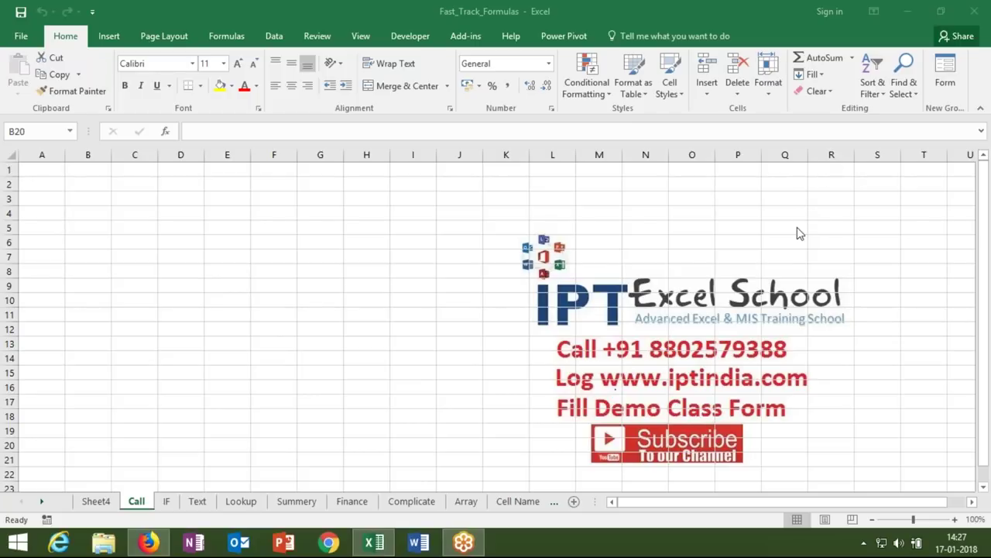
- Enter 20 in B3 and 30 in C3 on the Call sheet
key("alt+Tab")
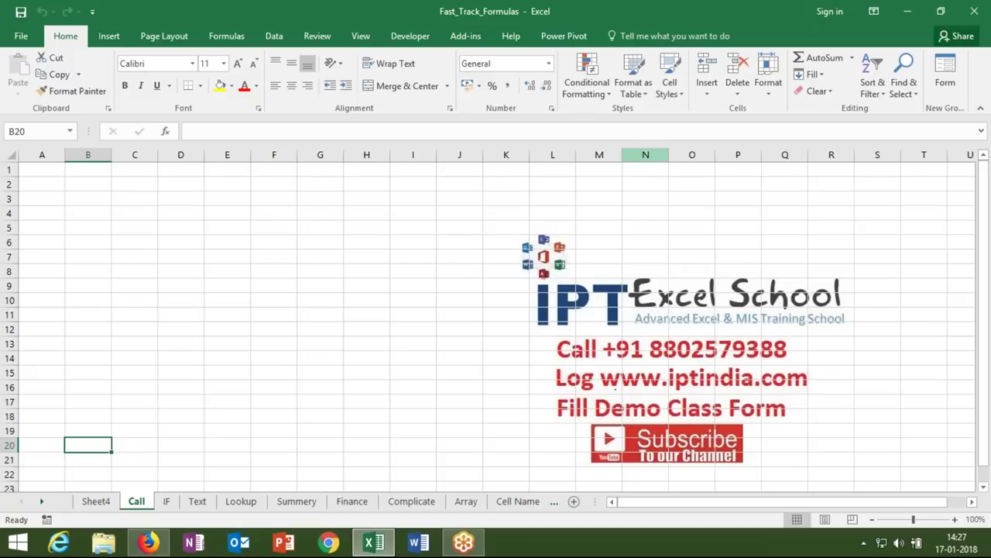
left_click(129, 200)
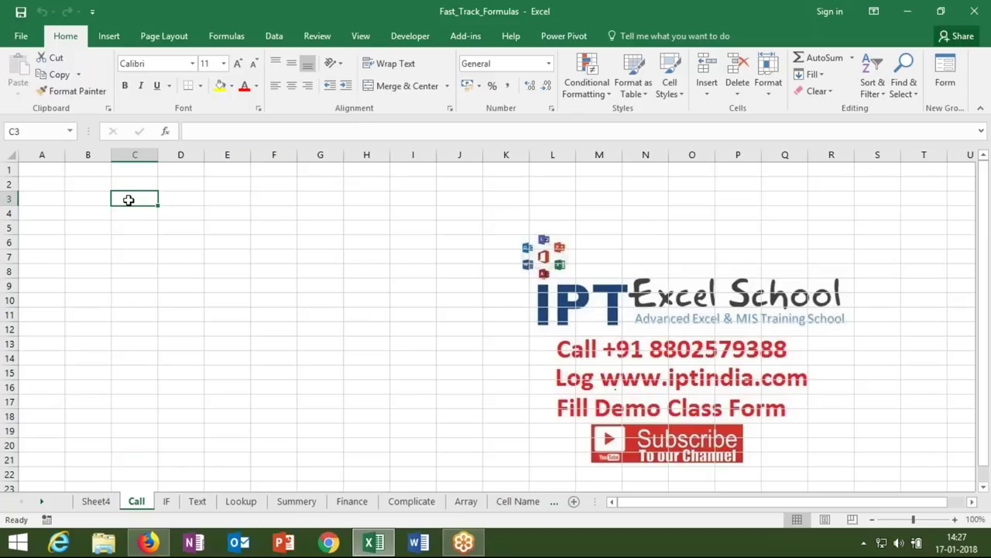
left_click(87, 194)
type("20")
key("Return")
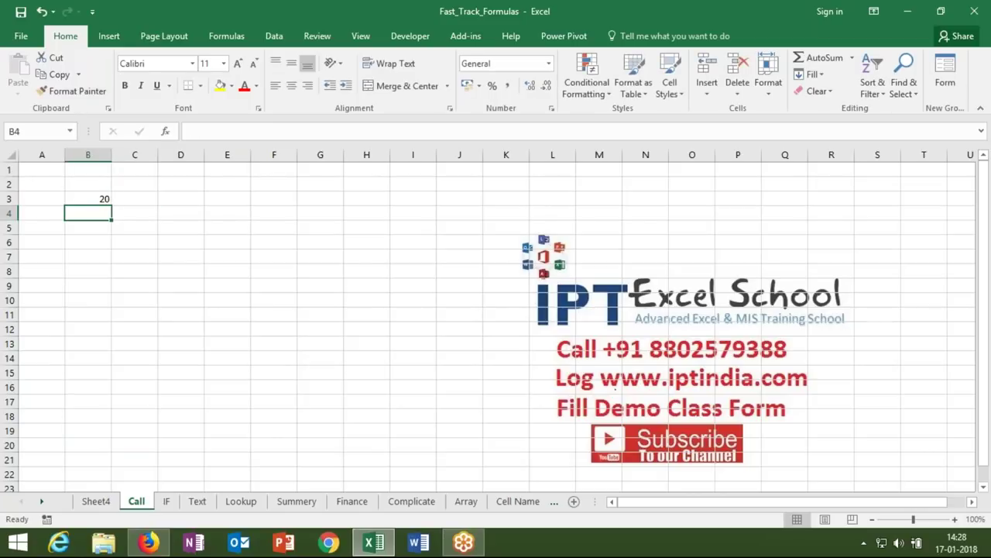
left_click(134, 198)
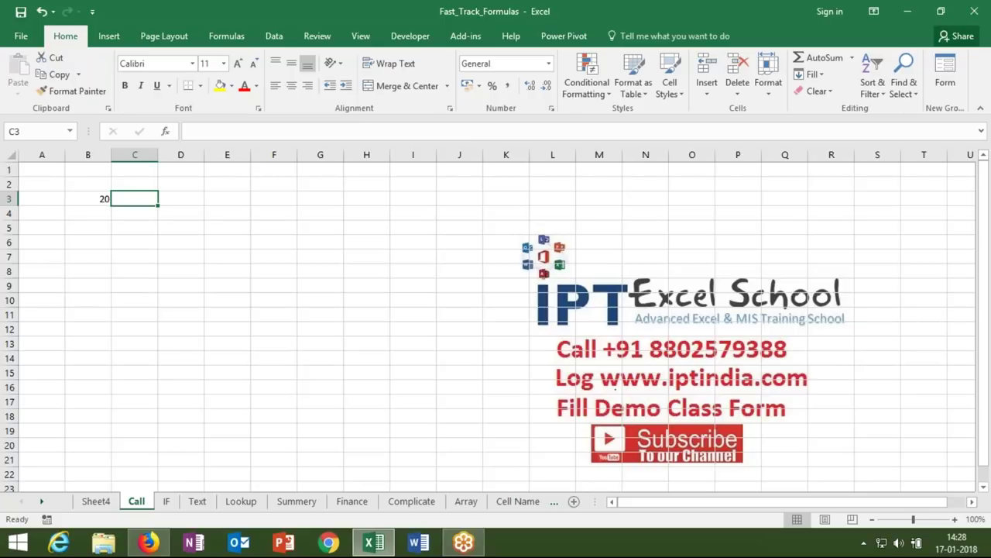
type("30")
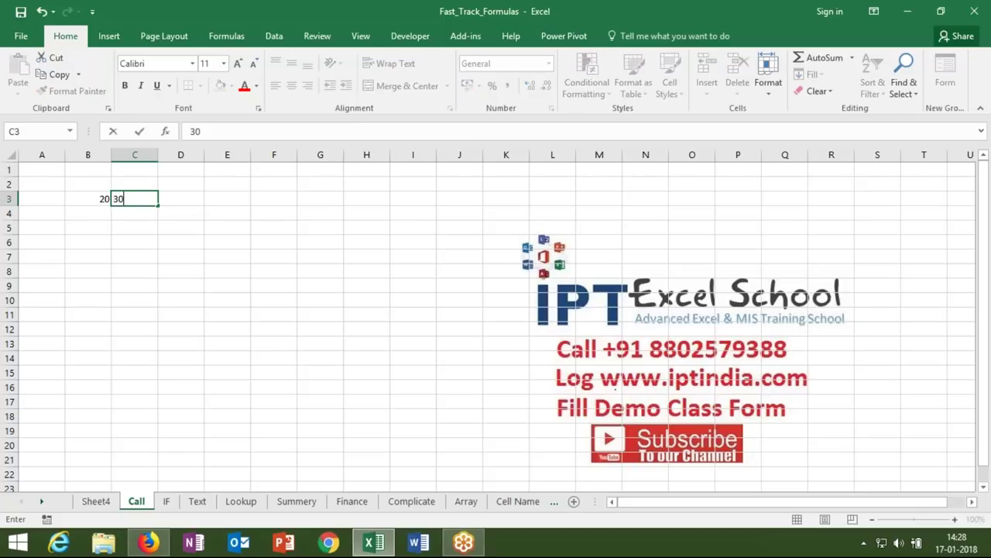
key("Tab")
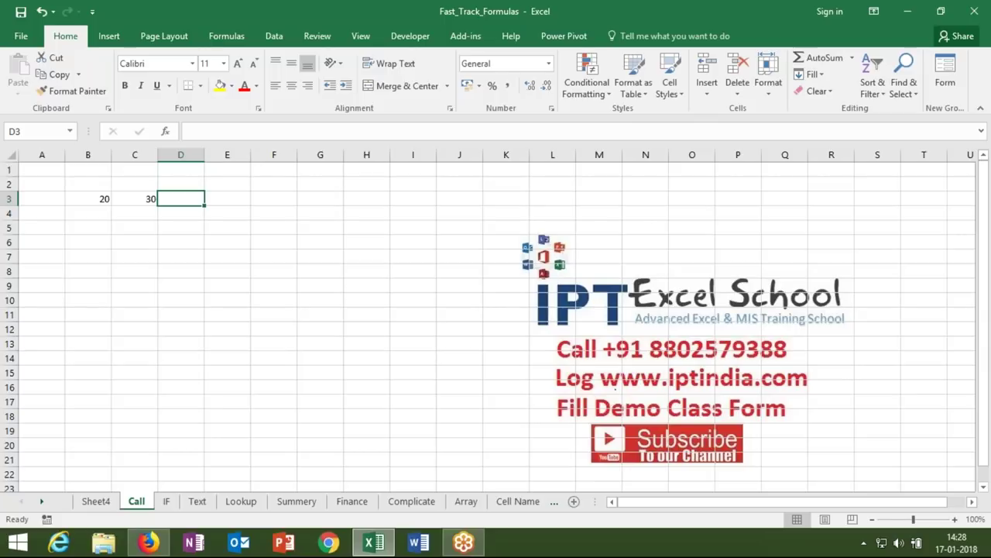
- Total B3:C3 in D3 with =SUM(B3:C3)
type("=sum")
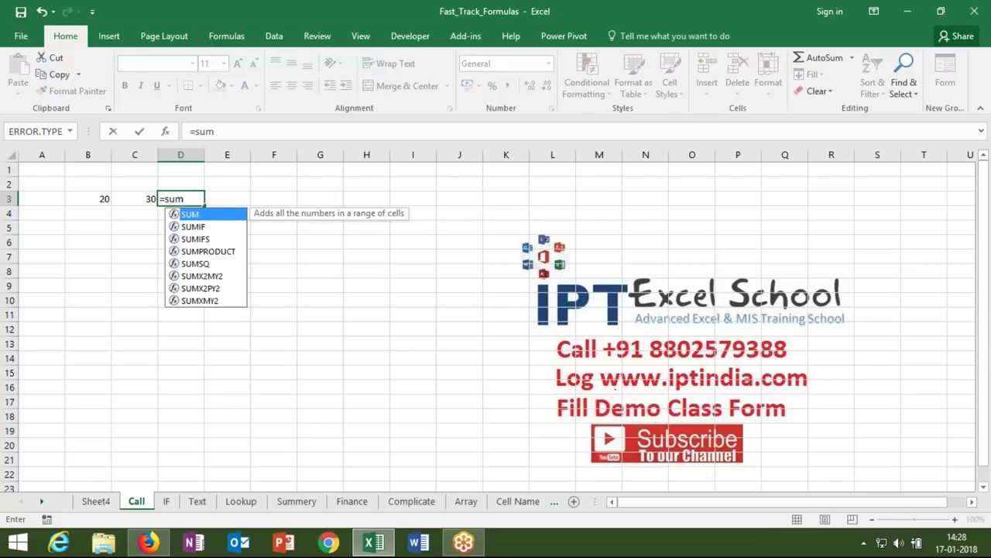
key("Tab")
left_click_drag(87, 198, 134, 199)
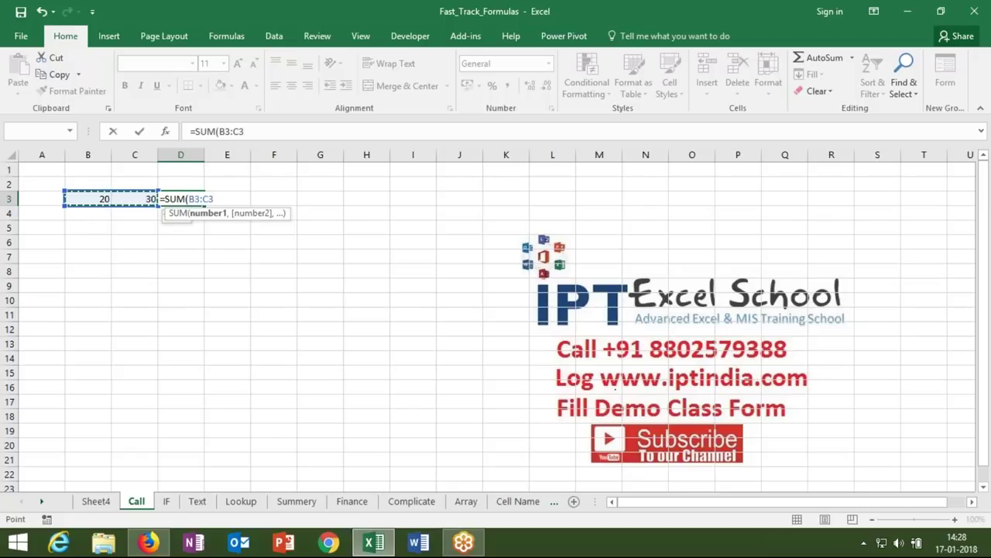
key("Return")
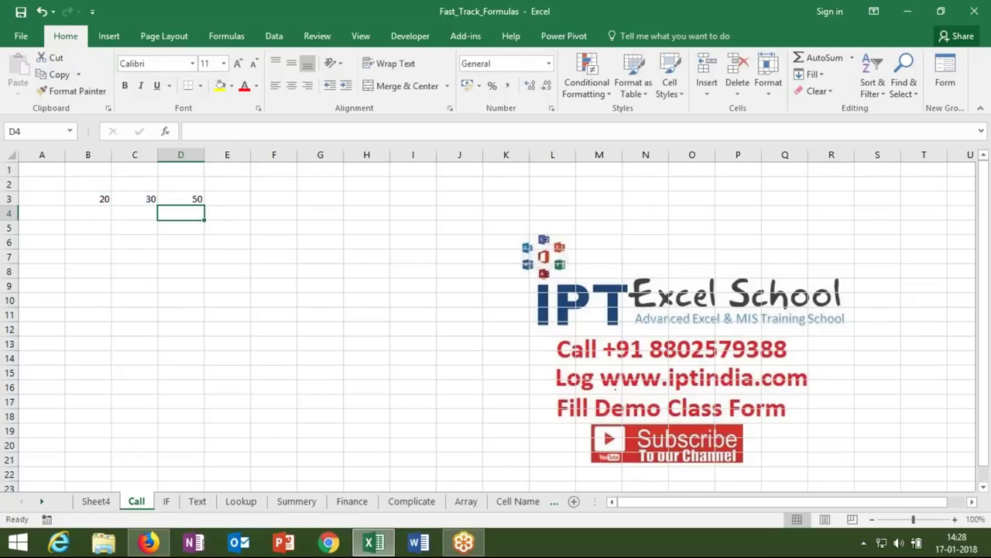
- Enter the formula =B3+C3 in D4
type("=")
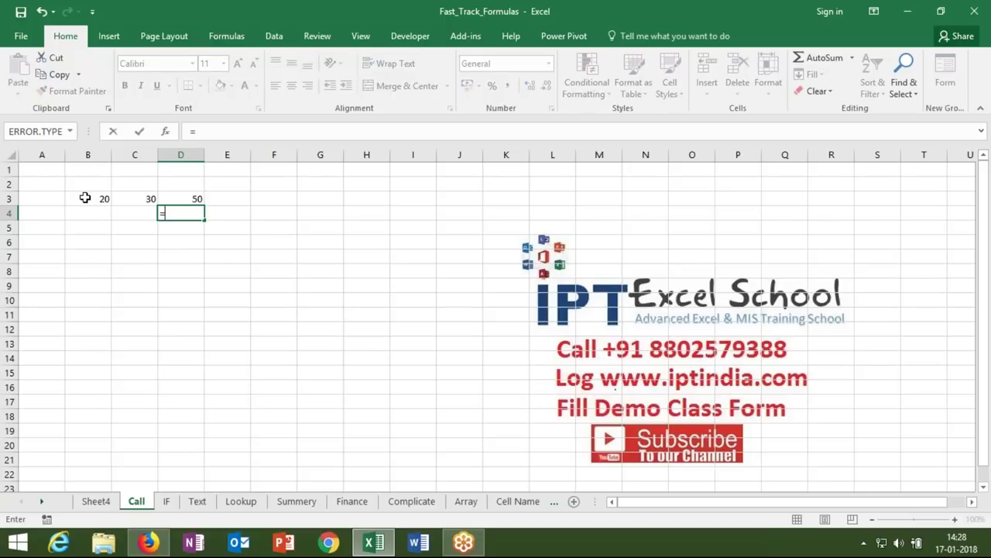
left_click(86, 198)
type("+")
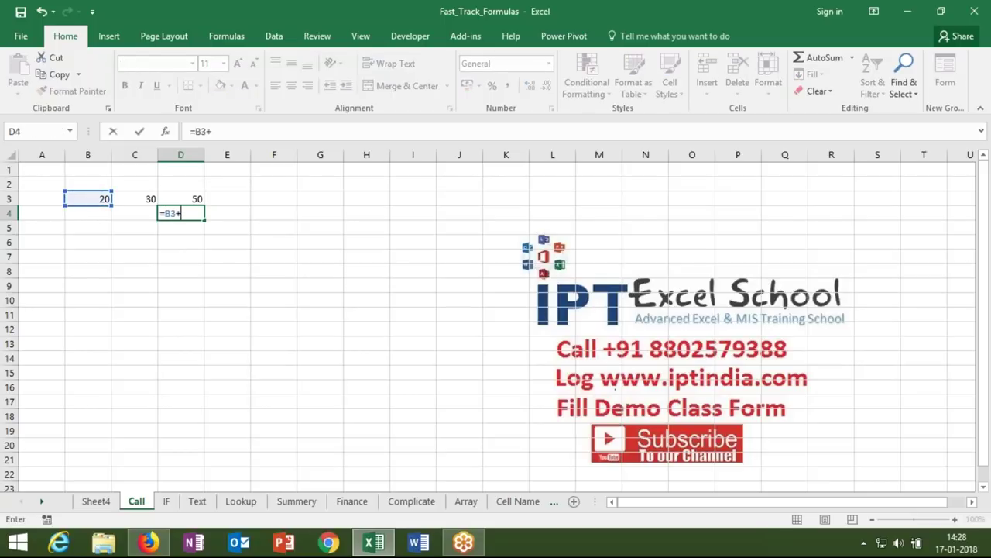
left_click(135, 199)
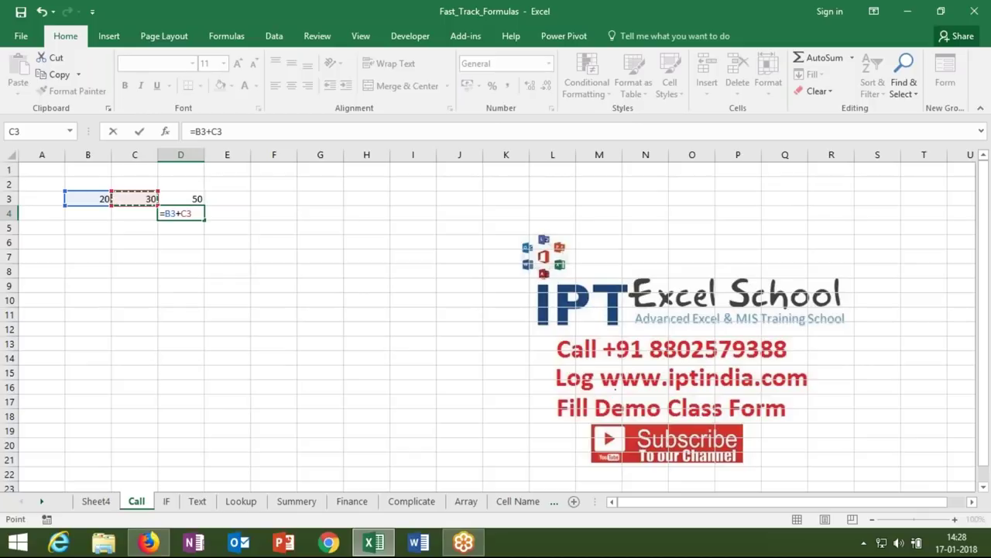
key("Return")
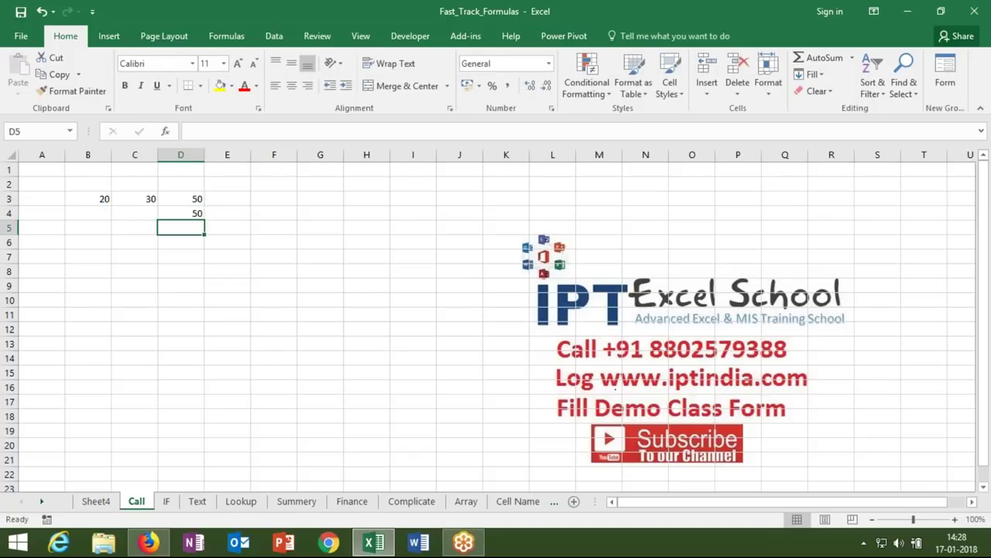
- Compare D4's =B3+C3 formula with D3's SUM formula
left_click(180, 213)
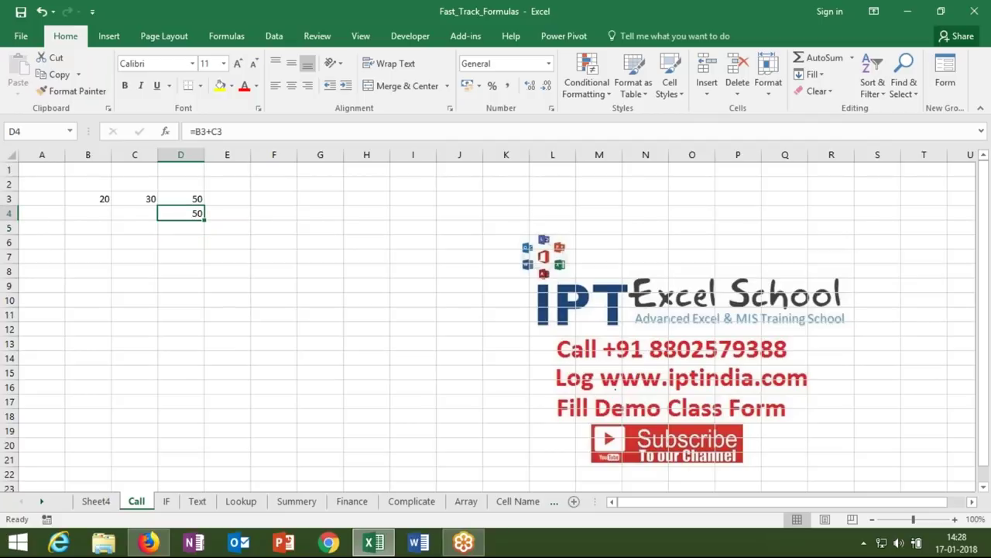
left_click(180, 199)
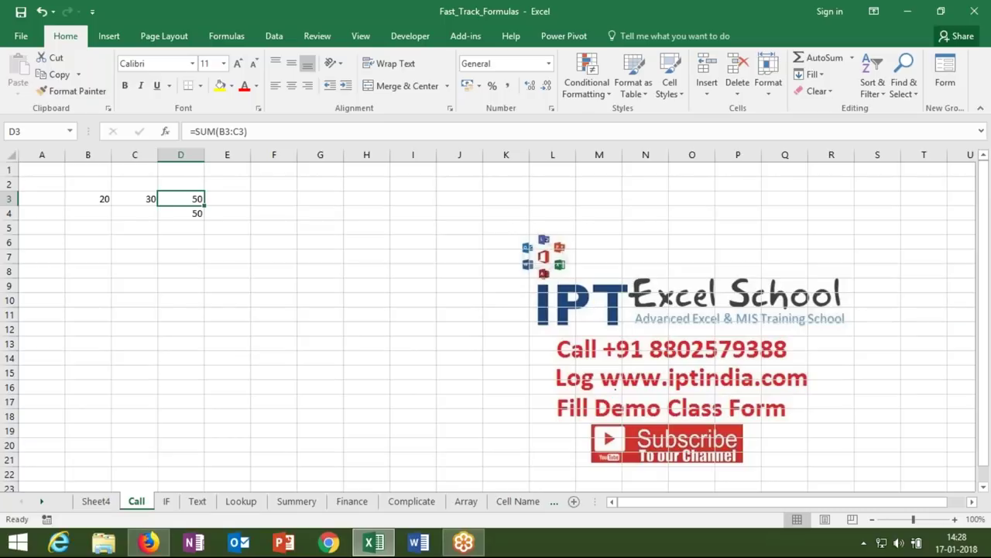
left_click(180, 213)
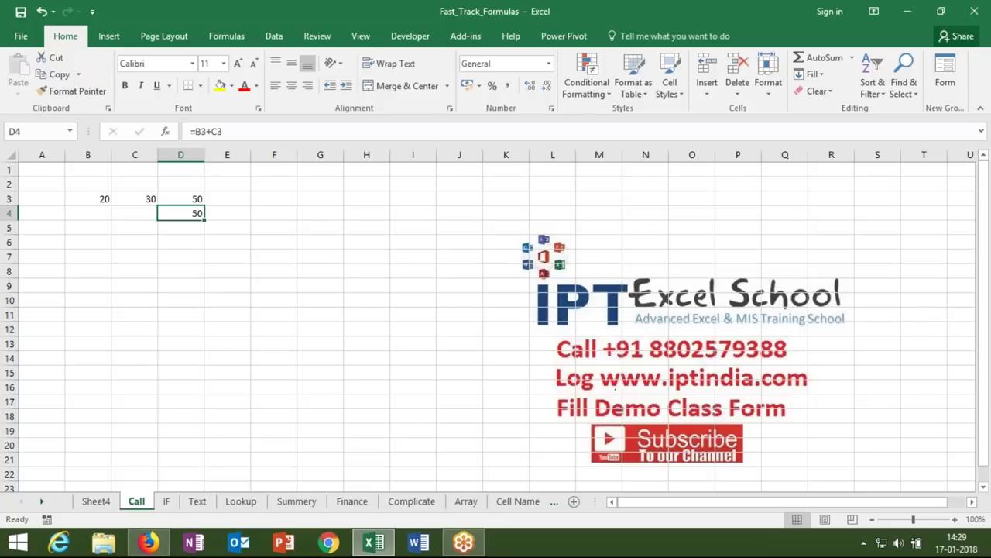
- Type the operators +, -, *, / and ^ into F2 through F6
left_click(270, 195)
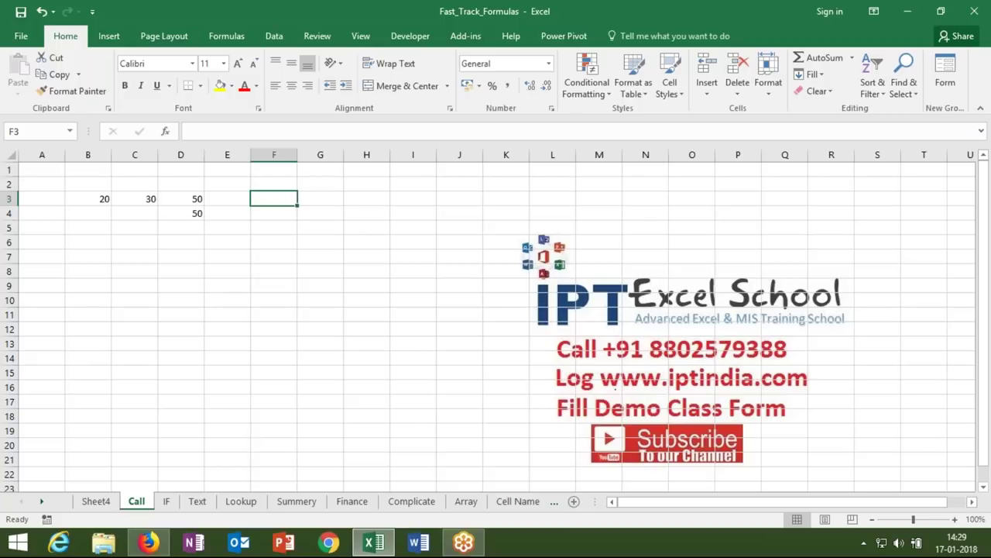
key("Up")
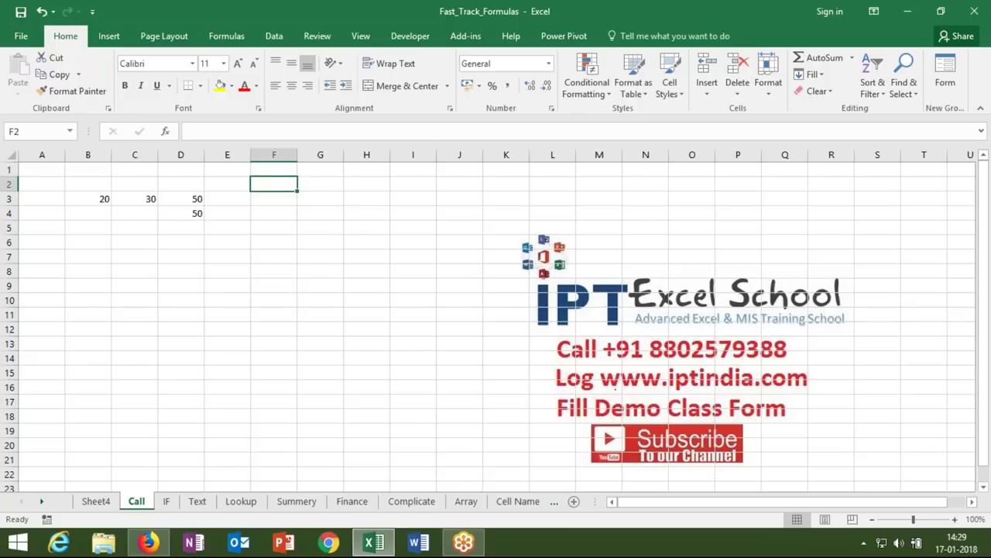
type("+")
key("Return")
type("-")
key("Return")
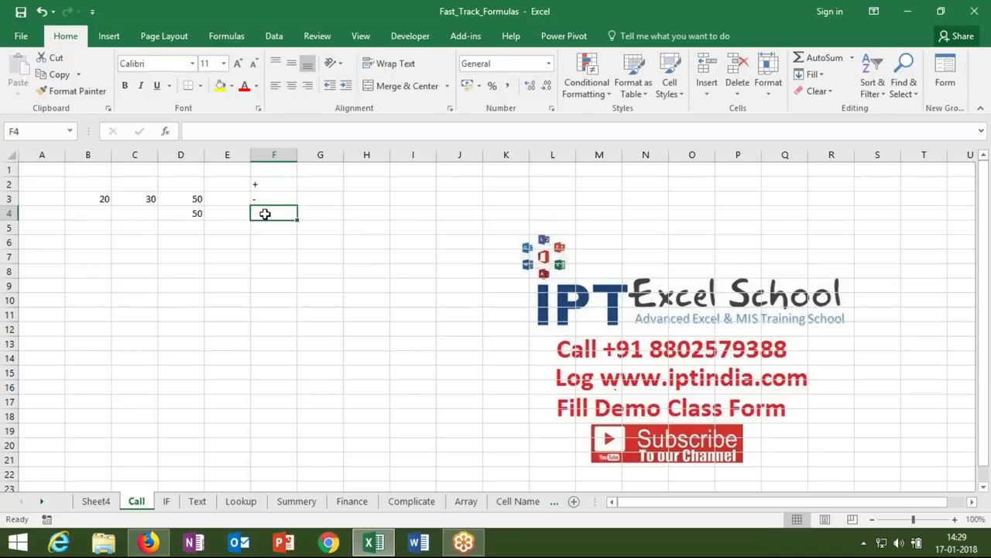
type("*")
key("Return")
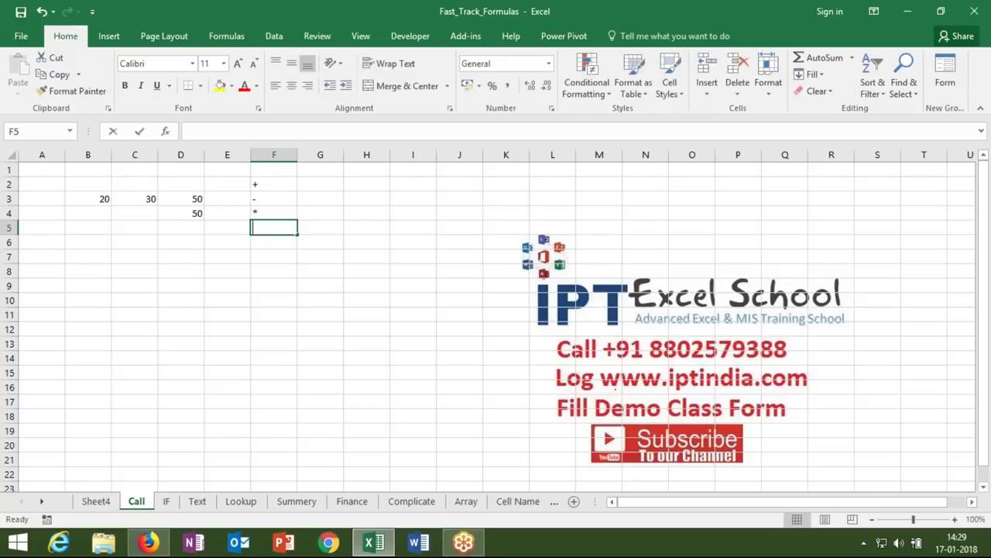
type("/")
key("Return")
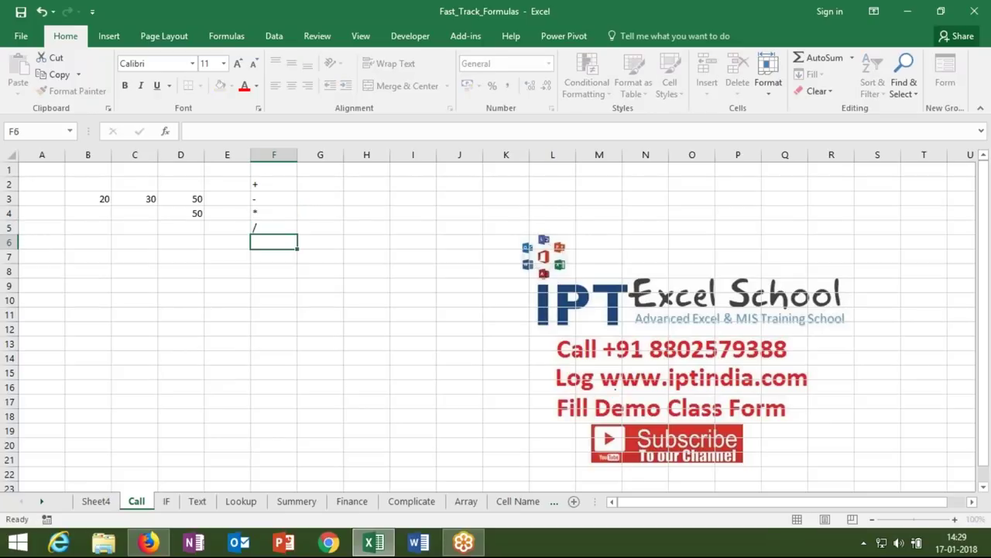
type("^")
key("Return")
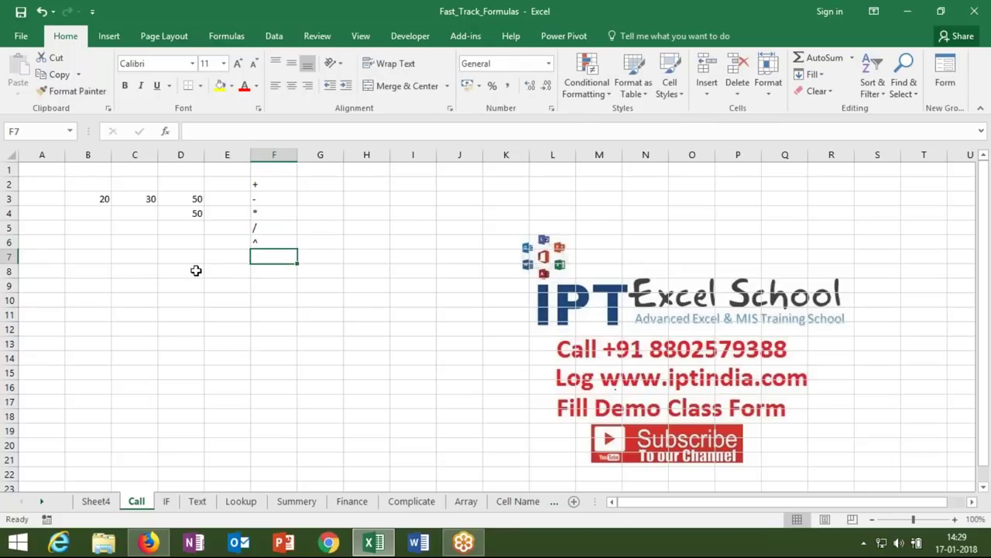
key("Up")
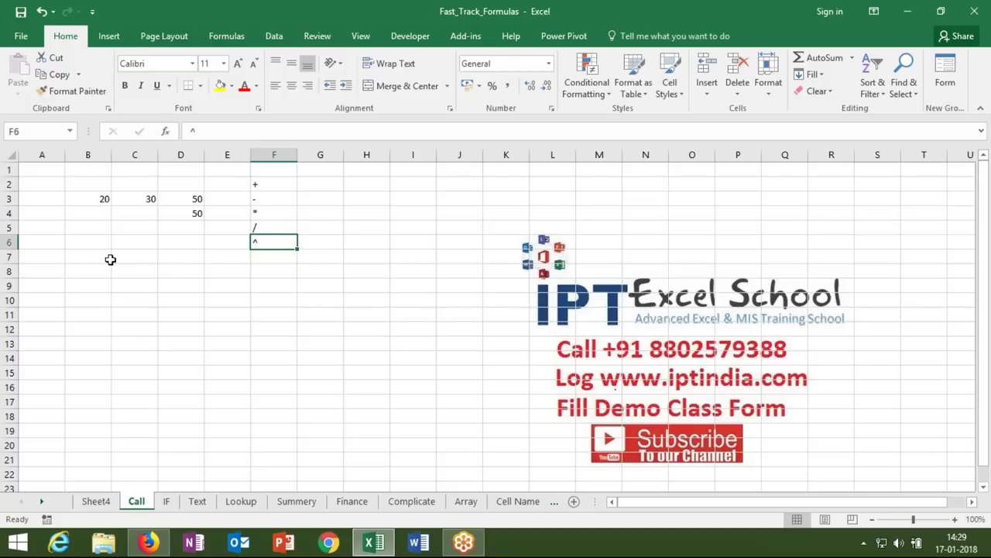
left_click(83, 255)
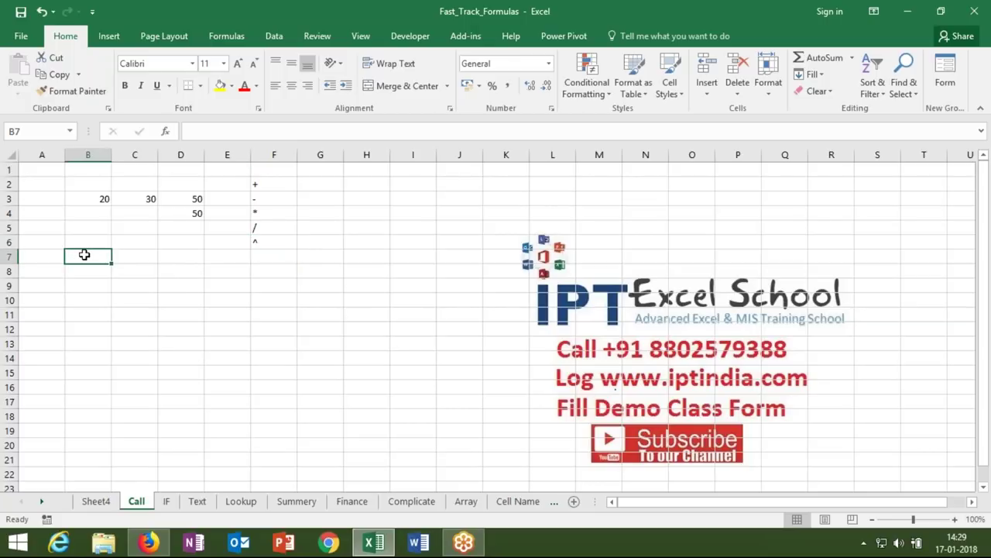
type("Q1")
key("Tab")
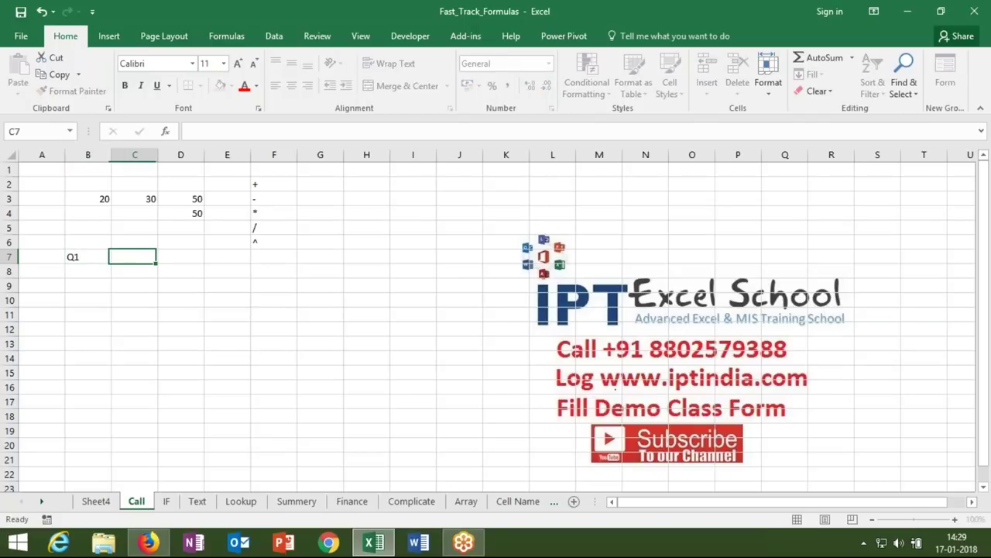
type("Q2")
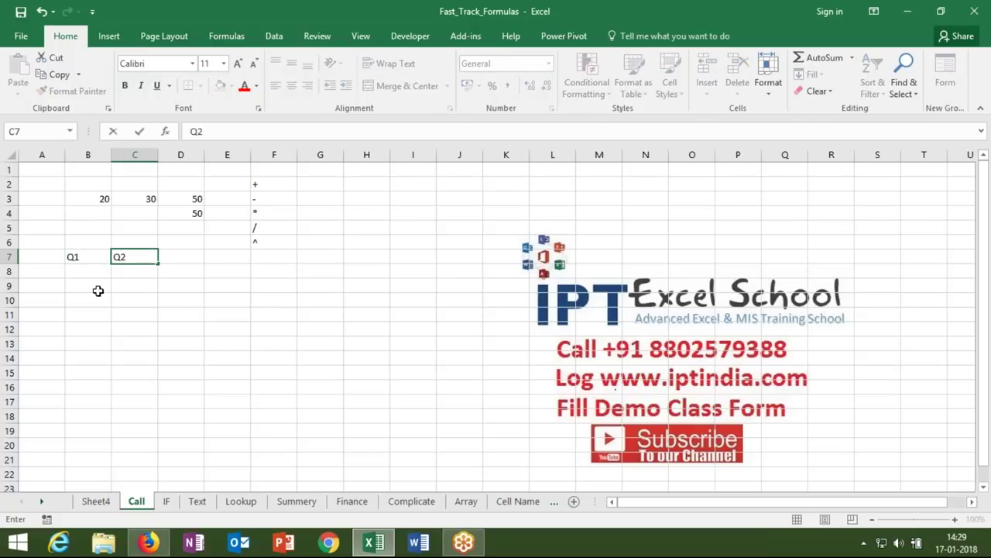
left_click(96, 274)
type("62")
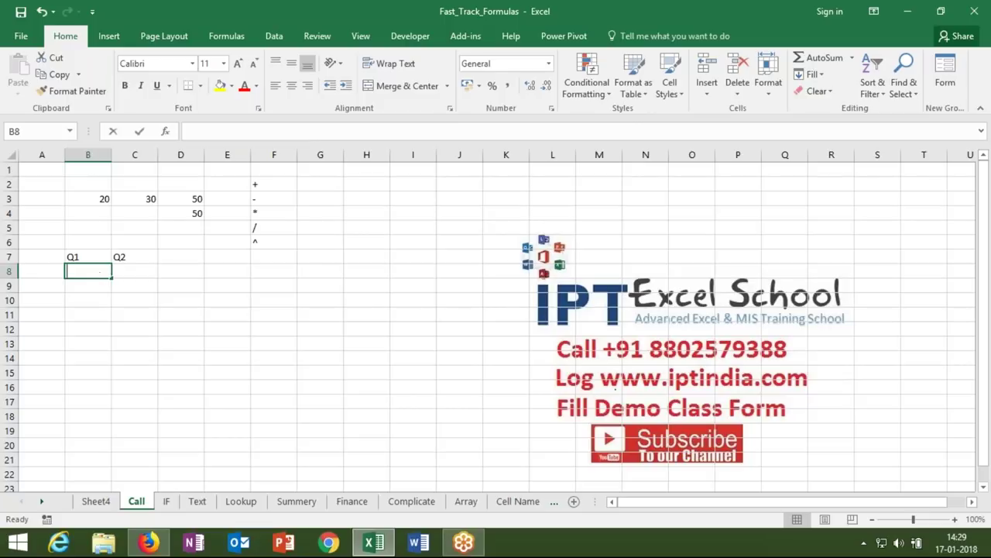
left_click(123, 266)
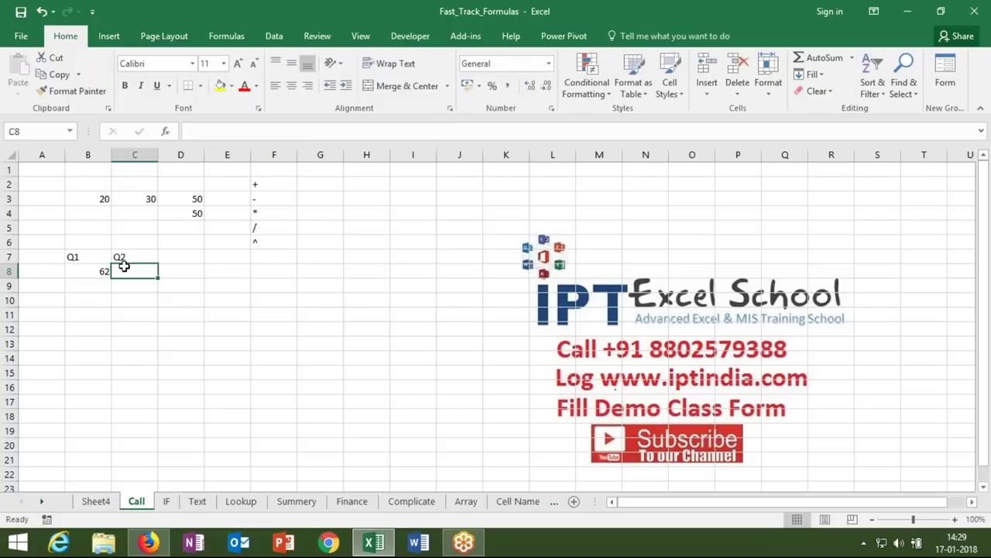
type("36")
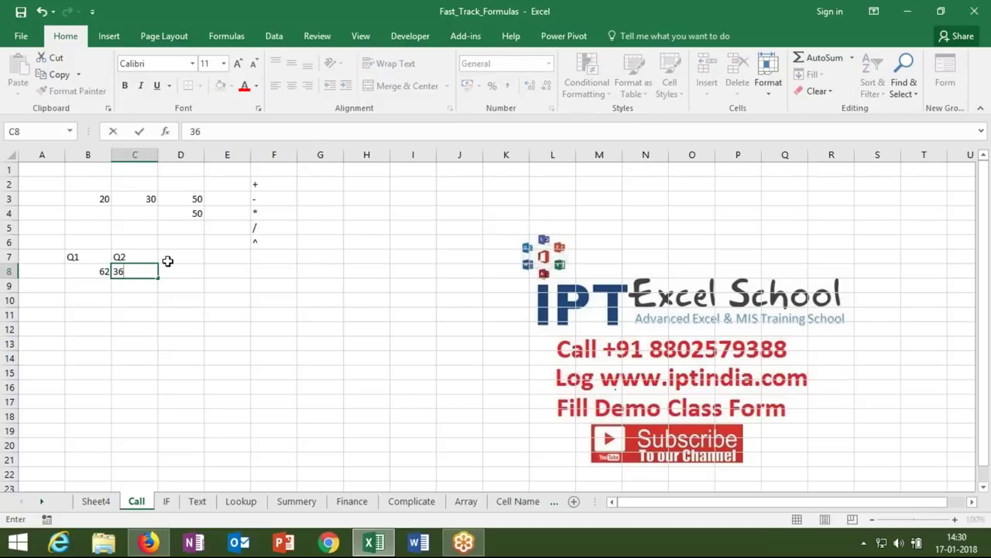
left_click(165, 259)
type("Gr")
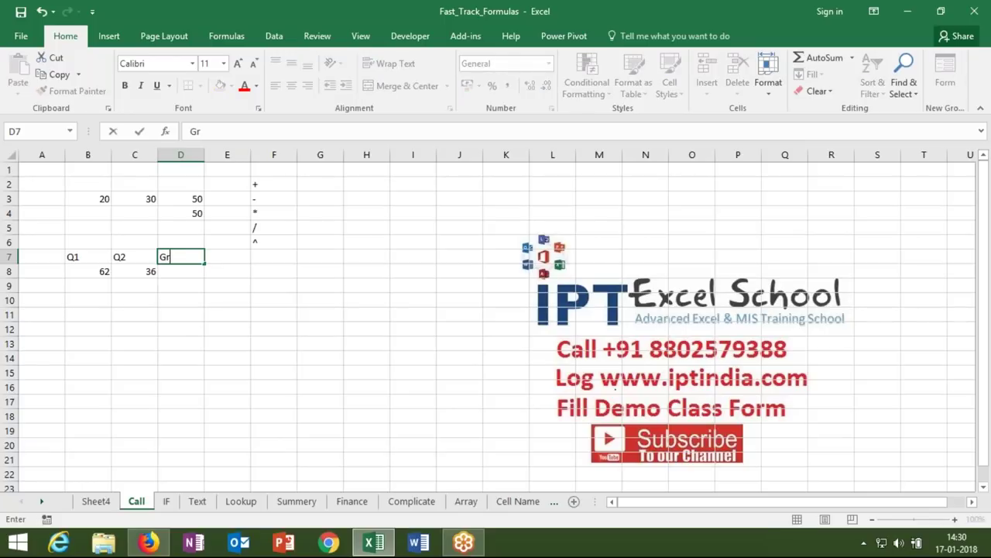
key("Return")
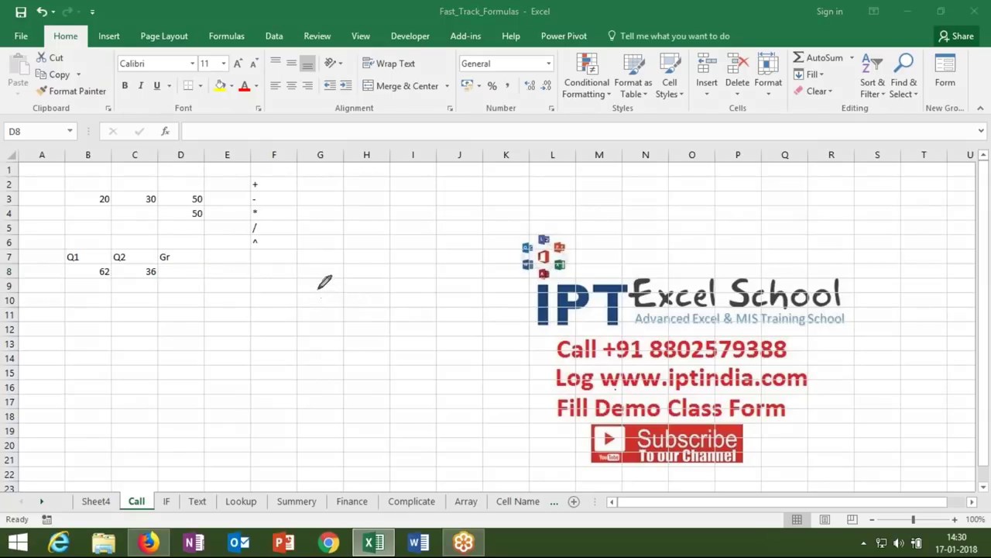
- Hand-draw 'Q2-Q1' over a fraction line with 'Q1' beneath it
mouse_move(315, 281)
left_mouse_down()
mouse_move(304, 302)
mouse_move(319, 279)
mouse_move(338, 301)
mouse_move(345, 274)
mouse_move(353, 299)
mouse_move(381, 281)
mouse_move(403, 287)
mouse_move(426, 268)
mouse_move(431, 283)
left_mouse_up()
left_click_drag(327, 361, 434, 306)
left_click_drag(410, 345, 428, 370)
left_click_drag(438, 336, 453, 365)
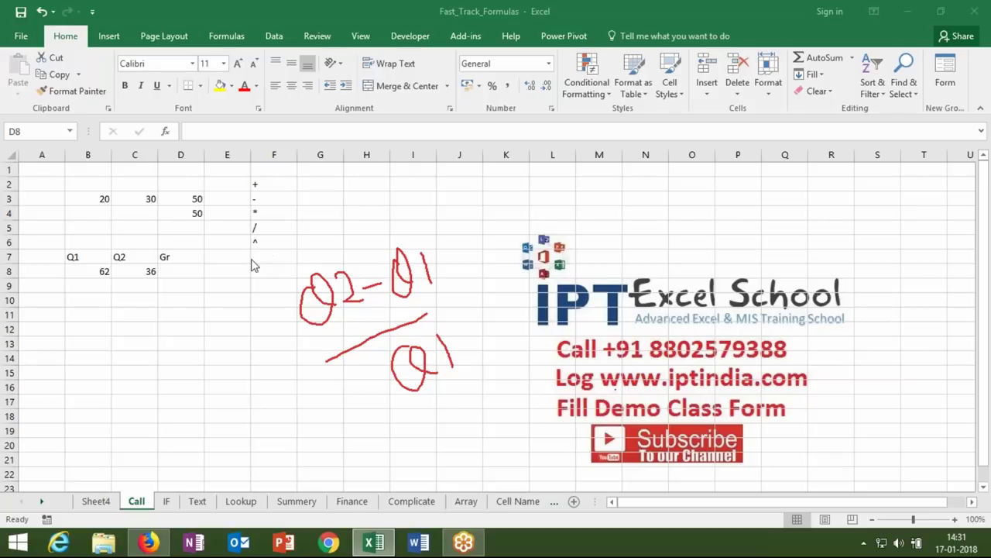
- Enter =C8-B8/B8 in D8 under the Gr heading, giving 35
left_click(374, 542)
type("=")
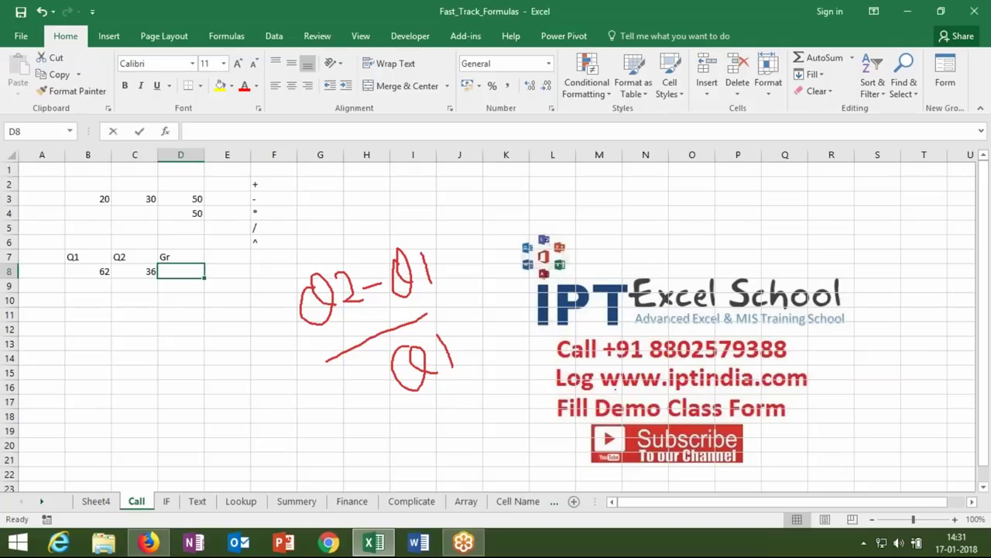
left_click(144, 271)
type("-")
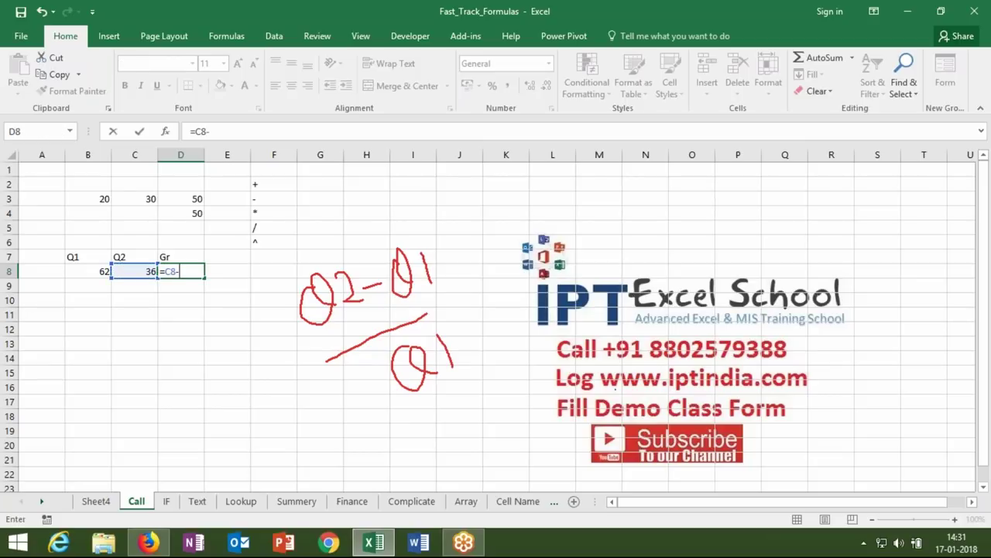
left_click(87, 271)
type("/")
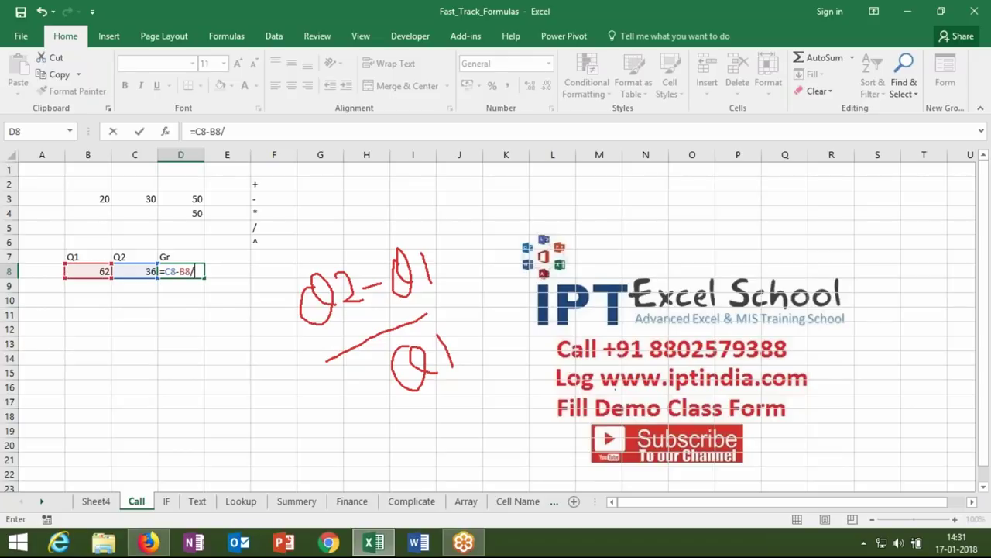
left_click(87, 271)
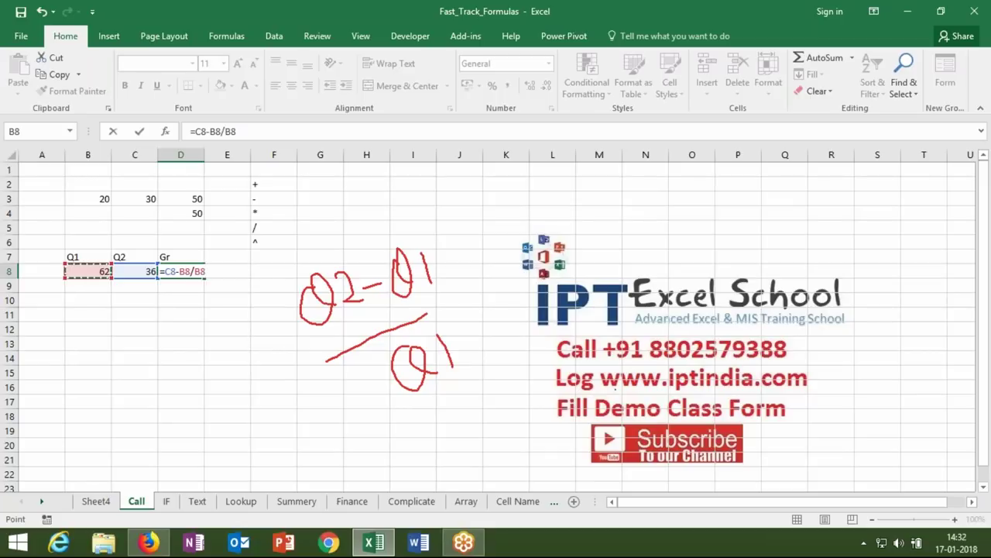
key("Return")
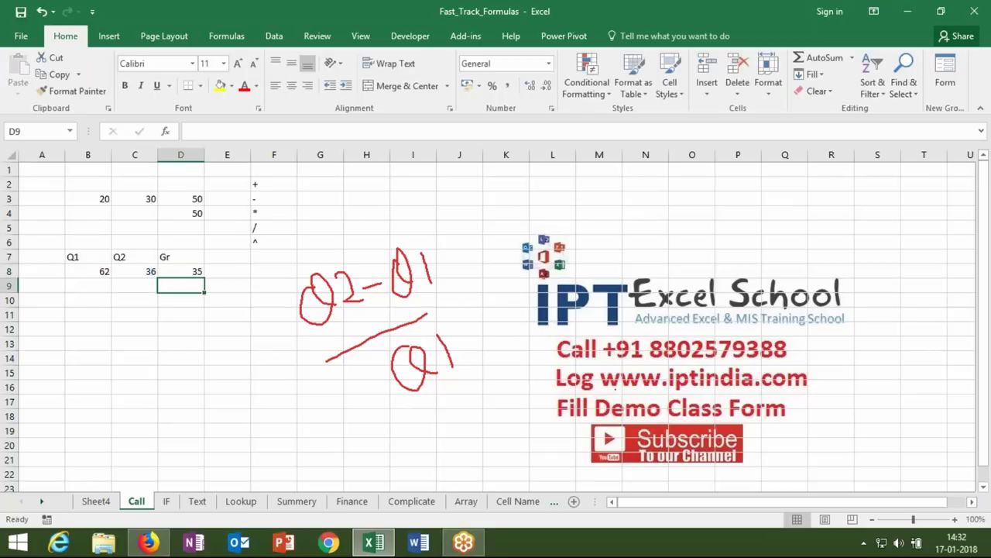
left_click(181, 271)
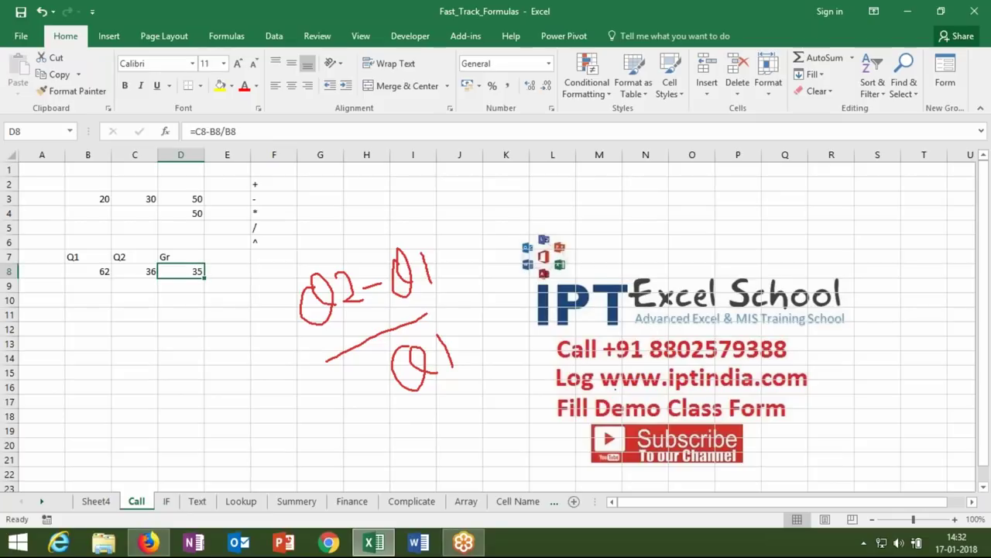
- Step through D8's formula with Evaluate Formula, showing B8/B8 computed first
left_click(226, 36)
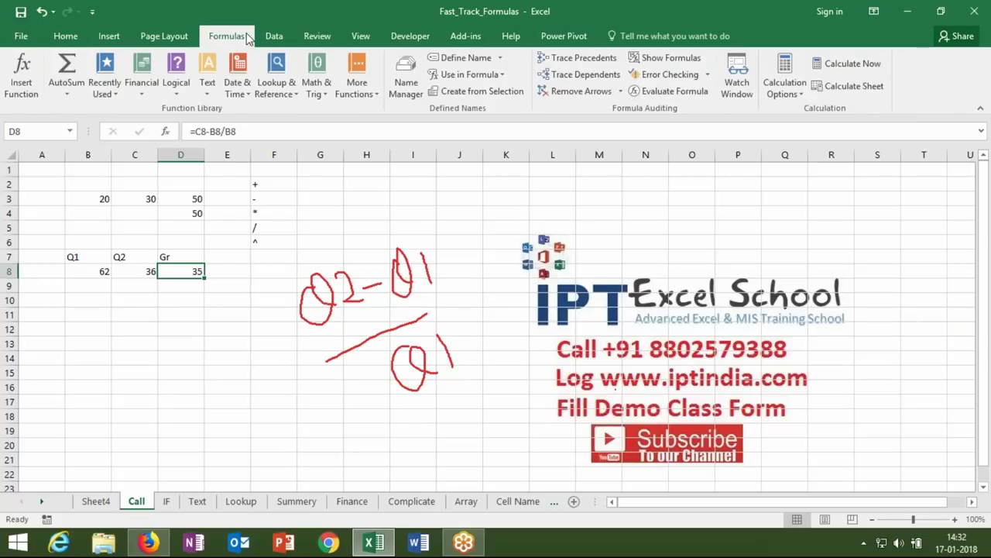
left_click(690, 94)
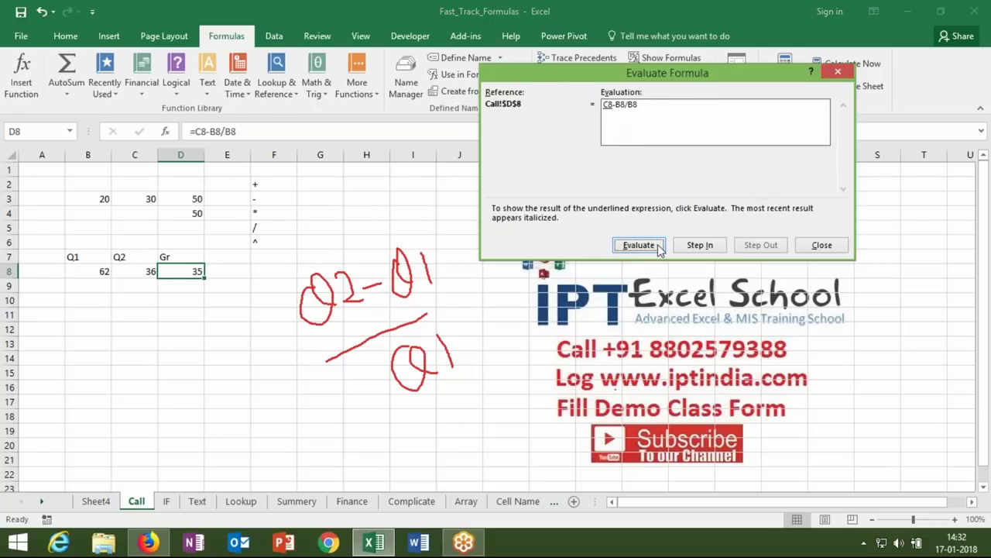
left_click(650, 250)
left_click(649, 248)
left_click(648, 248)
left_click(648, 248)
left_click_drag(625, 69, 507, 91)
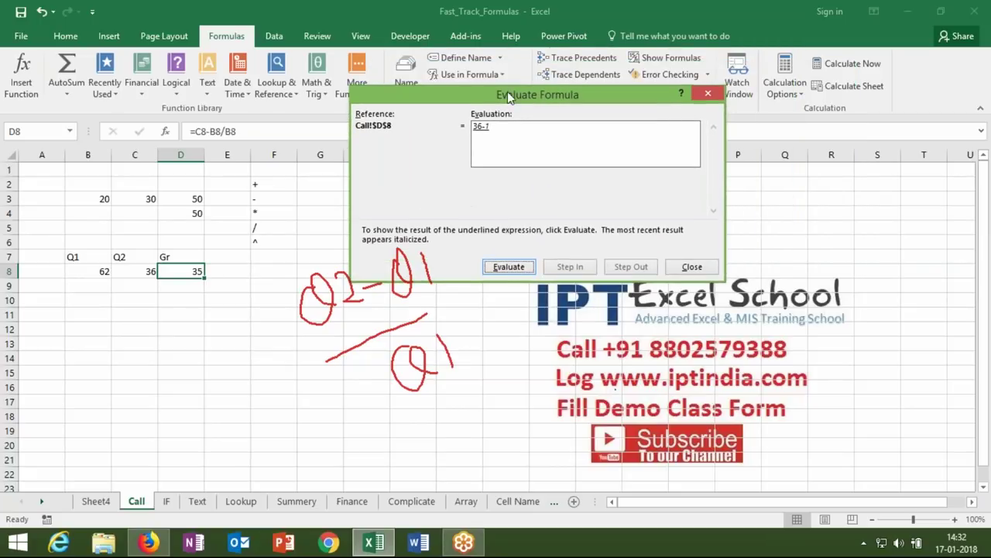
left_click(705, 95)
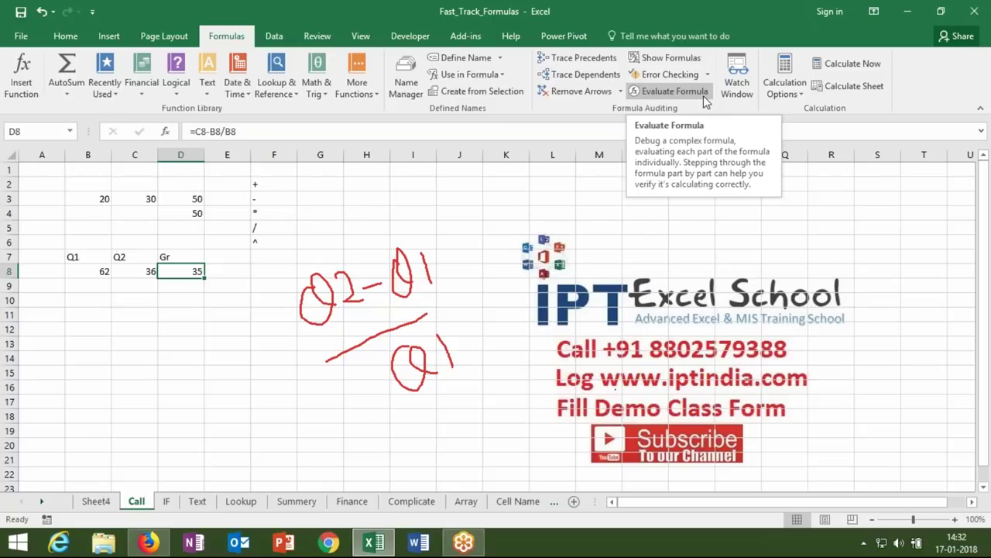
left_click(198, 131)
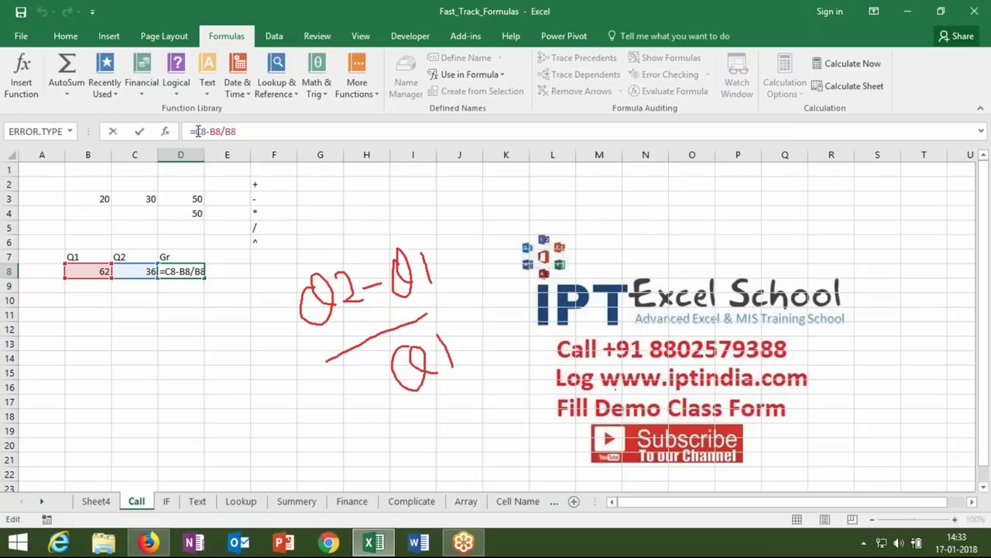
- Change D8's formula to =(C8-B8)/B8
type("(")
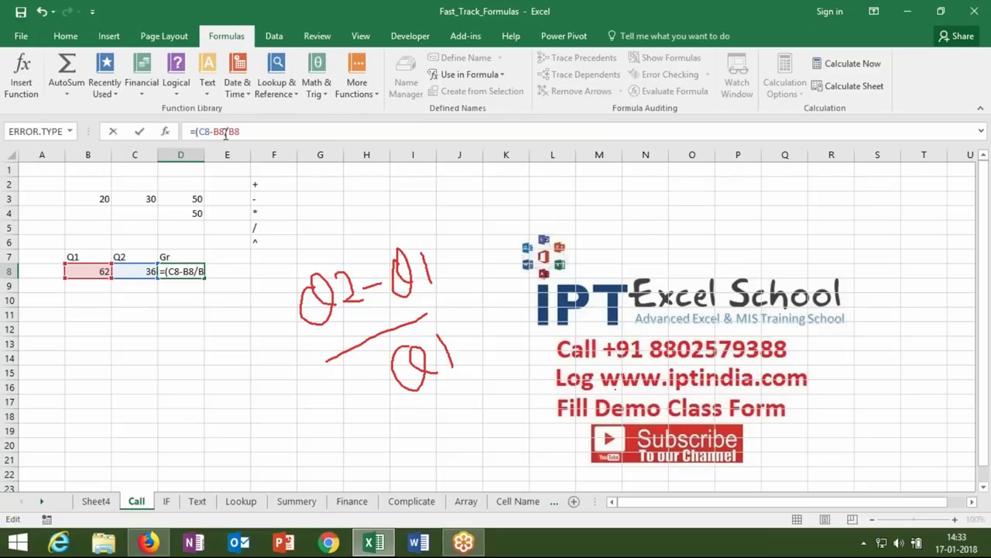
left_click(224, 131)
type(")")
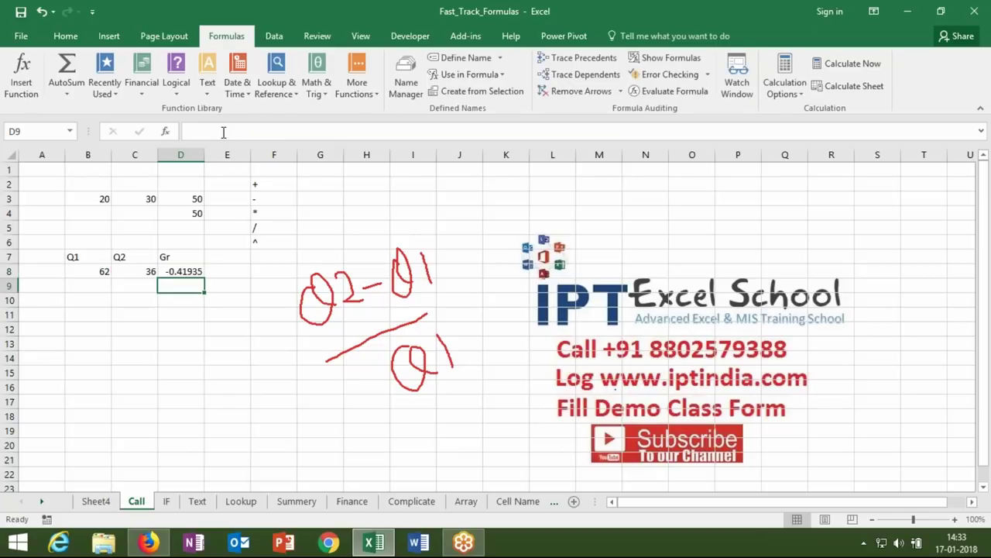
key("Up")
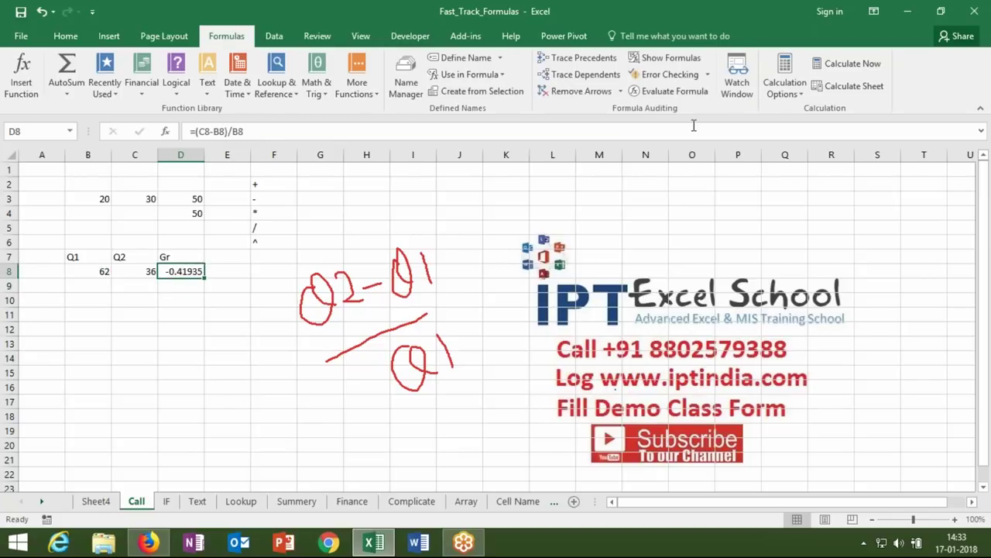
- Evaluate the corrected formula step by step to -26/62 = -0.419354839
left_click(675, 92)
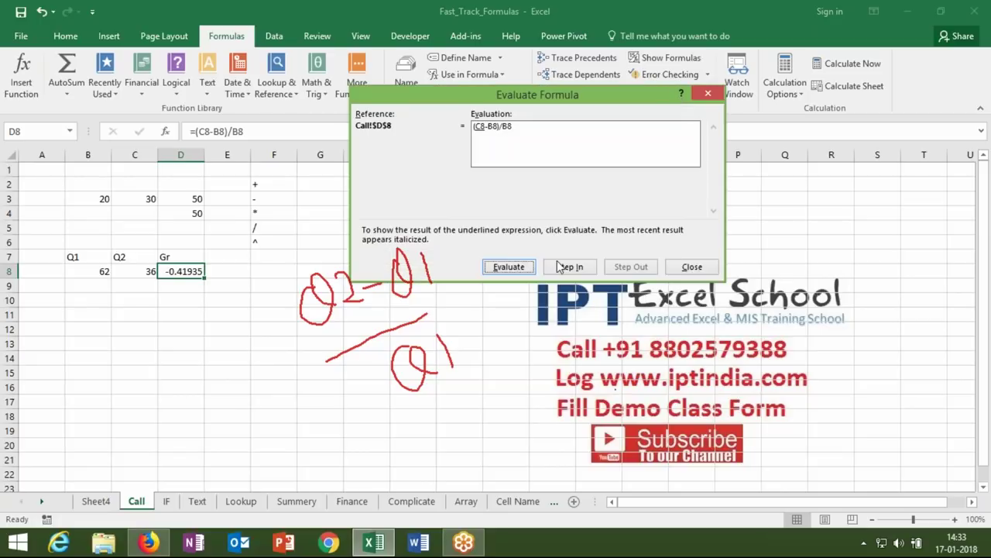
left_click(532, 270)
left_click(509, 267)
left_click(509, 266)
left_click(509, 267)
left_click(509, 267)
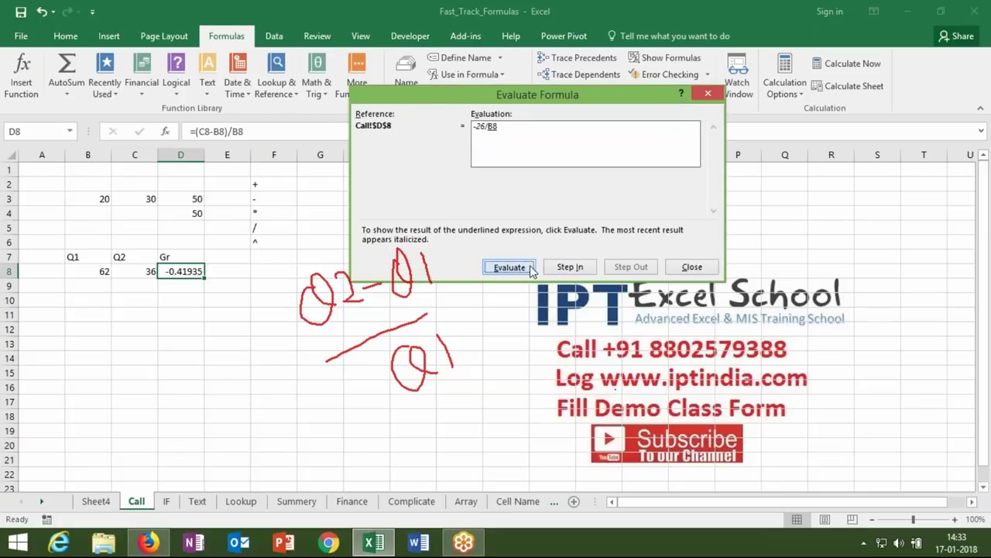
left_click(509, 266)
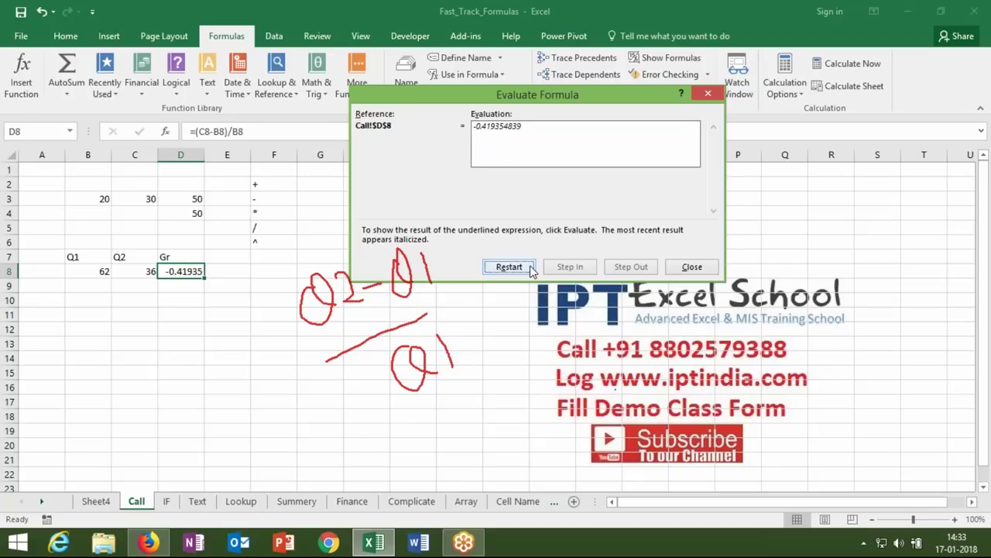
left_click(693, 268)
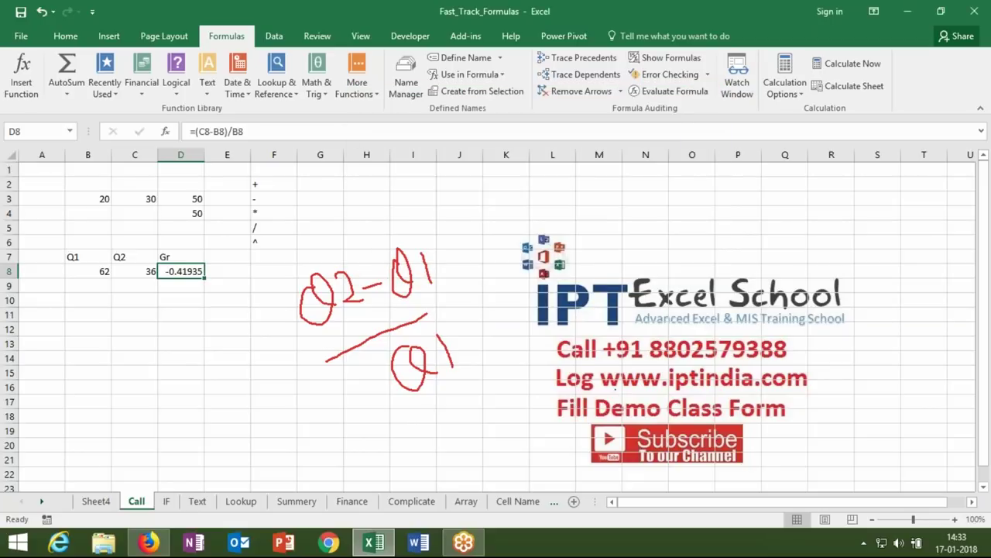
- Apply Percent Style to D8 to show -42%, and erase the pen sketch
left_click(66, 36)
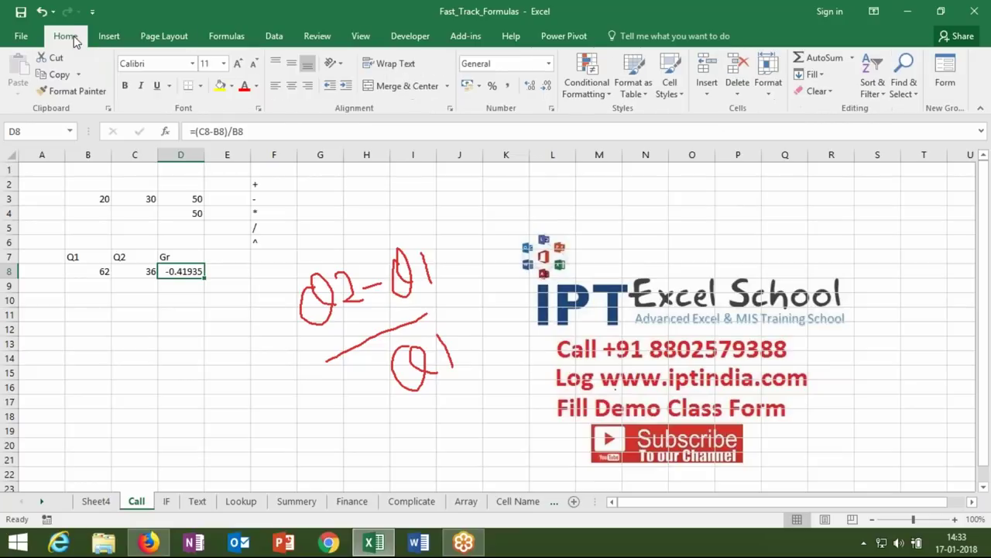
left_click(490, 87)
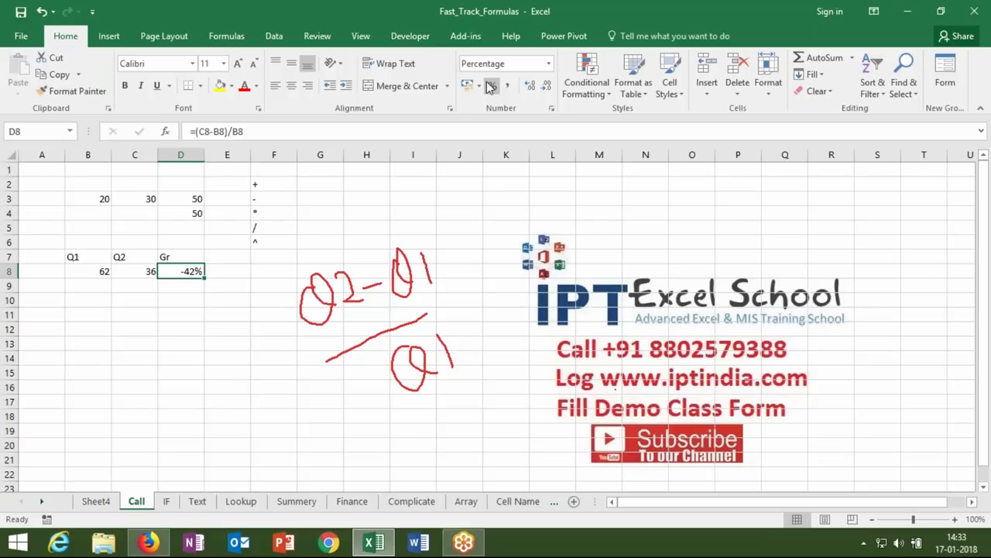
key("Left")
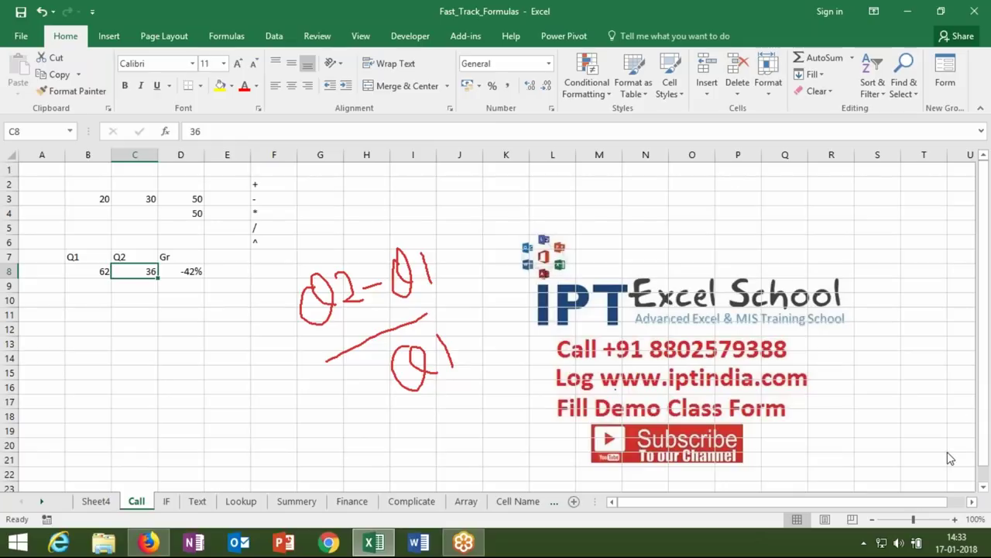
key("Escape")
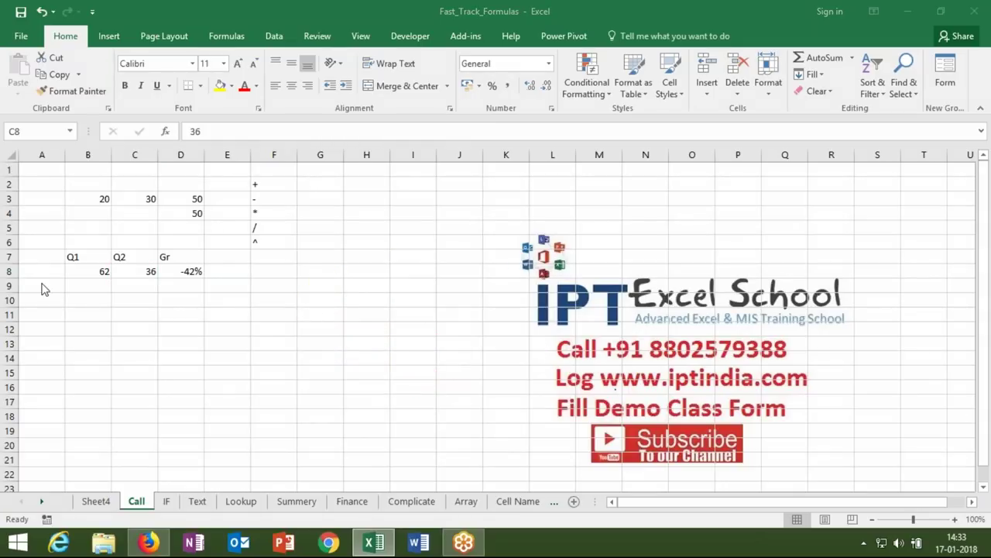
- Add the labels MRP in A11 and Cost in A10, with 50 as the cost
left_click(62, 315)
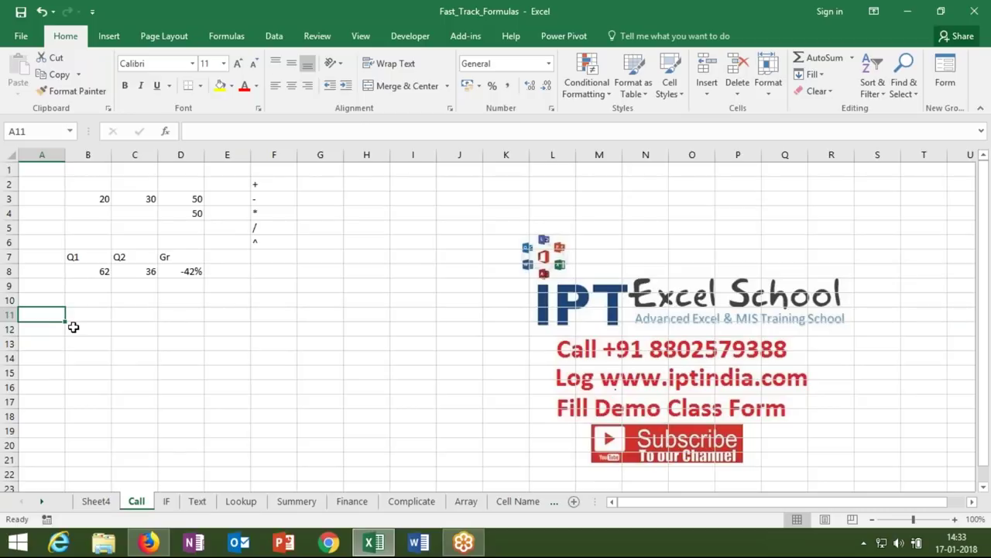
type("M")
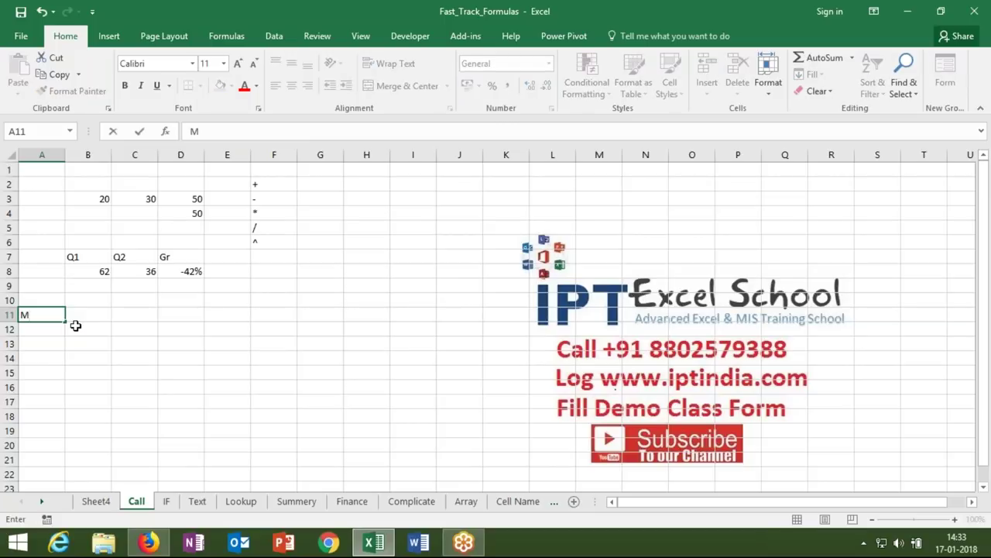
type("RP")
key("Return")
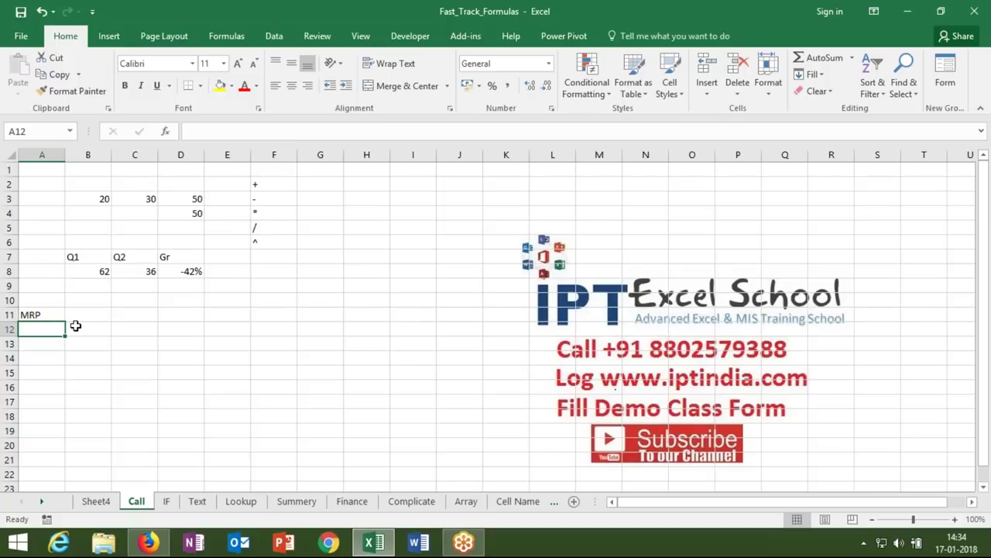
left_click(83, 326)
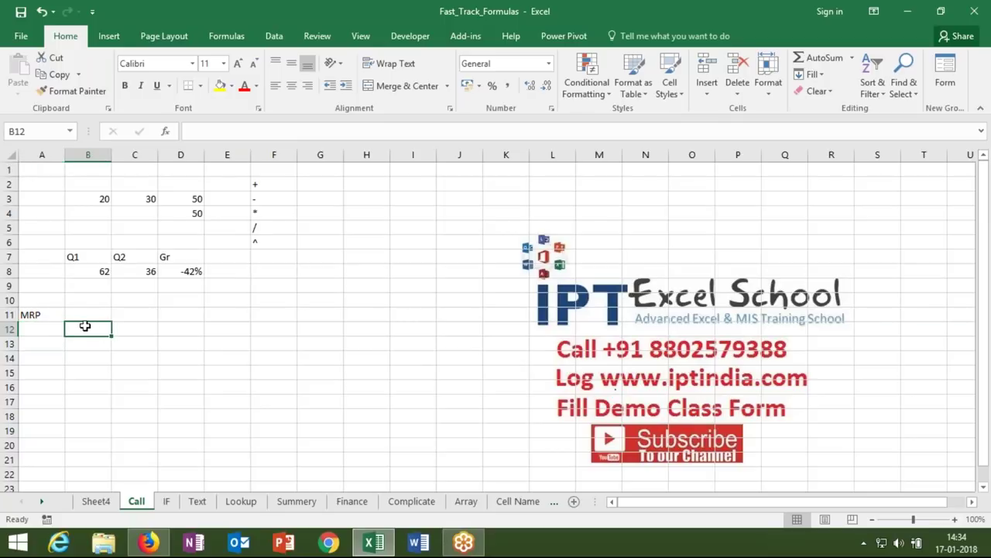
left_click(51, 302)
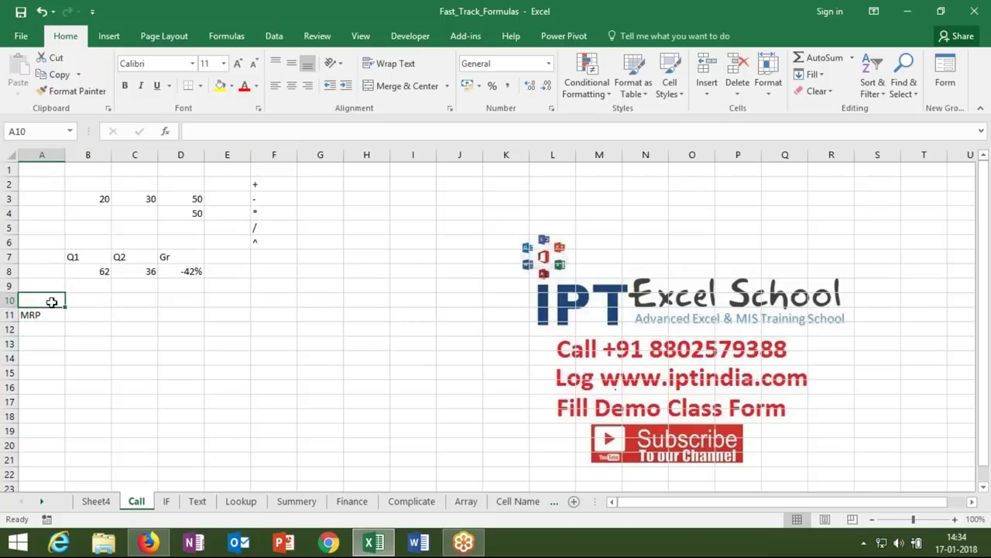
type("Cost")
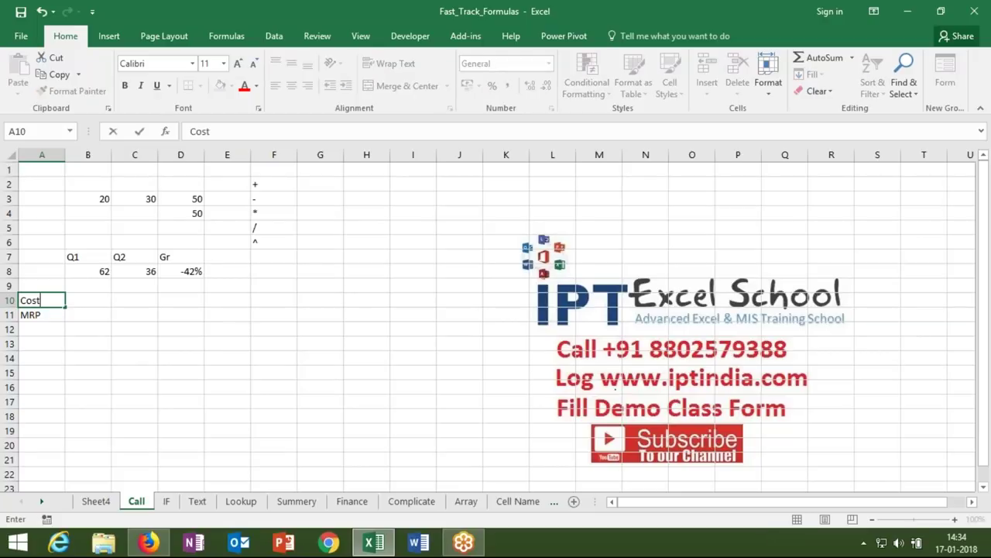
left_click(87, 300)
type("50")
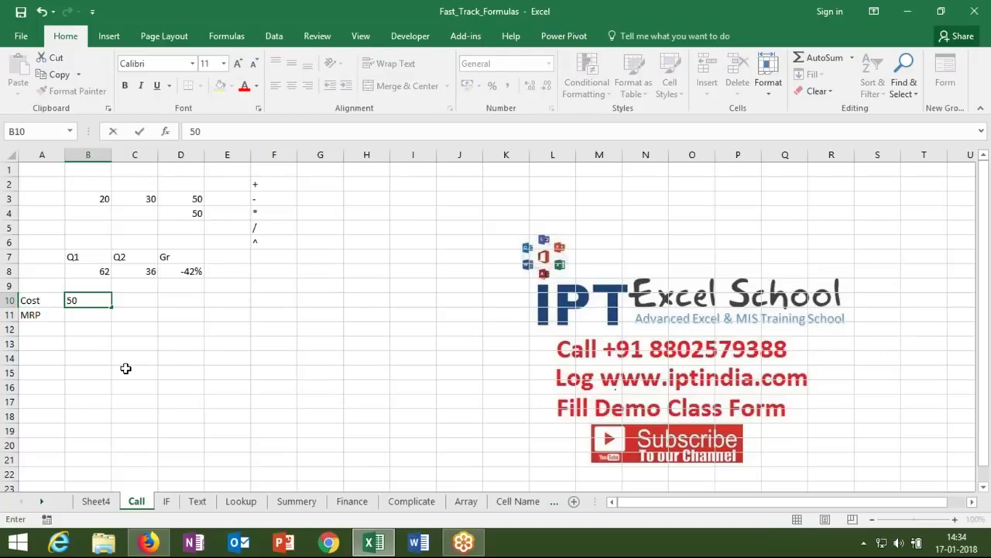
left_click(122, 341)
- Enter the rate 5% in cell C12
left_click(134, 329)
type("5%")
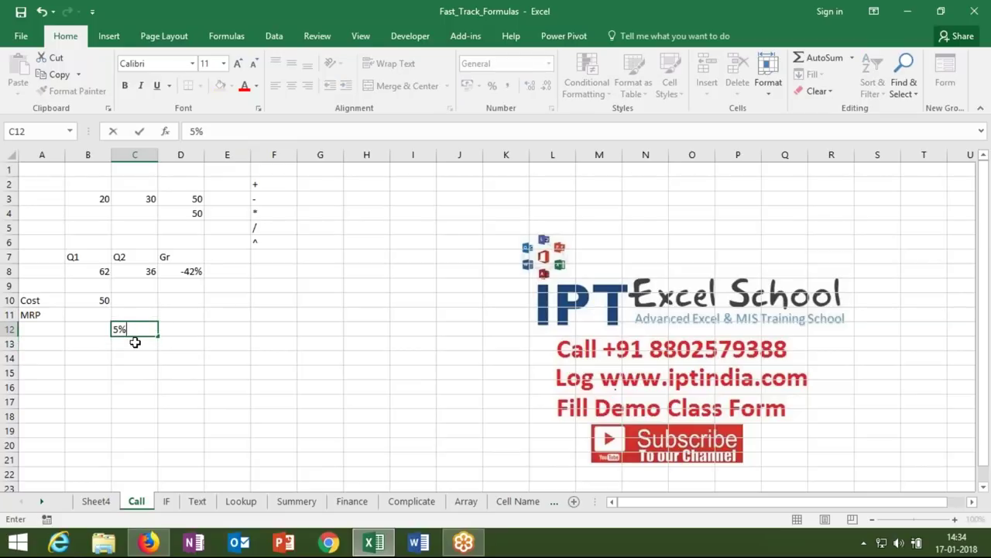
left_click(134, 342)
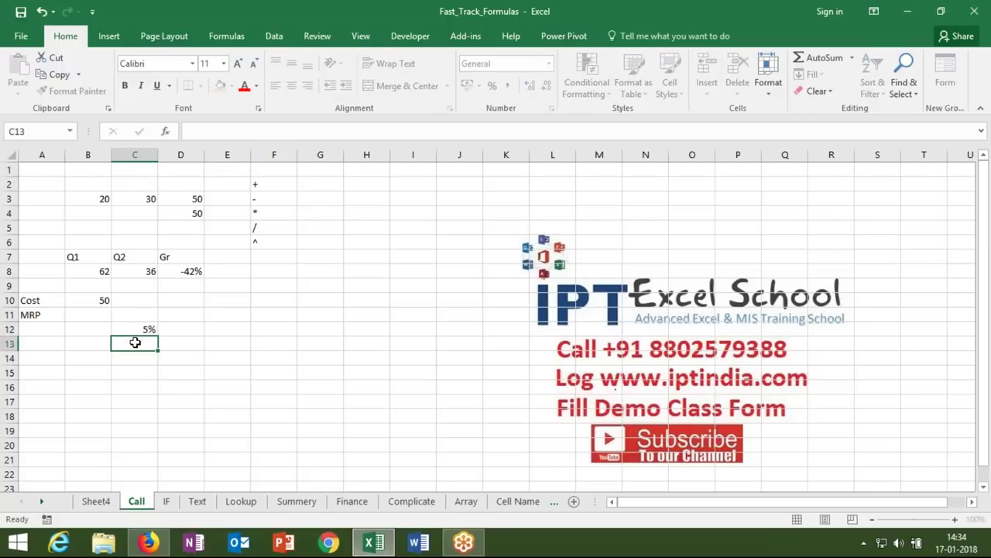
- Enter =B10*C12 in C13 (2.5) and =B10+C13 in C14 (52.5)
type("=")
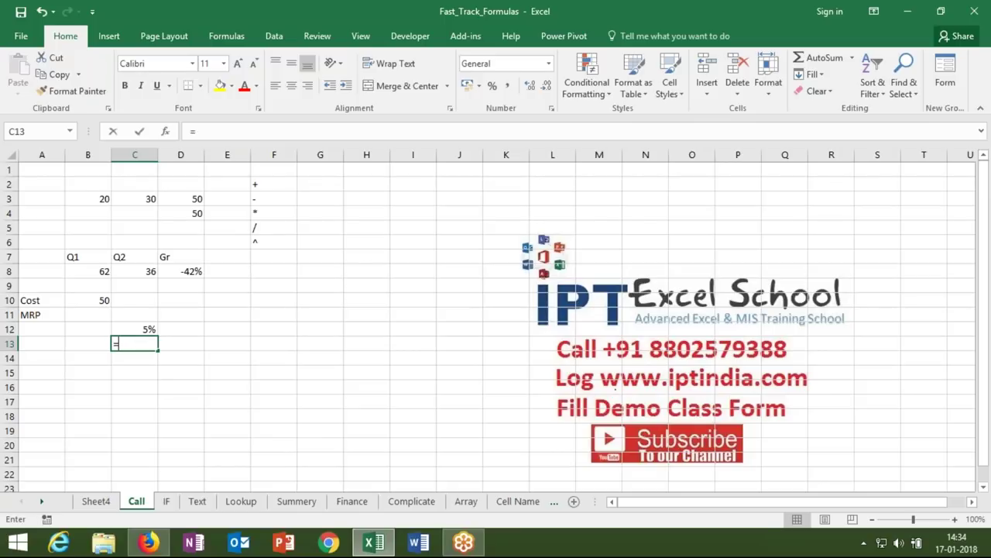
left_click(102, 301)
type("*")
key("Up")
key("Return")
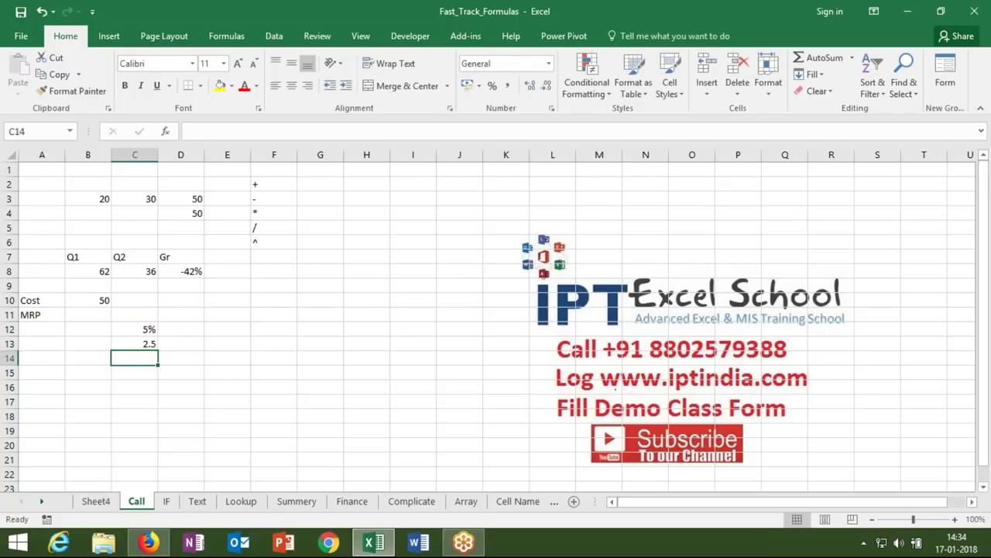
type("=")
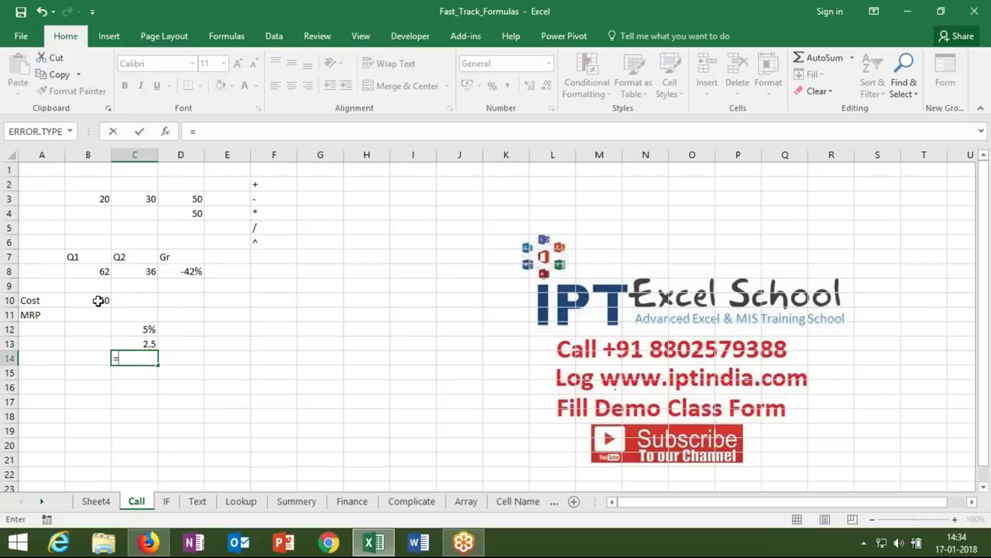
left_click(100, 299)
type("+")
left_click(126, 341)
key("Return")
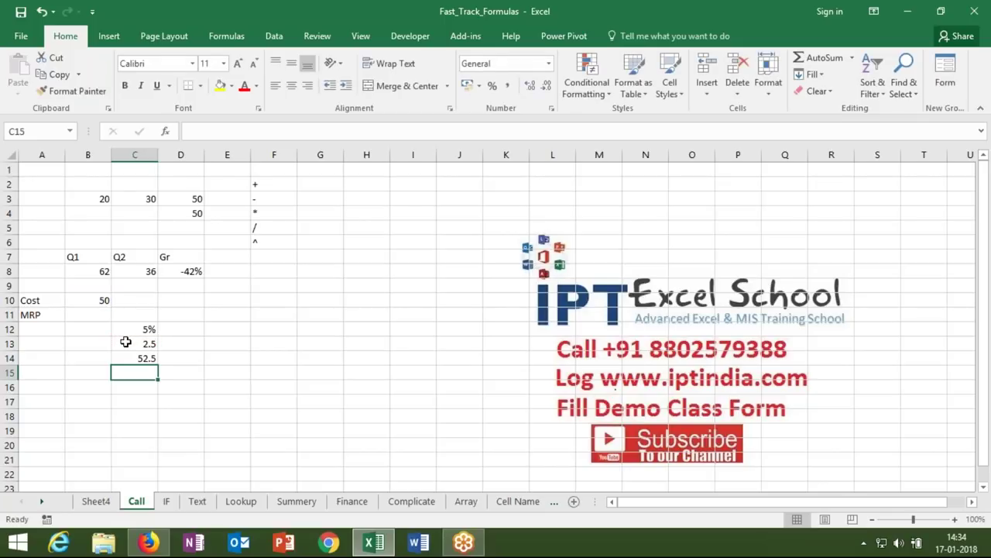
- Set cell D12 to the 10% rate
left_click(180, 329)
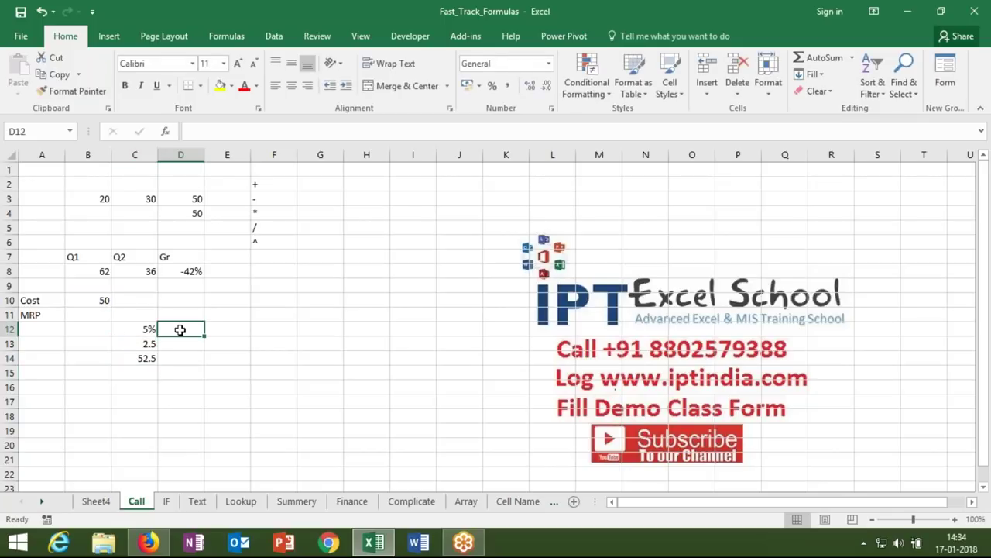
type("10")
key("Return")
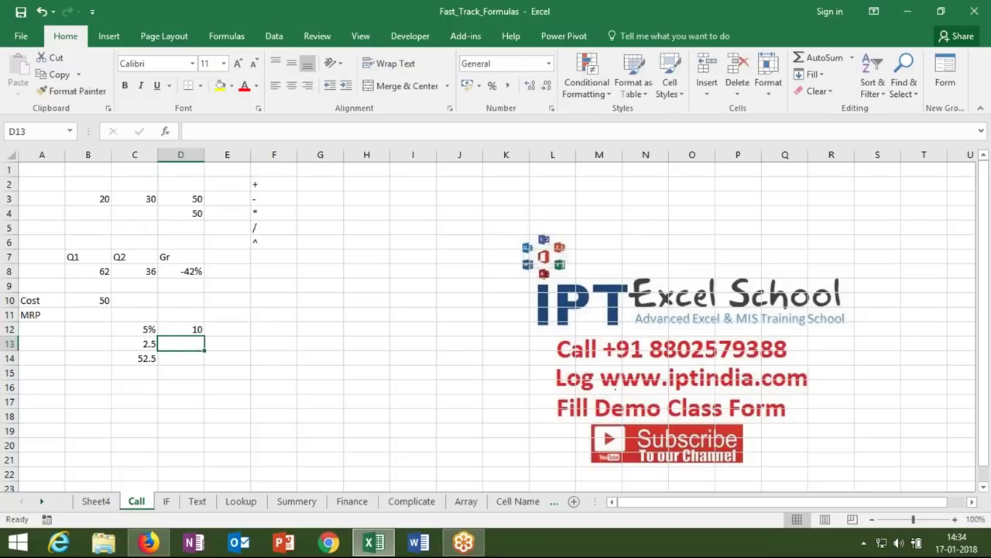
type("-")
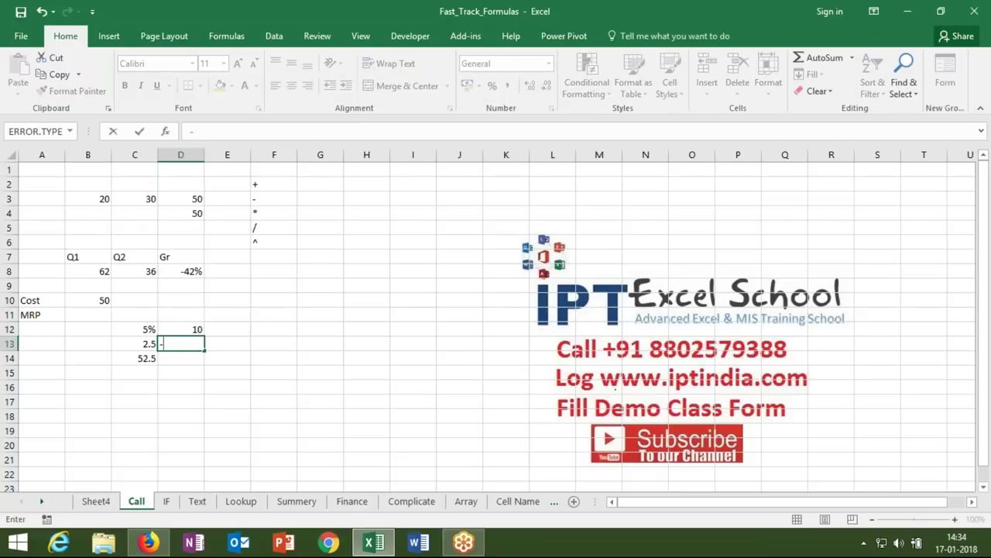
key("Escape")
key("Up")
key("F2")
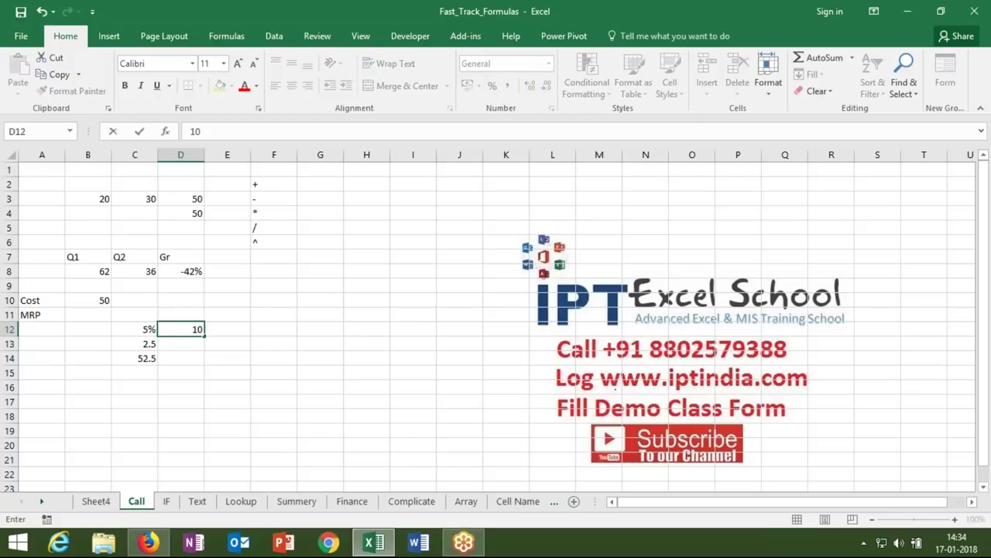
type("%")
key("Return")
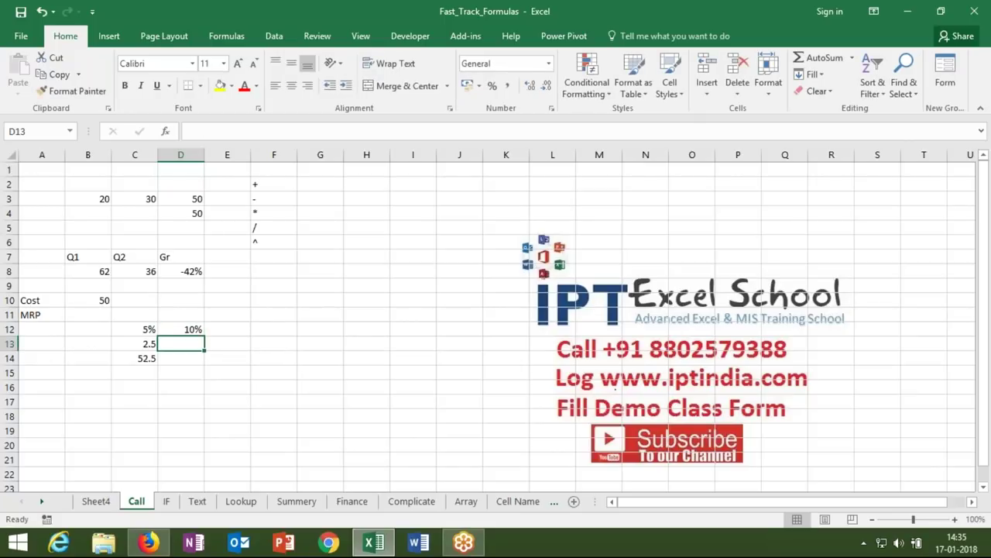
- Enter =C14*D12 in D13 (5.25) and =C14+D13 in D14 (57.75)
type("=")
key("BackSpace")
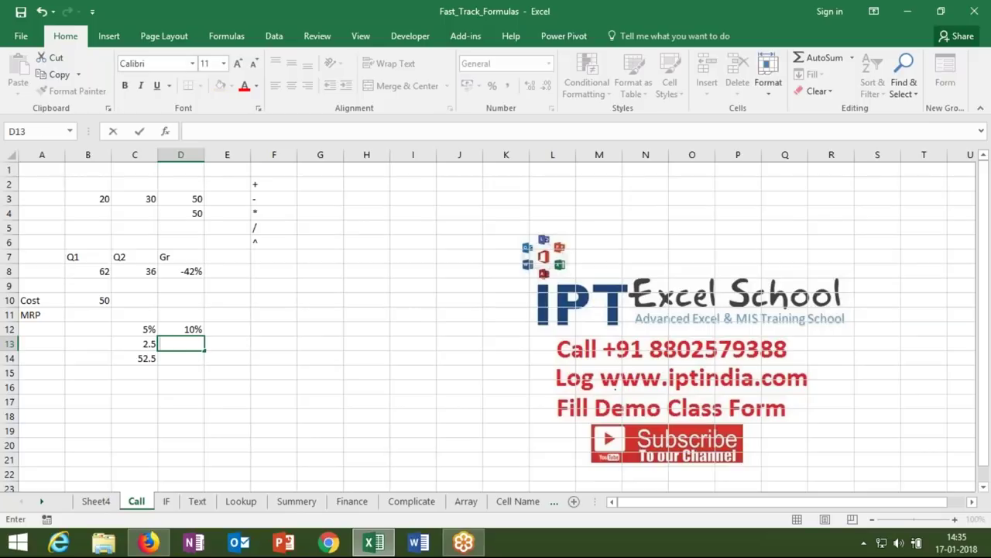
type("=")
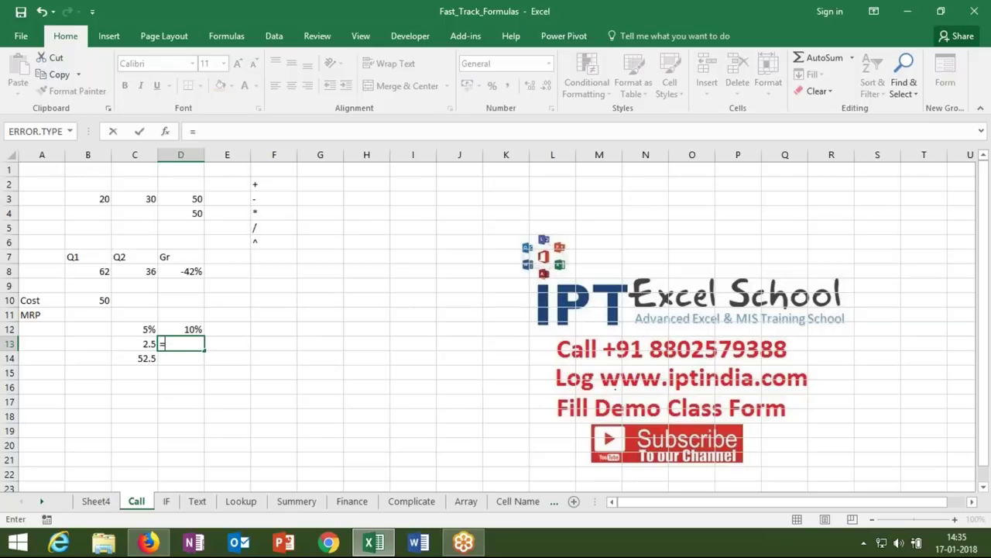
left_click(146, 360)
type("*")
left_click(171, 331)
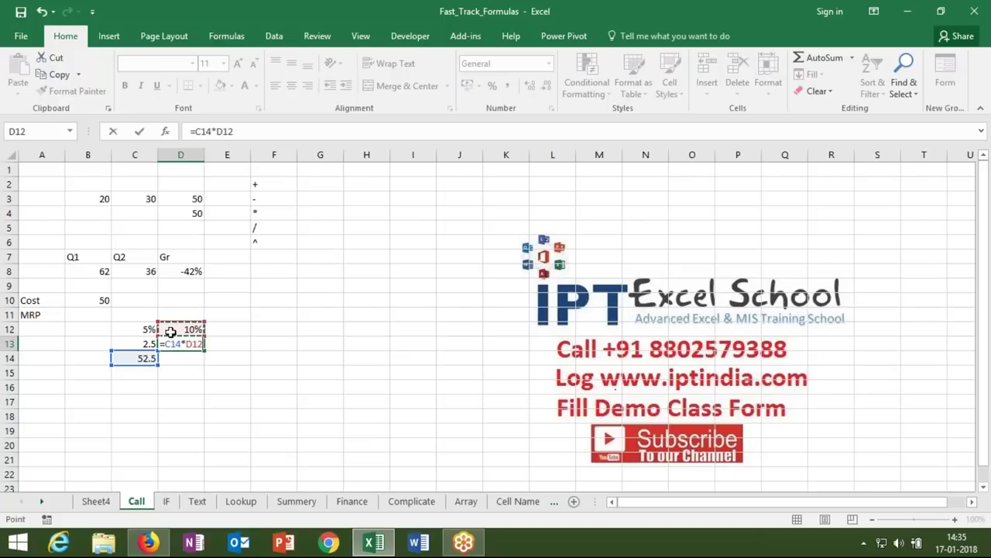
key("Return")
type("=")
left_click(147, 357)
type("+")
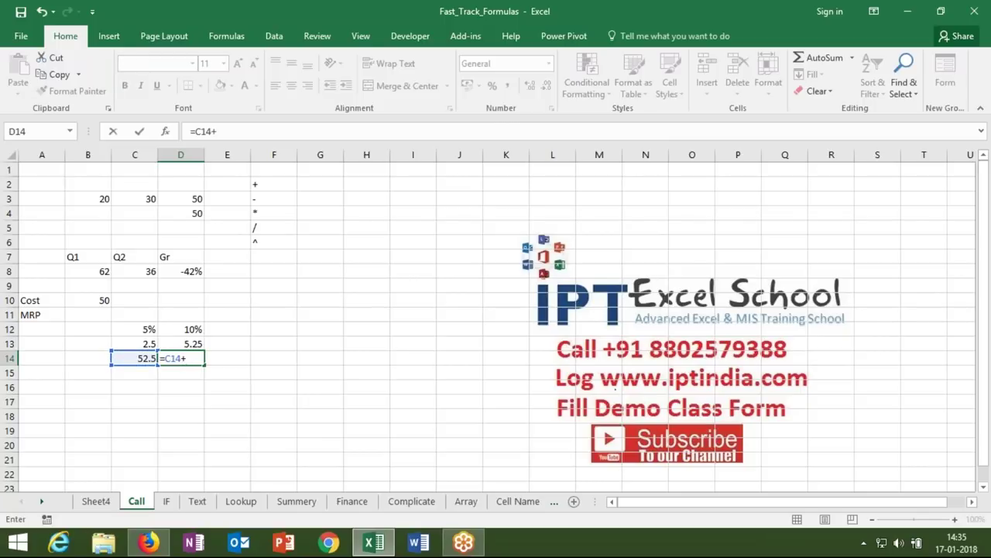
left_click(166, 344)
key("Return")
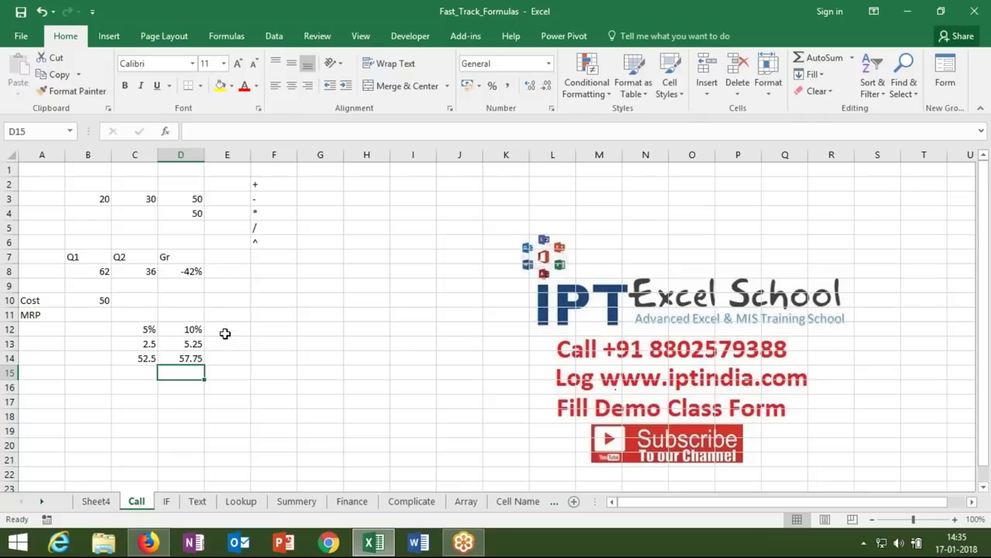
- Enter rates 15% in E12 and 20% in F12, then fill the D13:F14 formulas right
left_click(225, 331)
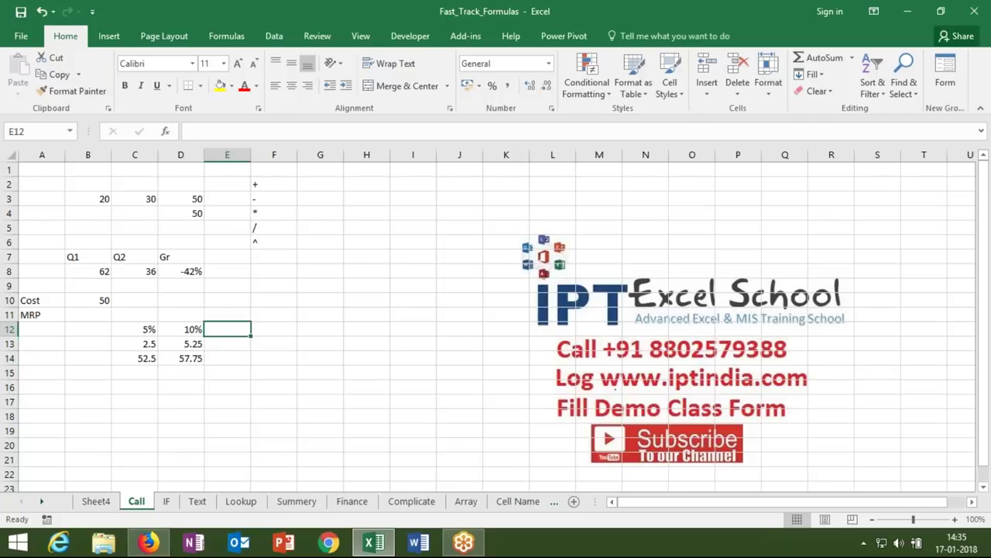
type("15%")
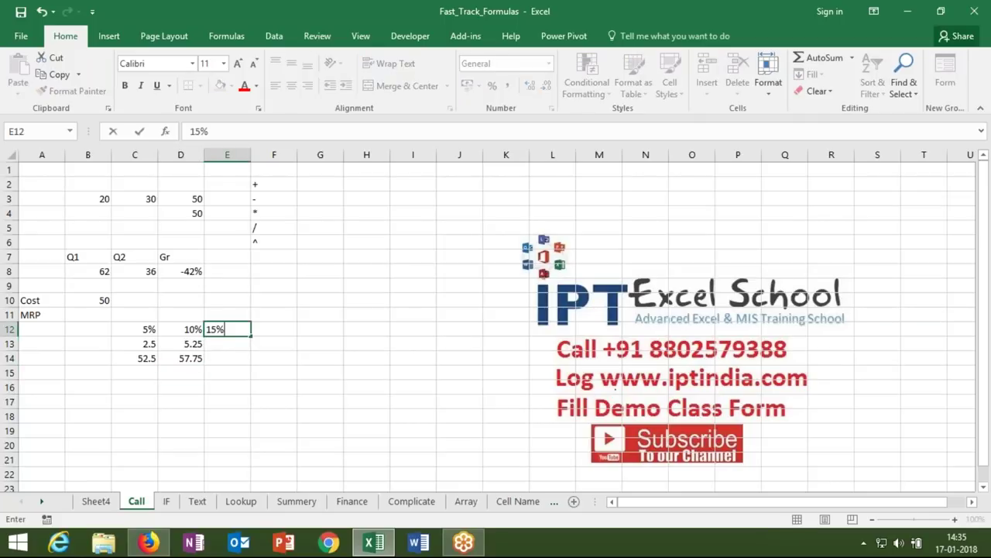
key("Tab")
type("`")
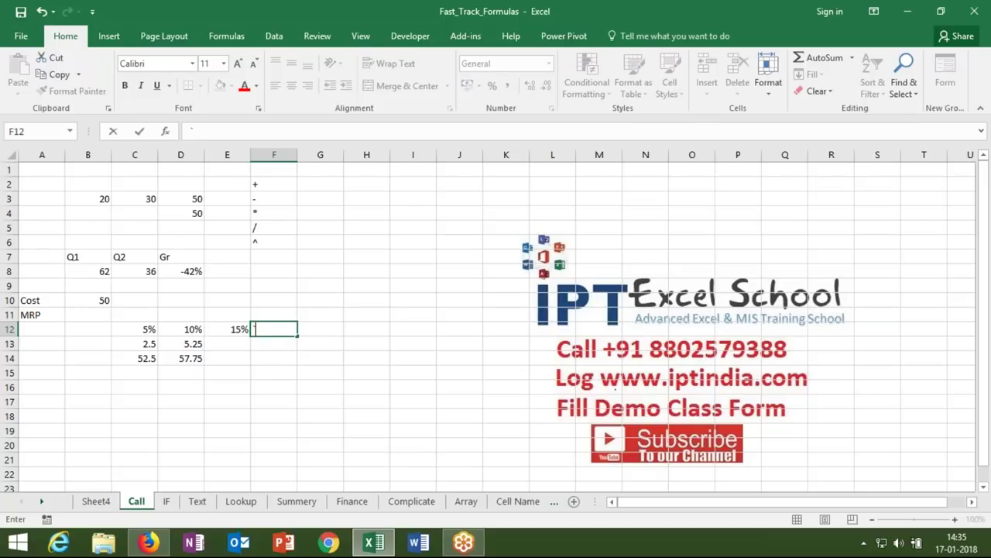
type("20%")
left_click(232, 344)
left_click_drag(190, 343, 258, 353)
key("ctrl+r")
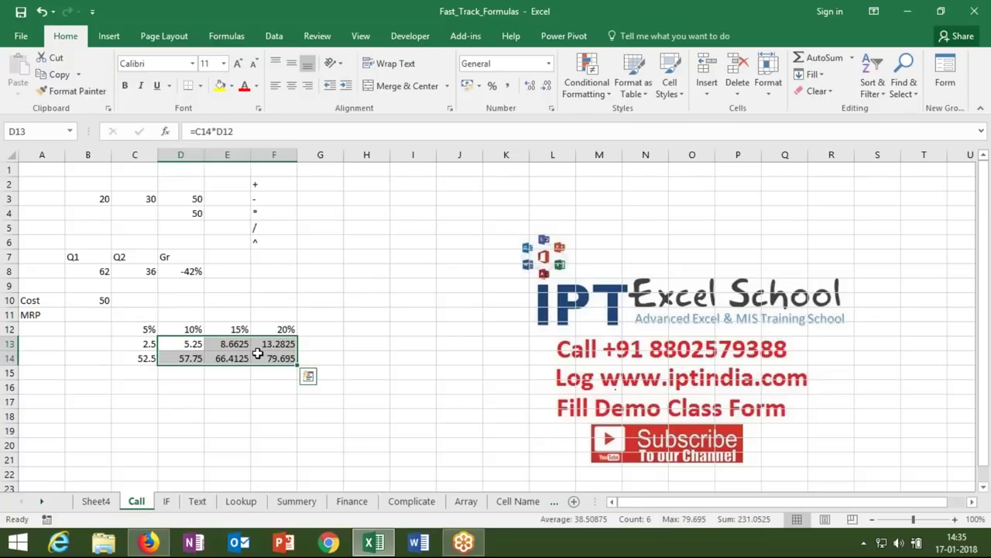
- Review the B10 Cost, the F14 total and the C12:F12 rates, then begin editing C13's formula
left_click(102, 300)
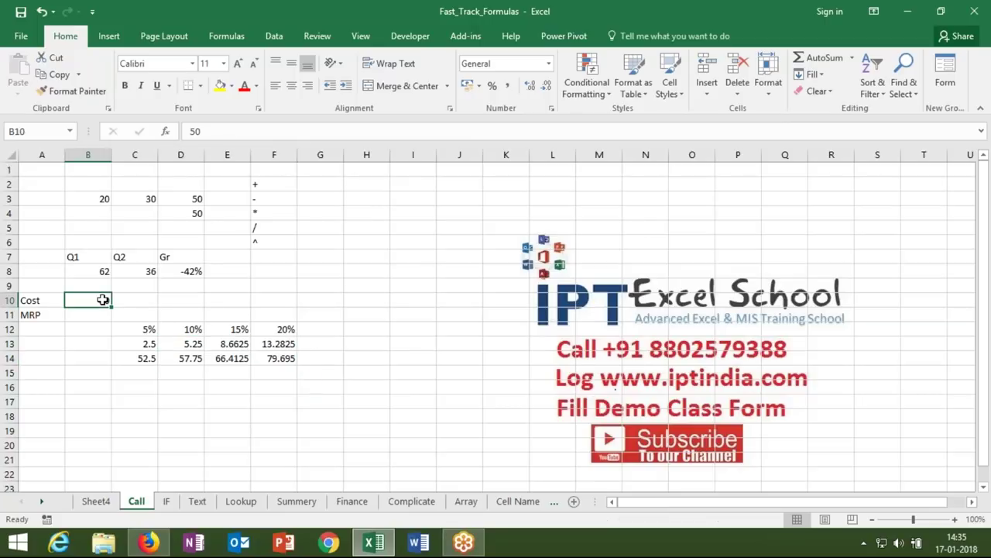
left_click(292, 359)
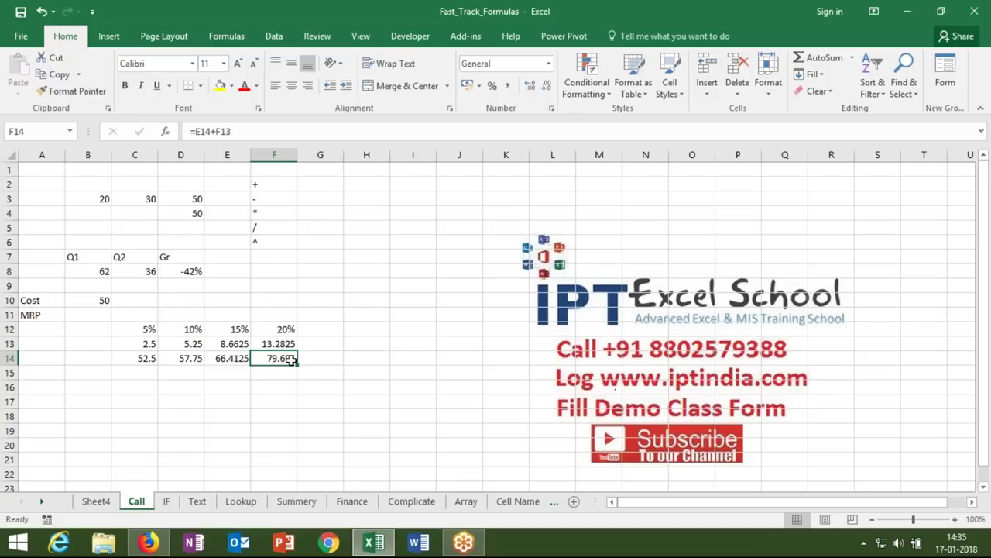
left_click(149, 343)
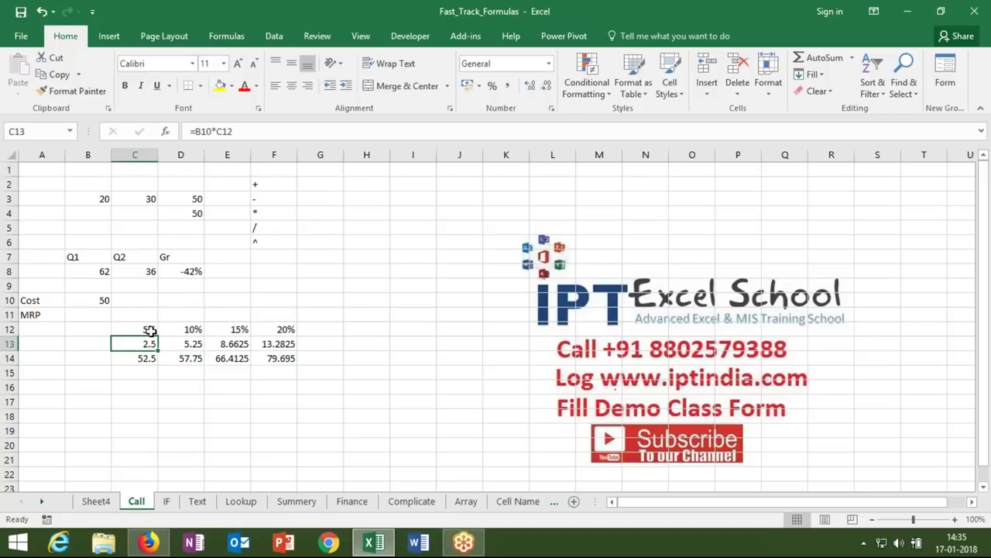
left_click_drag(148, 329, 287, 329)
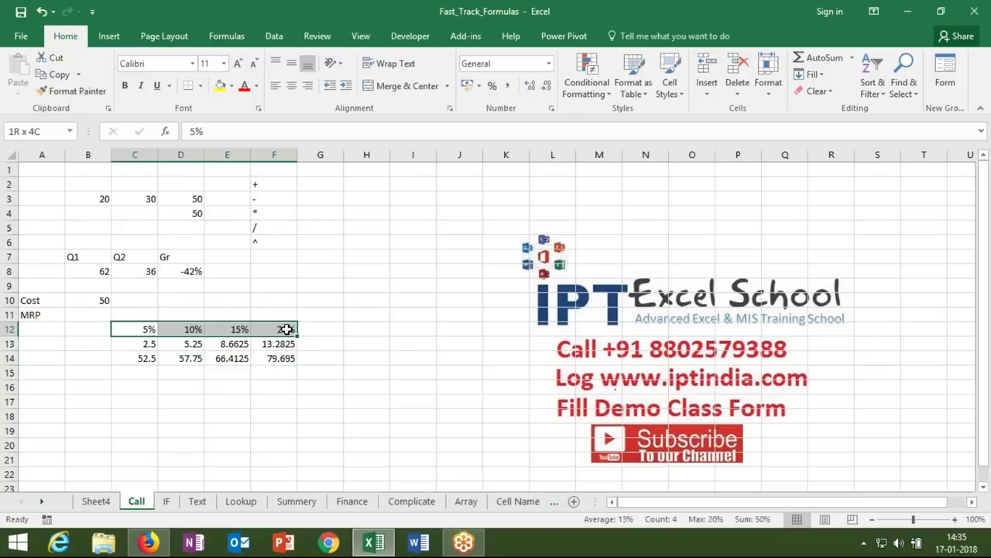
left_click(149, 345)
left_click(249, 131)
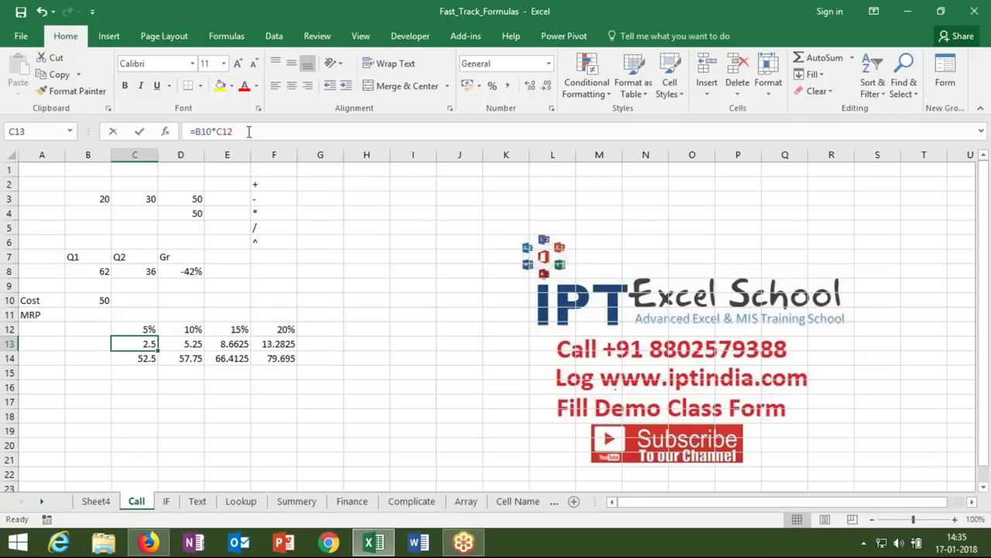
- Replace the rate-cell references with fixed 5% in C13 and 10% in D13
key("BackSpace")
key("BackSpace")
key("BackSpace")
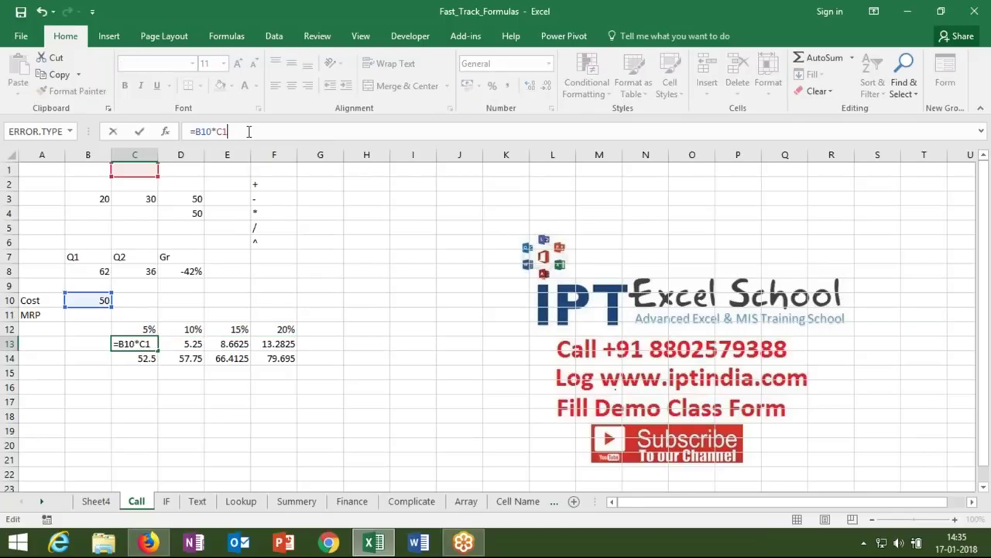
type("5%")
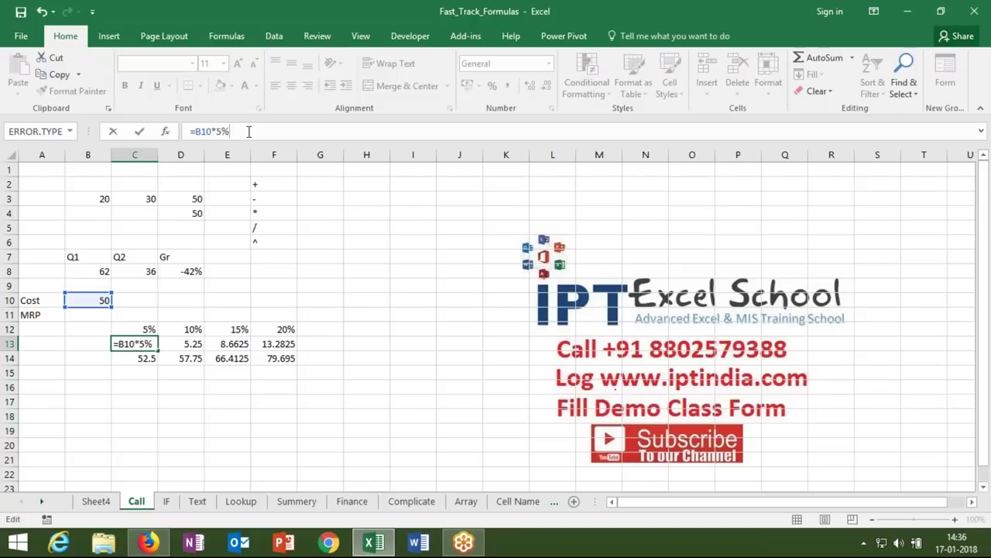
key("Tab")
left_click(249, 131)
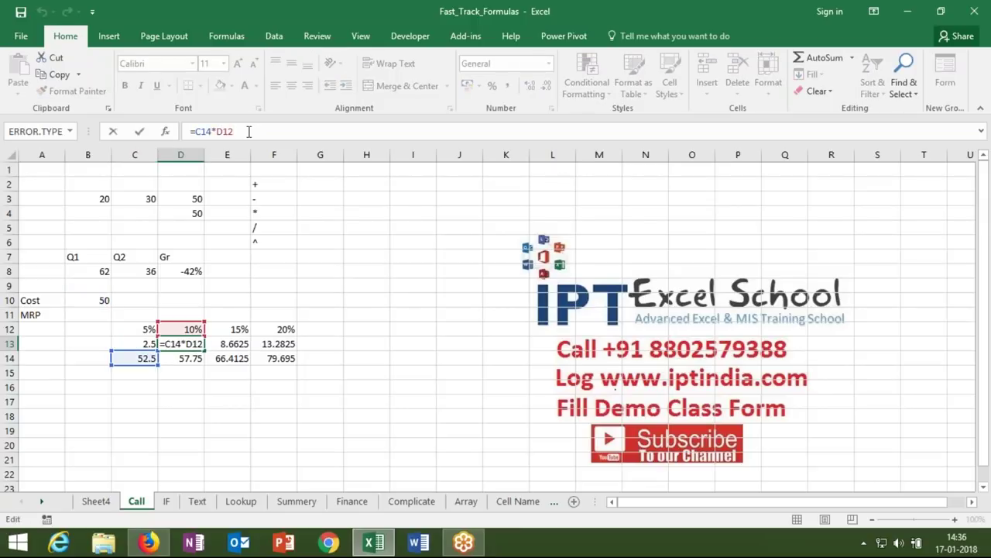
key("BackSpace")
key("BackSpace")
key("BackSpace")
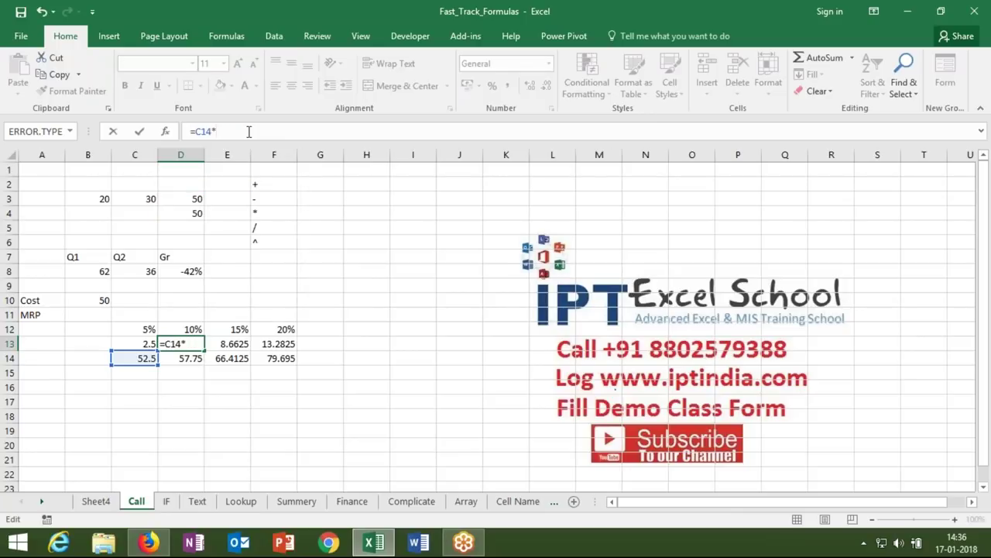
type("10%")
key("Tab")
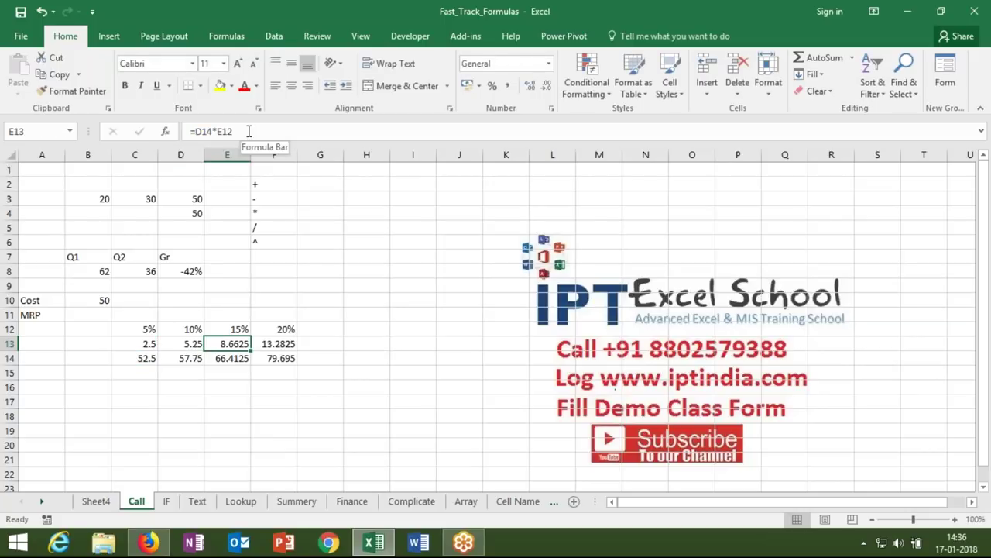
- Likewise hard-code 15% in E13's formula and 20% in F13's formula
left_click(249, 131)
key("BackSpace")
key("BackSpace")
key("BackSpace")
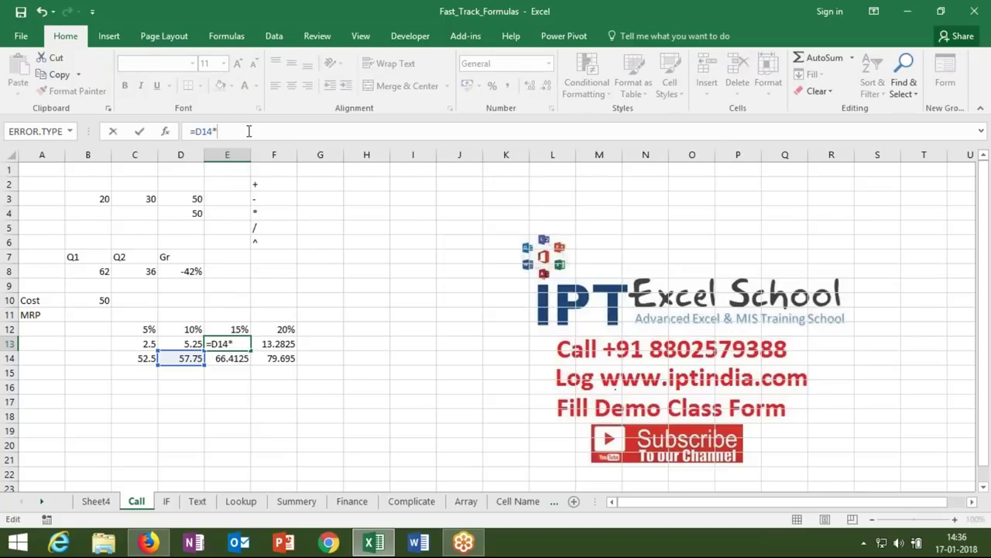
type("15%")
key("Tab")
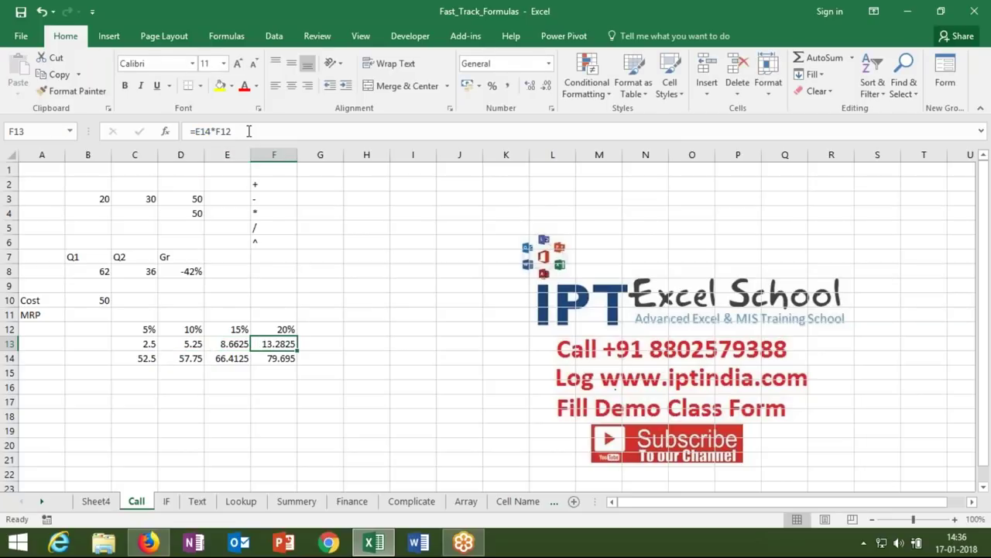
left_click(249, 131)
key("BackSpace")
key("BackSpace")
key("BackSpace")
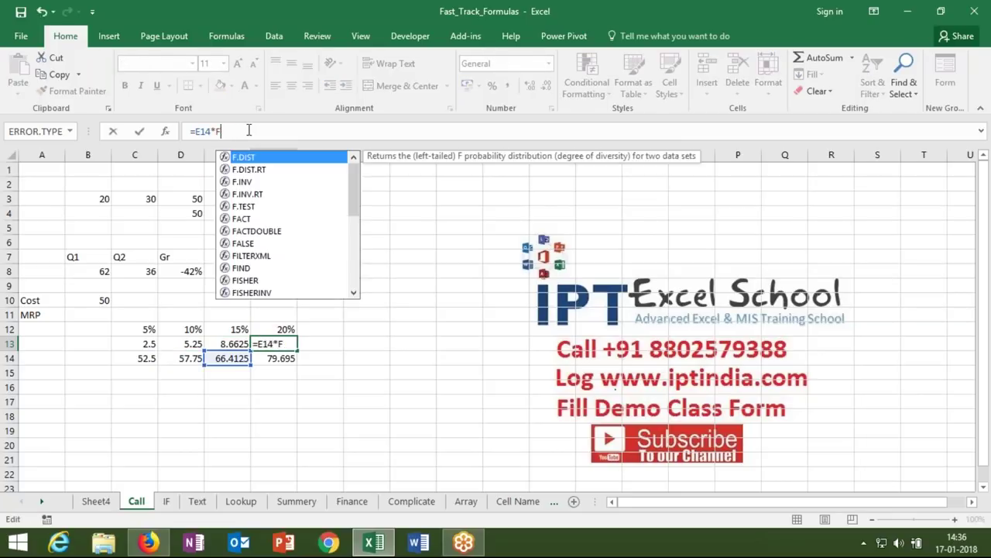
type("20%")
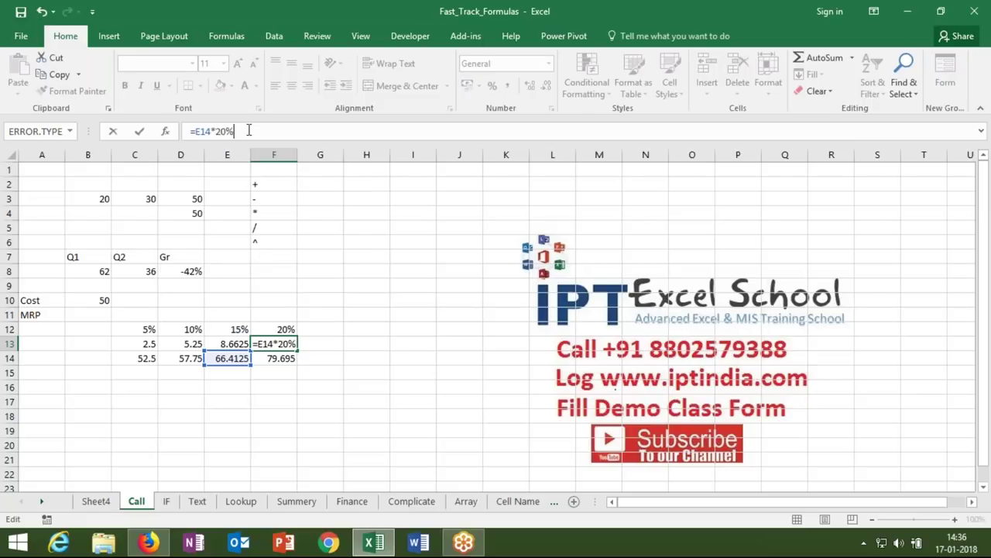
key("Return")
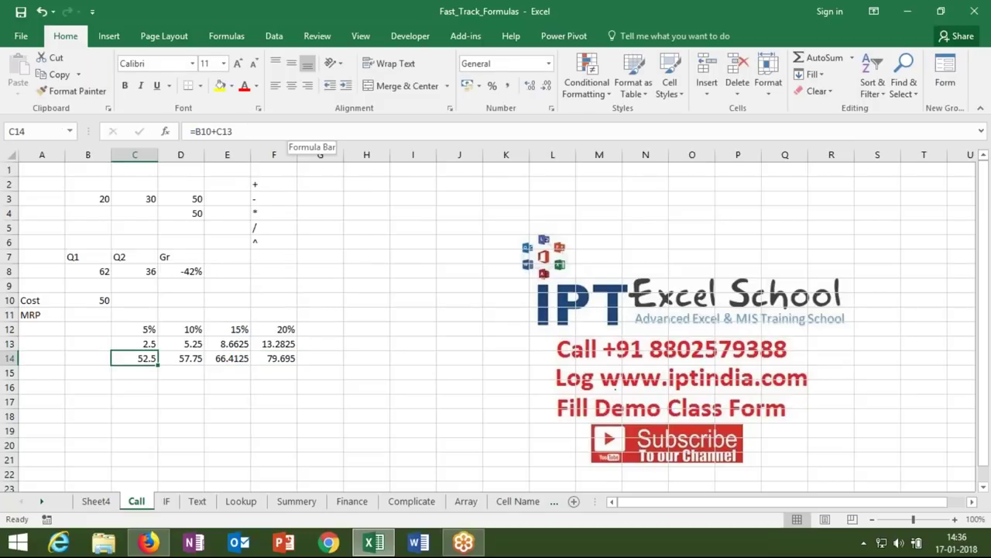
- Move the 5%–20% labels two columns left, then inspect the C13 and C14 formulas
left_click_drag(138, 330, 287, 328)
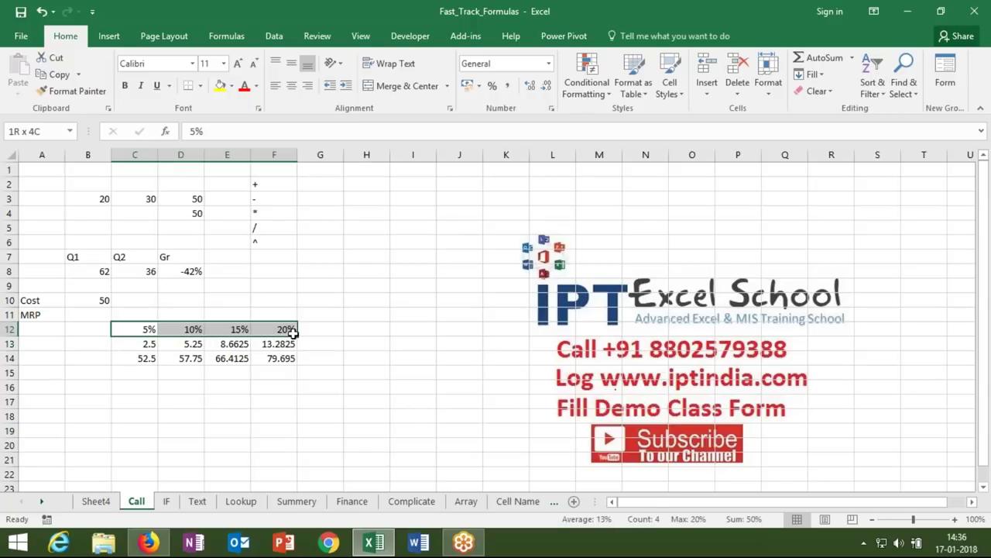
left_click_drag(256, 336, 164, 336)
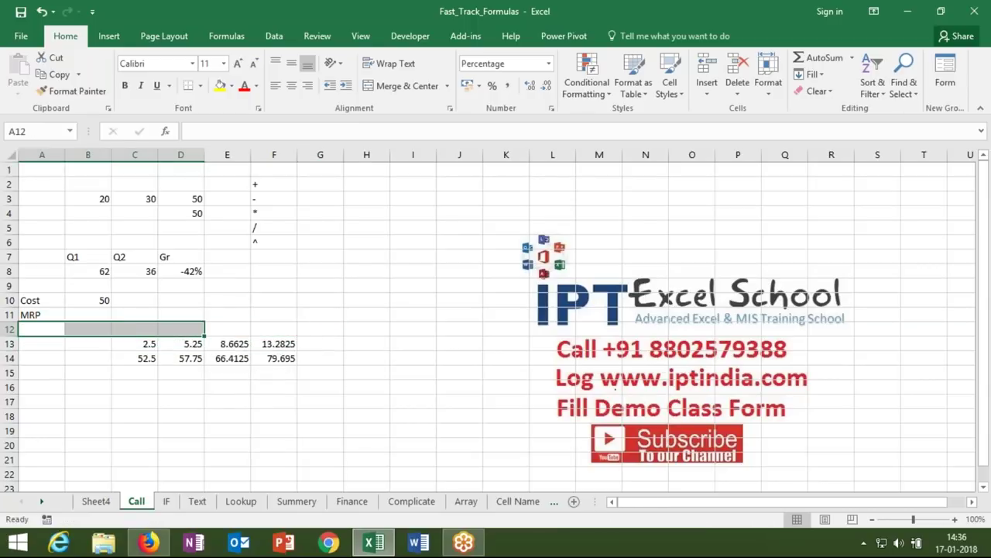
left_click(142, 343)
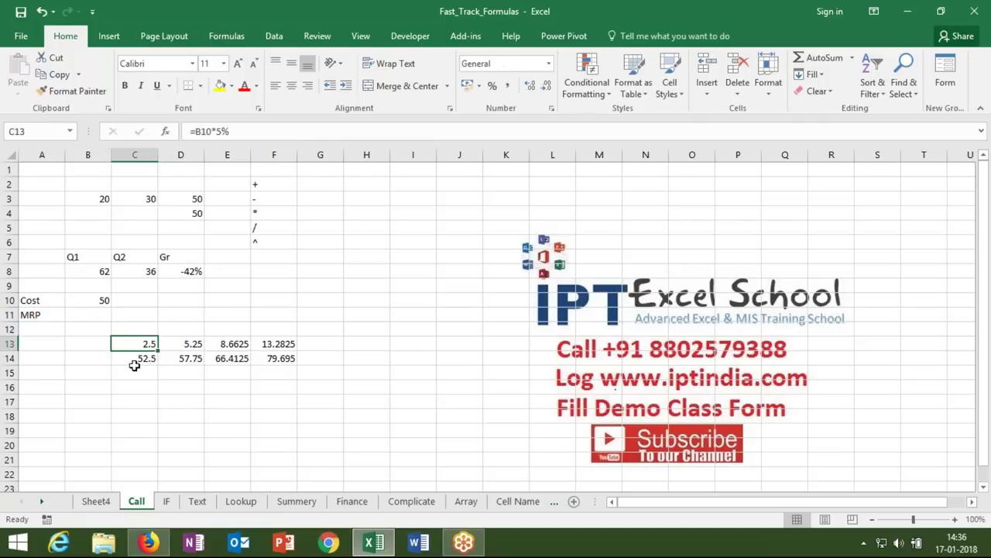
key("F2")
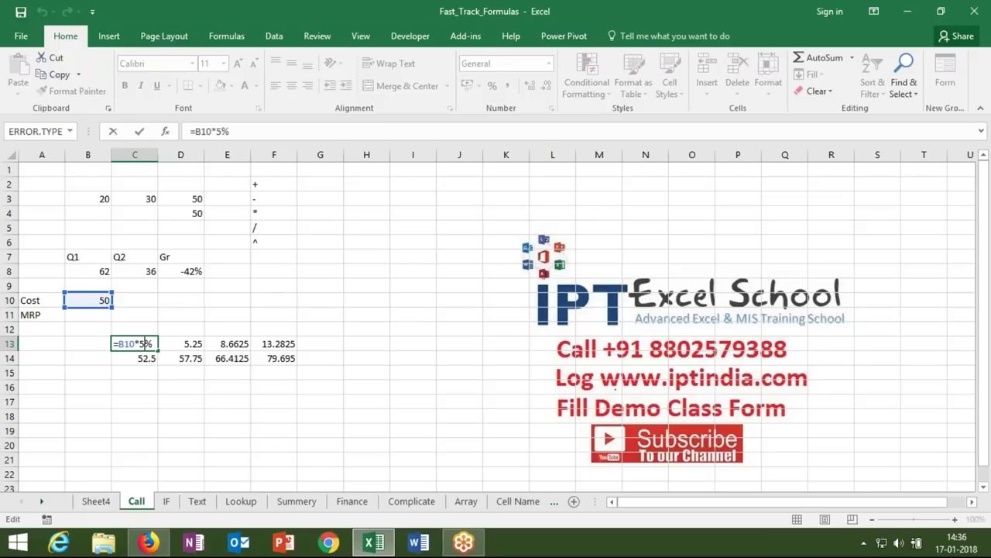
key("Escape")
double_click(124, 361)
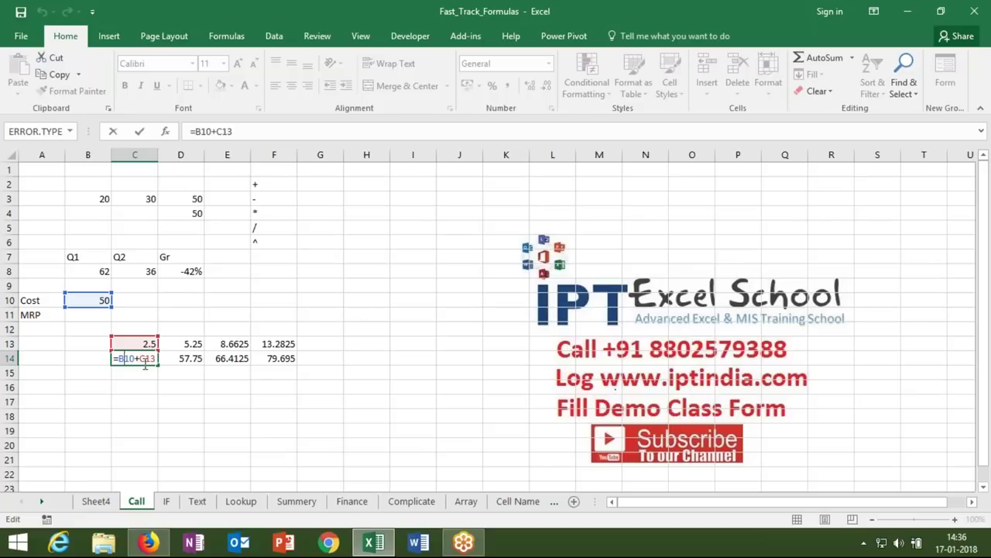
key("Escape")
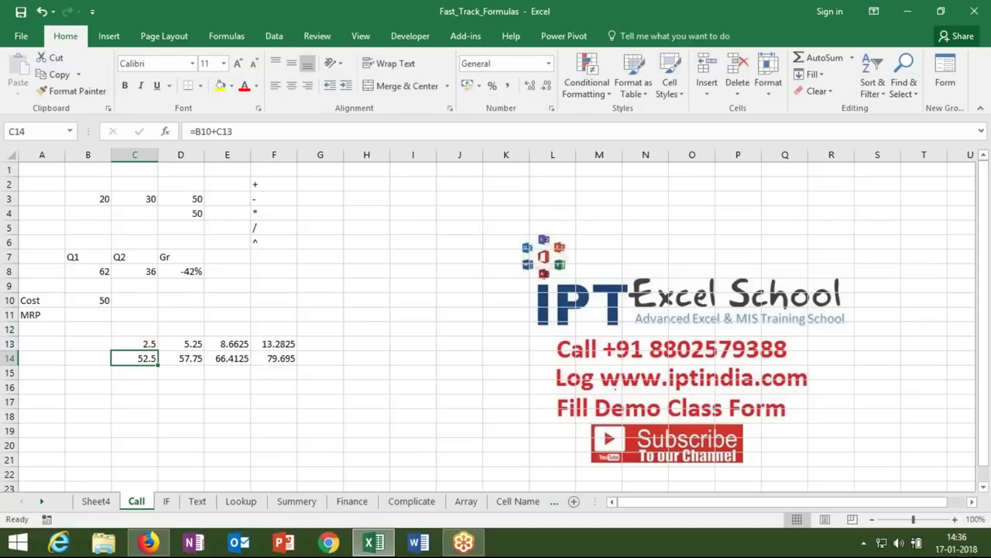
- Copy the B10*5% expression from C13 and select the C13 reference in C14's formula
left_click(139, 344)
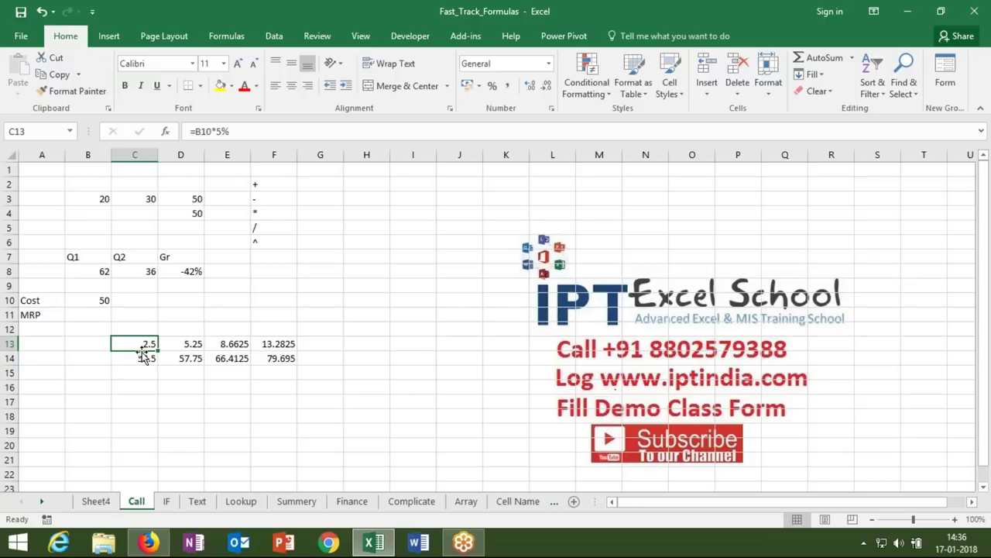
left_click(141, 359)
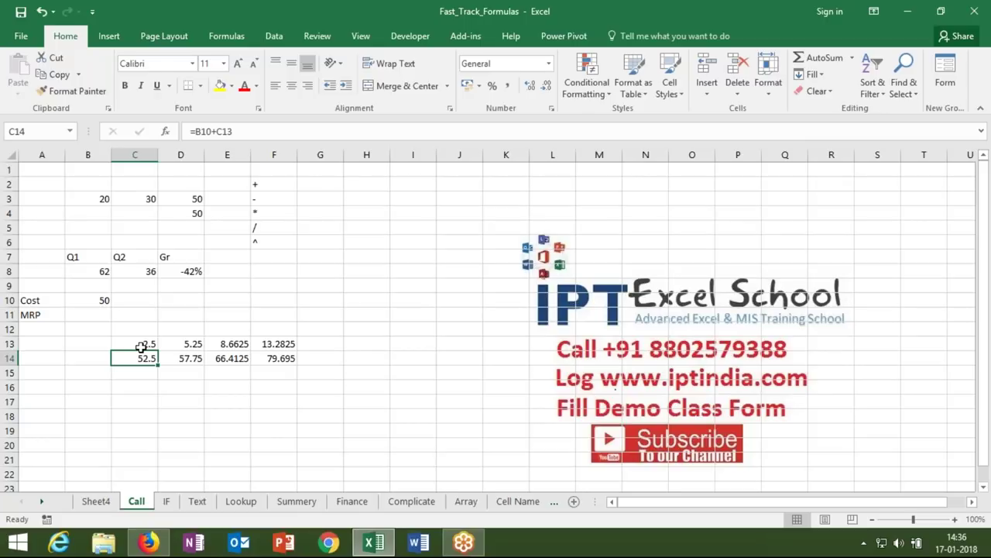
left_click(141, 346)
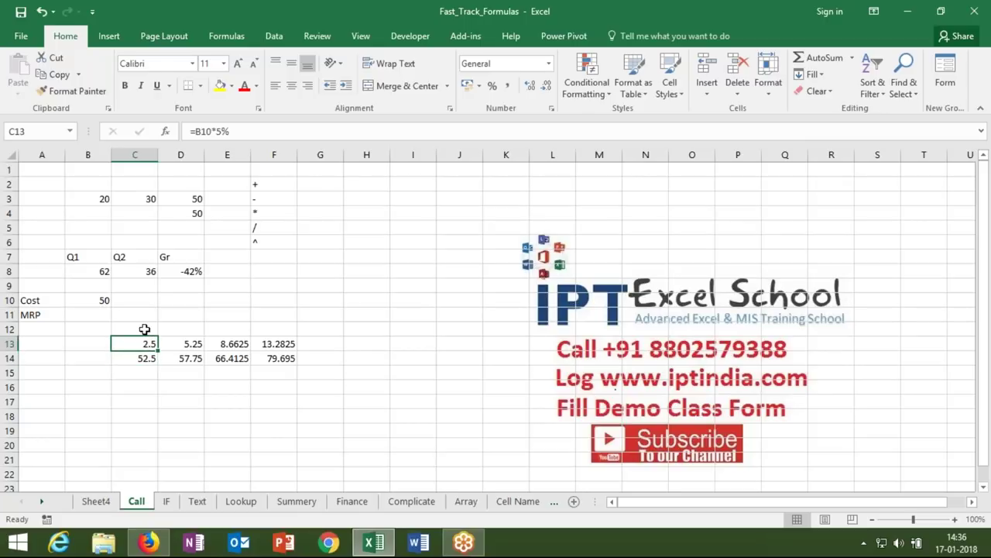
left_click_drag(196, 130, 231, 131)
key("ctrl+c")
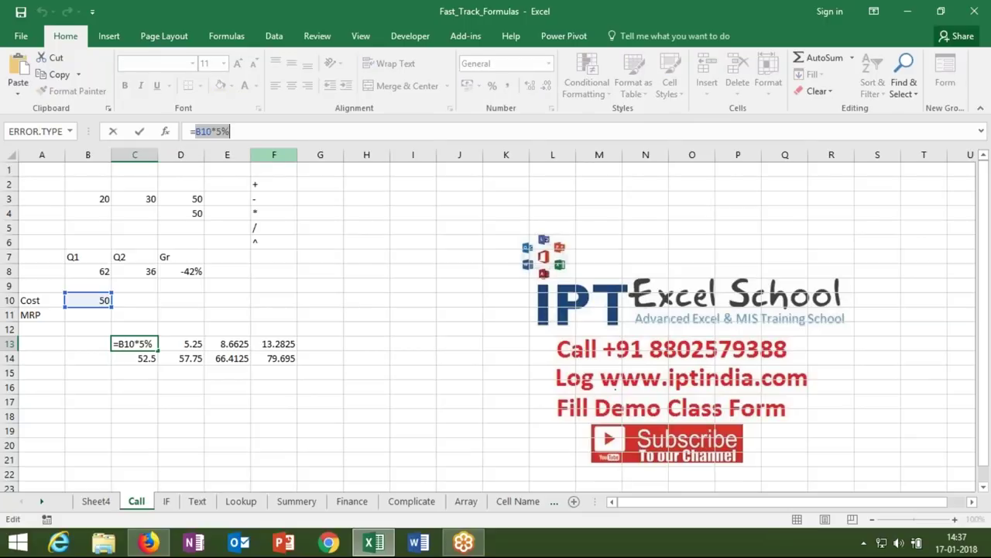
key("Escape")
left_click(139, 361)
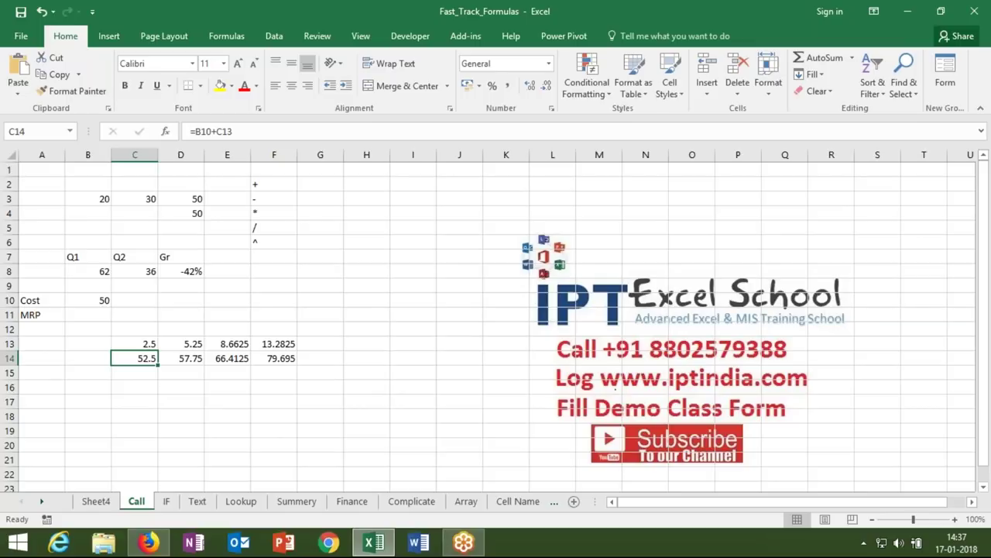
left_click_drag(217, 131, 236, 130)
- Change C14 to =B10+(B10*5%), delete the 2.5 helper in C13, and review C14's formula
type("(")
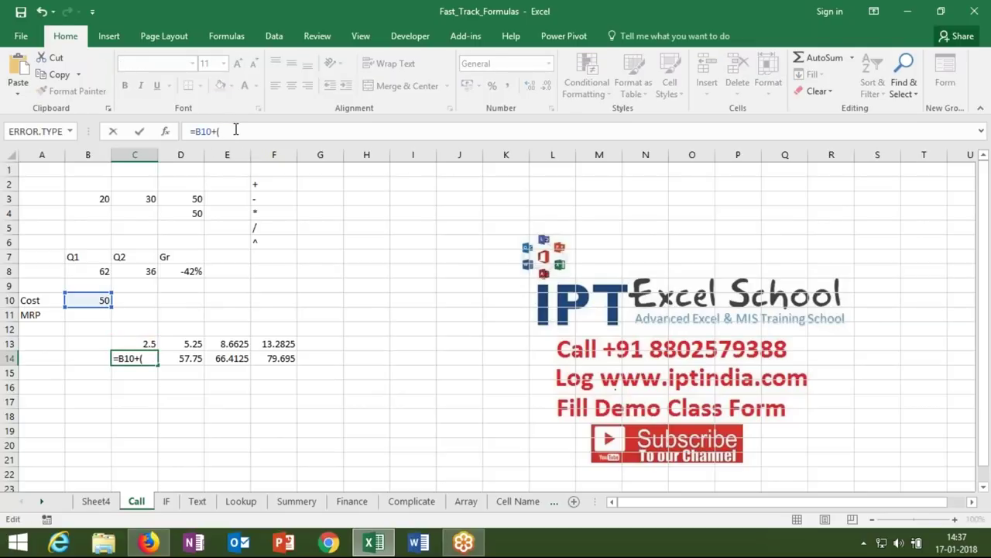
type("B10*5%)")
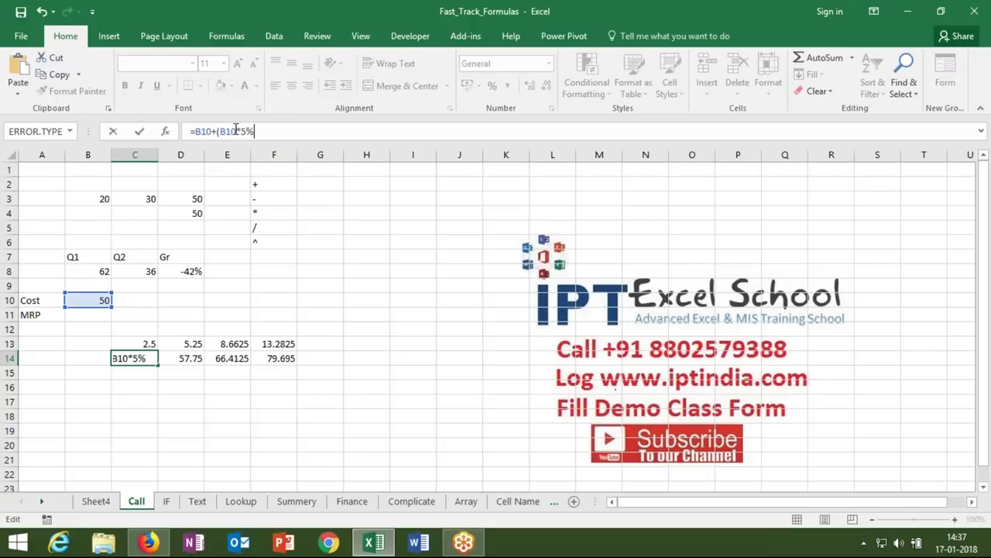
key("Return")
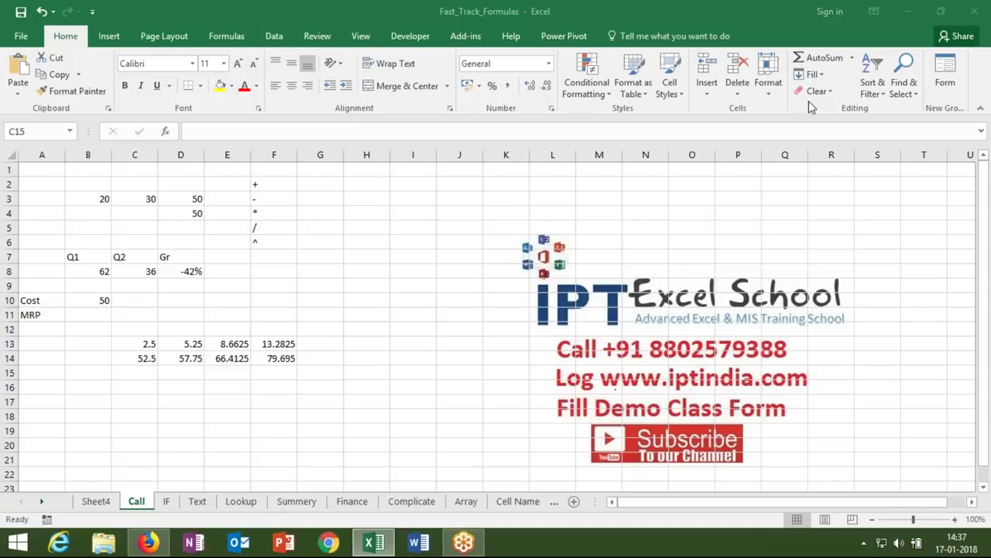
left_click(145, 346)
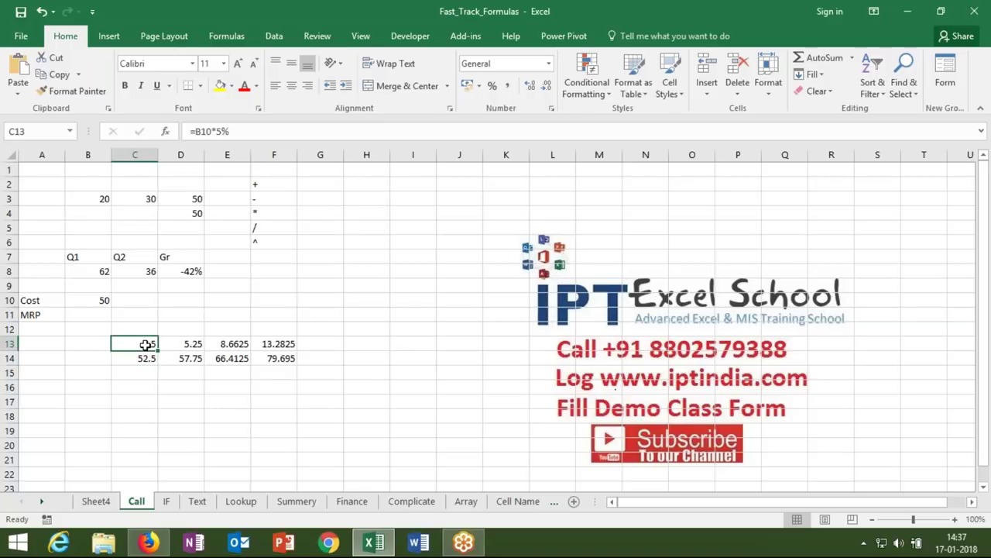
key("Delete")
left_click(148, 357)
left_click_drag(195, 132, 265, 133)
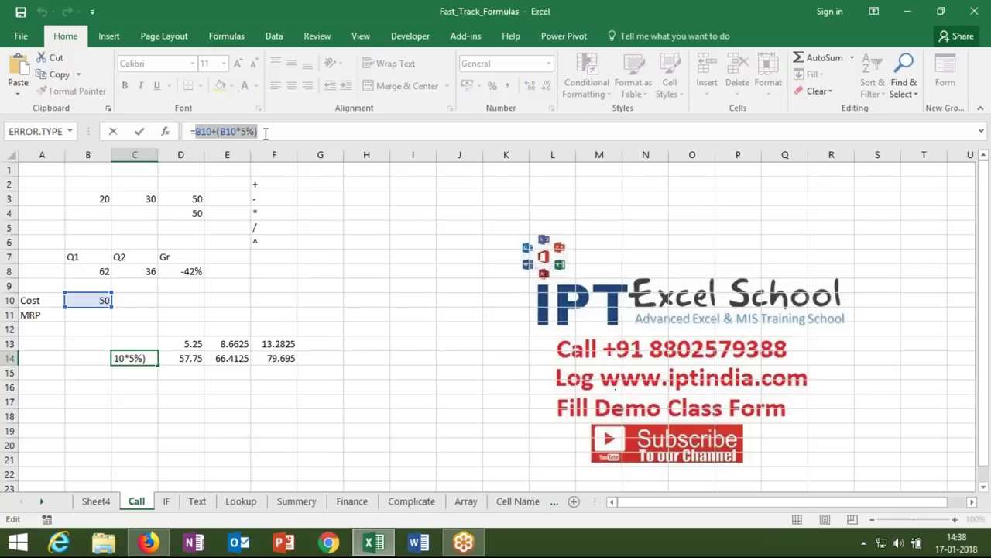
key("Escape")
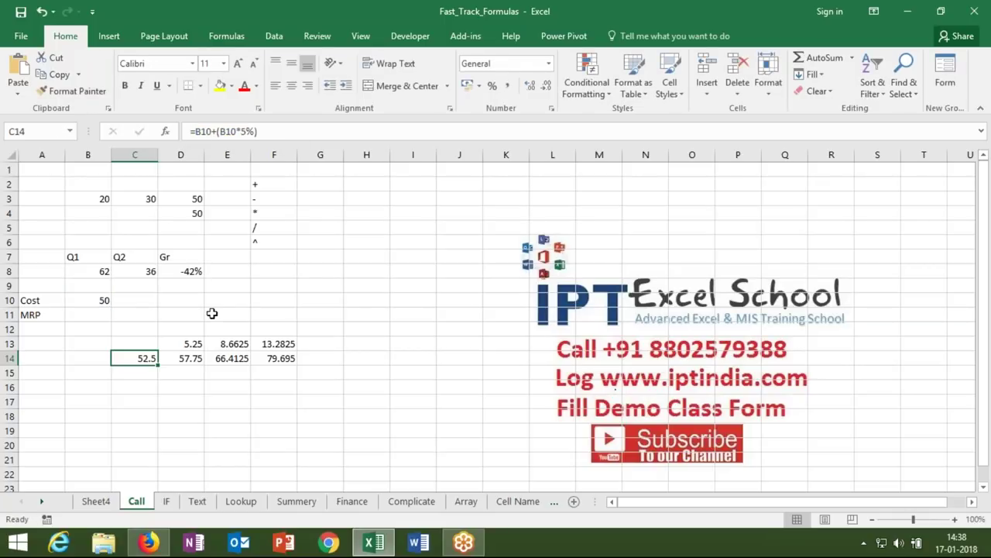
- Rewrite D13 to use the pasted B10+(B10*5%) expression instead of the C14 reference
left_click(192, 343)
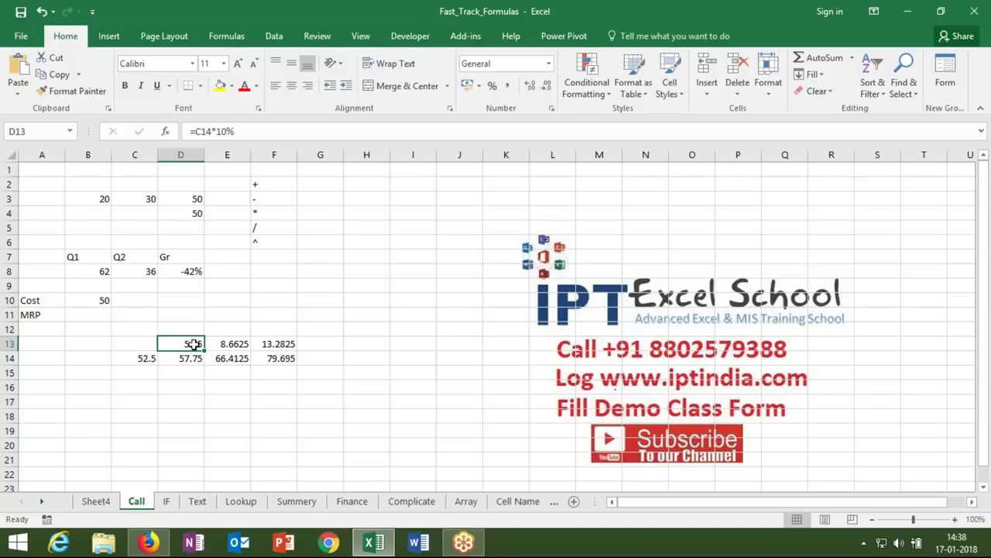
left_click(202, 132)
double_click(197, 132)
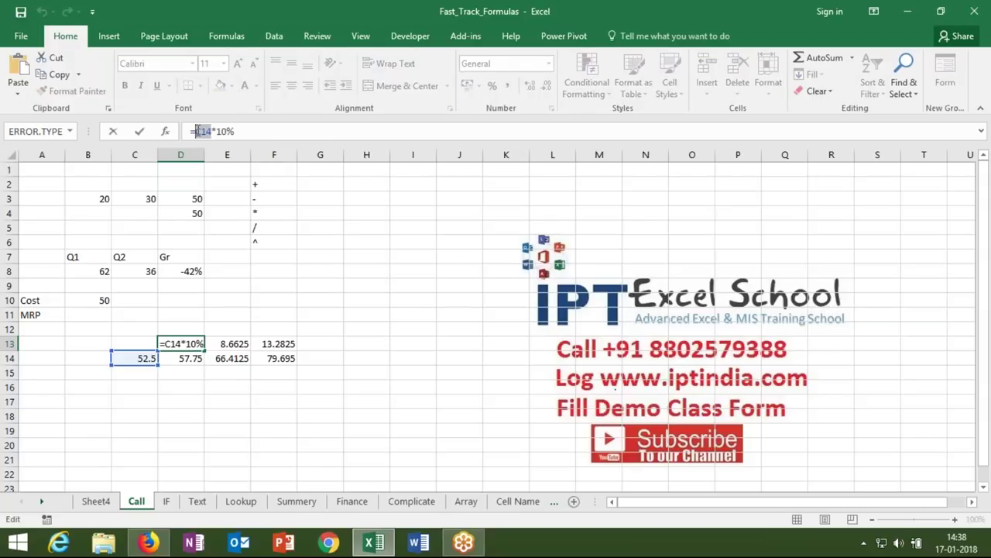
type("(")
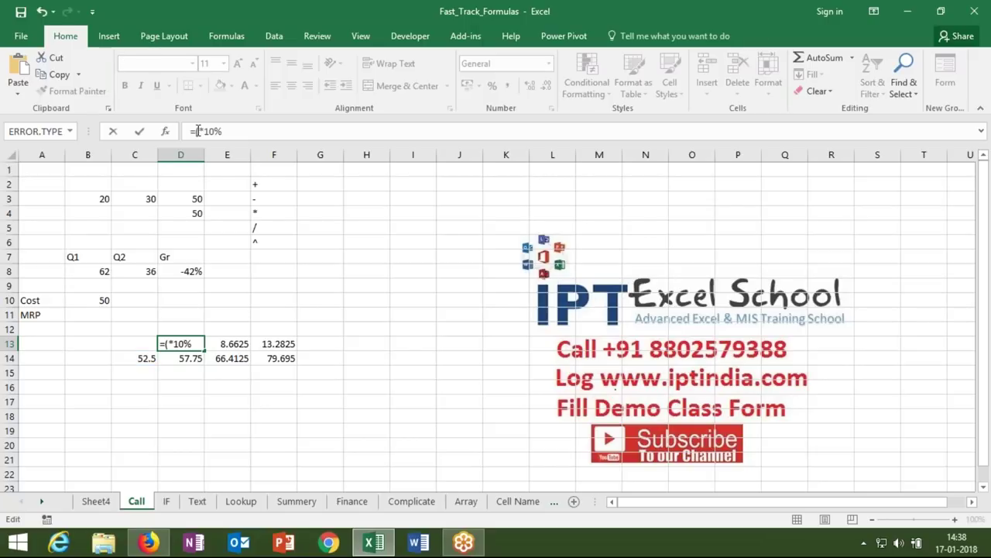
key("ctrl+v")
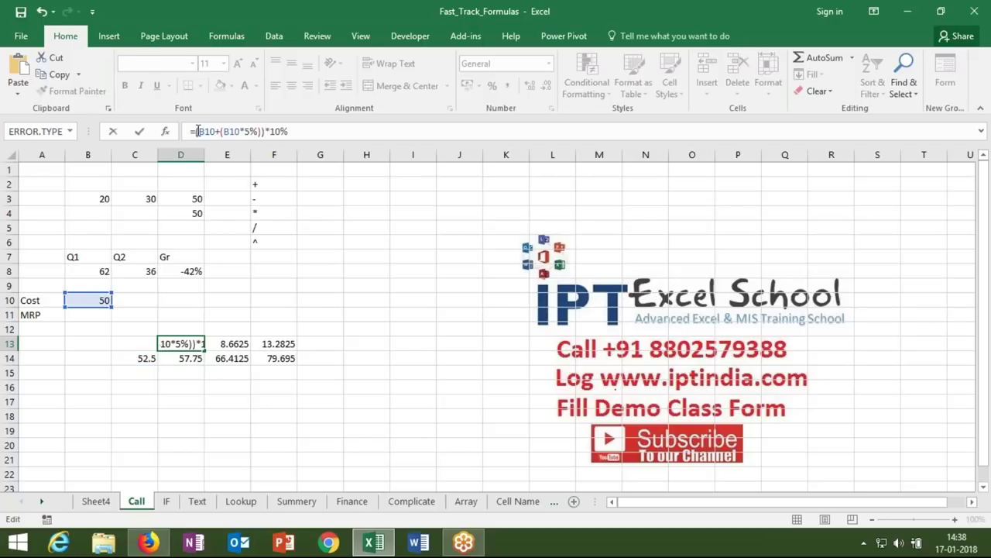
key("Return")
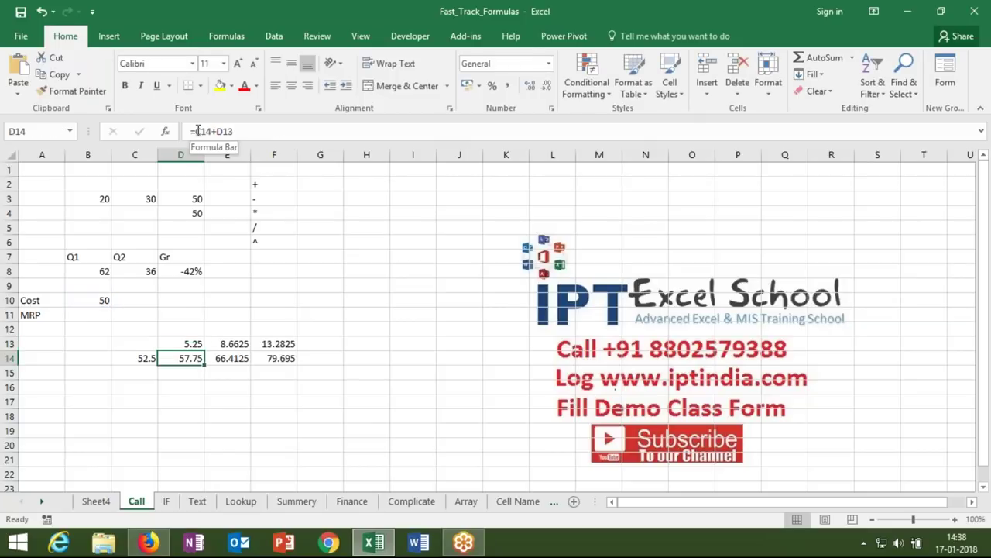
- Replace C14 in D14's formula with (B10+(B10*5%)) and clear C14's 52.5
left_click(214, 132)
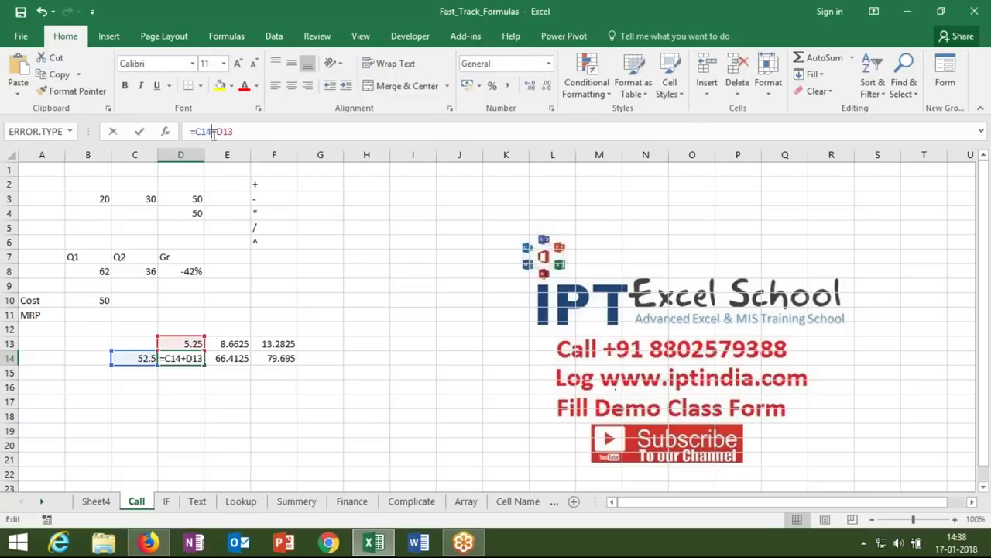
key("BackSpace")
key("BackSpace")
key("BackSpace")
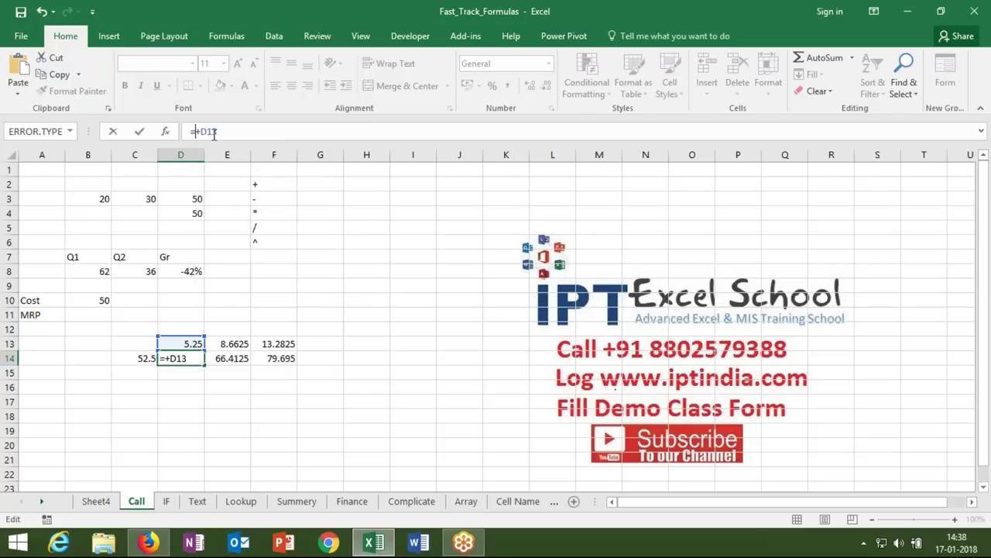
type("(")
type("B10+(B10*5%))")
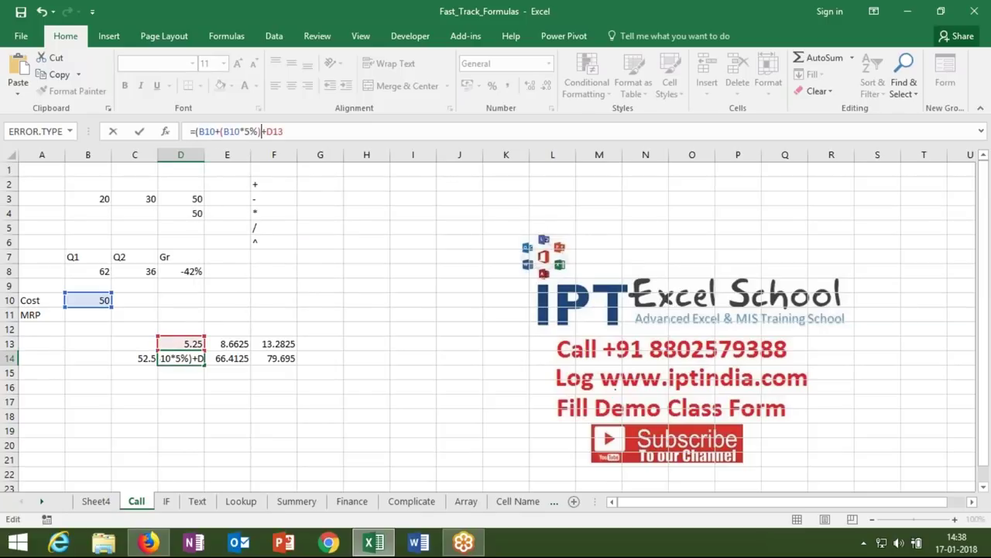
key("Return")
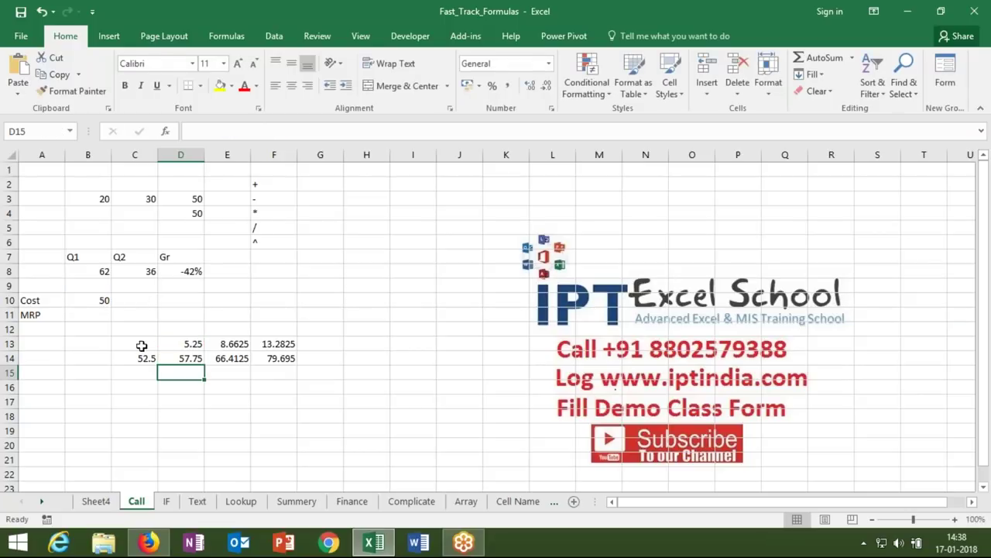
left_click(141, 356)
key("Delete")
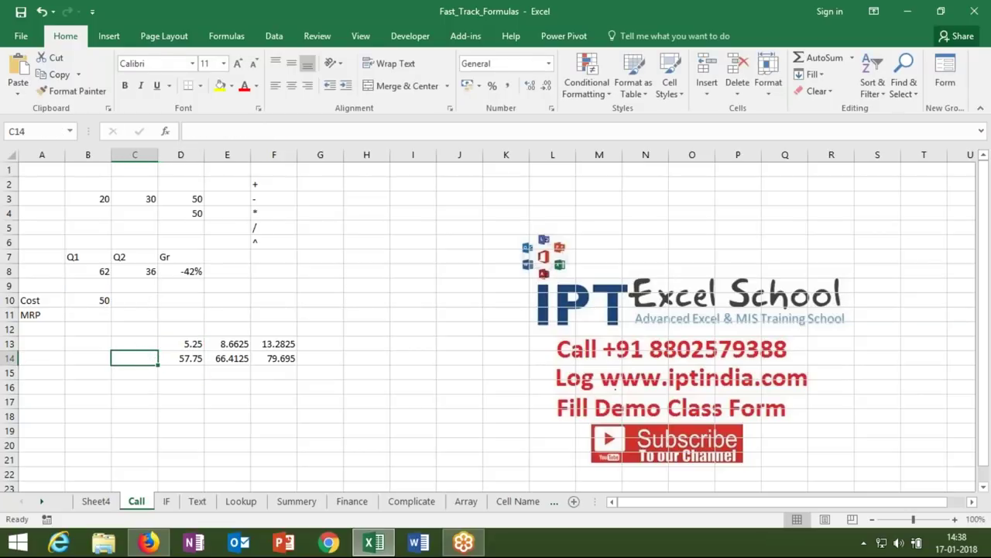
- Inline D13's calculation in parentheses into D14's formula, then clear D13
left_click(179, 343)
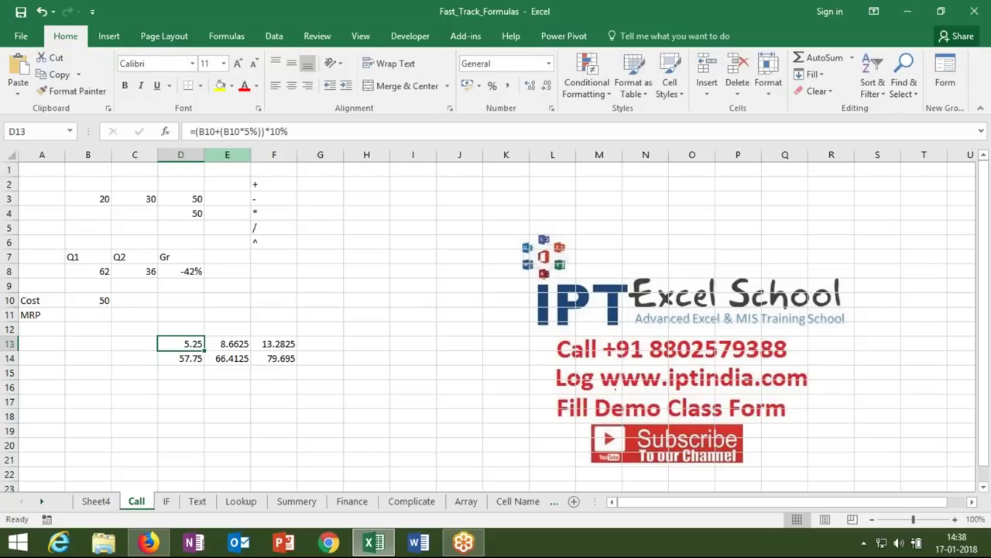
left_click_drag(196, 132, 260, 132)
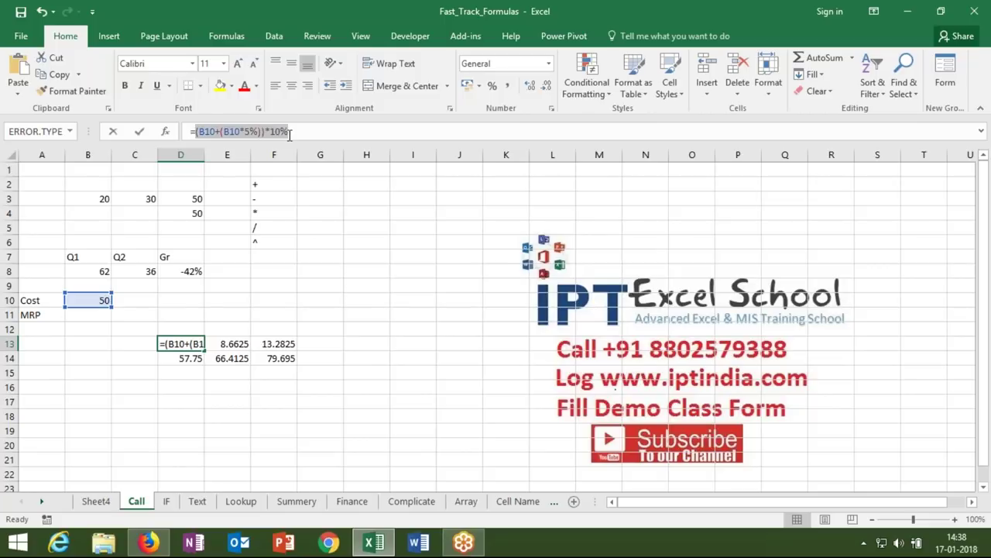
left_click(289, 131)
key("Escape")
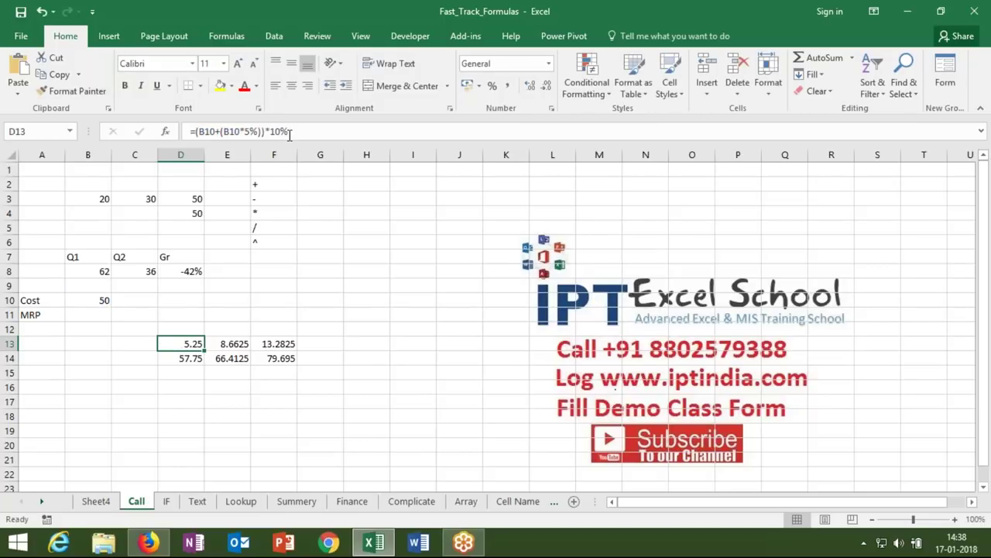
key("Down")
double_click(279, 131)
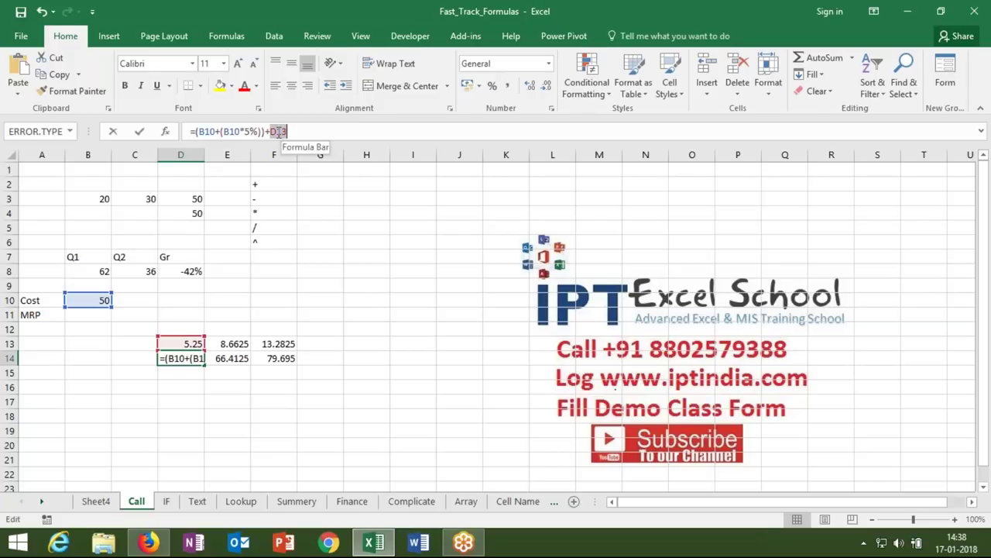
type("((B10+(B10*5%))*10%")
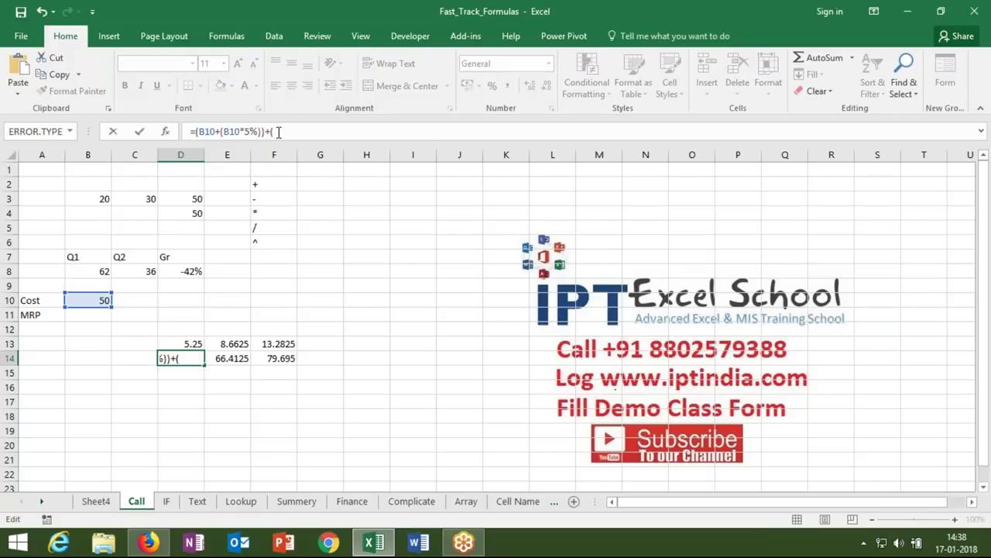
type("(B10+(B10*5%))*10%")
type(")")
key("Return")
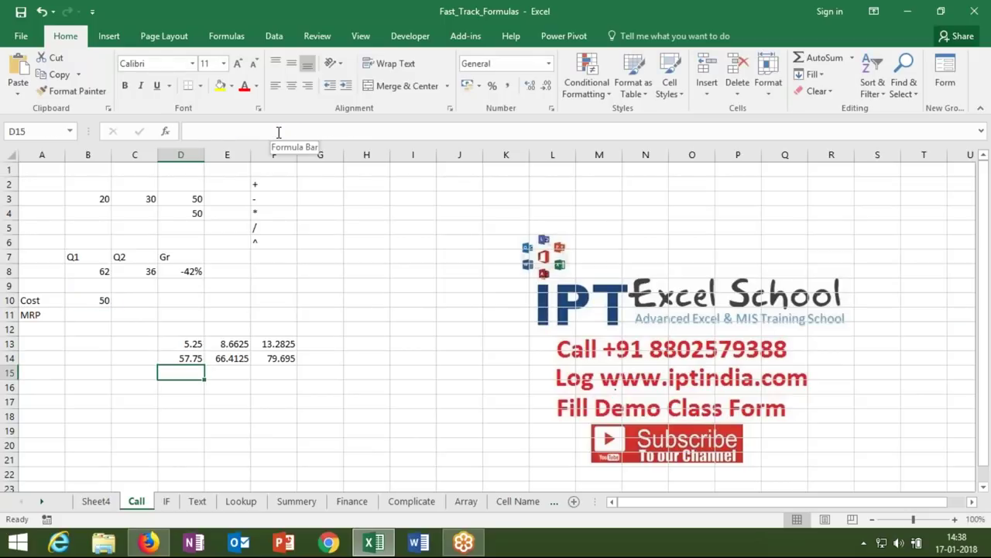
key("Up")
key("Up")
key("Delete")
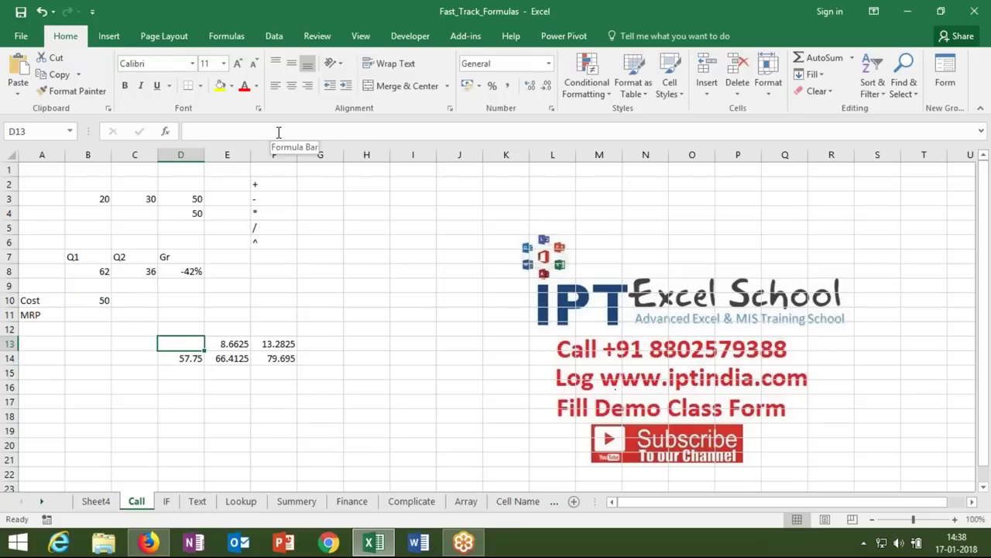
- Copy D14's calculation and paste it in parentheses over the D14 reference in E13
key("Down")
left_click_drag(194, 131, 375, 131)
key("ctrl+c")
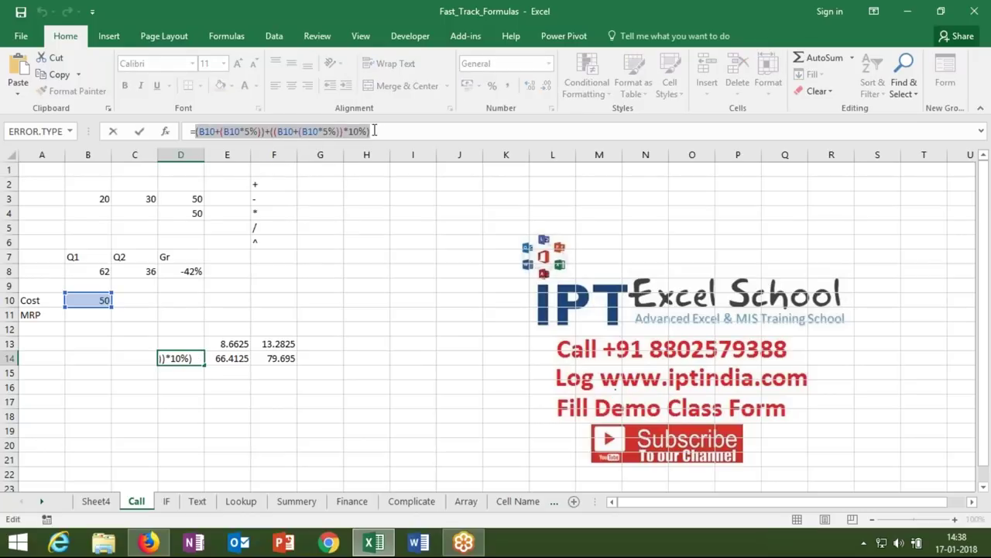
key("Escape")
left_click(226, 345)
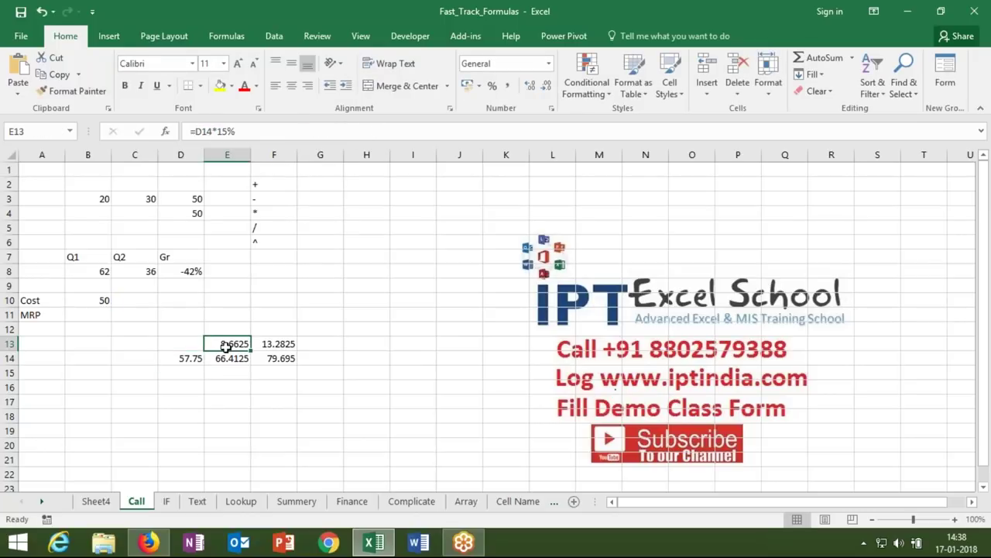
double_click(200, 132)
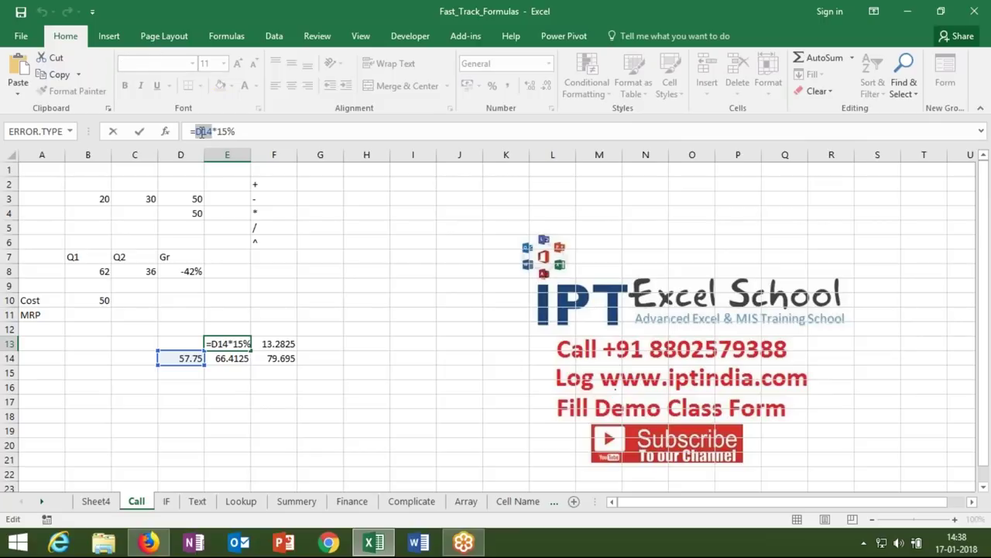
type("(")
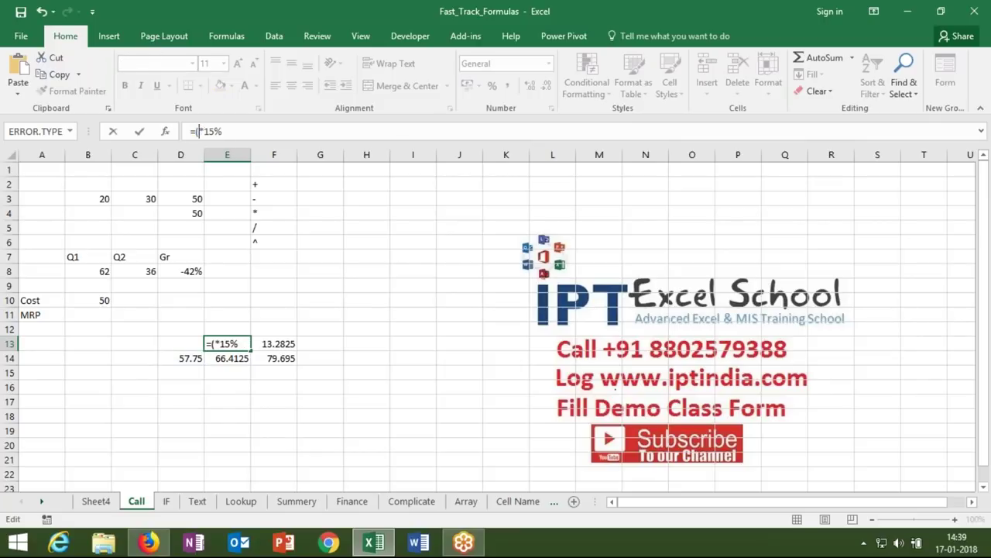
key("ctrl+v")
type(")")
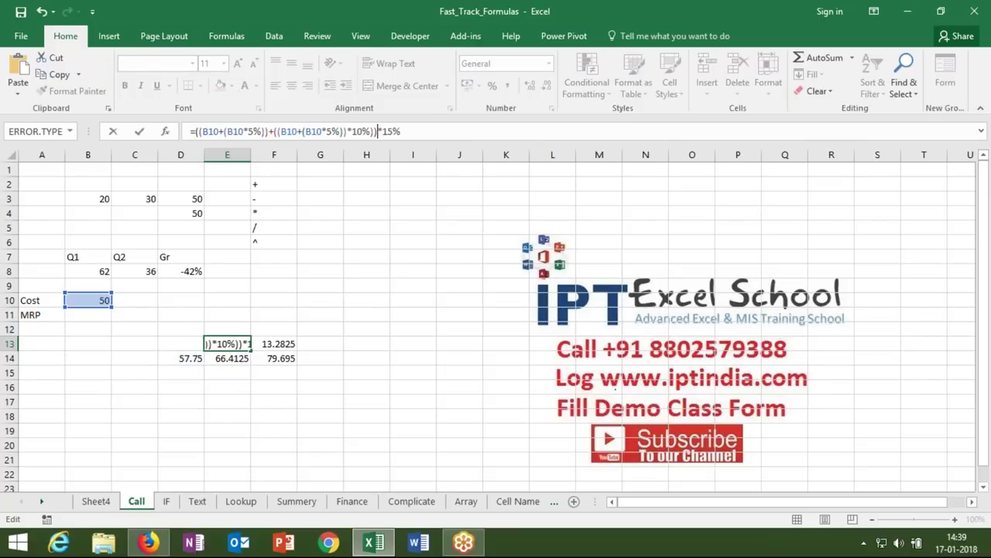
key("Return")
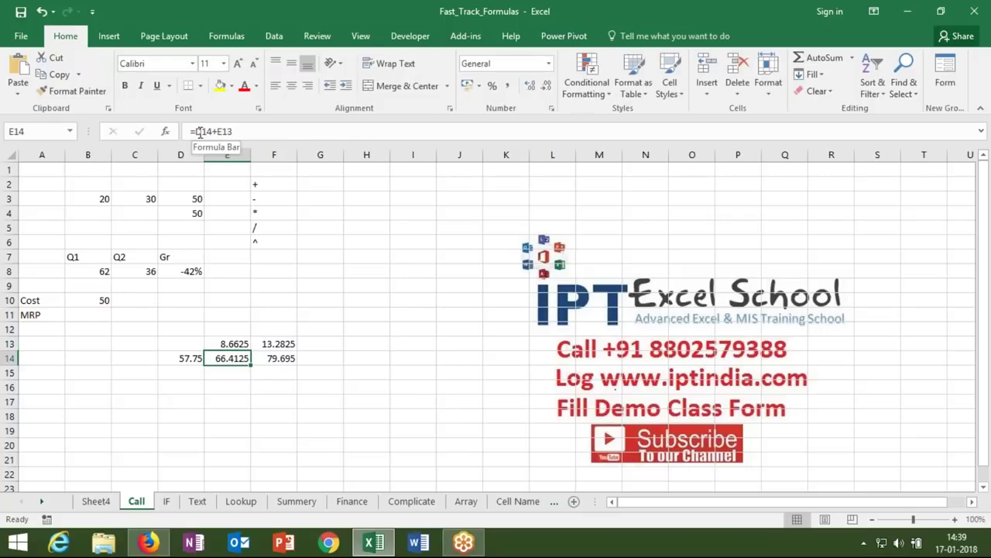
- Replace the D14 reference in E14's formula with D14's calculation in parentheses
double_click(203, 131)
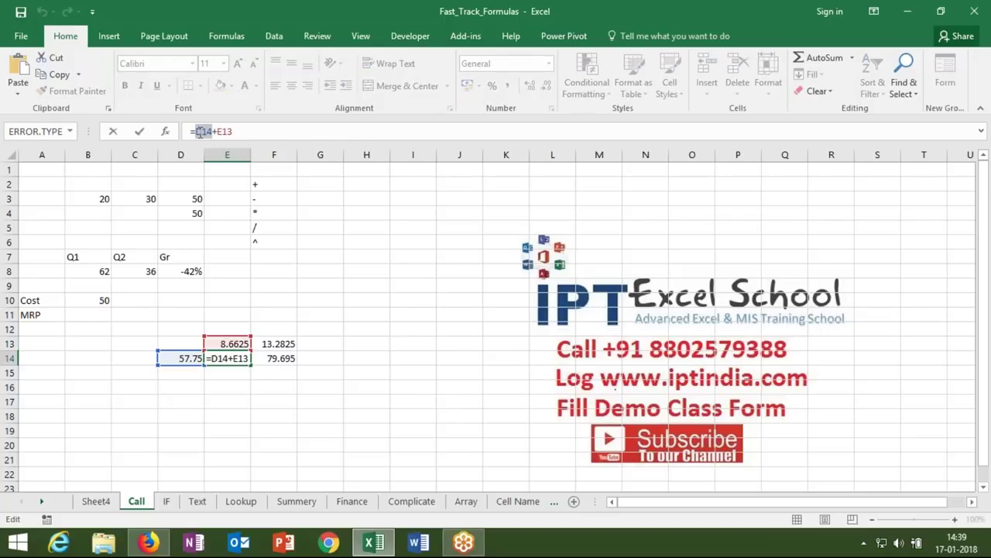
type("(")
type("B10+(B10*5%))+((B10+(B10*5%))*10%)")
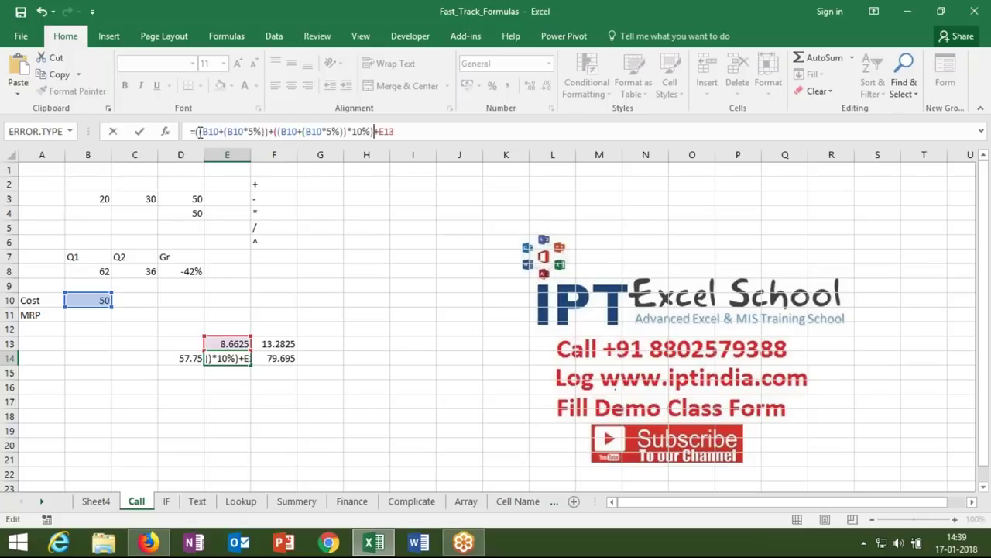
type(")")
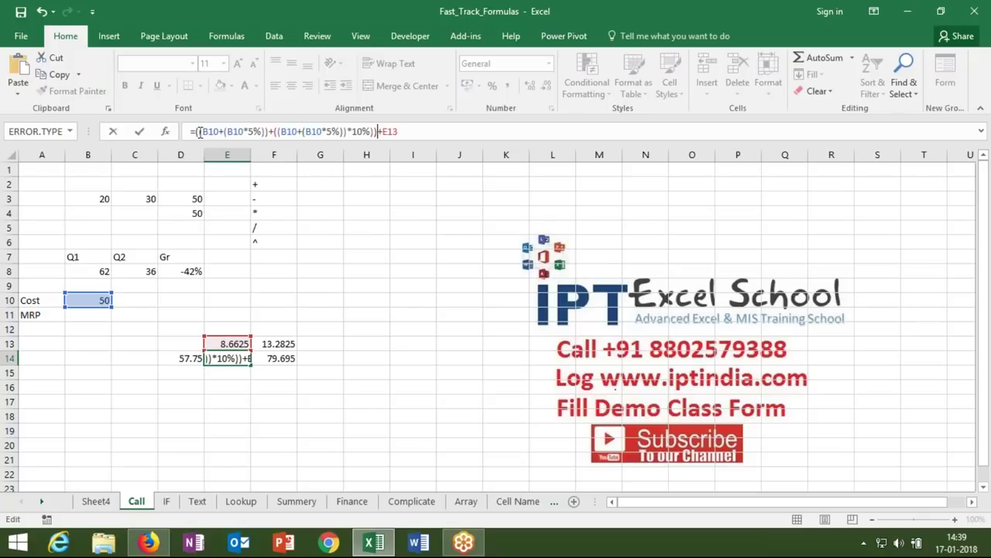
key("Return")
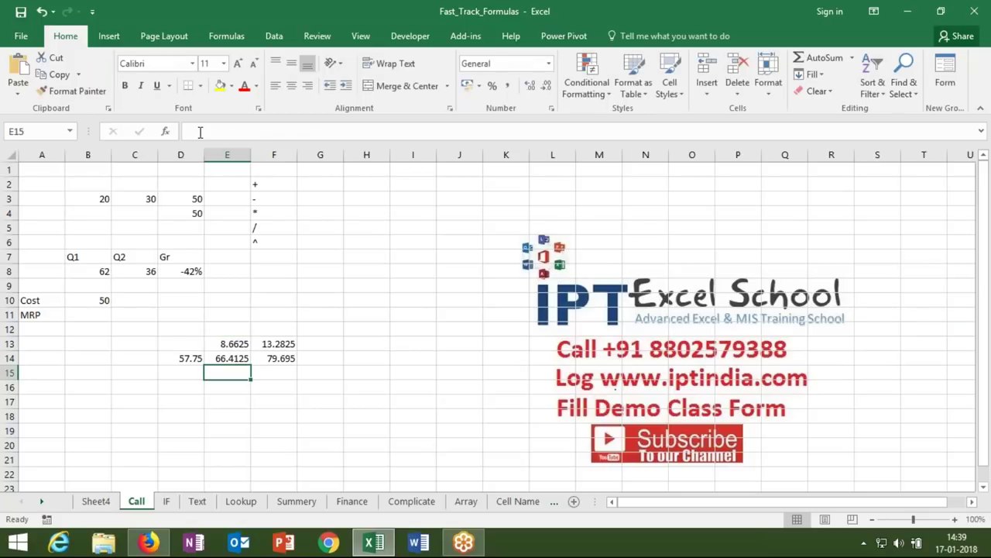
- Clear D14 and copy E13's formula text after the equals sign
key("Up")
key("Left")
key("Up")
key("Right")
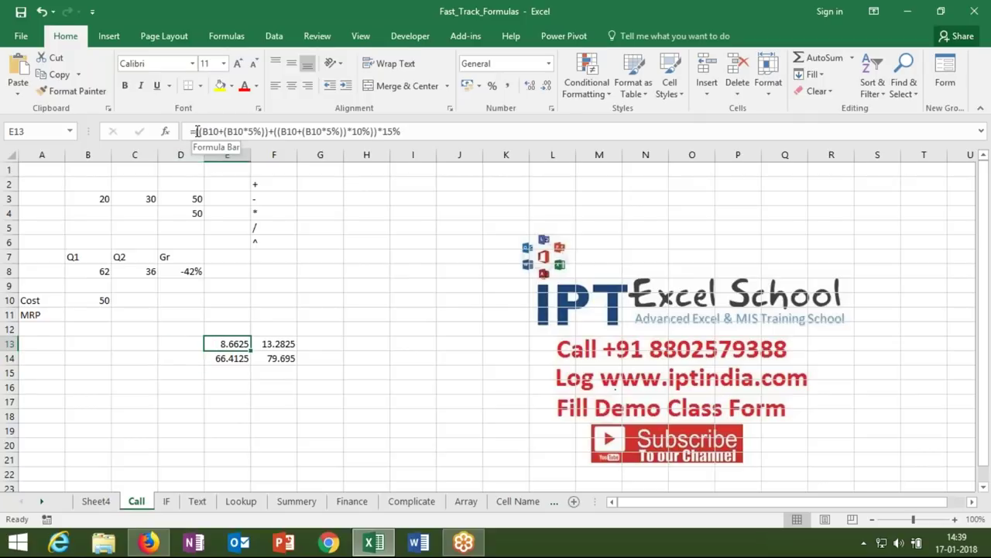
left_click(195, 132)
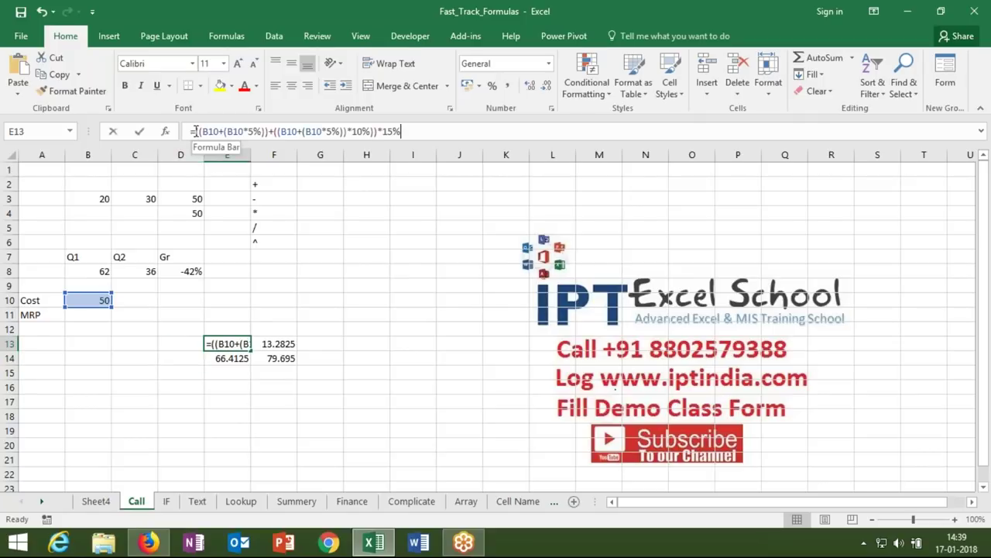
left_click_drag(195, 131, 465, 141)
key("ctrl+c")
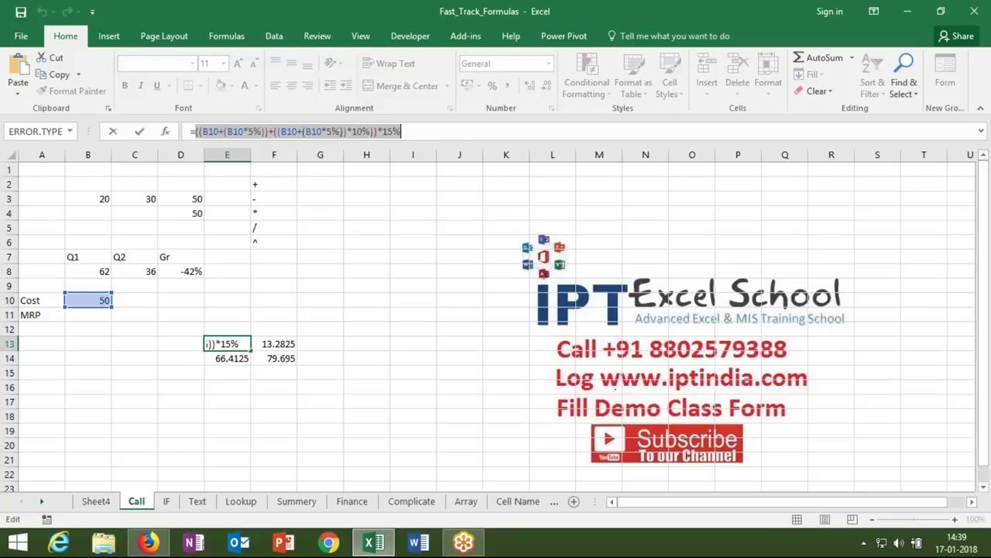
key("Escape")
- Inline E13's calculation in parentheses into E14, clear E13, and copy E14's full formula
key("Down")
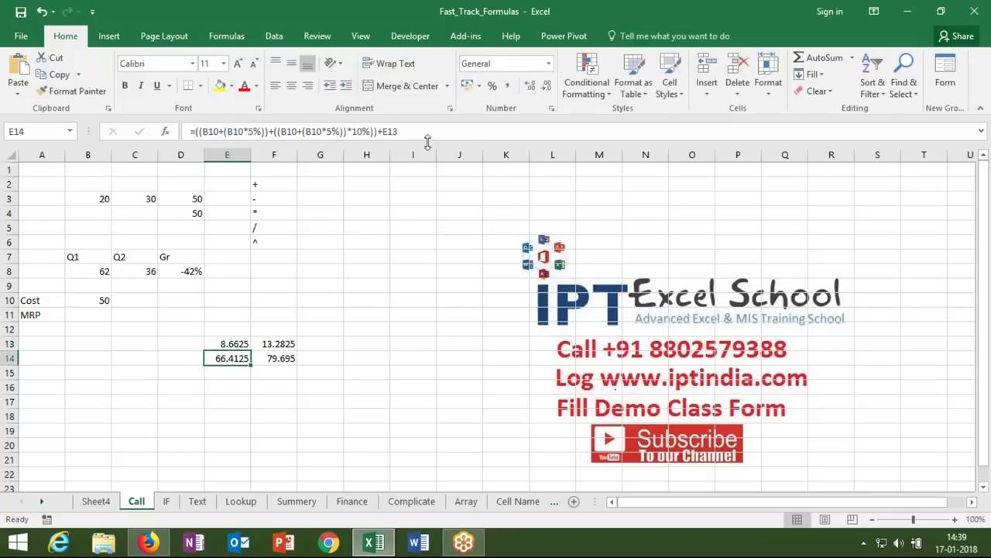
double_click(404, 135)
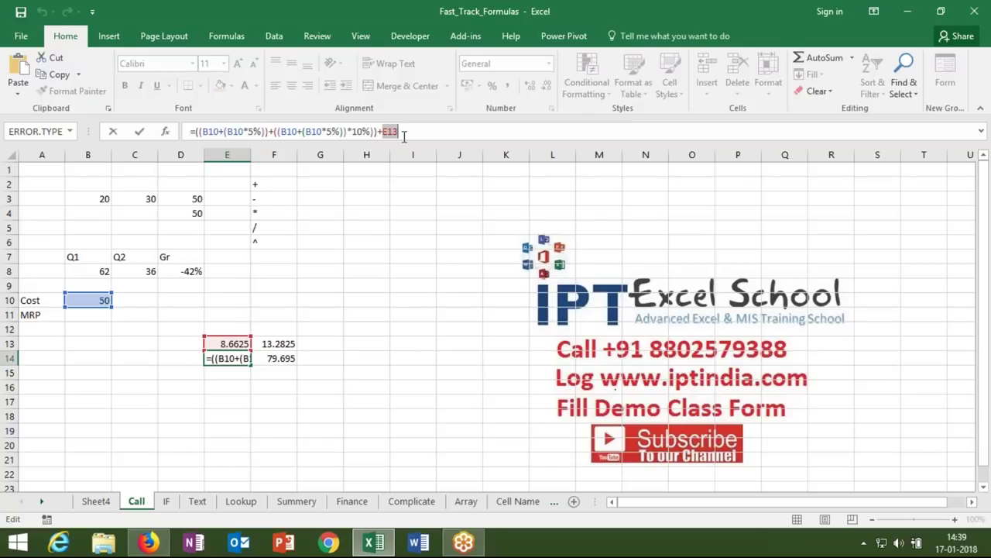
type("(")
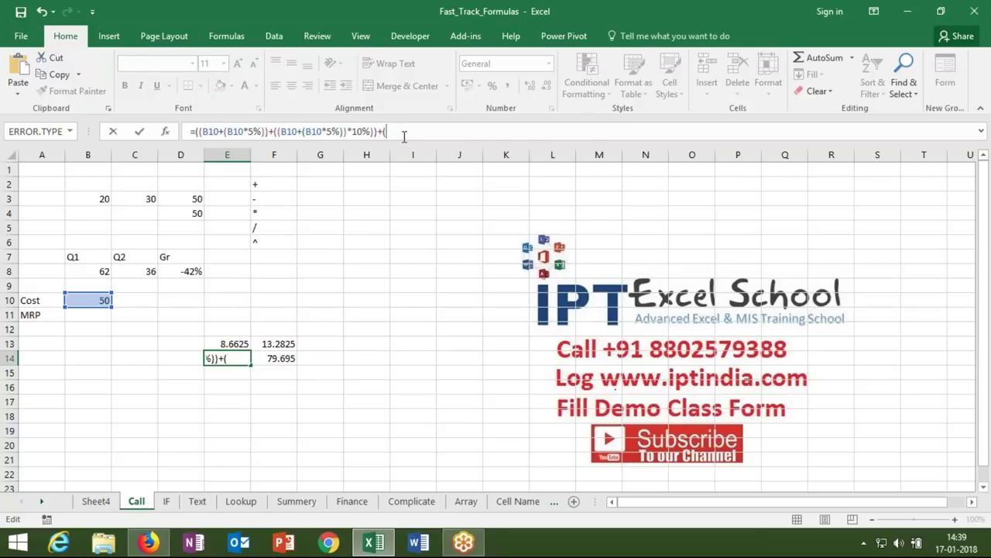
key("ctrl+v")
type(")")
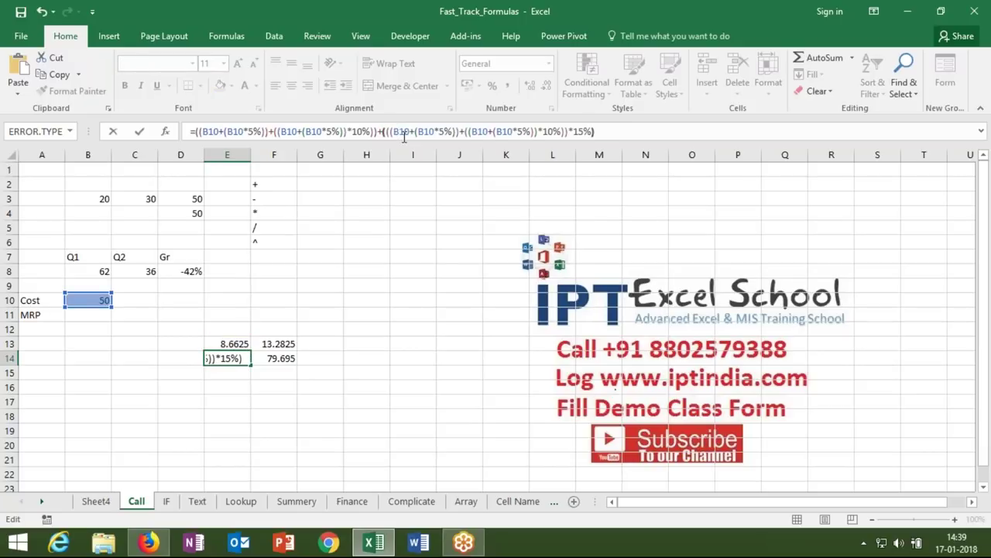
key("Return")
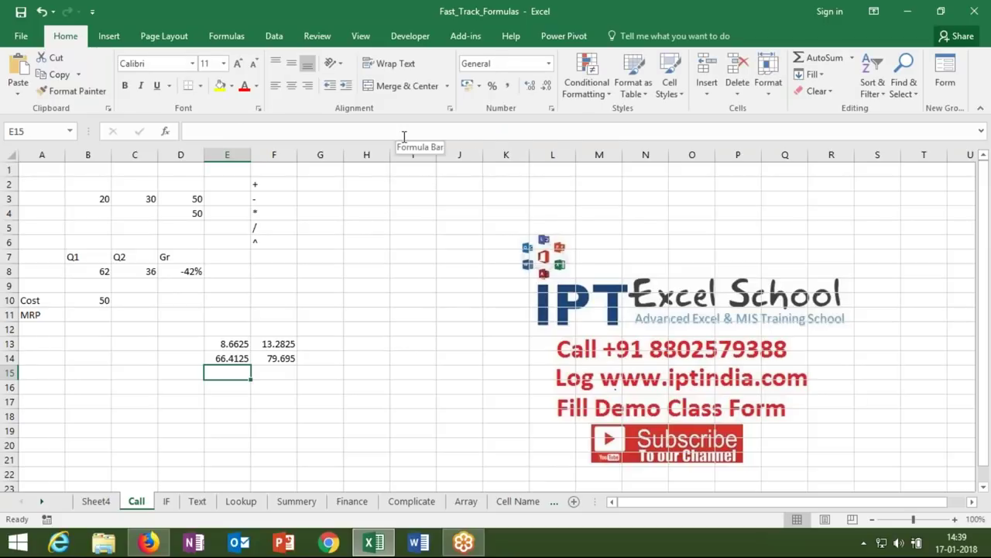
key("Up")
key("Up")
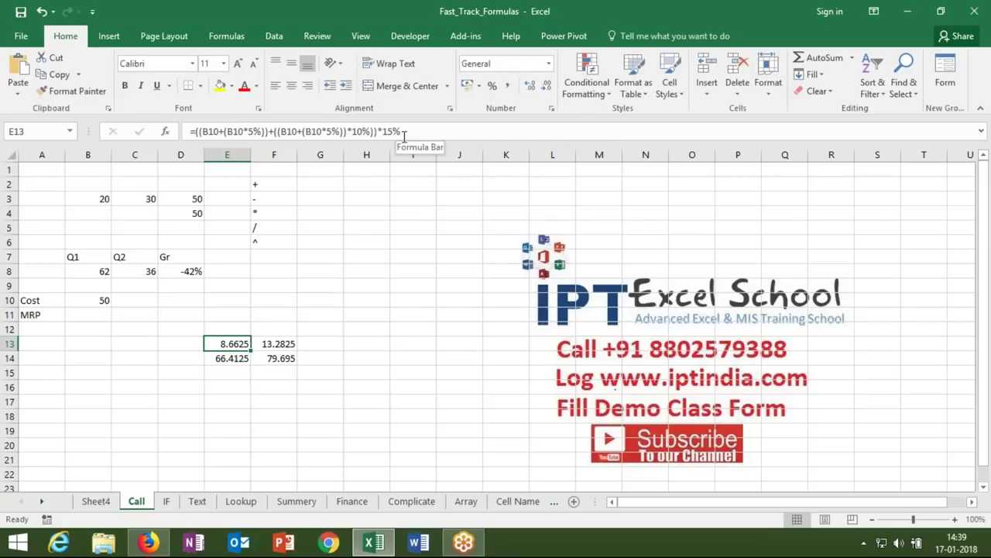
key("Down")
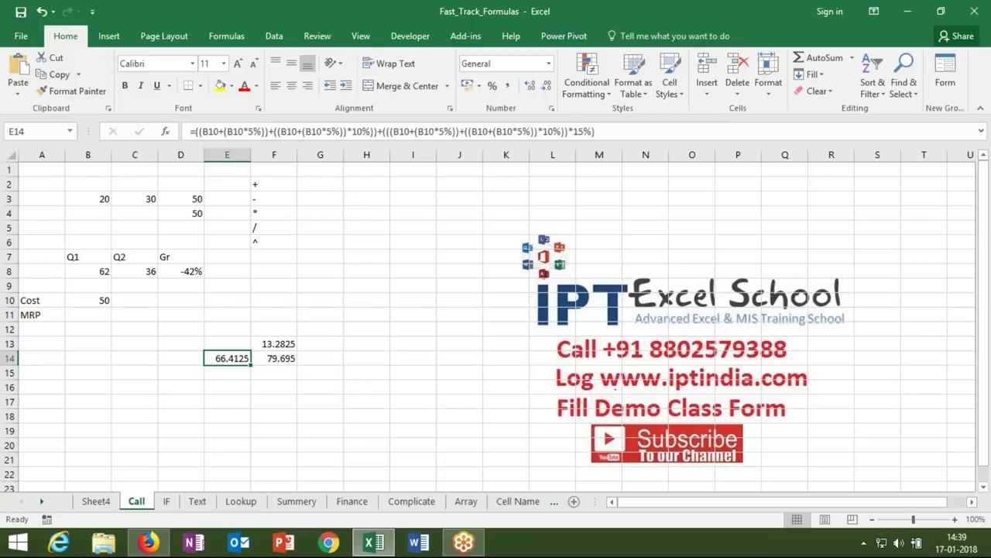
left_click(192, 131)
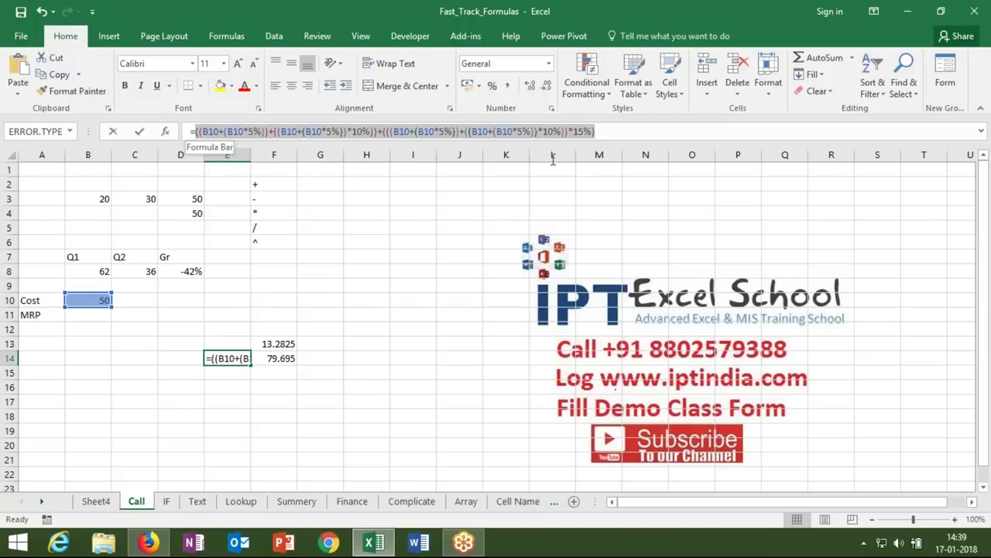
key("shift+End")
key("ctrl+c")
key("Escape")
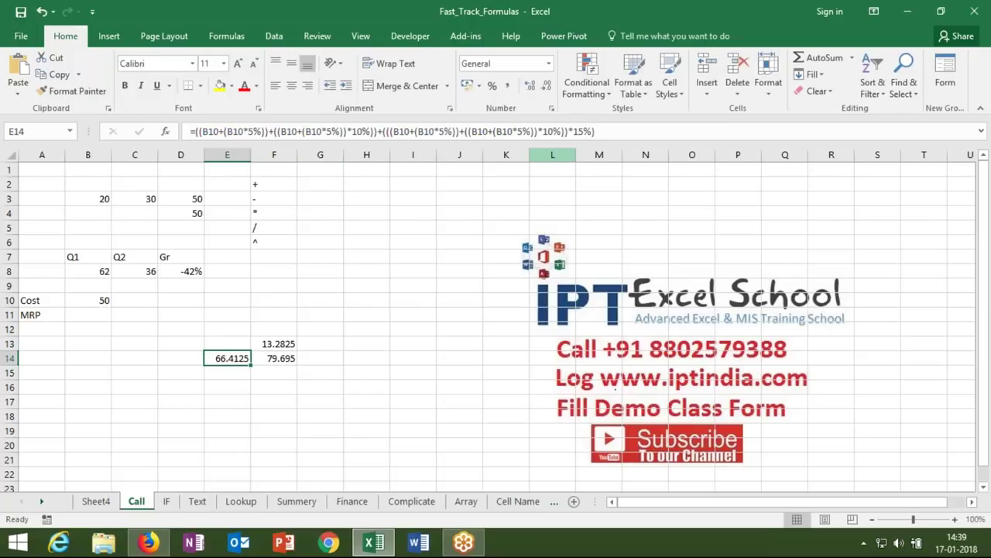
- Attempt pasting E14's calculation into F13, then cancel after the correction and parenthesis warnings
left_click(277, 343)
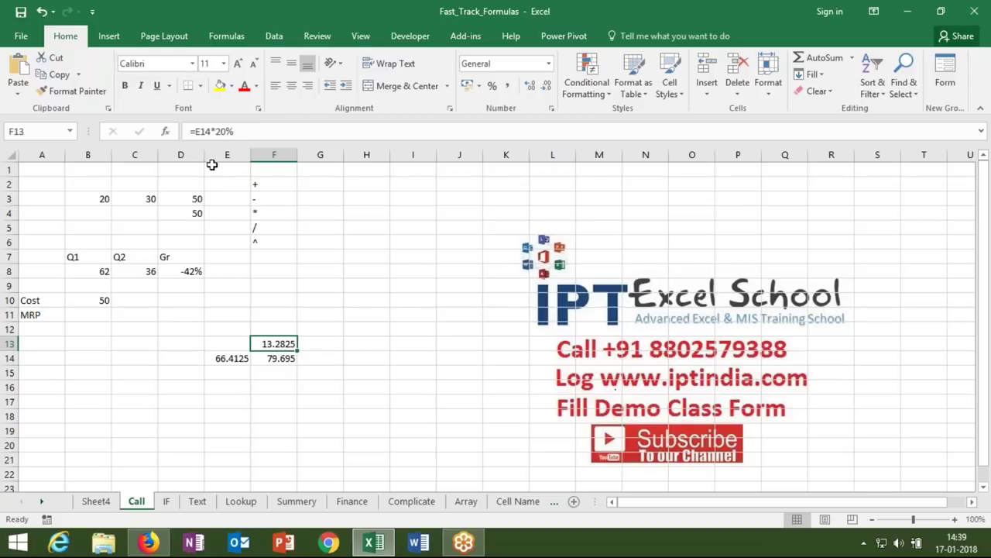
double_click(204, 131)
type("(")
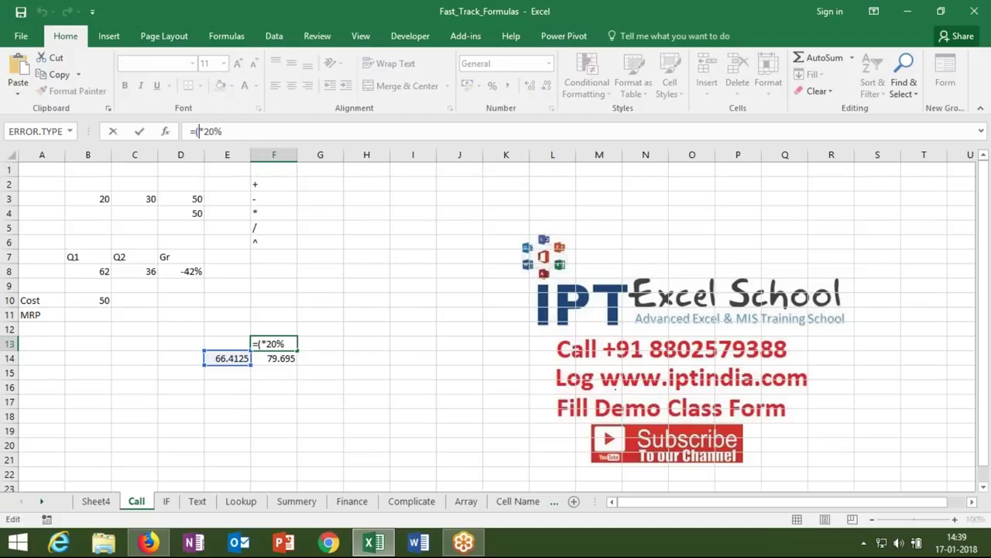
key("ctrl+v")
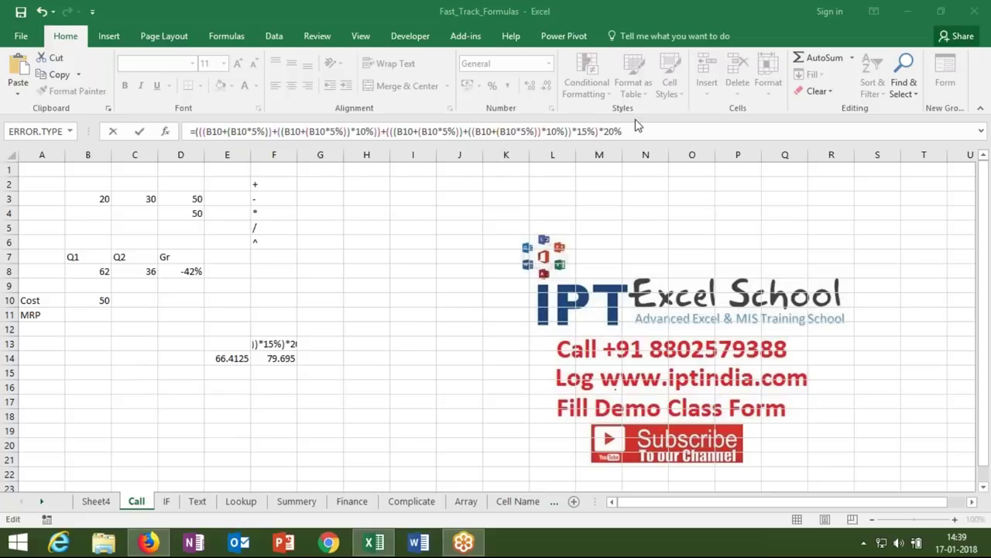
left_click(264, 347)
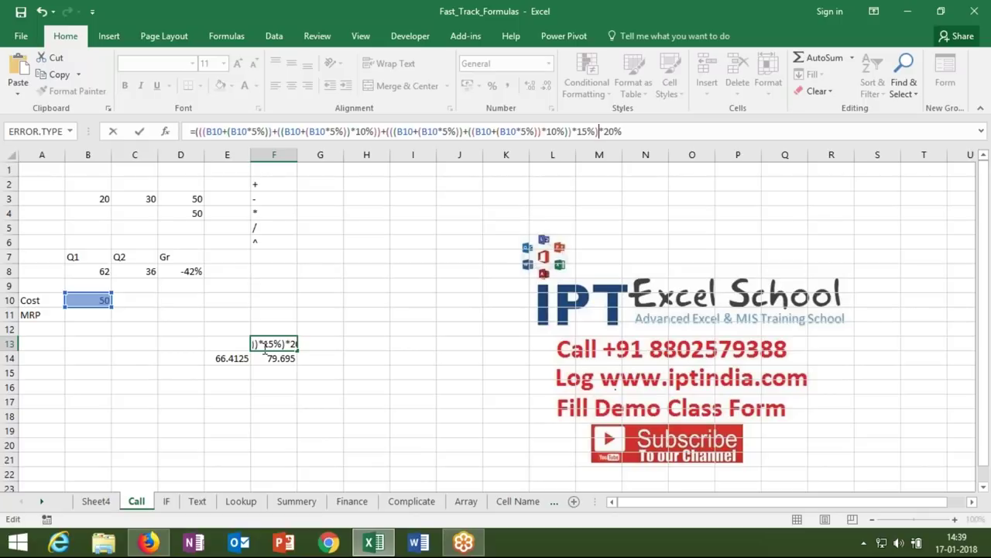
key("Return")
key("Escape")
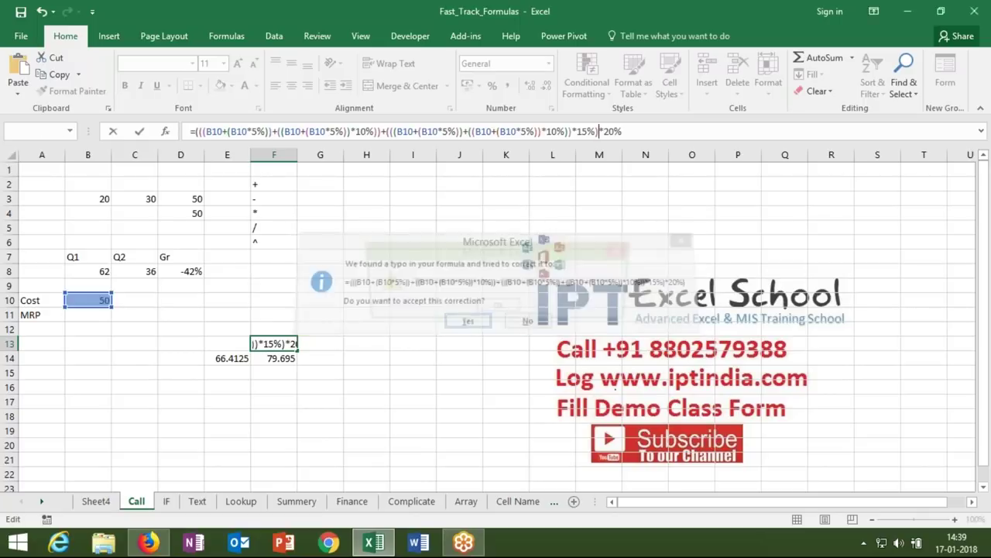
key("Return")
key("Escape")
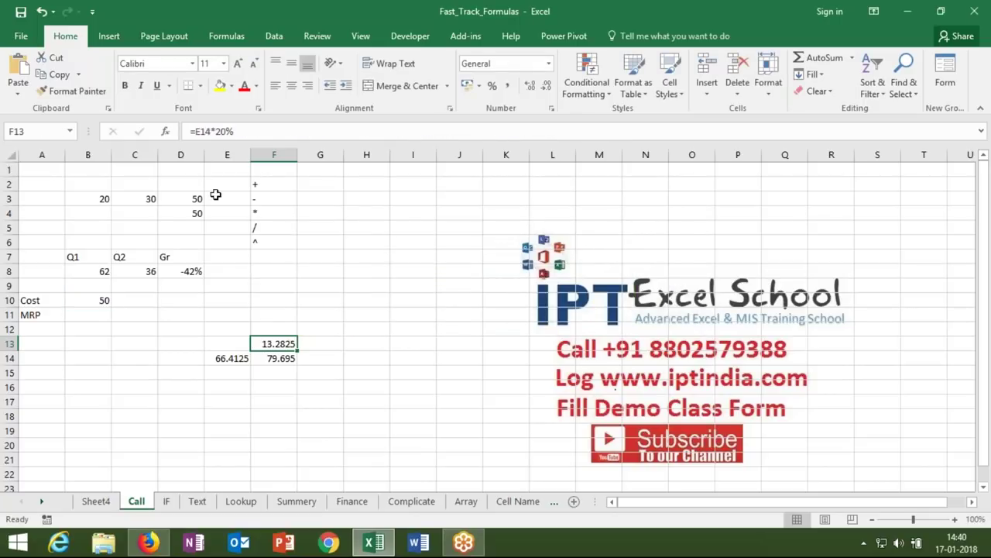
- Replace the E14 references in F13 and F14 with E14's formula pasted in parentheses
left_click_drag(210, 131, 197, 131)
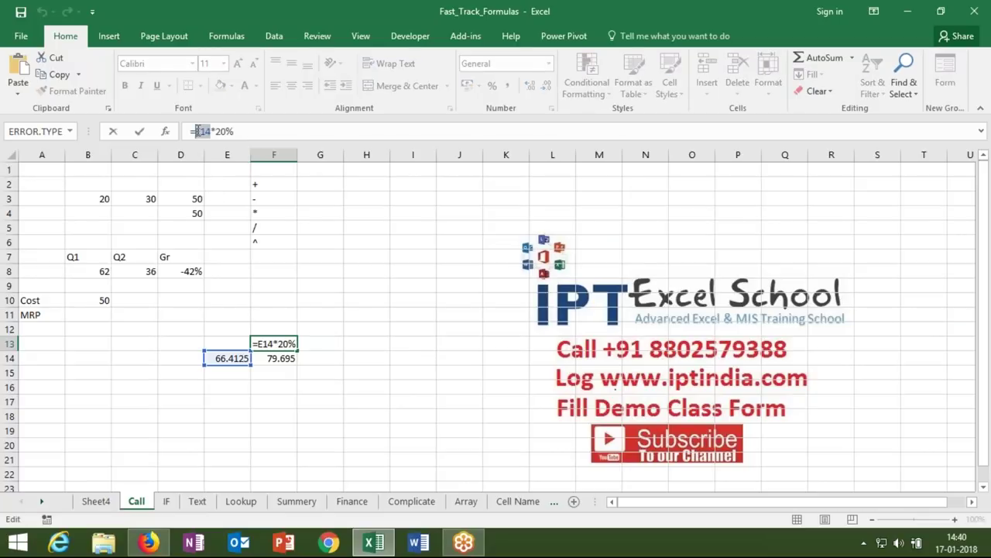
type("(")
type("(B10+(B10*5%))+((B10+(B10*5%))*10%))+(((B10+(B10*5%))+((B10+(B10*5%))*10%))*15%)")
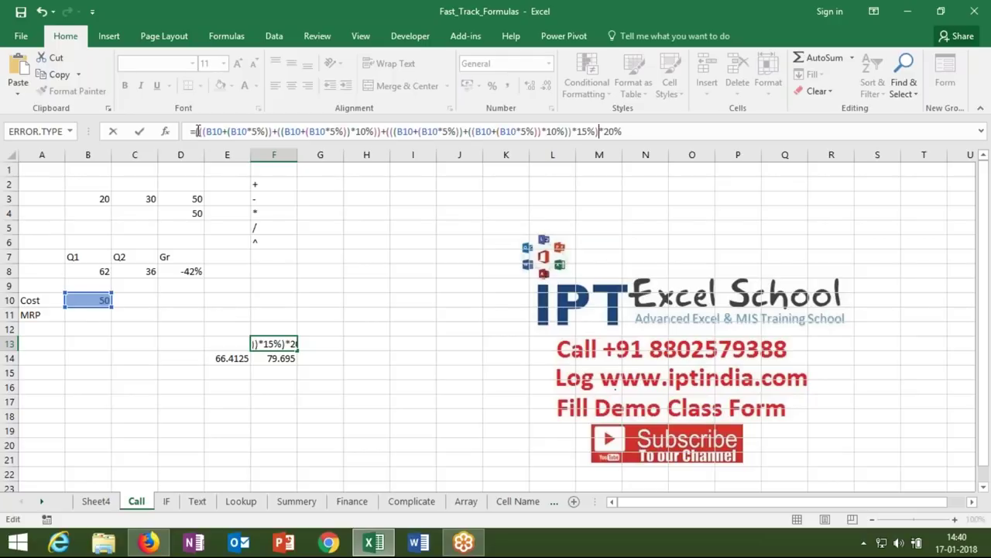
type(")")
key("Return")
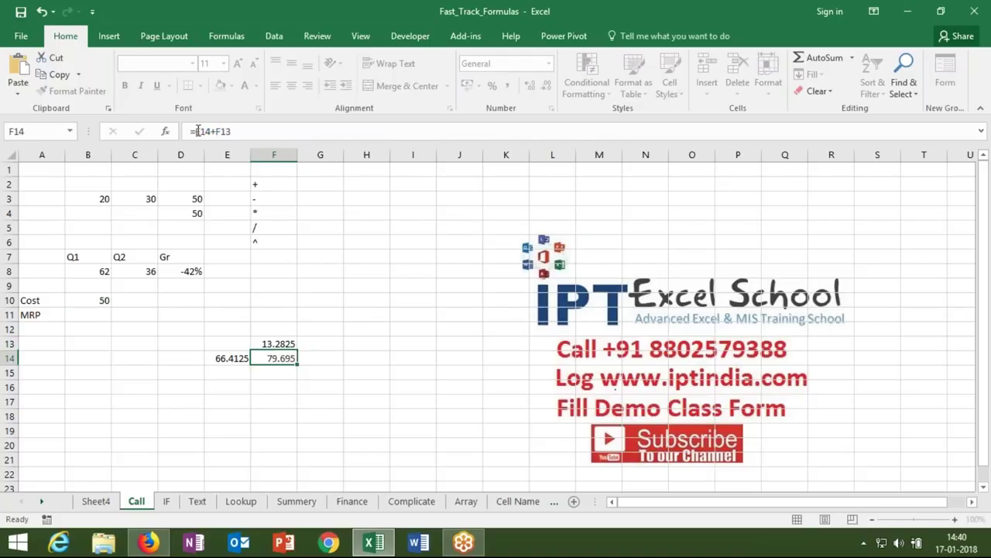
double_click(201, 131)
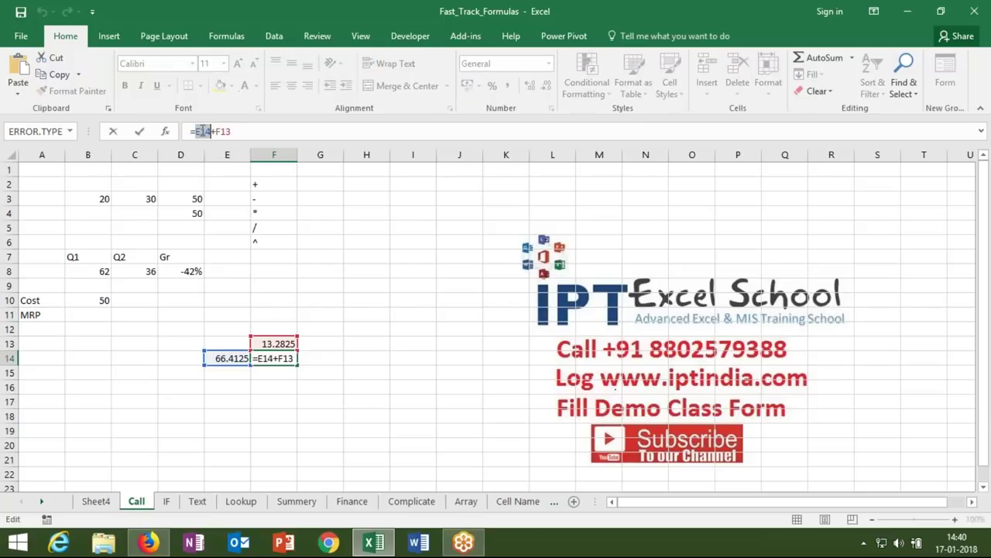
type("(")
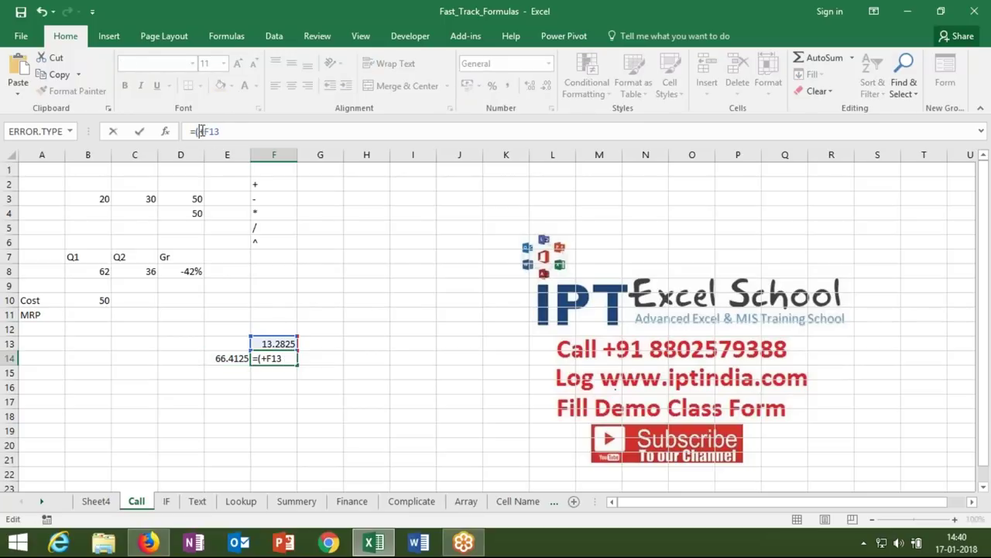
type("(B10+(B10*5%))+((B10+(B10*5%))*10%))+(((B10+(B10*5%))+((B10+(B10*5%))*10%))*15%)")
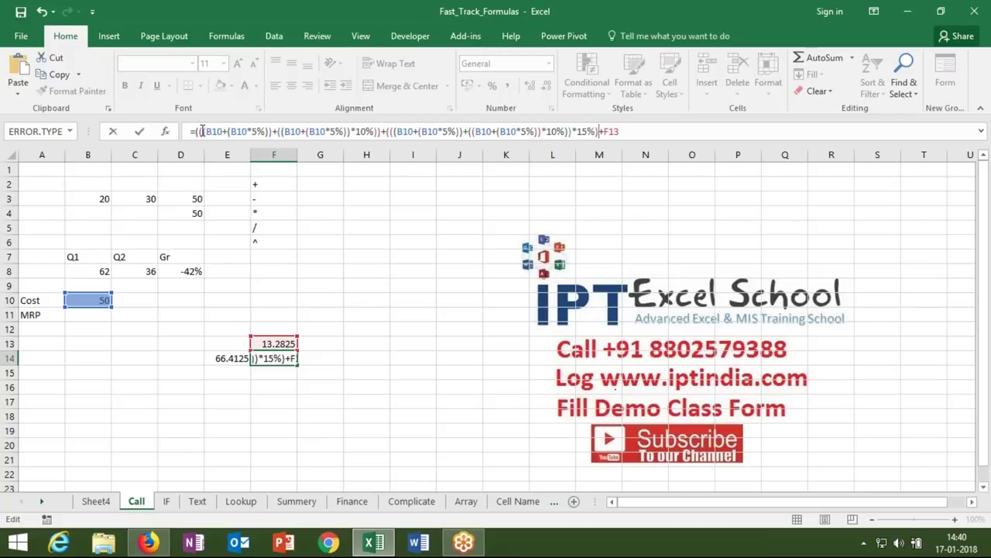
key("Return")
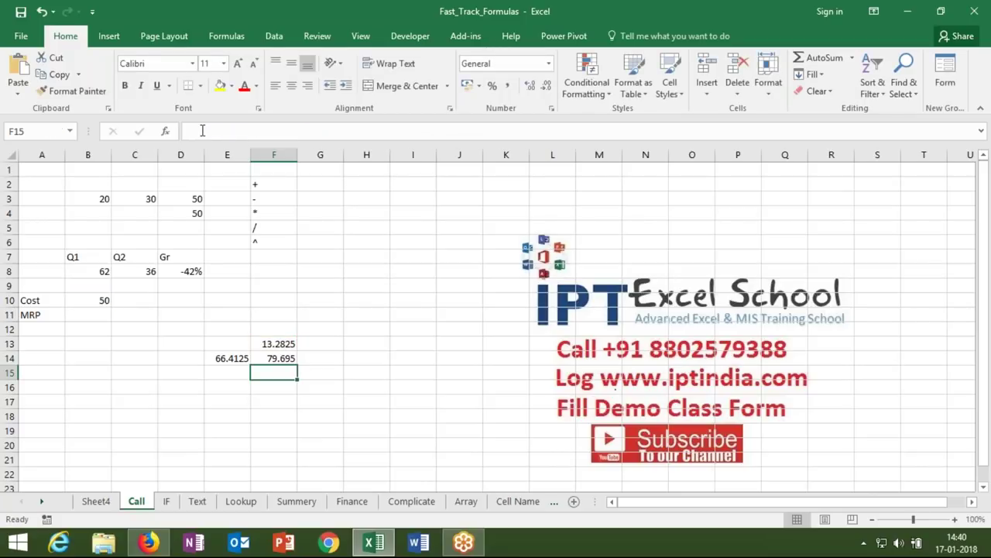
- Copy F13's formula and paste it over the trailing F13 reference in F14
key("Up")
key("Up")
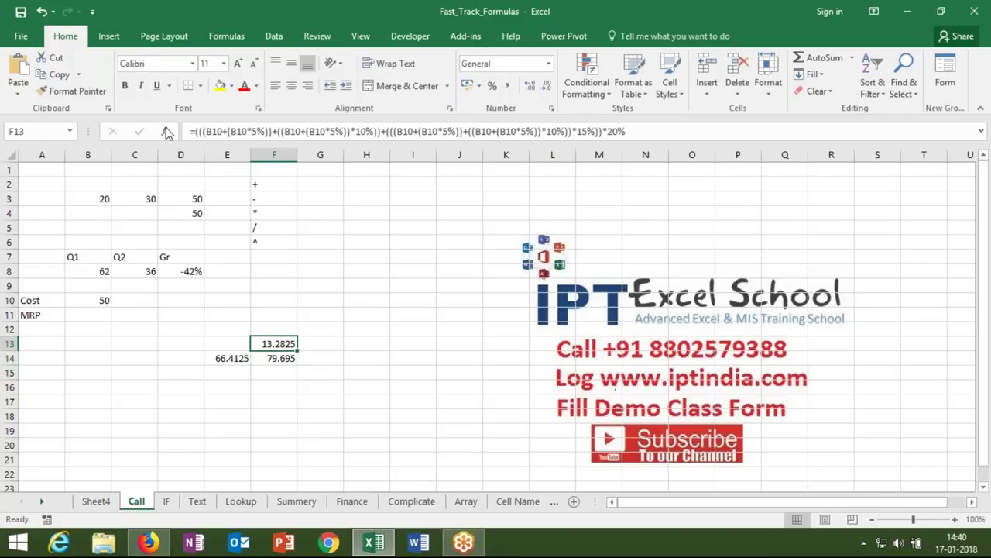
left_click_drag(194, 131, 626, 136)
key("Escape")
left_click(283, 358)
double_click(284, 358)
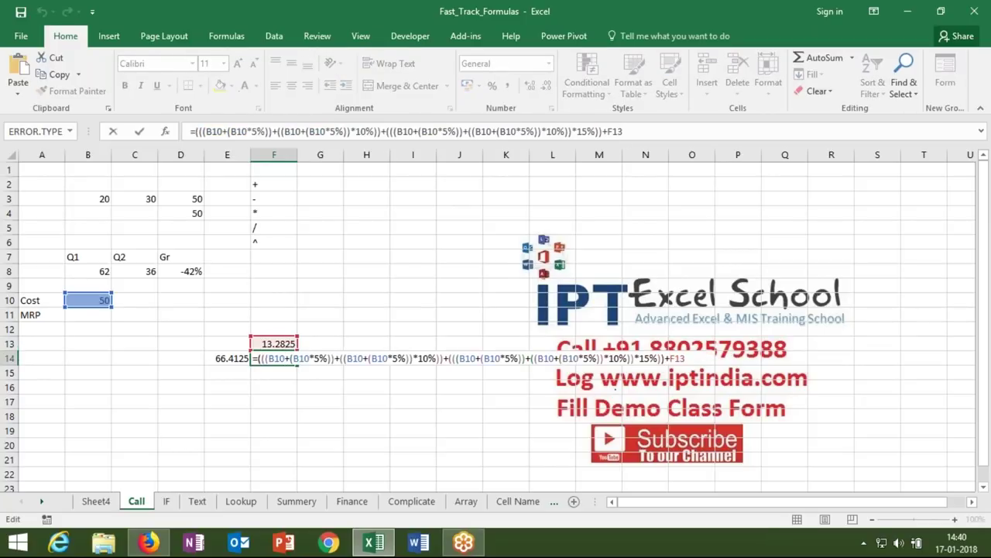
left_click_drag(671, 358, 685, 359)
key("ctrl+v")
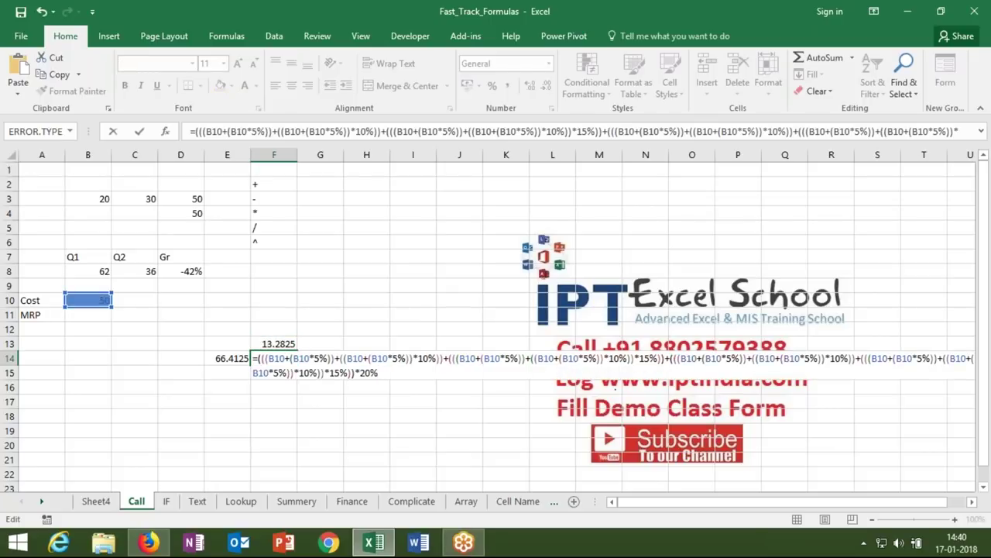
key("Return")
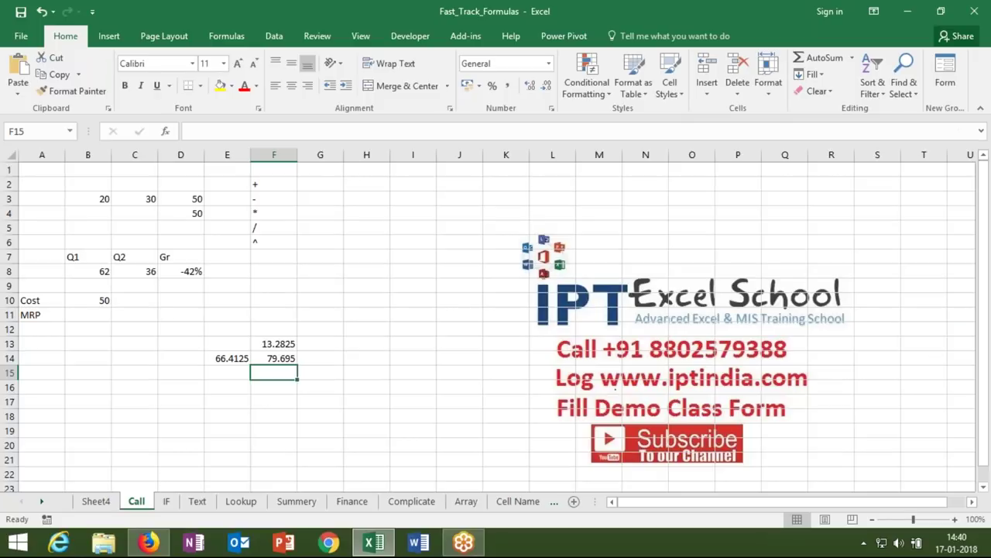
left_click(227, 358)
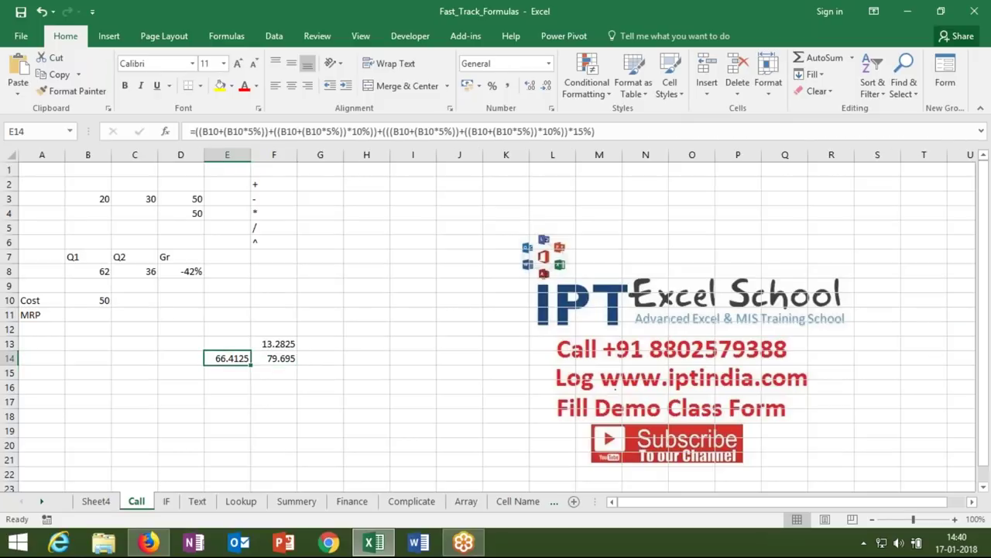
- Clear the helper values in E14 and F13
key("Delete")
left_click(292, 343)
key("Delete")
- Move F14's combined formula into B11 beside MRP and confirm it shows 79.695
left_click(273, 358)
key("ctrl+c")
left_click(106, 314)
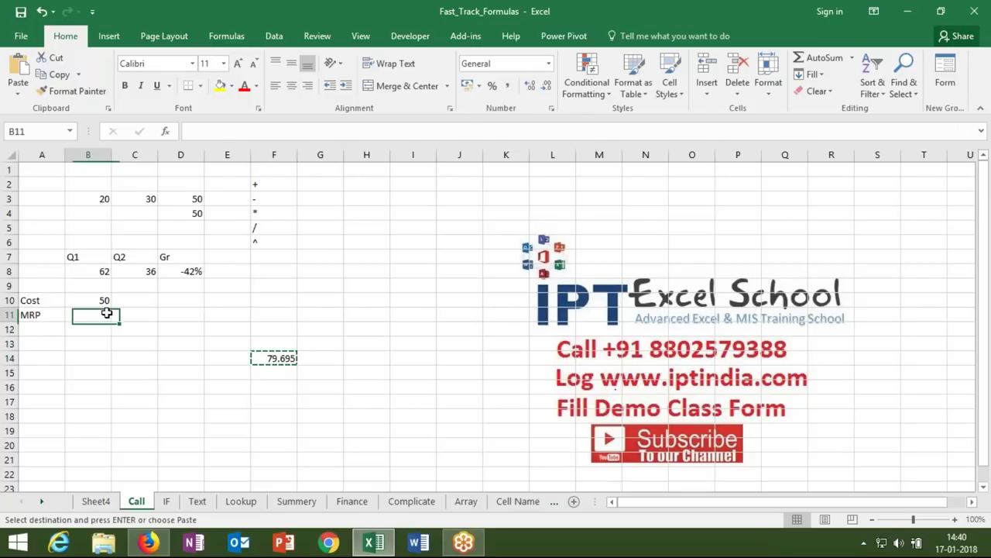
key("Return")
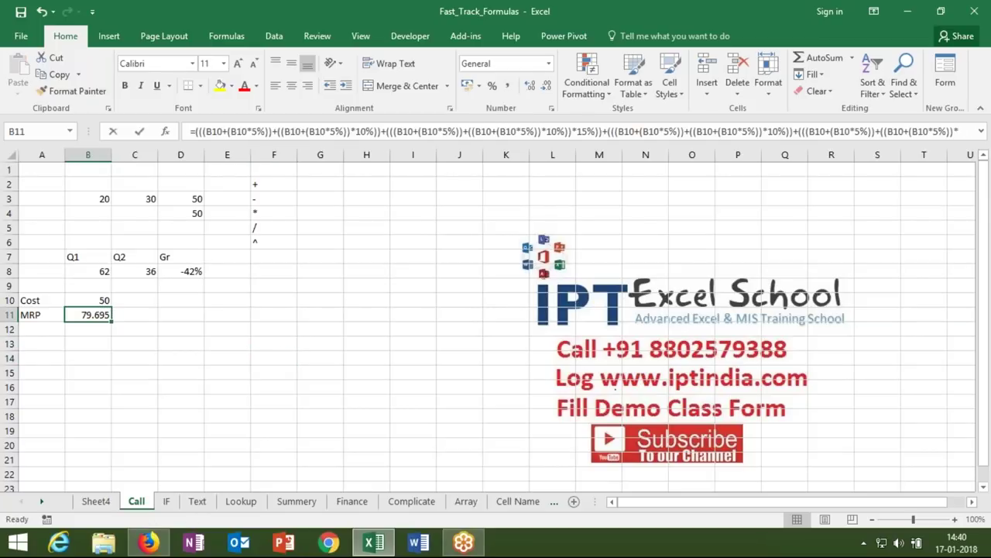
key("F2")
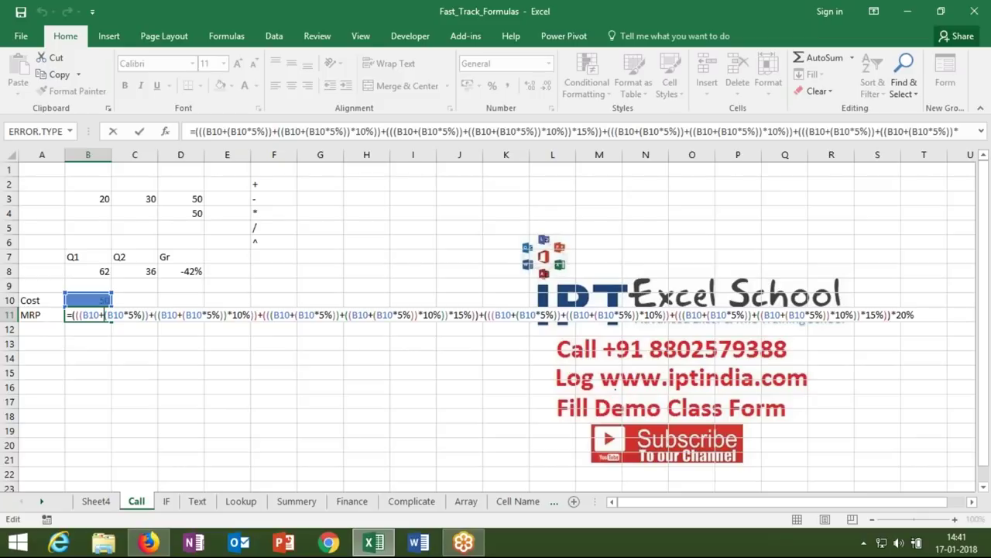
key("Return")
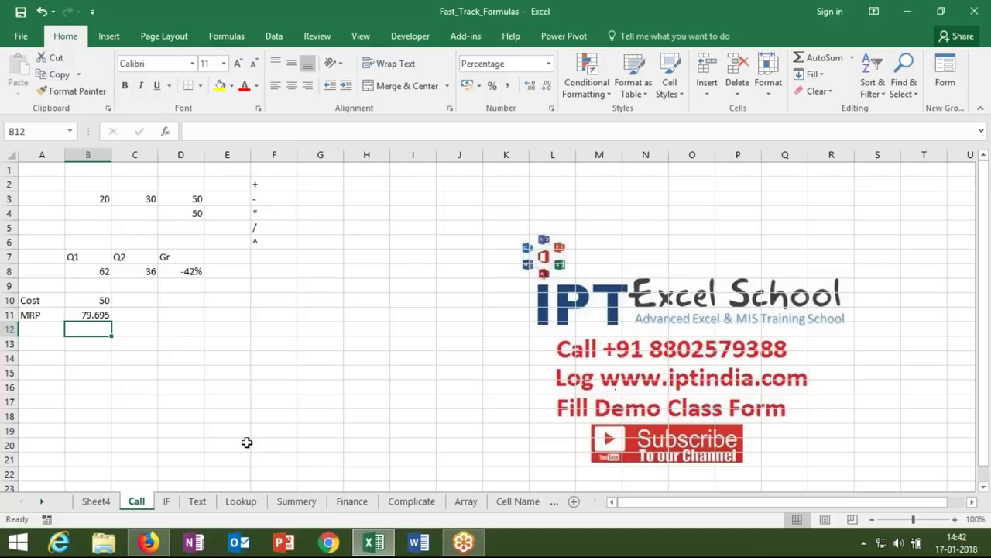
- On the IF sheet, enter the Sales header in A1 and 85, 36, 85 below it
left_click(166, 502)
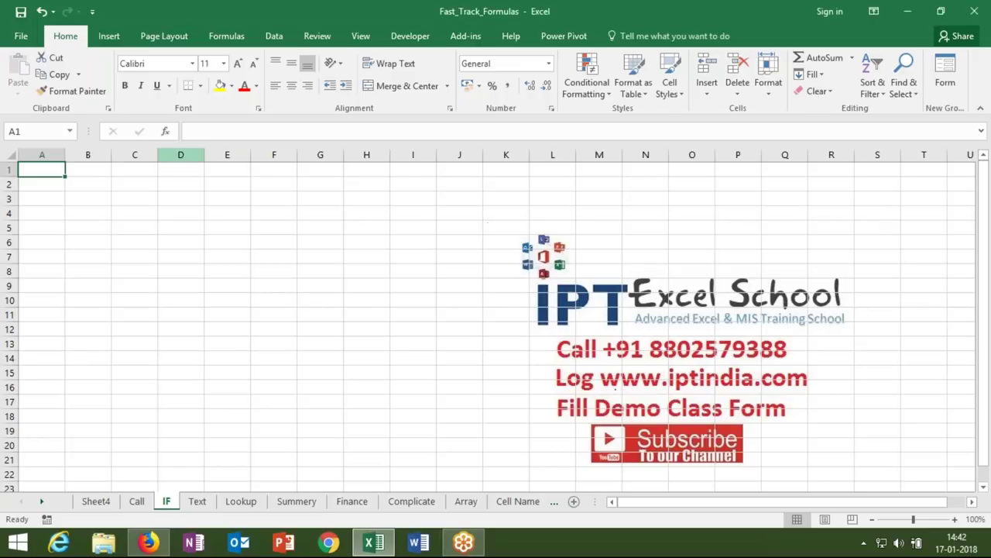
type("Sales")
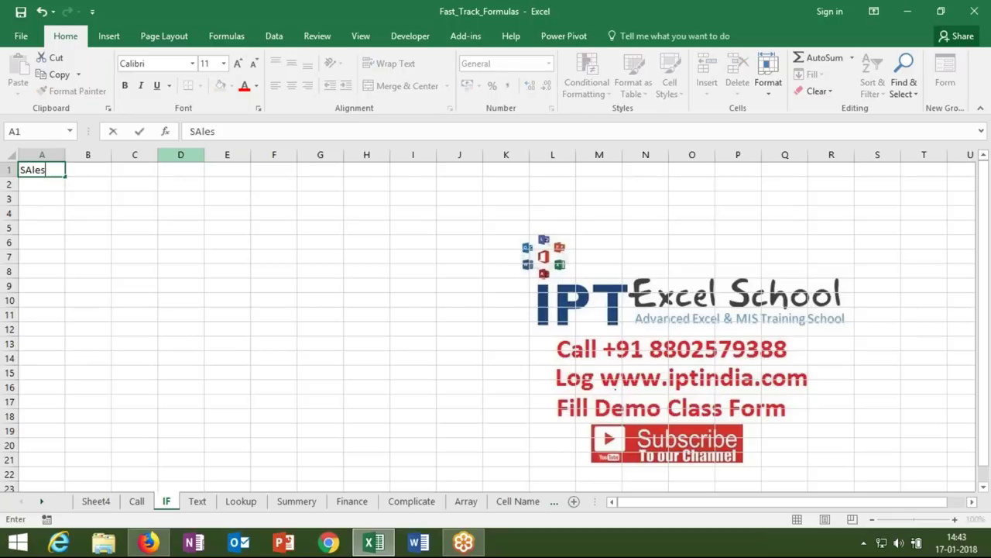
key("Return")
type("85")
key("Return")
type("36")
key("Return")
type("85")
key("Return")
- Continue the Sales column with 25, 63, 36, 63, 36 in A5:A9
type("25")
key("Return")
type("63")
key("Return")
type("36")
key("Return")
type("63")
key("Return")
type("36")
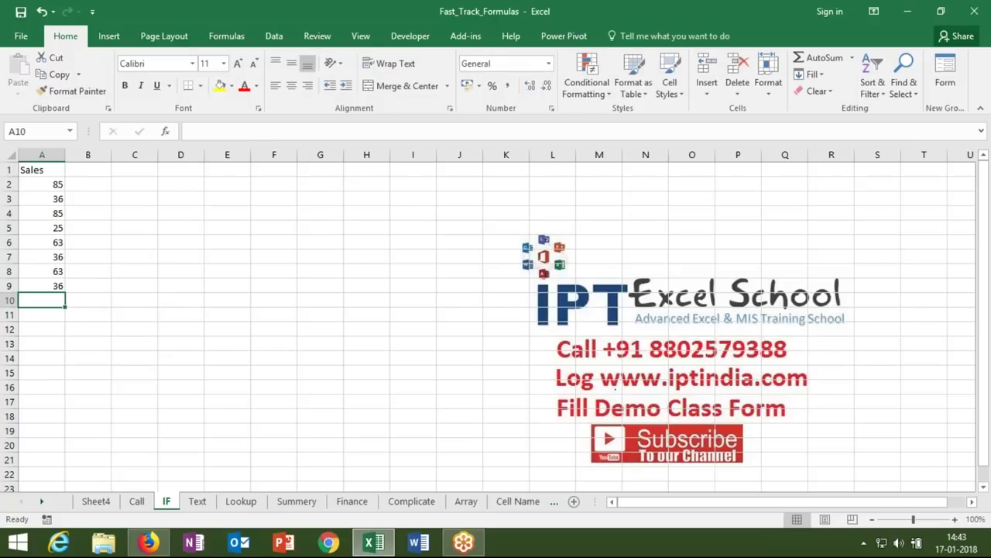
left_click(85, 186)
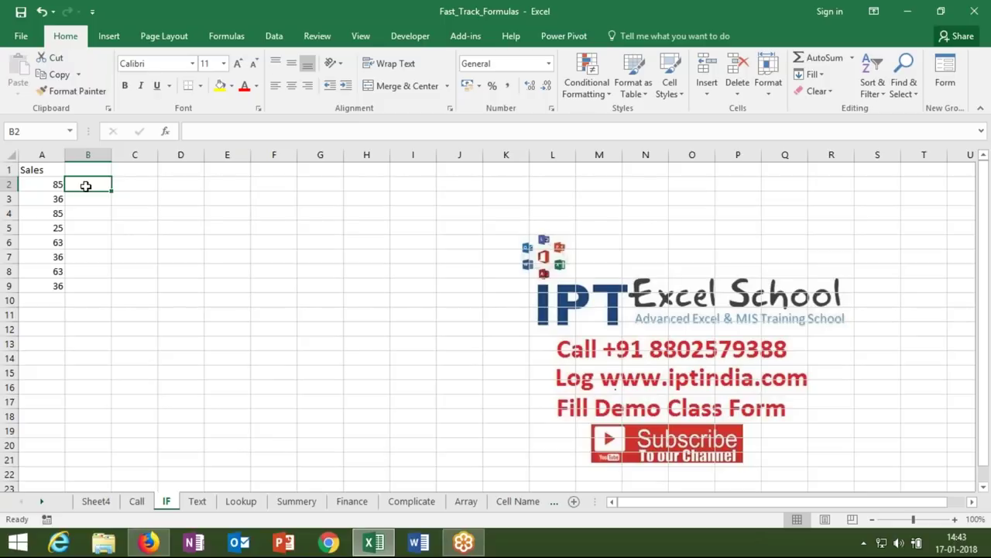
- Enter a greater-than test on A2 in B2 and fill it down to B9
type("=")
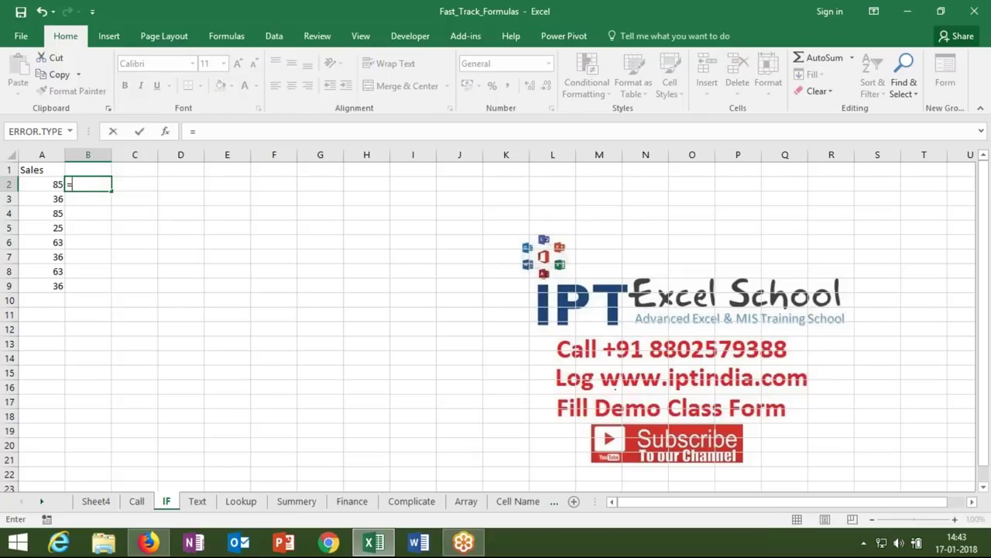
left_click(41, 183)
type(">60")
key("Return")
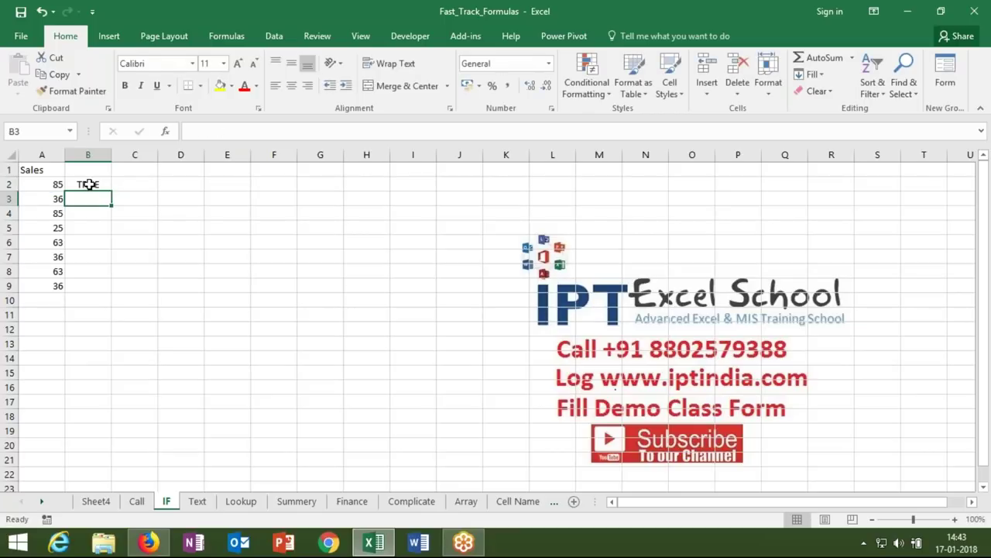
left_click(89, 185)
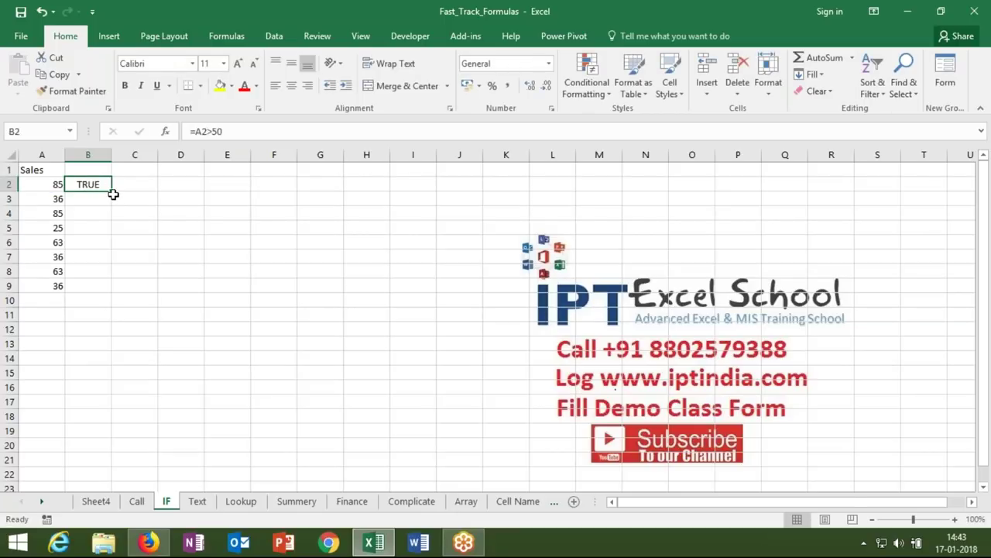
double_click(112, 191)
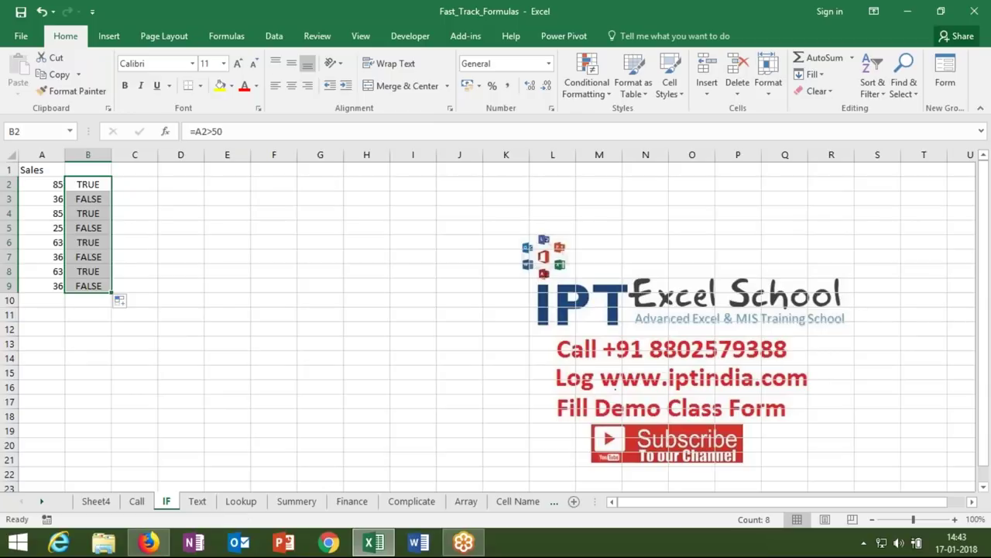
- Review B2's comparison formula without changing it
left_click(62, 184)
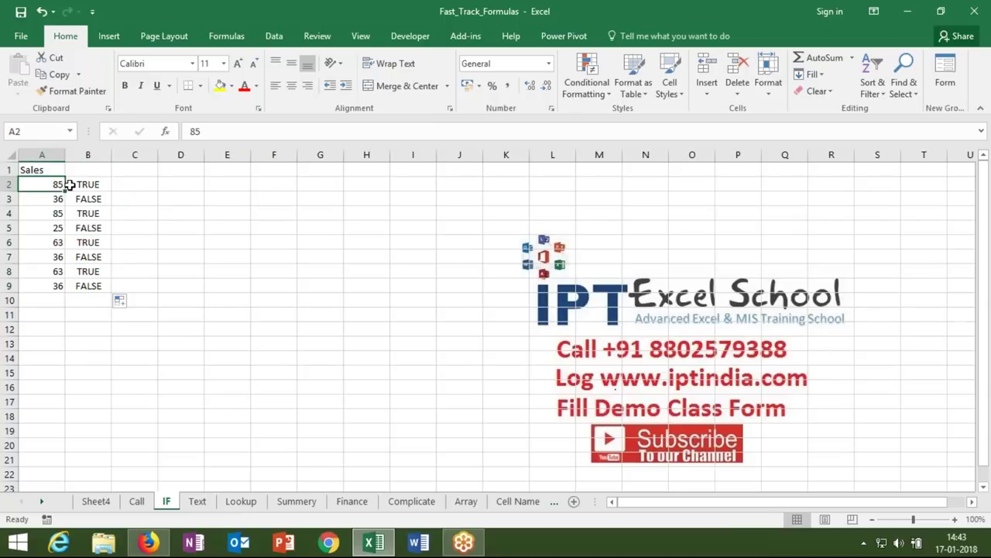
left_click(84, 185)
double_click(84, 185)
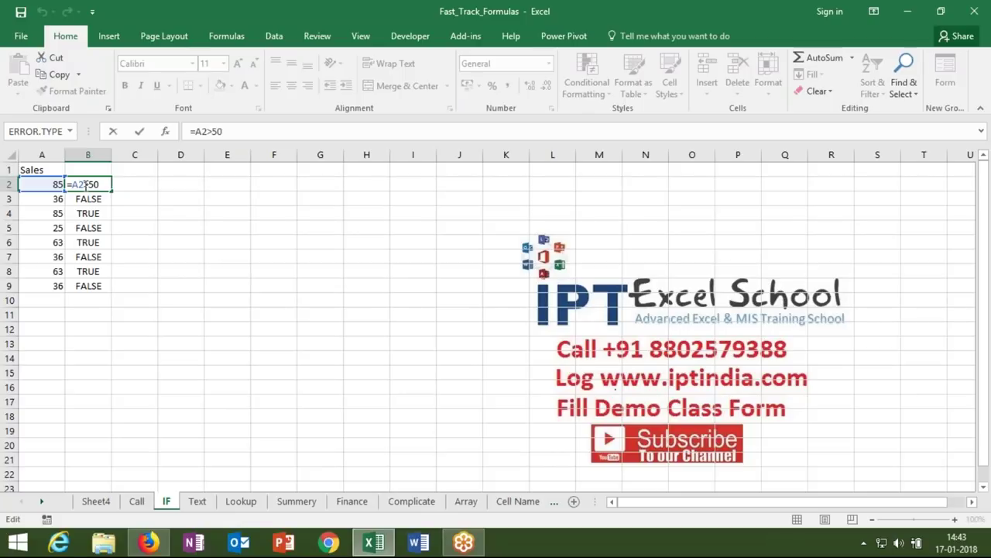
key("Return")
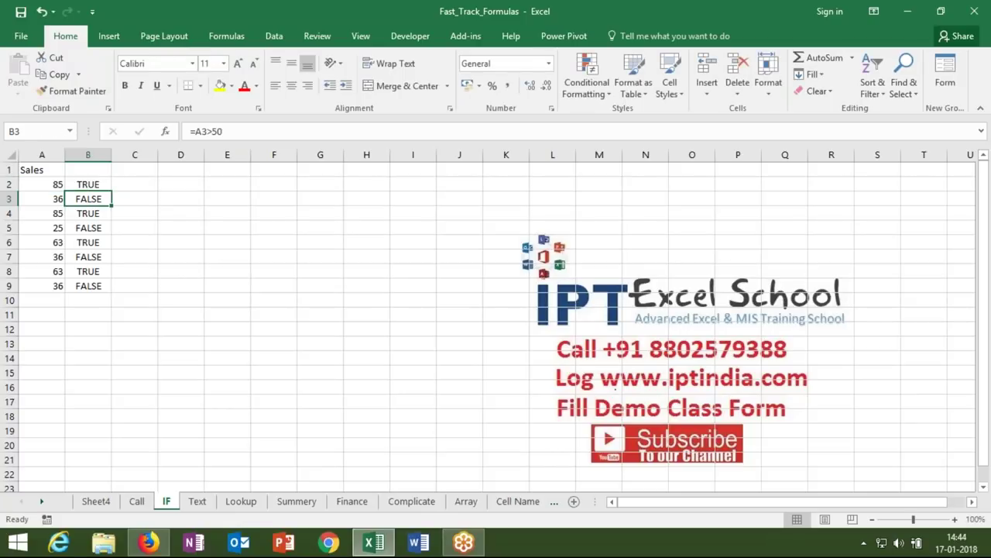
- List the operators =, >, <, >=, <= and <> down G2:G7
left_click(334, 183)
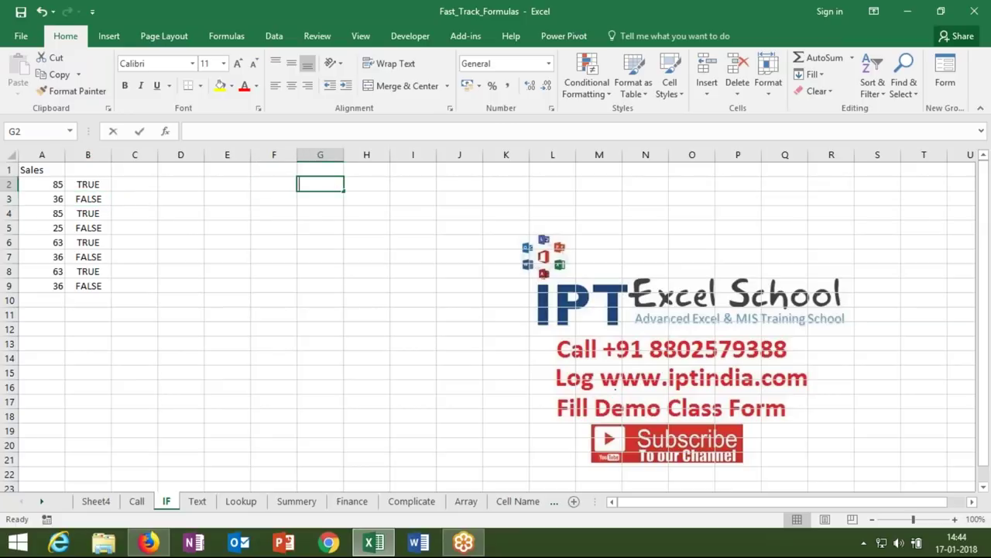
type("=")
key("Return")
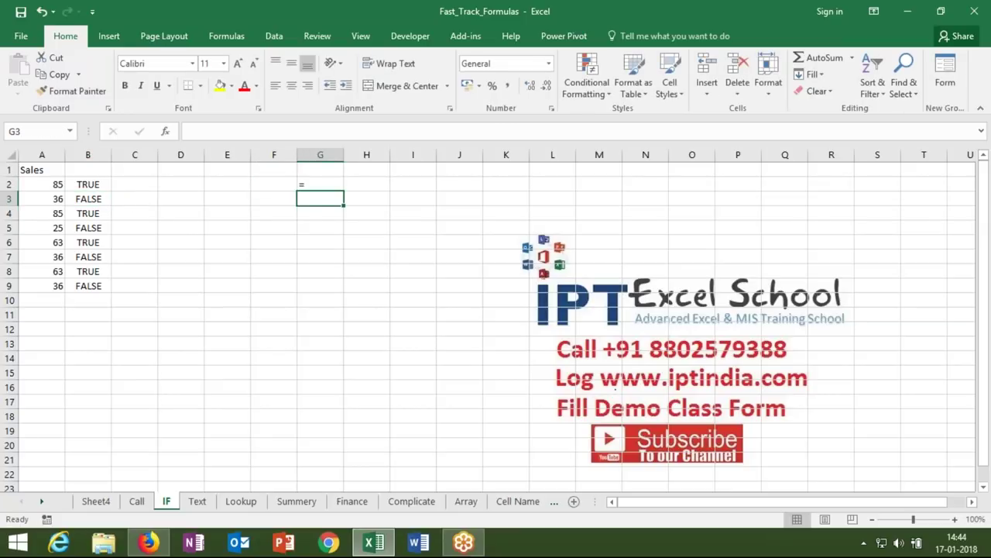
type(">")
key("Return")
type("<")
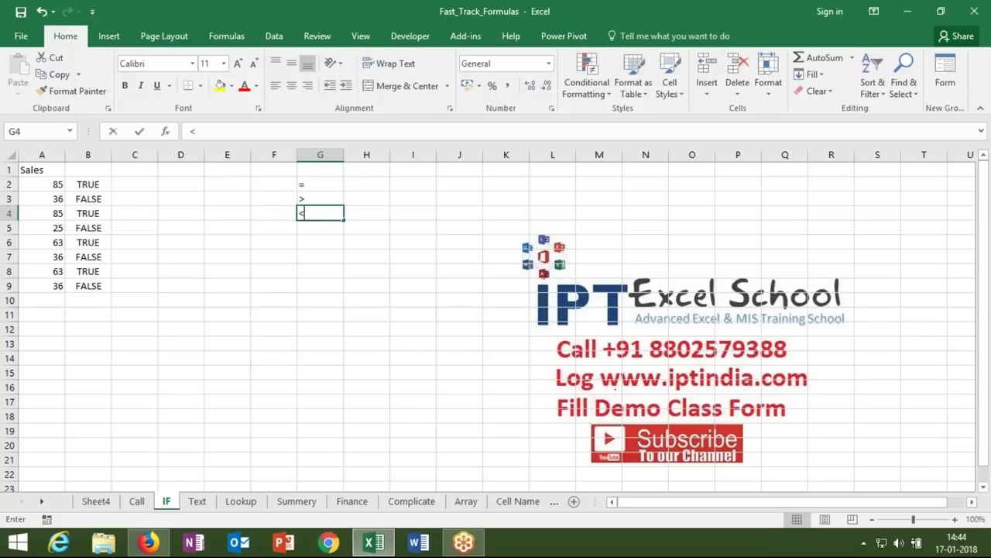
key("Return")
type(">=")
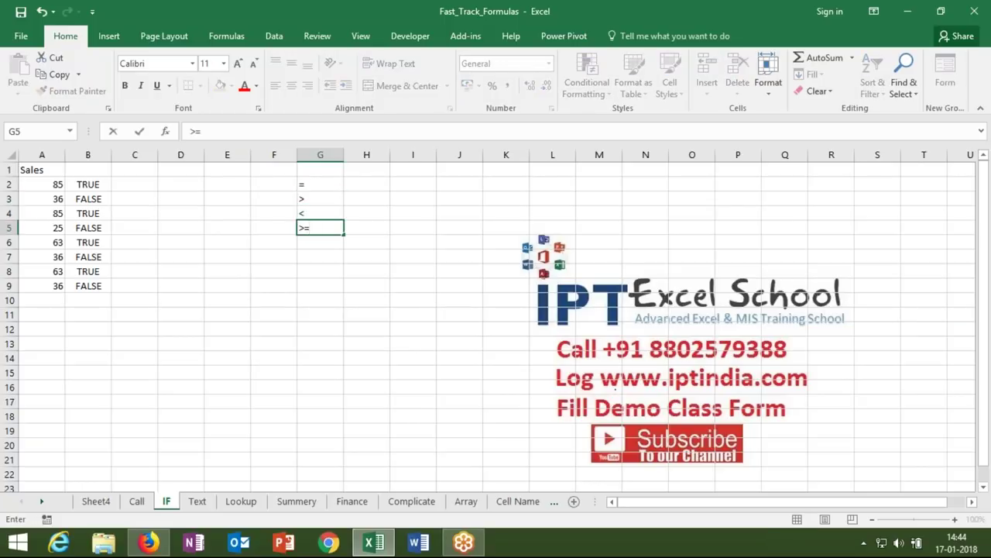
key("Return")
type("<=")
key("Return")
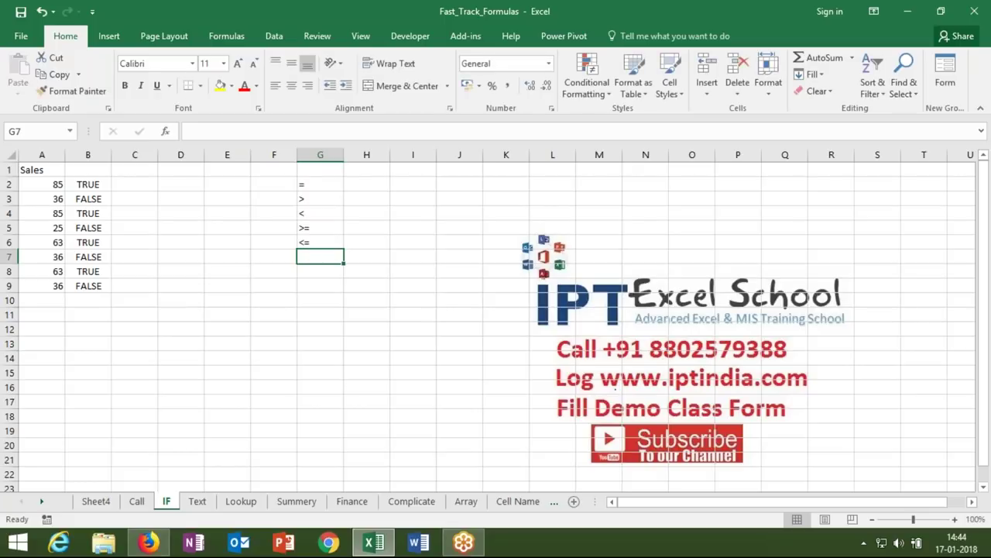
type("<>")
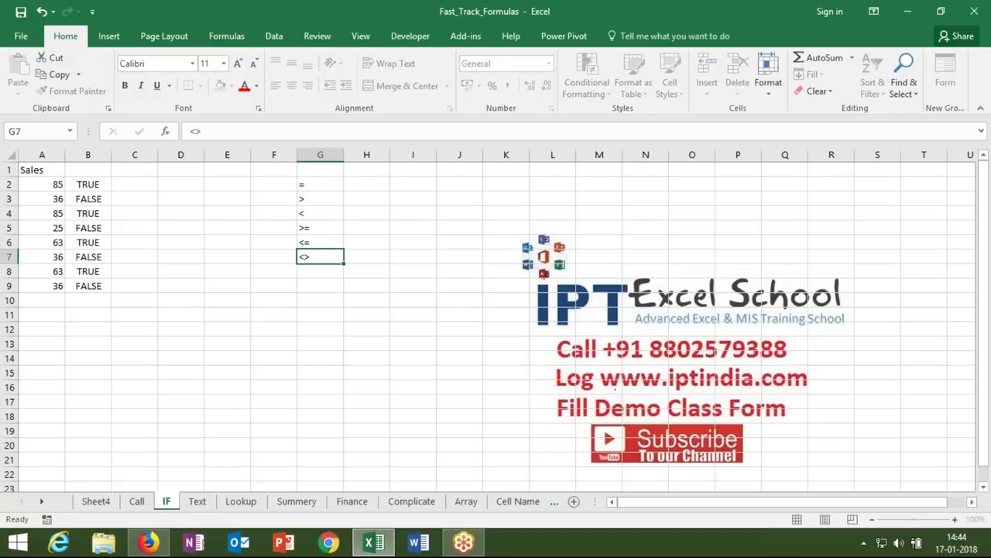
key("Return")
- Add != in G8 after clearing a trial '40<>' in F9, then inspect B2's test
left_click(320, 256)
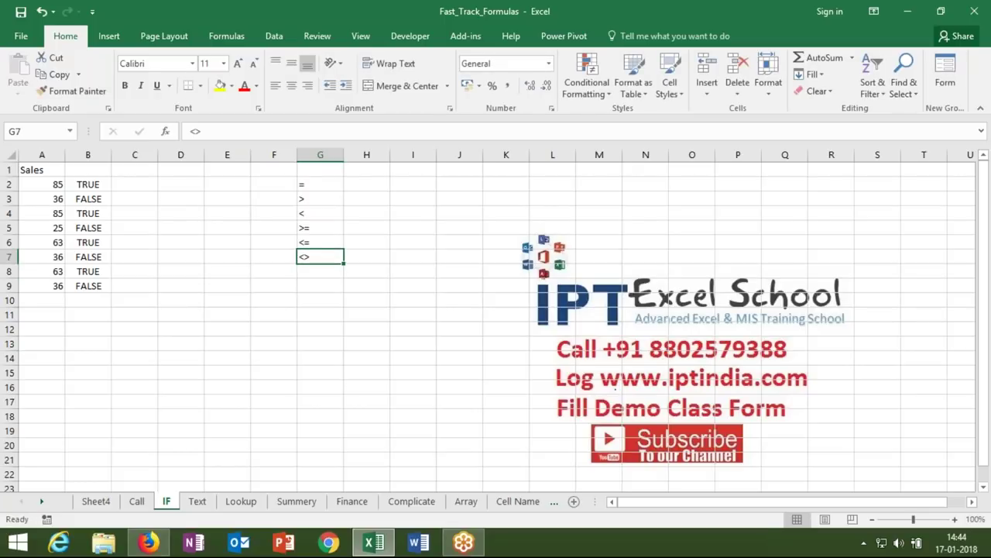
key("Down")
key("Down")
key("Left")
type("40<")
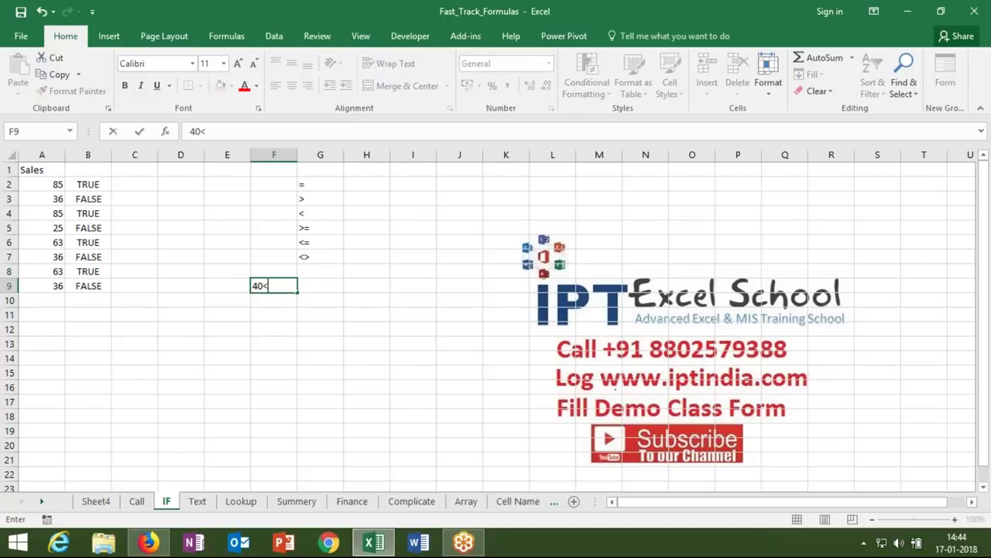
type(">")
key("BackSpace")
key("BackSpace")
key("BackSpace")
key("BackSpace")
double_click(315, 272)
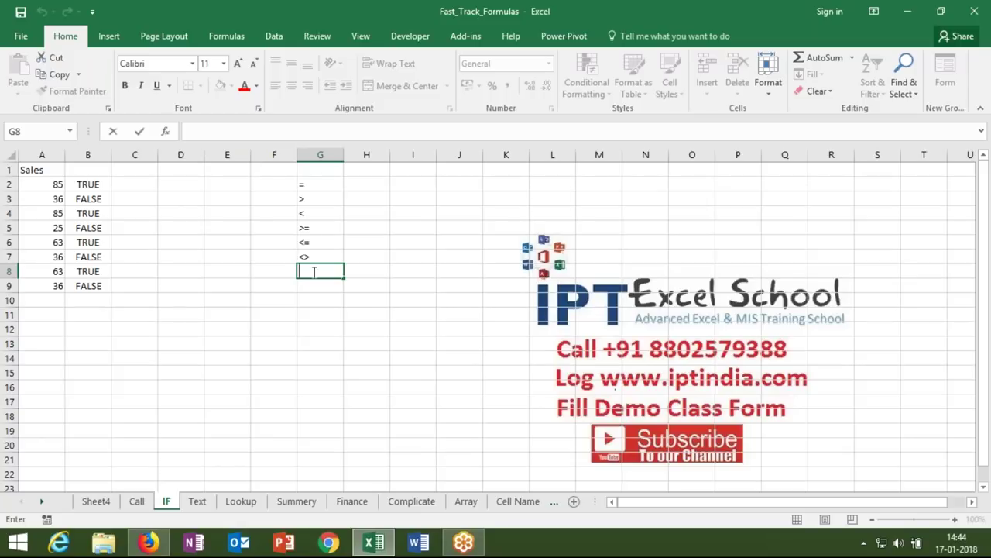
type("!=")
key("Return")
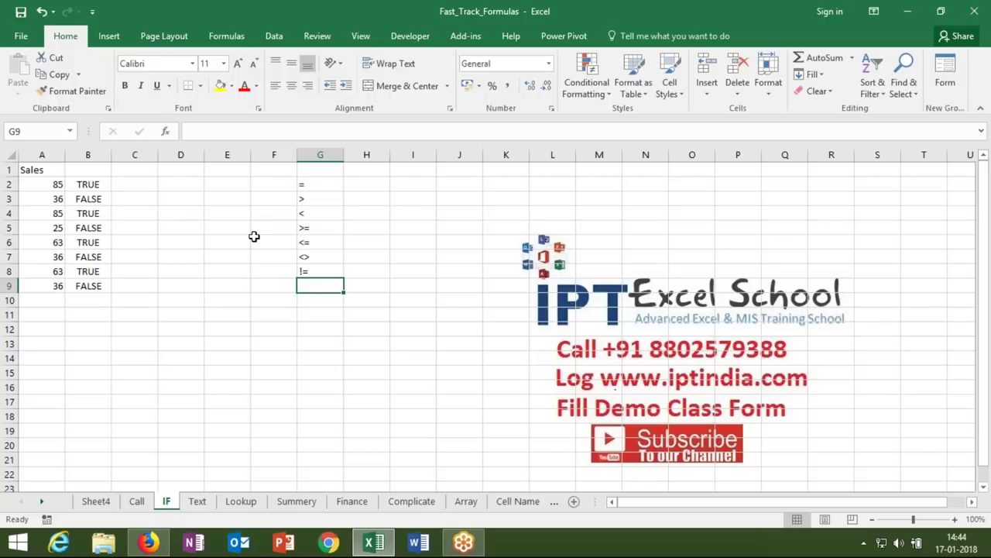
left_click(98, 184)
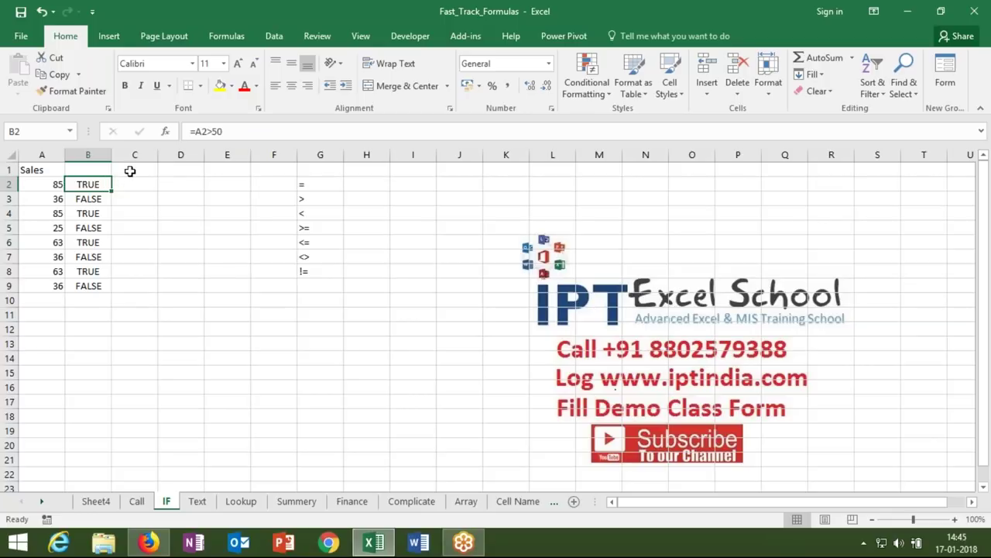
- Write =IF(B2,"OK","Pending") in C2
left_click(142, 185)
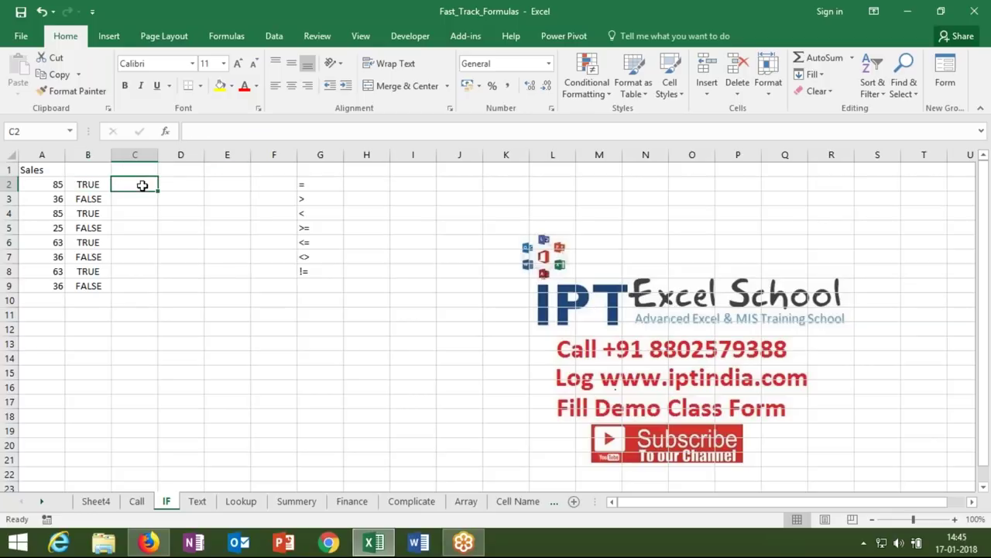
type("=IF(")
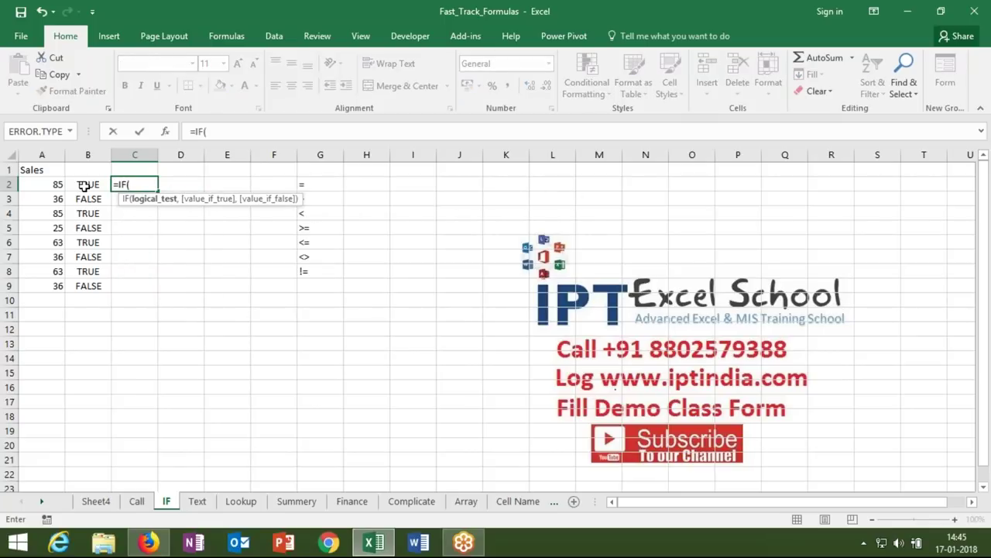
left_click(85, 185)
type(",\"")
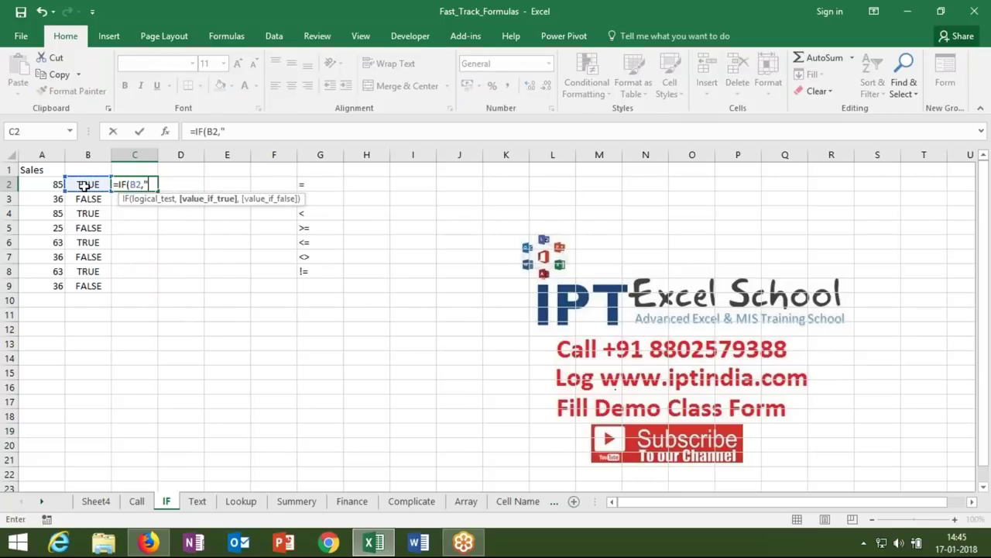
type("OK\",\"P")
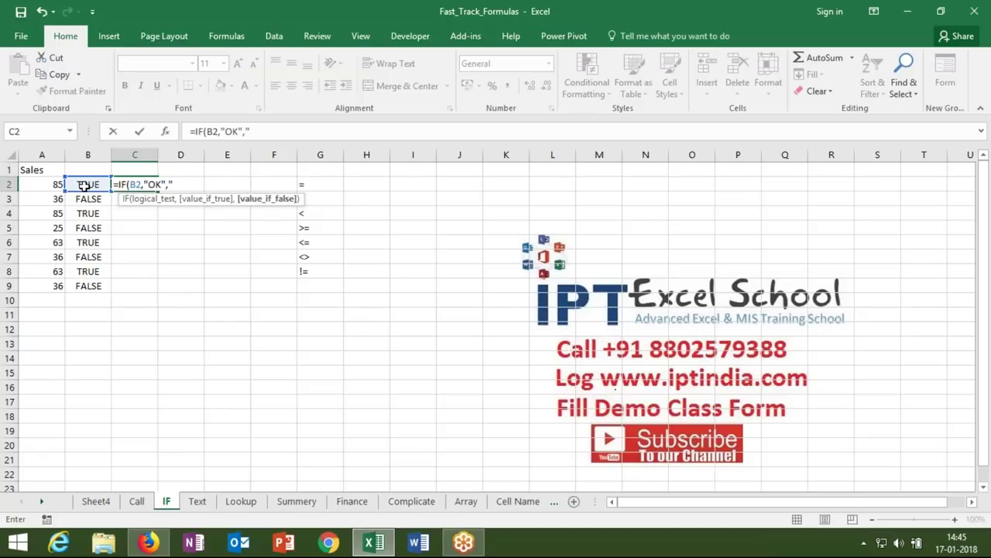
type("ending\")")
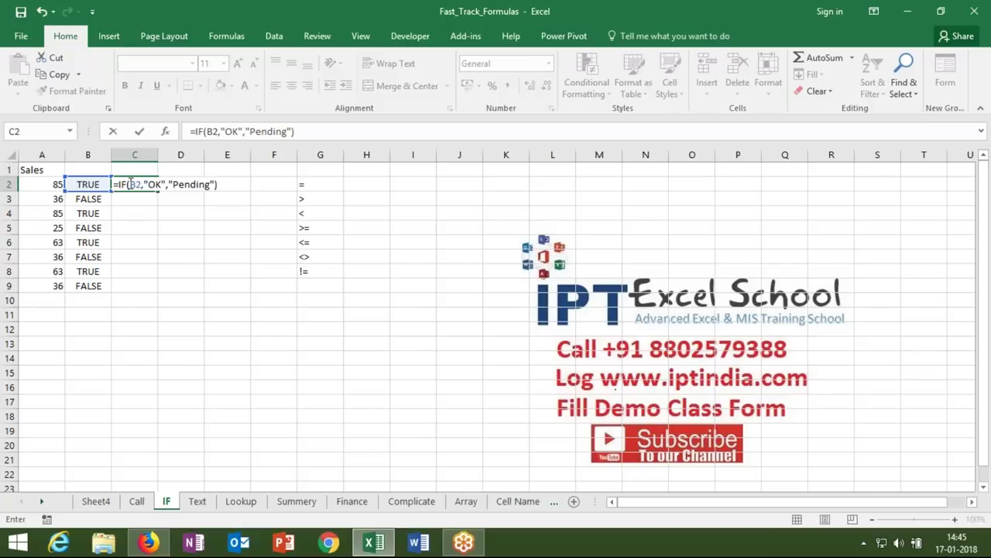
- Walk through the test, OK and Pending arguments, commit C2, and begin another IF in C3
left_click(129, 184)
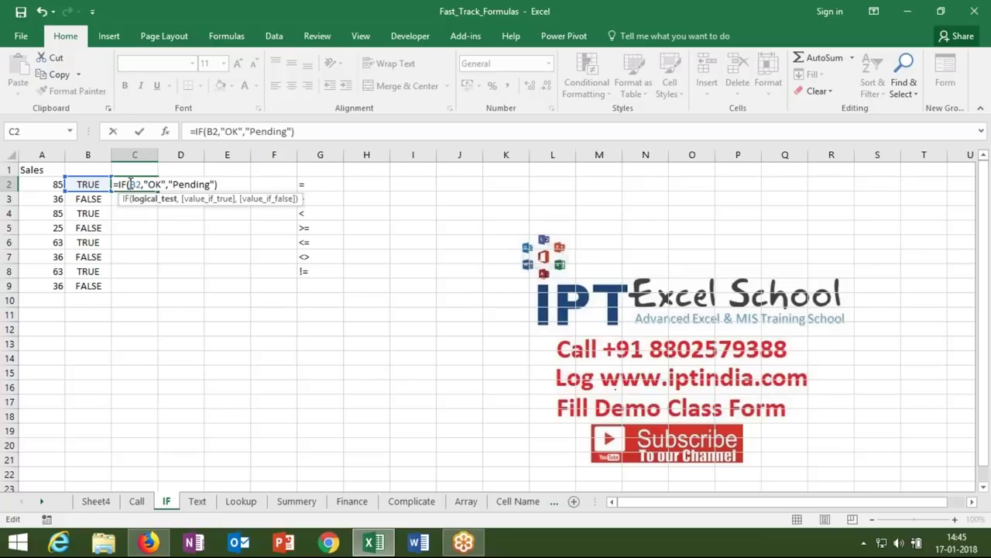
left_click(155, 184)
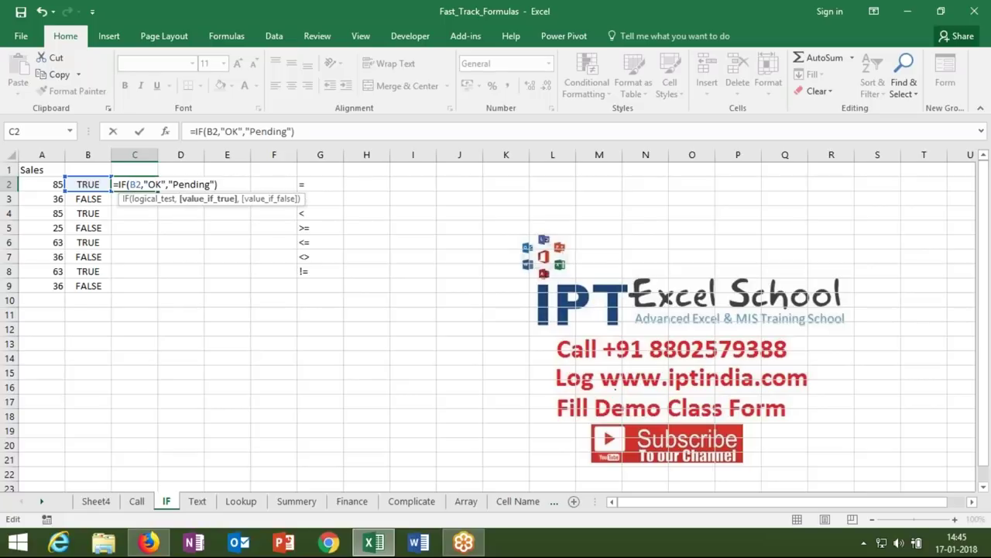
left_click(136, 185)
left_click(200, 185)
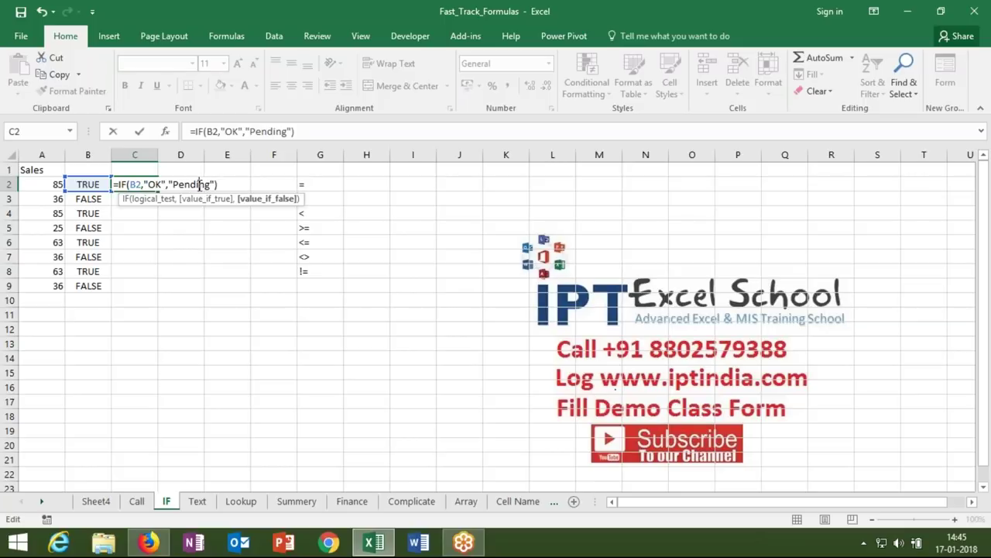
key("Return")
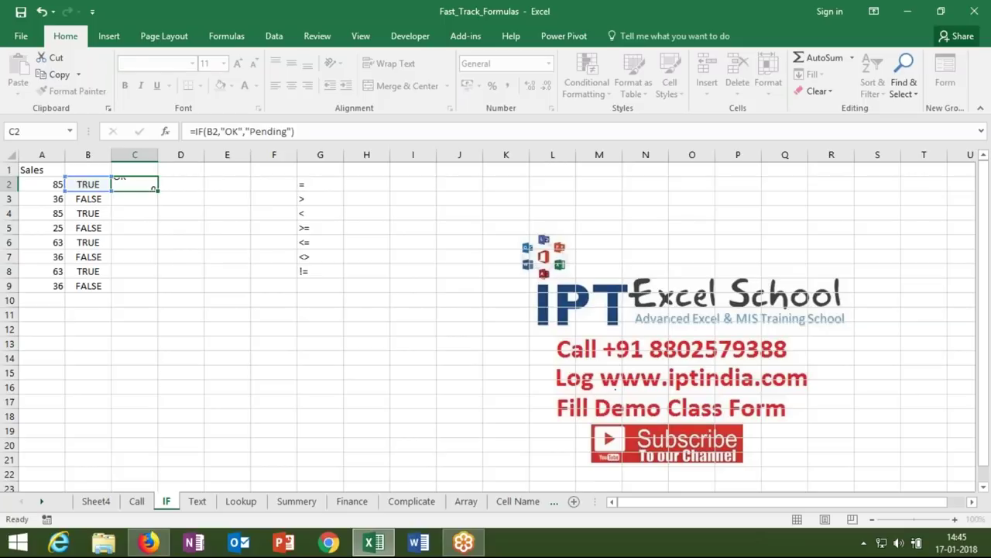
type("=IF(")
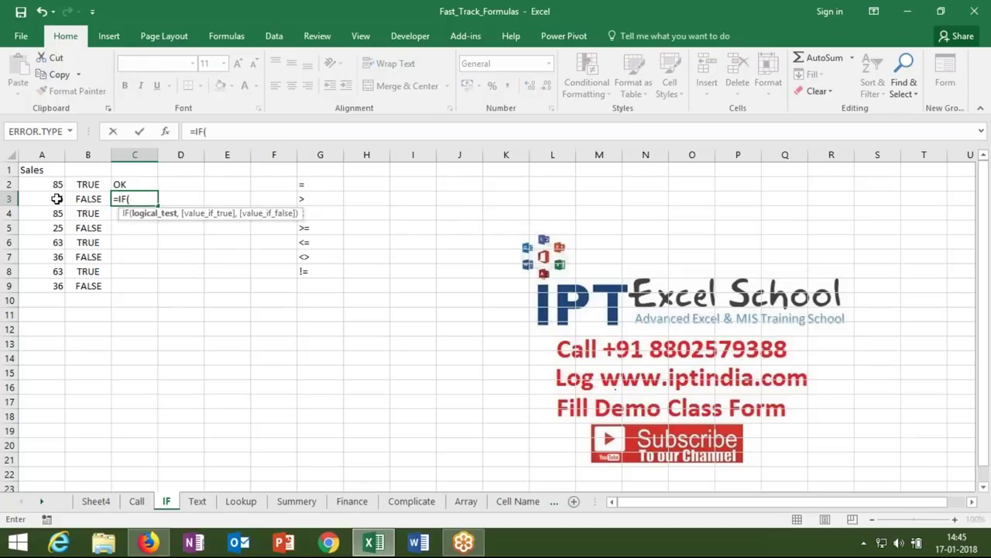
- Complete C3 as =IF(A3>50,"OK","Pending"), showing Pending
left_click(56, 200)
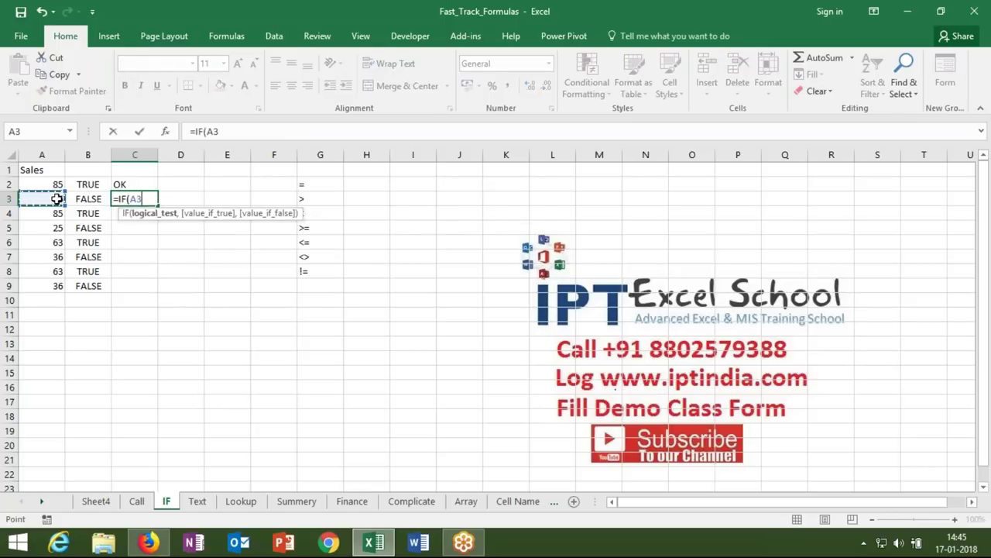
type(">50,")
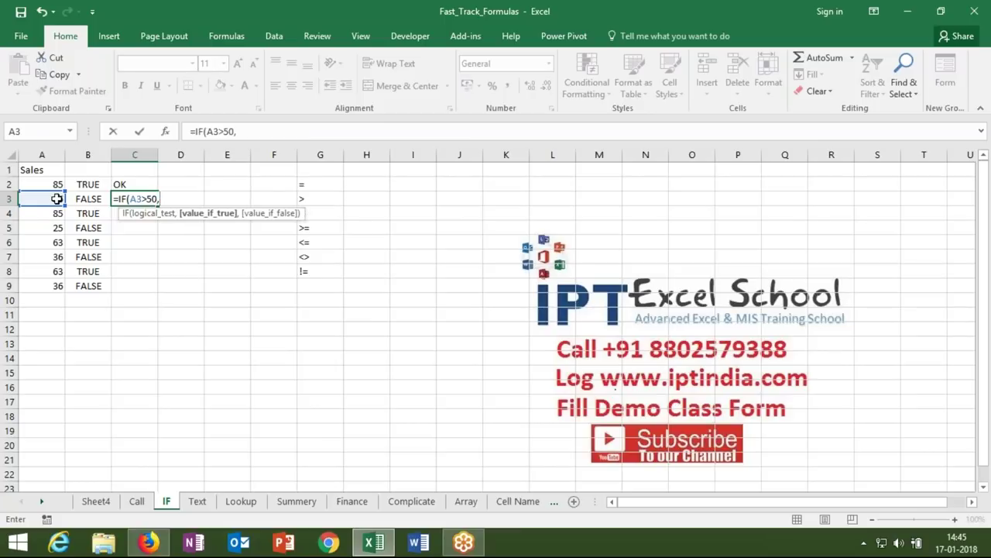
type("\"OK\",\"Pending\"")
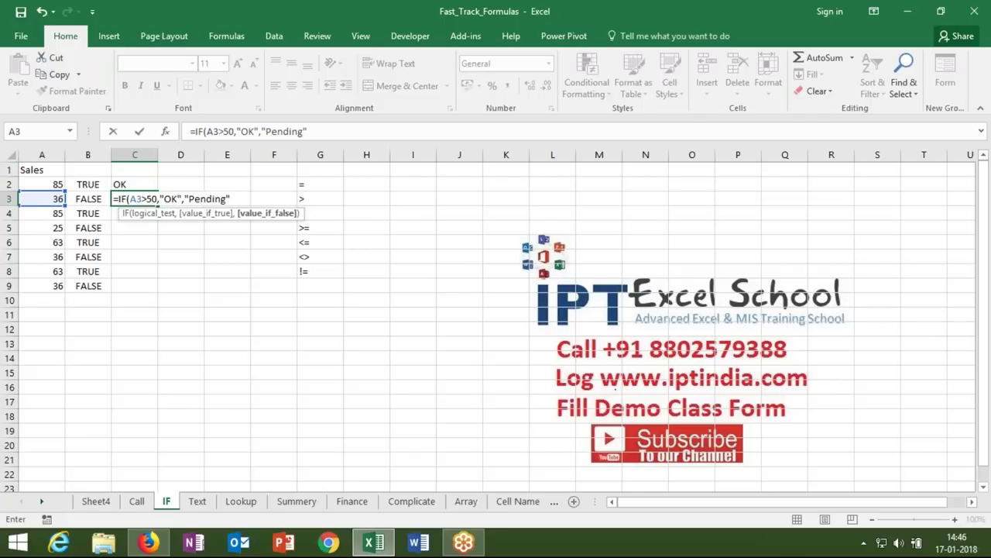
left_click_drag(130, 199, 159, 200)
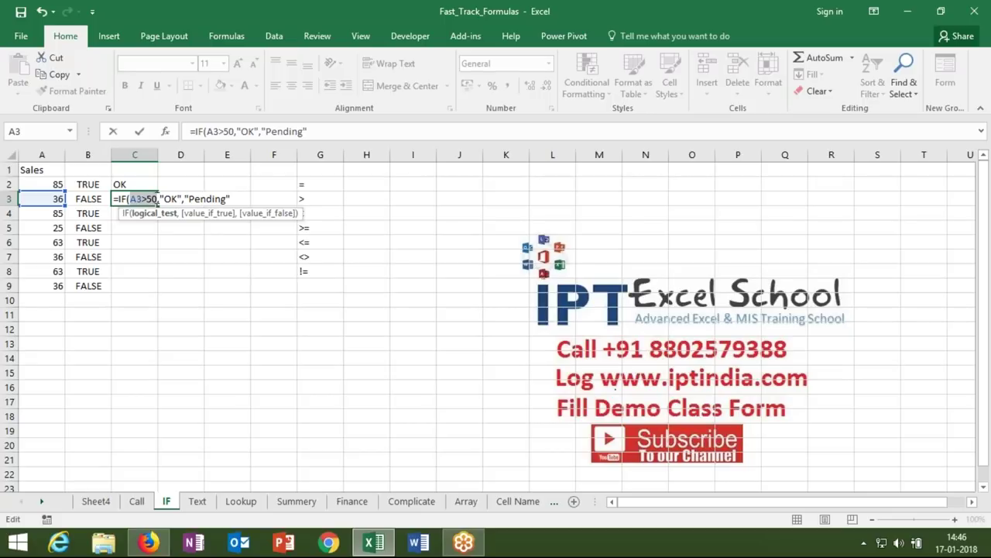
key("Return")
- Start a new IF formula in D9 using the IF suggestion
left_click(177, 289)
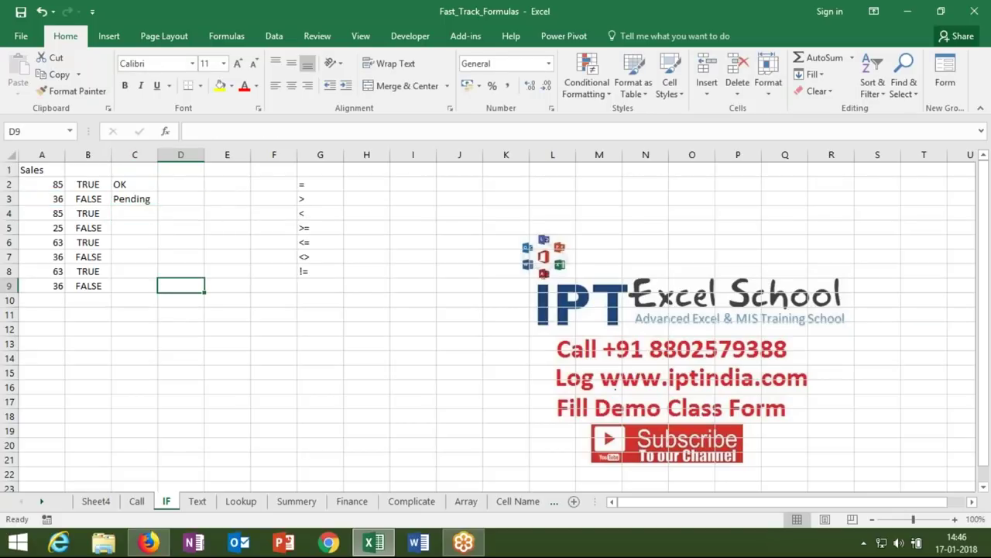
type("=if")
key("Tab")
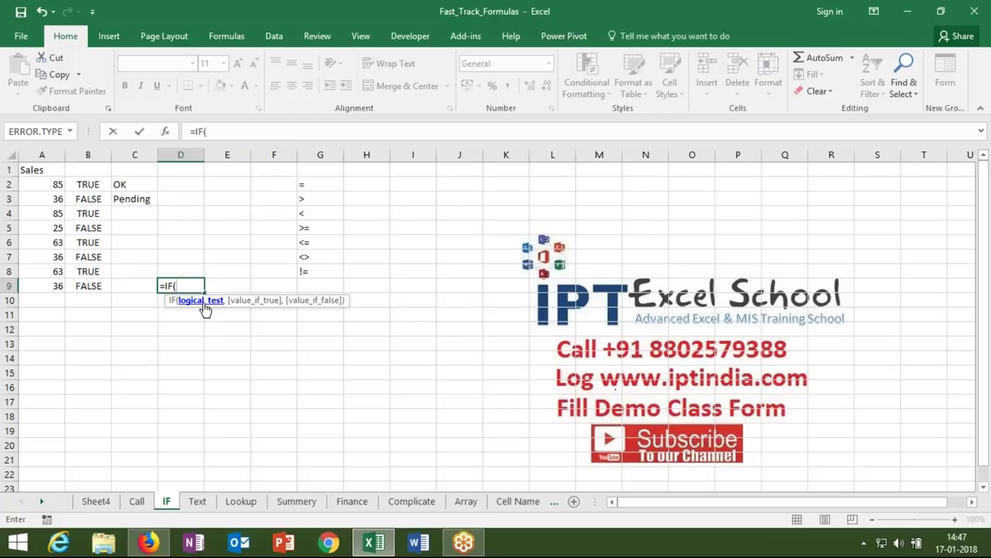
- Enter an IF test in D9 checking whether A9 exceeds 50, returning FALSE
key("Return")
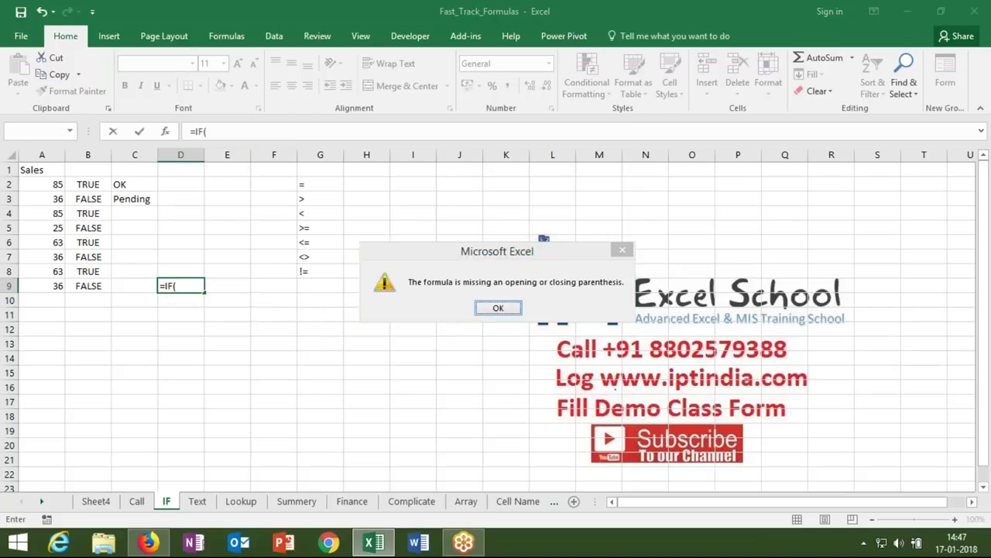
key("Return")
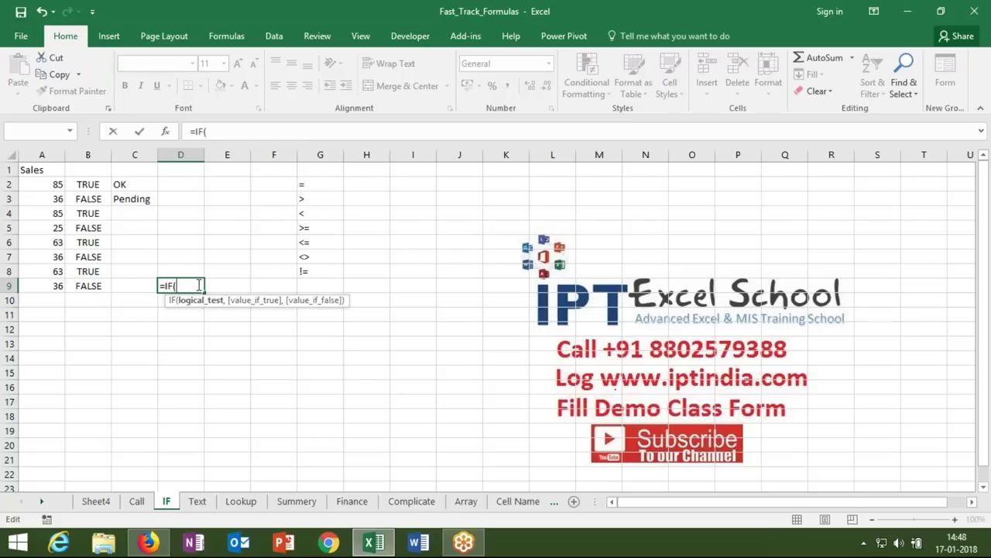
left_click(50, 285)
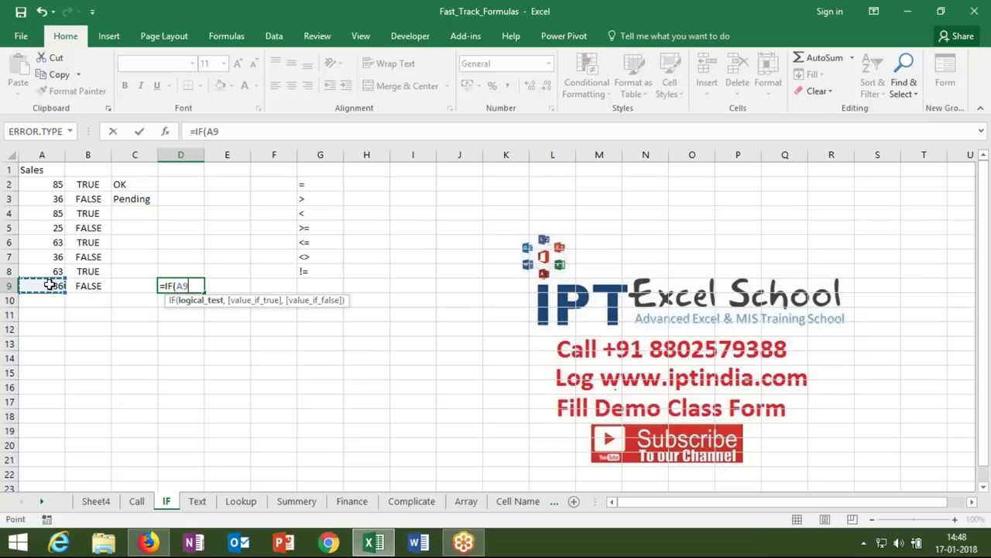
type(">50,")
key("Return")
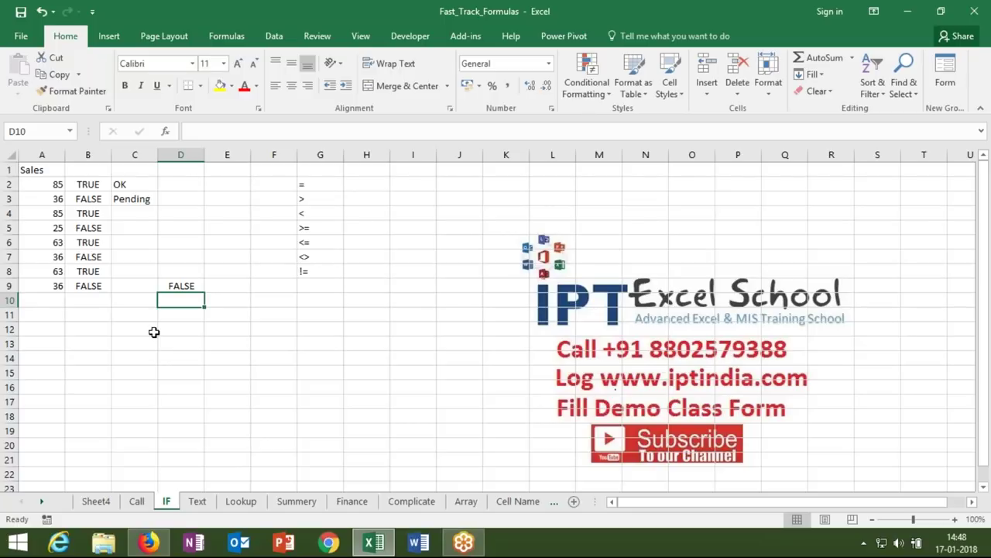
- Clear the trial IF formula from D9
key("Up")
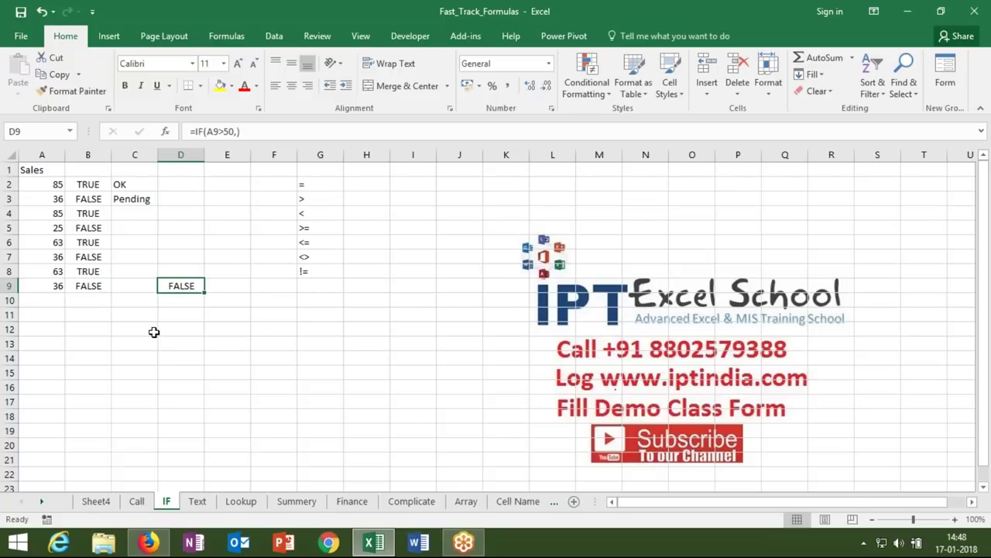
key("Delete")
key("Down")
key("Down")
key("Down")
key("Down")
key("Down")
key("Down")
key("Down")
key("Down")
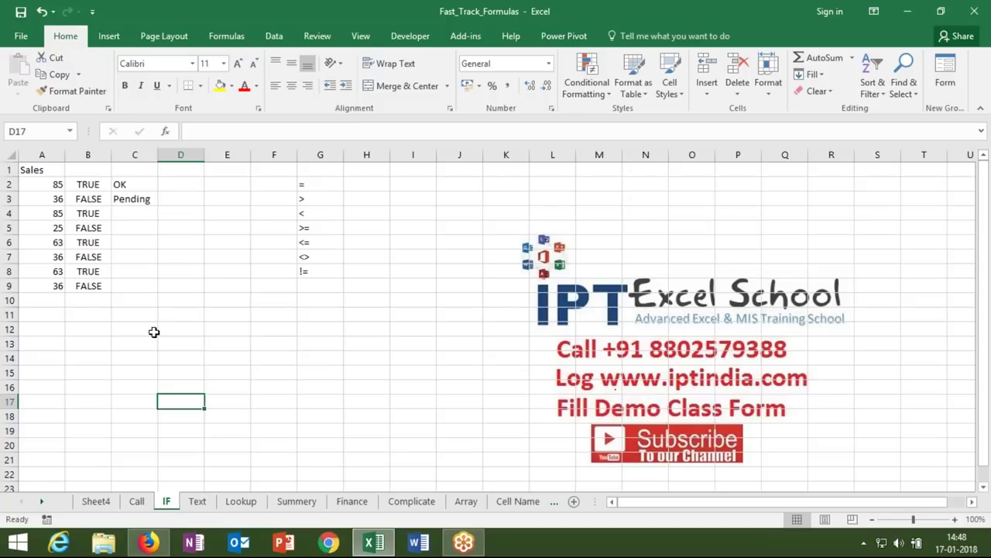
- Add the headers Sr in A14 and Name in B14
key("Left")
key("Left")
key("Left")
key("Down")
key("Down")
key("Down")
key("Down")
key("Down")
key("Down")
key("Down")
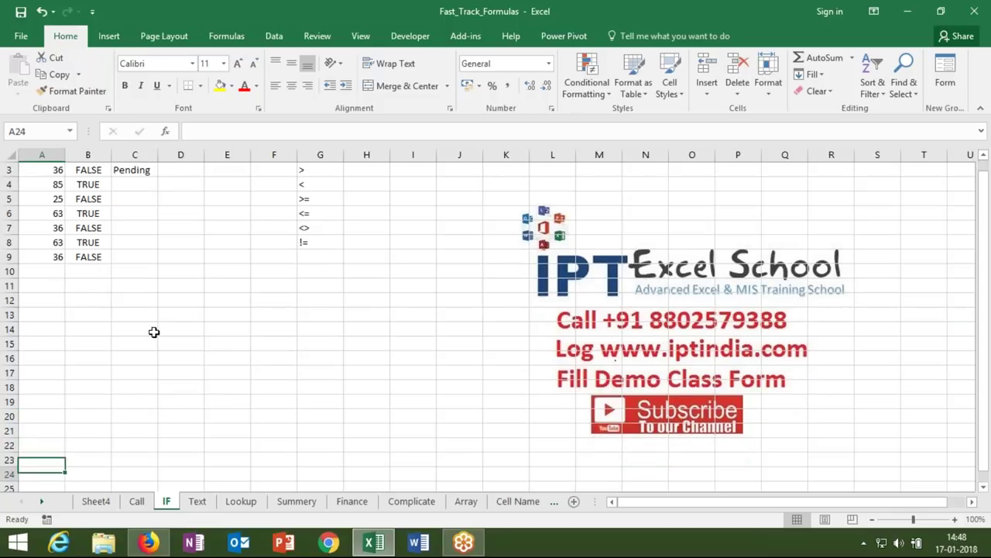
key("Down")
key("Down")
key("Down")
key("Up")
key("Up")
key("Up")
key("Up")
key("Up")
key("Up")
key("Up")
key("Up")
key("Up")
key("Up")
key("Up")
key("Up")
key("Up")
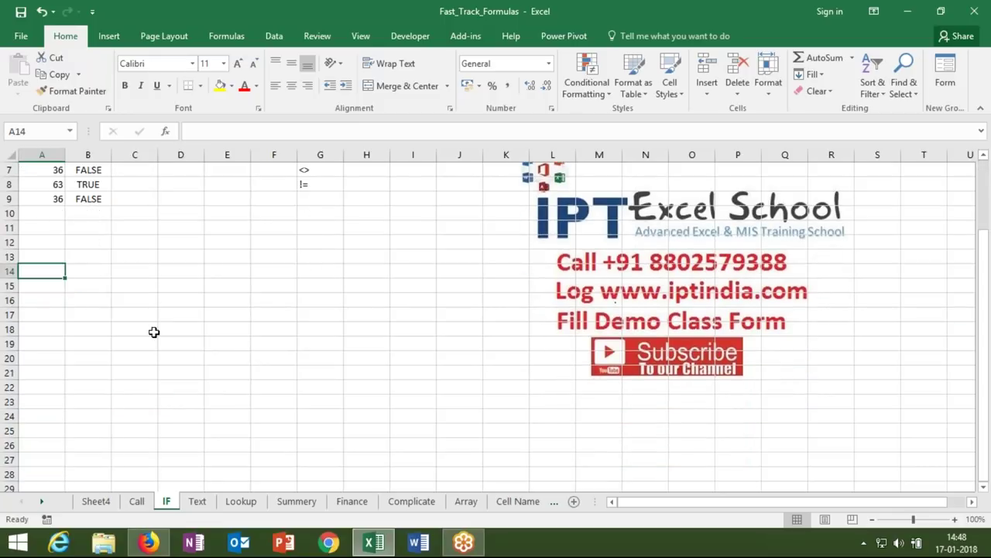
type("Sr")
key("Tab")
type("Name")
key("Return")
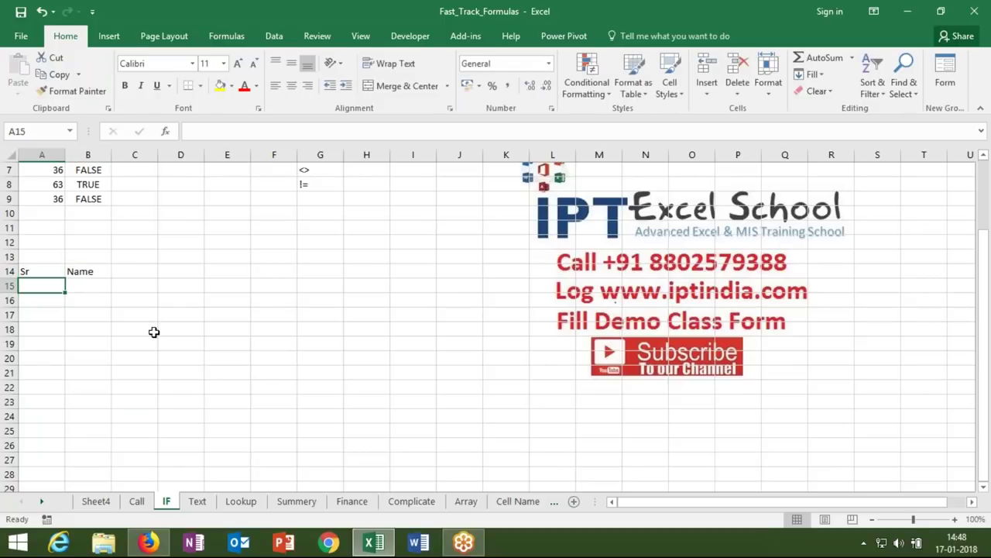
- Enter serial numbers 1 and 2 in A15:A16 beside the names Puja and Neetu
type("1")
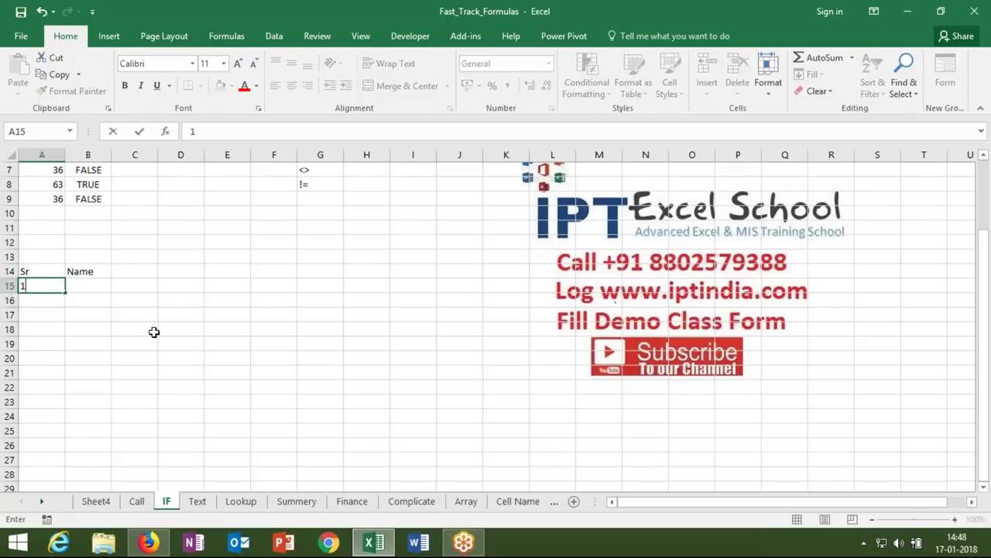
key("Tab")
type("Puja")
key("Return")
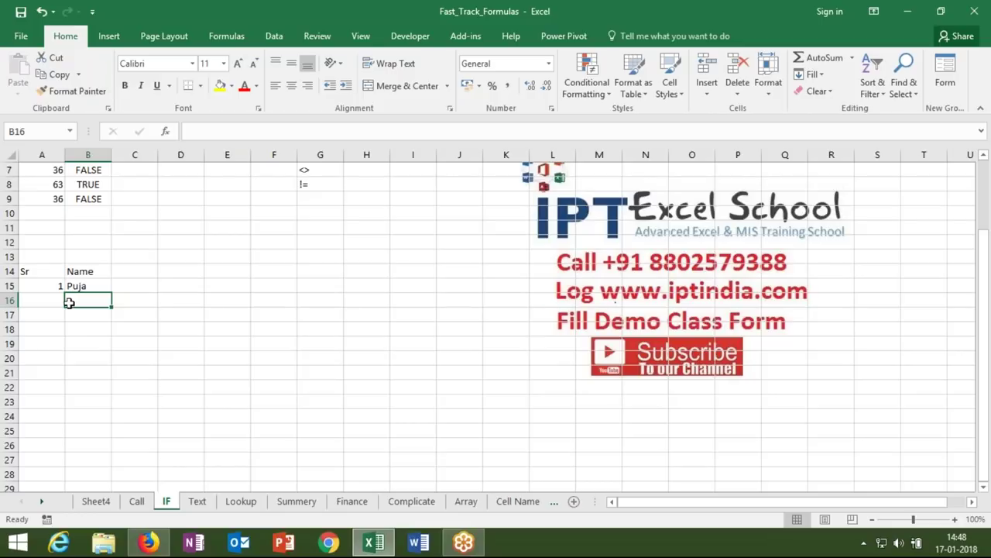
type("Neetu")
key("Return")
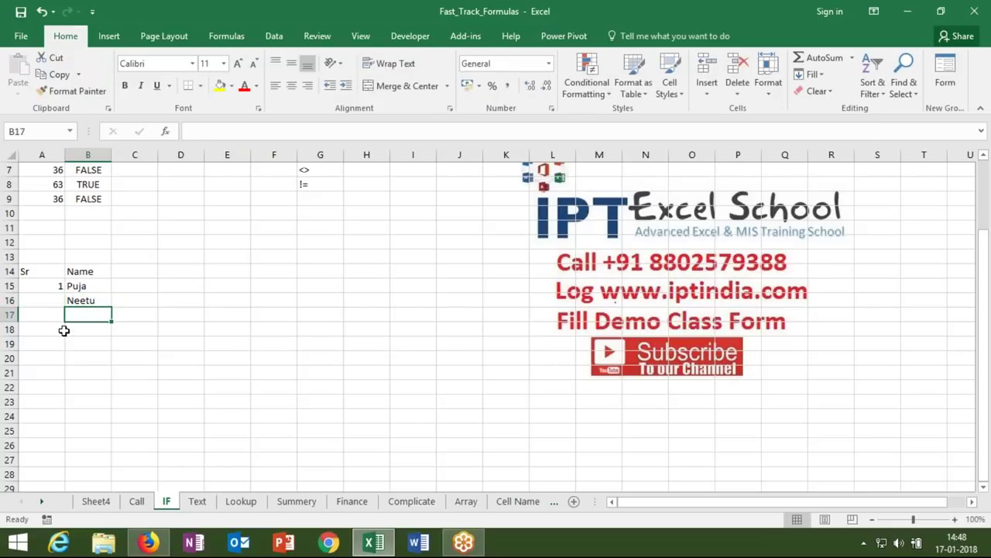
left_click(49, 303)
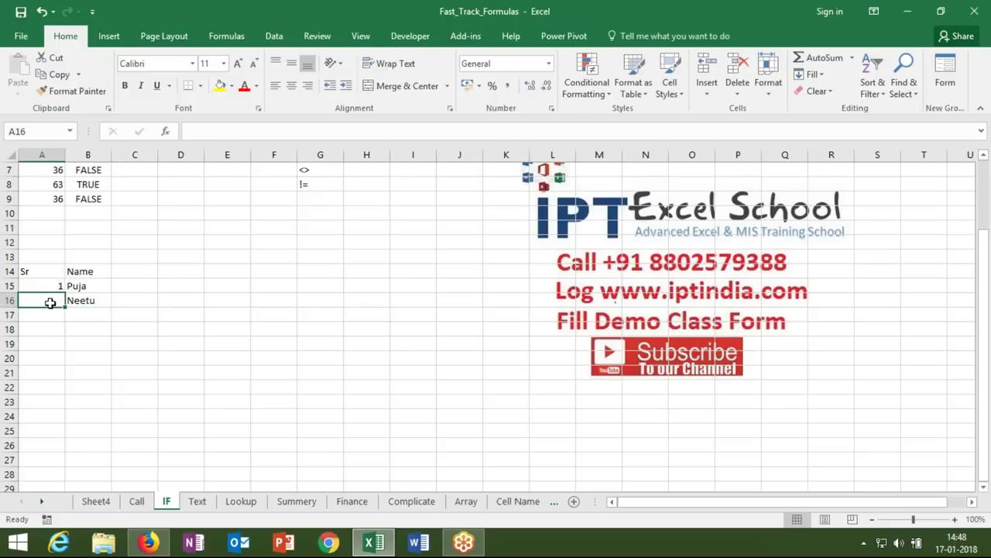
type("2")
key("Return")
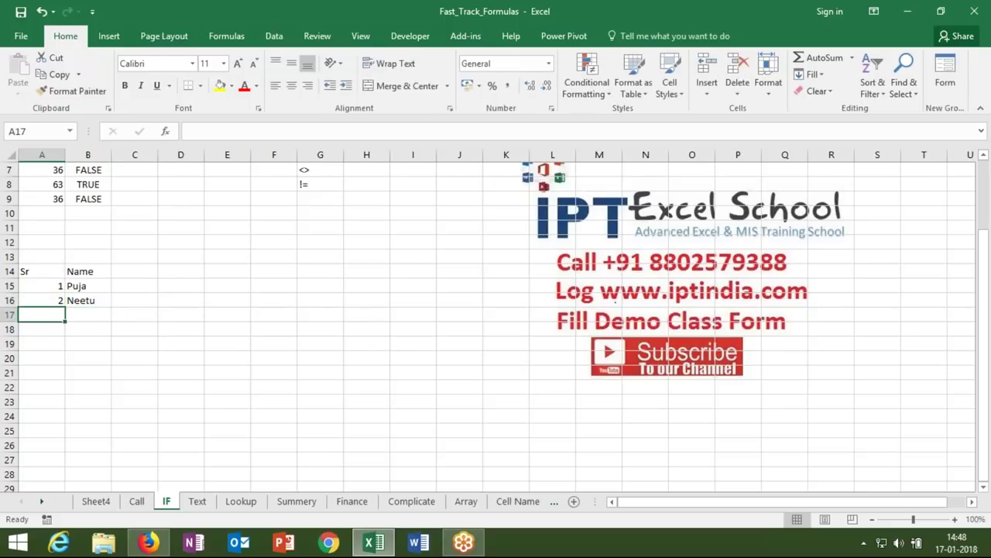
left_click(52, 301)
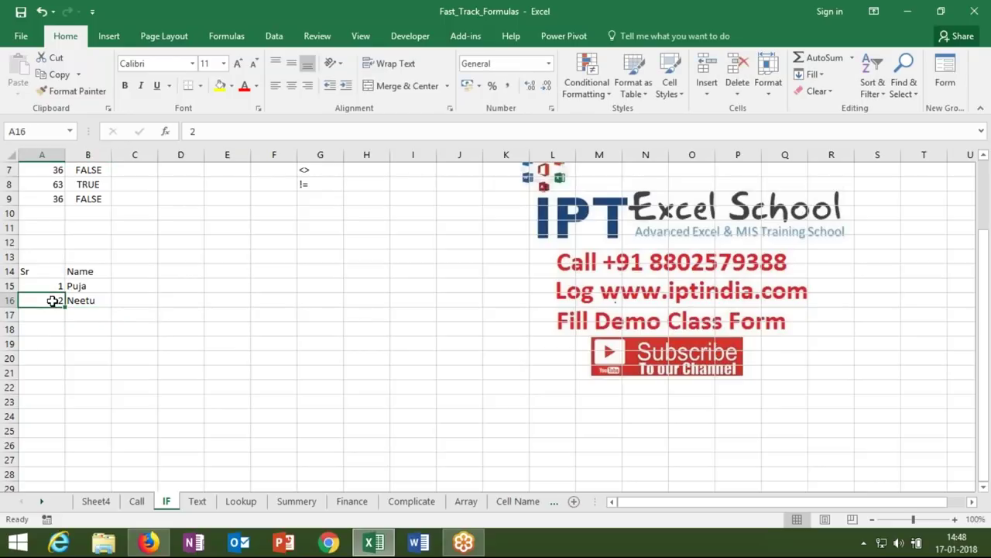
- Put =IF(B16>0,A15+1,"") in A16 so it shows serial 2 beside Neetu
type("=IF(")
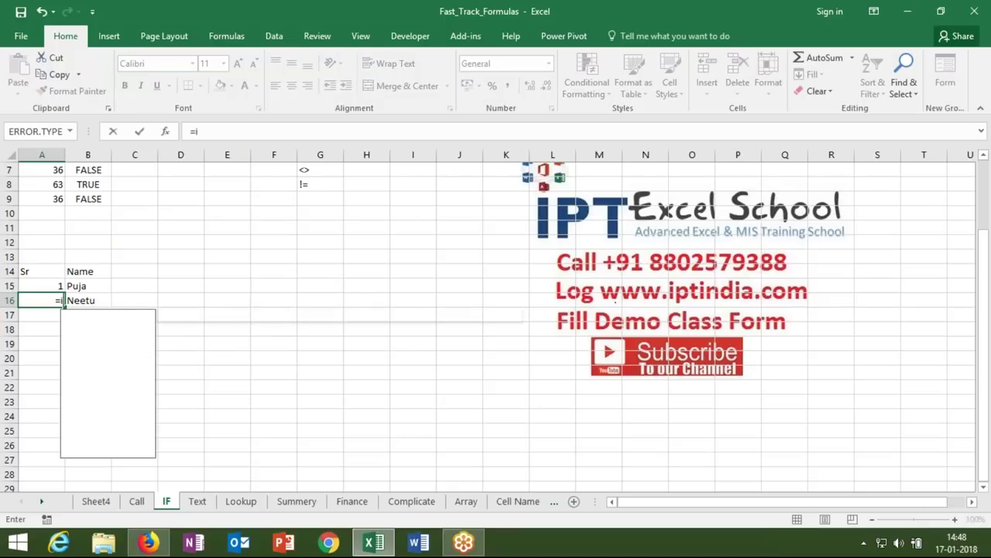
left_click(91, 301)
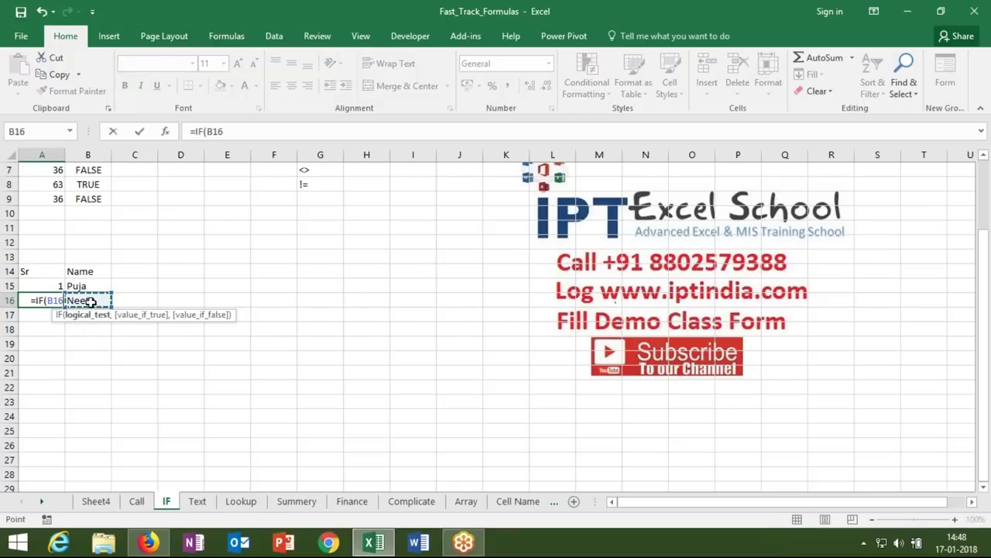
type(">0")
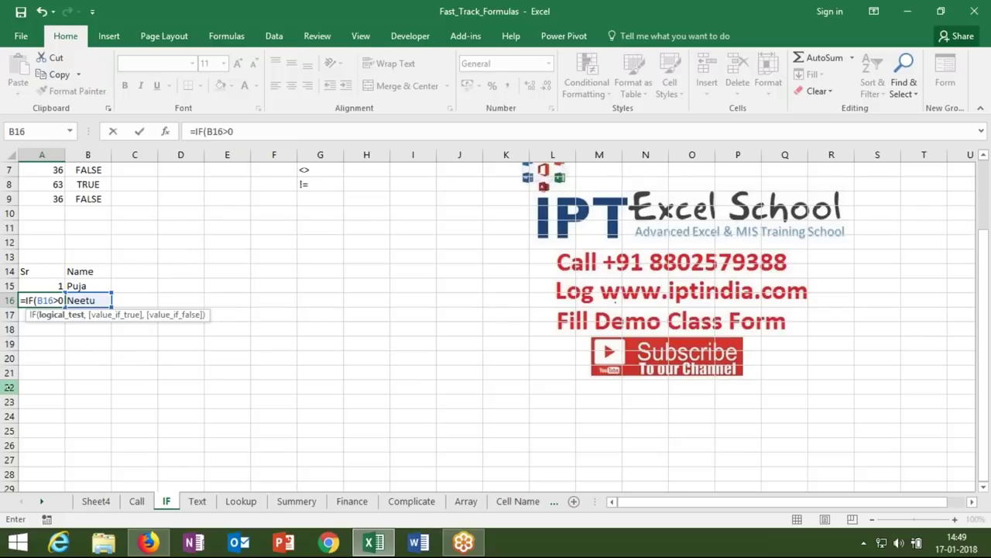
type(",")
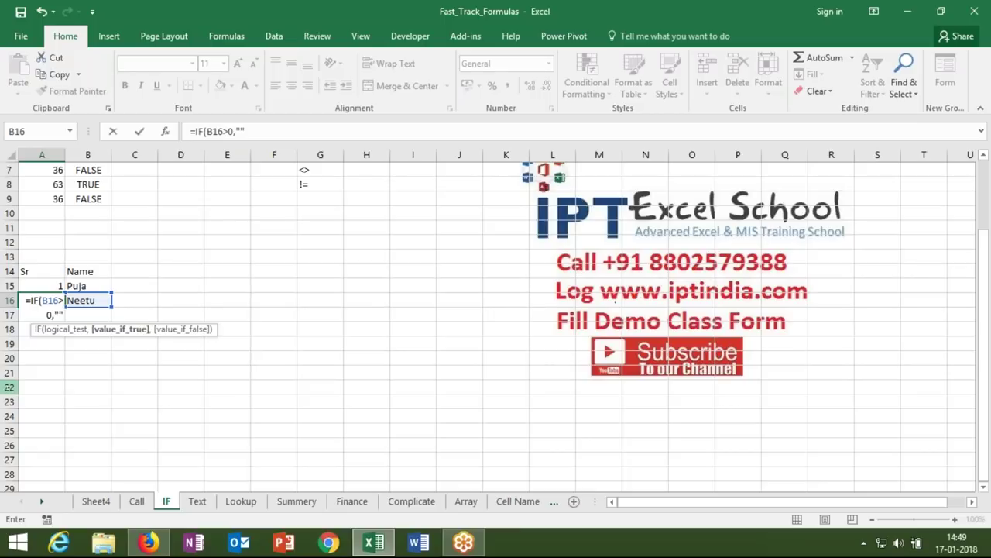
type(",")
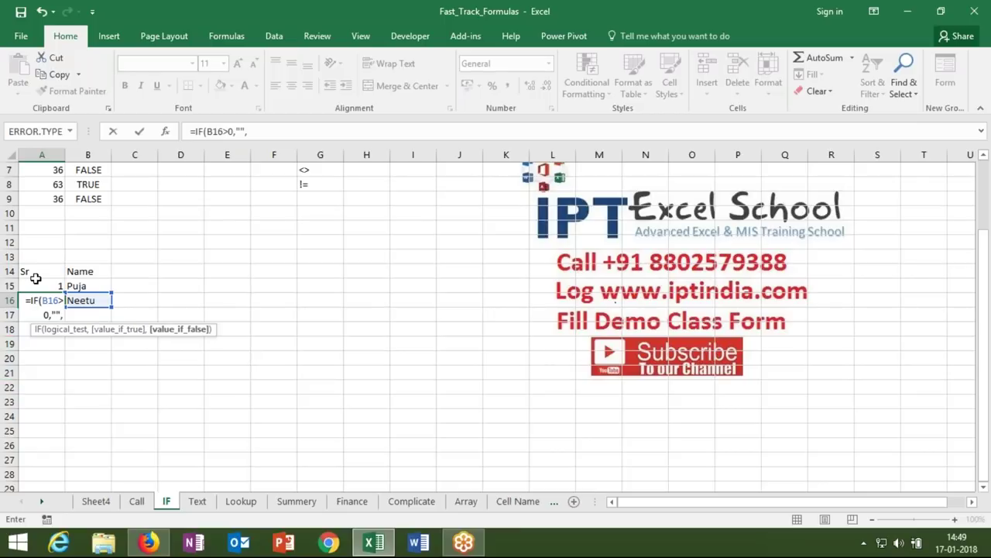
key("BackSpace")
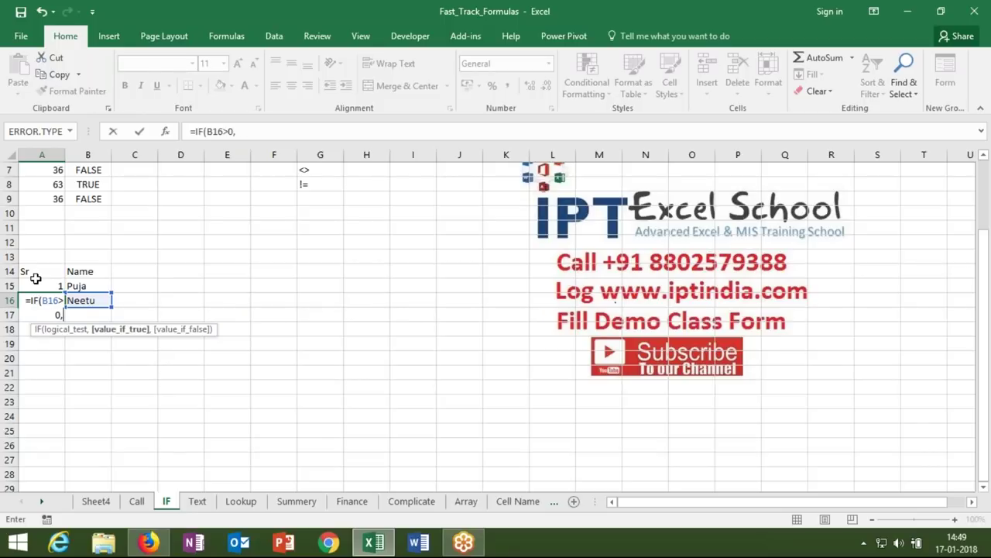
left_click(39, 285)
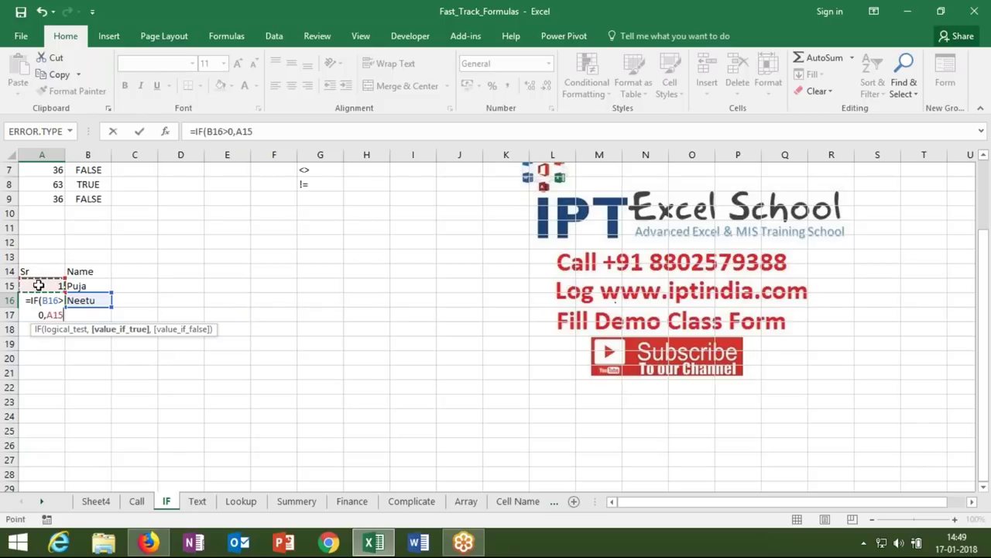
type("+1,")
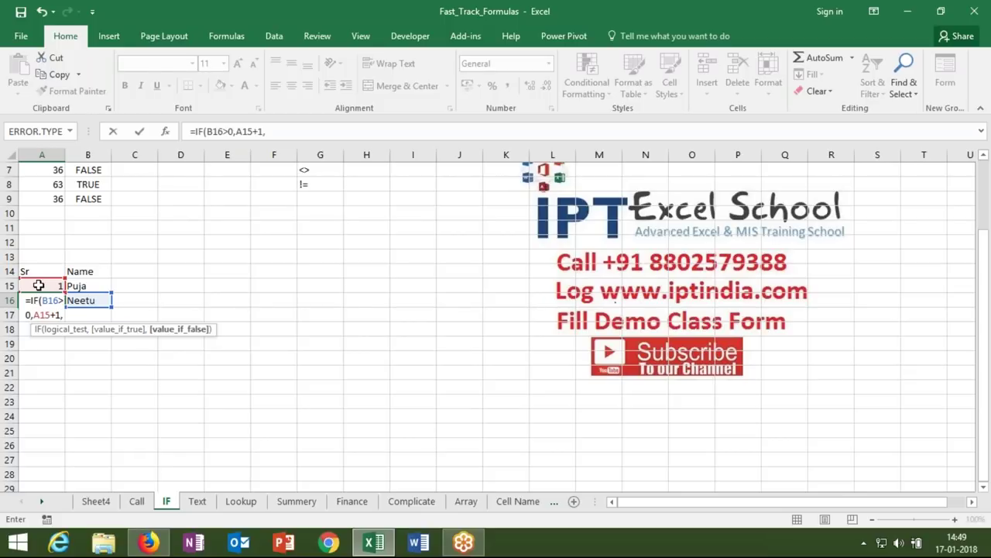
type("\"\")")
key("Return")
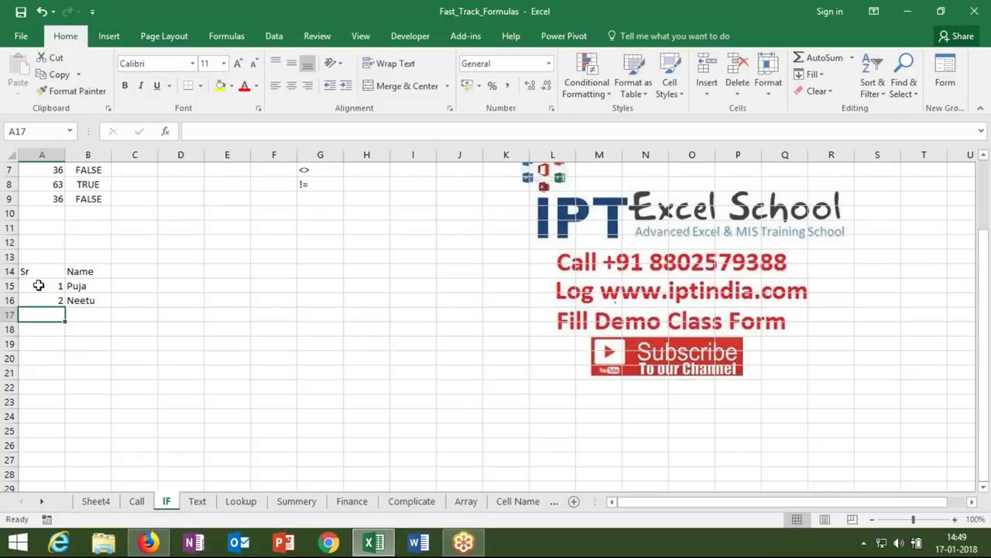
double_click(49, 300)
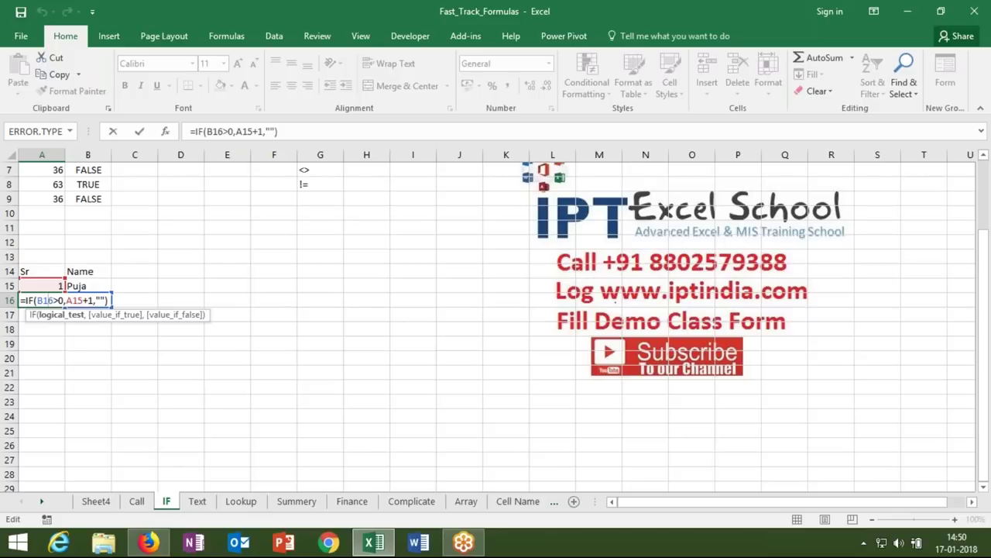
key("Return")
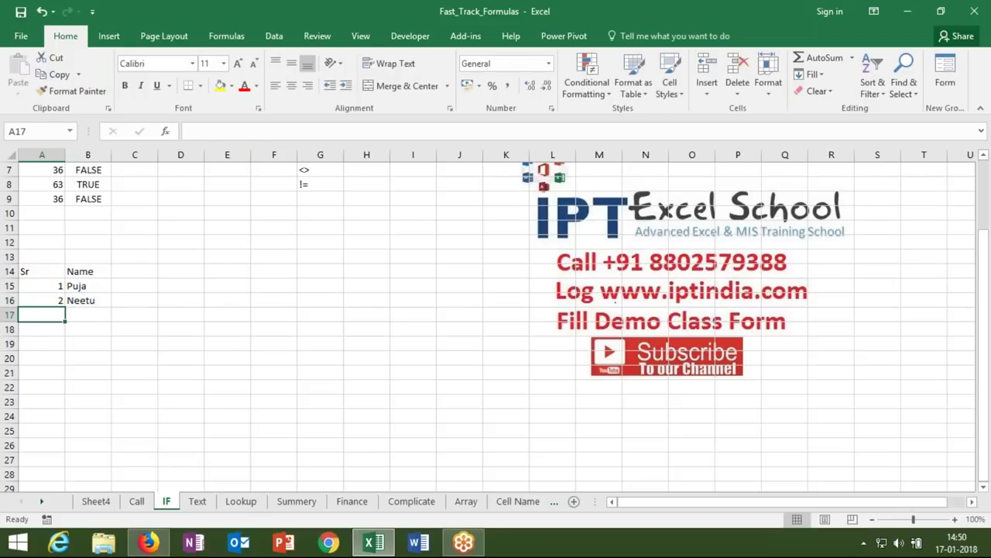
- Copy the A16 serial formula down column A to A23
left_click(42, 300)
left_click_drag(65, 307, 55, 405)
left_click(42, 285)
left_click(42, 300)
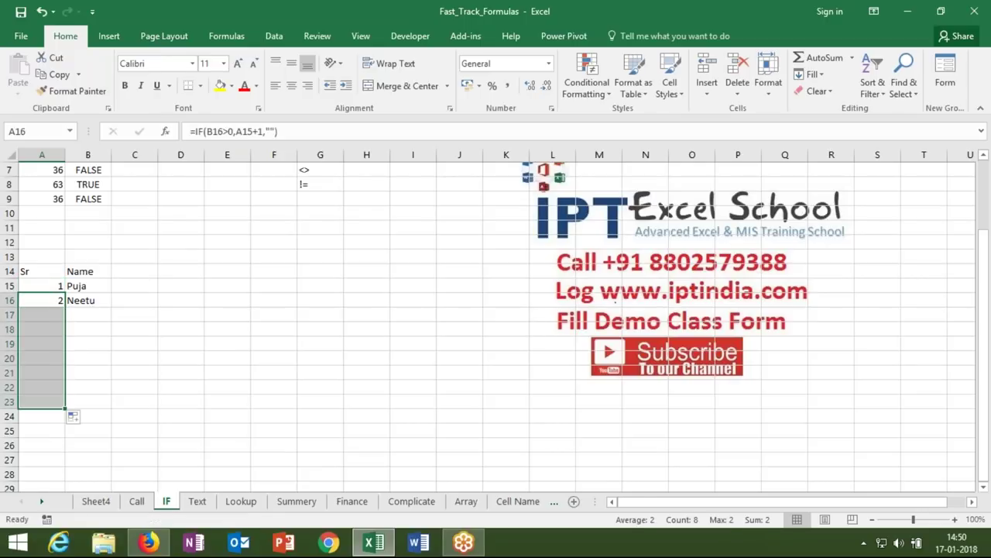
- Add the name Om in B17 and B19, then inspect A19's =IF(B19>0,A18+1,"") formula
left_click(86, 315)
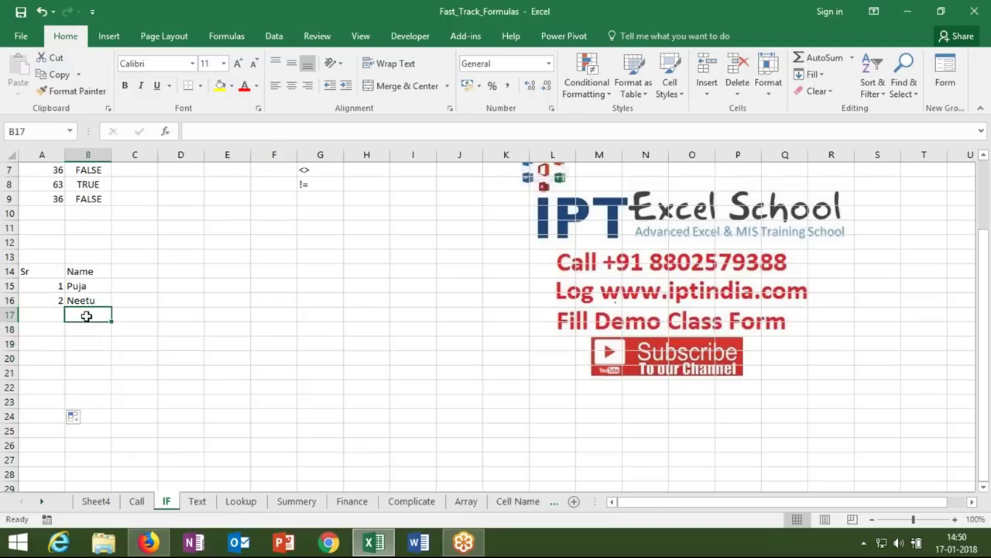
type("O")
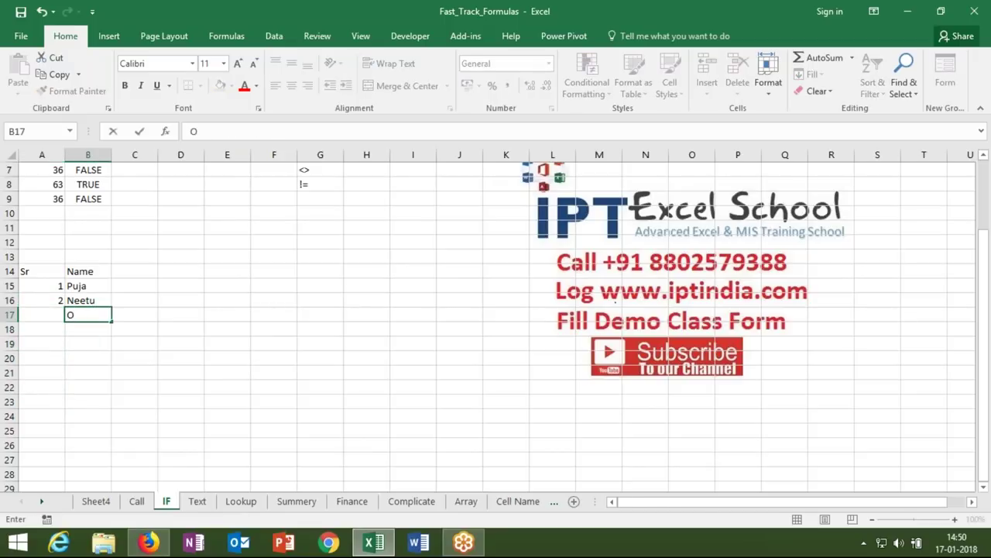
type("m")
key("Return")
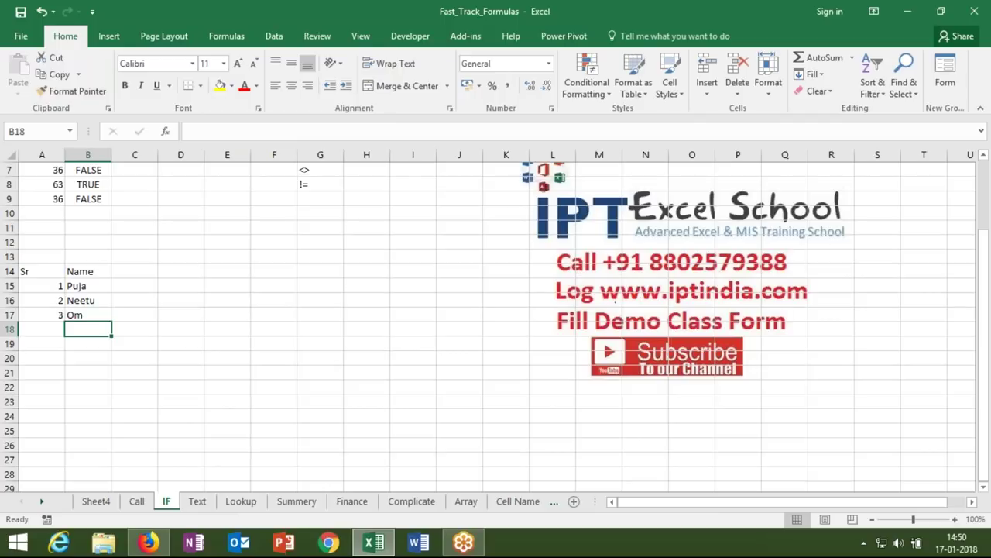
left_click(88, 343)
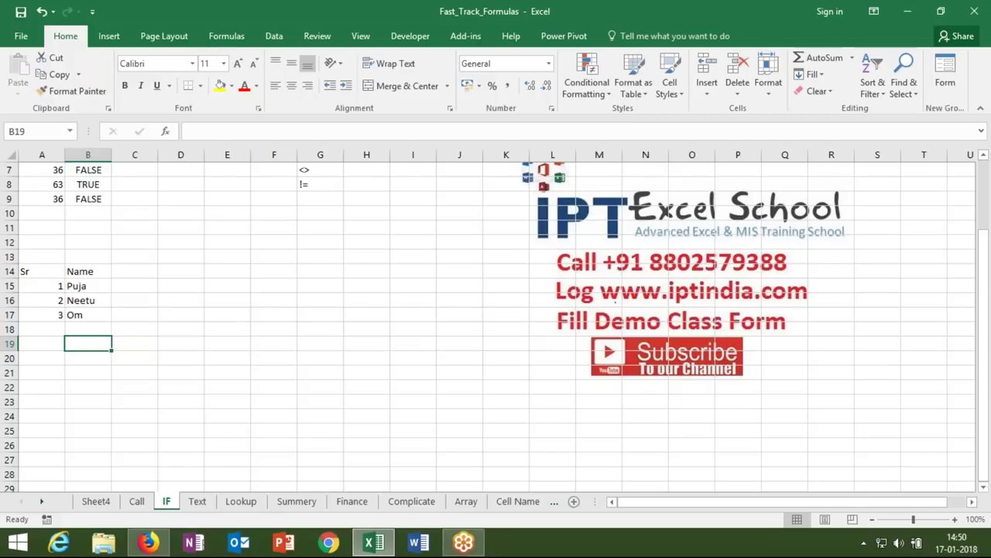
type("Om")
key("Return")
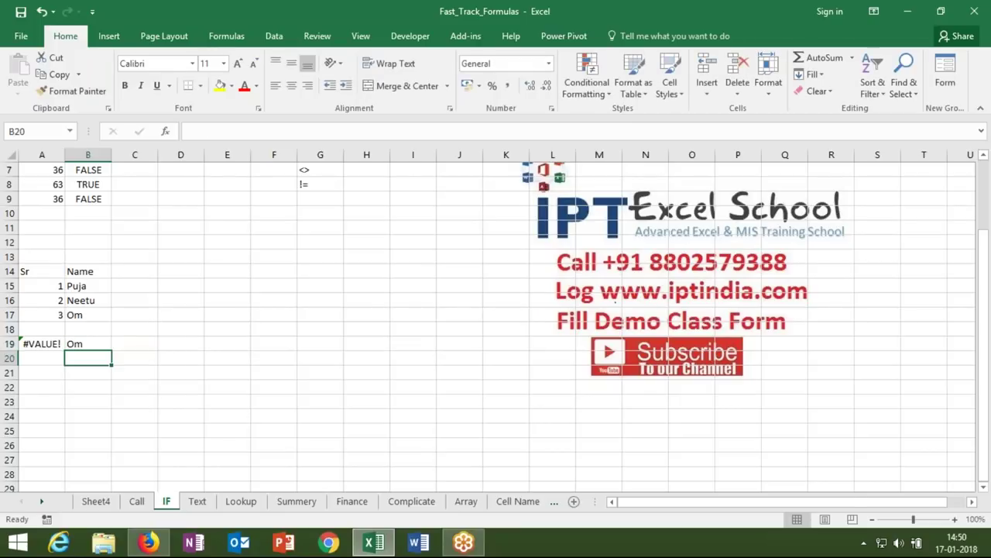
double_click(51, 343)
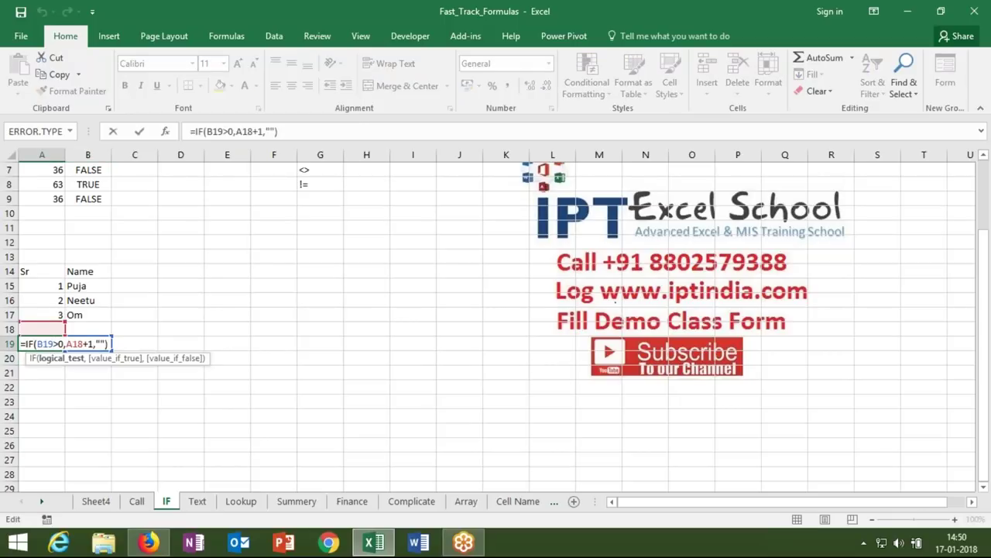
double_click(79, 343)
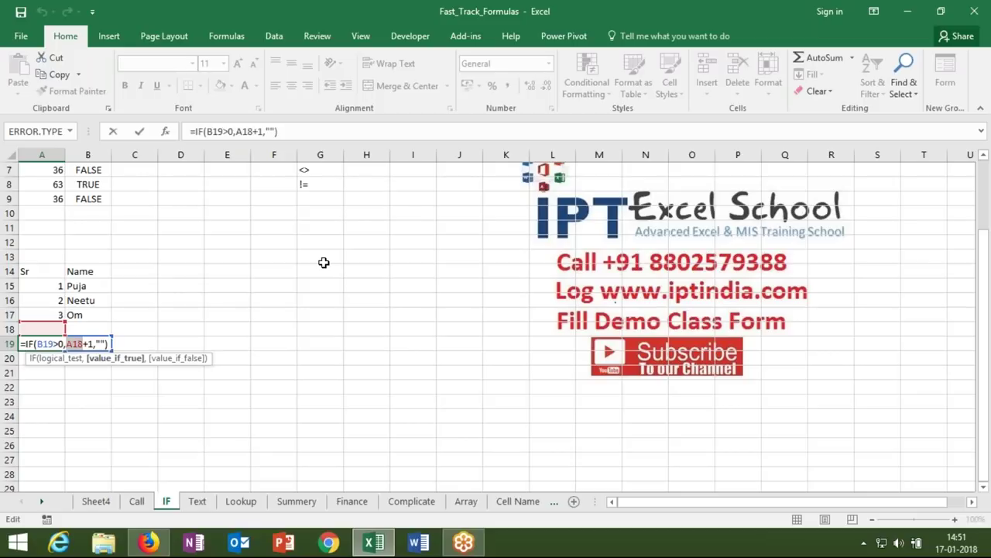
key("Return")
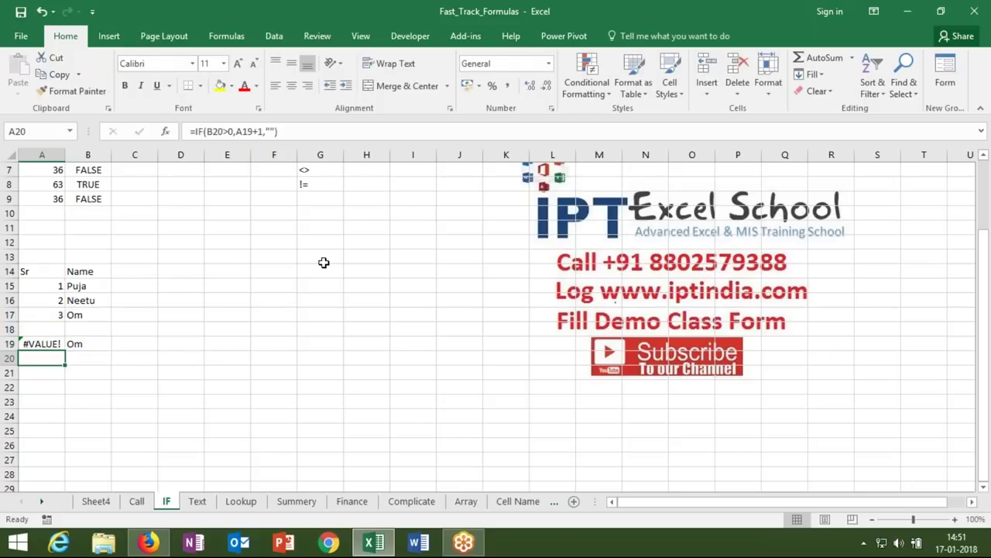
- Enter =IF(B15>0,MAX(C14:C14)+1,"") in C15
left_click(140, 281)
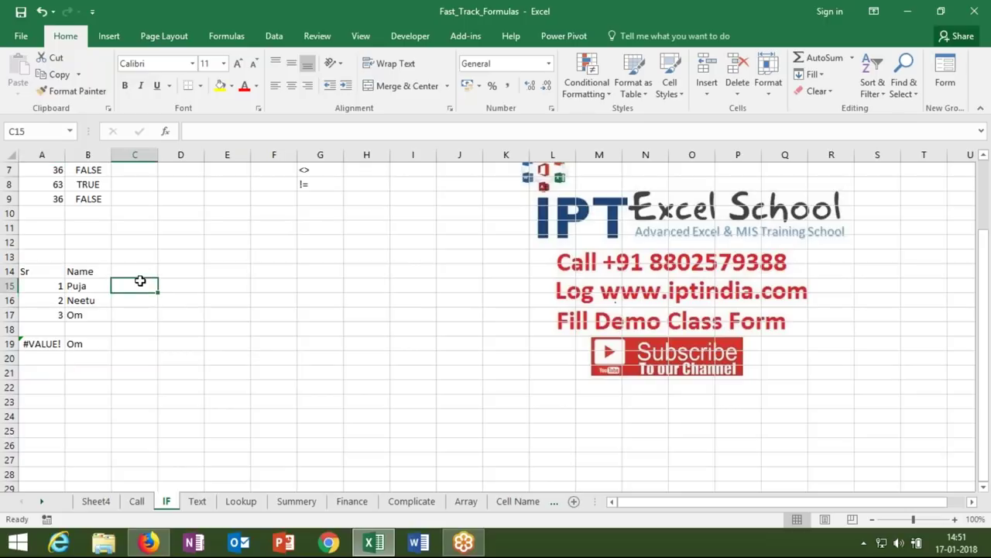
type("=if")
key("Tab")
left_click(89, 286)
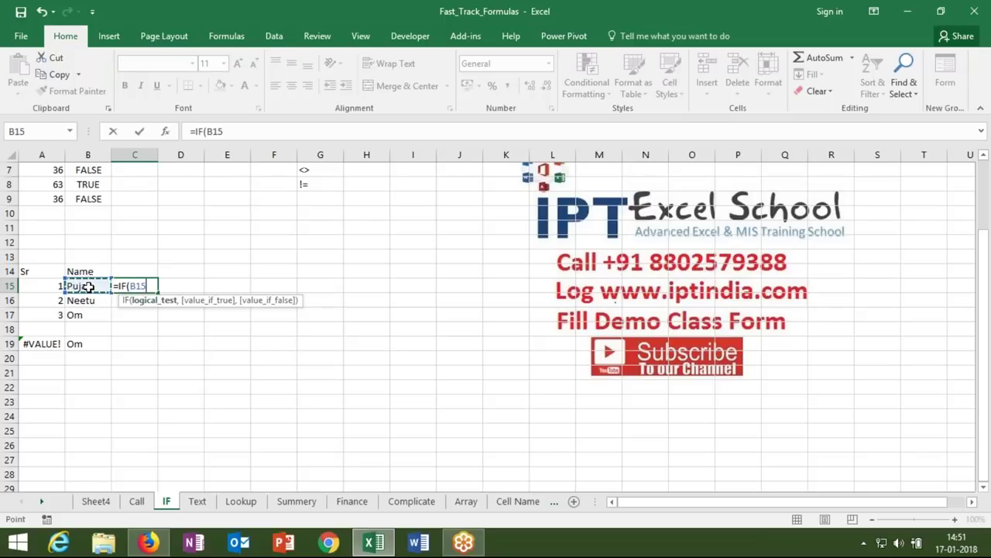
type(">0,")
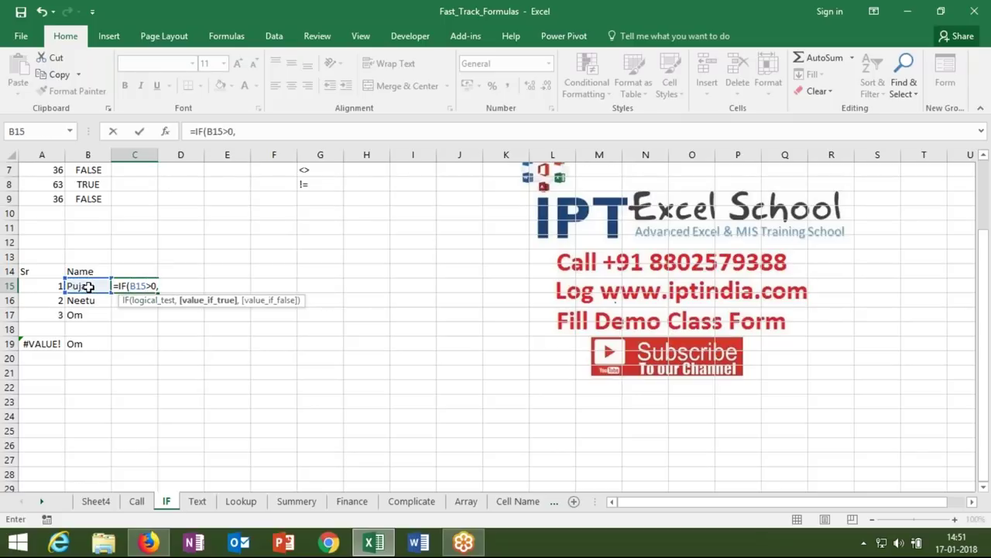
type("max")
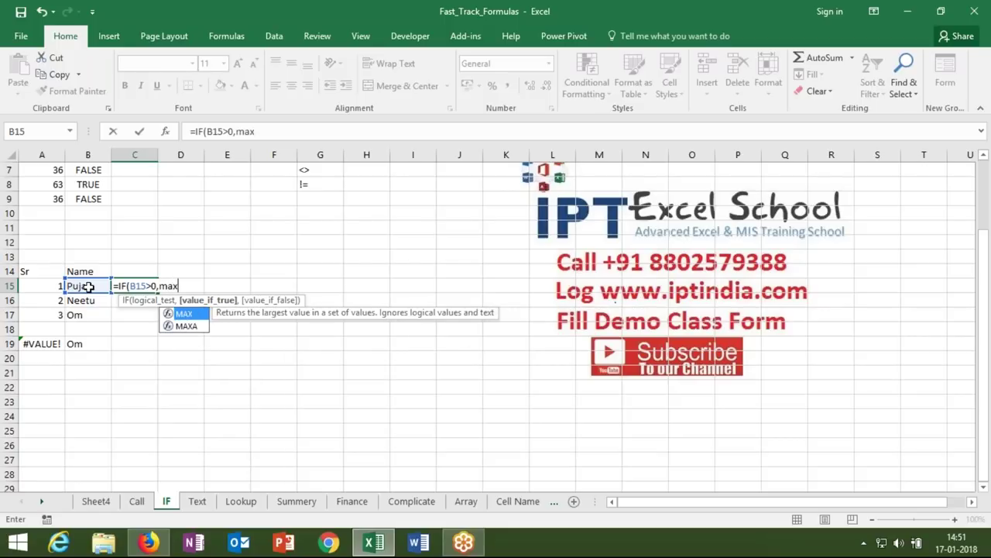
key("Tab")
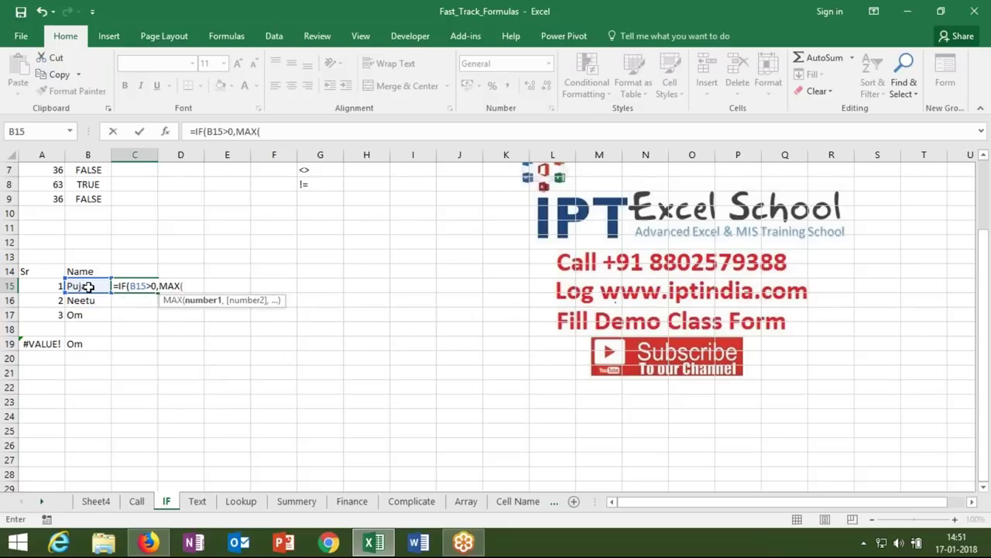
left_click(50, 201)
left_click_drag(50, 200, 38, 183)
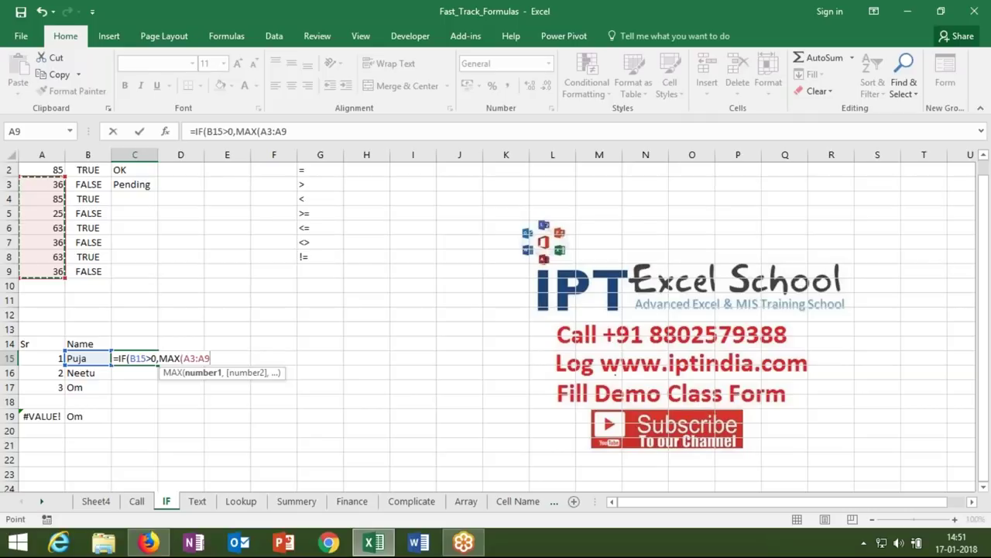
key("BackSpace")
key("BackSpace")
key("BackSpace")
key("BackSpace")
key("BackSpace")
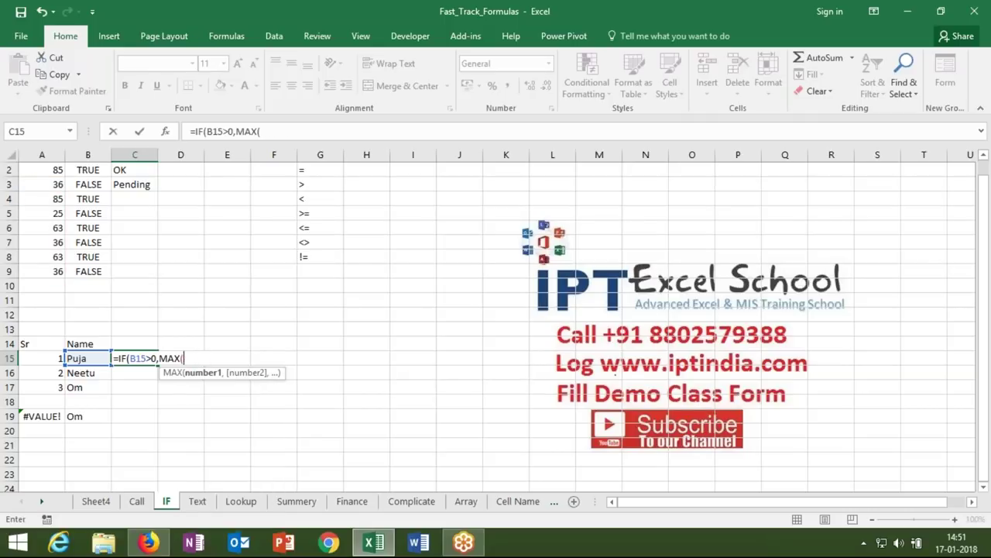
left_click(139, 344)
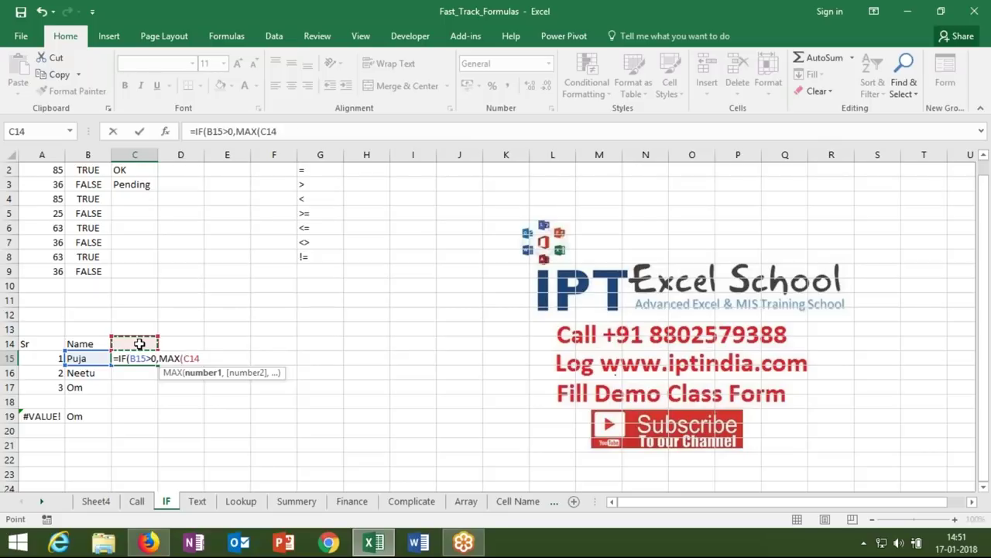
key("F8")
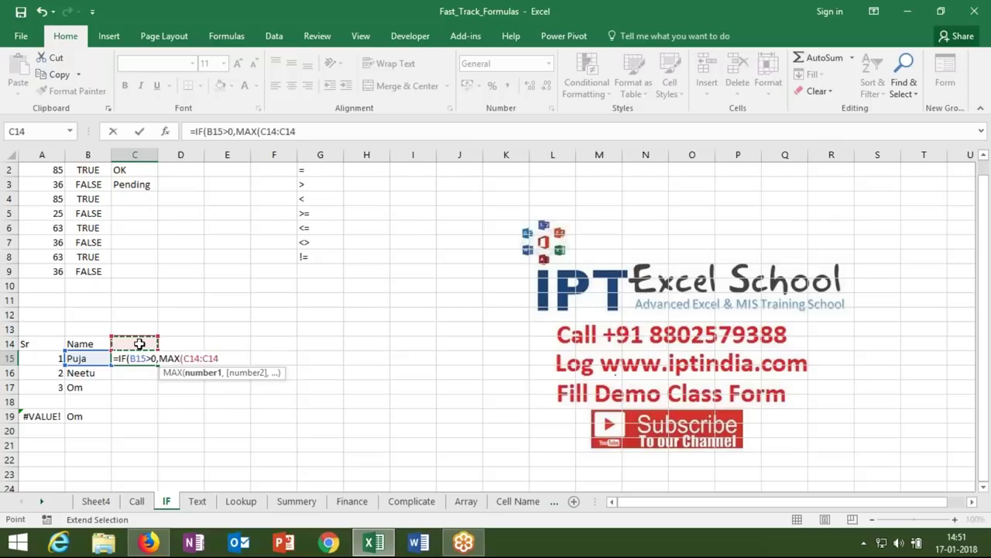
type(")+1,\"\"")
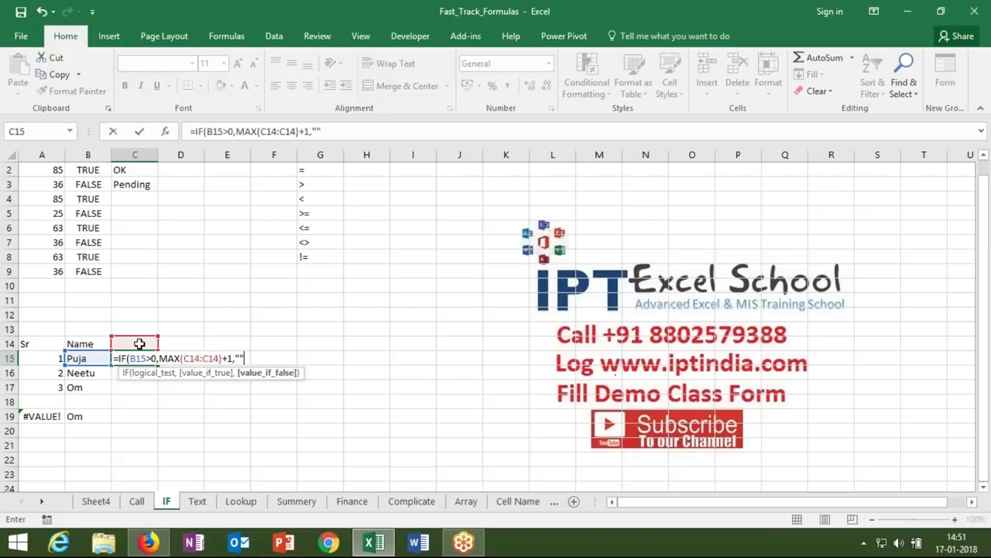
key("Return")
key("Return")
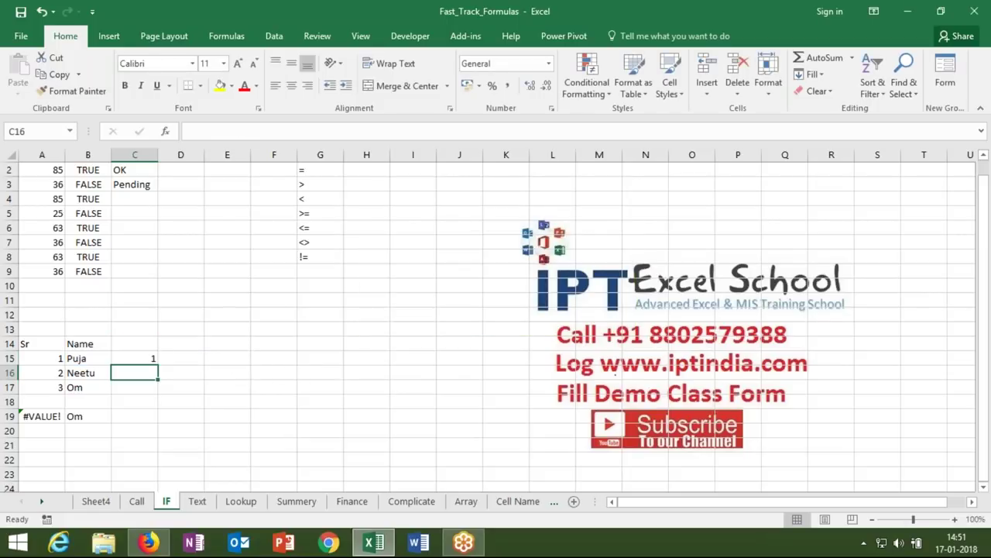
- Check the C15 formula and copy it down to C16
key("Up")
double_click(141, 359)
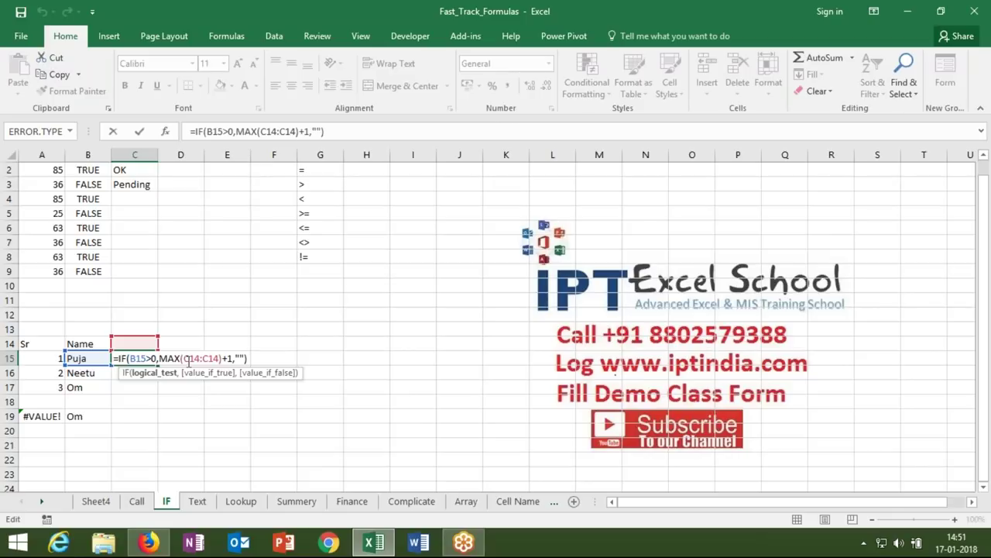
key("Return")
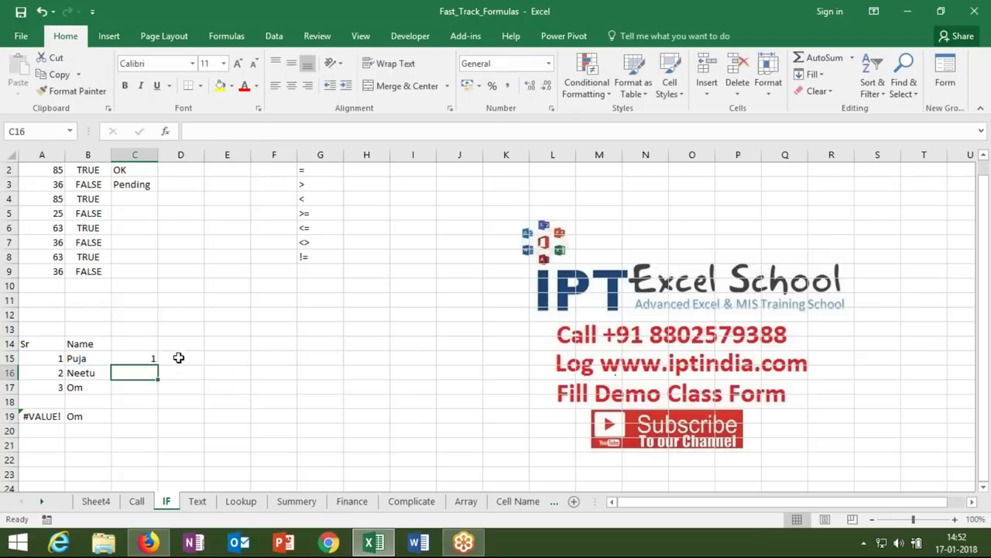
left_click(148, 360)
left_click_drag(158, 363, 157, 376)
double_click(149, 375)
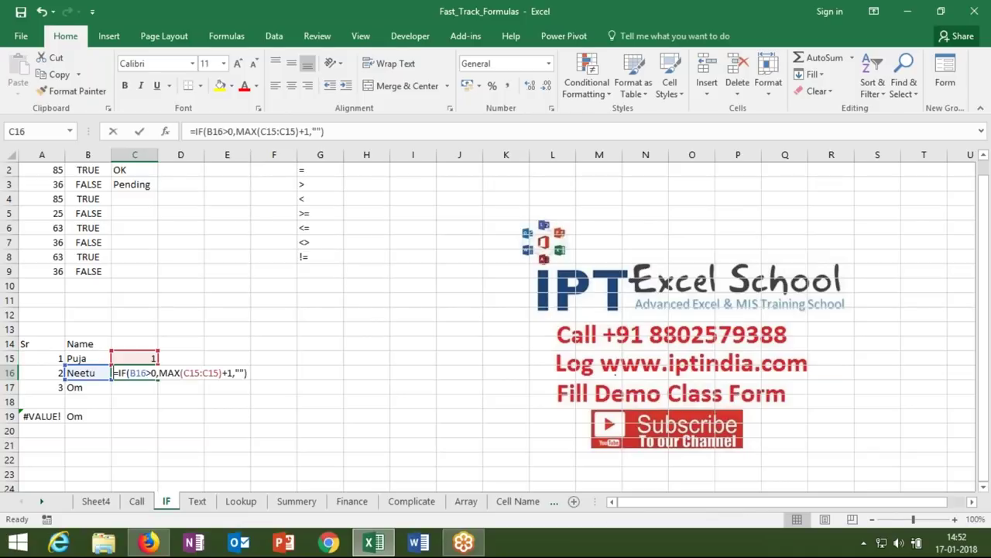
key("Return")
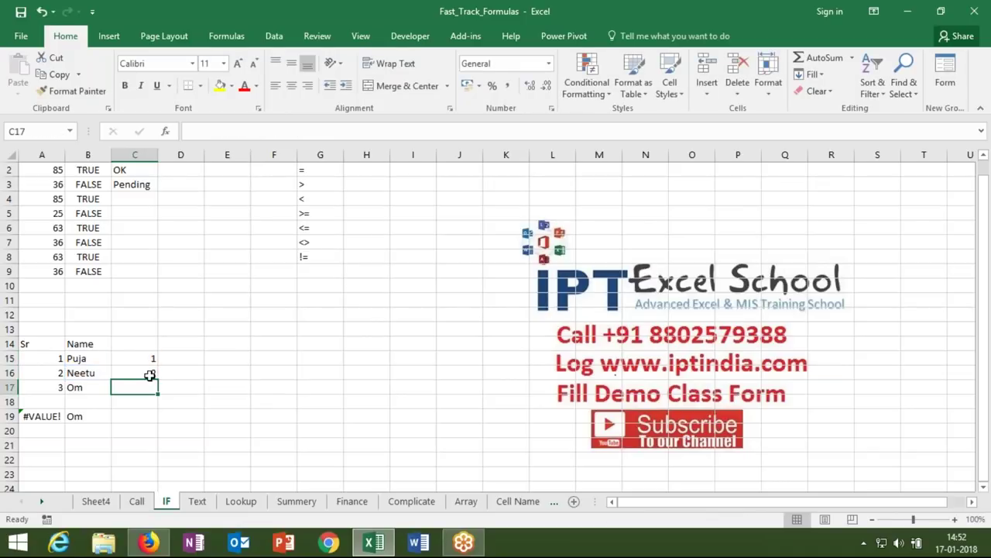
- Fill the MAX-based serial formula down through C19 and check the copied references
left_click(147, 376)
left_click_drag(157, 379, 152, 425)
left_click(138, 419)
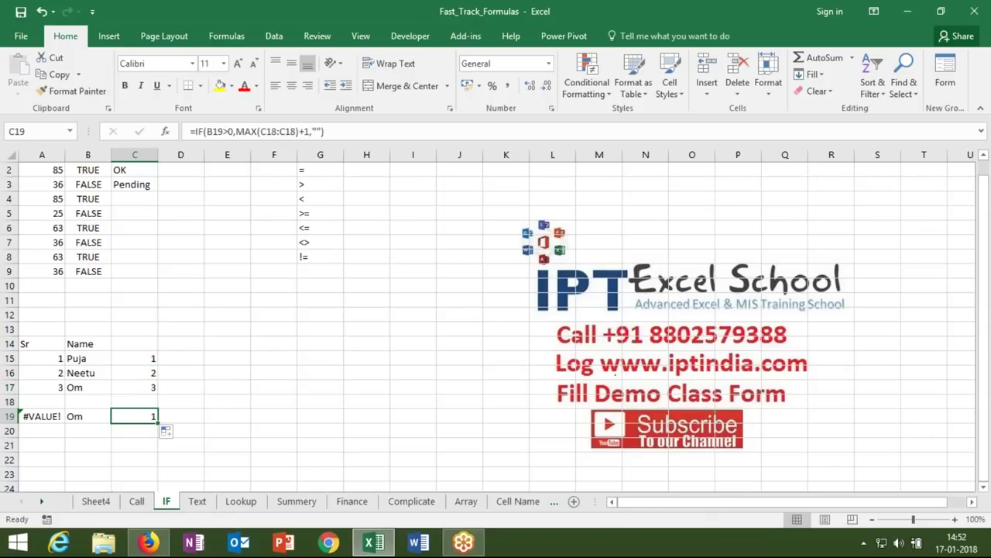
double_click(149, 370)
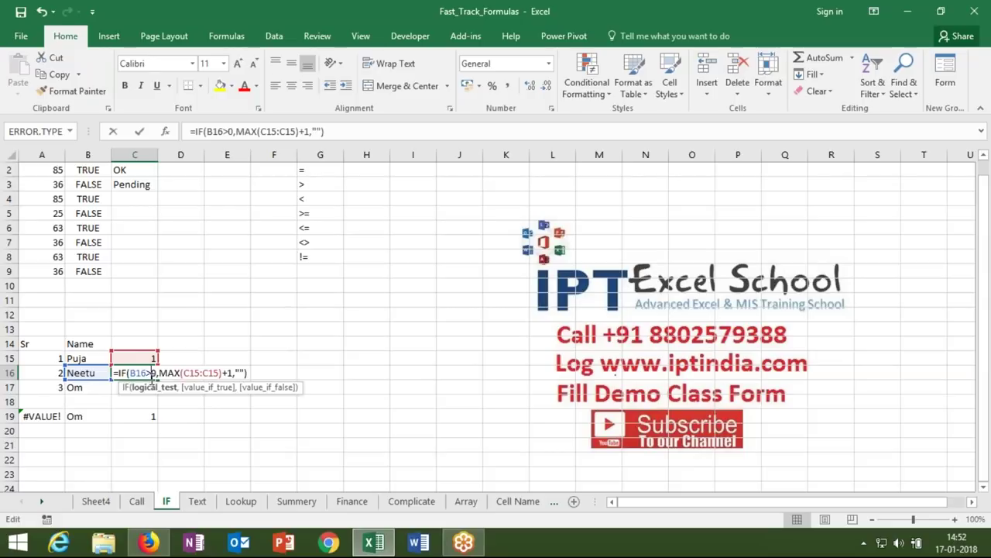
key("Left")
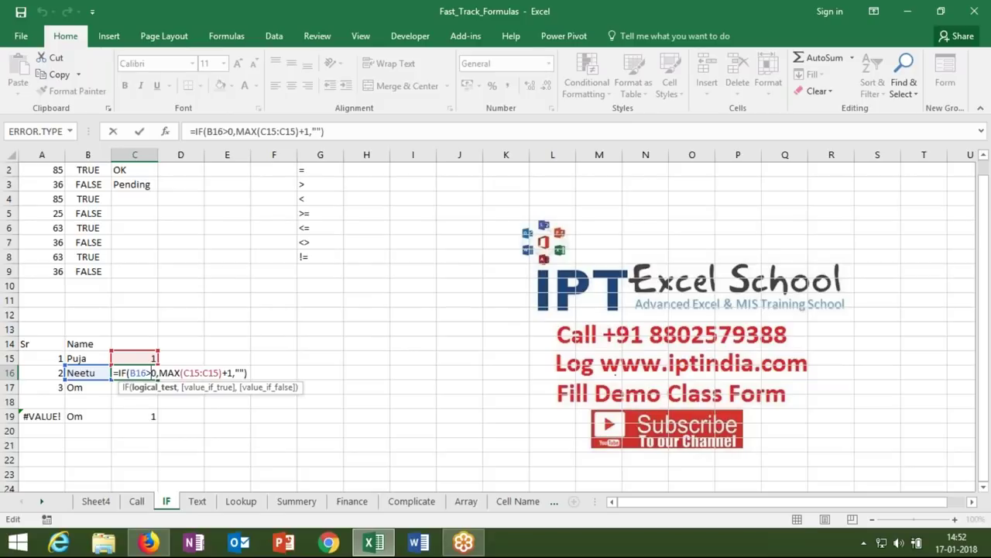
key("Return")
key("ctrl+d")
key("Up")
key("Up")
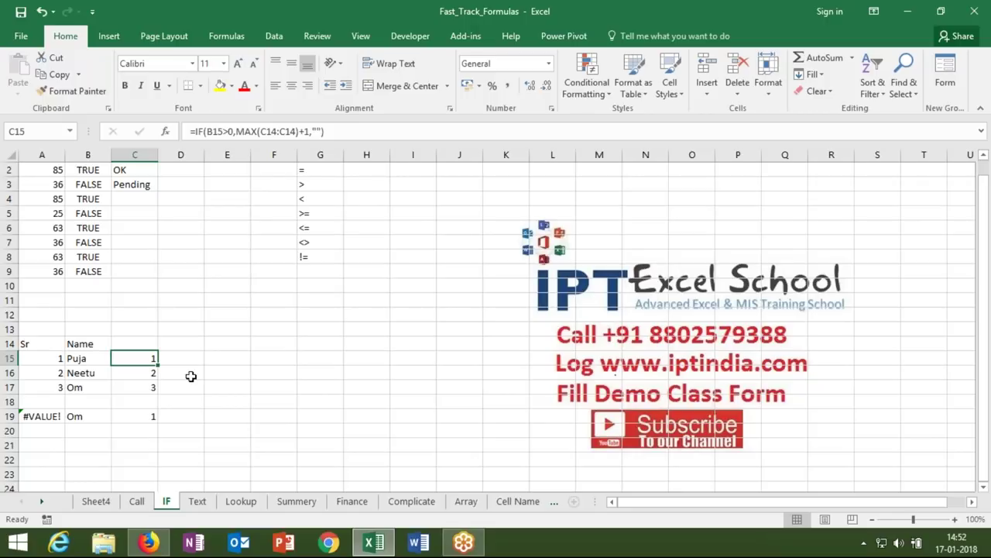
double_click(152, 358)
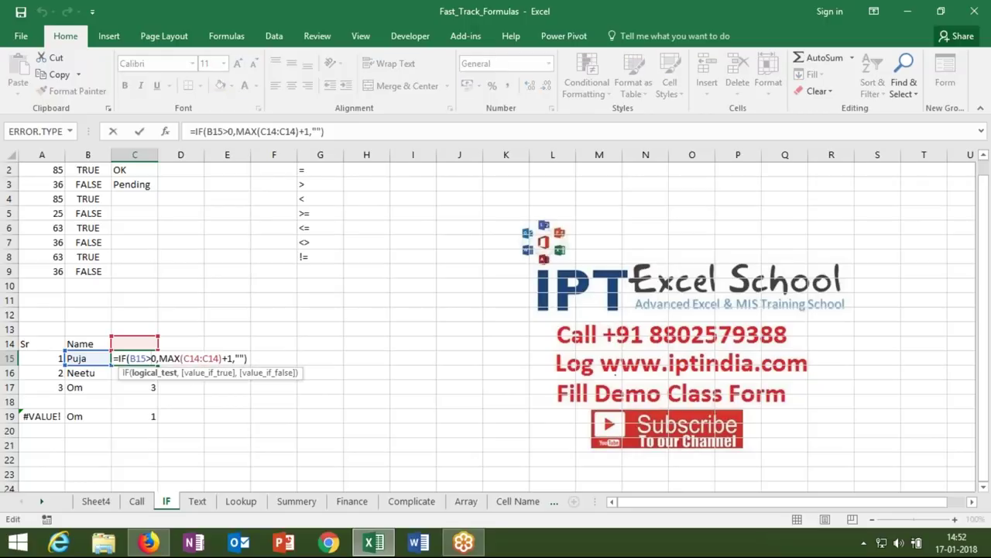
left_click(195, 358)
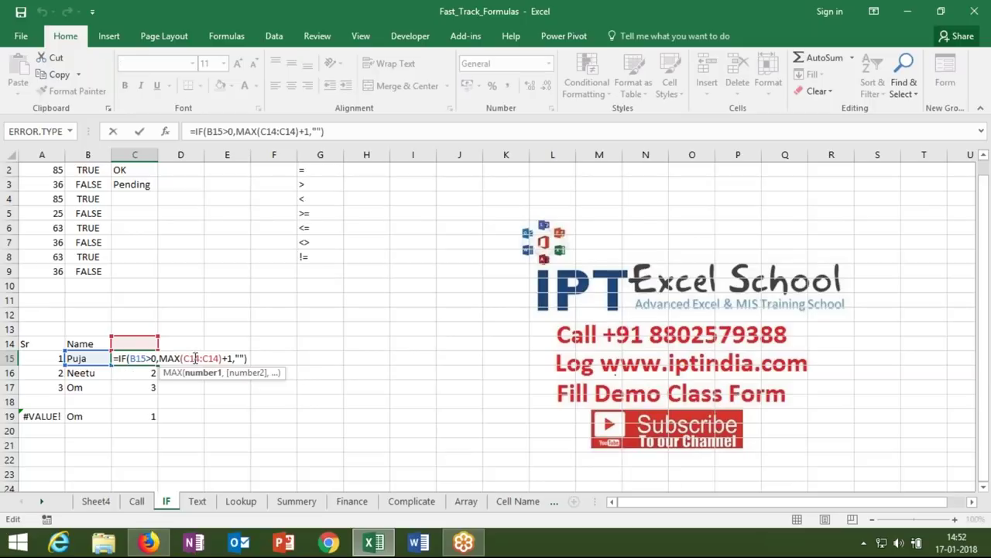
type("4")
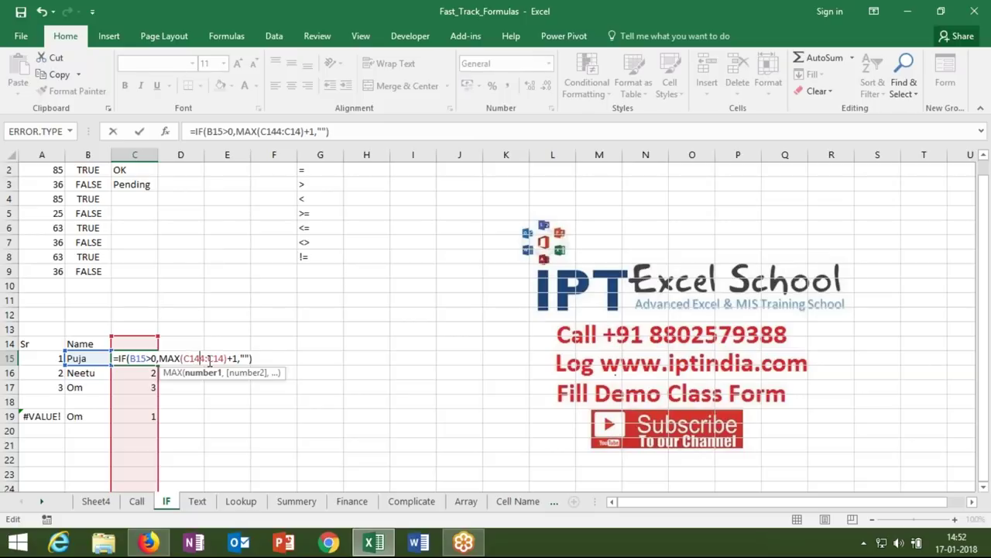
key("BackSpace")
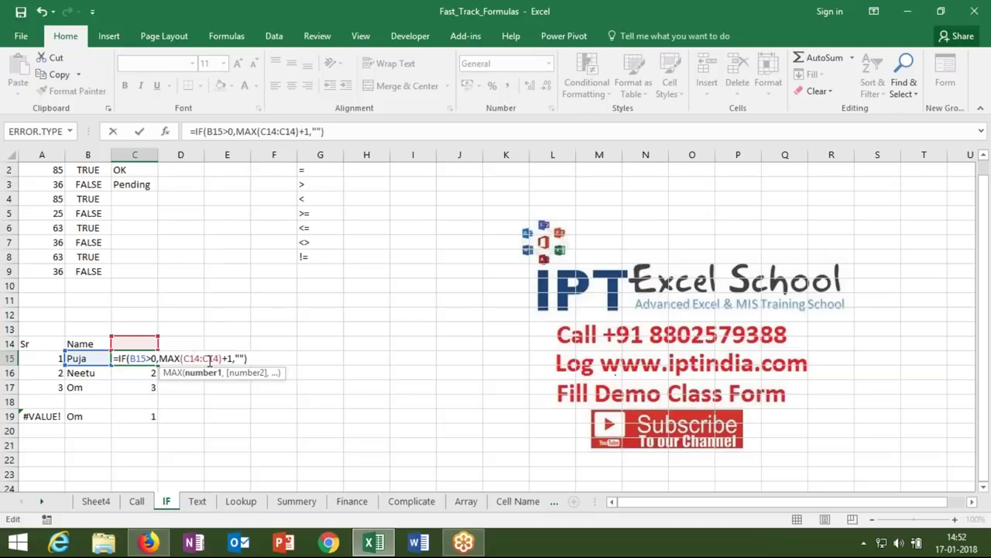
key("F4")
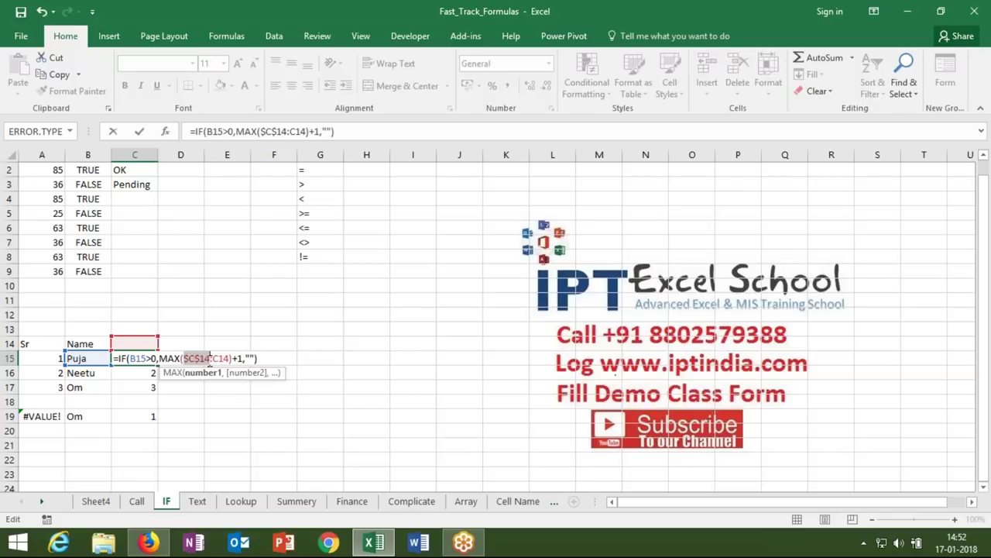
key("Return")
key("Up")
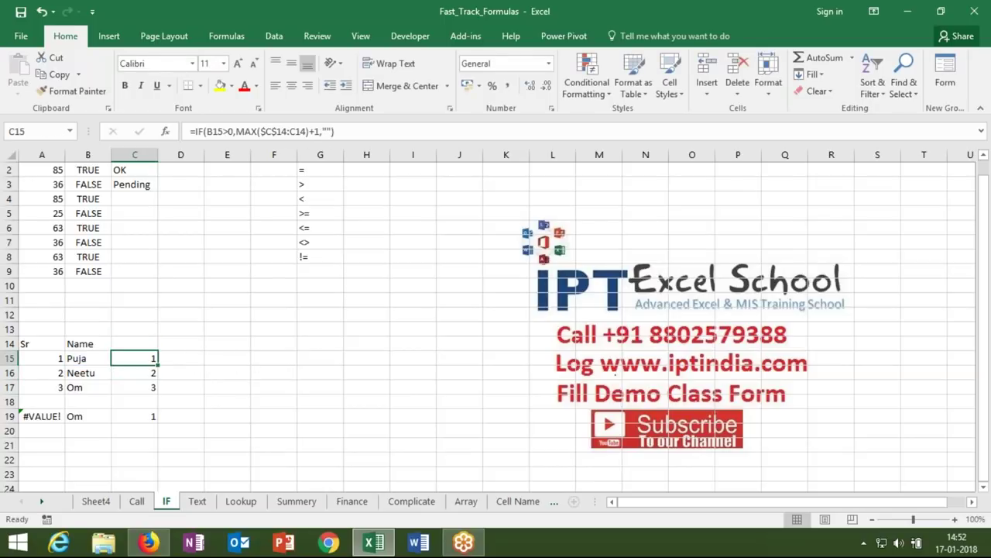
left_click_drag(158, 362, 159, 417)
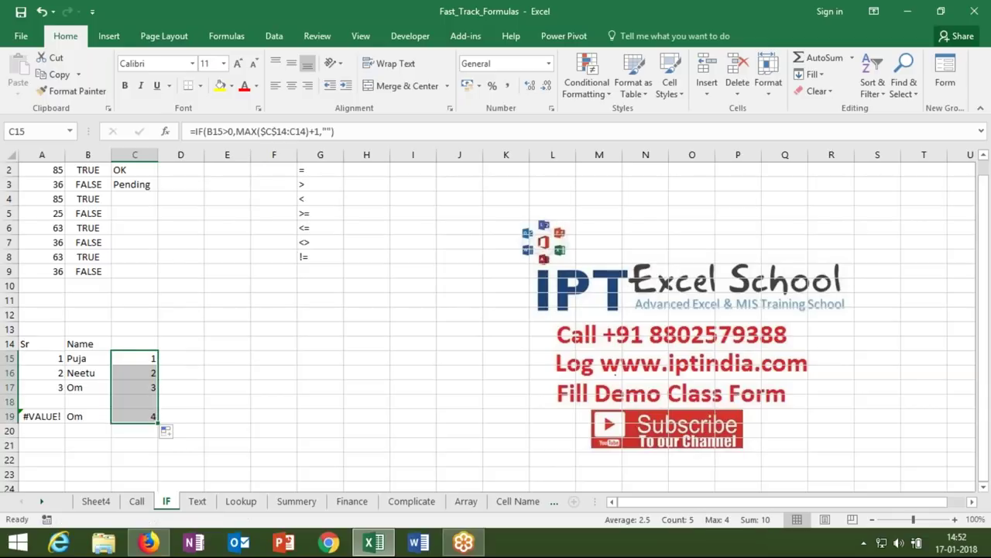
left_click(141, 368)
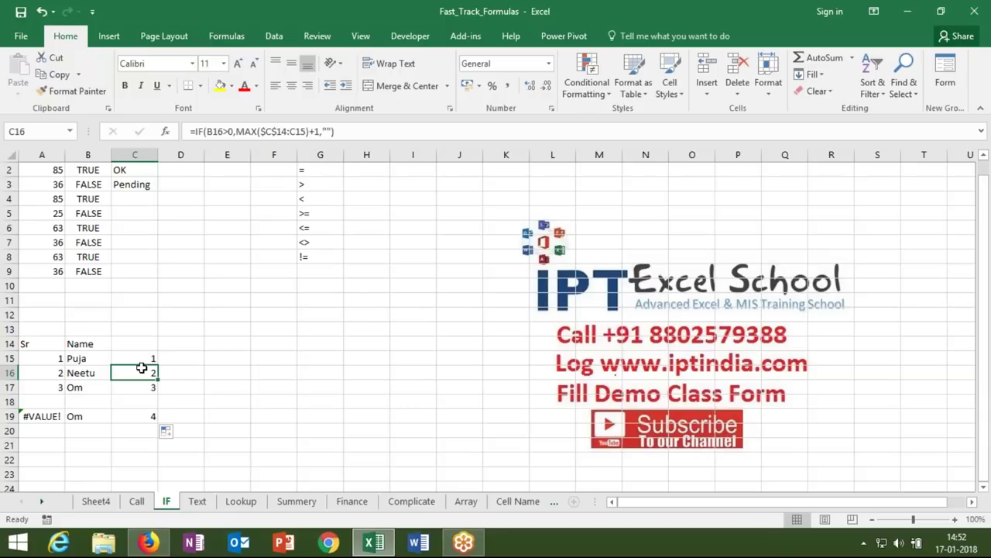
double_click(141, 368)
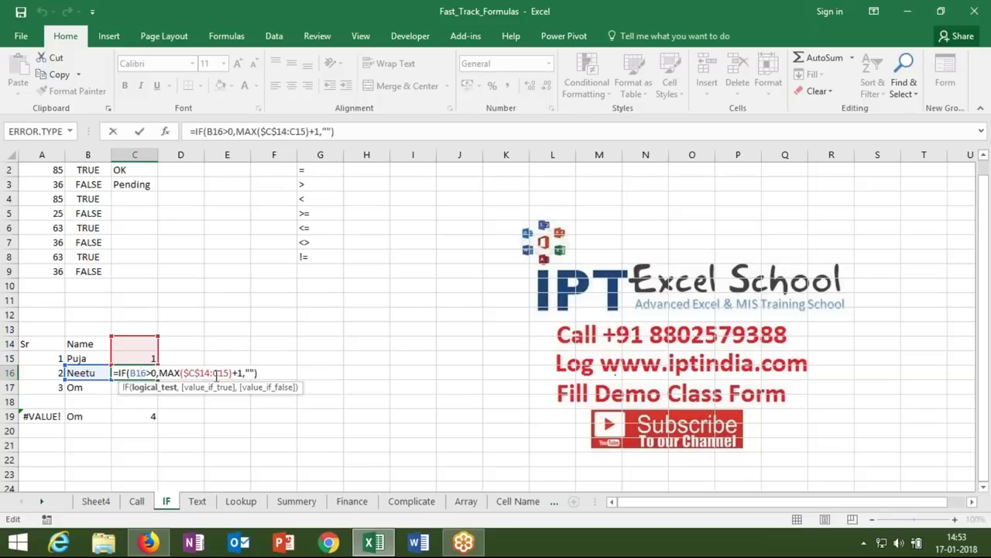
key("Return")
left_click(146, 415)
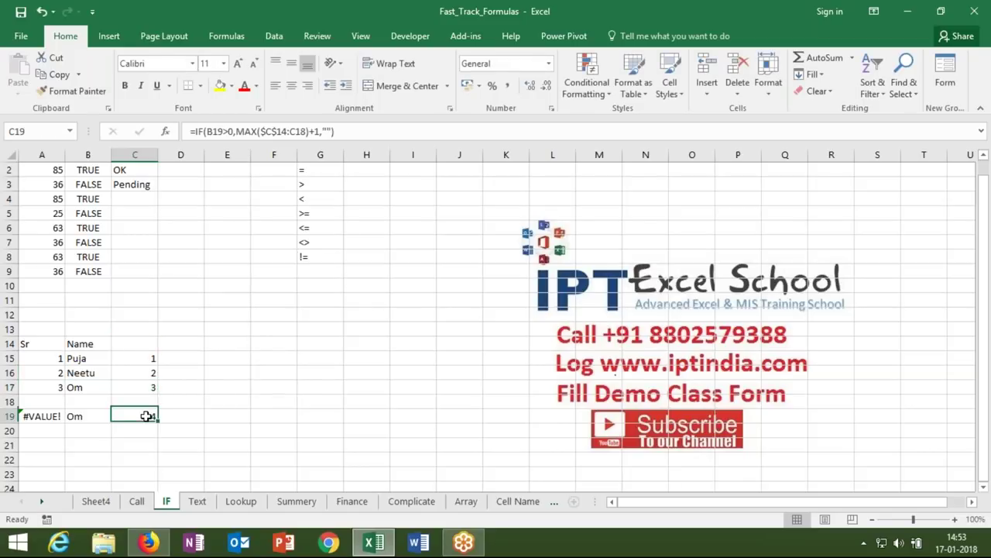
key("F2")
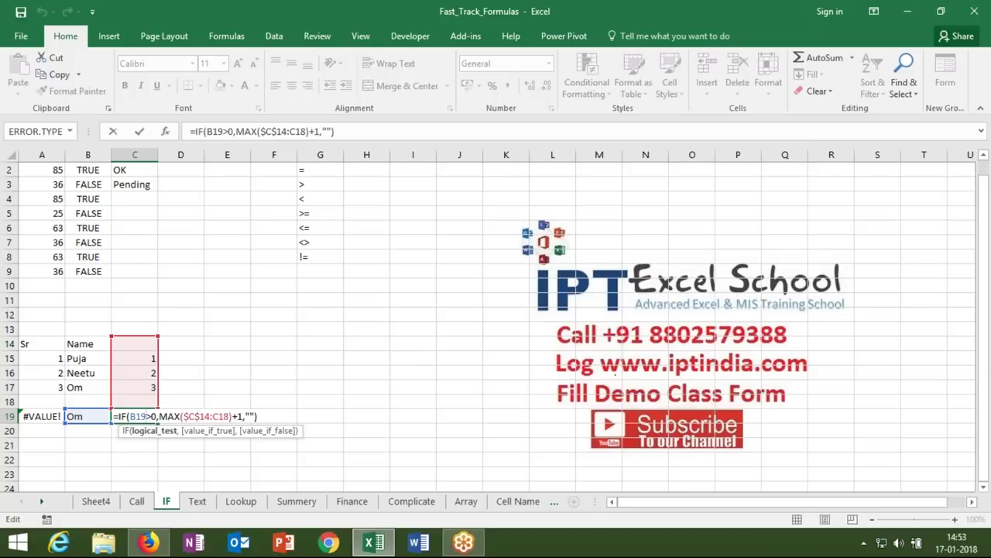
key("Return")
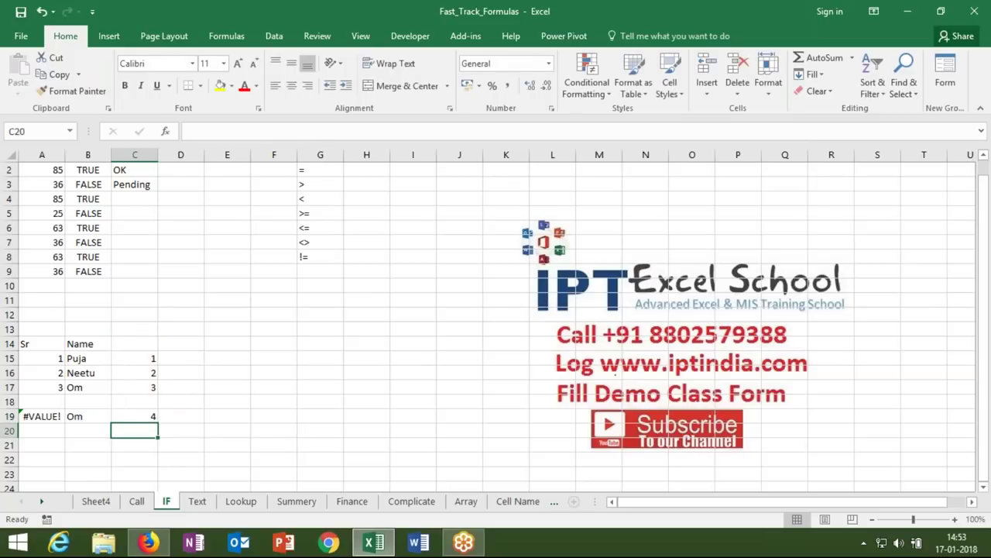
left_click(346, 201)
- Create headers Name in I1 and S-1 through S-3 in J1:L1
key("Up")
key("Up")
key("Up")
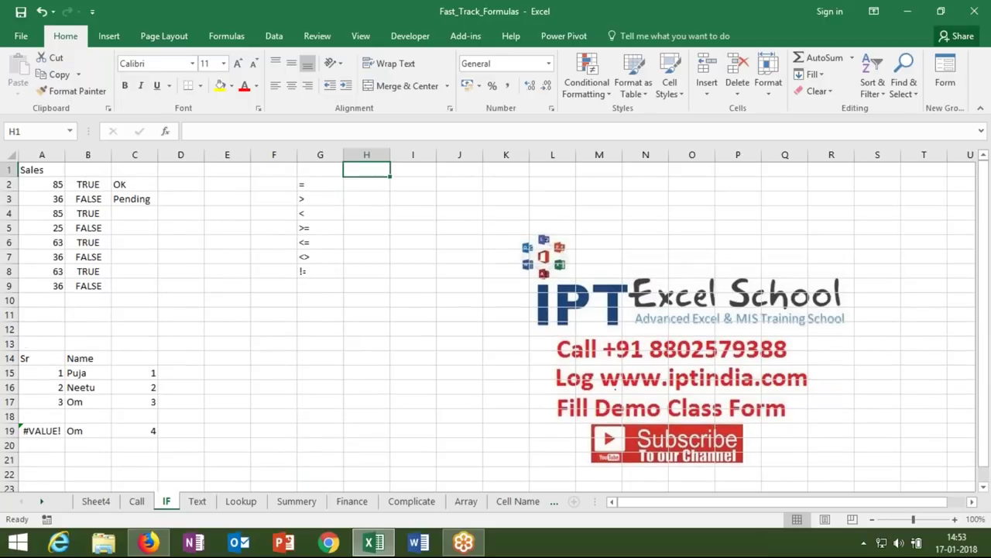
left_click(413, 170)
type("Name")
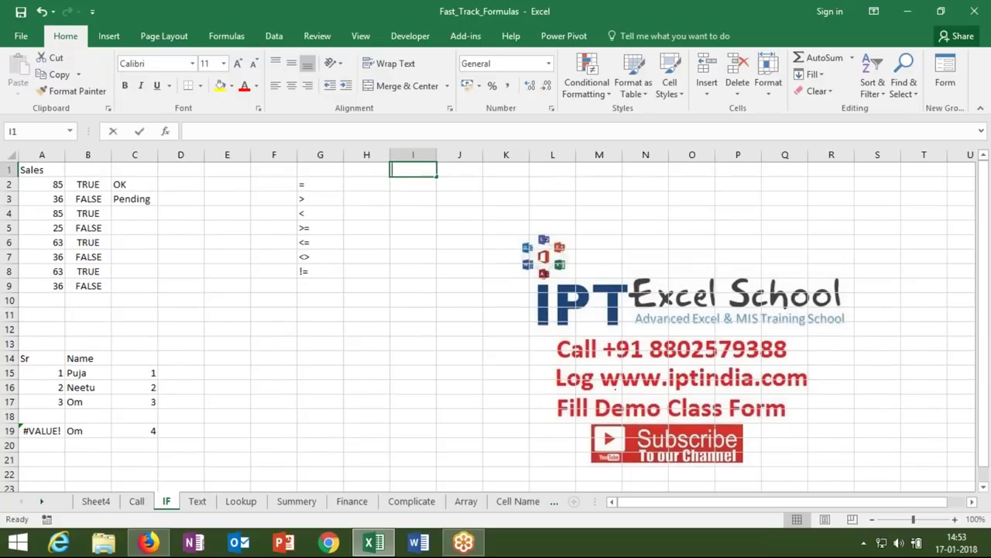
key("Tab")
type("S")
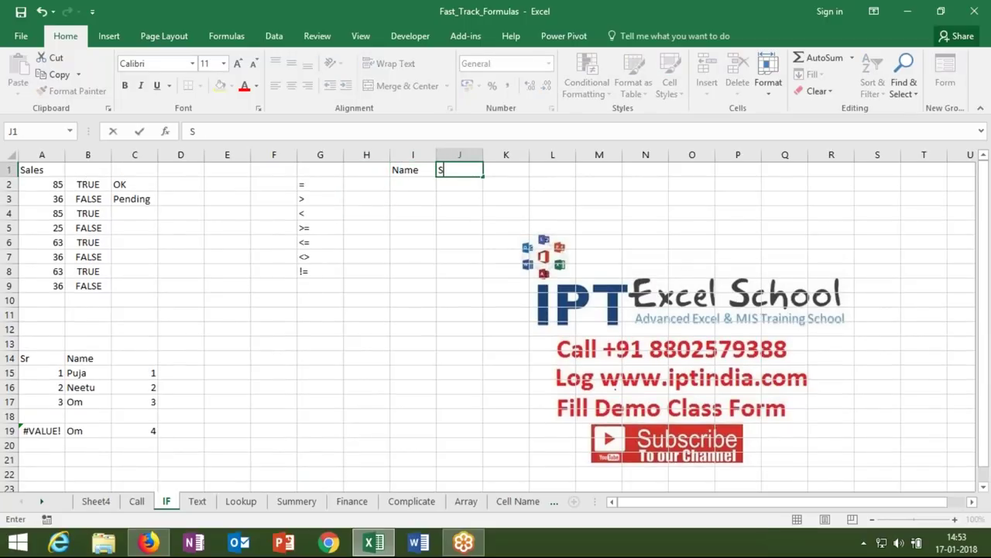
type("-1")
key("Return")
key("Up")
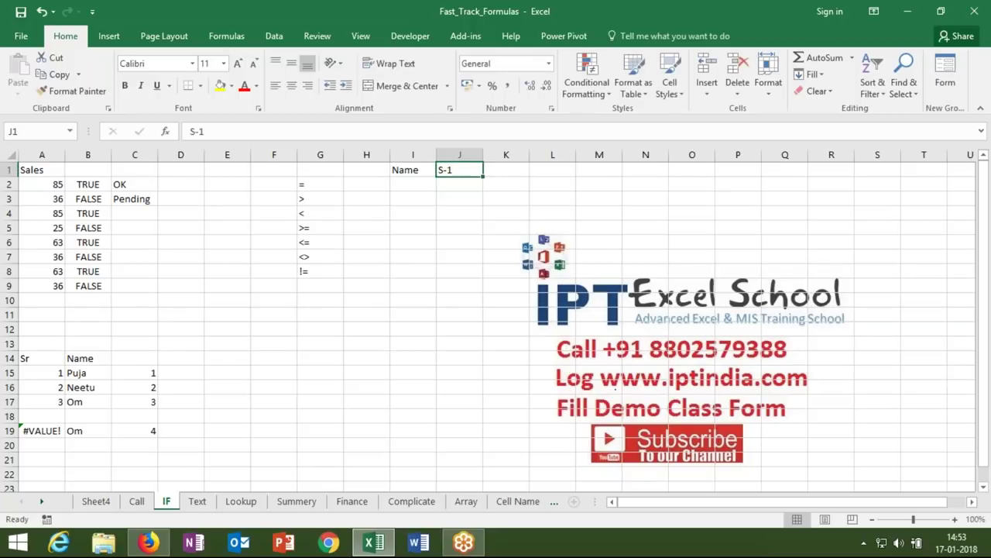
left_click_drag(486, 175, 559, 174)
- Enter Puja in I2 and fill the name list down to I7
left_click(415, 187)
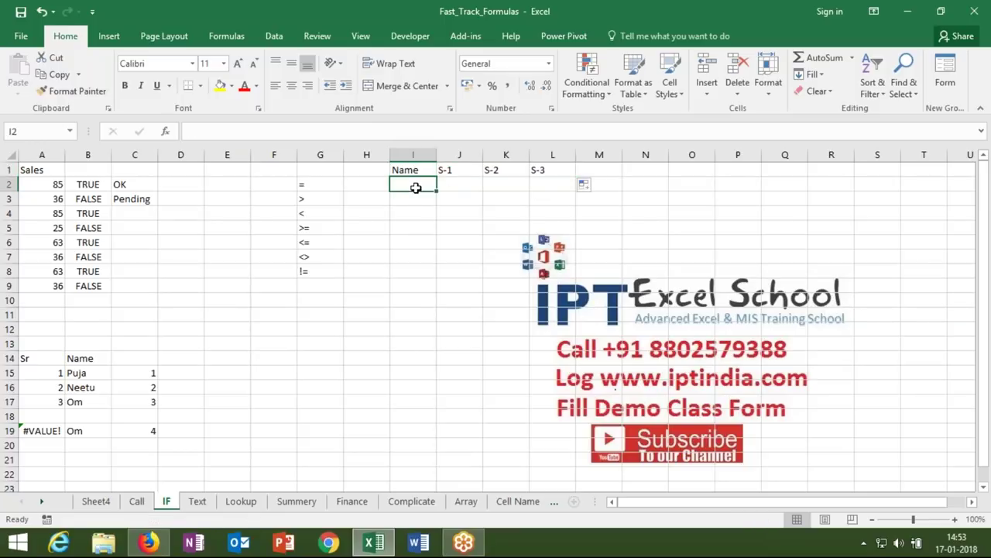
type("Puja")
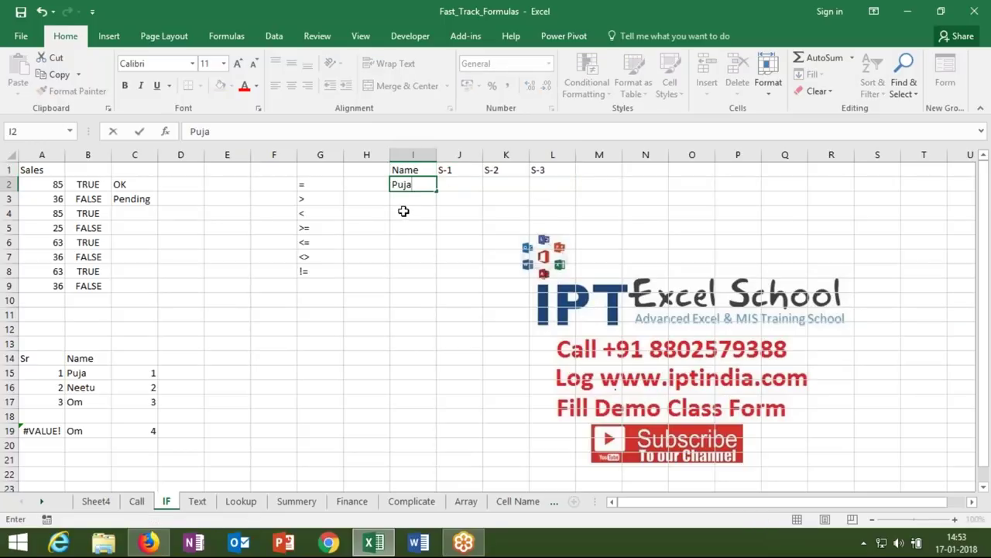
left_click(404, 212)
left_click(409, 187)
left_click_drag(437, 191, 438, 263)
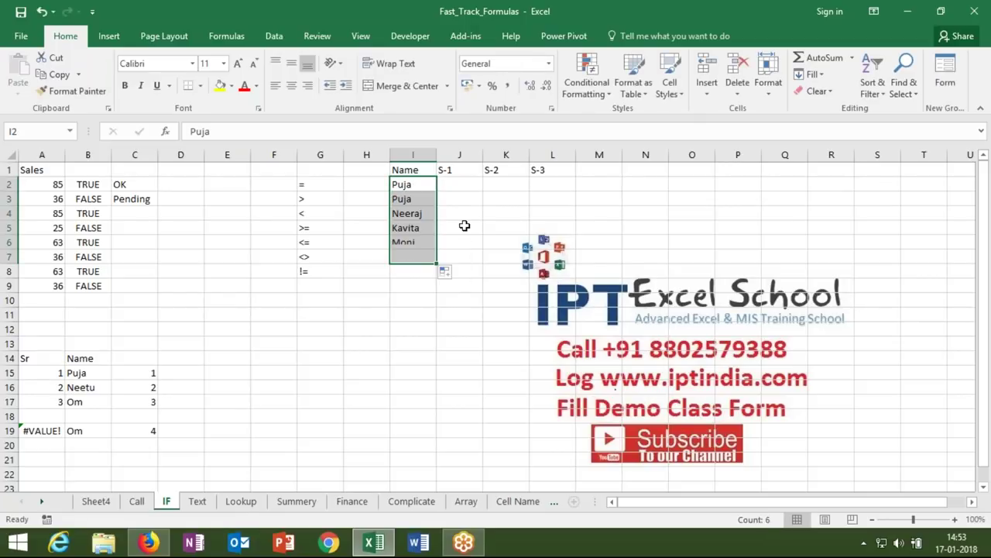
left_click(464, 226)
key("Up")
key("Right")
key("Right")
key("Right")
key("Right")
key("Right")
key("Right")
key("Right")
key("Right")
key("Right")
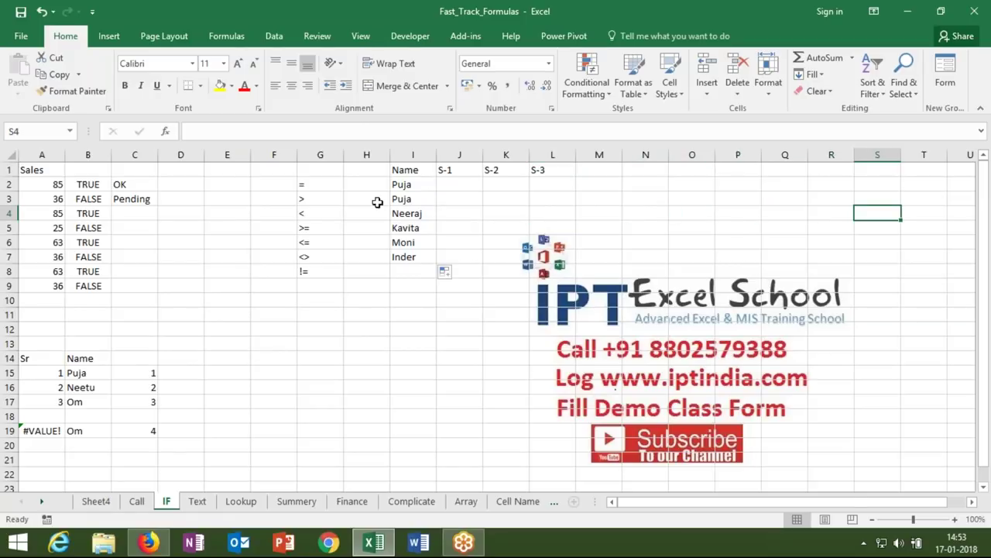
left_click(457, 185)
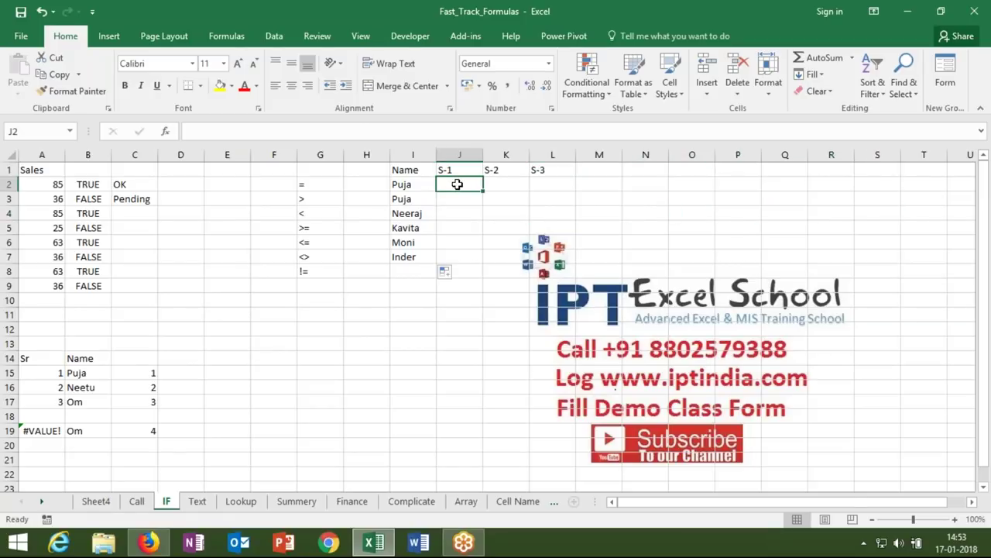
- Enter =RANDBETWEEN(10,90) in J2
type("=ra")
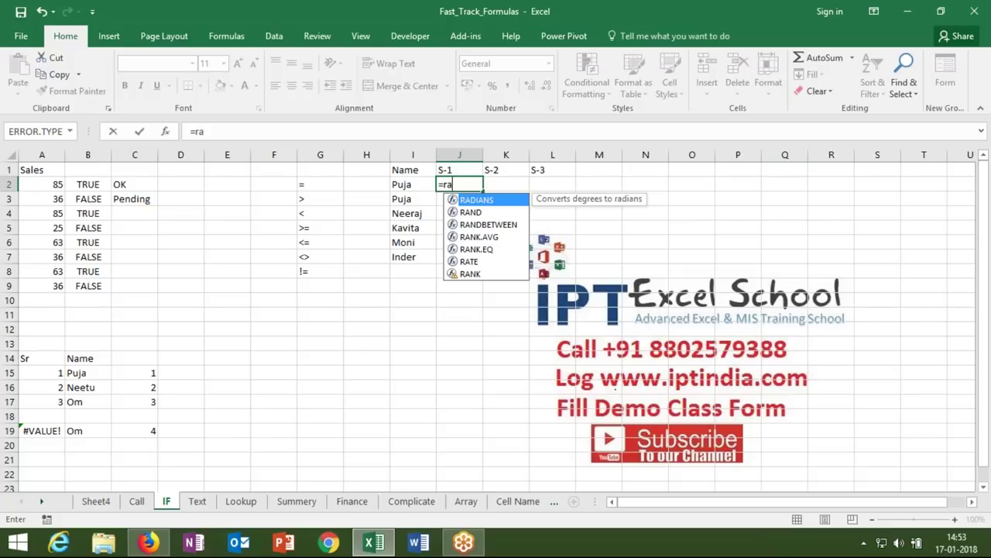
key("Down")
key("Down")
key("Down")
key("Up")
key("Up")
key("Tab")
type(")")
key("BackSpace")
key("BackSpace")
key("BackSpace")
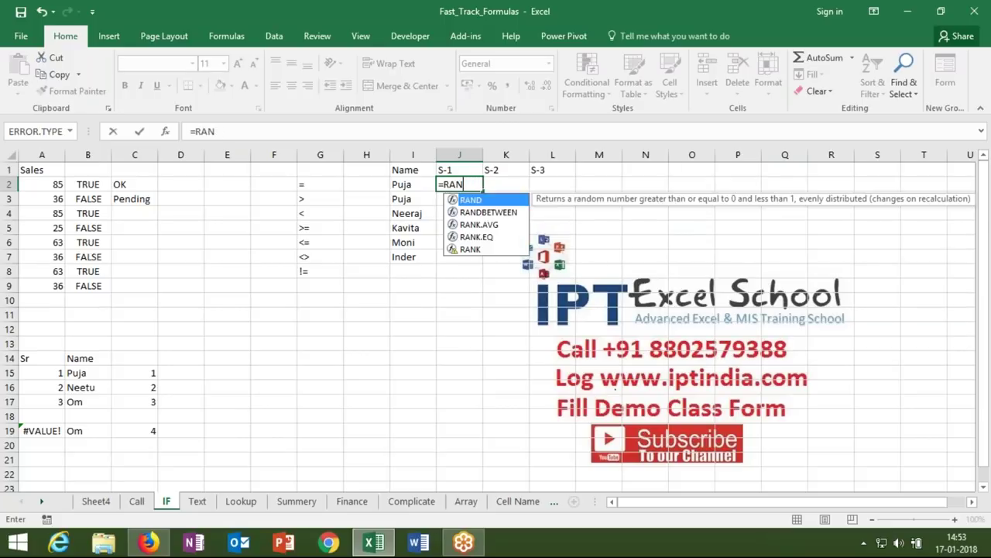
key("Down")
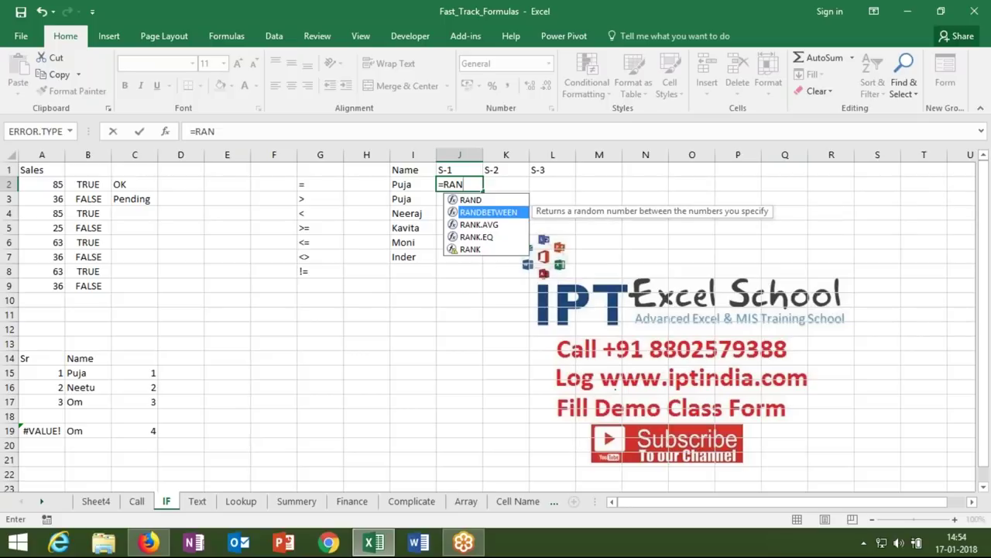
key("Tab")
type("10")
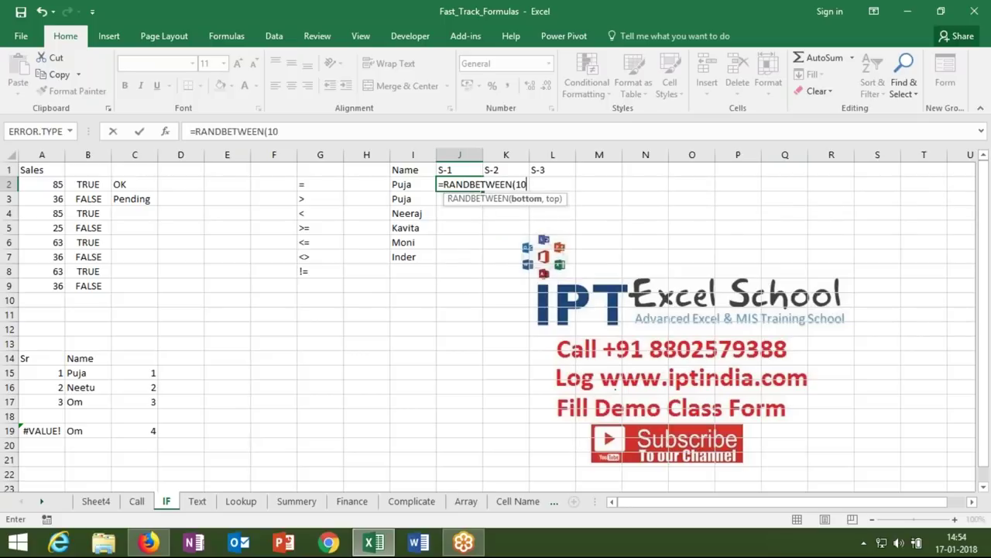
type(",90")
key("Return")
- Fill the RANDBETWEEN formula across J2:L7
key("Up")
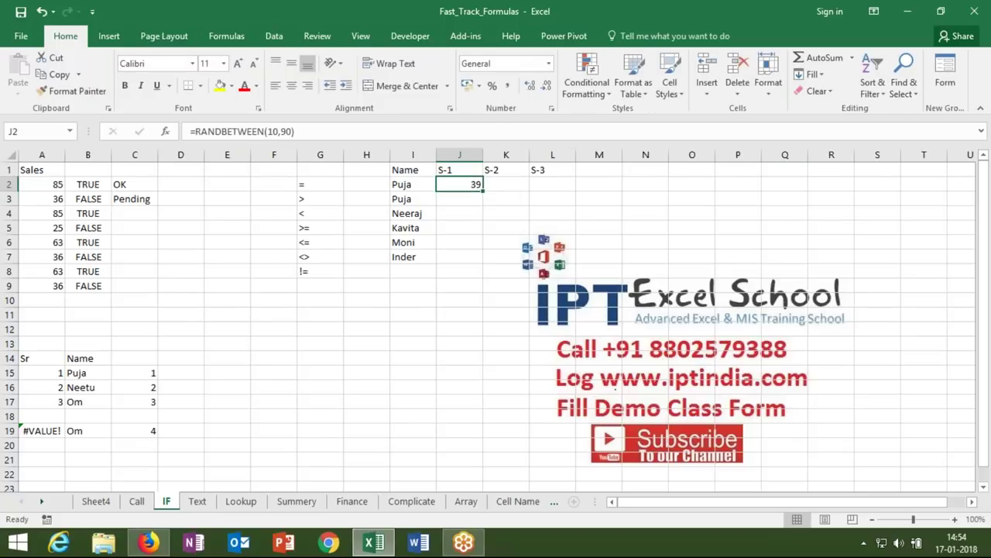
key("shift+Right")
key("shift+Right")
key("shift+Left")
key("shift+Right")
key("shift+Down")
key("shift+Down")
key("shift+Down")
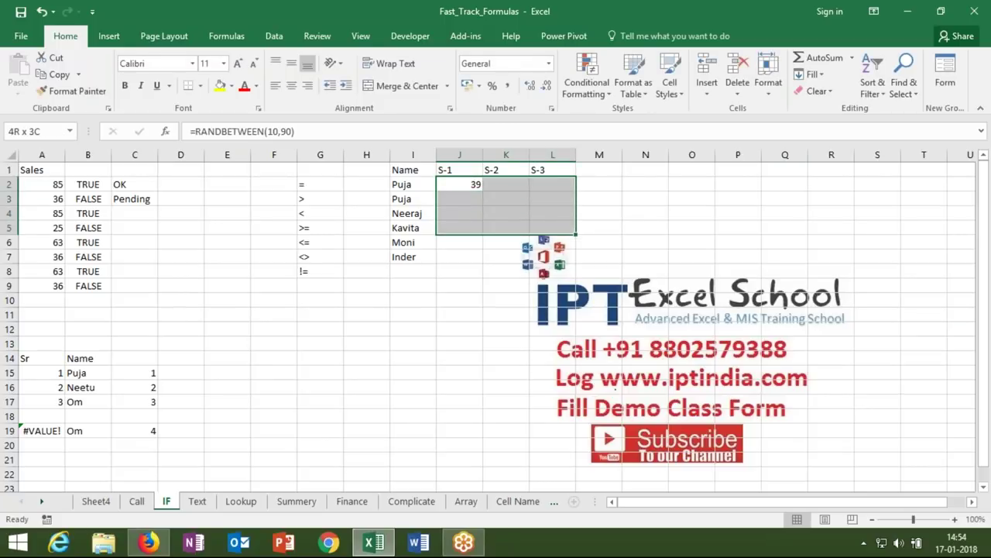
key("shift+Down")
key("shift+Down")
key("F2")
key("ctrl+Return")
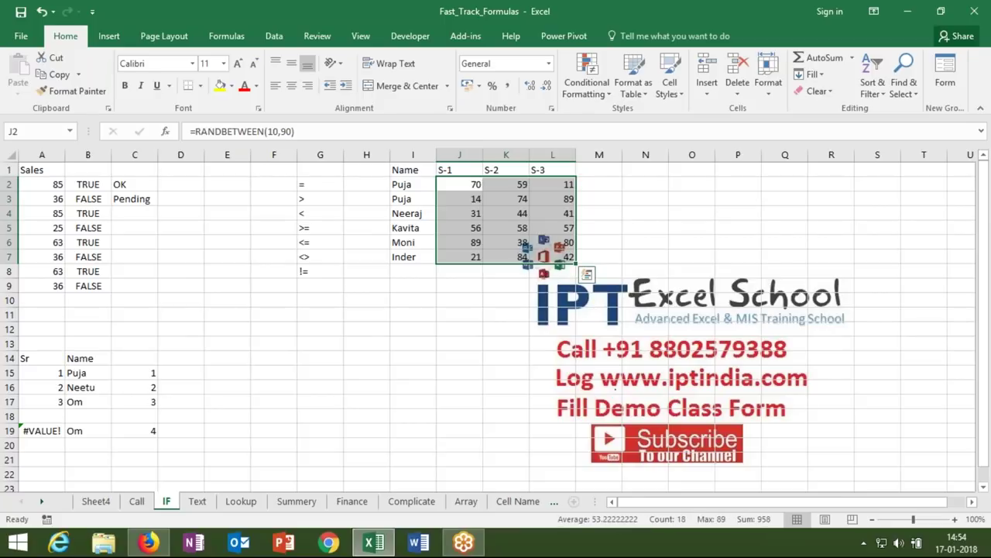
- Copy J2:L7 and paste it back as fixed values
key("ctrl+c")
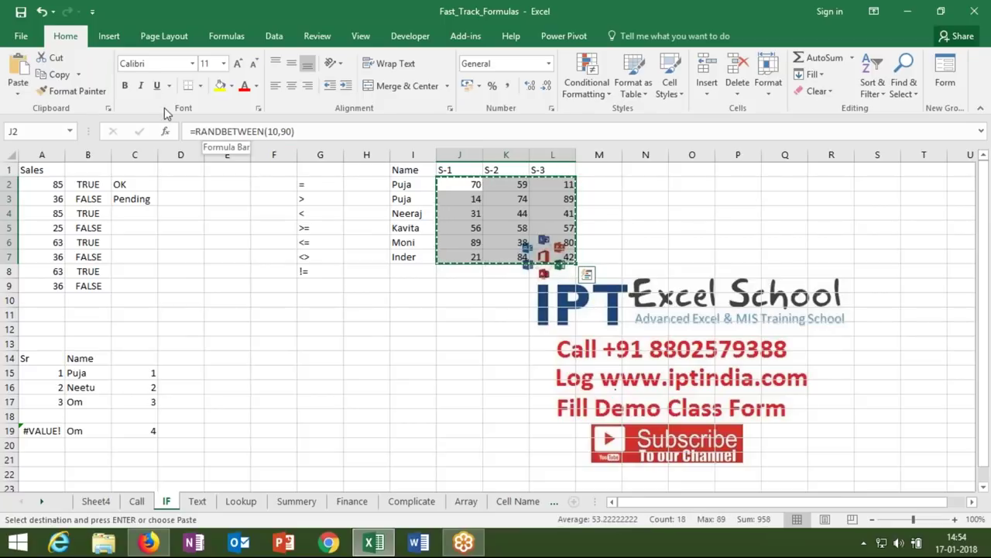
left_click(19, 94)
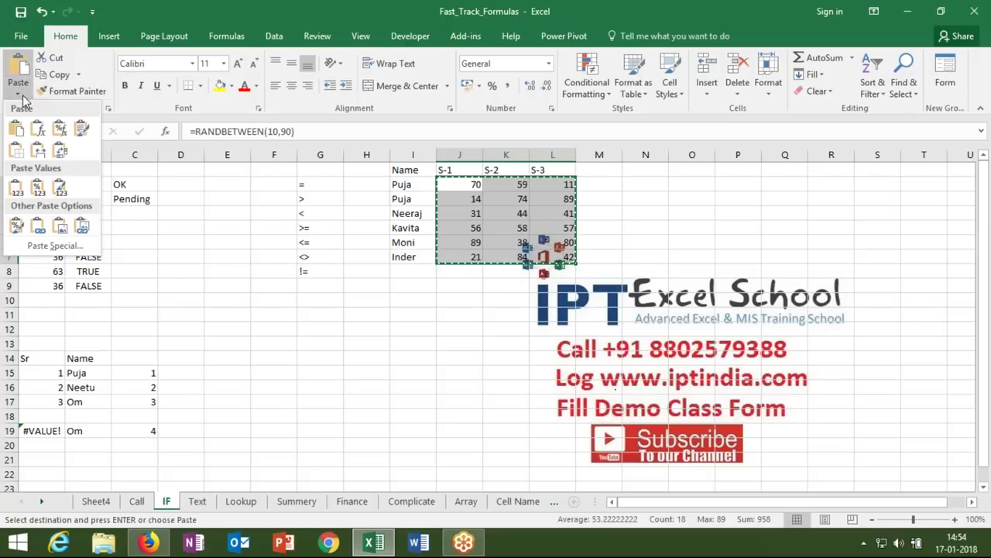
left_click(15, 189)
key("Escape")
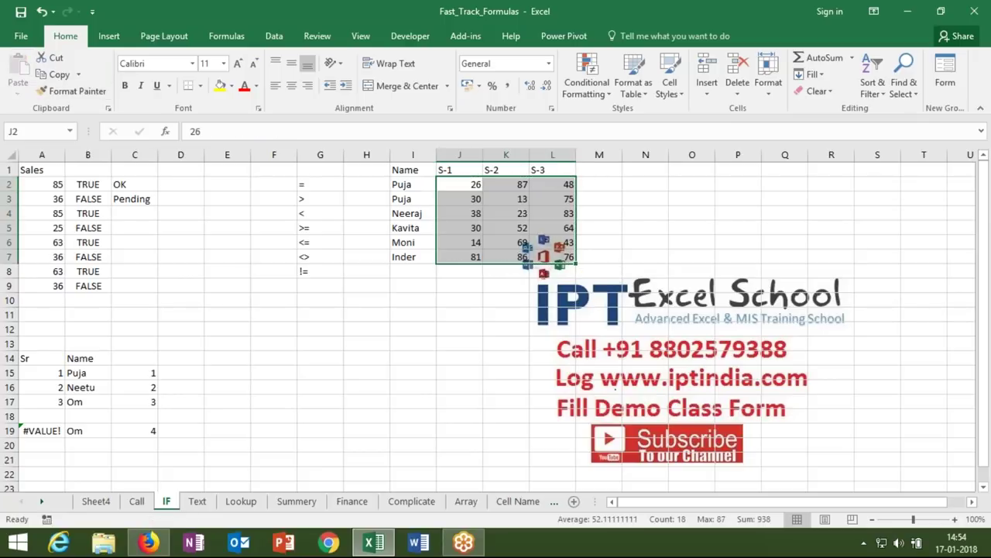
left_click(590, 172)
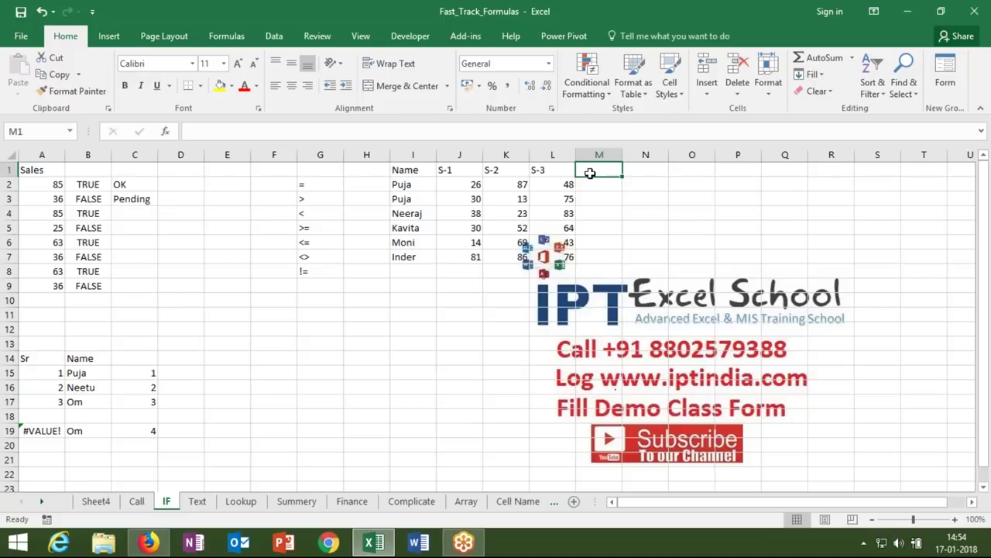
- Type the heading Result in M1
type("Result")
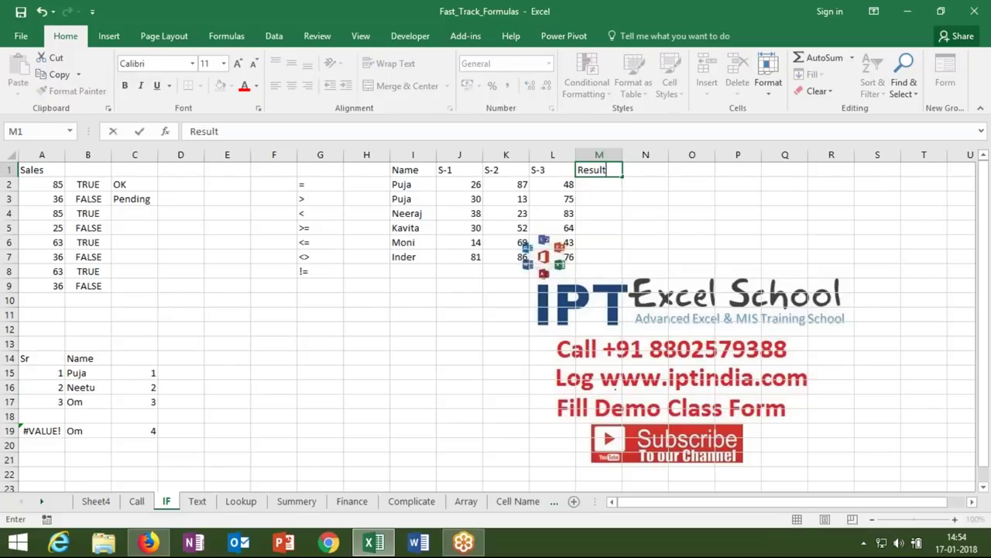
key("Return")
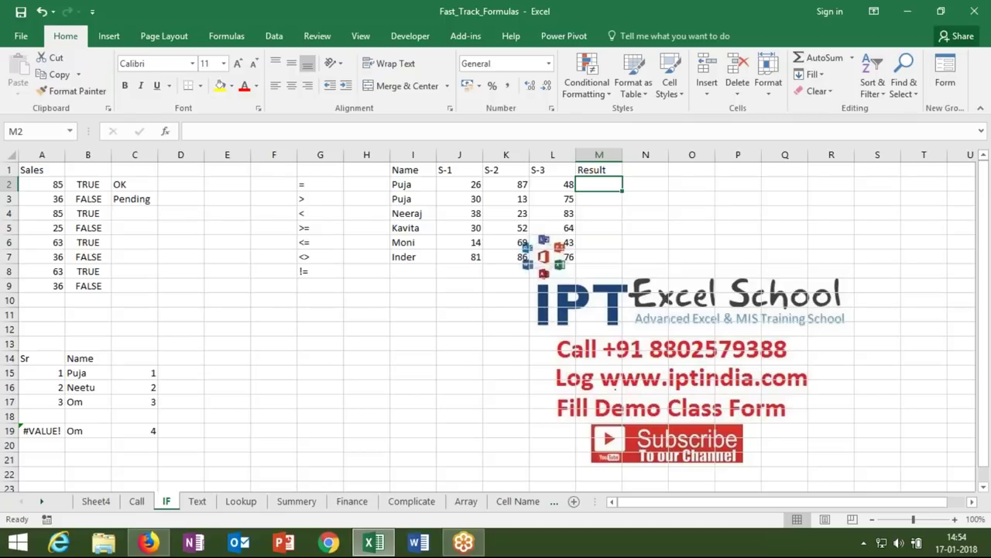
left_click(220, 184)
type("6")
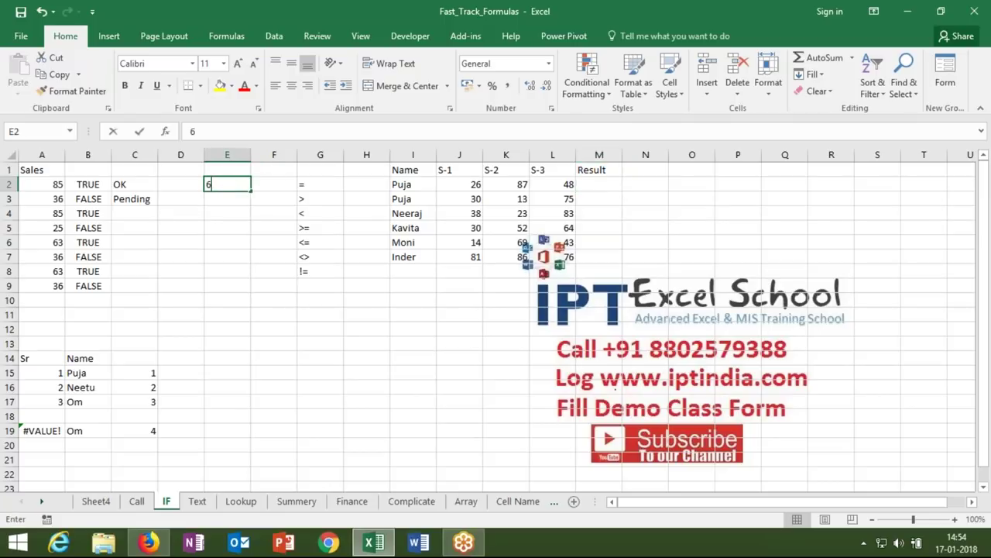
type("0-80")
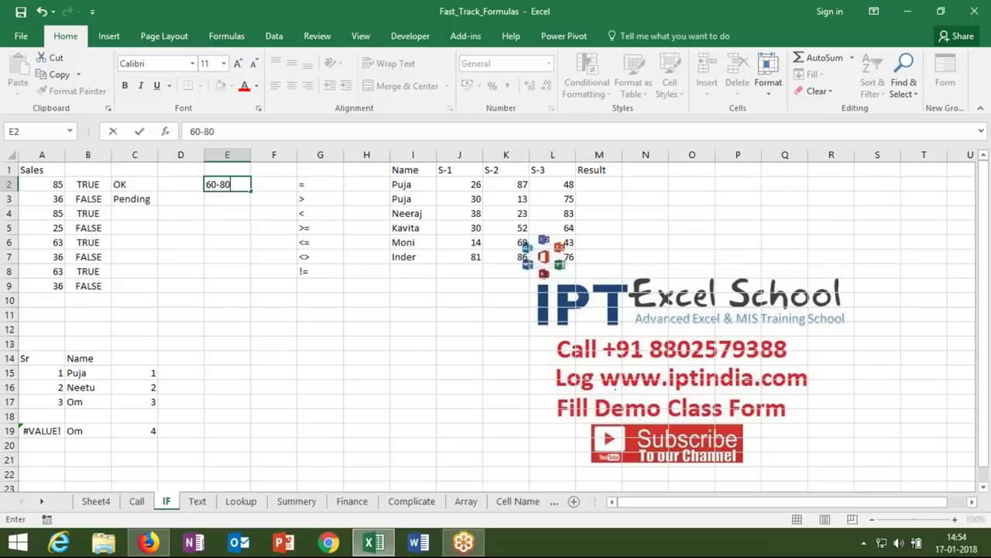
key("Return")
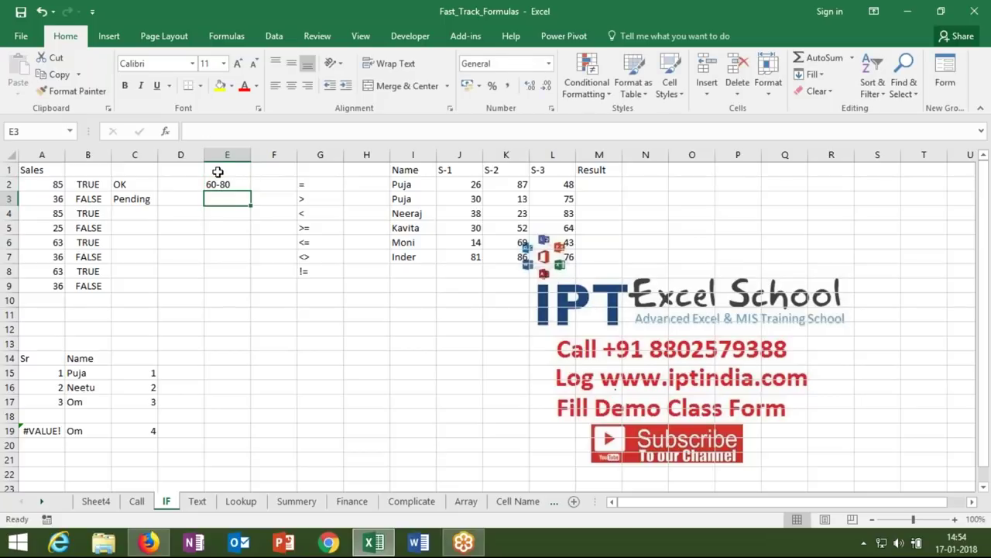
left_click(148, 213)
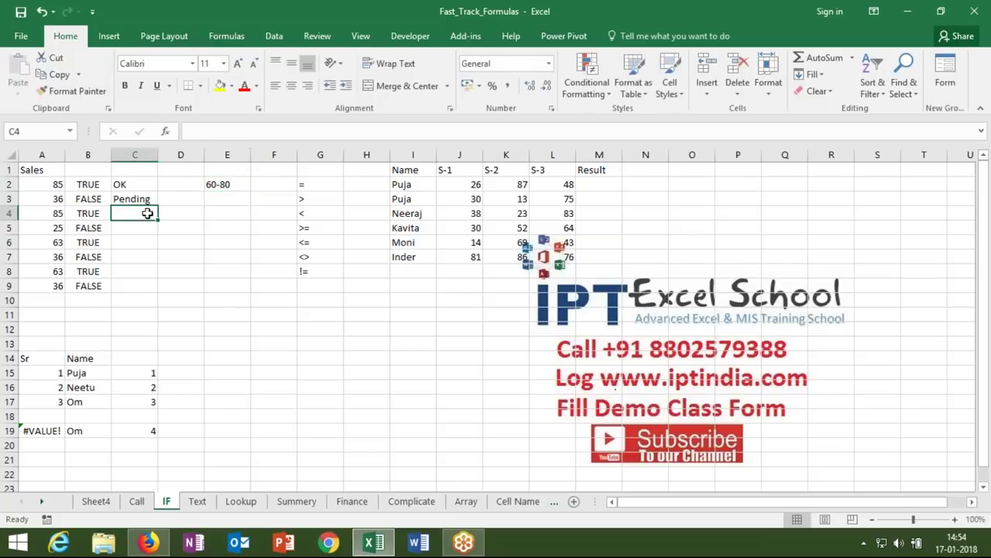
left_click(213, 201)
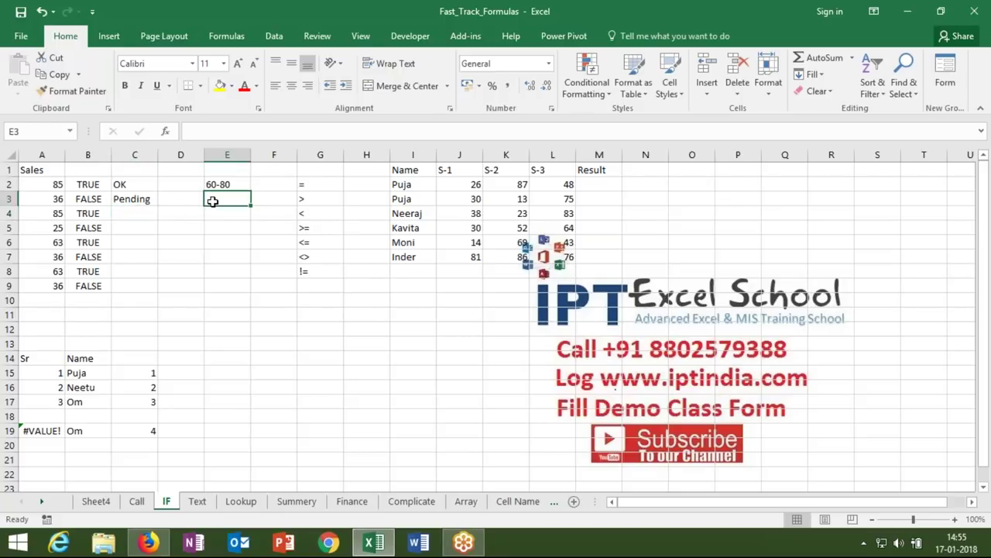
- Enter =IF(AND(A3>=60,A3<=80),"OK","Pending") in E3, which shows Pending
type("=i")
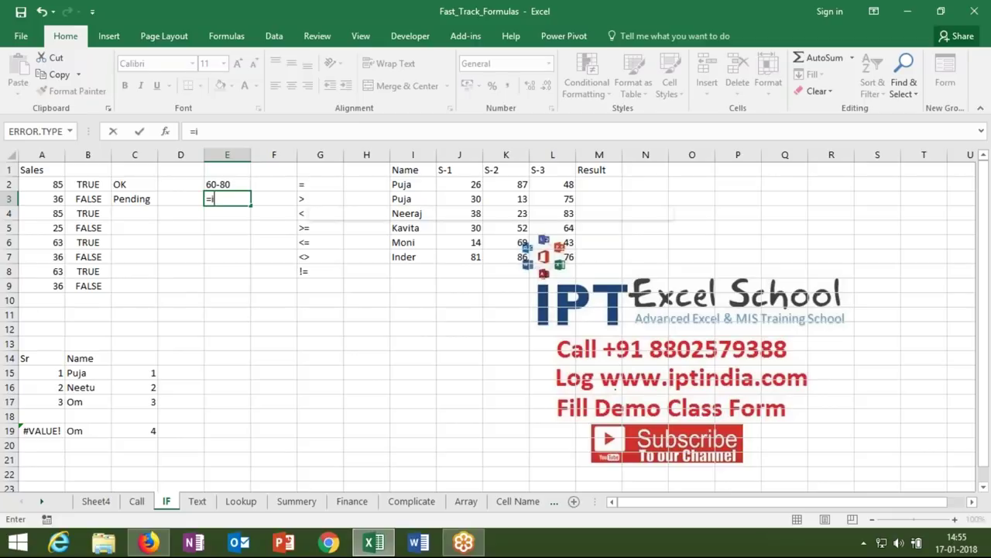
type("f(an")
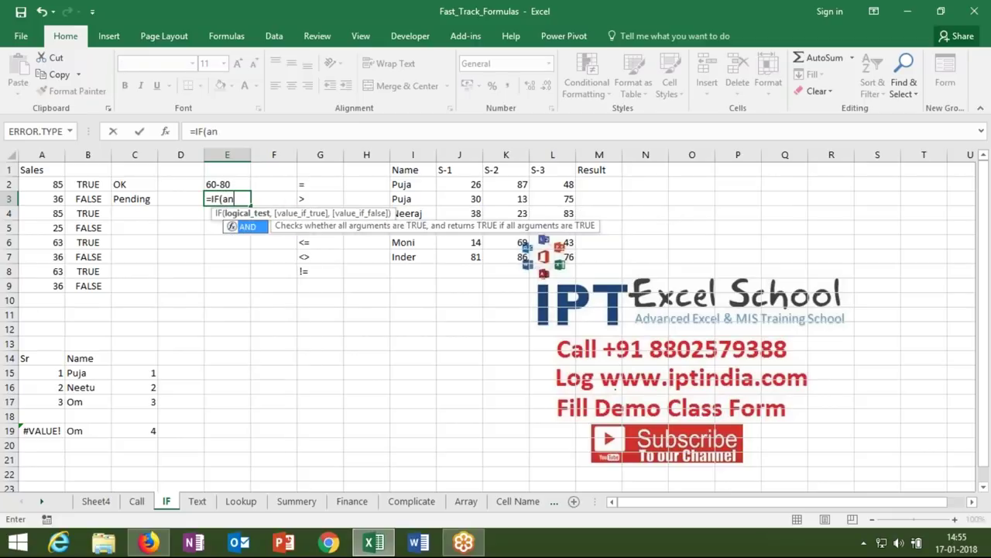
type("d(")
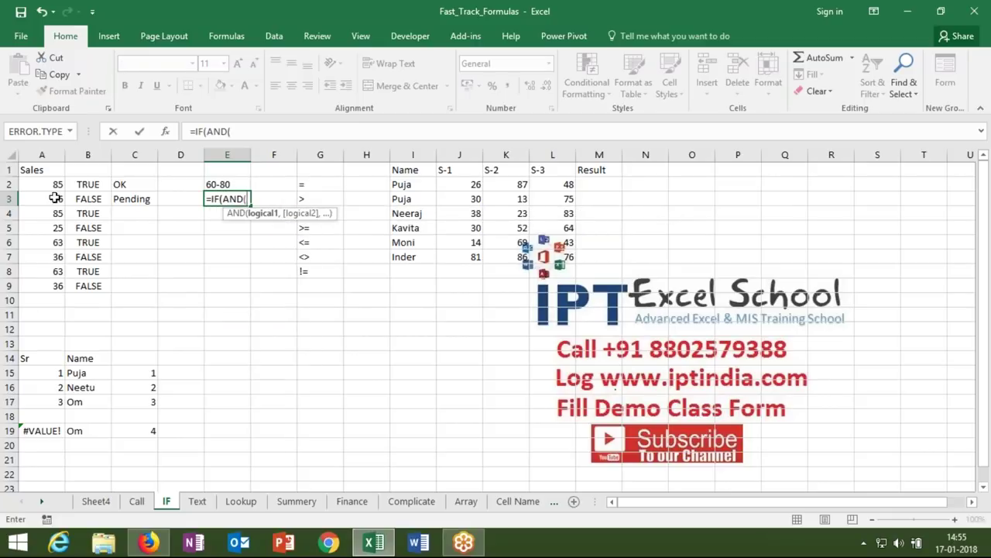
left_click(51, 199)
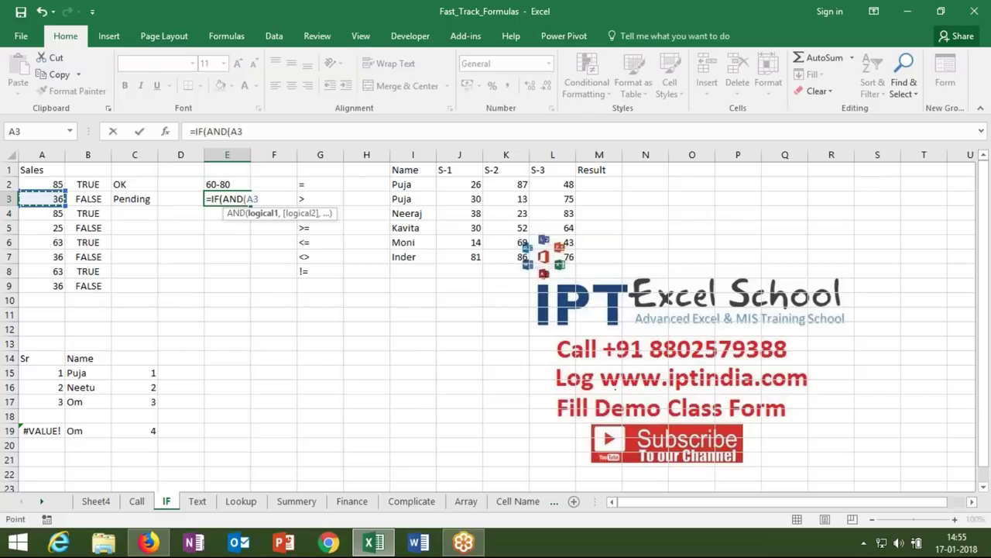
type("////")
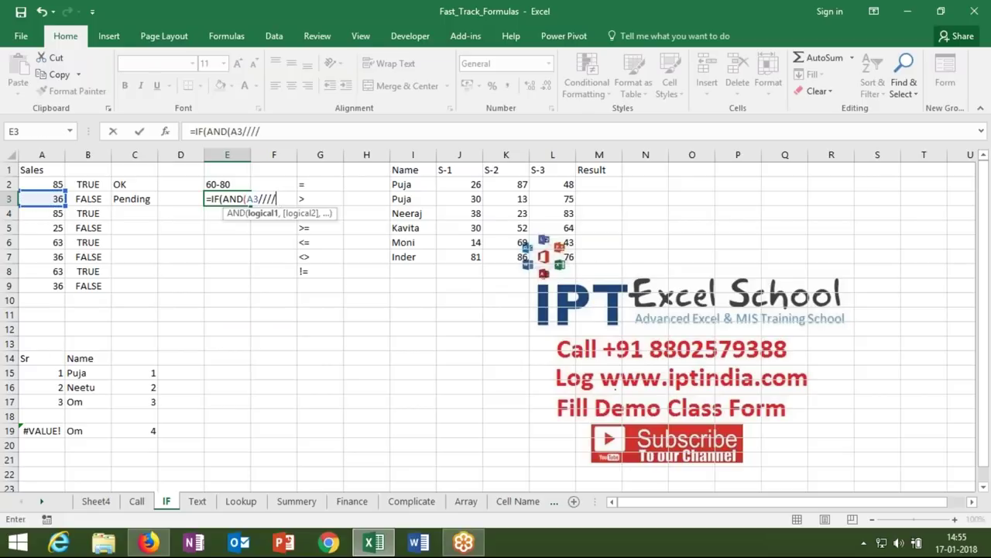
key("BackSpace")
key("BackSpace")
key("BackSpace")
key("BackSpace")
type(">=60,")
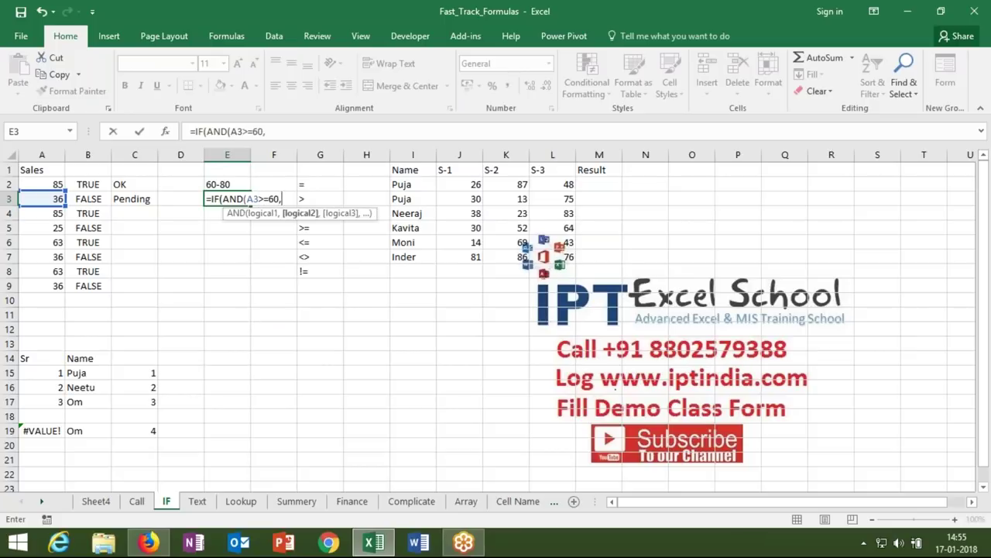
left_click(50, 198)
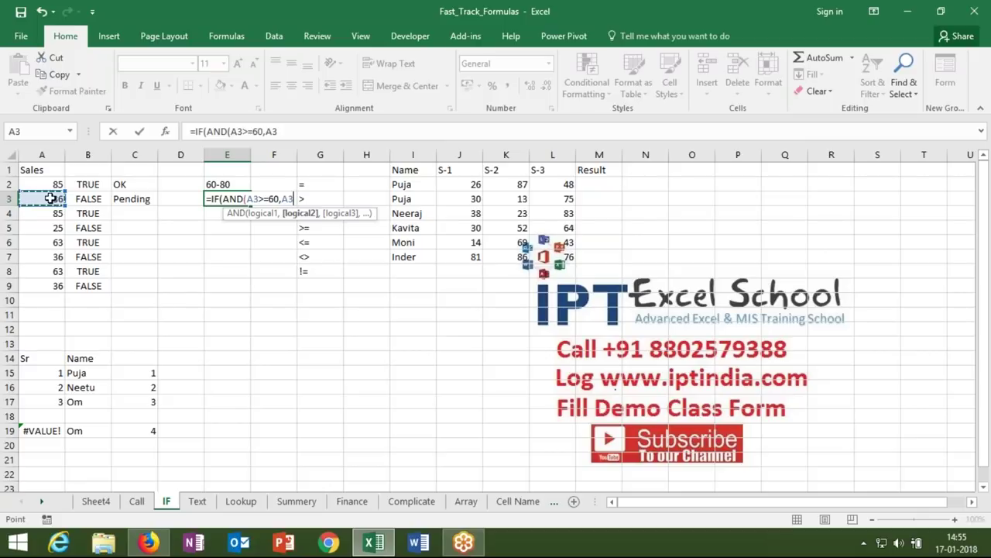
type("<=80)")
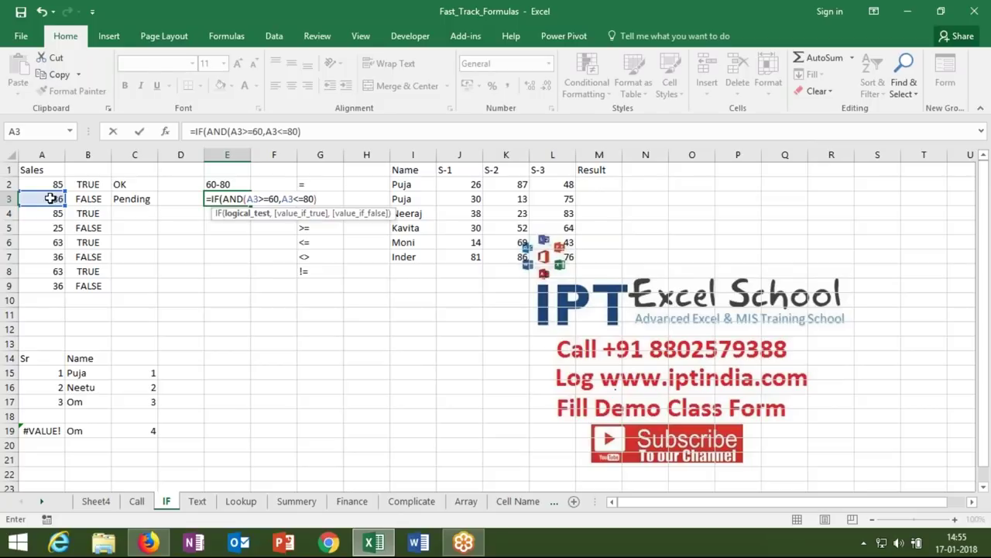
type(",")
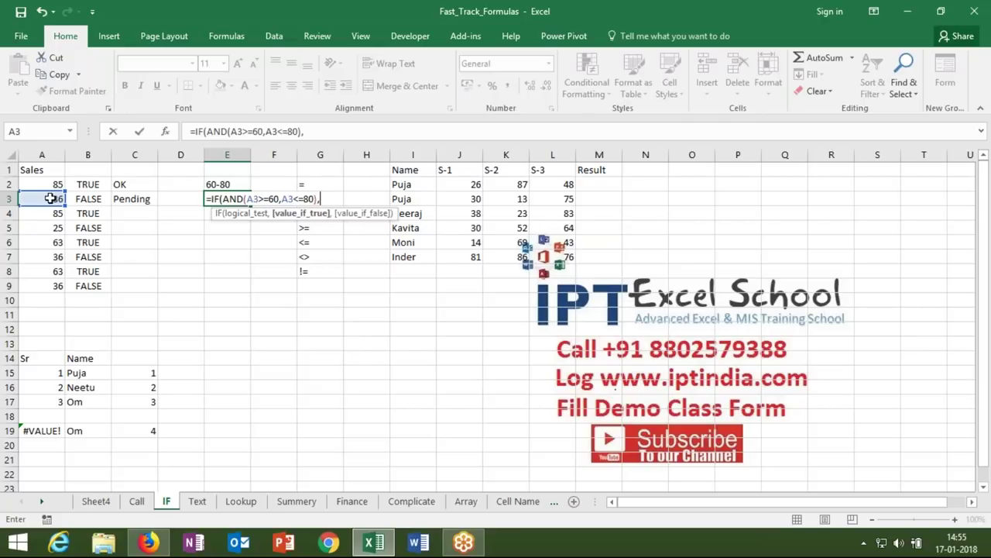
type("\"OK\",")
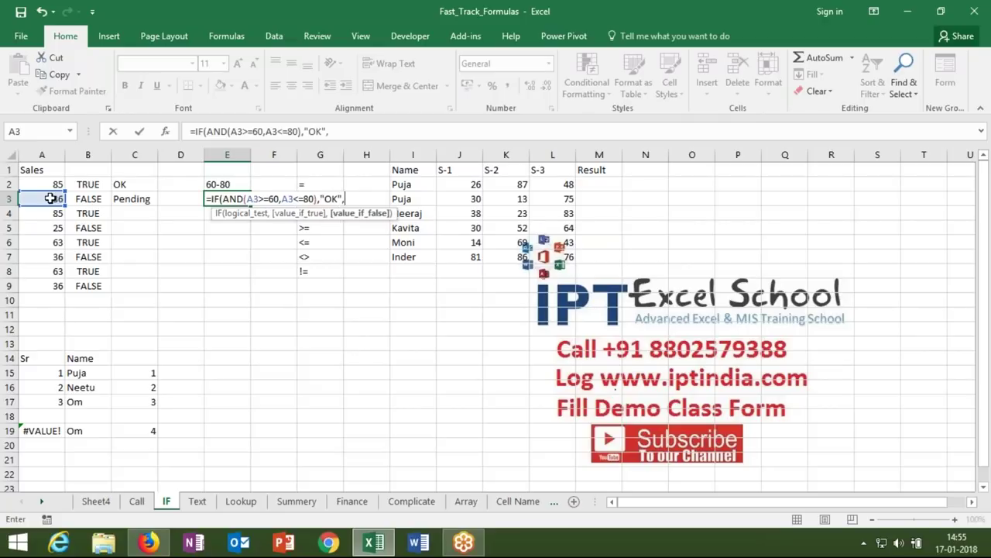
type("\"Pending\"")
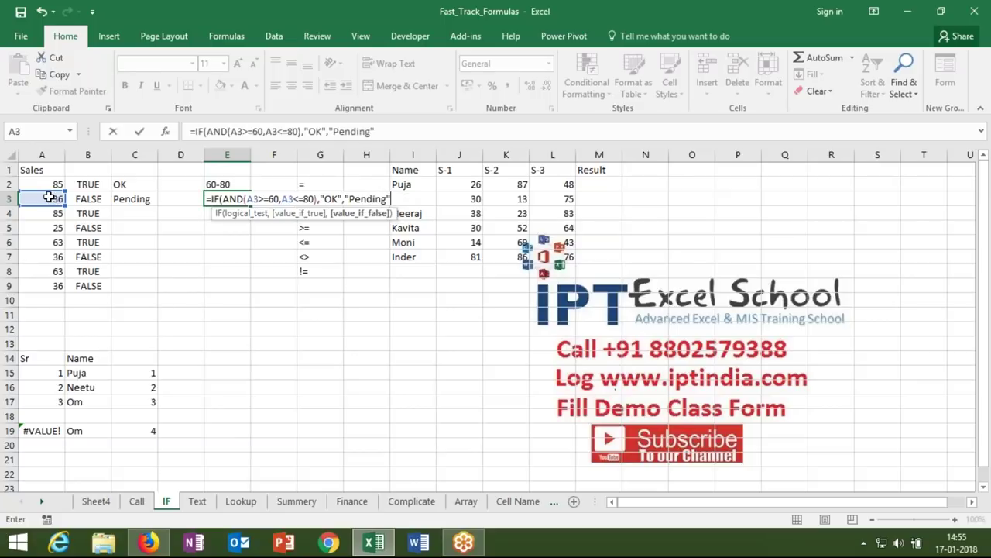
type(")")
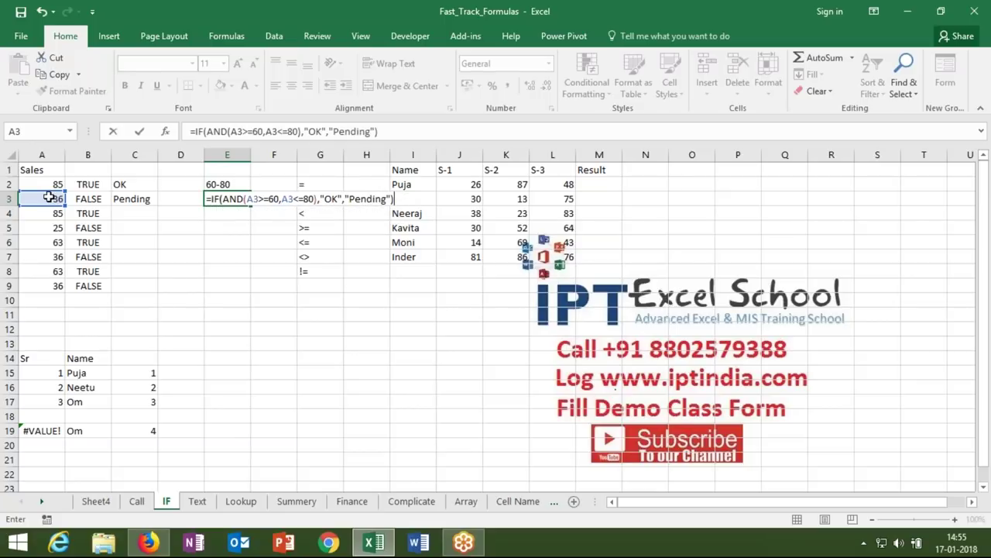
key("Return")
key("Up")
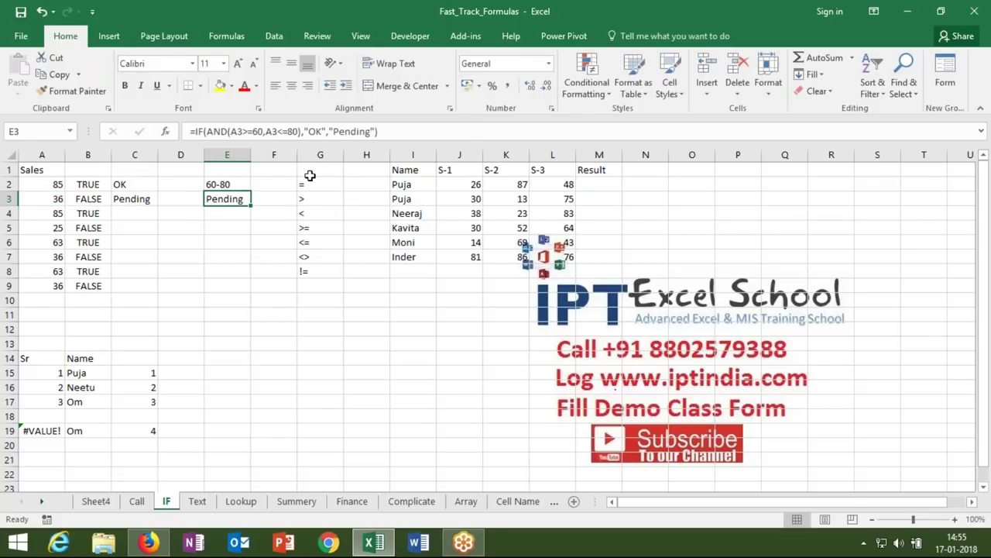
- Enter =AND(J2>=33,K2>=33,L2>=33) in M2 for Puja's result
left_click(584, 182)
type("=IF(")
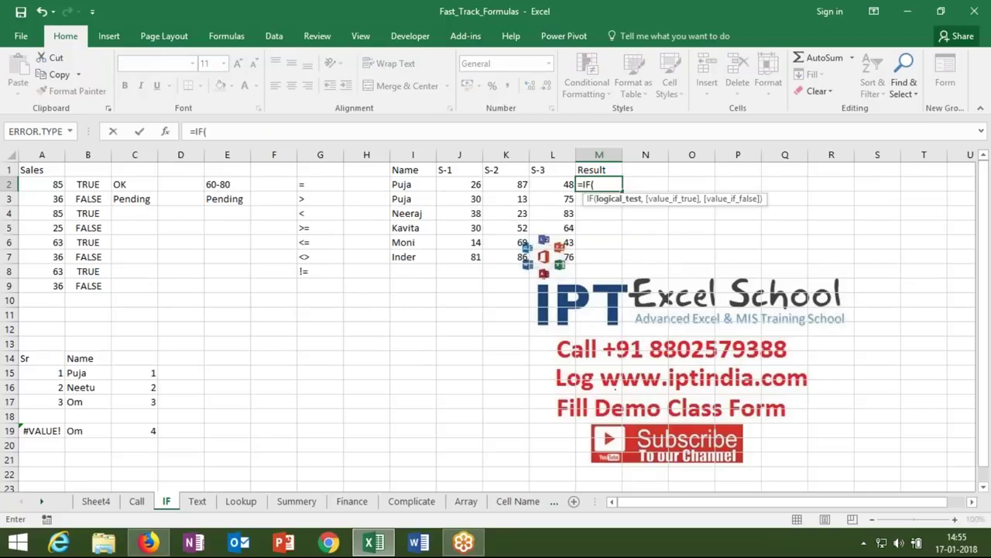
key("BackSpace")
key("BackSpace")
key("BackSpace")
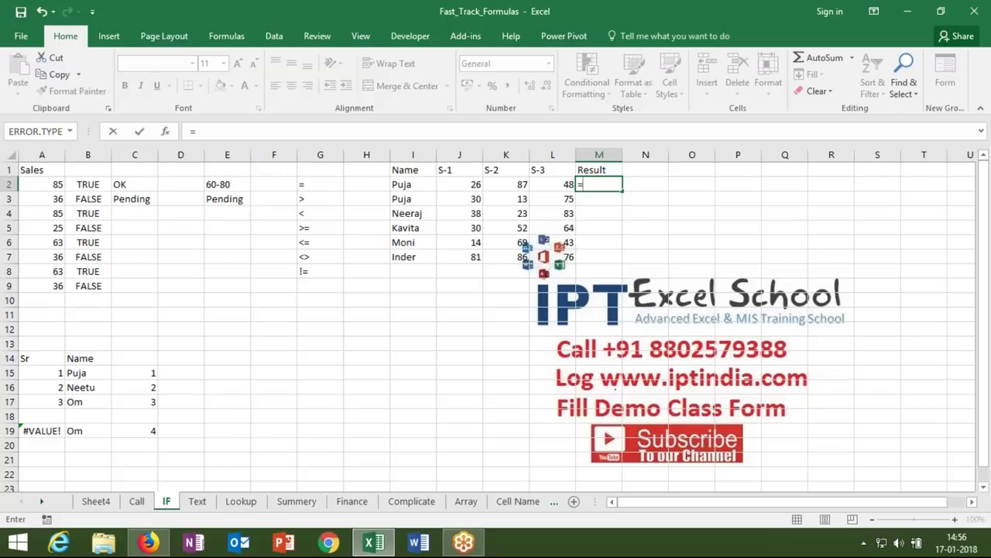
type("and")
key("Tab")
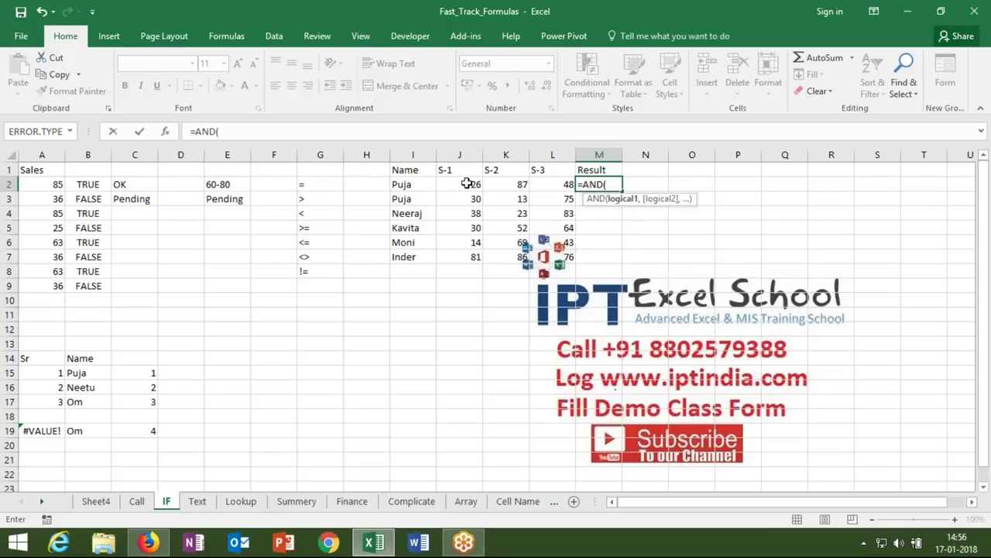
left_click(467, 184)
type(">=33")
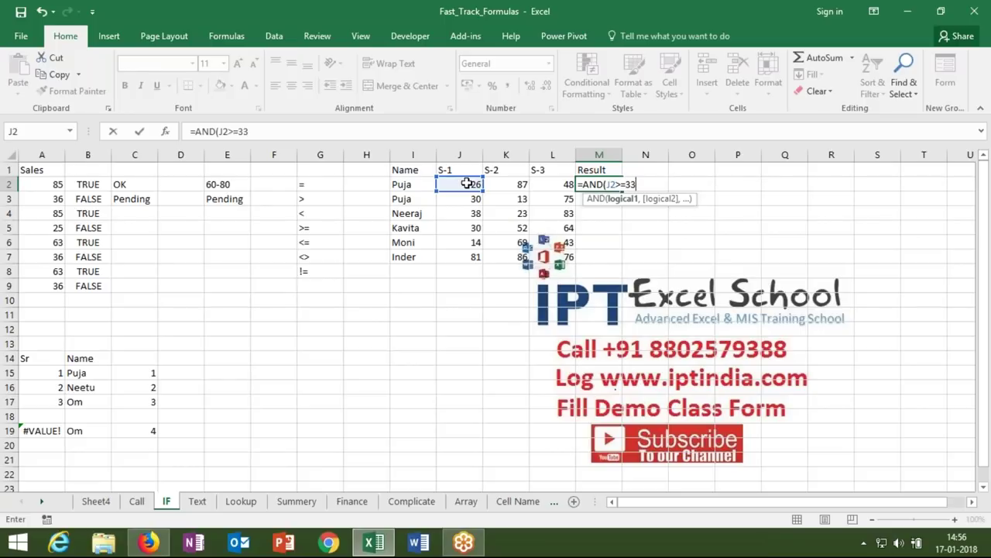
type(",")
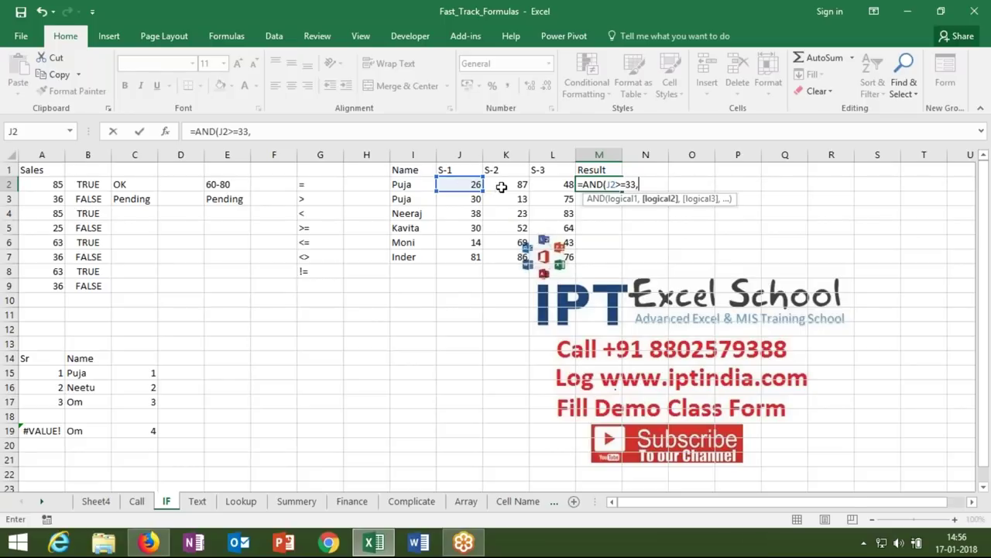
left_click(502, 186)
type(">=33")
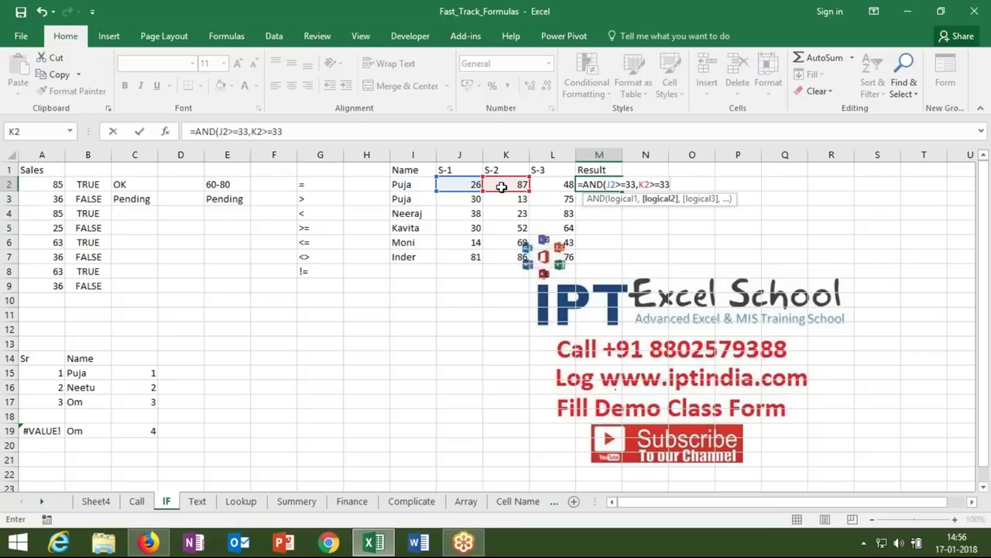
type(",")
left_click(546, 184)
type(">=33)")
key("ctrl+Return")
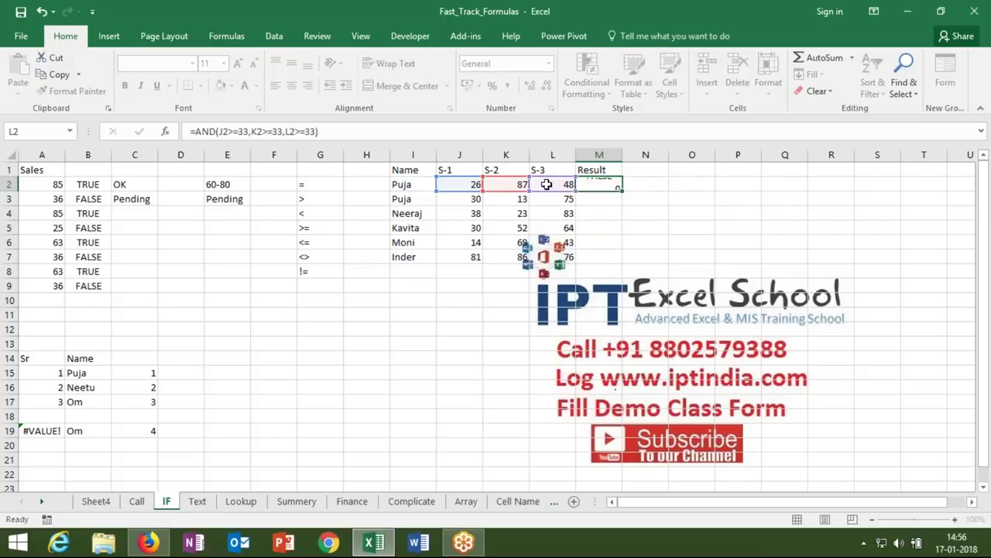
- Fill the AND formula down to M7, giving TRUE only for Inder
left_click_drag(622, 191, 612, 260)
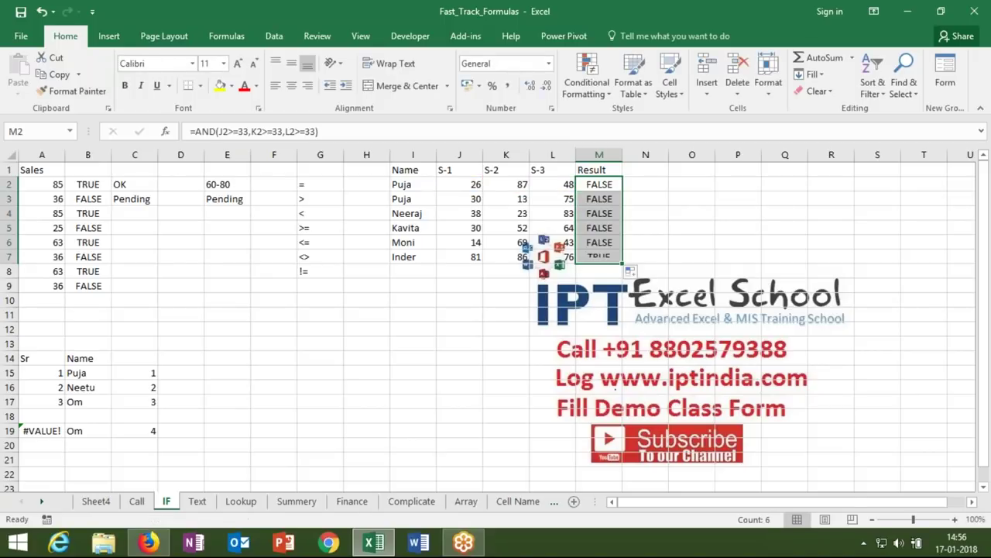
left_click(601, 257)
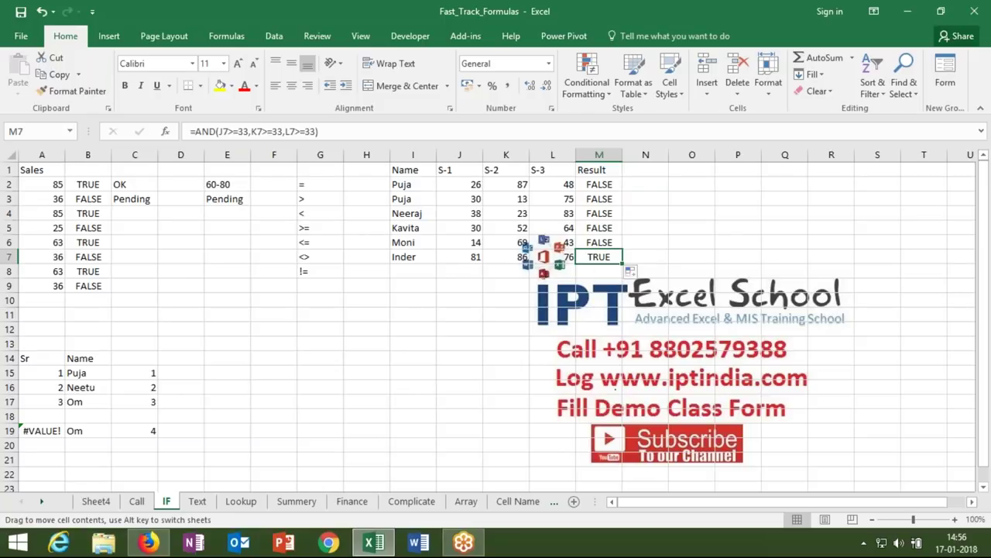
left_click_drag(577, 257, 567, 258)
key("Return")
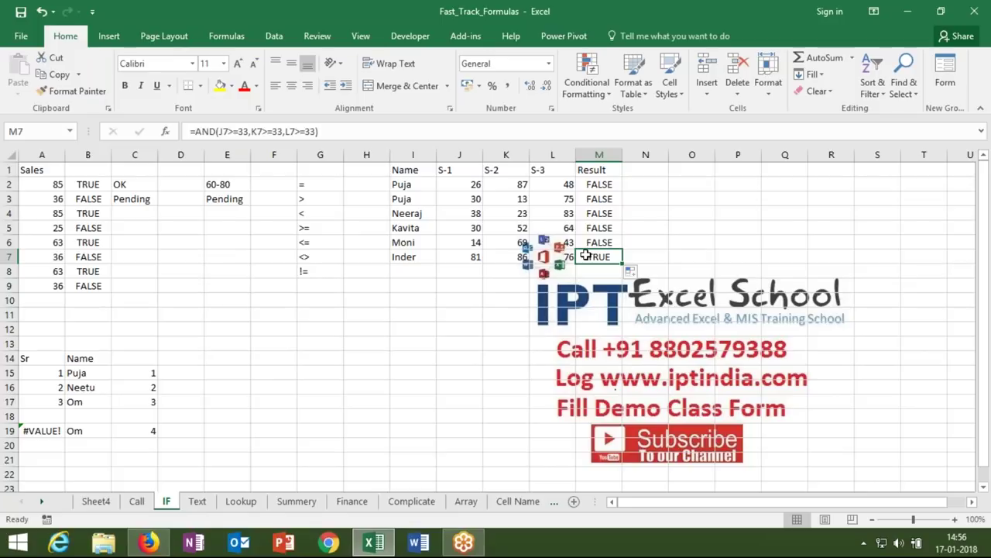
- Change M2 to =IF(AND(J2>=33,K2>=33,L2>=33),"Pass","Fail")
left_click(605, 186)
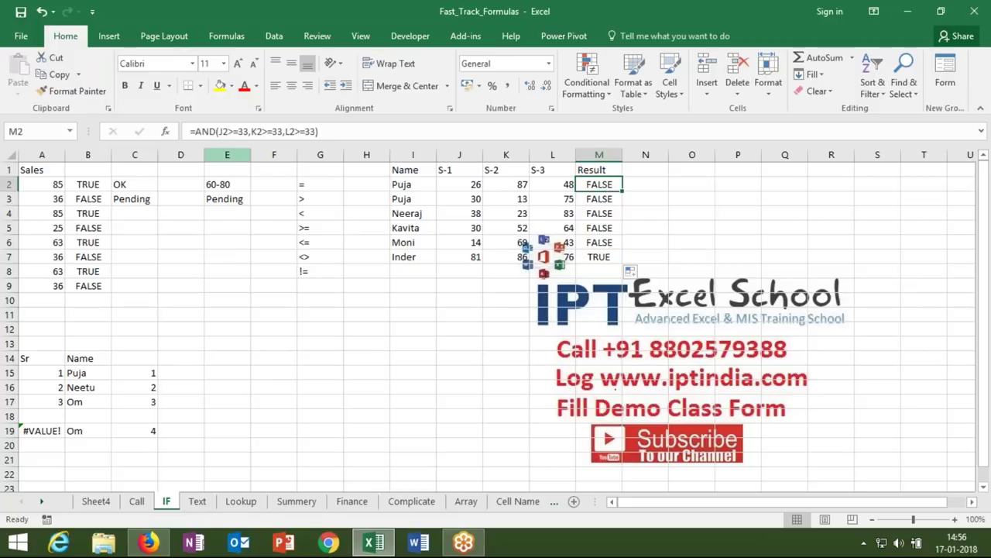
left_click(199, 132)
type("IF(")
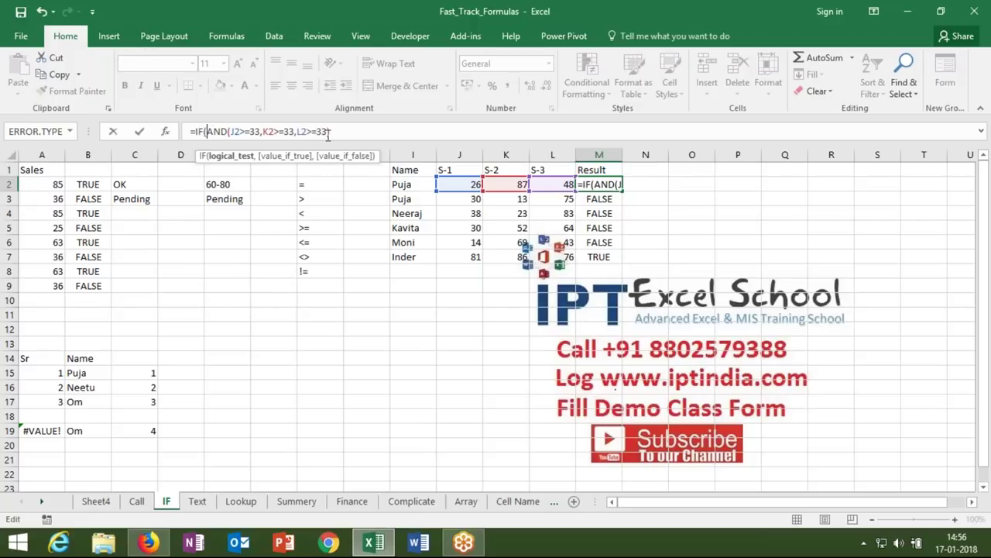
left_click(332, 133)
type(",")
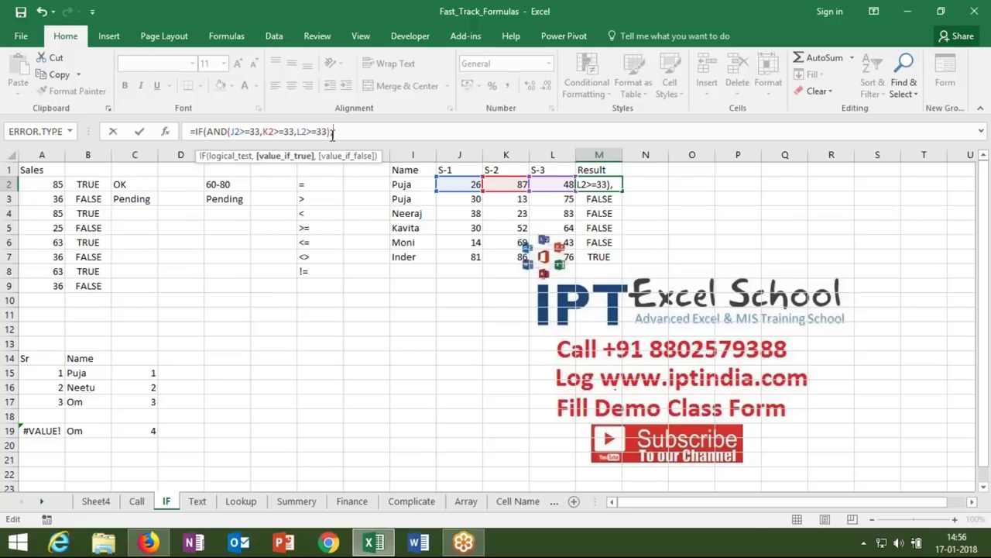
type("\"Pass\",")
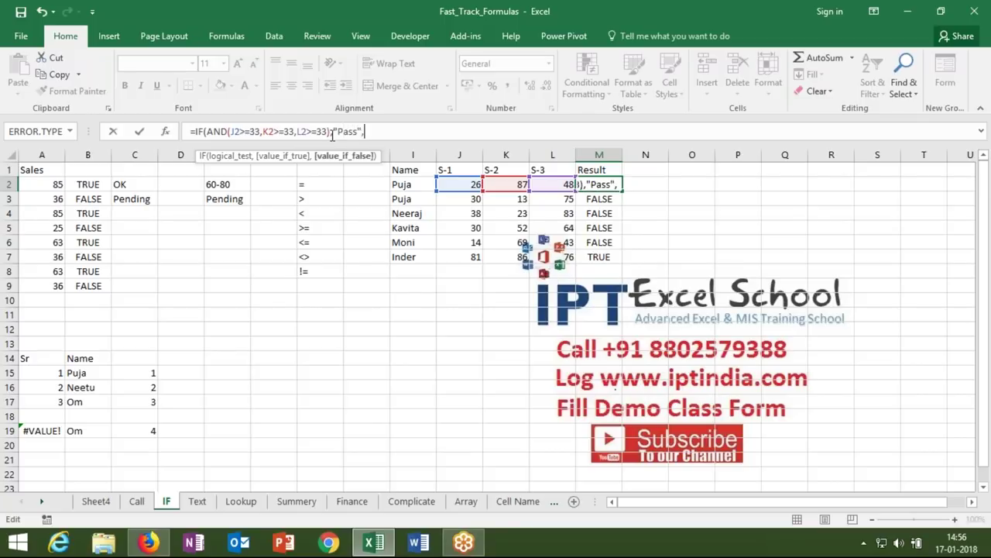
type("\"Fail\")")
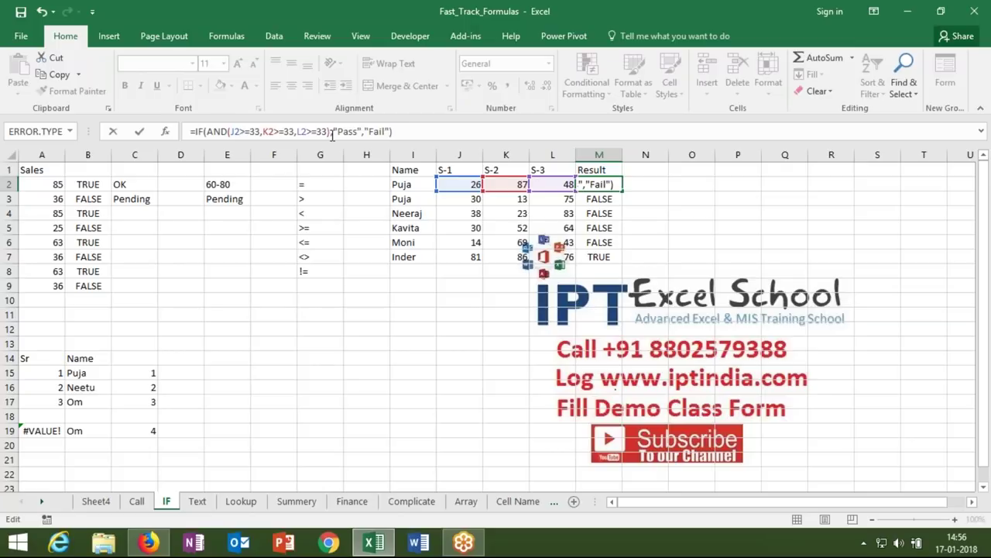
key("Return")
- Fill the Pass/Fail formula down to M7 and select the names list
key("Up")
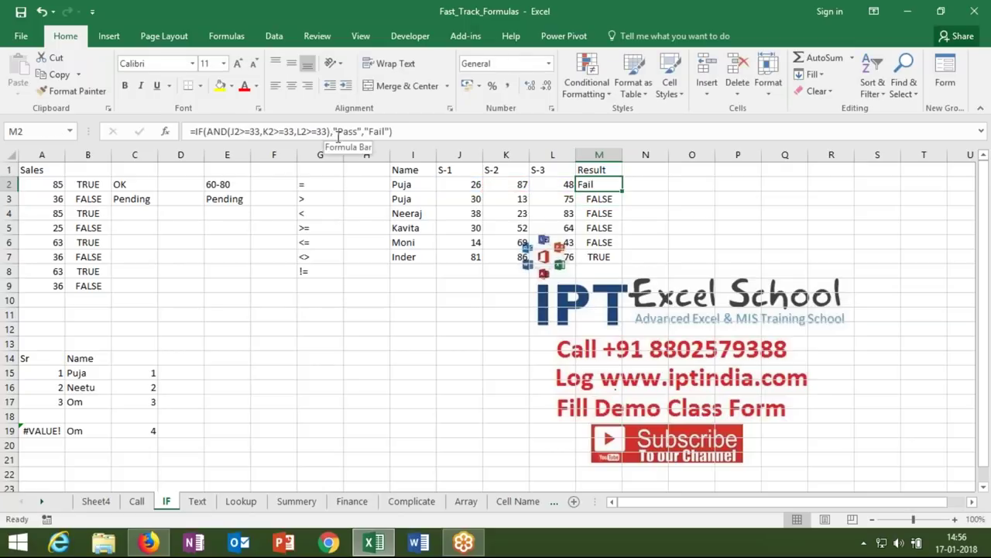
left_click_drag(624, 192, 612, 262)
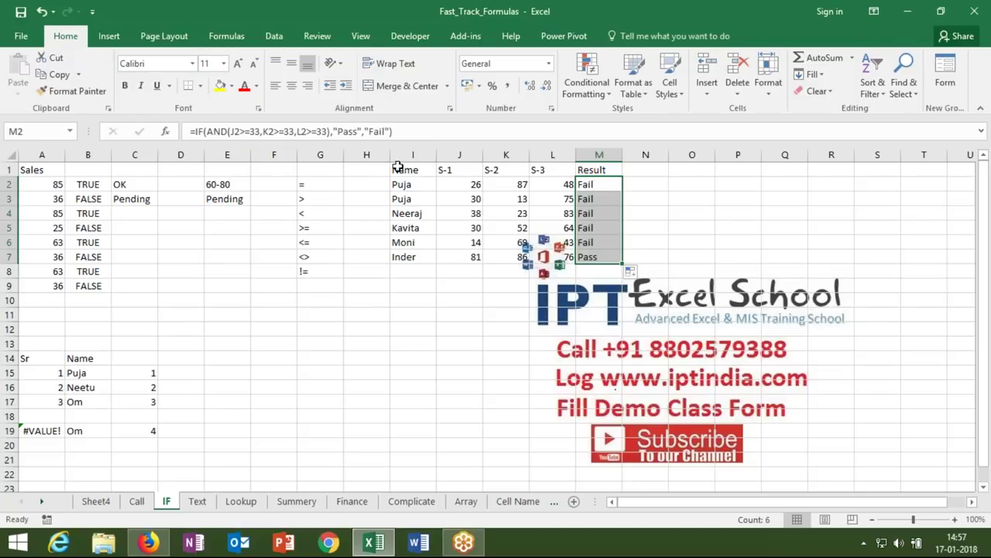
left_click_drag(403, 171, 407, 262)
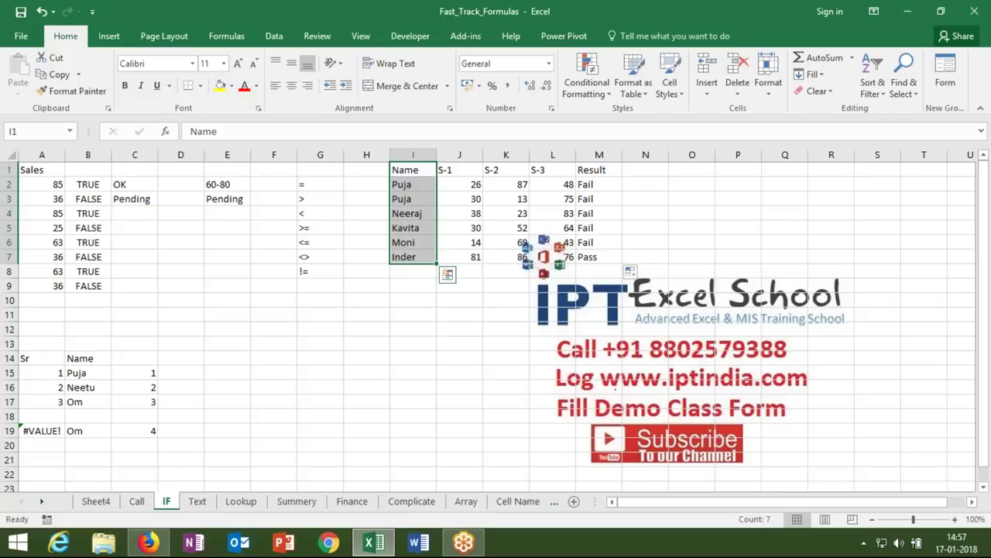
- Copy the names to F14, keeping only Name and Puja
key("ctrl+c")
left_click(255, 358)
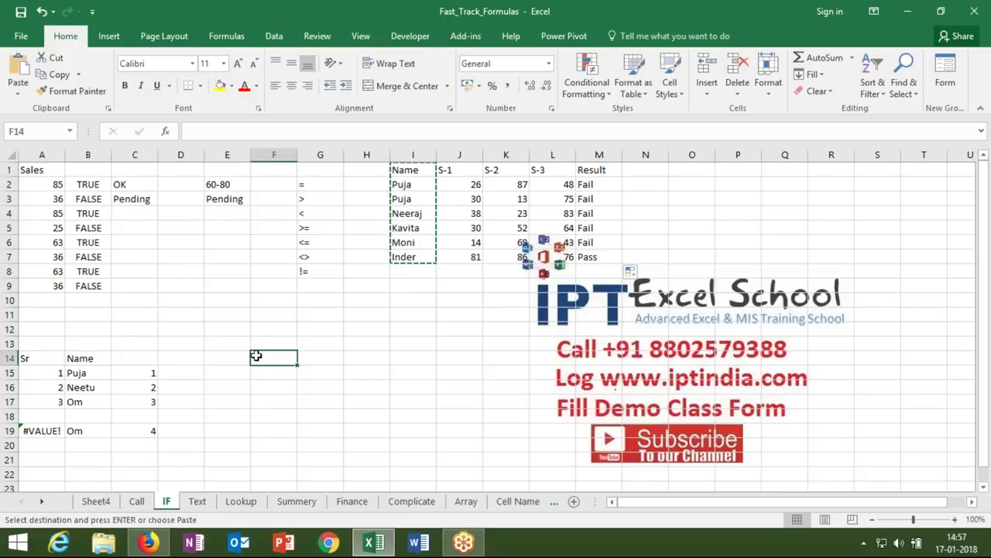
key("ctrl+v")
left_click_drag(265, 385, 265, 447)
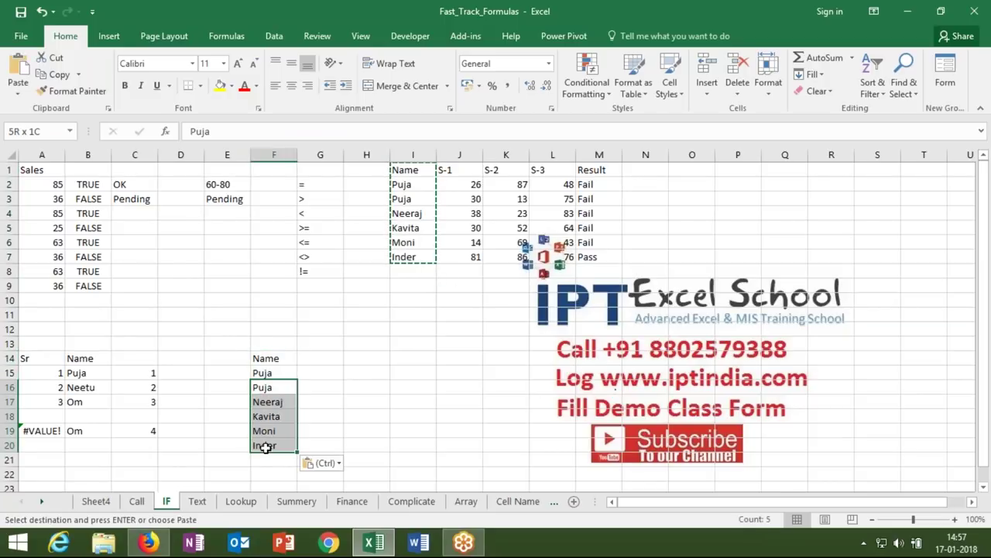
key("Delete")
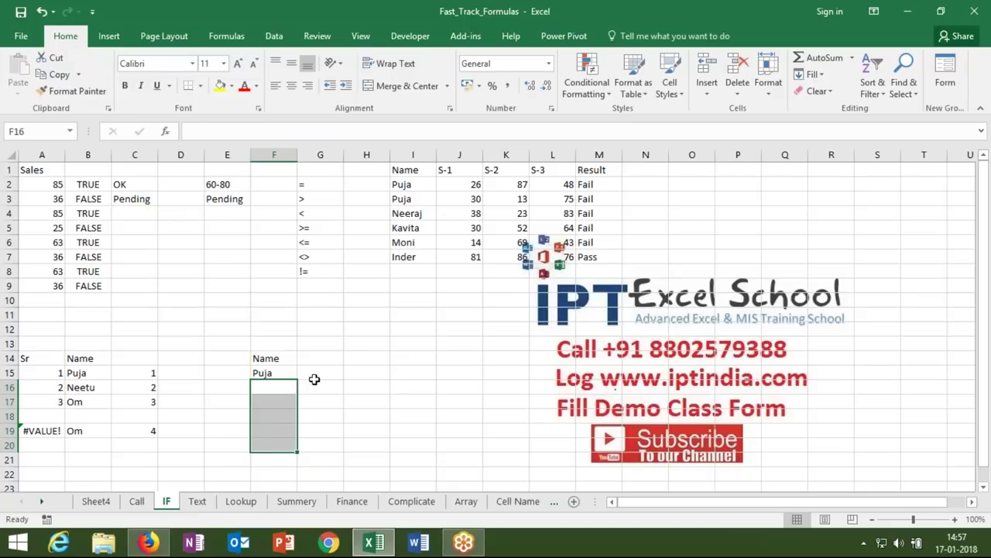
- Add PAN, Voter and UID headers in G14:I14
left_click(316, 361)
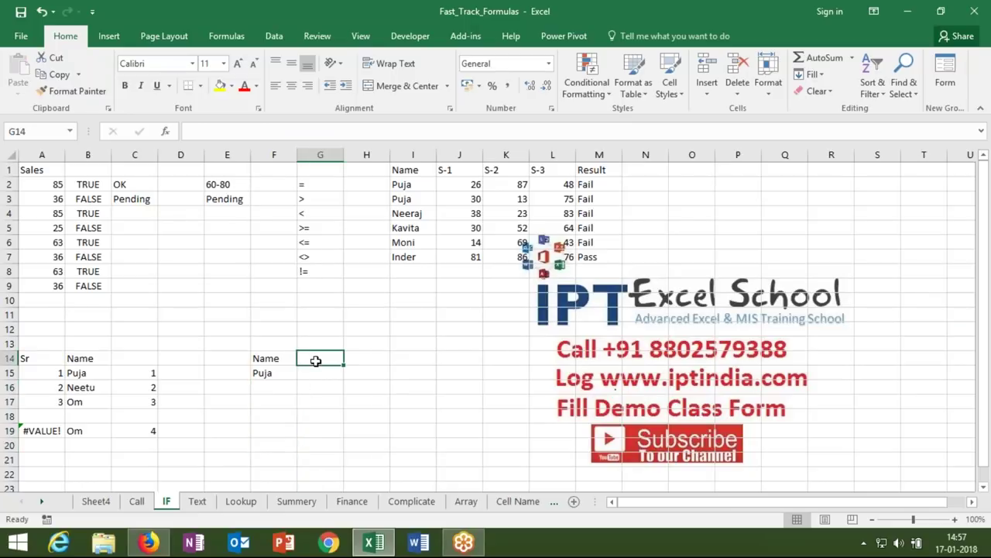
type("PAN")
key("Tab")
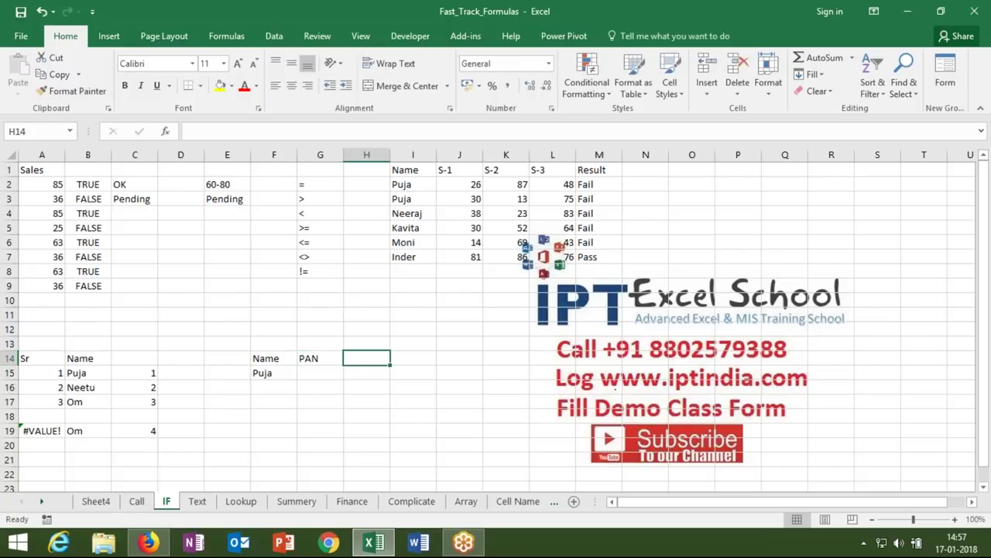
type("Voter")
key("Tab")
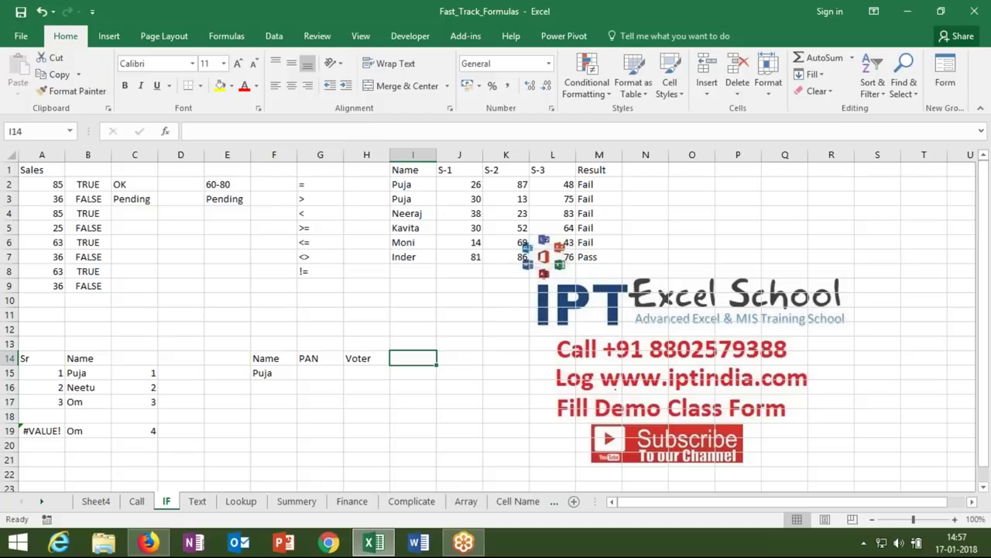
type("UID")
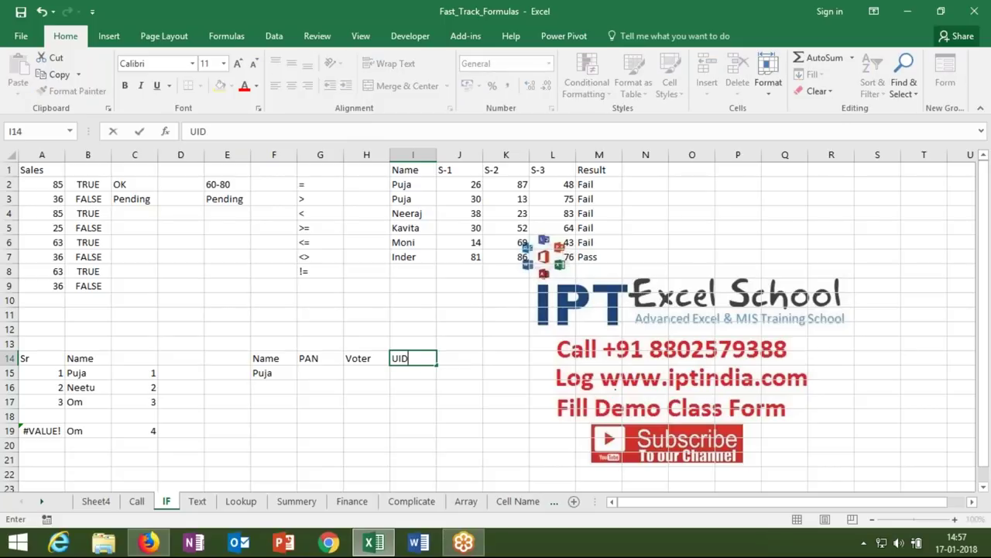
key("Tab")
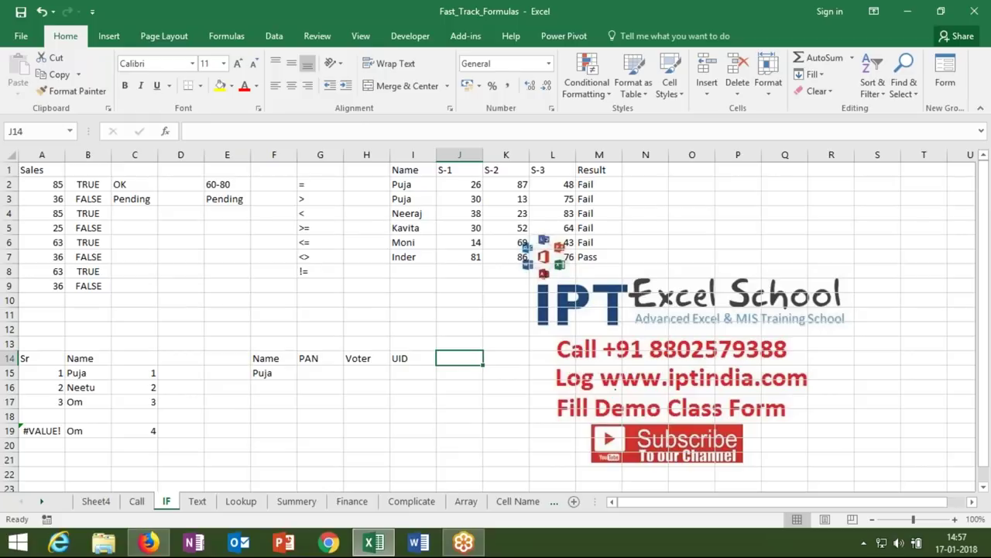
- Add the headers PASS in J14 and Status in K14
type("Pass")
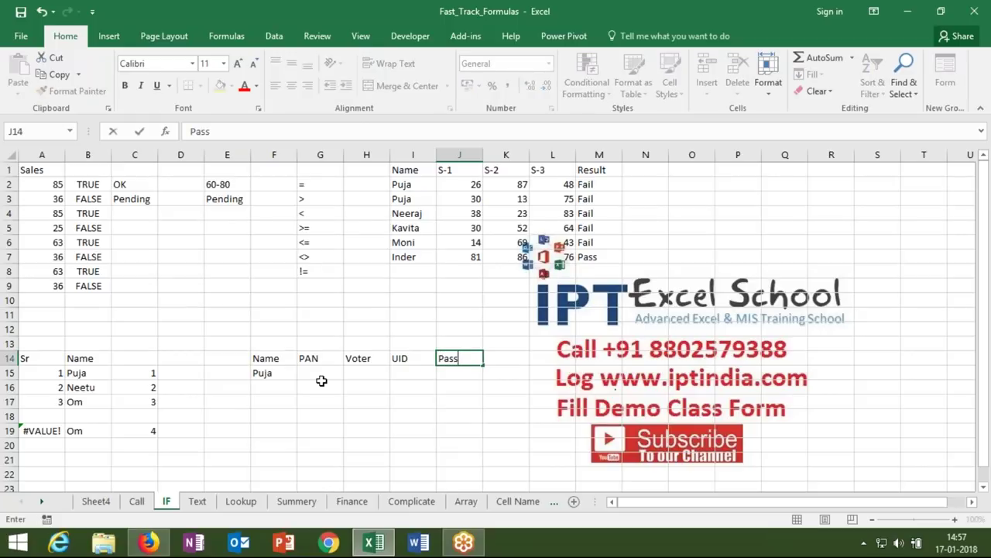
key("BackSpace")
key("BackSpace")
key("BackSpace")
key("BackSpace")
type("Delhi")
left_click(334, 374)
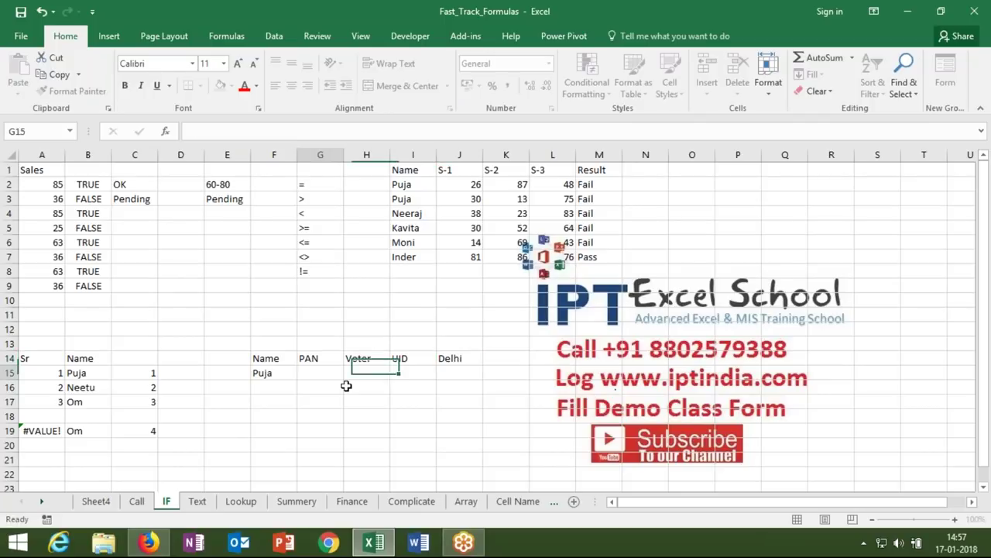
left_click(471, 361)
type("PASS")
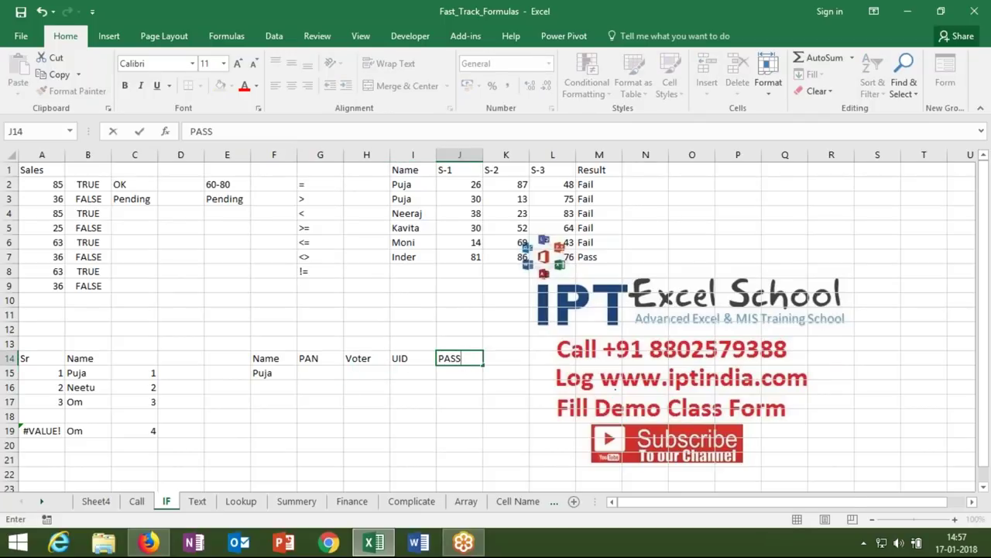
key("Return")
left_click(500, 357)
type("Sta")
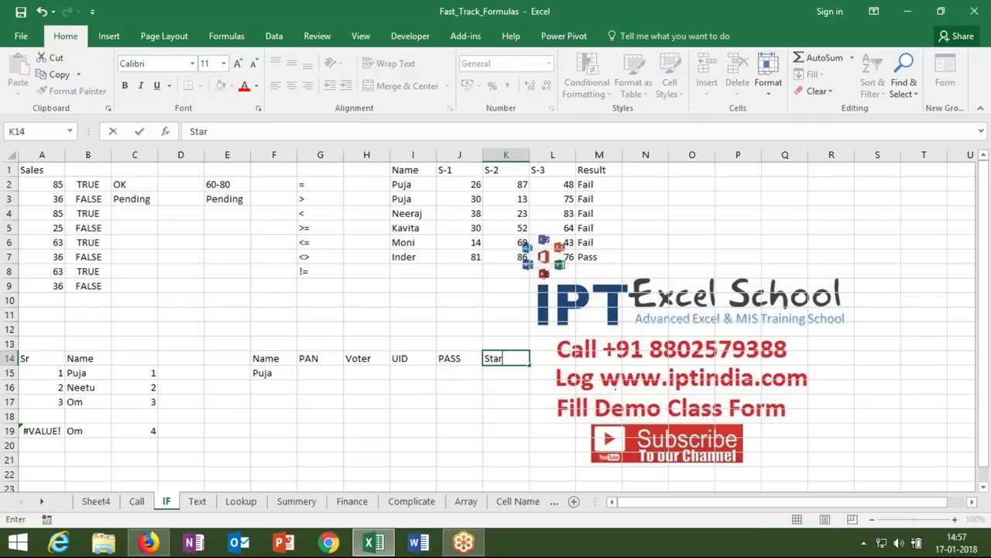
type("tus")
key("Return")
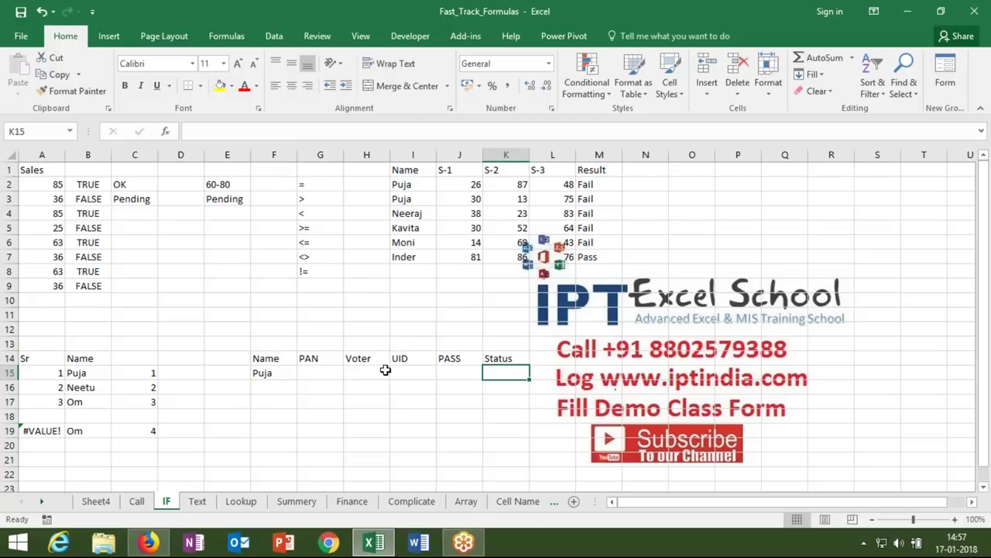
- Enter Y under PAN for Puja in G15
left_click(331, 370)
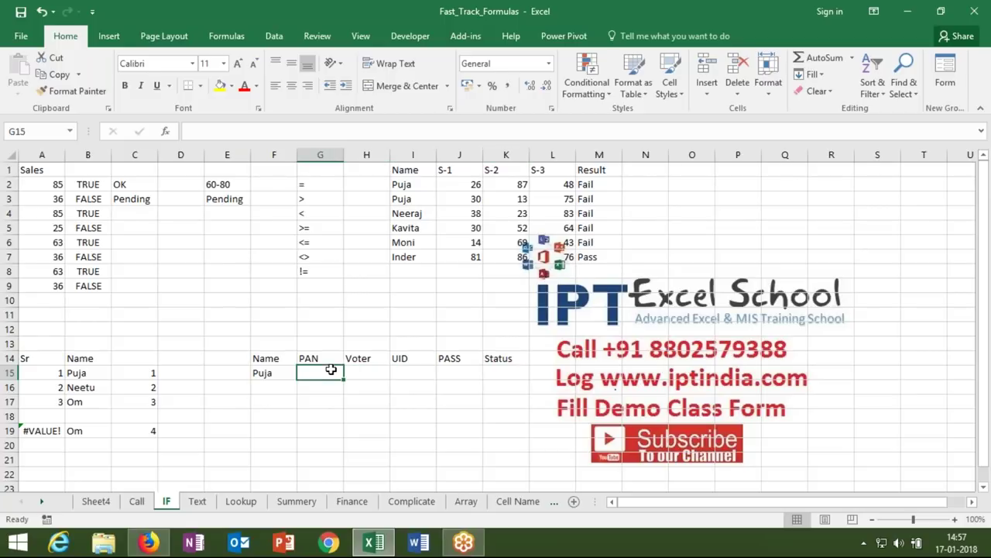
type("Y")
left_click(400, 371)
- Enter Y for Puja's UID, then put =OR(G15="y",H15="y",I15="y",J15="y") in K15
type("Y")
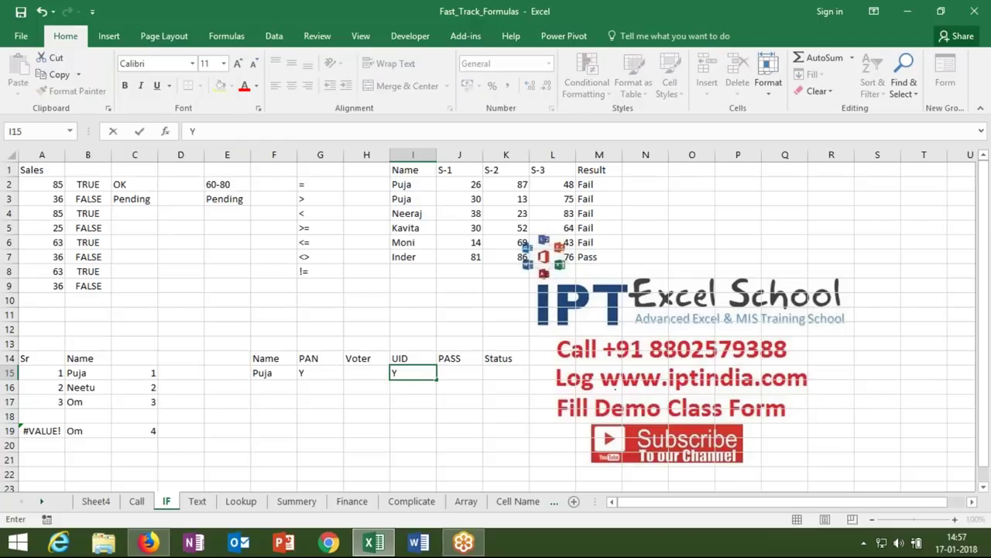
left_click(492, 371)
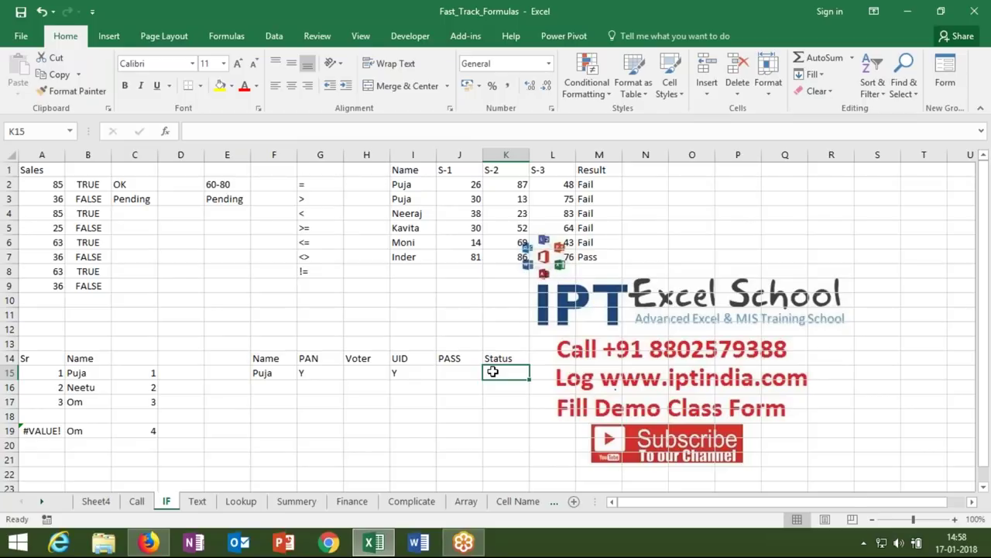
type("=OR(")
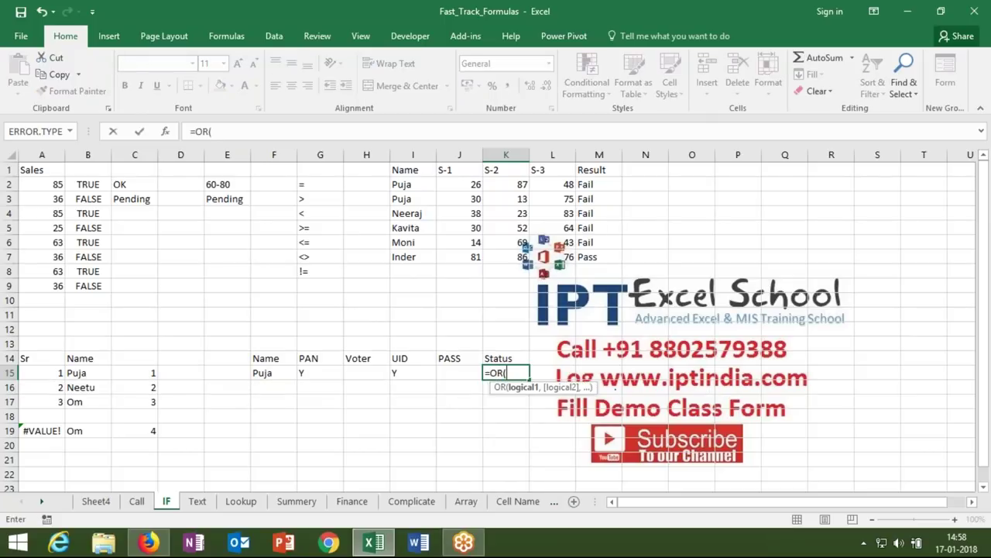
left_click(321, 372)
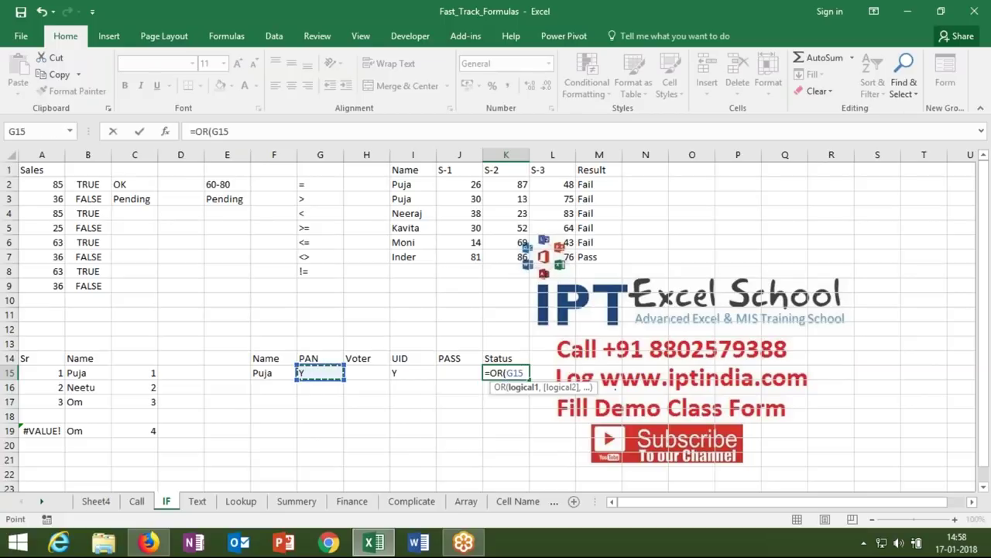
type("=\"y\",")
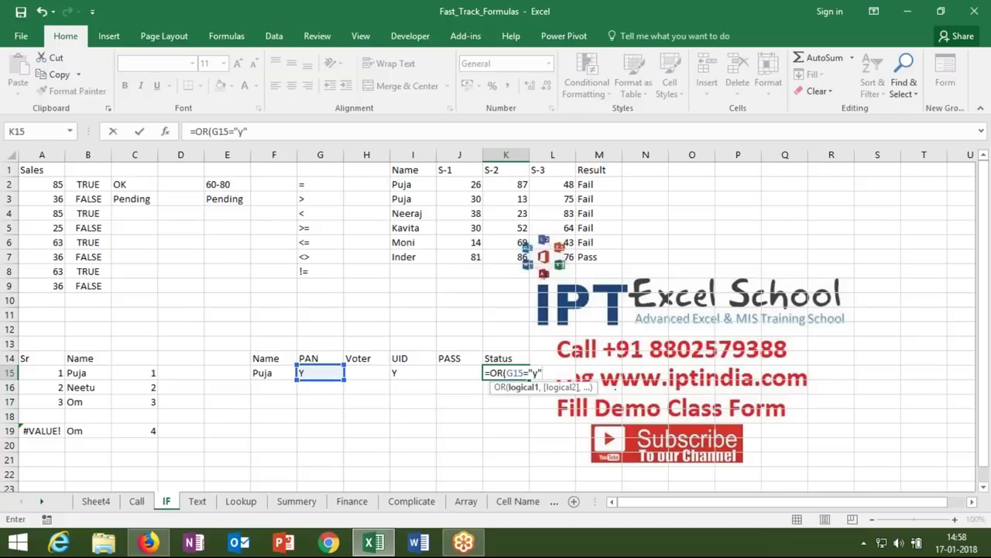
left_click(353, 373)
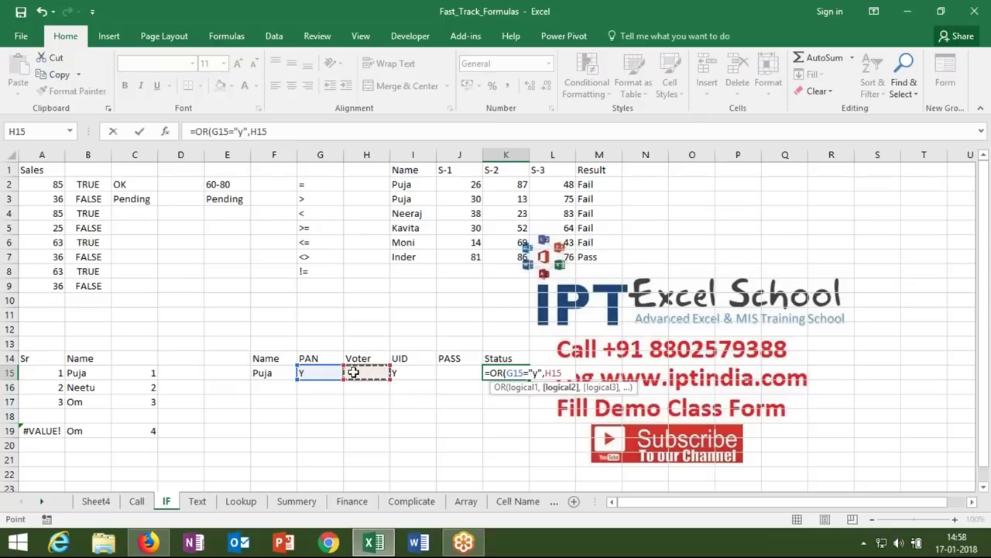
type("=\"y\",")
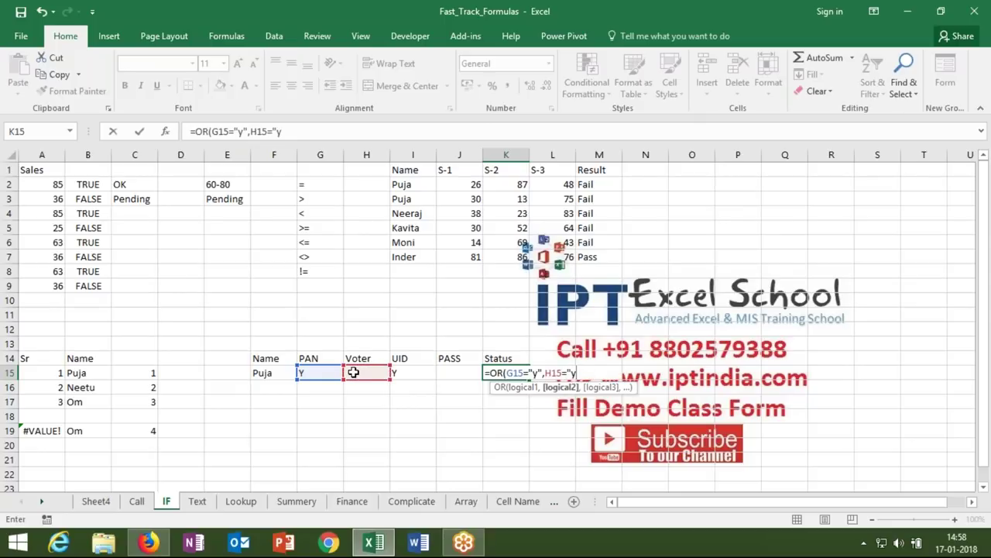
left_click(409, 373)
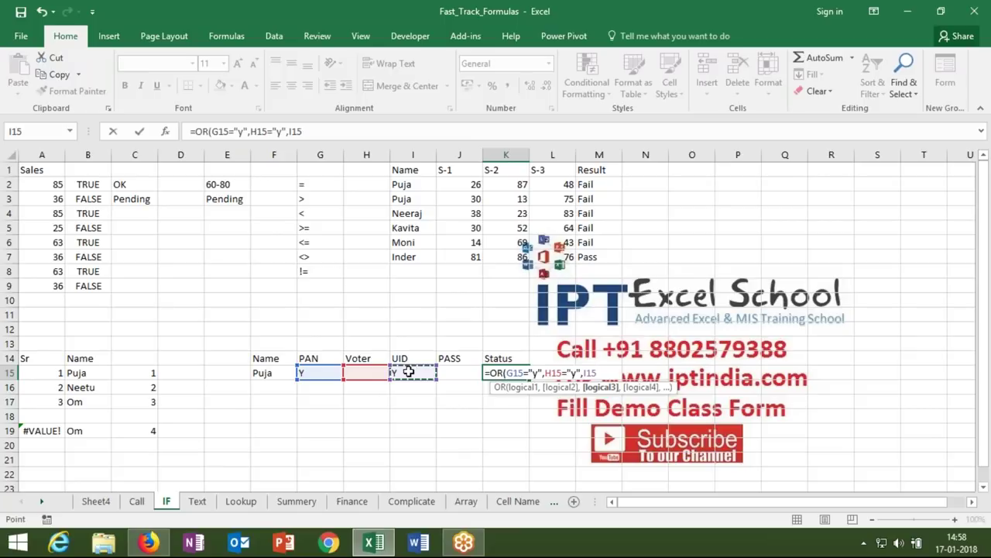
type("=\"y\",")
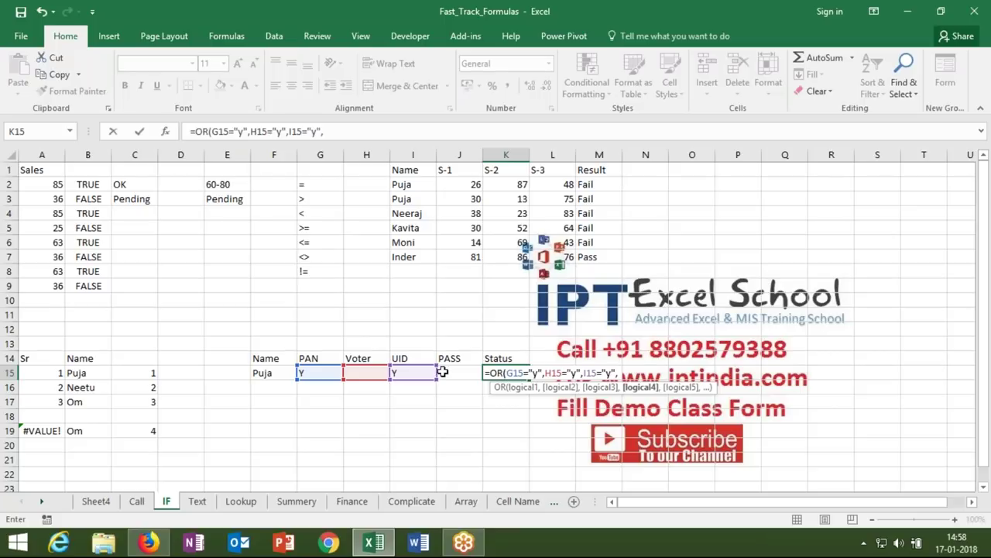
left_click(443, 371)
type("=\"y\"")
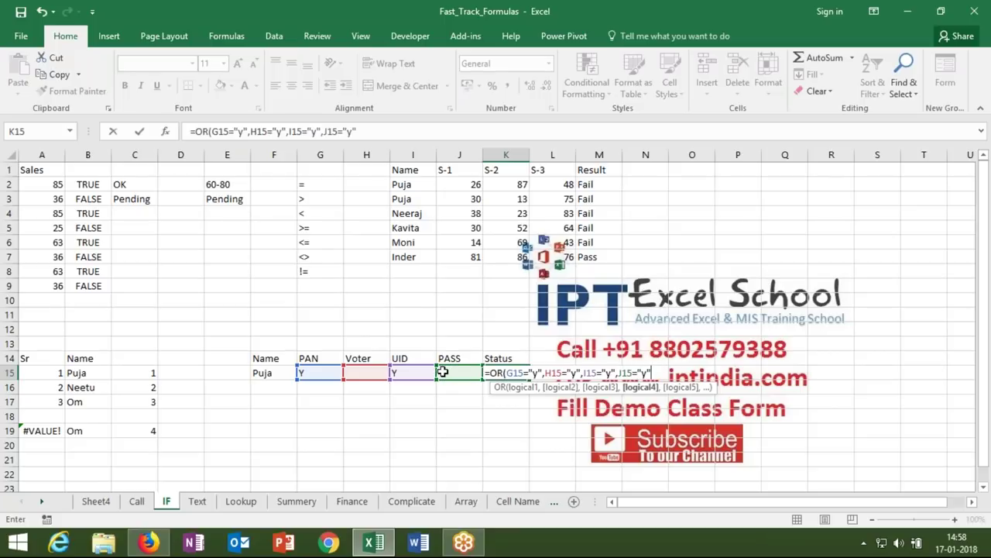
type(")")
key("Return")
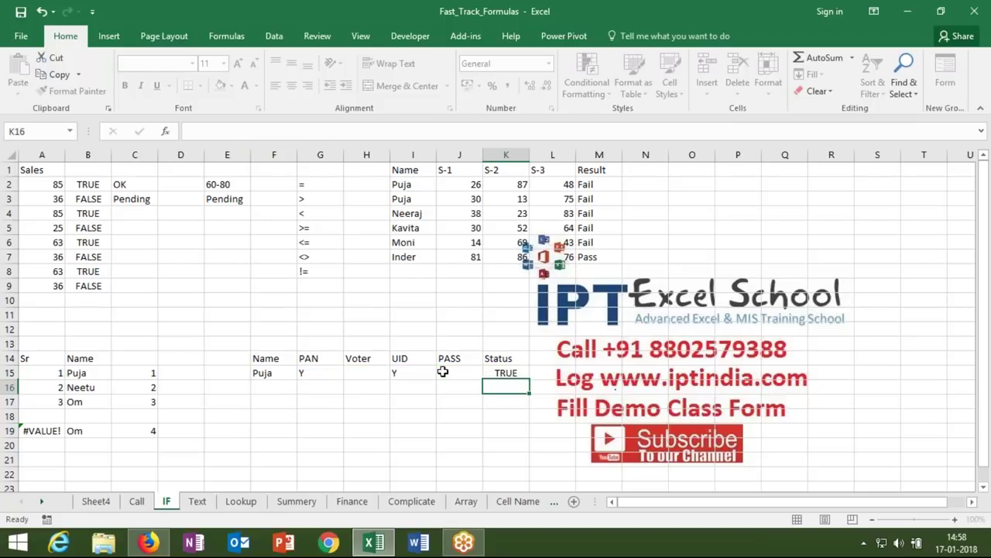
key("Up")
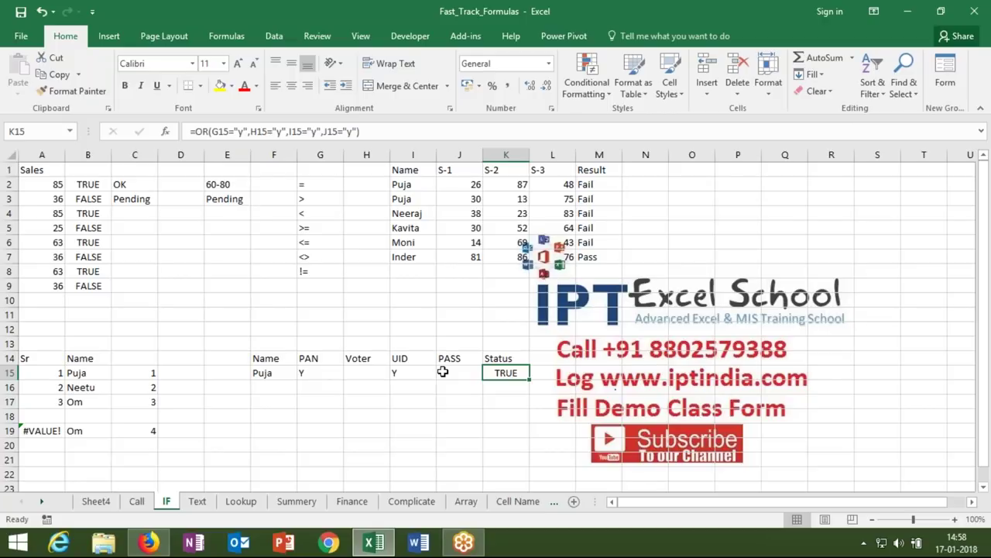
- Wrap K15's OR test in IF to return "OK" or "Pending"
left_click(198, 132)
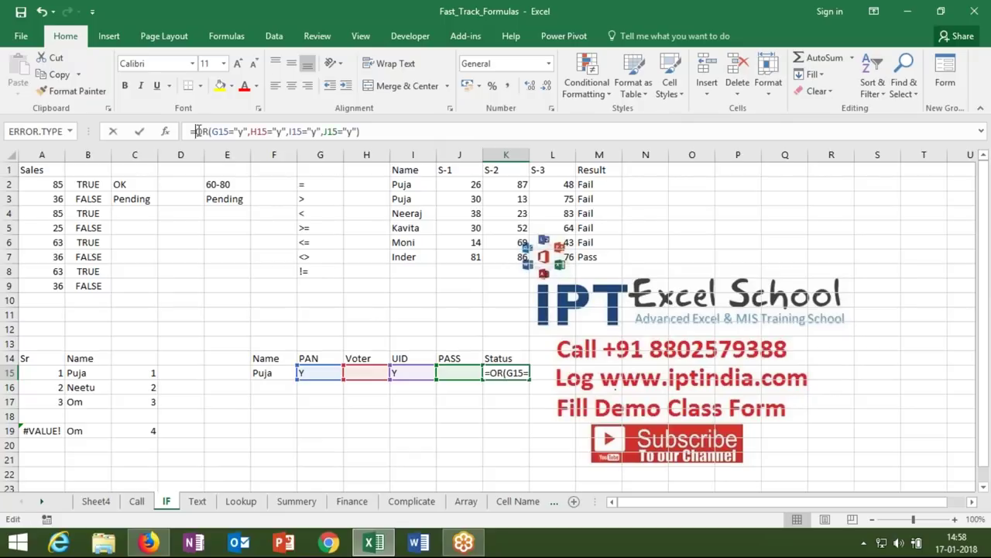
type("IF(")
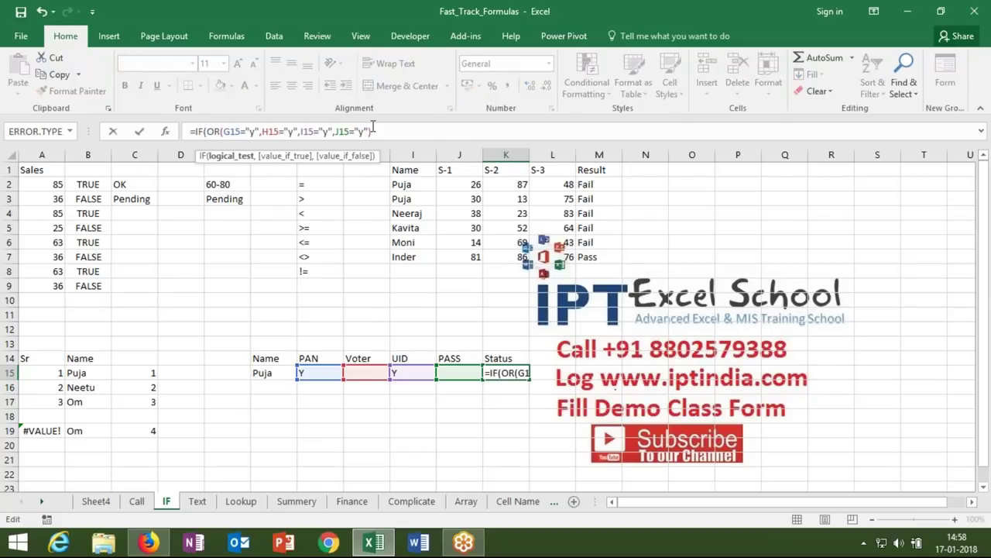
left_click(376, 131)
type(",\"OK\"")
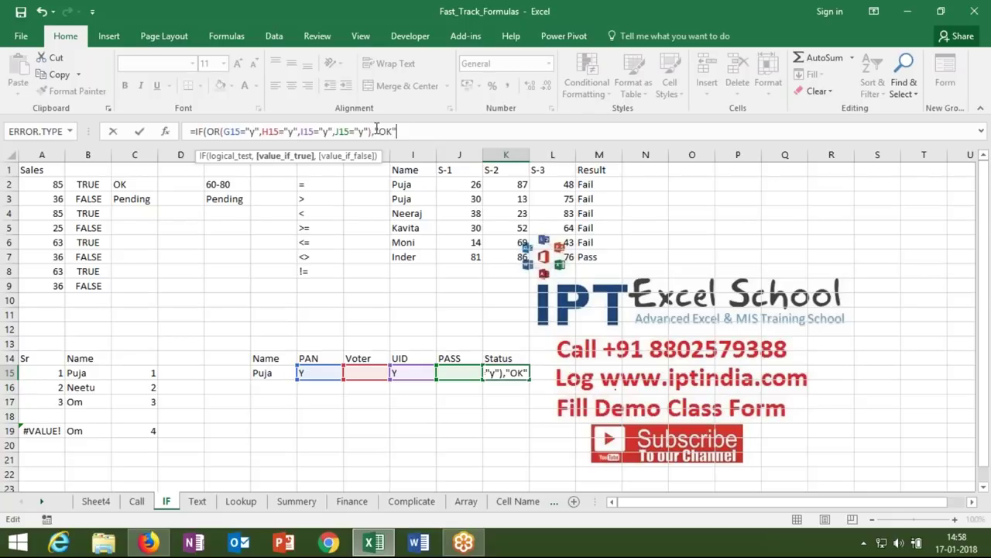
type(",")
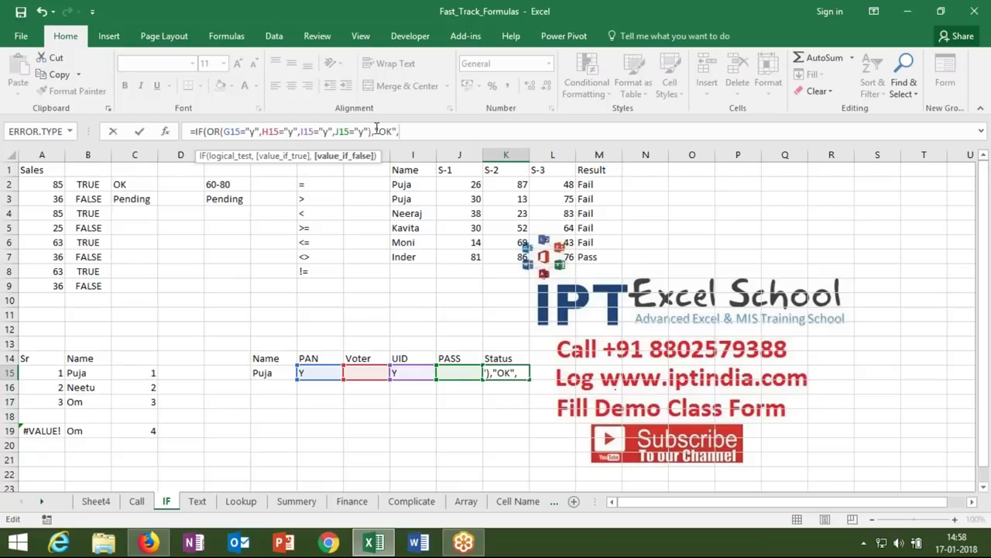
type("\"Pending\")")
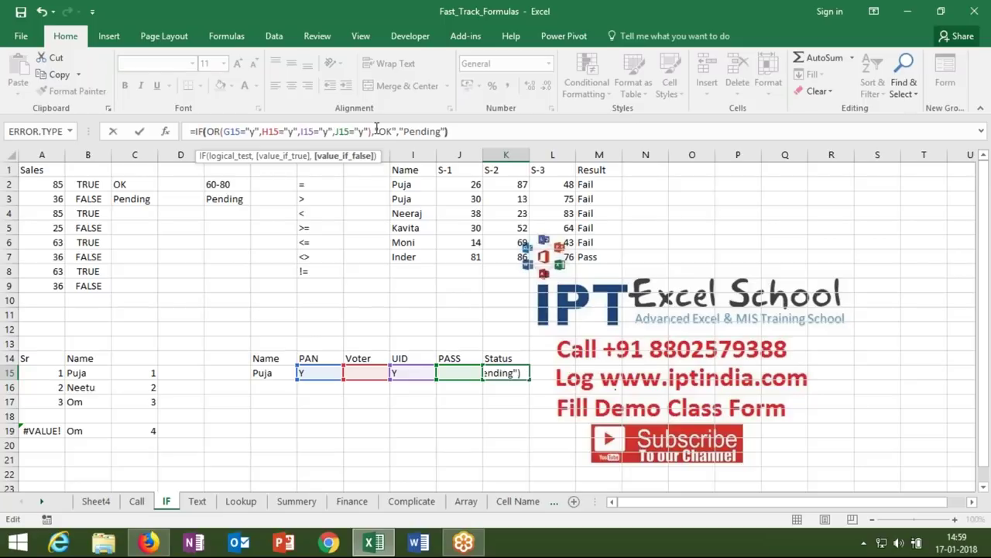
key("Return")
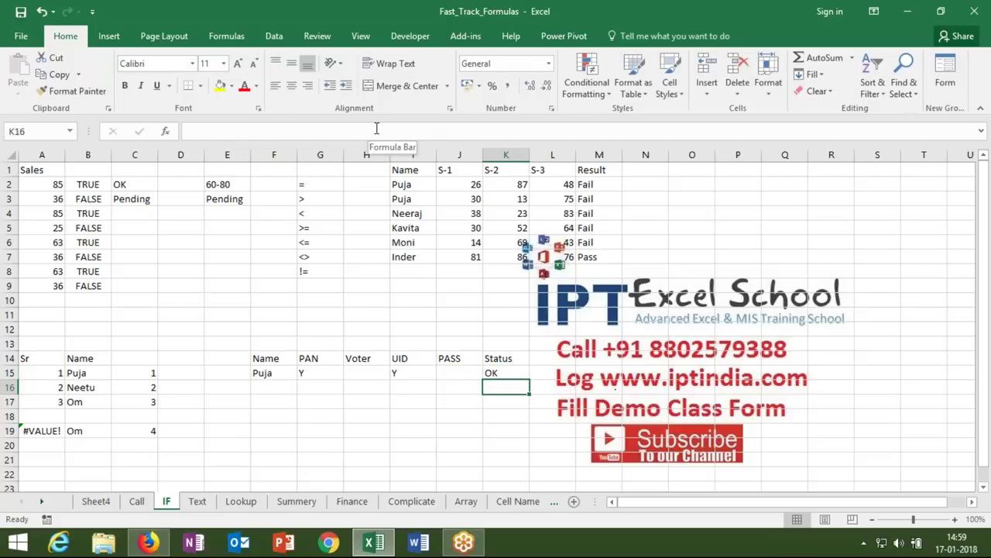
key("Up")
key("Down")
key("Down")
key("Down")
key("Down")
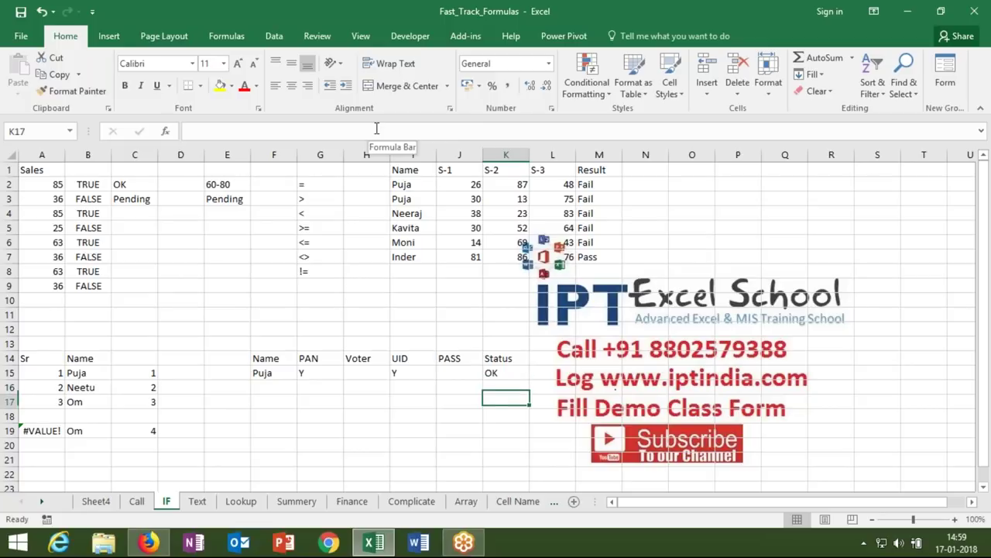
key("Left")
key("Left")
key("Left")
key("Left")
key("Left")
key("Up")
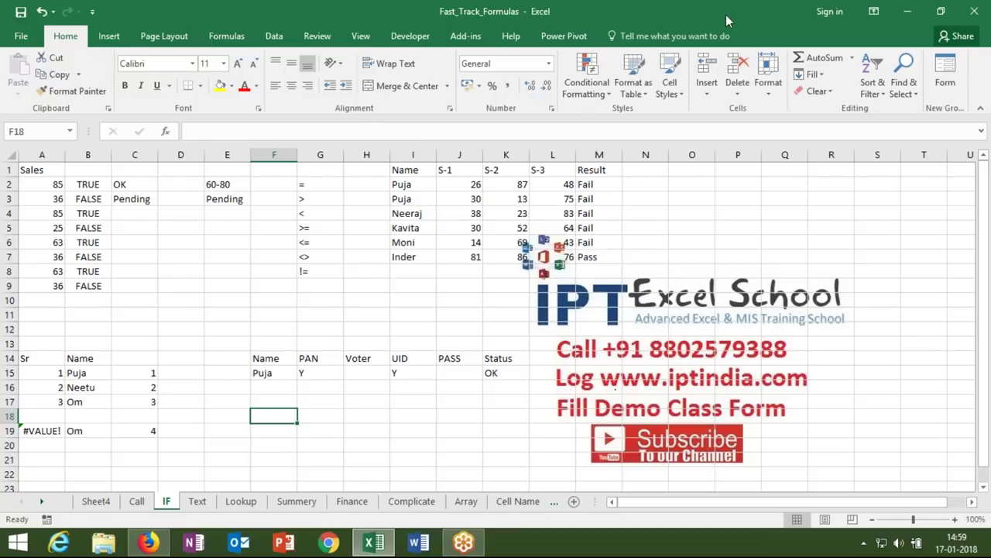
- Fill Puja's PAN cell G15 yellow
left_click(286, 400)
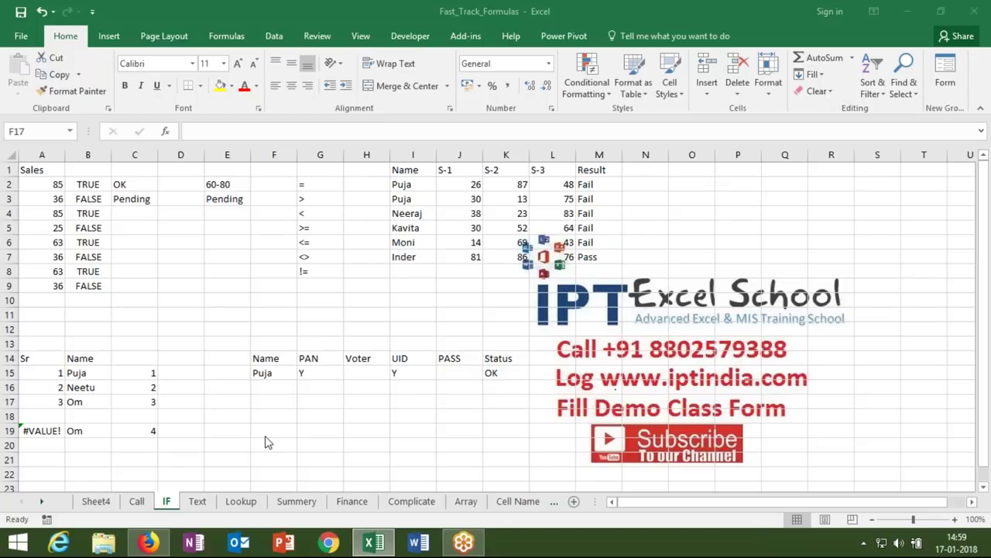
left_click(273, 401)
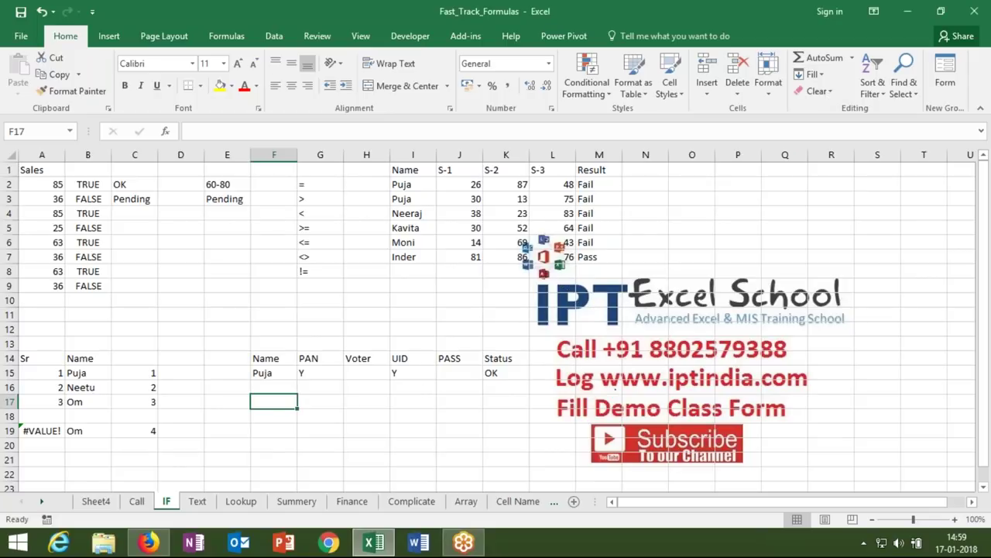
left_click(274, 417)
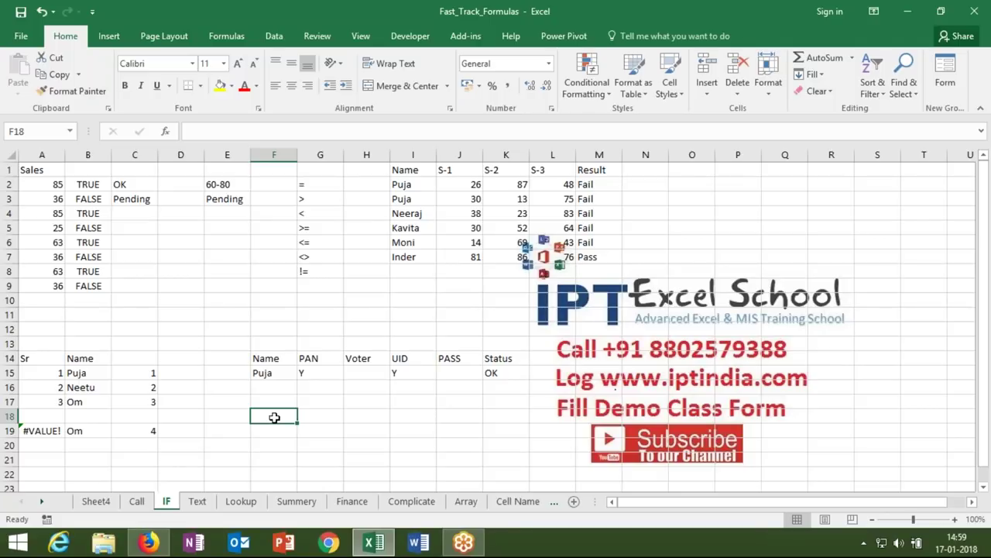
left_click(307, 373)
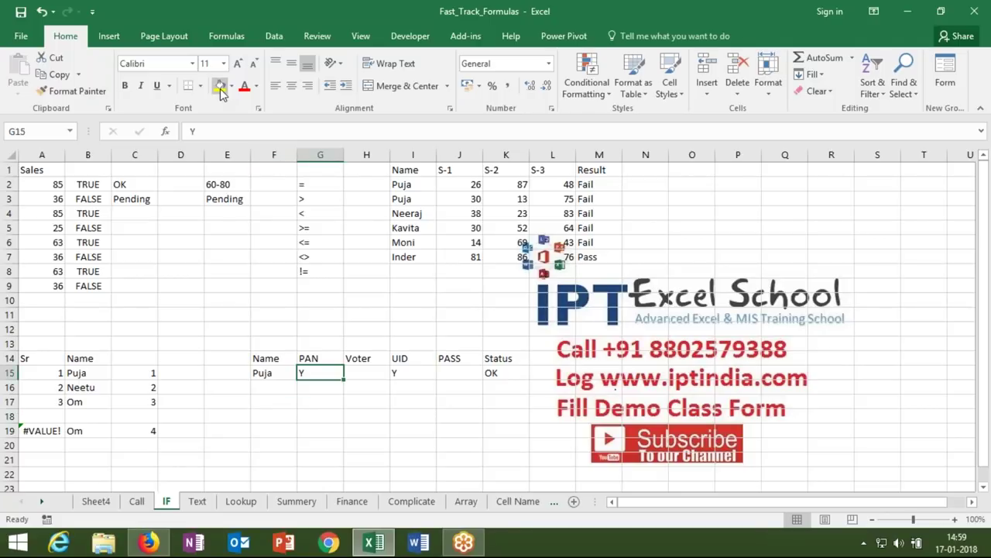
key("F4")
- Fill the Voter, UID and PASS cells H15:J15 green
left_click_drag(387, 374, 449, 373)
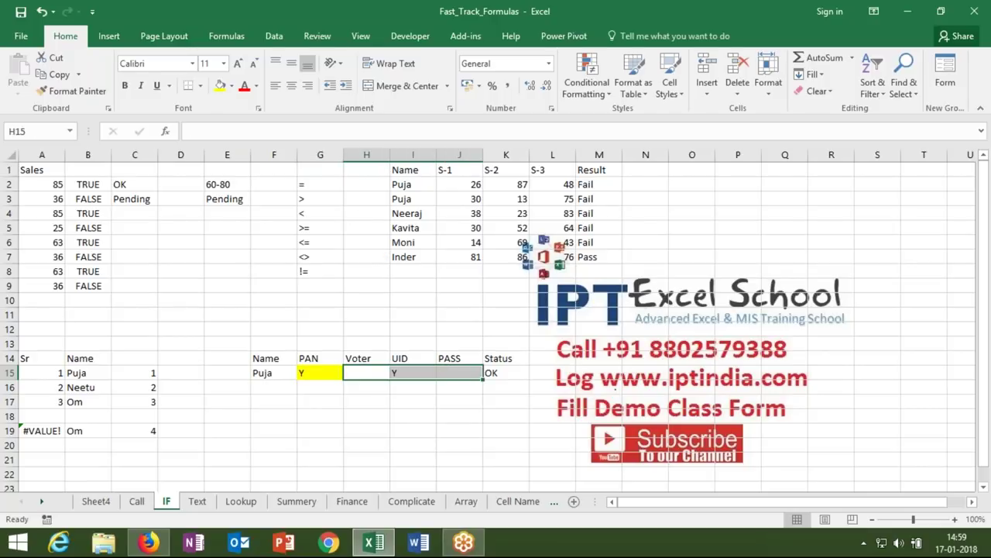
left_click(231, 90)
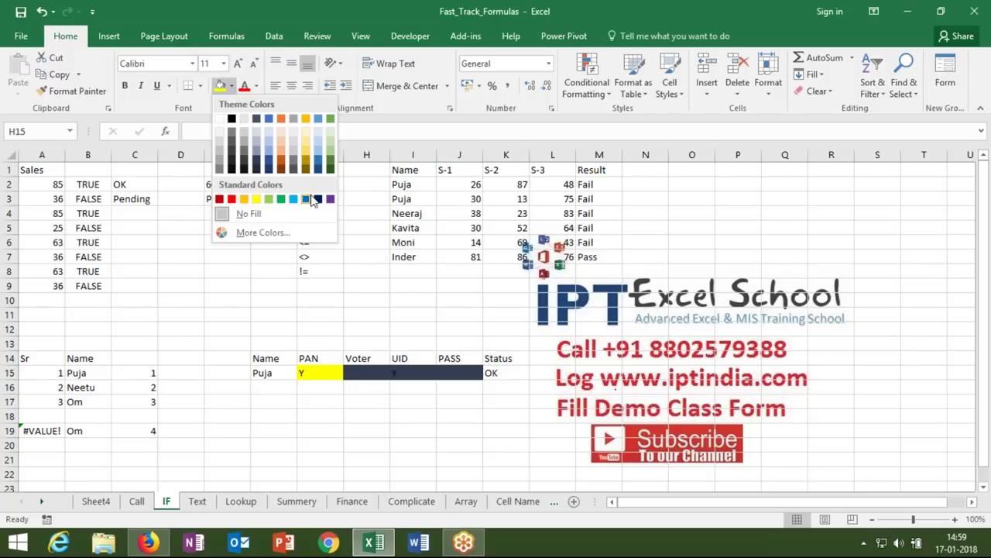
left_click(288, 201)
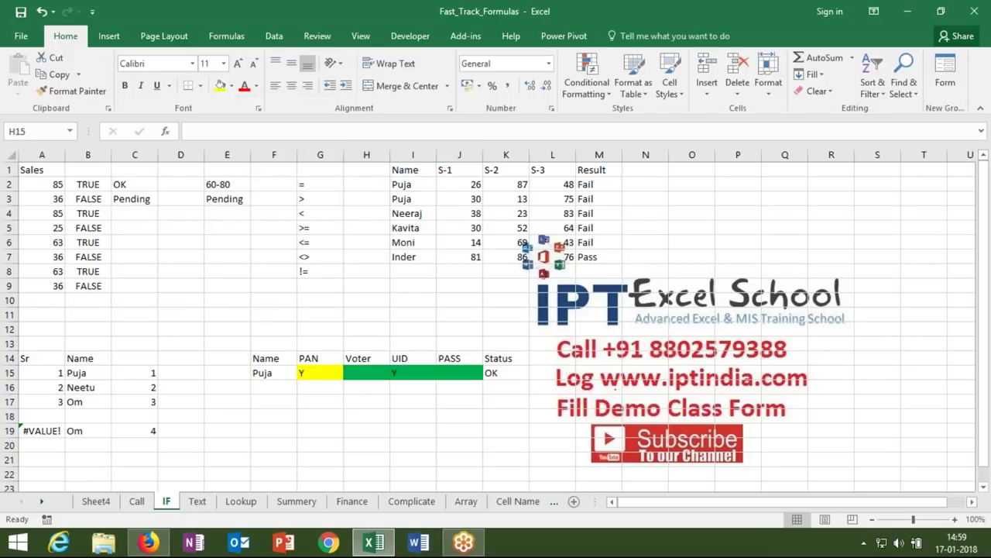
left_click(325, 401)
left_click(306, 372)
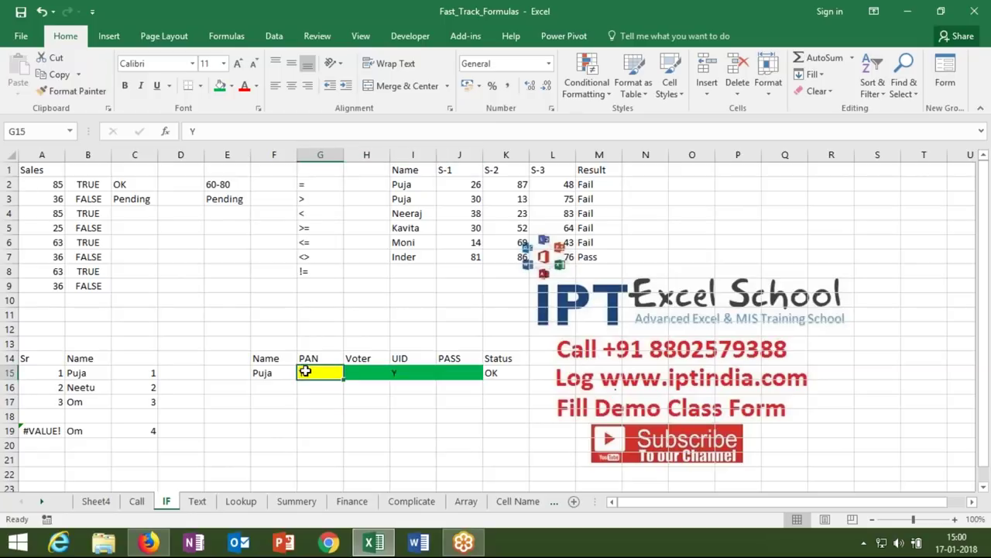
left_click_drag(352, 372, 439, 372)
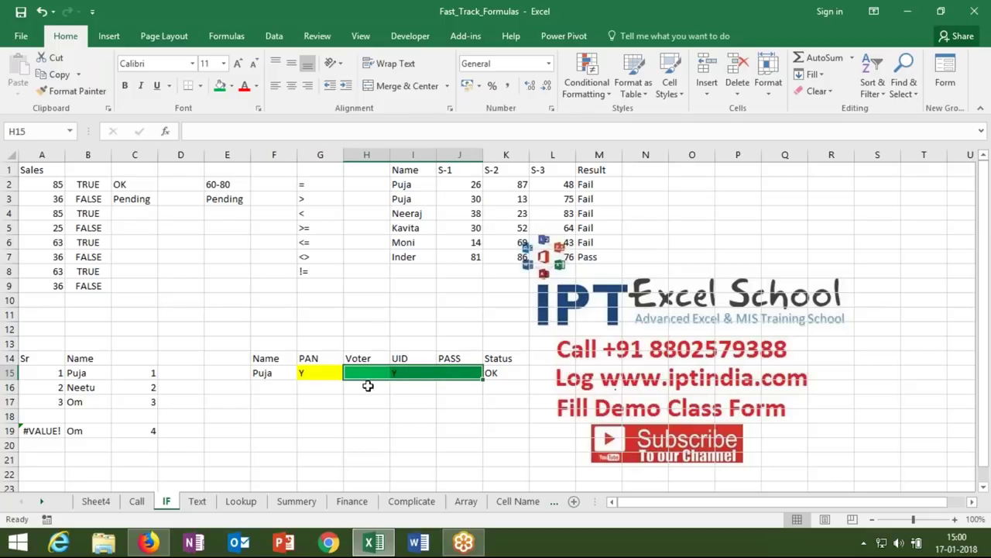
left_click(329, 373)
left_click(356, 374)
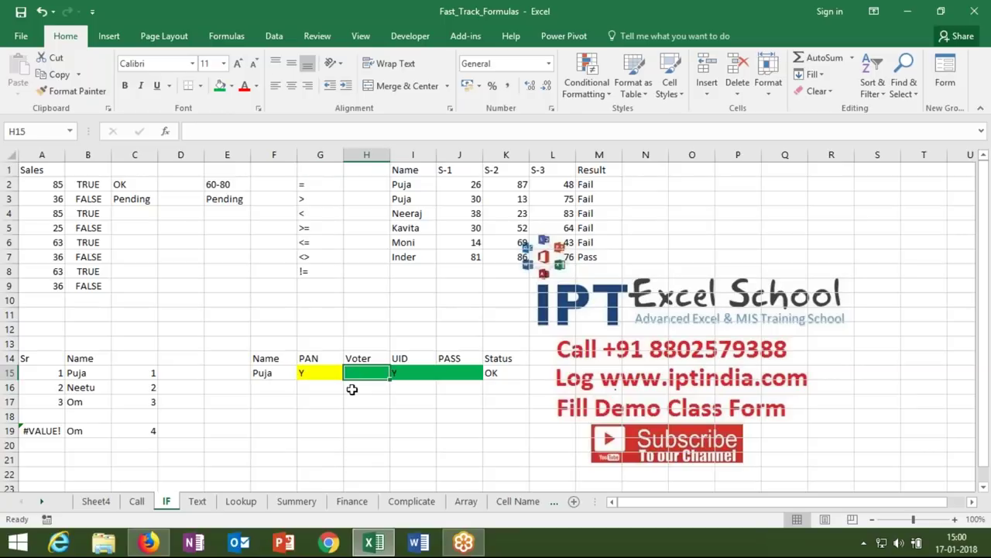
left_click(314, 413)
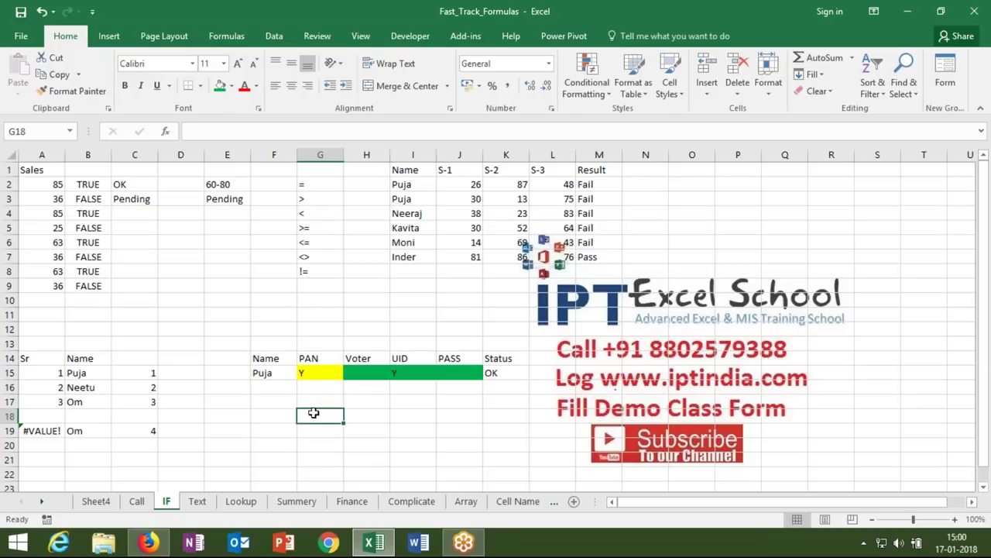
- Enter =AND(G15="y",OR(H15="y",I15="y",J15="y")) in G18
type("=and")
key("Tab")
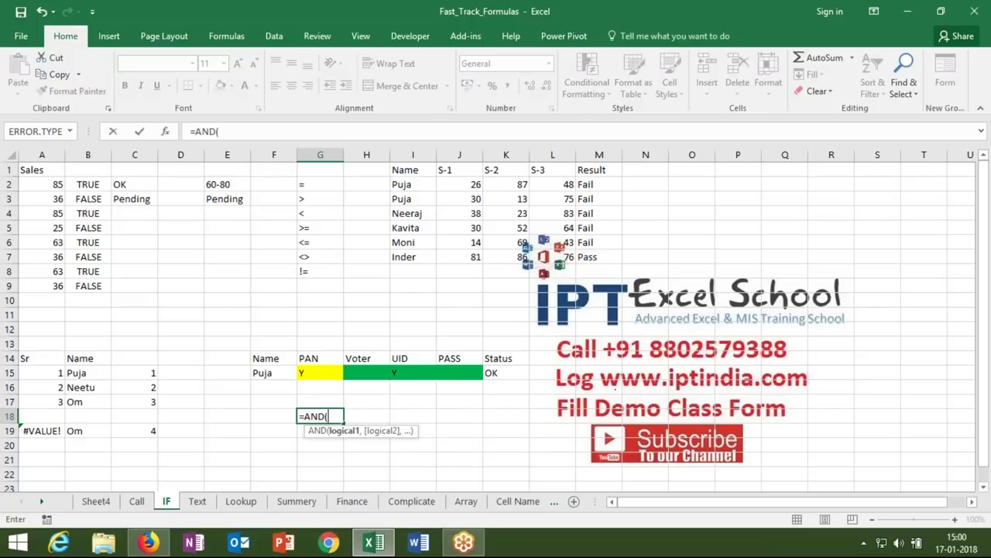
left_click(308, 373)
type("=\"")
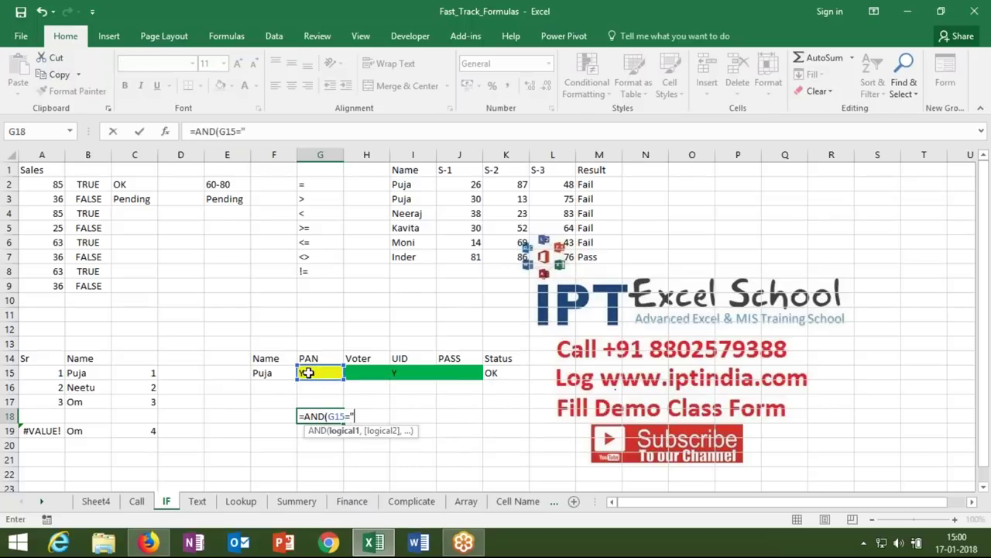
type("y\",")
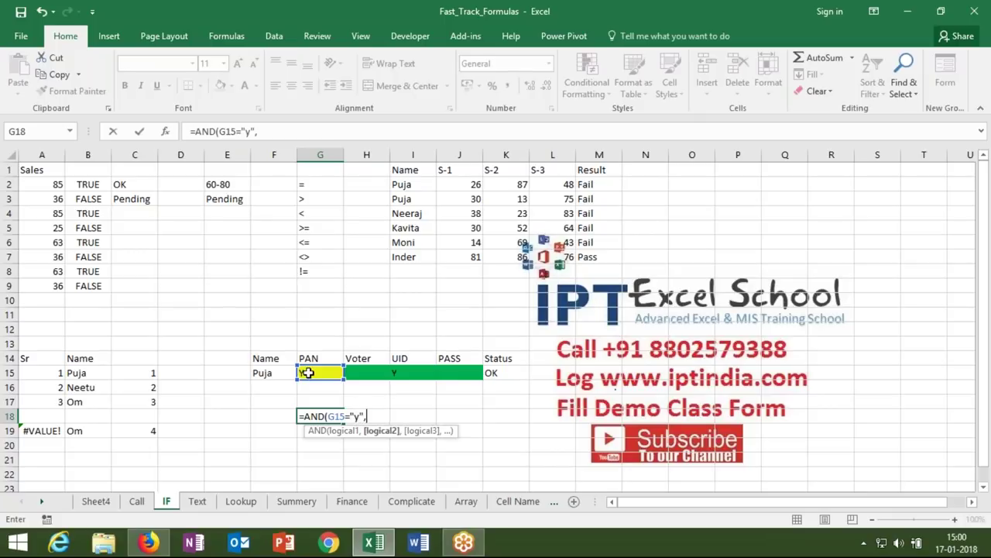
type("or(")
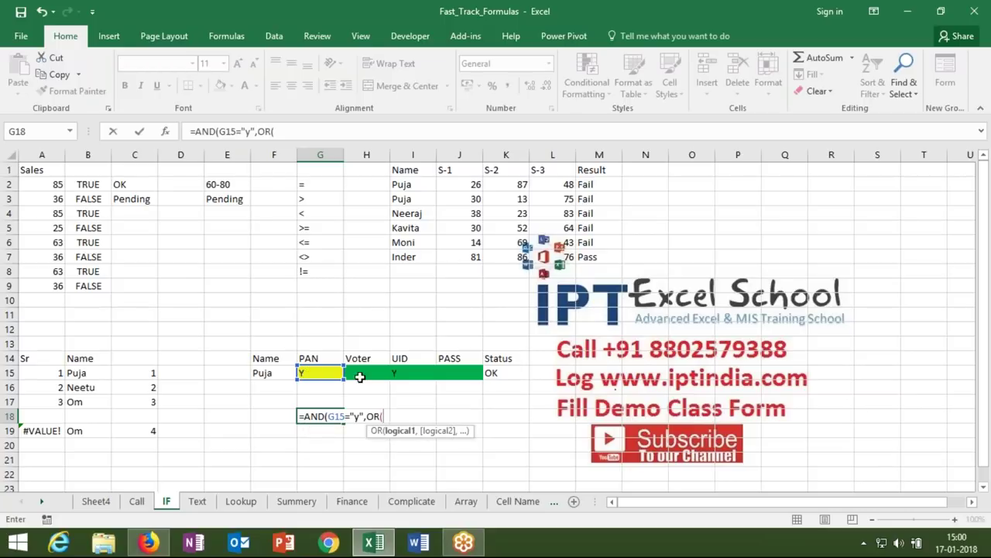
left_click(362, 373)
type("=\"y")
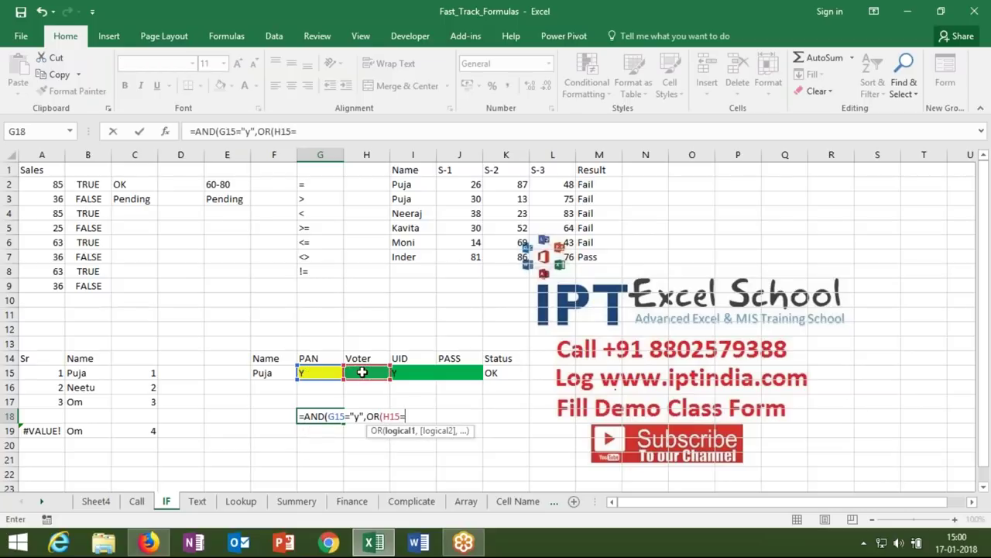
type("\",")
left_click(400, 374)
type("=\"y\"")
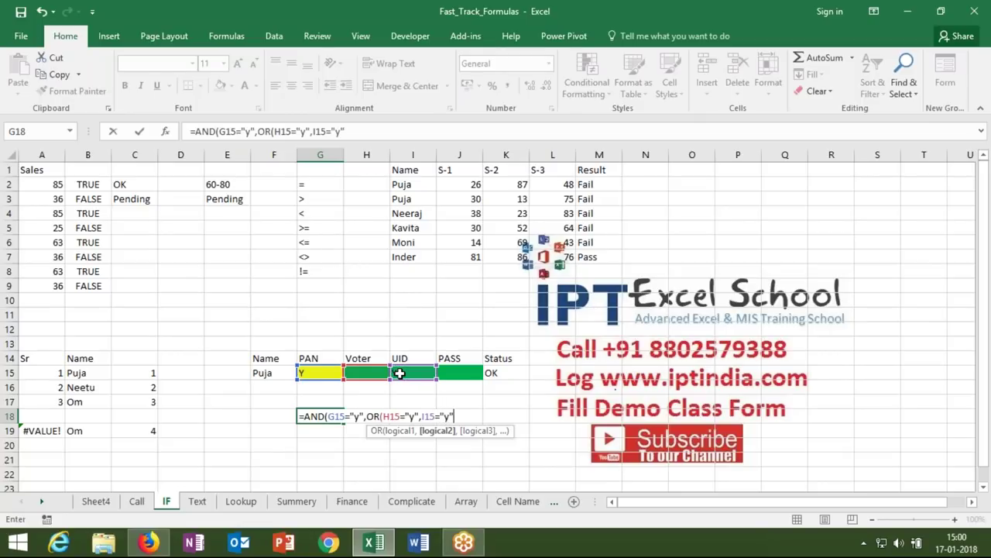
type(",")
left_click(448, 373)
type("=\"y")
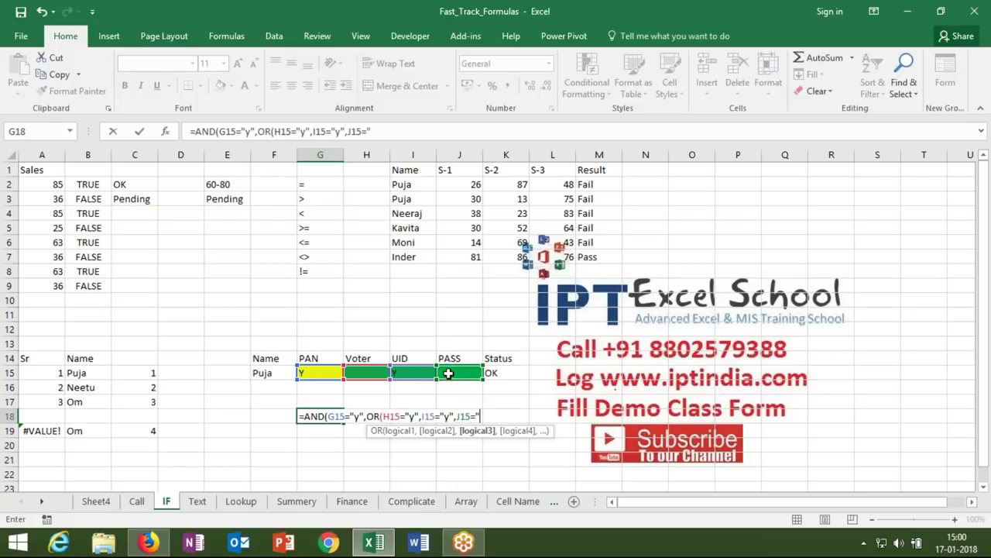
type("\")")
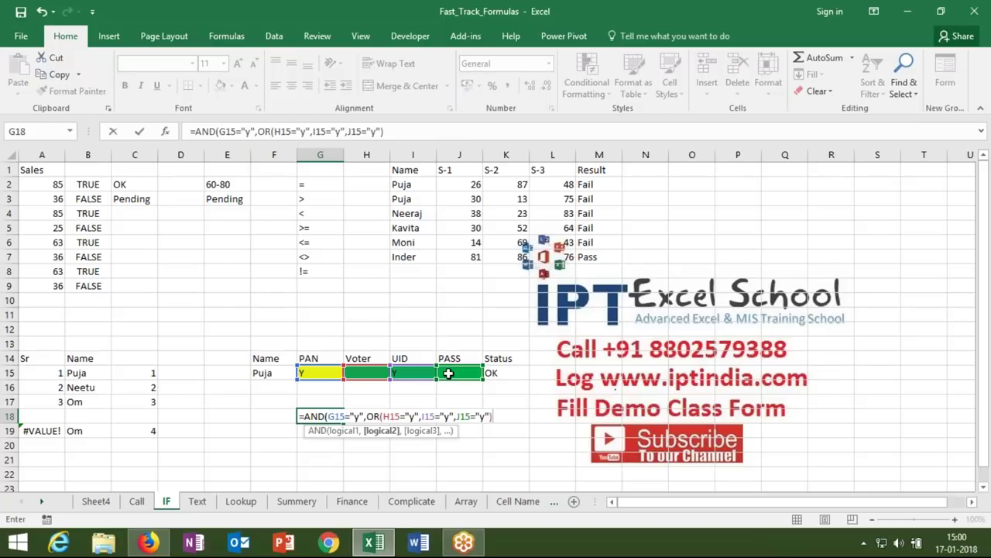
key("Return")
key("Return")
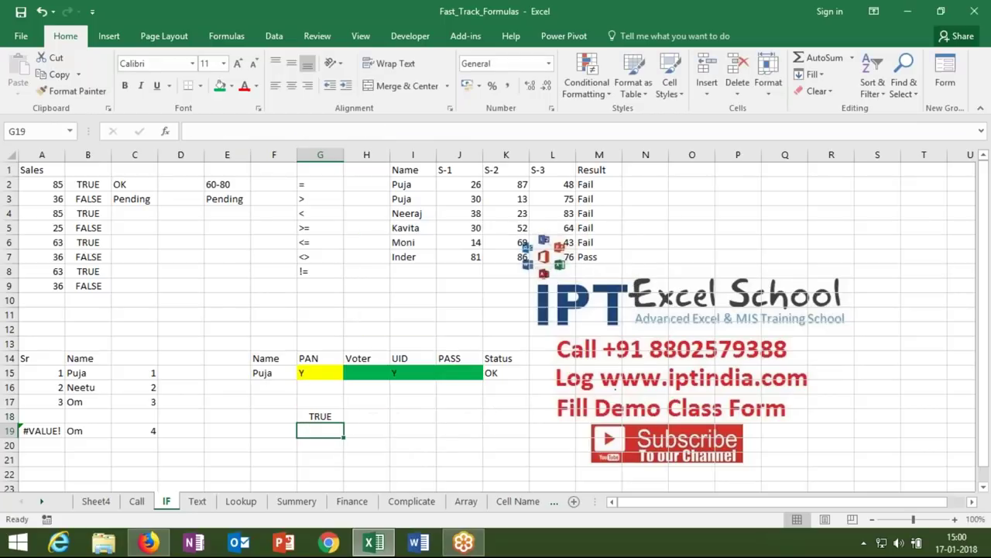
- Test G18 by clearing the UID value in I15, then undo it
left_click(416, 374)
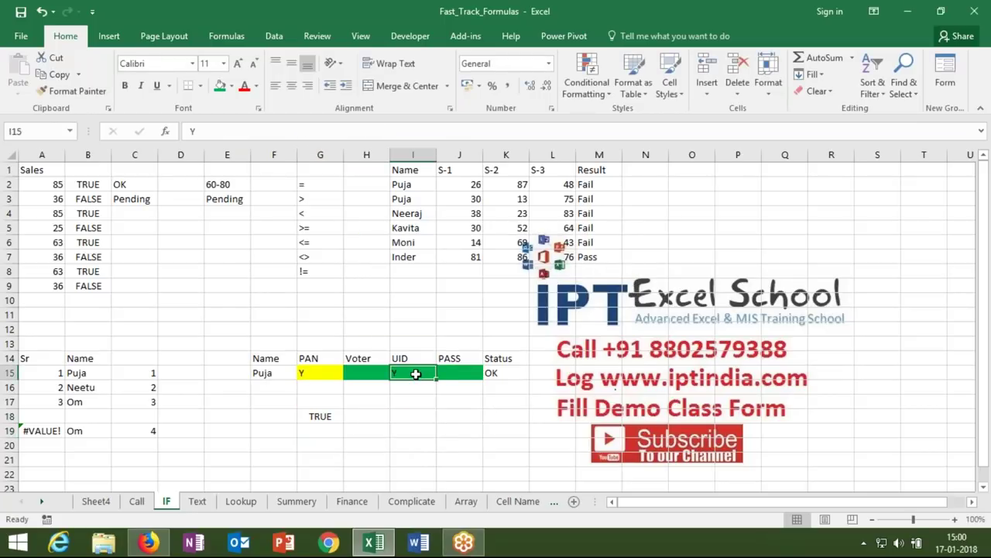
key("Delete")
key("ctrl+z")
left_click(327, 413)
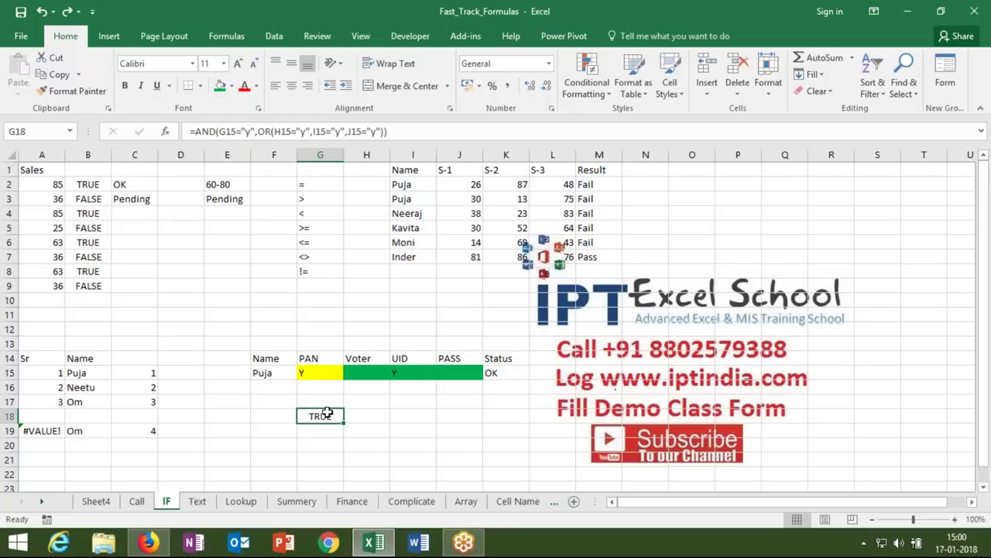
- Copy the Sales column with its header to A23
left_click_drag(52, 184, 43, 285)
left_click_drag(41, 171, 38, 281)
key("ctrl+c")
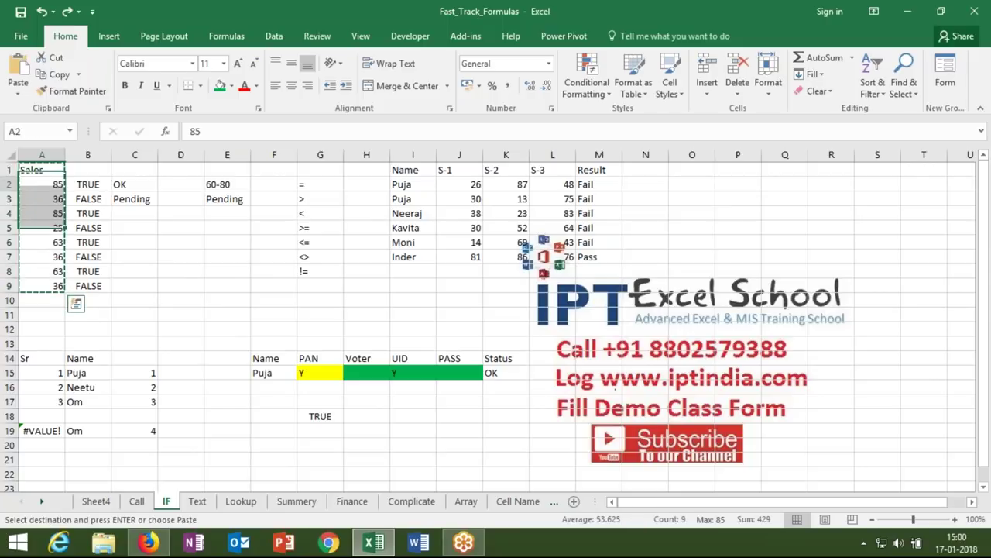
left_click(42, 401)
key("Down")
key("Down")
key("Down")
key("Down")
key("Down")
key("Down")
key("Down")
key("Down")
key("Down")
key("Down")
key("Down")
key("Down")
key("Down")
key("Down")
key("Down")
key("Down")
key("Down")
key("Up")
key("Up")
key("Up")
key("Up")
key("Up")
key("Up")
key("Up")
key("Up")
key("Up")
key("Up")
key("Up")
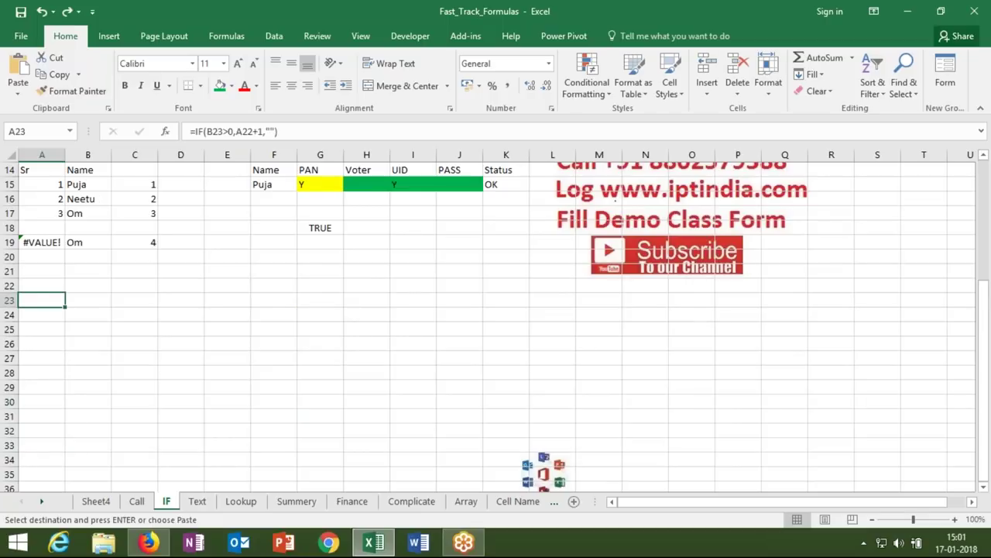
key("ctrl+v")
- Type the header inc in B23 and the first slab 0-40 in D24
key("Right")
key("Right")
key("Right")
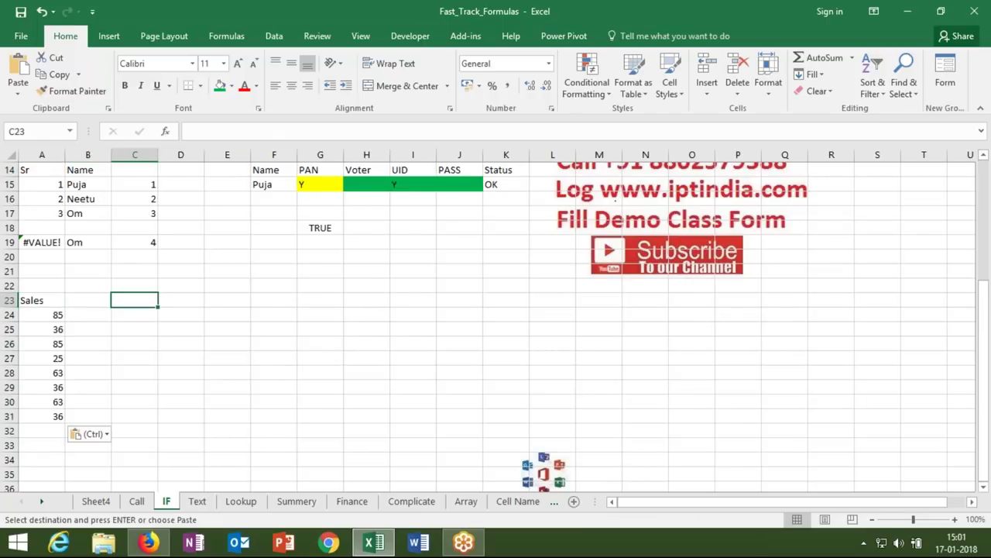
key("Down")
key("Up")
key("Left")
key("Left")
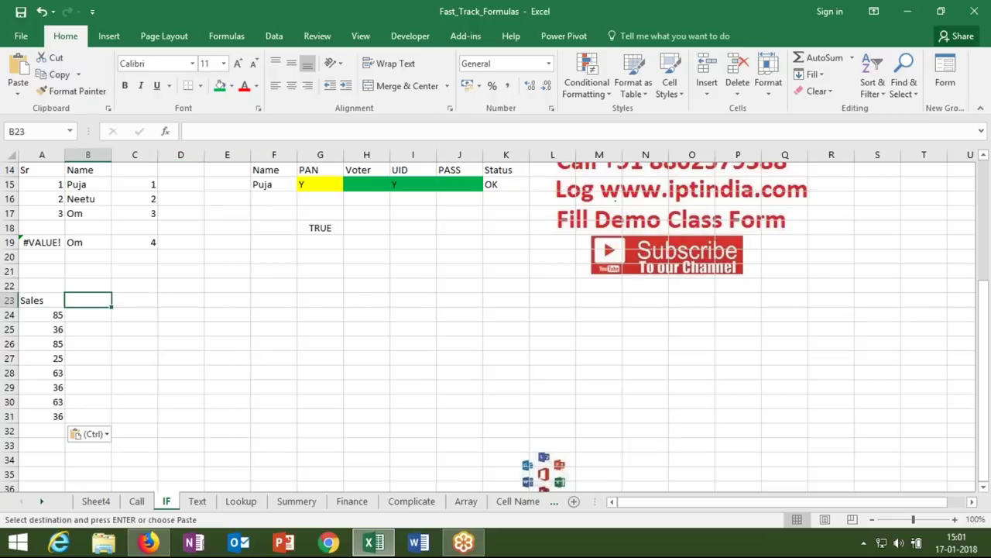
type("inx")
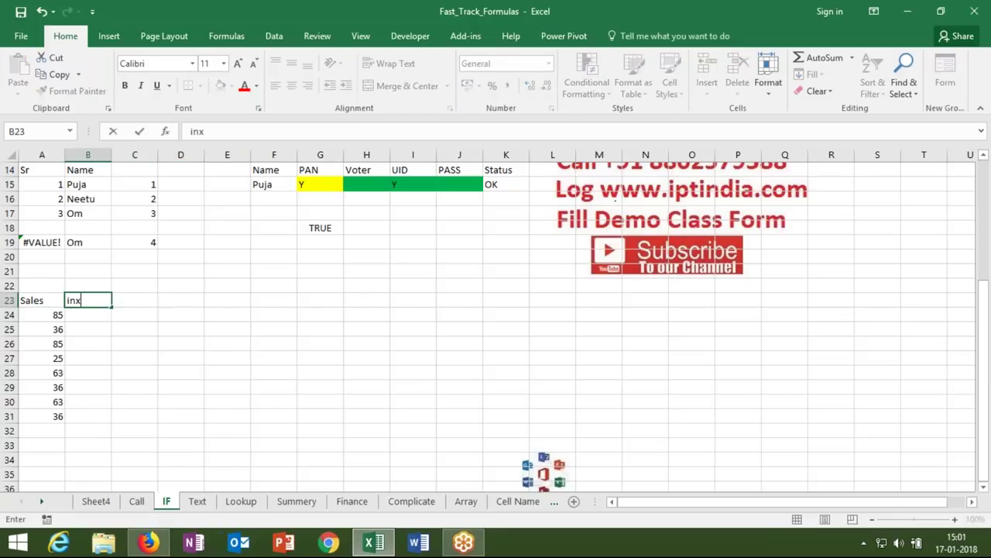
key("BackSpace")
type("c")
left_click(134, 329)
left_click(173, 316)
type("0-40")
- Enter the first two slabs: 0-40 gives 500, 41-80 gives 1000
key("Tab")
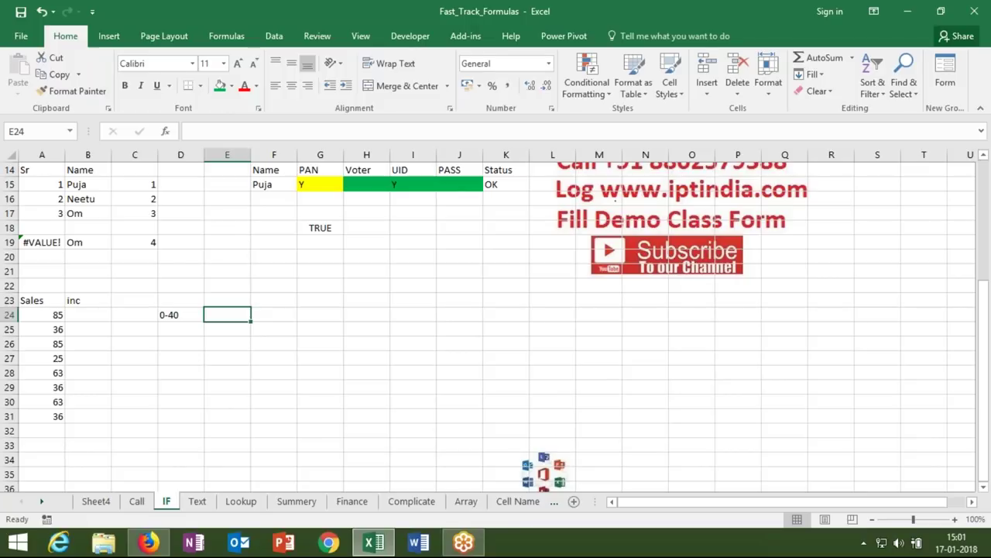
type("500")
key("Return")
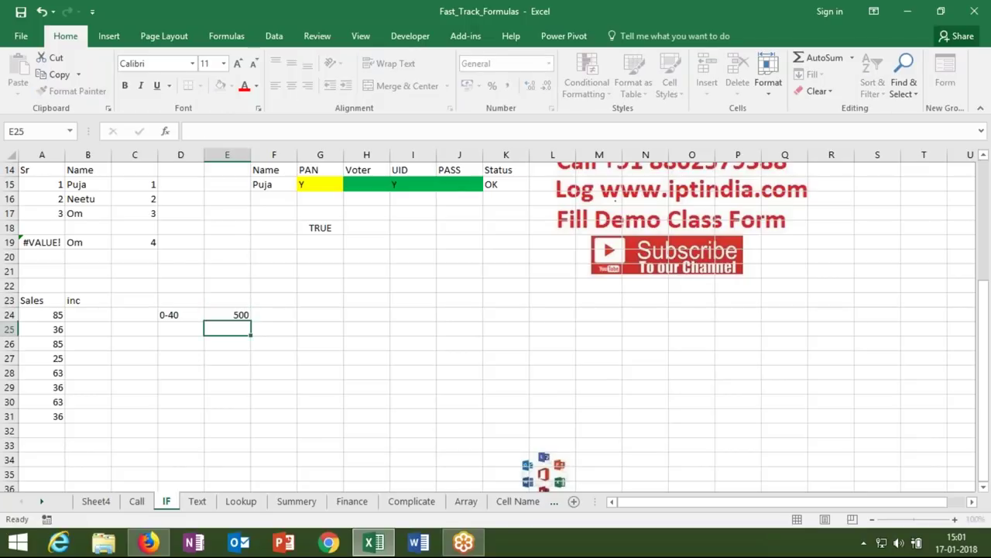
type("41-10")
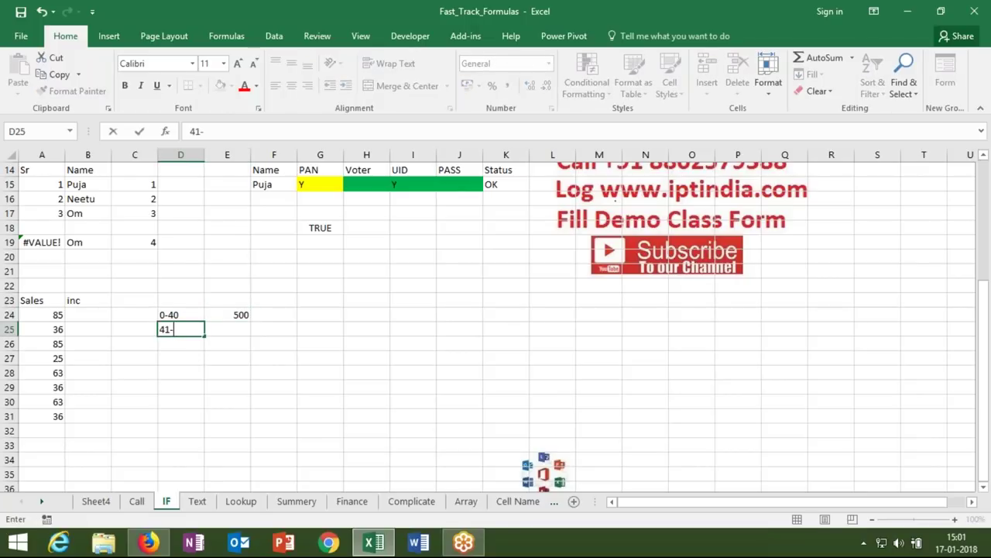
key("BackSpace")
key("BackSpace")
type("80")
key("Tab")
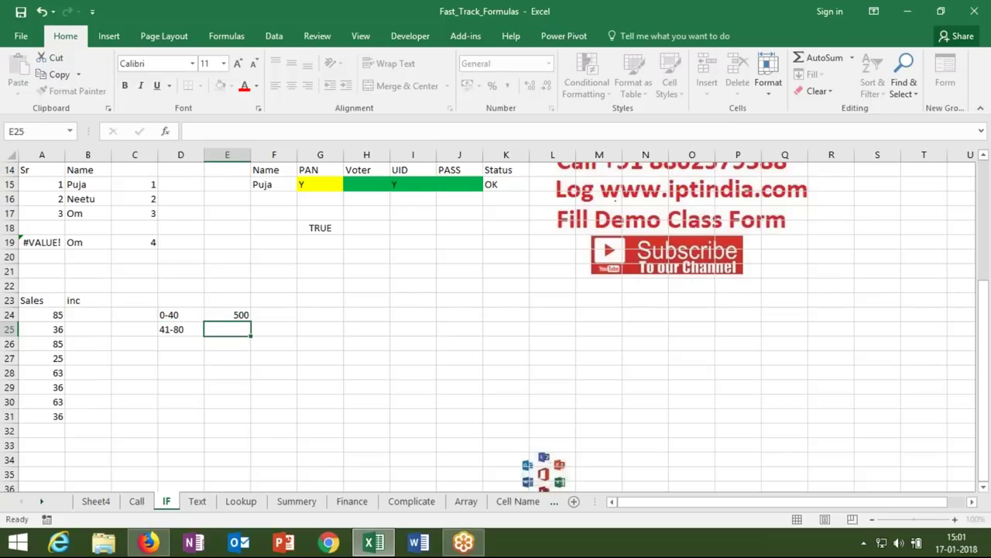
type("1000")
key("Return")
- Enter the top slabs: 81-100 gives 2000, >100 gives 5000
type("81-100")
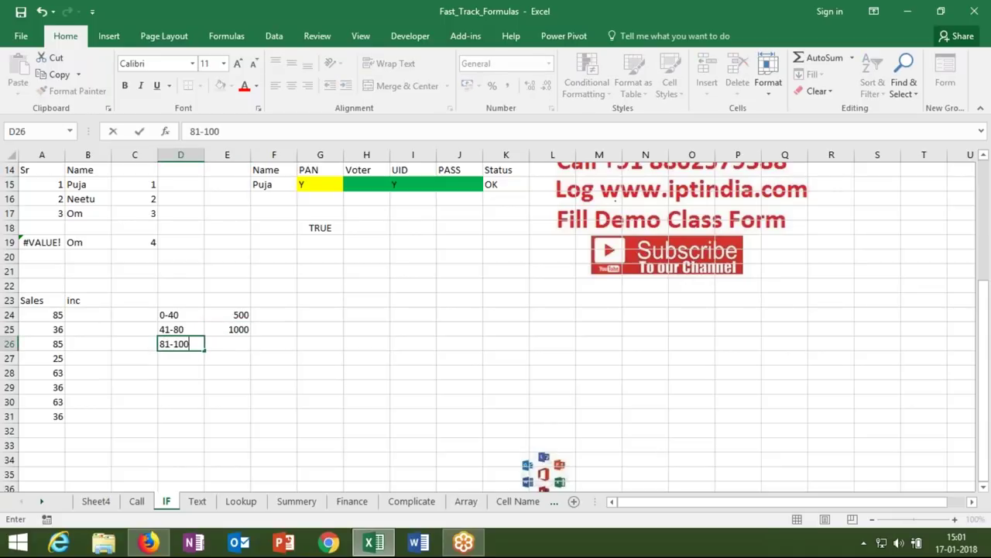
key("Tab")
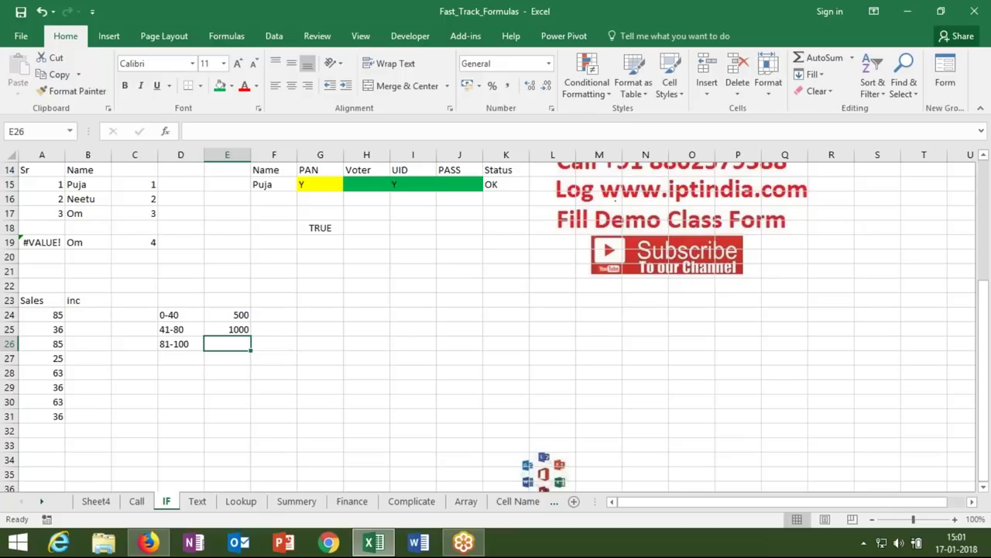
type("2000")
key("Return")
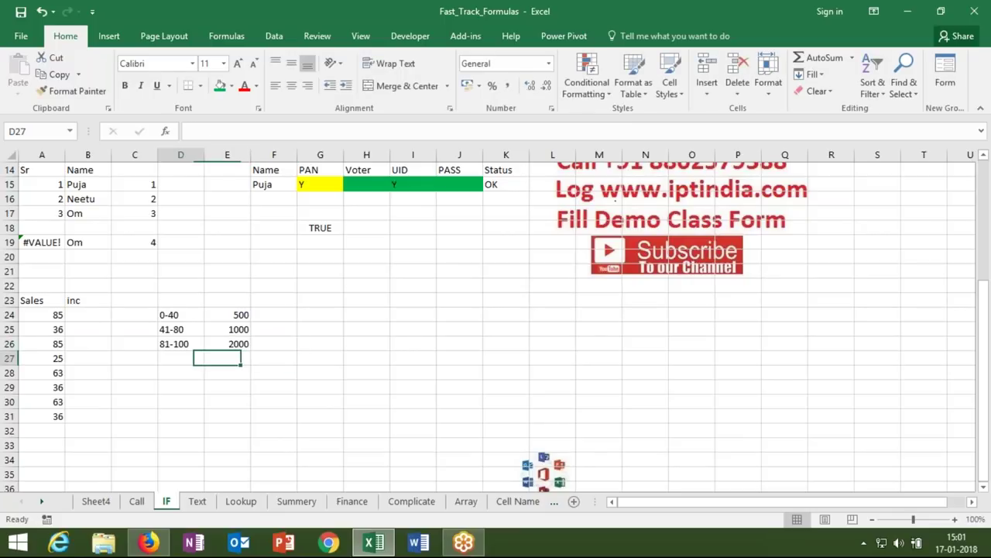
type(">100")
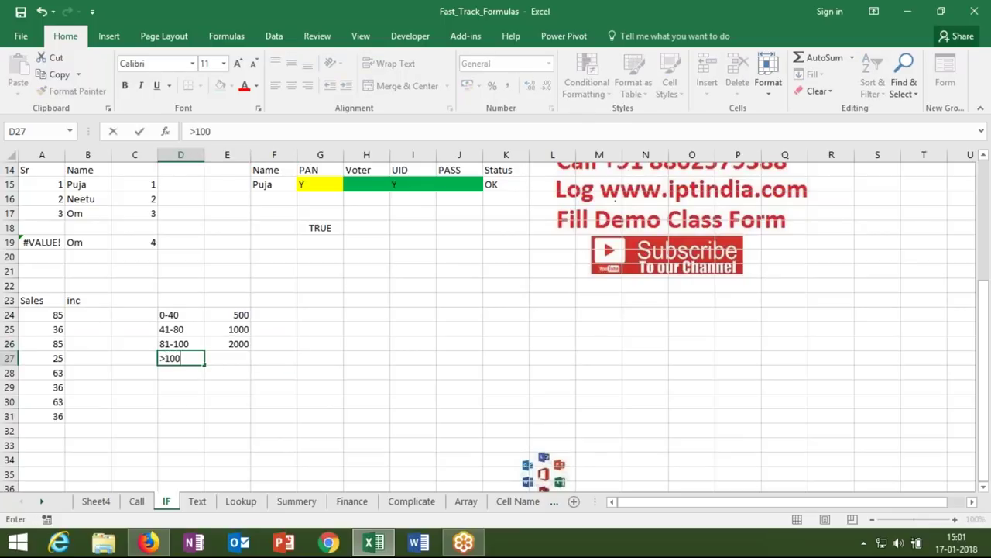
key("Tab")
type("5000")
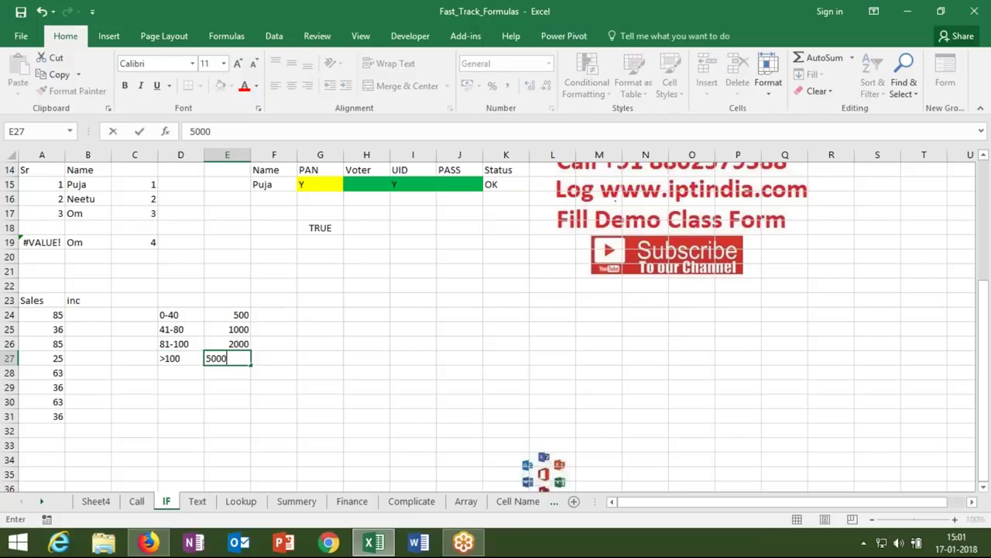
key("Return")
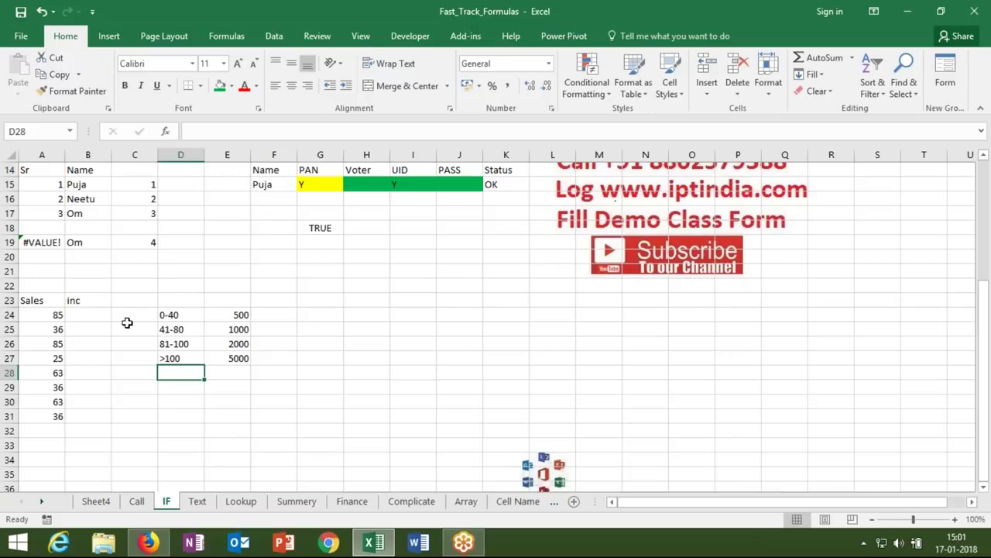
- Start an IF formula in B24, then discard the mistyped attempt
left_click(92, 316)
type("=")
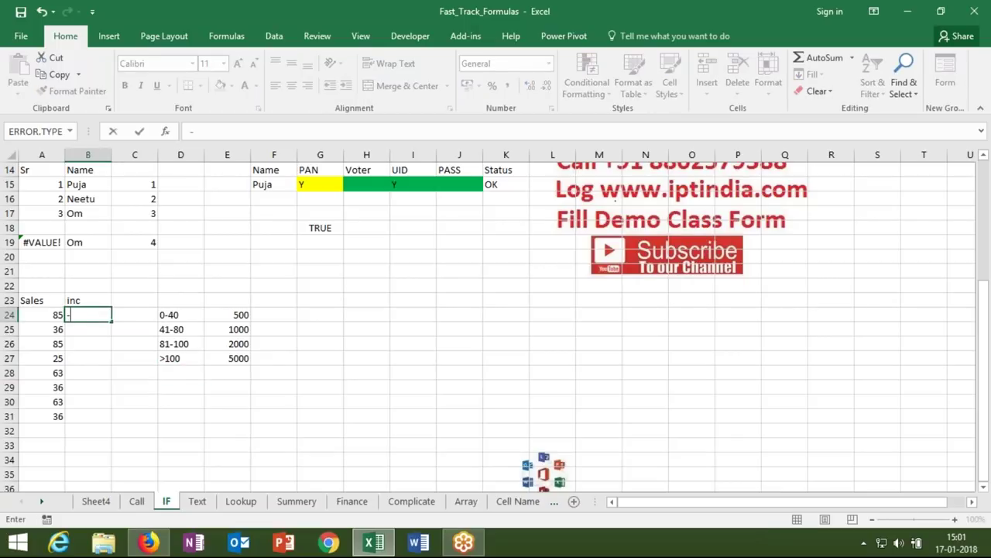
type("=if")
key("Tab")
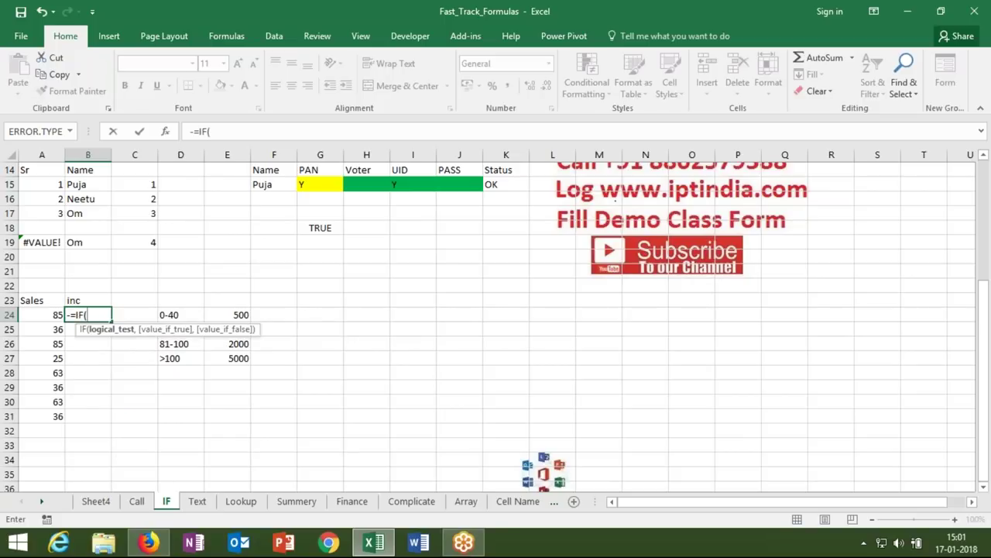
type("A24>")
key("BackSpace")
key("Escape")
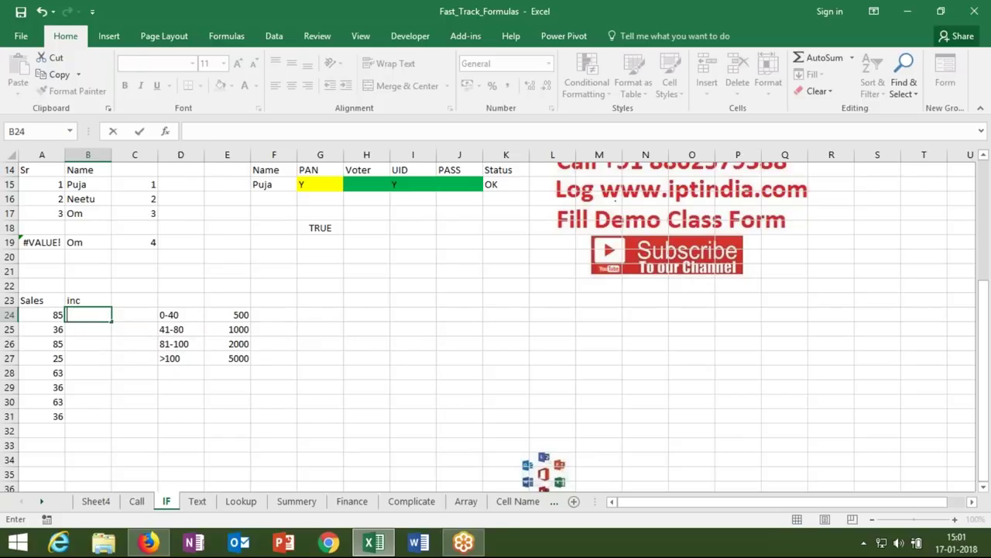
- Enter =IF(A24<=40,500,IF(A24<=80,1000,IF(A24<=100,2000,5000 in B24
type("=if")
key("Tab")
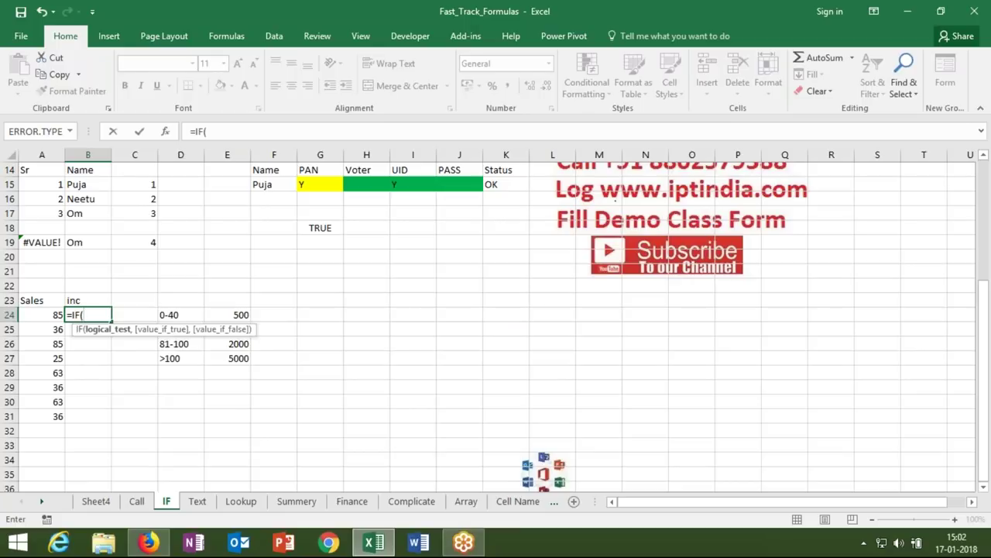
left_click(54, 316)
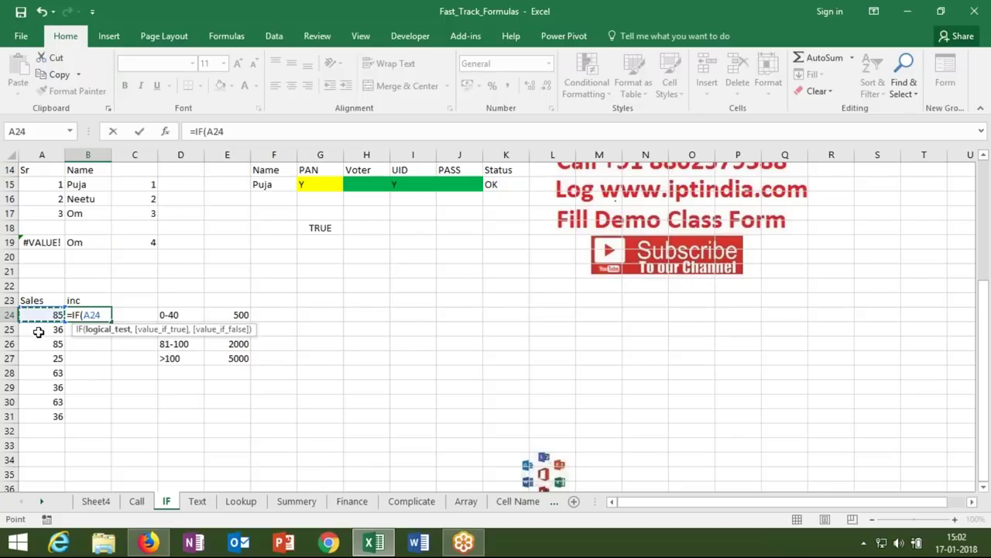
type("<=40,")
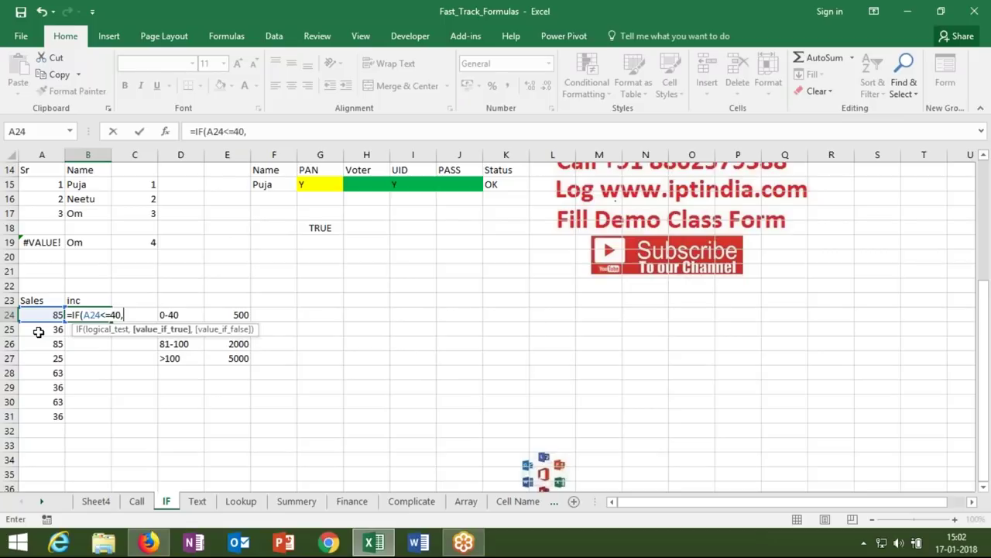
type("500,")
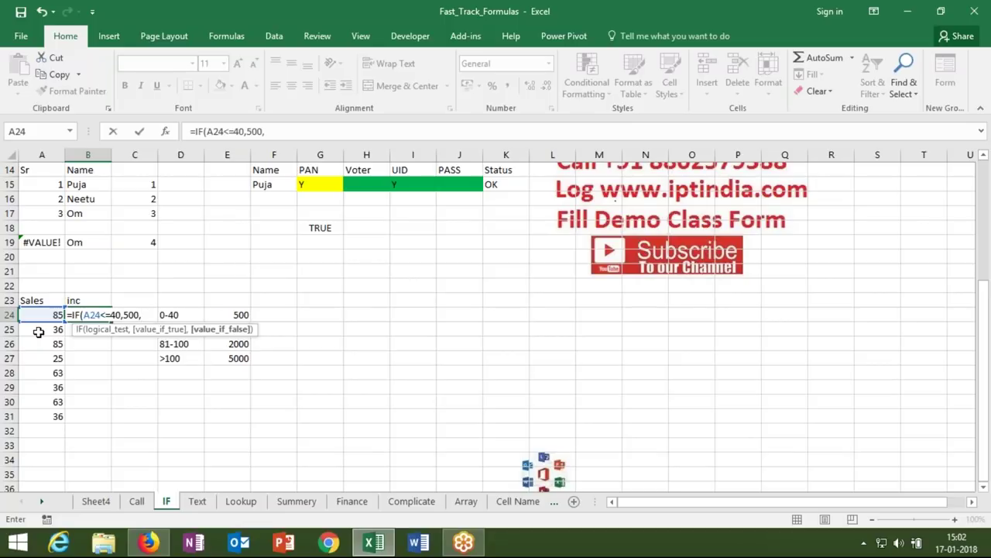
type("IF(")
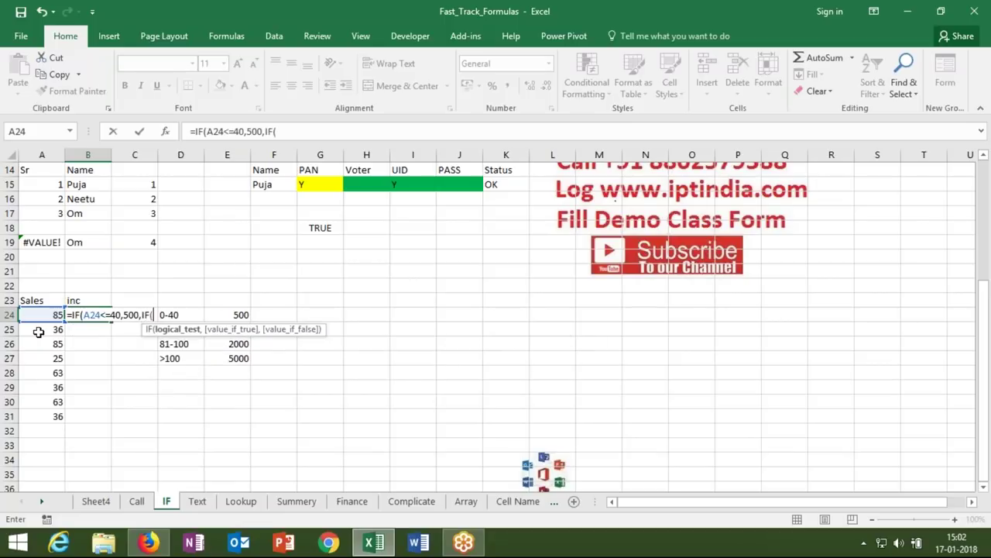
left_click(34, 315)
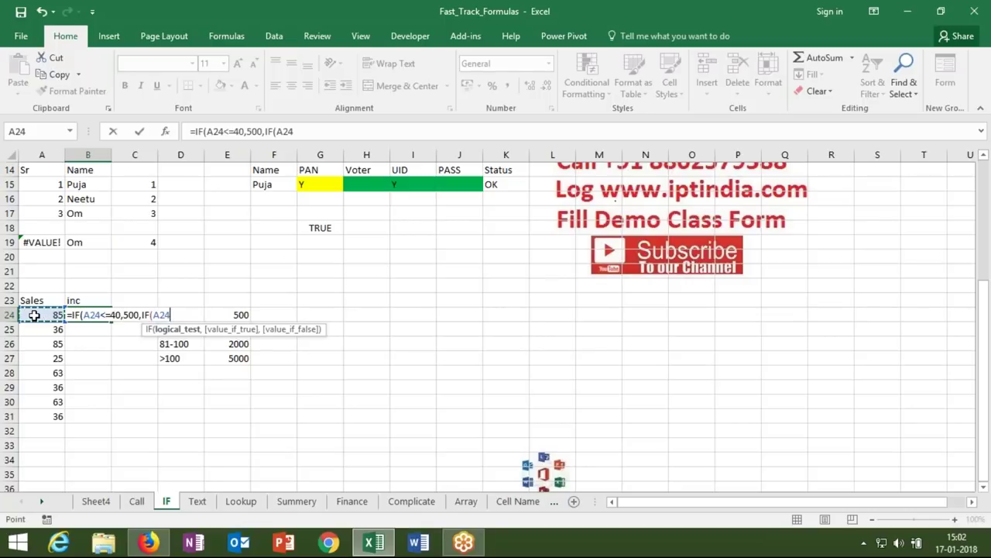
type("<=80,10")
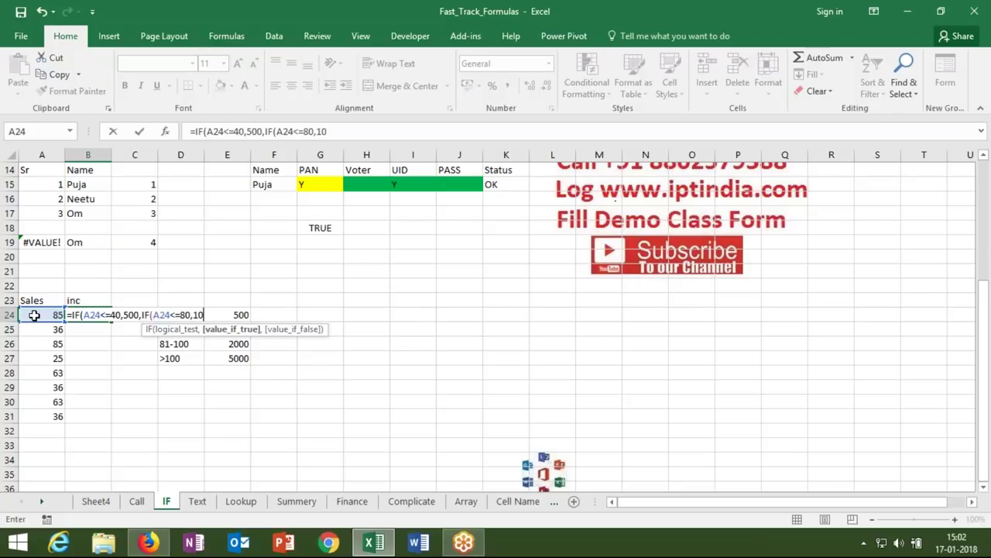
type("00,if")
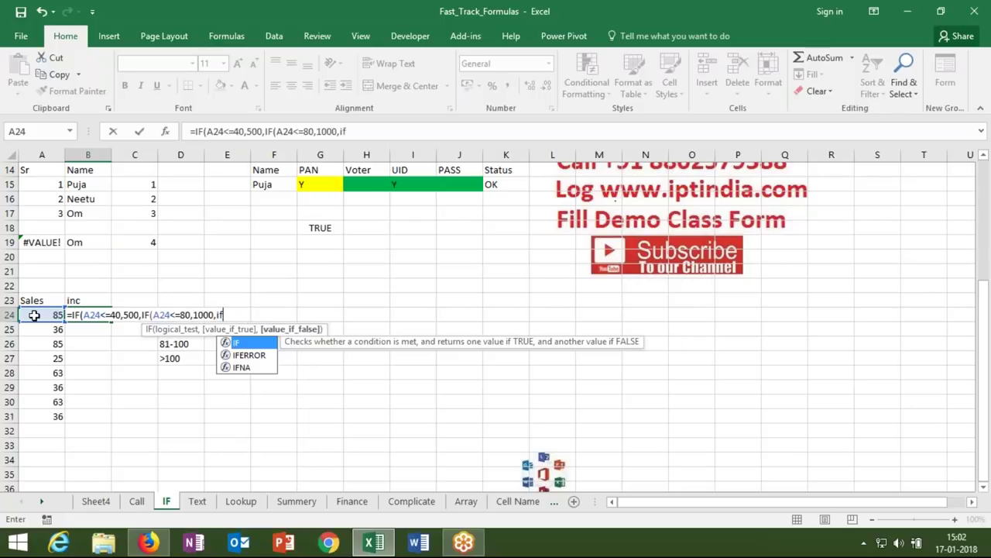
key("Tab")
left_click(34, 316)
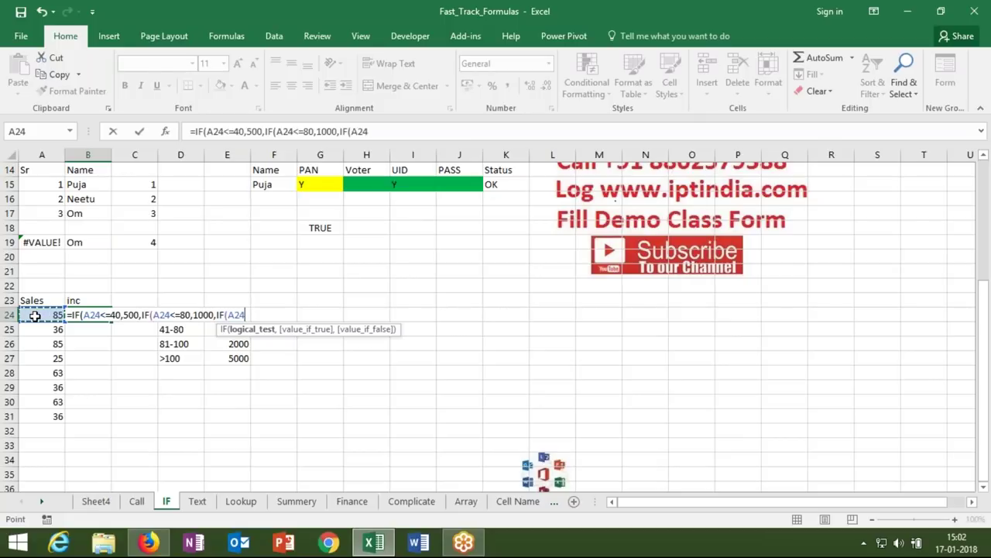
type("<=100")
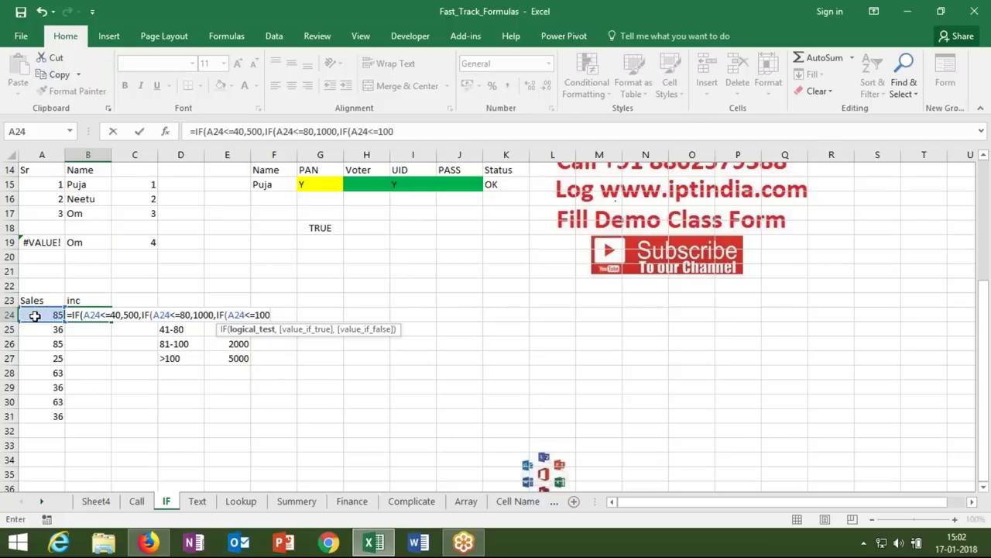
type(",2000")
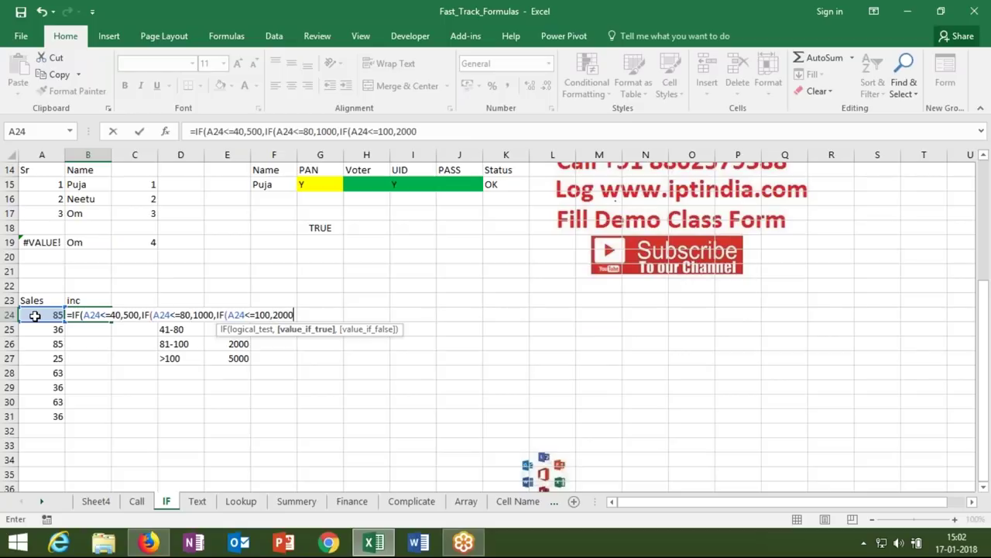
type(",")
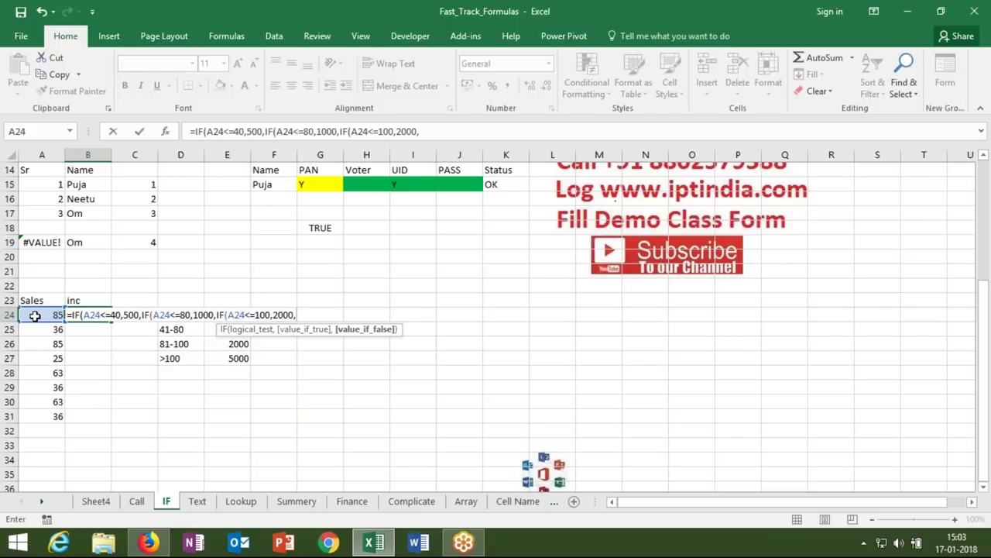
type("5000")
key("Return")
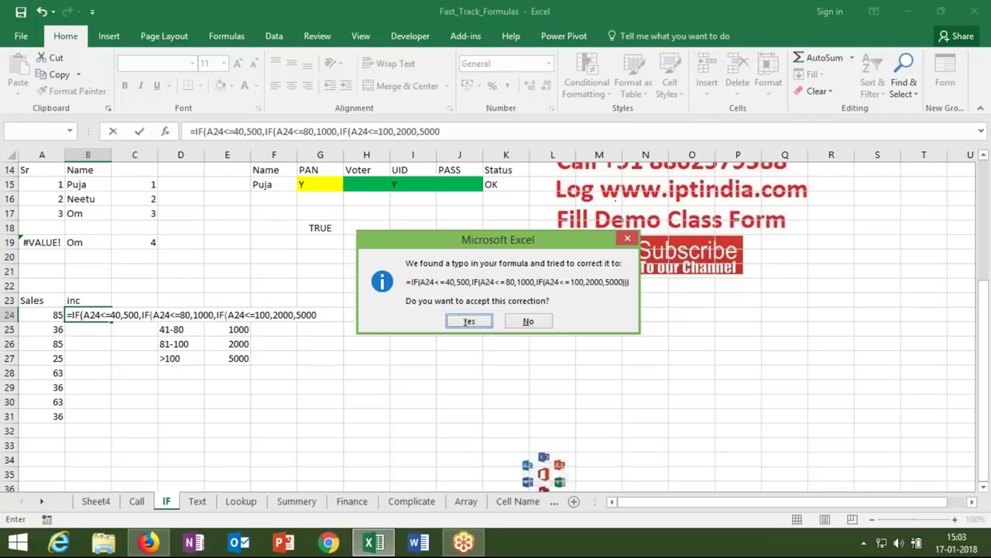
- Accept the closing-parenthesis correction so B24 returns 2000 for 85, then save the workbook
key("Return")
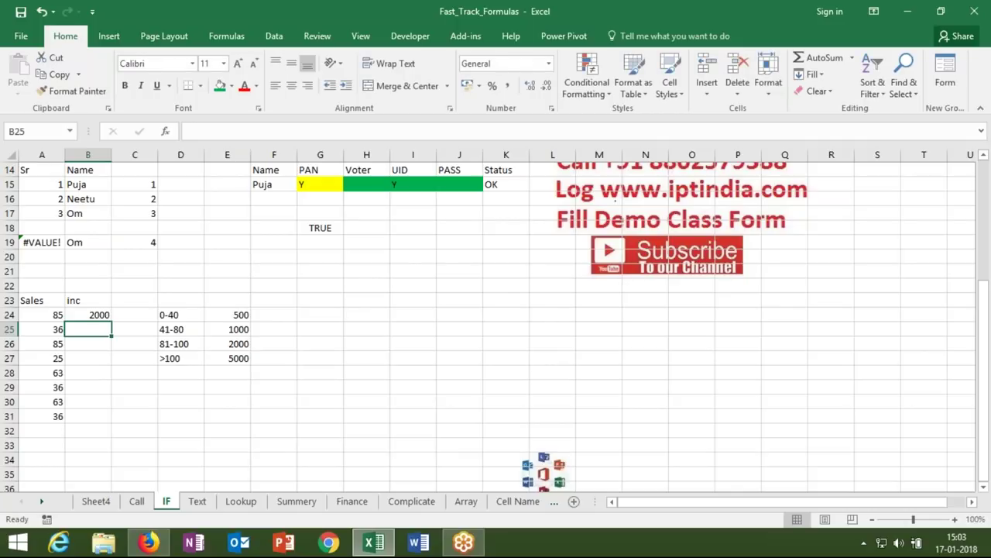
key("Up")
key("Up")
key("Up")
key("Up")
key("Up")
key("Up")
key("Up")
key("Up")
key("Up")
key("Up")
key("Up")
key("Up")
key("Up")
key("Up")
key("Up")
key("Up")
key("Up")
key("Up")
key("Up")
key("Up")
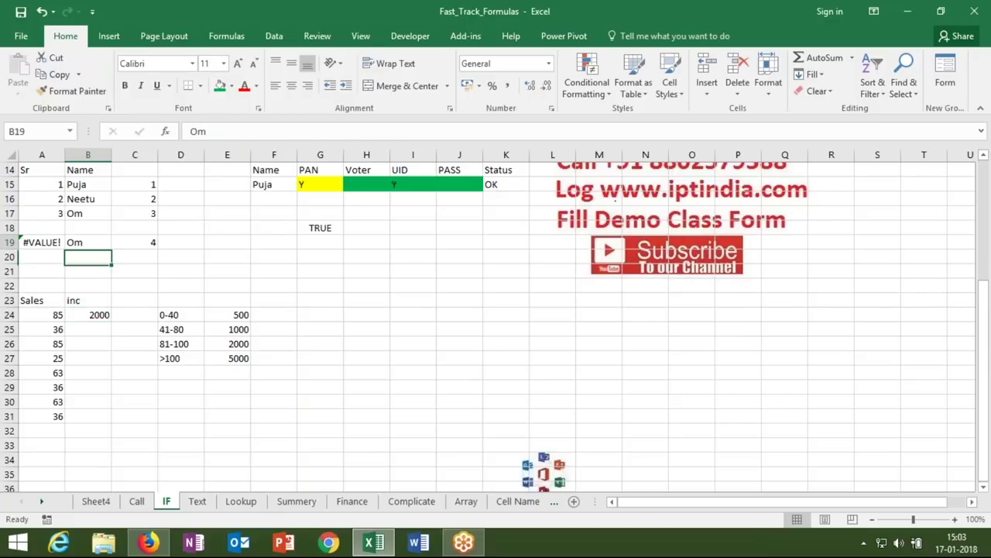
key("Up")
key("Up")
key("Up")
key("Up")
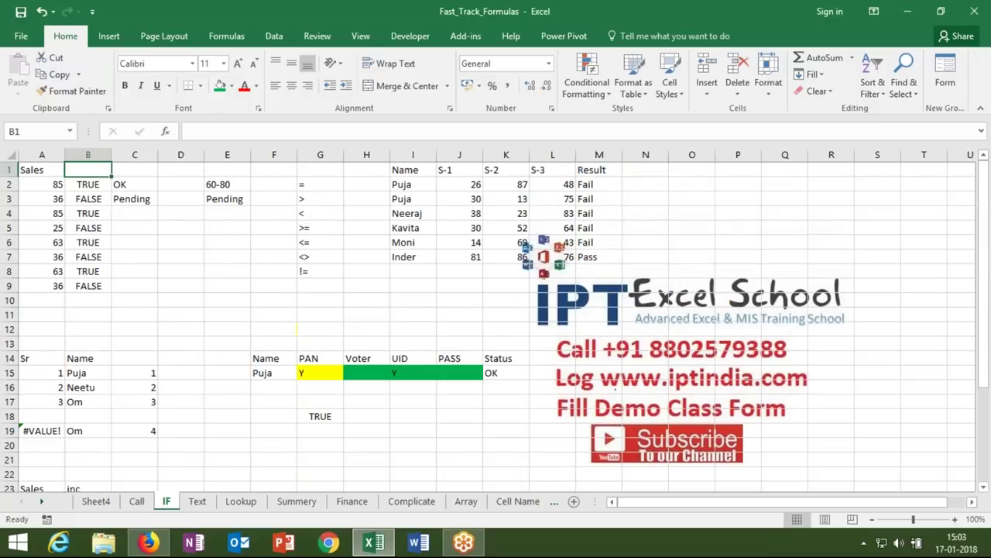
key("ctrl+s")
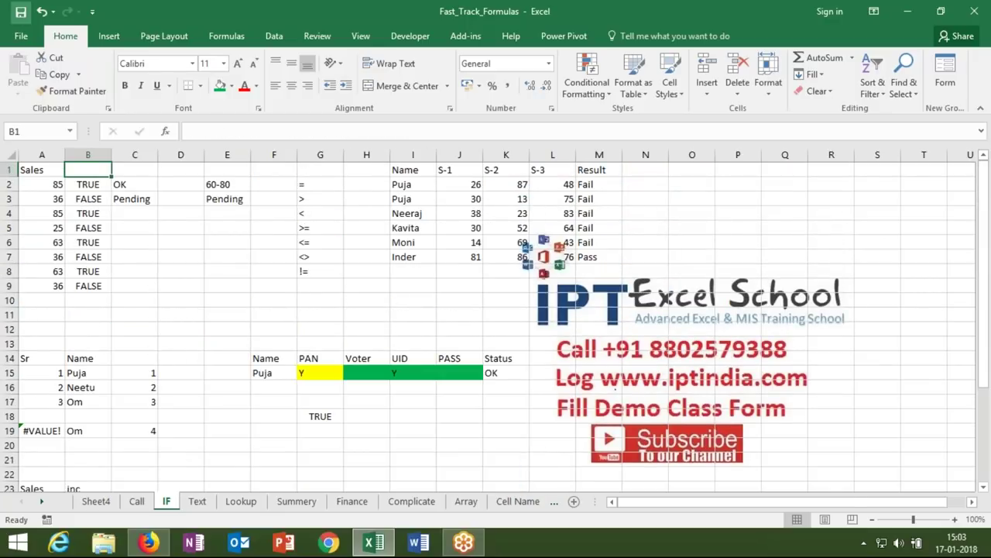
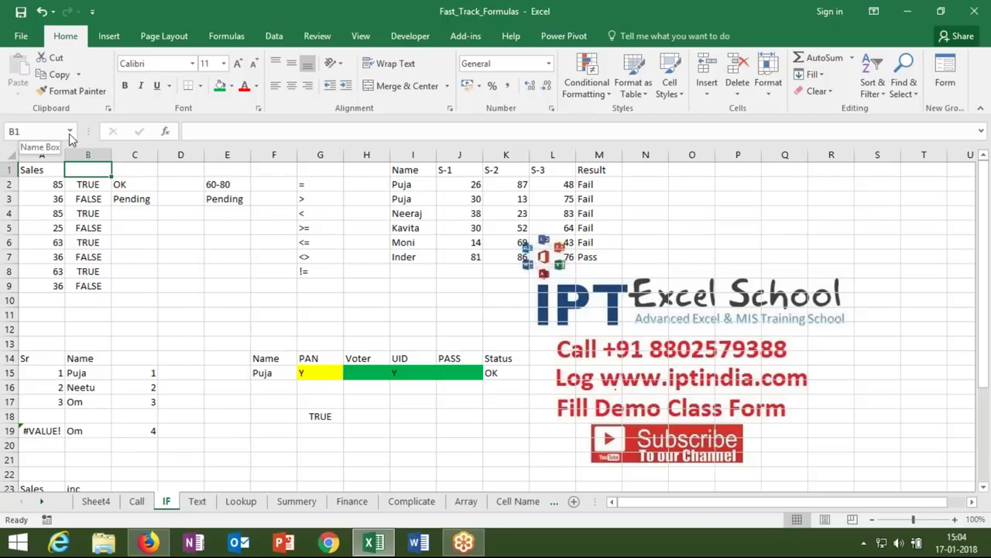
- On the Text sheet, type a first name in B3 and the full name with extra spaces in B4
left_click(196, 501)
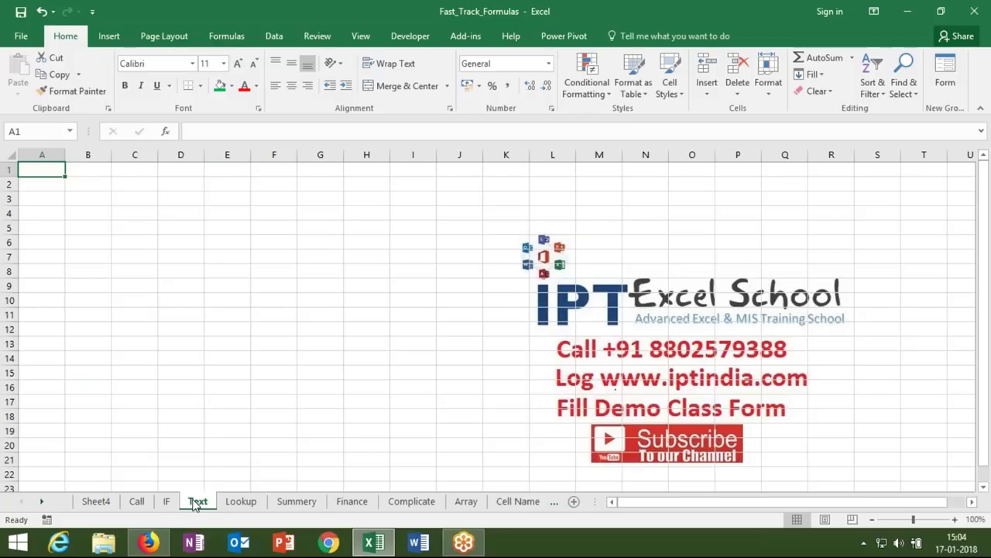
key("Down")
key("Down")
key("Down")
key("Up")
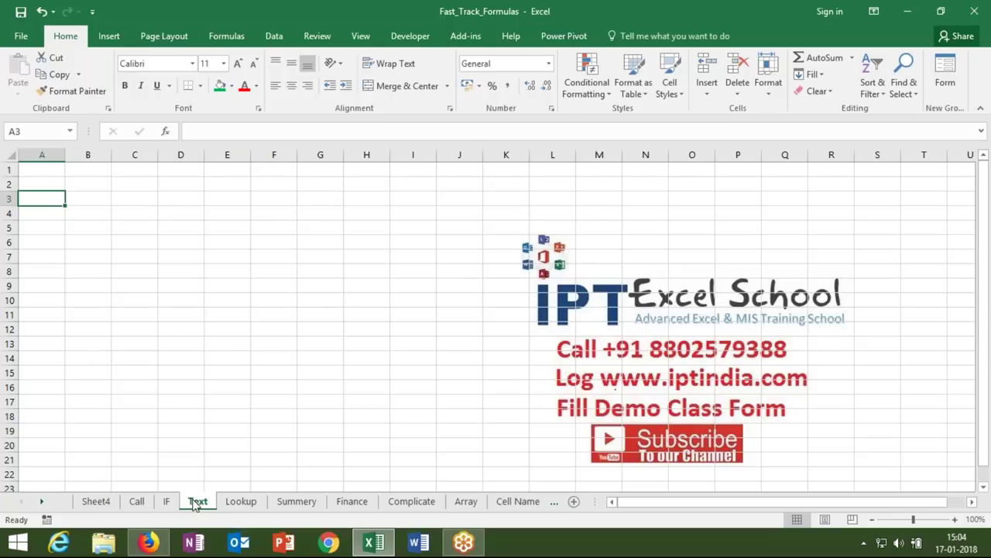
key("Right")
type("sujeet")
key("Return")
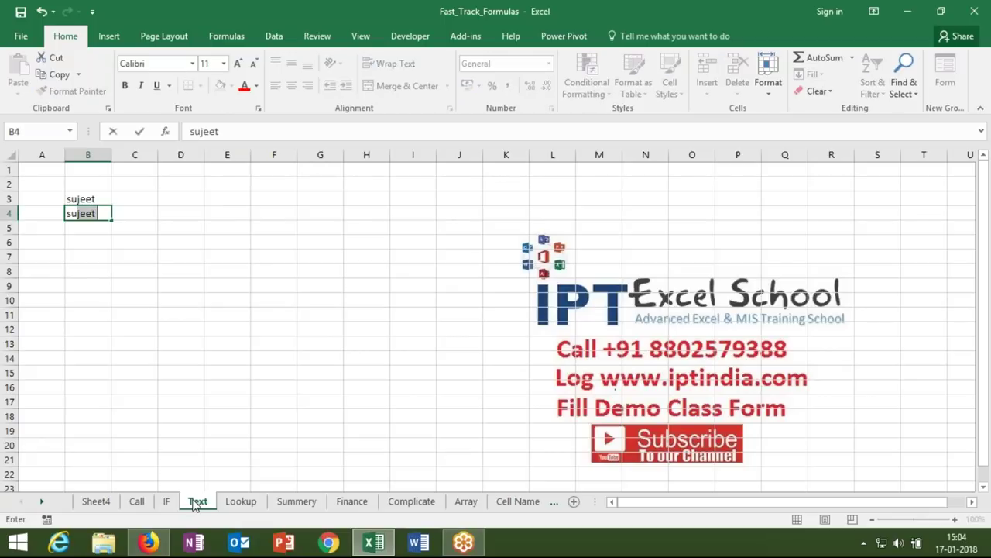
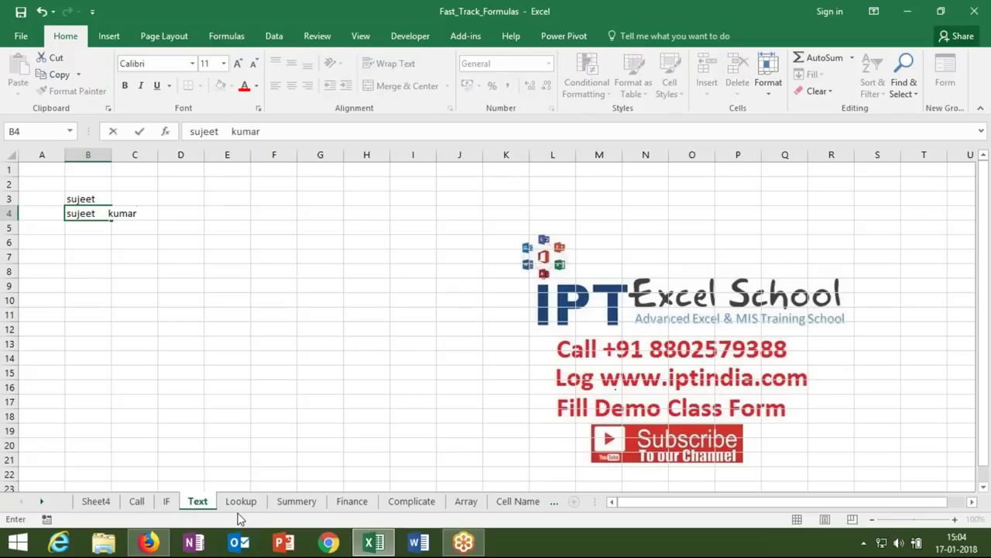
left_click(227, 430)
- Enter =TRIM(B3) in C3 and fill it down to C4
left_click(134, 193)
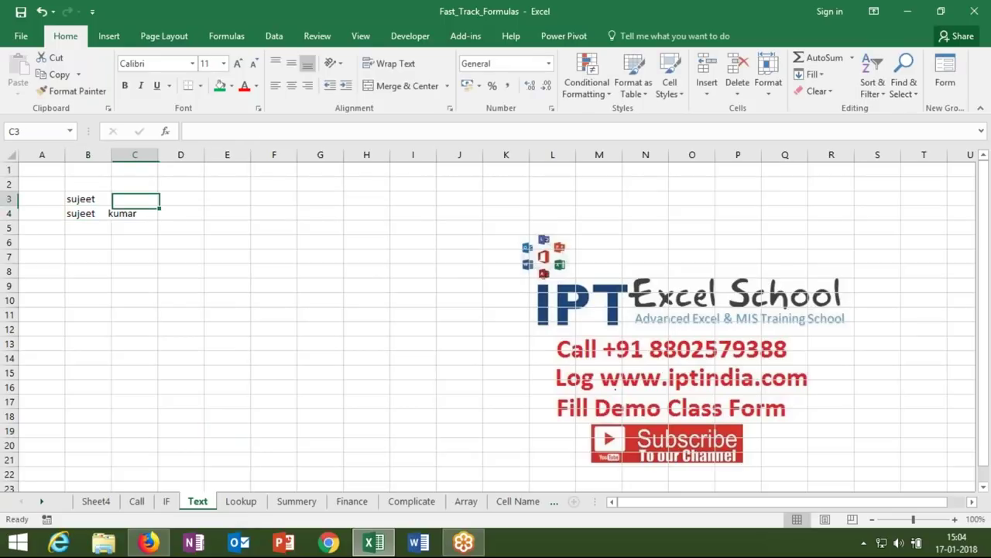
type("=tr")
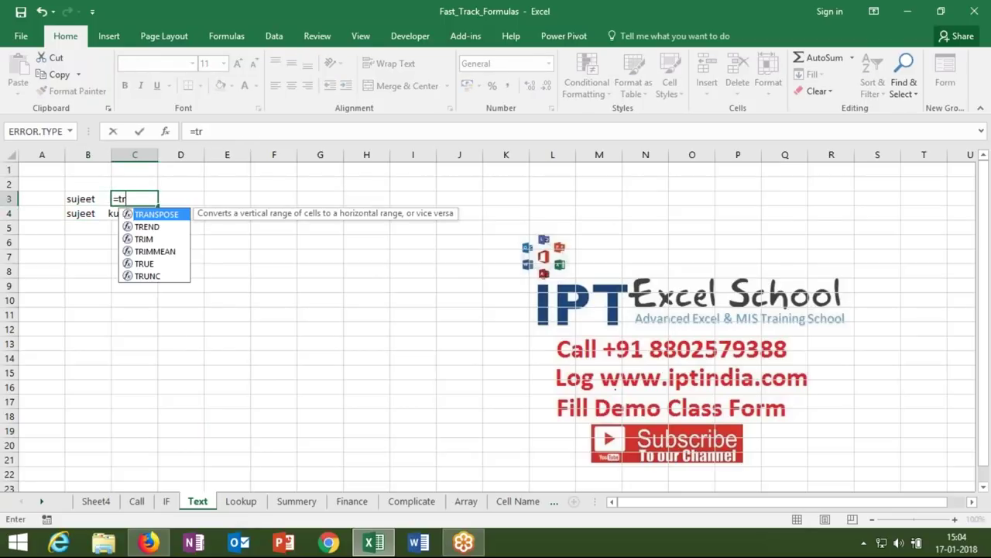
type("im")
key("Tab")
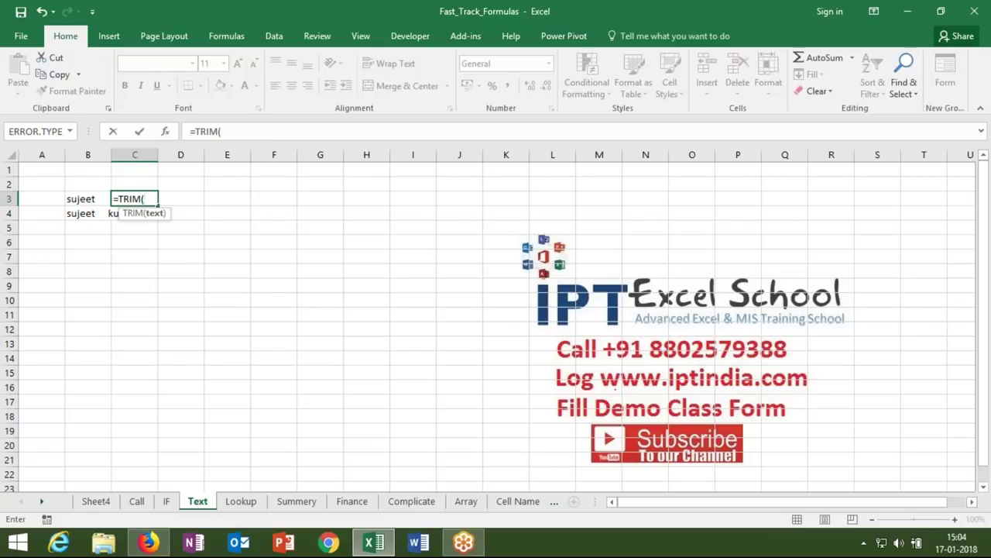
left_click(89, 199)
key("Return")
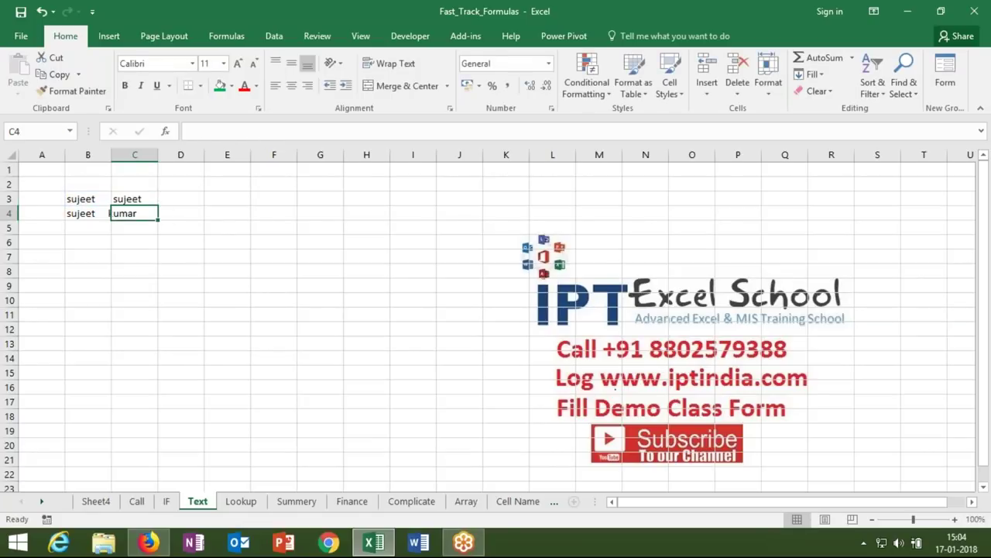
left_click_drag(135, 198, 135, 213)
key("ctrl+d")
- Enter =CLEAN(C3) in D3, fill it down to D4, and autofit column D
left_click(181, 198)
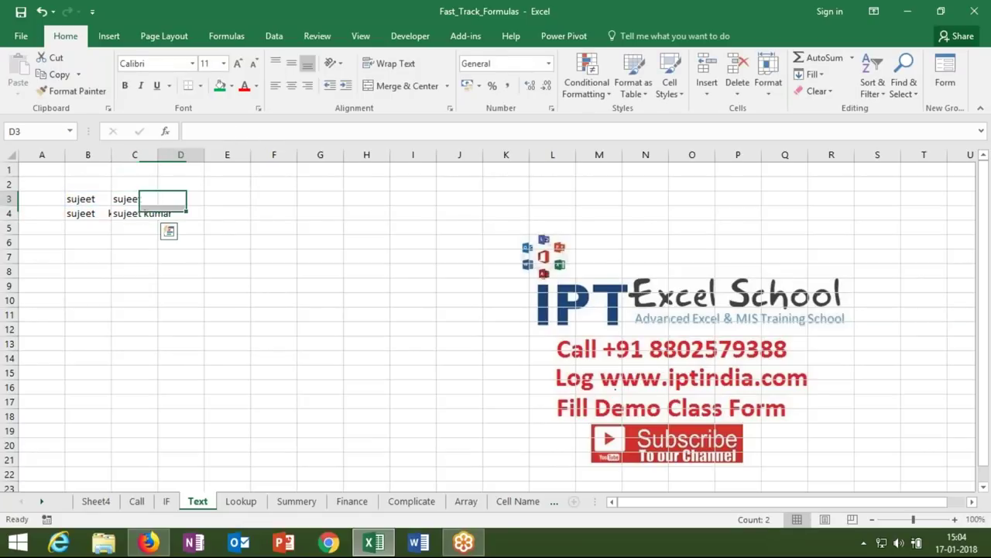
type("=cl")
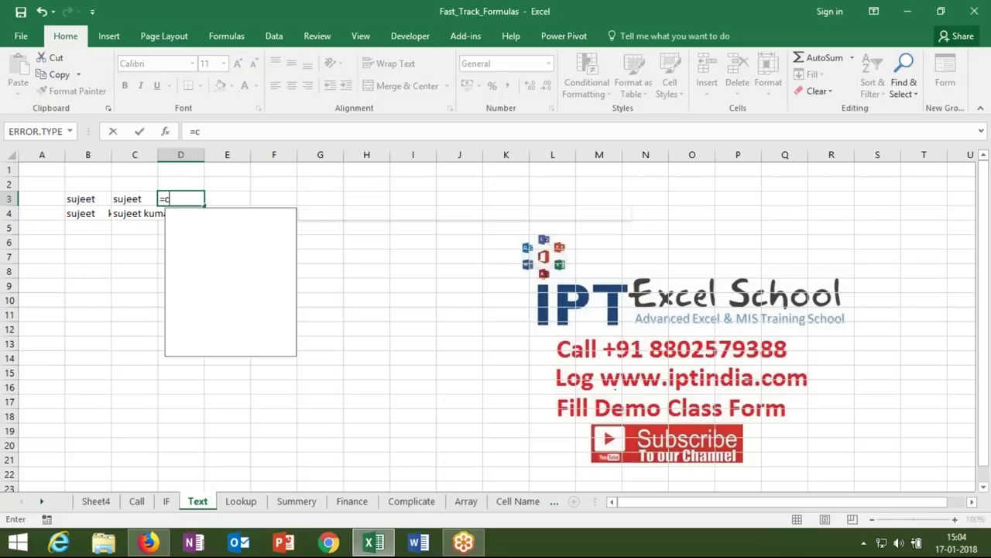
key("Tab")
key("Left")
key("Return")
key("Up")
key("shift+Down")
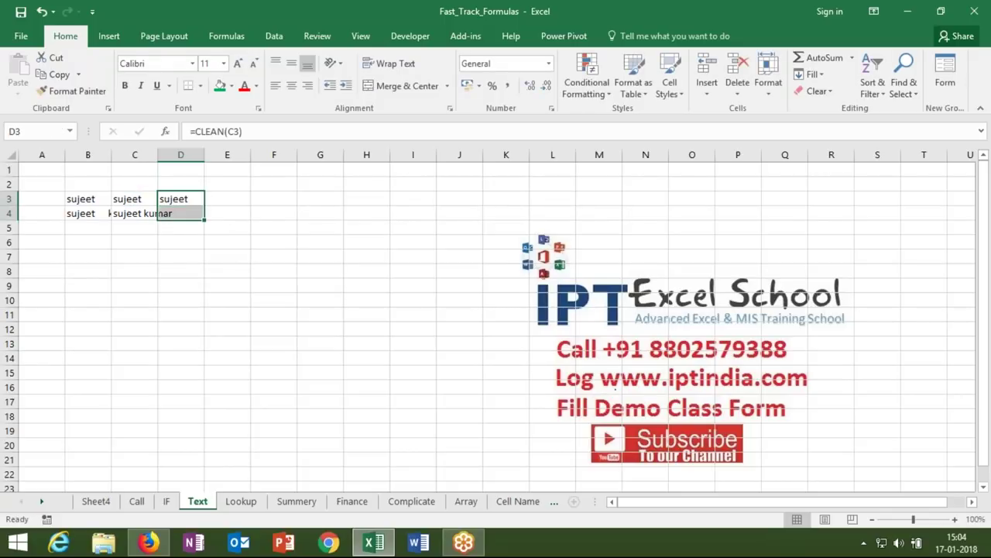
key("ctrl+d")
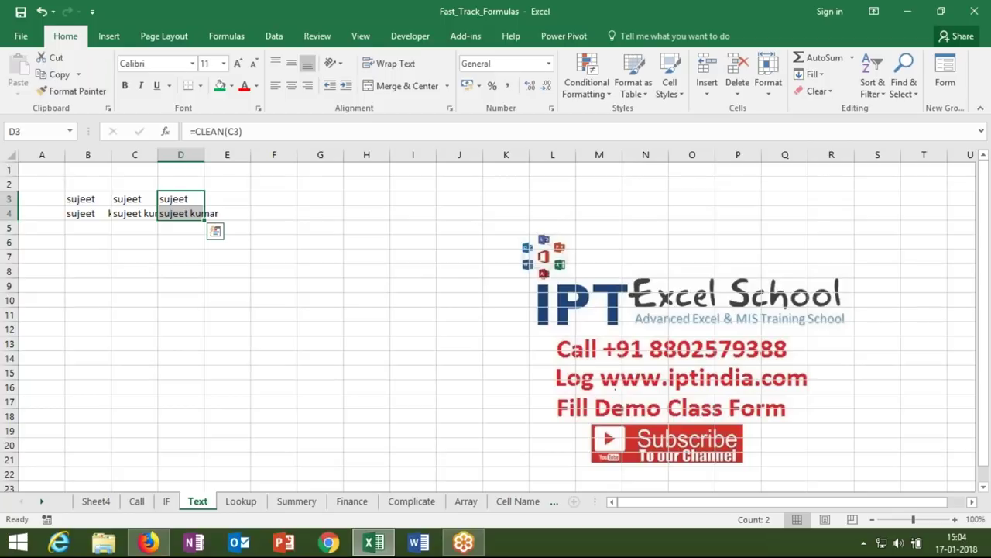
left_click(177, 225)
key("Left")
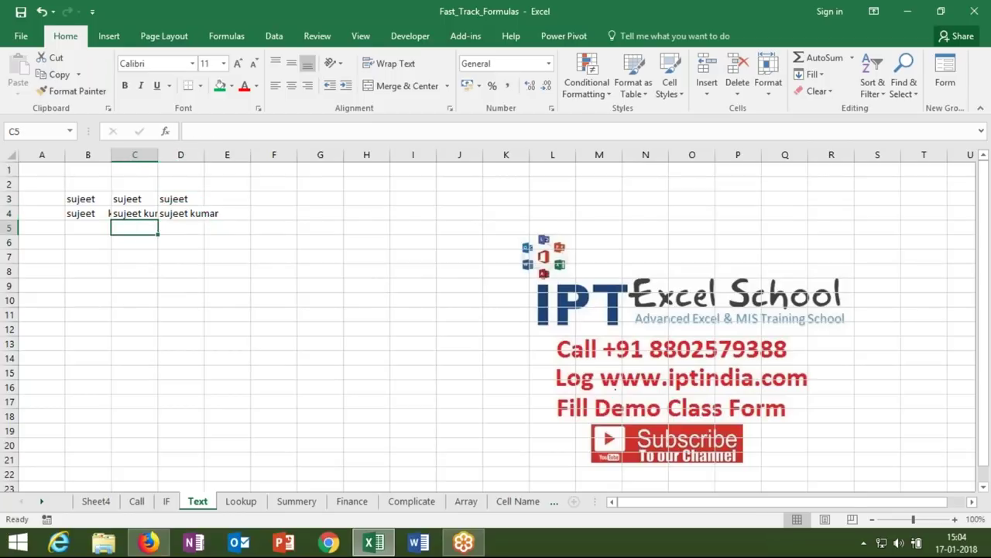
key("Left")
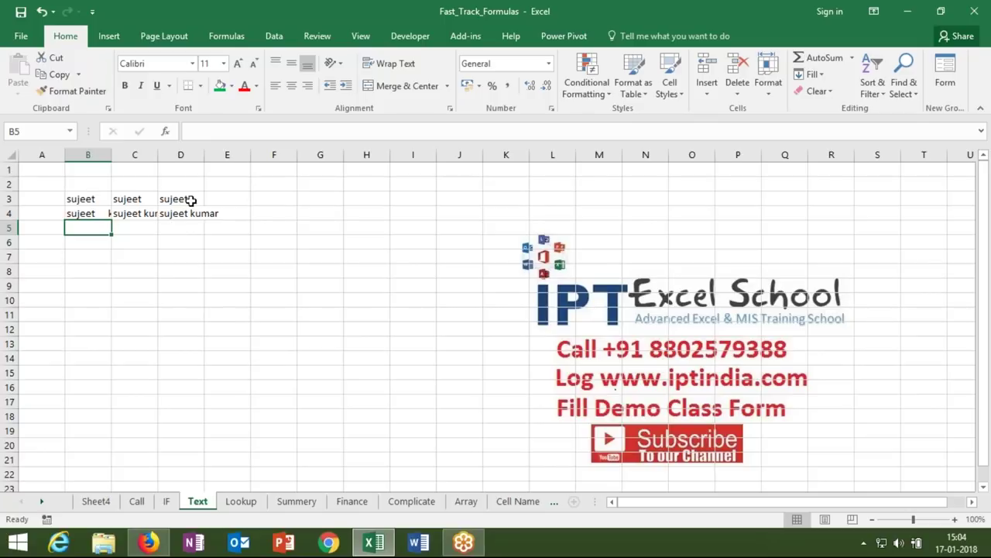
left_click(191, 201)
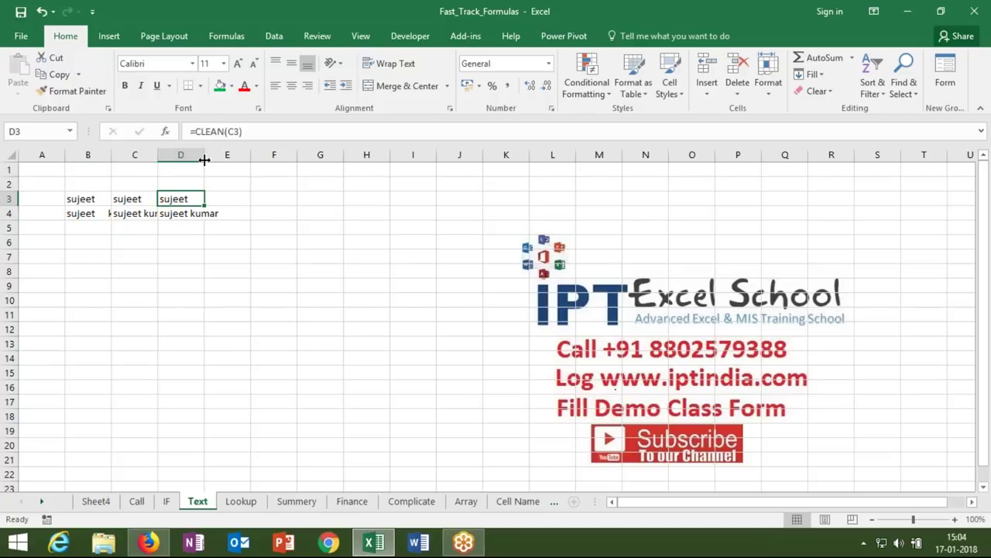
double_click(205, 159)
- Enter =UPPER(D4) in E4 and widen column E to fit the capitalised name
left_click(229, 211)
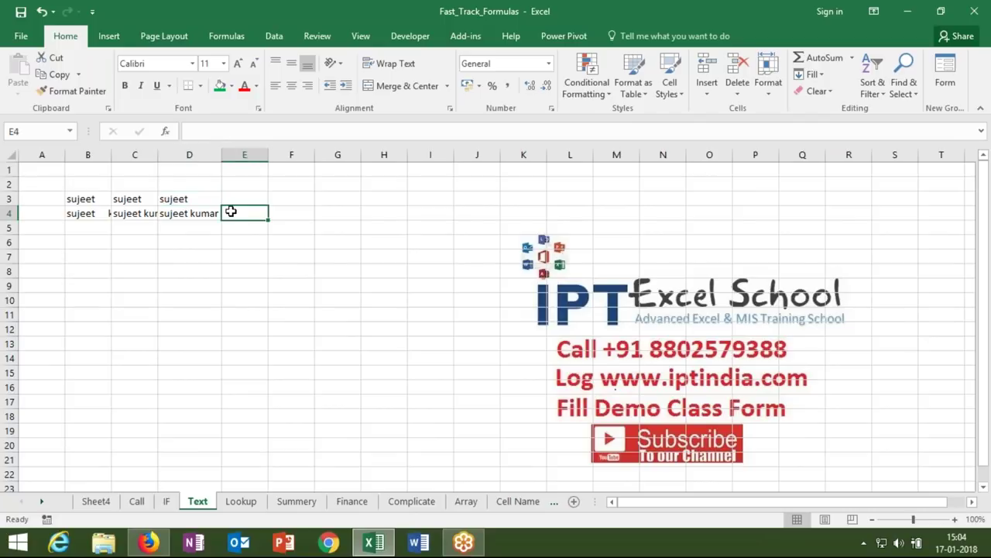
type("=up")
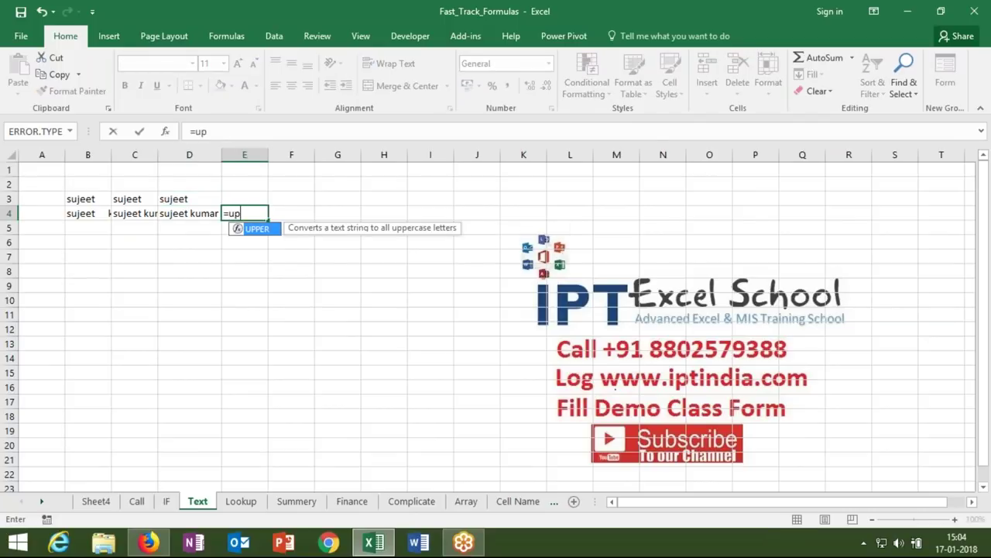
key("Tab")
left_click(209, 213)
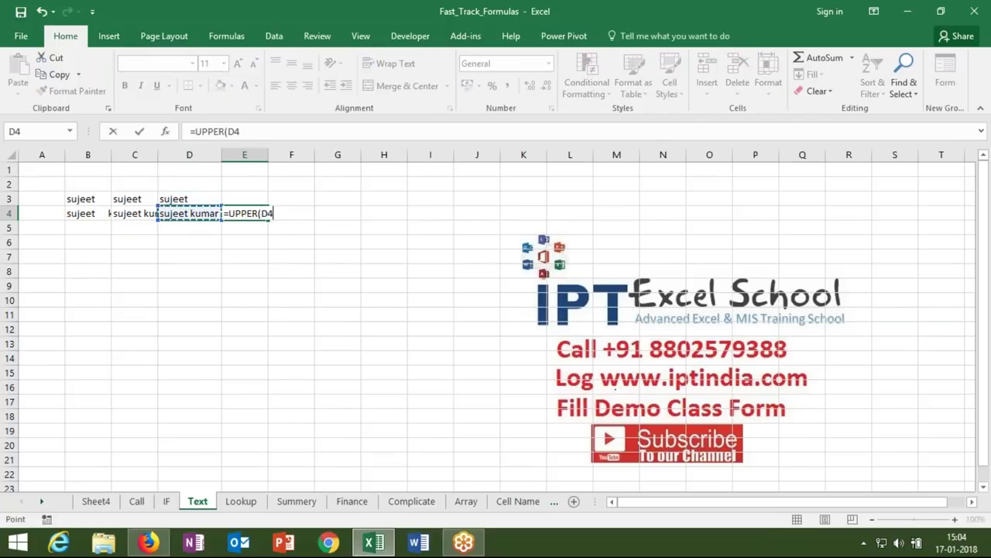
key("Return")
left_click_drag(268, 155, 293, 155)
- Enter =LOWER(E4) in F4 to show the name in lowercase
left_click(300, 211)
type("=lo")
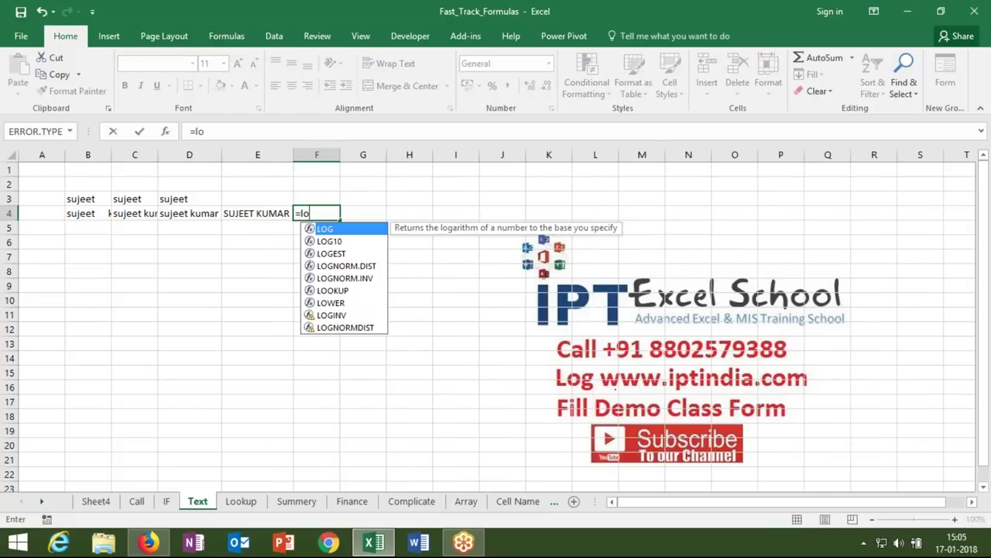
type("w")
key("Tab")
key("Left")
key("Return")
key("Up")
- Enter =PROPER(F4) in G4 to show the name in proper case
left_click(362, 213)
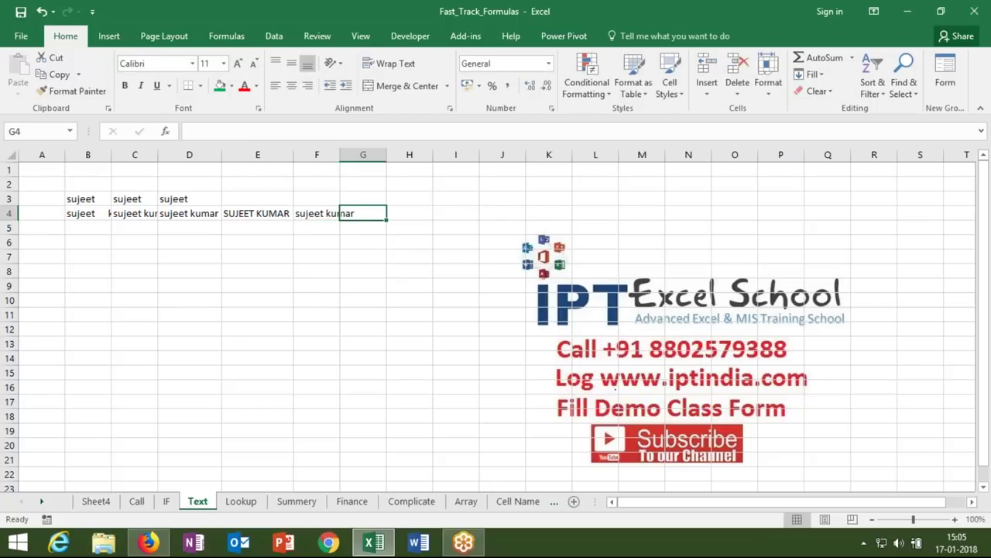
type("=pe")
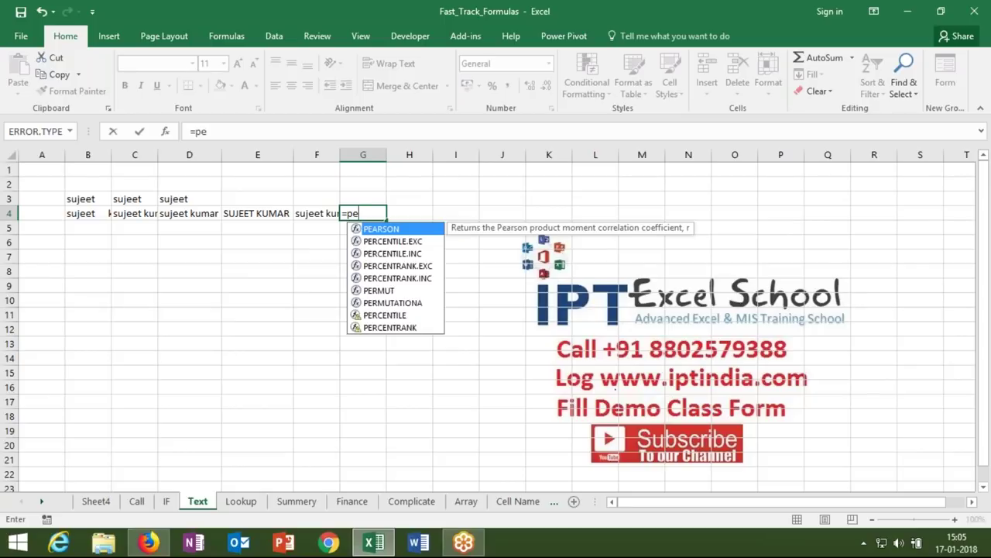
key("BackSpace")
type("ro")
key("Down")
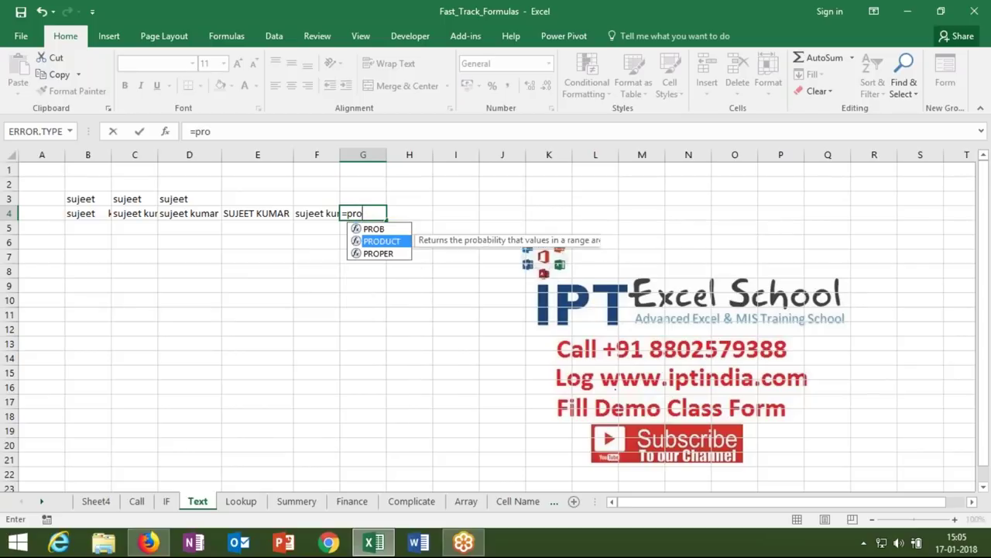
key("Down")
key("Tab")
key("Left")
key("Return")
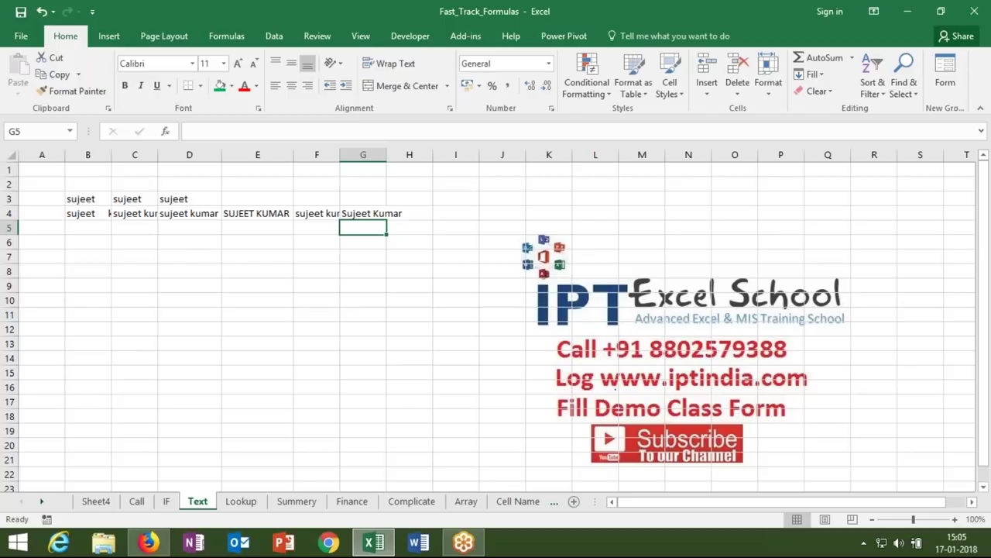
- Type the dotted number 123.369.852 into B7
key("Down")
key("Down")
key("Left")
key("Left")
key("Left")
key("Left")
key("Left")
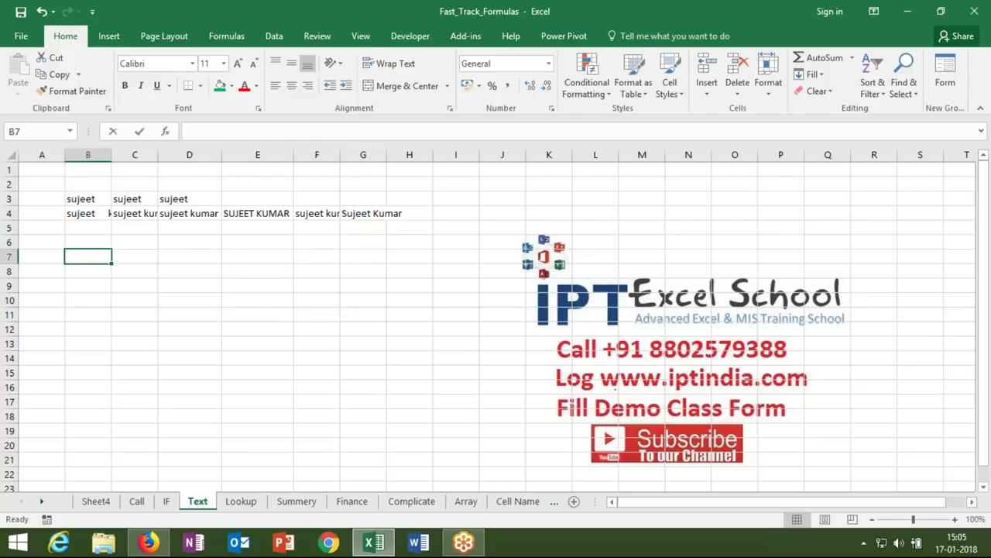
type("123.369.852")
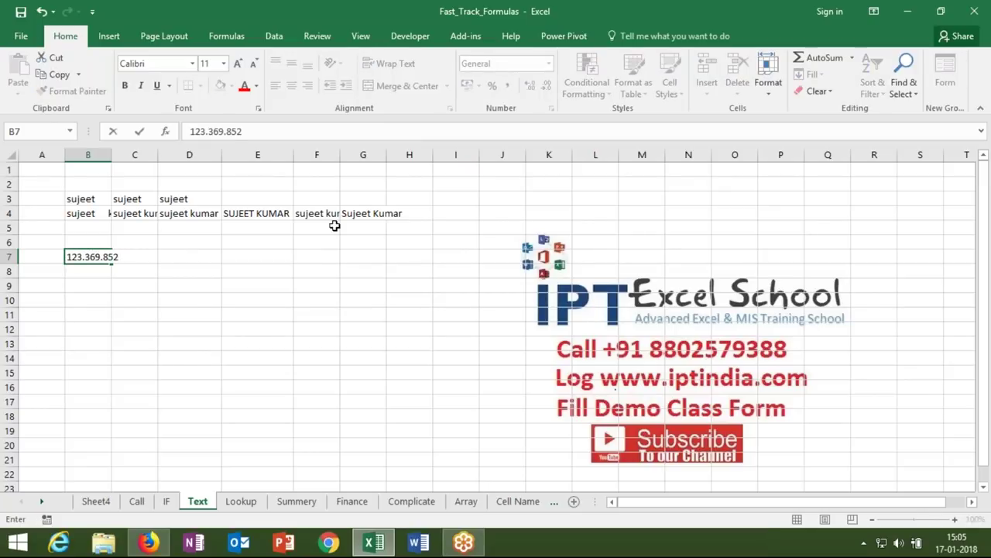
- Widen column B and enter =LEFT(B7,3) in C7 to get 123
left_click(213, 259)
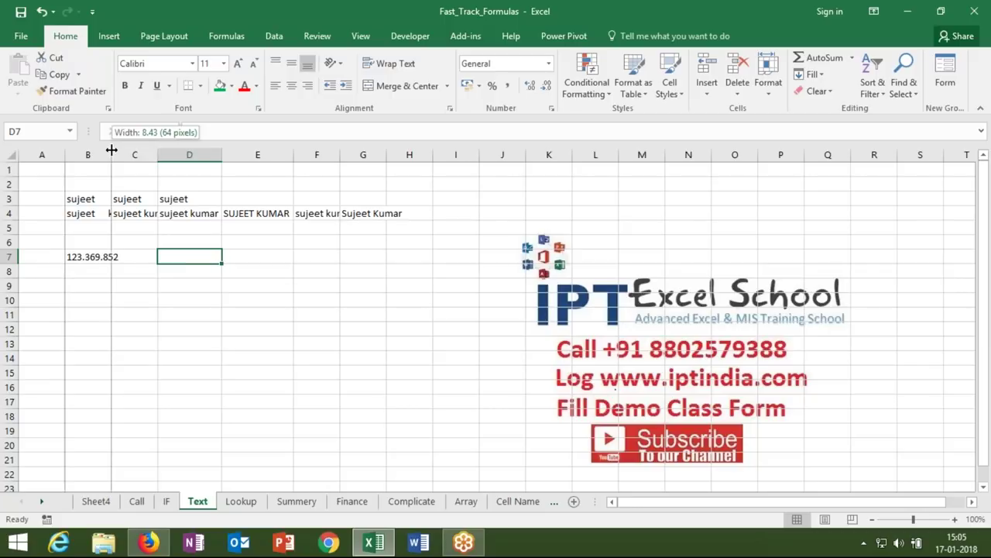
left_click_drag(110, 154, 140, 154)
left_click(147, 257)
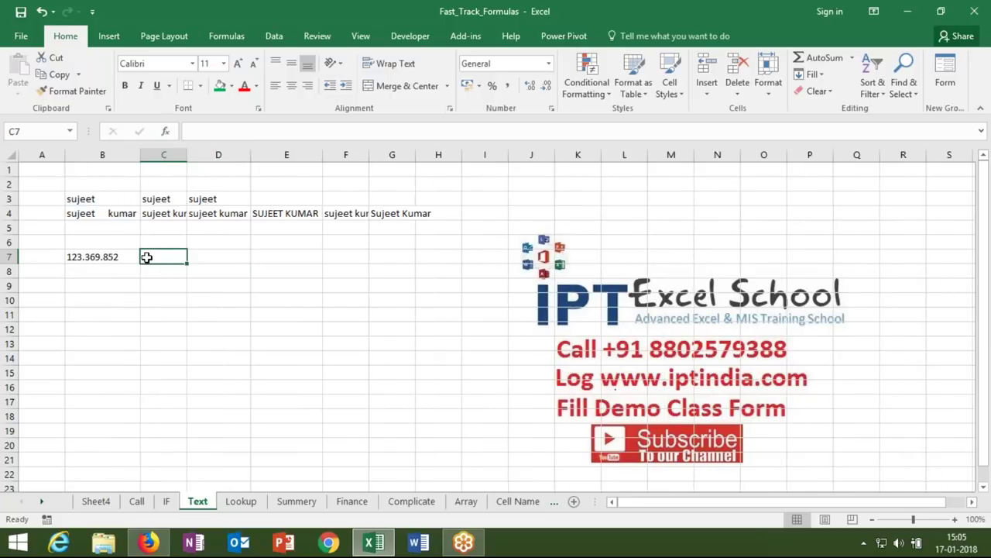
type("=left")
key("Tab")
left_click(111, 258)
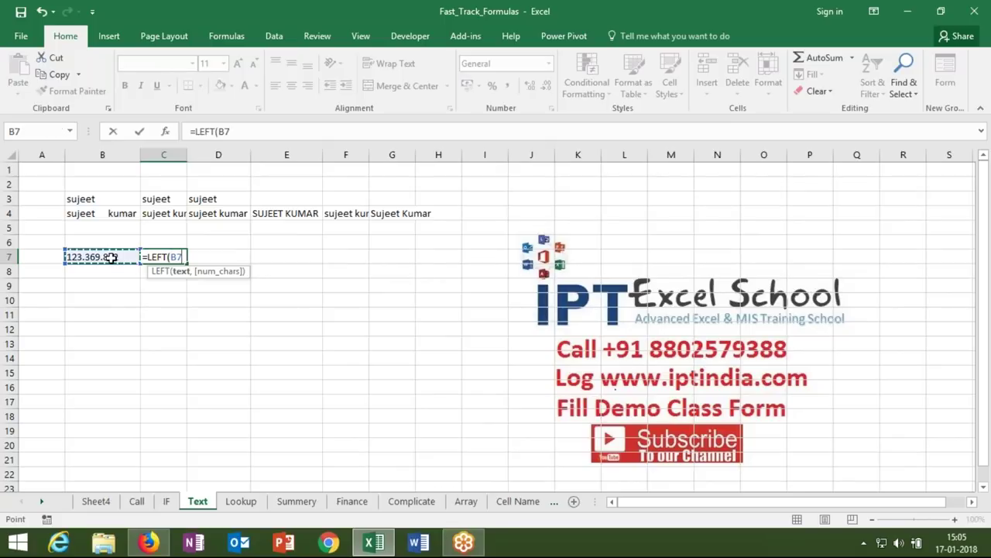
type(",")
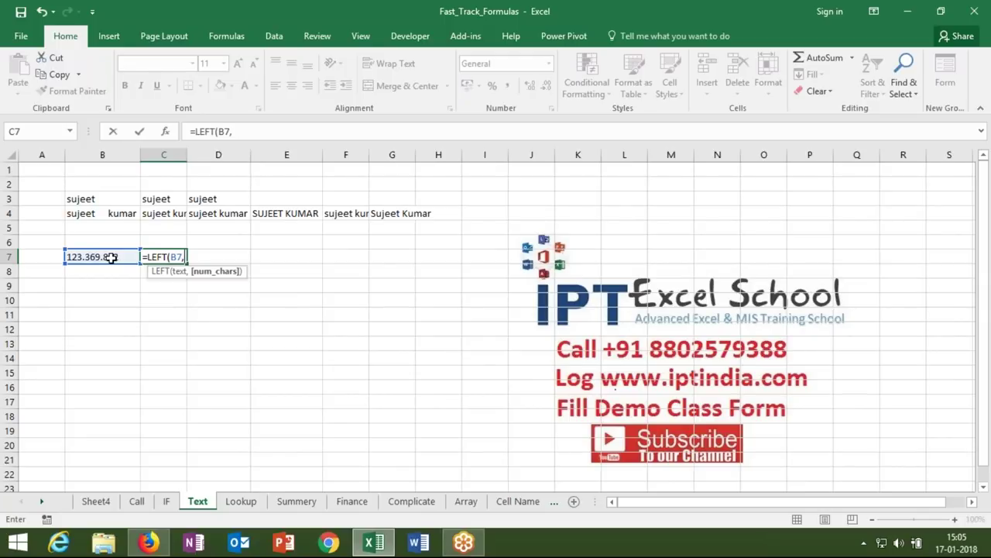
type("3")
key("Return")
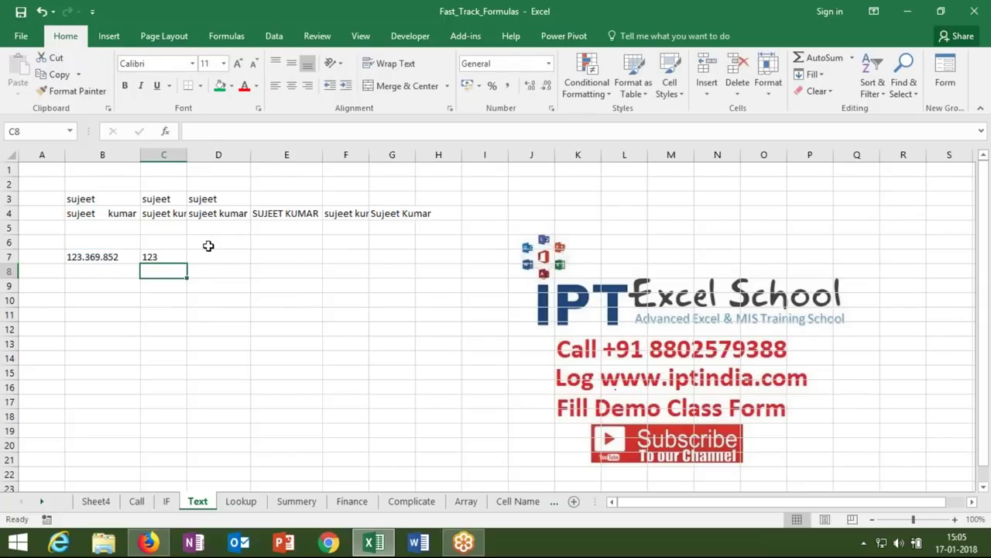
- Enter =MID(B7,5,3) in D7 to extract the middle digits 369
left_click(210, 256)
type("=mid")
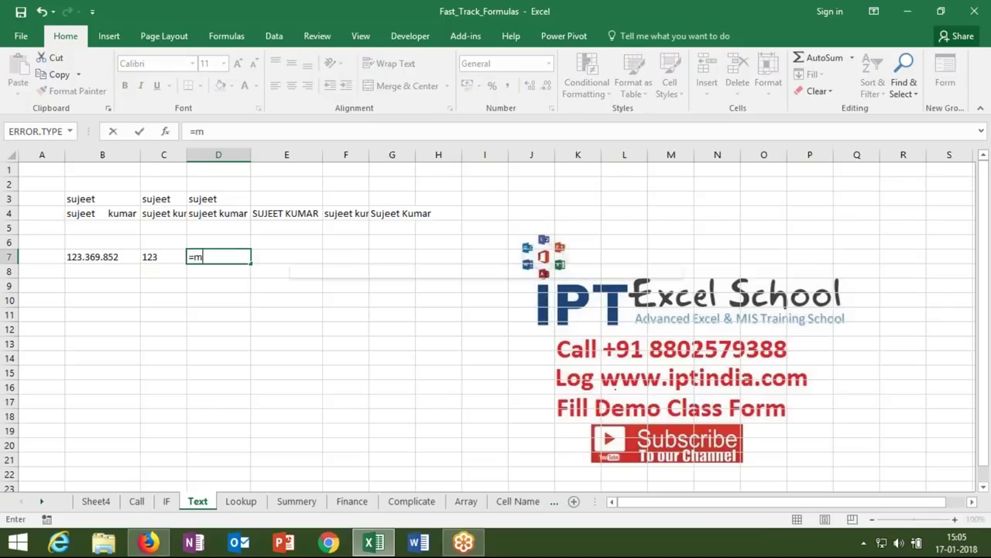
key("Tab")
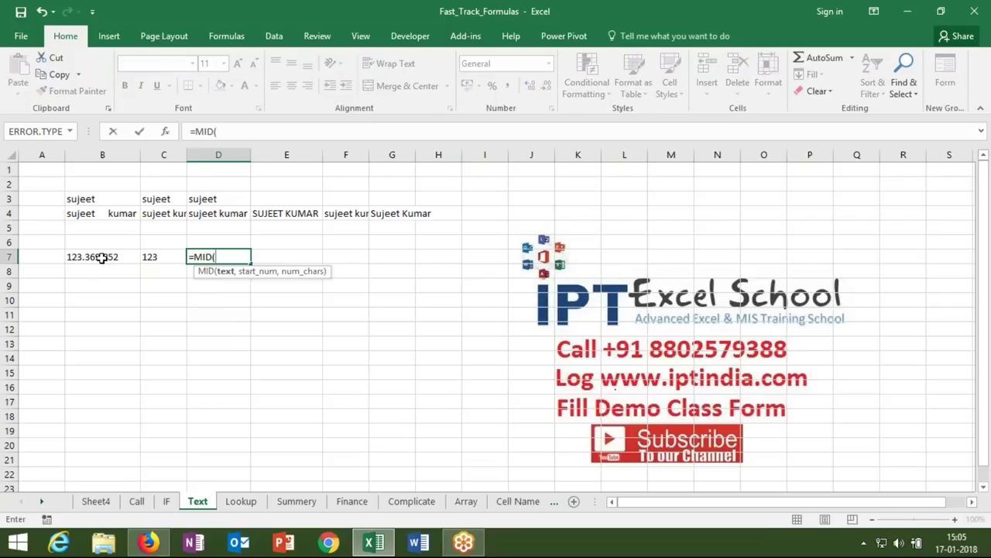
left_click(100, 256)
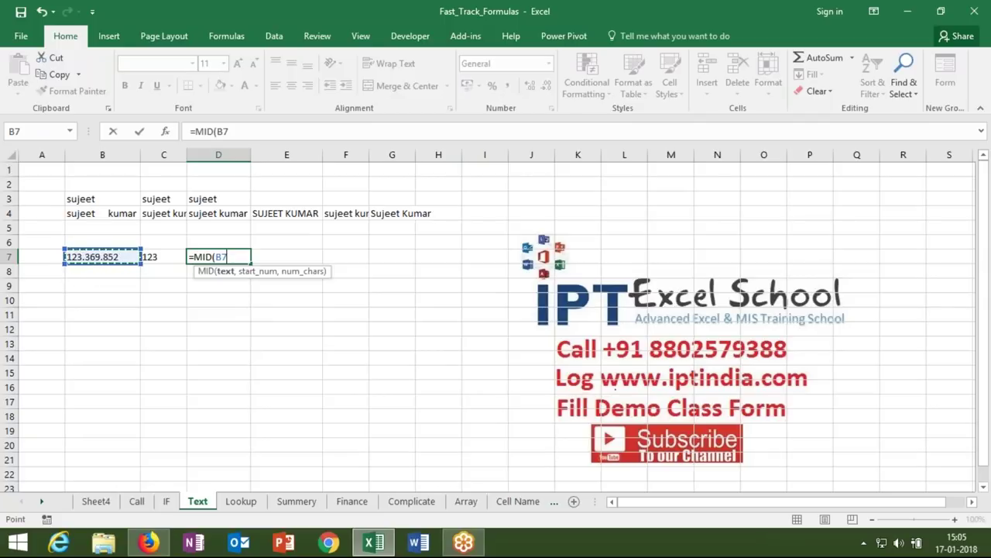
type("5")
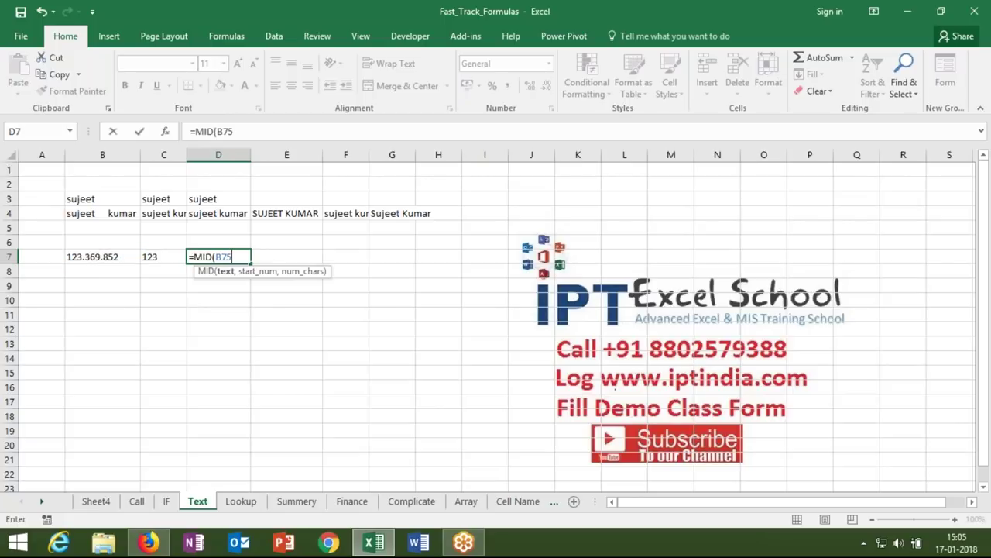
key("BackSpace")
type(",5")
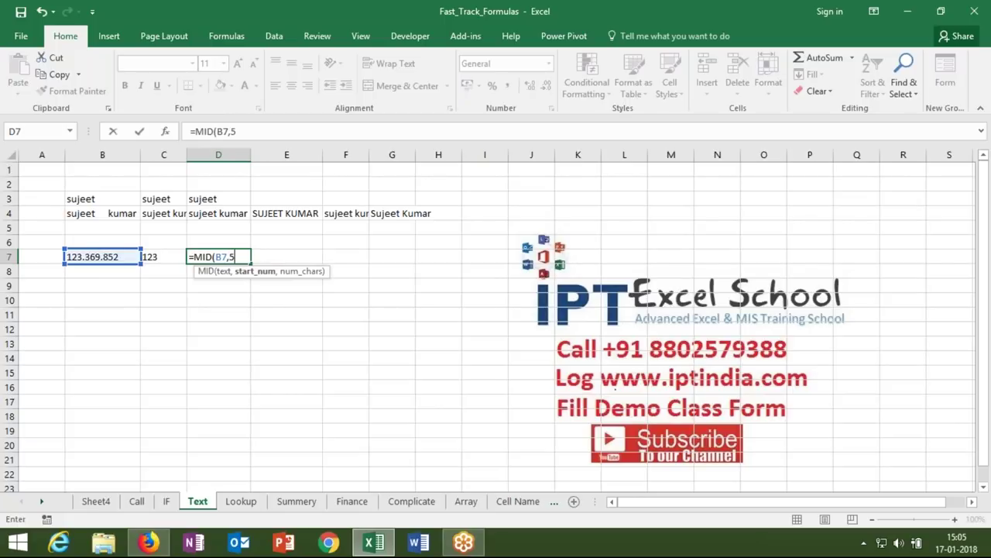
type(",2")
key("BackSpace")
type("3")
key("Return")
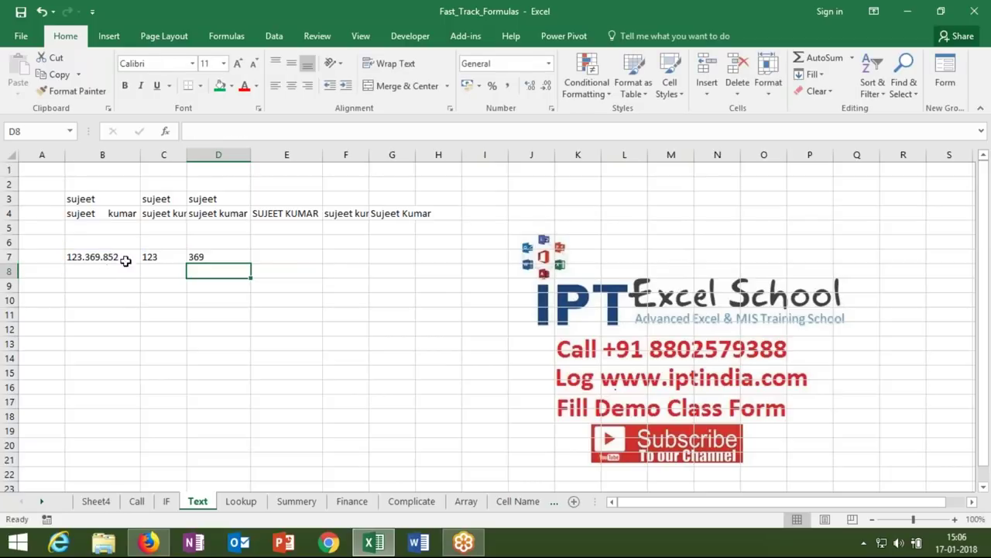
- Enter =RIGHT(B7,3) in E7 for 852, then review the row 7 formulas
left_click(258, 257)
type("=ri")
key("Tab")
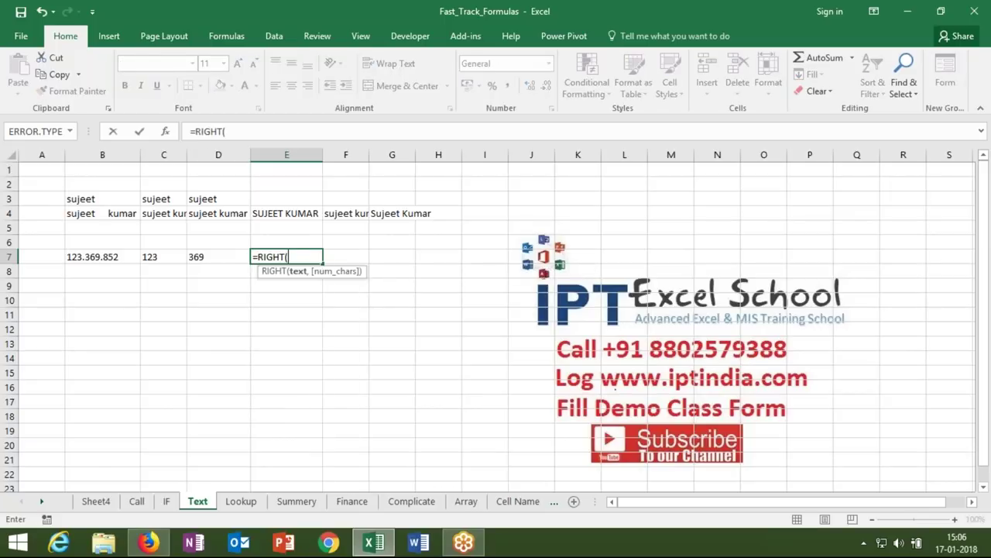
left_click(103, 257)
type(",")
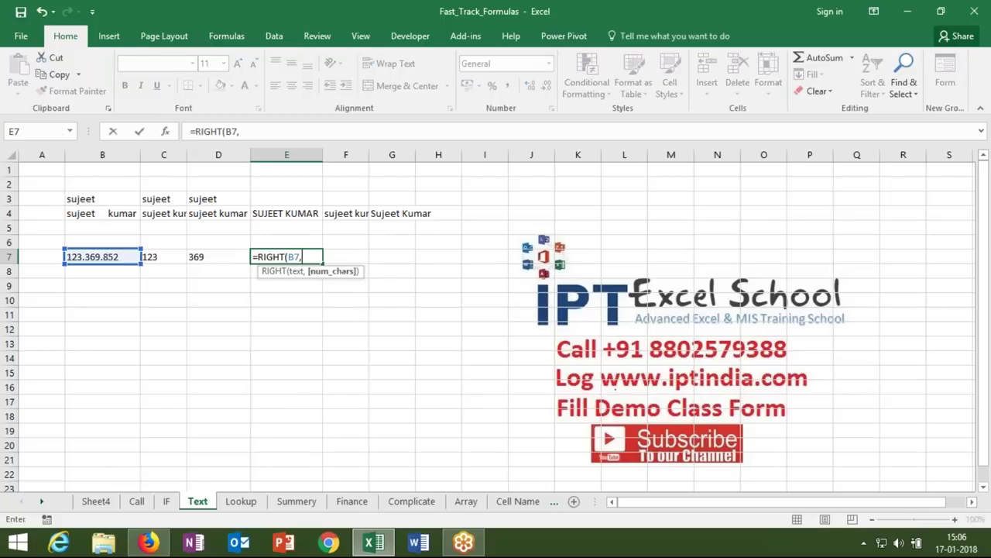
type("3")
key("Return")
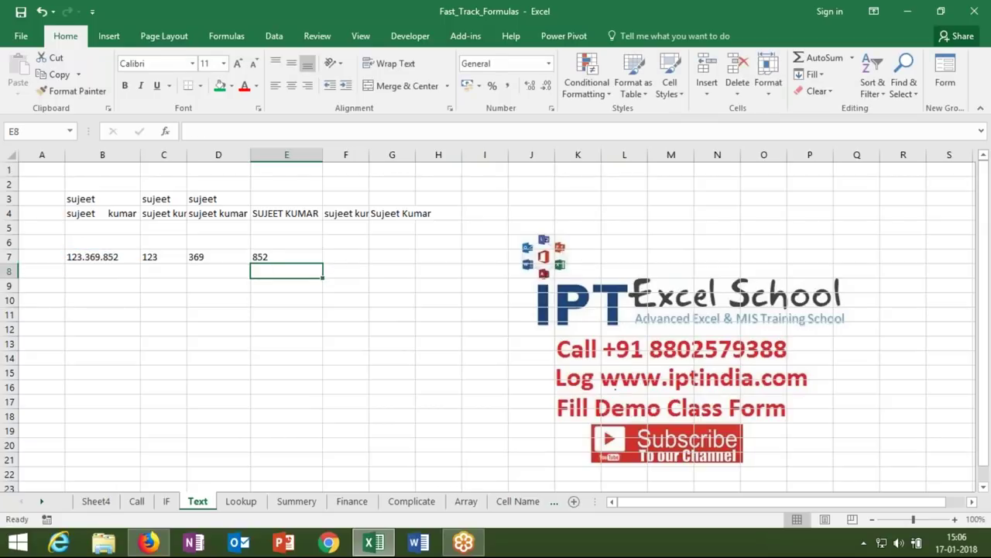
left_click(287, 256)
left_click(217, 257)
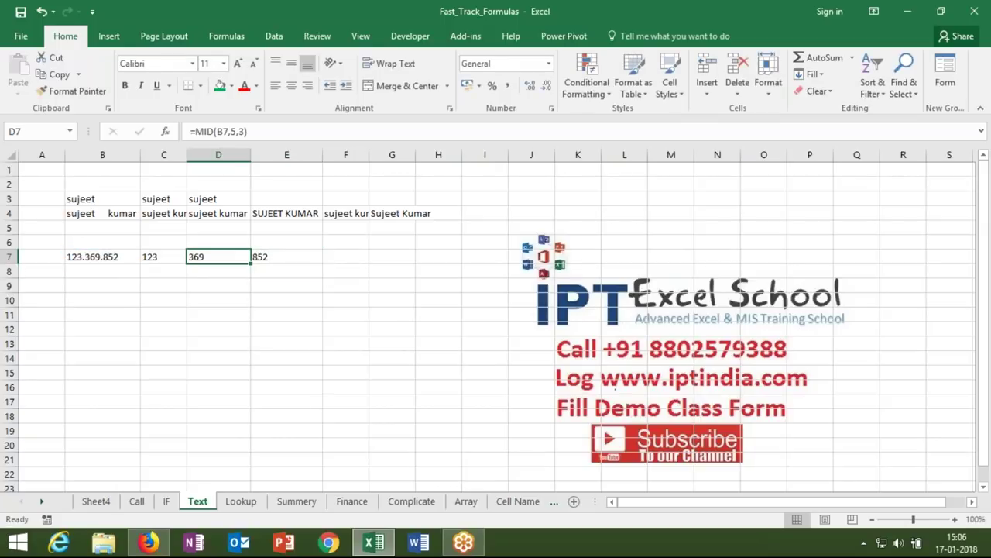
left_click(163, 257)
left_click(164, 271)
left_click(102, 271)
left_click(102, 285)
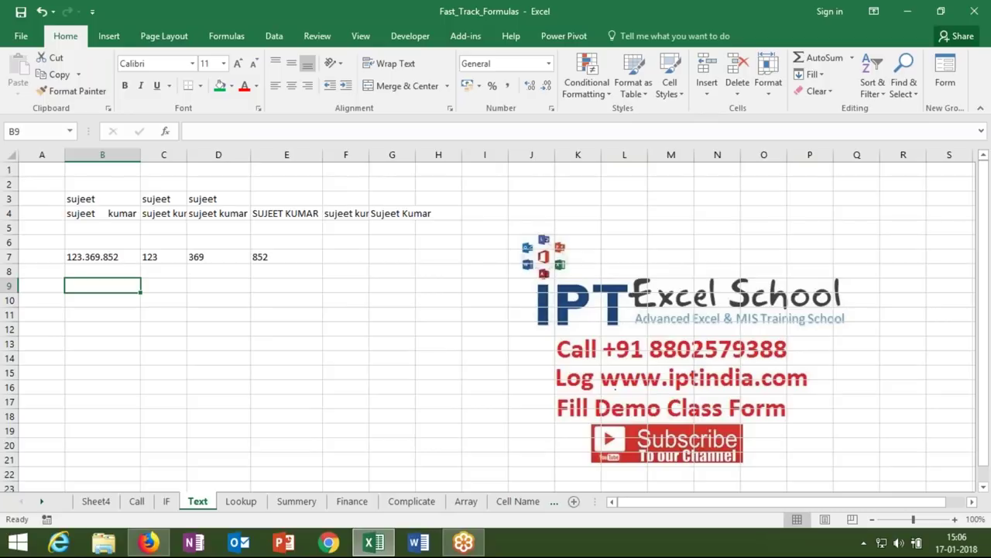
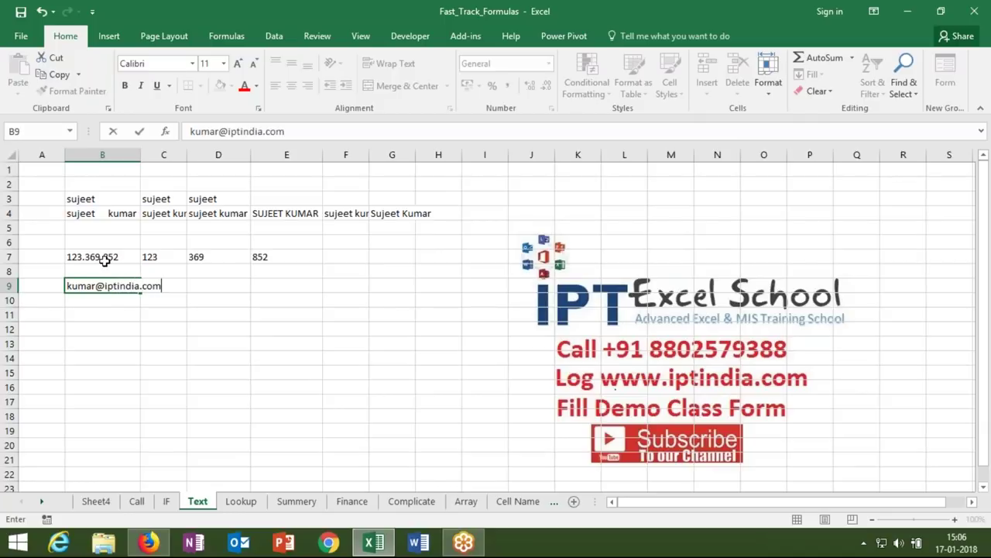
- Type the sample e-mail address into B9 so it becomes a hyperlink
left_click(127, 300)
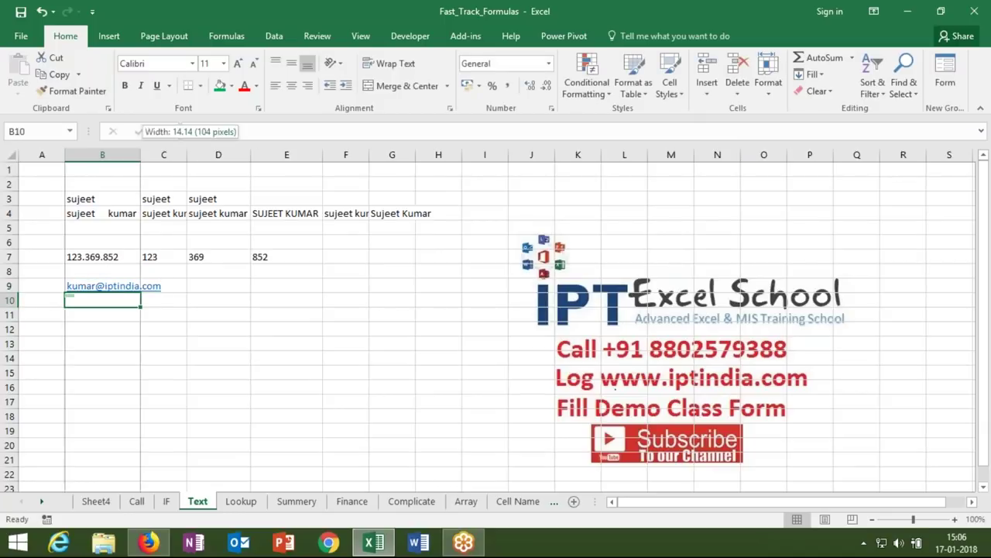
- Autofit column B and add the headings 'id' in C8 and 'site' in D8
double_click(141, 154)
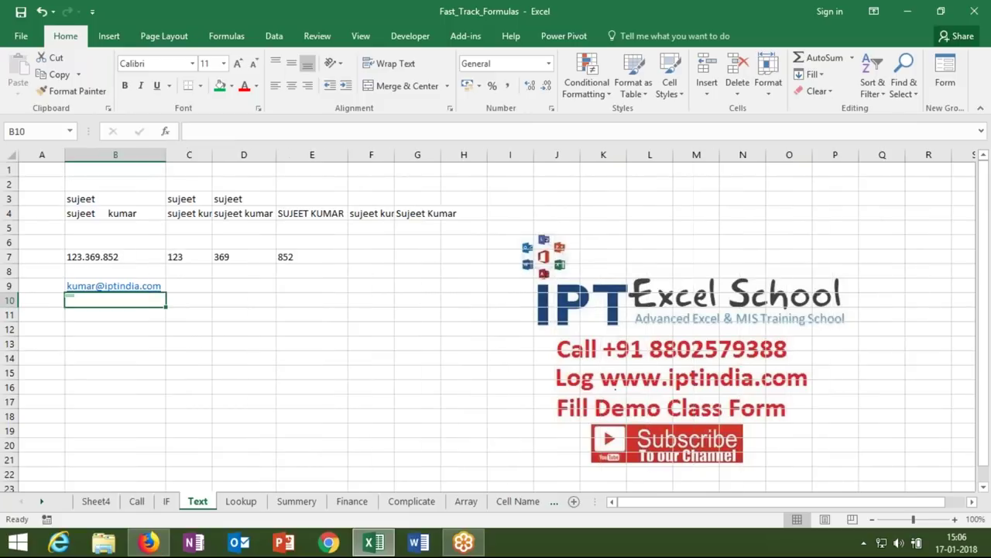
left_click(194, 272)
type("id")
key("Tab")
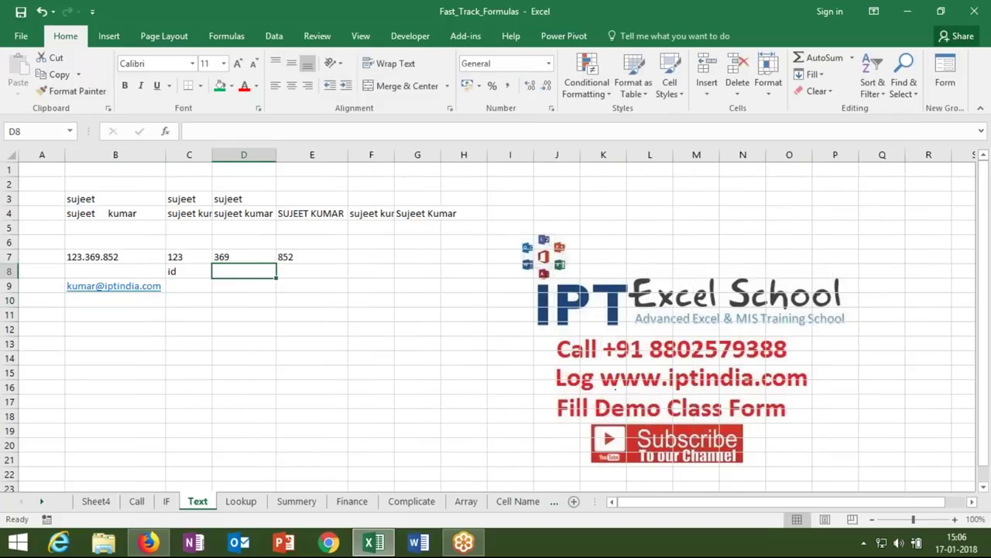
type("site")
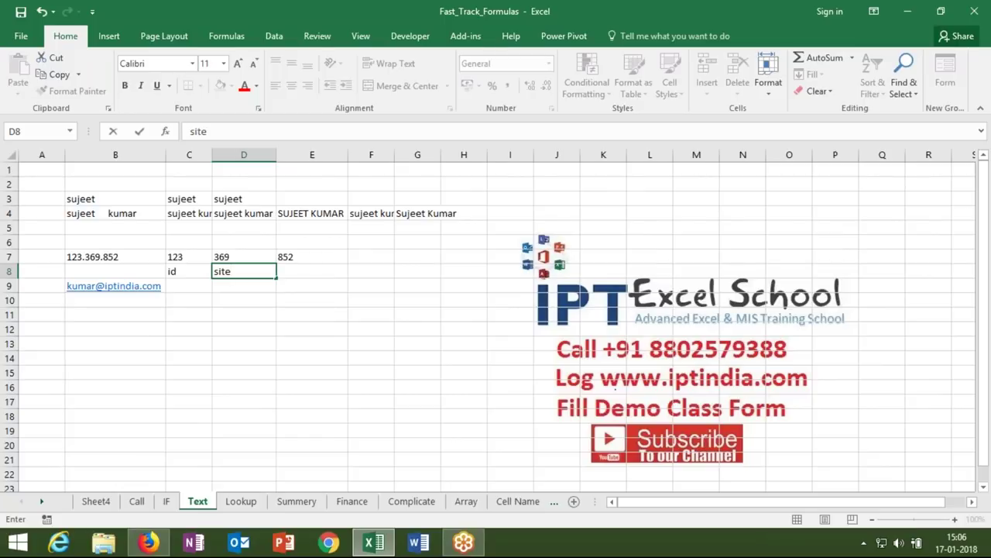
key("Return")
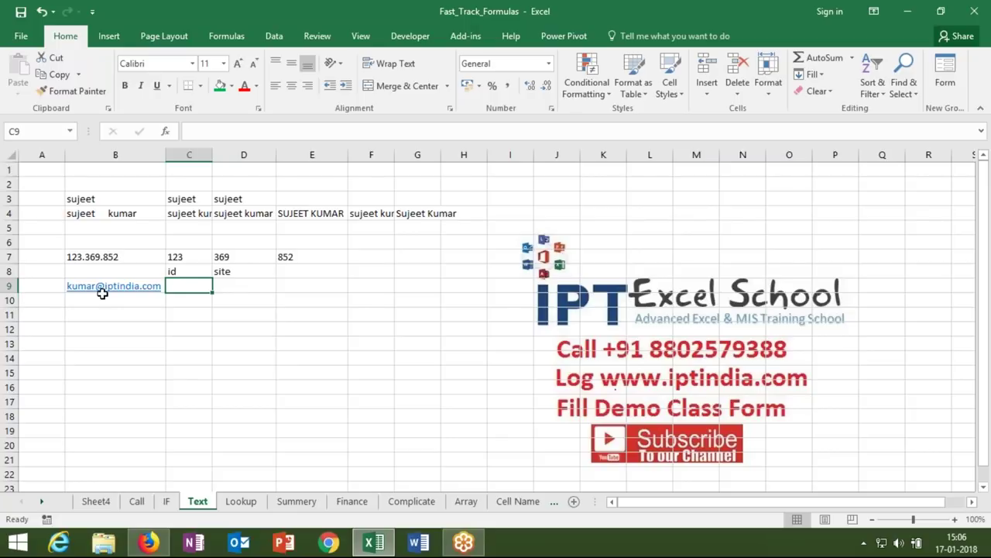
- Enter =LEFT(B9,5) in C9 to extract the e-mail's first five characters
type("=")
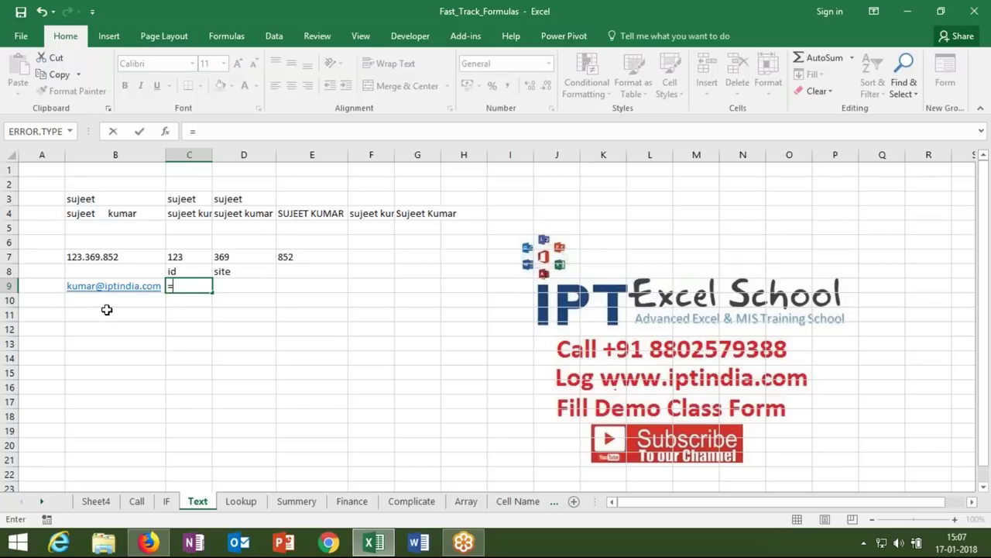
type("lef")
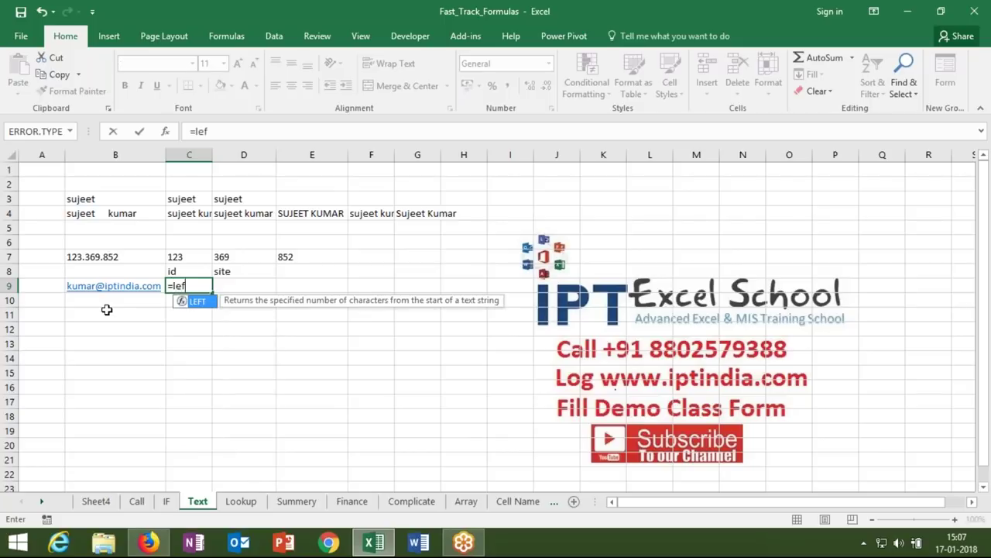
key("Tab")
key("Left")
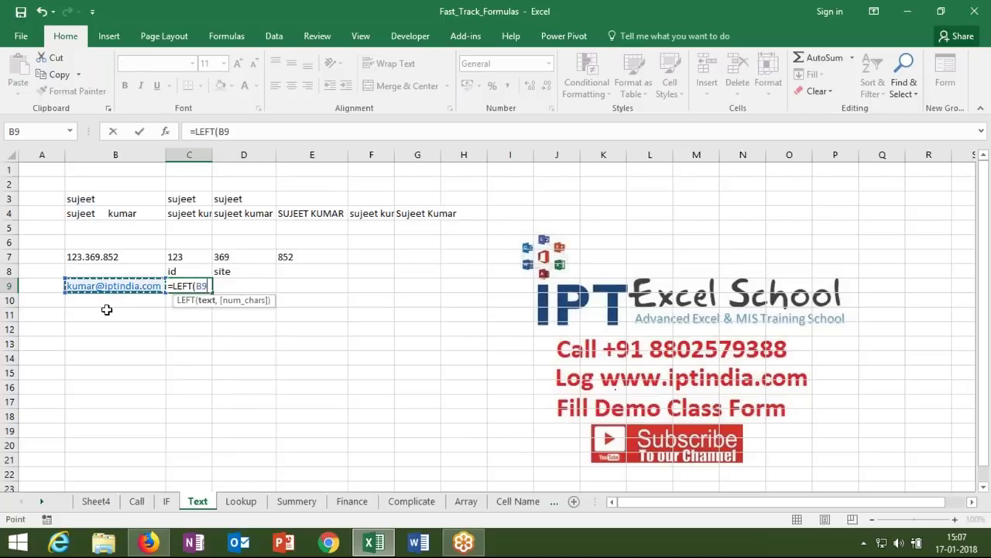
type(",5)")
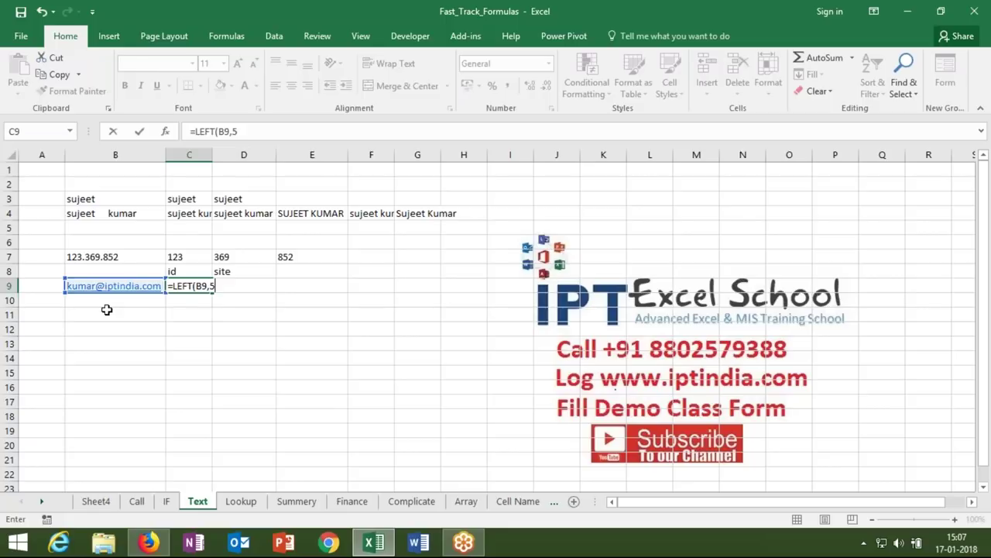
key("Return")
key("Up")
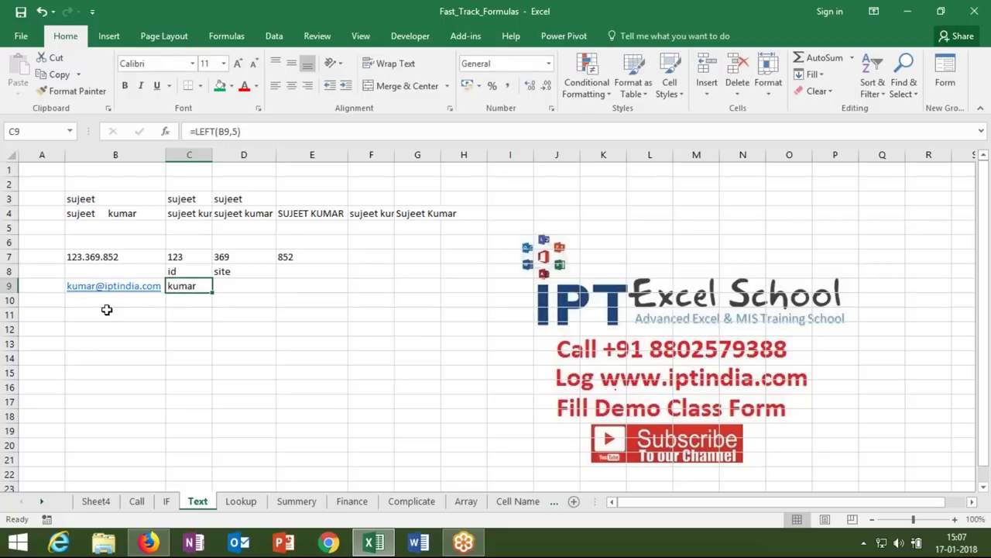
key("Left")
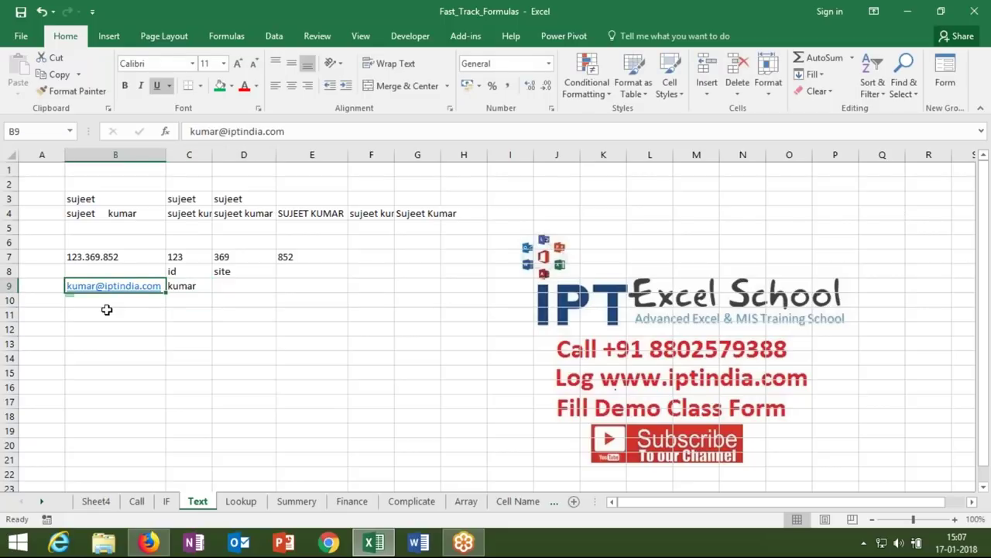
left_click_drag(107, 310, 107, 380)
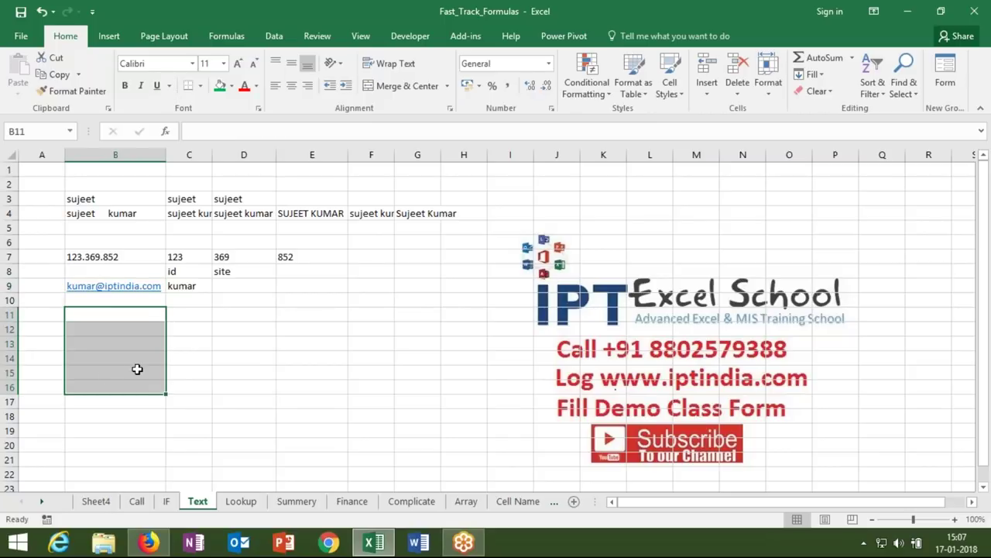
key("Up")
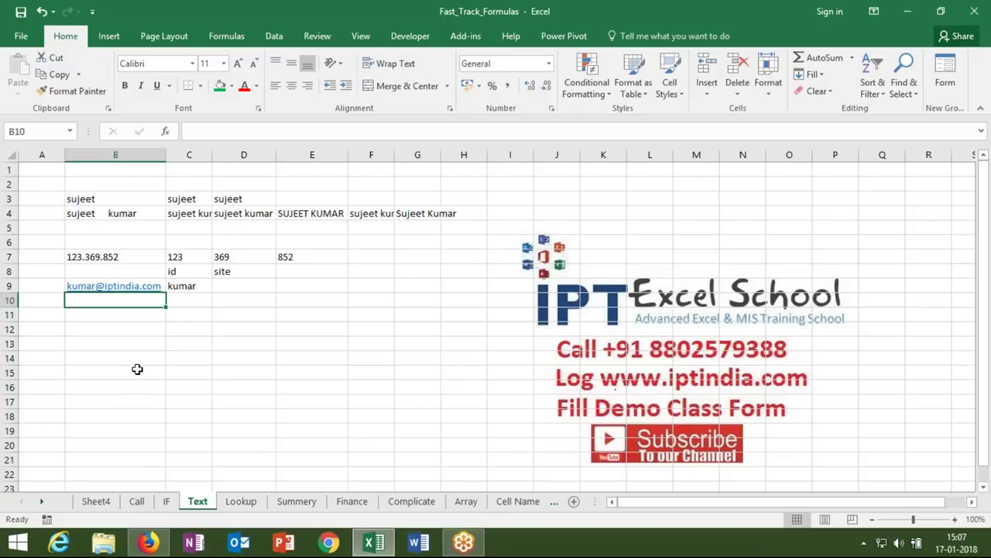
- Enter =FIND("@",B9,1) in C10 to locate the @ sign, returning 6
key("Right")
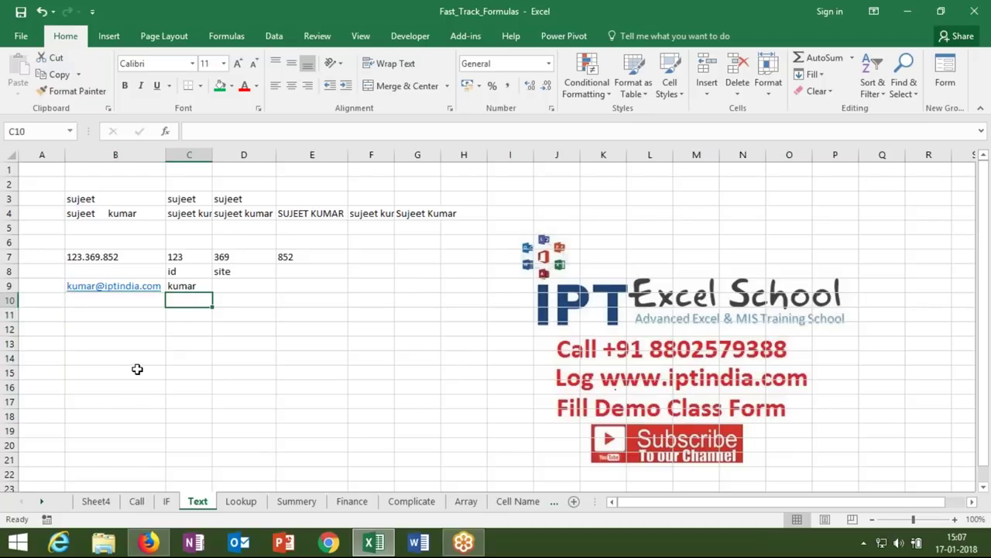
type("=find")
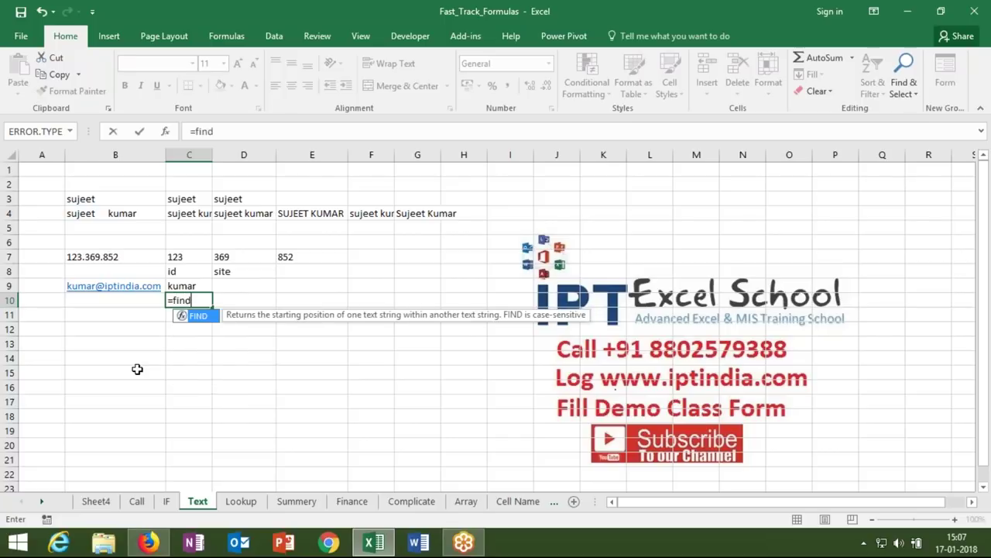
key("Tab")
type("\"@\"")
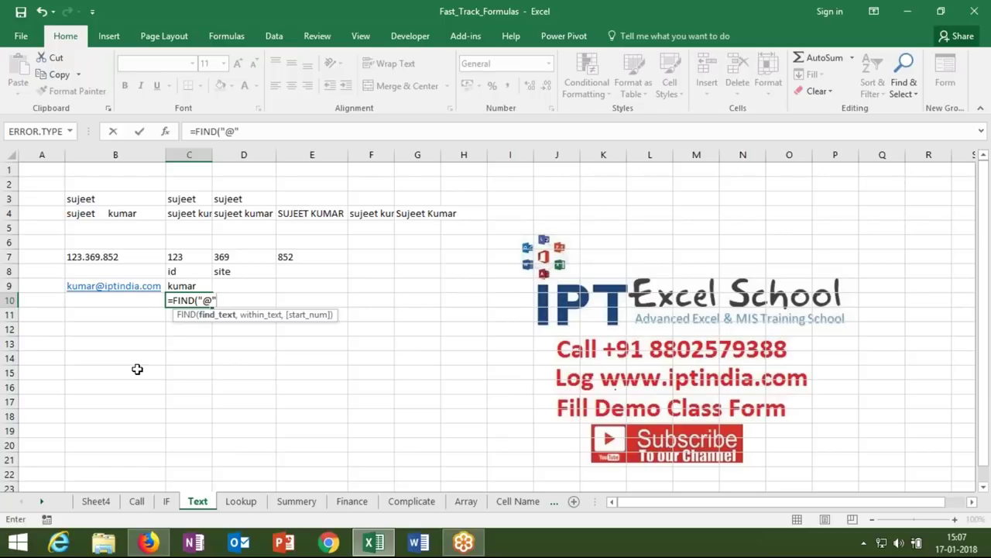
type(",")
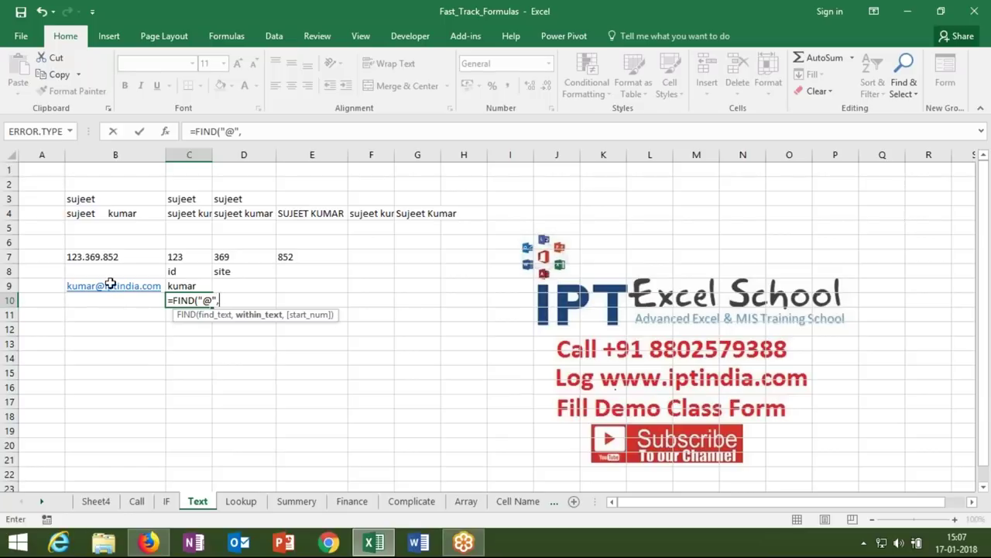
left_click(110, 285)
type(",1)")
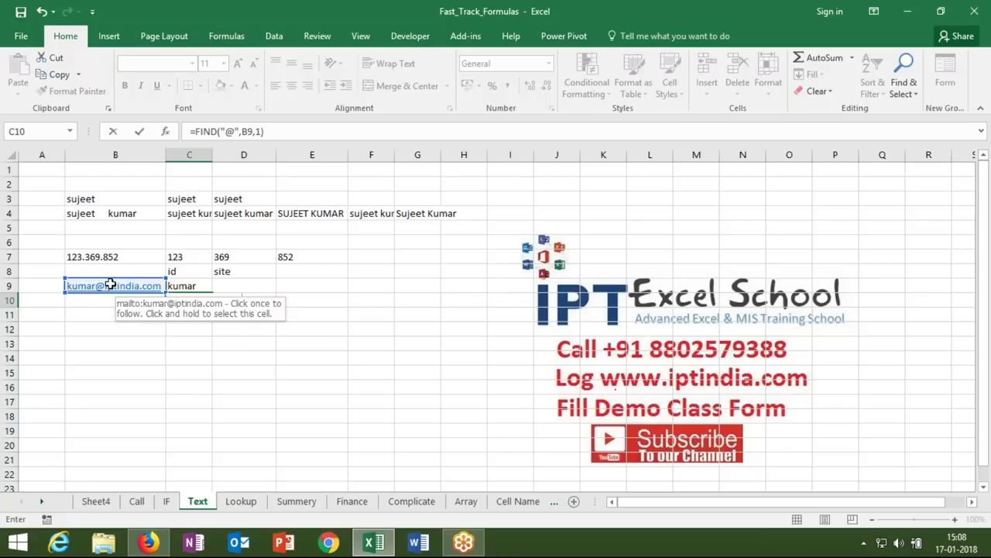
key("Return")
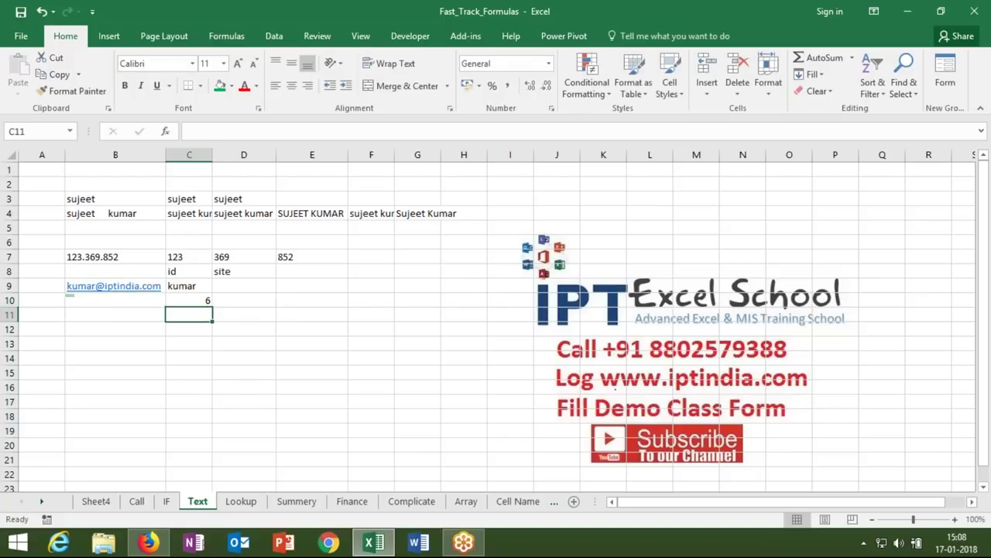
key("Up")
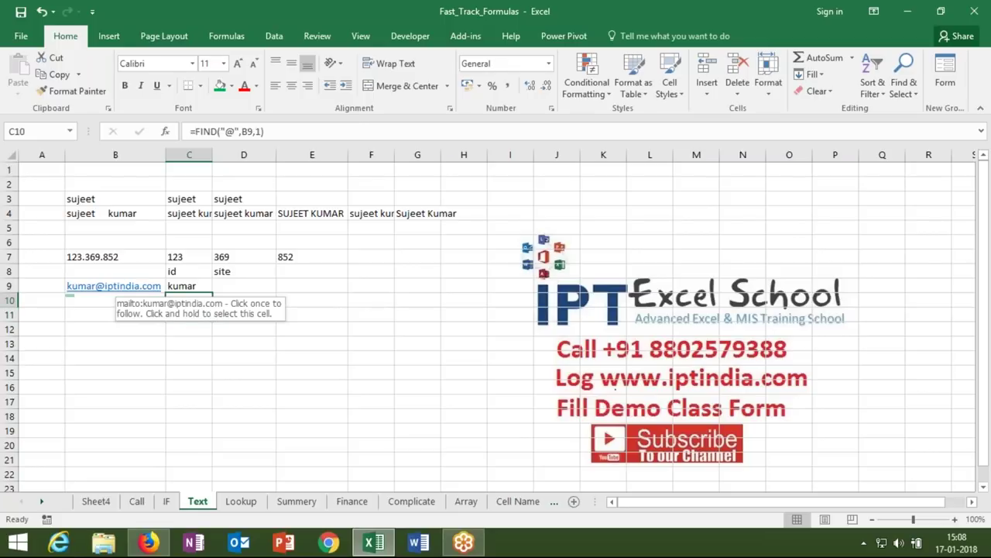
- Change C9's formula to =LEFT(B9,C10-1) so it returns only the id before the @
left_click(178, 285)
left_click(238, 132)
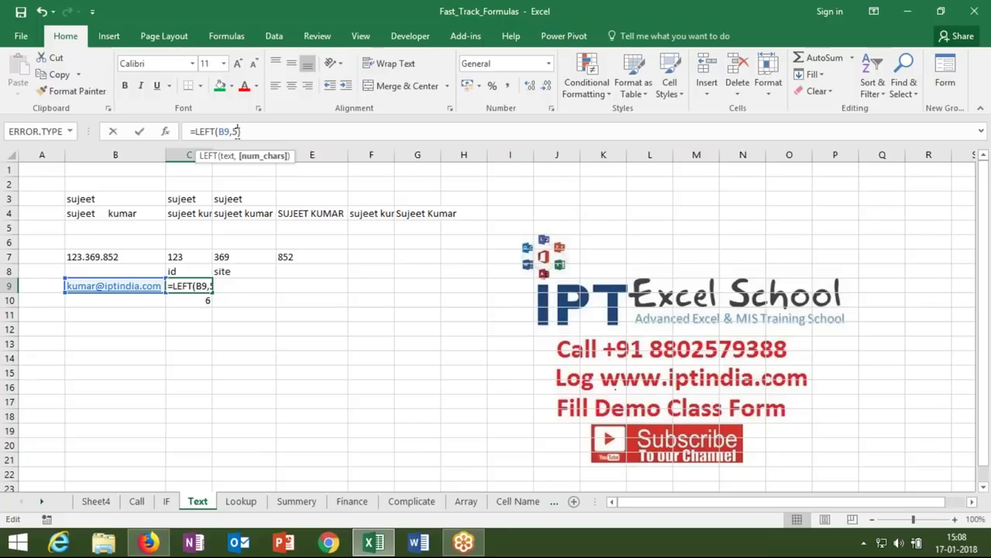
key("BackSpace")
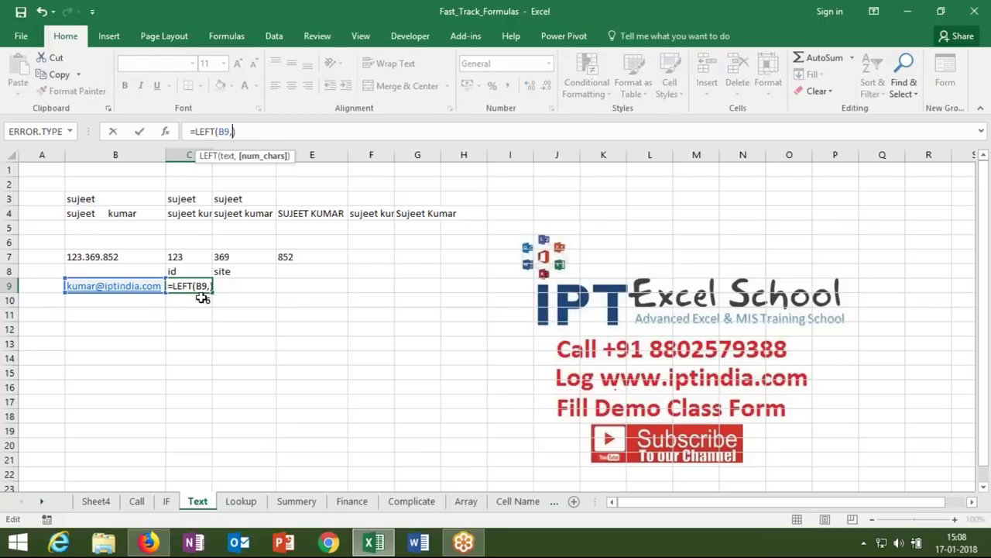
left_click(202, 299)
type("-1")
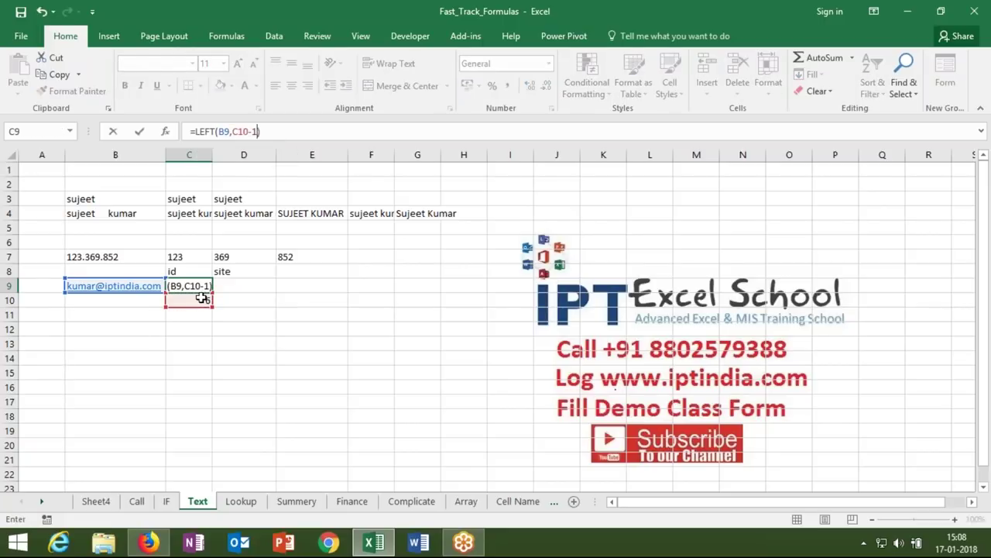
key("Return")
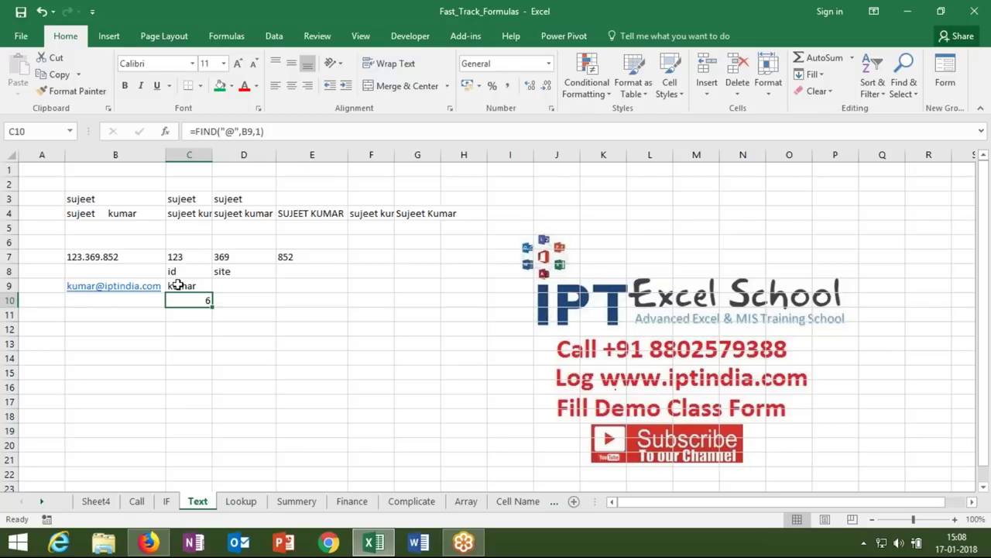
double_click(176, 284)
key("Return")
left_click(256, 283)
- Enter =RIGHT(B9,LEN(B9)-C10) in D9, accepting Excel's correction, to return the domain
type("=RIGHT(")
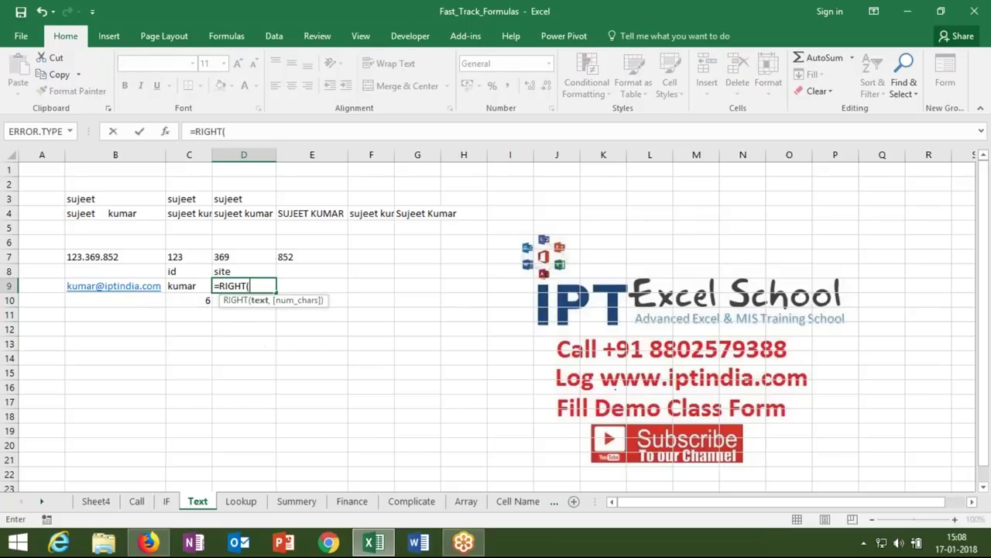
left_click(145, 285)
type(",")
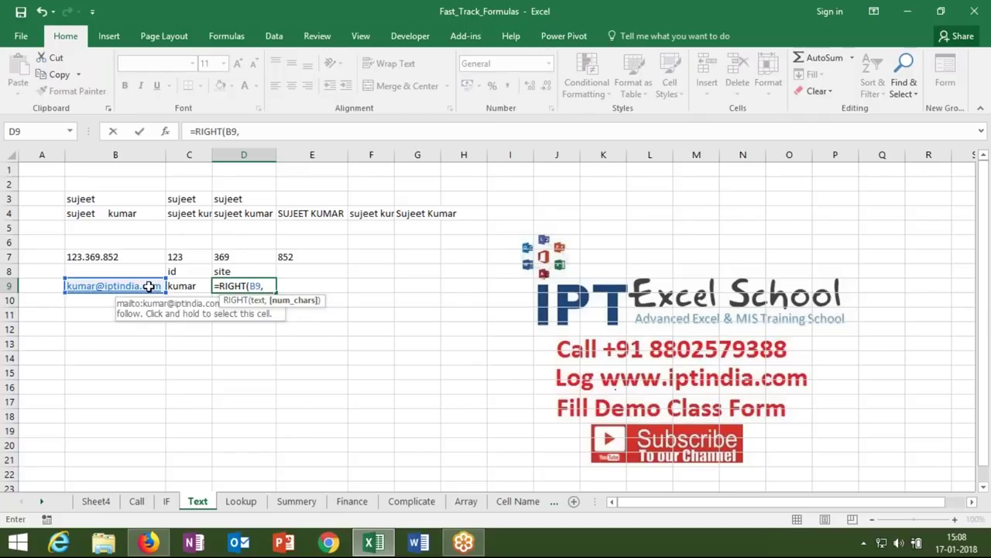
type("le")
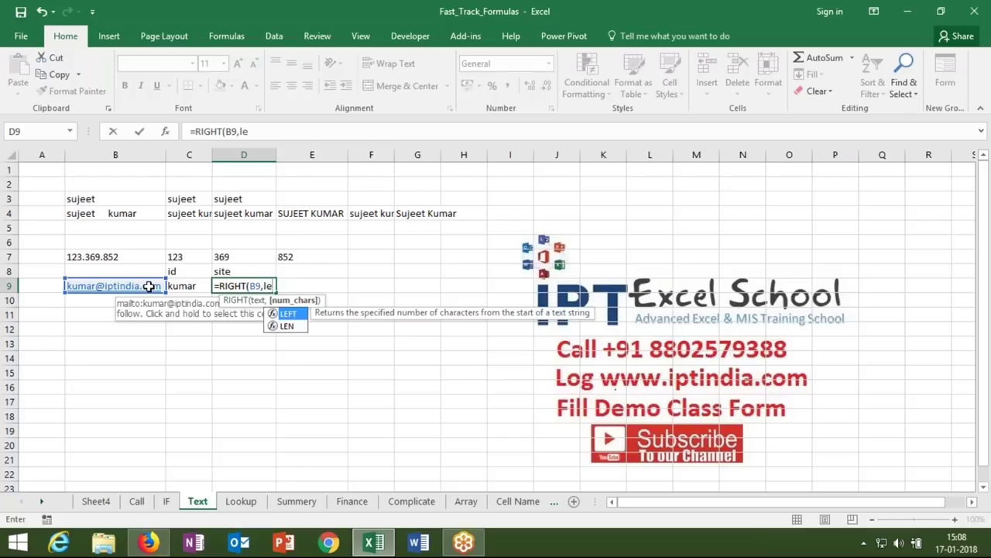
key("Down")
key("Tab")
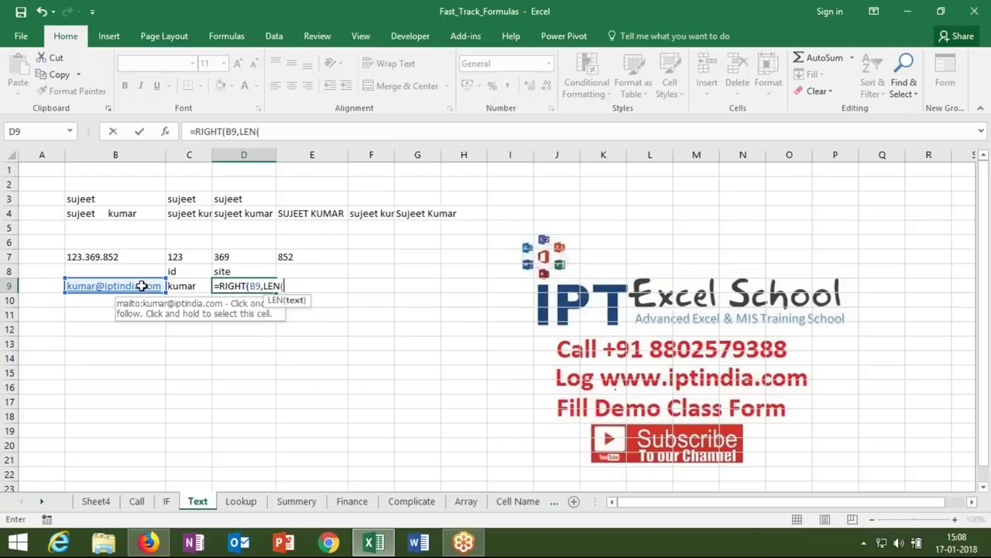
left_click(142, 286)
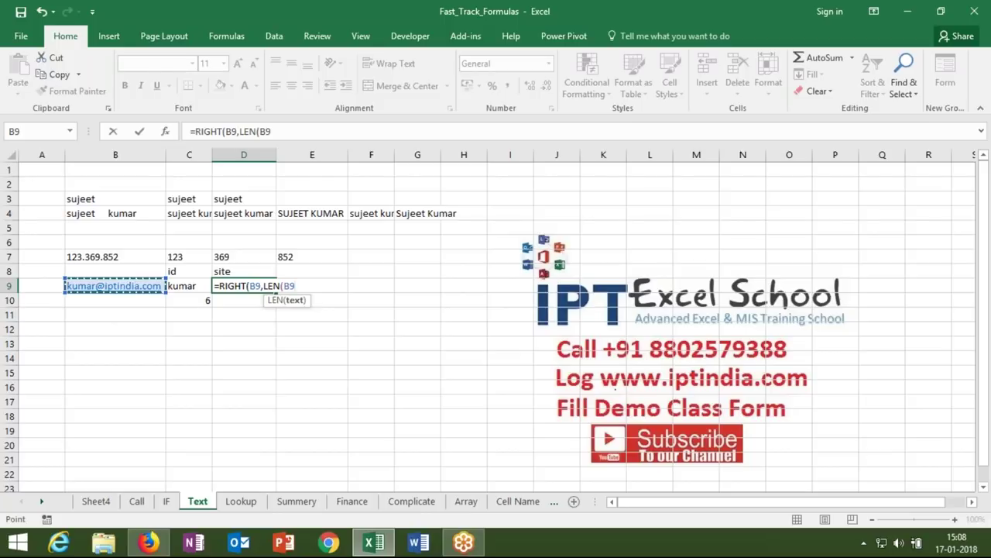
type(")-")
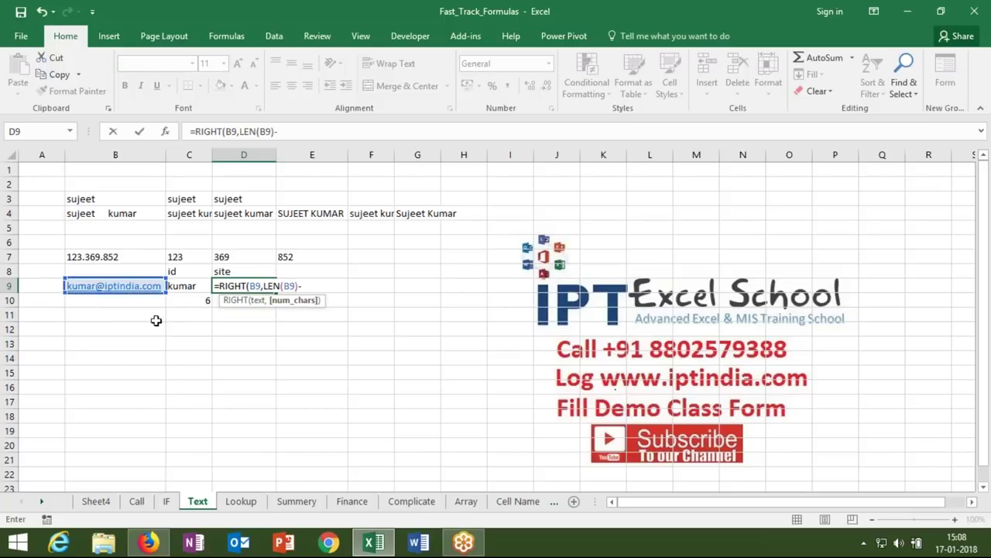
left_click(193, 300)
key("Return")
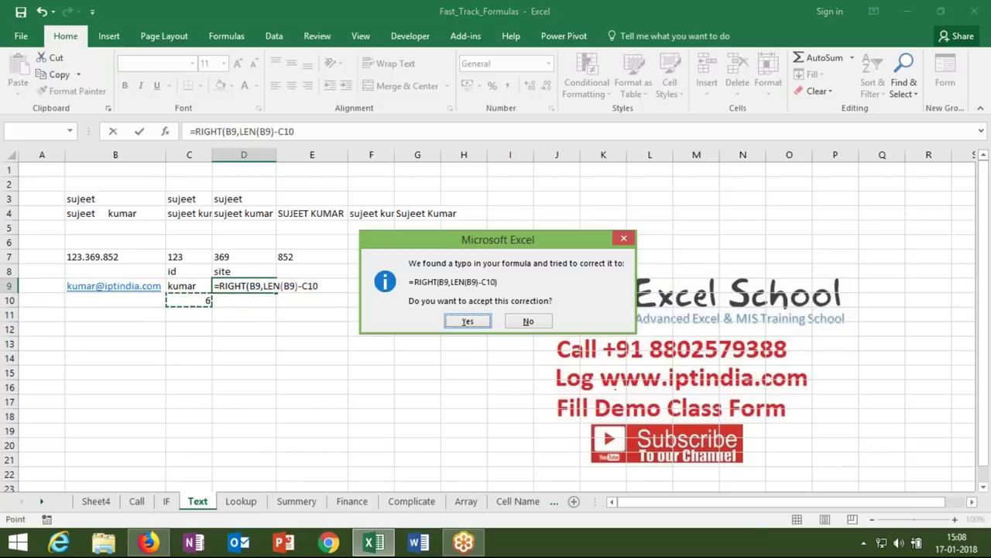
key("Return")
key("Up")
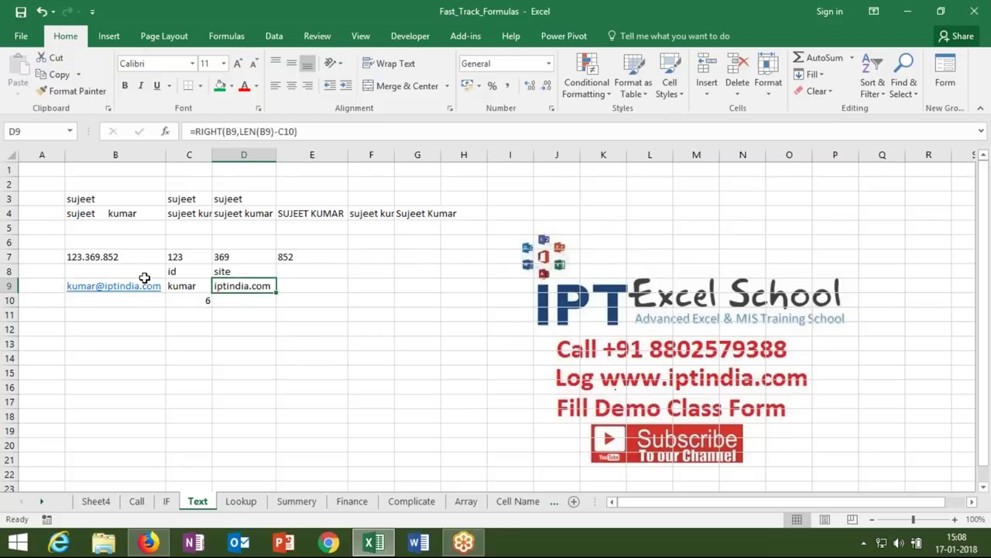
left_click(131, 304)
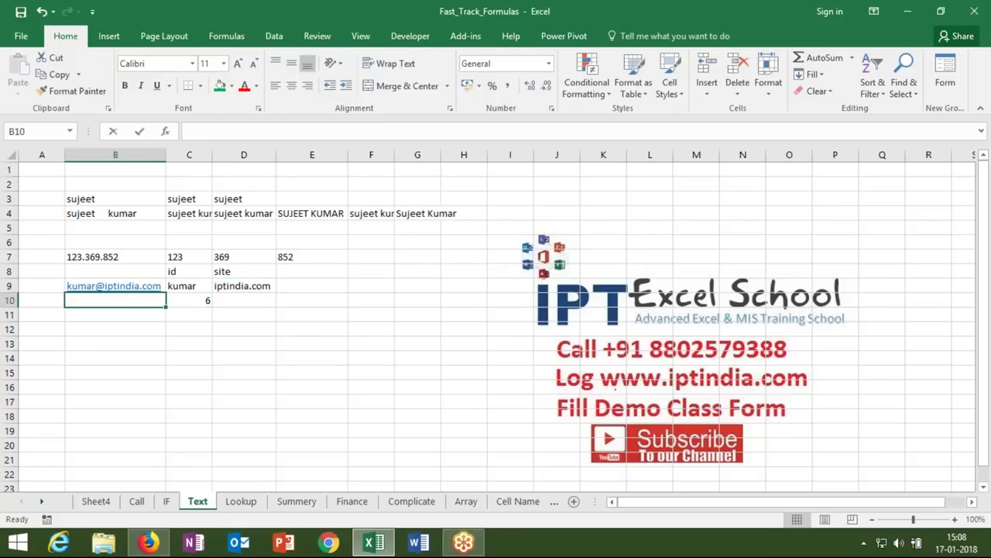
- Enter =LEN(B9) in B10, showing the e-mail address is 18 characters long
type("=len")
key("Tab")
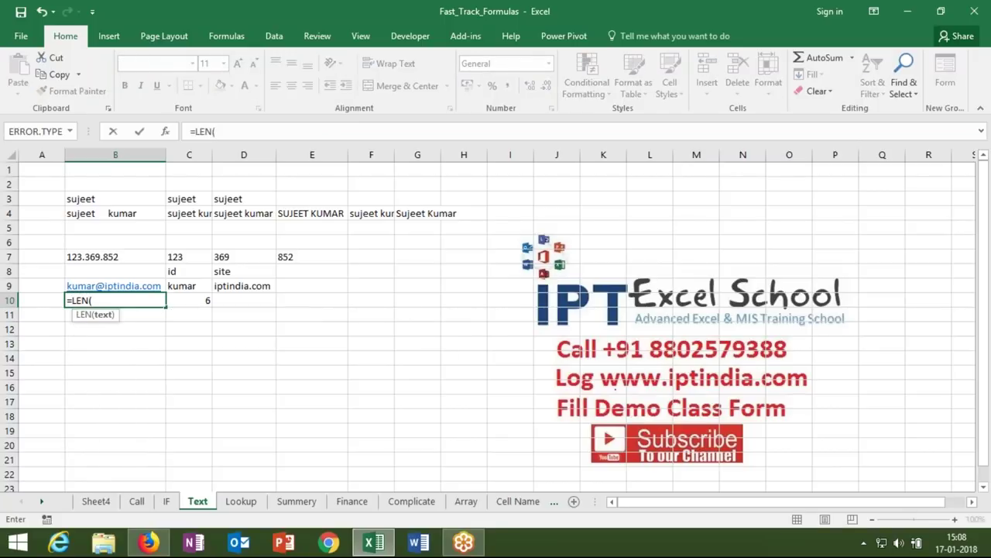
left_click(115, 285)
type(")")
key("Return")
left_click(115, 300)
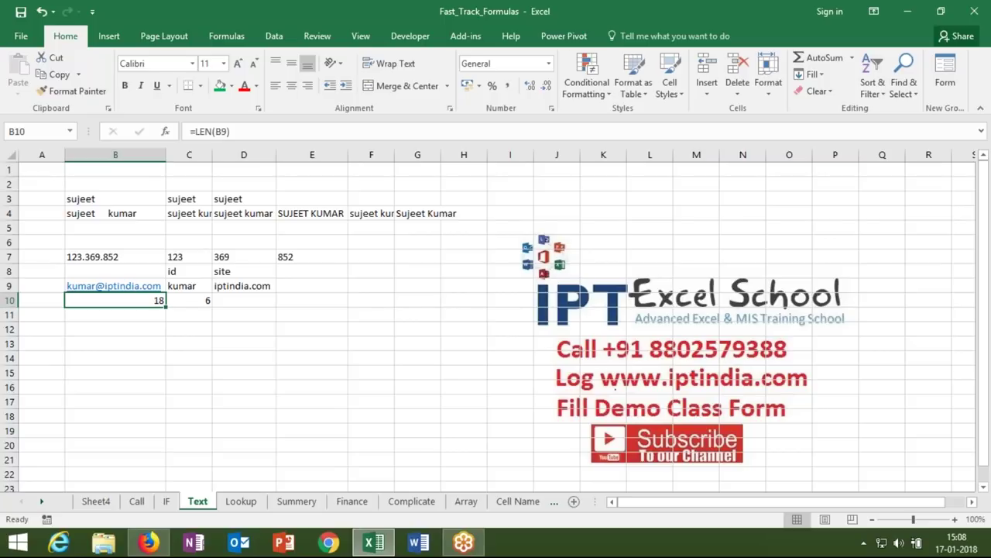
left_click(205, 300)
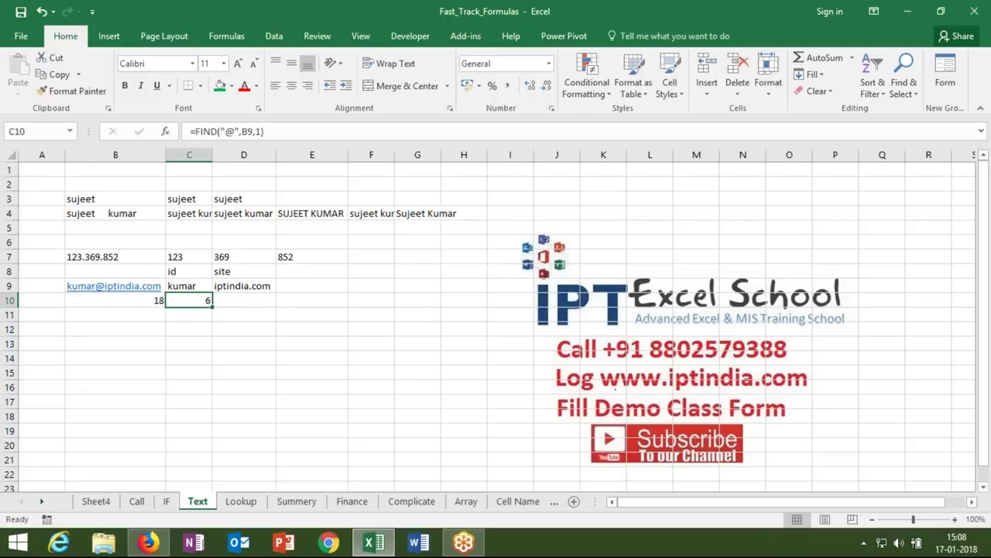
- Copy FIND("@",B9,1) from C10 and paste it over the C10 reference in C9's formula
left_click(196, 131)
left_click_drag(195, 131, 264, 138)
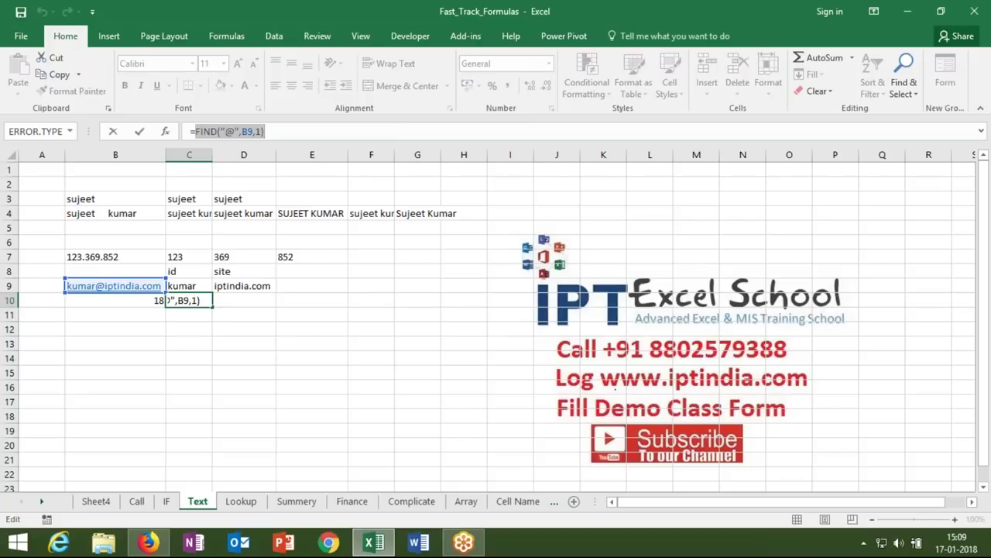
key("Escape")
left_click(194, 285)
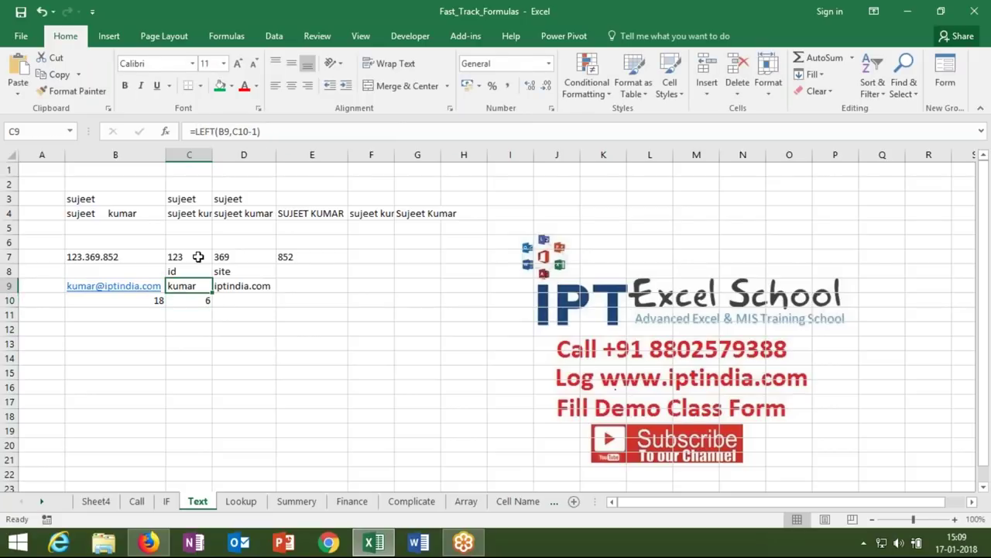
double_click(240, 132)
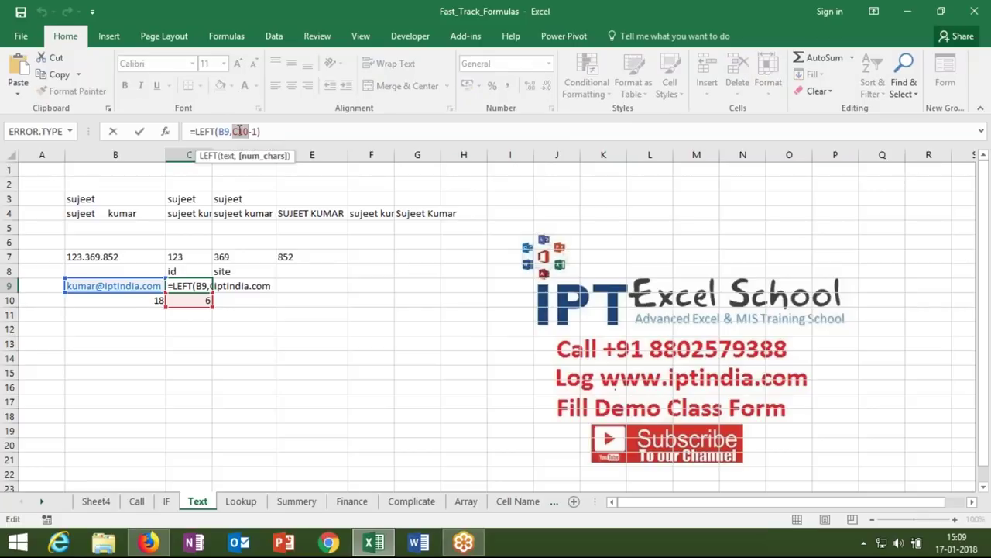
key("ctrl+v")
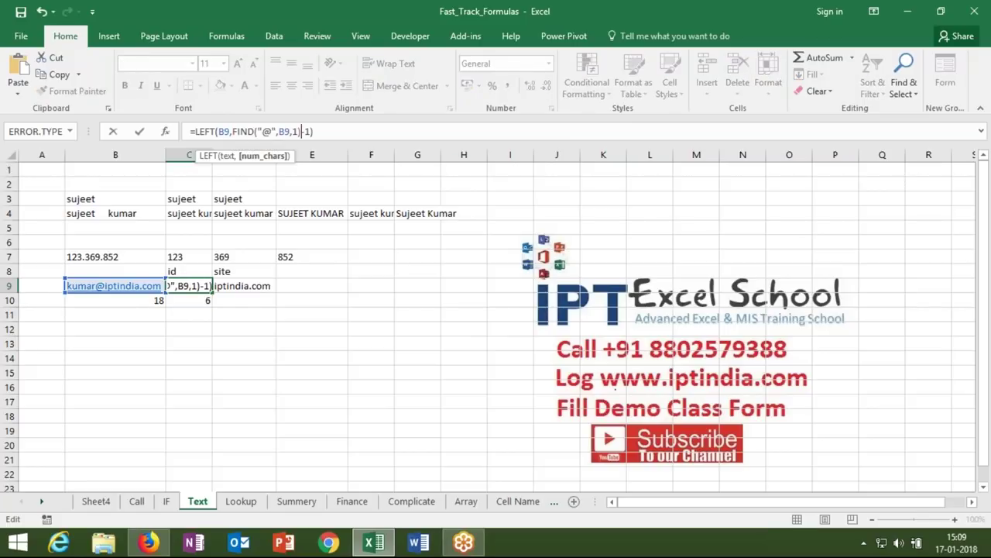
key("Return")
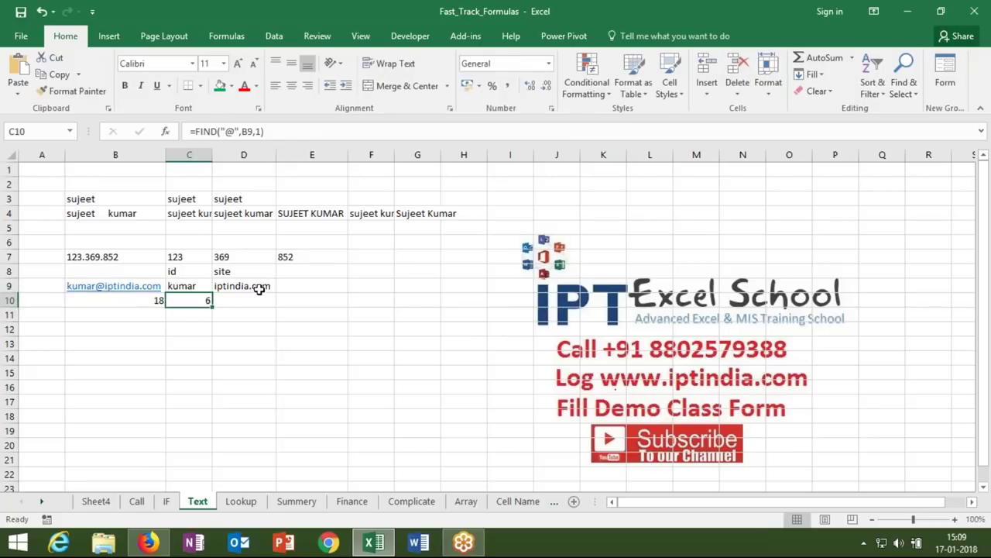
- Replace the C10 reference in D9's formula with FIND("@",B9,1)
double_click(261, 288)
double_click(309, 286)
key("ctrl+v")
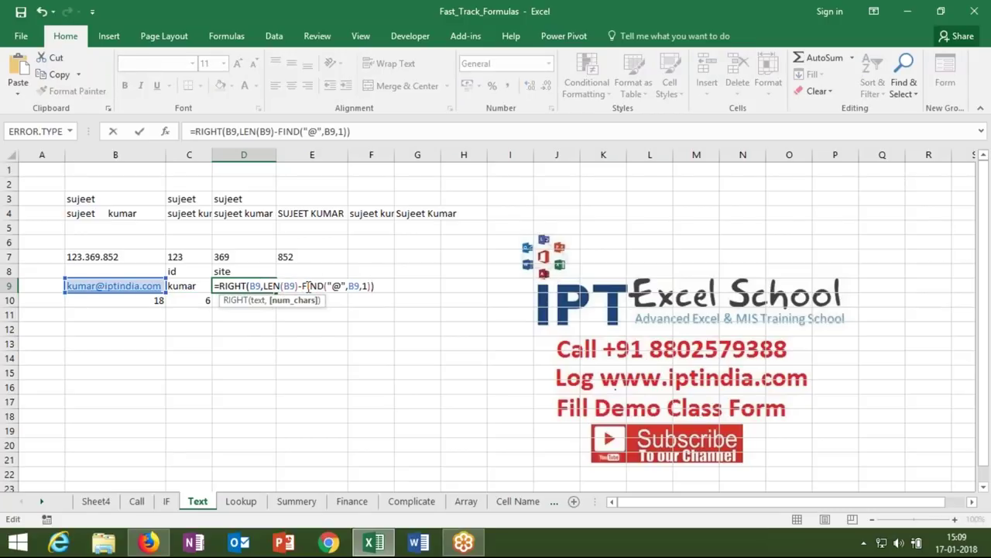
key("Return")
- Check D9's new formula and begin typing the list B,F,G,H in B14
left_click(244, 286)
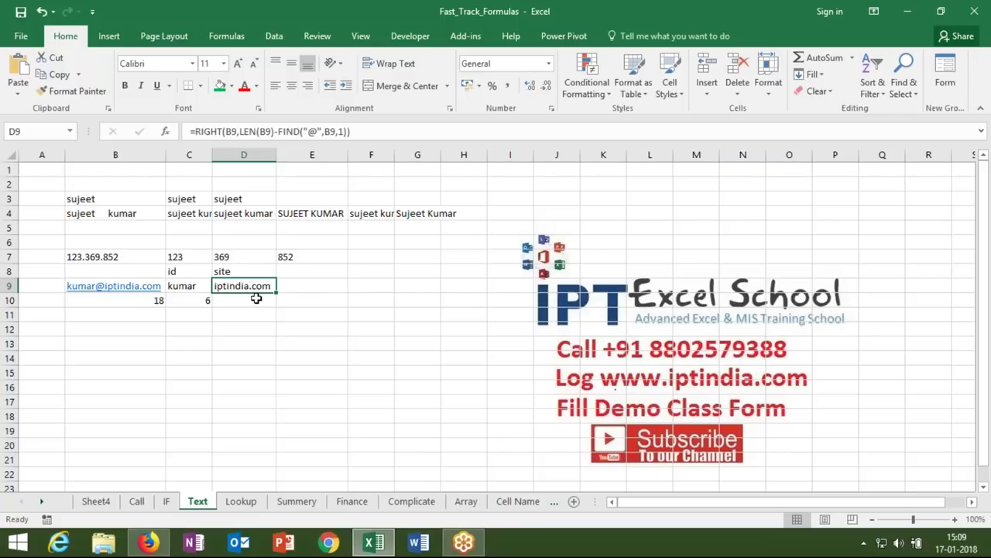
left_click(229, 308)
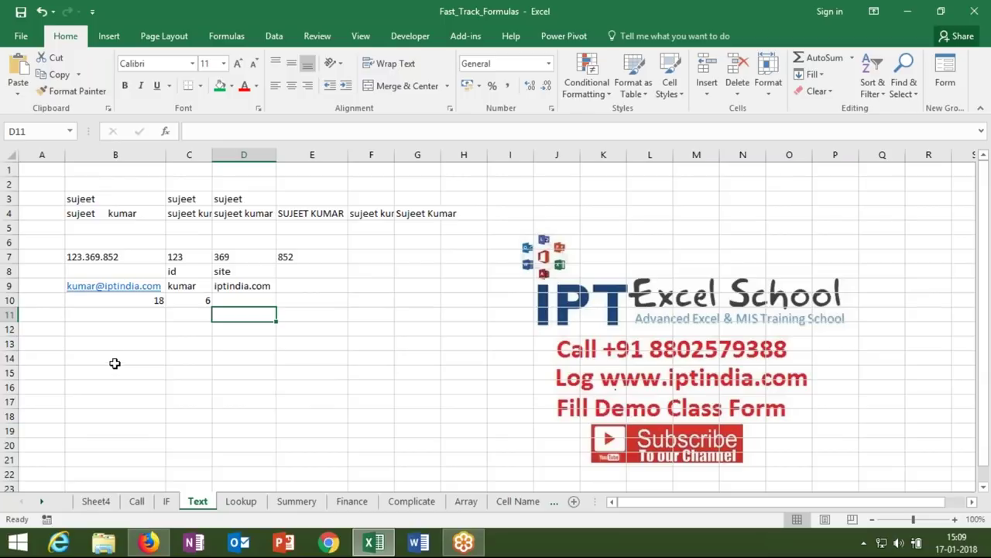
left_click(115, 359)
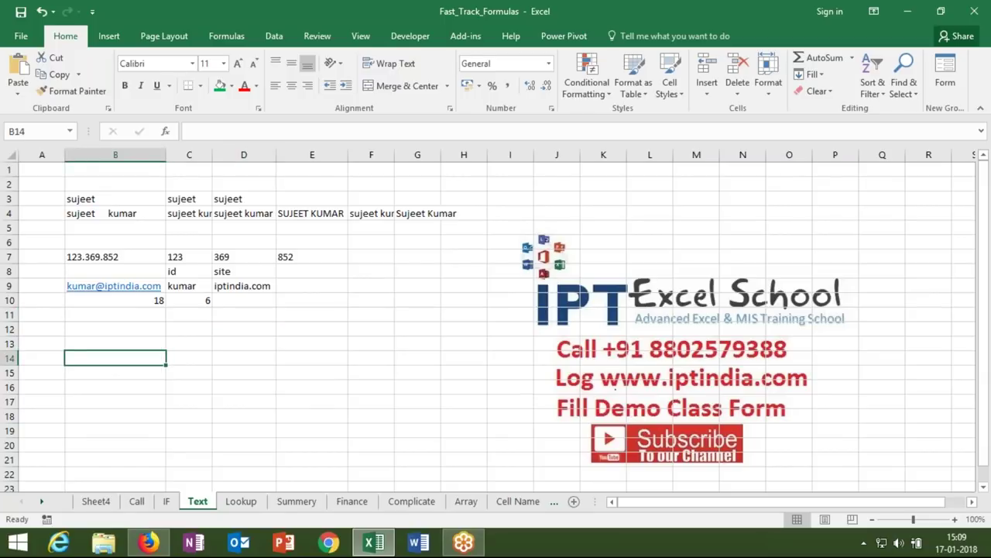
type("B,F,G,H")
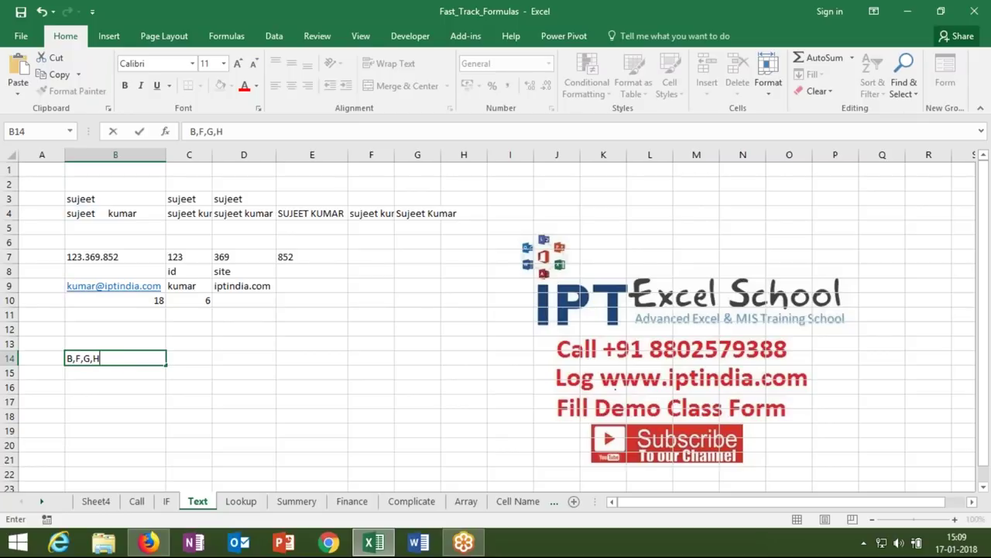
- Correct B14's list to B,F,G,B,T,B and put the search letter B in C13
key("BackSpace")
type("B,T,B")
key("Return")
left_click(183, 343)
type("B")
key("Return")
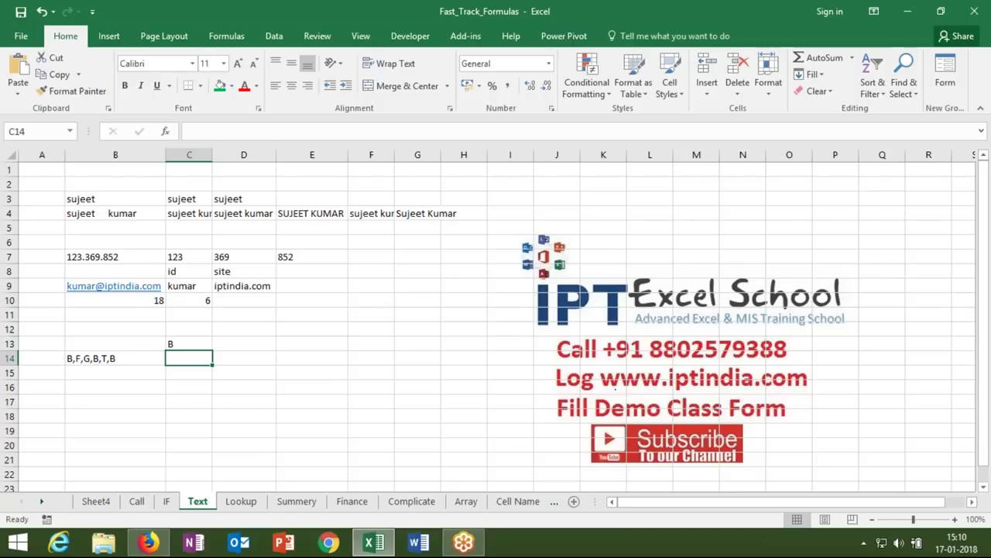
type("=fin")
- Enter =LEN(B14) in C14 to measure the full letter list
key("BackSpace")
key("BackSpace")
key("BackSpace")
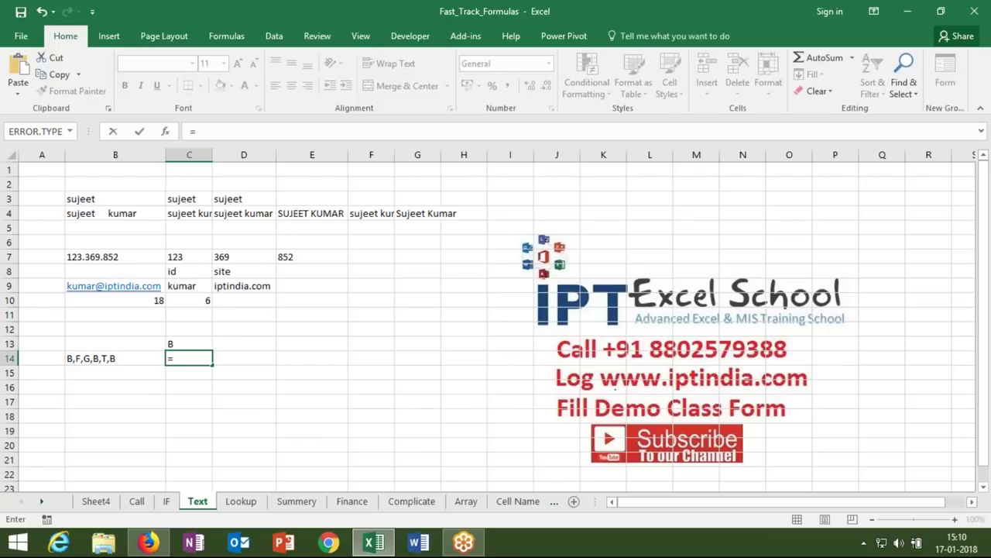
type("le")
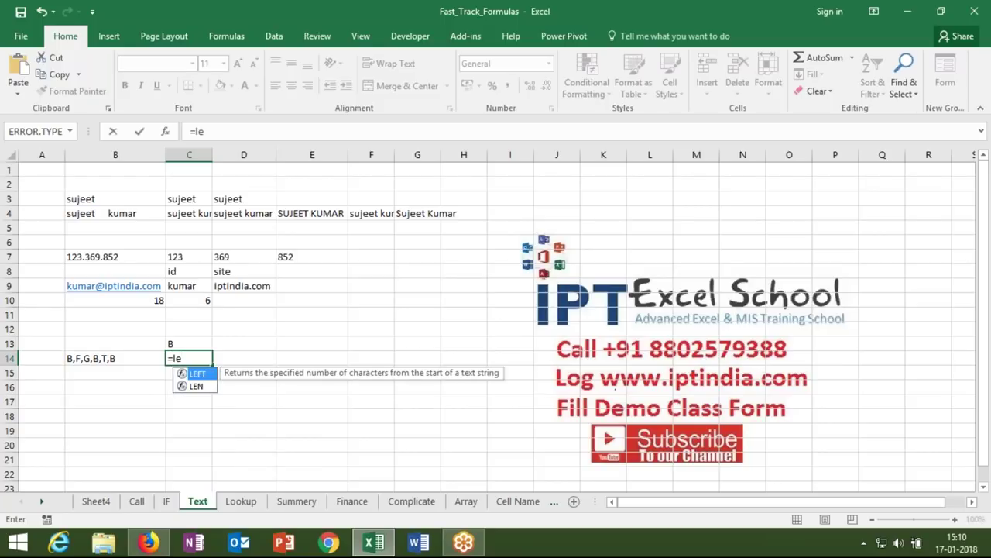
type("n(")
left_click(144, 360)
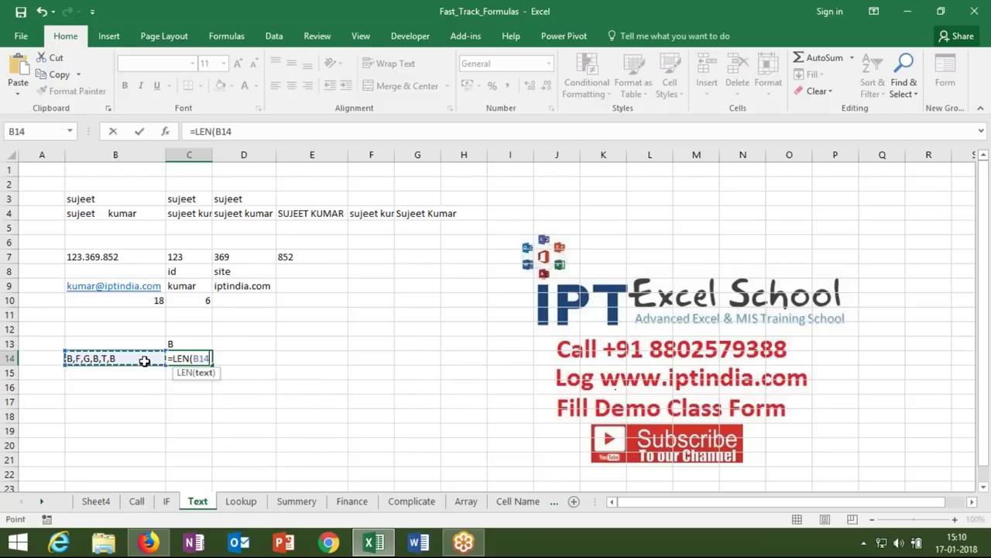
key("Return")
- Enter =SUBSTITUTE(B14,C13,"") in D14 to strip the B's from the list
key("Up")
key("Right")
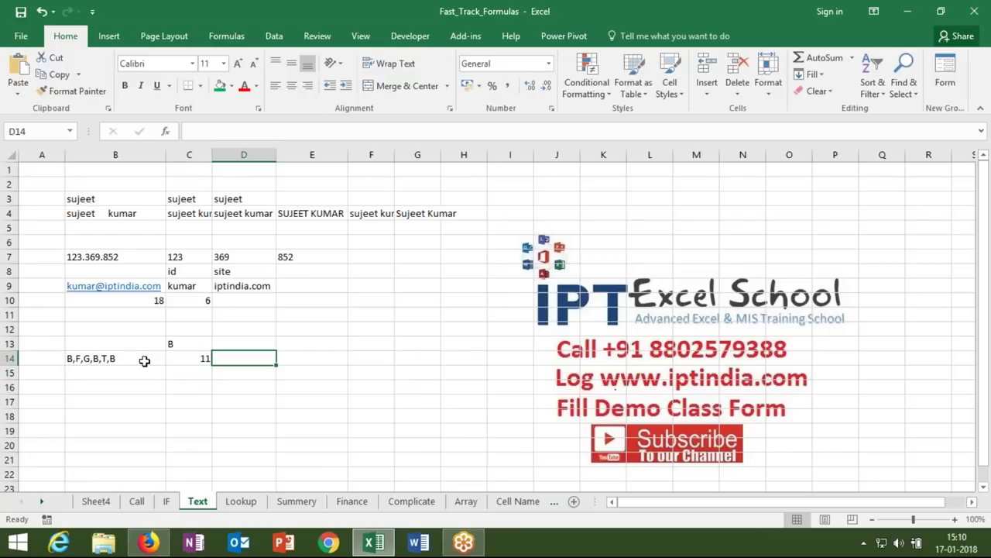
type("=sub")
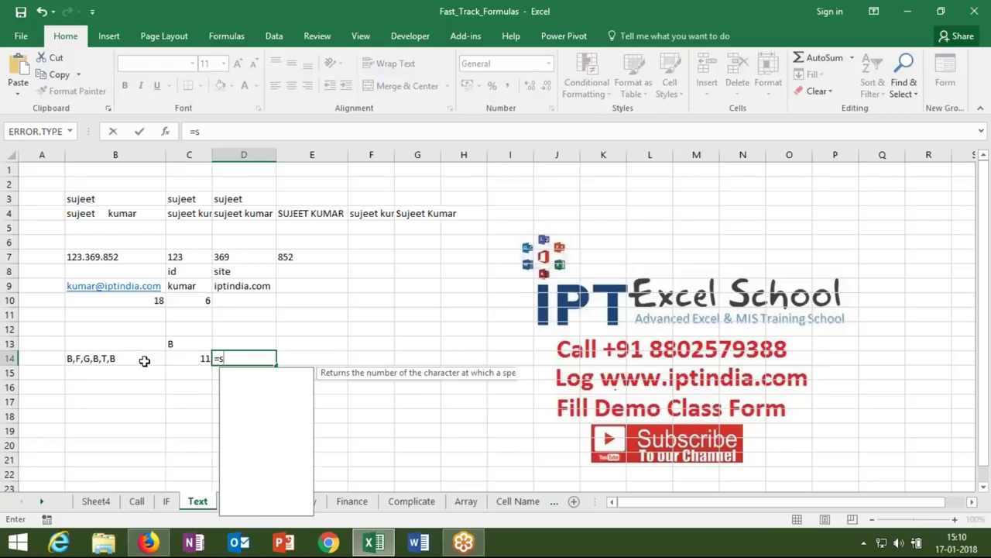
key("Tab")
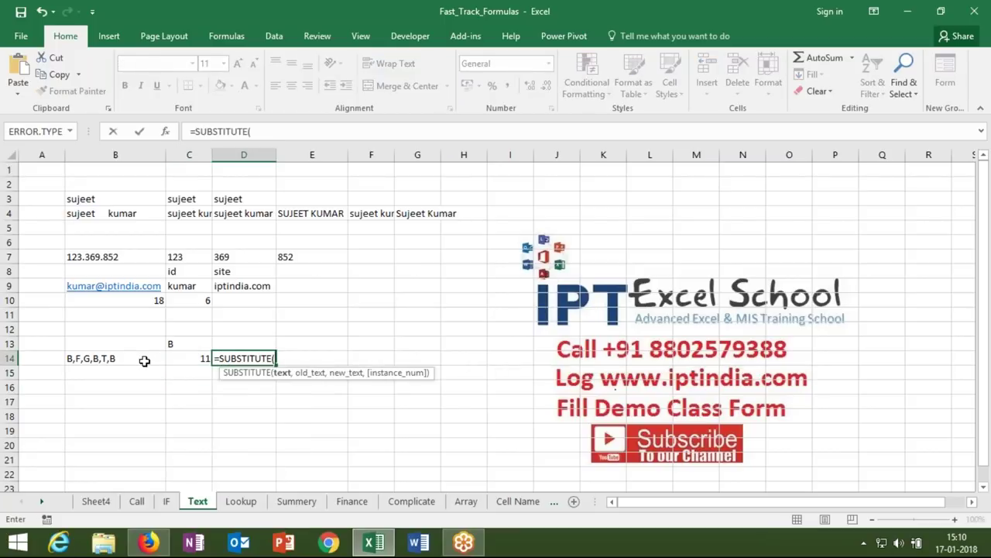
left_click(144, 361)
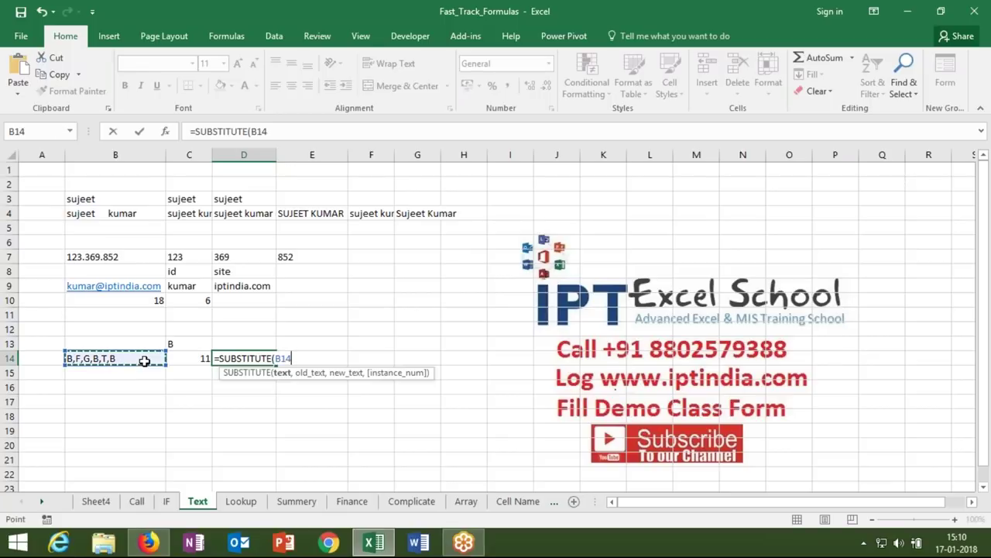
type(",\"")
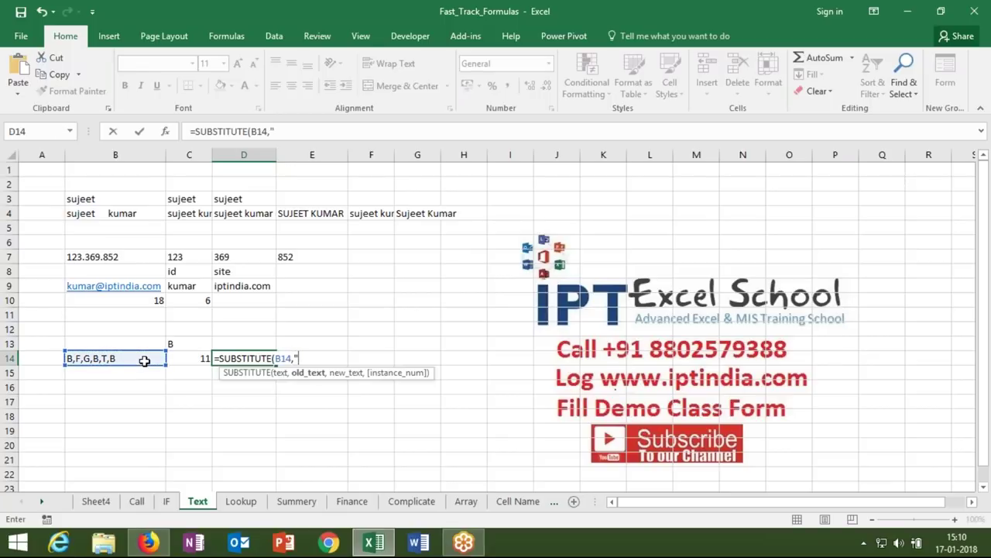
key("BackSpace")
left_click(177, 344)
type(",\"\"")
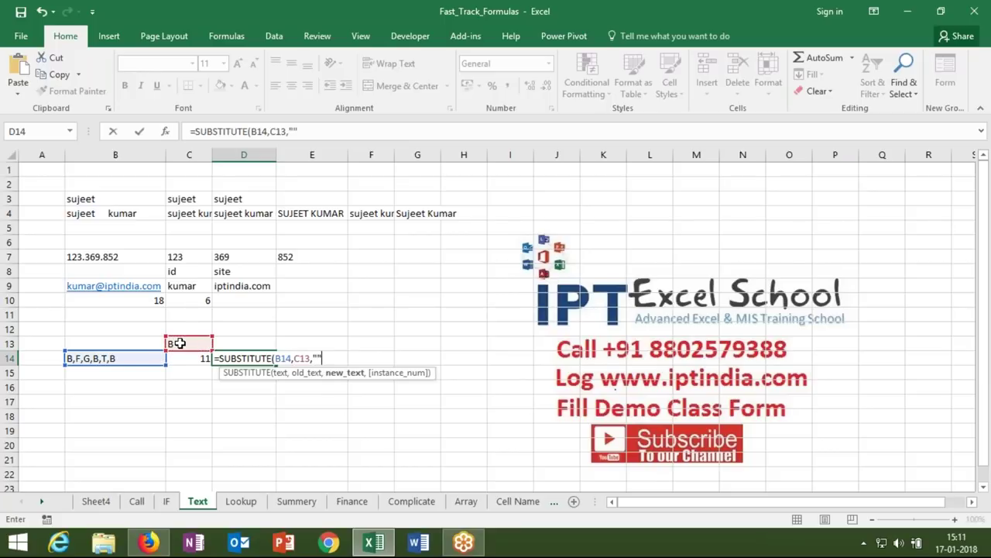
type(")")
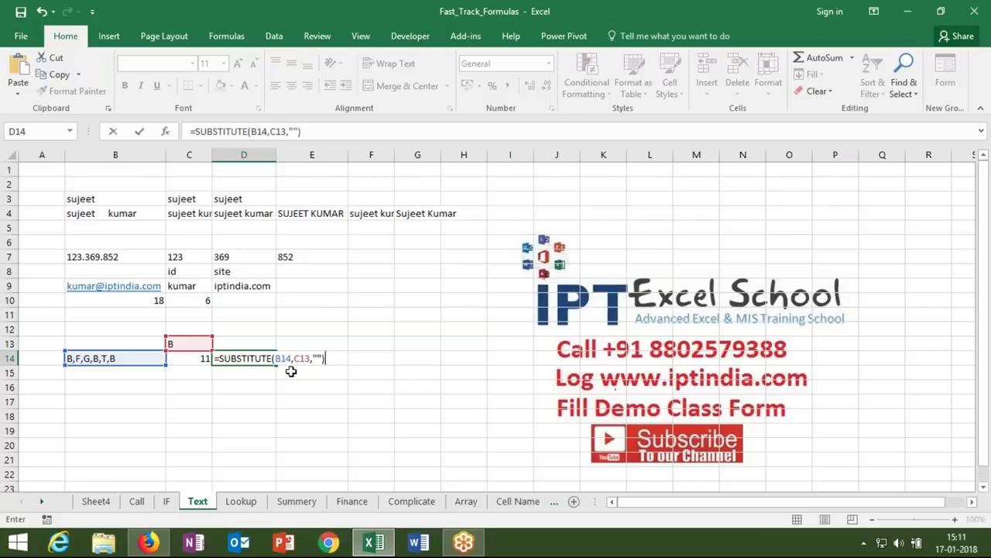
key("Return")
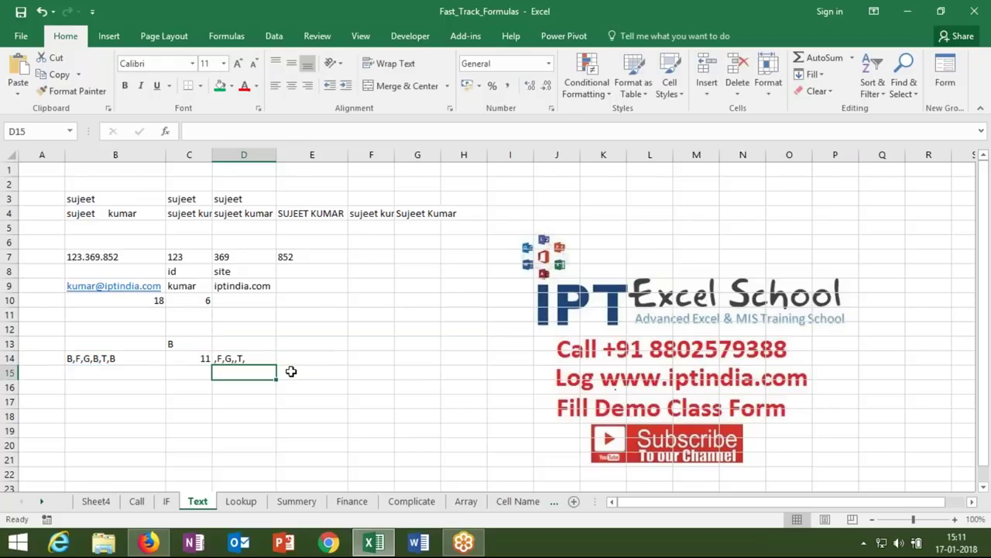
- Enter =LEN(D14) in E14, giving 8
key("Up")
key("Right")
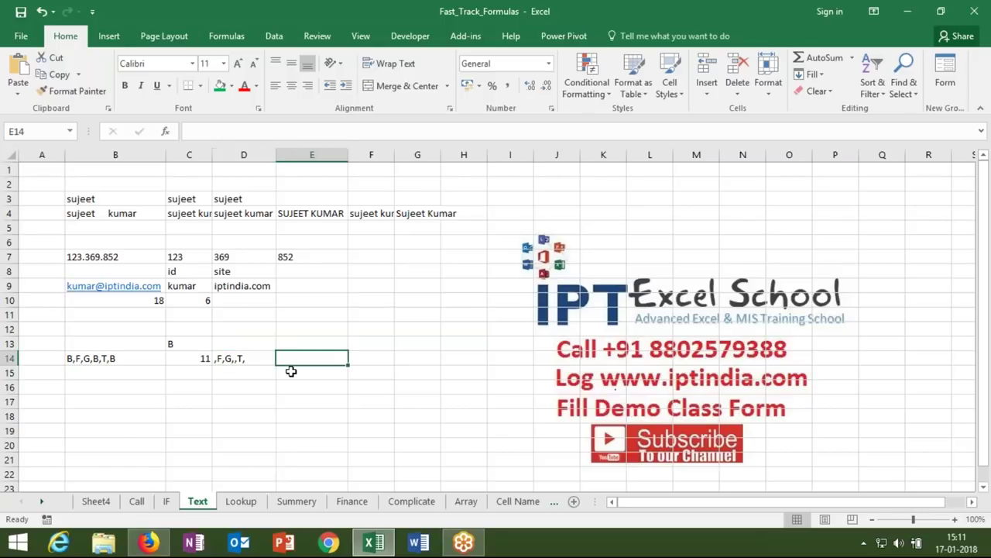
type("=len")
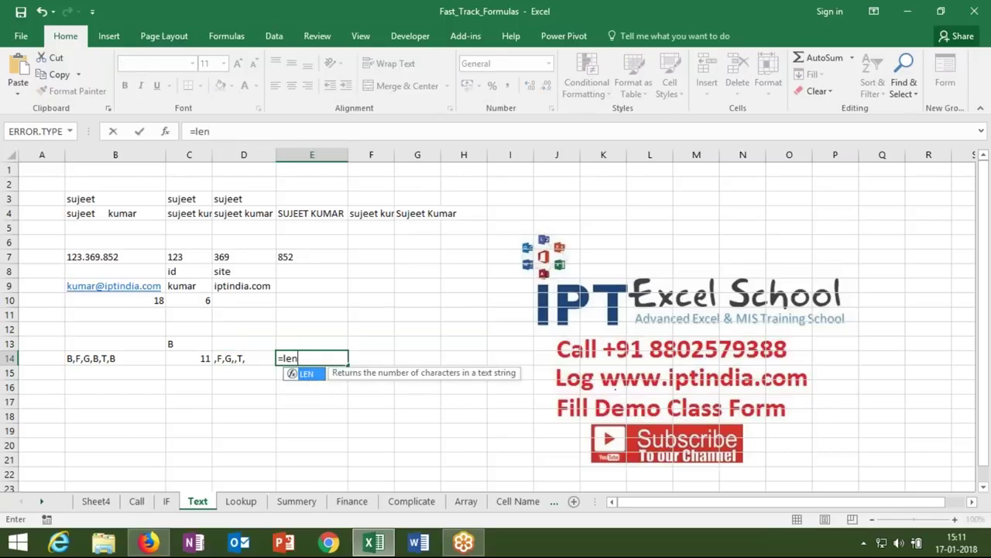
key("Tab")
left_click(238, 356)
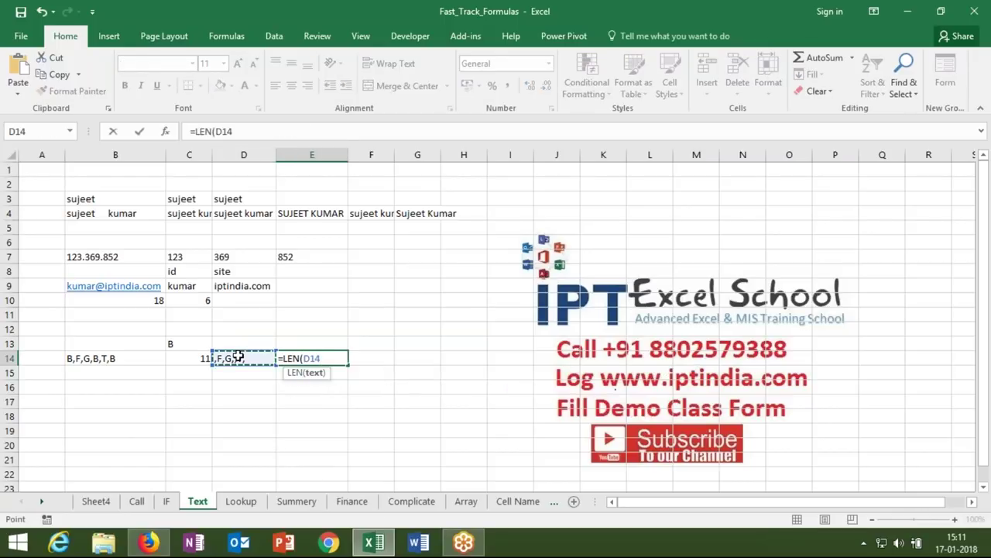
type(")")
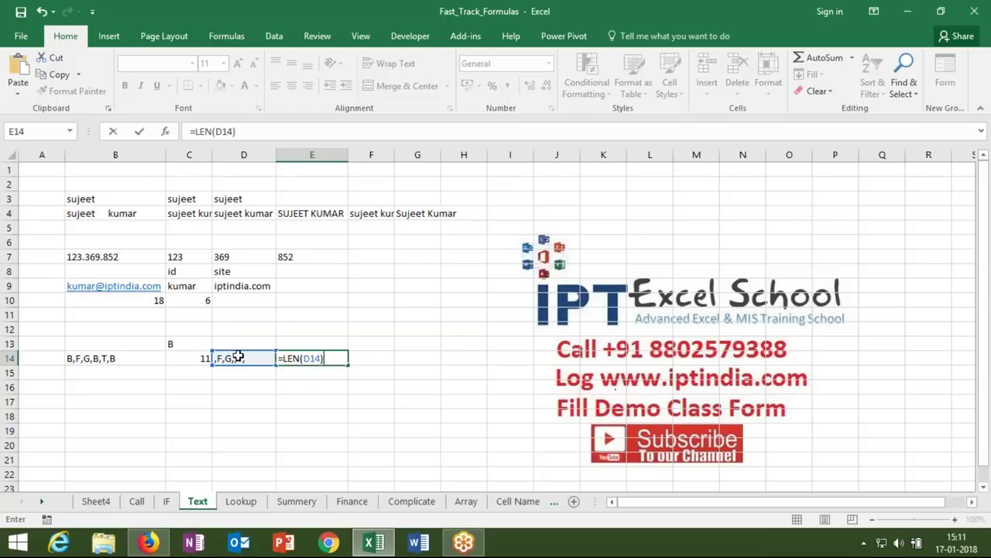
key("Return")
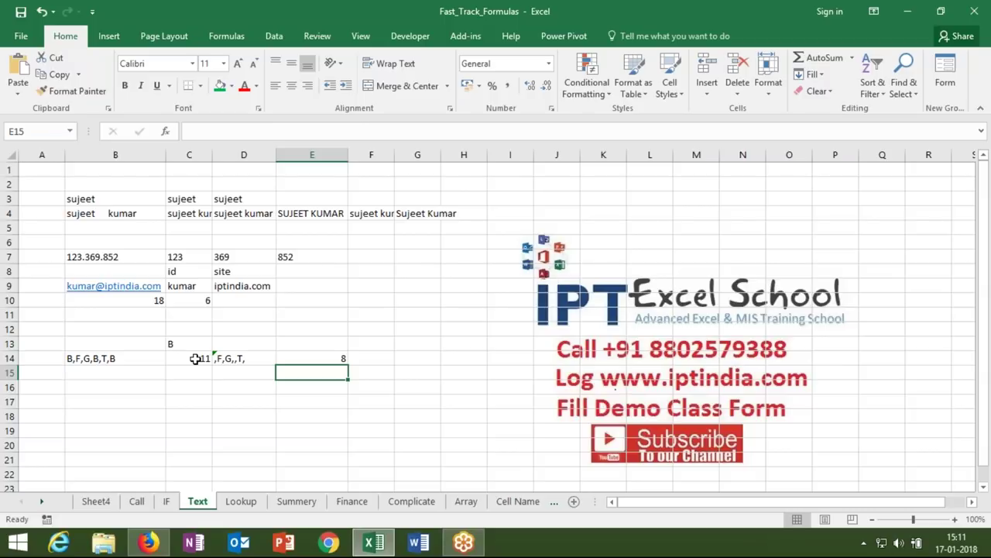
- Enter =C14-E14 in F14 to count the B's, returning 3
left_click(195, 359)
left_click(233, 359)
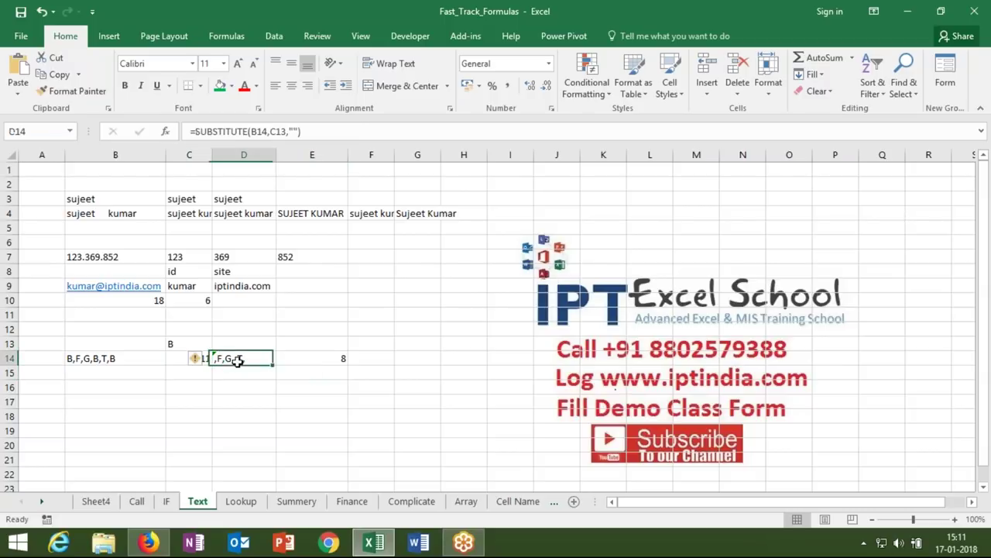
left_click(307, 359)
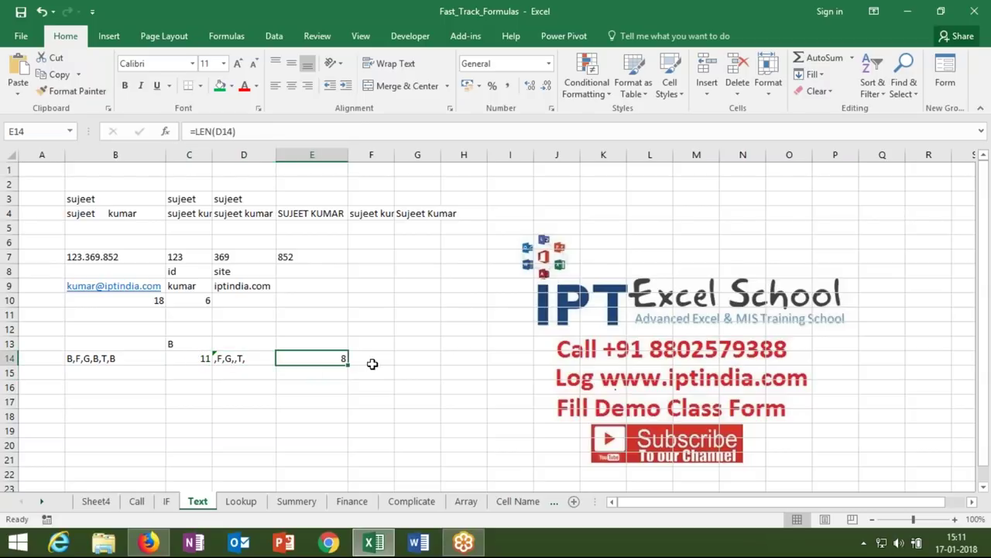
left_click(370, 363)
type("=")
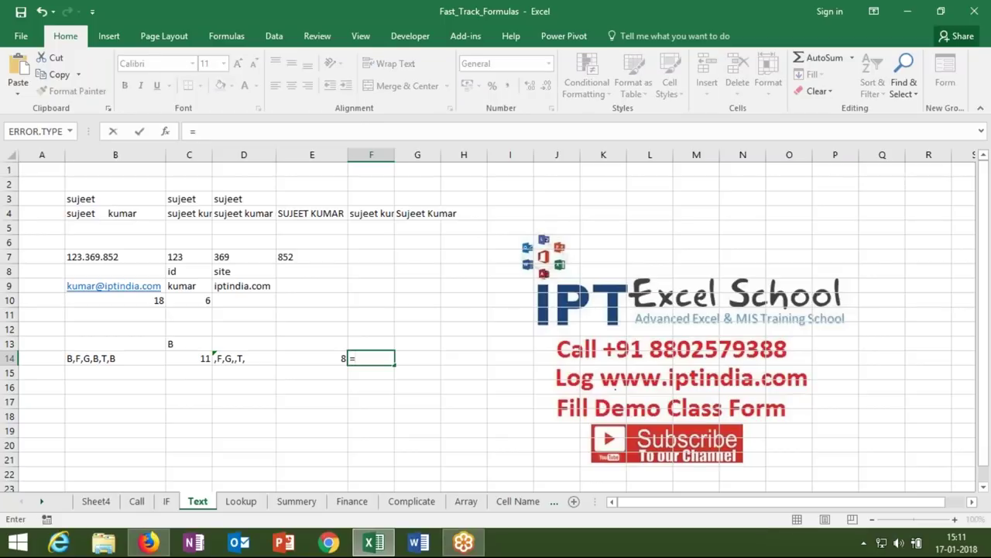
left_click(180, 361)
type("-")
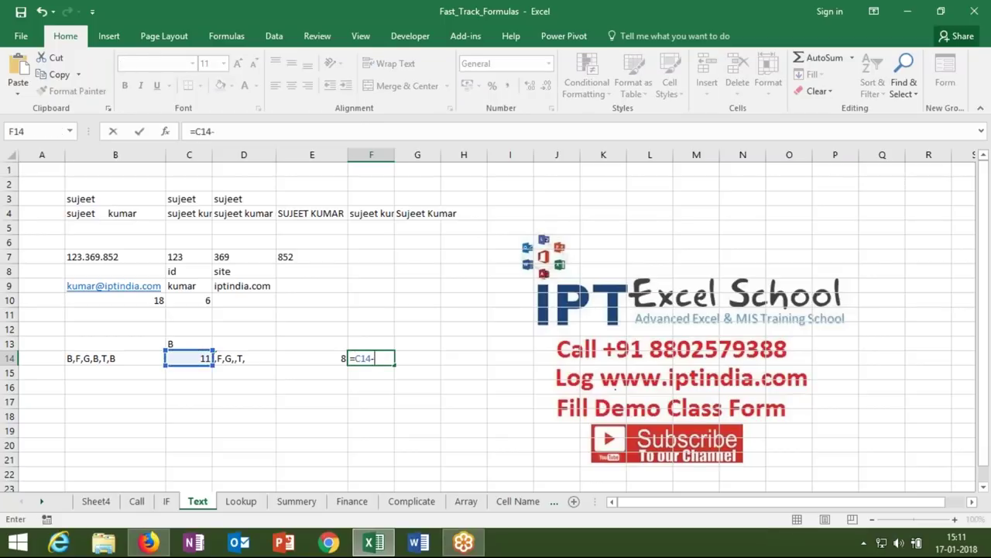
left_click(290, 356)
key("Return")
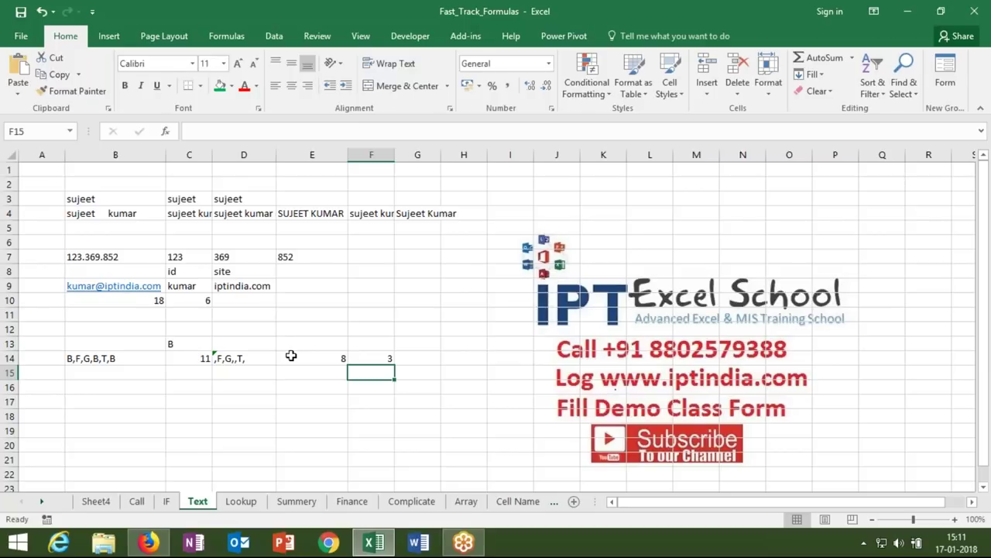
- Replace the C14 reference in F14's formula with LEN(B14)
left_click(191, 358)
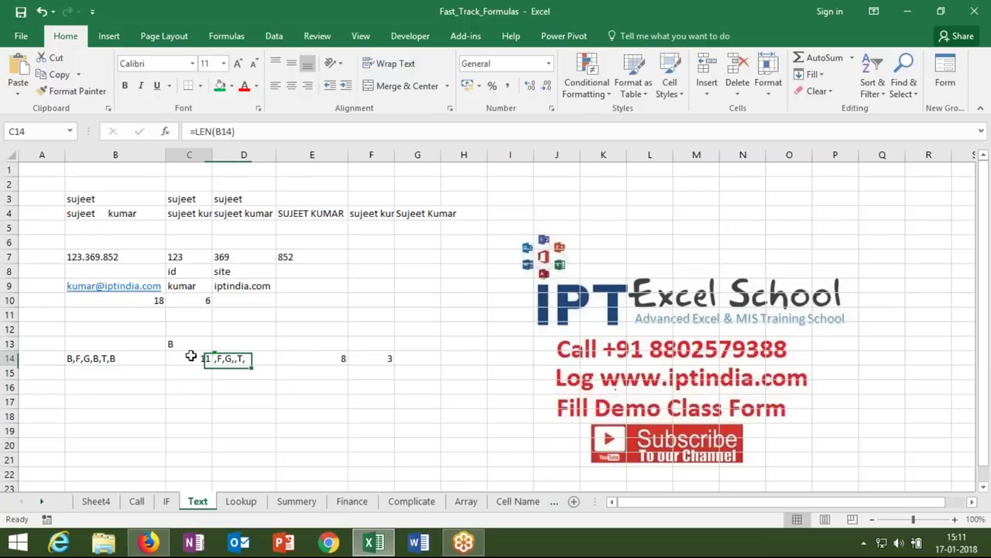
left_click_drag(194, 131, 236, 132)
key("ctrl+c")
key("Escape")
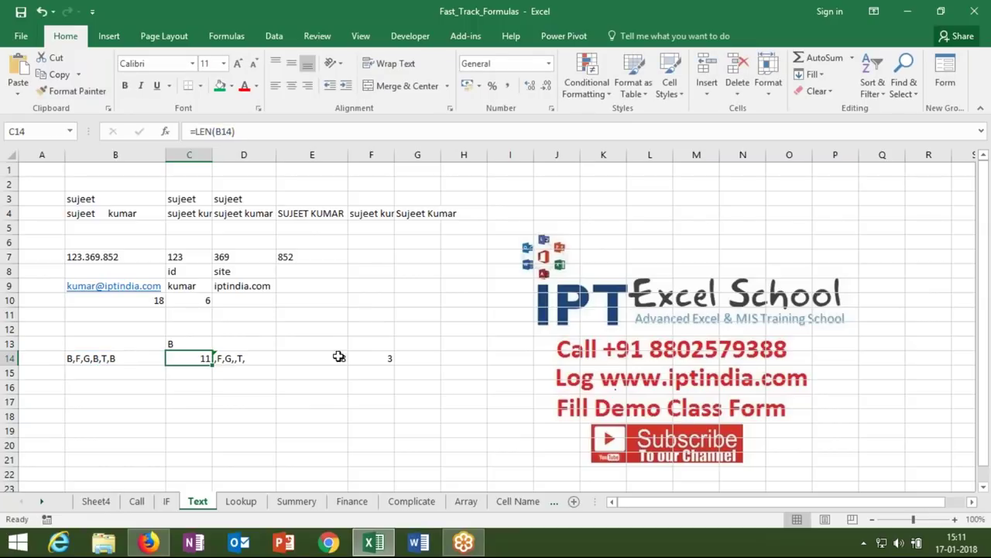
left_click(336, 357)
double_click(325, 357)
key("Escape")
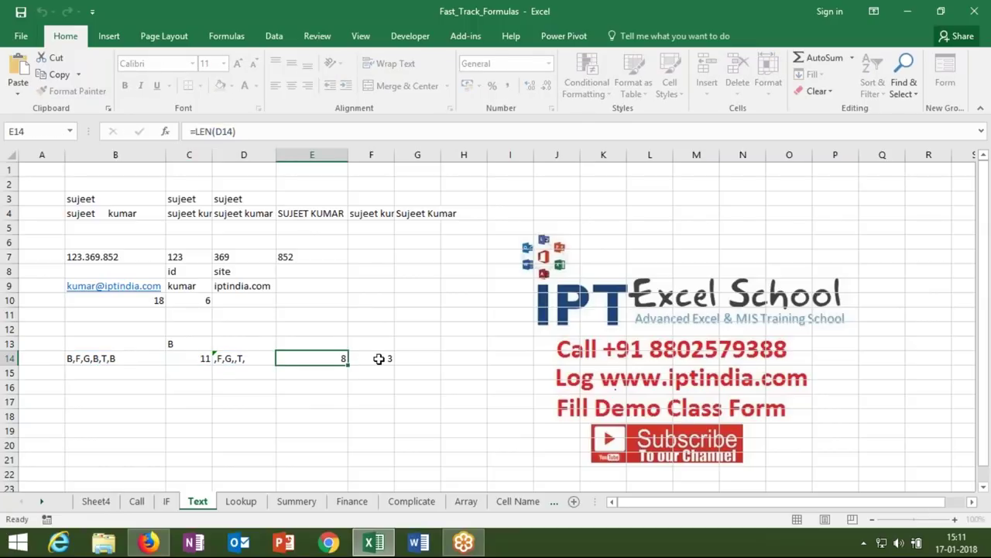
double_click(380, 359)
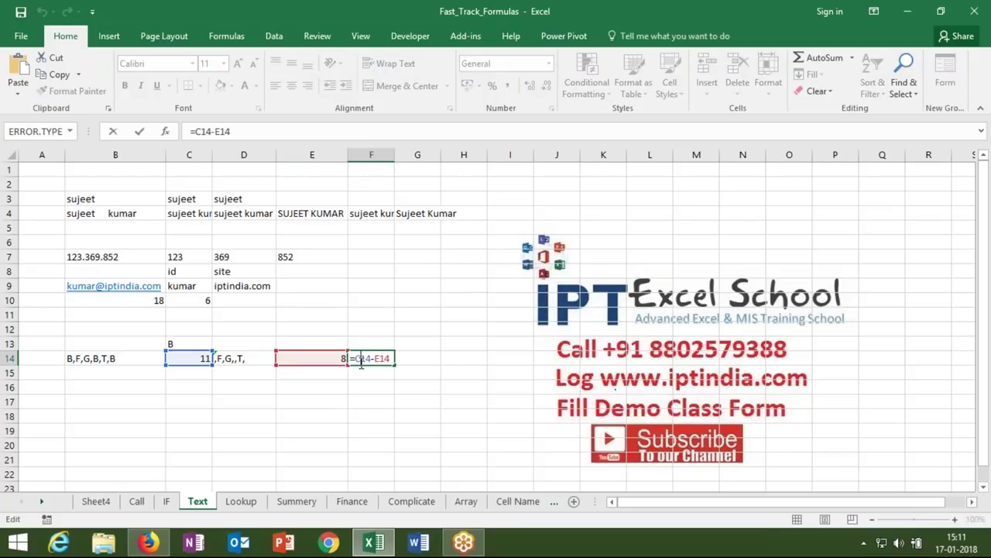
double_click(361, 358)
key("ctrl+v")
key("ctrl+Return")
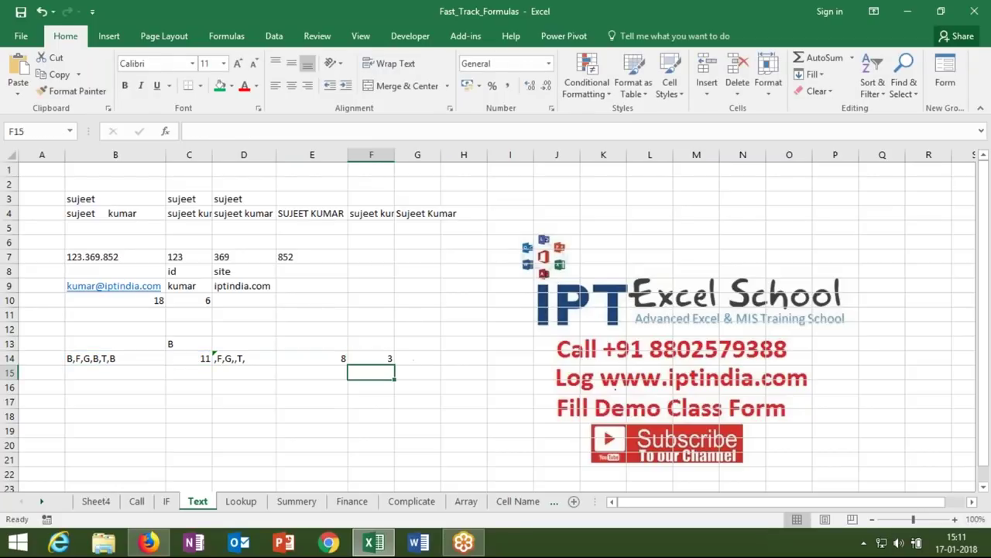
- Nest SUBSTITUTE(B14,C13,"") into E14's LEN formula in place of D14
key("Left")
key("Left")
left_click_drag(195, 132, 371, 135)
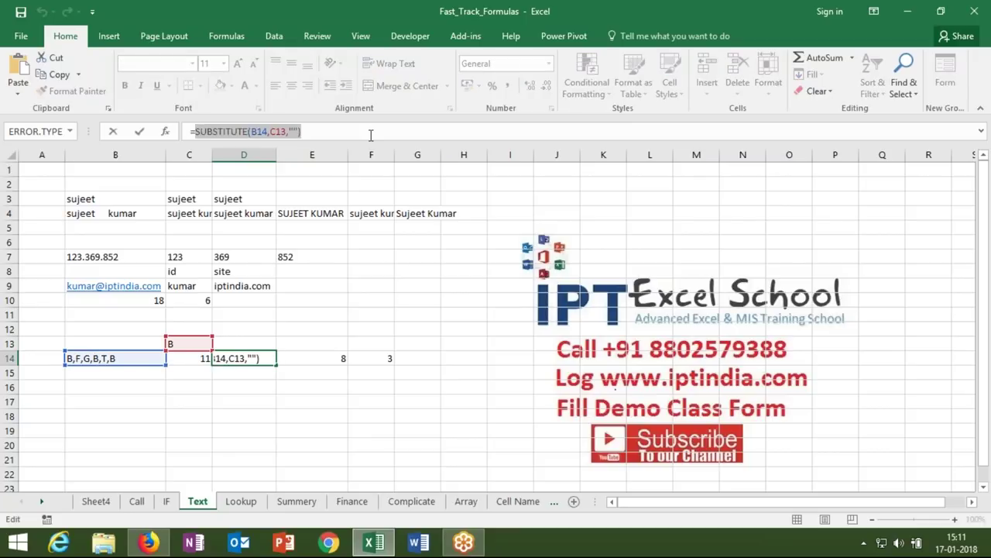
key("ctrl+Return")
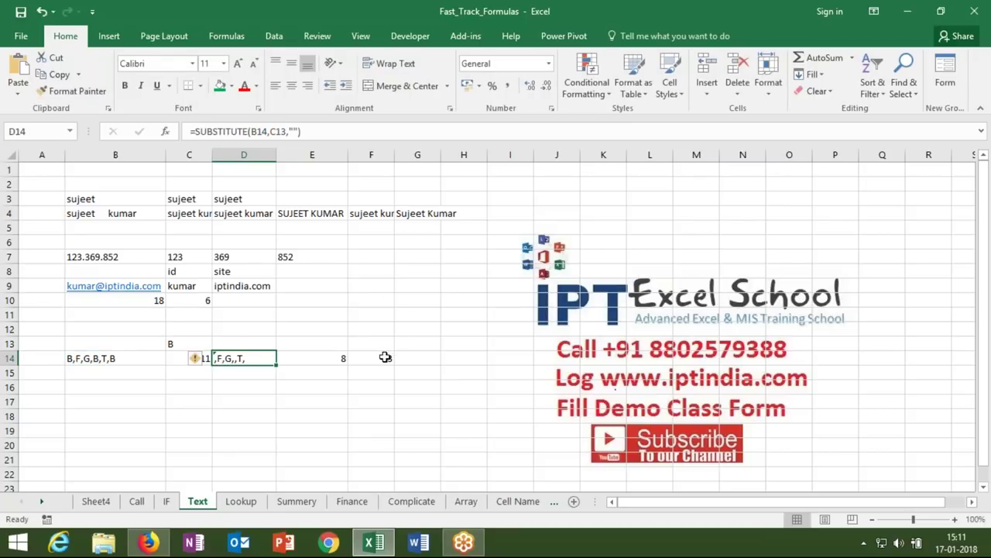
double_click(387, 358)
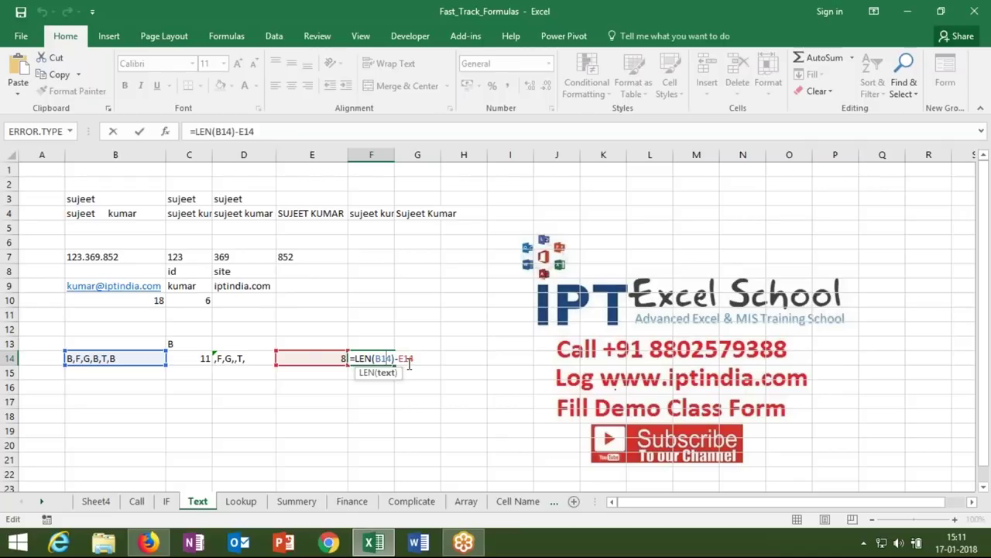
key("Escape")
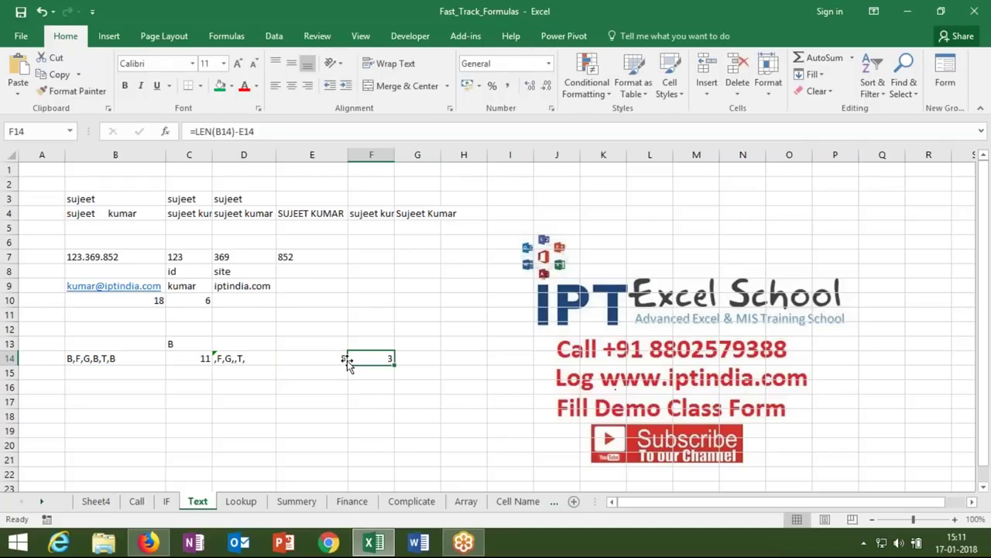
double_click(347, 360)
double_click(314, 358)
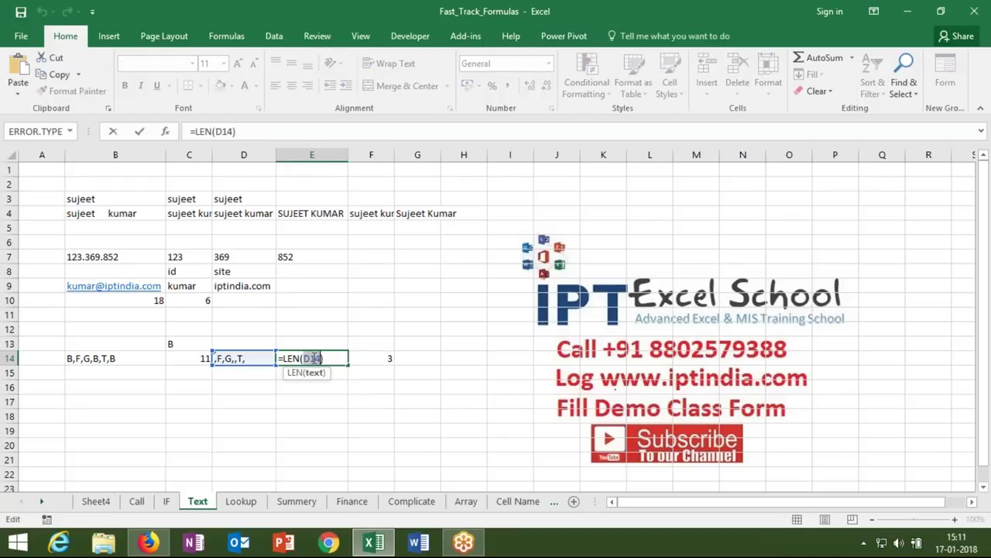
key("ctrl+z")
key("Return")
key("Up")
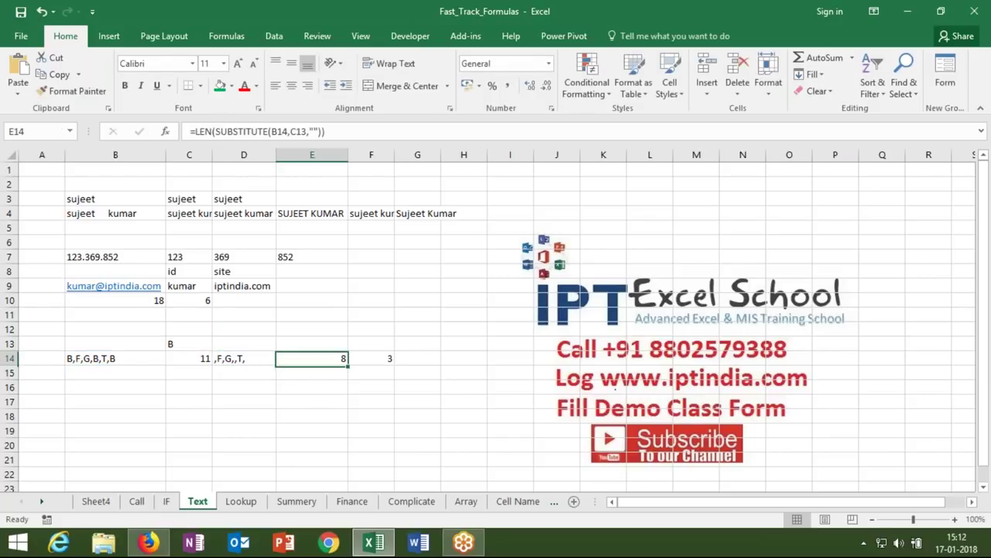
- Paste the nested length into F14, making =LEN(B14)-LEN(SUBSTITUTE(B14,C13,"")), still 3
left_click_drag(196, 132, 326, 131)
key("ctrl+c")
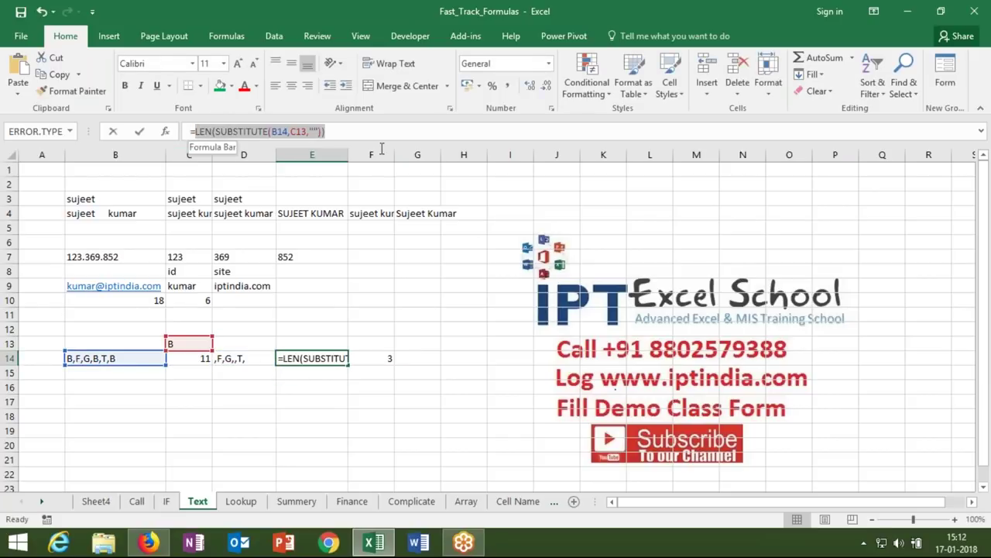
key("Escape")
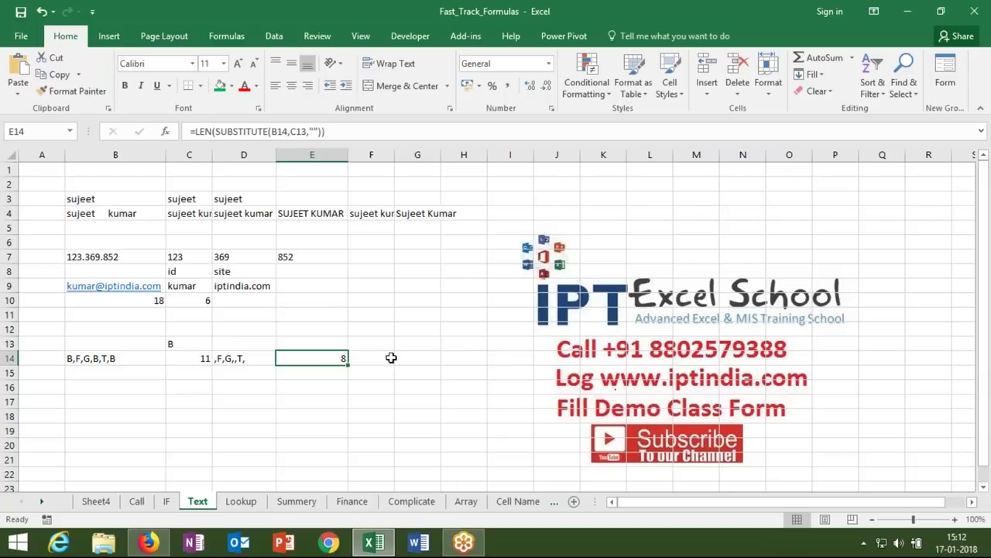
left_click(391, 358)
double_click(391, 358)
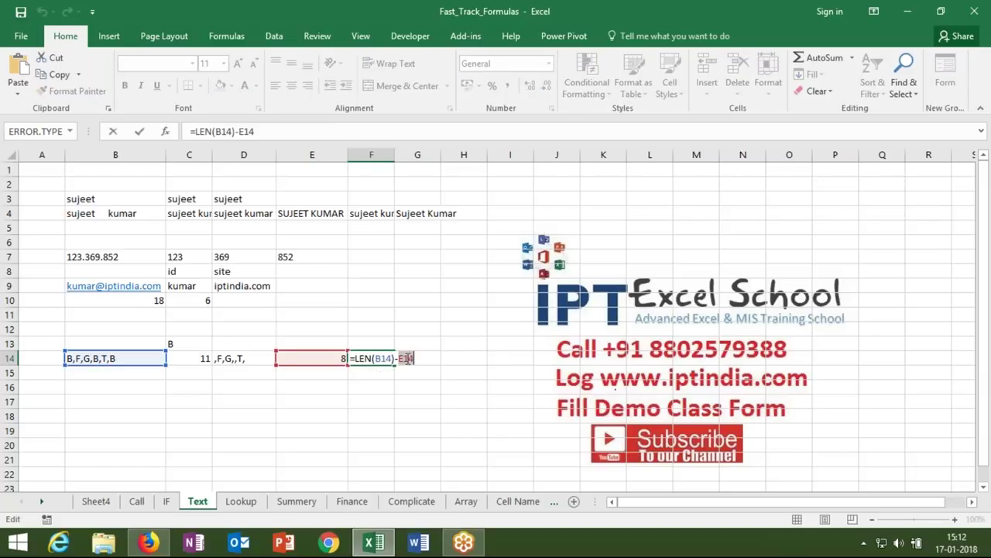
key("ctrl+v")
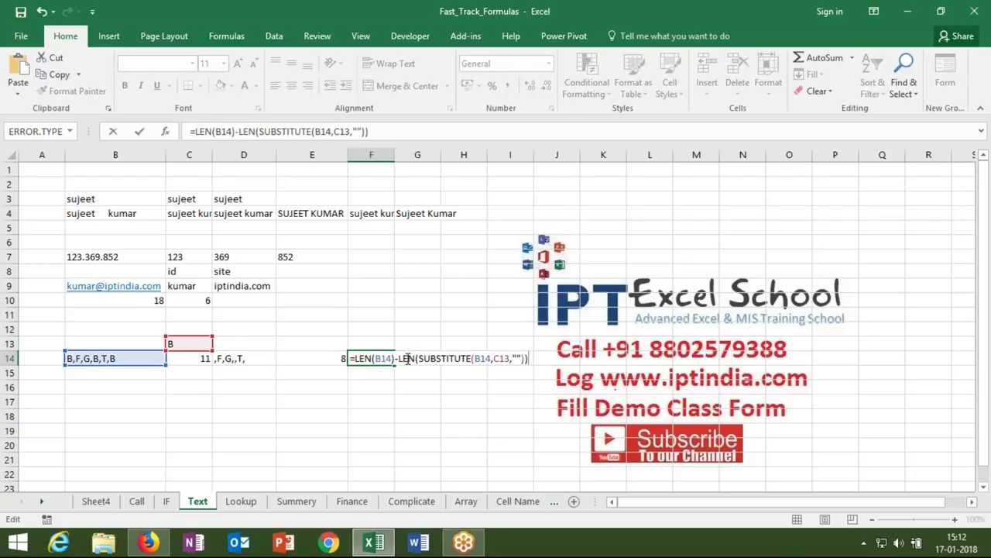
key("Return")
key("Up")
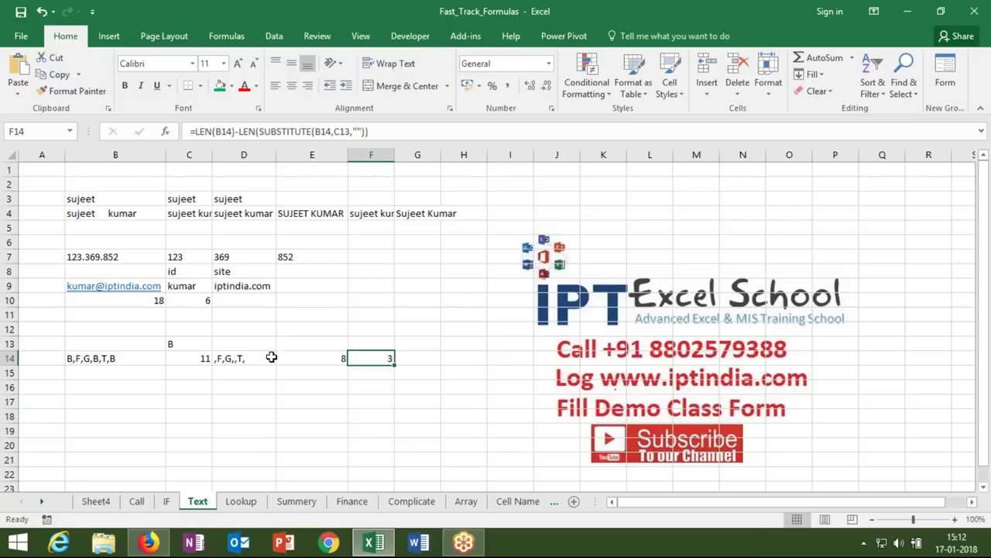
- Enter Ram in B18 and lowercase ram in C18, then start a comparison in D18
key("Left")
key("Left")
key("Left")
key("Left")
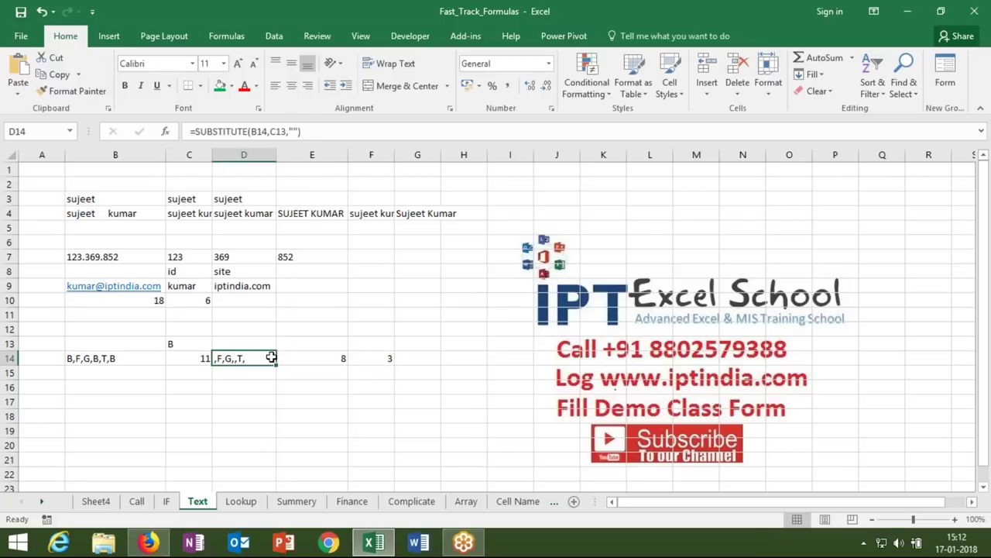
key("Right")
key("Right")
key("Right")
key("Right")
key("Down")
key("Down")
key("Down")
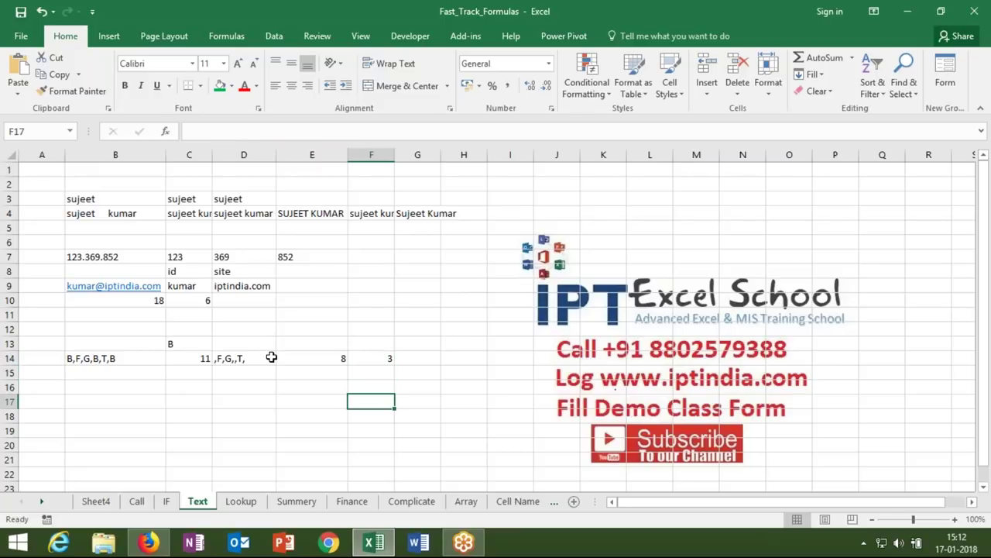
key("Left")
key("Left")
key("Left")
key("Left")
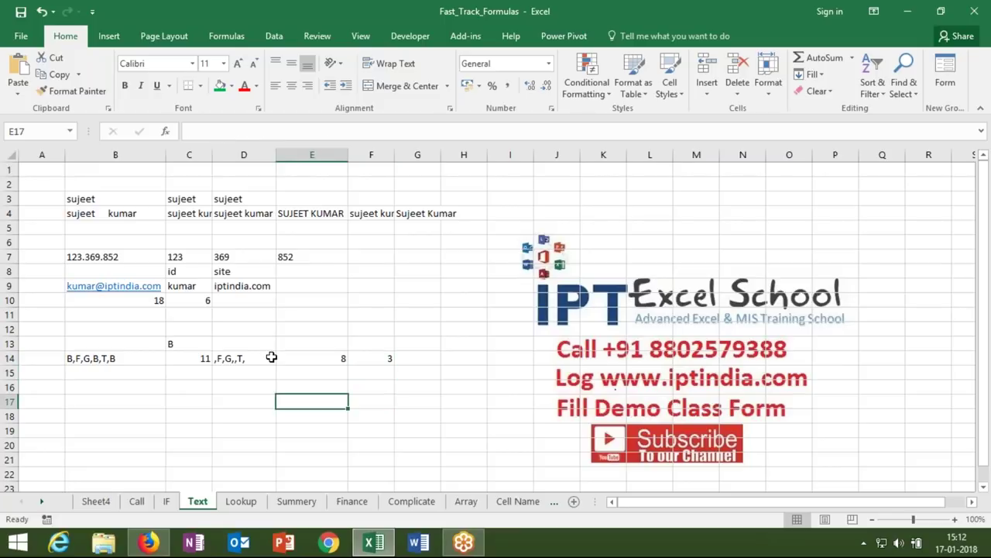
key("Down")
key("Down")
key("Down")
key("Down")
key("Down")
key("Down")
key("Down")
key("Down")
key("Down")
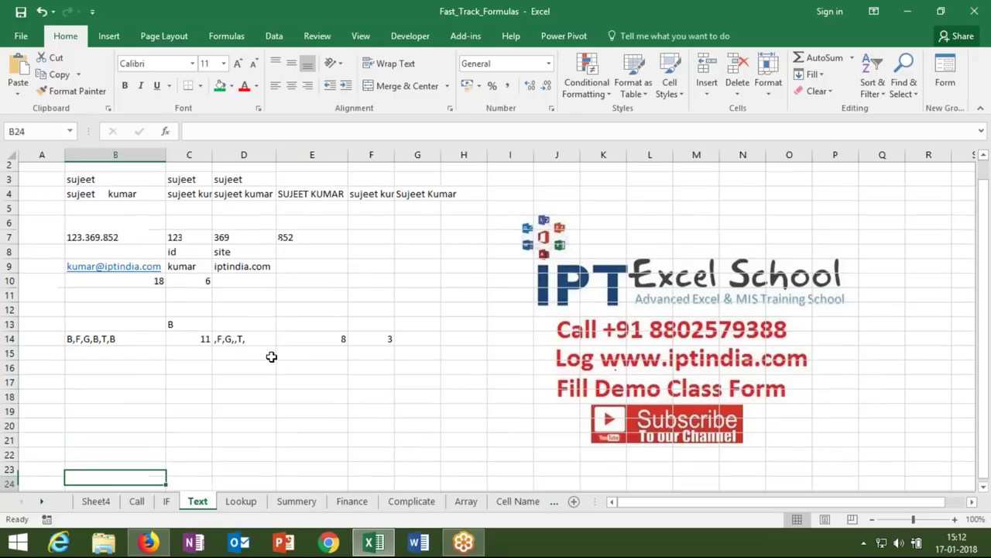
key("Up")
key("Up")
key("Up")
key("Up")
key("Up")
key("Up")
key("Up")
key("Up")
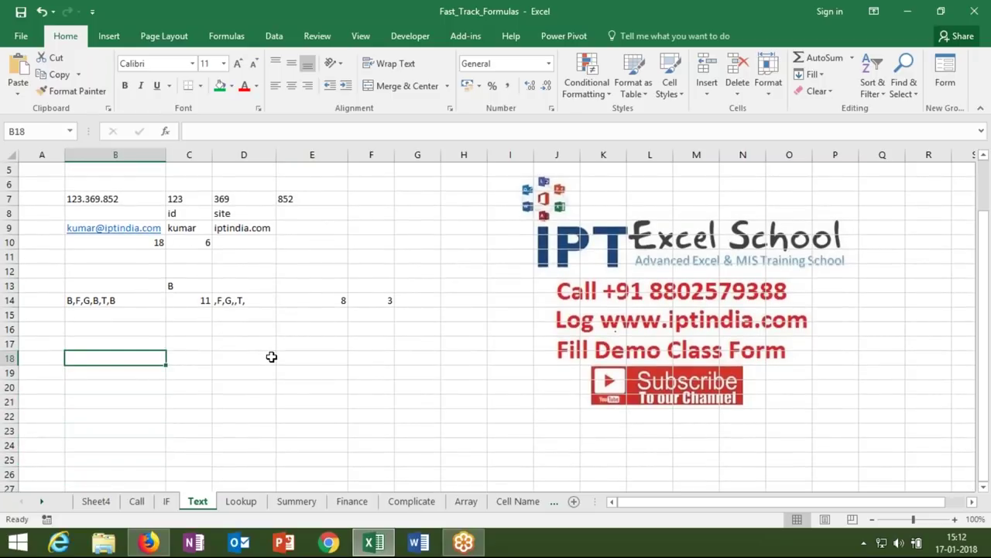
type("Ram")
key("Tab")
type("ram")
key("Tab")
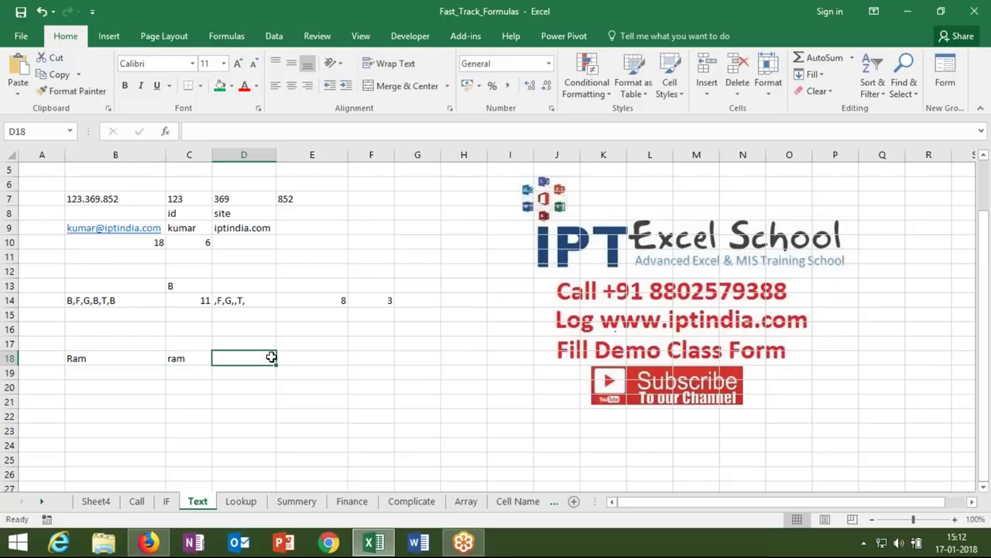
type("=")
left_click(71, 358)
- Complete D18's plain comparison =B18=C18
type("=")
left_click(179, 357)
key("Return")
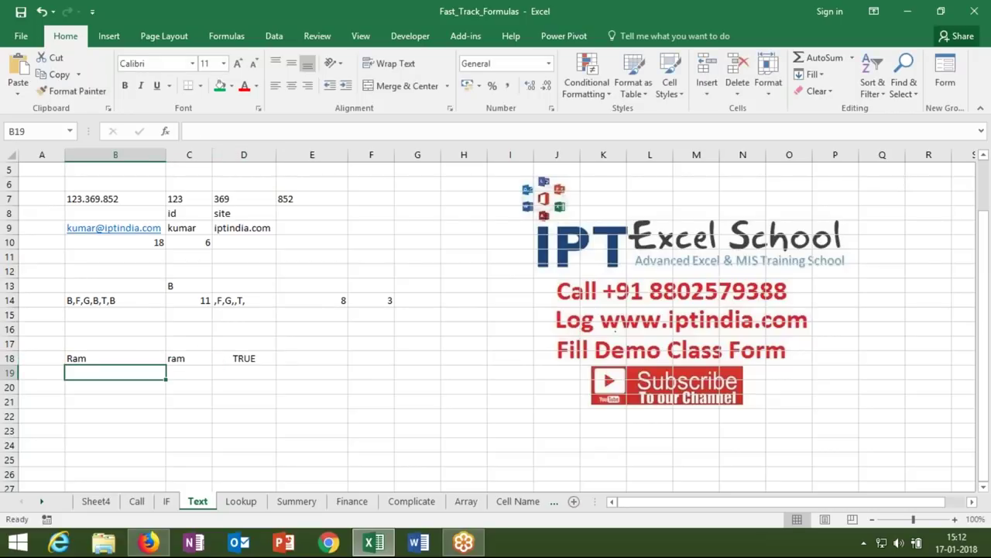
key("Right")
key("Right")
- Enter =EXACT(B18,C18) in D19 for a case-sensitive comparison
type("=")
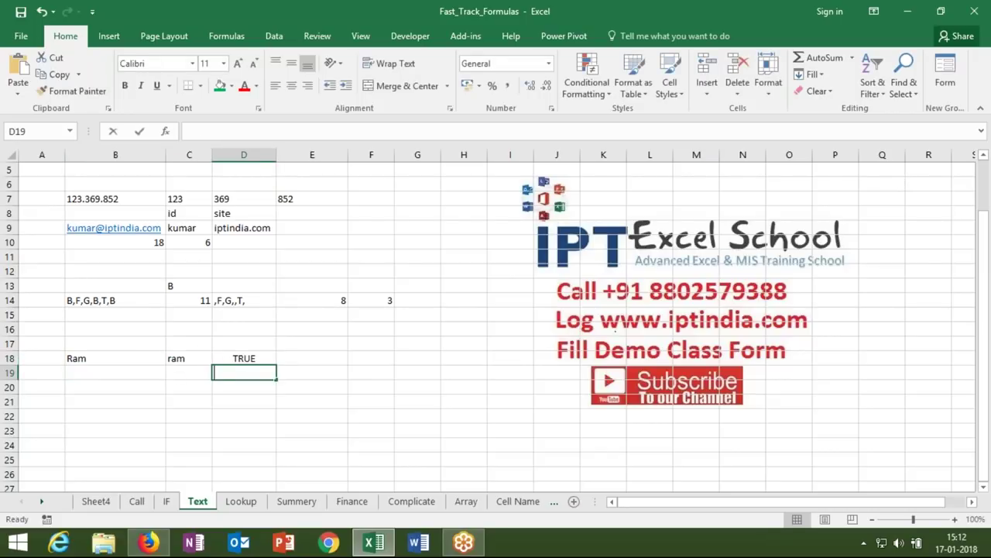
type("exa")
key("Tab")
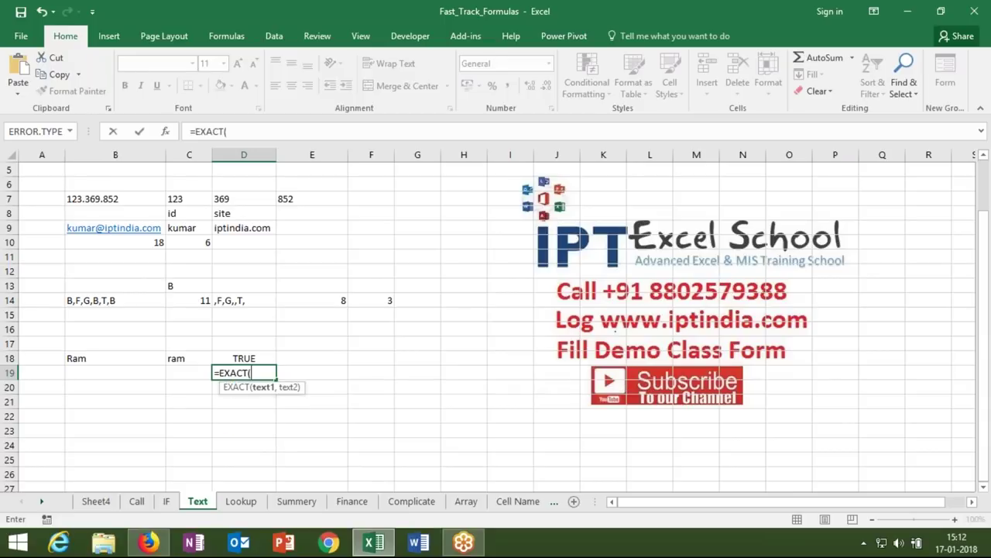
left_click(138, 359)
type(",")
left_click(183, 360)
type(")")
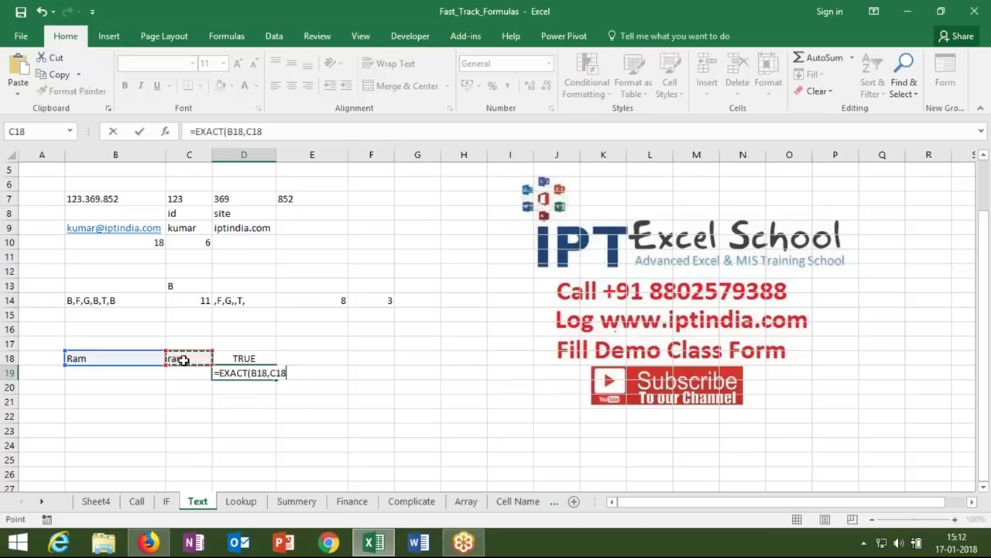
key("Return")
key("Up")
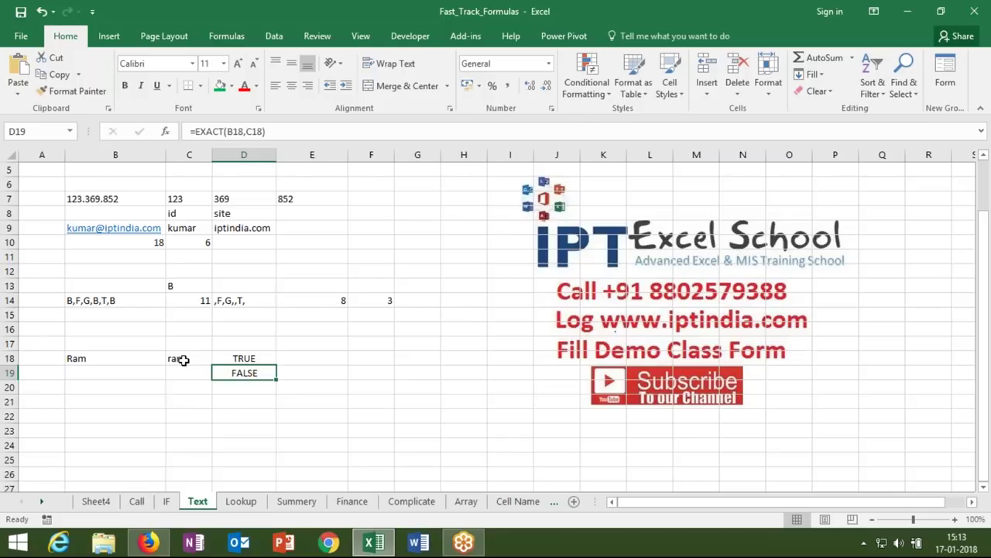
key("Down")
- Change C18 to Ram so both D18 and D19 show TRUE
double_click(183, 360)
left_click(172, 359)
key("BackSpace")
type("R")
key("Return")
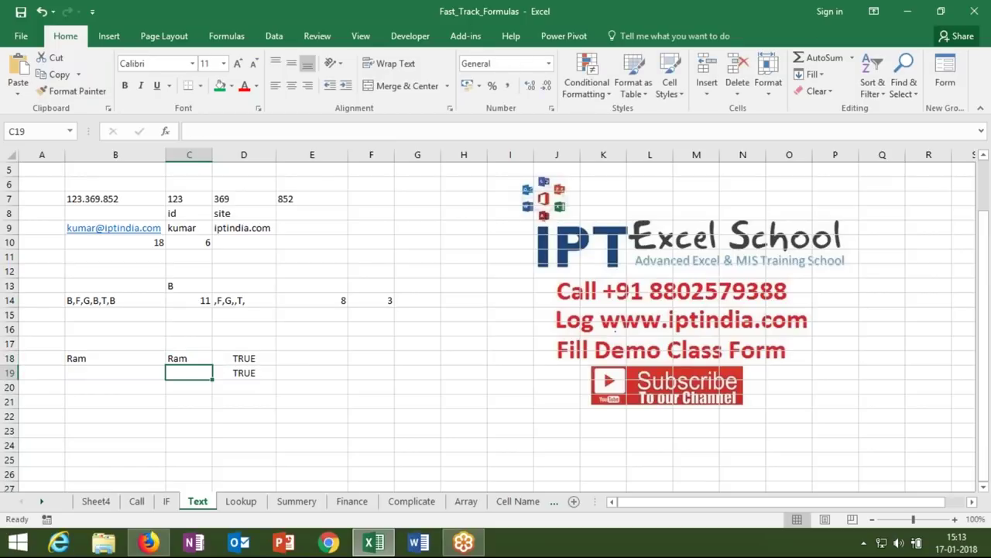
key("Down")
key("Down")
key("Down")
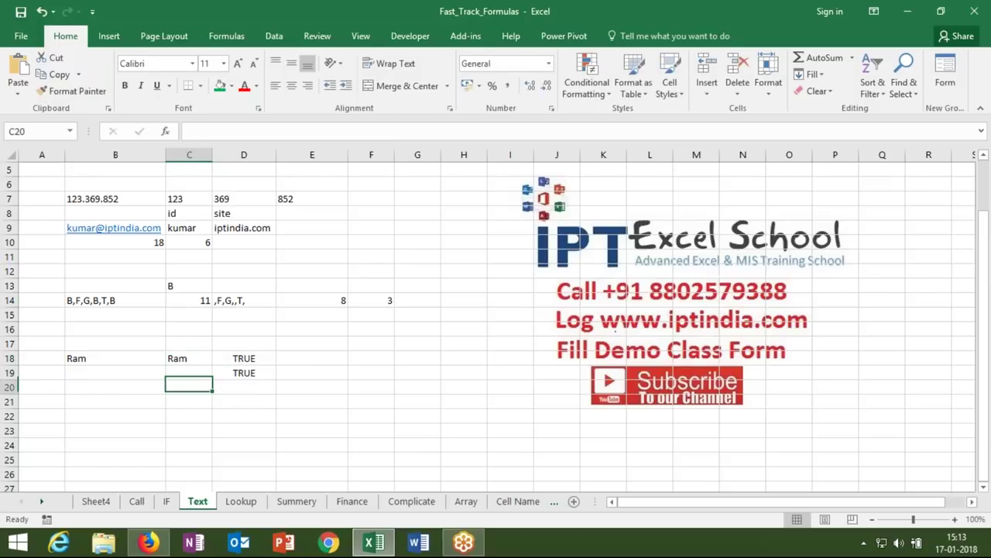
key("Left")
key("Up")
key("Down")
key("Left")
key("Up")
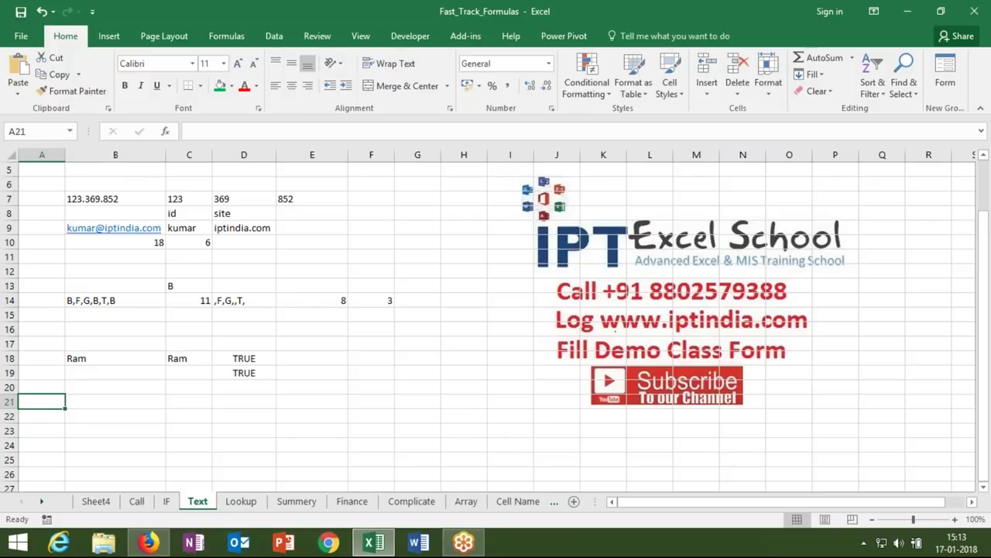
- Enter 85, 25, 63, 25 and 52 down A21:A25
type("85")
key("Return")
type("25")
key("Return")
type("63")
key("ctrl+Return")
key("Return")
type("25")
key("Return")
type("52")
key("Return")
- Apply gradient-fill blue data bars to A21:A25
left_click_drag(58, 401, 58, 457)
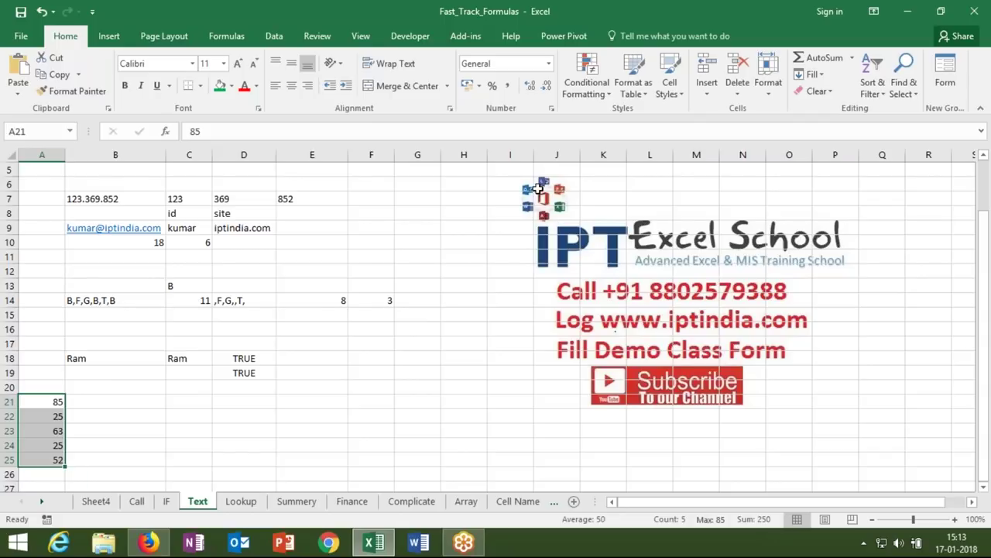
left_click(586, 97)
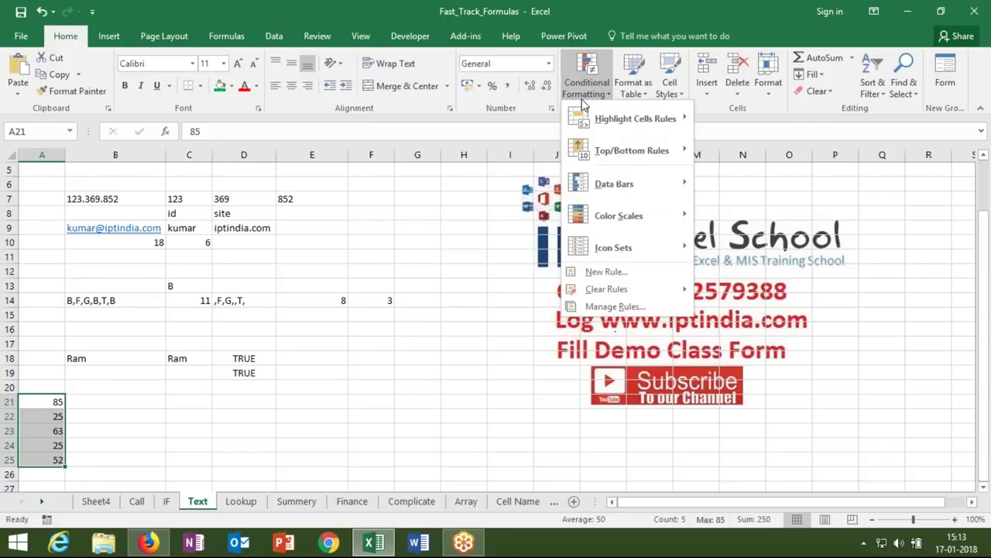
mouse_move(605, 187)
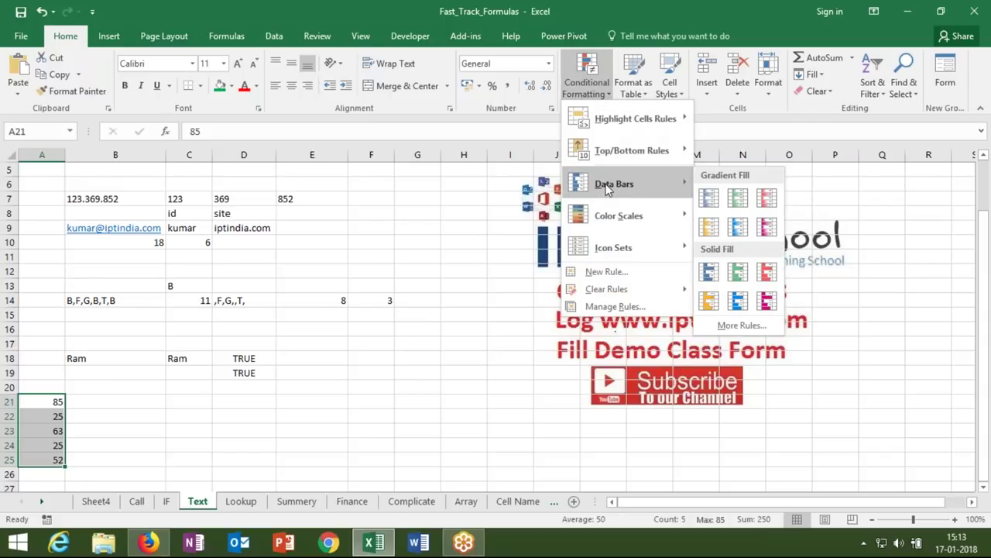
left_click(716, 202)
left_click(294, 403)
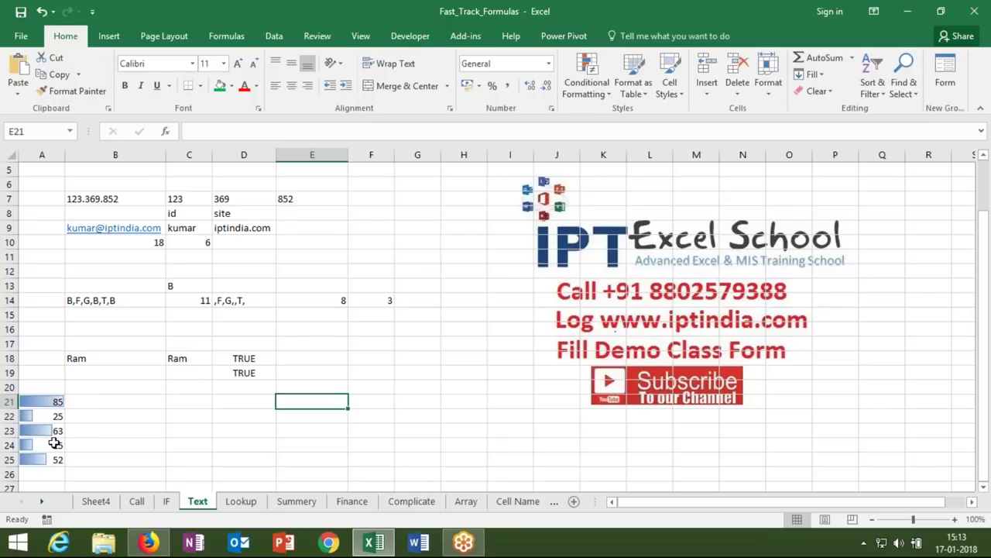
- Change A23 to -63 to preview a negative bar, then undo it back to 63
left_click(46, 417)
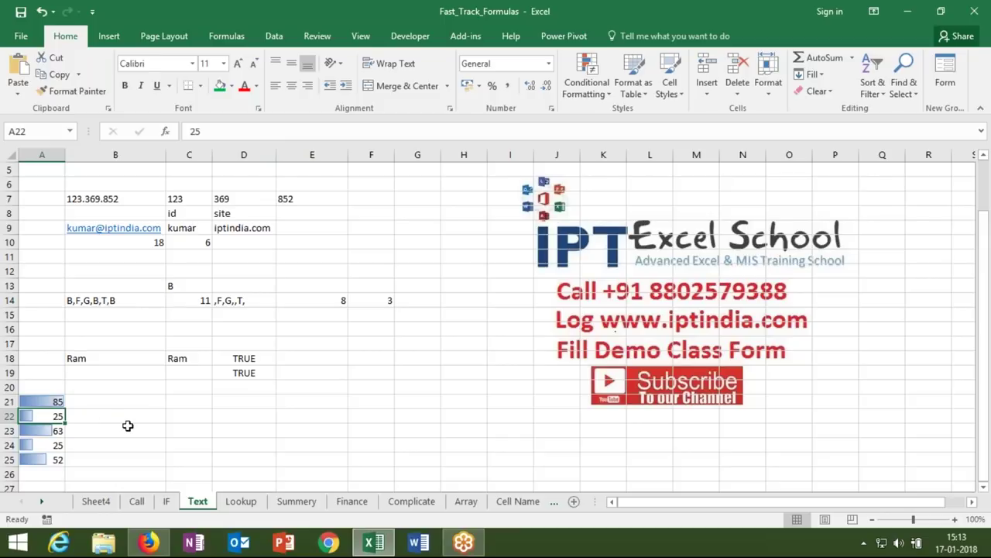
left_click(63, 435)
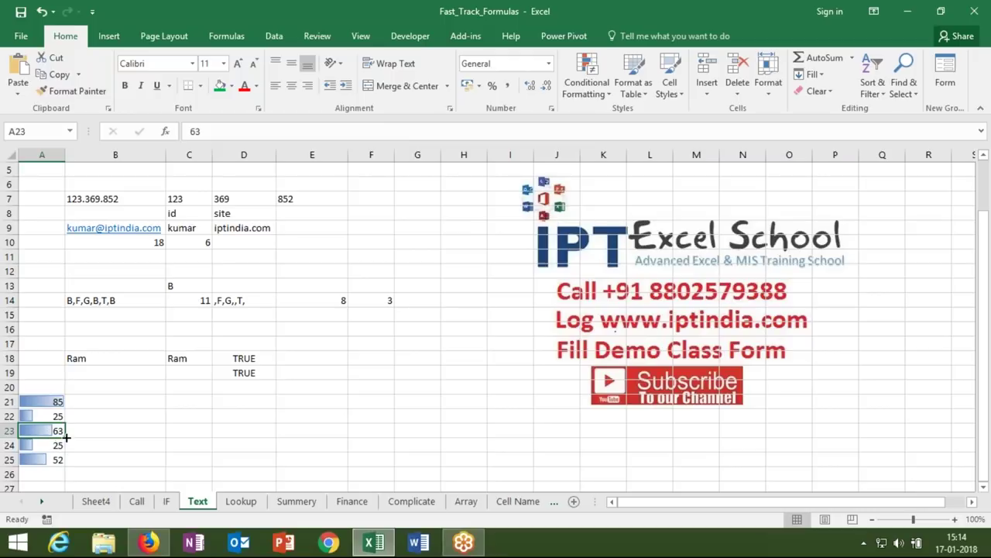
double_click(56, 436)
type("-")
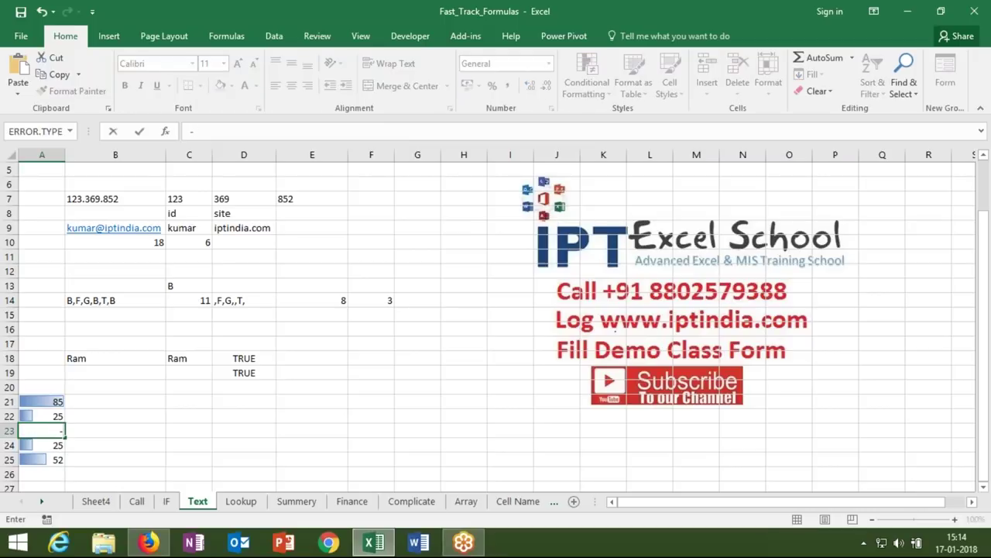
key("ctrl+Return")
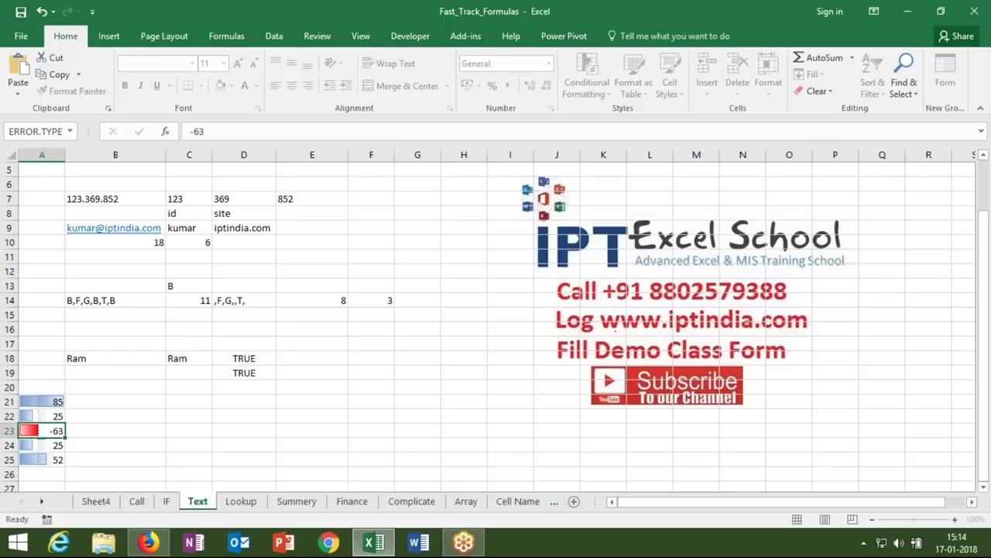
left_click(44, 469)
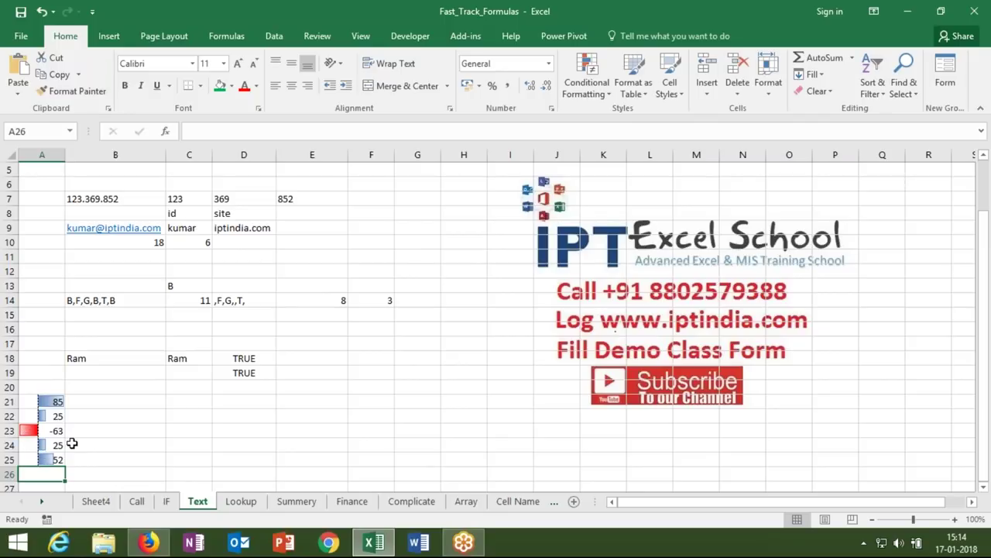
left_click(91, 434)
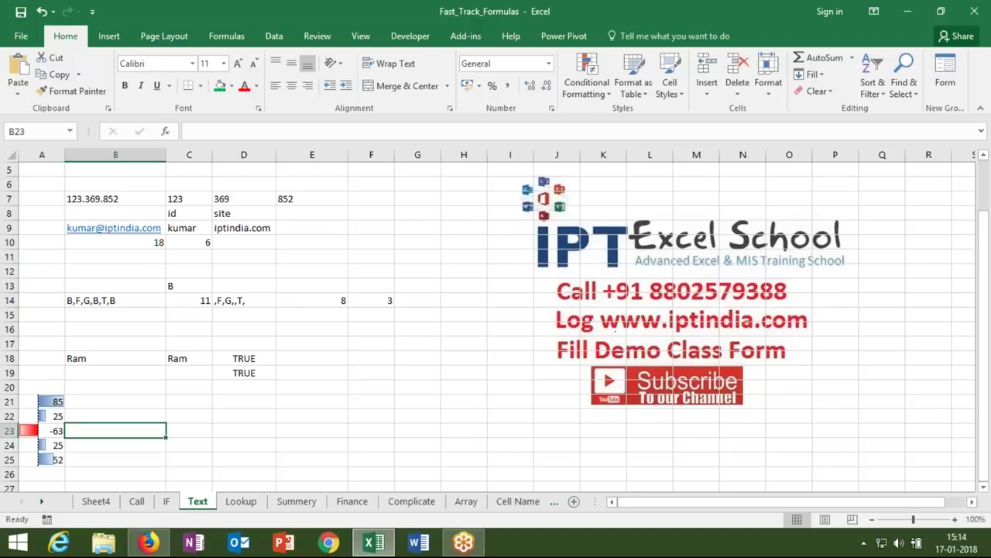
key("ctrl+z")
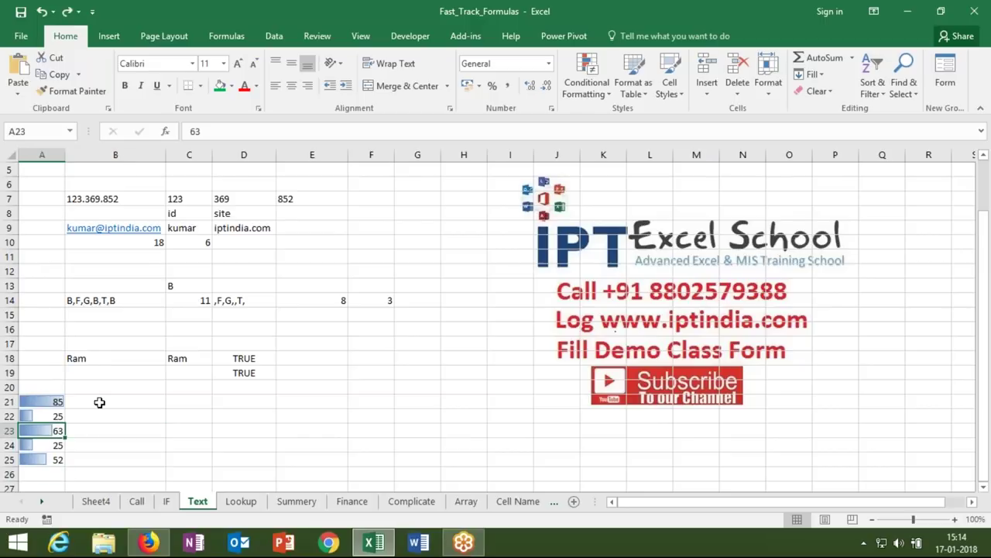
left_click(99, 403)
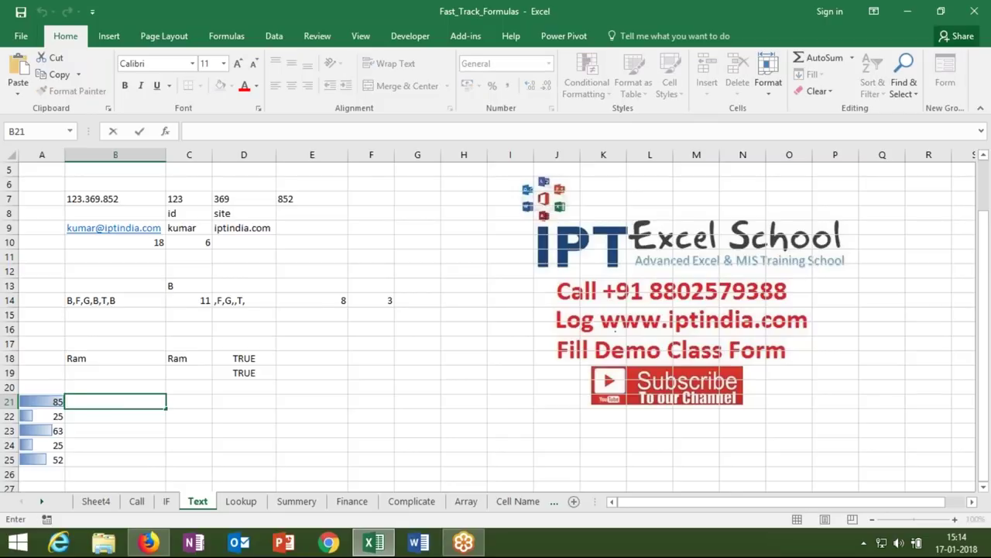
key("Escape")
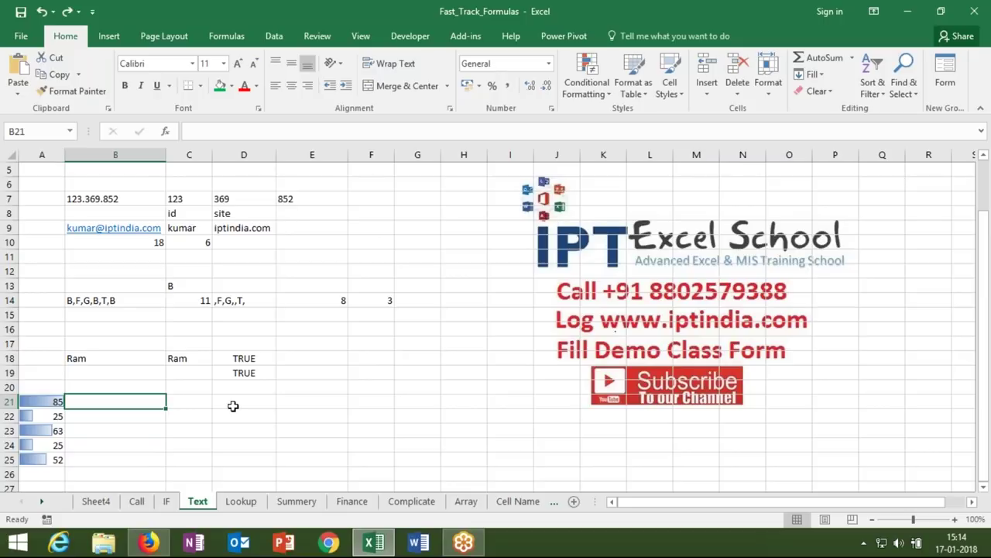
- Try REPT by putting A in E20 and =REPT(E20,5) in F20
left_click(319, 390)
type("A")
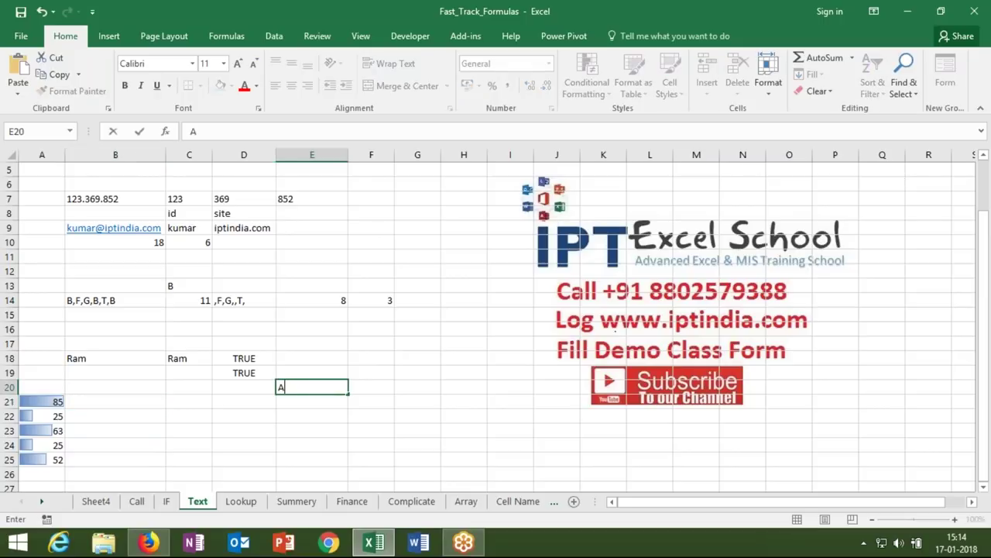
key("Tab")
type("=rept")
key("Tab")
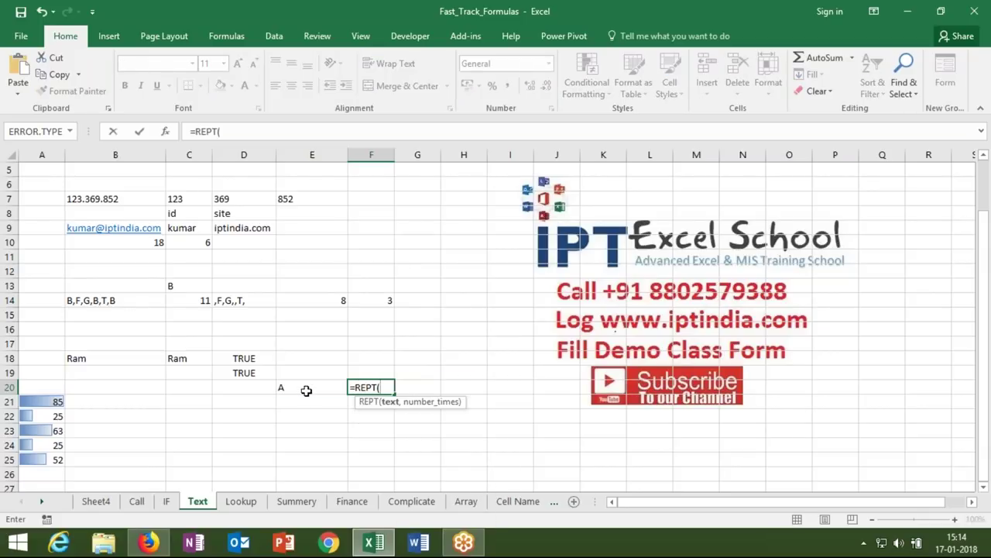
left_click(314, 386)
type(",5")
key("Return")
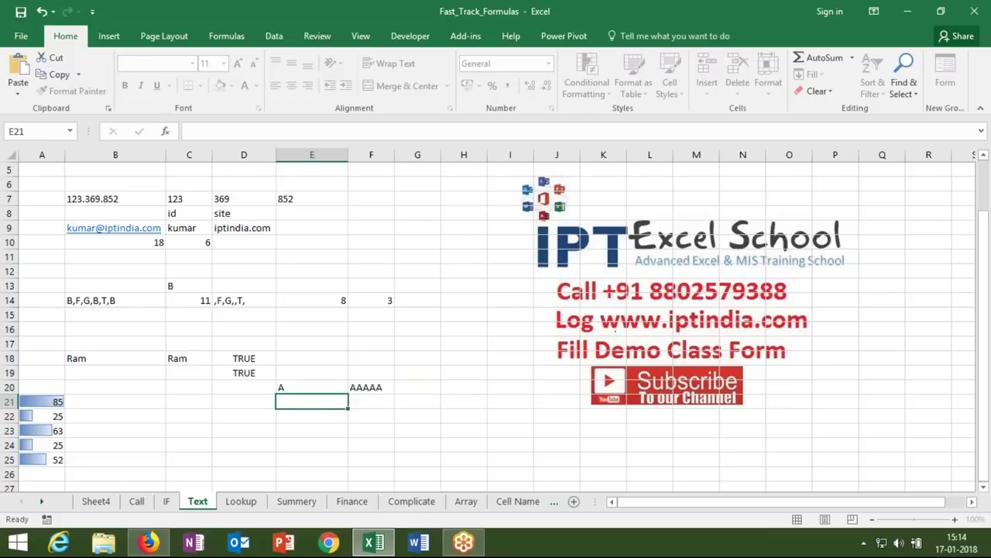
left_click(312, 386)
left_click(371, 387)
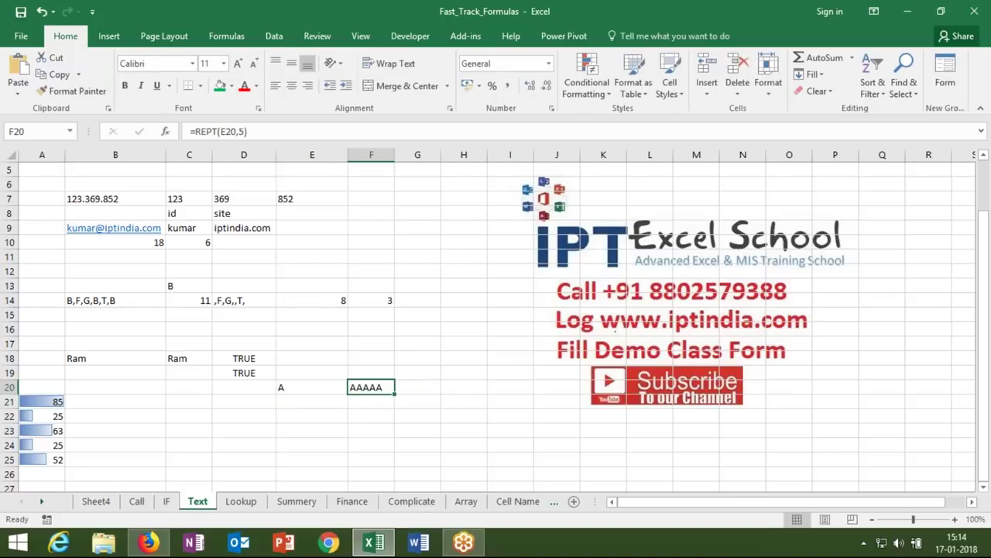
- Enter =REPT("|",A21) in B21 and fill it down to B25
left_click(153, 402)
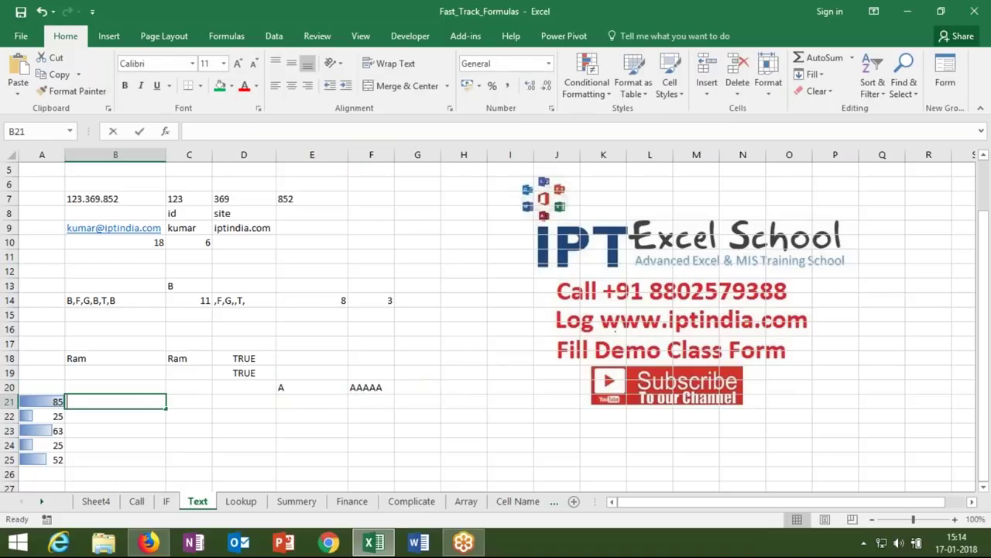
type("=rep")
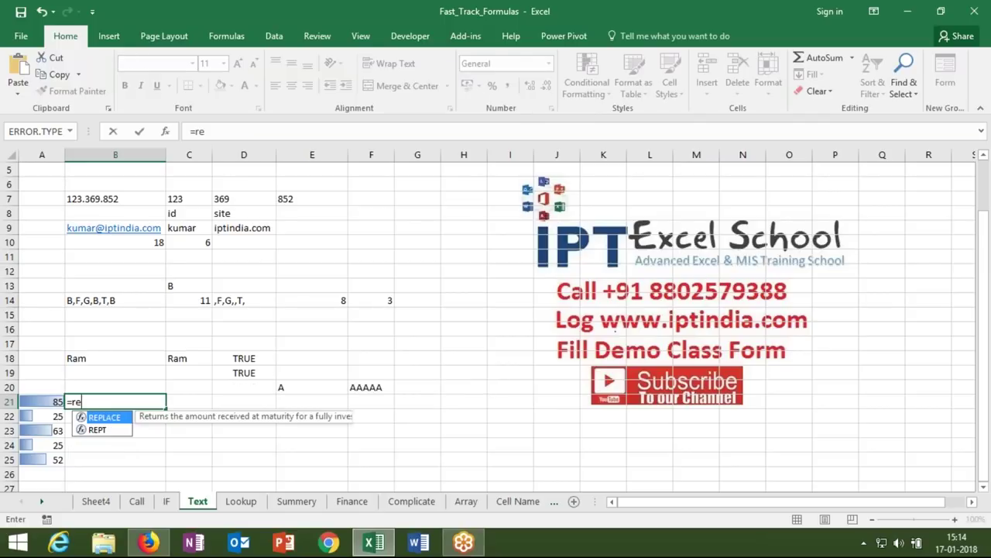
type("t")
key("Tab")
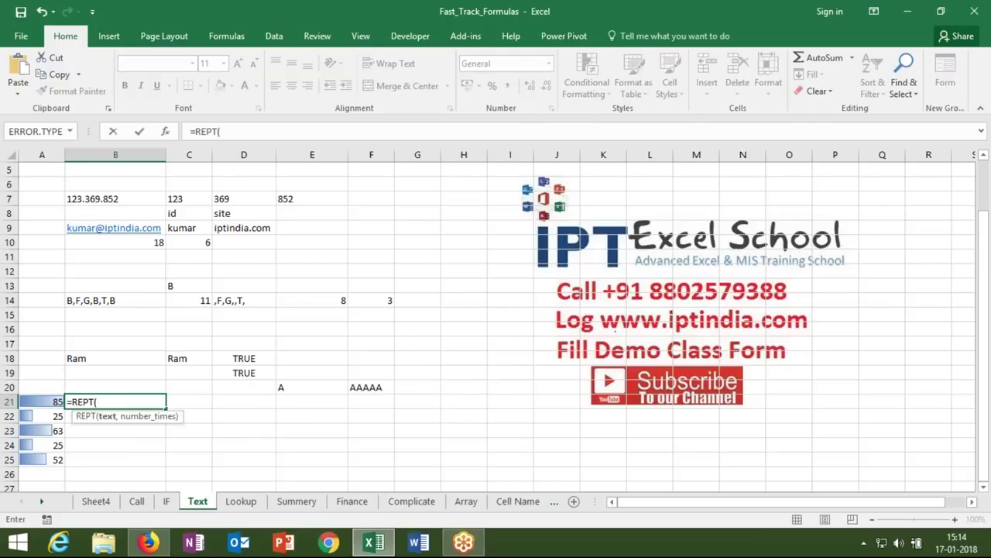
type("\"|\",")
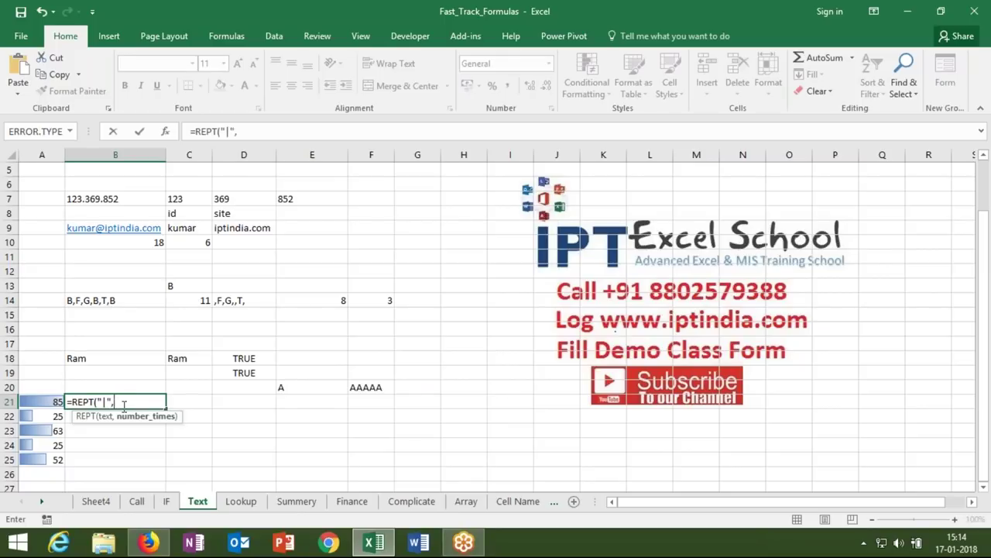
left_click(51, 402)
key("Return")
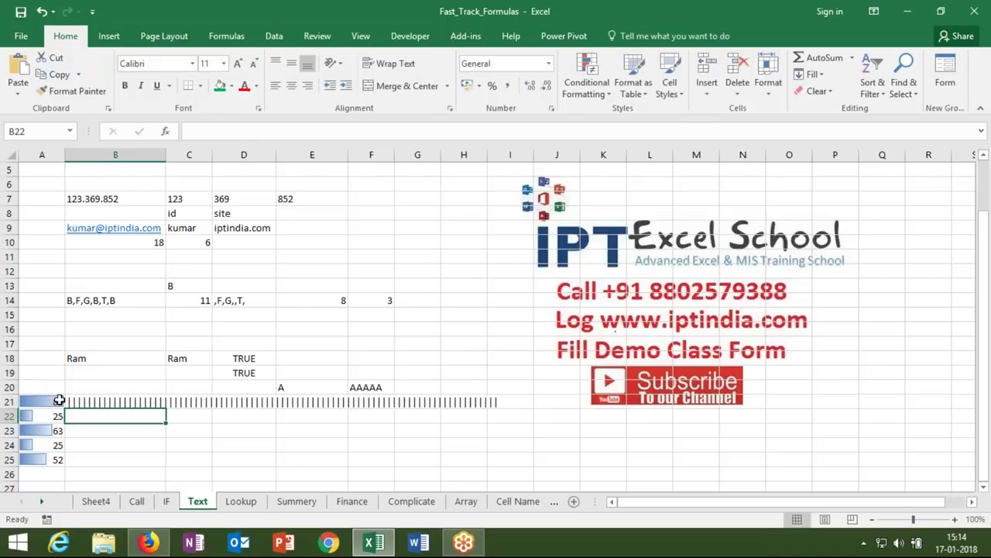
left_click(108, 403)
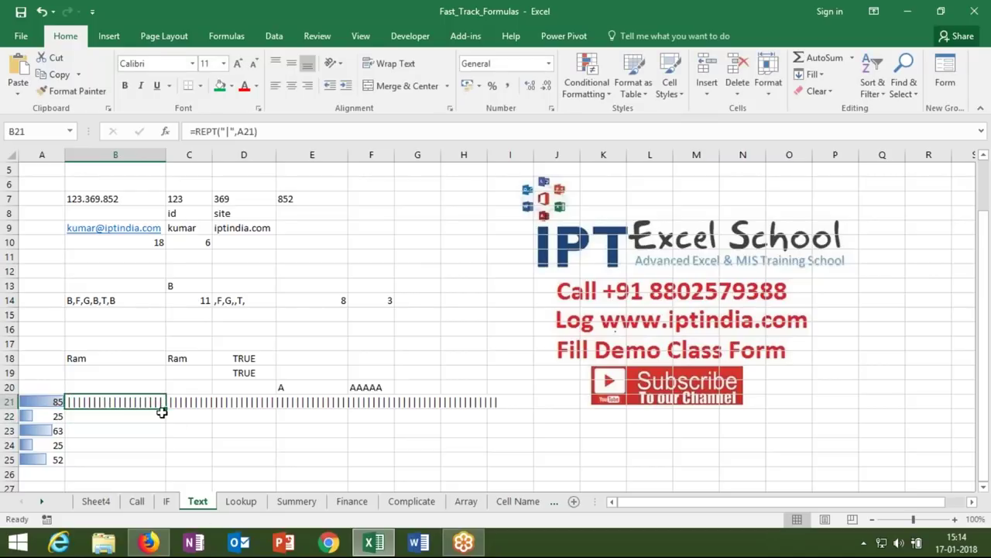
left_click_drag(165, 407, 159, 462)
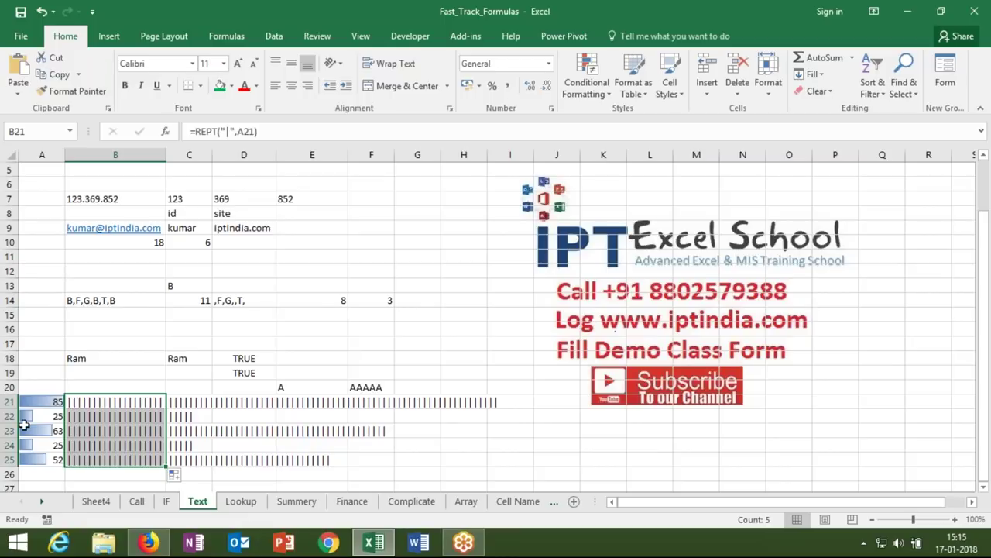
- Set B21:B25 to the Britannic Bold font so the bars look solid
left_click(192, 66)
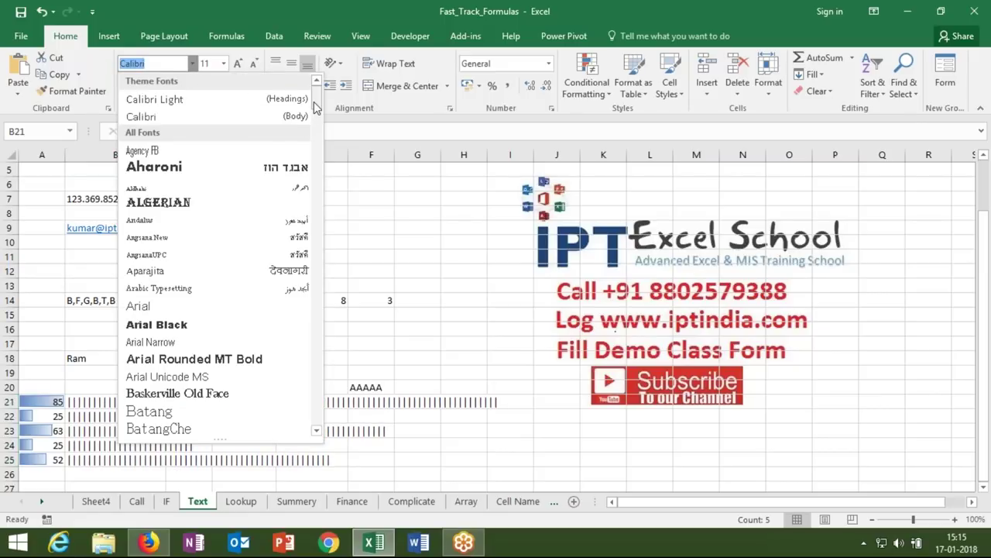
left_click_drag(313, 104, 306, 138)
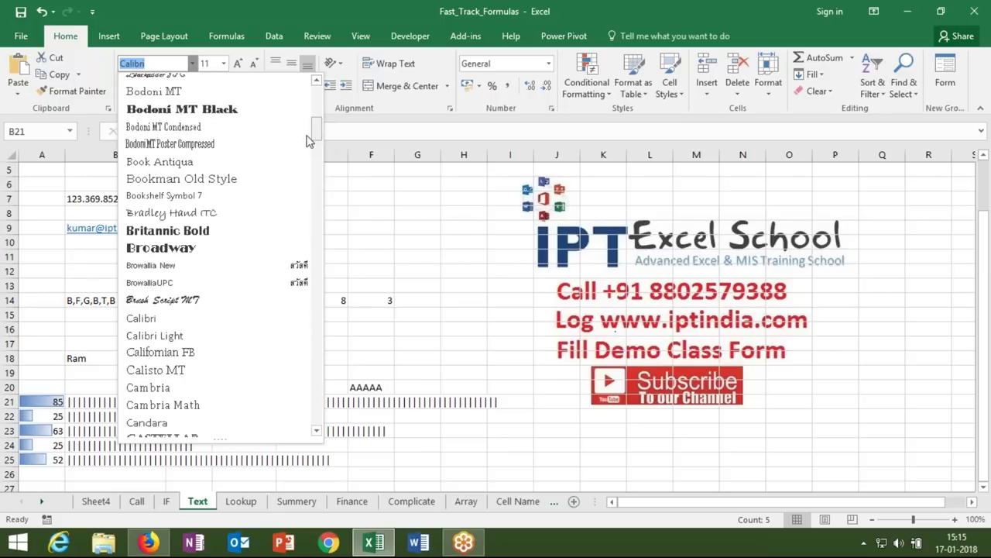
left_click(248, 230)
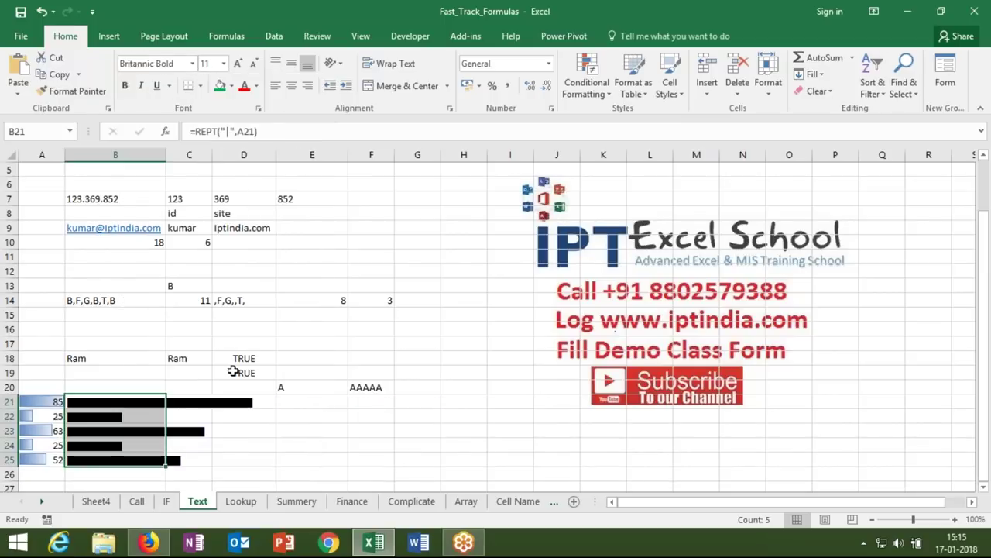
left_click(237, 432)
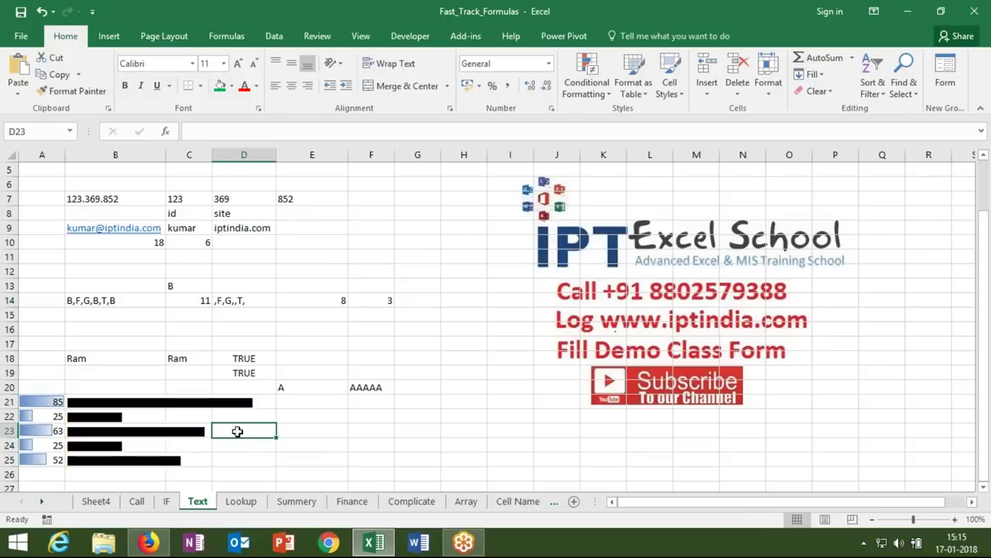
left_click(142, 402)
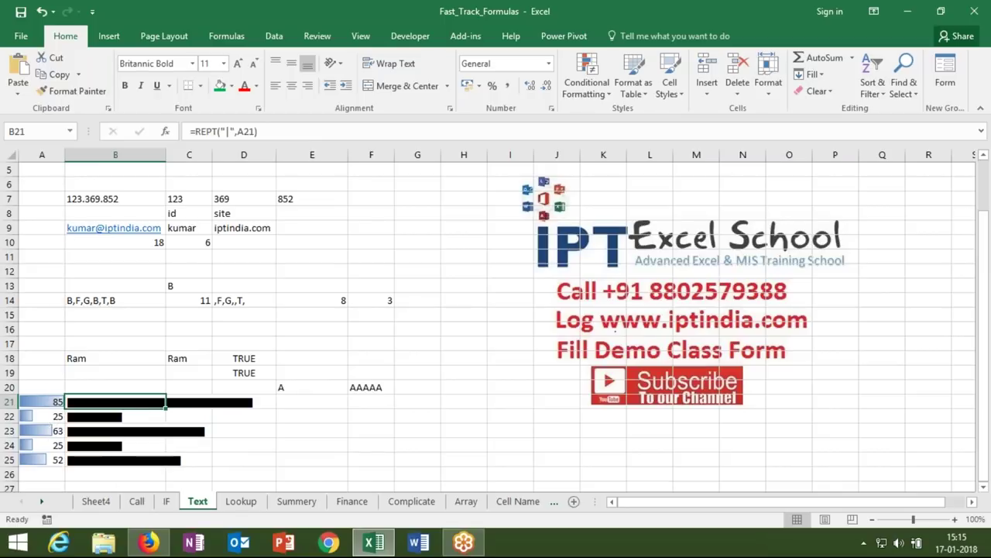
- Edit the B21 formula to =REPT("|",A21/5)
left_click(254, 133)
type("/5")
key("Return")
type("3")
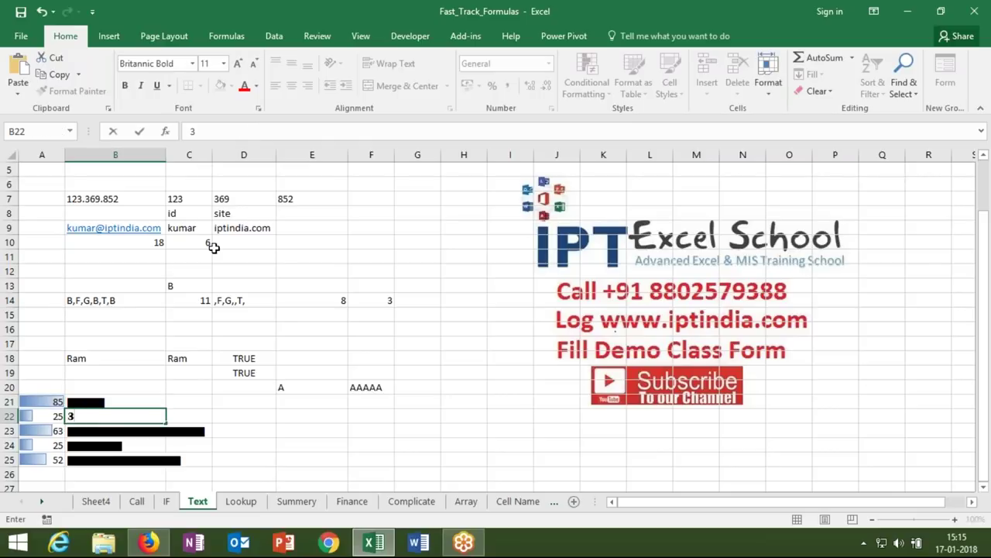
key("Escape")
- Fill the scaled bar formula down to B25 and go to the Lookup sheet
left_click(138, 407)
double_click(165, 407)
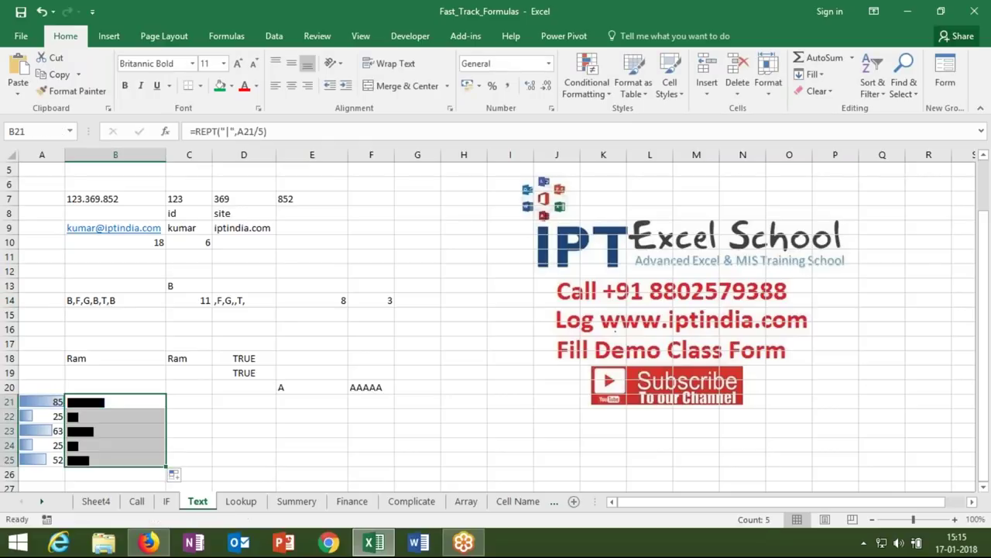
left_click(194, 448)
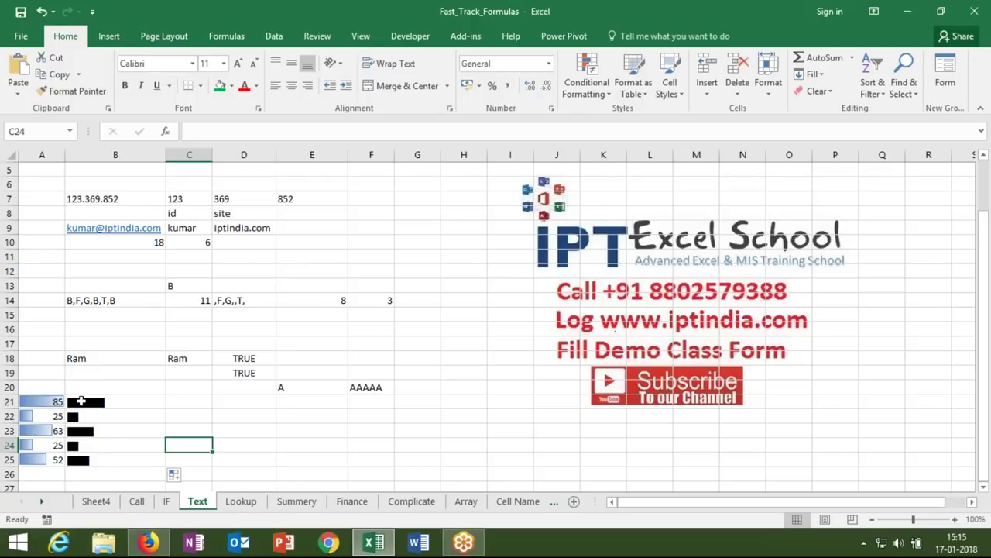
left_click(80, 401)
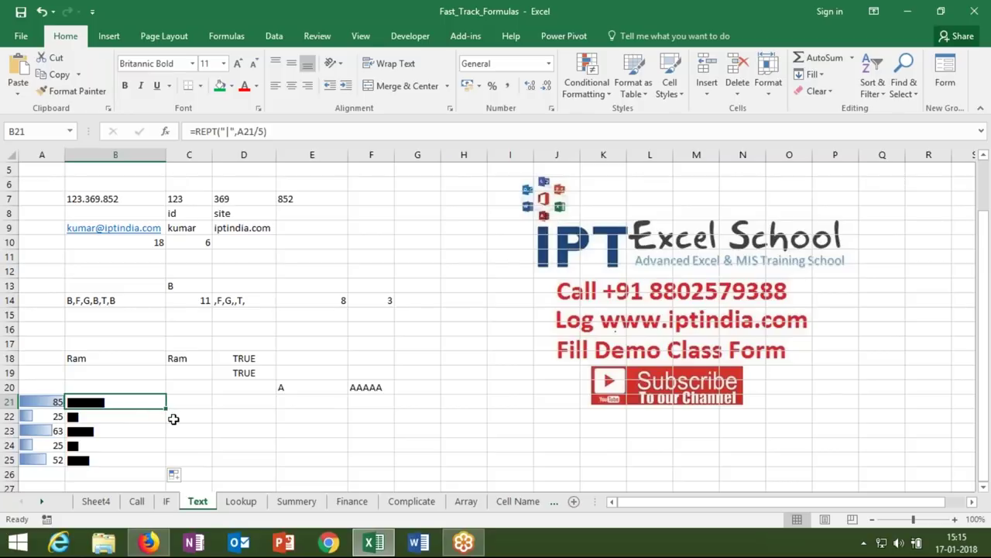
left_click(241, 501)
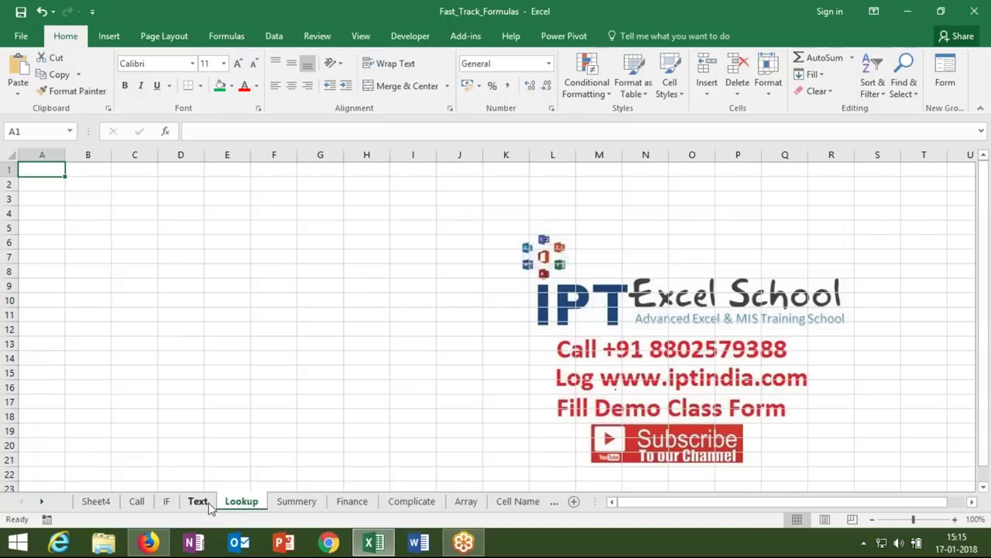
- Insert a new blank worksheet before the Lookup sheet
left_click(204, 502)
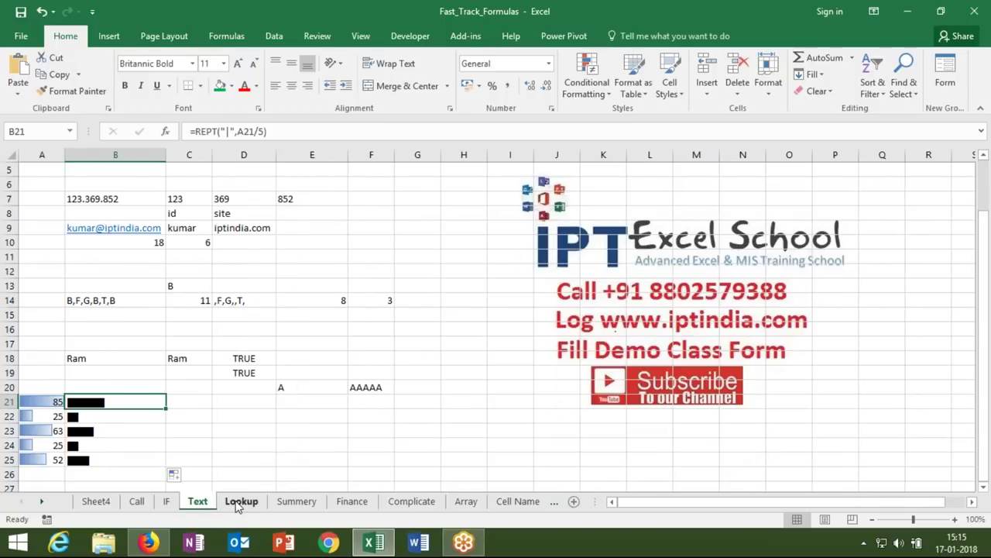
left_click(240, 502)
left_click_drag(237, 504, 228, 505)
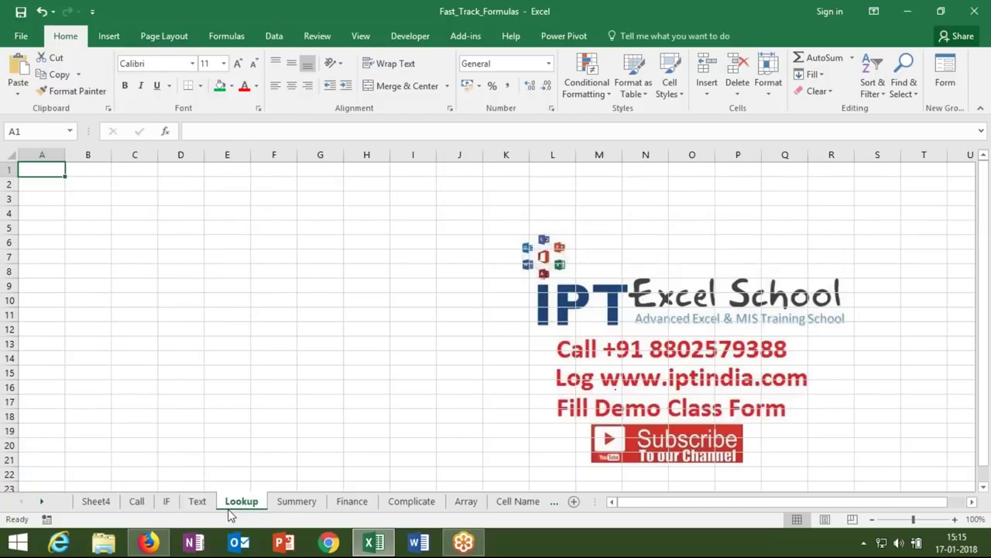
right_click(231, 505)
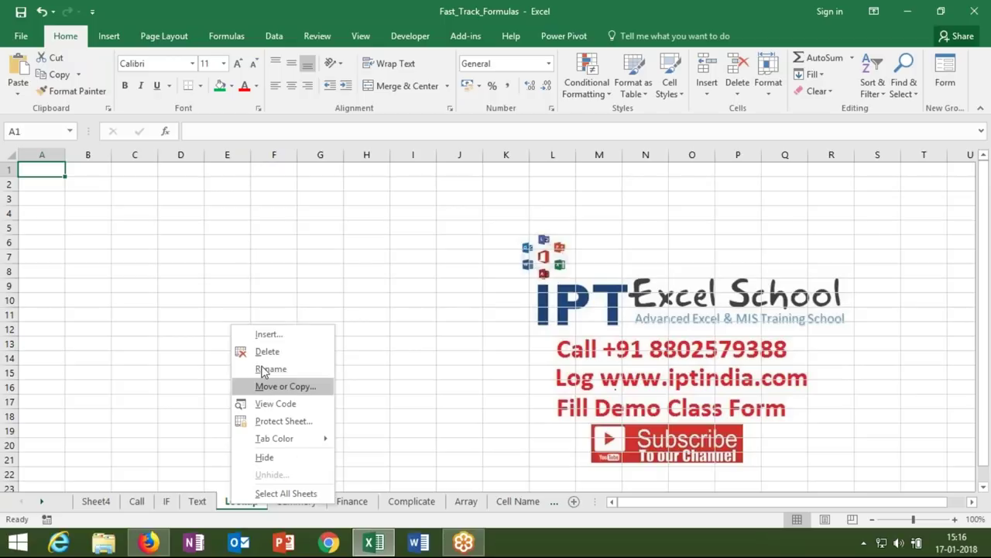
left_click(267, 335)
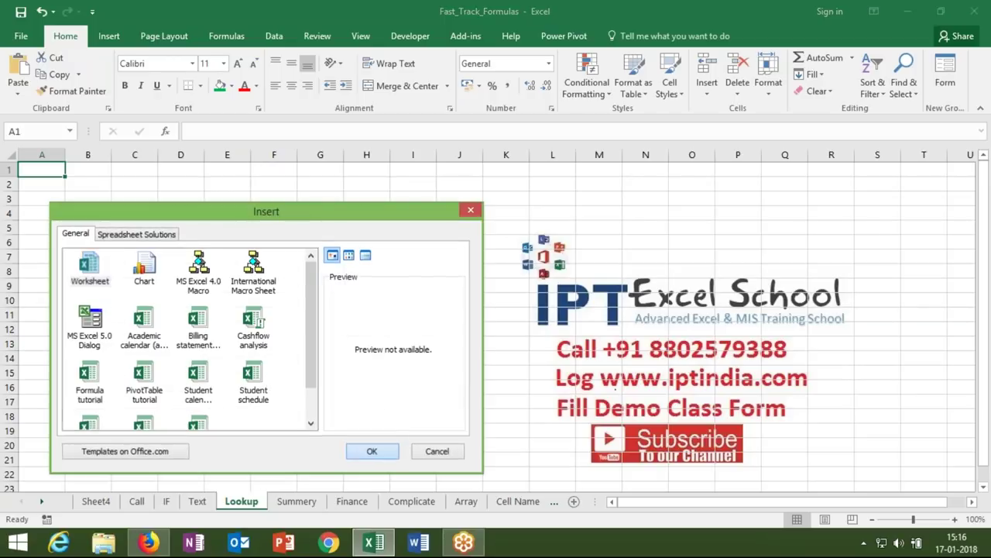
left_click(383, 450)
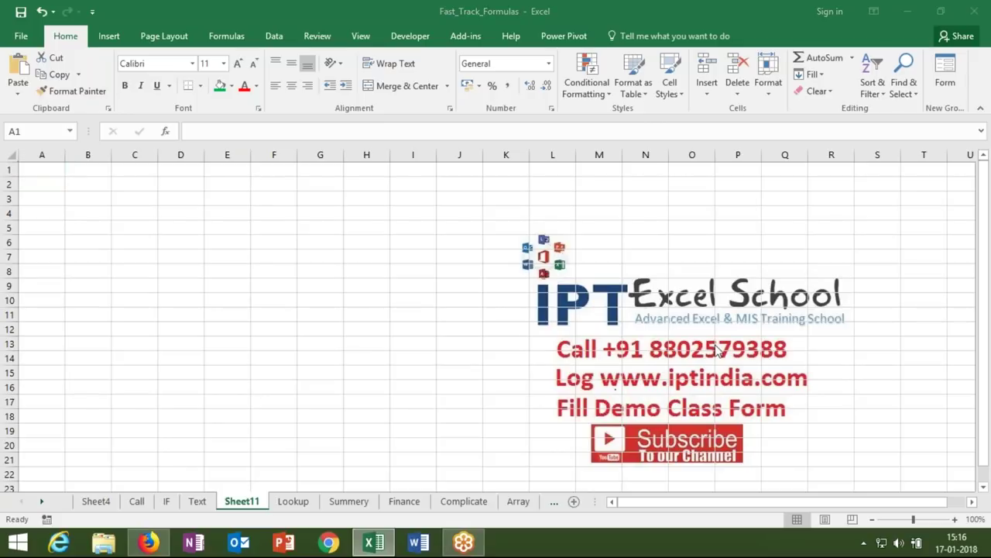
- Rename the new sheet to Date
left_click(258, 502)
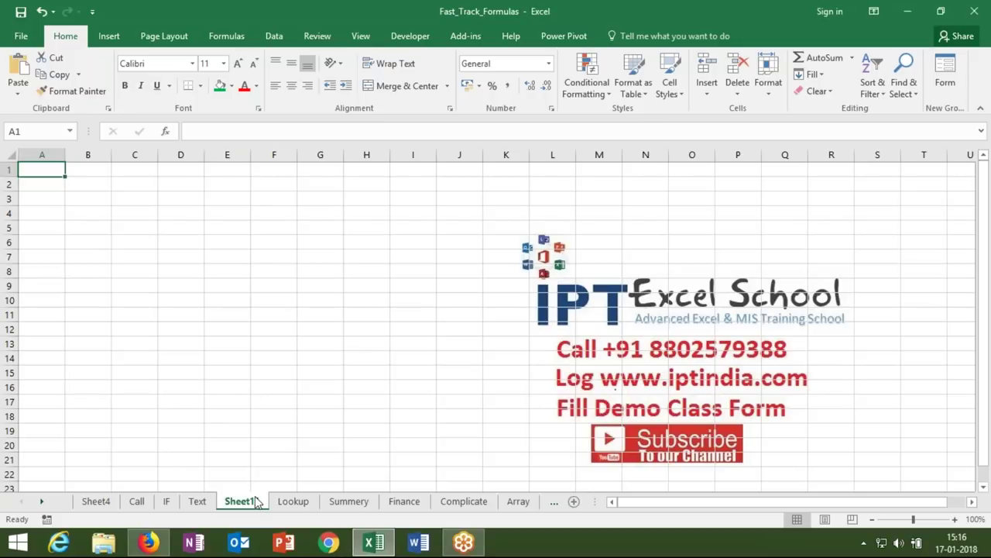
double_click(257, 501)
type("Date")
key("Return")
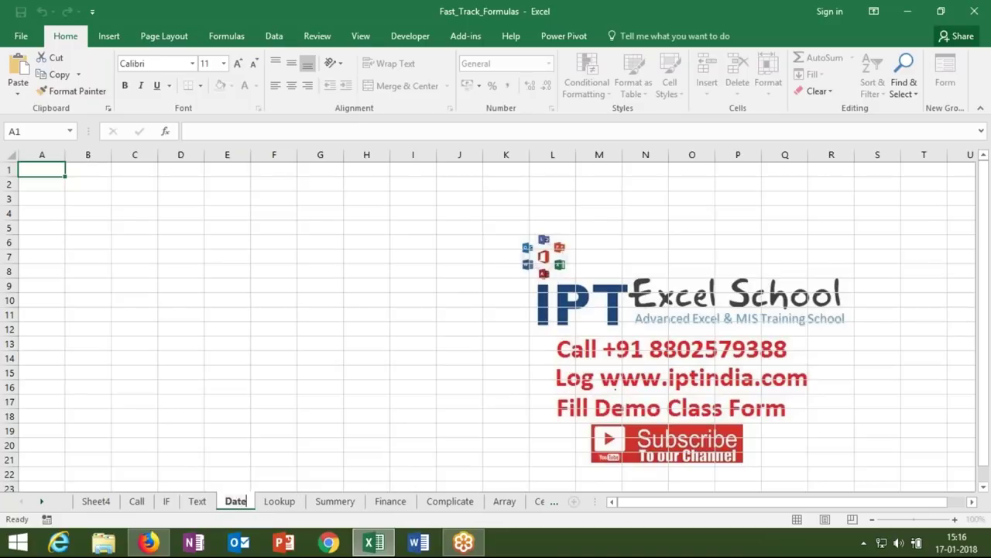
- Enter 20.03.2018 in B2 and 20.04.2018 in B3, then widen column B
left_click(222, 419)
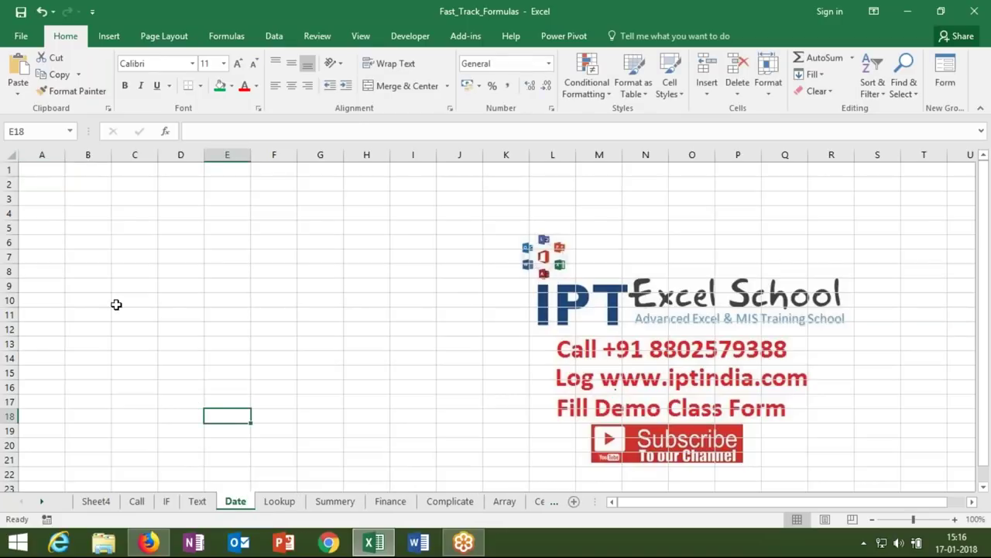
left_click(72, 186)
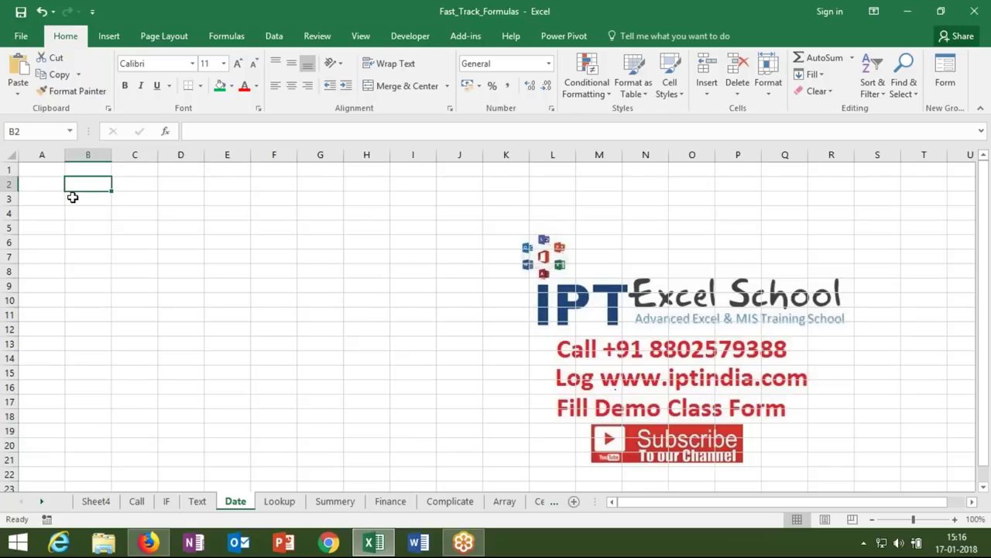
type("20")
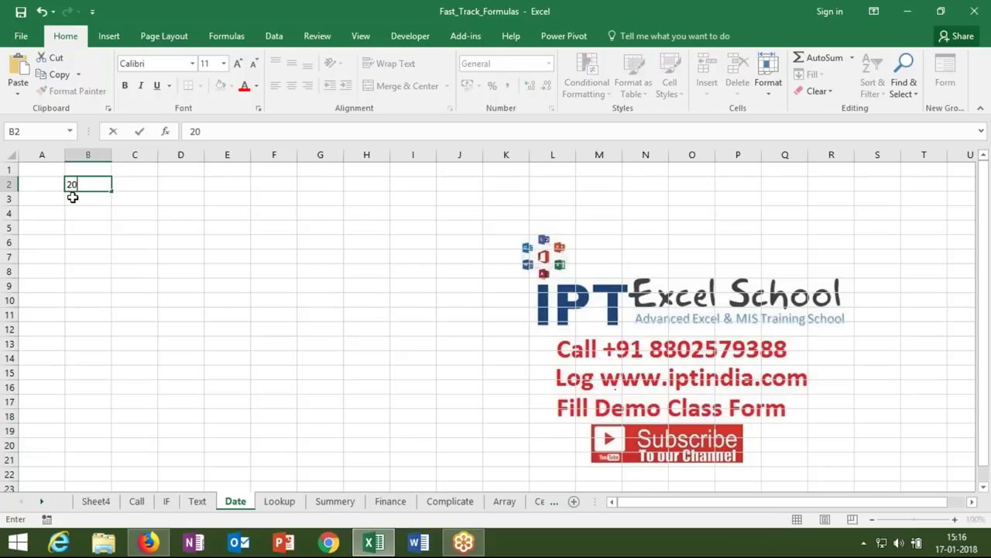
type(".03.2018")
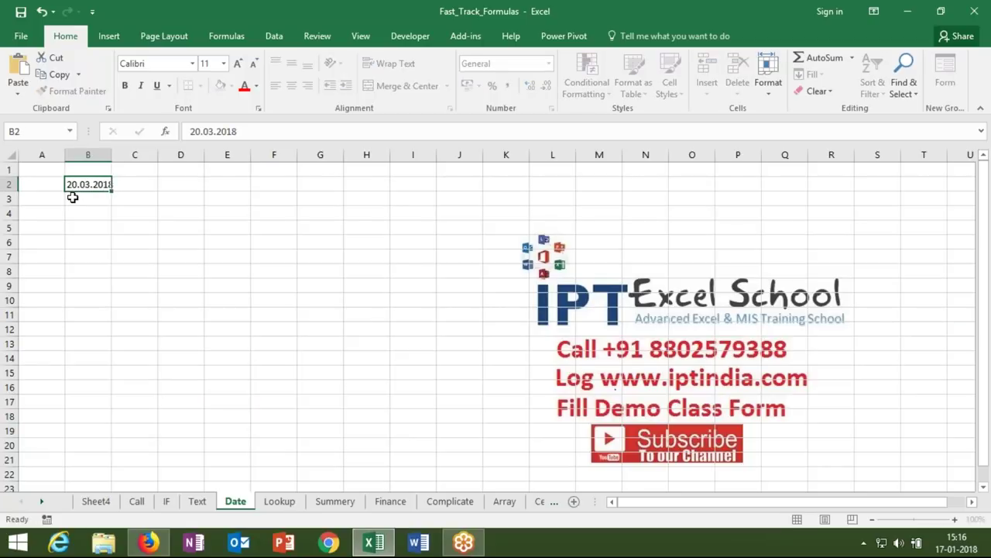
key("Return")
type("20.")
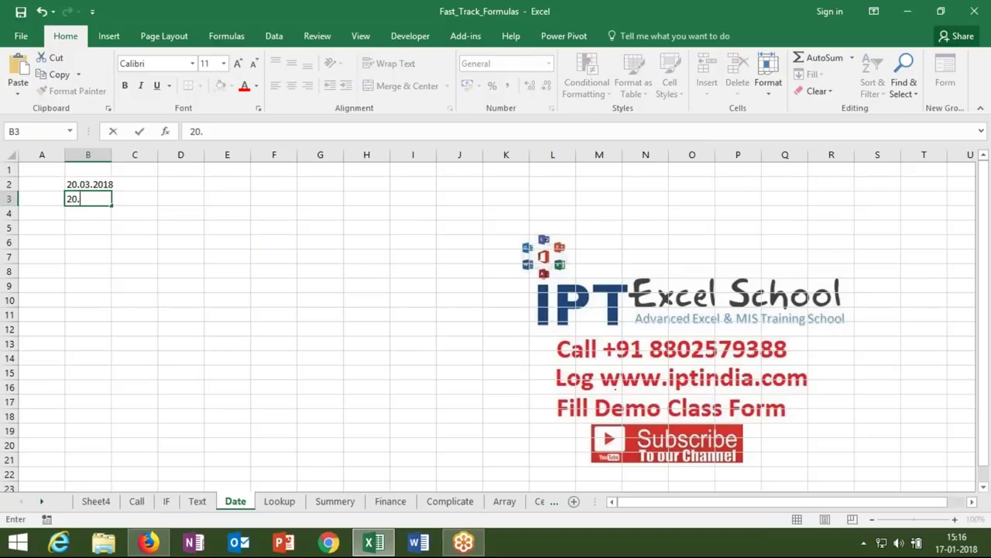
type("04.2018")
key("Return")
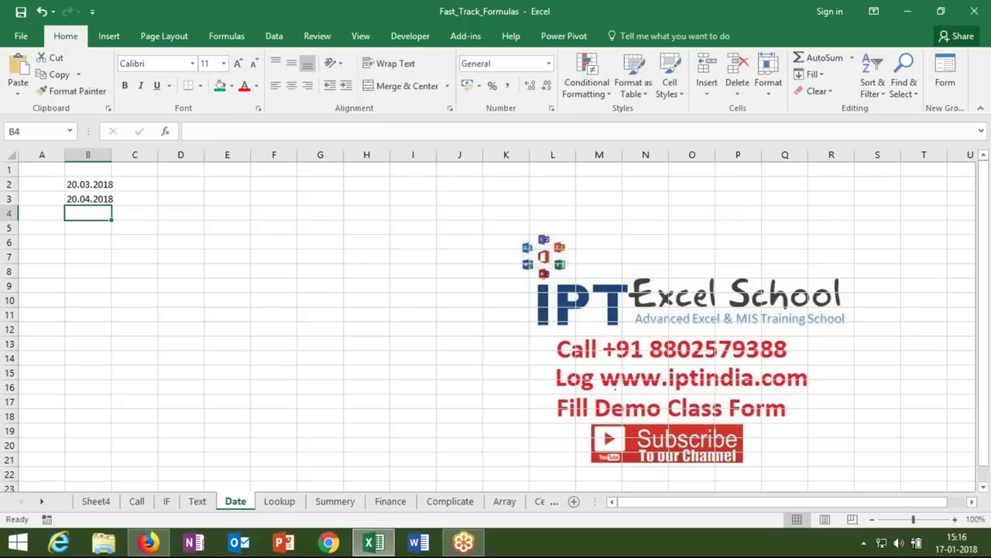
left_click_drag(111, 156, 99, 196)
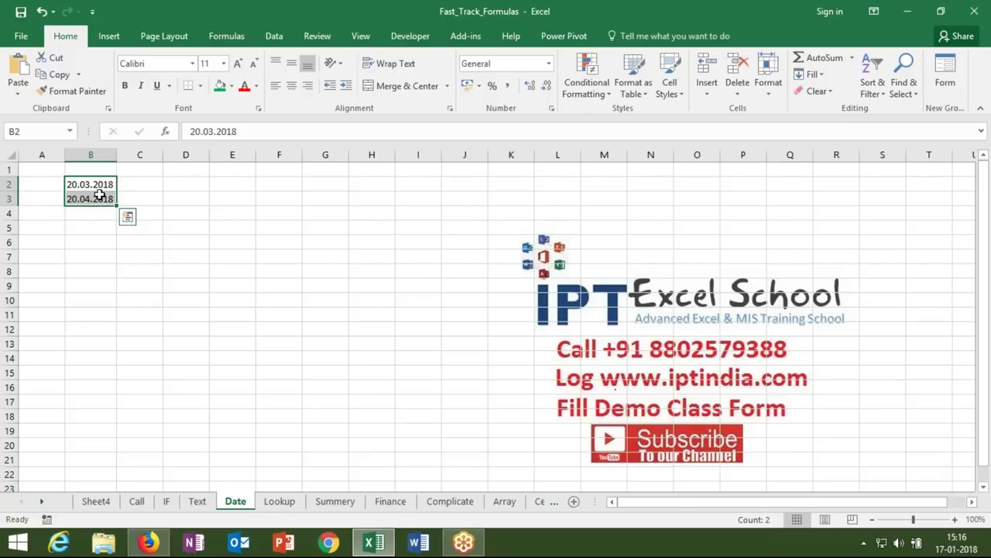
left_click(267, 35)
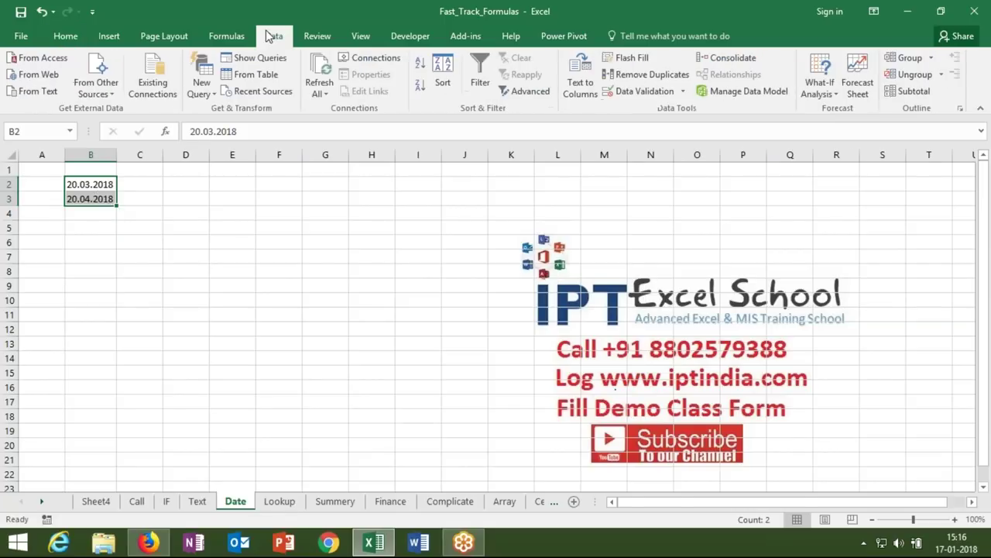
left_click(580, 77)
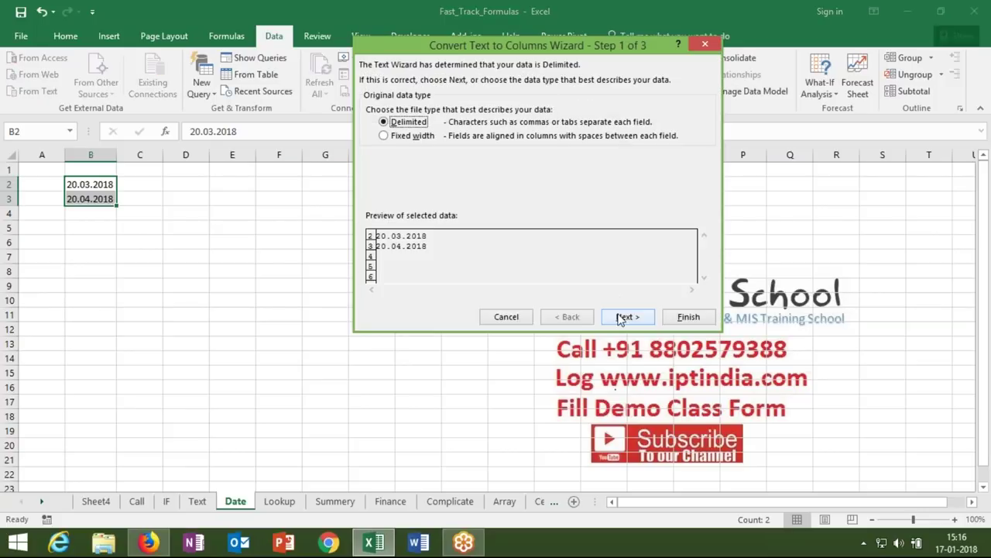
left_click(628, 317)
left_click(627, 316)
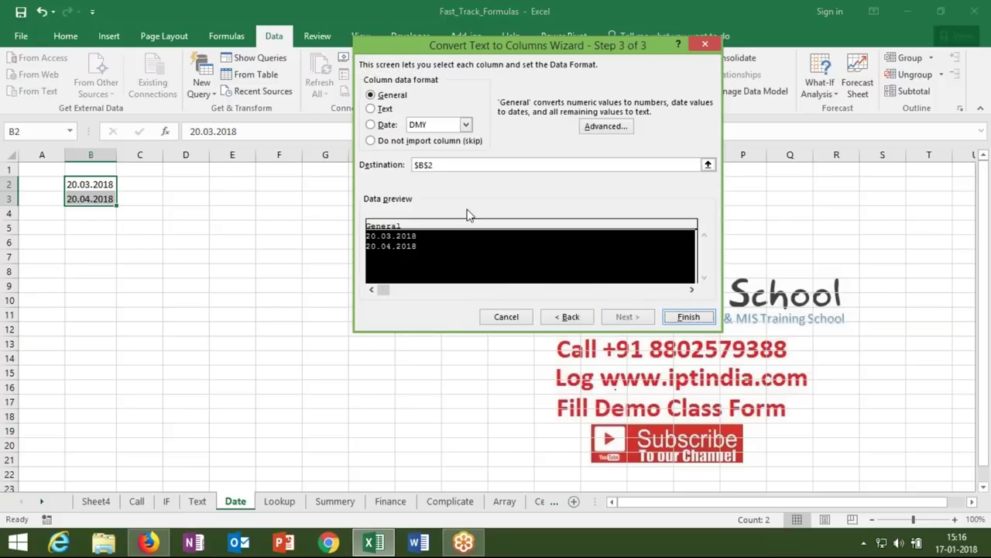
left_click(428, 127)
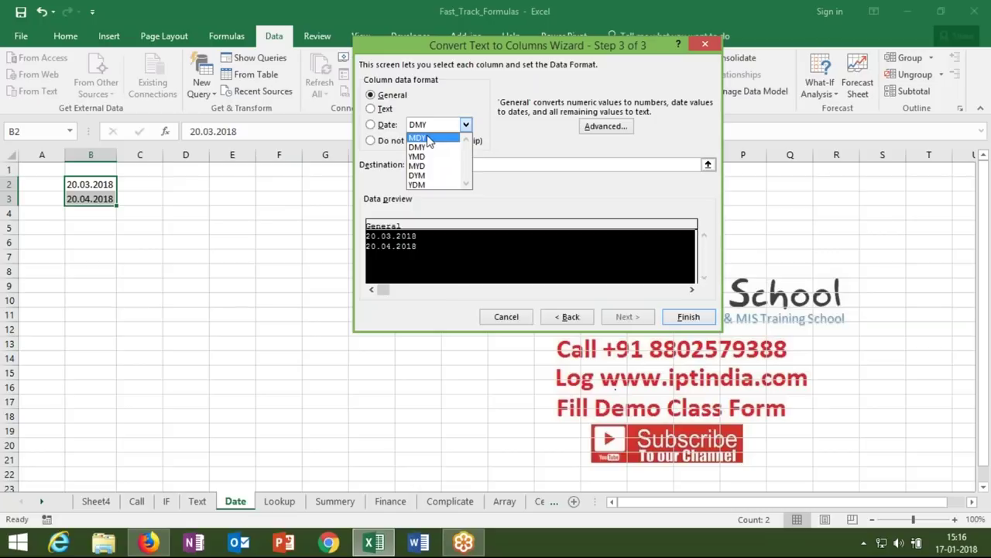
left_click(428, 138)
left_click(689, 317)
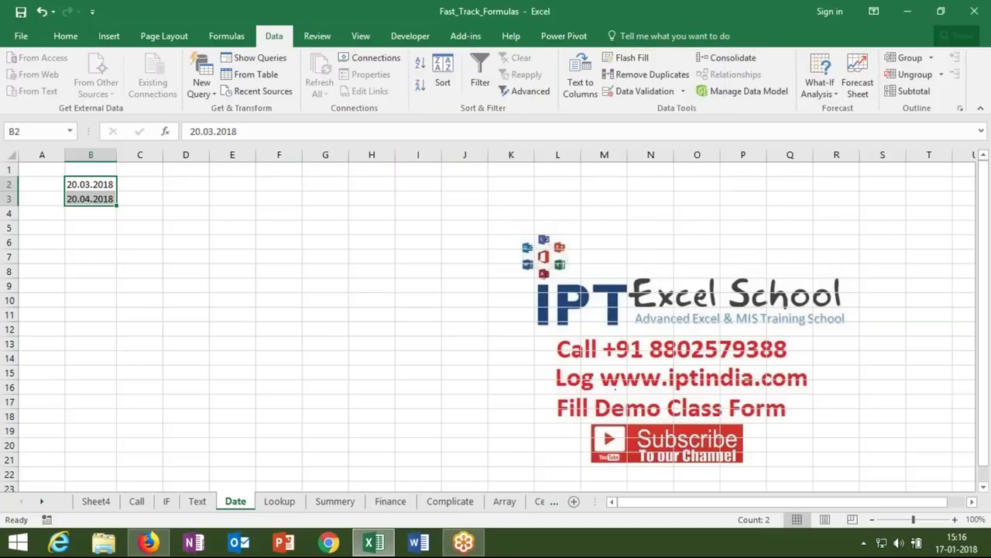
left_click(581, 89)
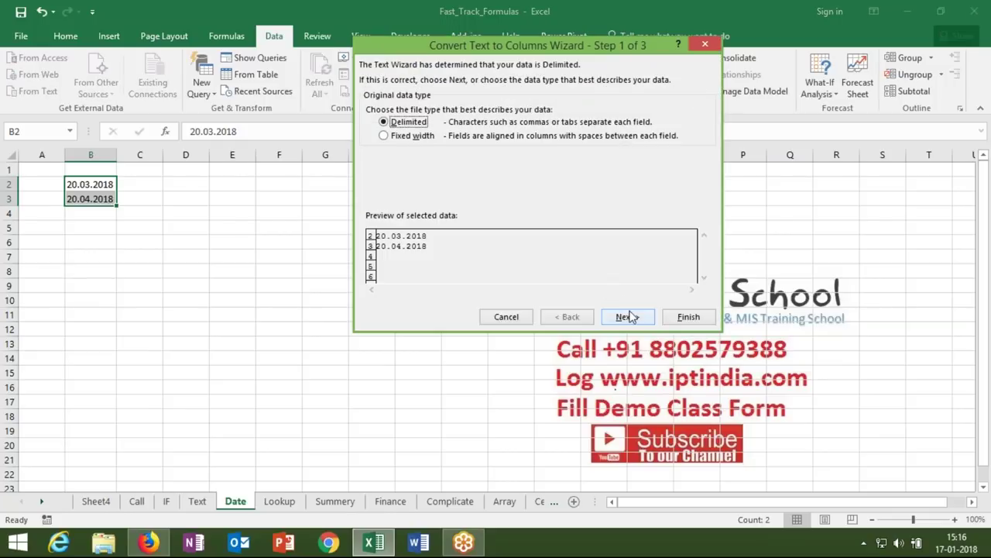
left_click(628, 317)
left_click(629, 317)
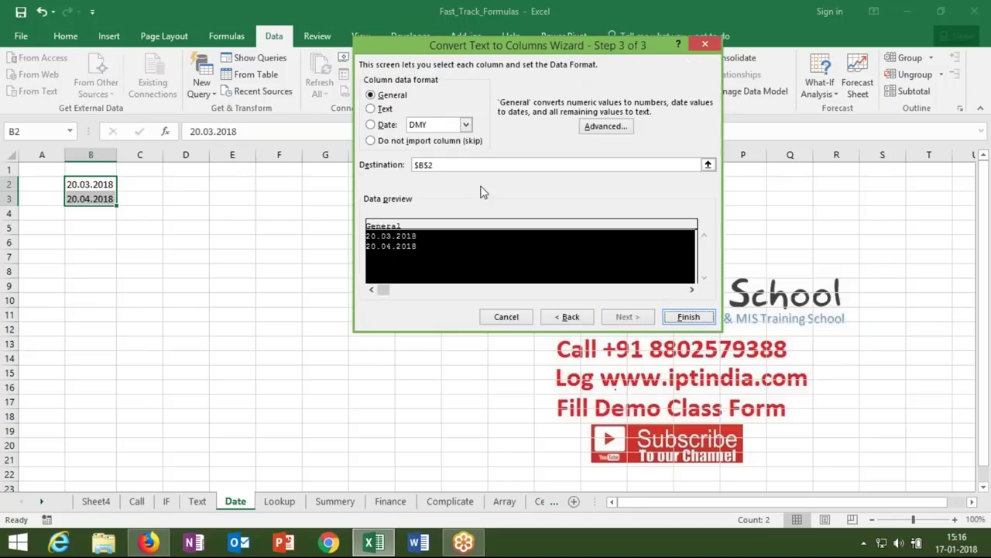
left_click(677, 317)
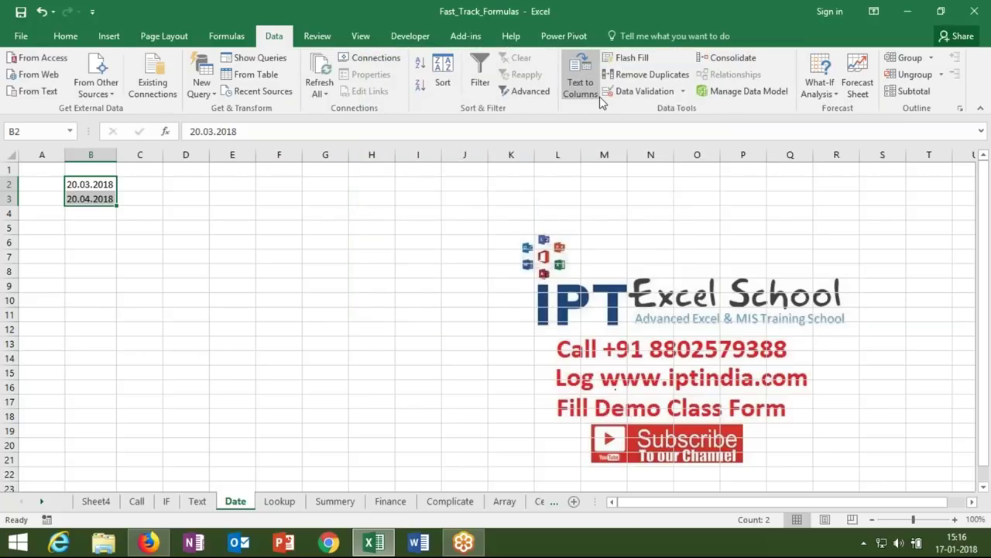
left_click(577, 97)
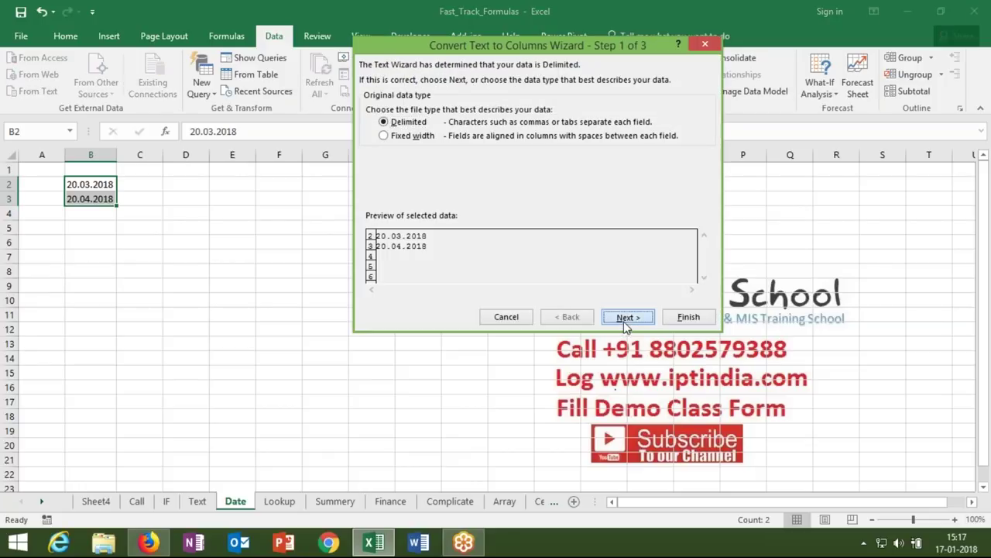
left_click(626, 317)
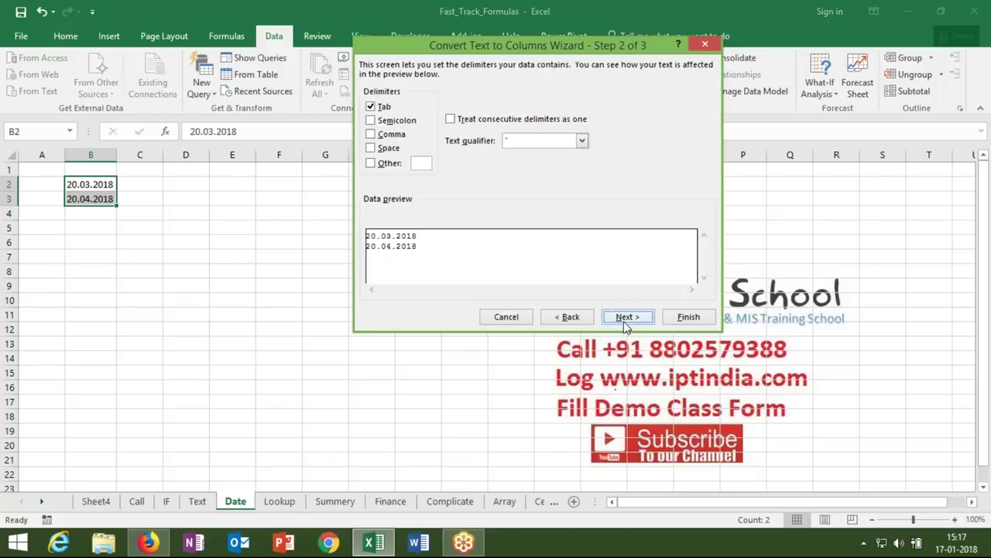
left_click(635, 323)
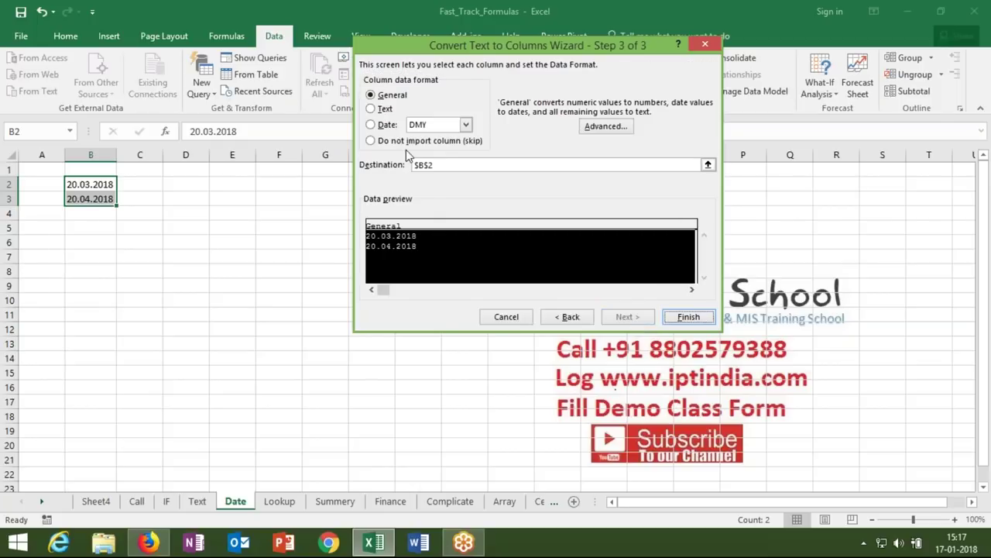
left_click(412, 128)
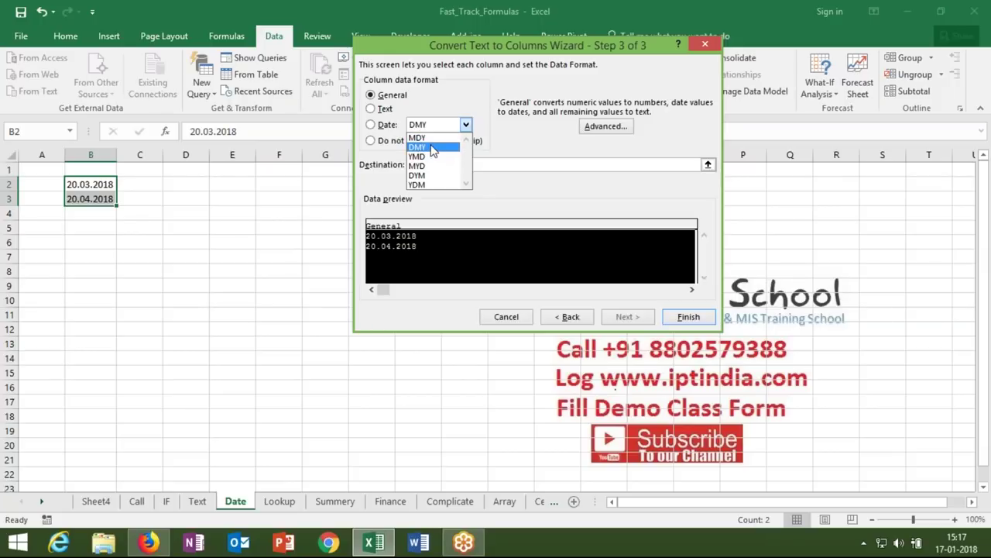
left_click(432, 176)
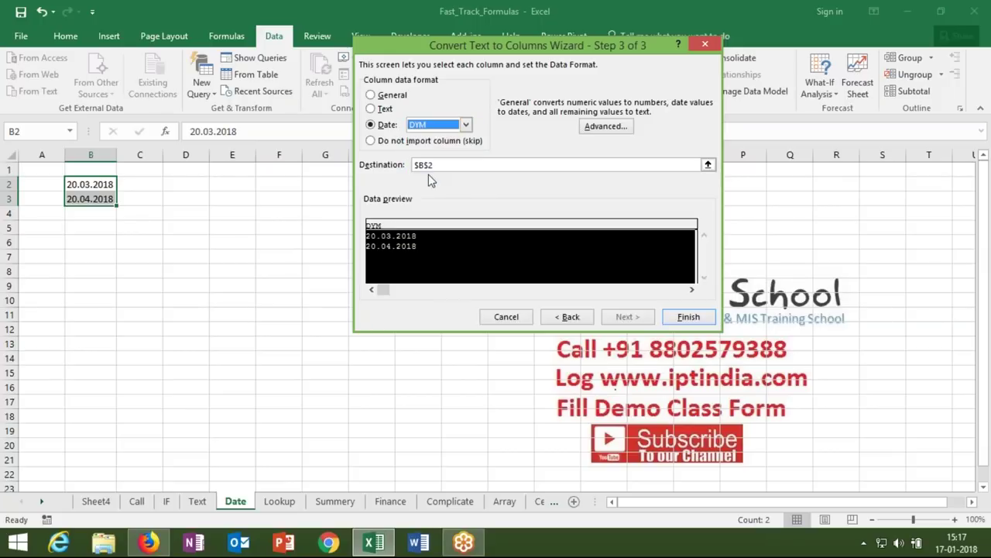
left_click(687, 318)
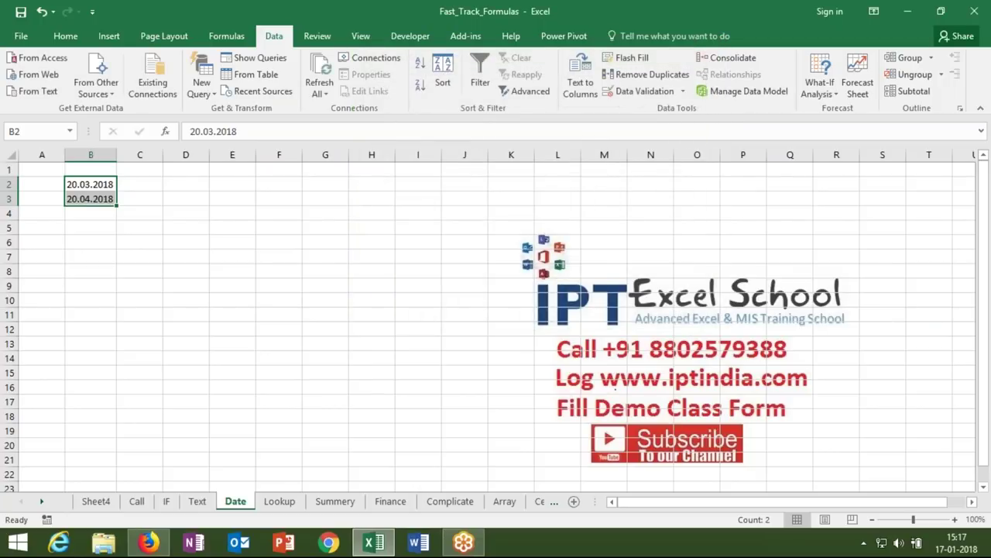
left_click(578, 90)
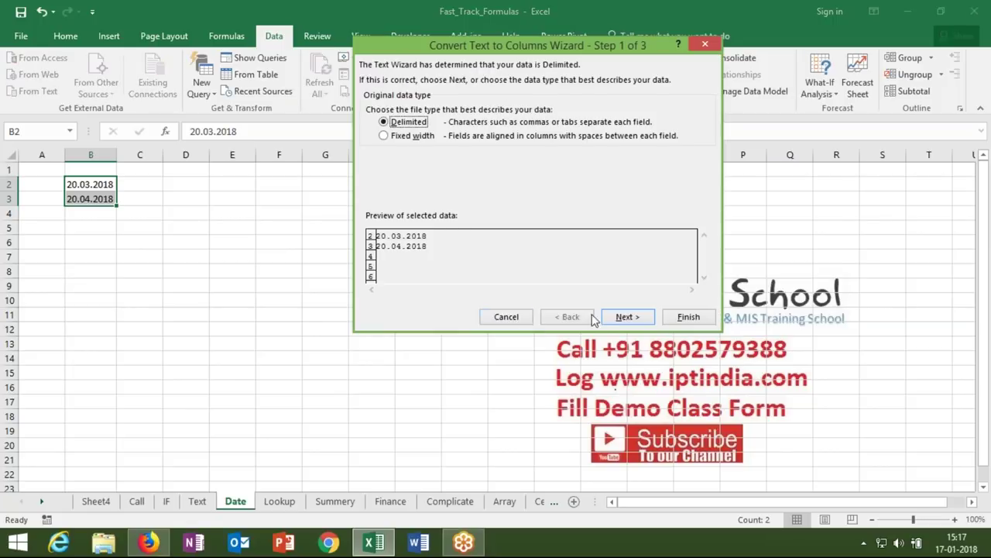
left_click(619, 319)
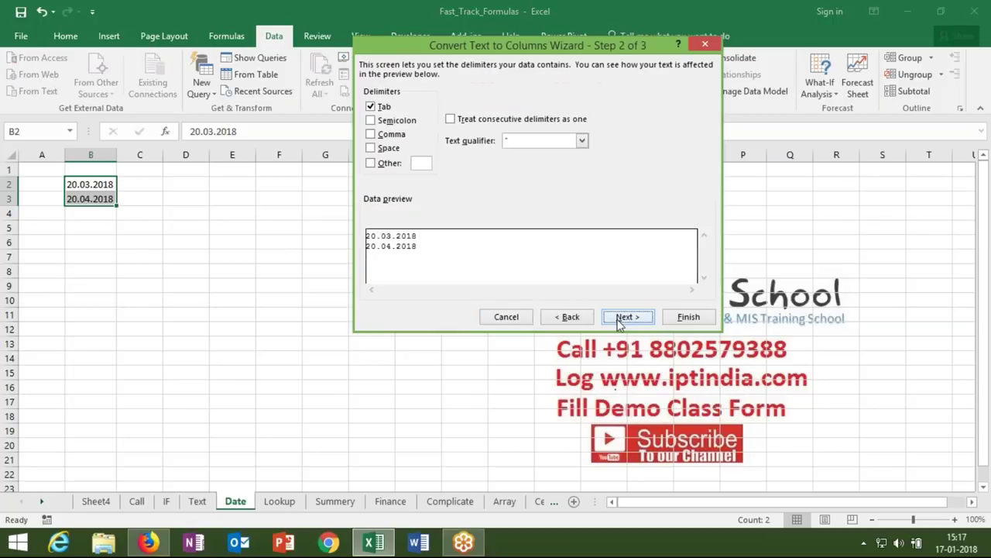
left_click(620, 319)
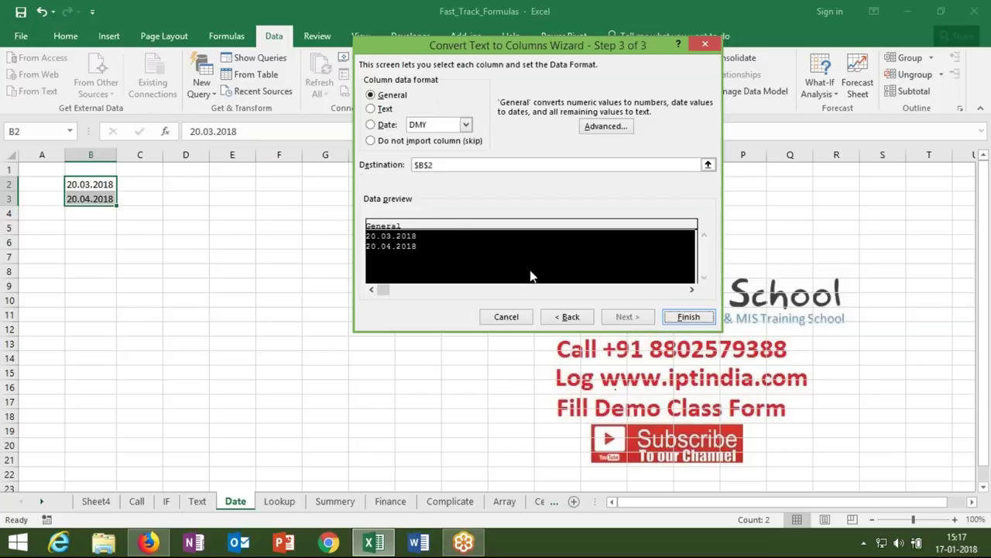
left_click(422, 125)
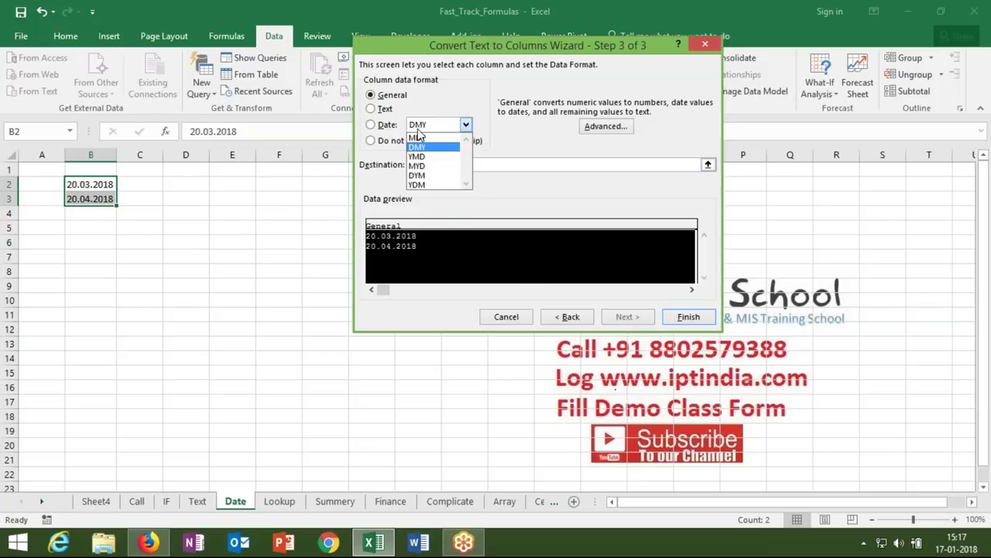
left_click(425, 139)
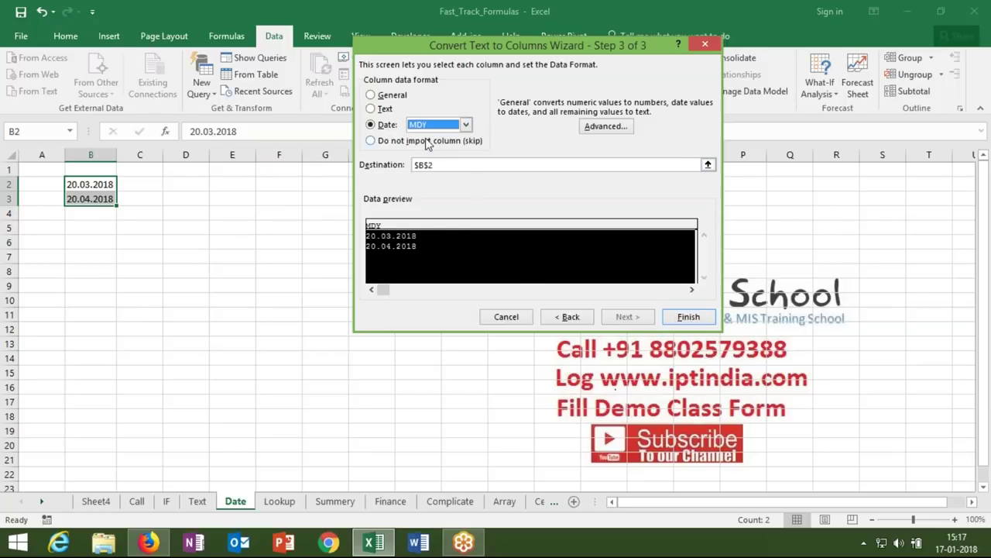
left_click(686, 318)
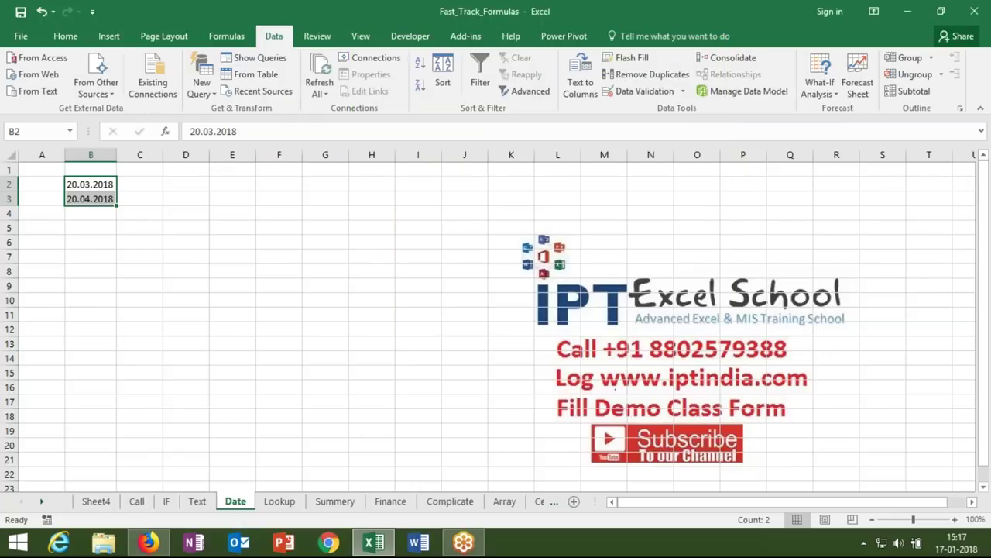
left_click(103, 545)
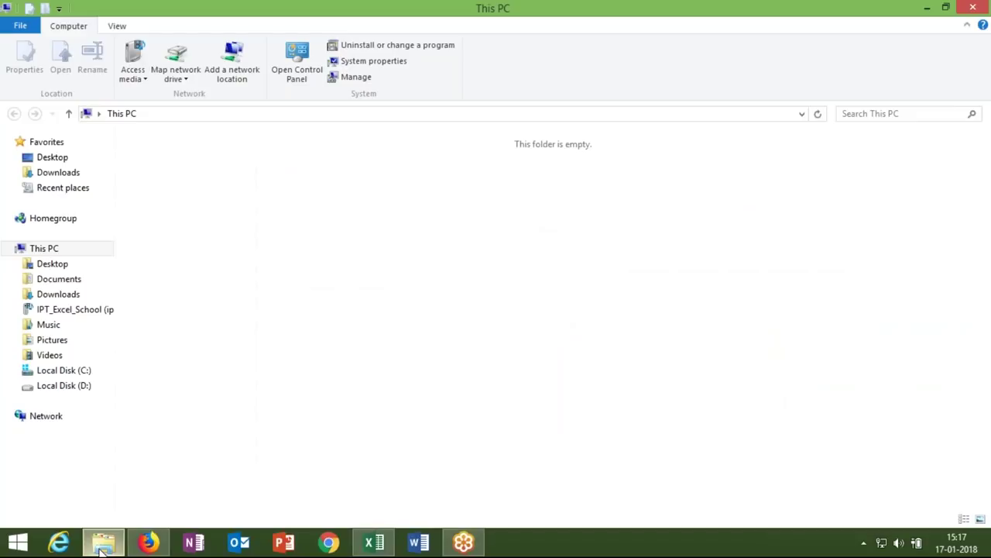
left_click(104, 544)
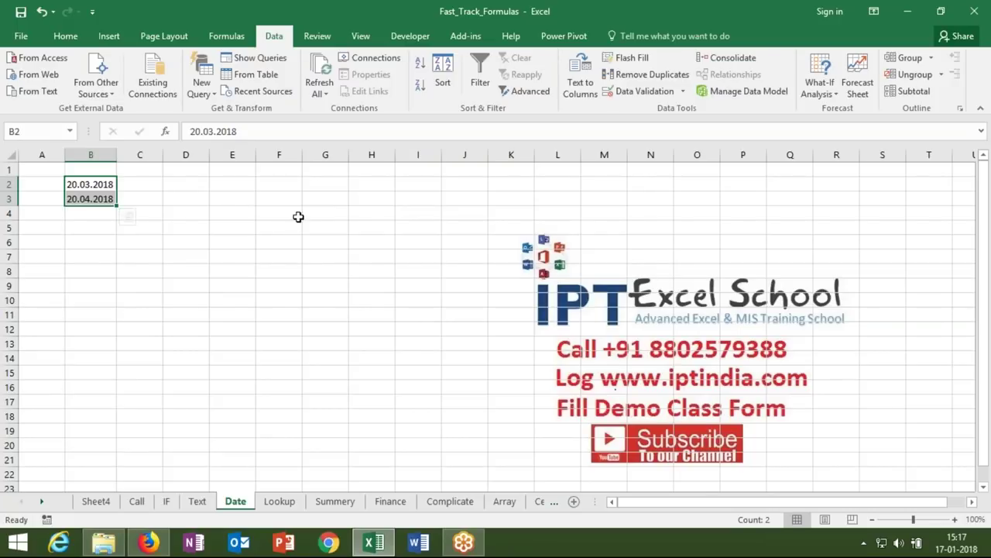
- Enter 20180116 in D4 and fill it down through D8
left_click(175, 210)
key("F2")
type("20")
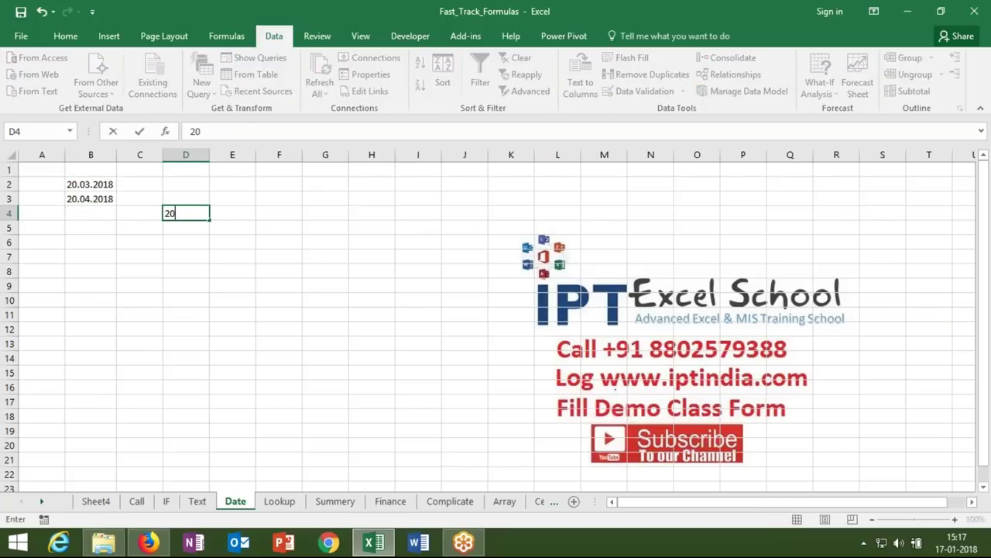
type("180116")
key("Return")
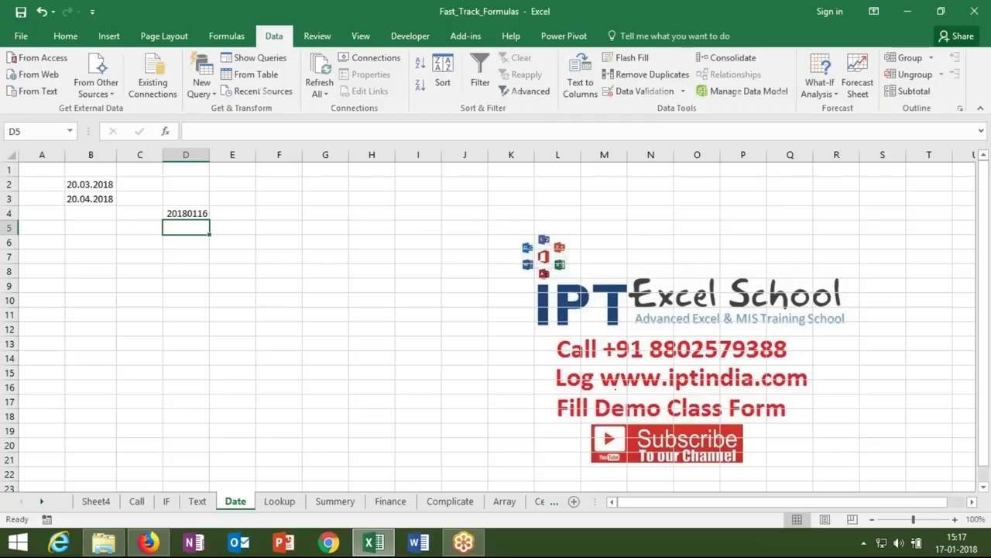
key("Up")
key("shift+Down")
key("shift+Down")
key("shift+Down")
key("shift+Down")
key("ctrl+d")
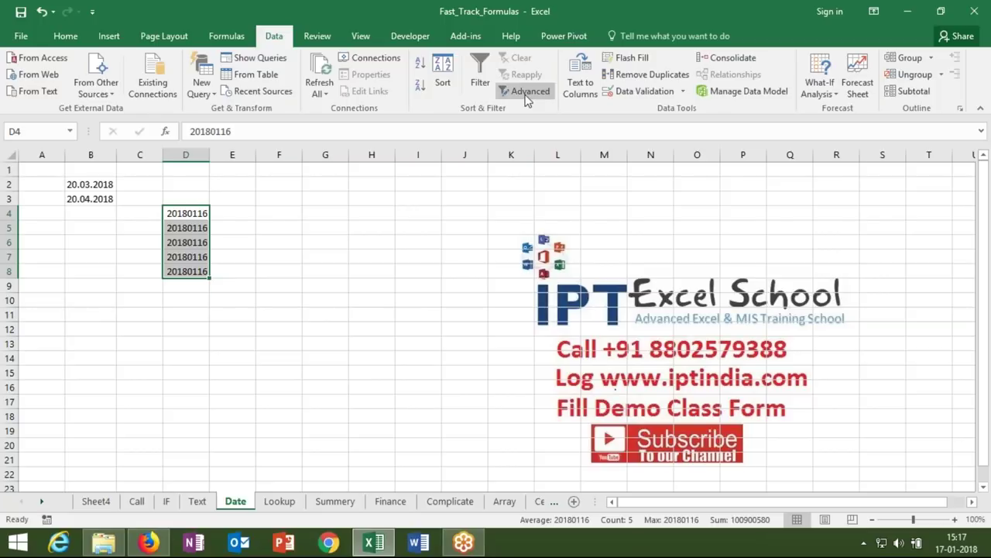
- Convert D4:D8 to dates with Text to Columns using YMD order, then autofit column D
left_click(572, 101)
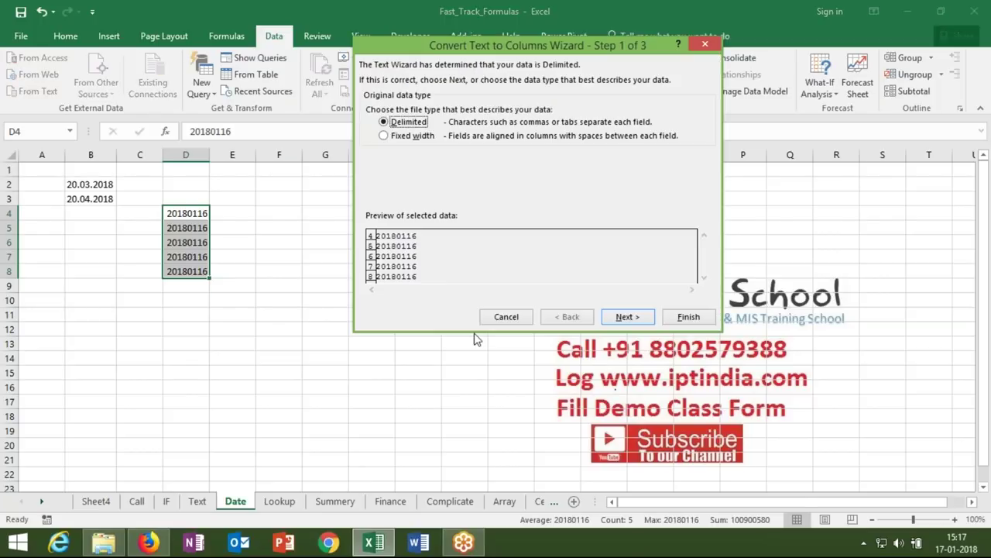
left_click(612, 319)
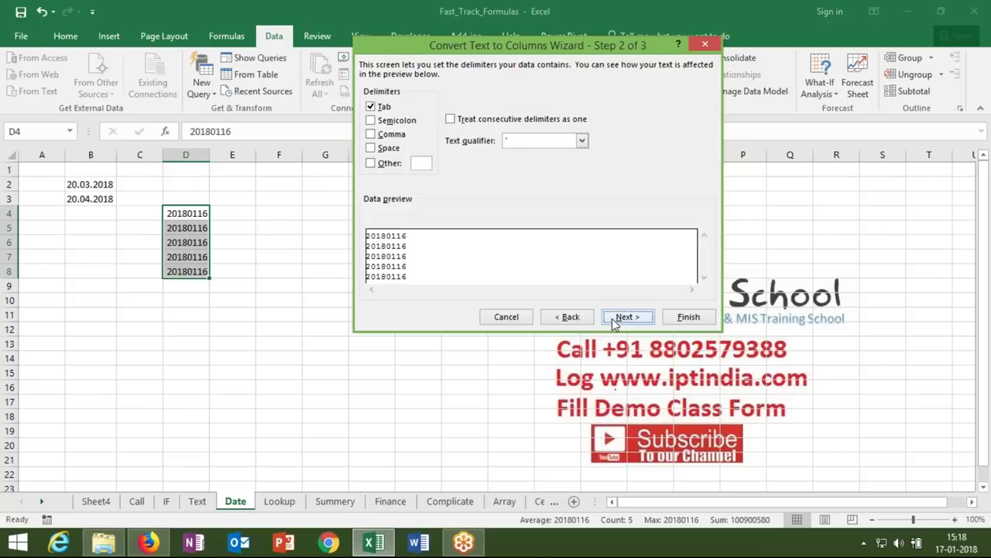
left_click(612, 318)
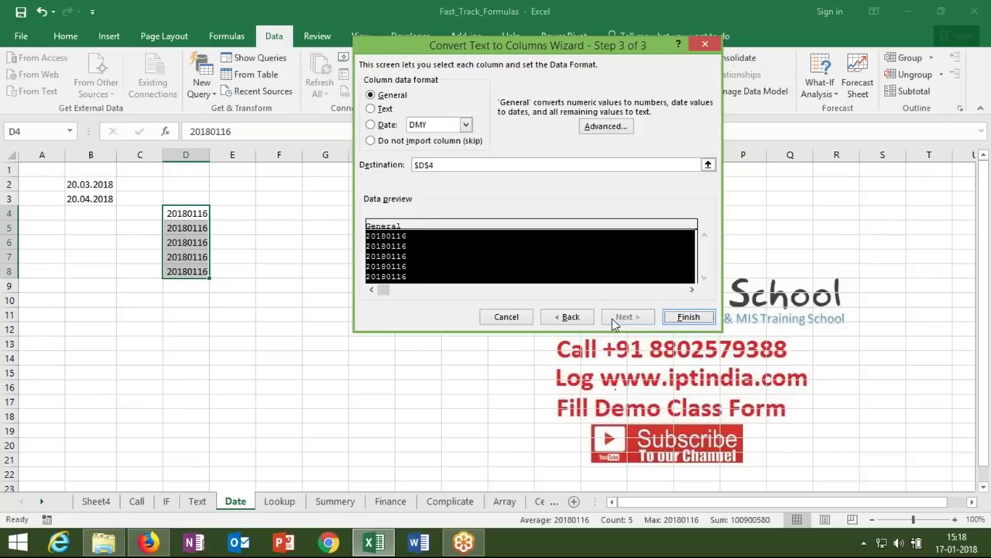
left_click(431, 126)
left_click(427, 157)
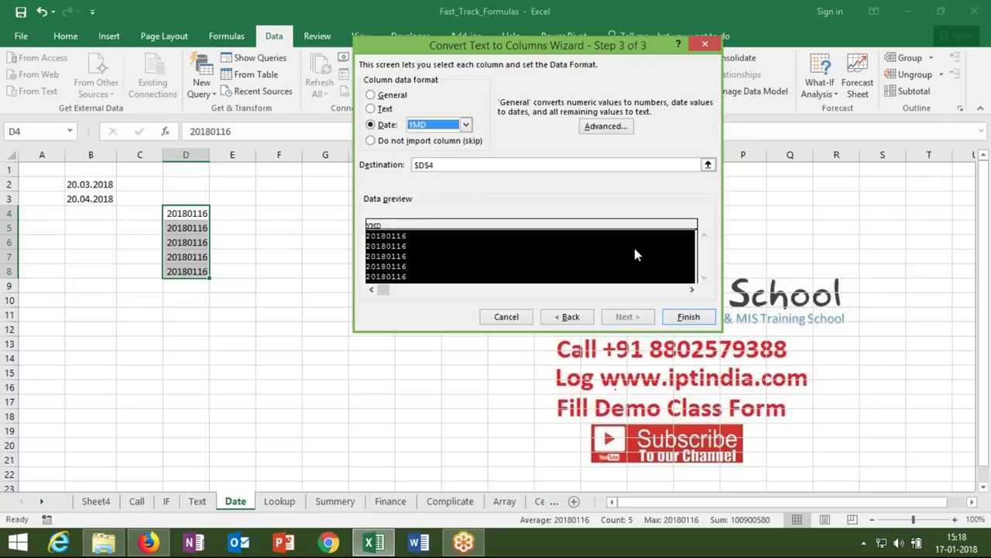
left_click(688, 318)
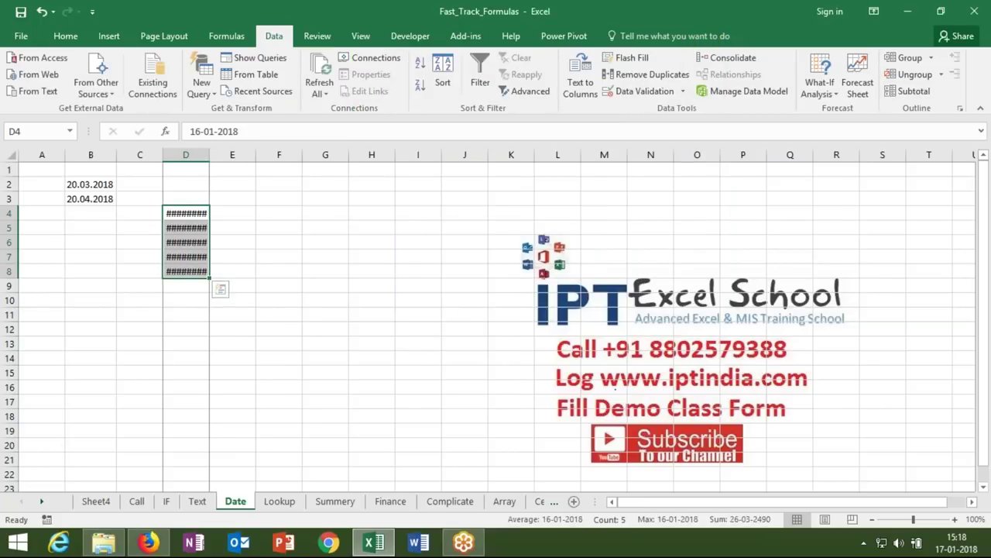
double_click(208, 154)
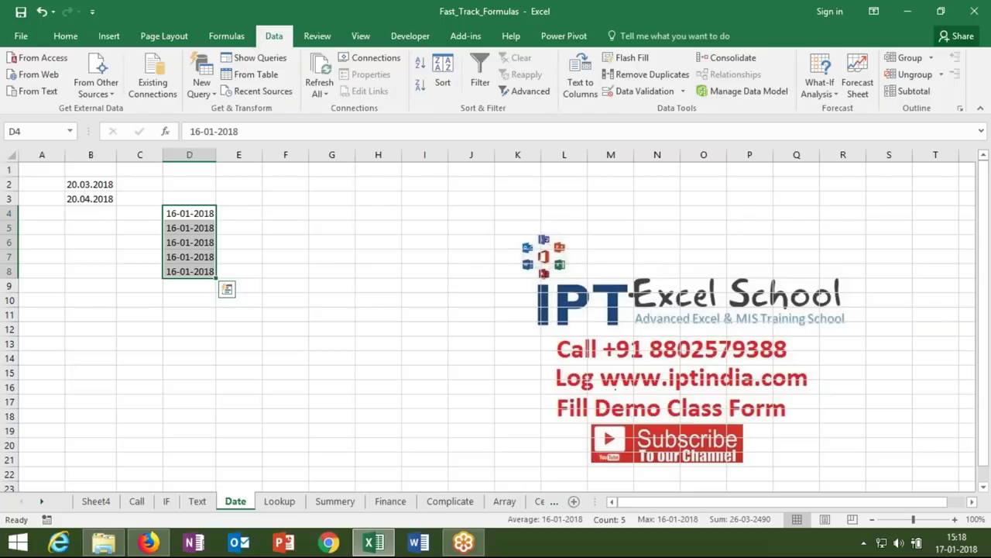
- Enter =TODAY() in B11 to show today's date
left_click(91, 314)
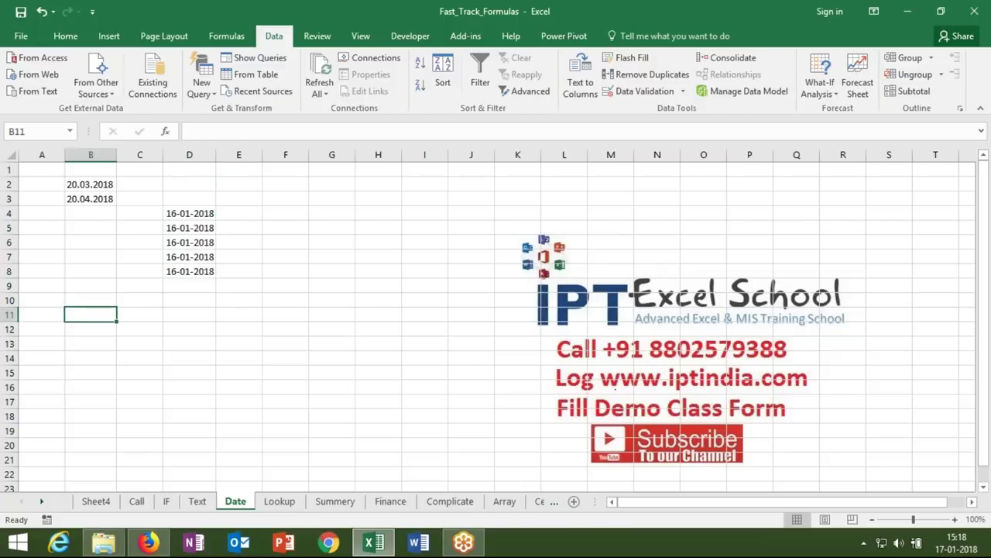
type("=to")
key("Tab")
type(")")
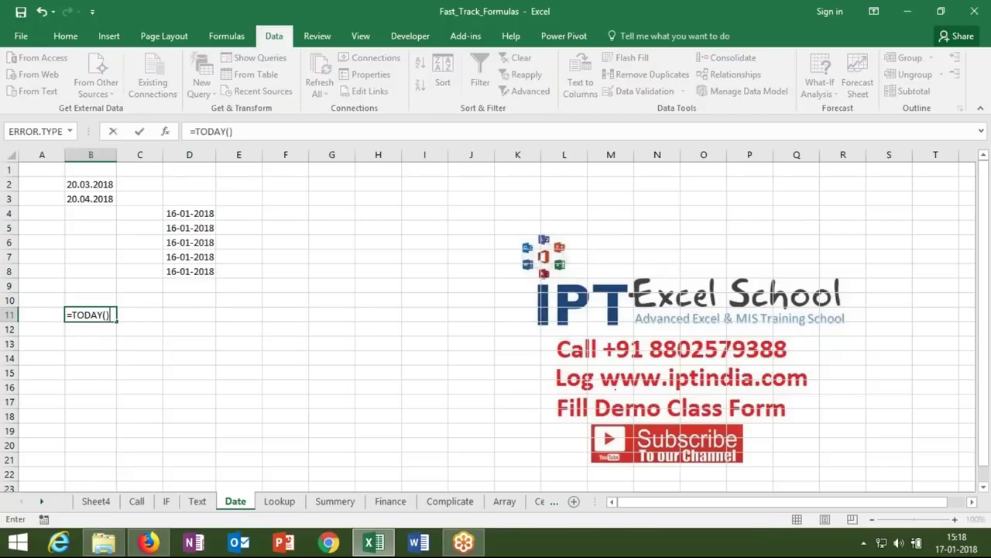
key("Return")
left_click(142, 314)
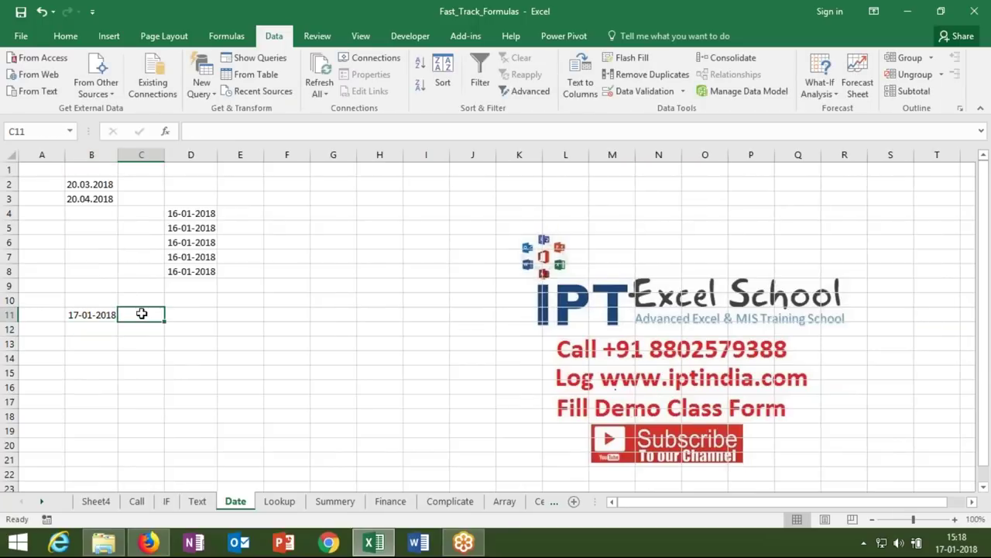
type("=no")
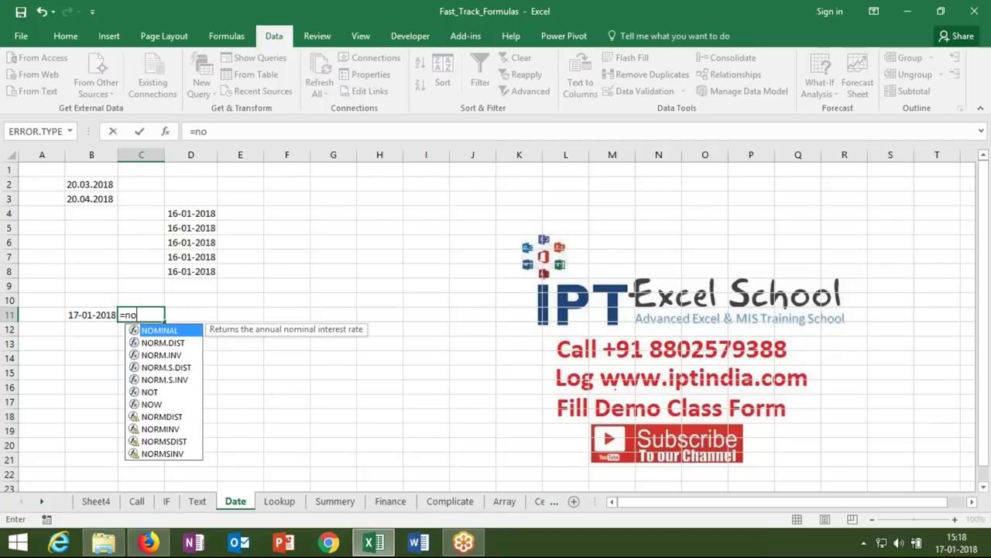
type("w")
key("Tab")
type(")")
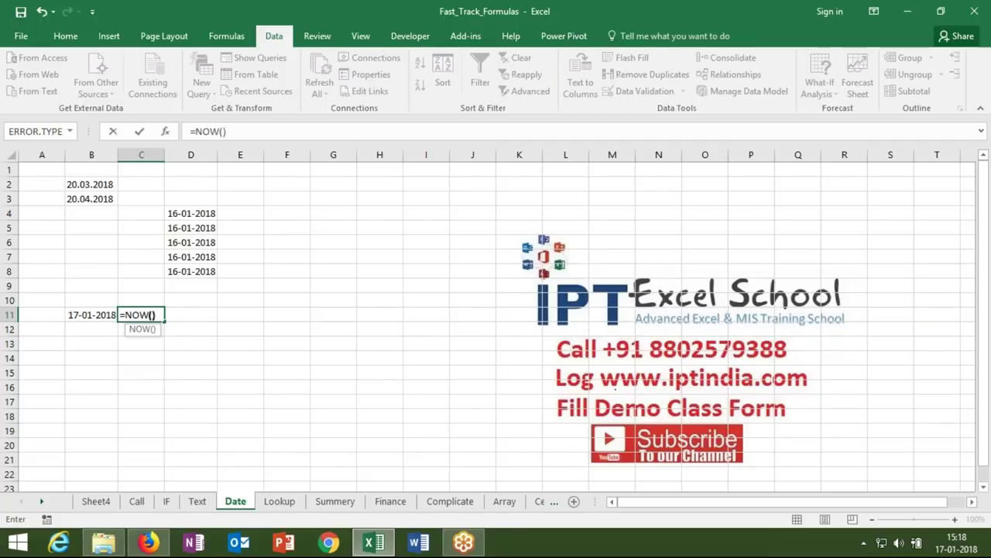
key("Return")
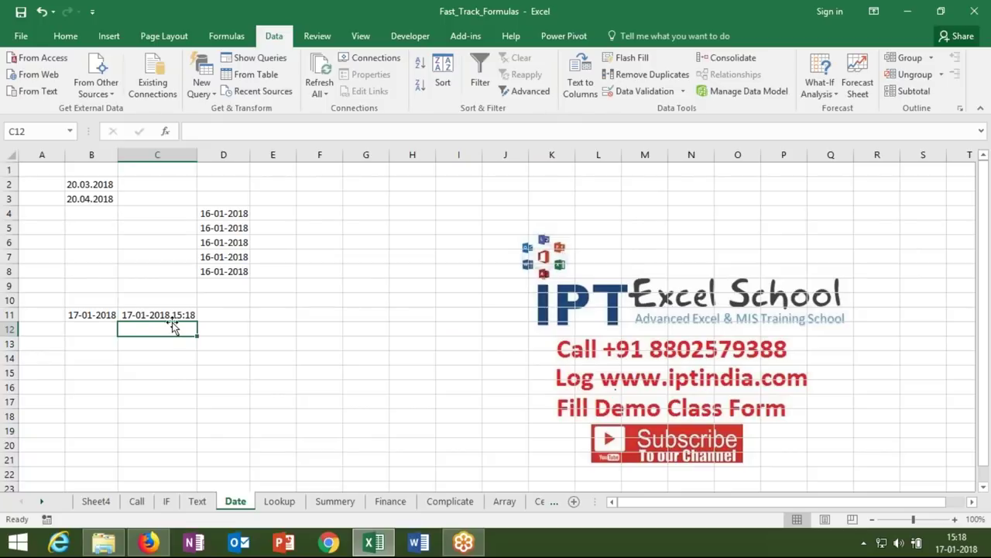
key("Up")
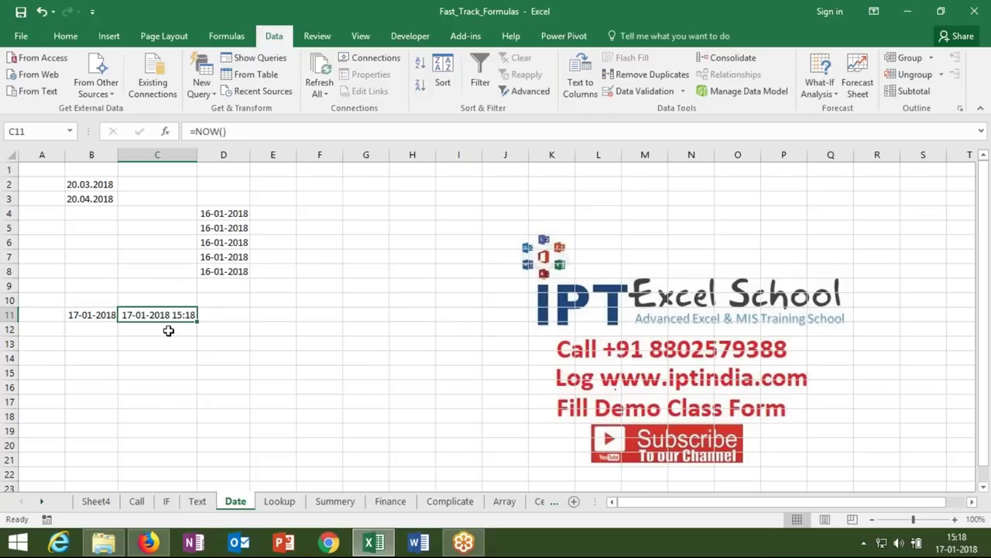
left_click(289, 334)
key("F2")
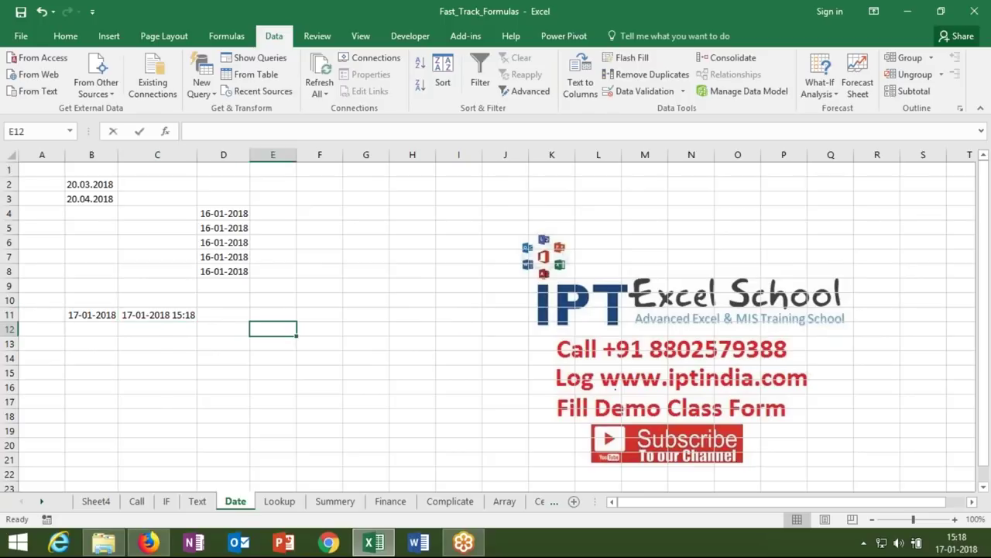
- Enter =NOW()-TODAY() in E12 to get the current time of day
type("=now")
key("Tab")
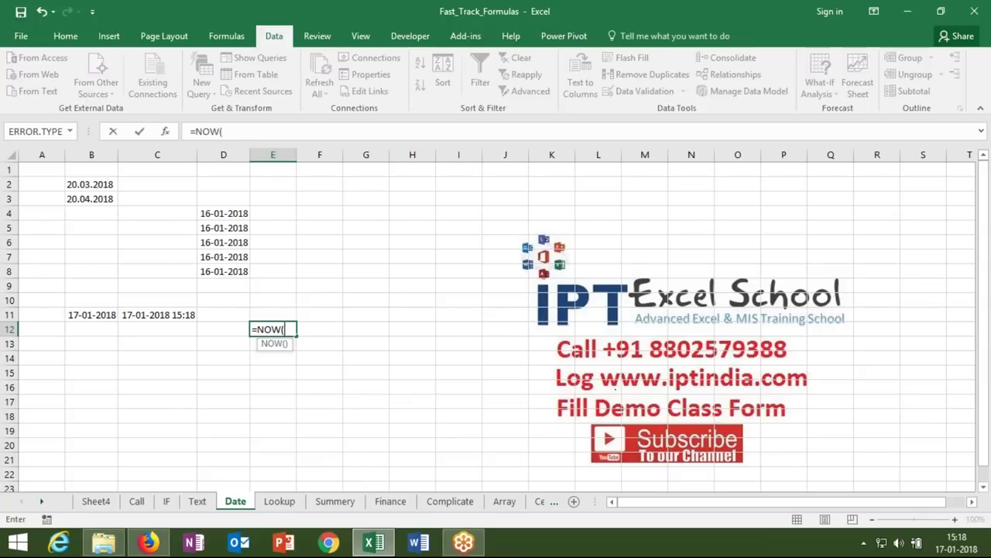
type(")-")
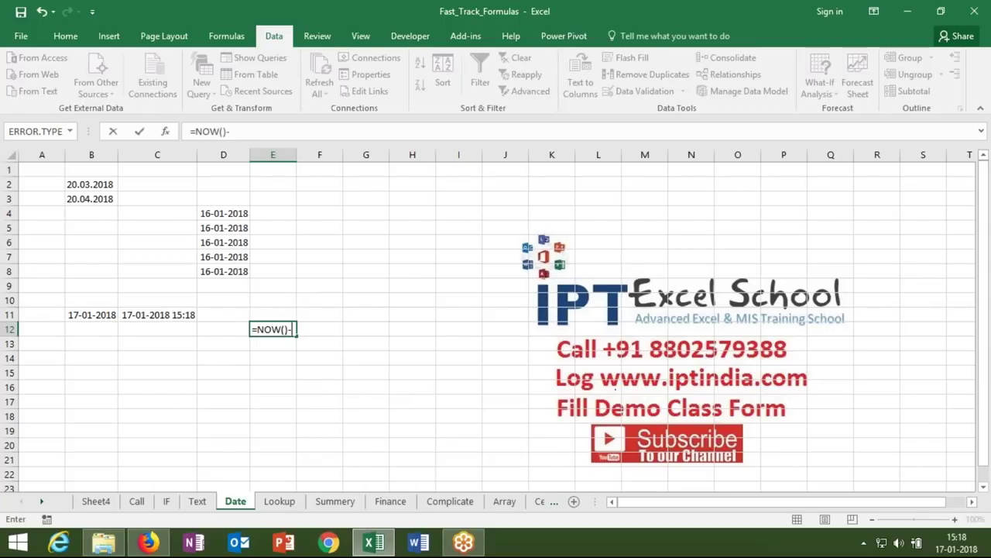
type("tod")
key("Tab")
type(")")
key("Return")
left_click(272, 329)
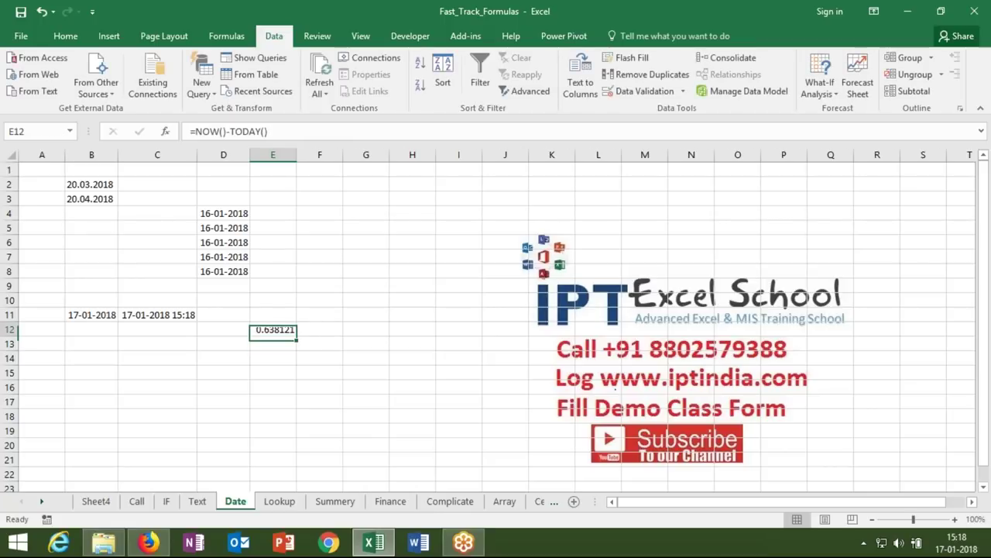
- Format C11 as General (43117.63812) and E12 as Time (15:18)
left_click(168, 325)
left_click(169, 318)
key("ctrl+shift+grave")
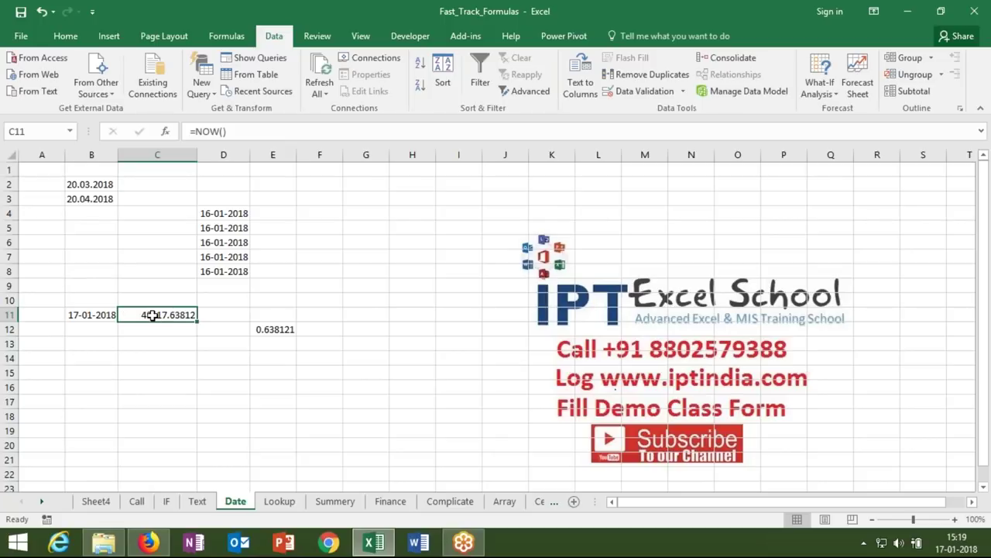
left_click(264, 333)
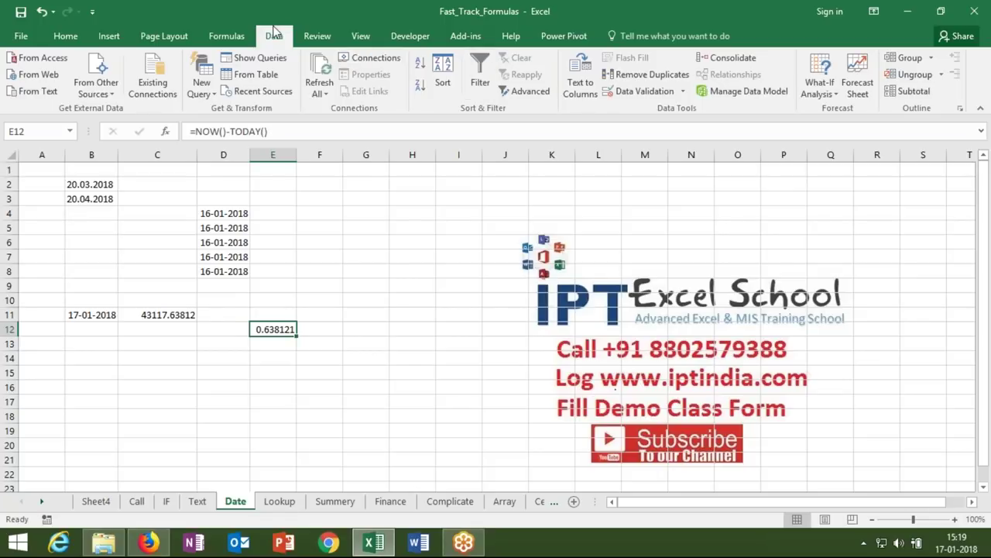
key("ctrl+shift+2")
left_click(103, 366)
left_click(101, 357)
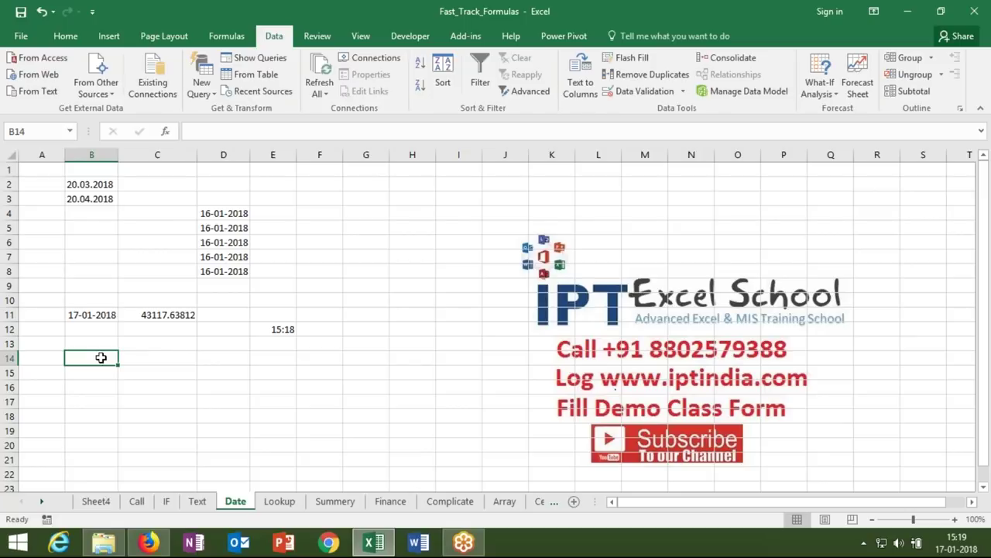
- Insert today's fixed date in B14 and enter =YEAR(B14) in C14, returning 2018
key("ctrl+semicolon")
key("Tab")
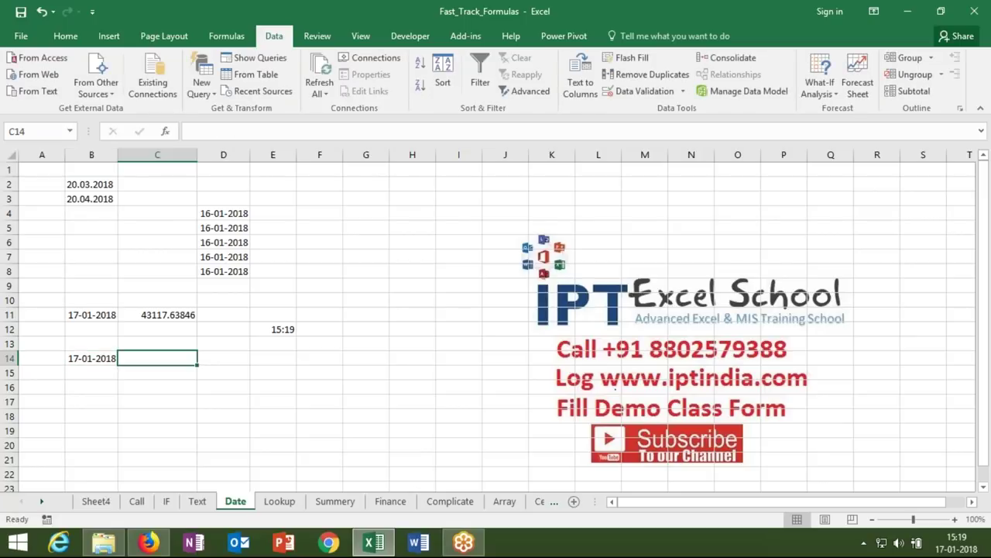
type("=mo")
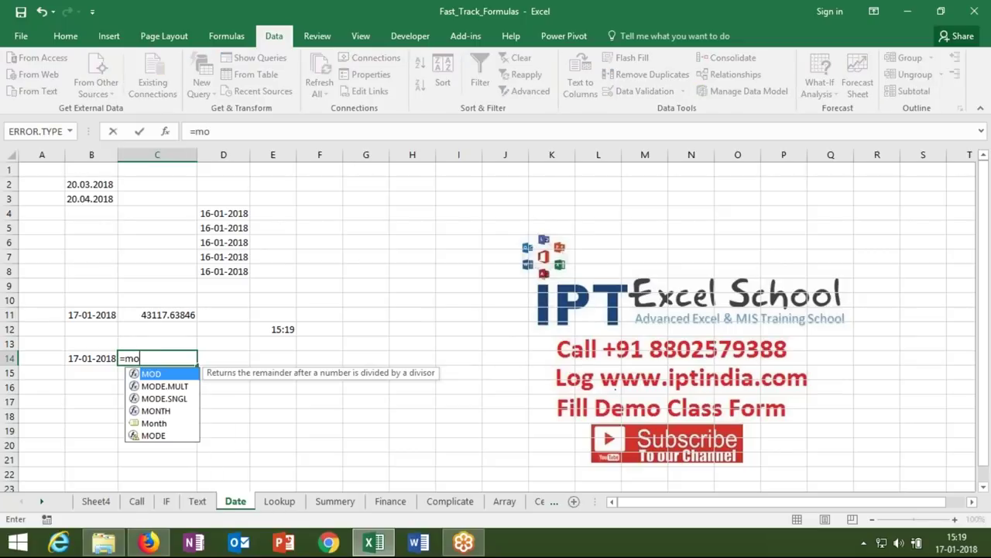
key("BackSpace")
key("BackSpace")
type("yea")
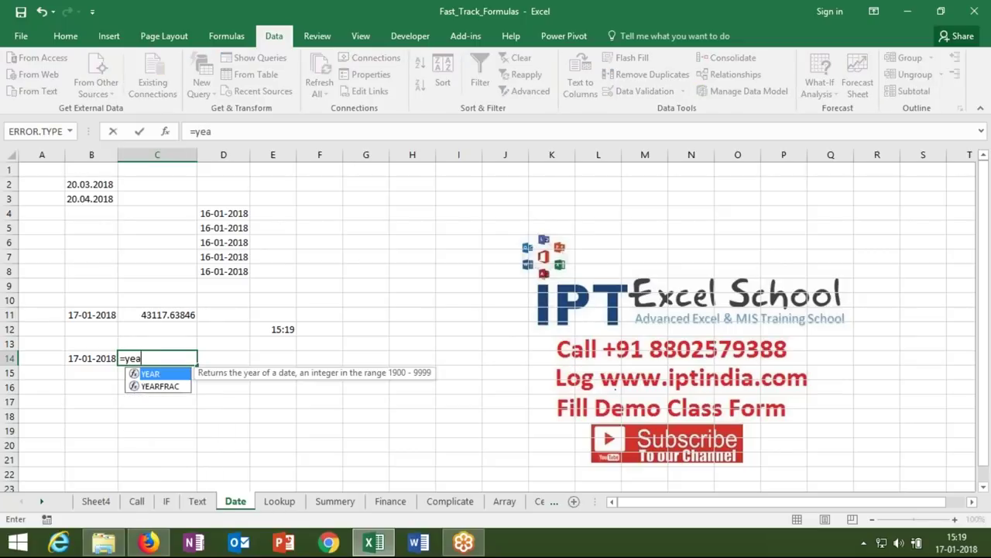
key("Tab")
left_click(83, 360)
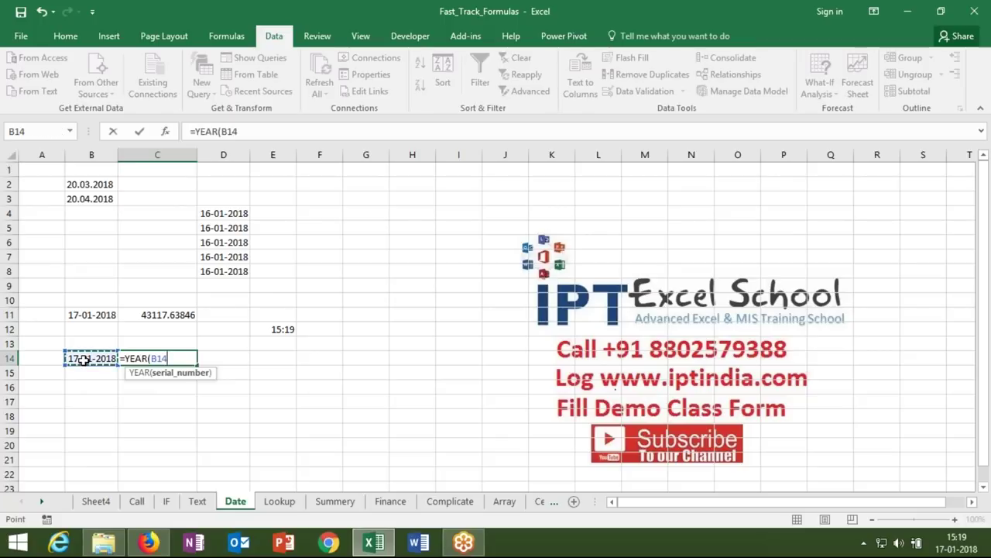
type(")")
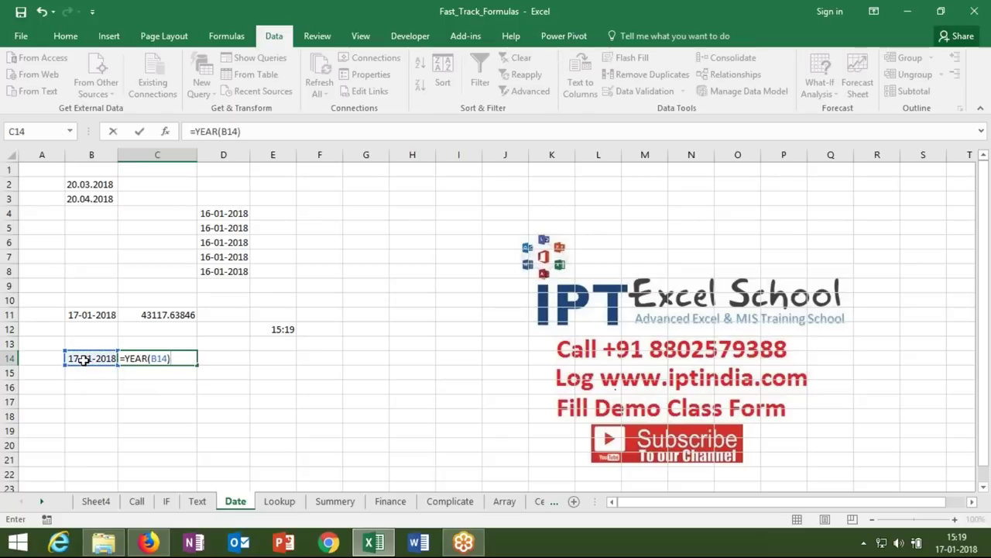
key("Return")
- Enter =MONTH(B14) in D14 and =DAY(B14) in E14, returning 1 and 17
left_click(83, 359)
key("Right")
key("Right")
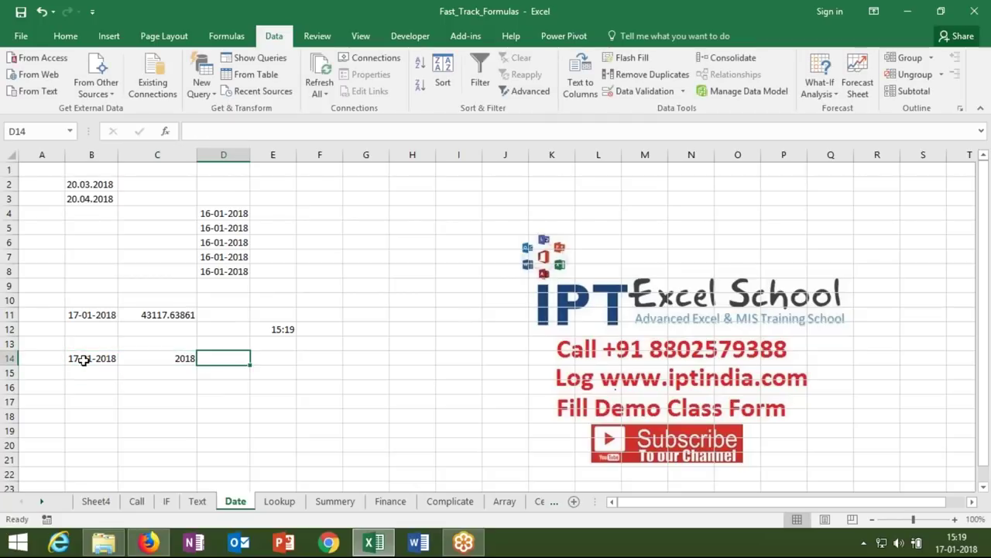
type("=mon")
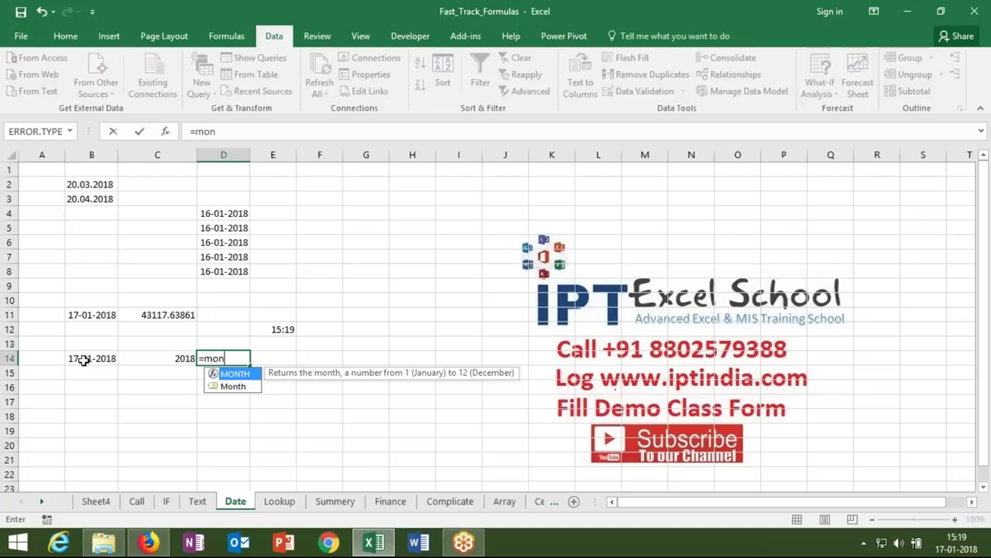
key("Tab")
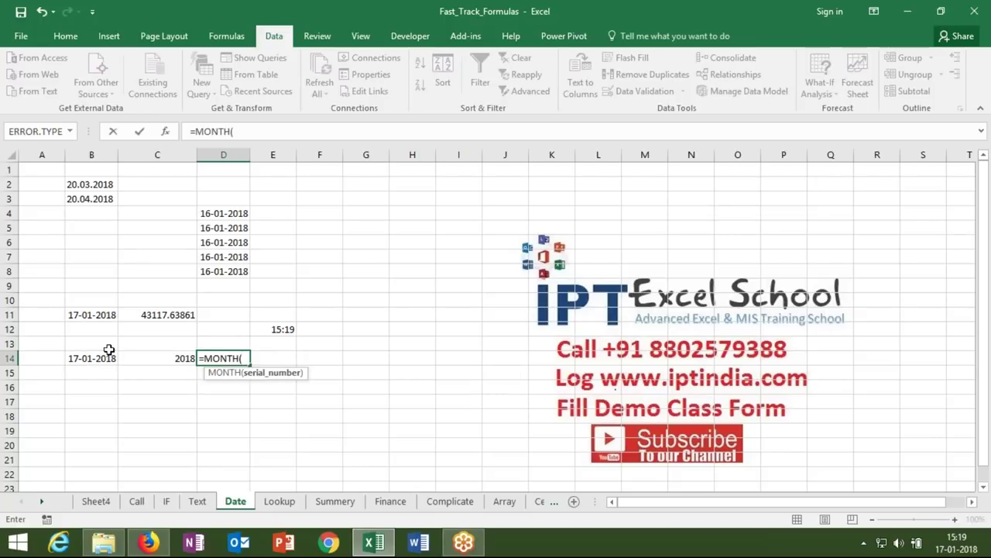
left_click(95, 357)
key("Return")
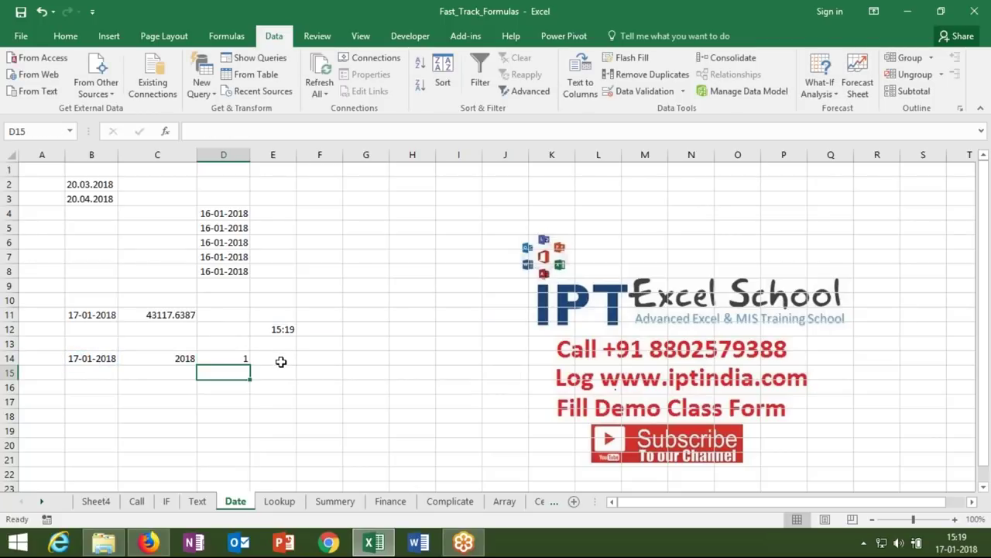
left_click(281, 361)
type("=day")
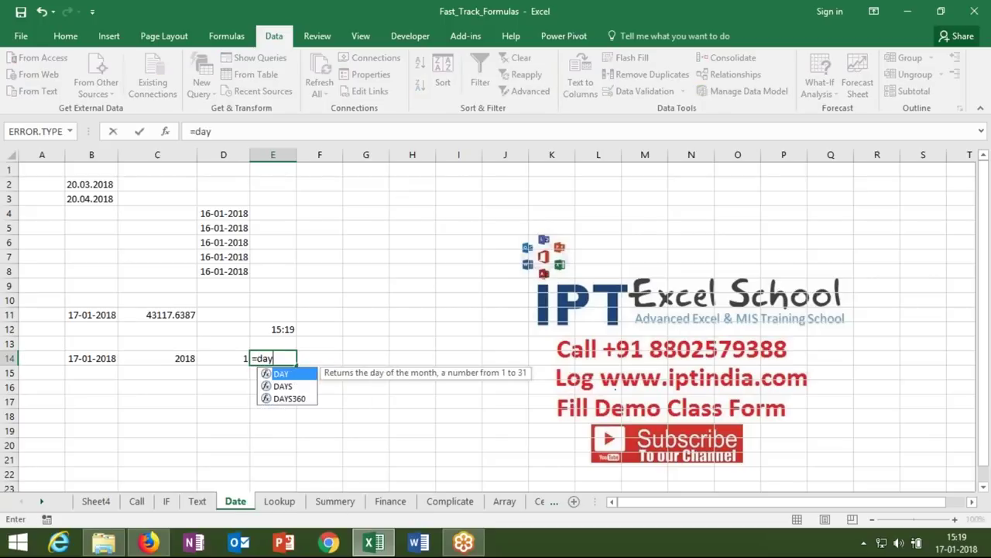
key("Tab")
type(")")
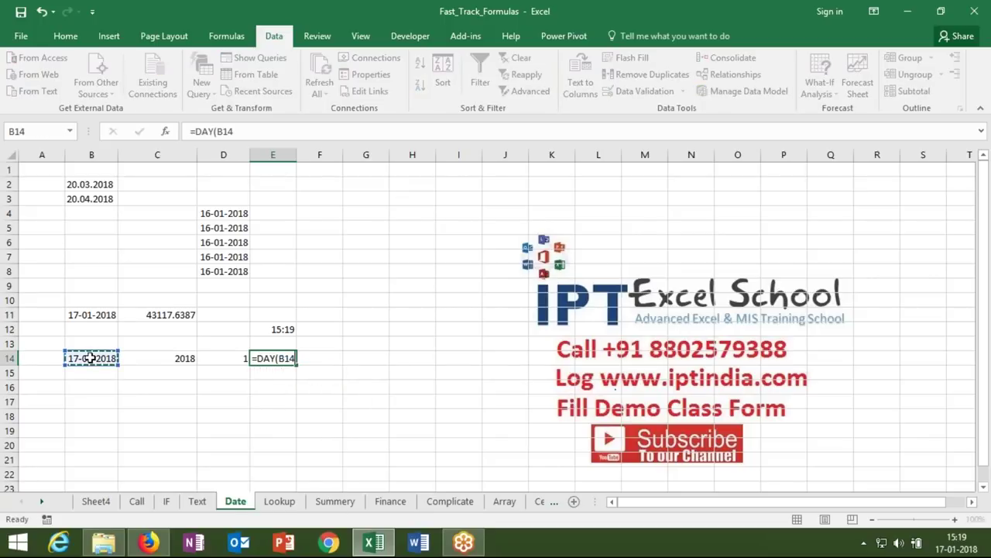
key("Return")
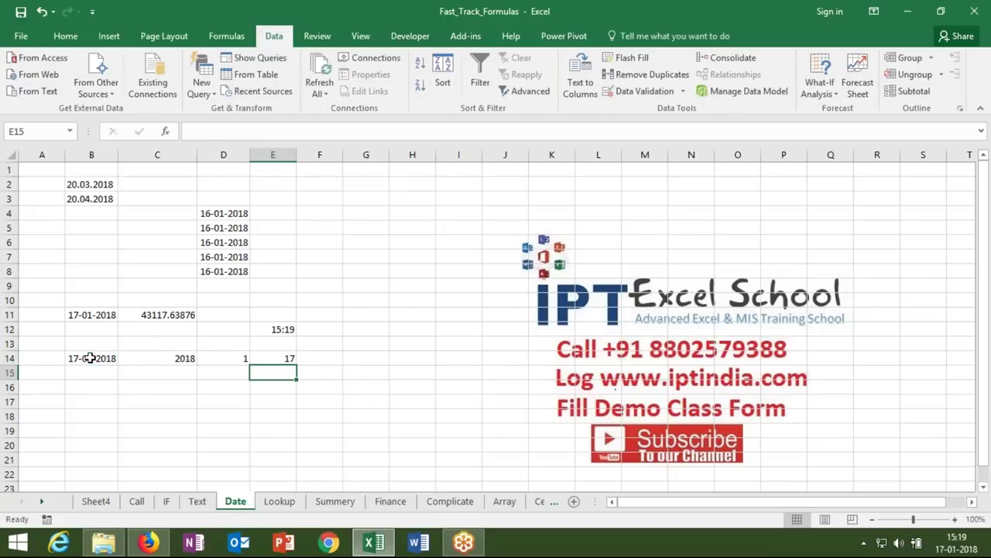
- Review the YEAR, MONTH and DAY formulas across row 14
key("Left")
key("Left")
key("Up")
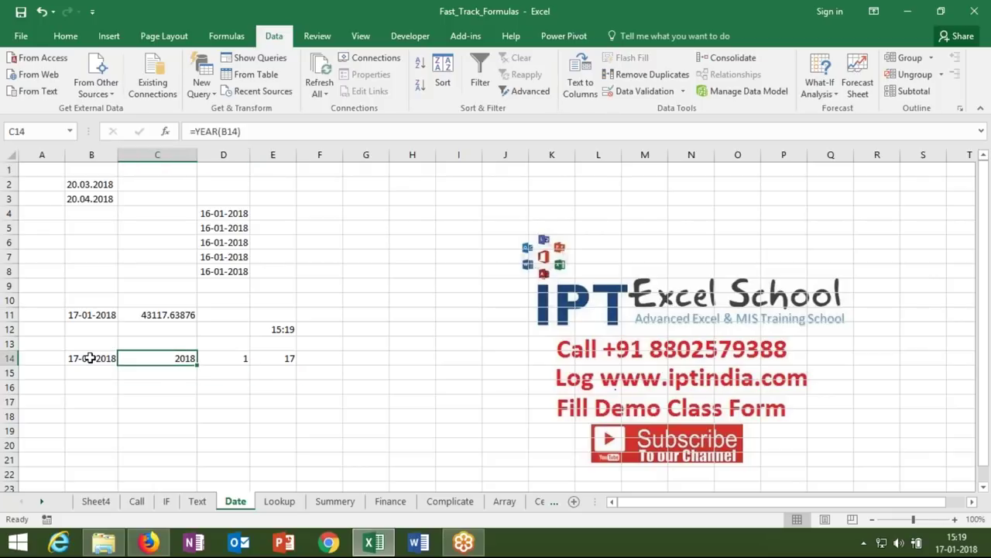
key("F2")
key("Return")
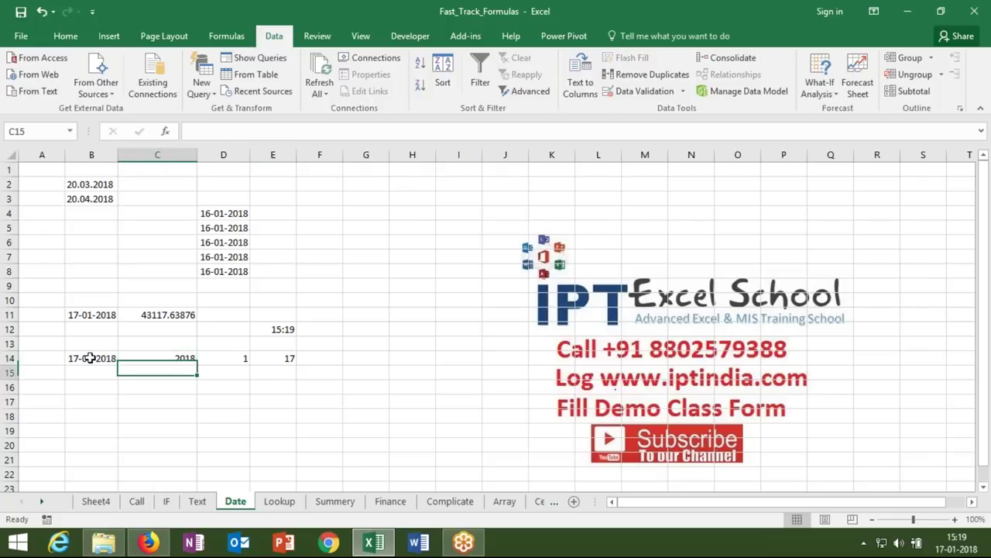
key("Up")
key("Right")
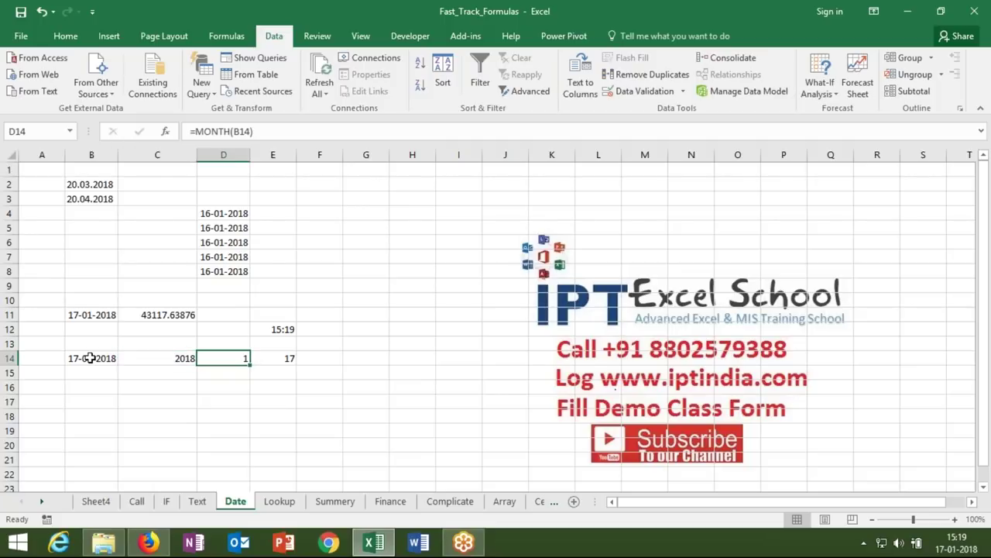
key("Right")
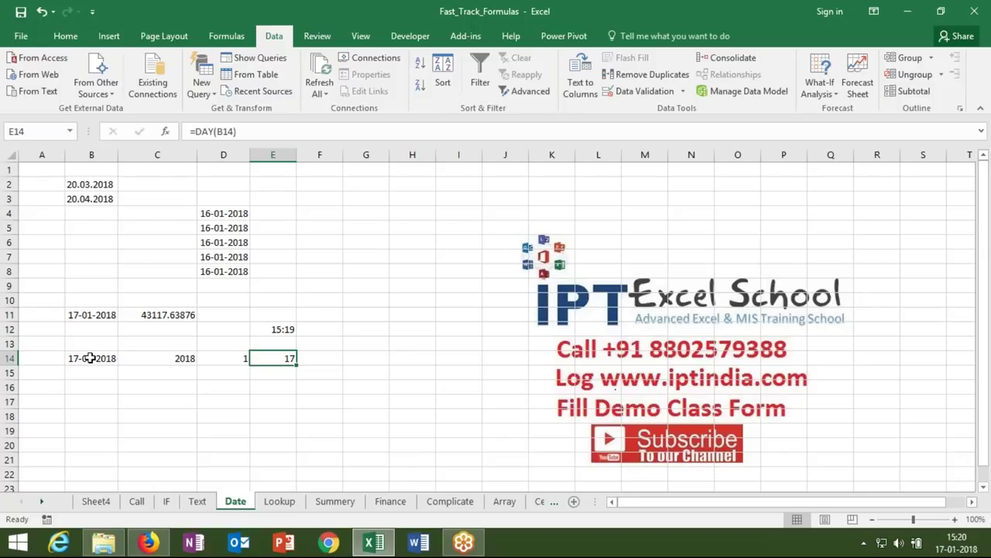
key("Right")
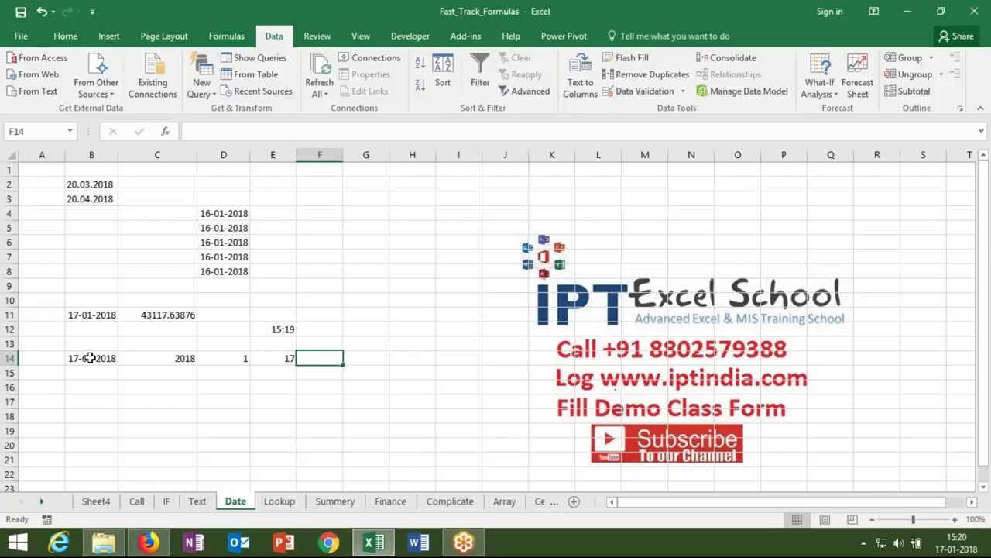
- Enter =DATE(C14,D14,E14) in F14 to rebuild the date 17-01-2018
type("=date")
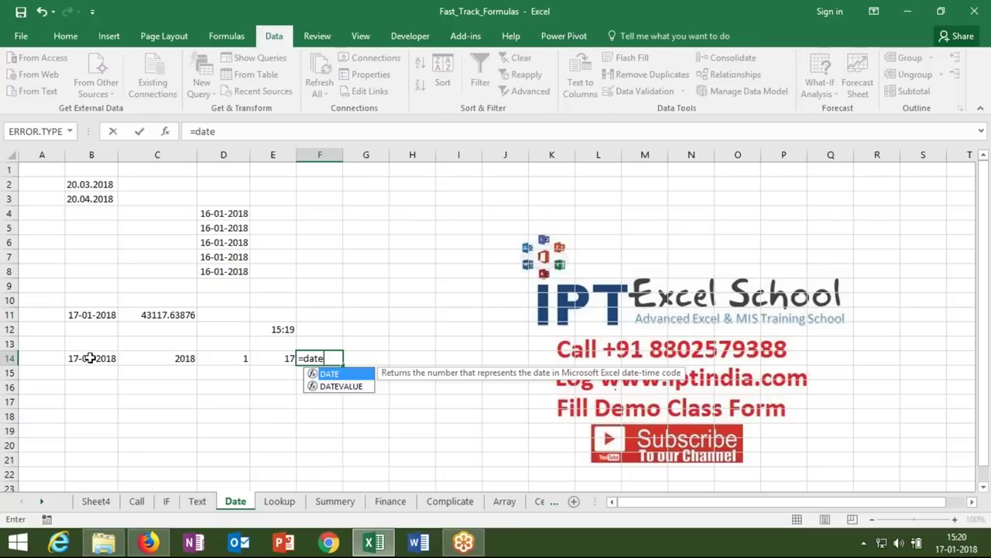
key("Tab")
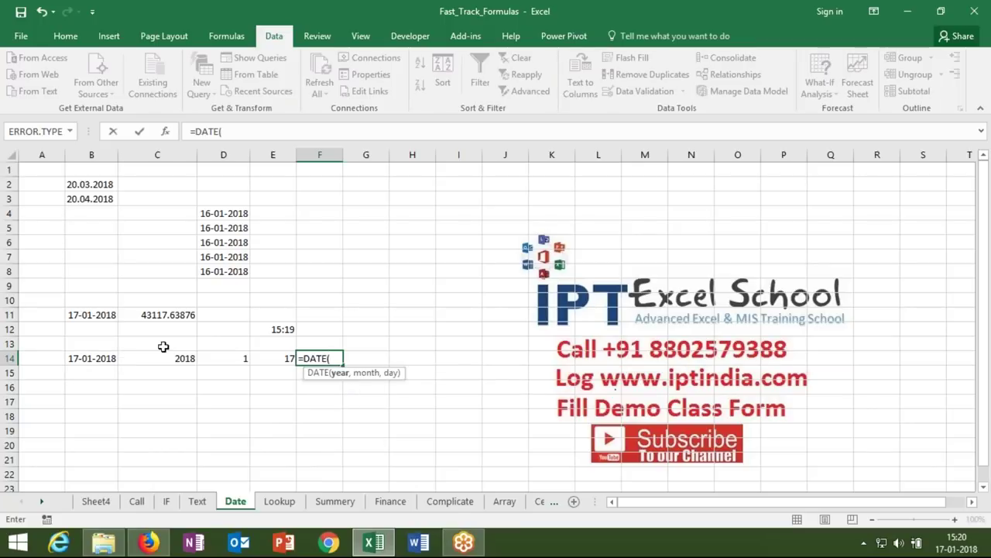
left_click(179, 356)
type(",")
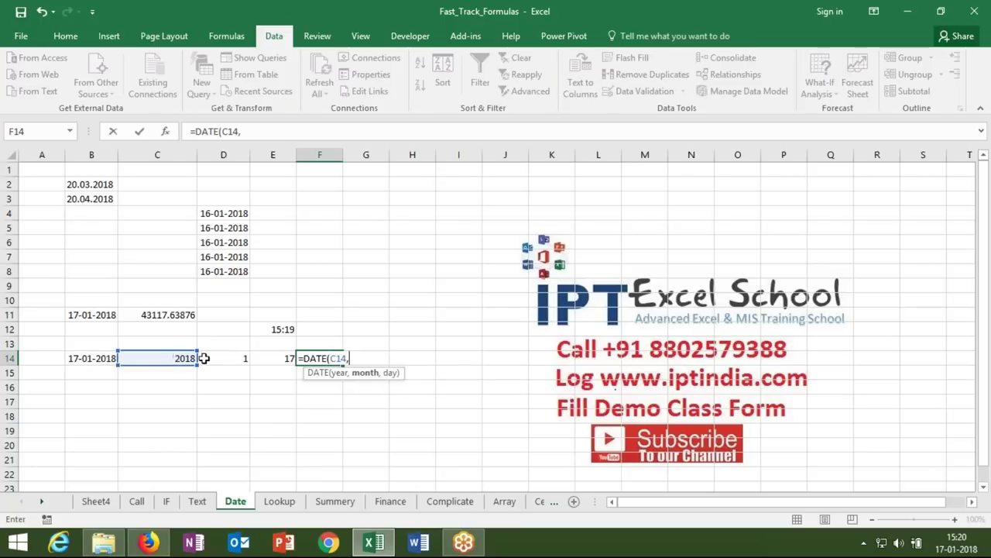
left_click(223, 358)
type(",")
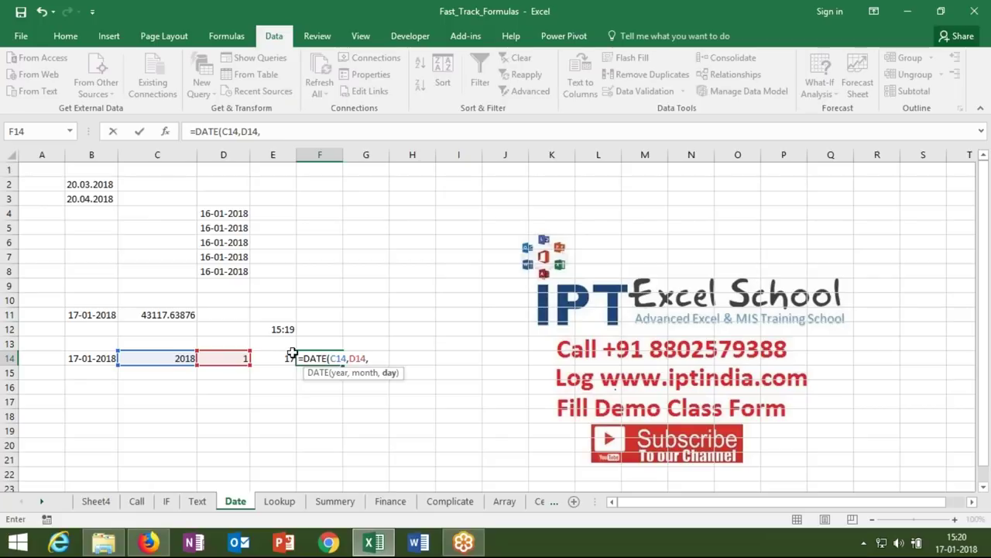
left_click(287, 357)
key("ctrl+Return")
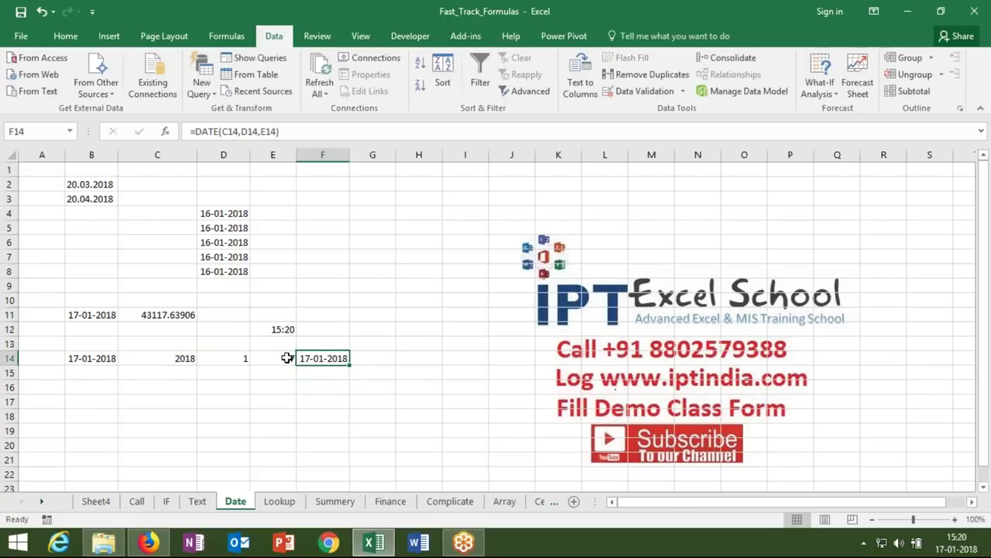
key("Down")
key("Down")
key("Down")
key("Down")
key("Down")
key("Down")
key("Down")
key("Down")
key("Down")
key("Down")
key("Down")
key("Down")
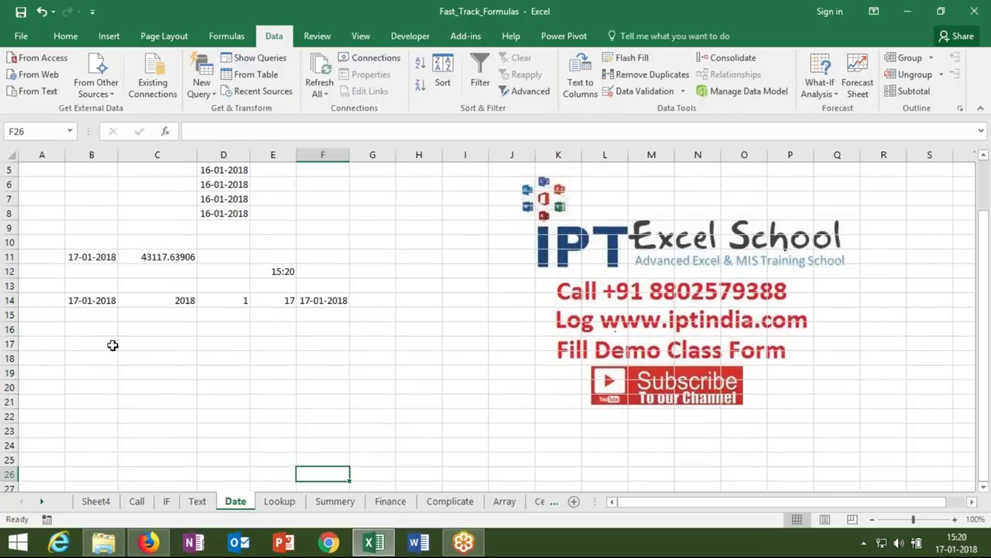
- Put today's date in B17 and 20 days in C17
left_click(111, 343)
key("ctrl+semicolon")
key("Return")
key("Up")
key("Right")
type("=")
key("Left")
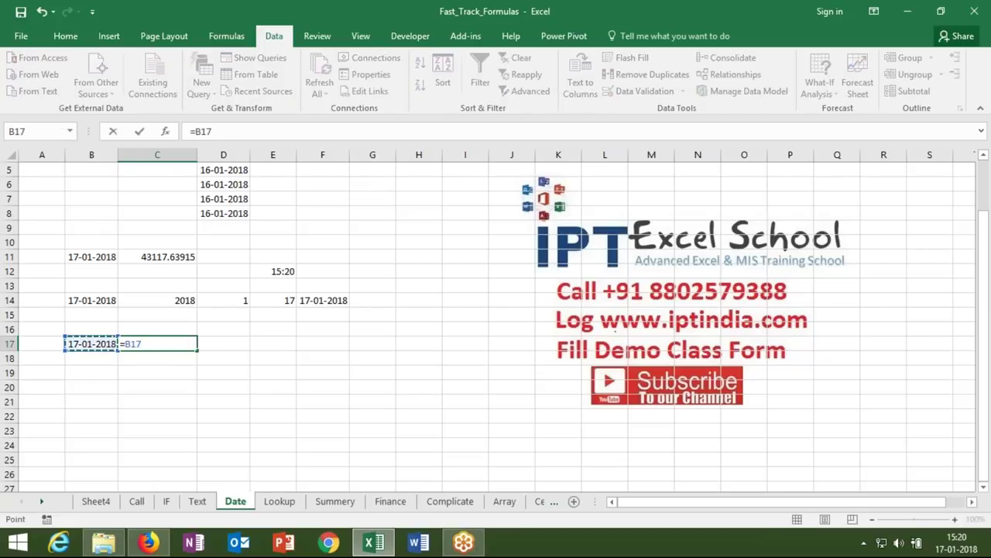
key("Escape")
type("20")
key("Tab")
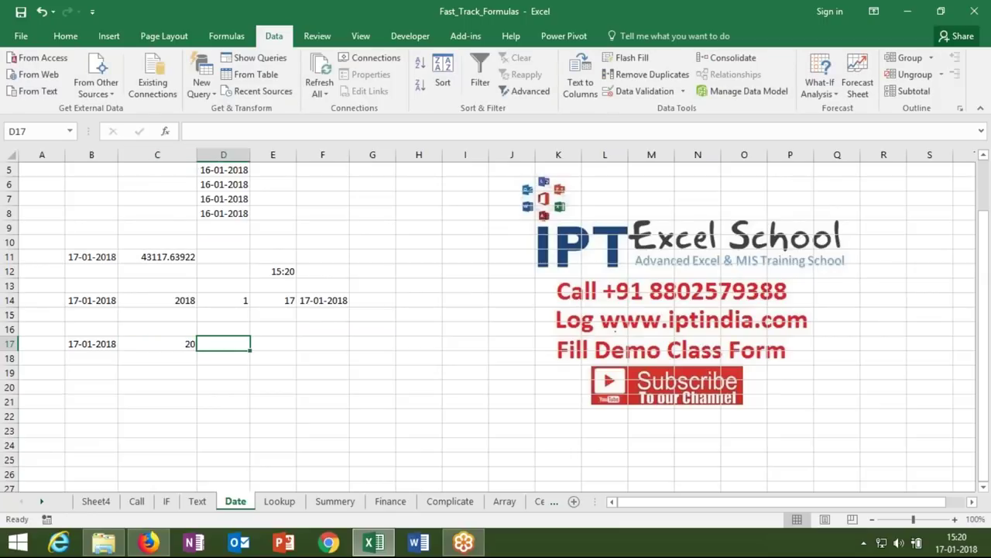
- Enter =B17+C17 in D17, giving 06-02-2018
type("=")
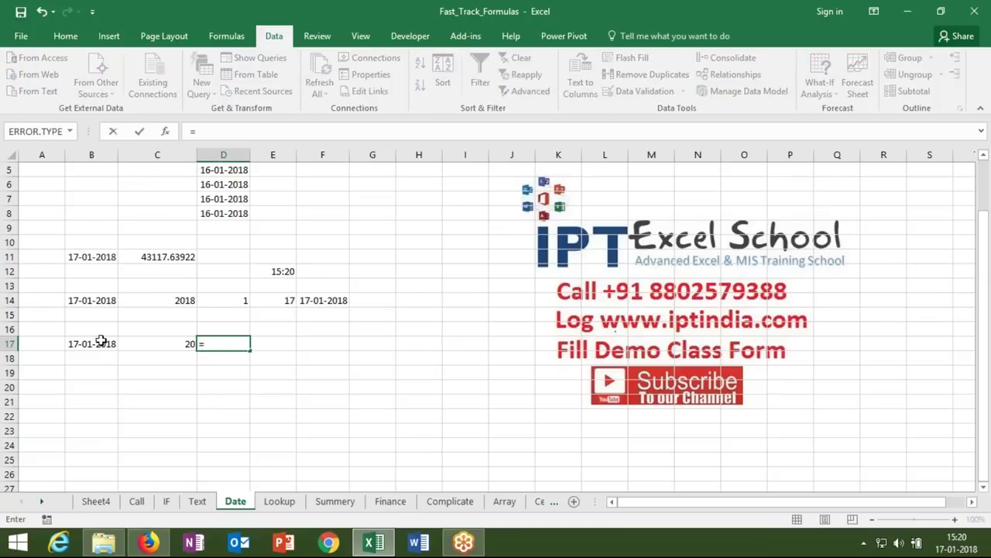
left_click(100, 342)
type("+")
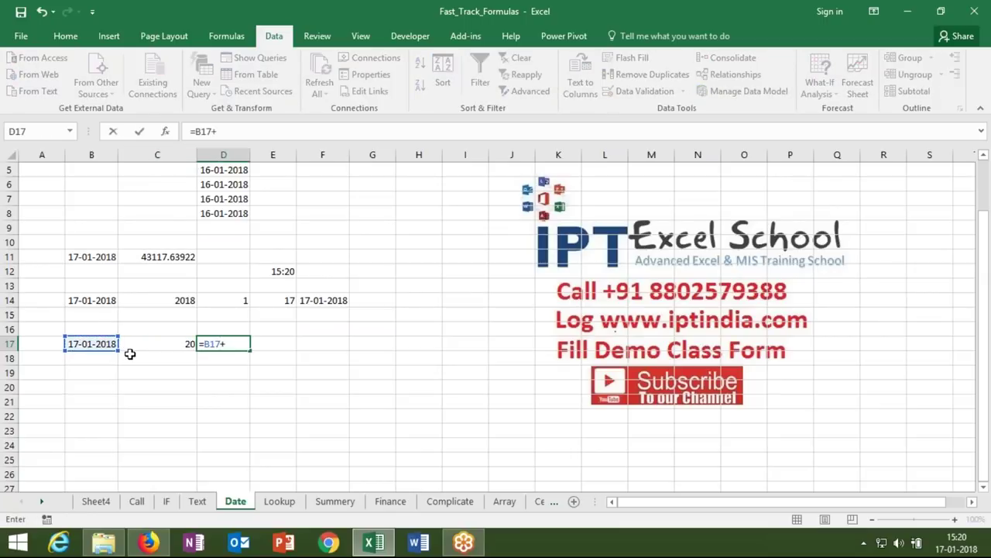
left_click(133, 351)
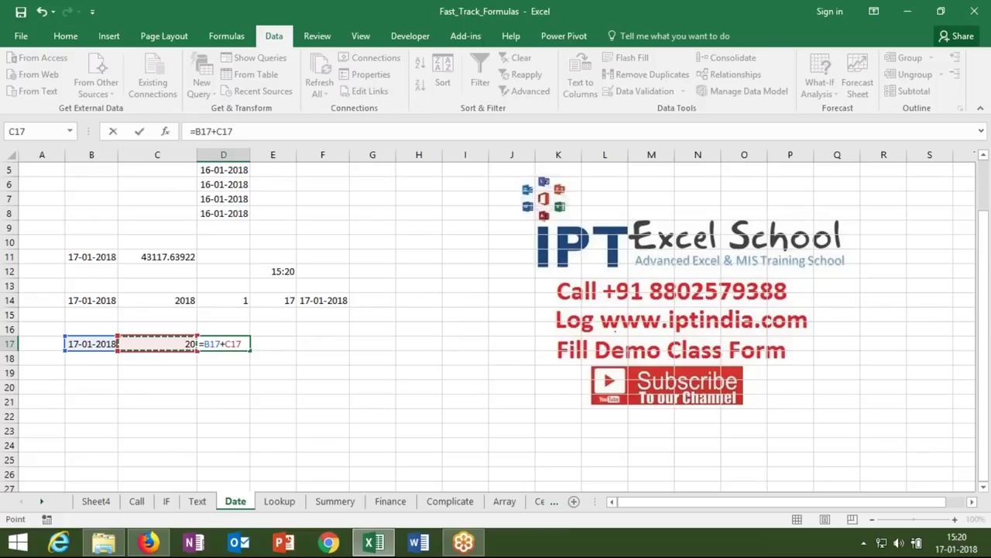
key("Return")
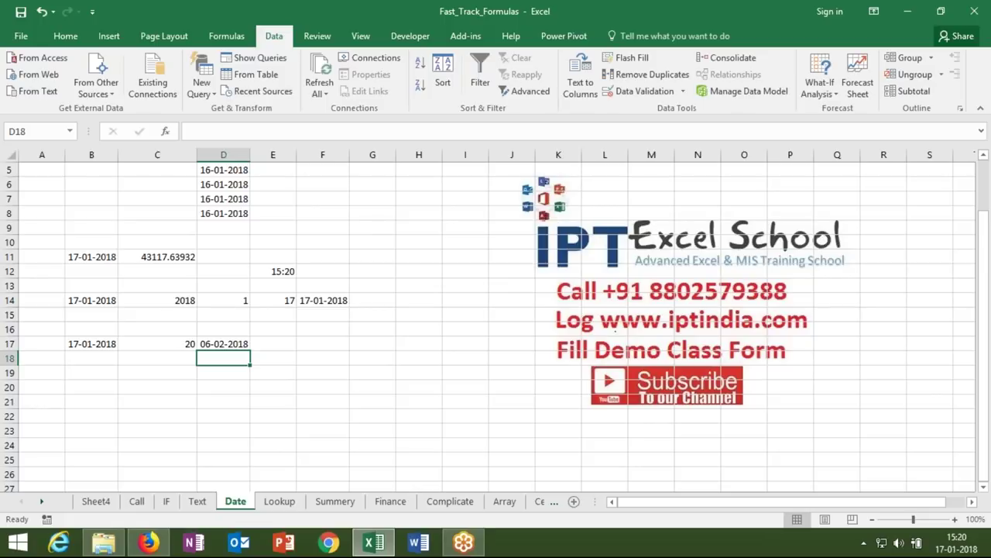
key("Left")
key("Left")
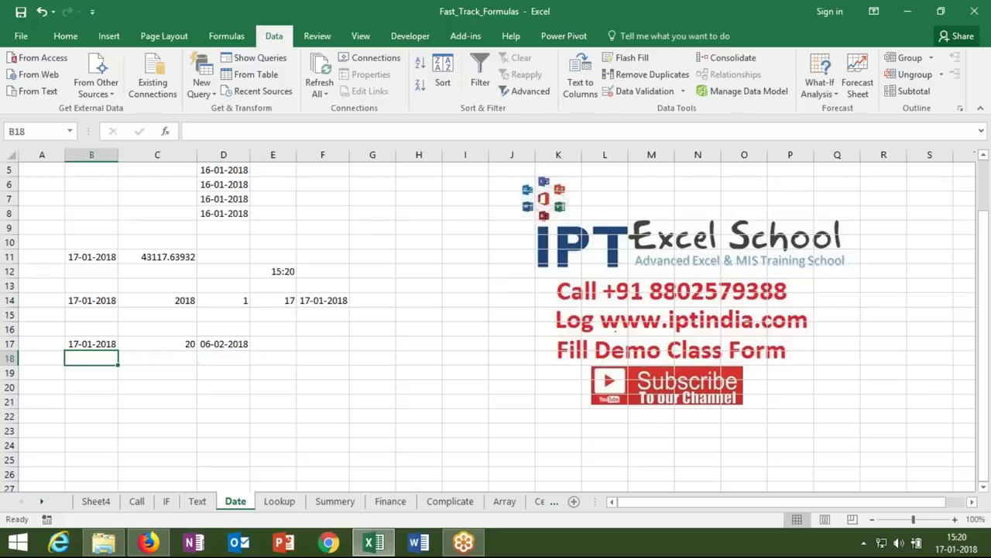
- Put today's date in B18 and 3 months in C18
key("ctrl+semicolon")
key("Tab")
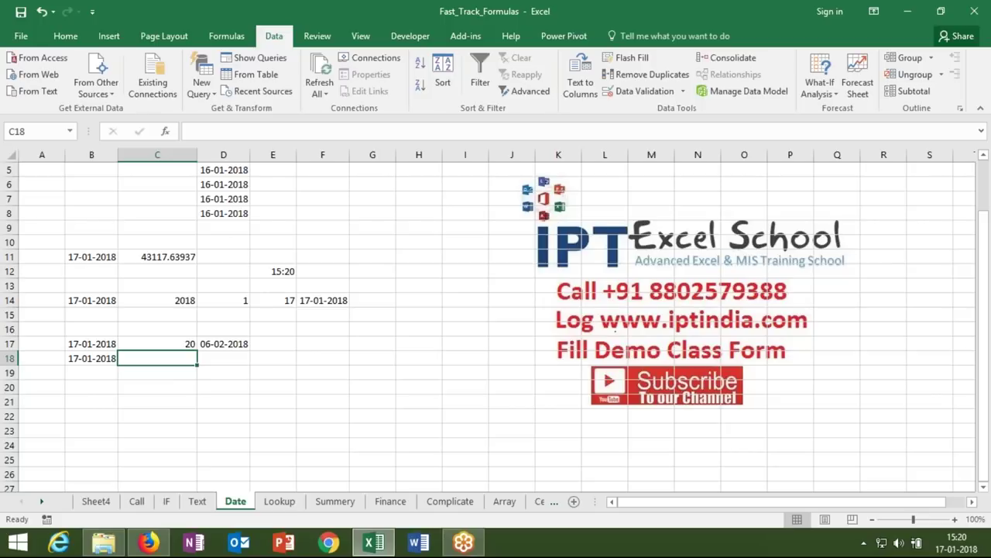
type("3")
key("Tab")
- Enter =EDATE(B18,C18) in D18 and format it as a short date, 17-Apr-18
type("=ed")
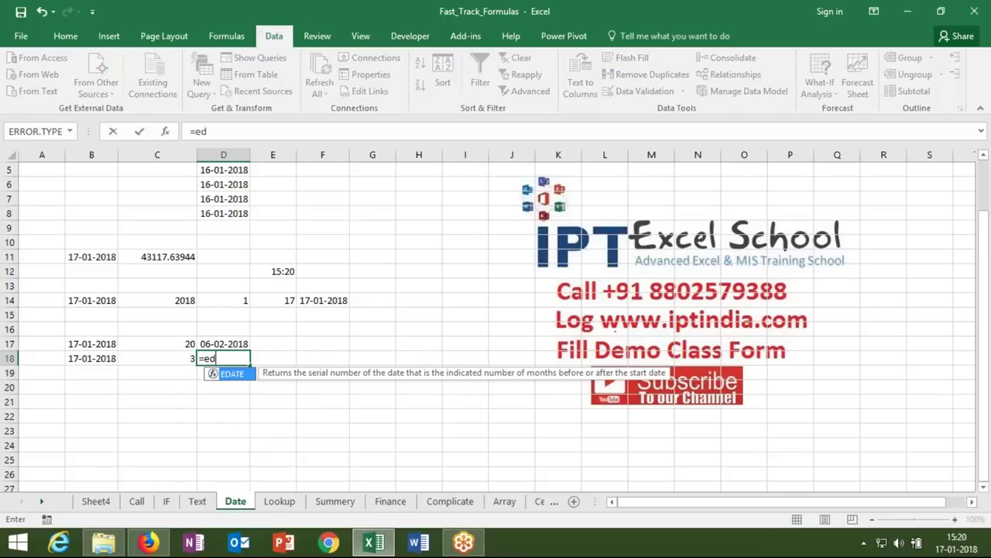
key("Tab")
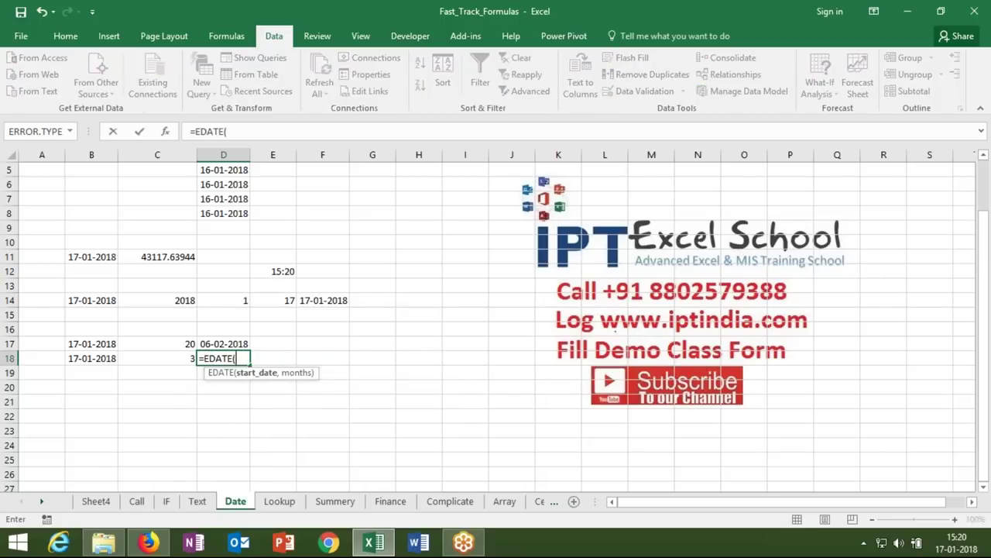
left_click(109, 359)
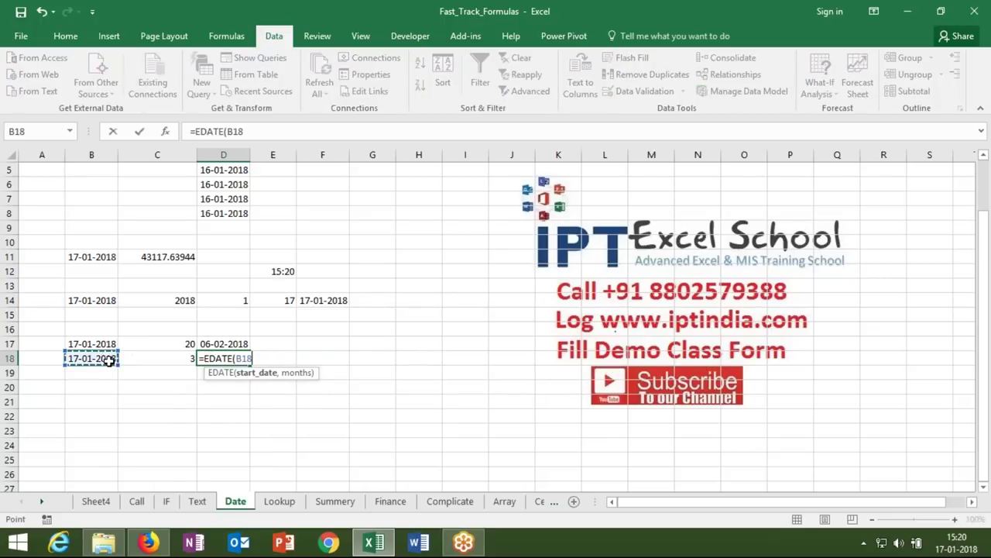
type(",")
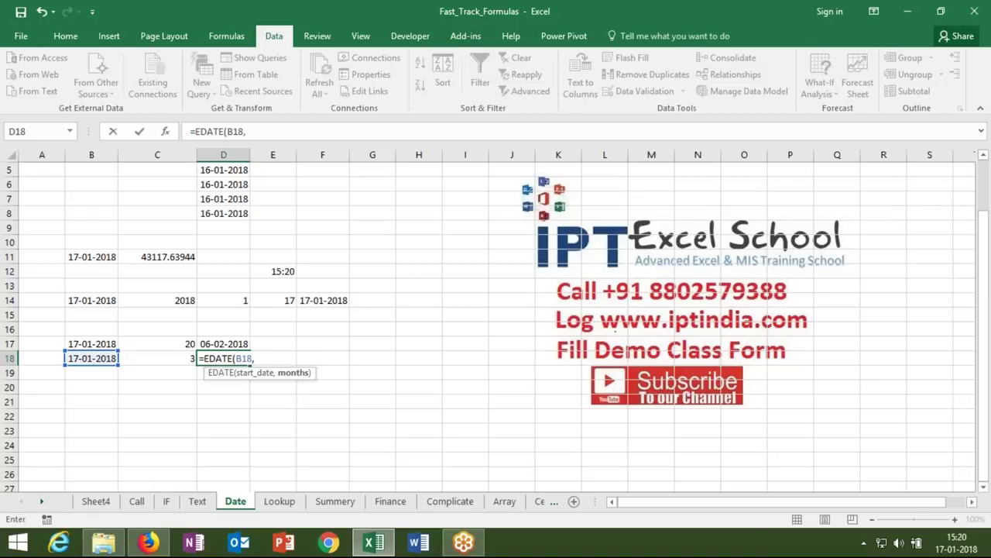
left_click(157, 359)
key("Return")
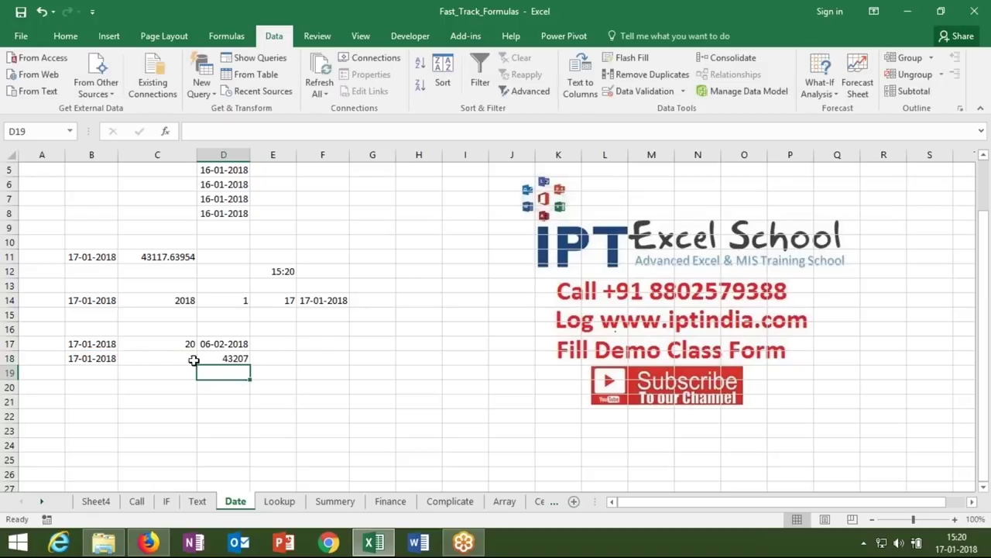
left_click(223, 359)
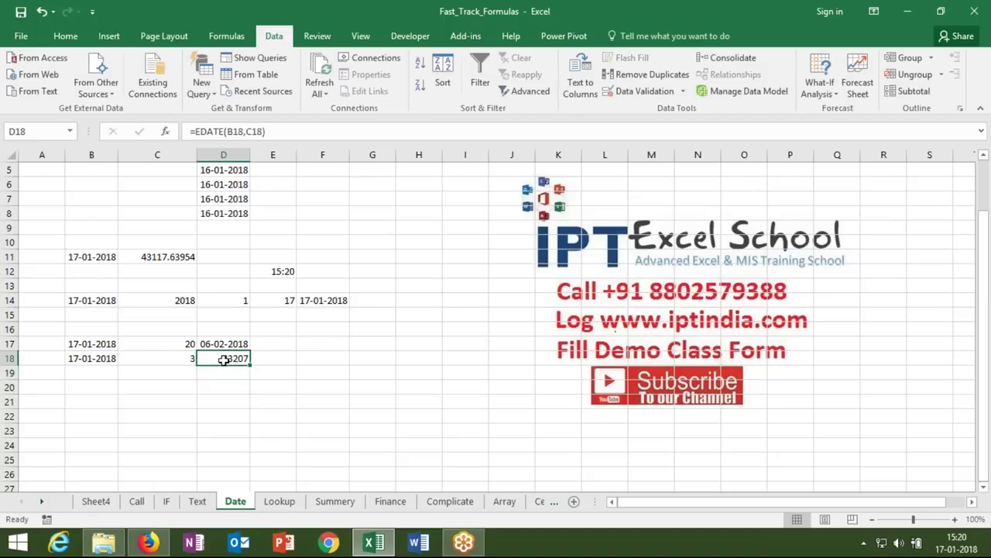
key("ctrl+shift+3")
- Test -3 months in C18, then restore the value to 3
double_click(190, 358)
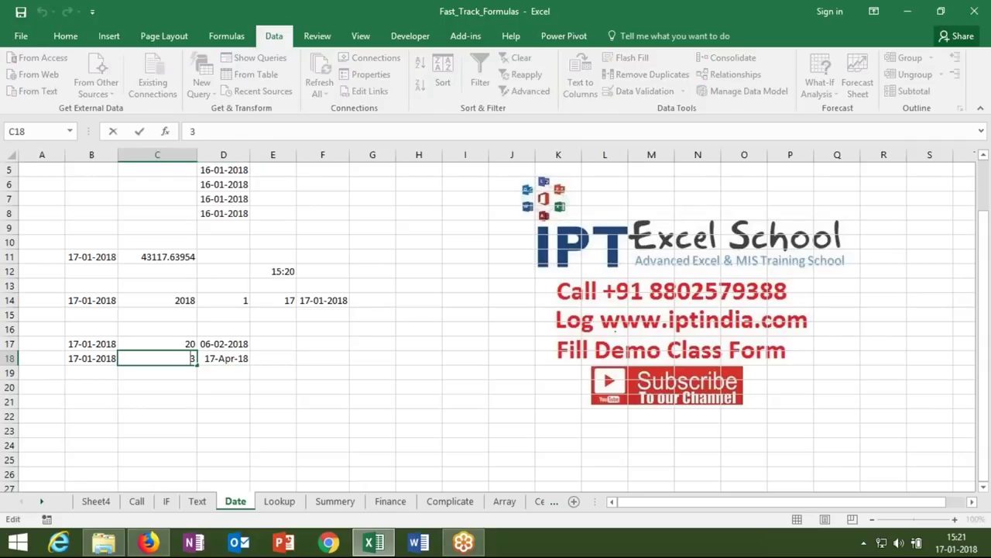
type("-")
key("Return")
left_click(157, 358)
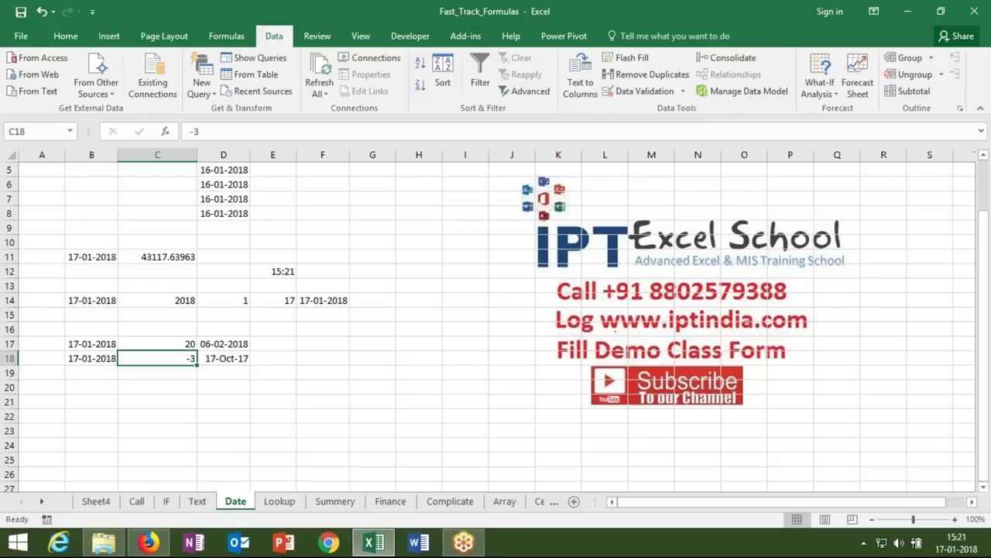
type("3")
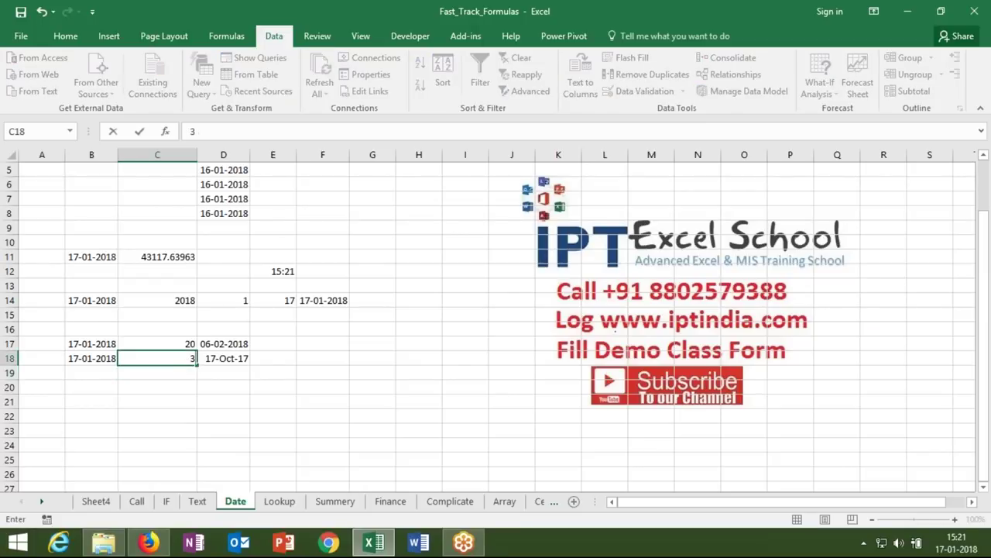
key("Return")
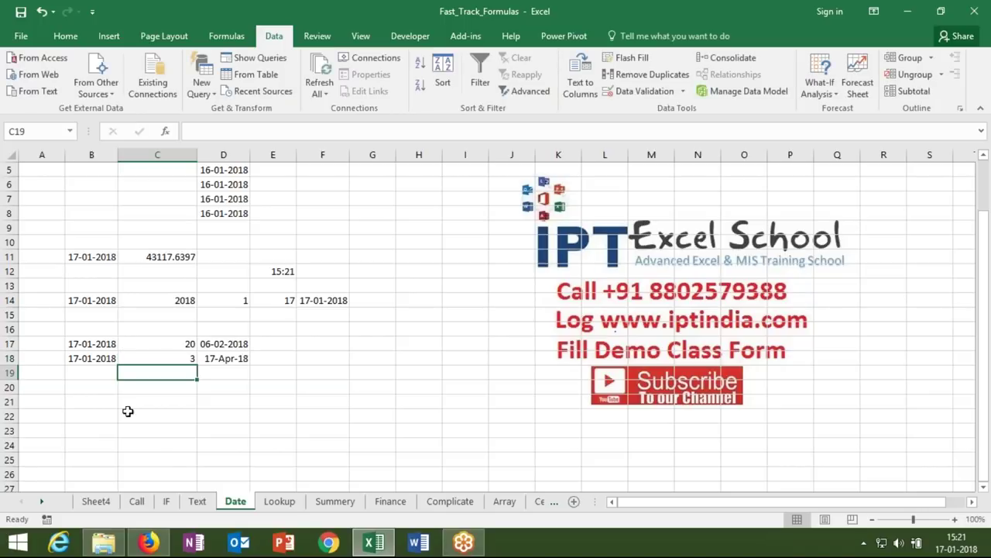
left_click(105, 369)
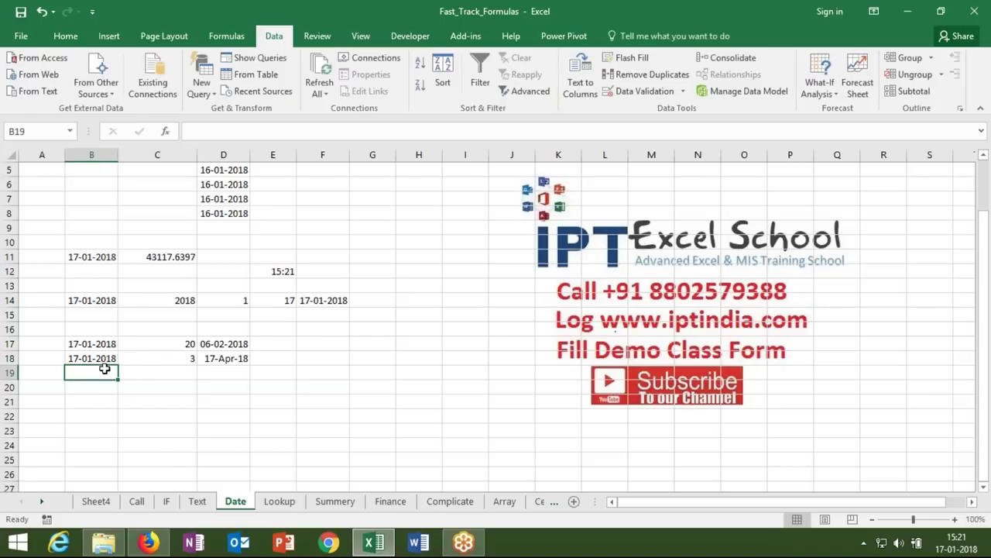
- Fill row 19 with today's date in B19 and 2, 4 and 20 in C19:E19
key("ctrl+semicolon")
left_click(130, 374)
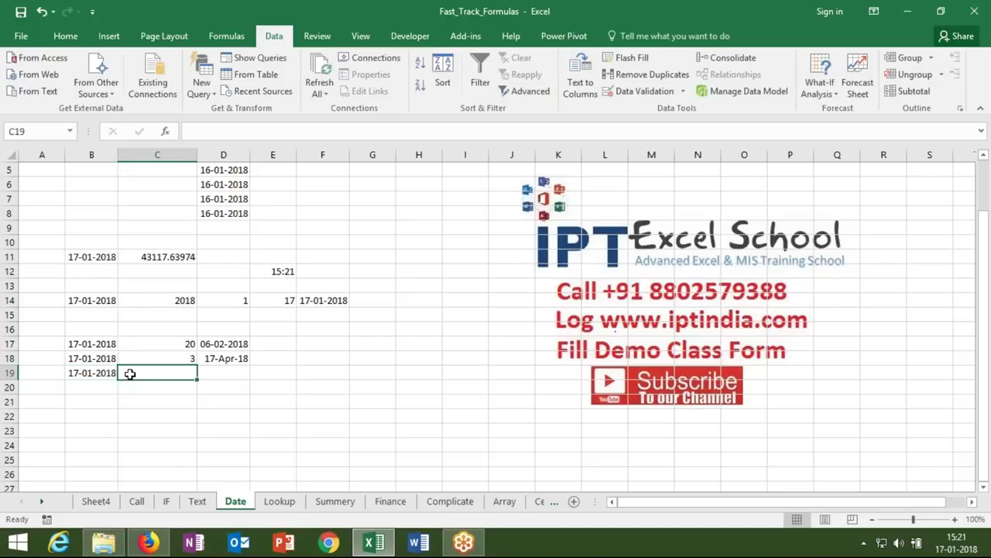
type("2")
key("Tab")
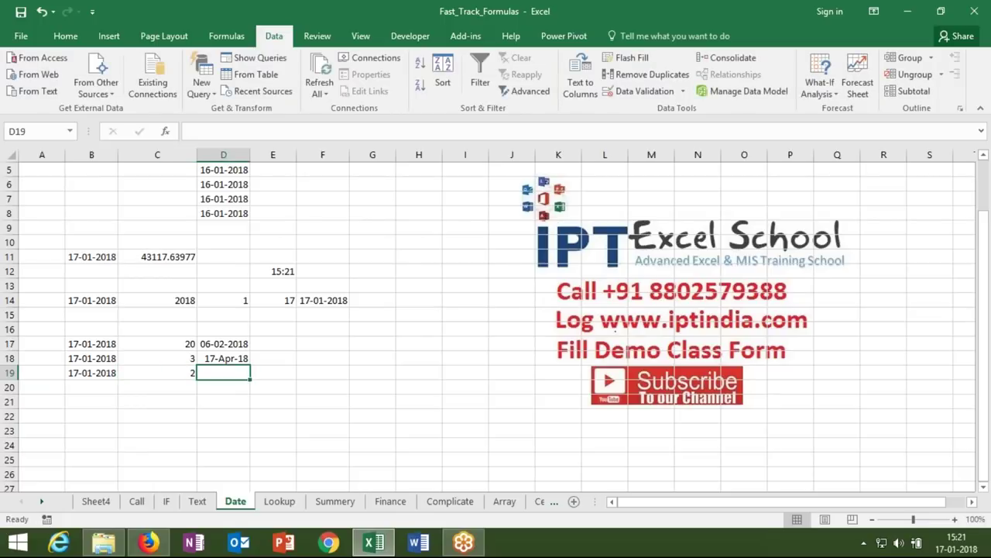
type("y")
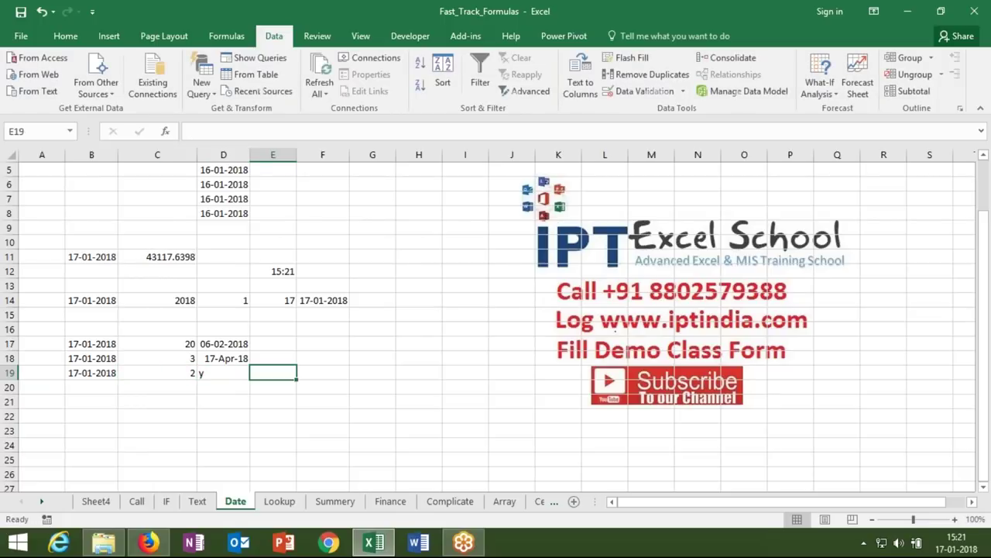
key("BackSpace")
type("4")
key("Tab")
type("20")
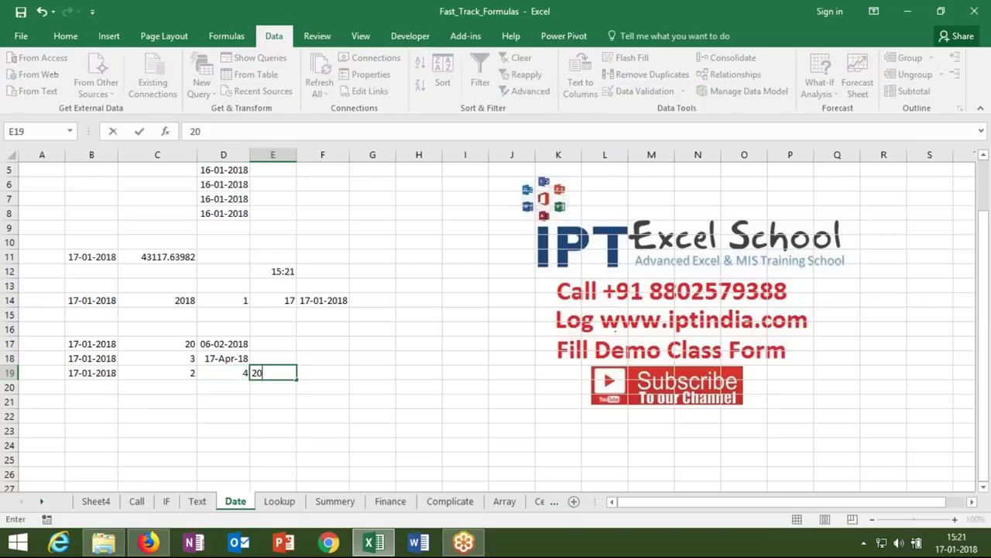
key("Return")
left_click(223, 387)
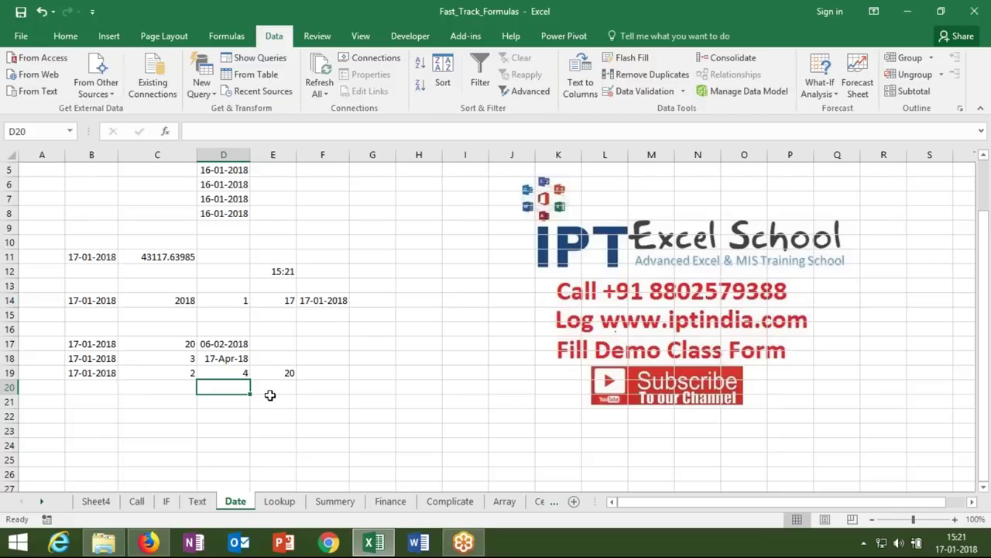
- Begin a DATE formula in F19 with the year part YEAR(B19)+2
left_click(311, 378)
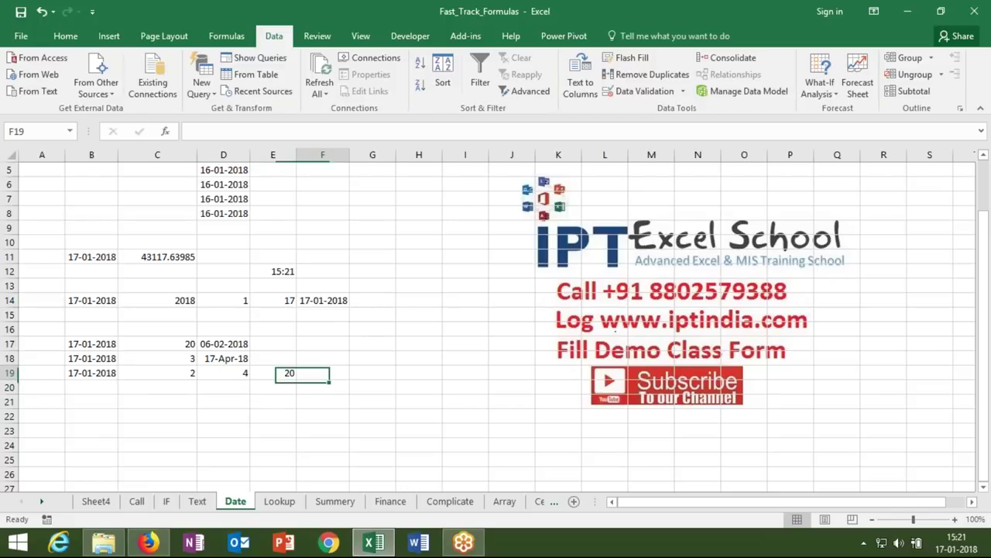
left_click(321, 303)
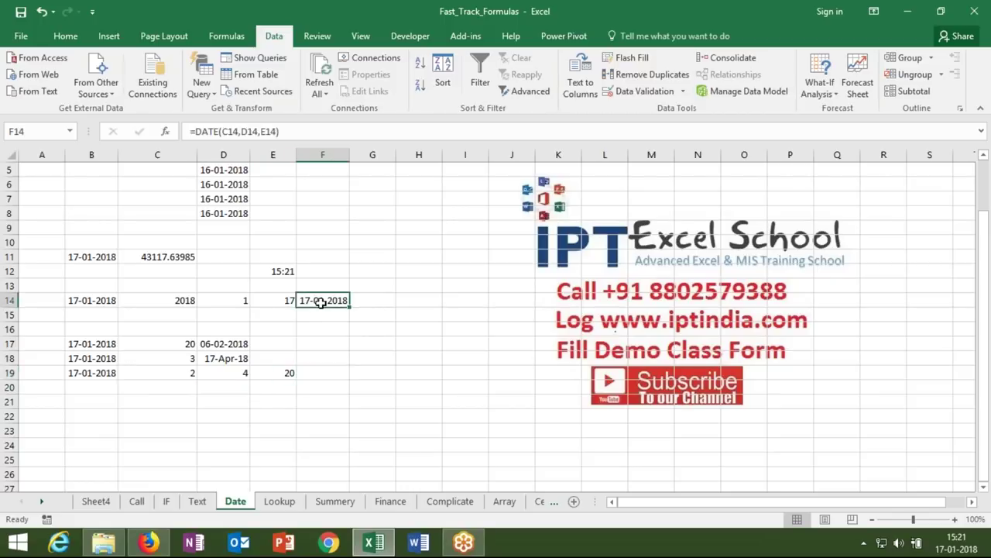
left_click(314, 371)
type("=date")
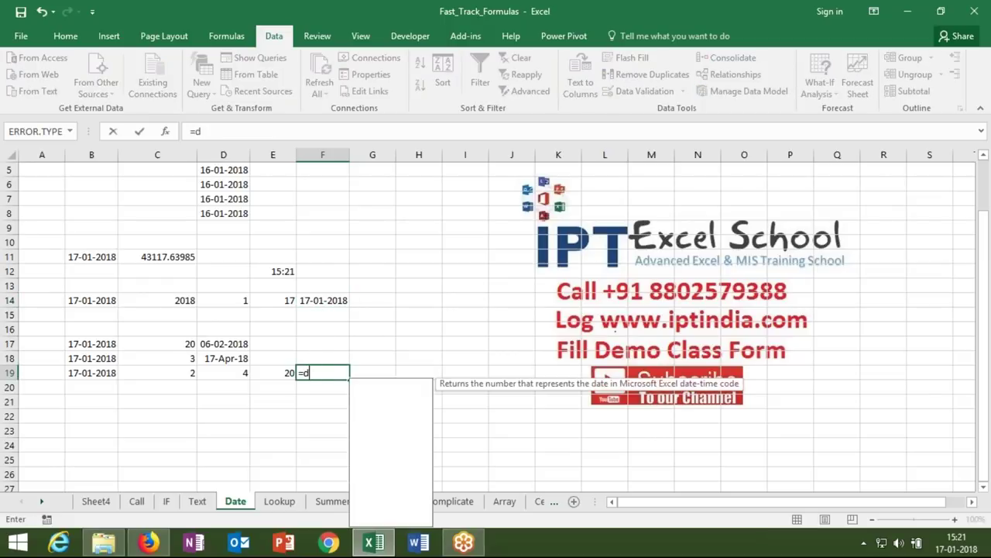
key("Tab")
type("yea")
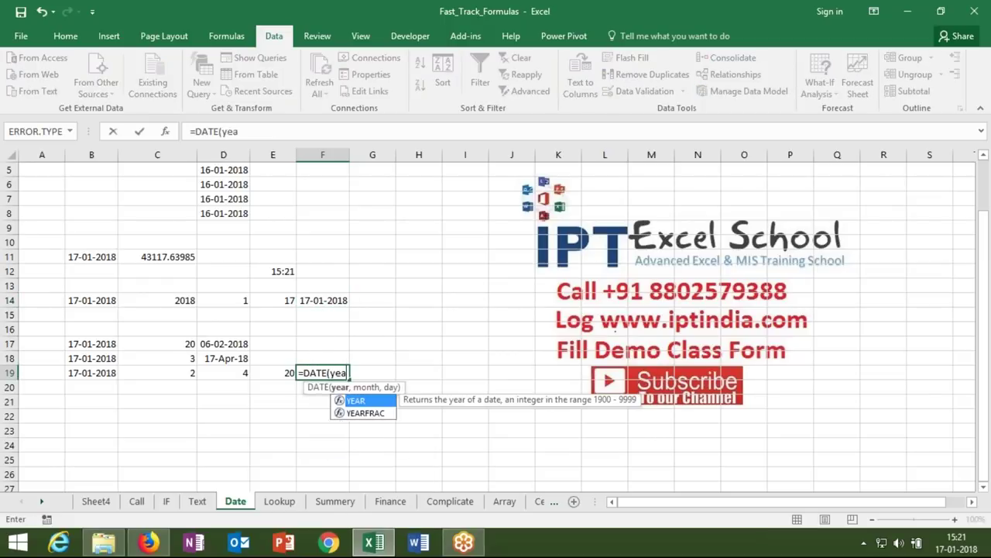
key("Tab")
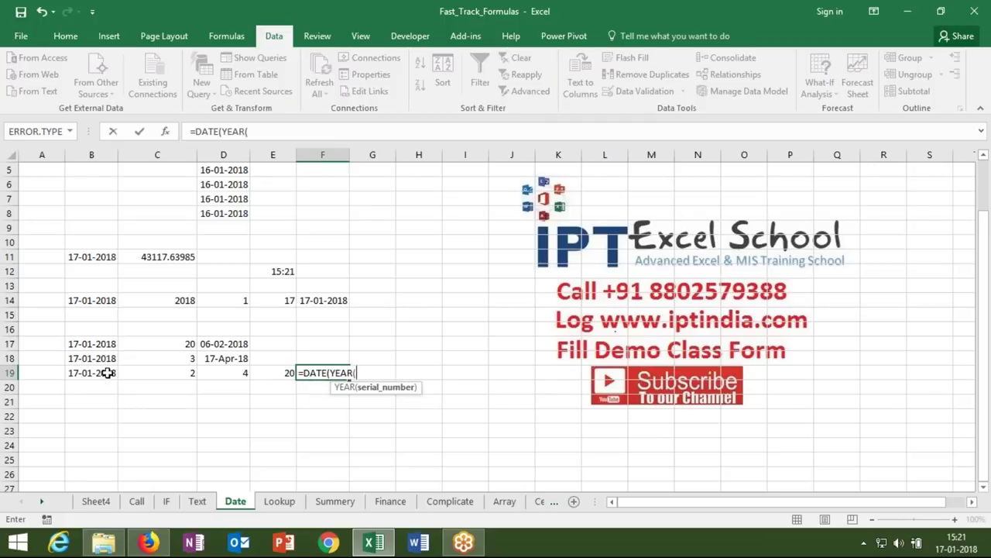
left_click(108, 372)
type(")+")
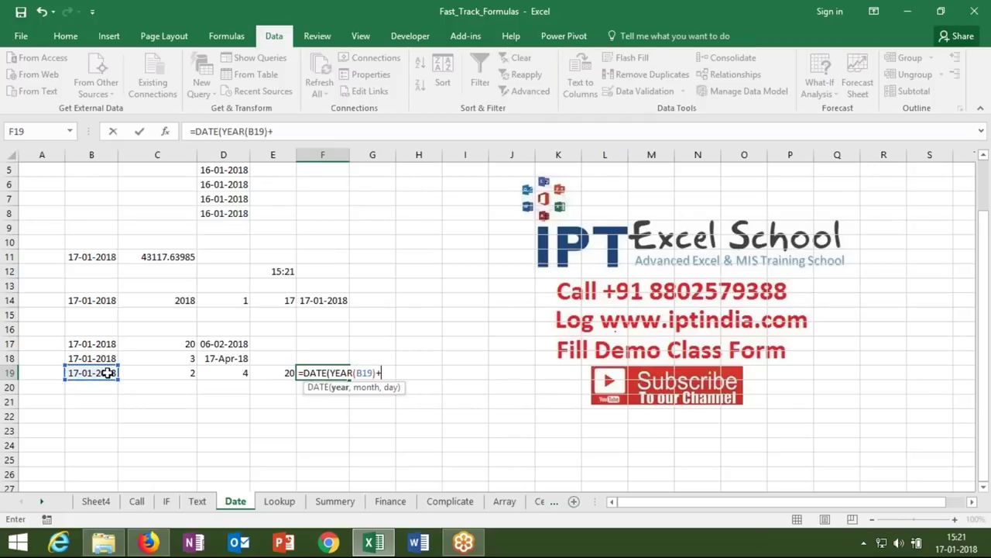
type("2,mont")
- Complete F19's formula with MONTH(B19)+4 and DAY(B19)+20, giving 06-06-2020
key("Tab")
left_click(96, 373)
type(")+")
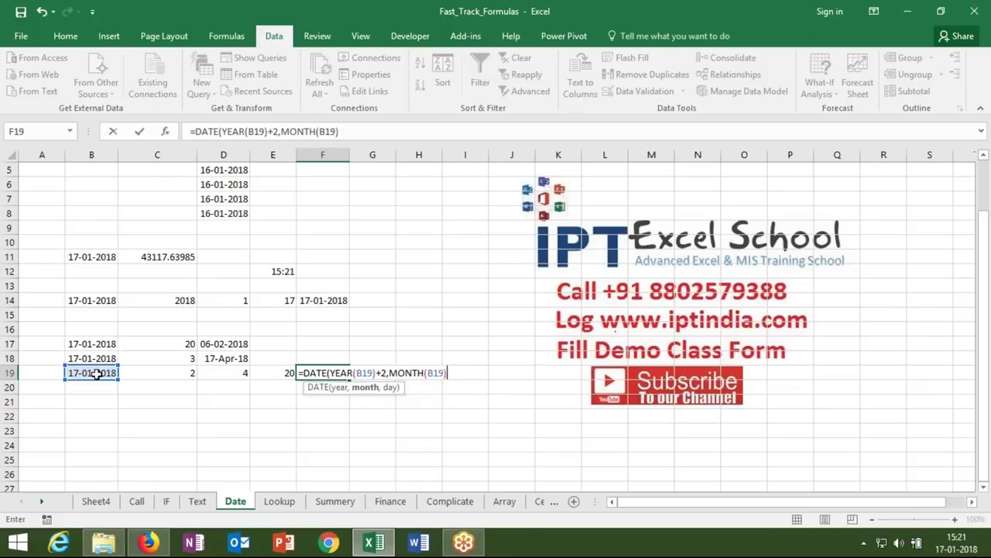
type("4,")
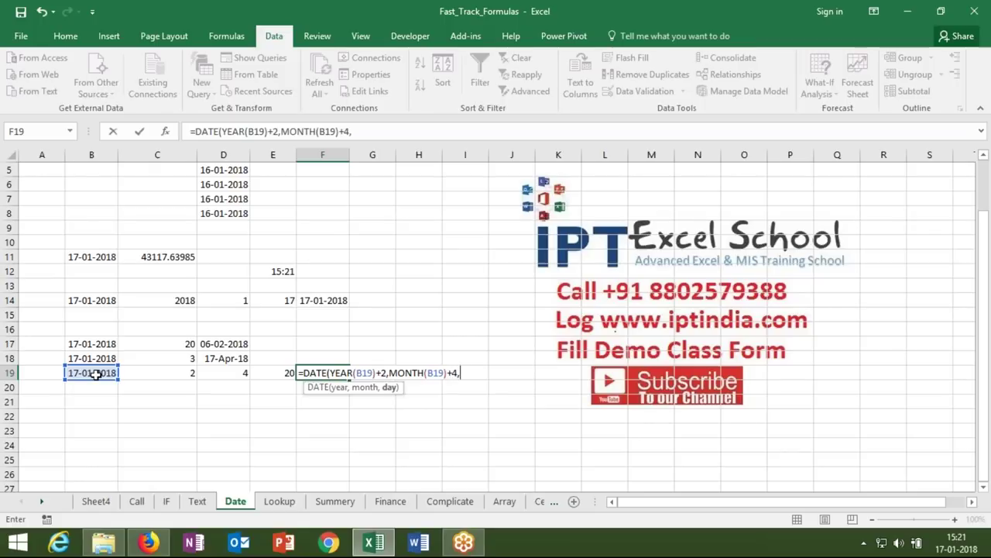
type("DAY(")
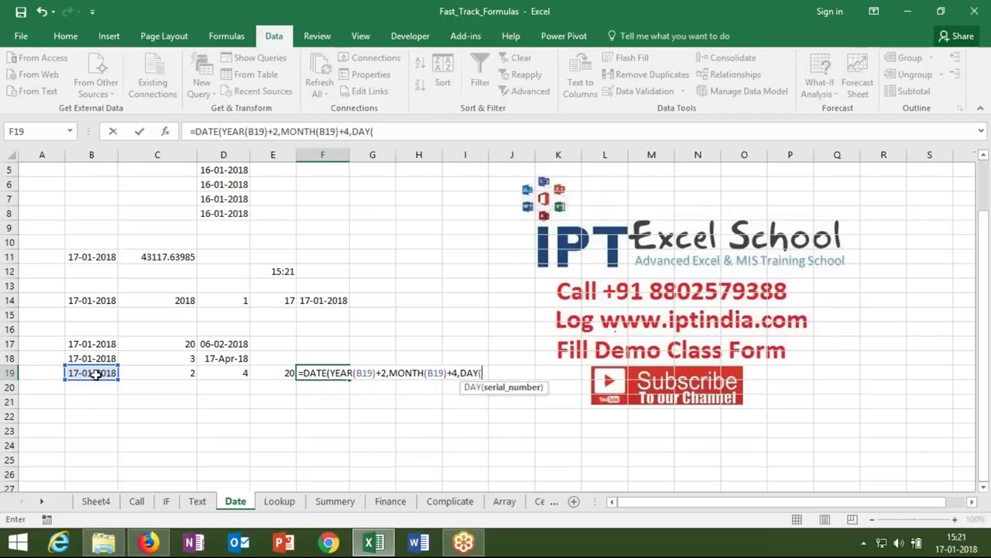
left_click(92, 373)
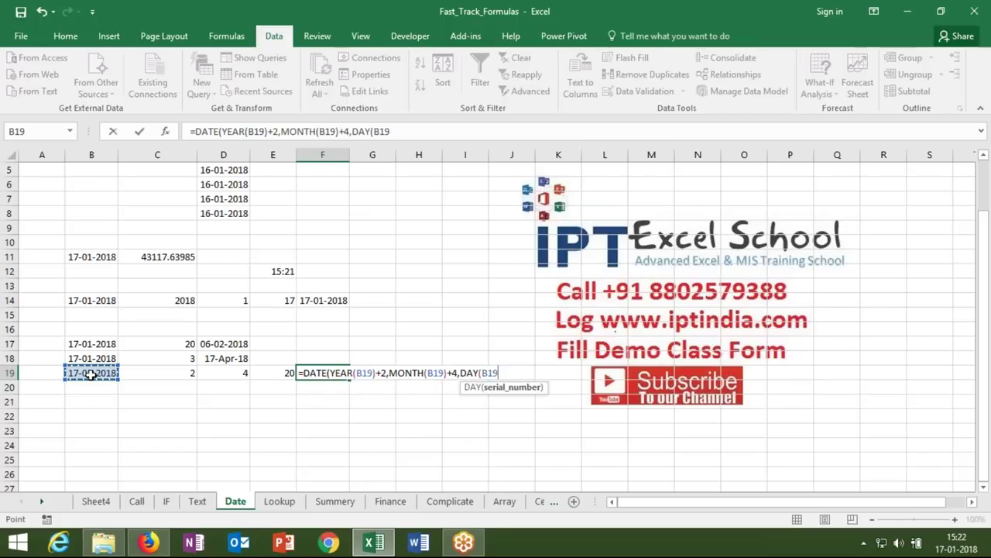
type(")+20)")
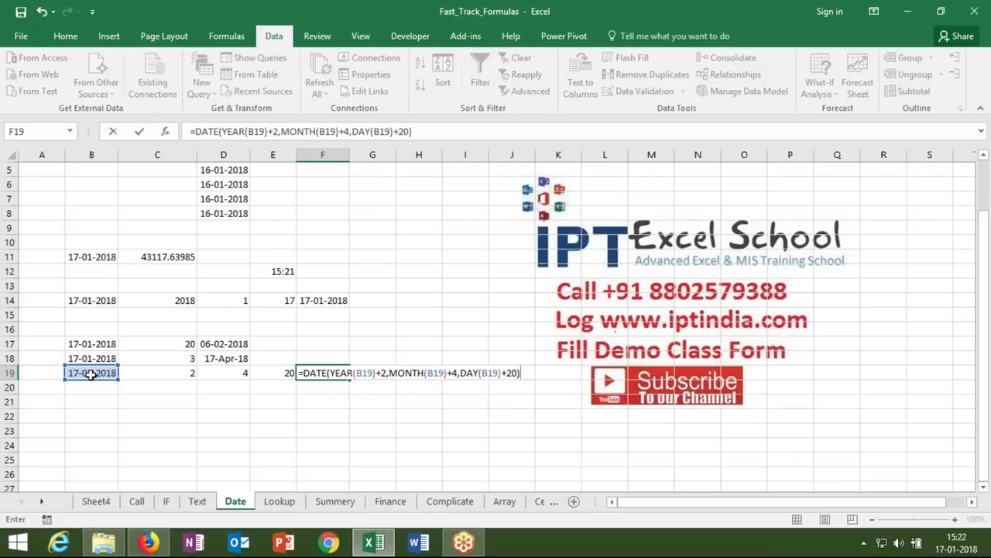
key("Return")
key("Up")
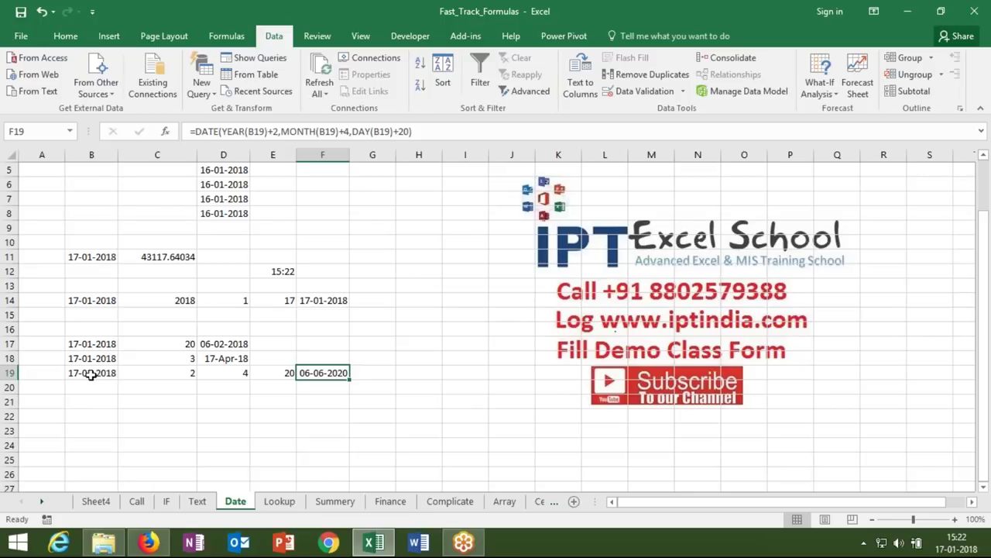
key("Down")
key("Down")
key("Down")
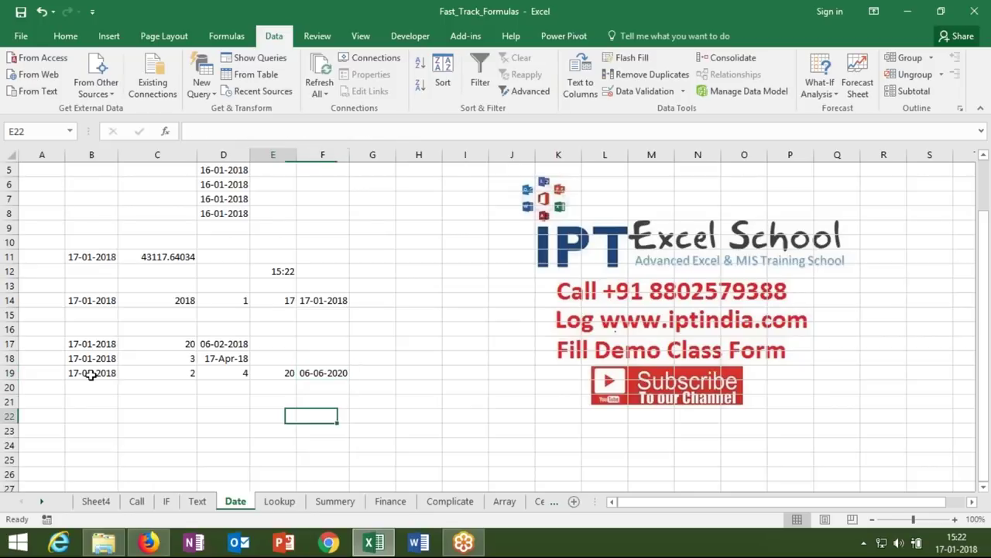
- Enter 01-Jan in B21 and today's date, 17-Jan, in C21
key("Left")
key("Left")
key("Left")
key("Left")
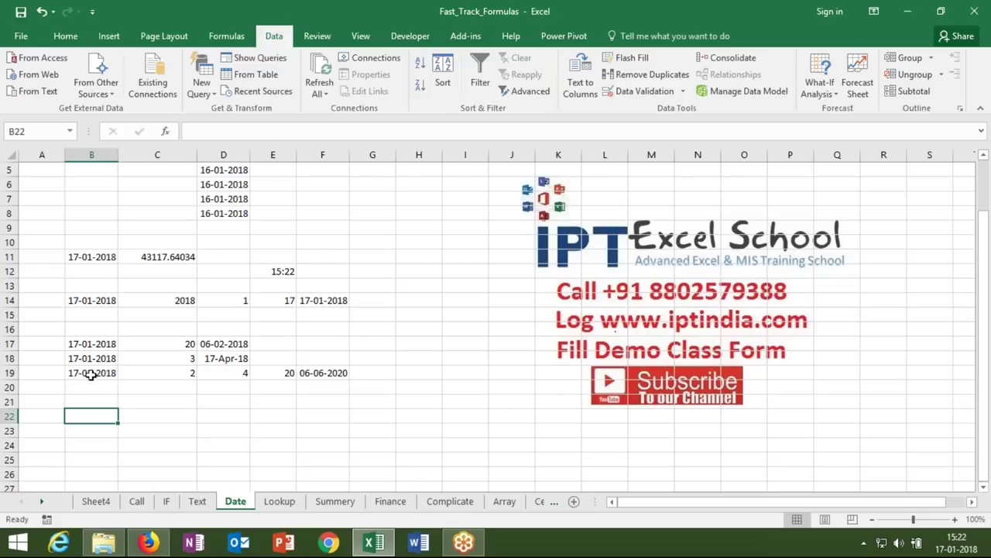
key("Up")
type("1/1")
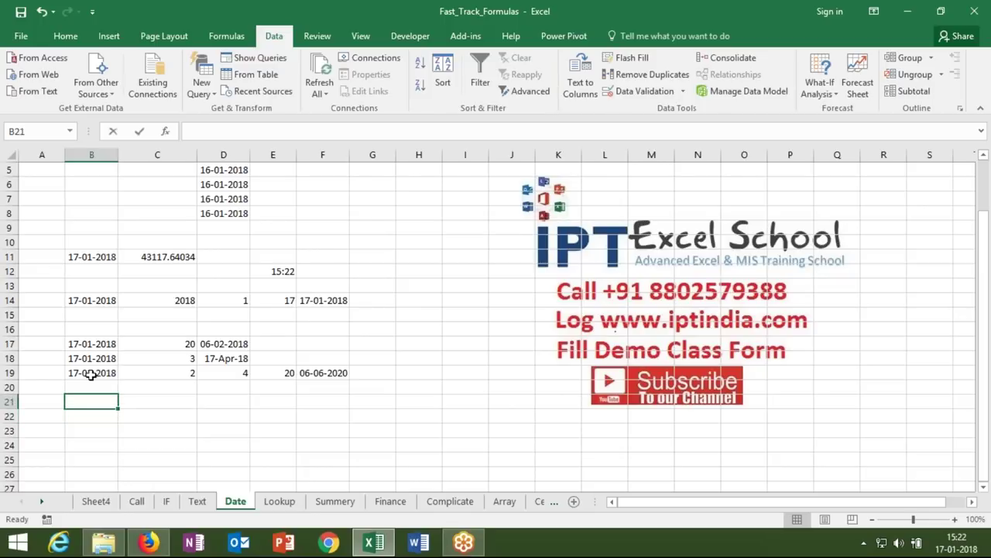
key("Tab")
type("1")
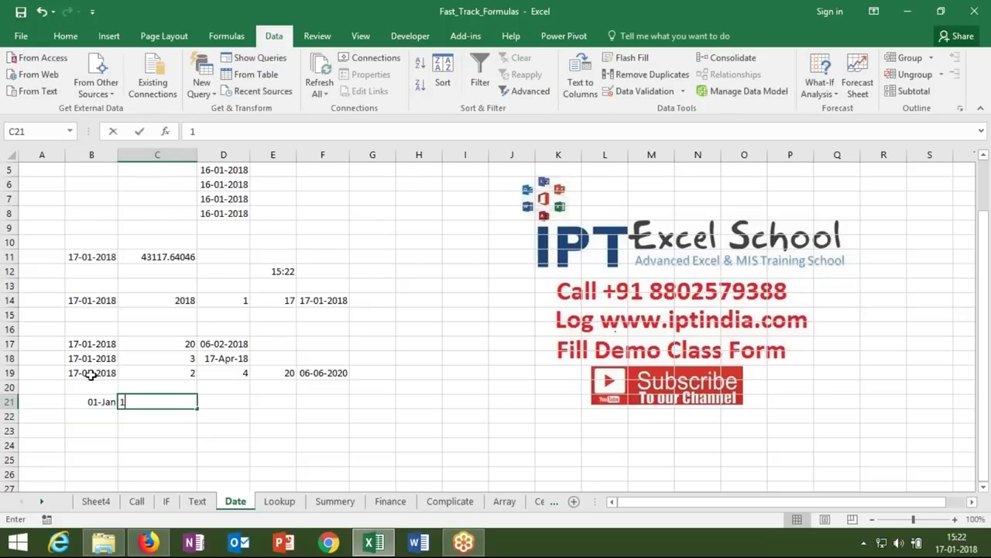
type("/1")
key("Tab")
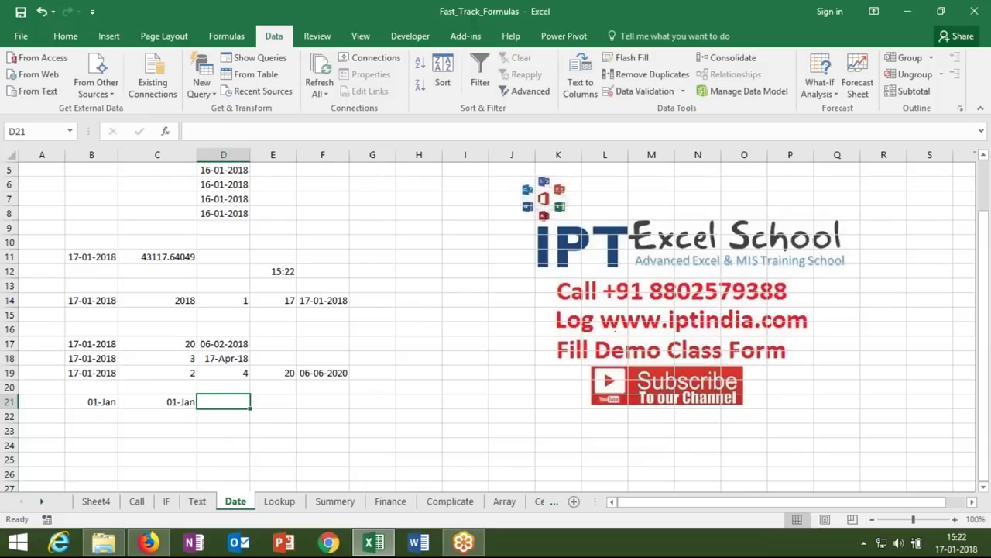
left_click(158, 401)
key("ctrl+semicolon")
key("Tab")
- Enter =C21-B21 in D21 to get the 16-day difference
type("=")
key("Left")
type("-")
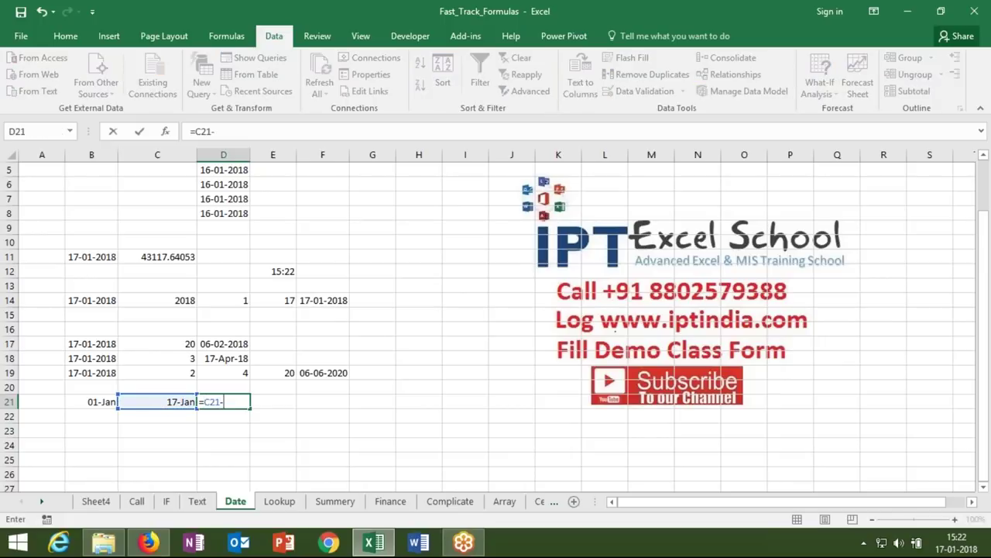
left_click(78, 398)
key("Return")
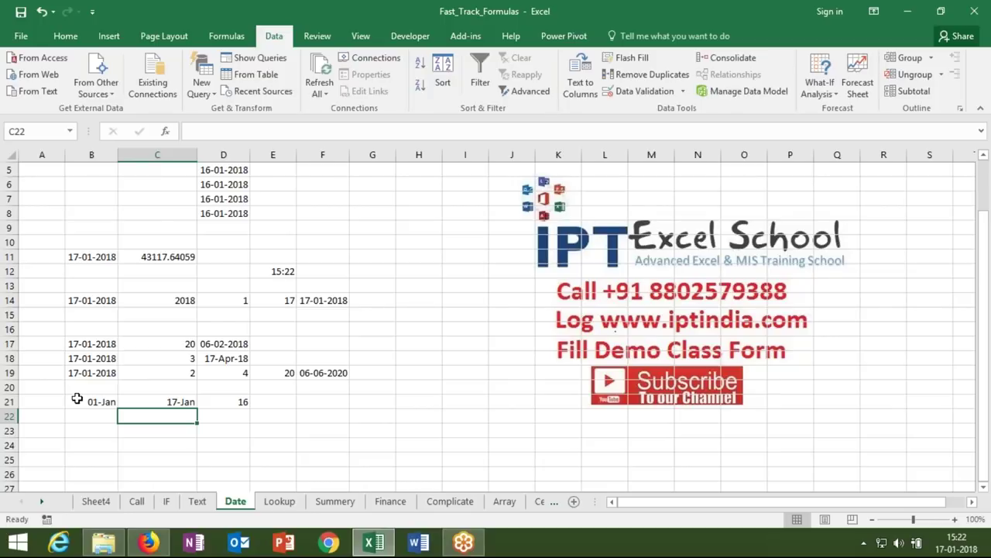
- Fill the B21:C21 dates down into row 22 with Ctrl+D
key("Up")
key("Left")
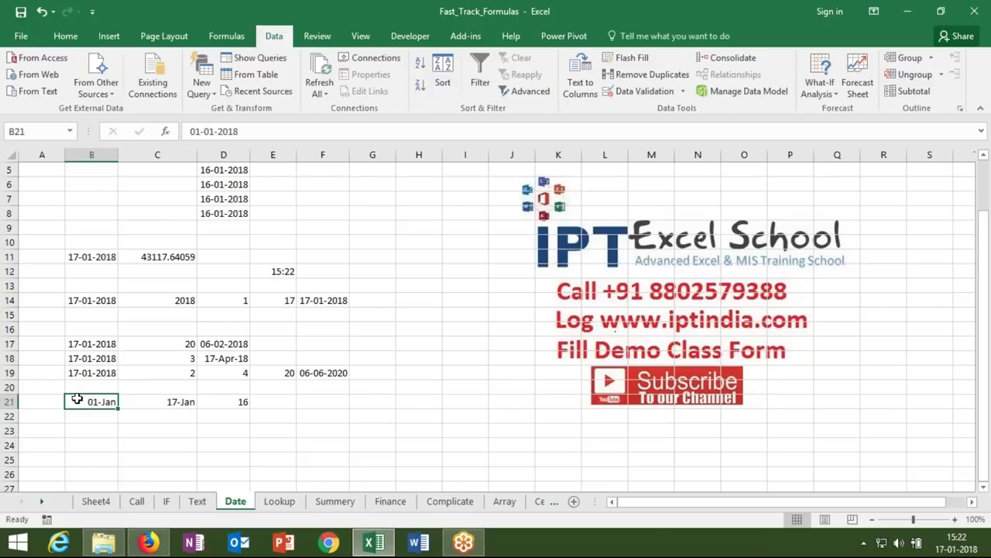
key("shift+Right")
key("shift+Down")
key("ctrl+d")
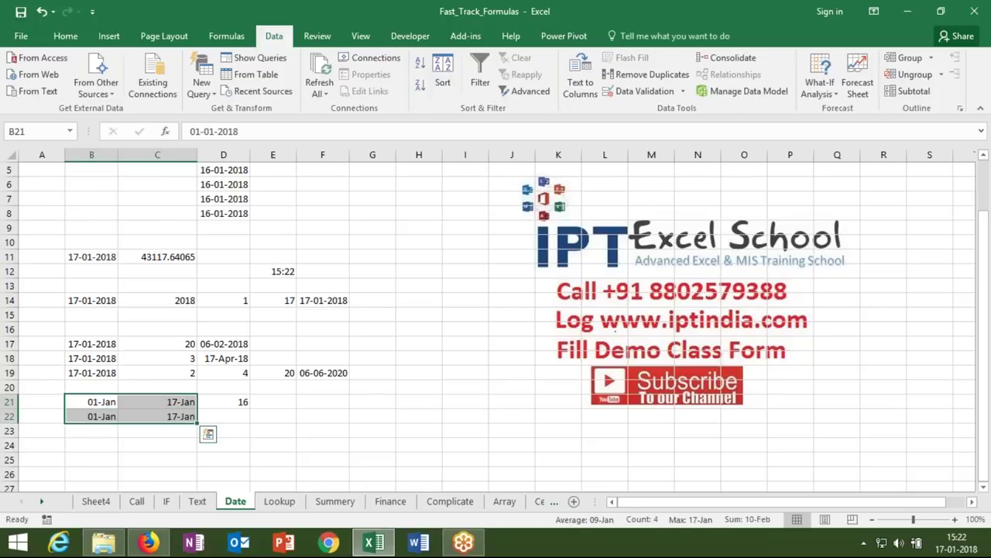
key("Down")
key("Right")
key("Right")
- Enter =NETWORKDAYS(B22,C22,I14:I20) in D22 to count working days excluding holidays
type("=ne")
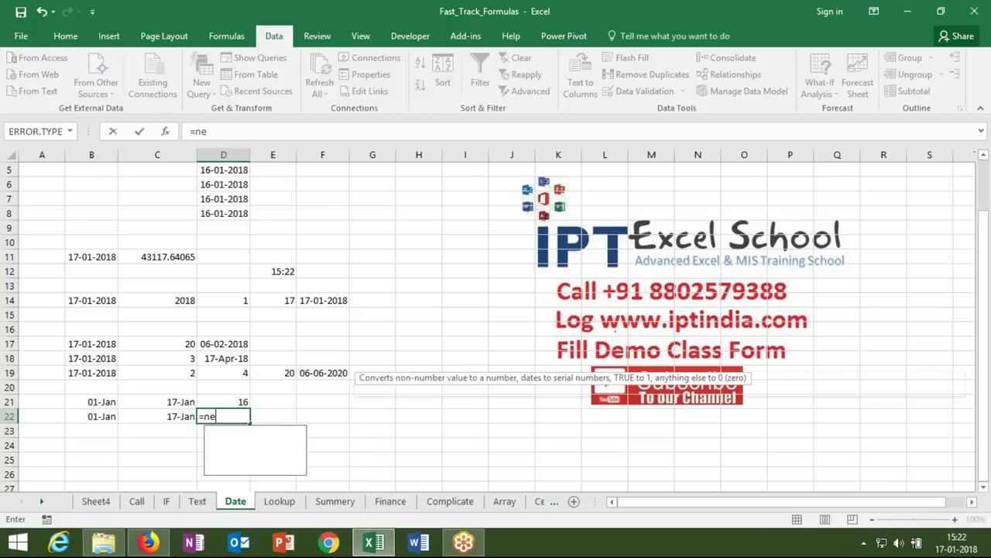
type("t")
key("Tab")
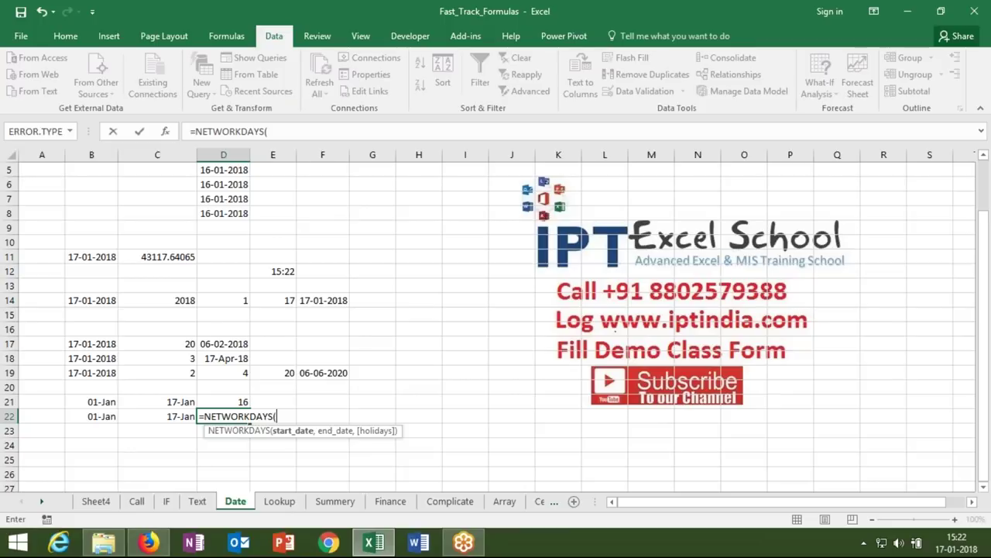
key("Left")
key("Left")
type(",")
key("Left")
type(",")
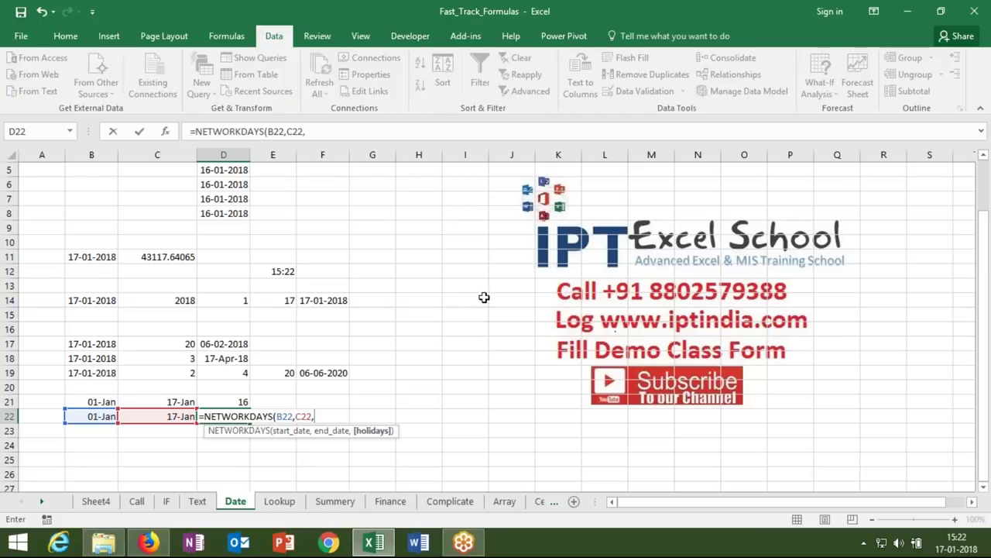
left_click_drag(478, 298, 480, 387)
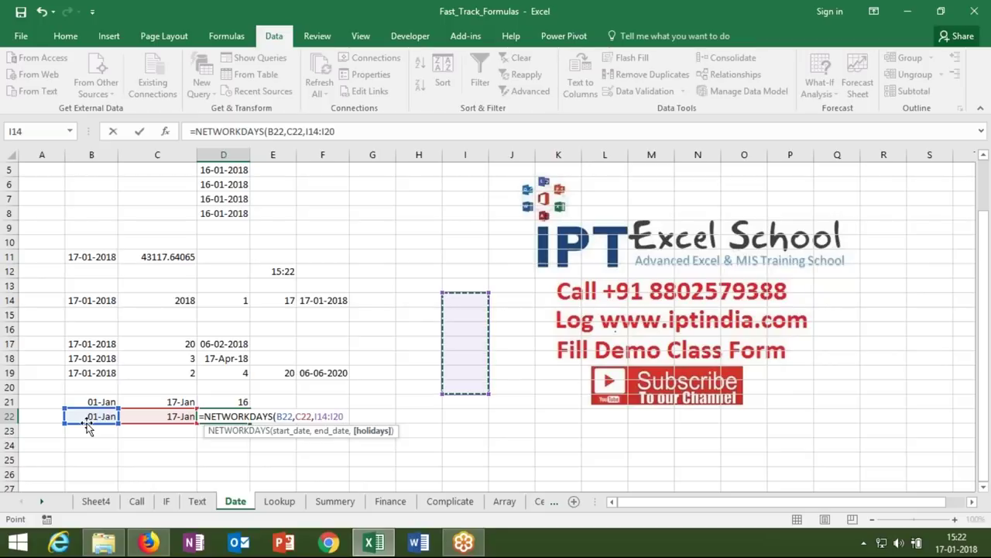
type(")")
key("Return")
key("Up")
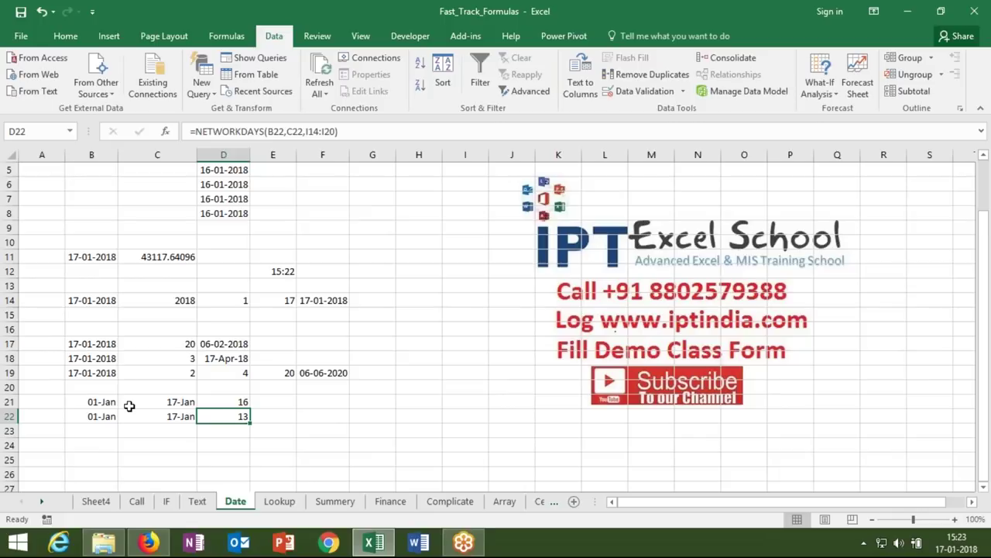
- Enter the holiday 02-Jan in I15 so D22 updates to 12 working days
left_click(461, 310)
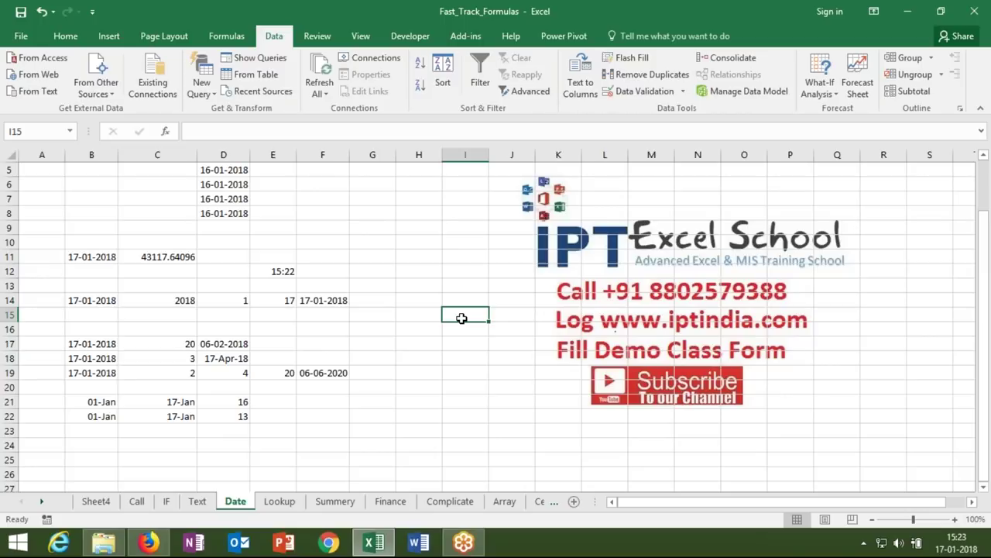
type("1/2")
key("ctrl+Return")
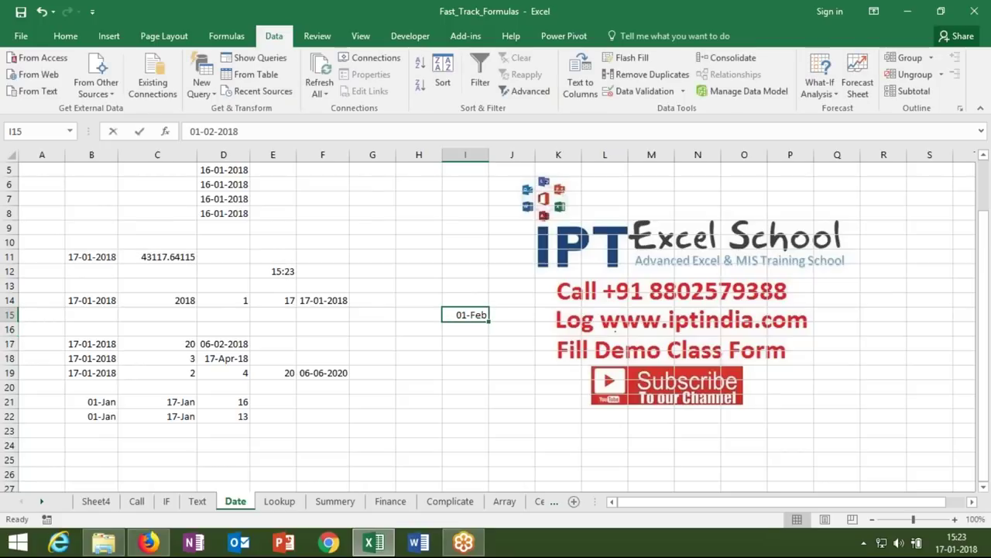
type("2/1")
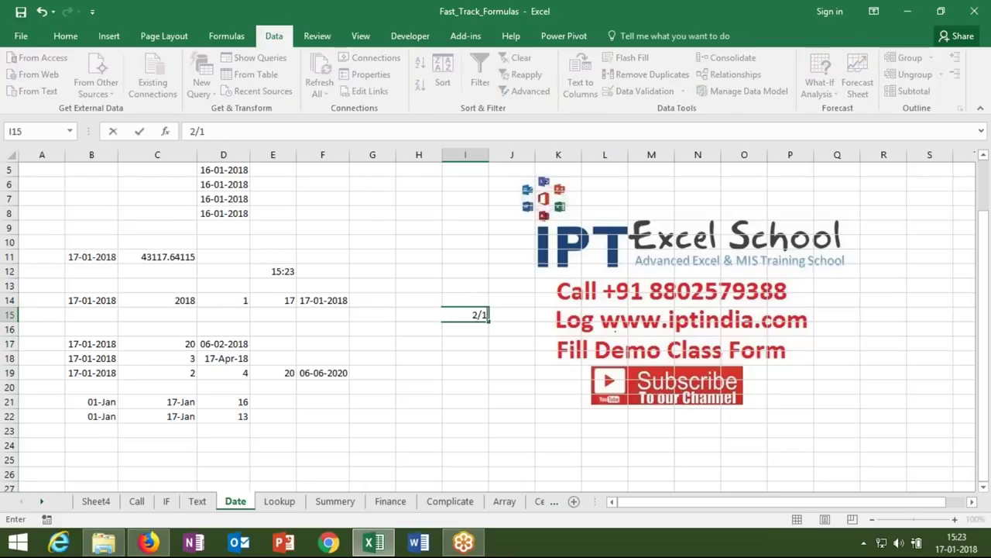
key("Return")
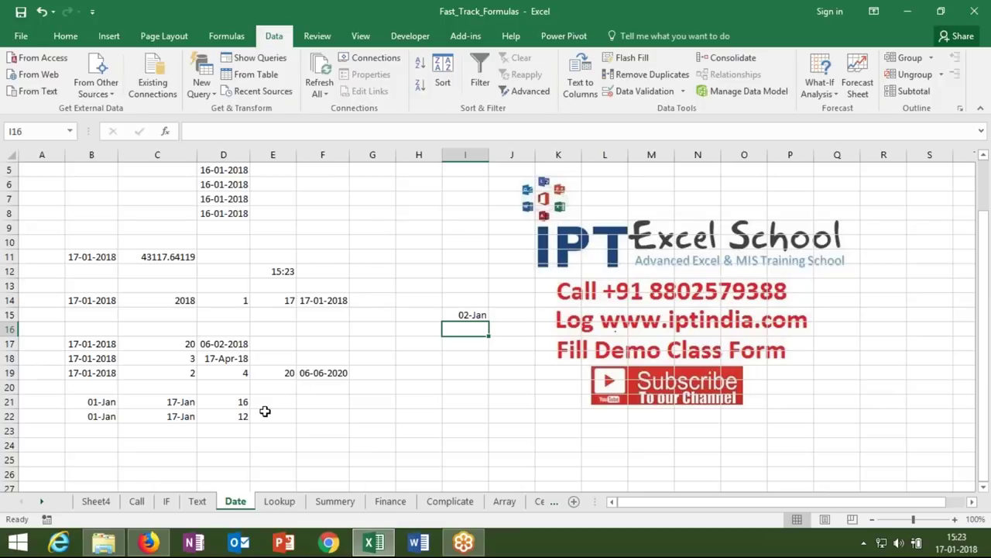
left_click(245, 418)
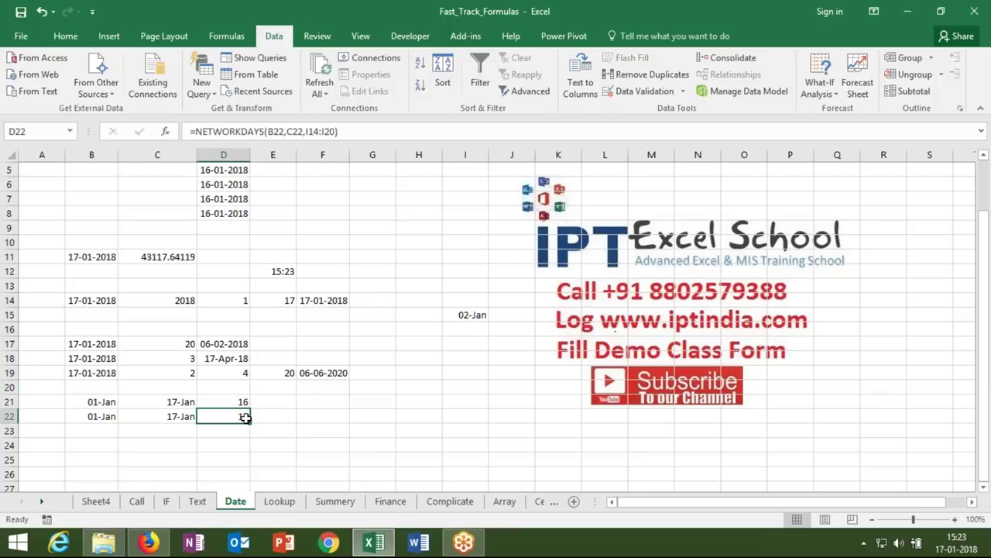
- Insert today's date in B23 as a trial, then delete it again
left_click(102, 427)
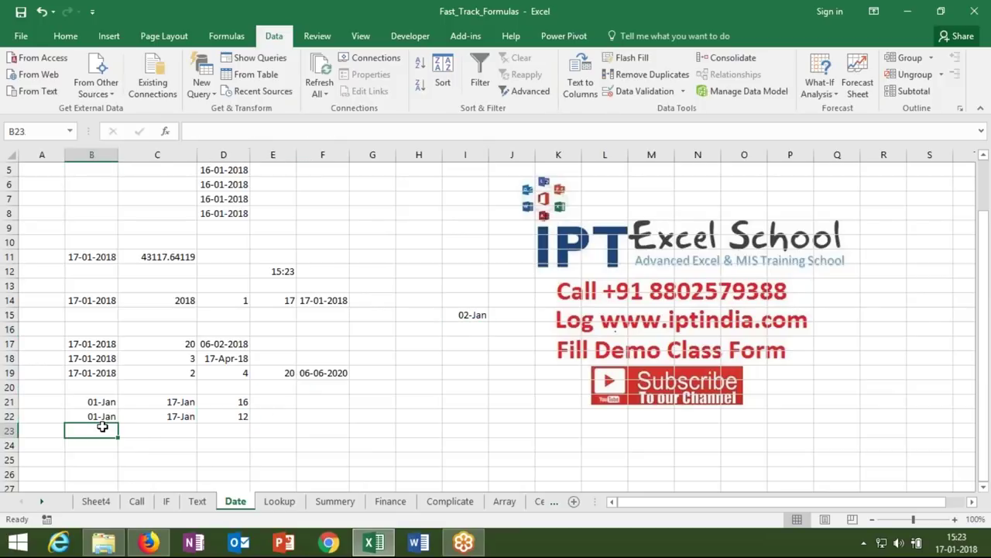
key("ctrl+semicolon")
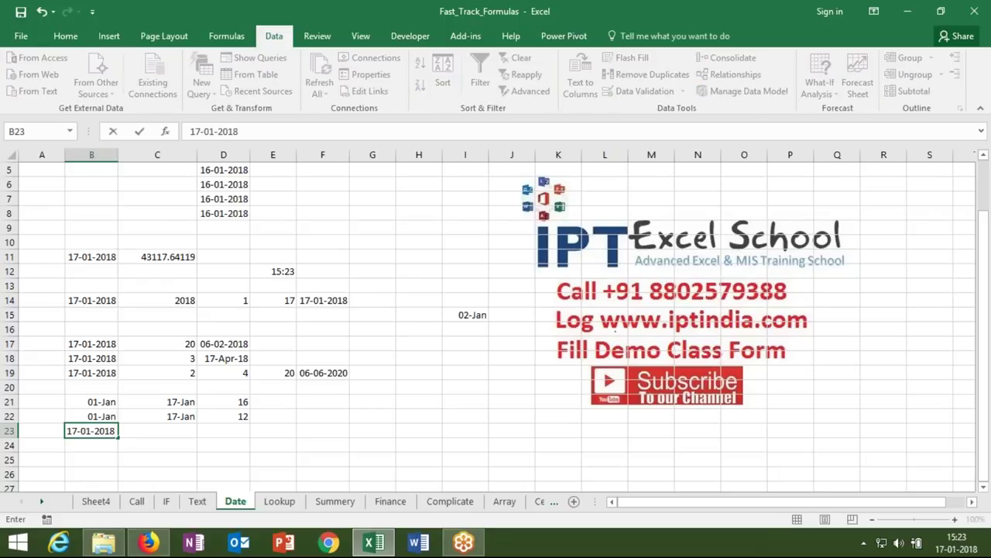
key("Return")
key("Up")
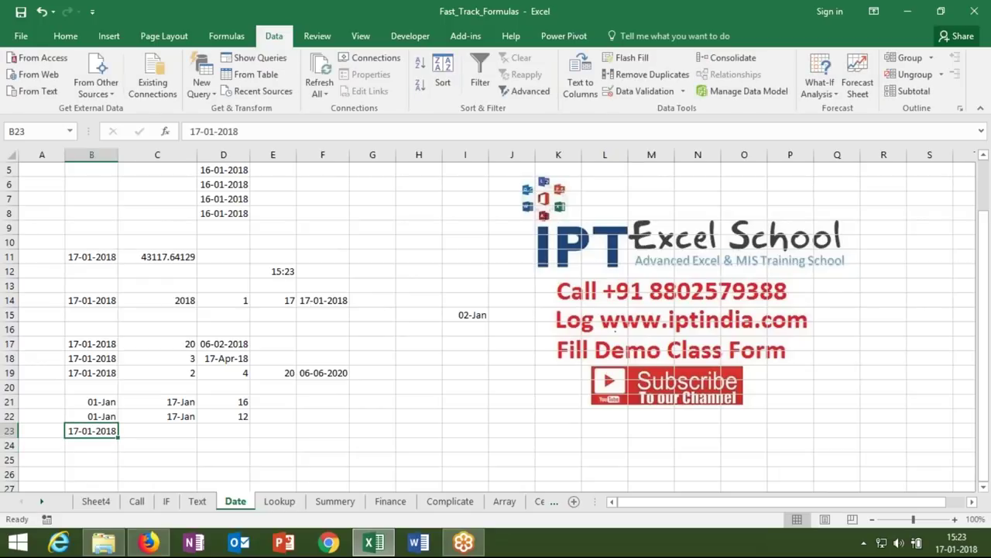
left_click(157, 430)
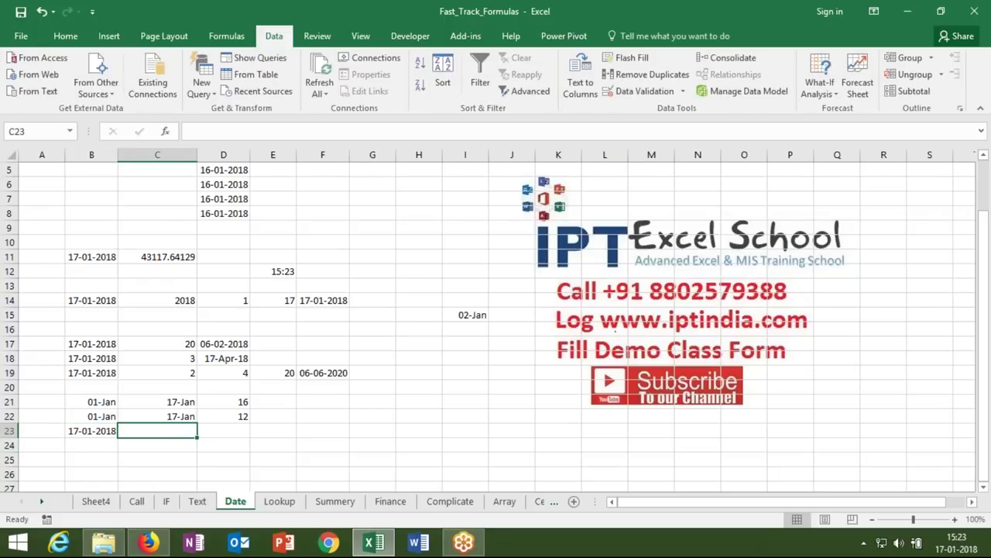
left_click(91, 431)
key("Delete")
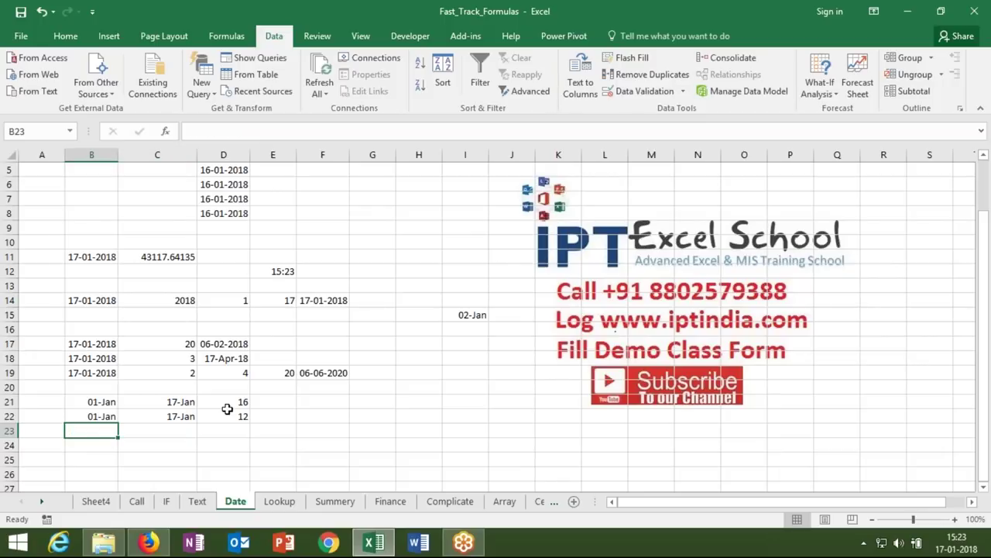
left_click(272, 415)
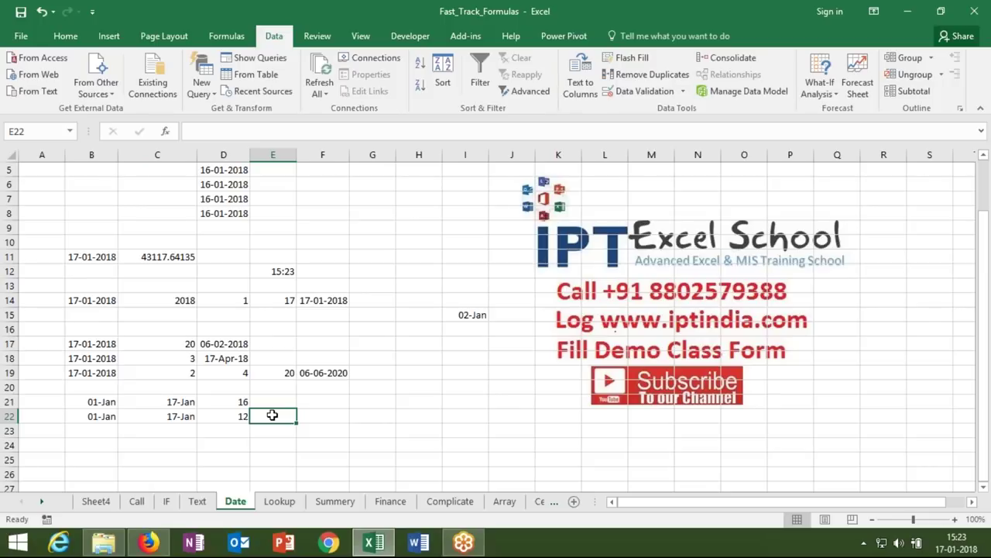
- Start a NETWORKDAYS.INTL formula in E22 with B22 and C22 as start and end dates
type("=net")
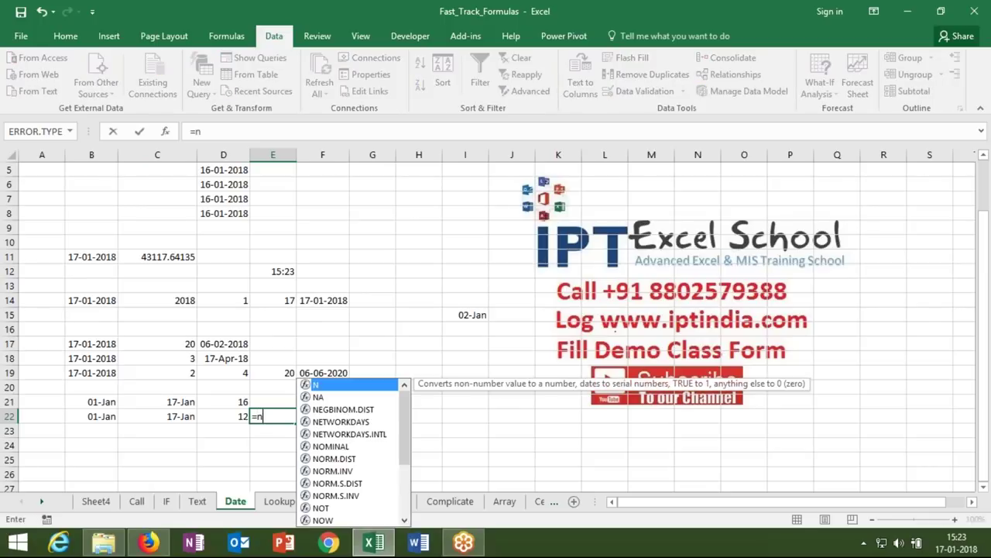
key("Down")
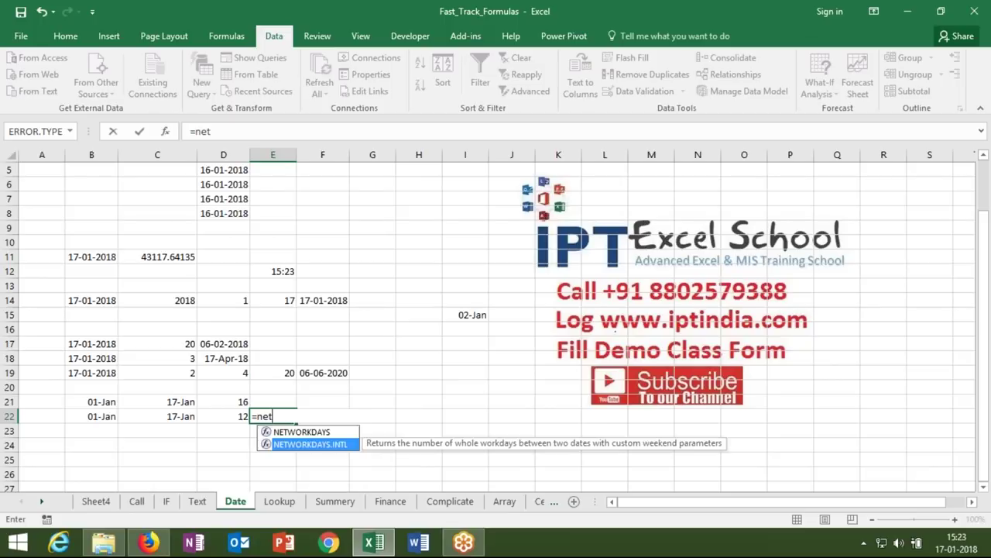
key("Tab")
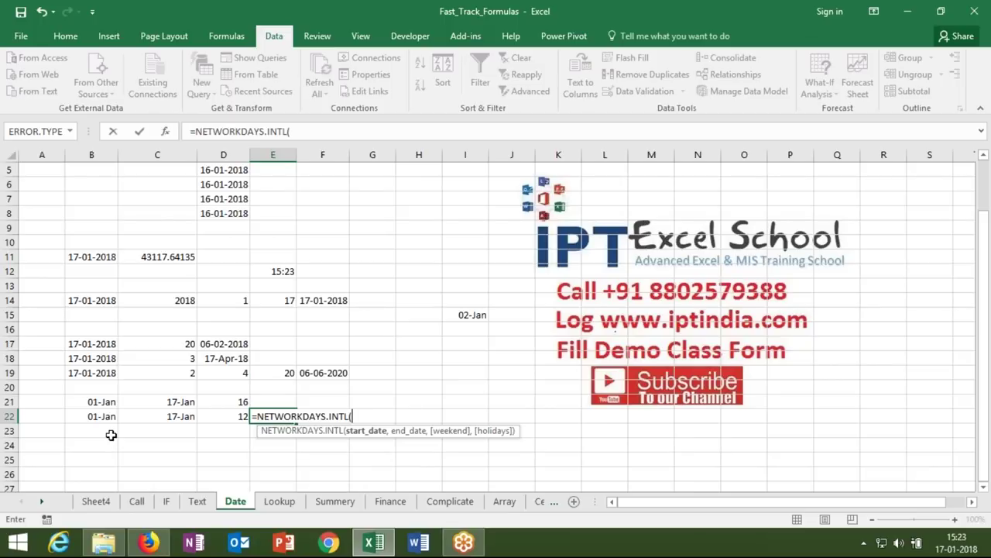
left_click(101, 416)
type(",")
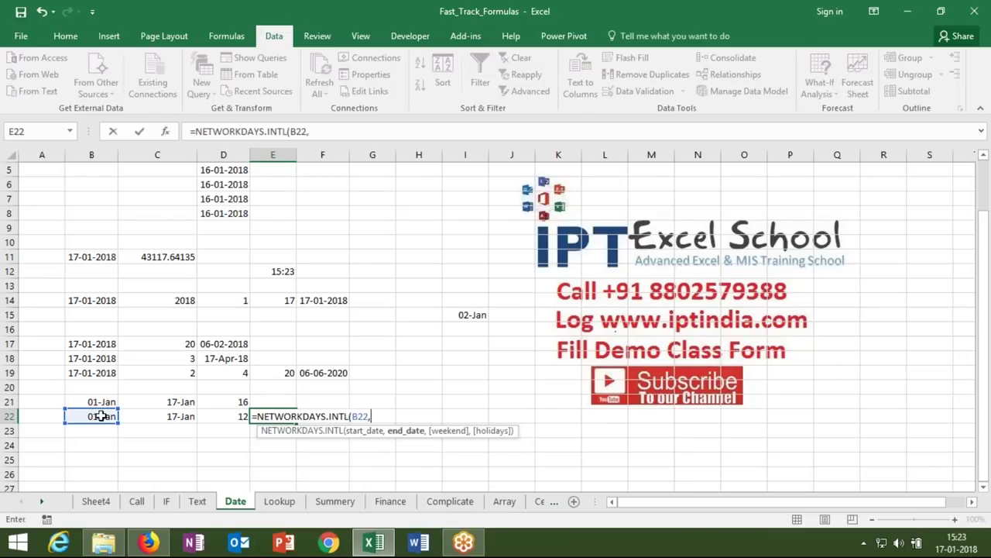
left_click(139, 418)
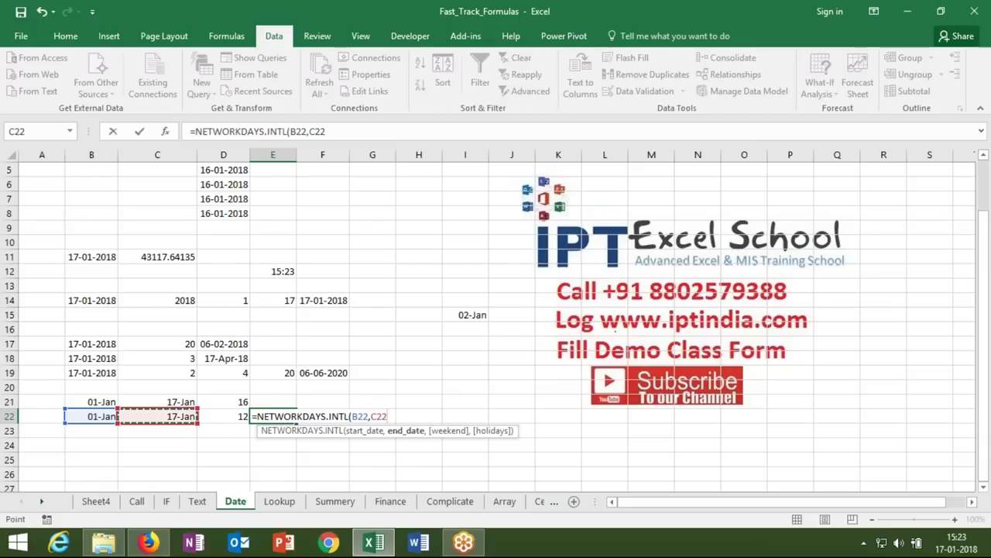
type(",")
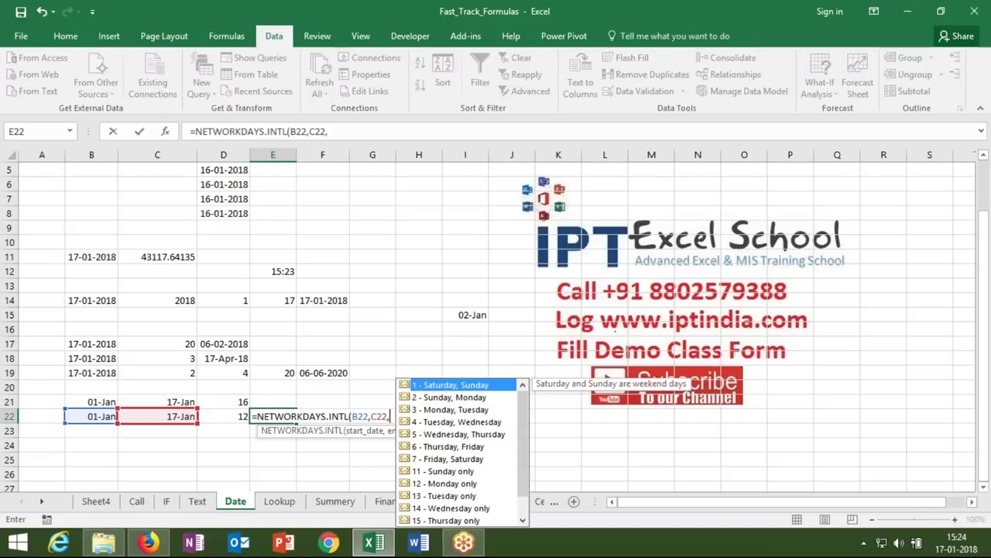
- Use weekend code 11 (Sunday only) and holidays I14:I17 to get 14 working days
key("Down")
key("Down")
key("Down")
key("Down")
key("Down")
key("Down")
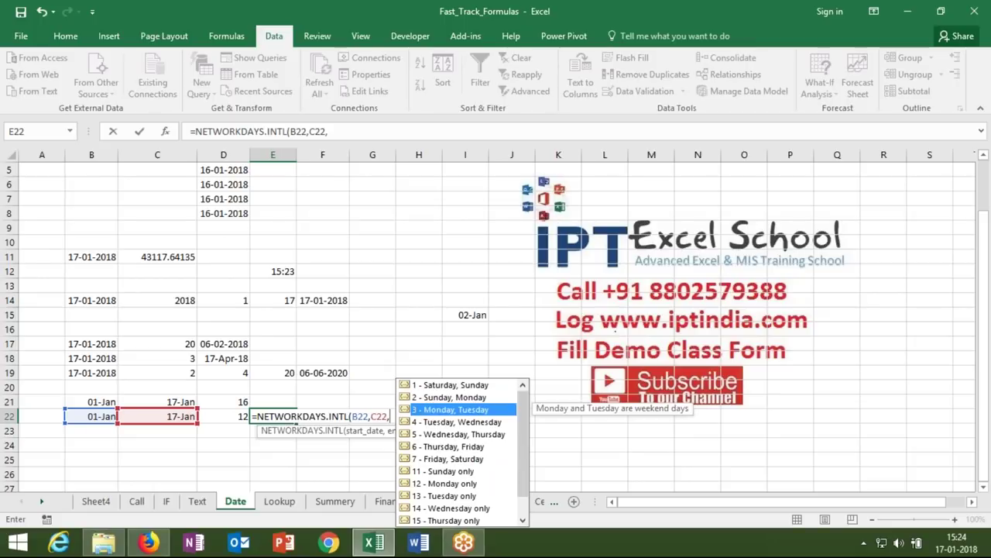
key("Down")
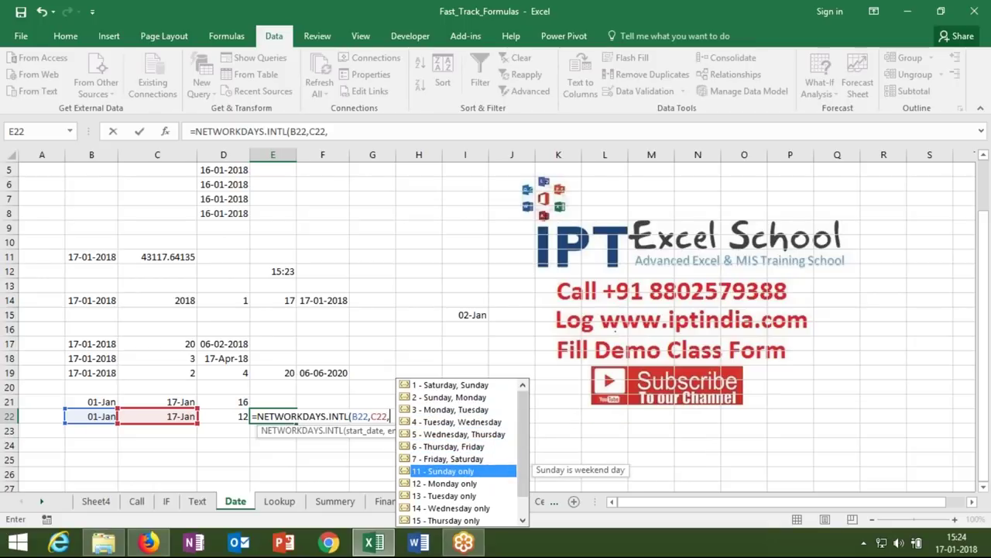
key("Tab")
type(",")
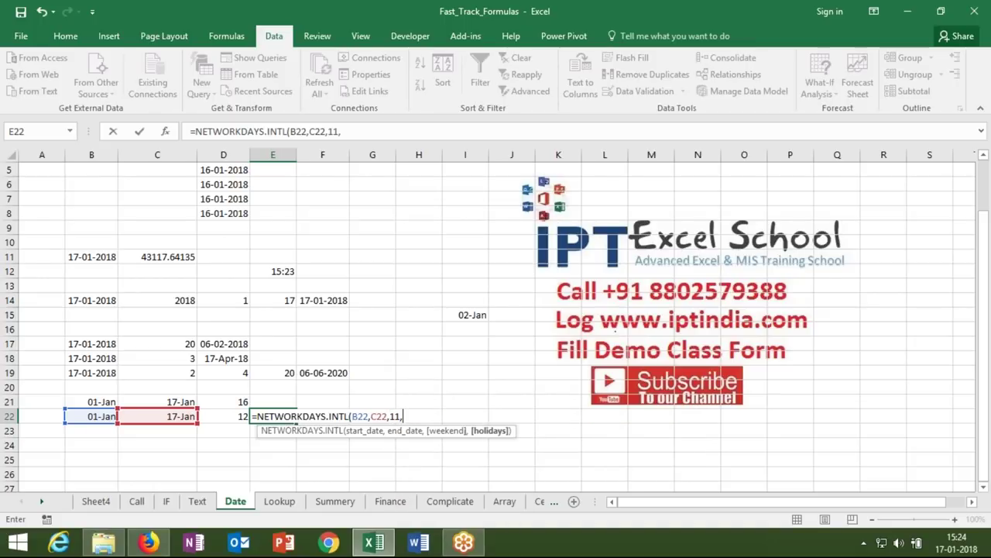
left_click_drag(473, 299, 476, 339)
key("Return")
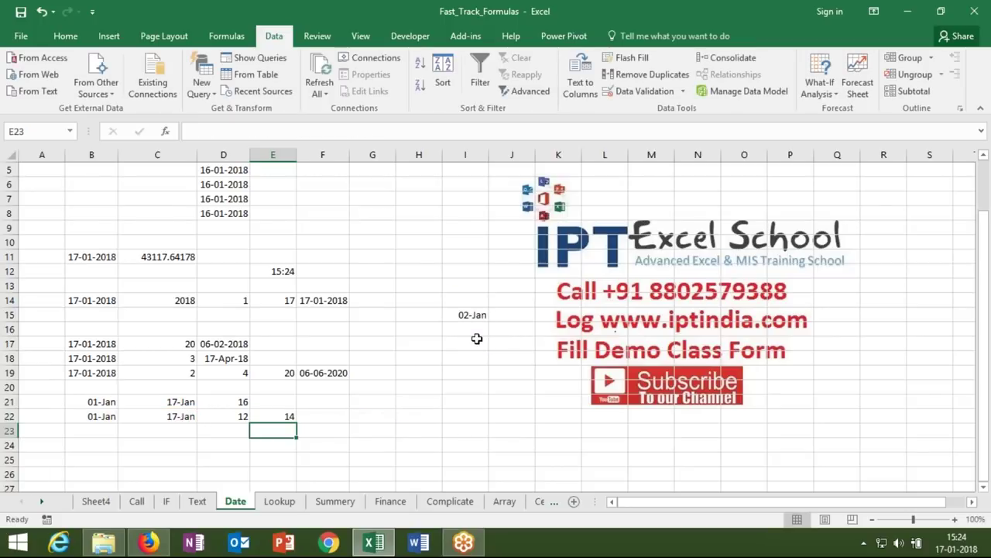
key("Up")
key("Left")
key("Left")
key("Left")
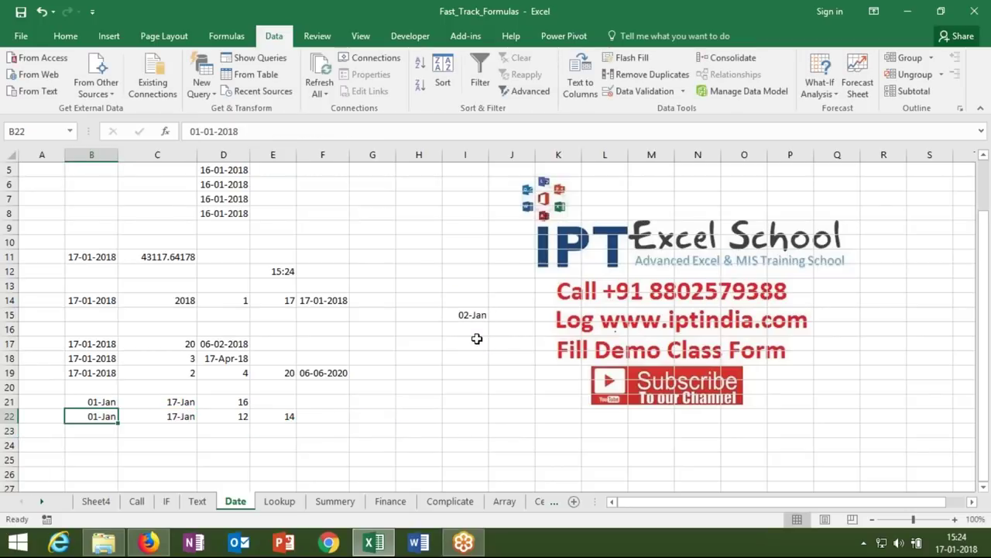
key("Down")
key("Down")
key("Down")
key("Down")
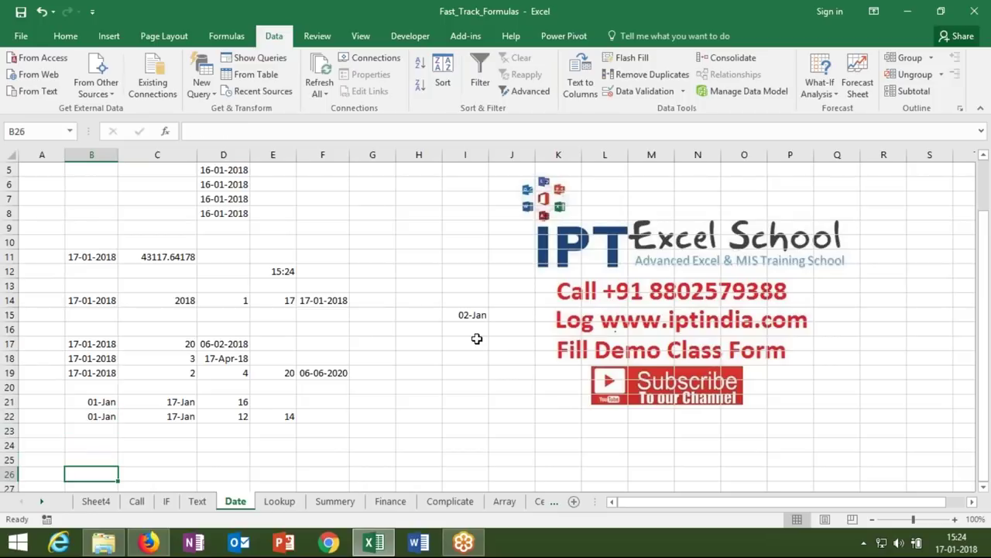
- Put today's date in B23 and 15 days in C23
scroll(478, 338, "down", 1)
key("Up")
key("Up")
key("Up")
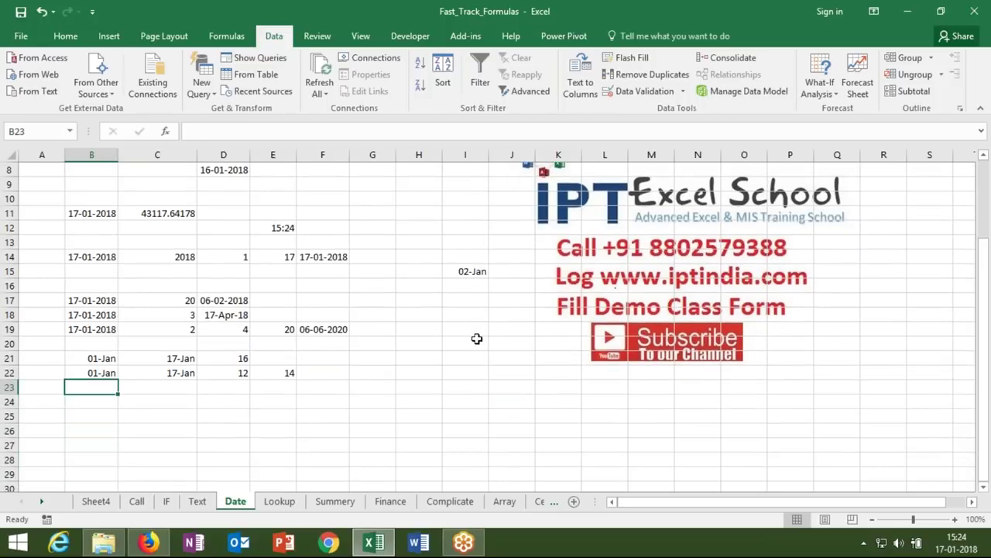
key("ctrl+semicolon")
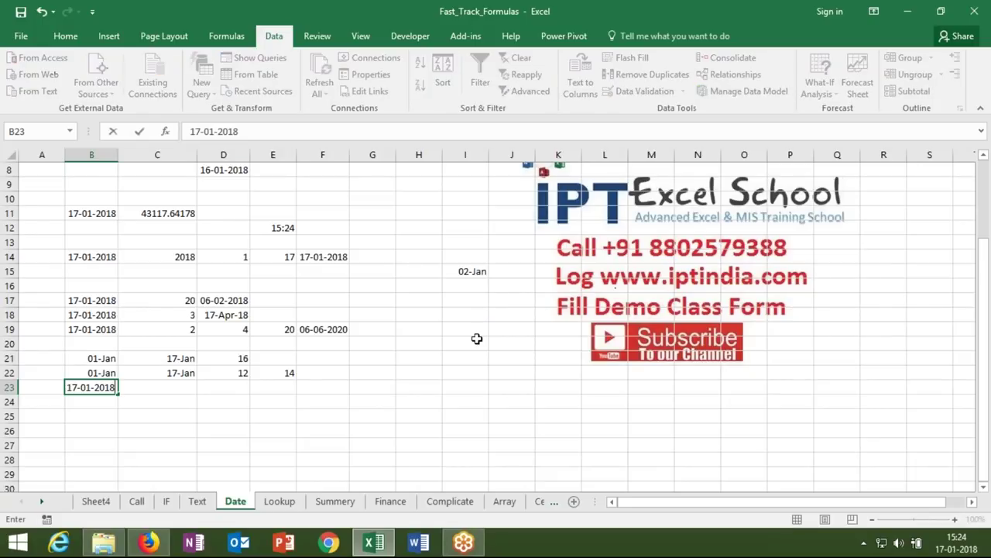
key("Tab")
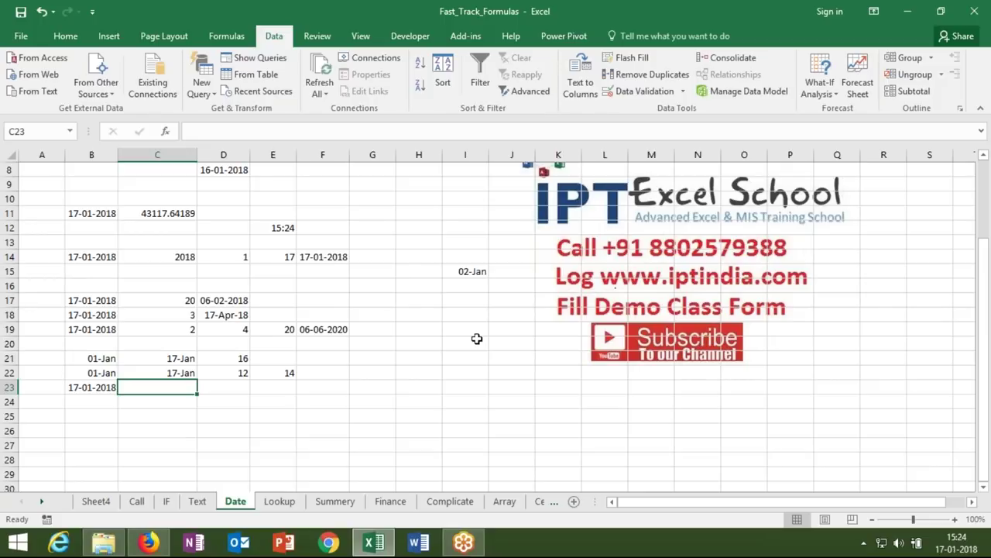
type("15")
key("Return")
- Enter =WORKDAY(B23,C23,I14:I18) in D23 for the due date 15 workdays later
key("Up")
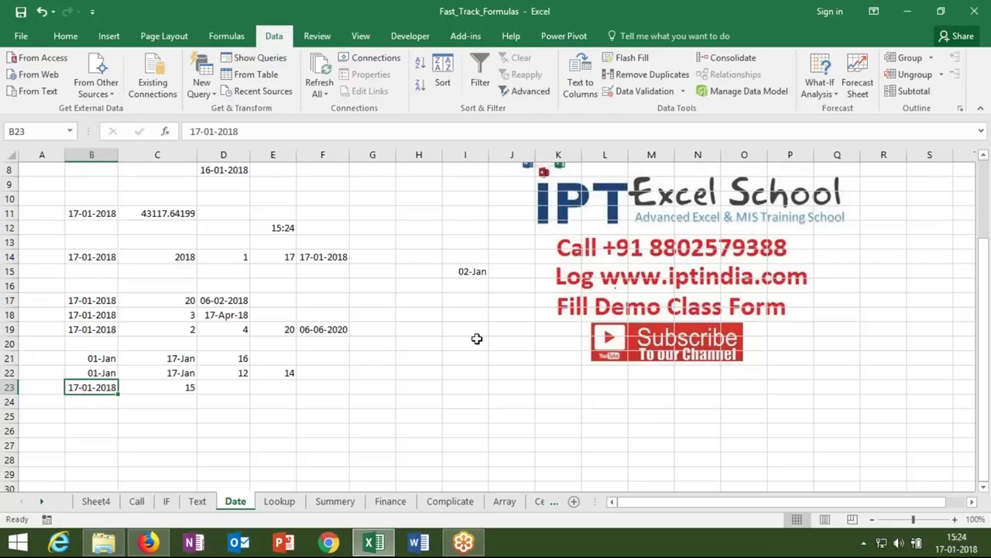
key("Right")
key("Right")
type("=ed")
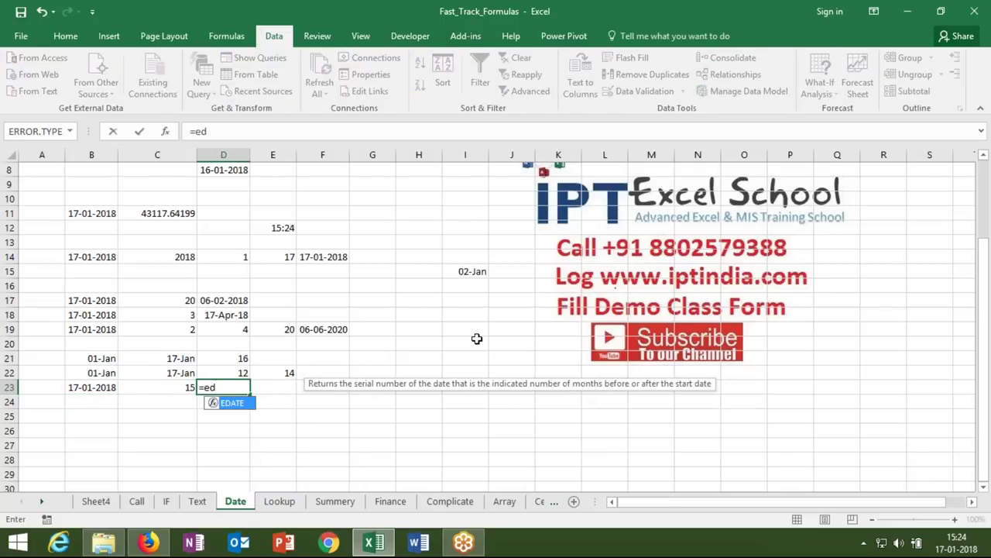
key("BackSpace")
key("BackSpace")
key("BackSpace")
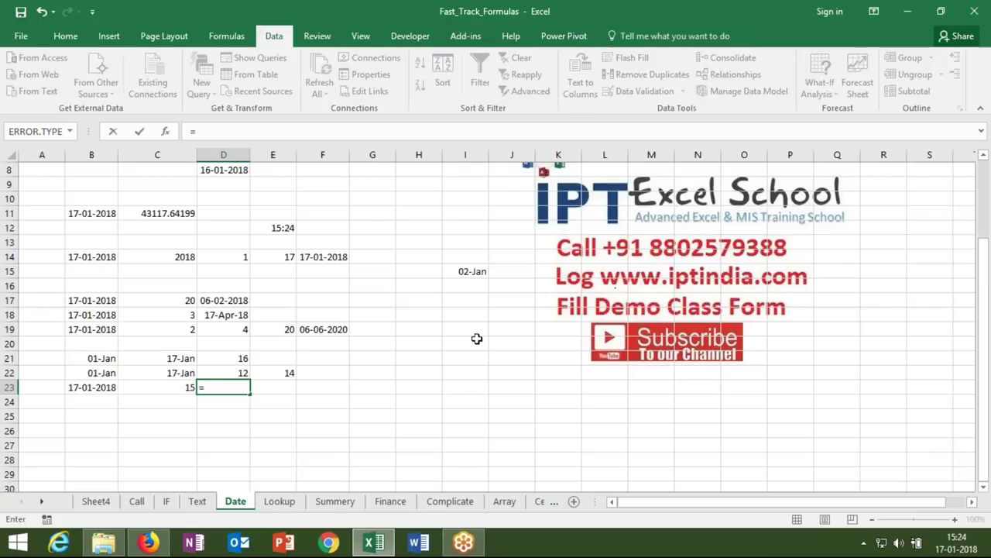
type("=da")
key("BackSpace")
key("BackSpace")
type("da")
key("BackSpace")
key("BackSpace")
type("workday(")
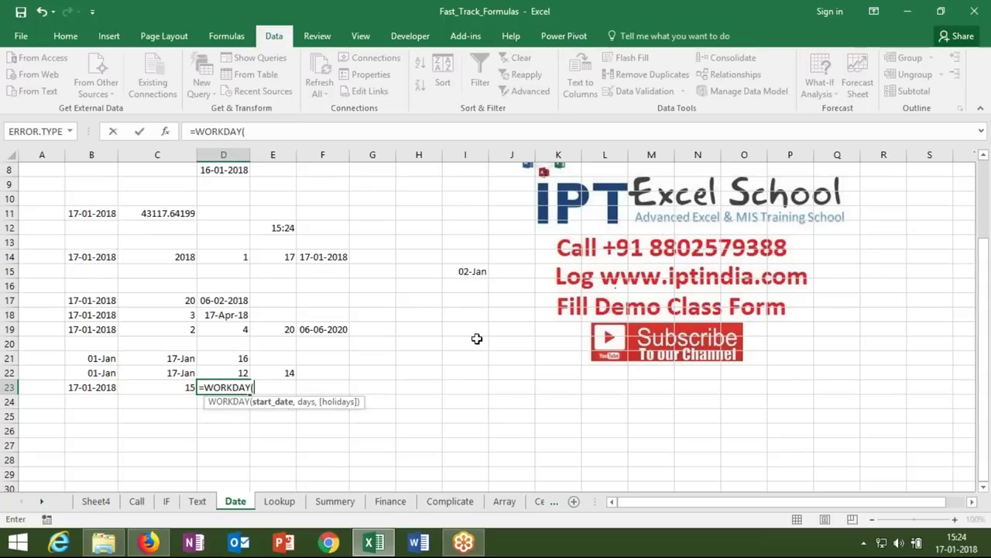
left_click(108, 387)
type(",")
left_click(148, 393)
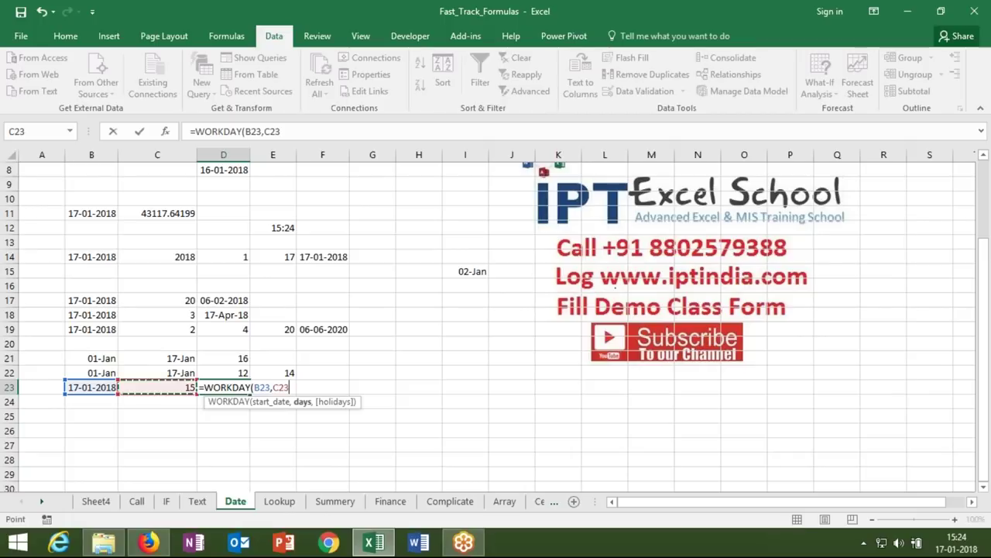
type(",")
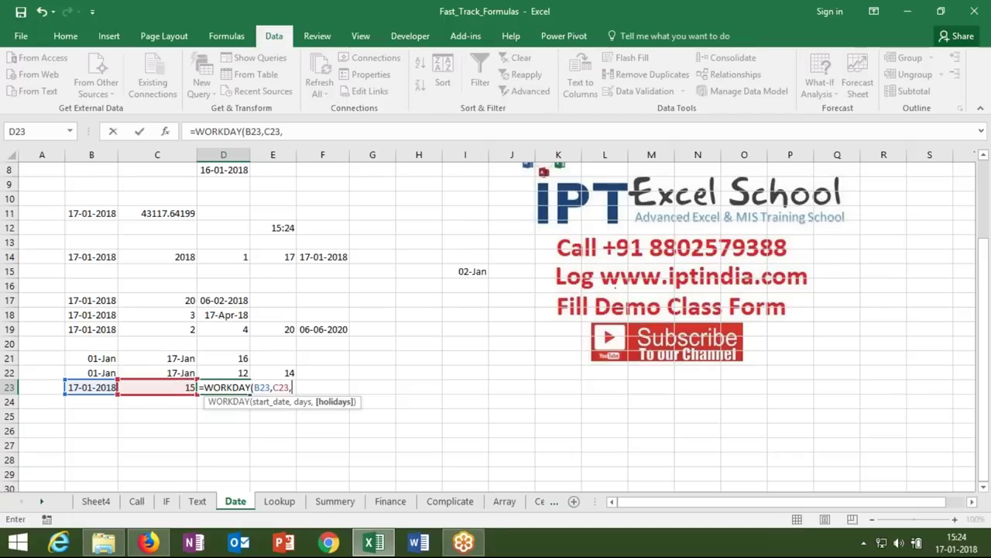
left_click_drag(465, 257, 474, 310)
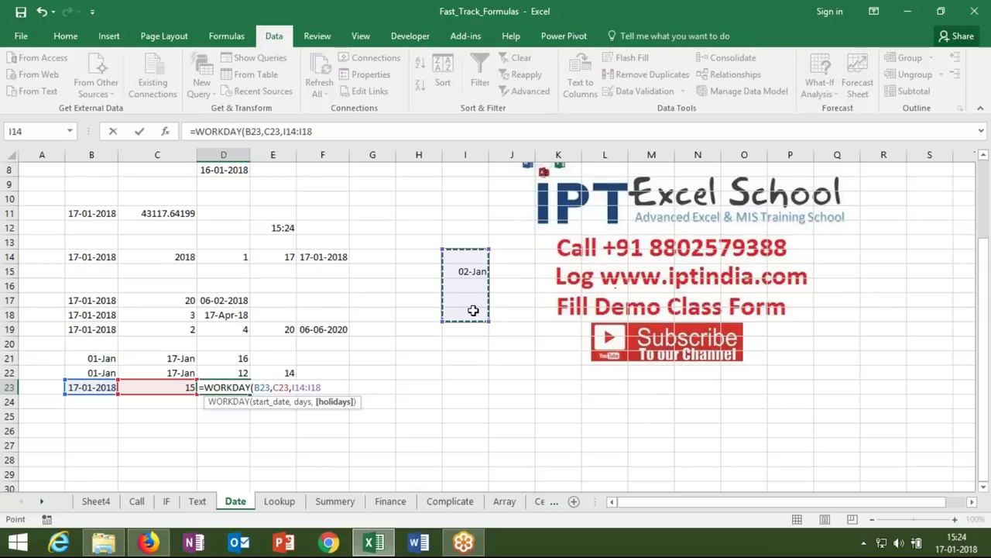
type(")")
key("ctrl+Return")
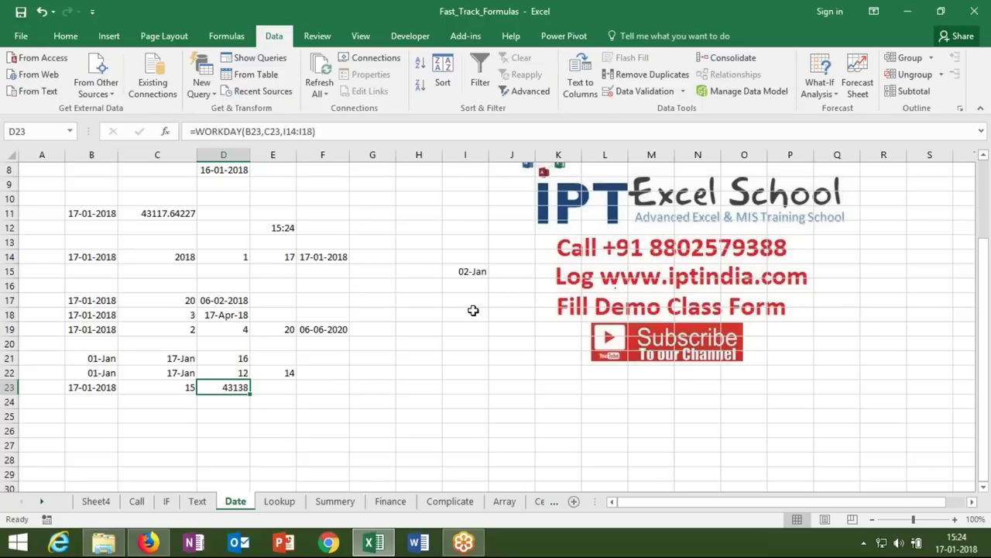
- Format D23's 43138 result as the date 07-Feb-18, and clear a trial date from B24
key("ctrl+shift+numbersign")
key("Right")
key("Down")
key("Down")
key("Down")
key("Up")
key("Left")
key("Left")
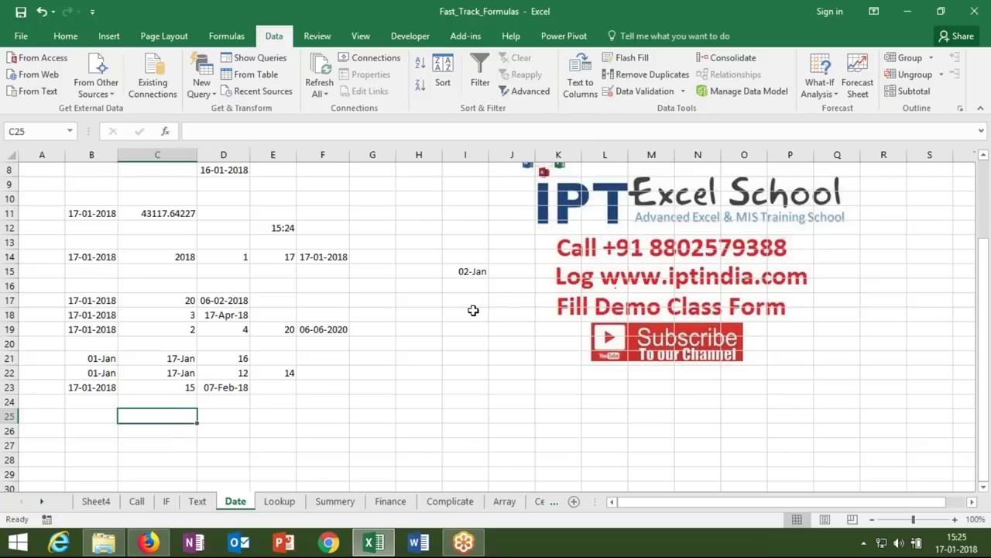
key("Up")
key("Left")
key("ctrl+semicolon")
key("ctrl+Return")
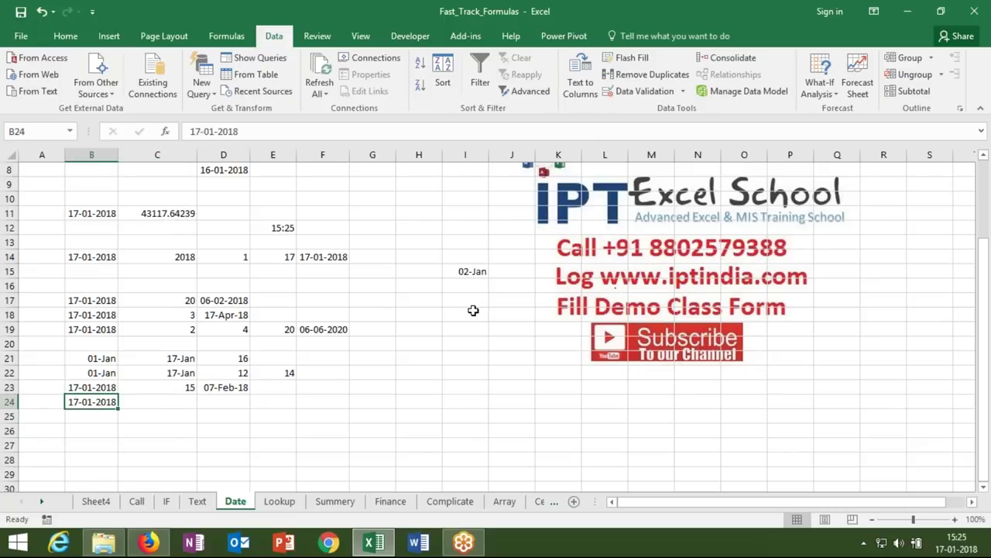
key("Delete")
- Enter =WORKDAY.INTL(B23,C23,11,H20:H26) in E23 with a Sunday-only weekend
left_click(268, 388)
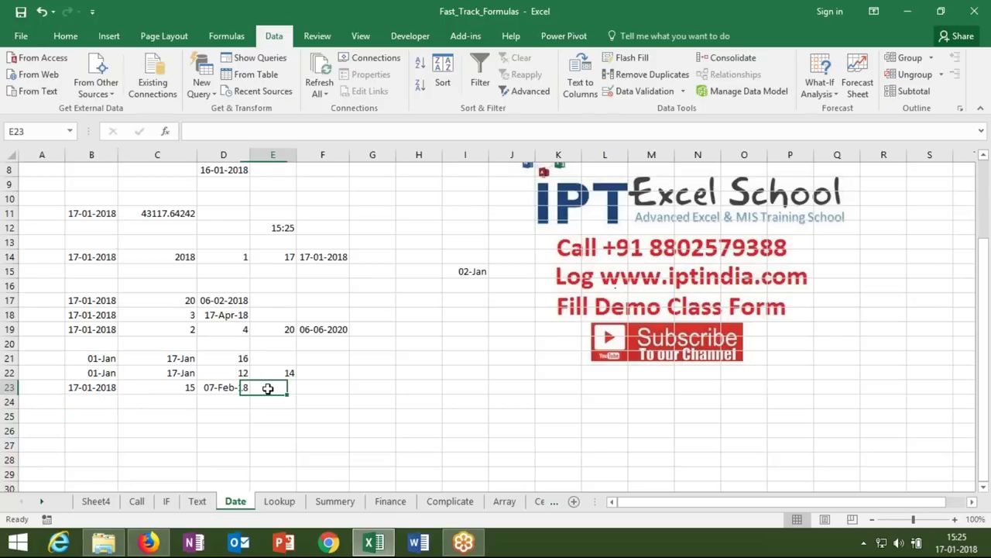
type("=wor")
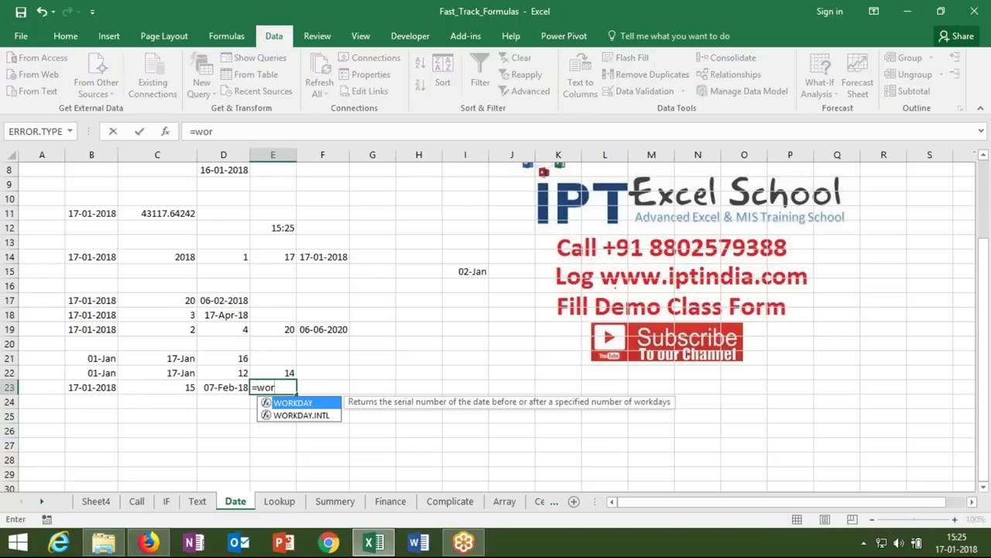
key("Down")
key("Tab")
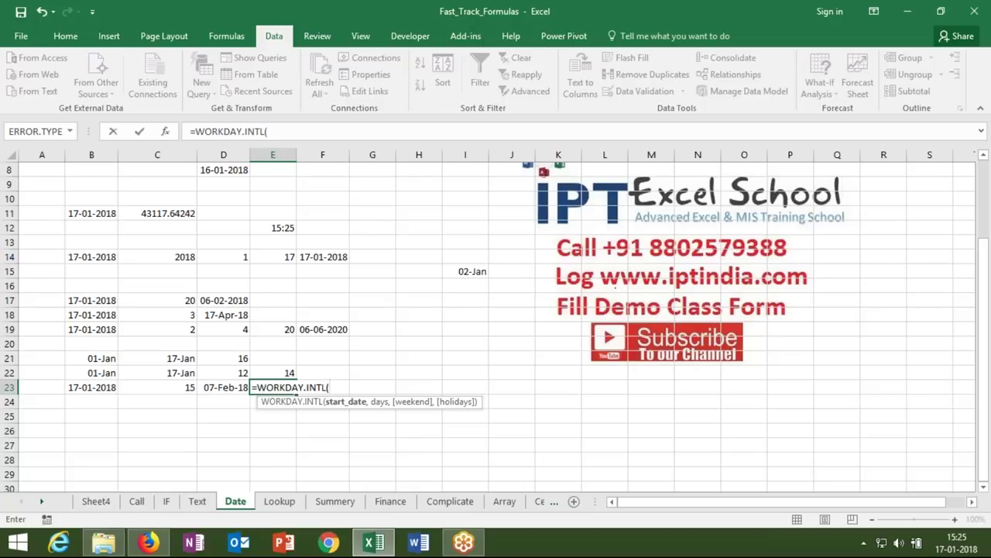
left_click(104, 387)
type(",")
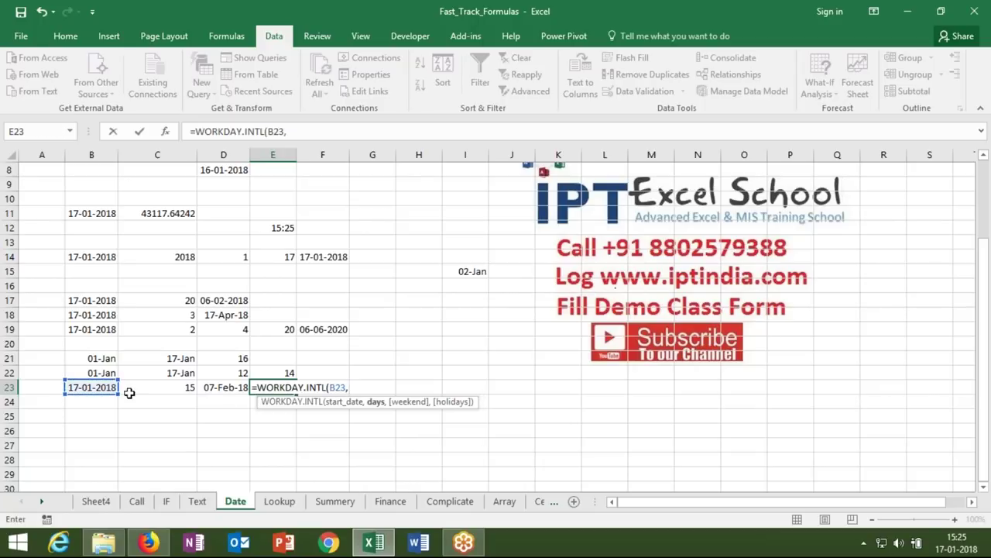
left_click(129, 392)
type(",")
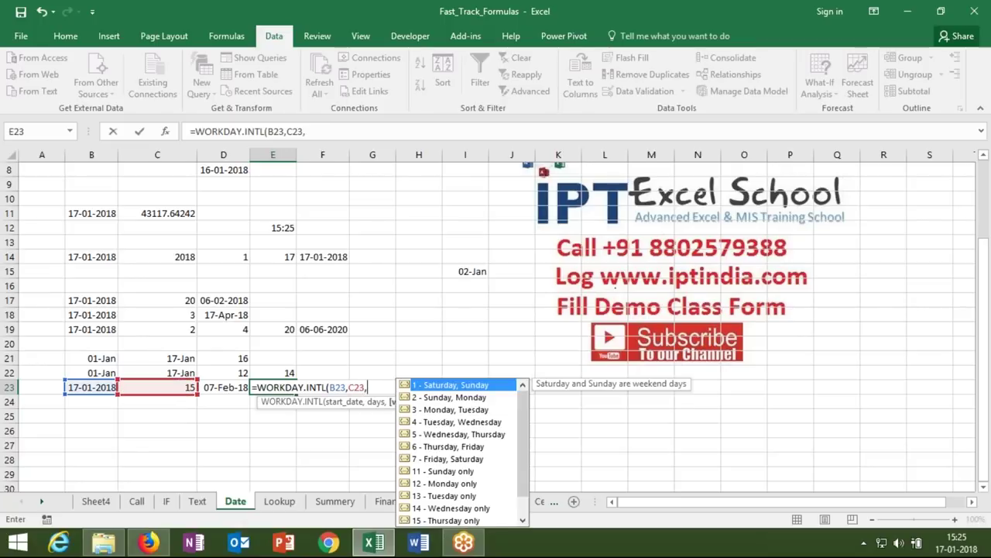
key("Down")
key("Down")
key("Down")
key("Down")
key("Down")
key("Down")
key("Down")
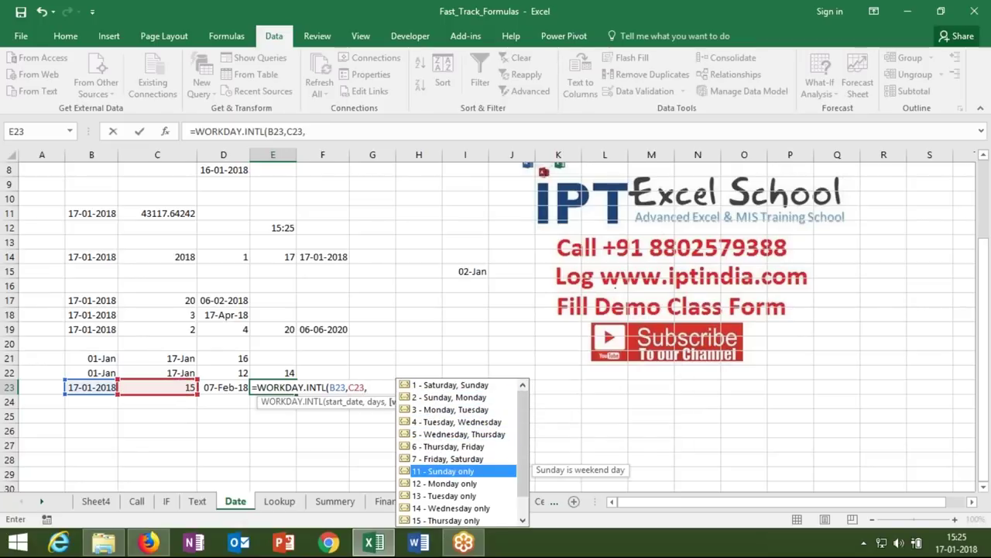
key("Tab")
type(",")
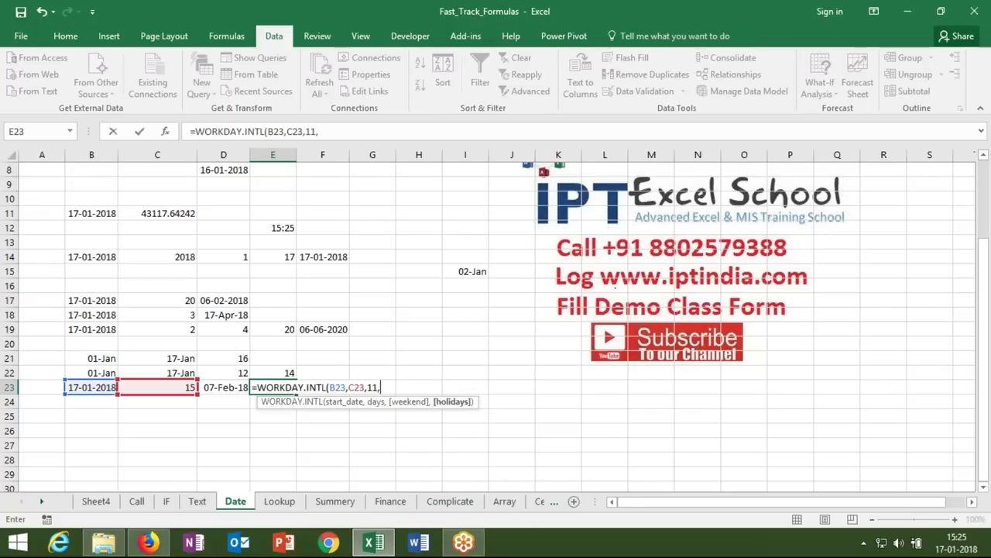
left_click_drag(415, 341, 403, 434)
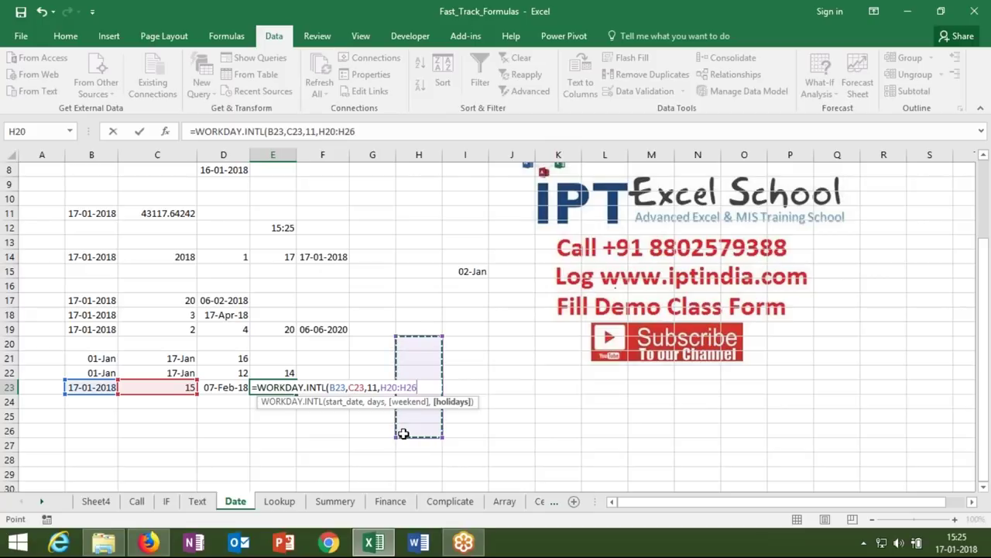
type(")")
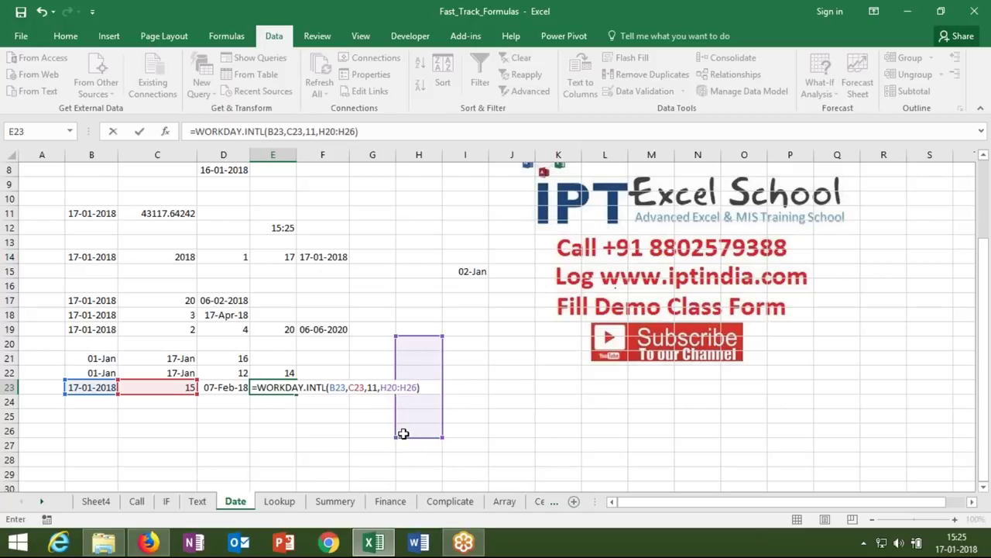
key("Return")
- Apply a date format to E23 so it shows 03-Feb-18
key("Up")
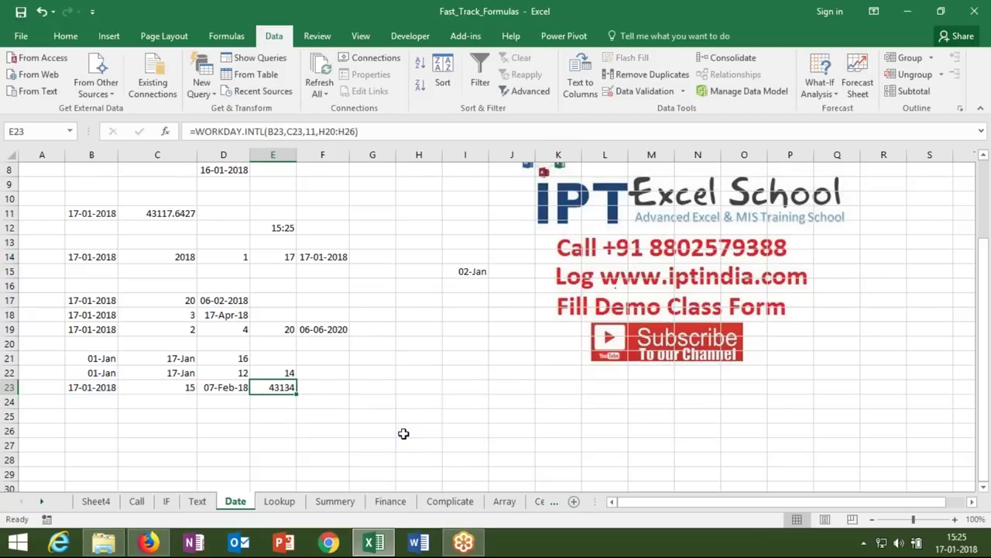
key("ctrl+shift+2")
key("ctrl+shift+3")
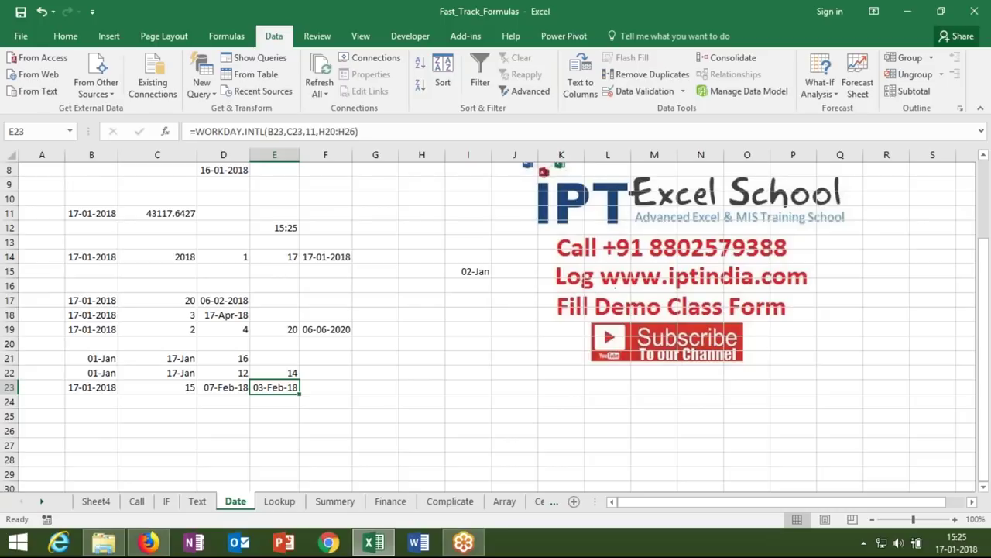
key("Down")
key("Down")
key("Down")
key("Left")
key("Left")
key("Left")
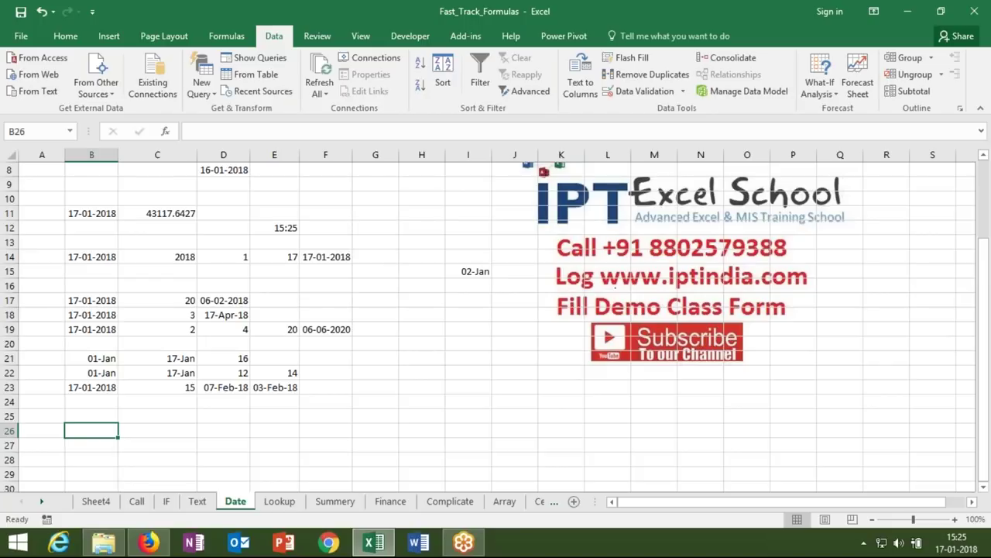
- Enter 10-07-1987 in B26 and today's date, 17-01-2018, in C26
type("1-")
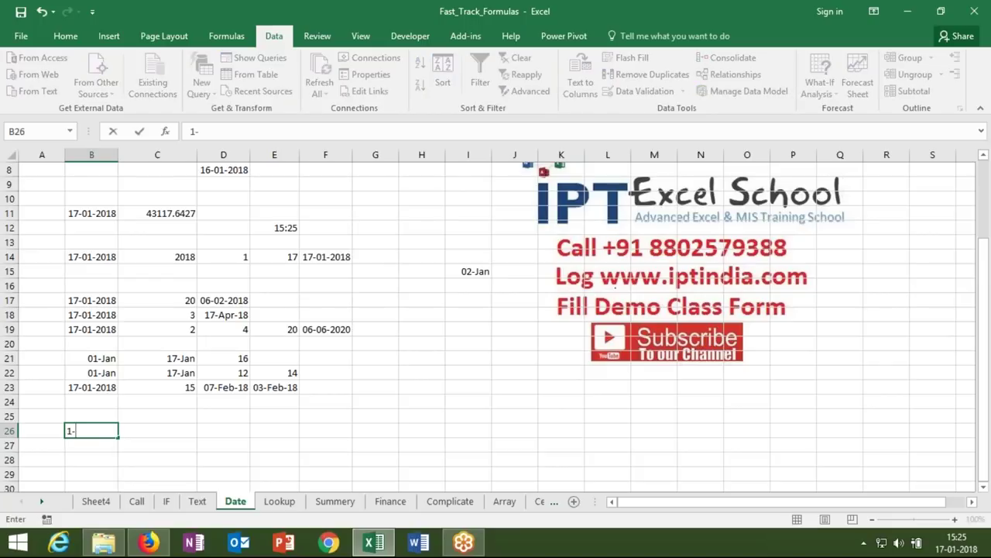
type("0-17")
key("BackSpace")
key("BackSpace")
key("BackSpace")
type("-07-1987")
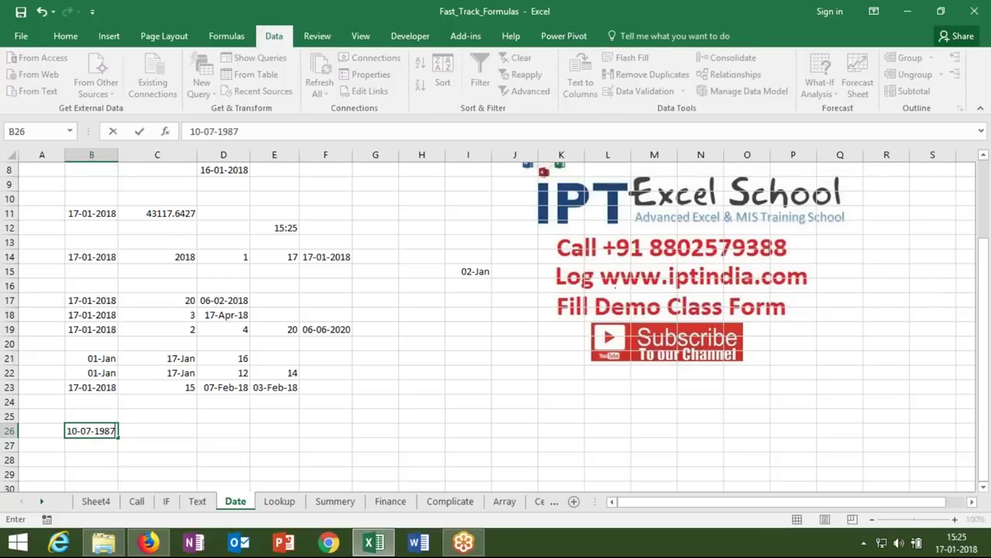
key("Return")
left_click(92, 430)
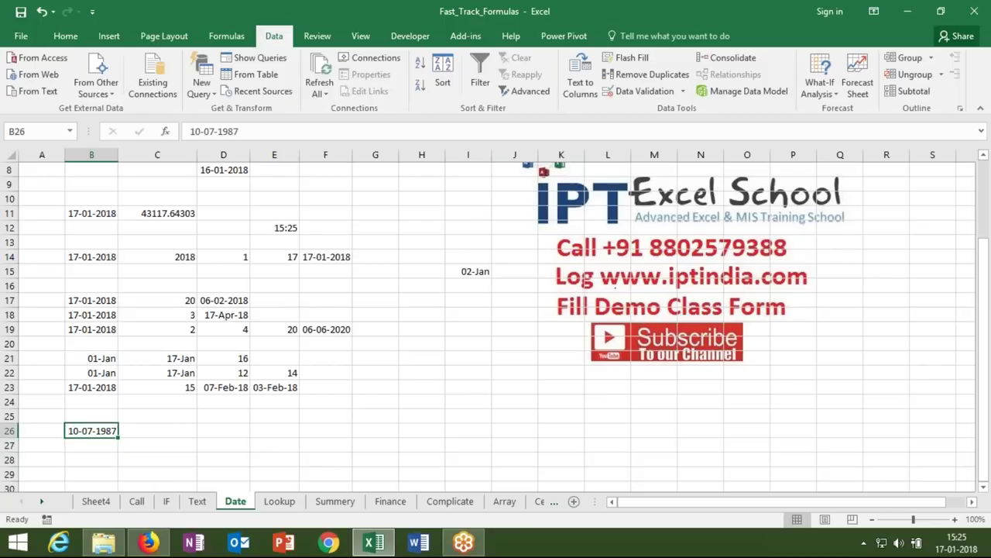
left_click(157, 431)
key("ctrl+semicolon")
key("Return")
- Add Y, M and D headers across D27:F27 and begin a DATEDIF formula in D28
left_click(223, 444)
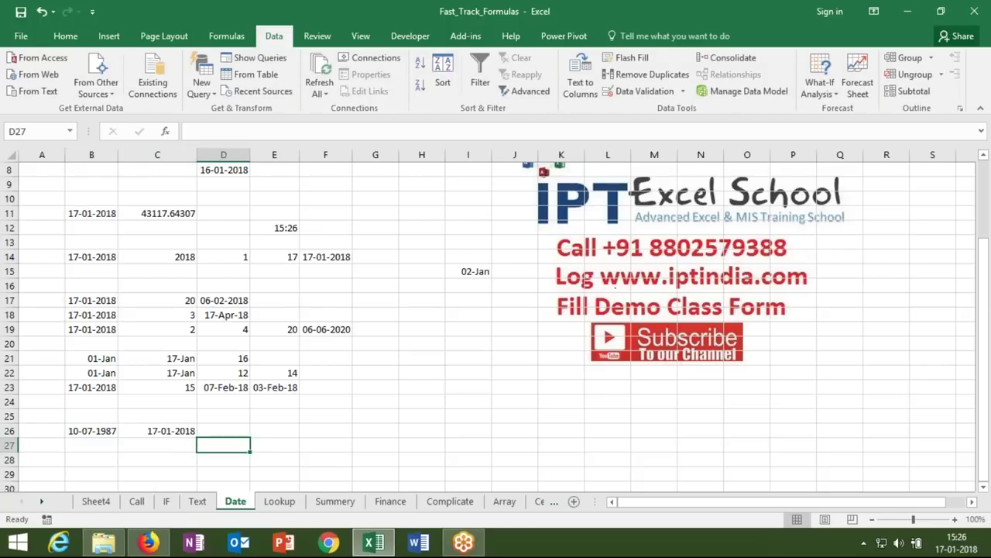
type("Y")
key("Tab")
type("M")
key("Tab")
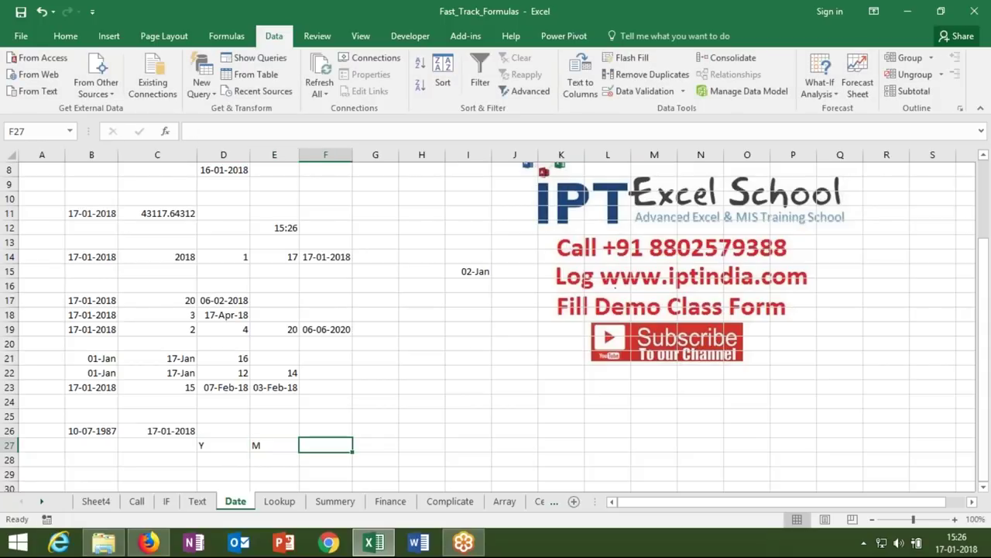
type("D")
key("Return")
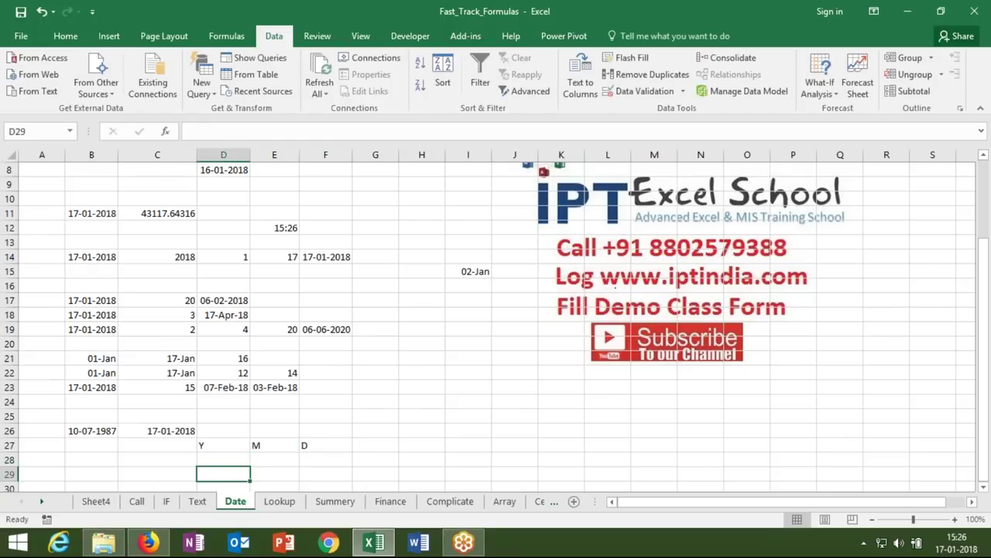
scroll(496, 326, "down", 1)
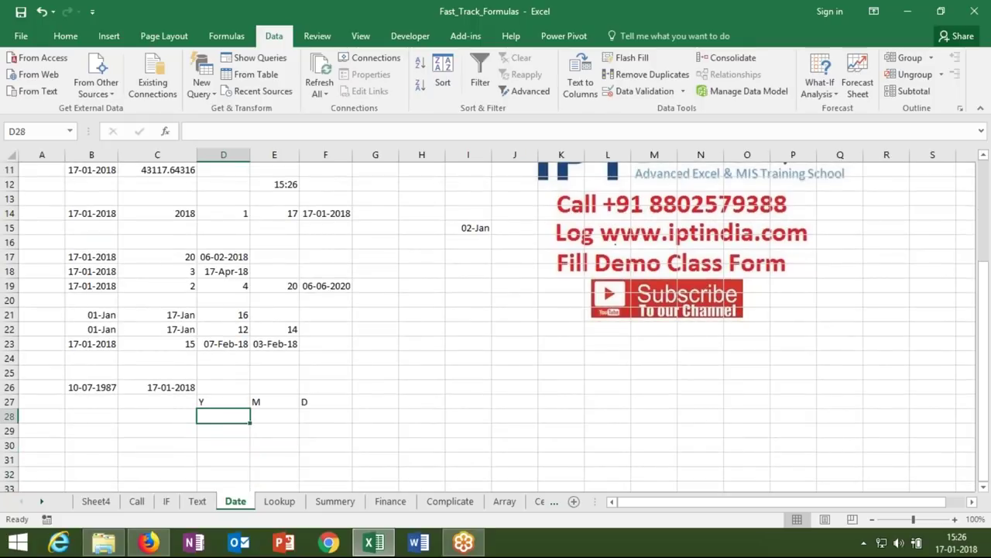
type("=")
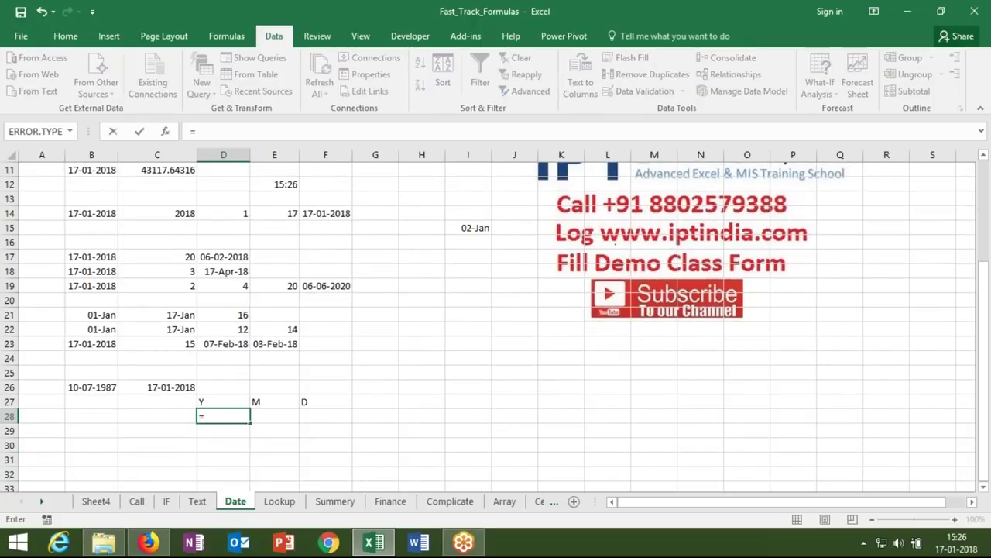
type("da")
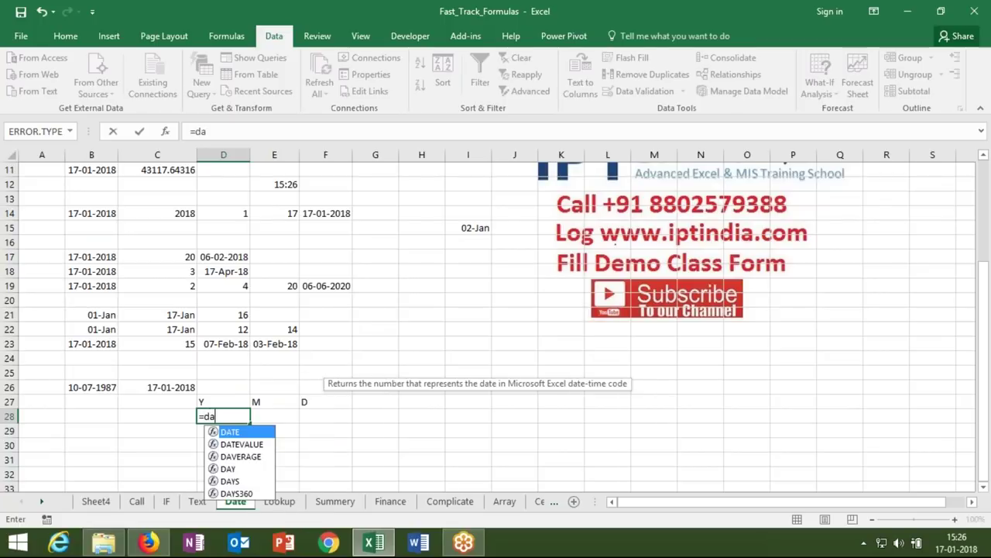
type("ted")
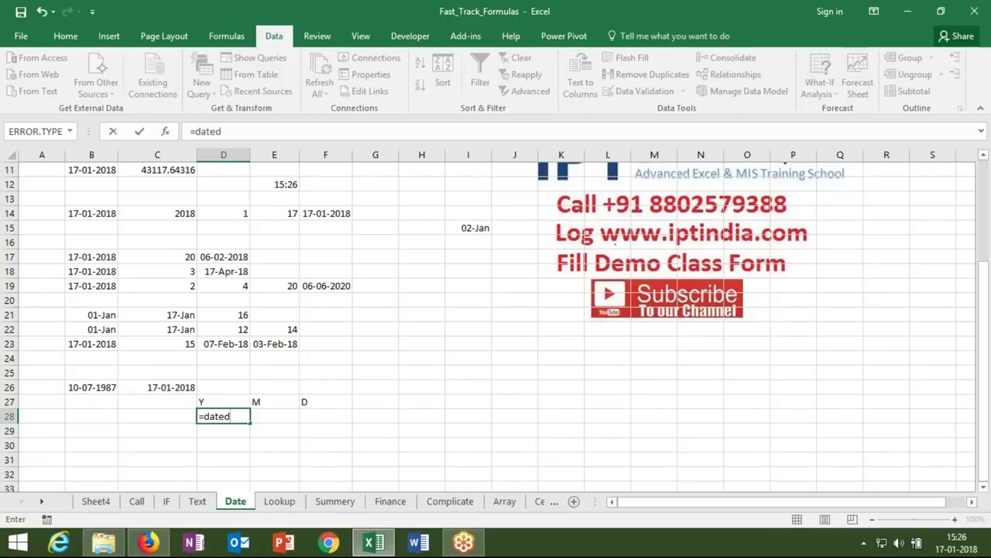
type("if(")
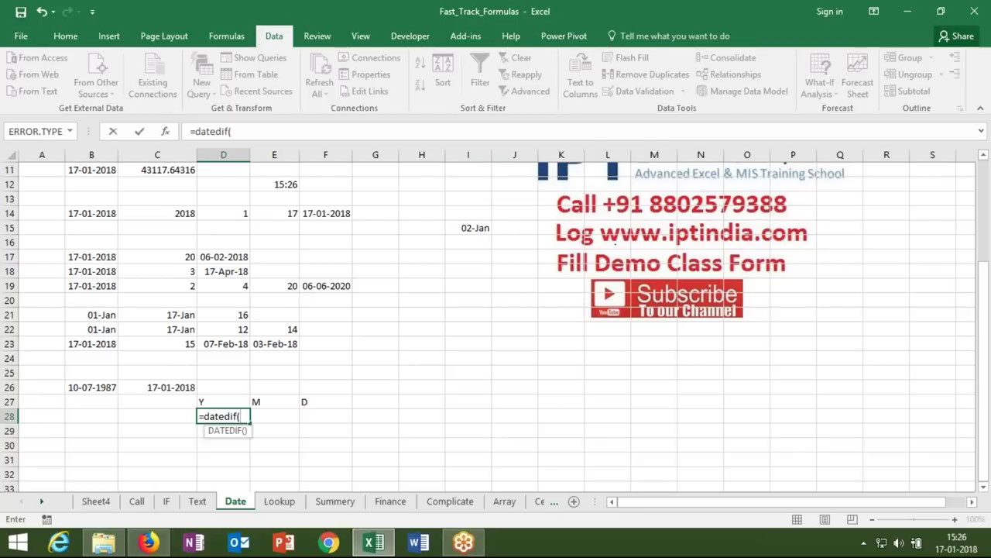
- Complete =DATEDIF(B26,C26,"y") in D28, returning 30 whole years
left_click(85, 386)
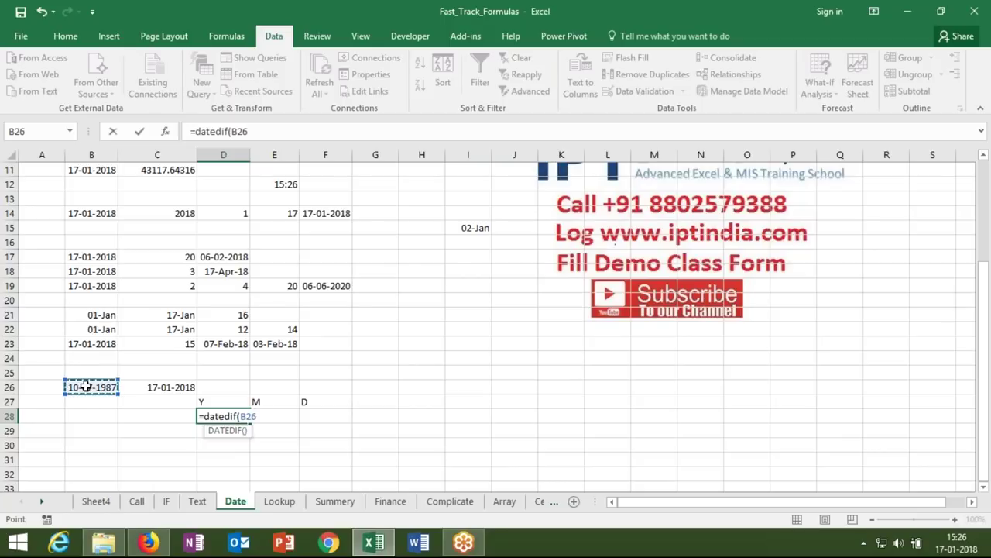
type(",")
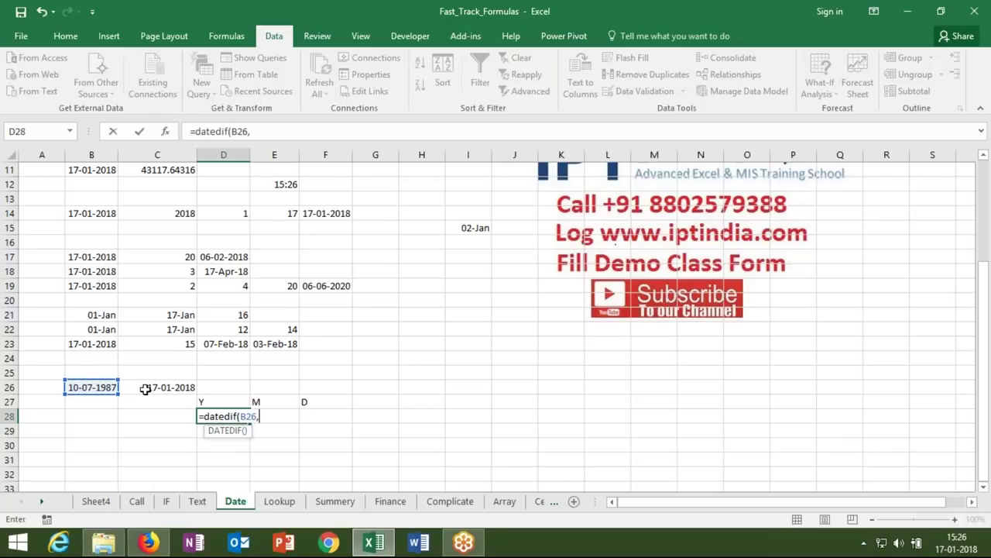
left_click(145, 389)
type(",")
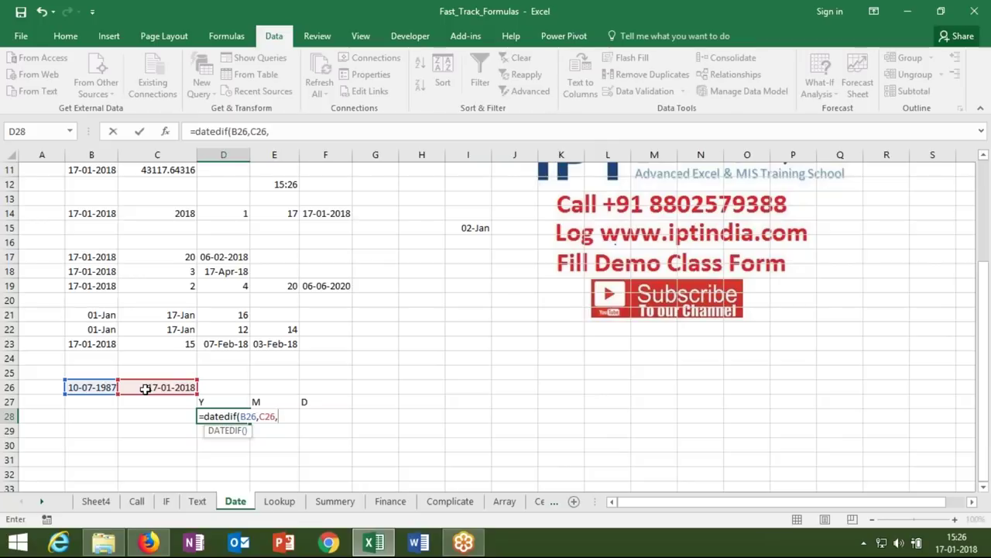
type("\"y\")")
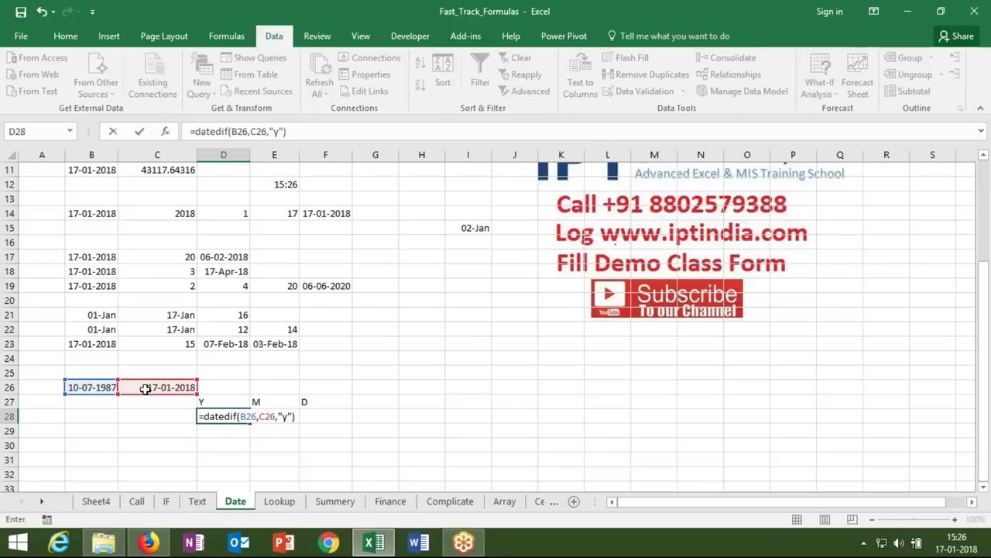
key("Return")
key("Up")
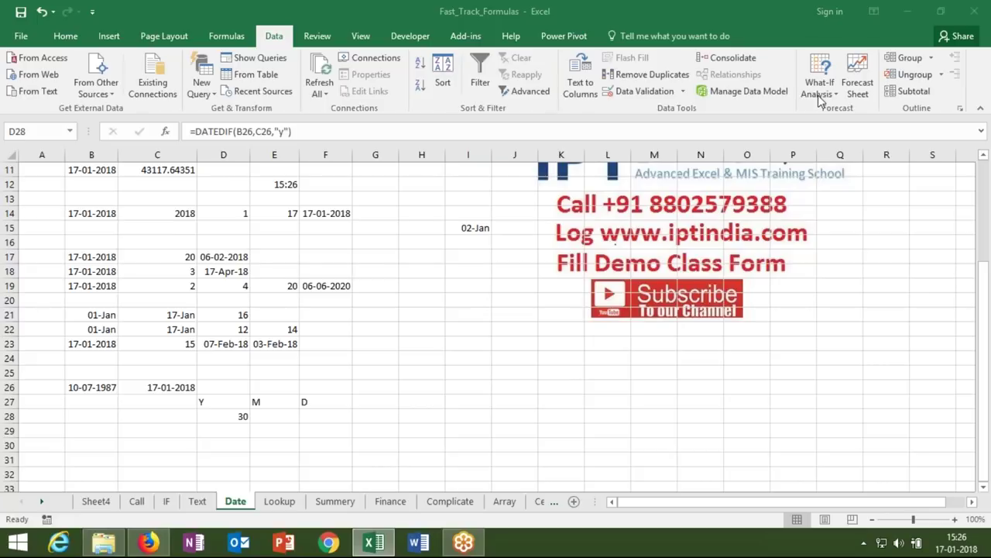
left_click(285, 419)
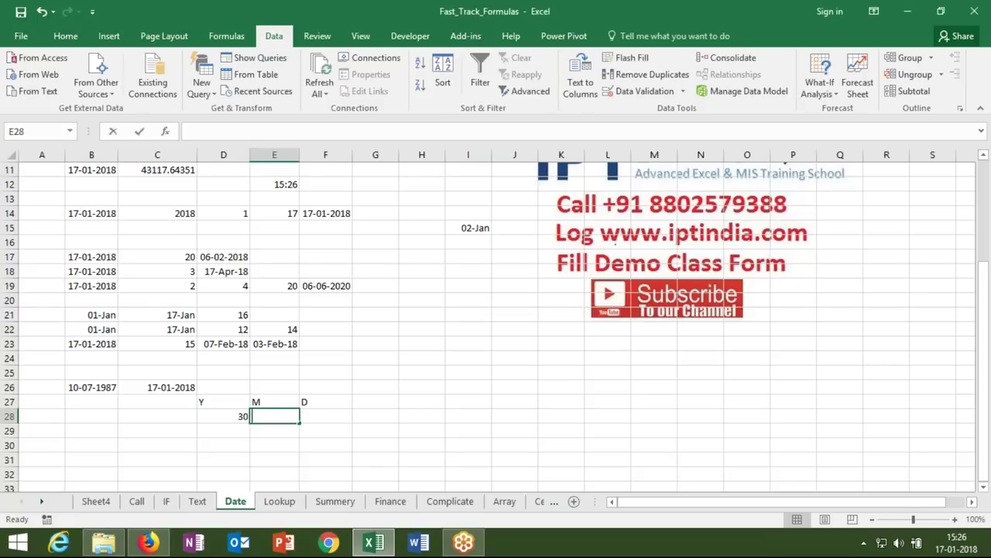
- Enter =DATEDIF(B26,C26,"ym") in E28 to get the leftover months
type("=date")
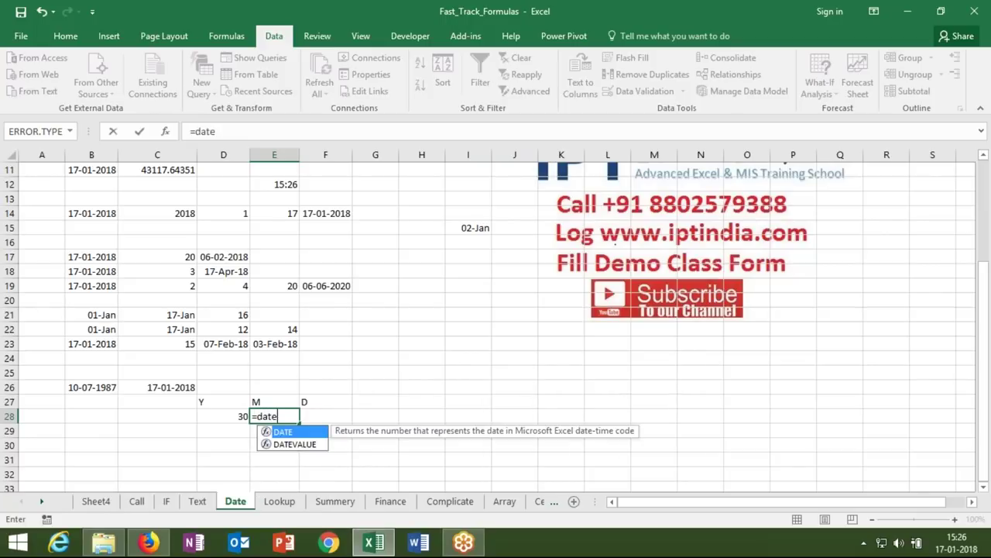
type("dif(")
left_click(87, 387)
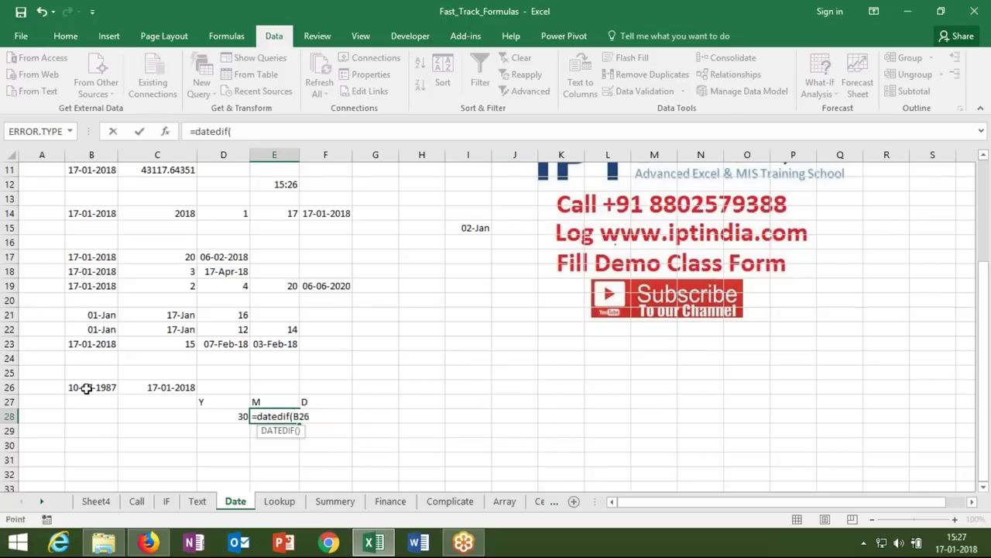
type(",")
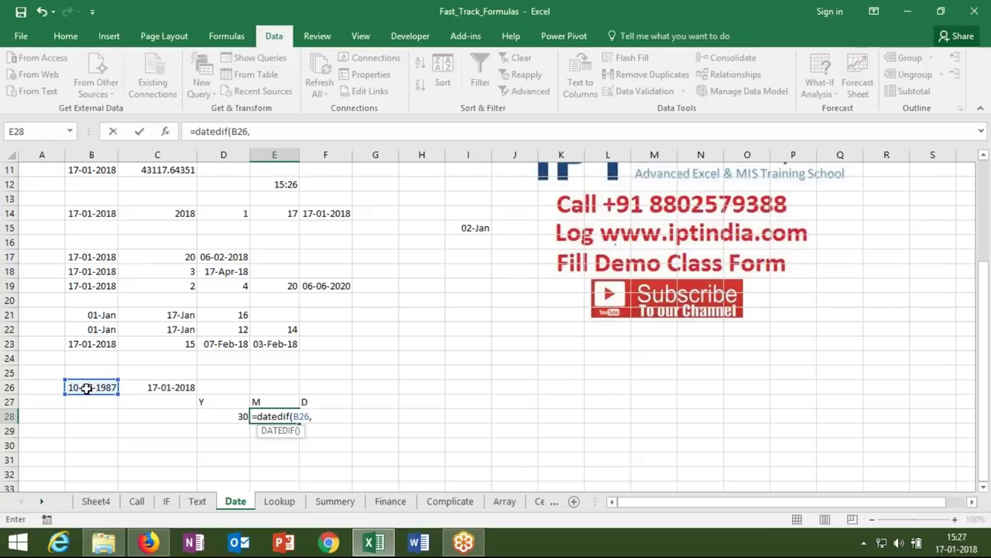
left_click(138, 386)
type(",\"ym\")")
key("Tab")
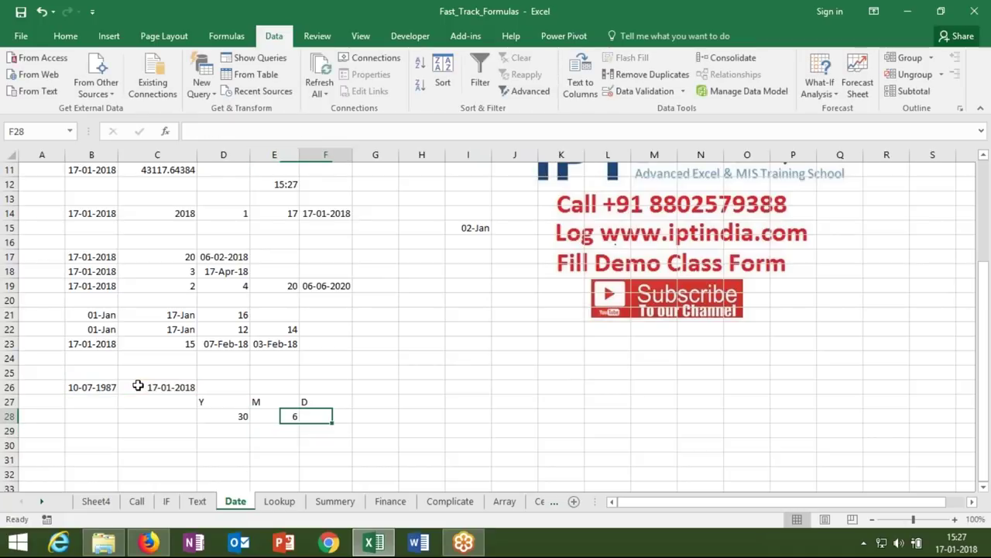
- Build =DATEDIF(B26,C26,"md") in F28, removing the doubled comma after the argument error
type("=date")
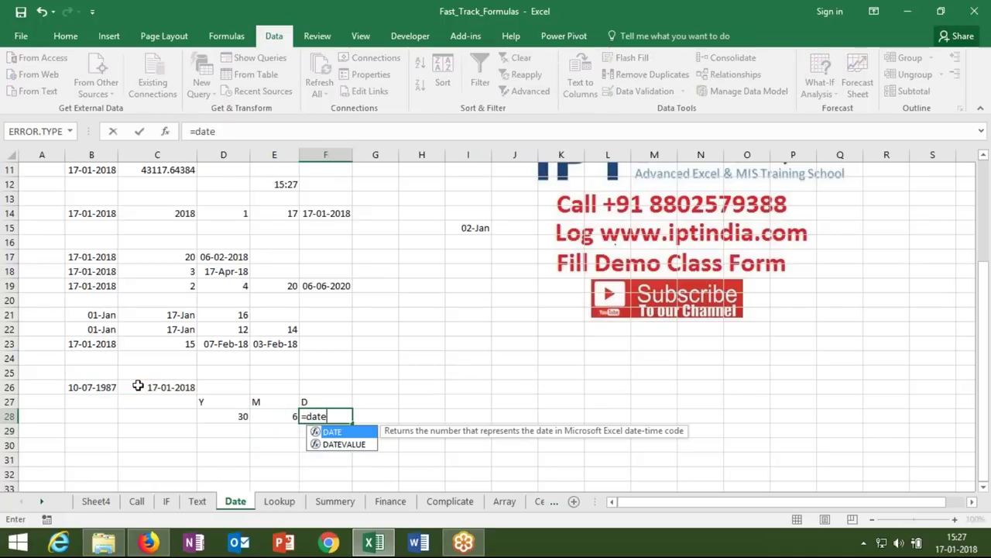
type("d")
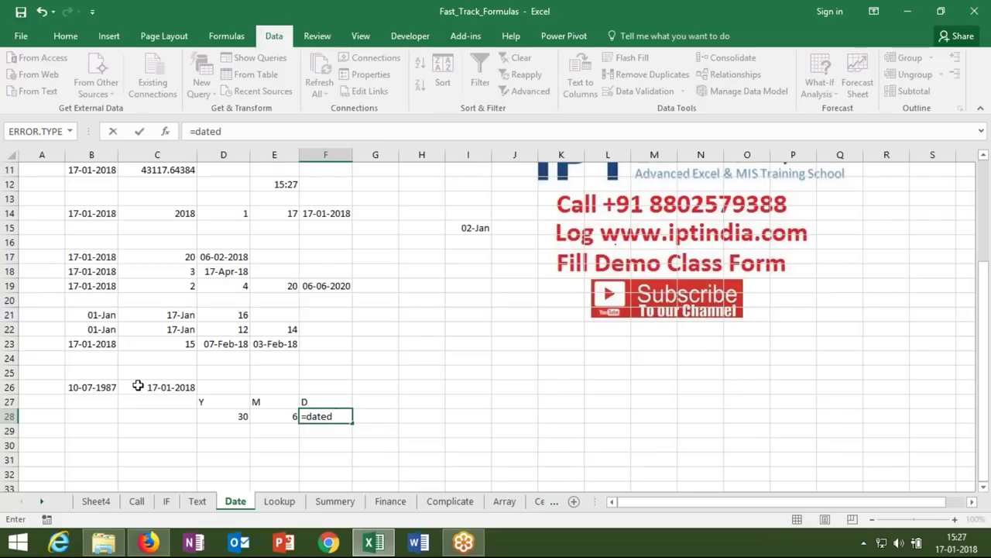
key("BackSpace")
type("dif(")
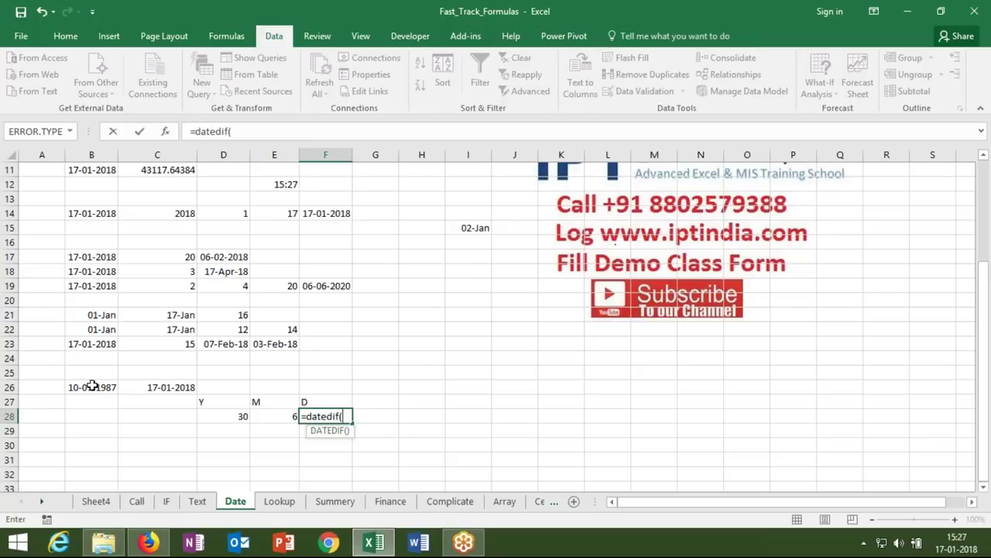
left_click(93, 386)
type(",")
left_click(141, 385)
type(",")
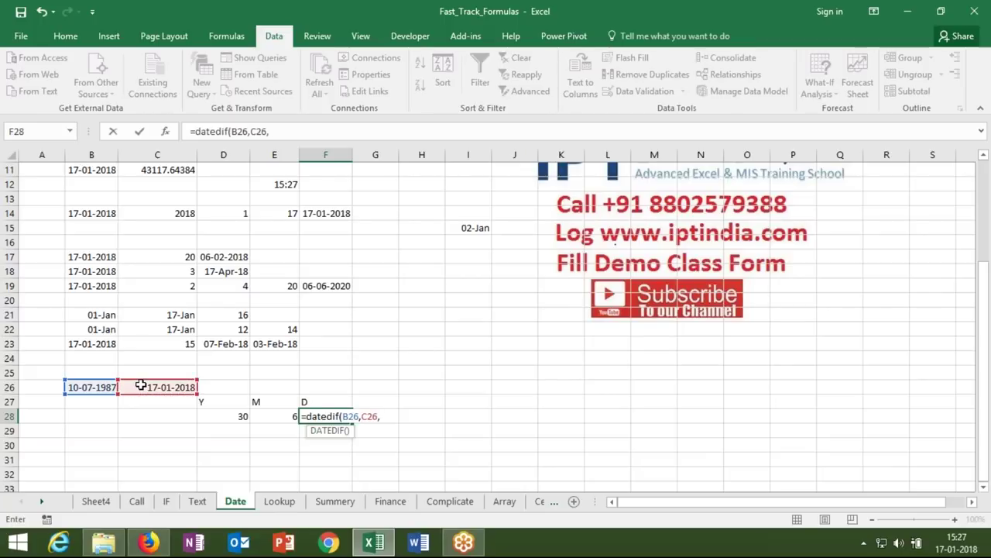
type(",\"md\"")
key("Return")
key("Return")
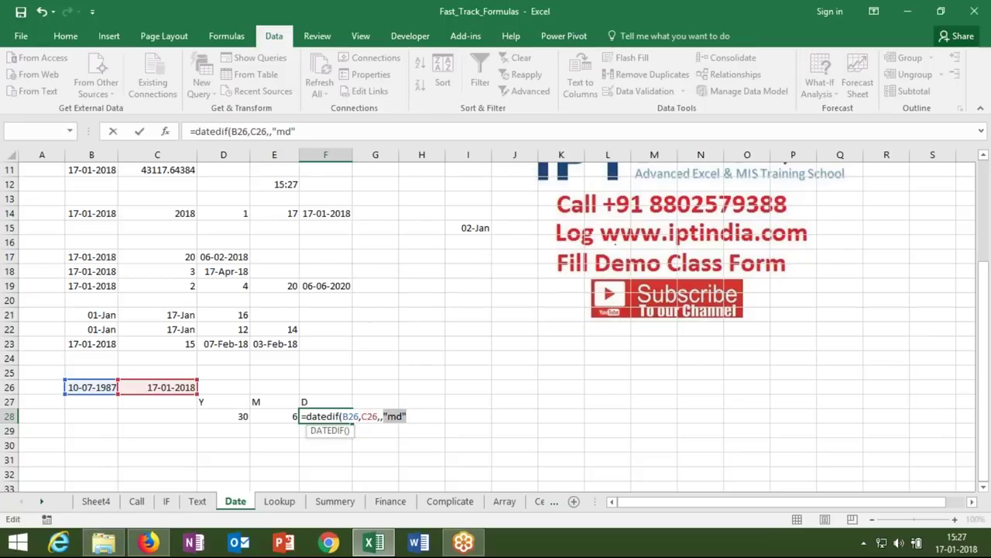
left_click(386, 416)
key("BackSpace")
key("Return")
- Confirm D28's 30 years and try the "m" unit in E28, giving 366 total months
double_click(235, 416)
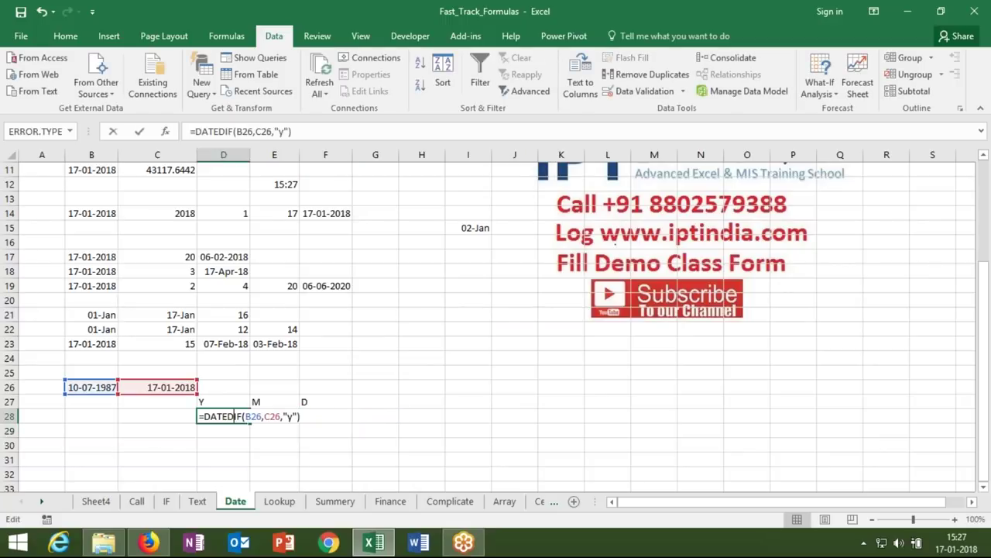
key("Return")
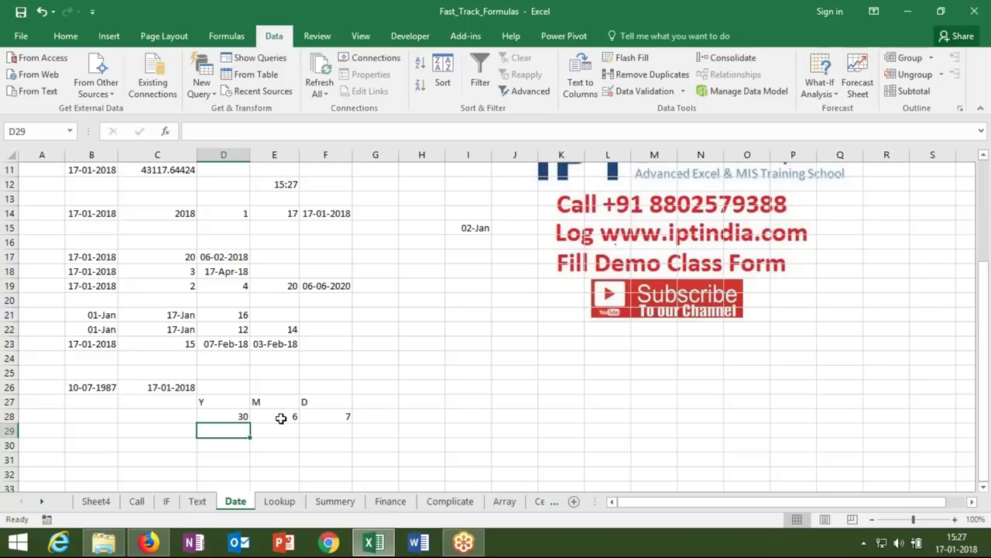
double_click(281, 418)
left_click(345, 416)
key("BackSpace")
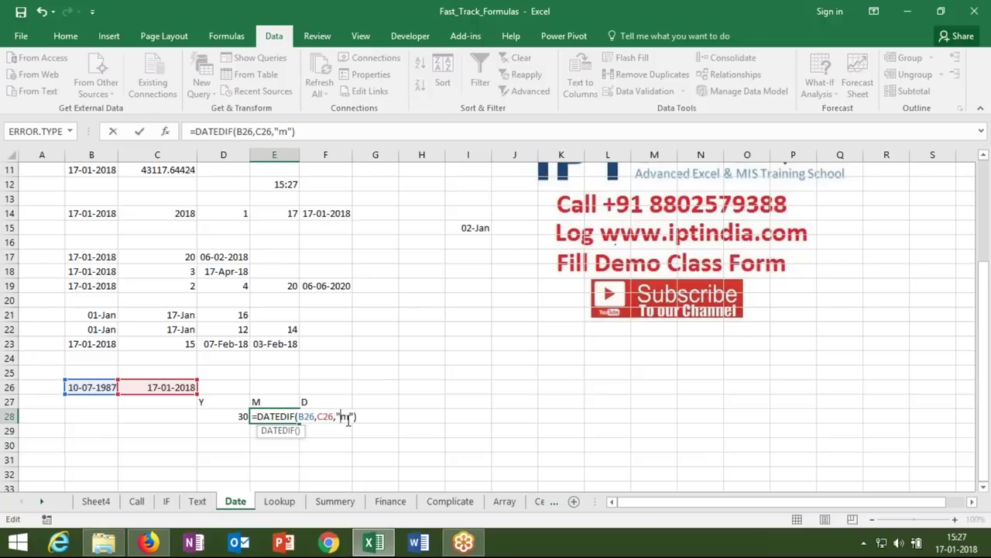
key("Return")
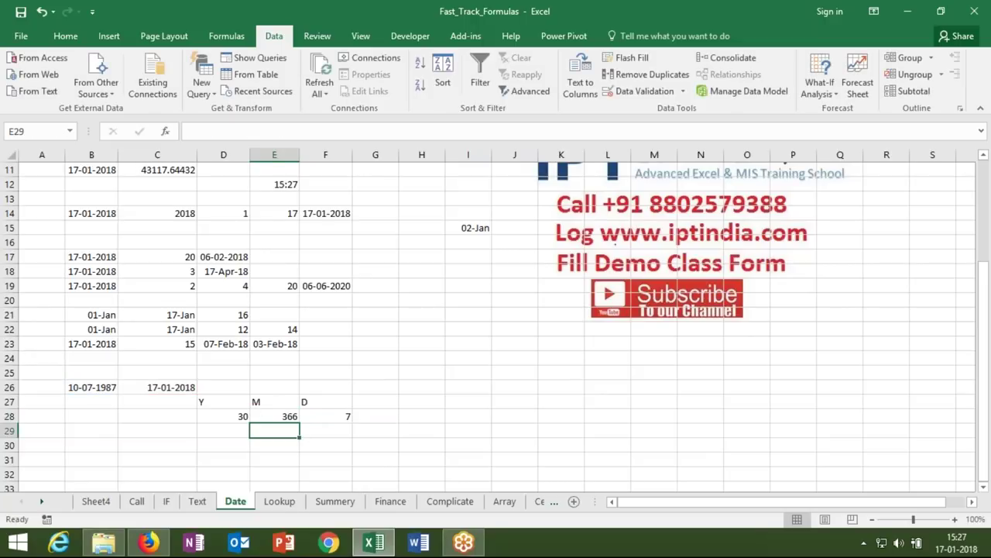
key("Up")
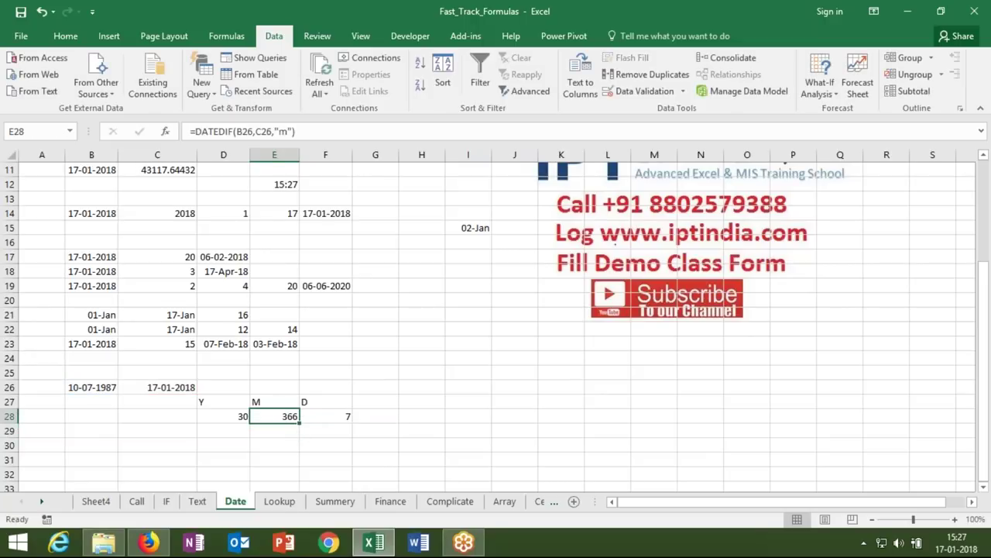
- Restore the "ym" unit in E28 so it shows 6 months
double_click(288, 416)
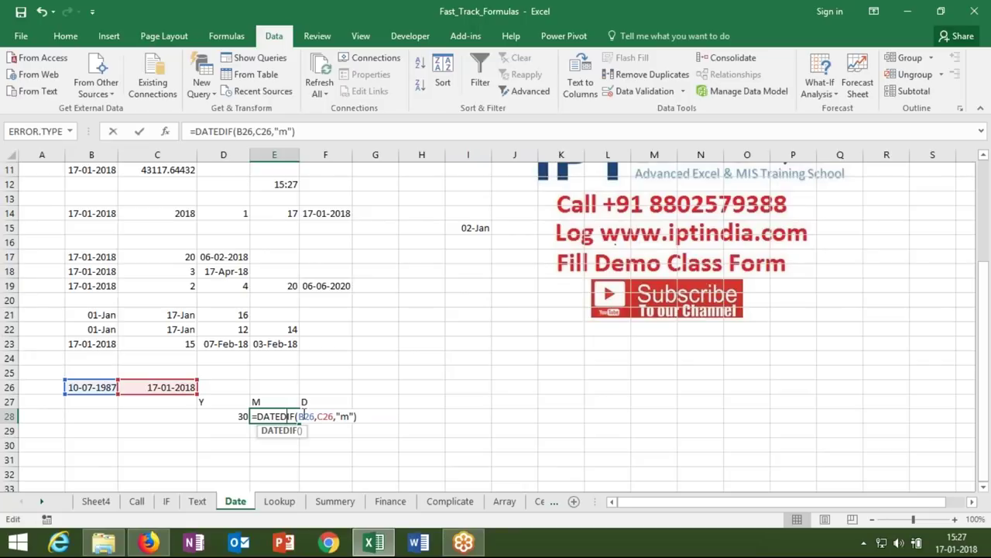
left_click(341, 417)
type("y")
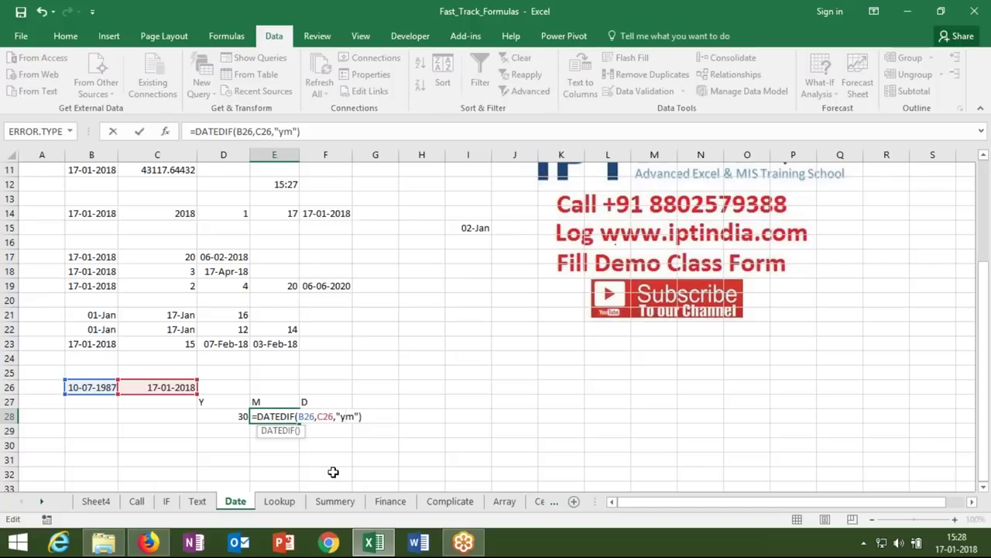
key("Return")
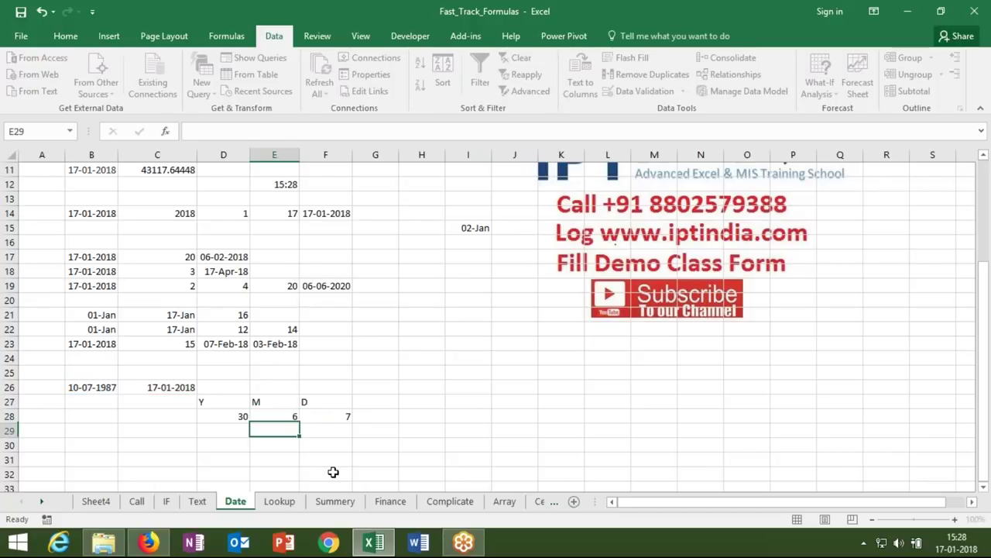
key("Up")
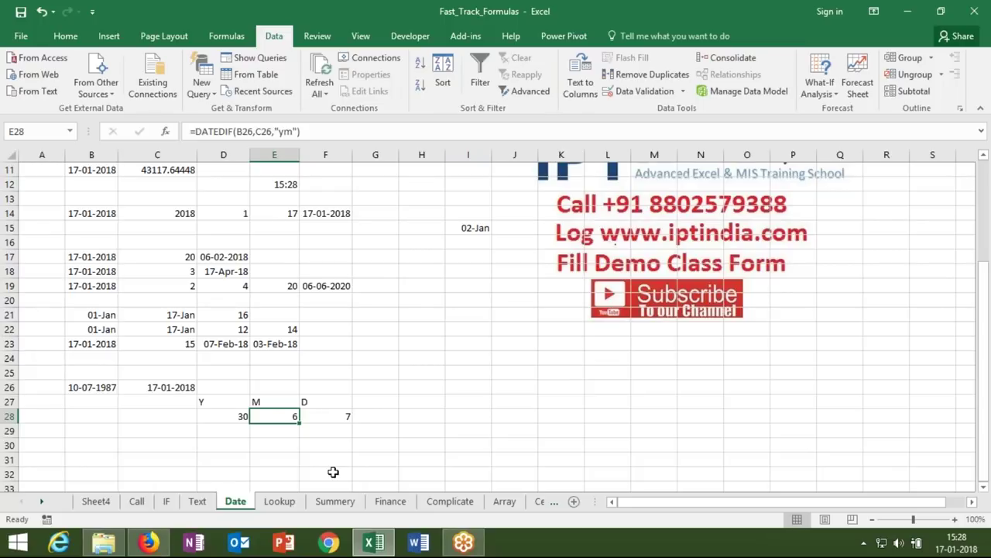
key("Right")
- Confirm F28's 7 days and insert today's date 17-01-2018 into B30
double_click(335, 416)
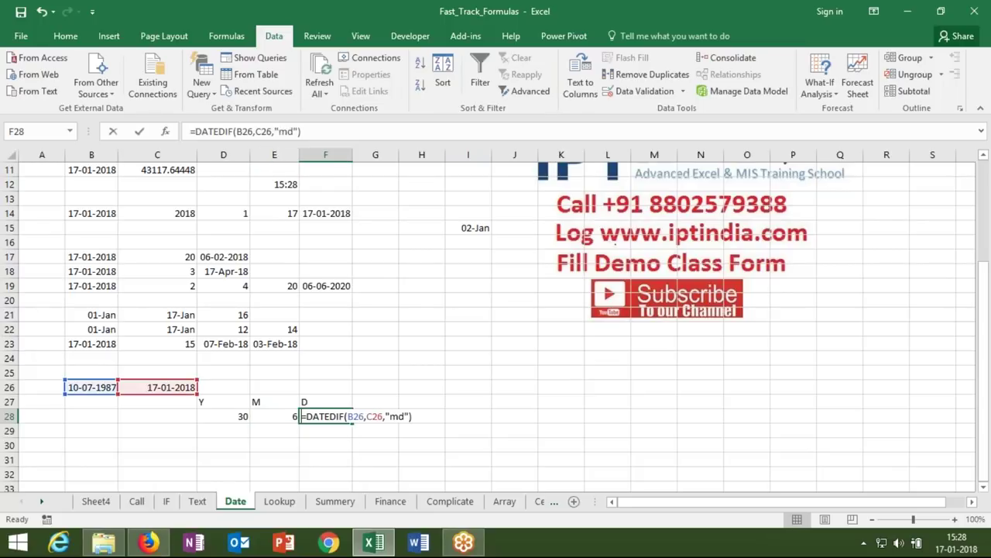
left_click(398, 418)
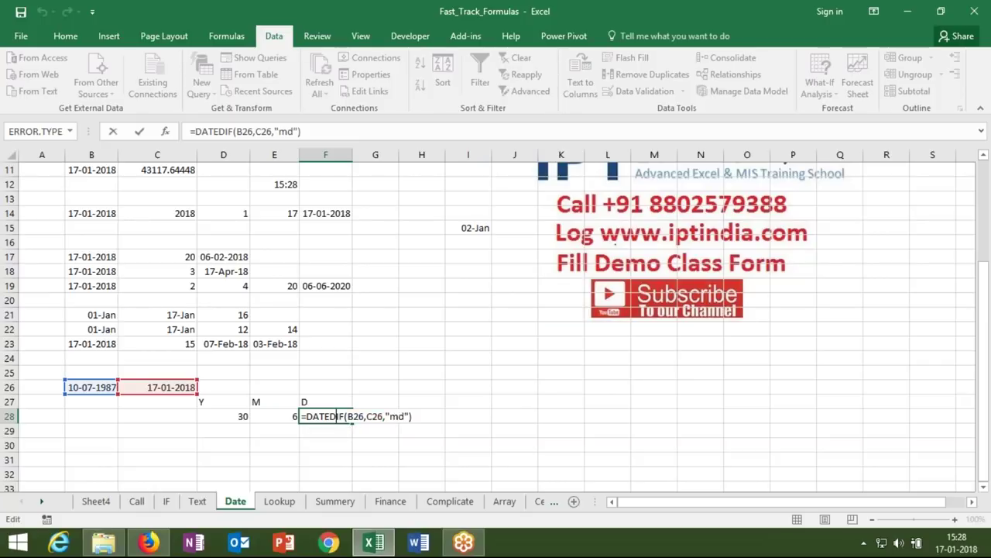
key("Return")
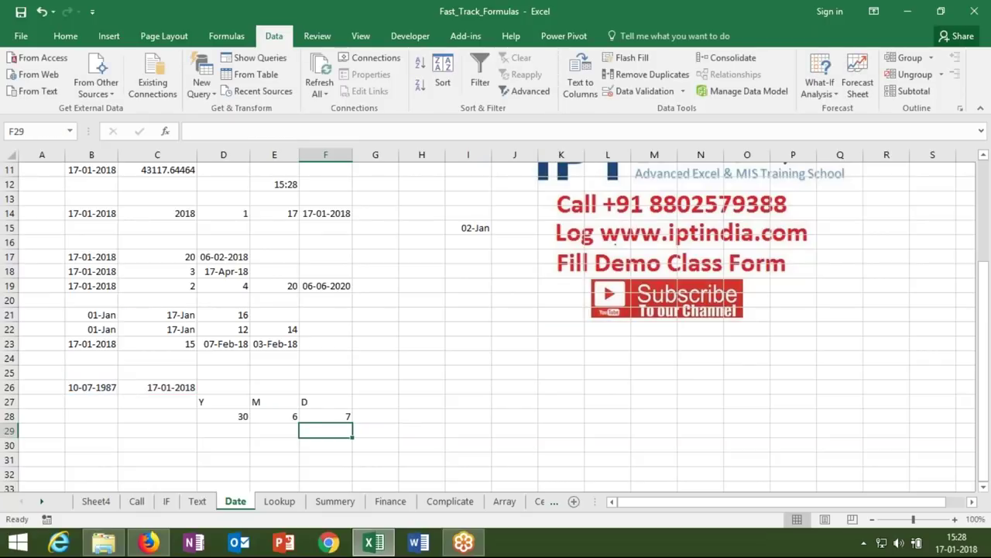
key("Up")
key("Left")
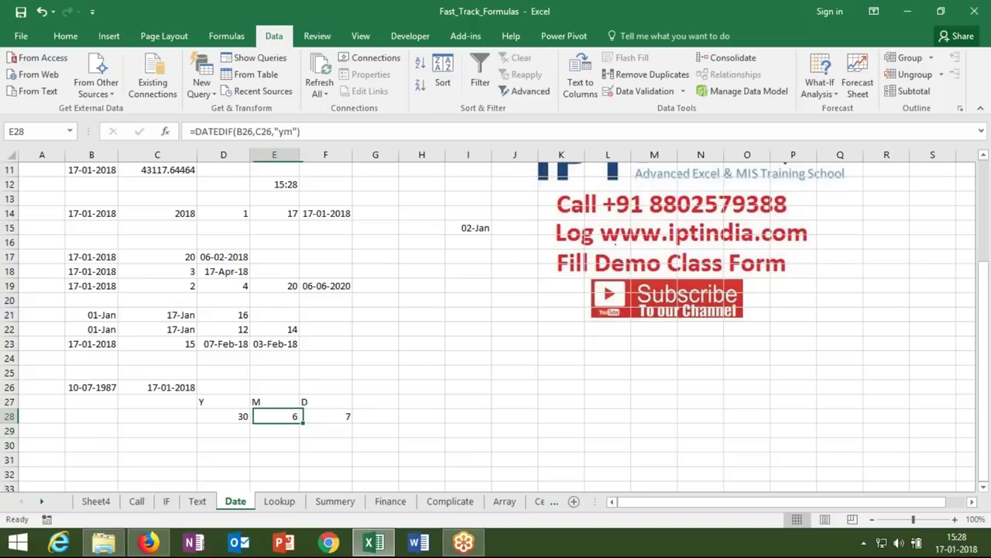
key("Left")
key("Down")
key("Down")
key("Left")
key("Left")
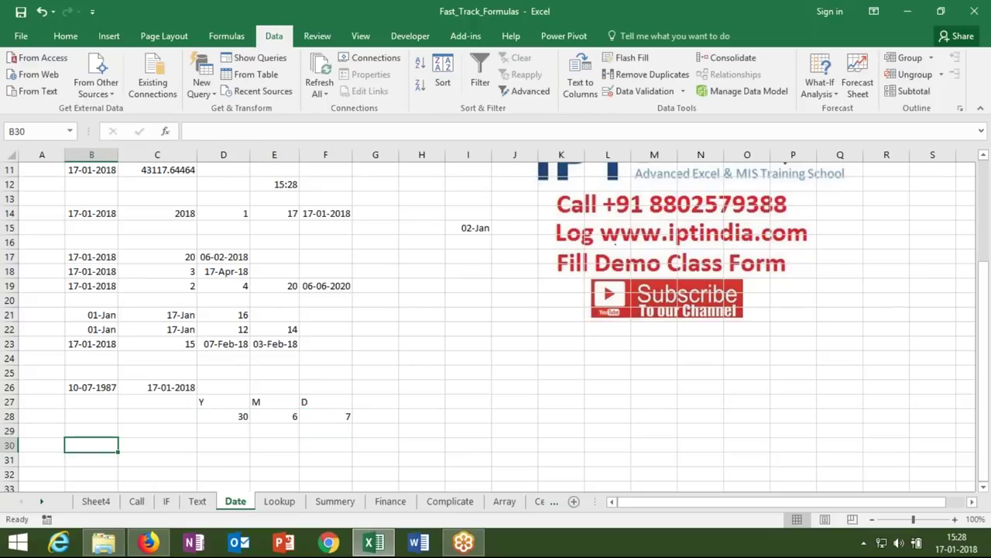
key("ctrl+semicolon")
key("Tab")
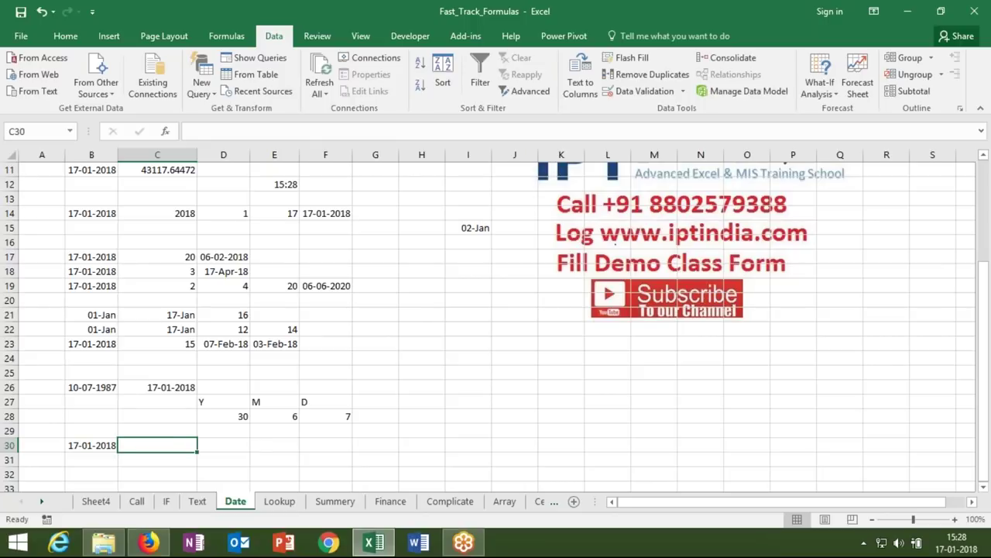
- Enter =EOMONTH(B30,0) in C30 and format it as a date showing 31-Jan-18
type("=eo")
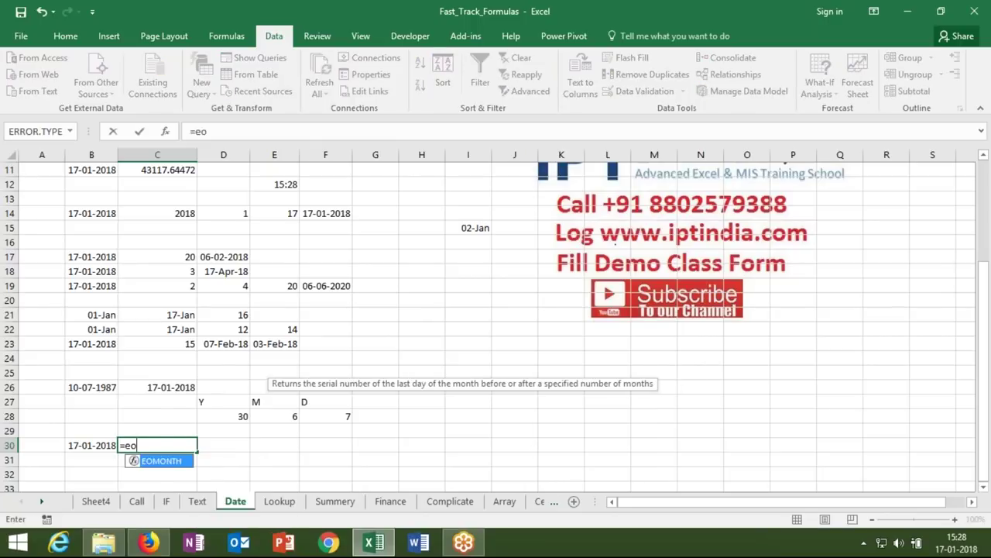
key("Tab")
key("Left")
type(",0")
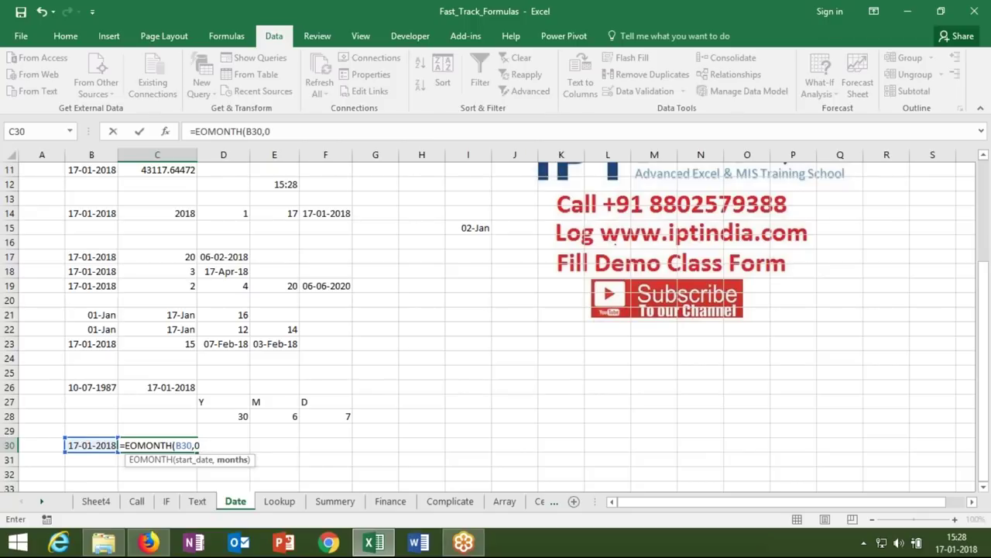
key("Return")
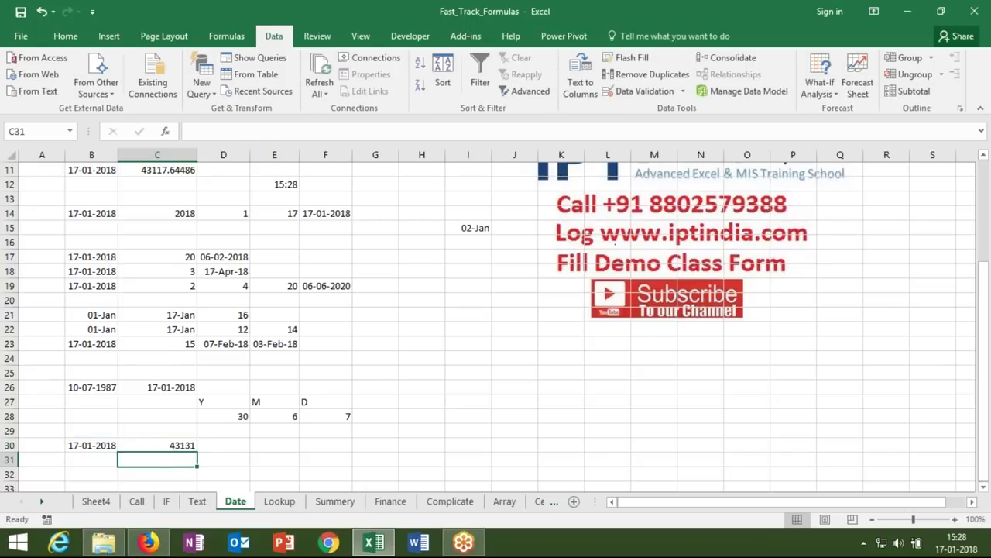
left_click(157, 445)
key("ctrl+shift+3")
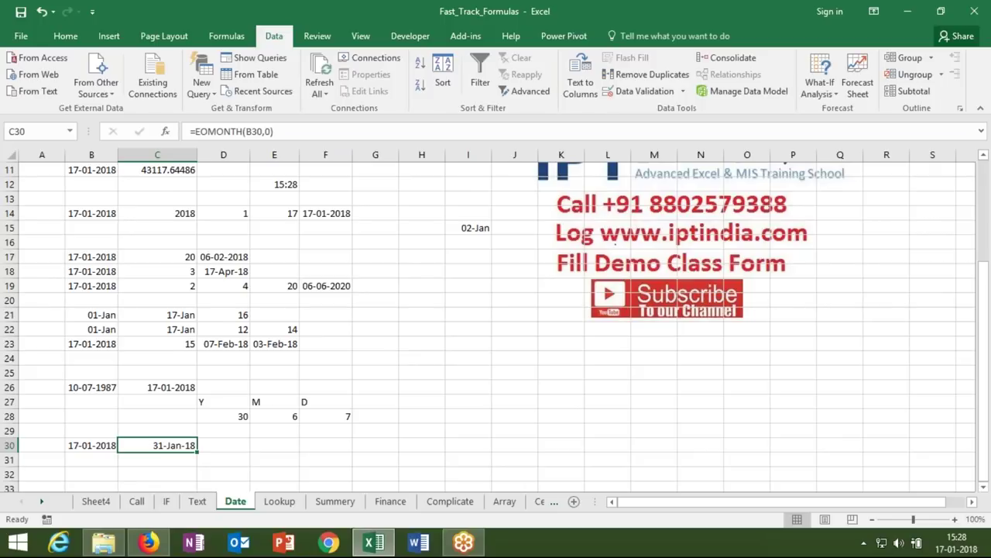
key("ctrl+Up")
key("ctrl+Up")
key("ctrl+Up")
key("ctrl+Up")
key("ctrl+Up")
key("ctrl+Up")
key("ctrl+Up")
key("ctrl+Up")
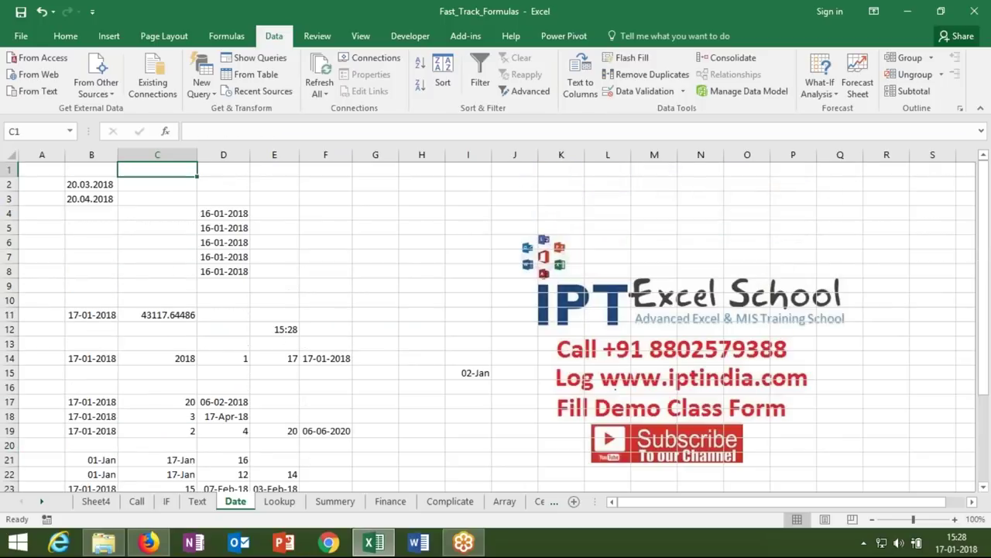
- Review the date results down column C, then go to the Lookup sheet
key("Down")
key("Down")
key("Down")
key("Down")
key("Down")
key("Down")
key("Down")
key("Down")
key("Down")
key("Down")
key("Down")
key("Down")
key("Down")
key("Down")
key("Down")
key("Down")
key("Down")
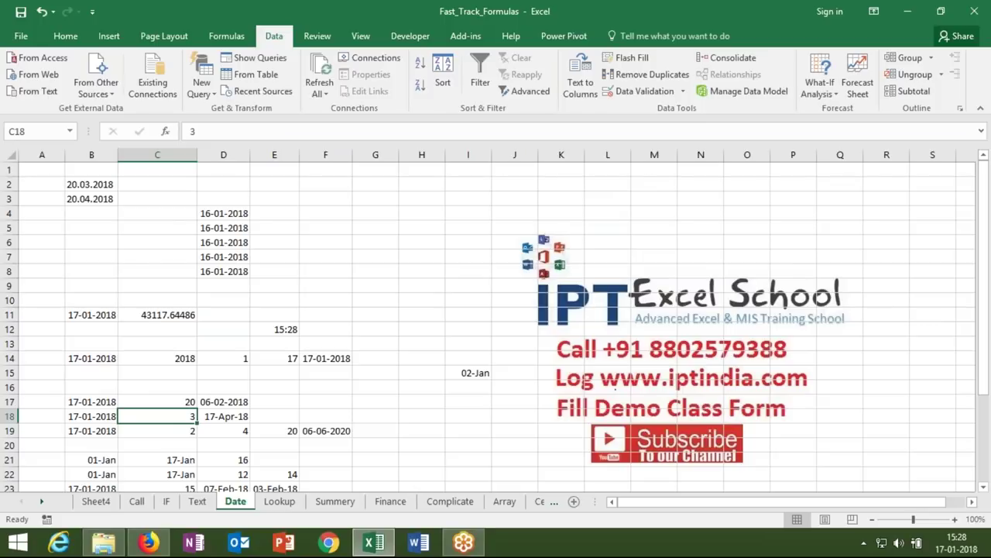
key("Down")
key("Down")
key("Down")
key("Down")
key("Down")
key("Down")
key("Down")
key("Down")
key("Down")
key("Down")
key("Down")
key("Down")
key("Down")
key("Down")
key("Down")
key("Down")
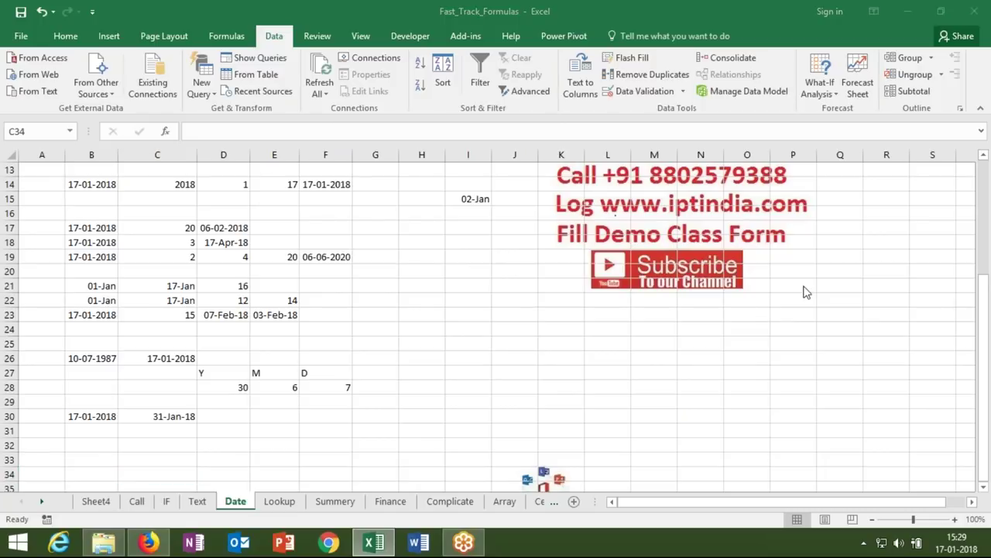
left_click(281, 501)
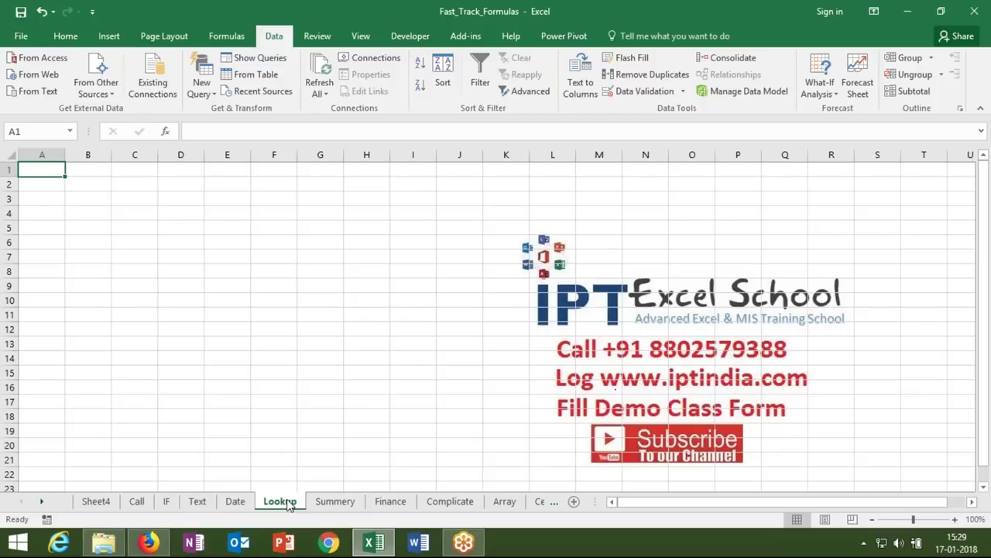
- On Sheet4, insert a new blank column A before the employee table
left_click(90, 503)
left_click(102, 301)
key("ctrl+Up")
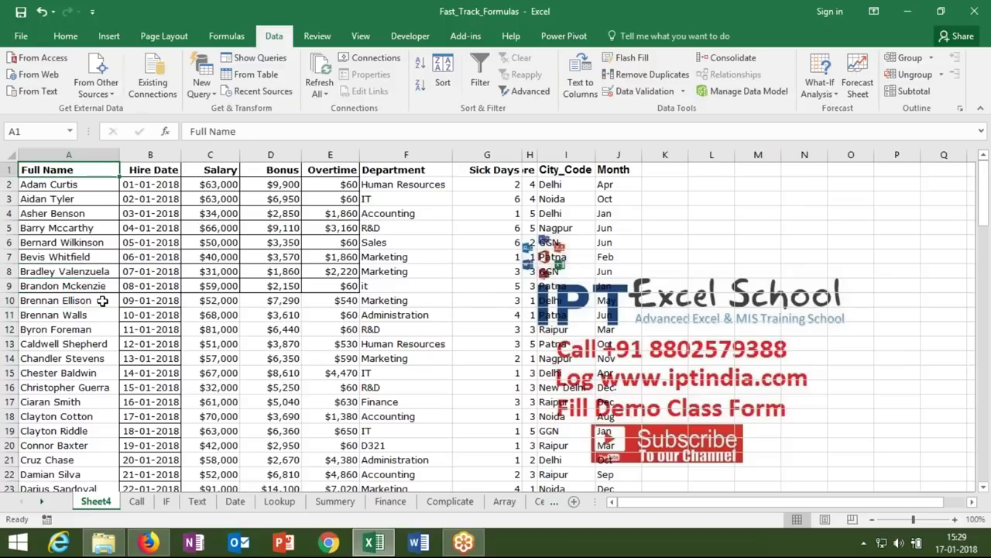
key("ctrl+shift+Down")
key("alt+i")
key("c")
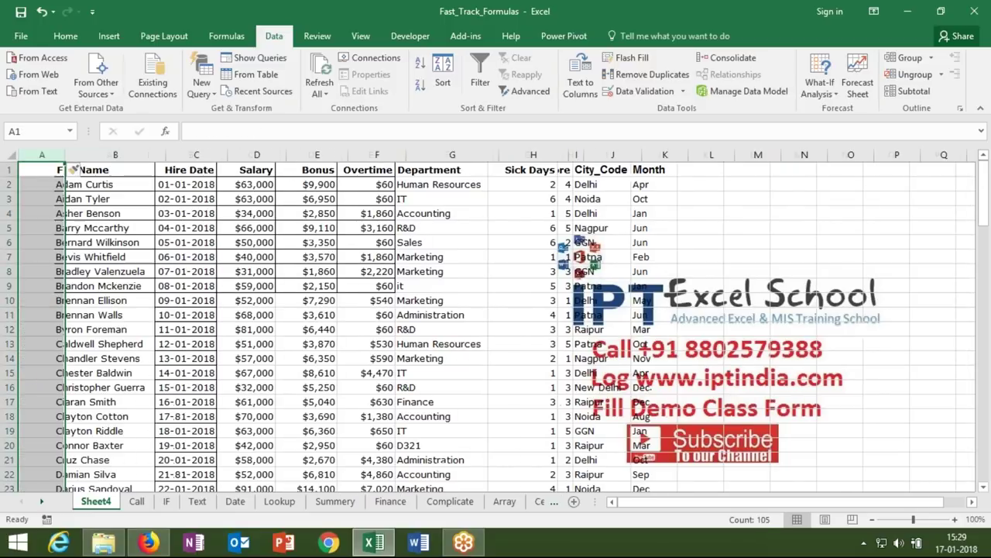
key("ctrl+Home")
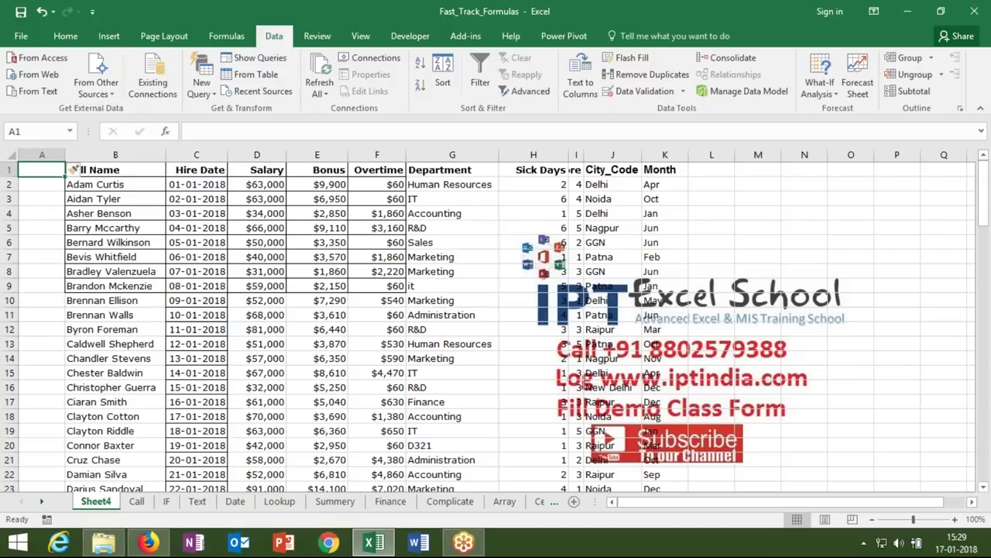
- Head the new column E.Code and fill codes 1, 2 onward down to every employee
type("SR")
key("Return")
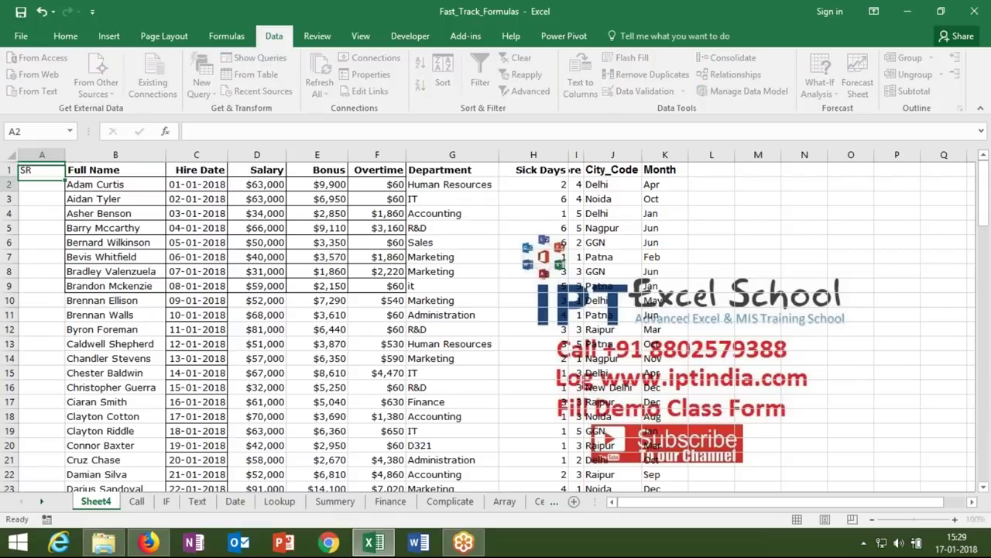
left_click(42, 170)
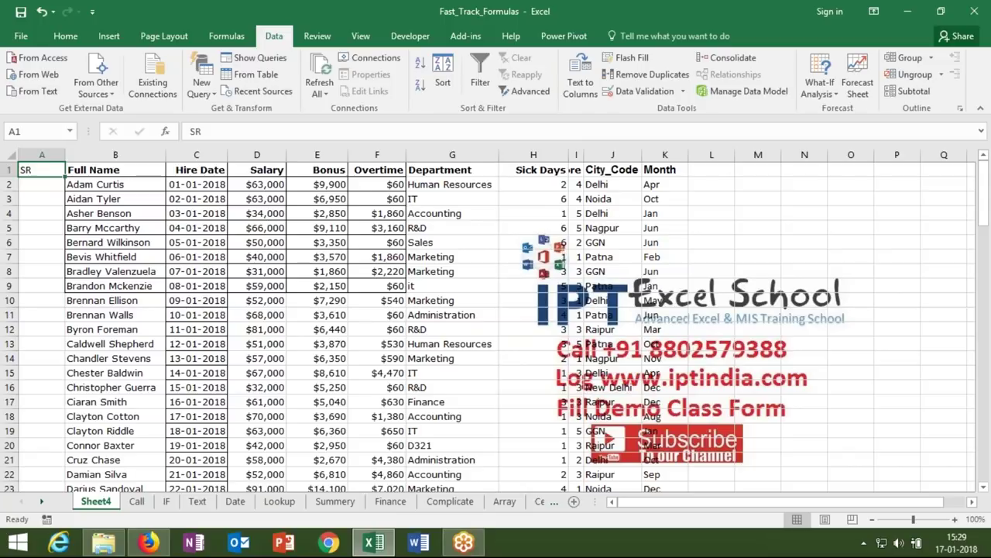
type("E.Code")
key("Return")
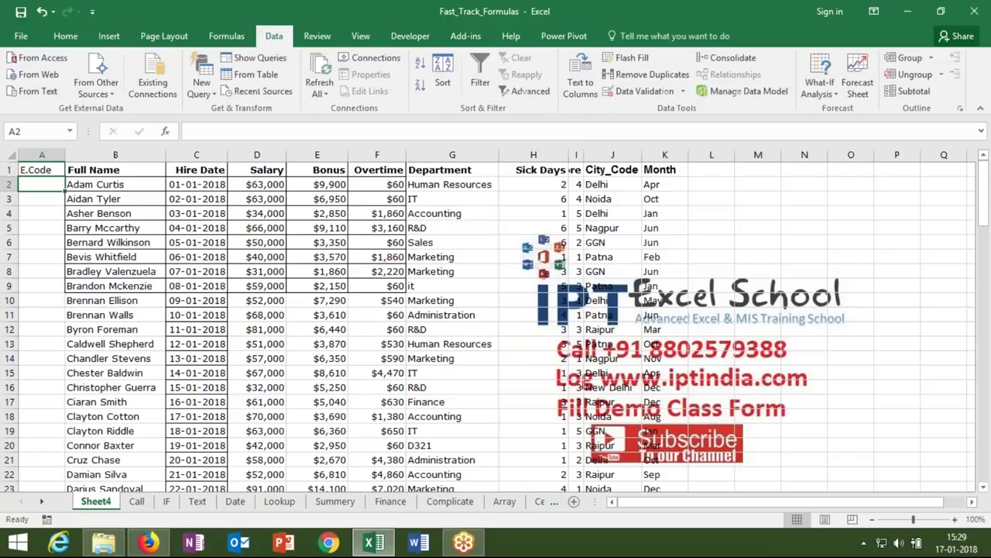
type("1")
key("Return")
type("2")
key("Return")
left_click_drag(42, 185, 42, 199)
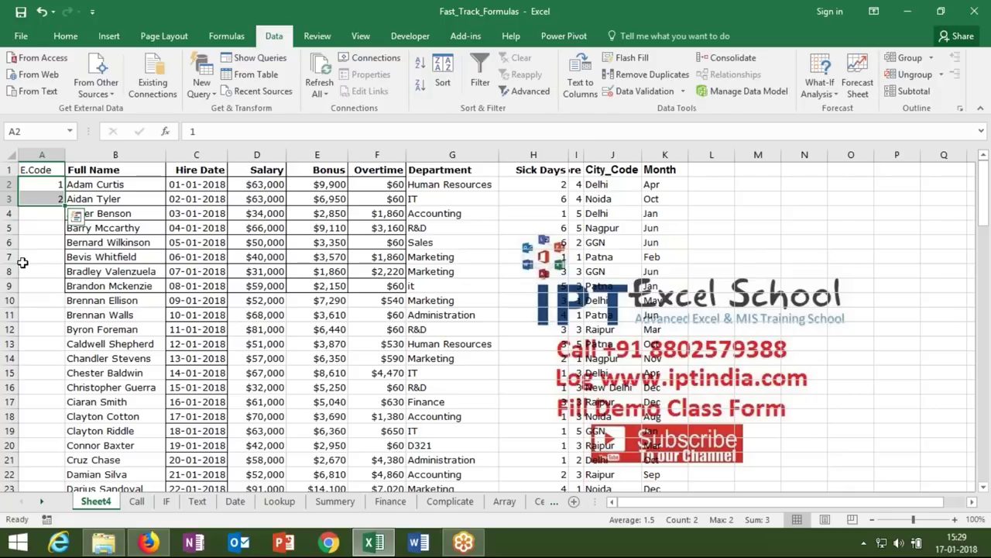
double_click(65, 205)
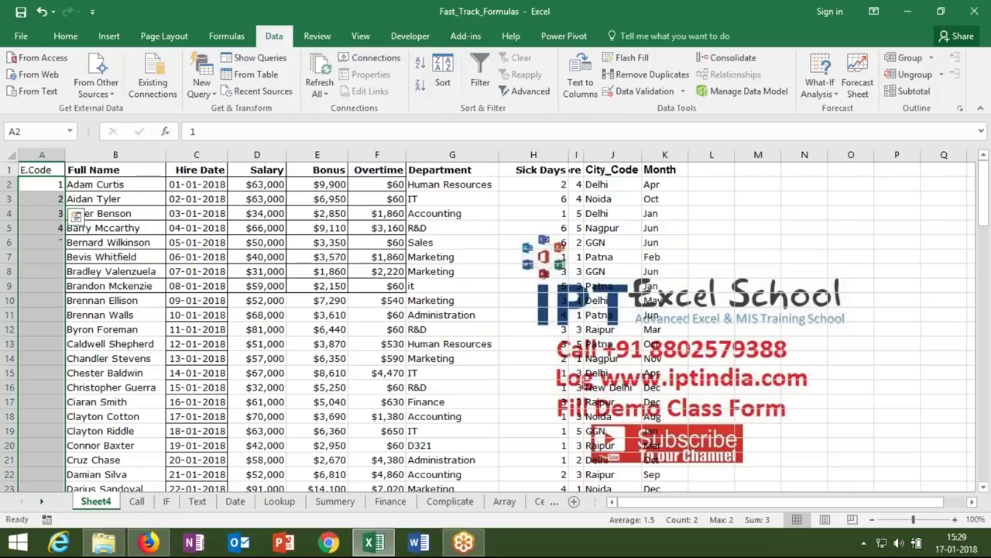
- Copy the header row from E.Code across to the last column
left_click(53, 172)
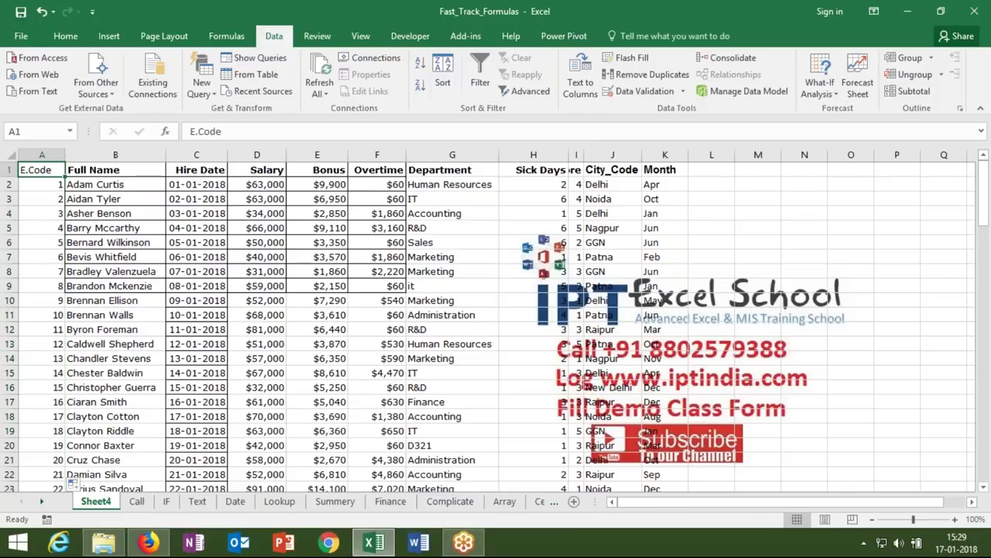
key("ctrl+shift+Right")
key("ctrl+c")
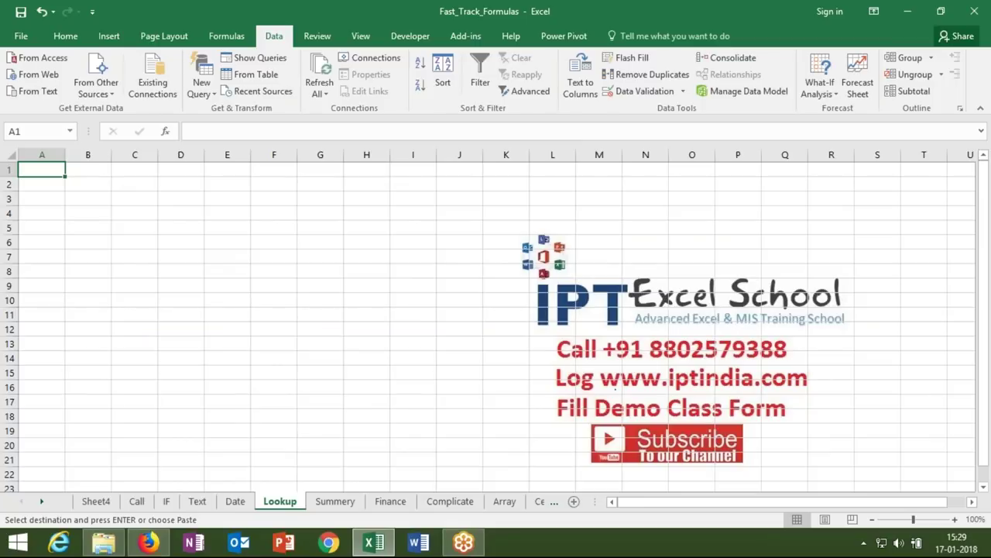
- Paste the headers into the Lookup sheet and insert a blank row above them
key("ctrl+v")
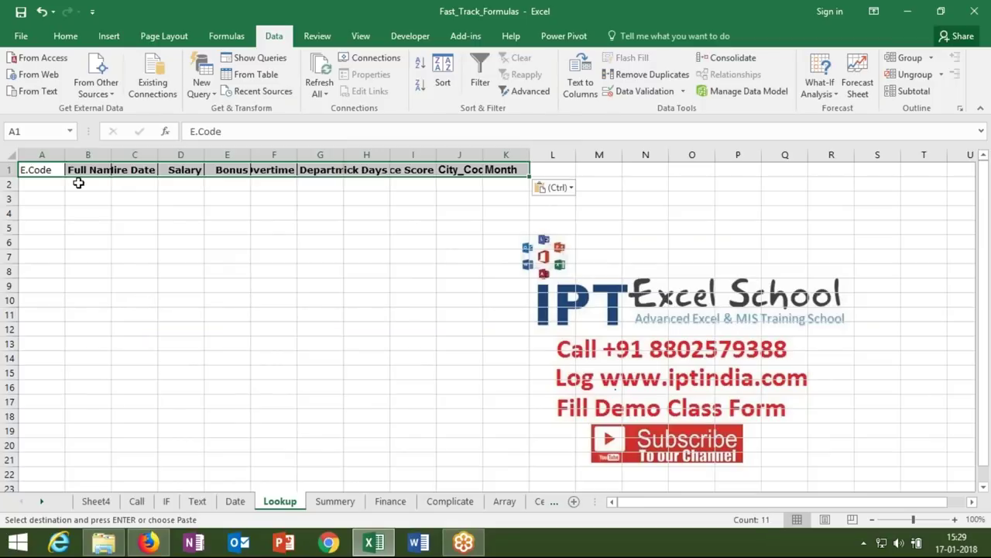
left_click(78, 183)
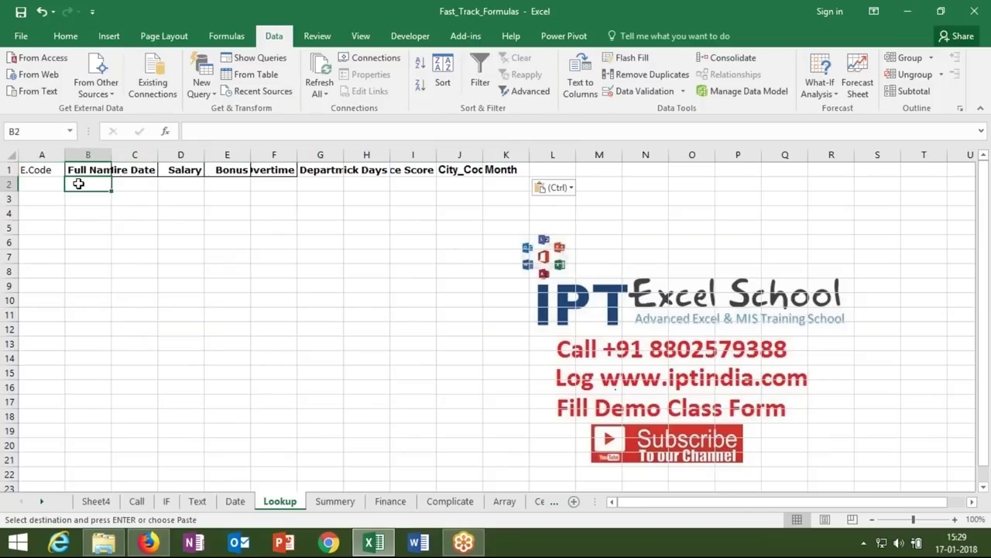
left_click(11, 169)
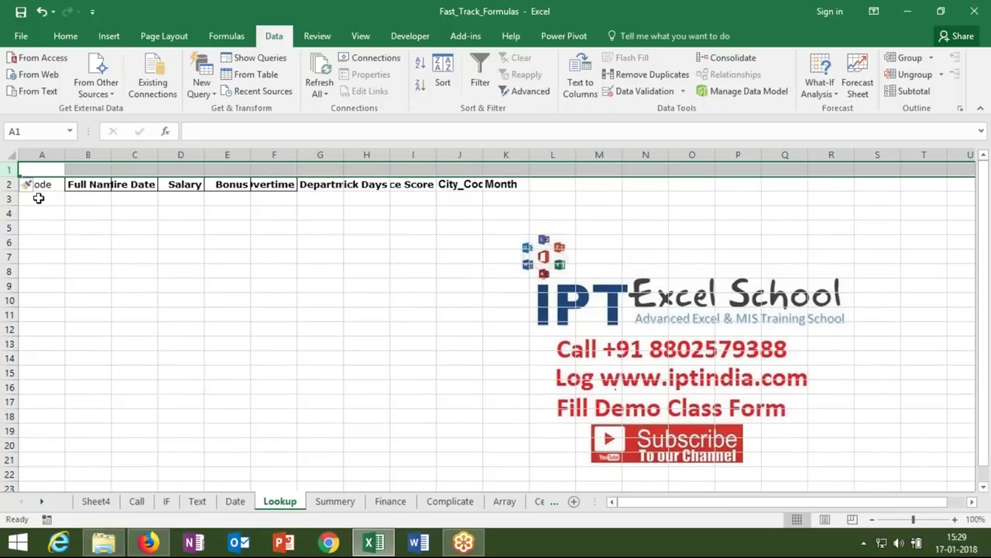
key("ctrl+shift+plus")
left_click(38, 198)
- Enter E.Codes 1, 6, 8 and 9 in A3:A6 below the headers
type("1")
key("Return")
type("6")
key("Return")
type("8")
key("Return")
type("9")
key("Return")
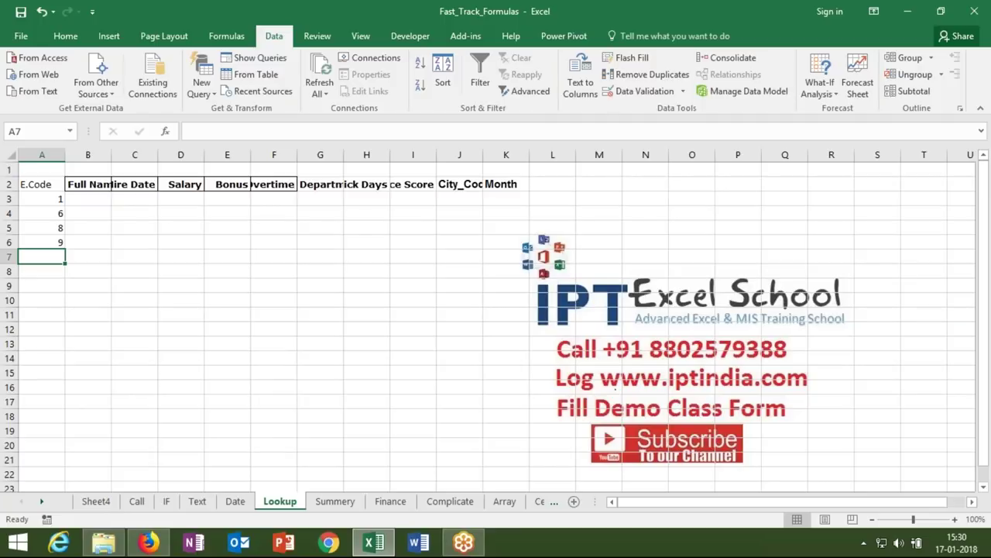
left_click(52, 200)
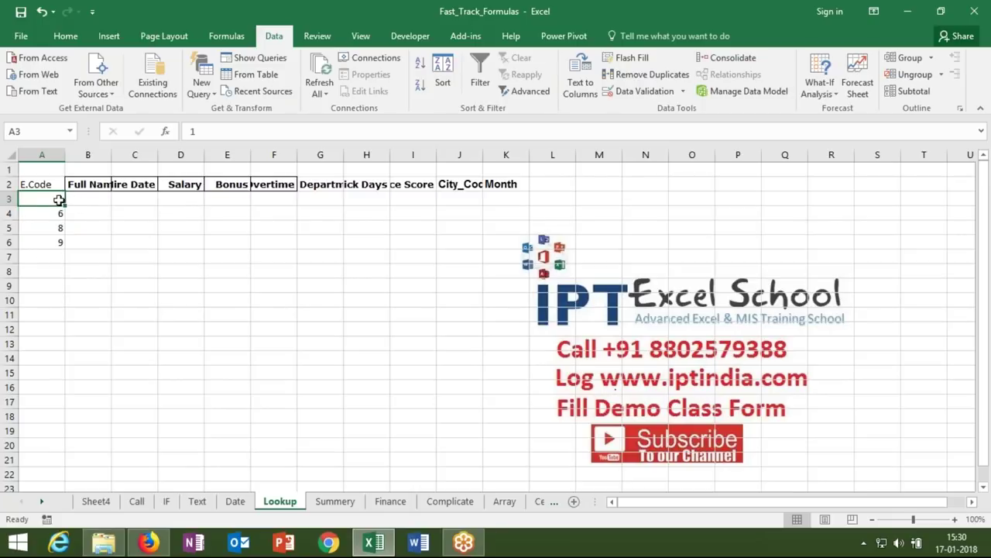
left_click(97, 501)
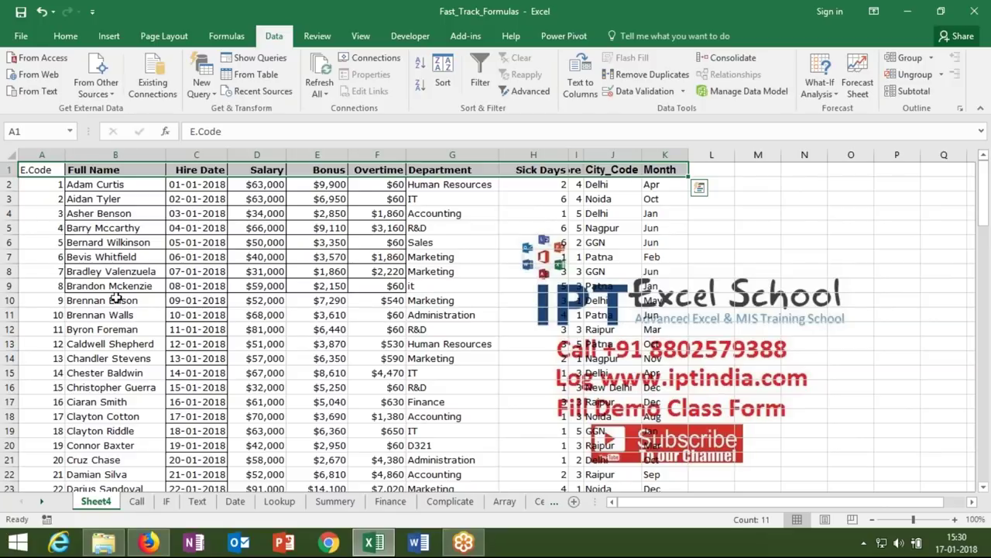
- Select Sheet4's employee table columns and save the workbook
left_click_drag(46, 154, 714, 186)
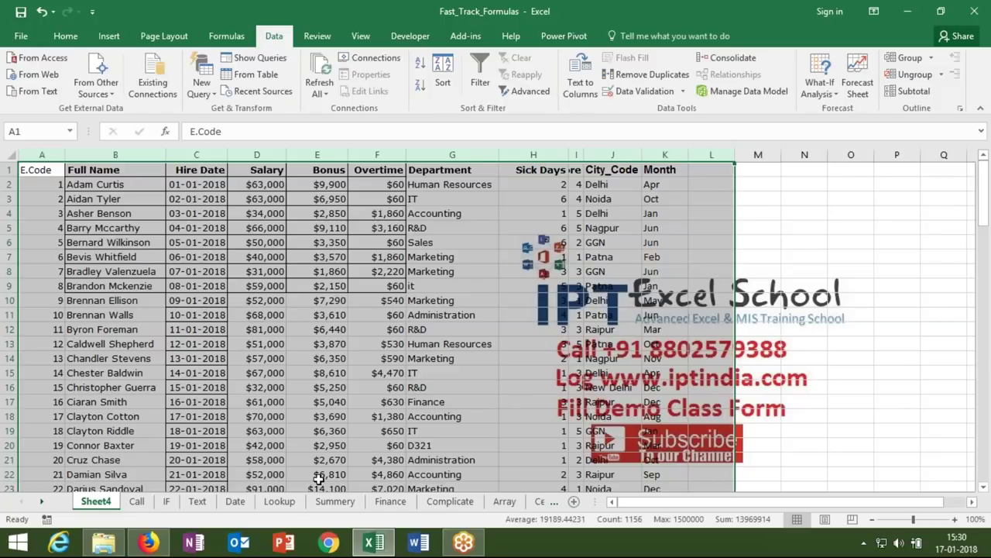
left_click(280, 501)
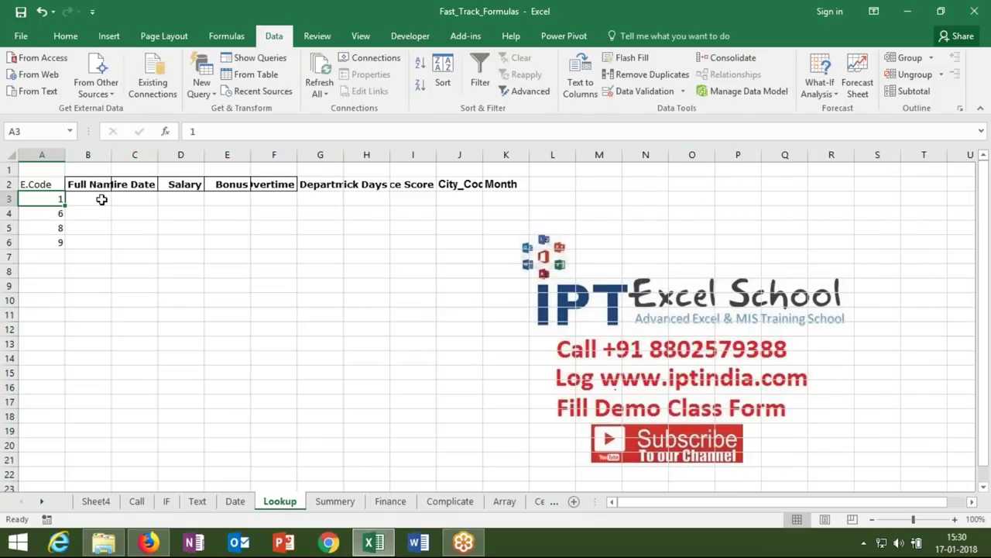
left_click(21, 11)
- Find employee code 5 in Sheet4's E.Code column and copy that employee's details
left_click(96, 501)
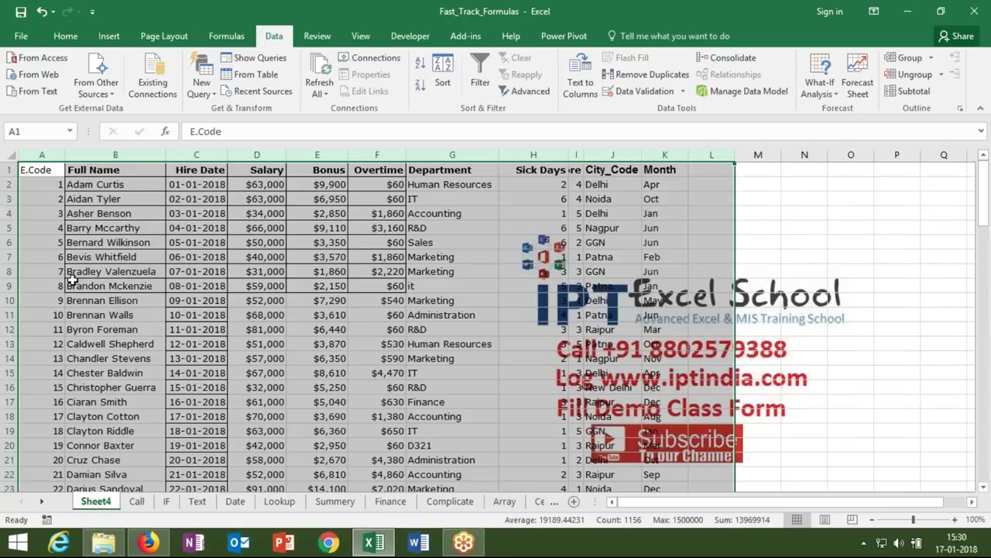
left_click(71, 274)
left_click(42, 155)
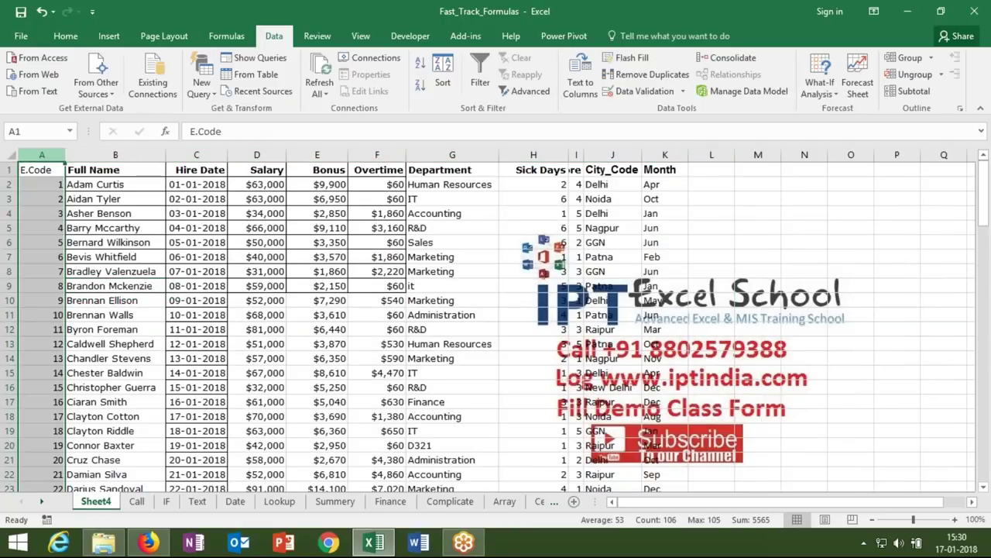
key("ctrl+f")
type("5")
key("Return")
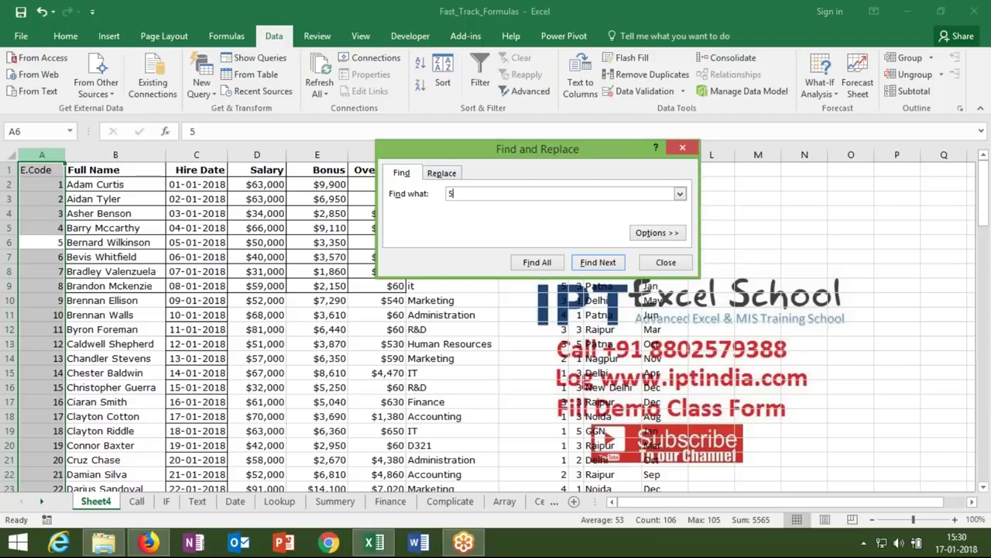
key("Escape")
key("Down")
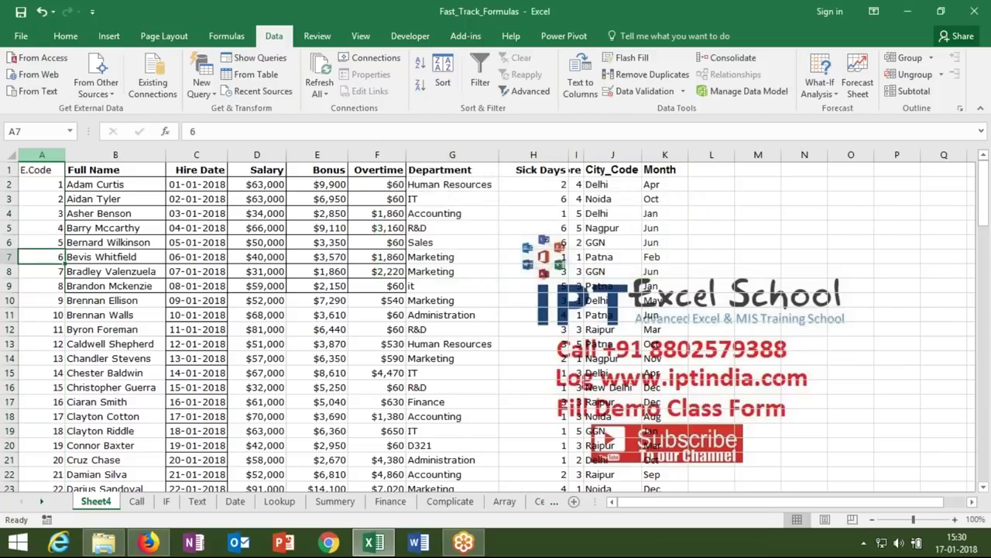
key("Up")
key("Right")
key("ctrl+shift+Right")
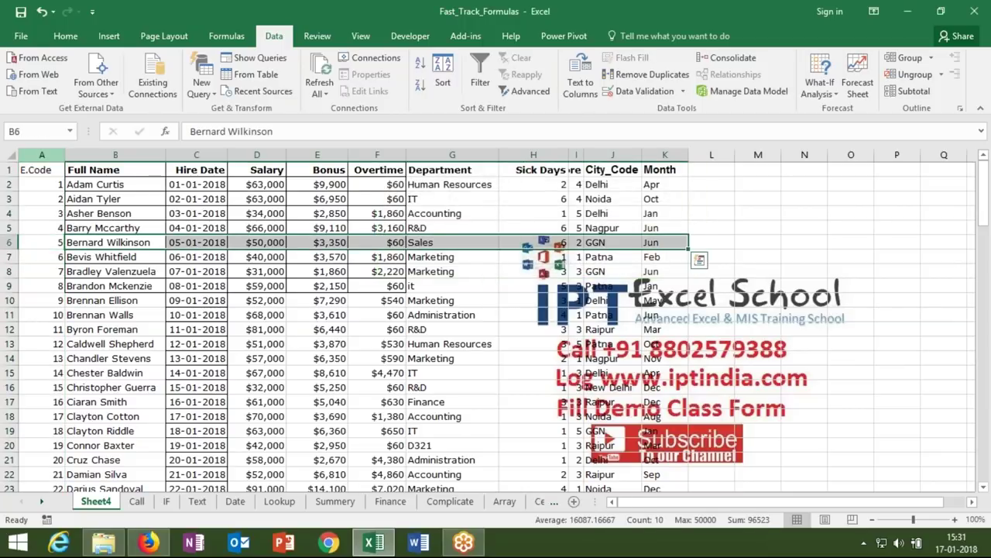
key("ctrl+c")
- Go to the Lookup sheet's first Full Name cell and cancel the pending copy
left_click(280, 501)
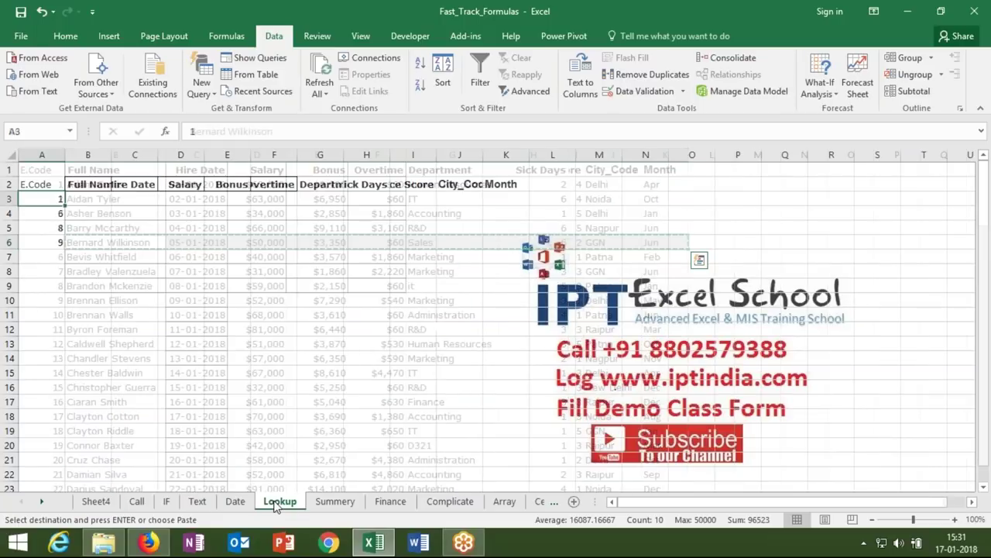
left_click(82, 199)
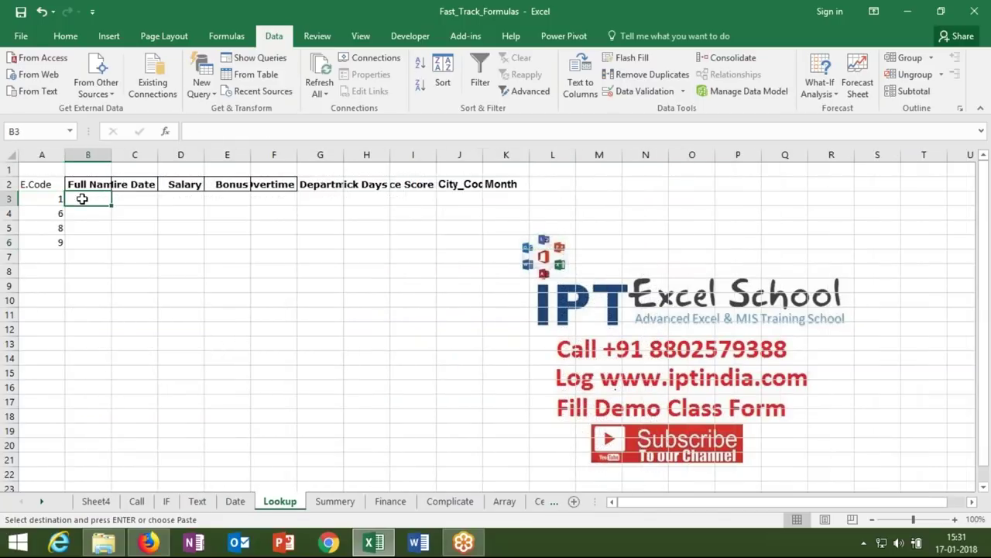
key("Escape")
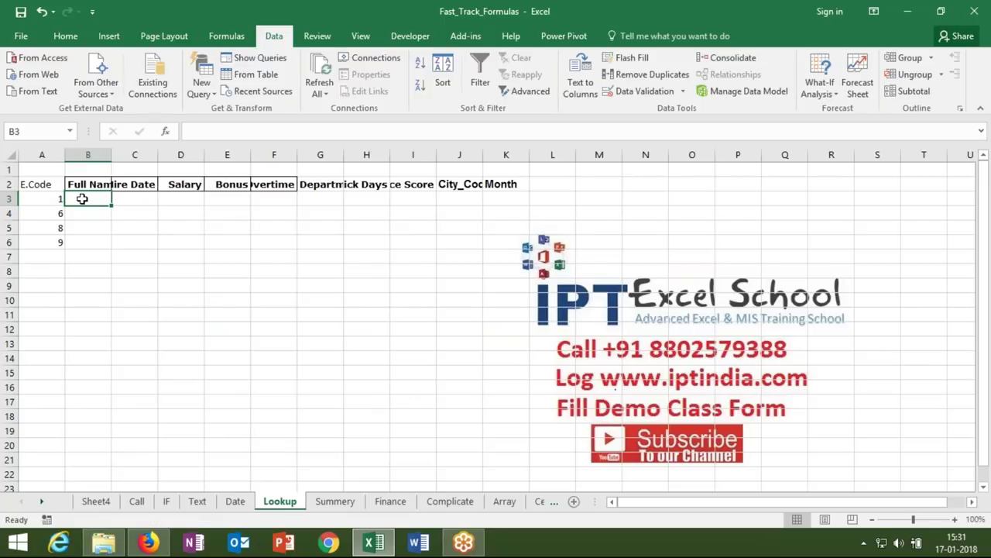
- In B3 start =VLOOKUP(A3,Sheet4!A:K, using A3's E.Code and Sheet4 columns A–K
type("=vl")
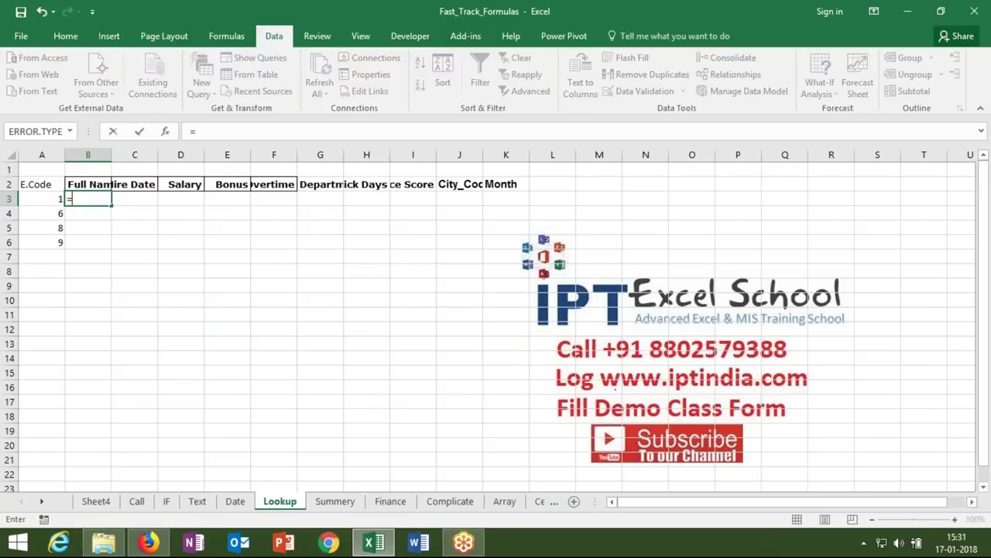
key("Tab")
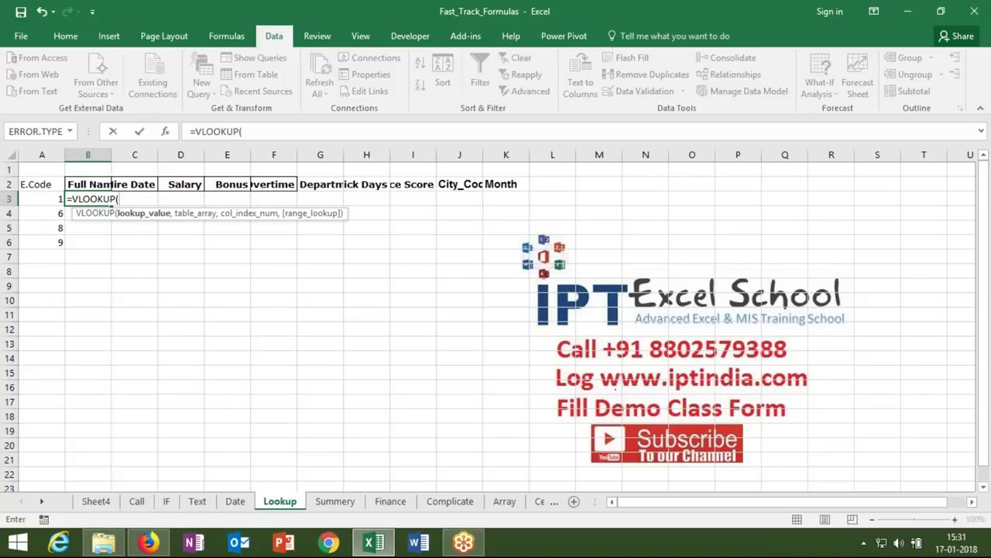
left_click(51, 199)
type(",")
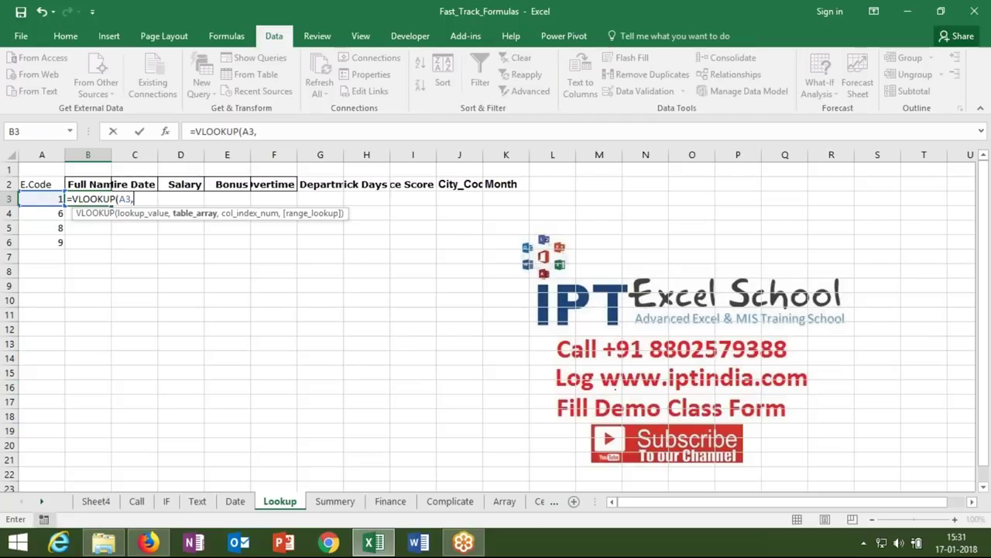
left_click(100, 504)
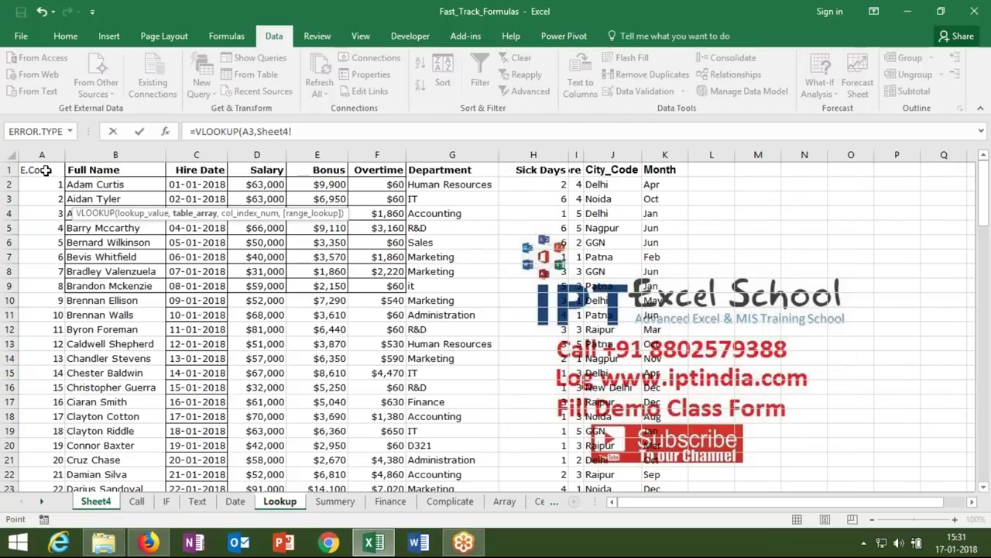
left_click(45, 164)
left_click_drag(42, 155, 666, 159)
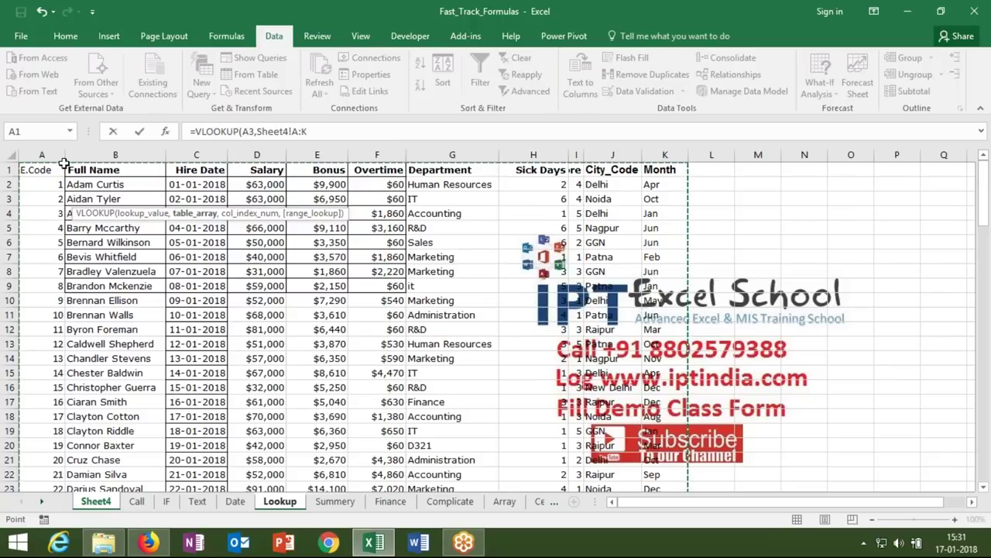
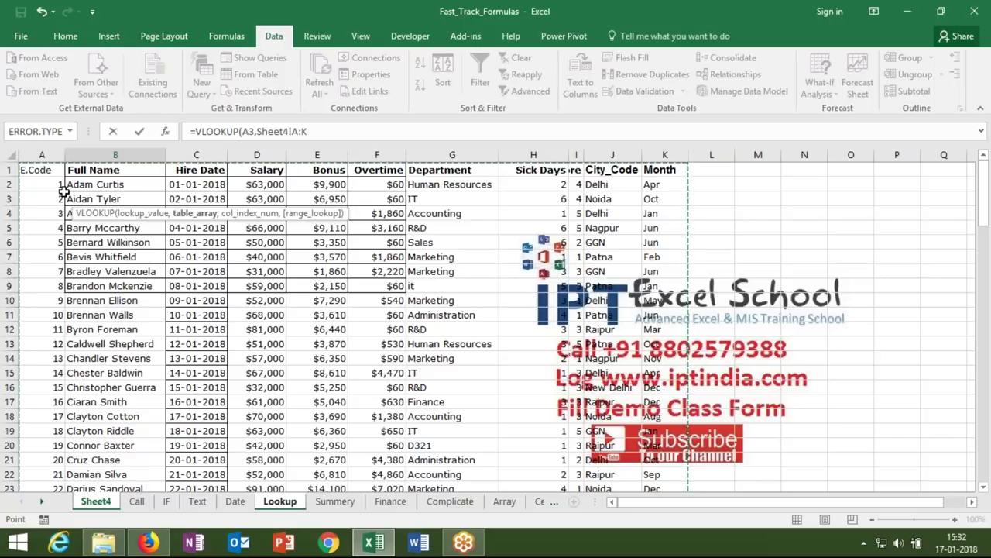
type(",")
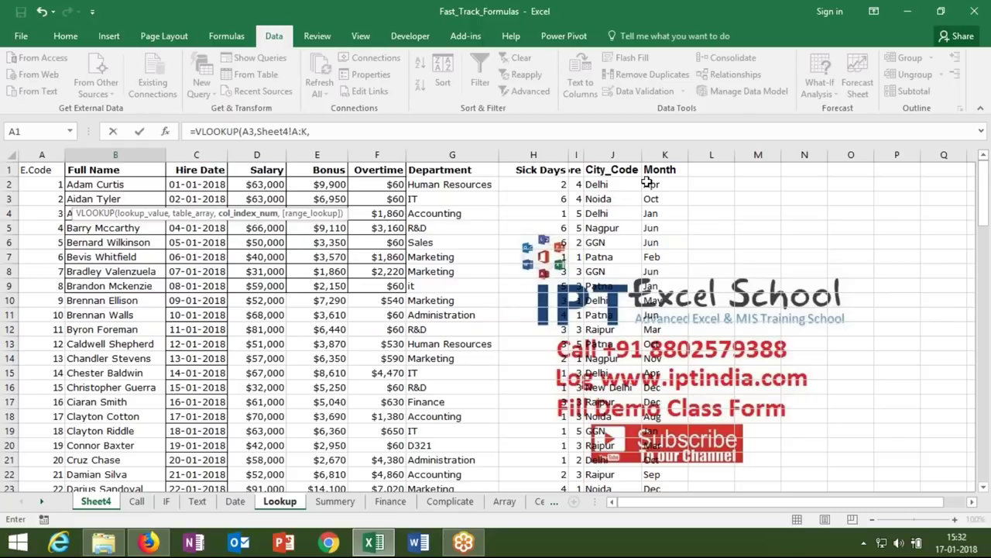
left_click(74, 154)
type("2")
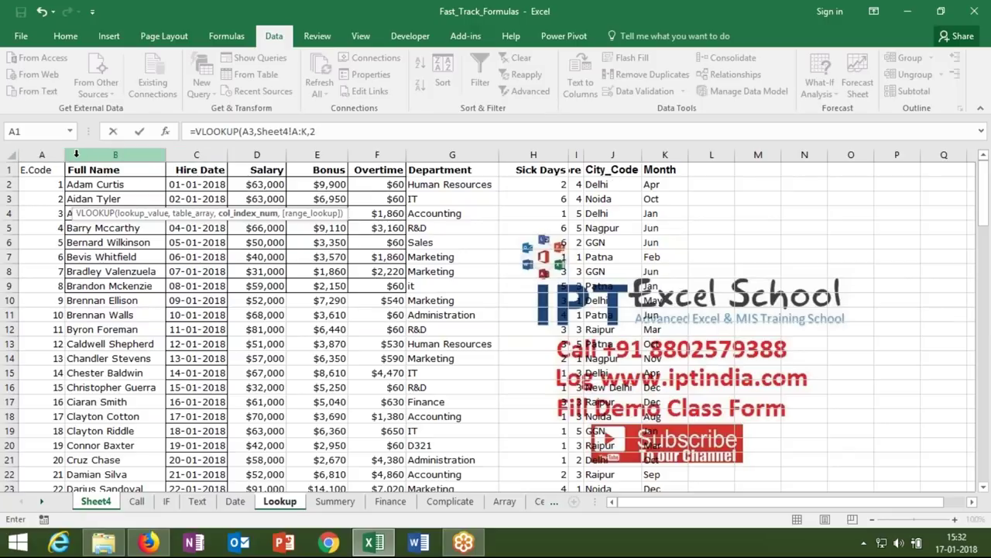
type(",")
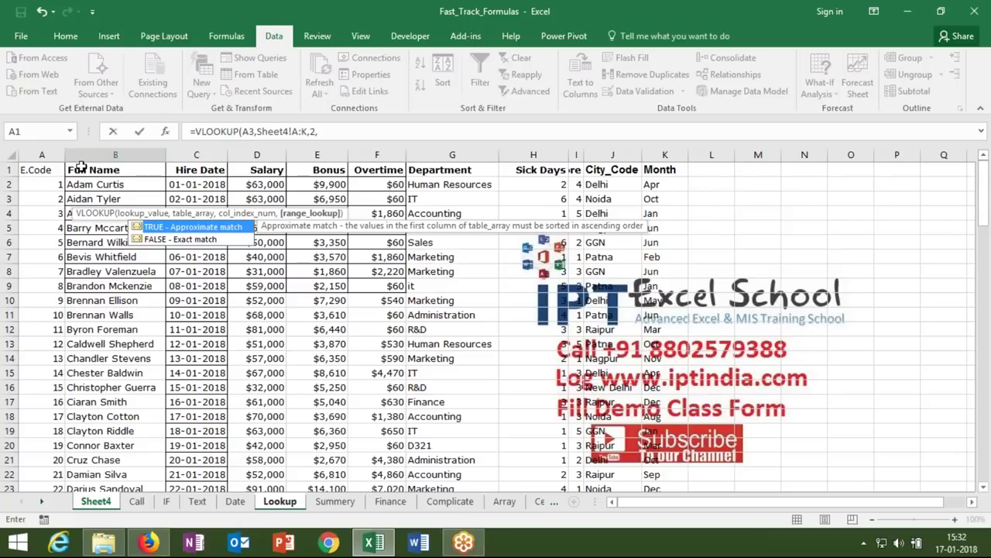
type("0")
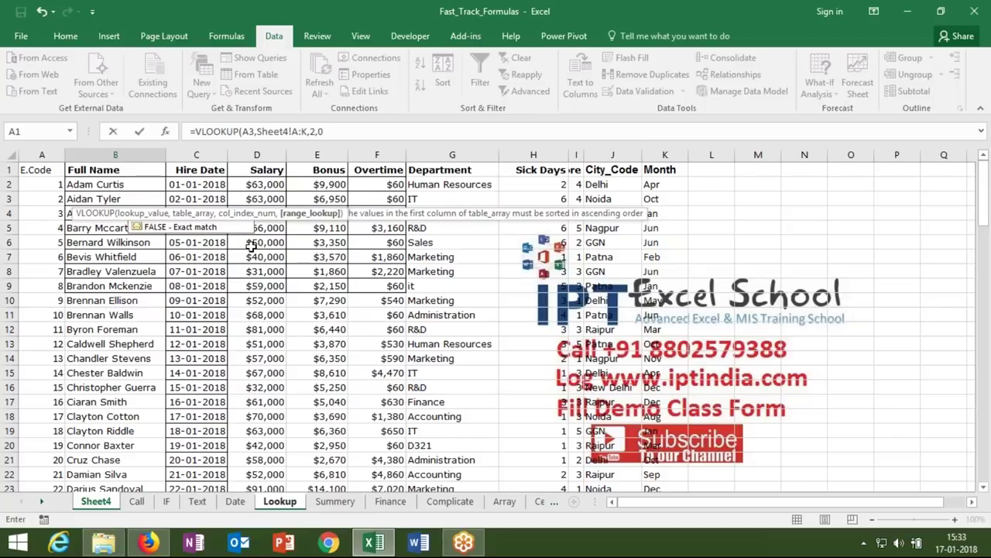
type(")")
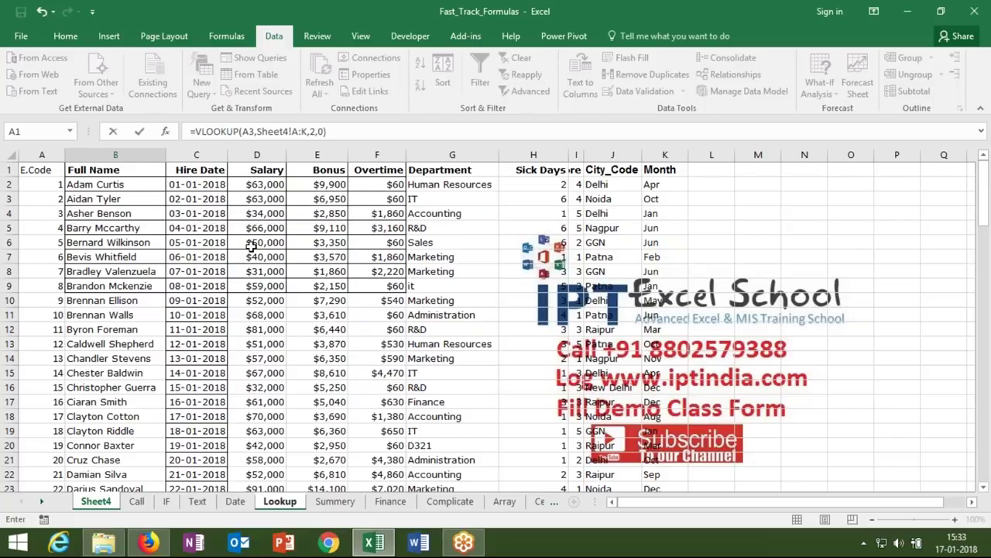
key("Return")
key("Up")
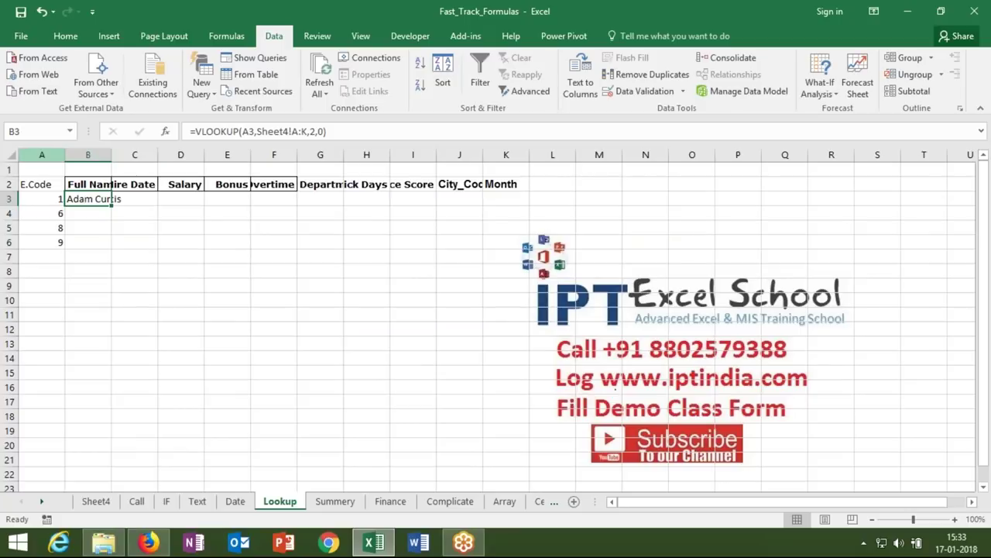
- AutoFit all columns and enter =VLOOKUP(A3,Sheet4!A:K,3,0) in C3 for hire date 43101
left_click(15, 156)
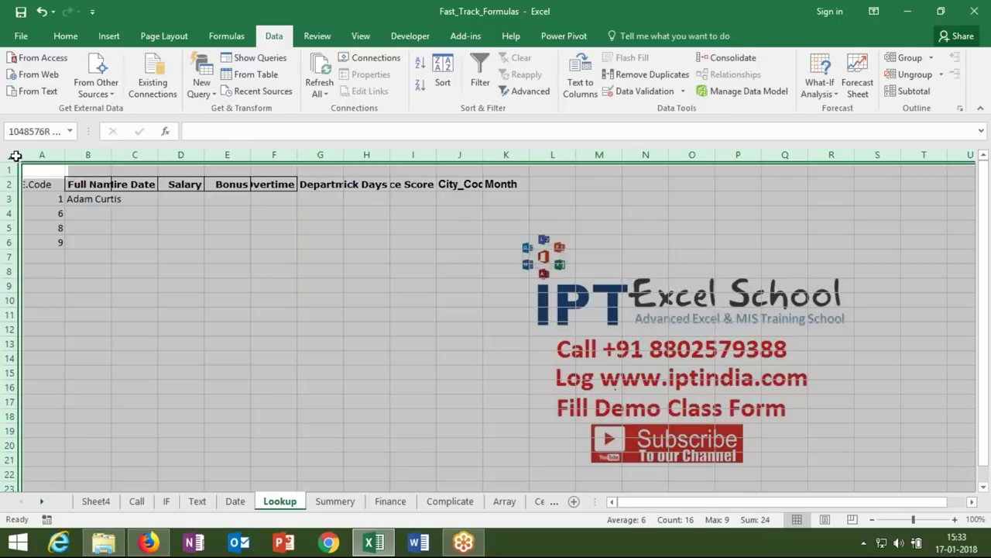
double_click(115, 156)
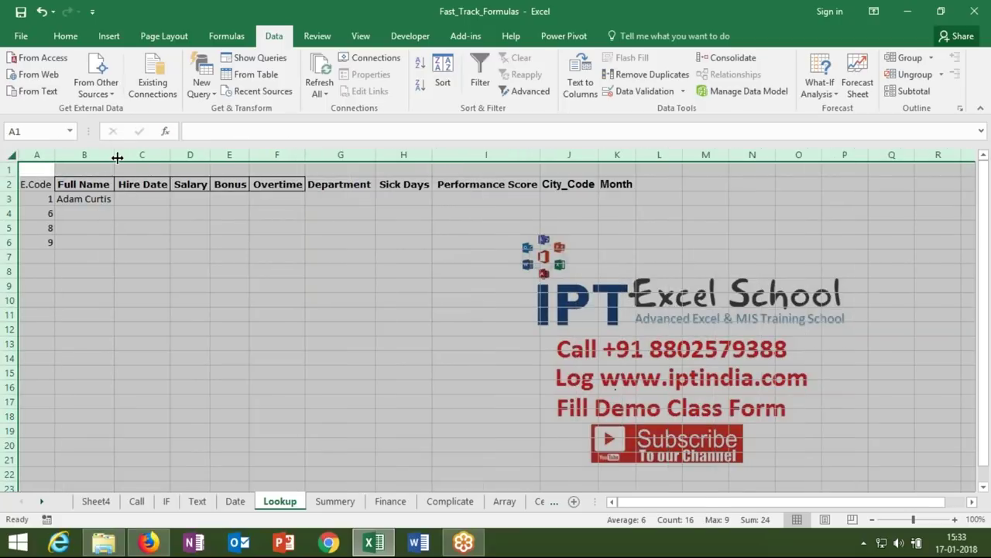
left_click(146, 198)
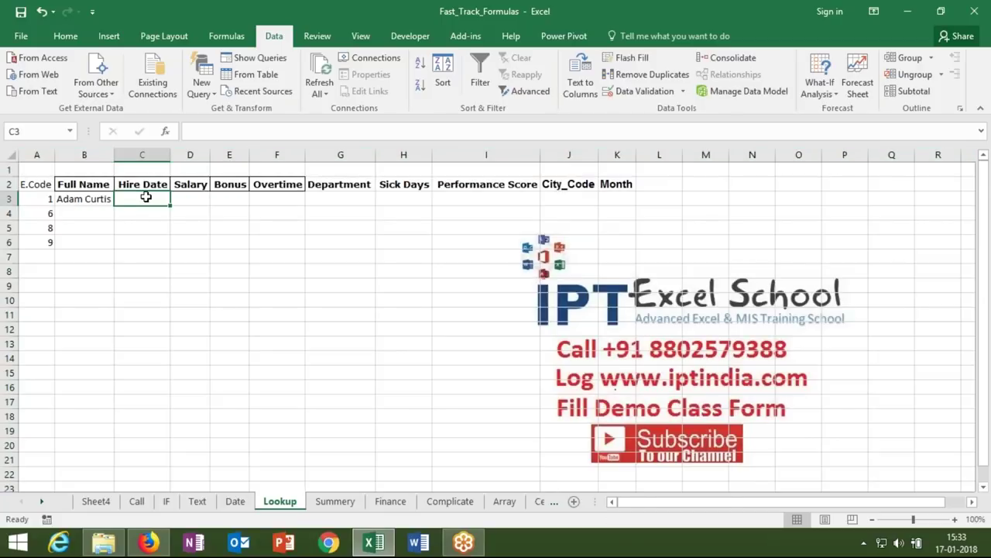
type("=VLOOKUP(")
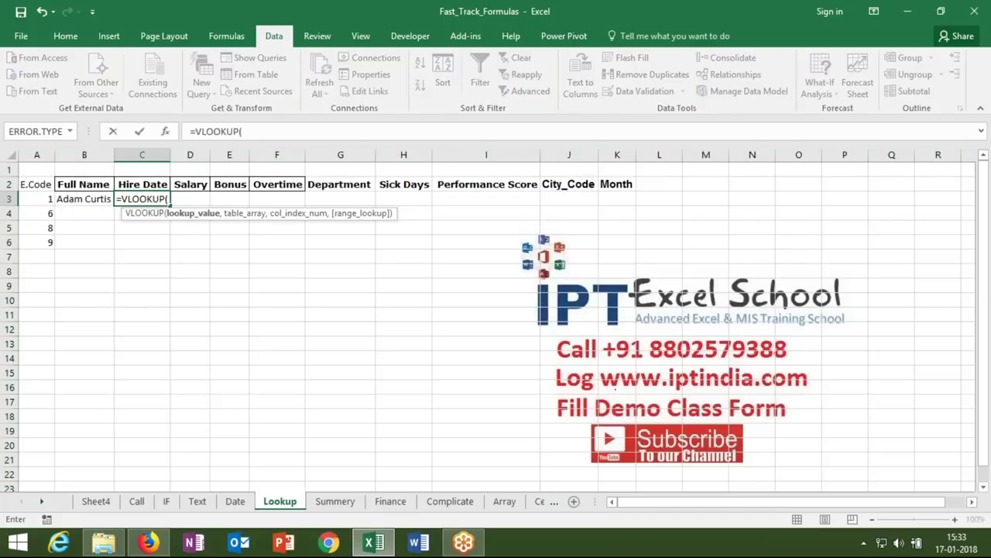
left_click(44, 198)
type(",")
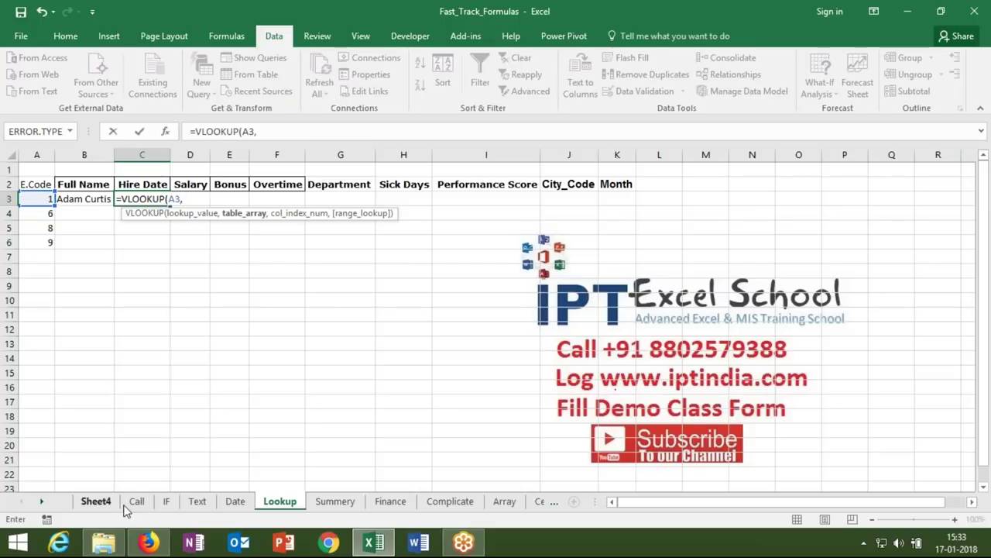
left_click(107, 503)
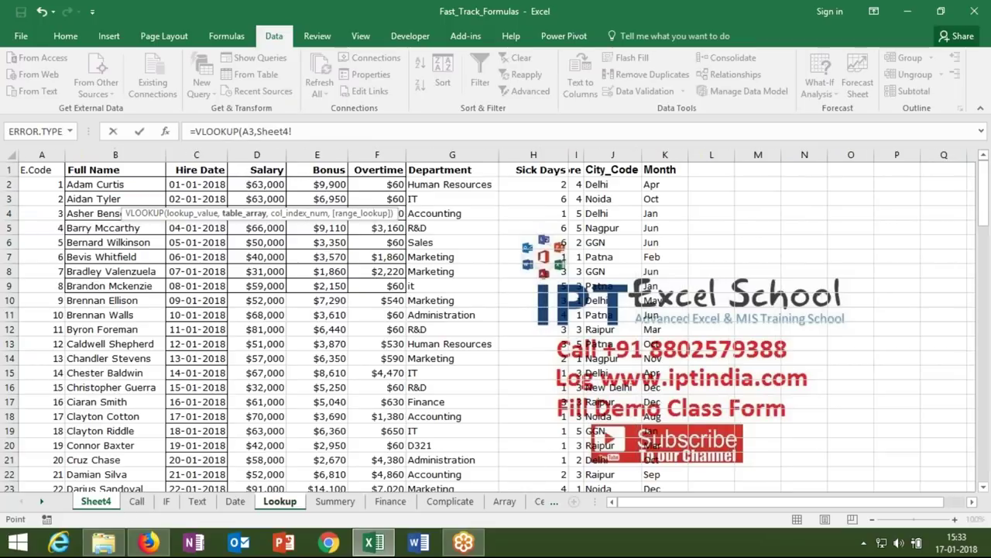
left_click(39, 156)
left_click_drag(428, 183, 646, 184)
type(",")
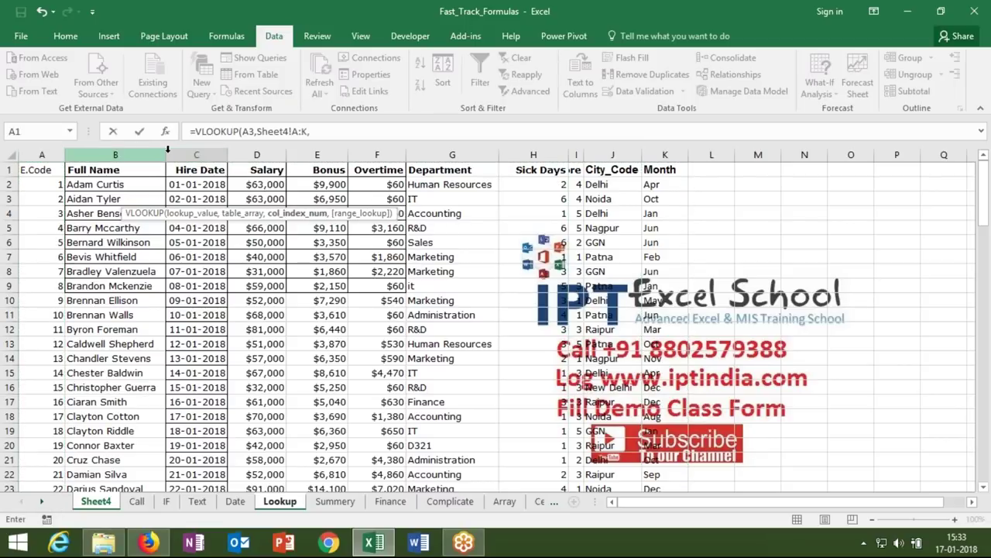
type("3,0")
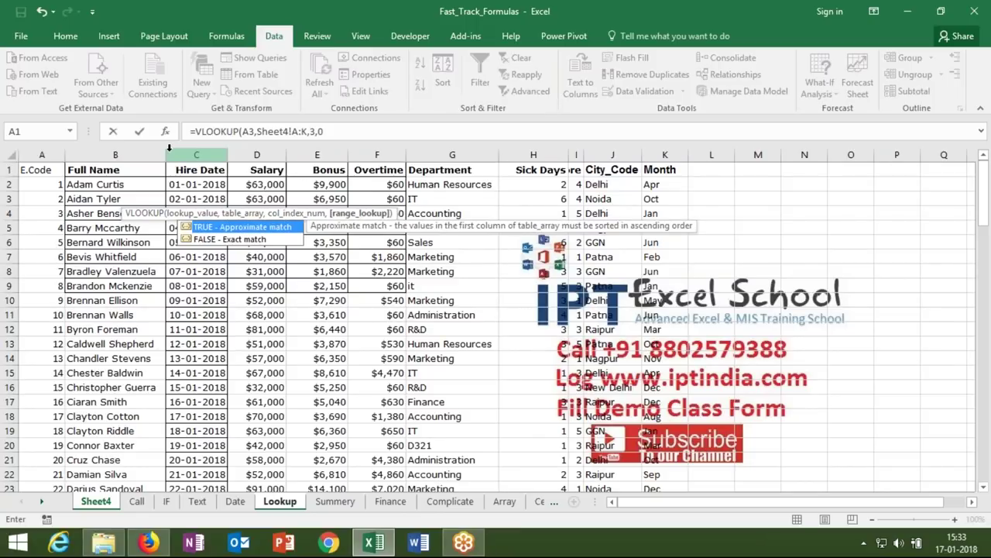
key("Tab")
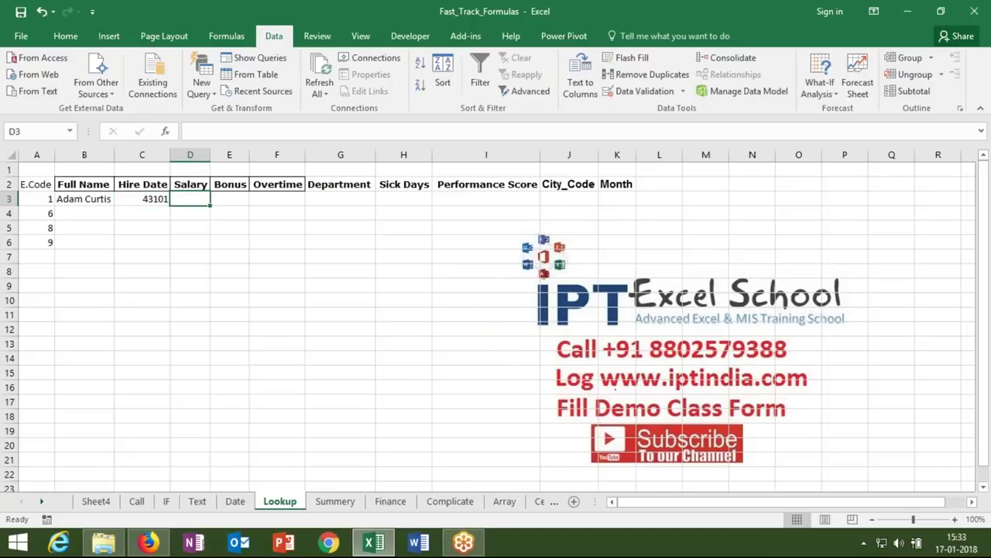
- Enter =VLOOKUP(A3,Sheet4!A:K,4,0) in D3 to return salary 63000
type("=vl")
key("Tab")
left_click(35, 199)
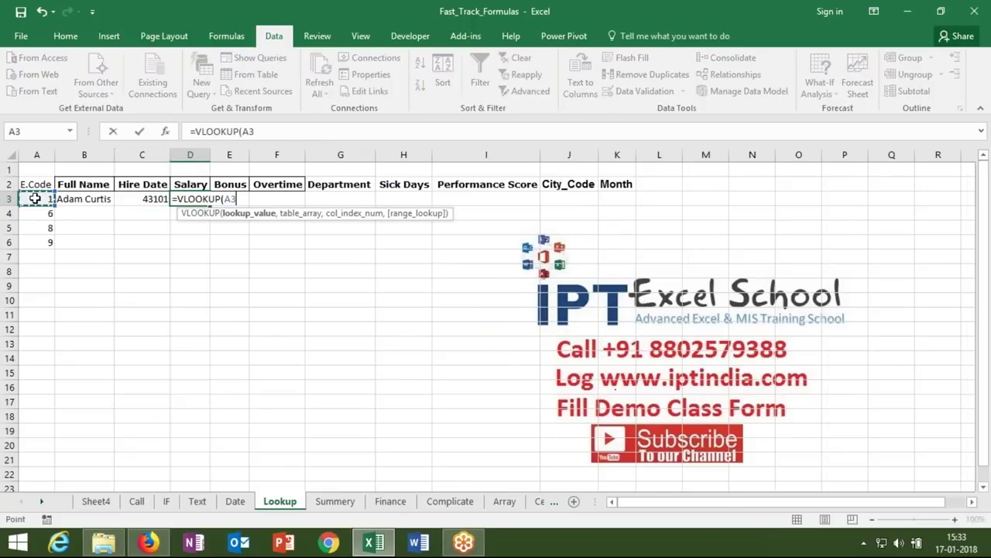
type(",")
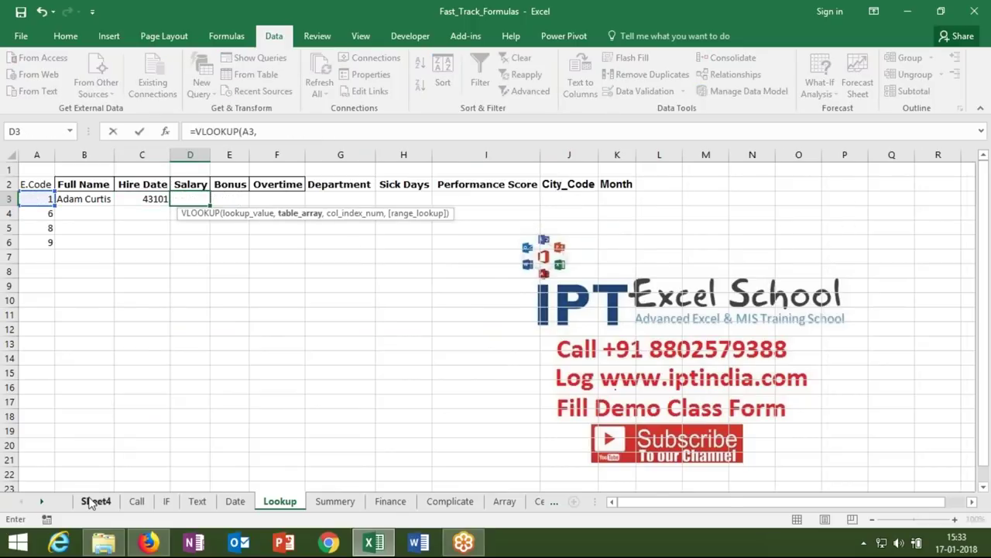
left_click(93, 501)
left_click_drag(42, 155, 663, 165)
type(",")
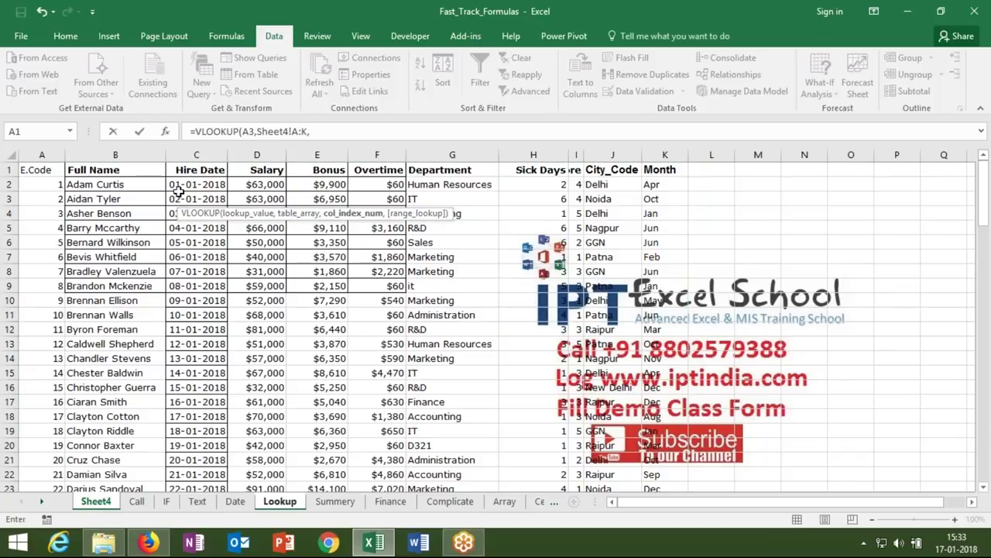
type("4,0")
key("Return")
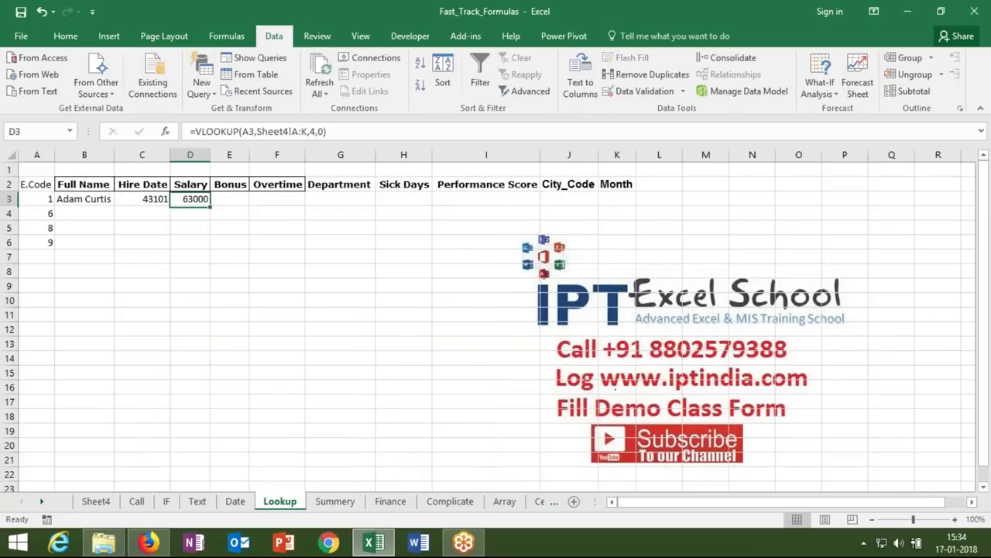
- Select the empty cells E3:J3 and review the row 3 lookup formulas
left_click_drag(230, 199, 568, 200)
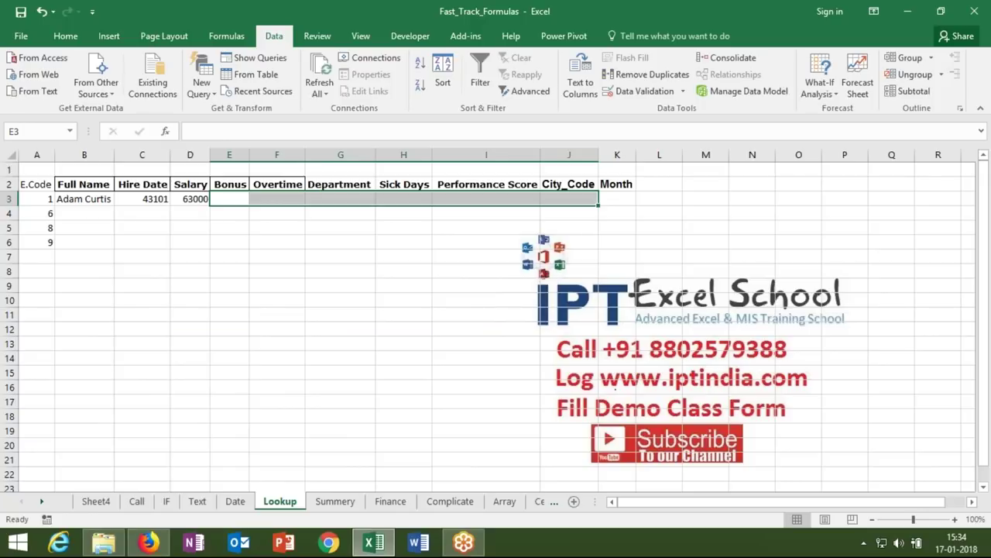
key("Left")
key("Left")
key("Left")
key("Right")
key("Right")
key("Left")
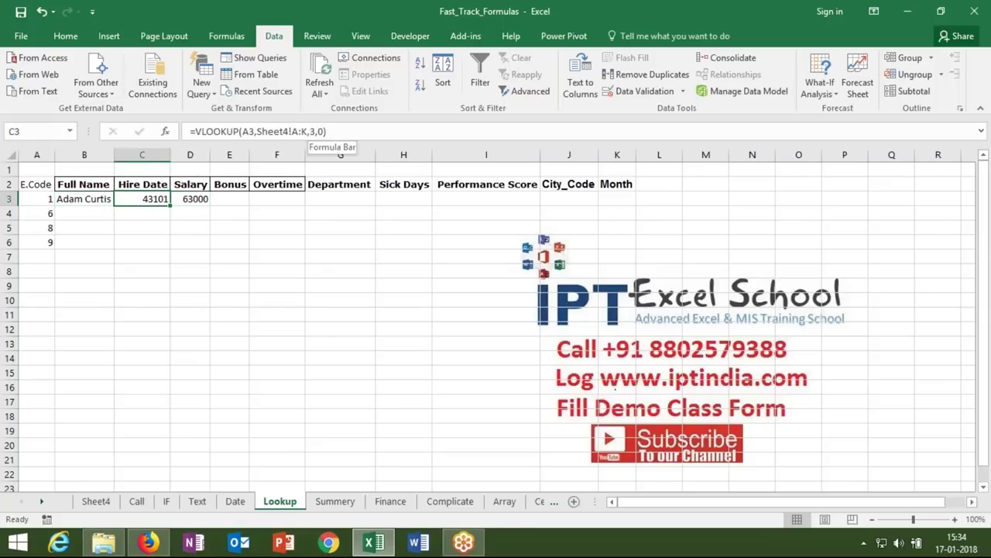
left_click(81, 208)
type("=vl")
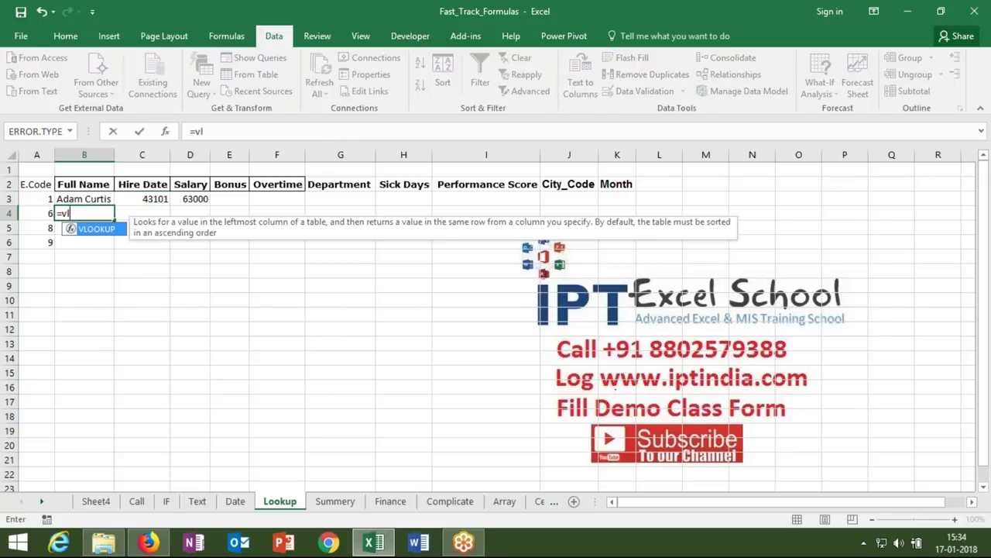
key("Tab")
key("Left")
type(",")
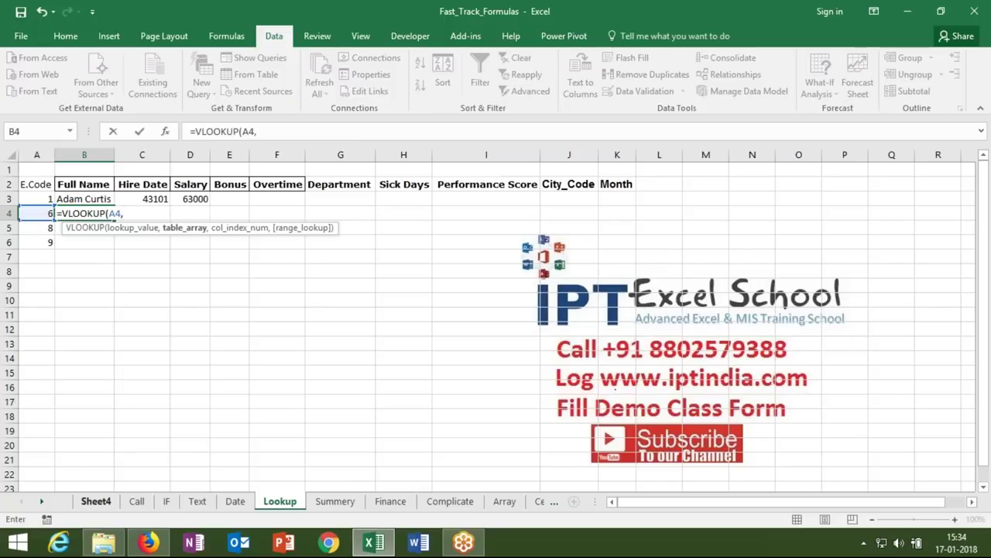
left_click(96, 501)
left_click_drag(42, 155, 666, 109)
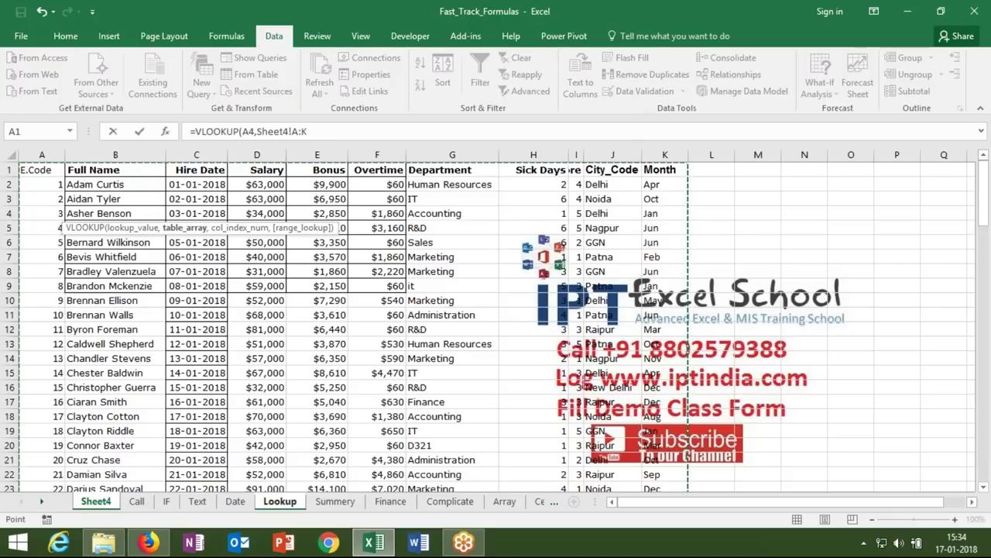
type(",2,0")
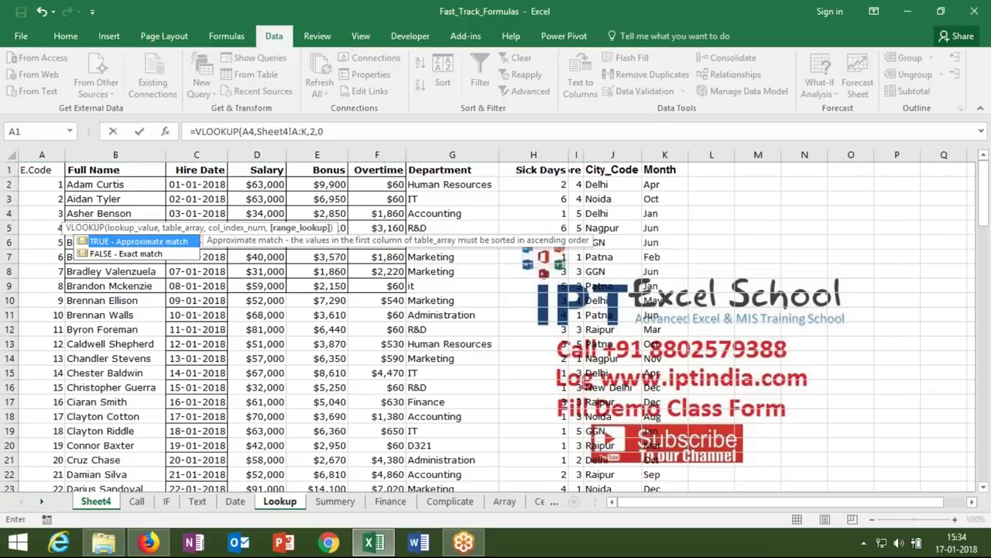
key("Return")
key("Up")
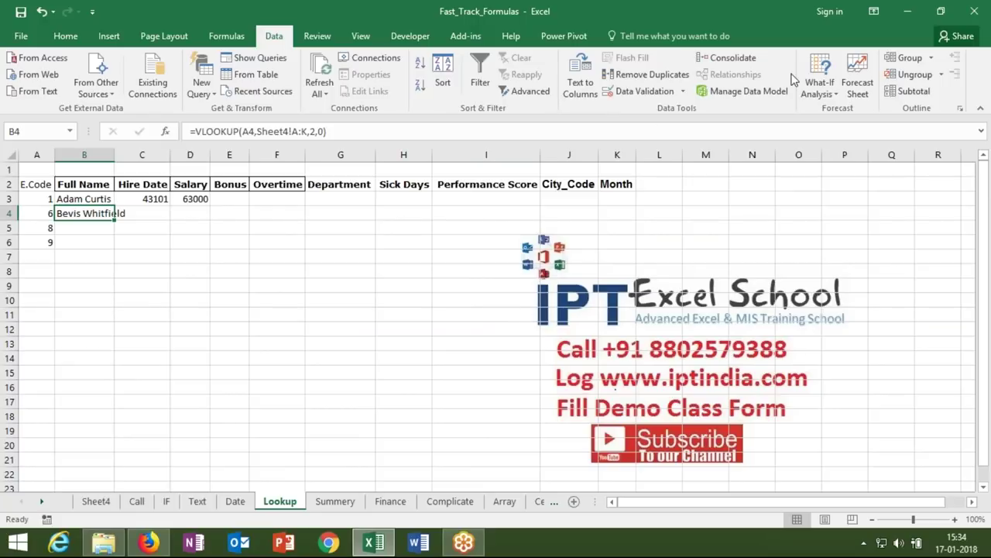
- Copy B4's lookup into C4 and inspect how its references shifted
left_click_drag(115, 221, 153, 219)
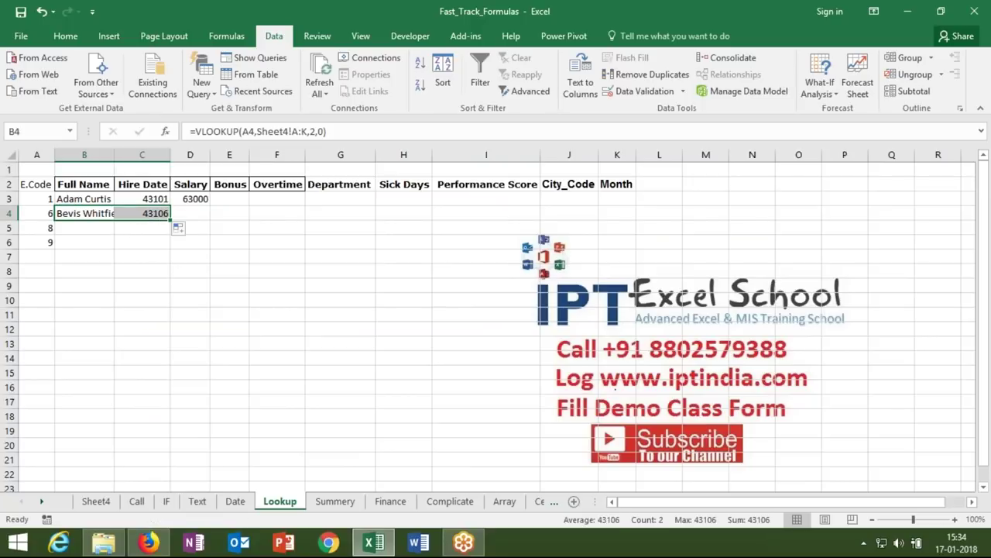
left_click(152, 214)
double_click(152, 213)
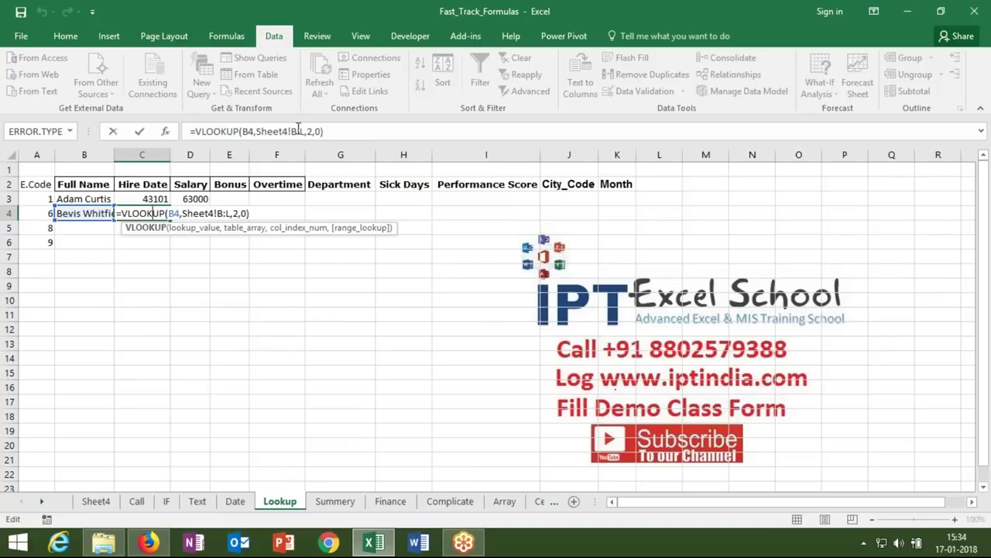
key("Escape")
key("Left")
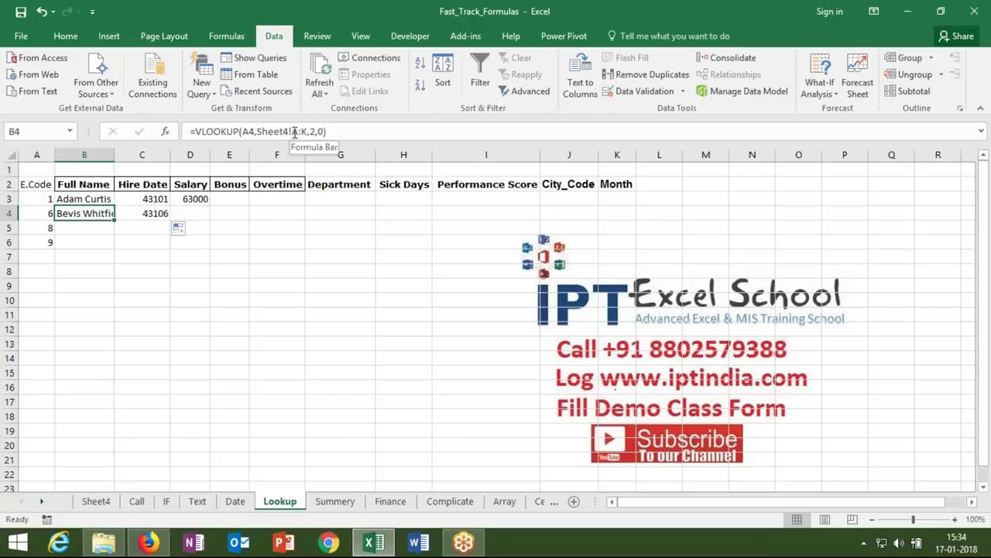
- Add a $ to B4's formula, copy it down to row 5 and inspect the result
left_click(244, 135)
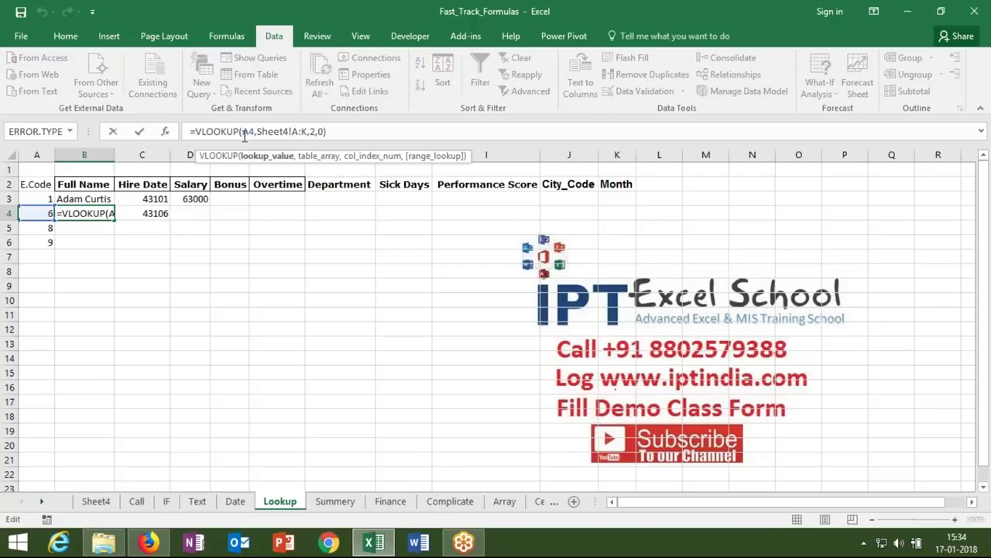
type("$")
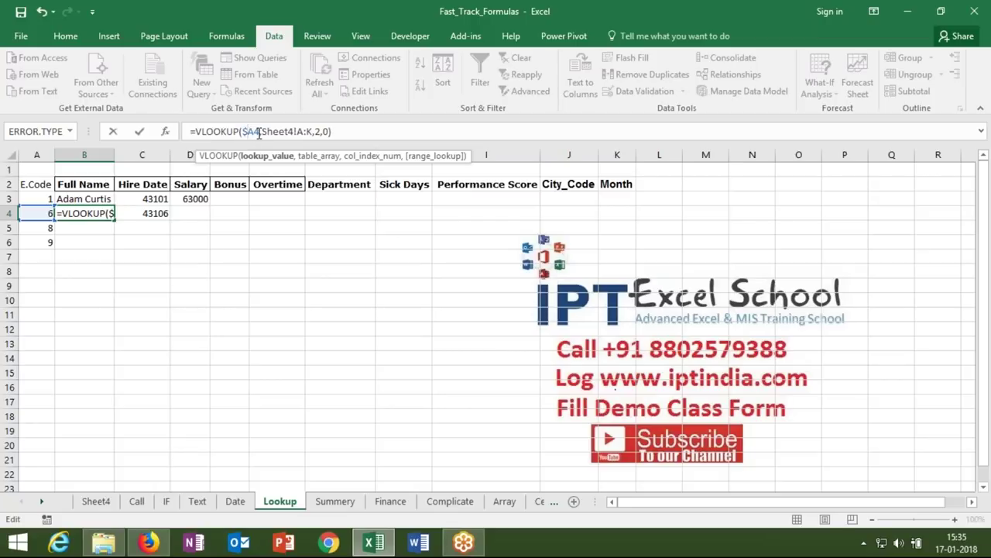
key("Return")
key("Up")
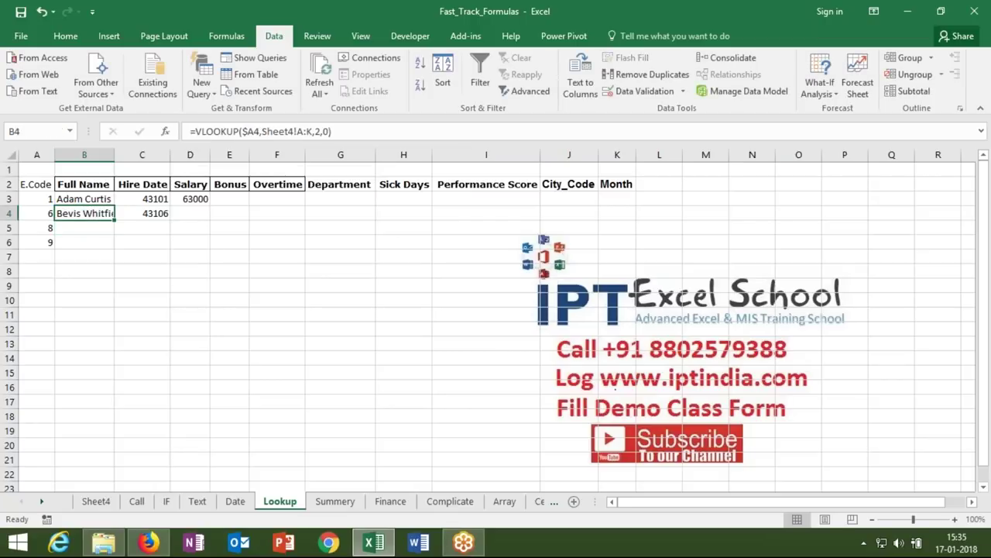
left_click_drag(115, 220, 115, 232)
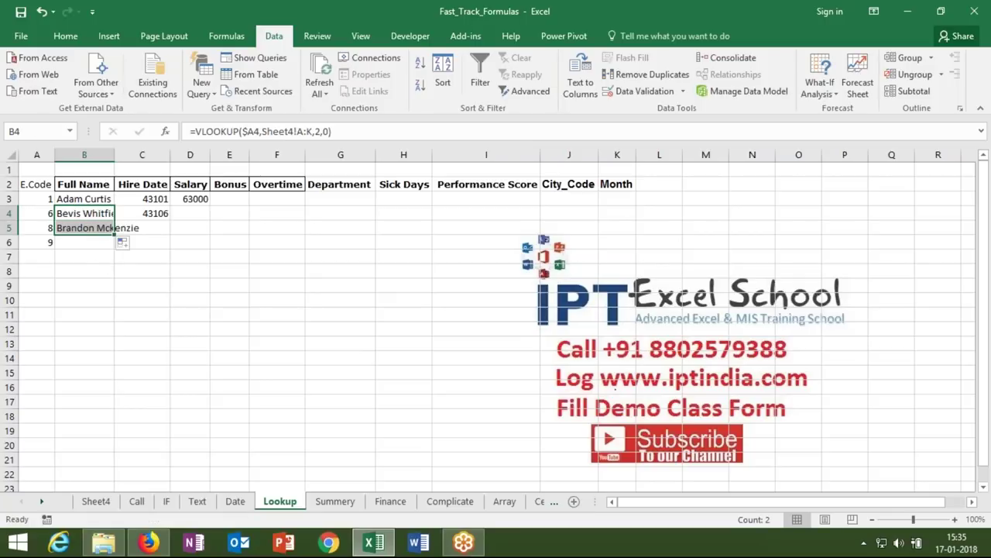
left_click(103, 228)
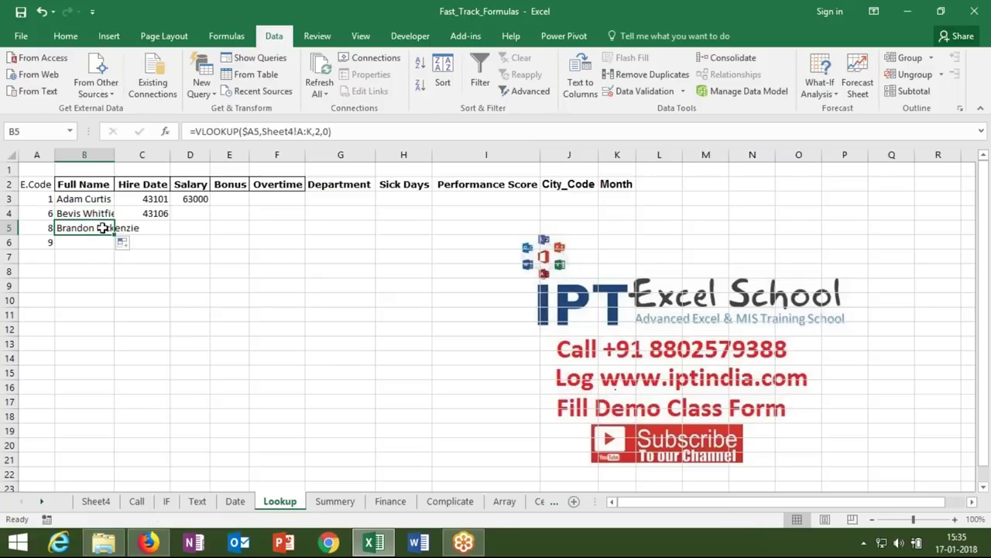
left_click(89, 213)
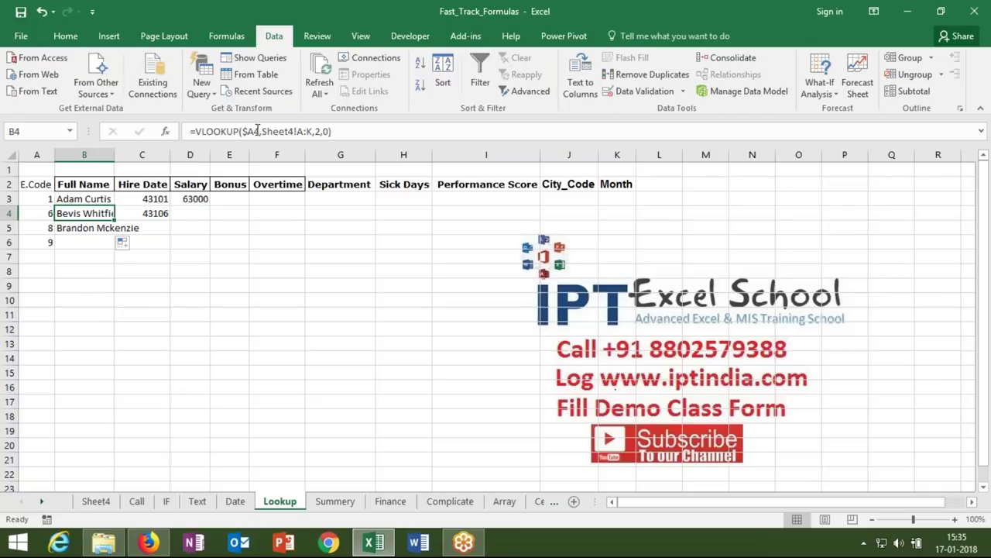
- Lock B4's table range as Sheet4!$A:$K and clear the copied lookup from row 5
left_click(257, 131)
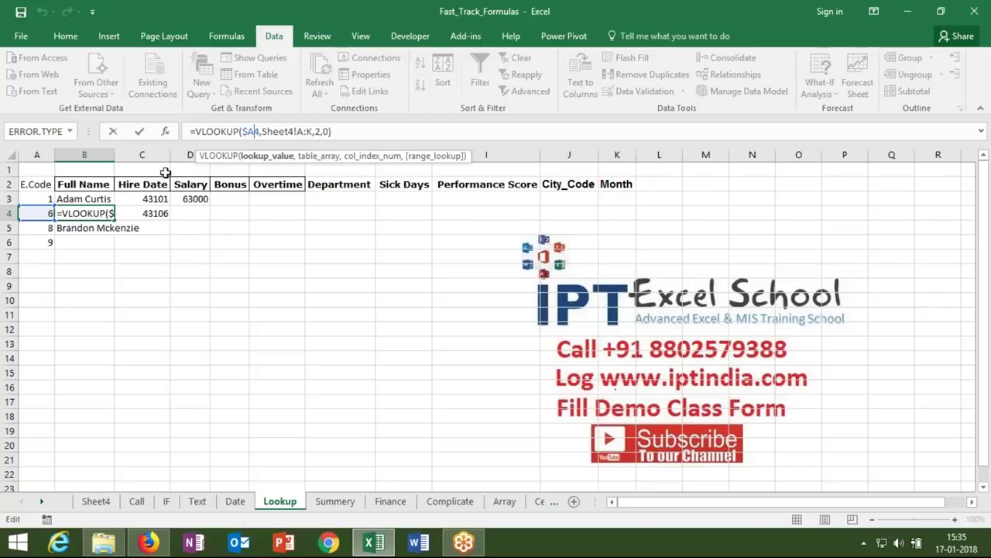
left_click(304, 133)
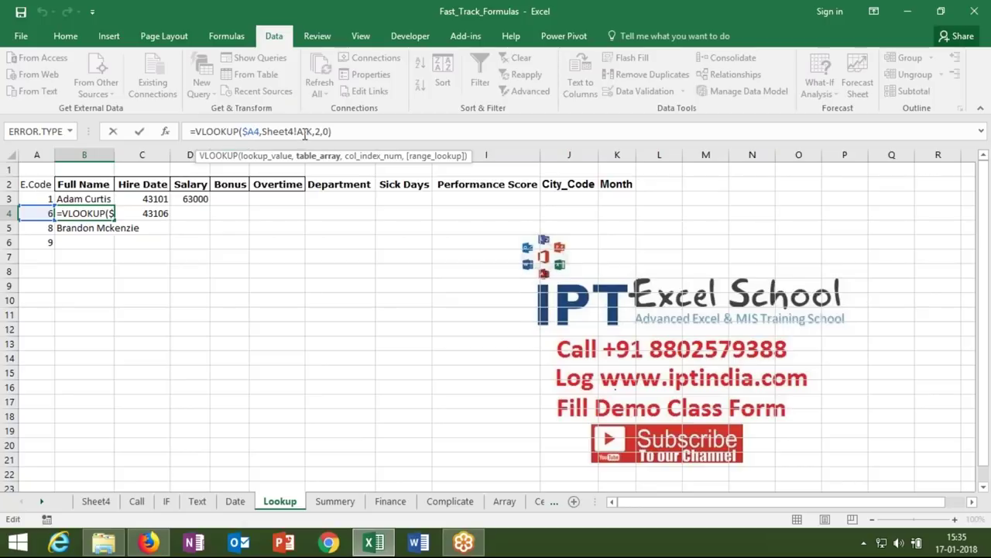
key("F4")
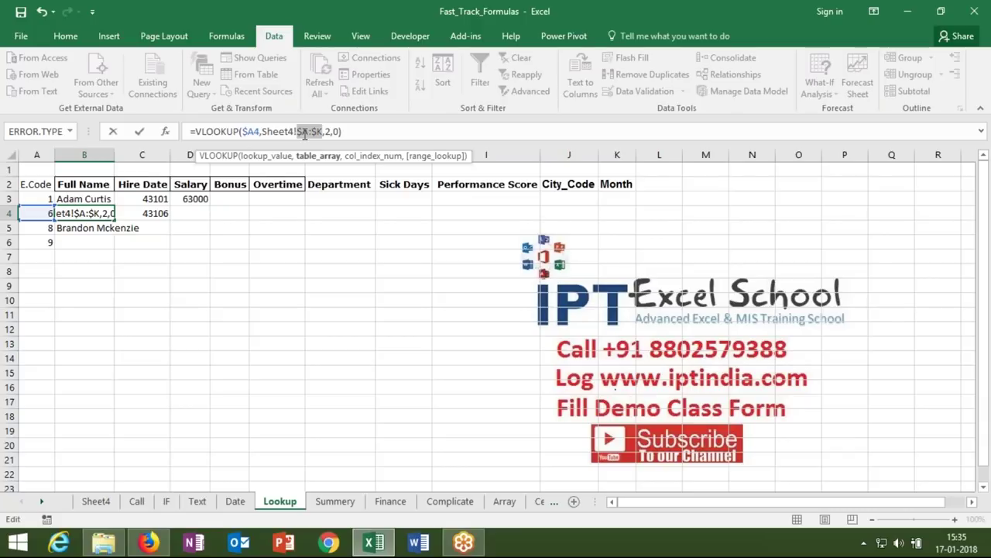
key("Return")
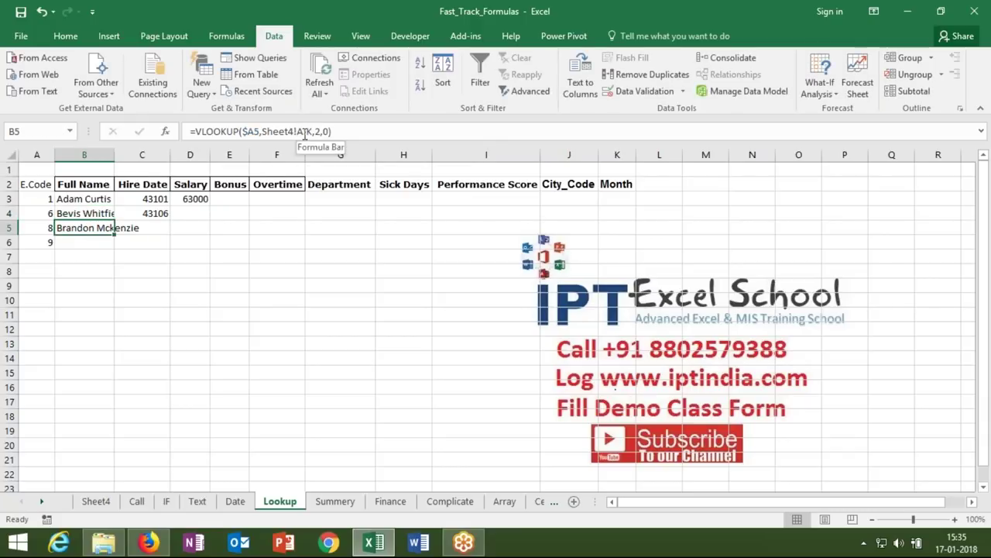
key("Delete")
left_click(83, 211)
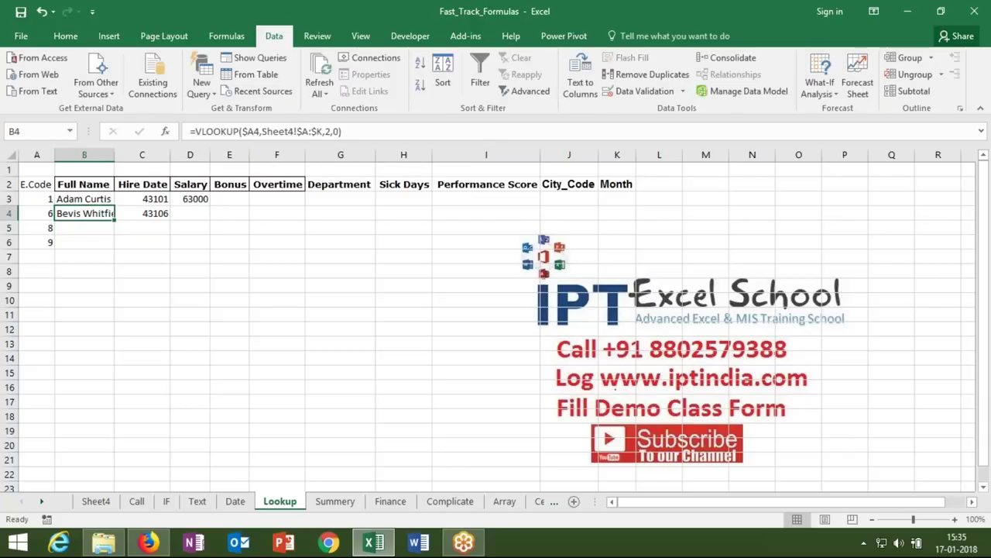
- Fill B4's lookup across to K4 and change C4's column index to 3 for Hire Date
left_click_drag(115, 223, 636, 213)
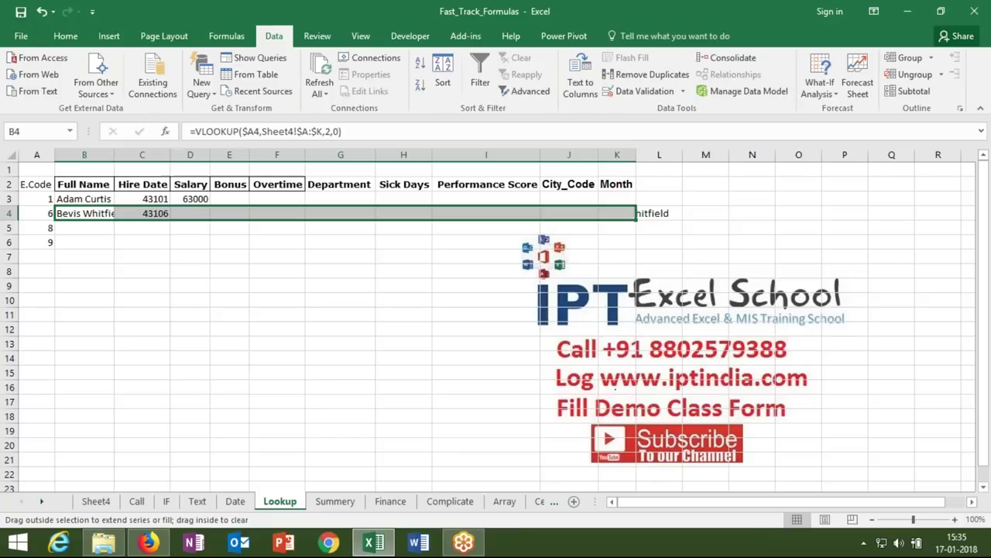
left_click(144, 214)
left_click(325, 132)
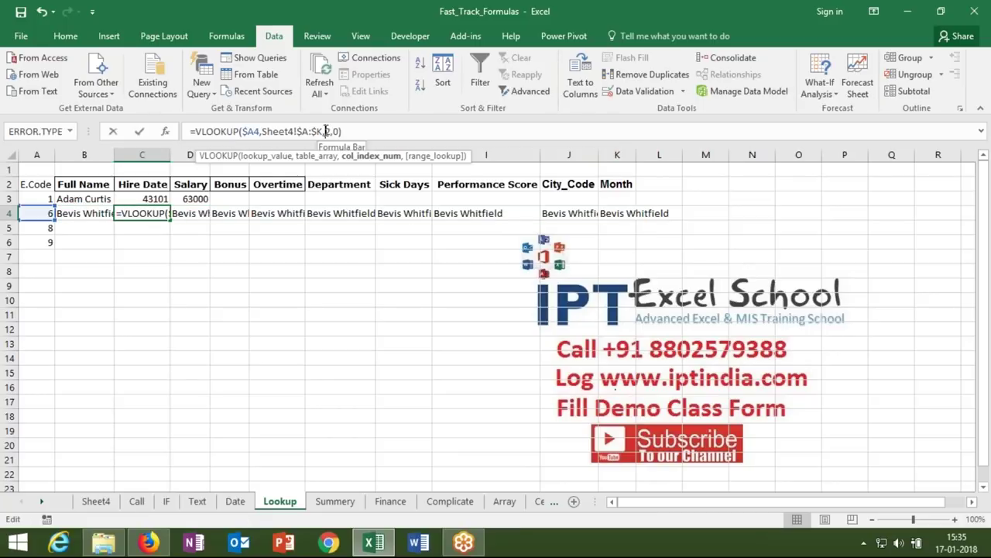
key("Delete")
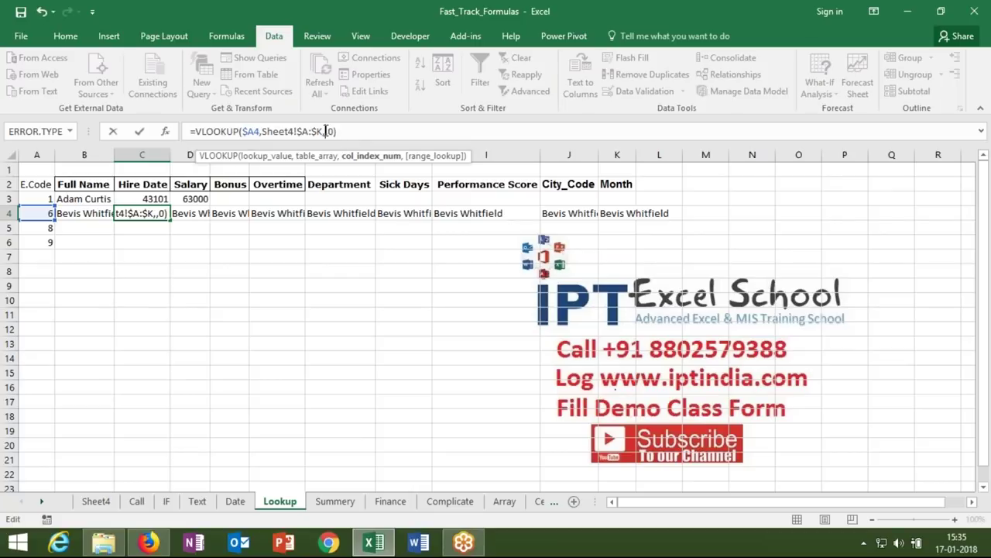
type("3")
key("Return")
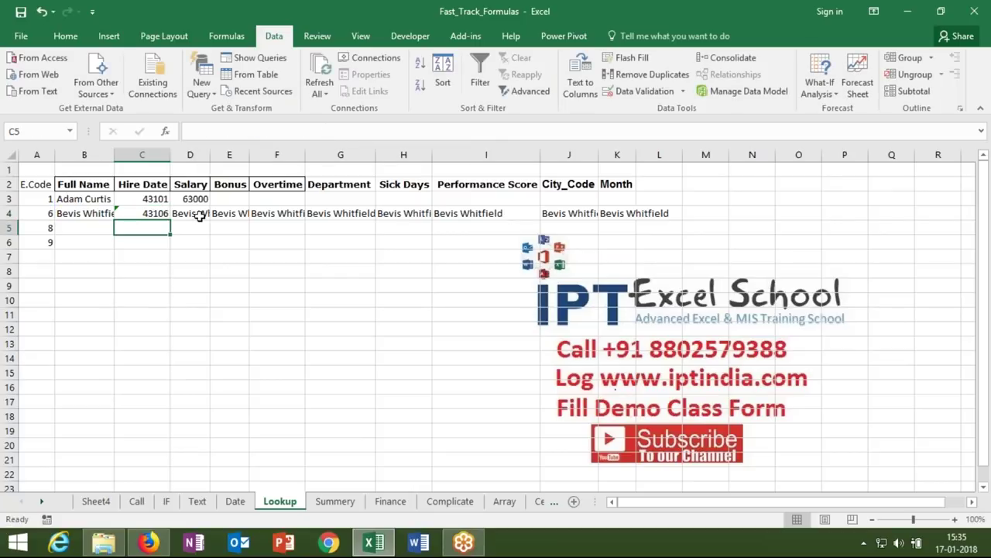
- Change the column index to 4 in D4 for Salary and 5 in E4 for Bonus
left_click(200, 216)
left_click(327, 132)
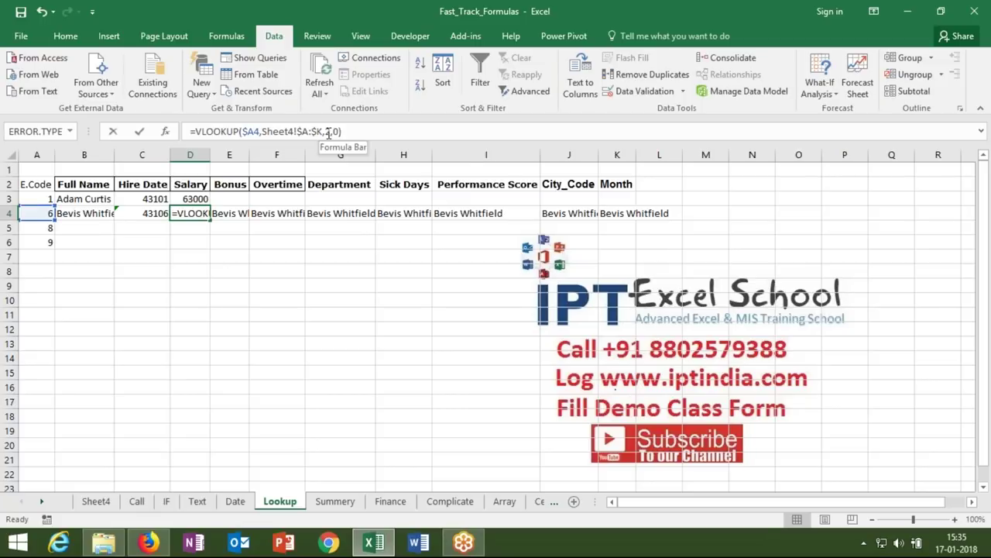
key("Delete")
type("4")
key("Return")
left_click(242, 217)
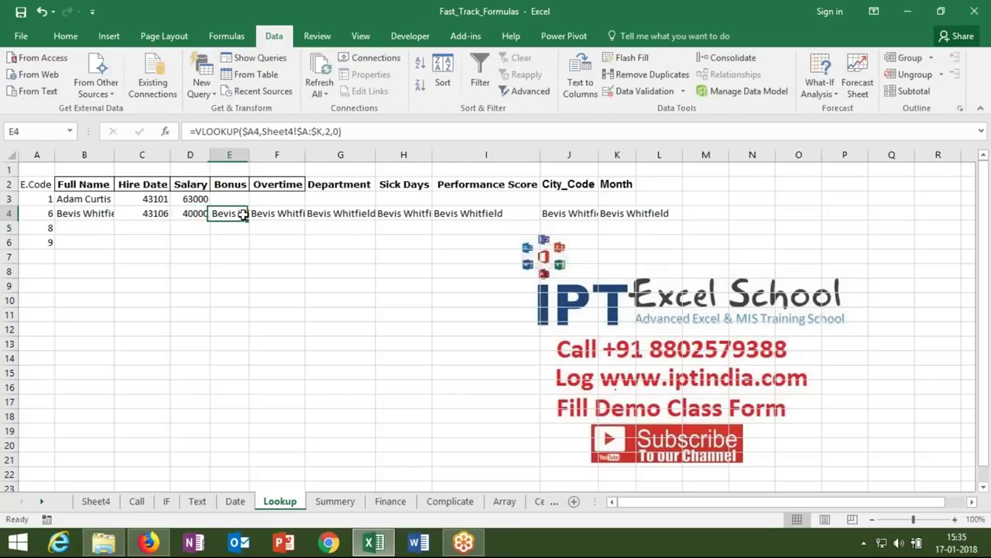
left_click(329, 132)
key("Delete")
type("5")
key("Return")
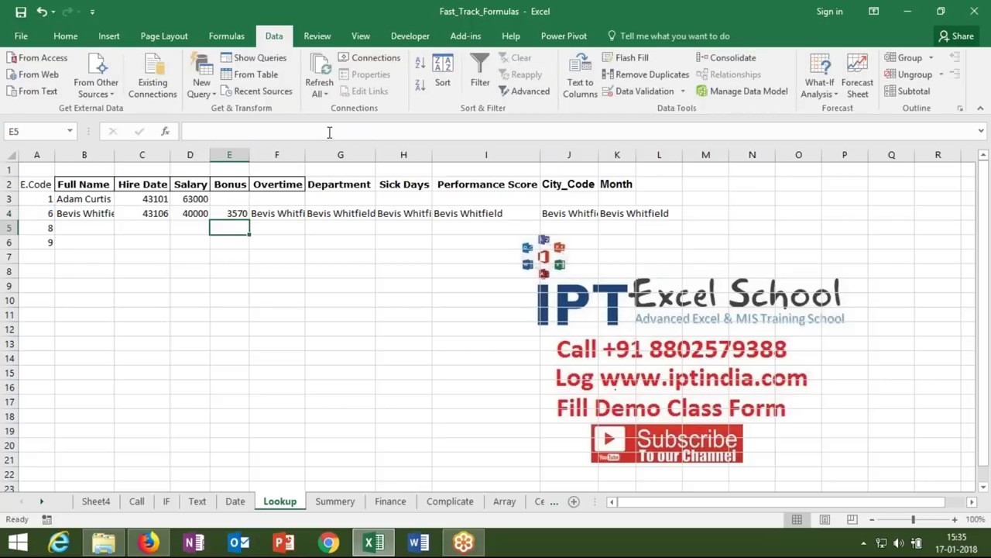
key("Left")
key("Left")
key("Left")
key("Left")
- Enter column indexes 2 and 3 in B1:C1 and extend the number series through K1
key("Up")
key("Up")
key("Up")
key("Up")
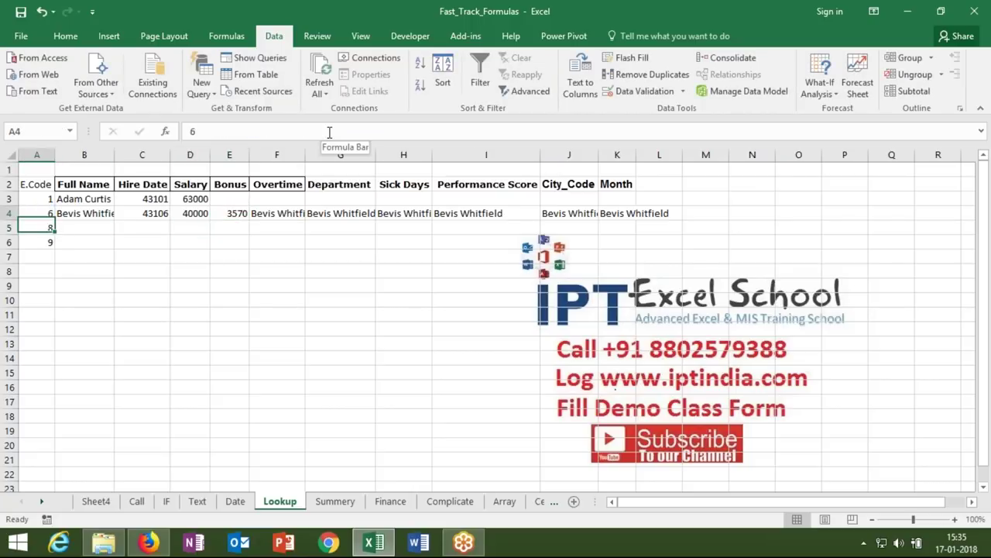
key("Right")
type("2")
key("Return")
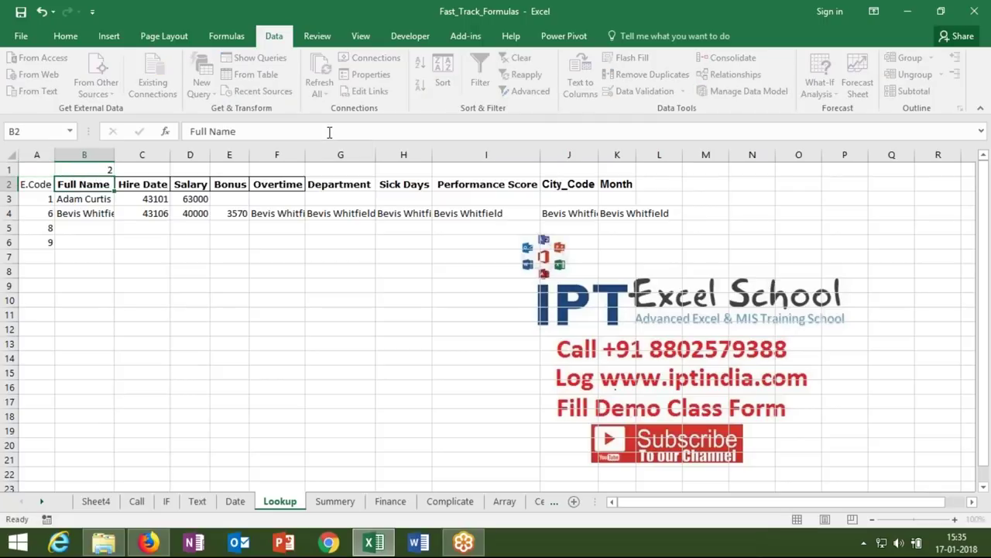
key("Up")
key("Right")
type("3")
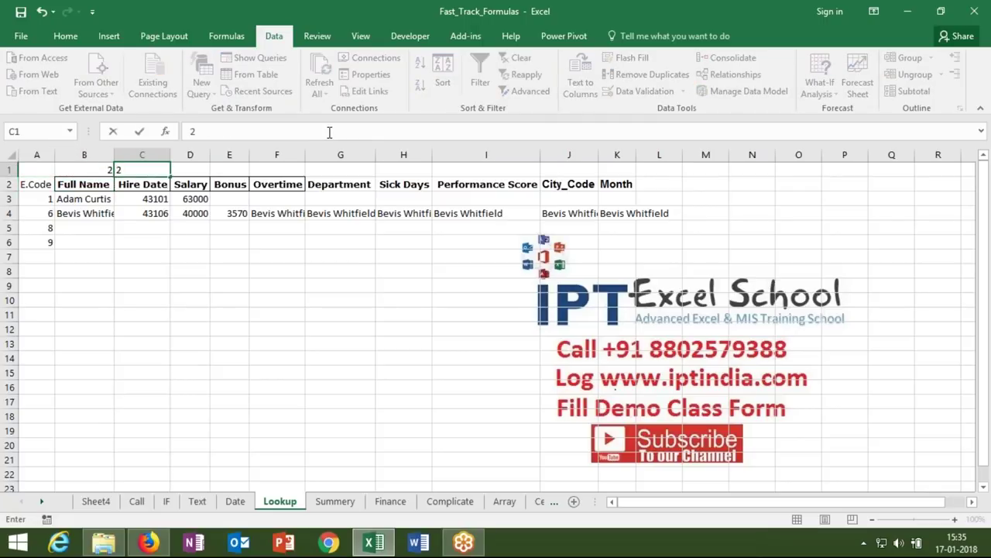
key("Return")
key("Up")
key("Left")
key("F2")
key("Escape")
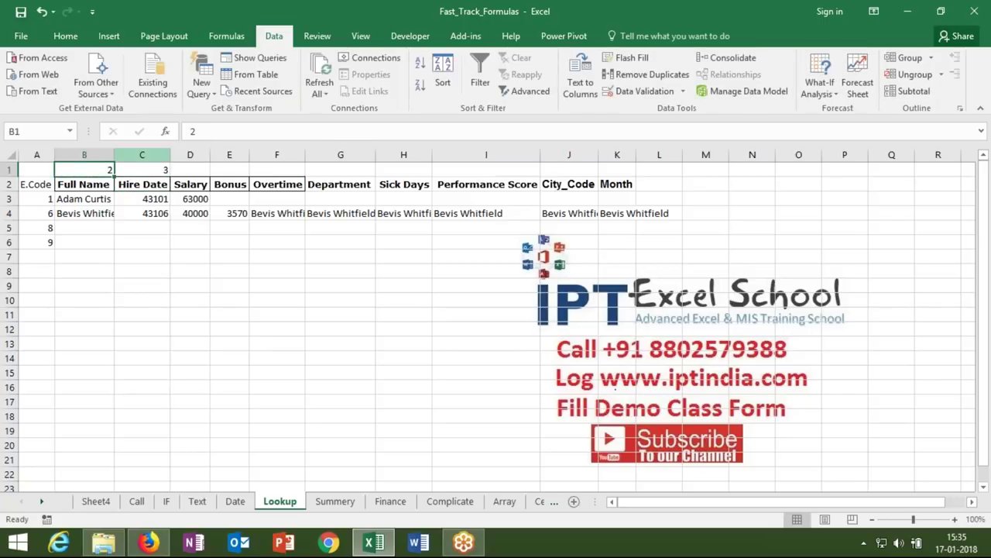
key("shift+Right")
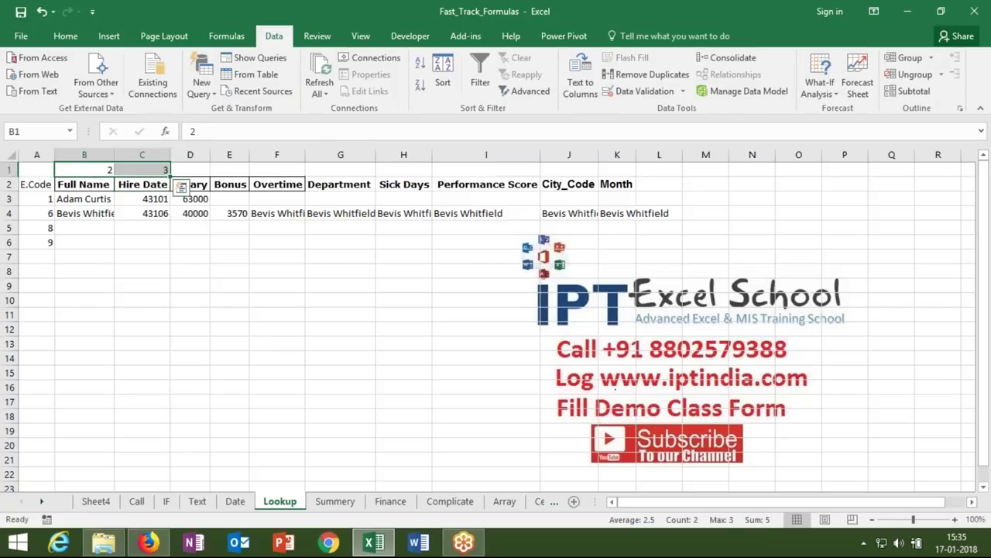
left_click_drag(170, 176, 621, 196)
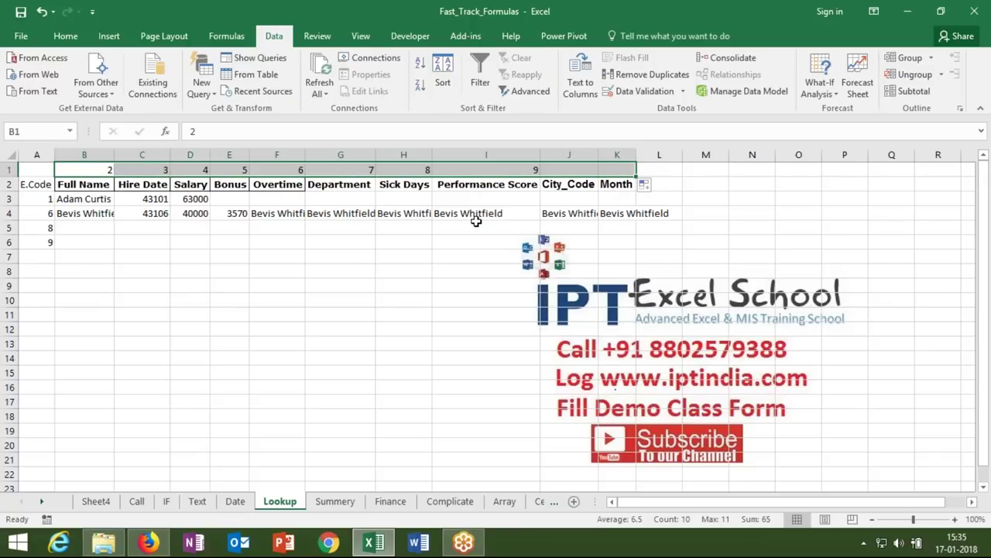
- Enter =VLOOKUP(A5,Sheet4!A:K,2,0) in B5 to return E.Code 8's name
left_click(103, 231)
type("=VLOOKUP(")
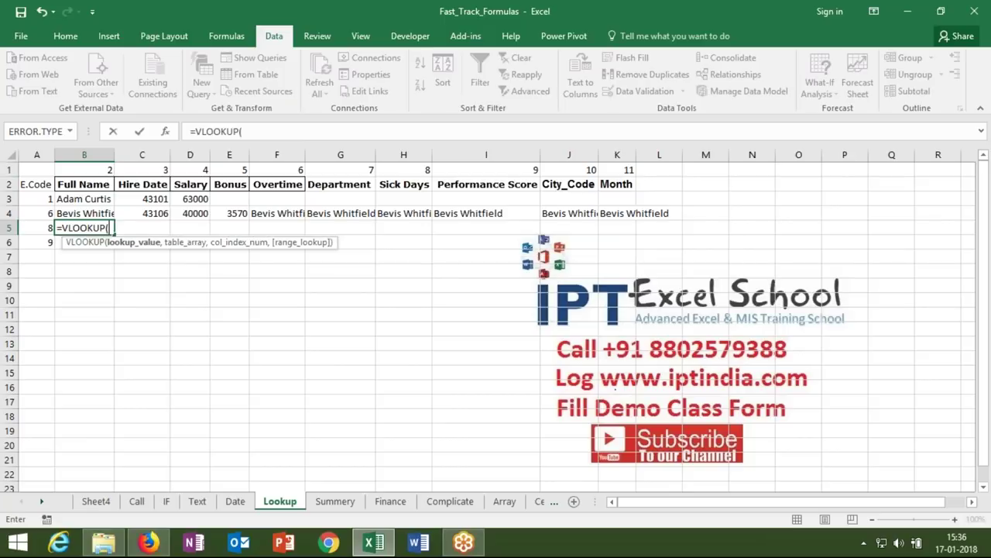
left_click(30, 228)
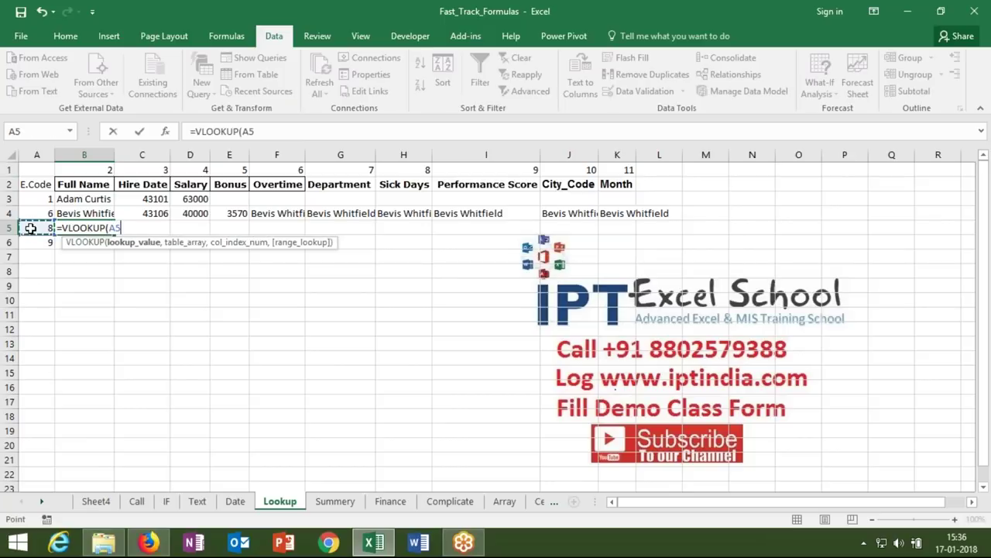
type(",")
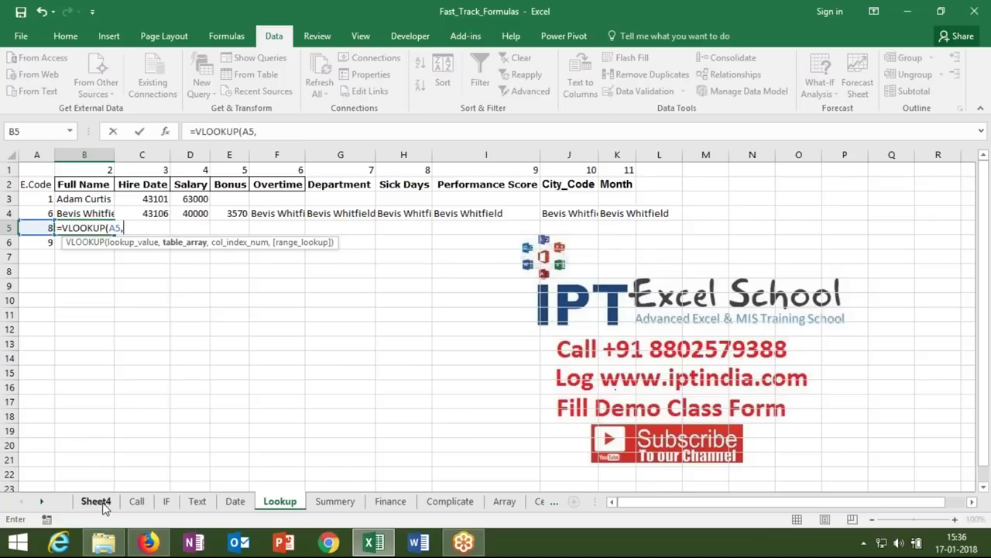
left_click(97, 502)
left_click_drag(42, 155, 648, 144)
type(",")
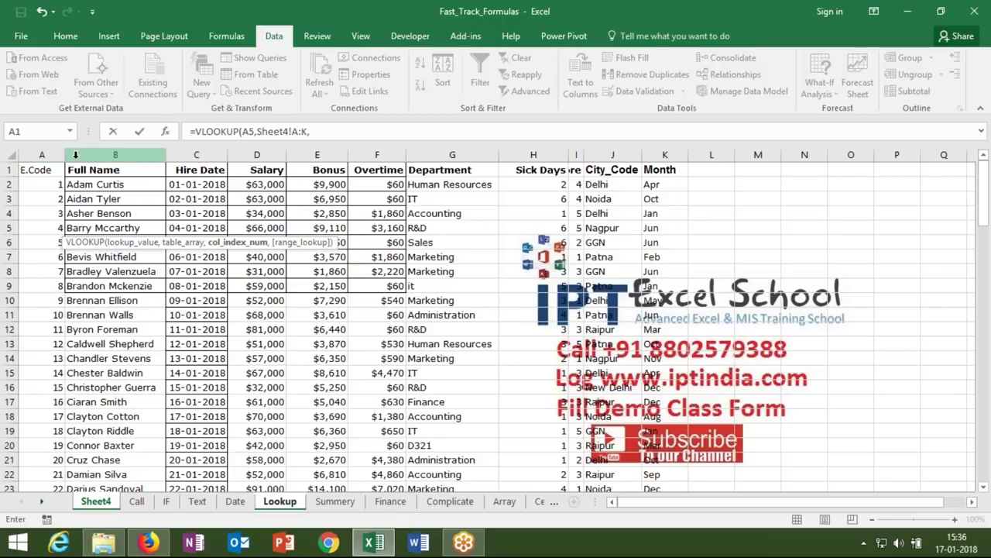
type("2,0")
key("Return")
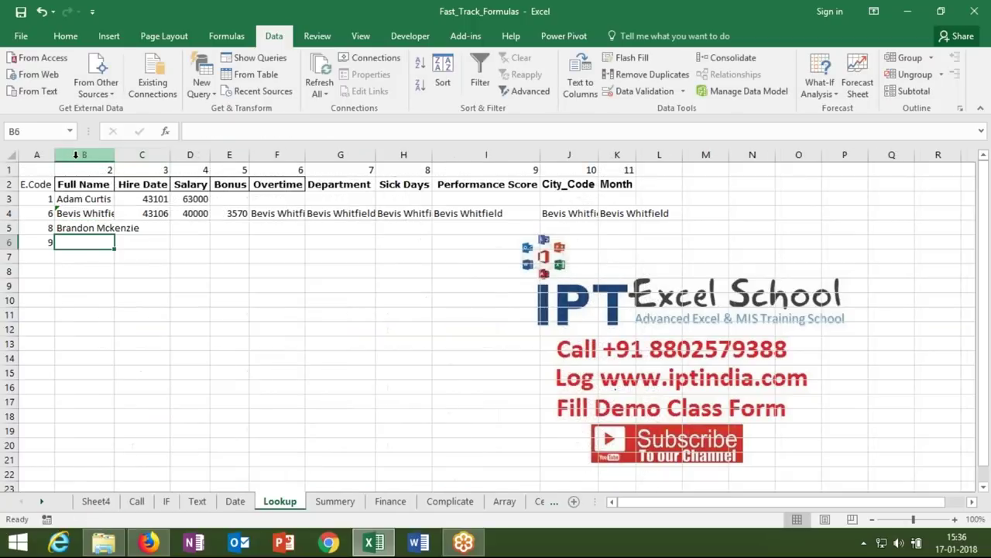
key("Up")
- Rewrite B5 as =VLOOKUP($A5,Sheet4!$A:$K,B$1,0), taking its column index from B1
left_click(314, 131)
key("BackSpace")
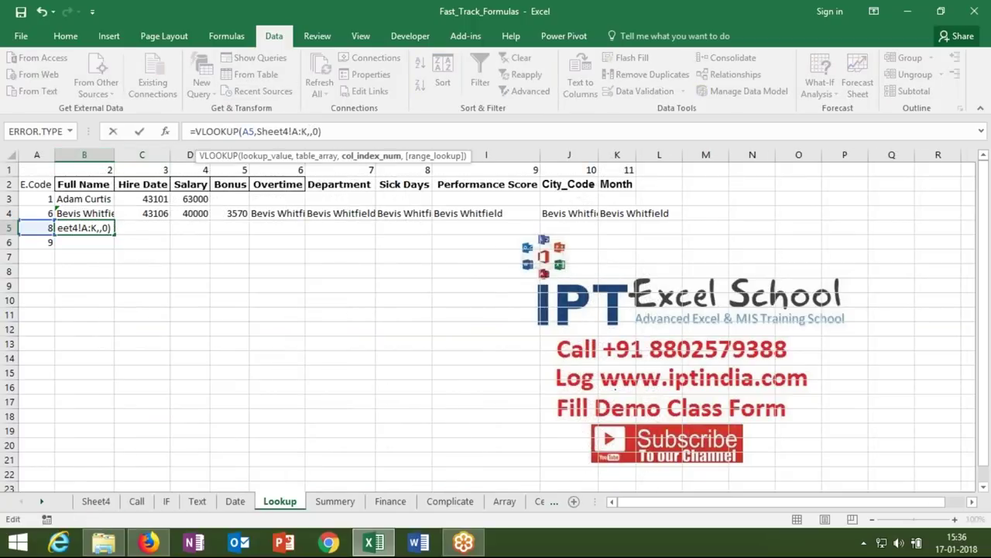
left_click(110, 172)
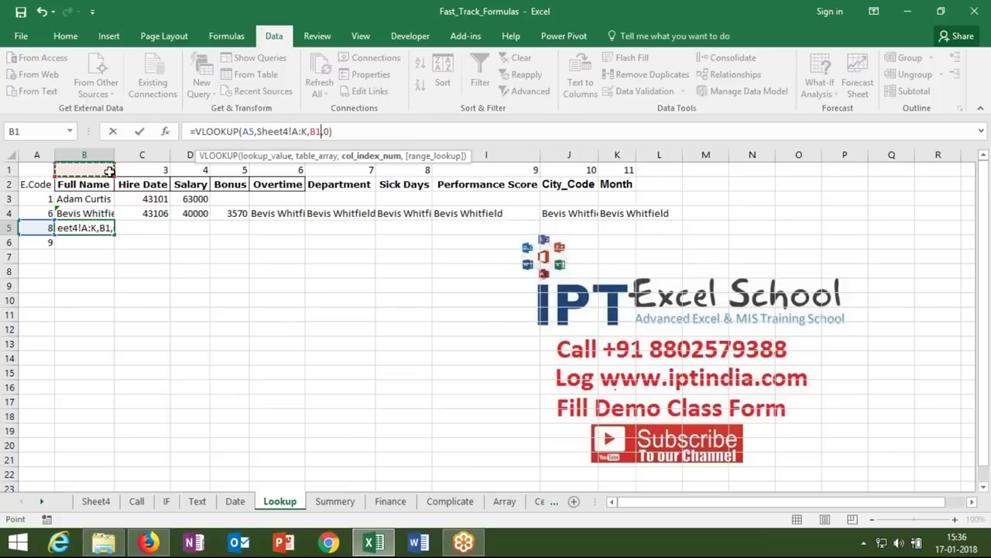
key("Return")
key("Up")
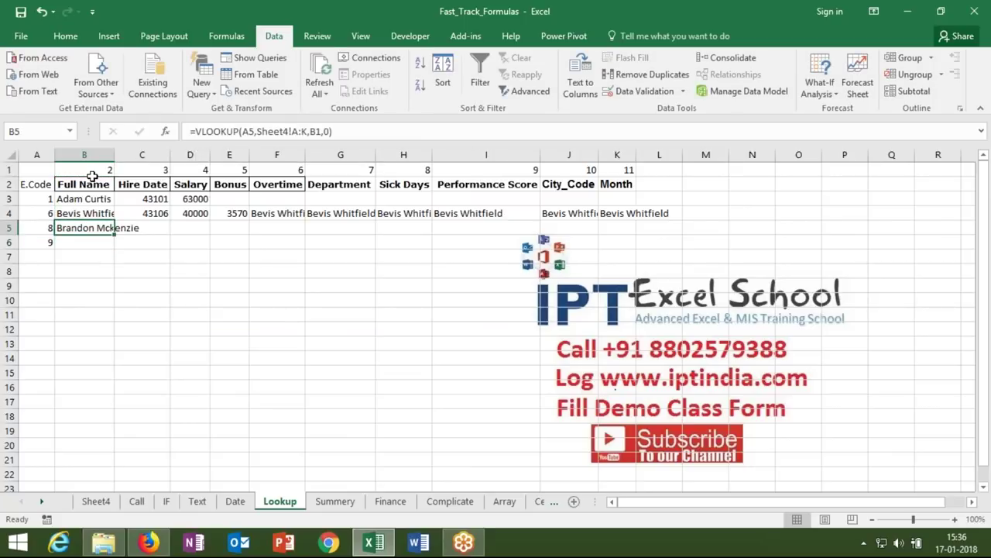
left_click(244, 132)
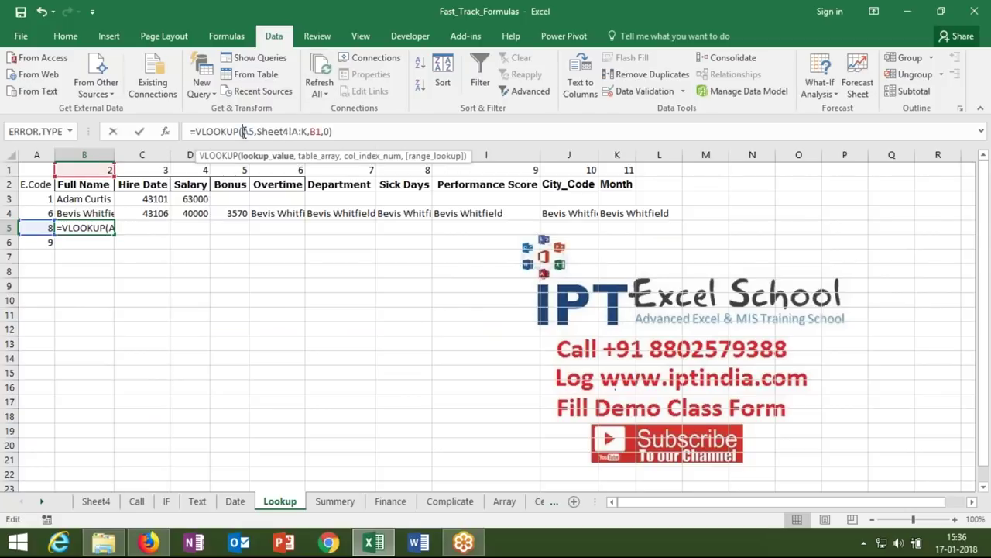
type("$")
left_click(304, 131)
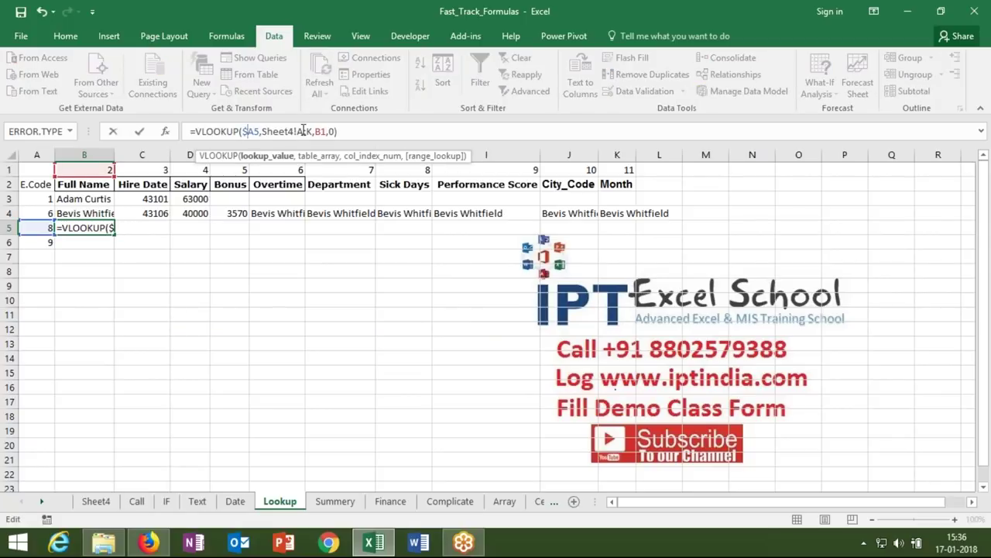
key("F4")
left_click(329, 132)
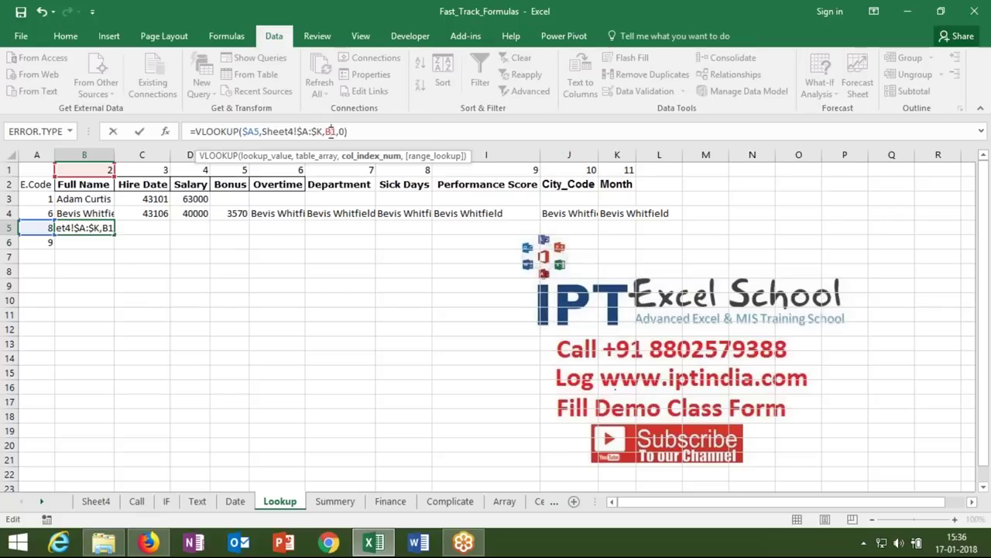
key("F4")
key("Return")
- Fill B5's formula across to K5 for all of E.Code 8's details, and shorten row 1 slightly
key("Up")
key("shift+Right")
key("shift+Right")
key("shift+Right")
key("shift+Right")
key("shift+Right")
key("shift+Right")
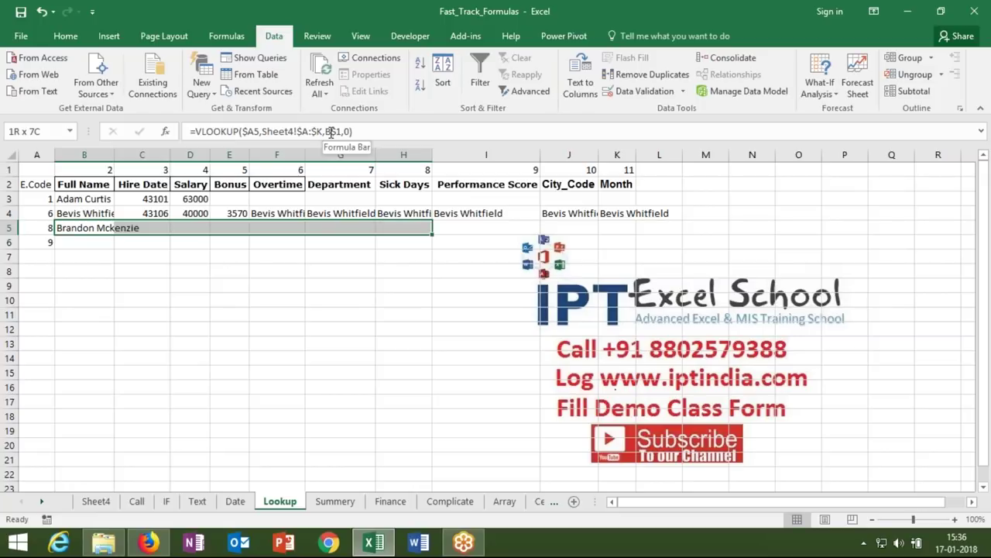
key("Down")
left_click(98, 224)
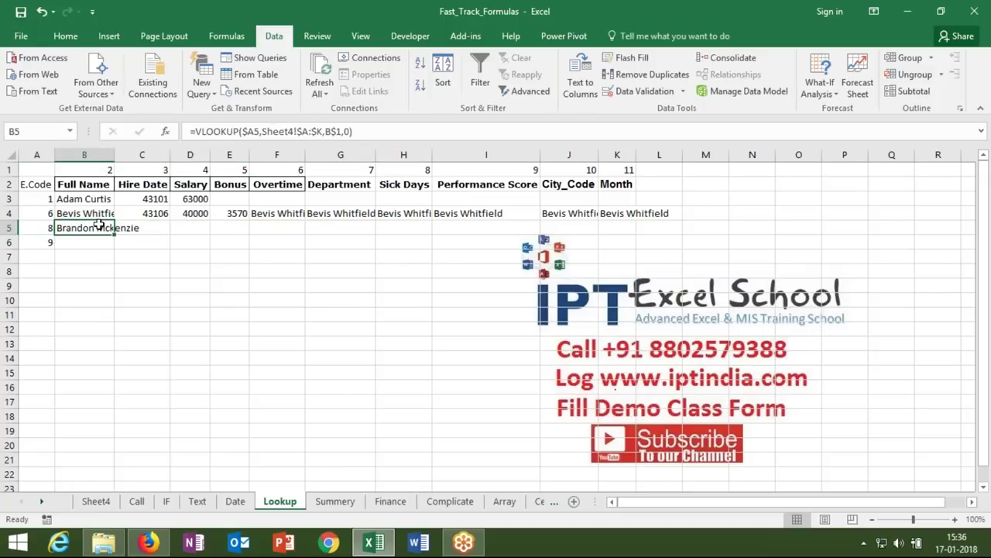
left_click_drag(114, 234, 629, 207)
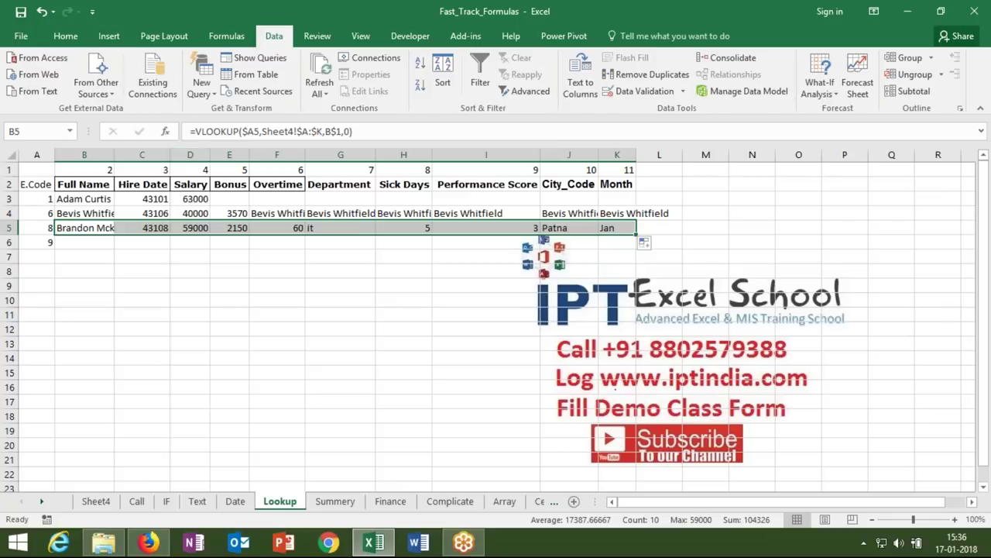
left_click_drag(7, 173, 7, 173)
left_click(7, 168)
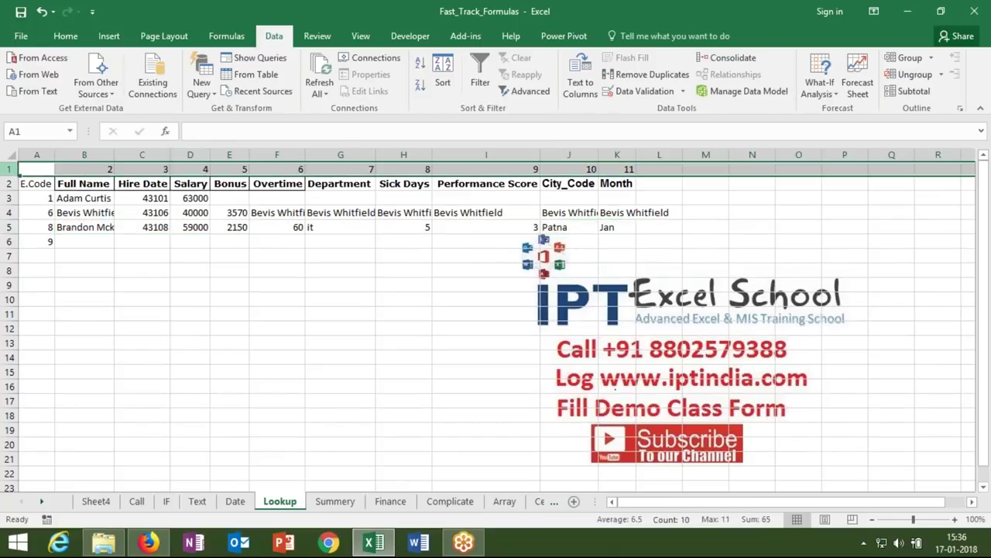
- Test =COLUMN(Sheet4!B2) in B6 to confirm it returns column number 2
left_click(72, 240)
type("=col")
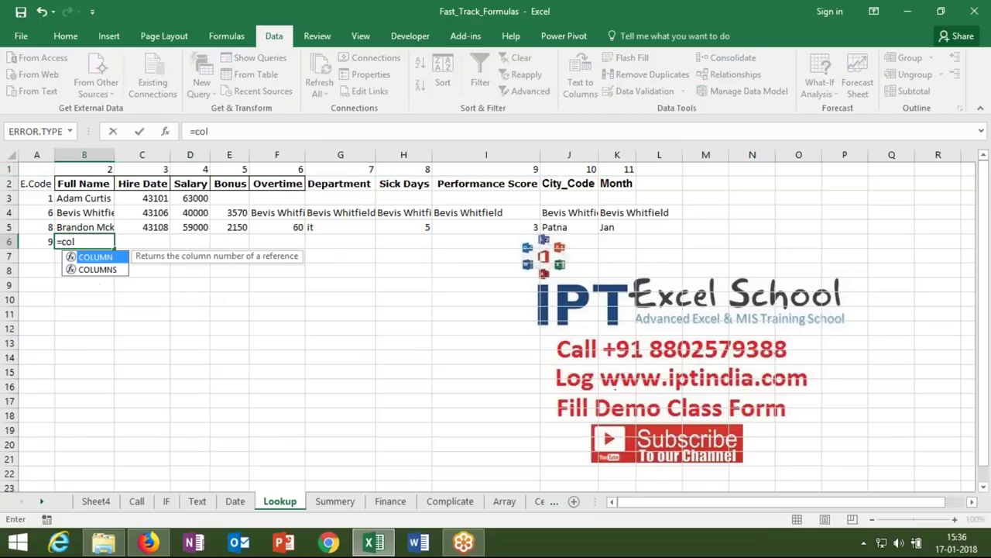
key("Tab")
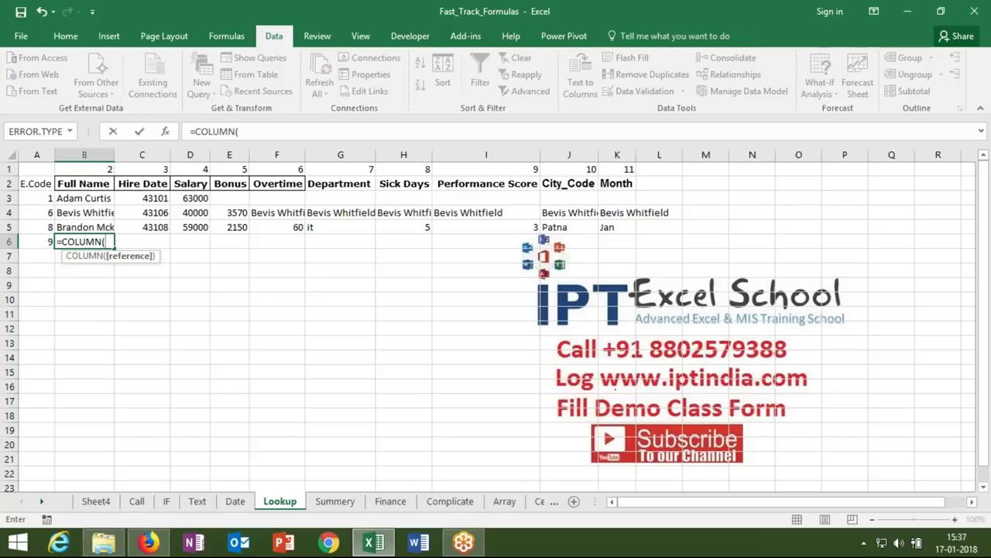
left_click(108, 505)
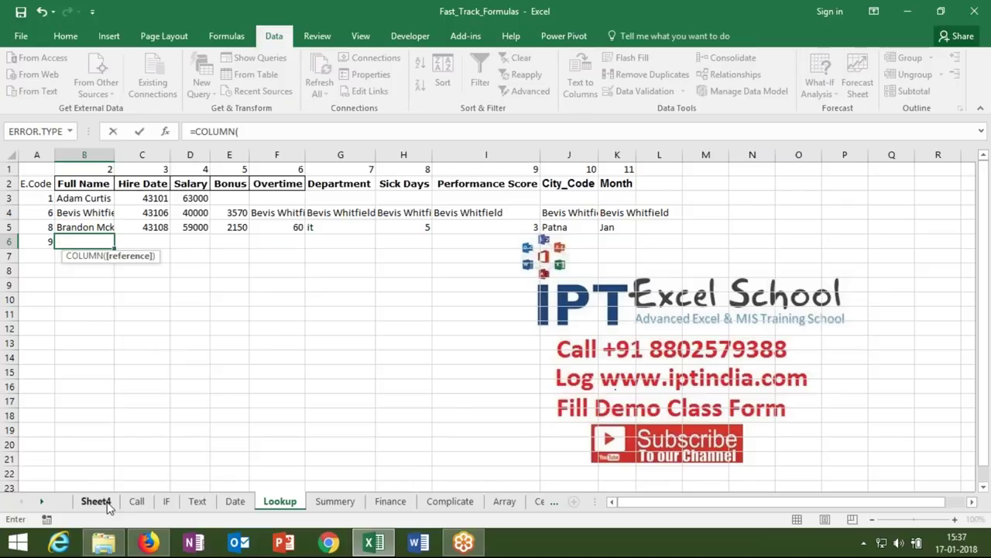
left_click(94, 185)
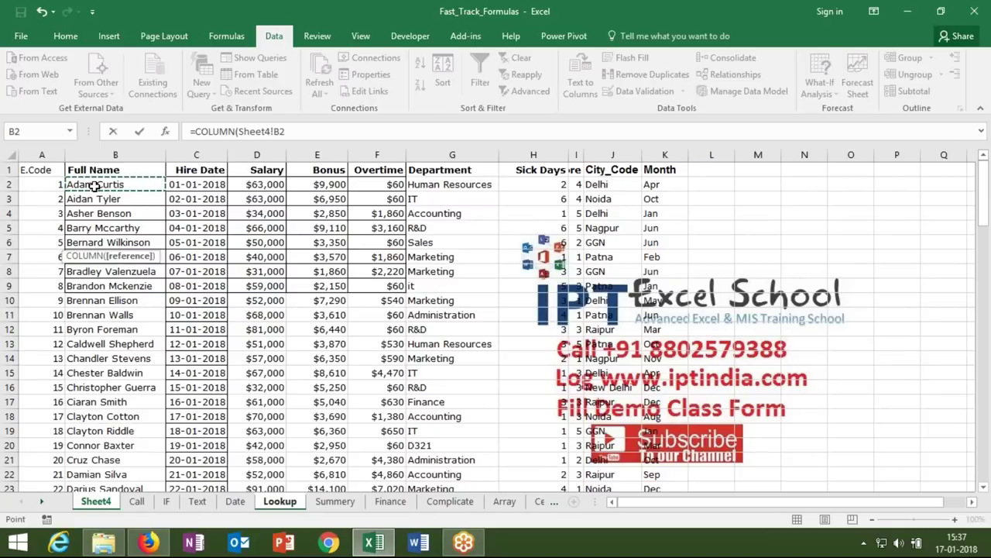
key("Return")
key("Up")
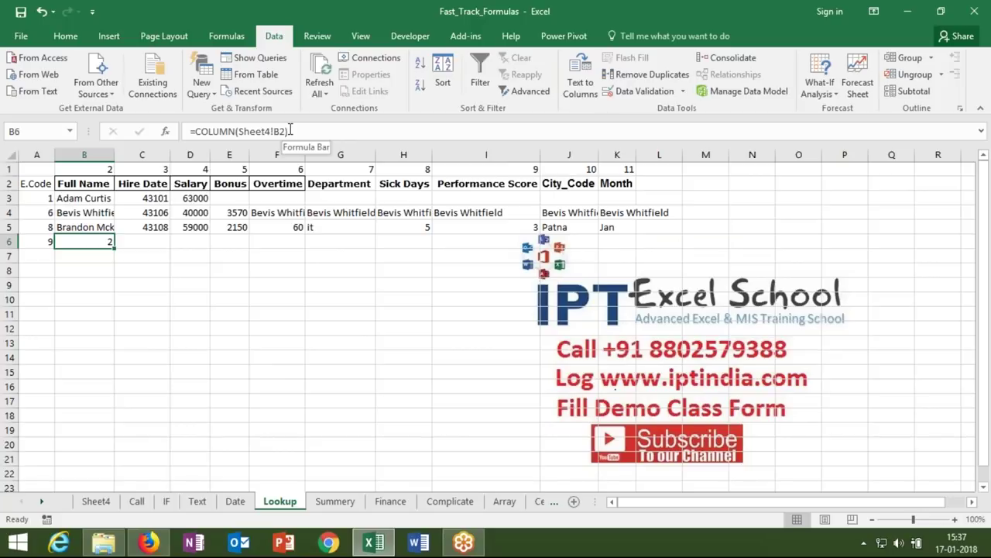
key("Up")
key("Up")
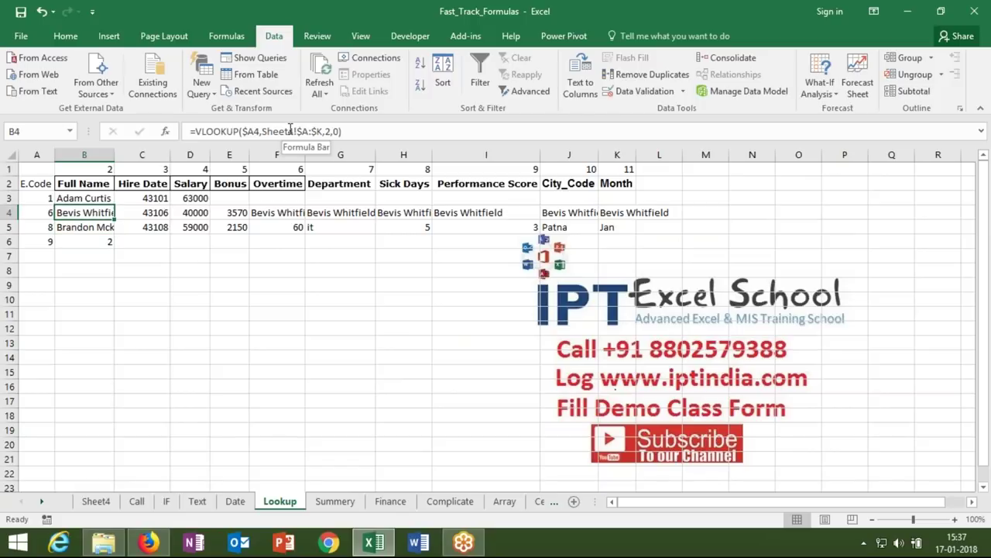
key("Down")
key("Down")
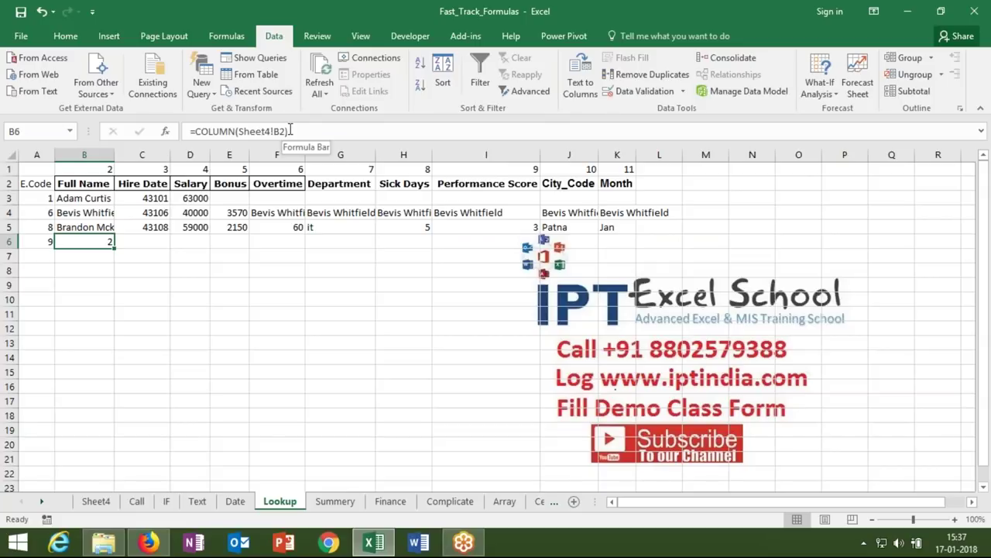
- Enter =VLOOKUP(A6,Sheet4!A:K,COLUMN(Sheet4!B1),0) in B6 for employee 9
type("=vl")
key("Tab")
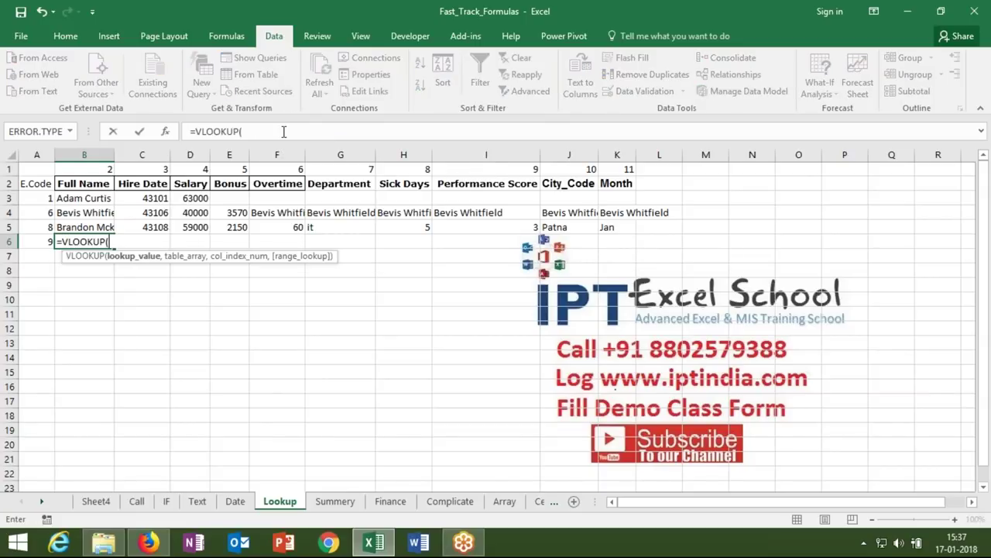
left_click(44, 241)
type(",")
left_click(96, 502)
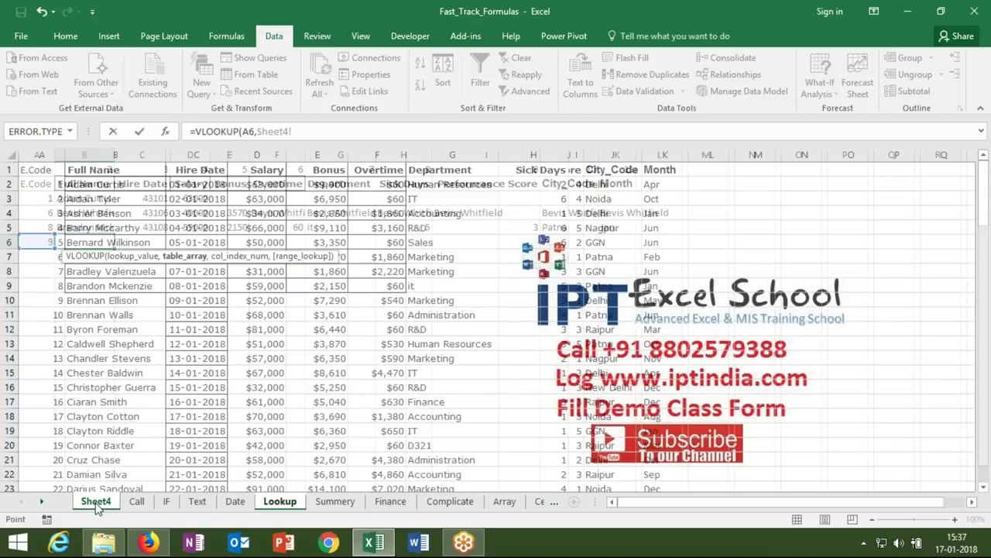
left_click_drag(41, 155, 665, 155)
type(",col")
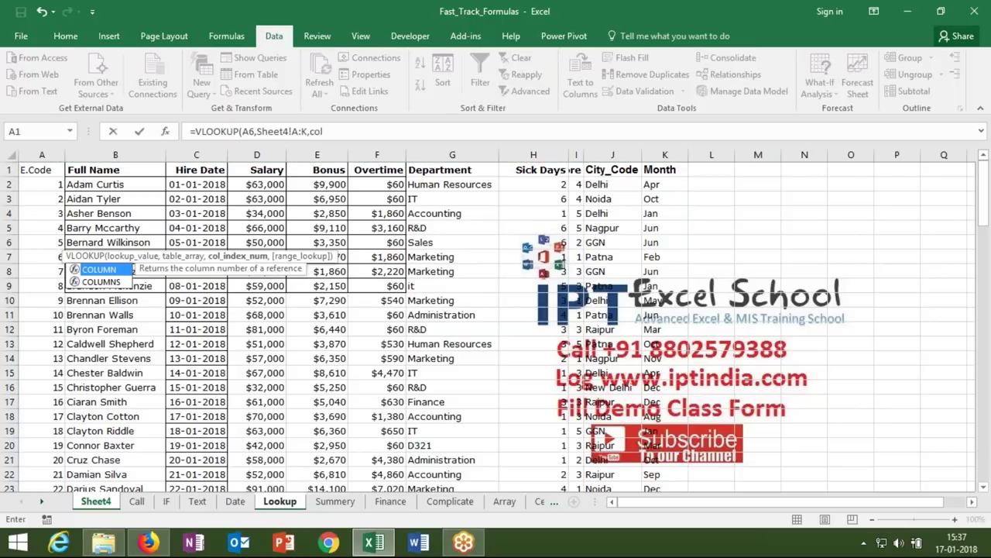
key("Tab")
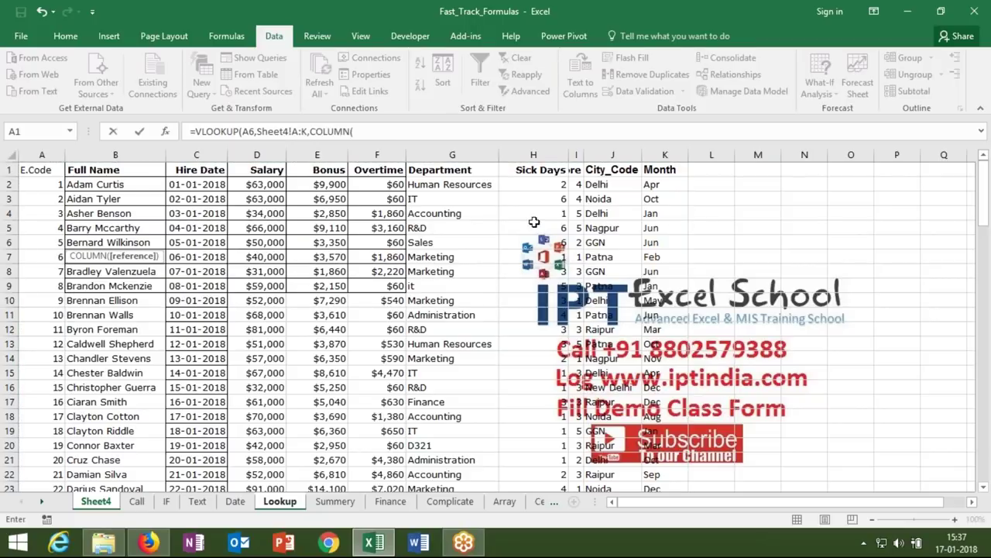
left_click(121, 170)
type("),0")
key("Return")
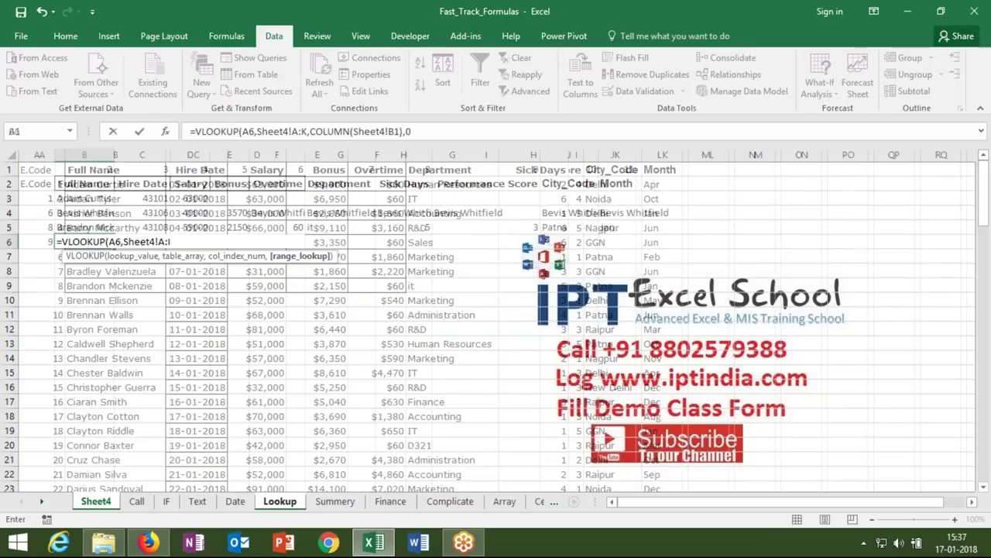
key("Return")
- Anchor the B6 formula as $A6 and Sheet4!$A:$K, then fill it across to K6
key("Up")
left_click(243, 134)
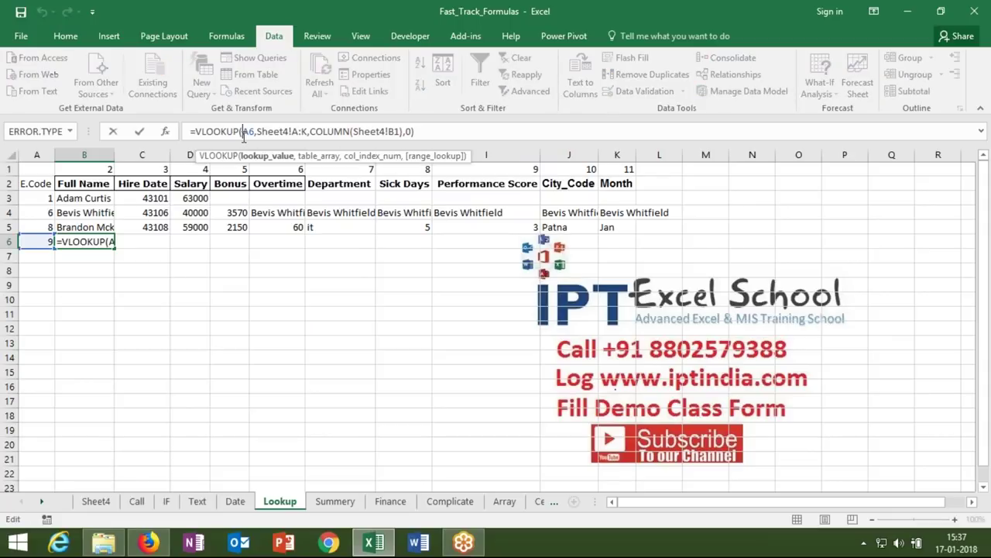
type("$")
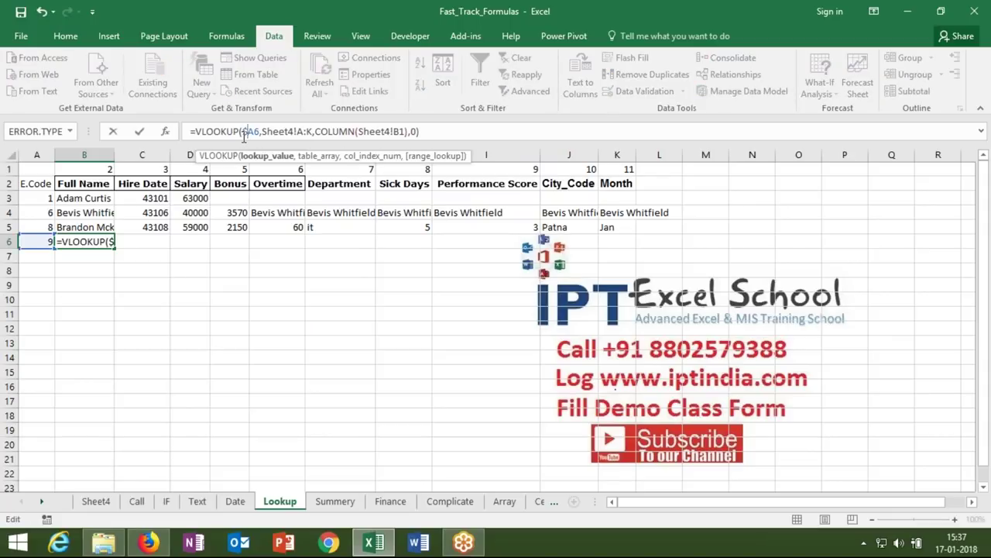
left_click(304, 131)
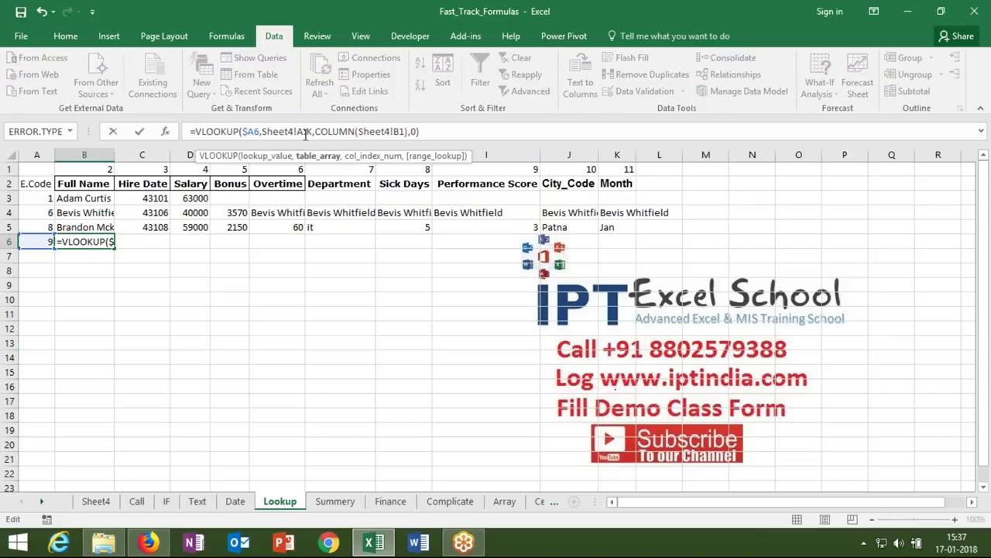
key("F4")
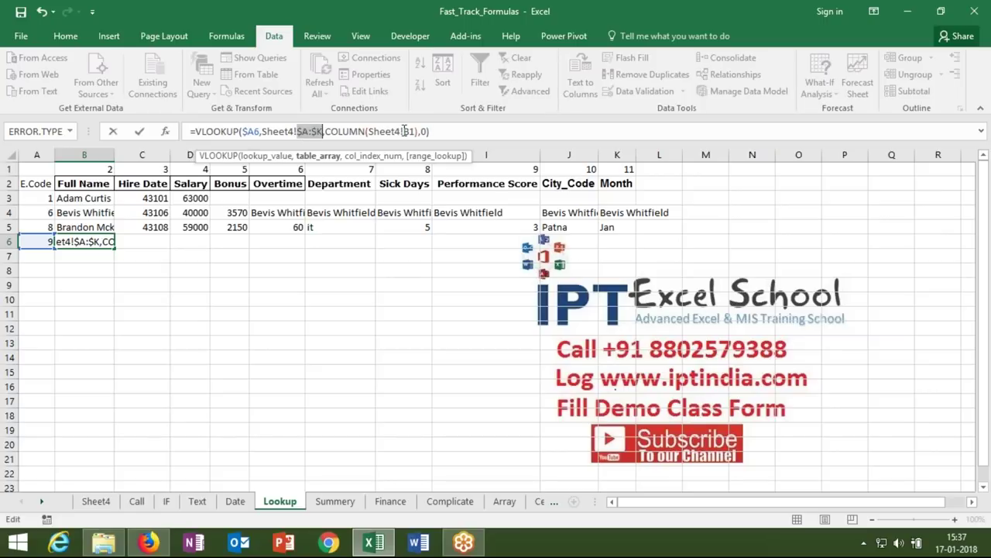
left_click(403, 132)
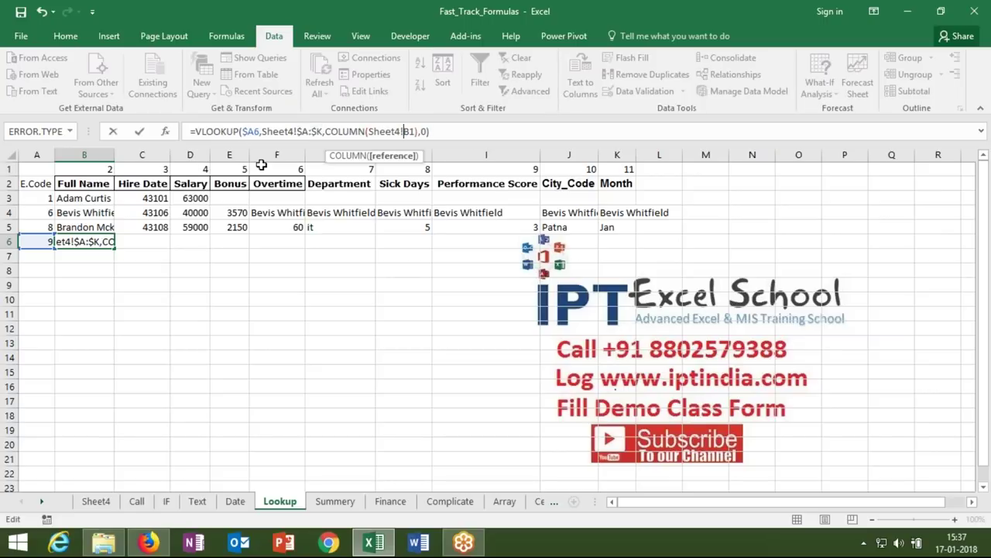
key("ctrl+Return")
key("shift+Right")
key("shift+Right")
key("shift+Right")
key("shift+Right")
key("shift+Right")
key("shift+Right")
key("shift+Right")
key("shift+Right")
key("shift+Right")
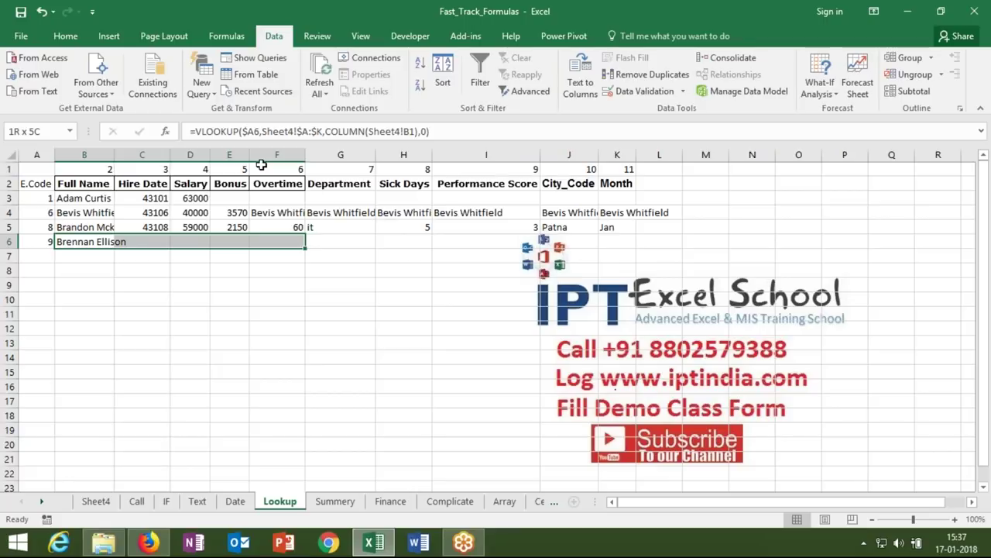
key("ctrl+r")
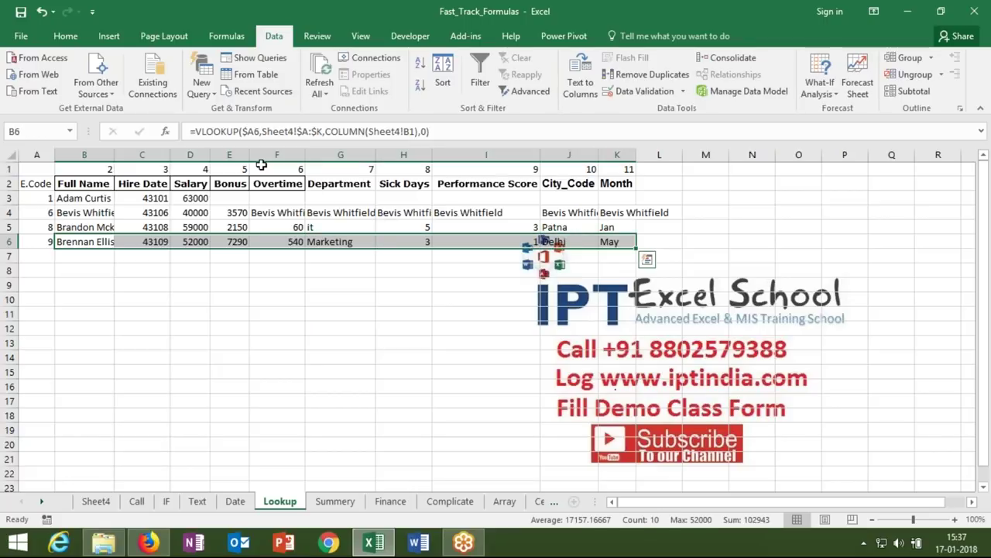
- Enter E.Code 10 in A7
key("Down")
key("Left")
type("10")
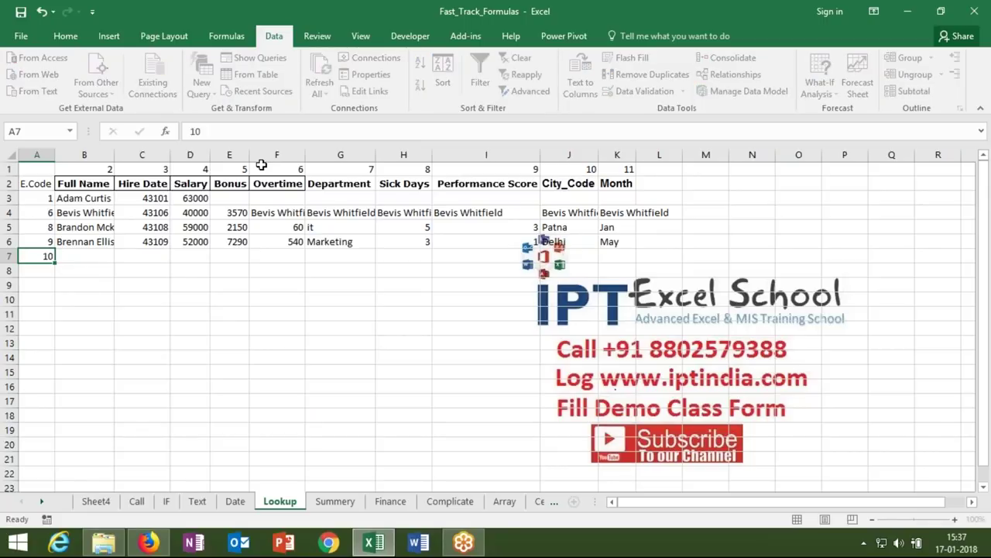
key("Tab")
- Review the Lookup header row and Sheet4's Hire Date and Salary columns, then select B7
key("Up")
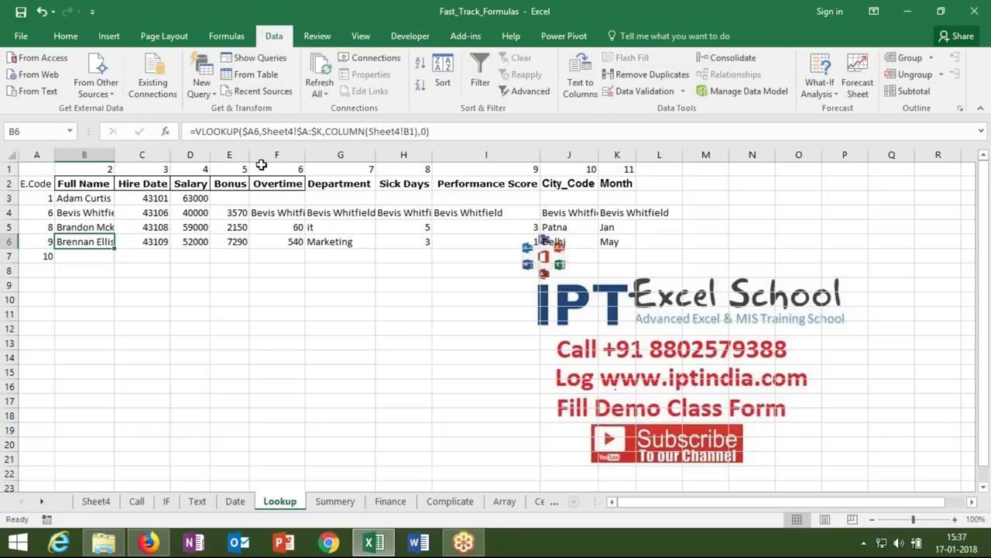
key("Up")
key("shift+Up")
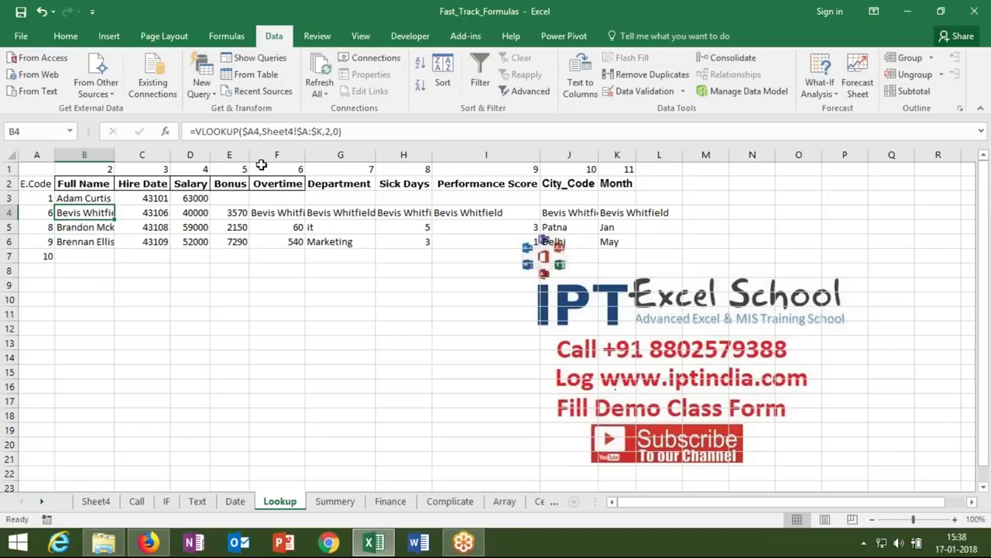
key("ctrl+Up")
key("ctrl+shift+Right")
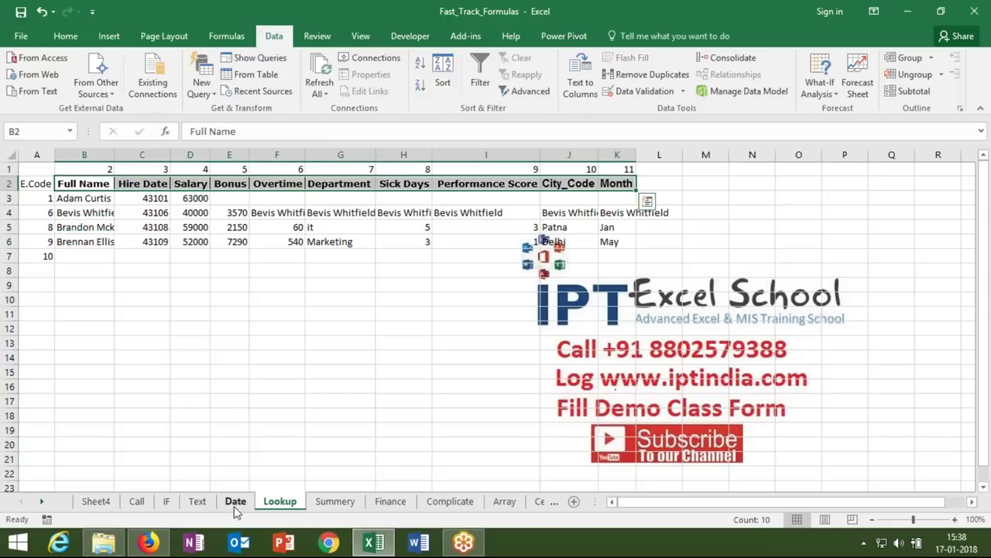
left_click(116, 500)
left_click(196, 155)
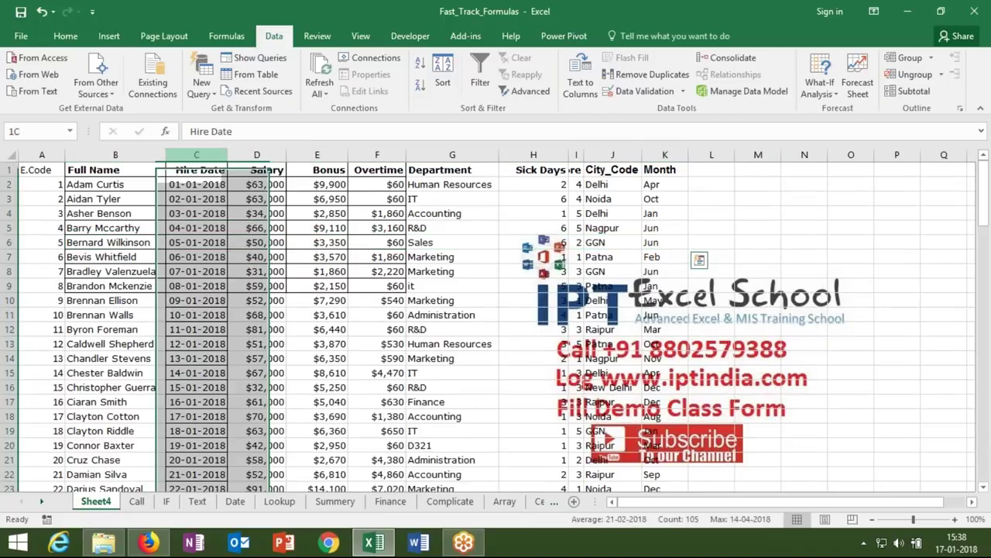
left_click(257, 155)
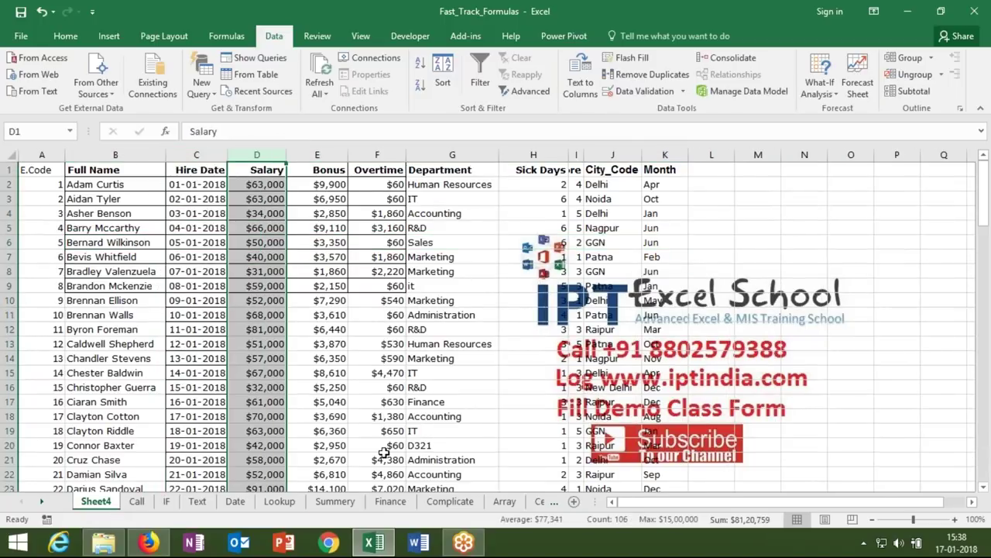
left_click(280, 501)
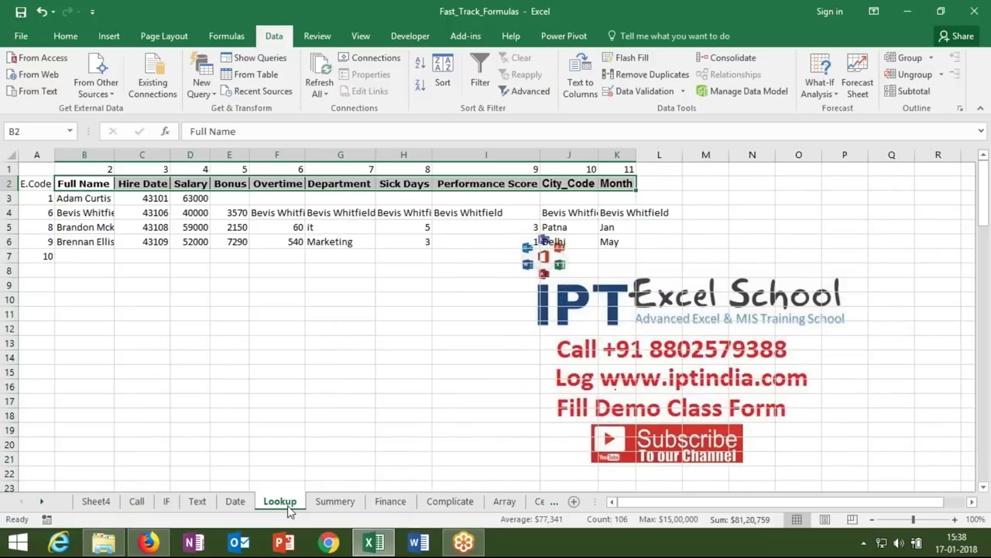
left_click(99, 256)
- Enter =VLOOKUP(A7,Sheet4!A:K,{2,3,4,5,6,7,8,9,10,11},0) in B7
type("=vl")
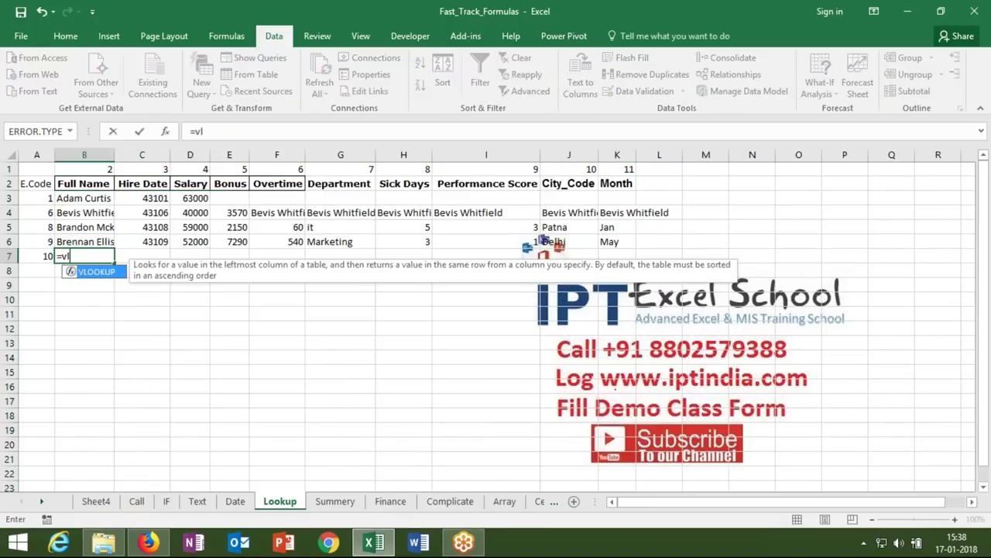
key("Tab")
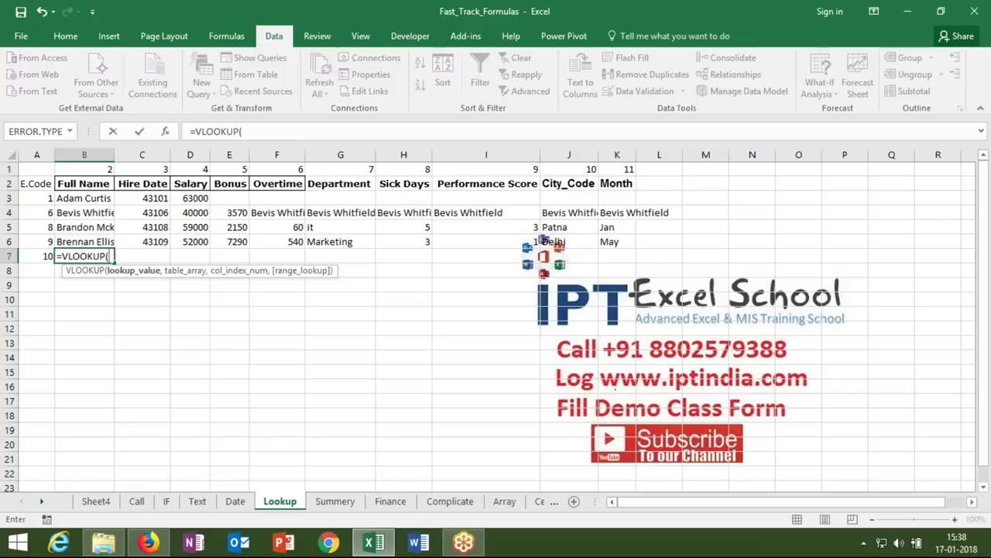
left_click(43, 256)
type(",")
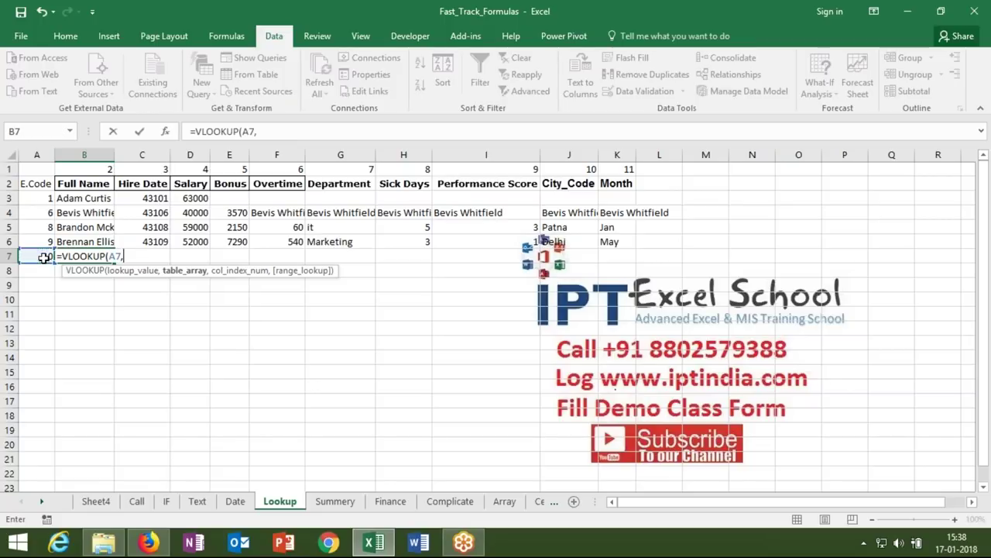
left_click(94, 500)
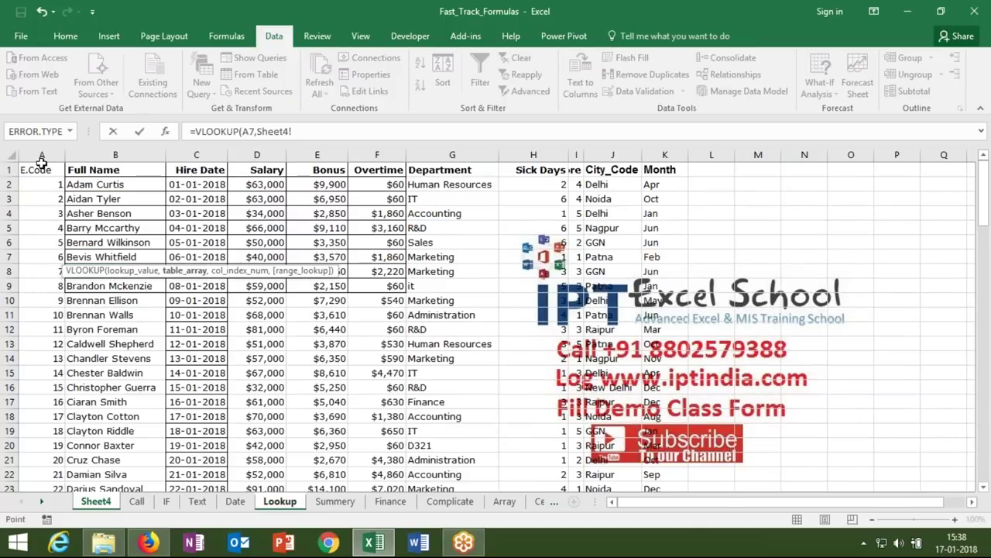
left_click_drag(42, 155, 668, 132)
type(",")
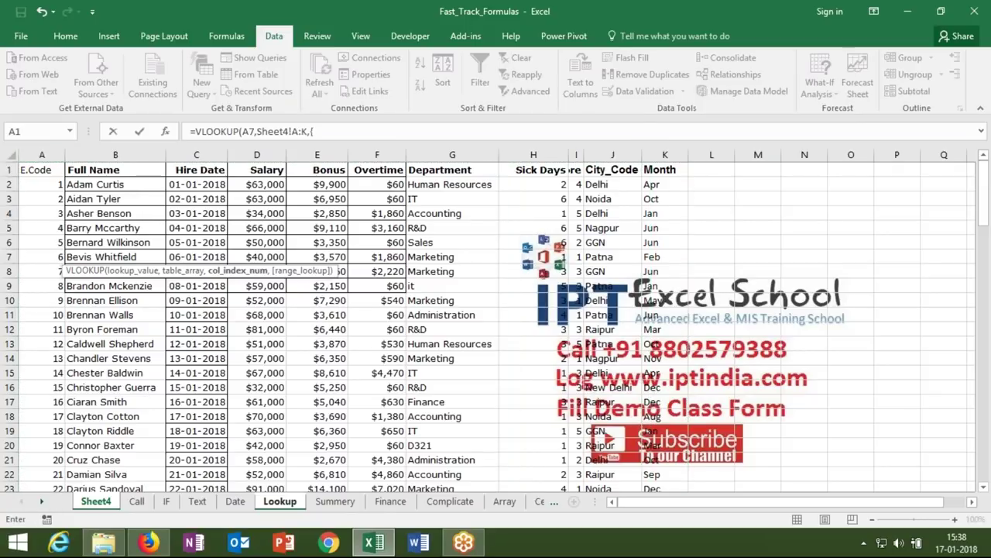
type("{1")
key("BackSpace")
type("2,3,4,5,6,7,8,9,10,11")
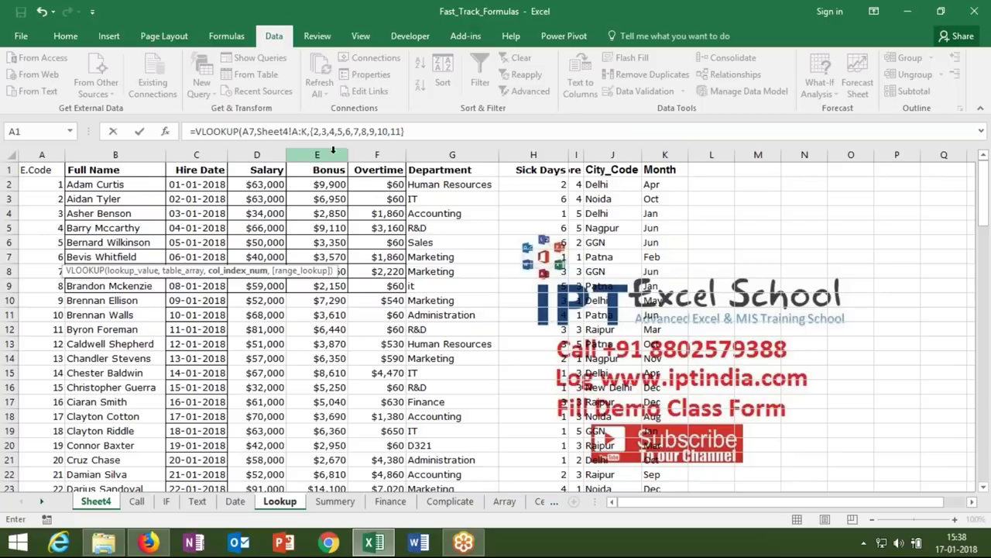
type("},0)")
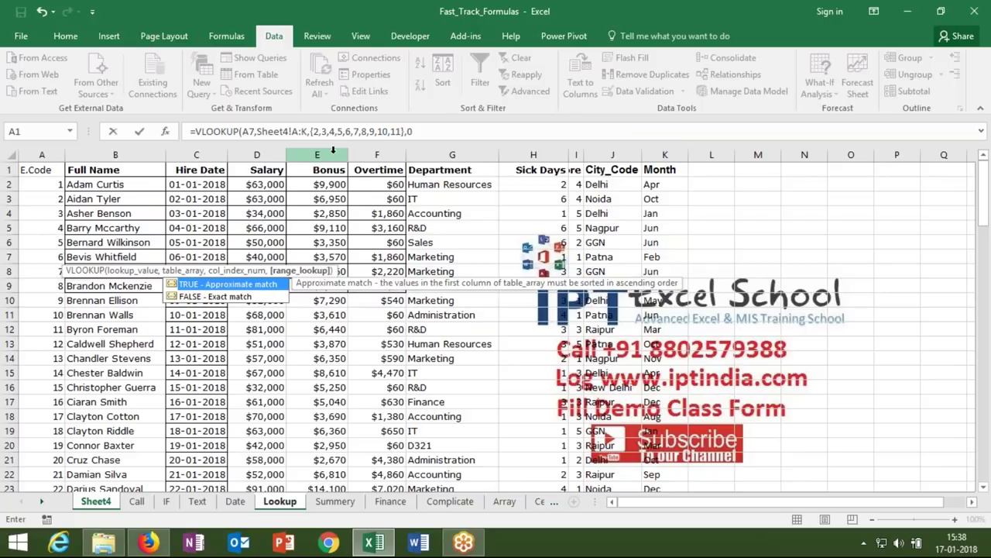
key("Return")
- Array-enter the B7 lookup across B7:K7 with Ctrl+Shift+Enter and compare with row 6
key("shift+Right")
key("shift+Right")
key("shift+Right")
key("shift+Right")
key("shift+Right")
key("shift+Right")
key("shift+Right")
key("shift+Right")
key("shift+Right")
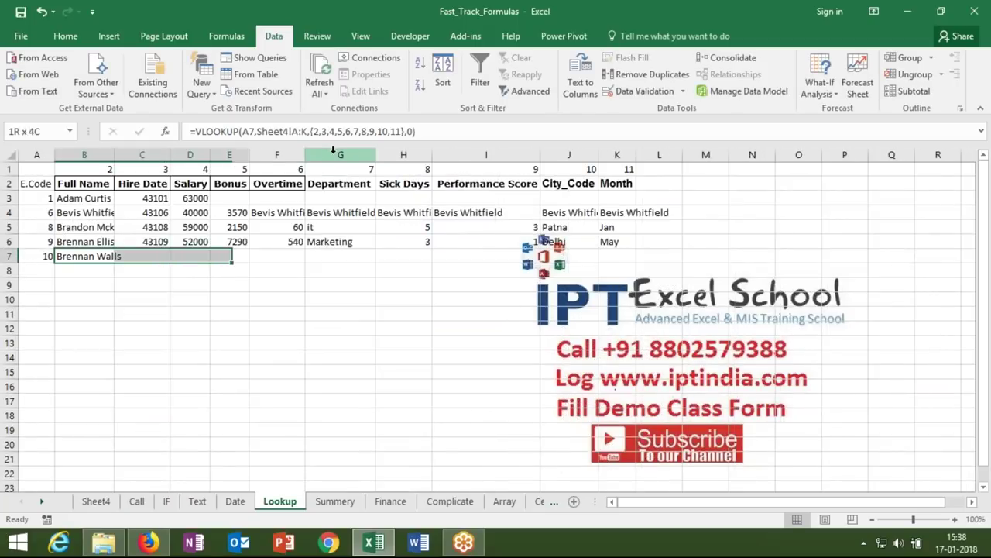
key("F2")
left_click(280, 131)
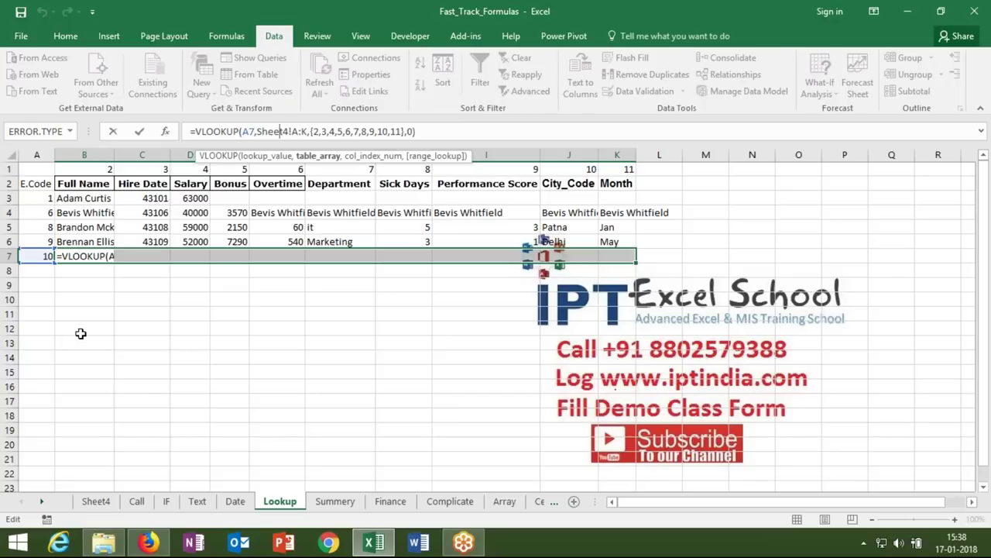
key("Right")
key("ctrl+shift+Return")
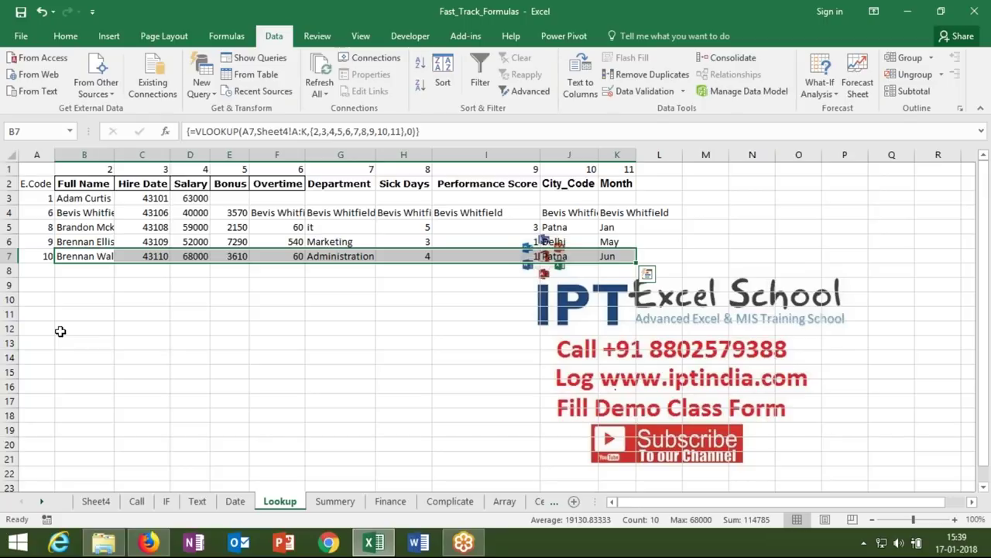
key("Up")
key("Right")
key("Right")
key("Right")
key("Right")
key("Right")
key("Right")
key("Right")
key("Right")
key("Right")
key("Right")
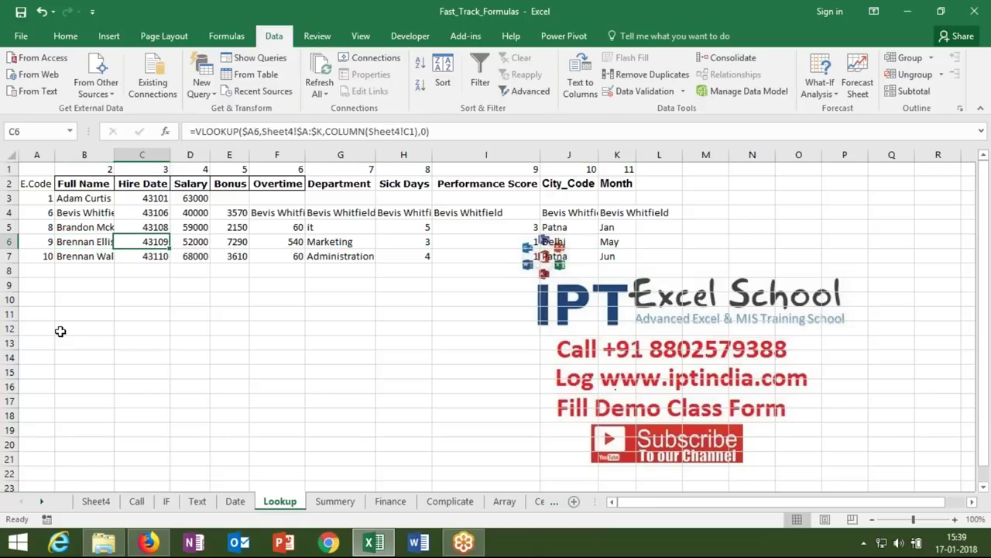
- Enter the numbers 1, 2, 3, 4 in M3:P3
key("Up")
key("Up")
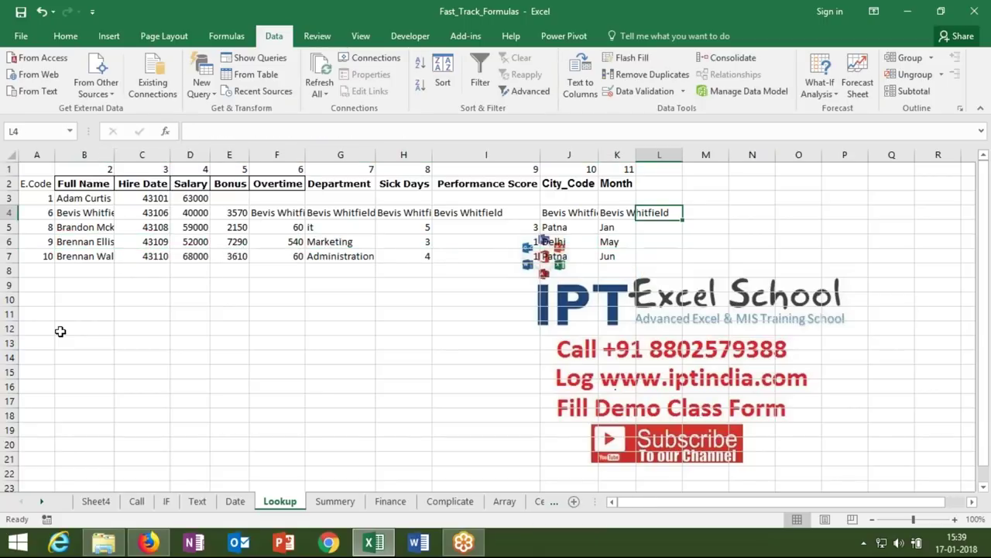
key("Up")
key("Right")
type("1")
key("Right")
type("2")
key("Right")
type("3")
key("Right")
type("4")
key("Right")
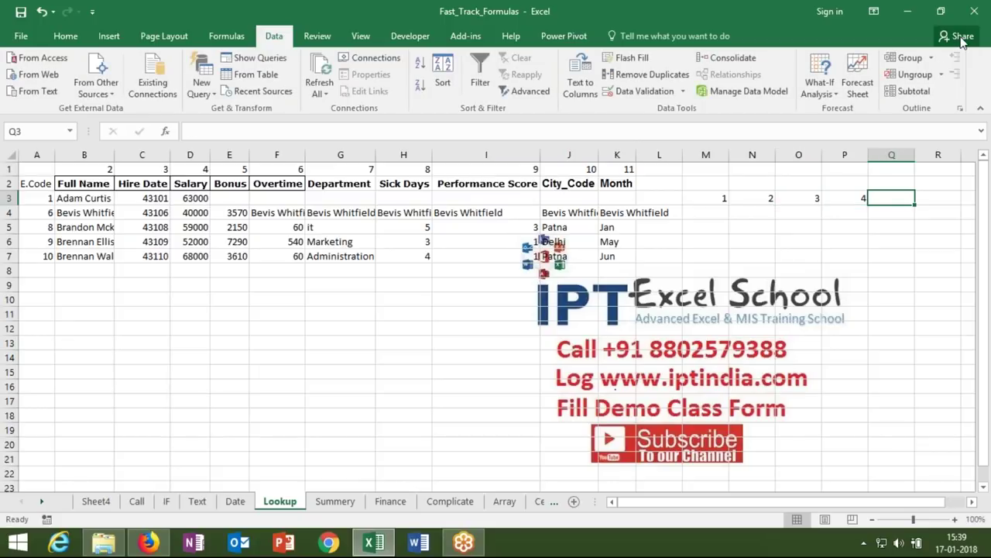
- Enter the constant ={1,2,3,4} in M4 on its own
key("Return")
type("={")
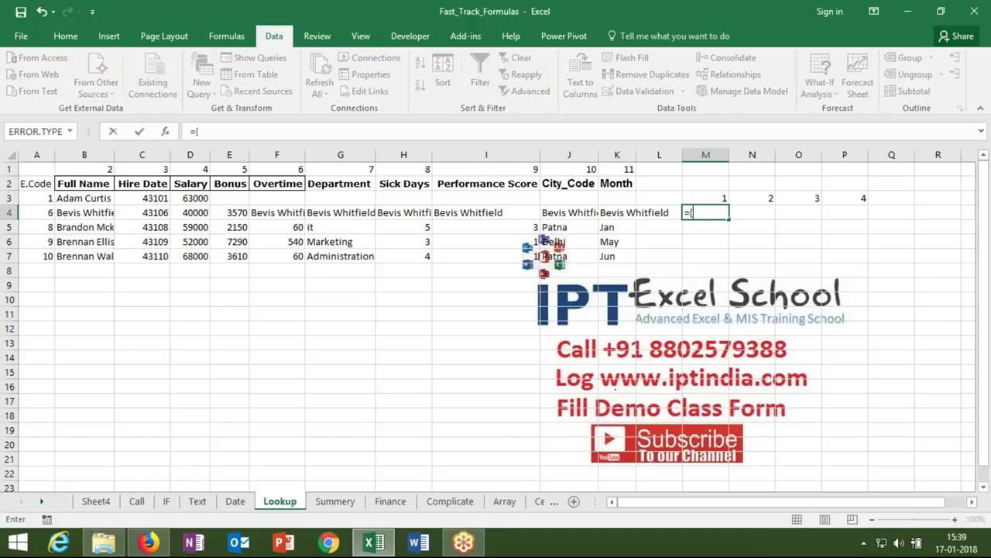
type("1,2,3,4}")
key("Return")
key("Up")
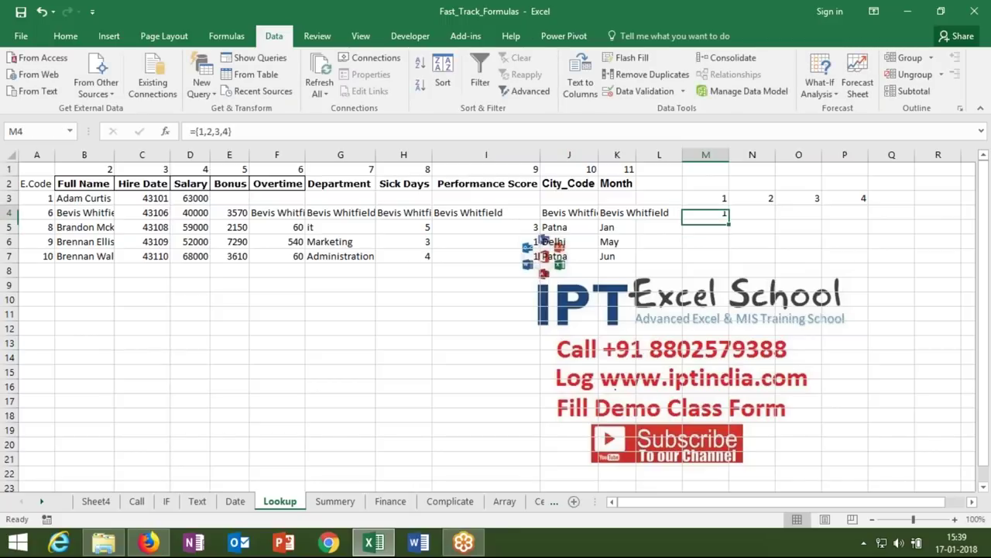
key("shift+Right")
key("shift+Right")
key("shift+Right")
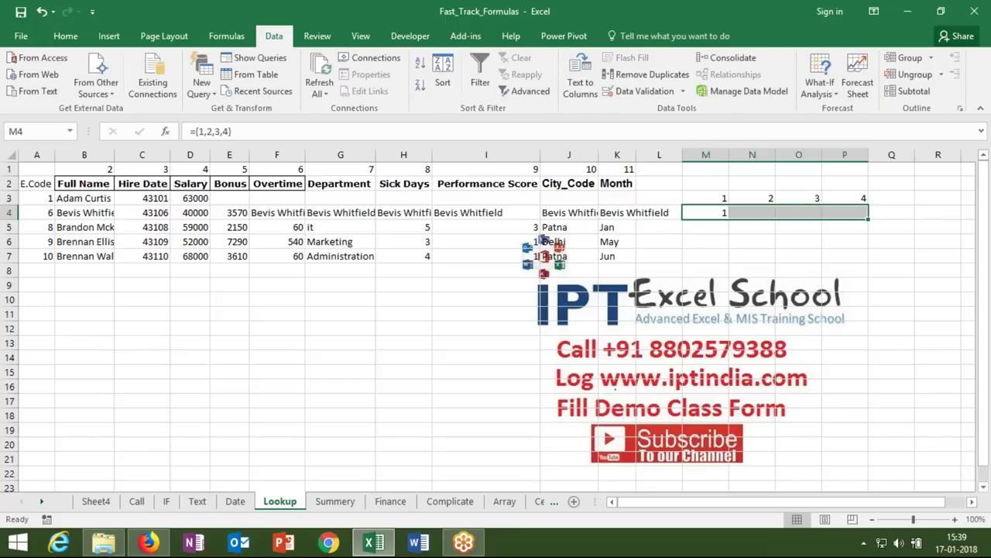
key("shift+Left")
key("shift+Left")
key("shift+Left")
key("F2")
key("Escape")
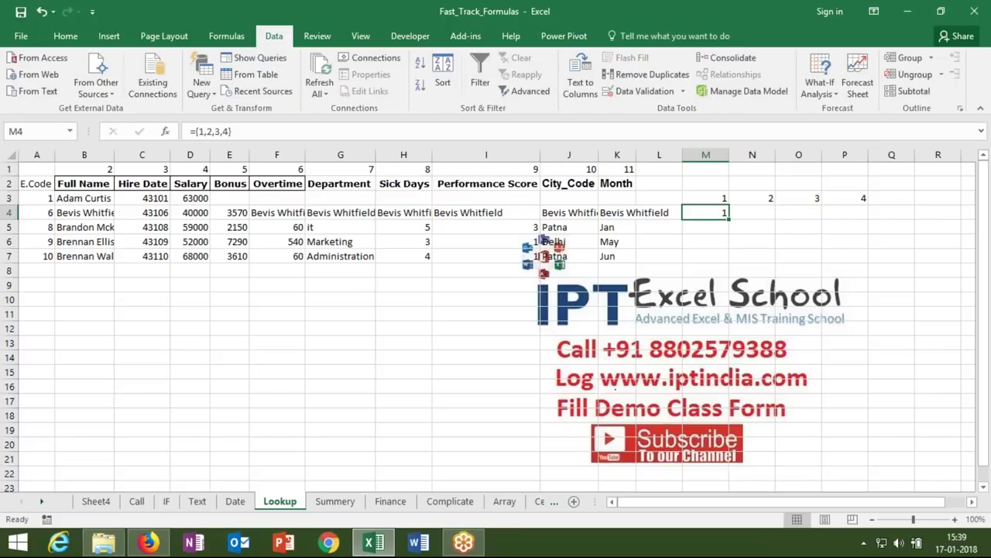
- Array-enter ={1,2,3,4} across M4:P4 and compare it with the array VLOOKUP in C7
key("shift+Right")
key("shift+Right")
key("shift+Right")
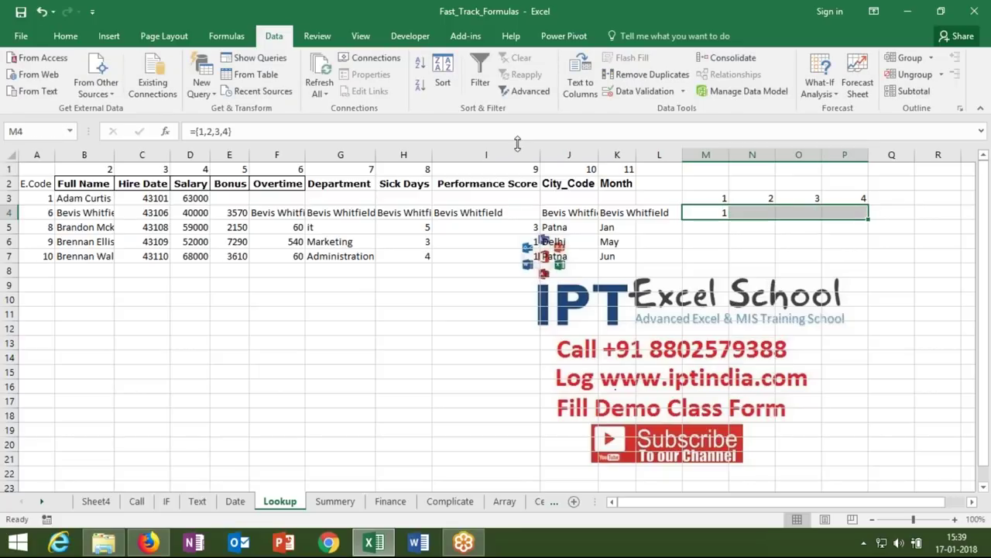
key("F2")
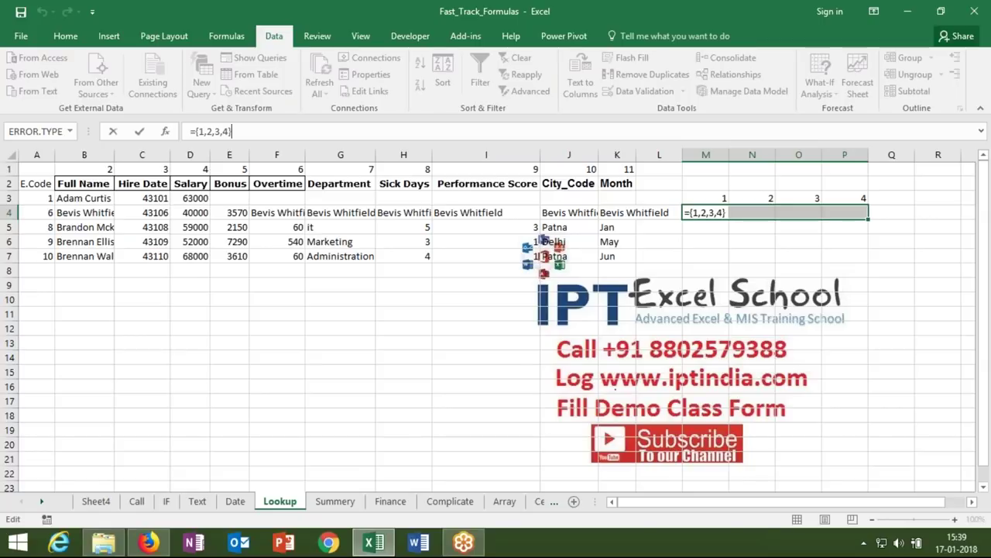
key("ctrl+shift+Return")
key("Right")
key("Right")
key("Right")
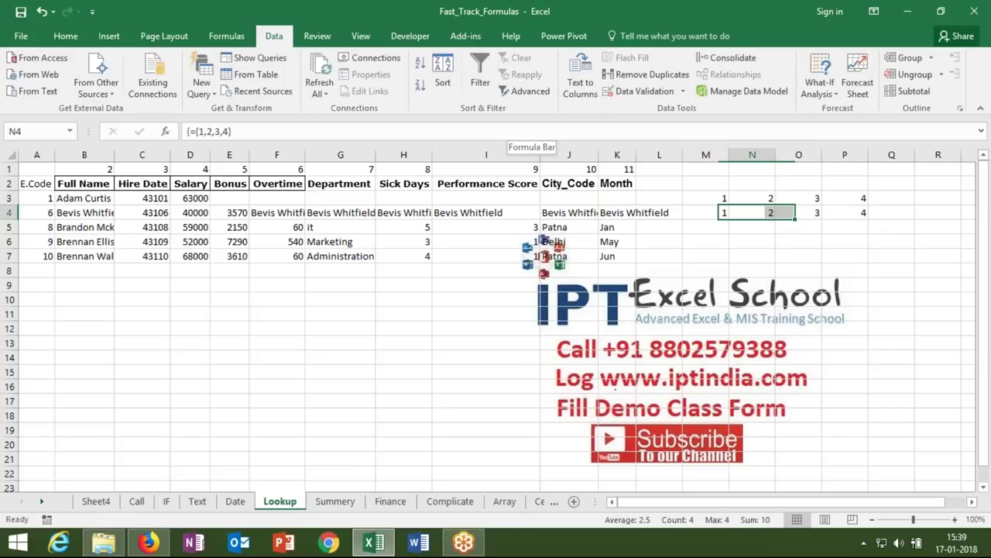
left_click(143, 256)
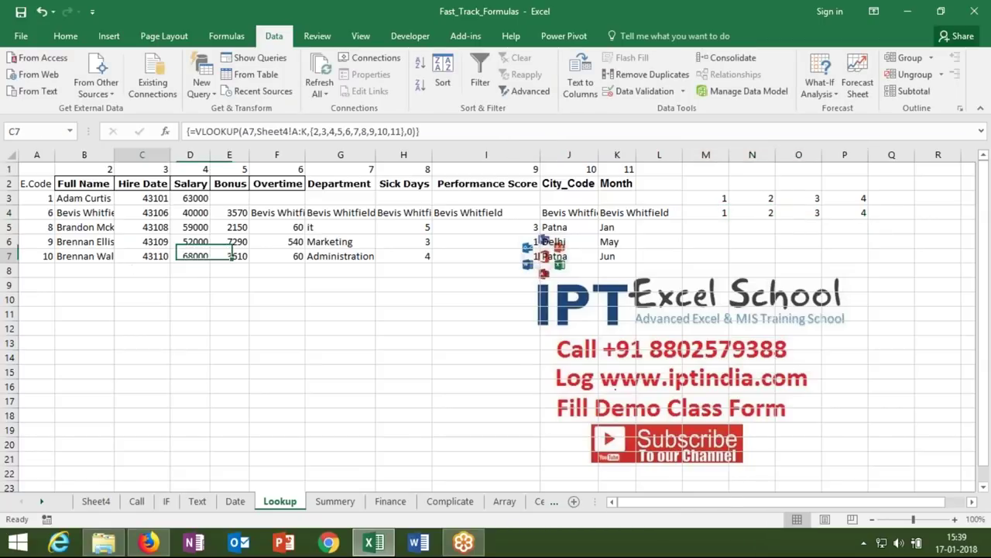
left_click(76, 186)
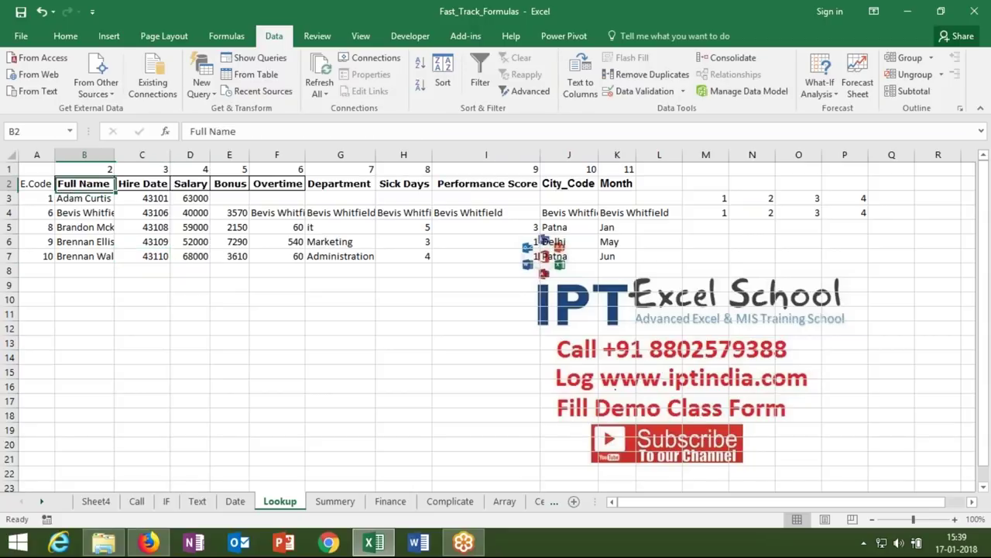
left_click(184, 182, "ctrl")
left_click(357, 183, "ctrl")
key("ctrl+c")
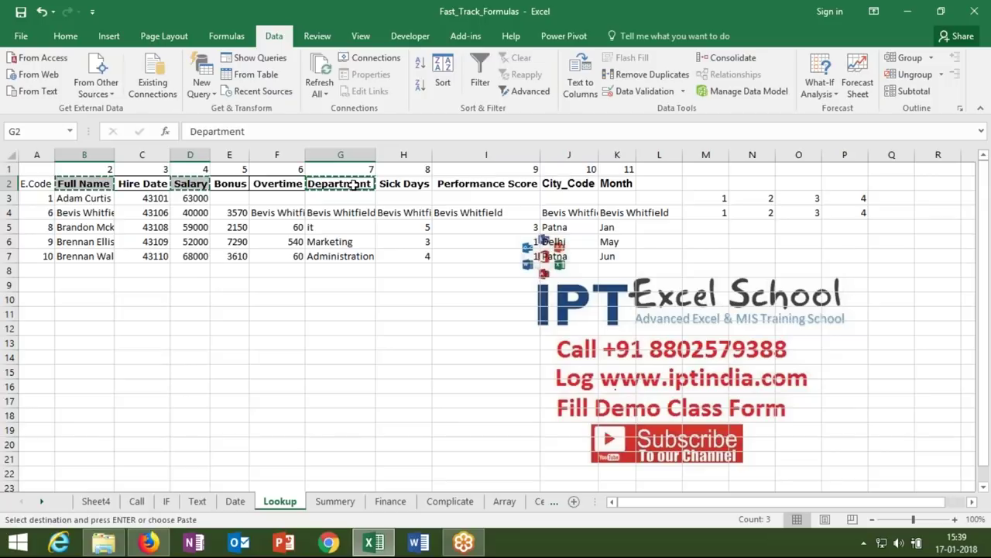
left_click(75, 324)
key("ctrl+v")
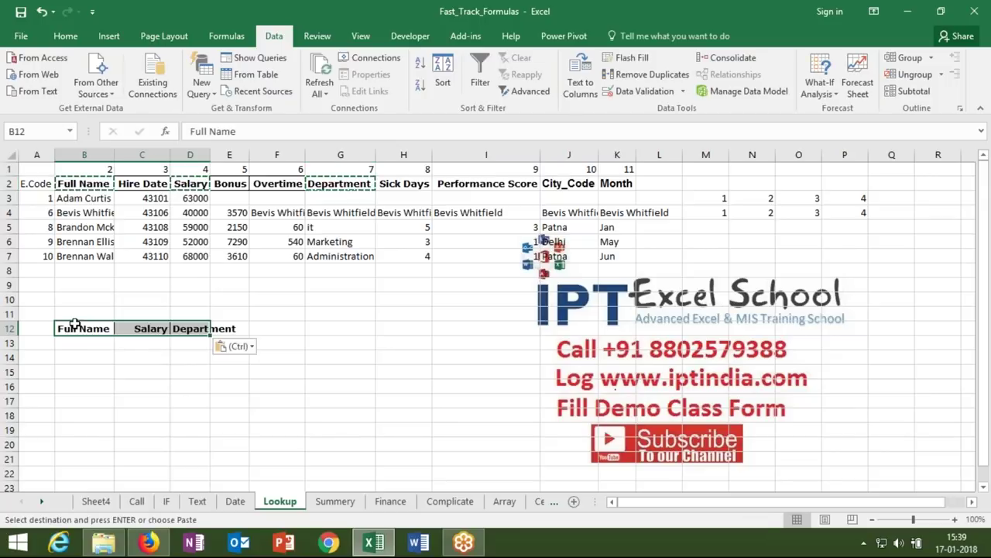
key("Escape")
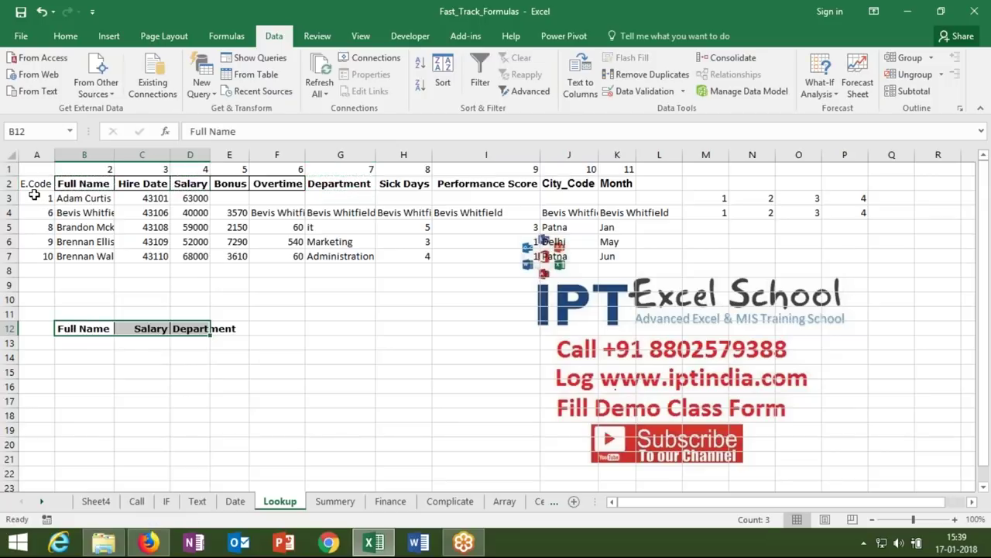
left_click(35, 186)
key("ctrl+c")
left_click(37, 324)
key("ctrl+v")
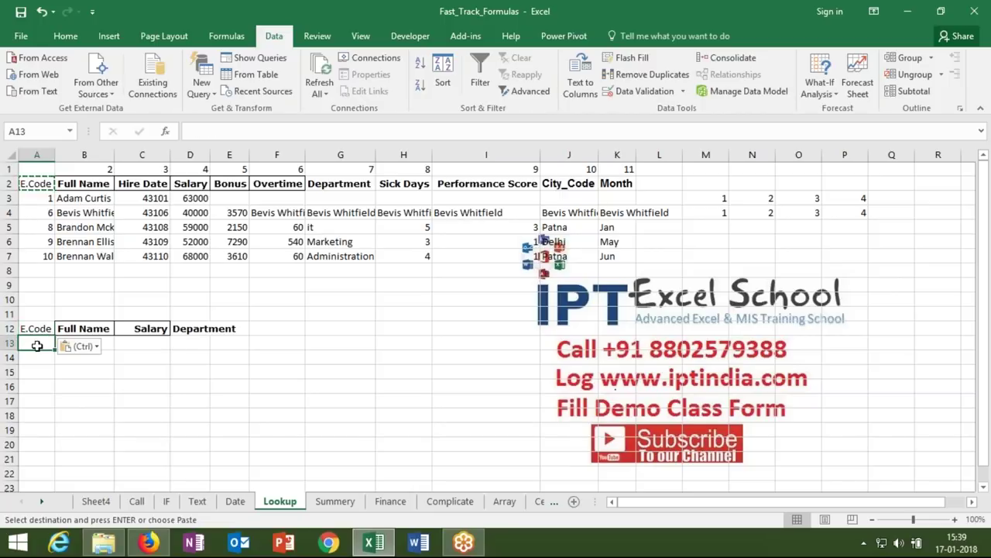
type("2")
key("Return")
left_click(80, 313)
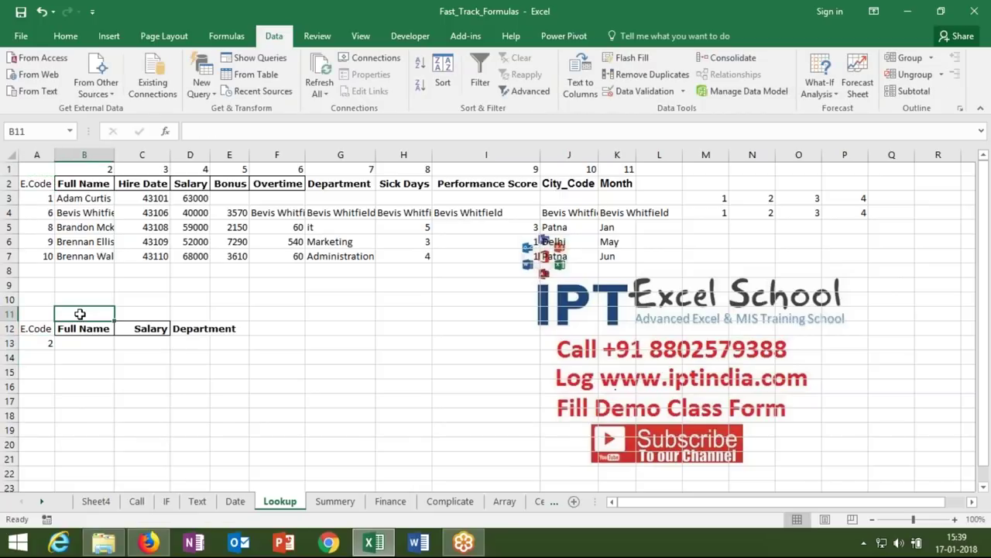
type("=mat")
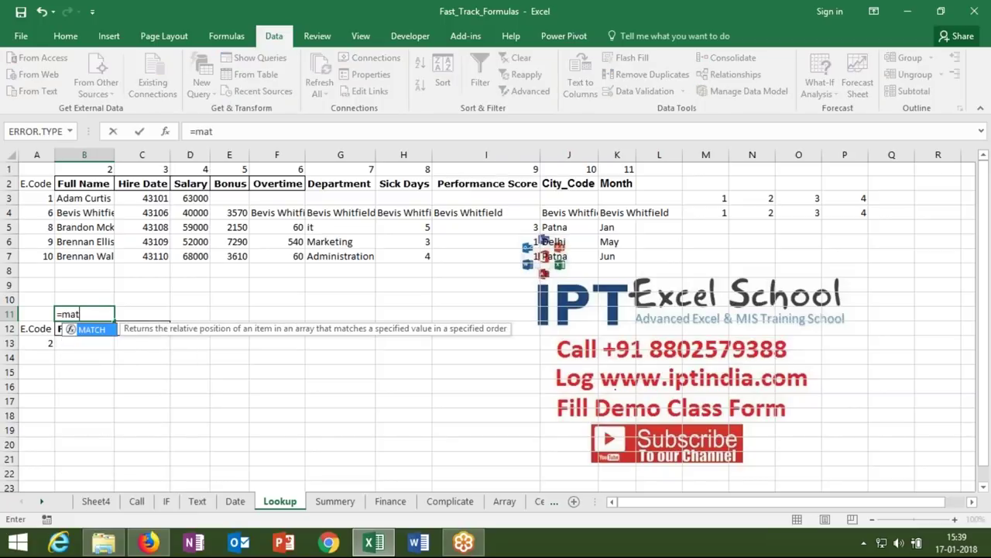
key("Tab")
key("Down")
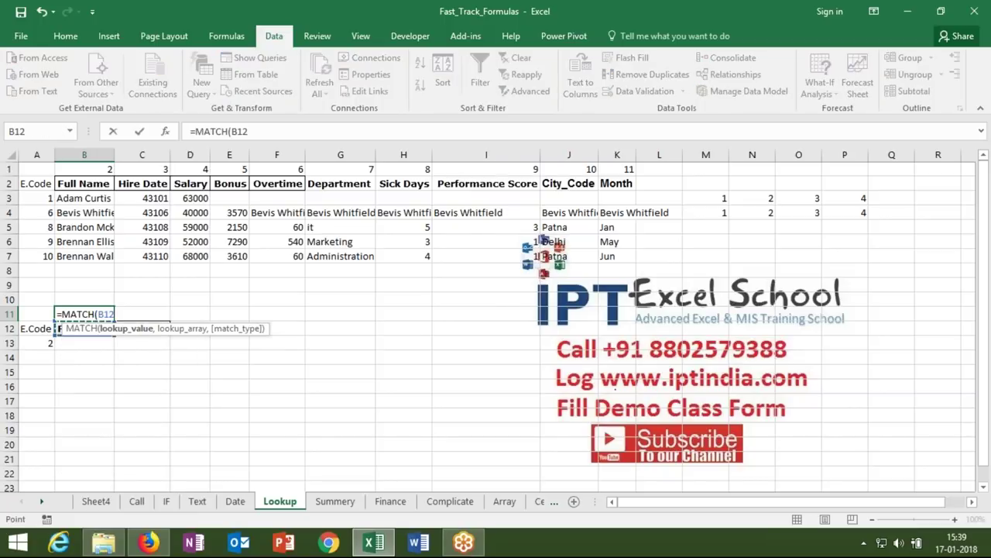
type(",")
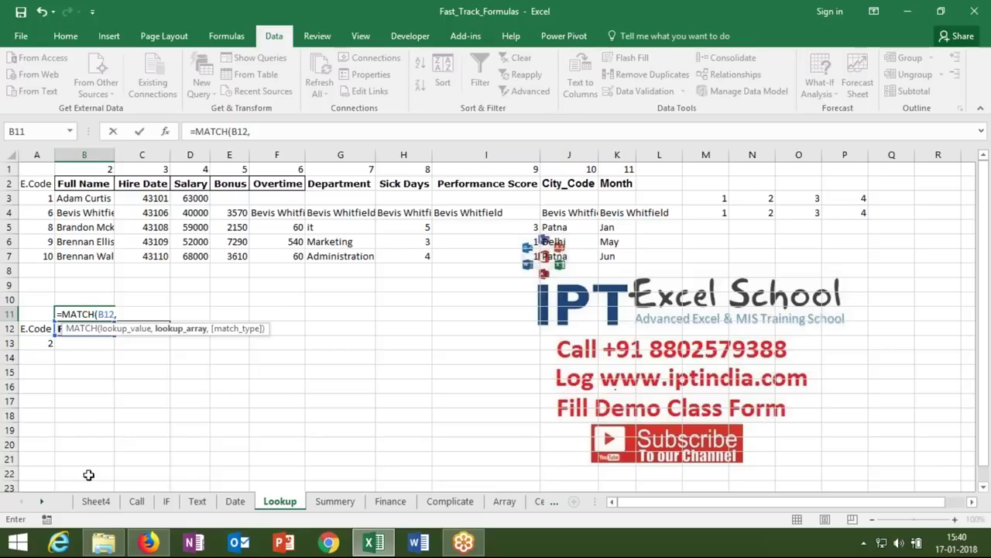
left_click(96, 501)
left_click(9, 170)
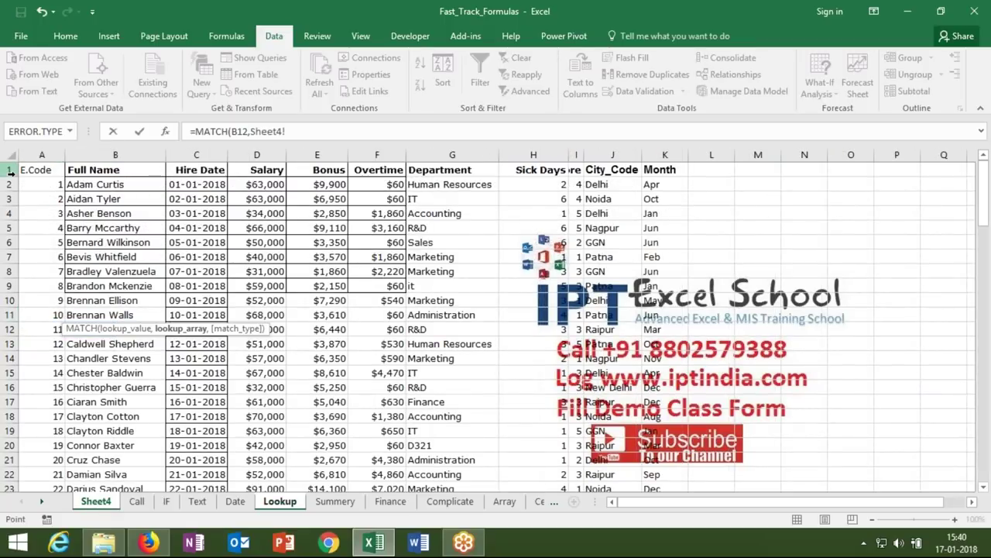
type(",")
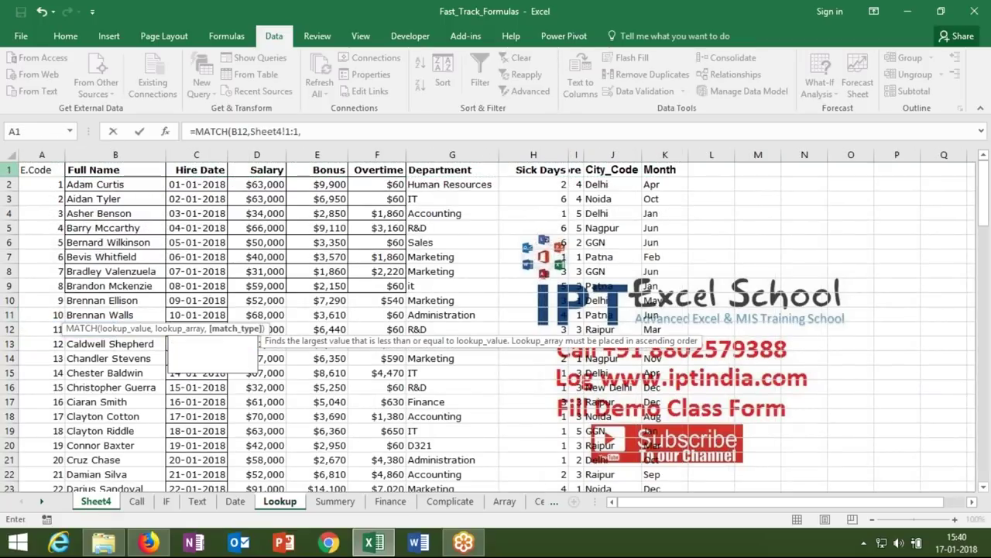
type("0)")
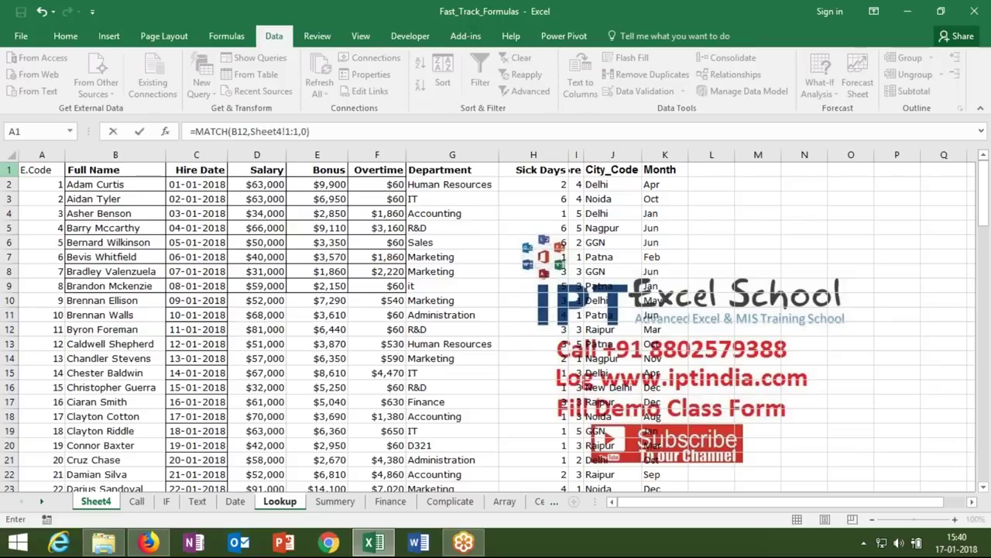
key("Return")
left_click(85, 313)
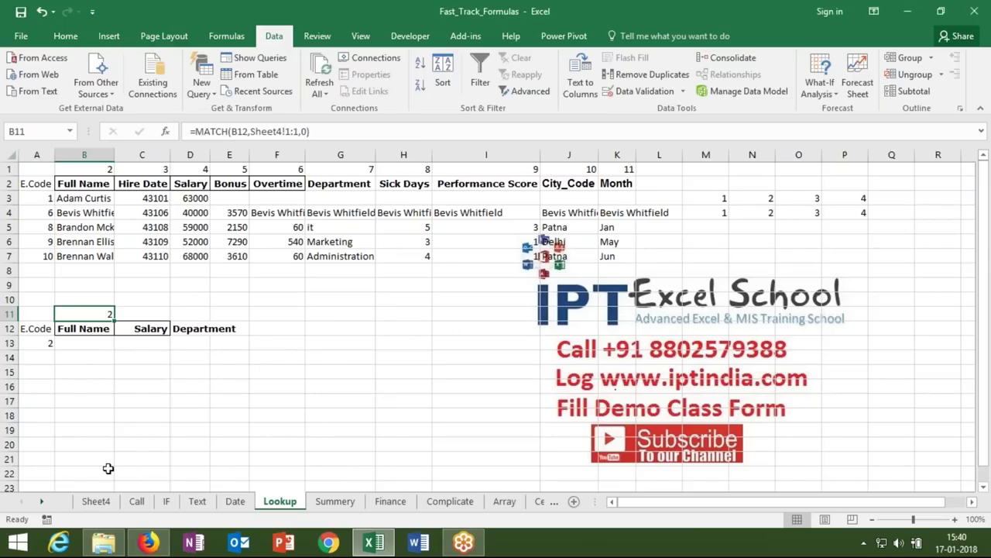
left_click(96, 501)
left_click_drag(81, 173, 209, 175)
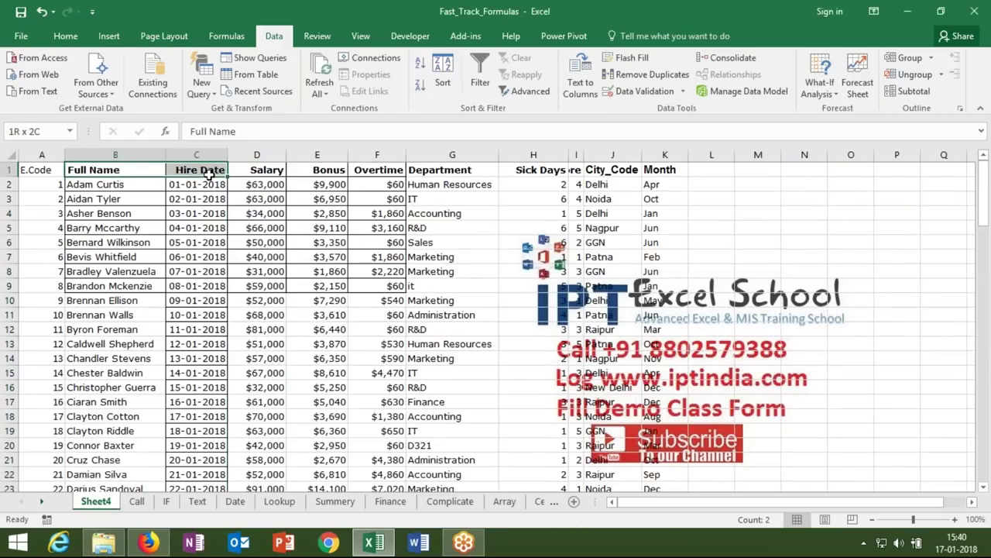
left_click(126, 166)
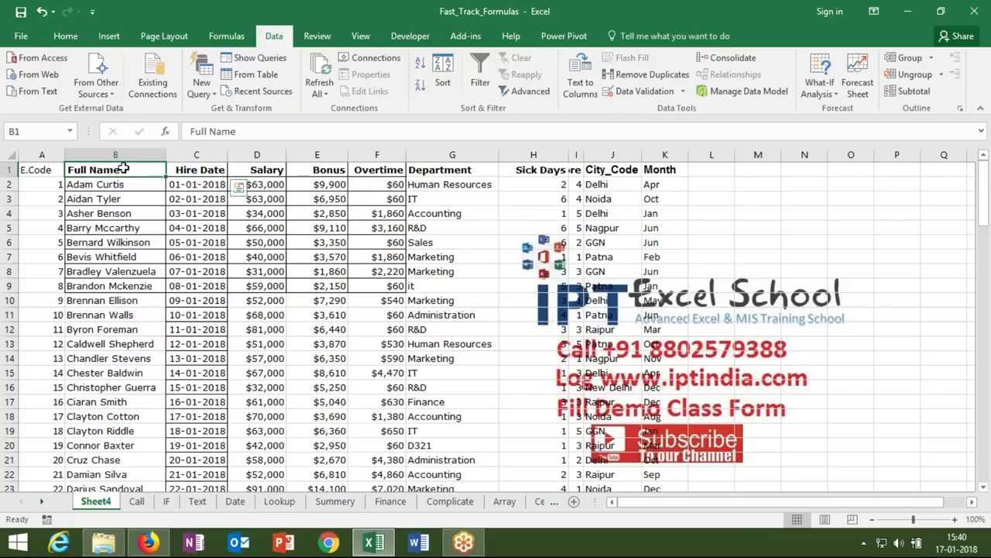
left_click(266, 168)
left_click(416, 168)
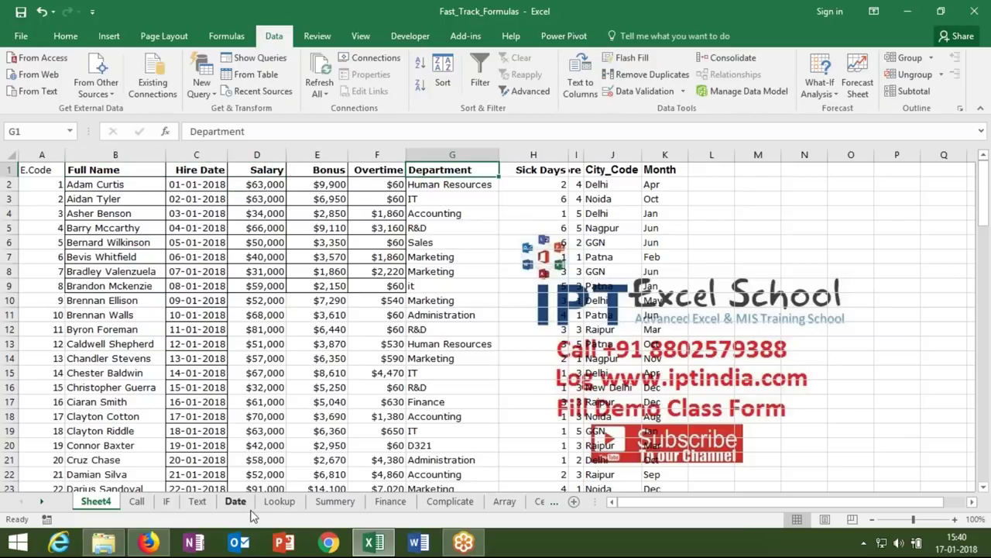
left_click(279, 502)
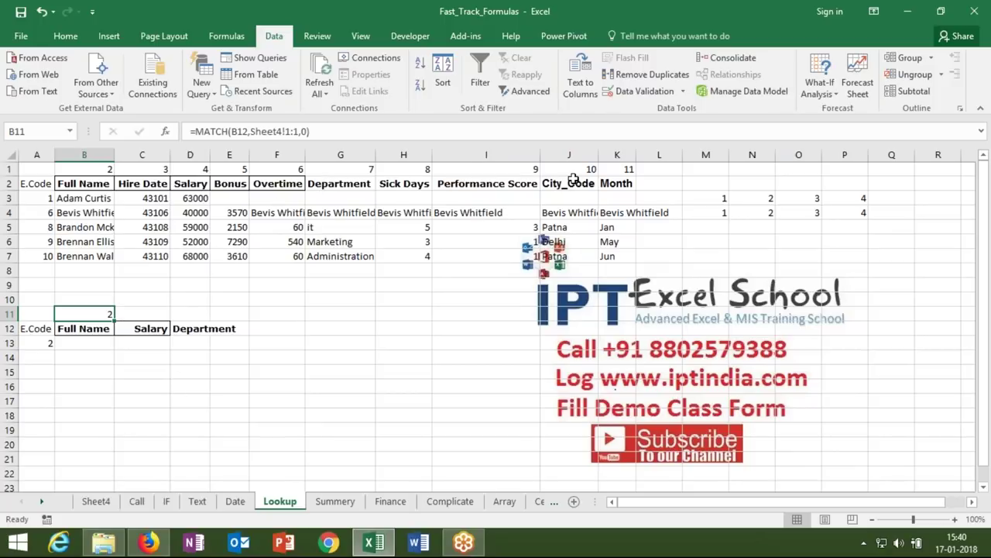
- Copy the Month header from K2 into B12
left_click(608, 184)
key("ctrl+c")
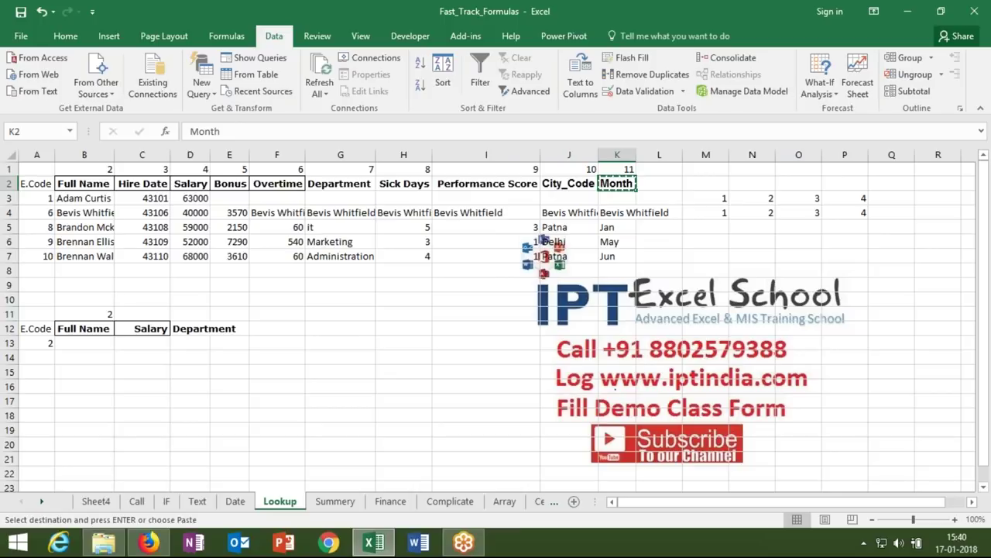
left_click(81, 327)
key("Return")
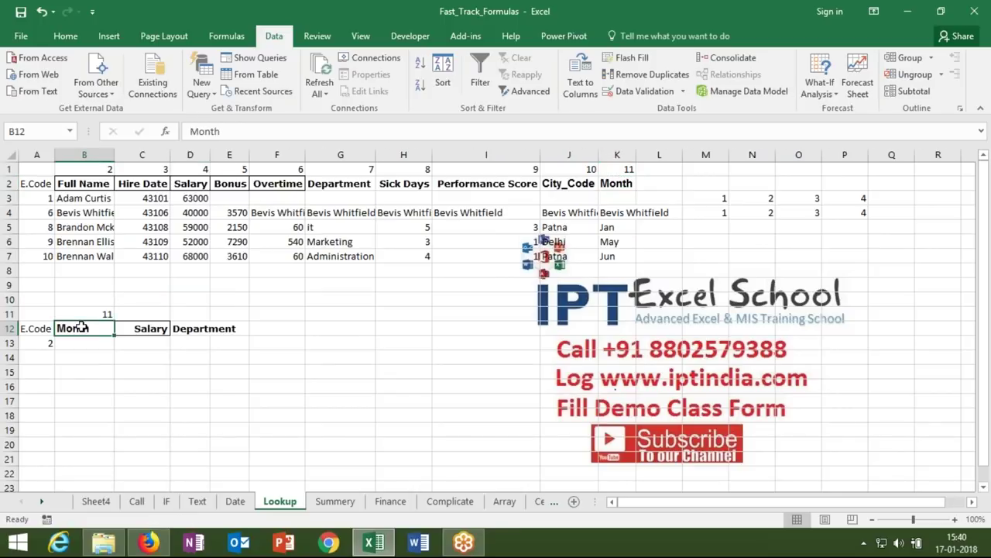
key("Down")
- Enter =VLOOKUP(A13,Sheet4!A:K,Lookup!B11,0) in B13, returning Oct for E.Code 2
type("=vl")
key("Tab")
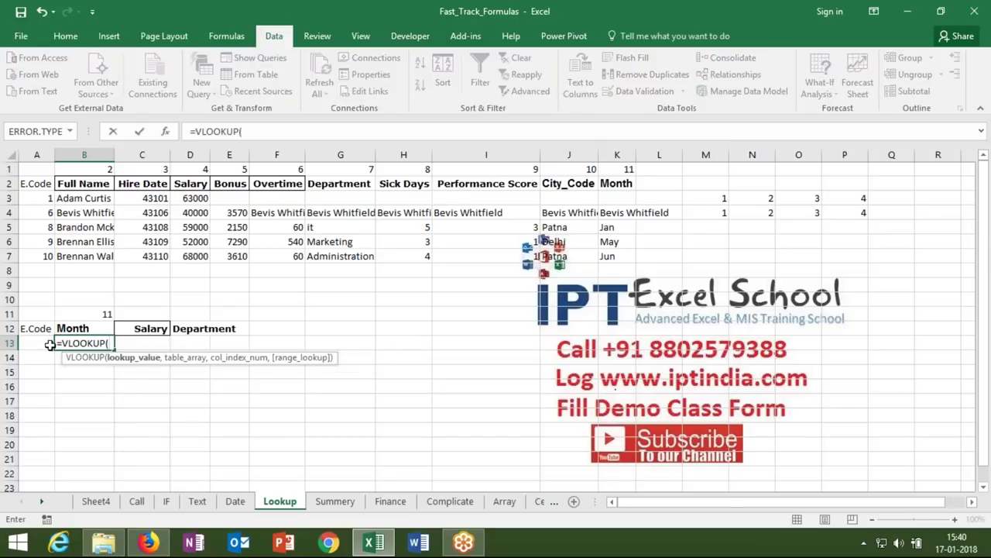
left_click(43, 342)
type(",")
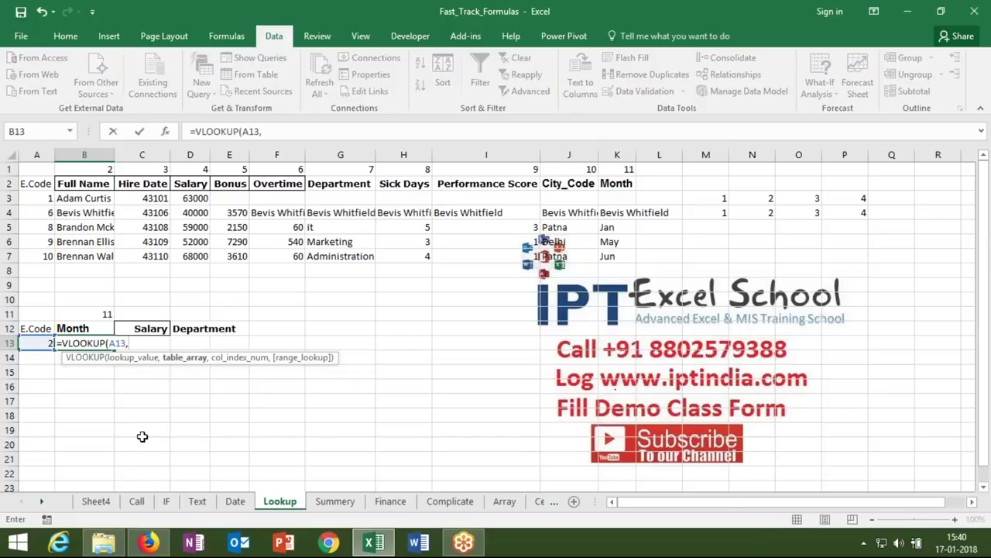
left_click(105, 501)
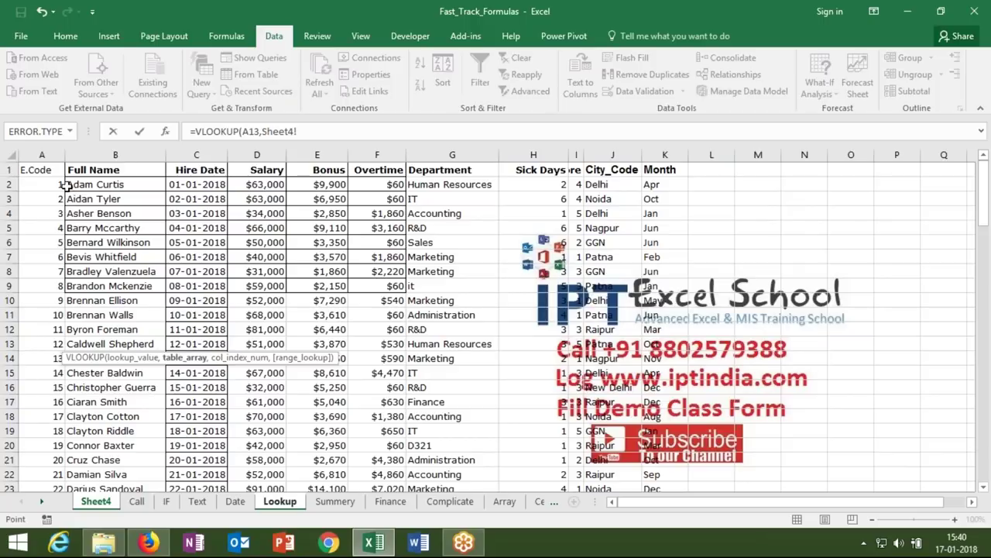
left_click_drag(42, 155, 658, 136)
type(",Lookup!")
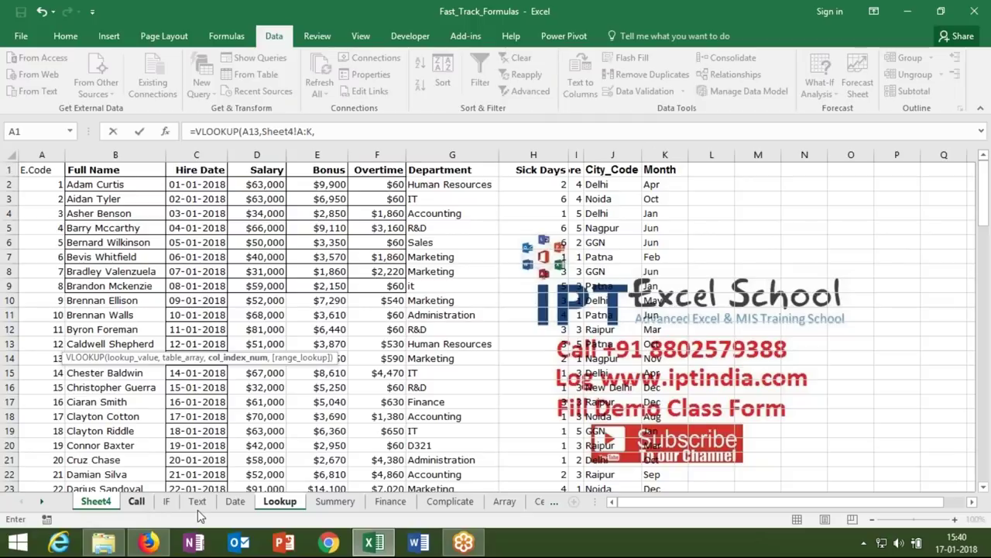
left_click(278, 501)
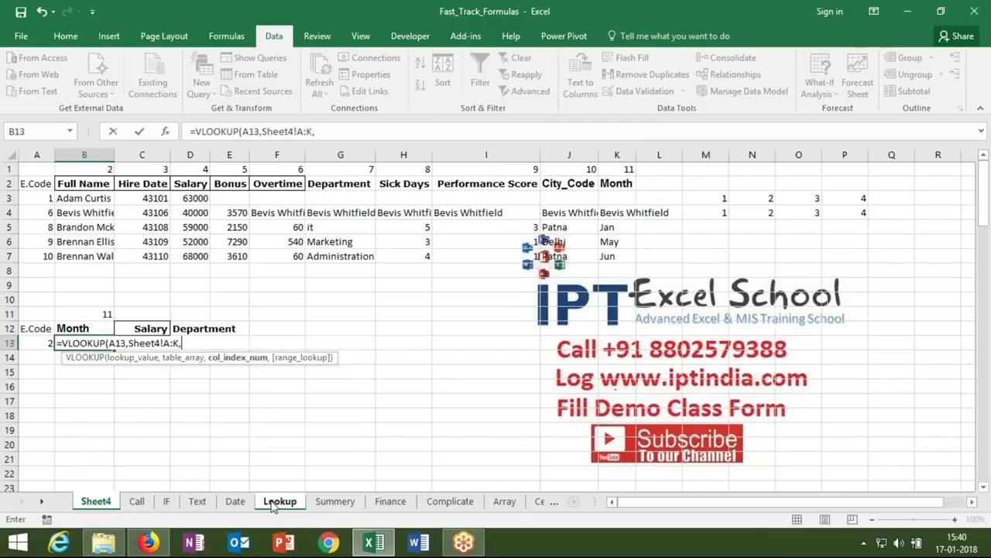
left_click(103, 312)
type(",0)")
key("Return")
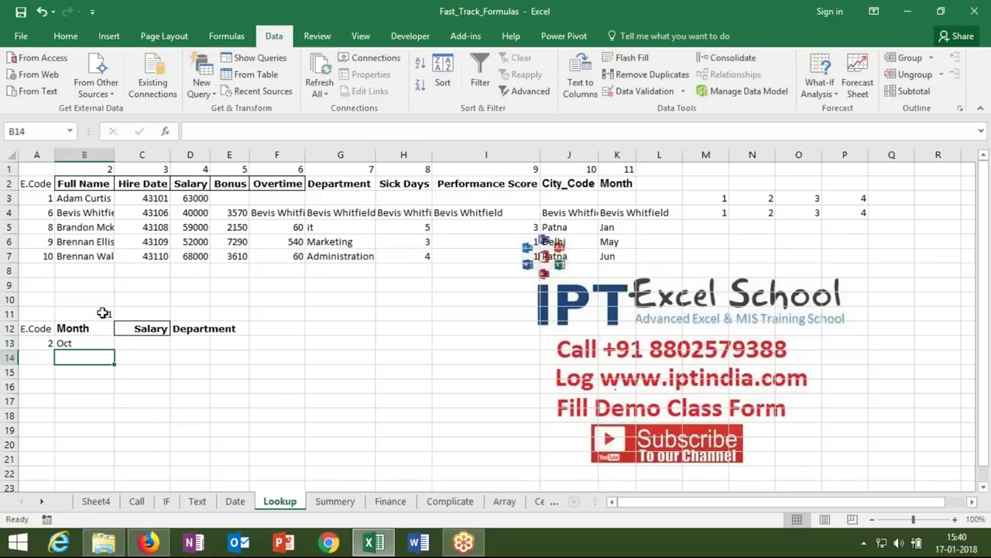
key("Up")
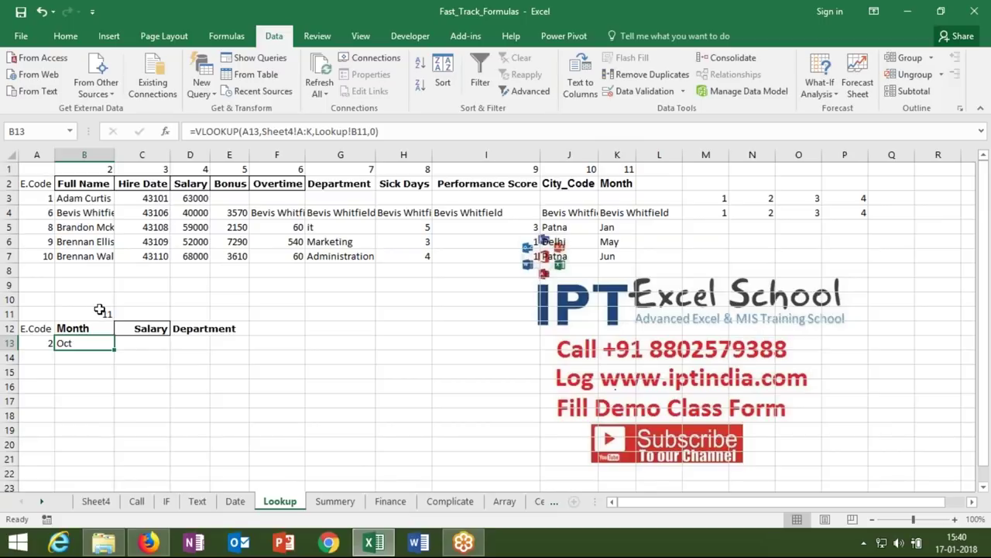
left_click(93, 313)
- Replace Lookup!B11 in the B13 VLOOKUP with the MATCH expression from B11
left_click_drag(196, 131, 316, 131)
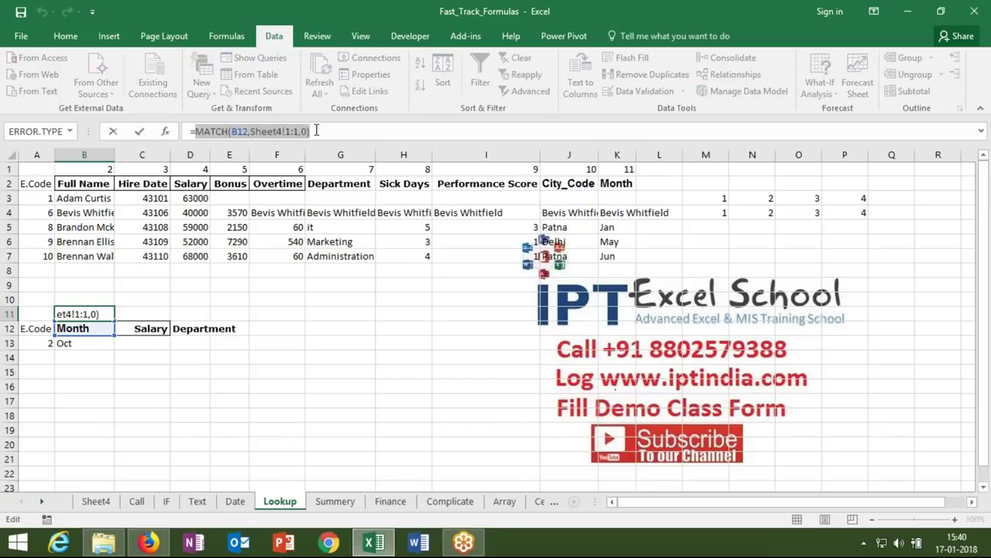
key("Return")
key("Down")
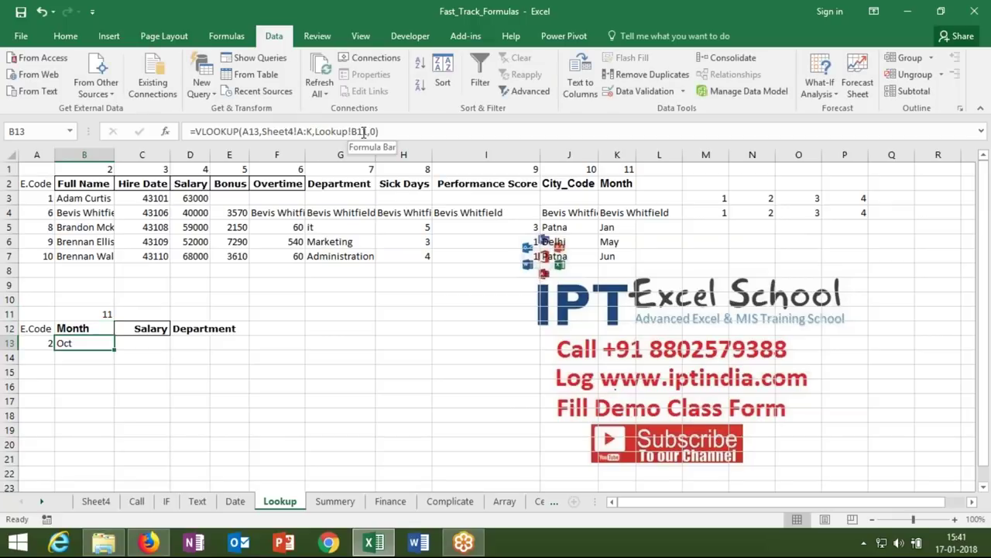
left_click_drag(367, 131, 315, 132)
key("ctrl+v")
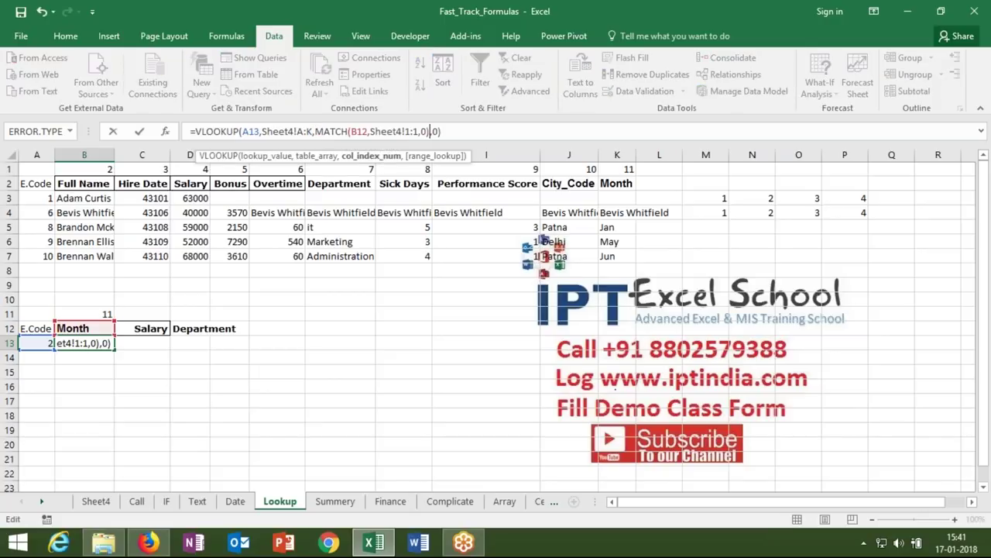
- Anchor B13 as =VLOOKUP($A13,Sheet4!$A:$K,MATCH(B$12,Sheet4!$1:$1,0),0)
left_click(243, 132)
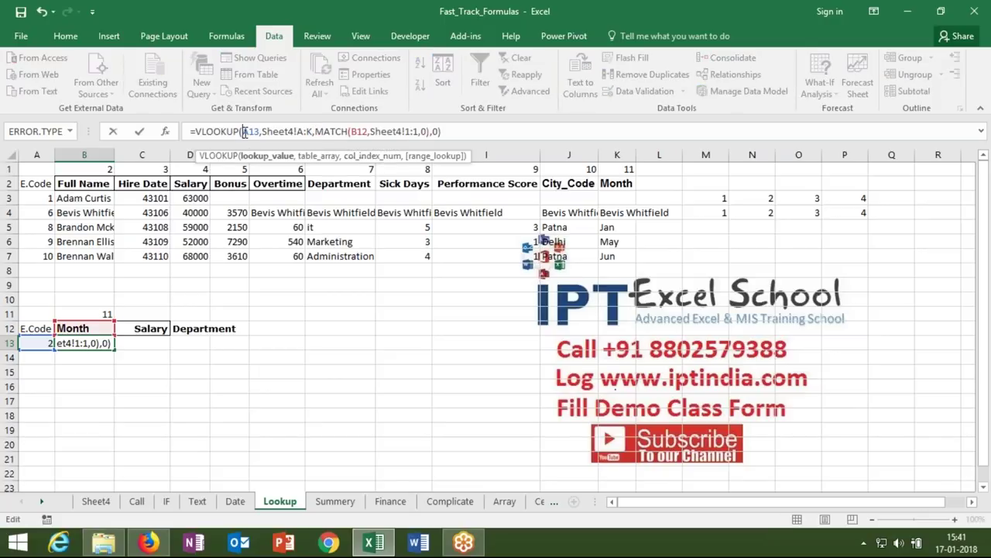
type("$")
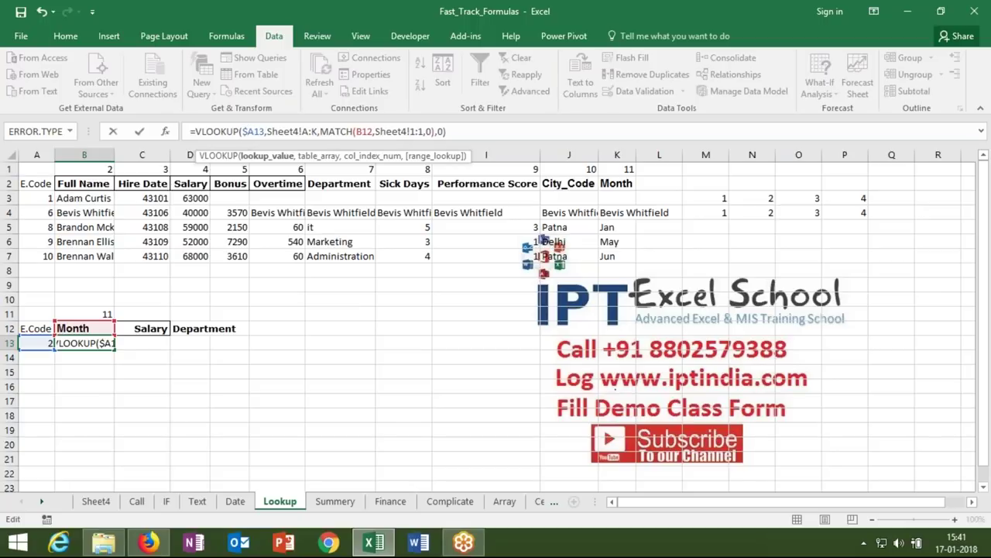
left_click(309, 131)
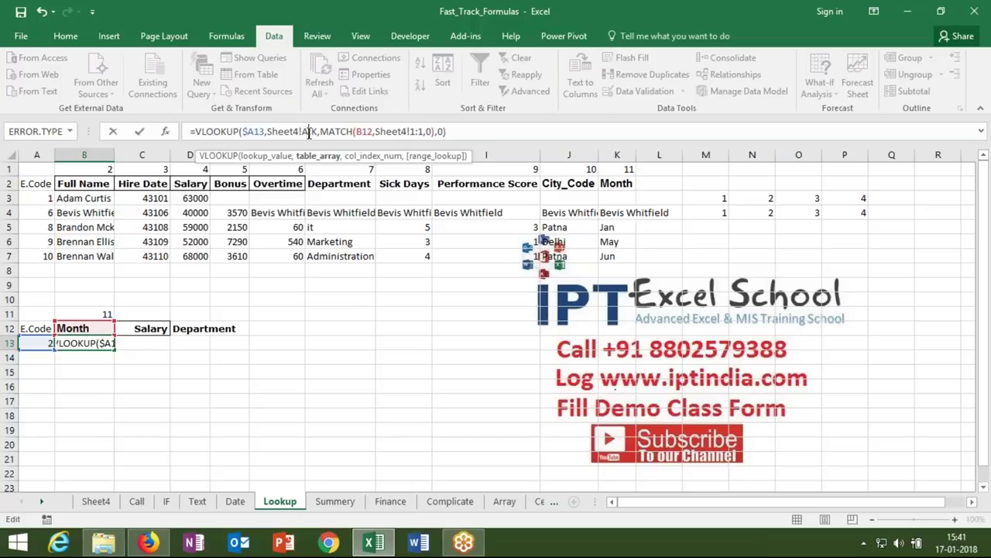
key("F4")
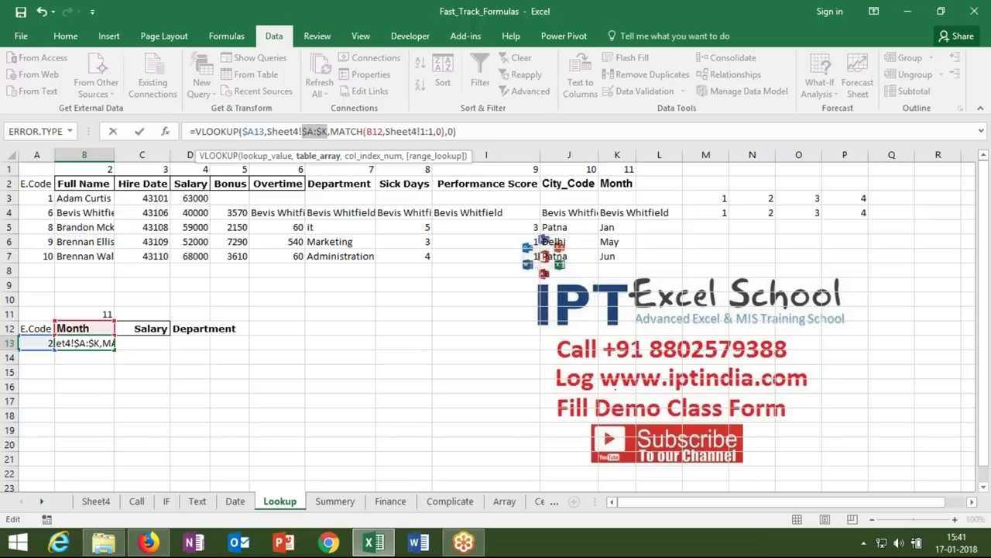
left_click(375, 132)
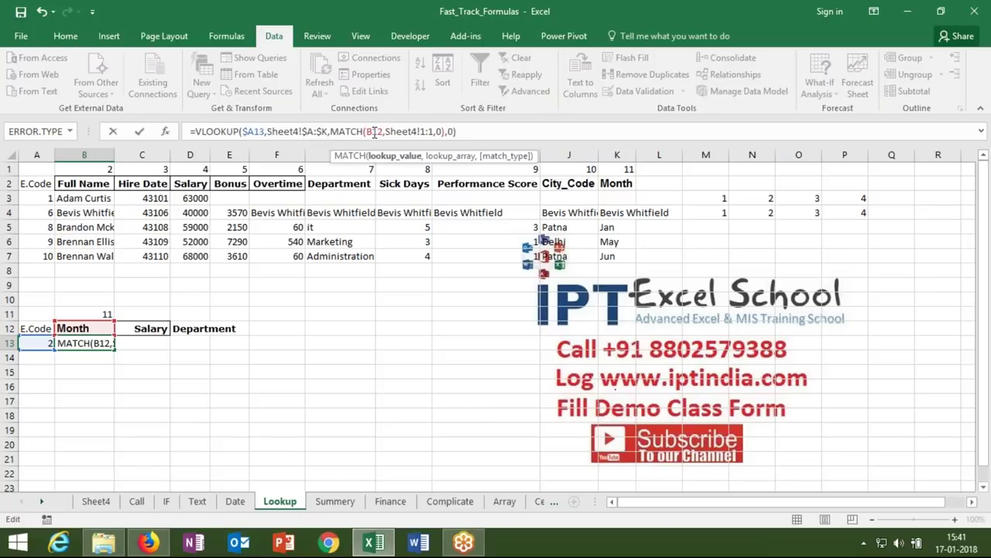
type("$")
left_click(434, 132)
key("F4")
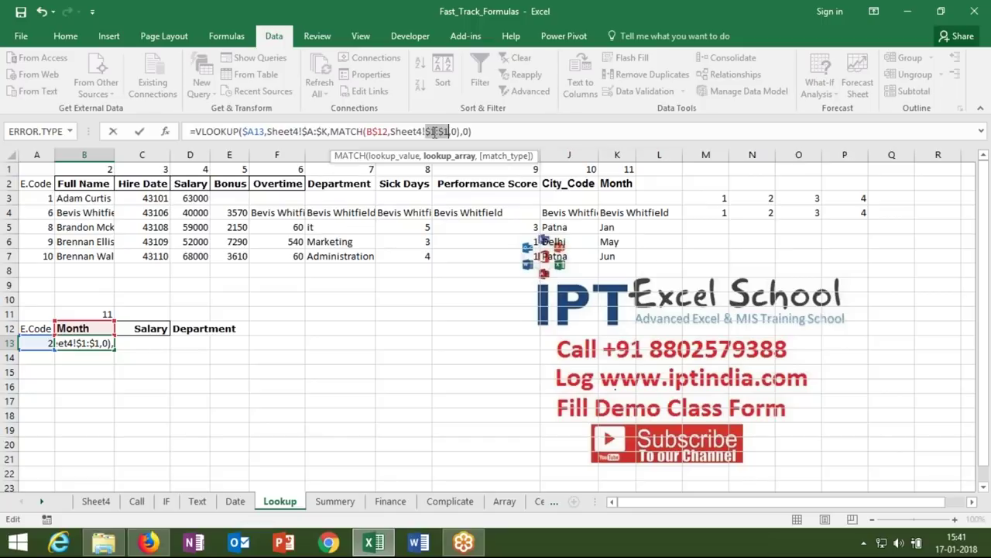
key("Return")
- Fill the B13 formula across B13:D13 so Salary shows 63000 and Department IT
key("Up")
key("shift+Right")
key("shift+Right")
key("shift+Right")
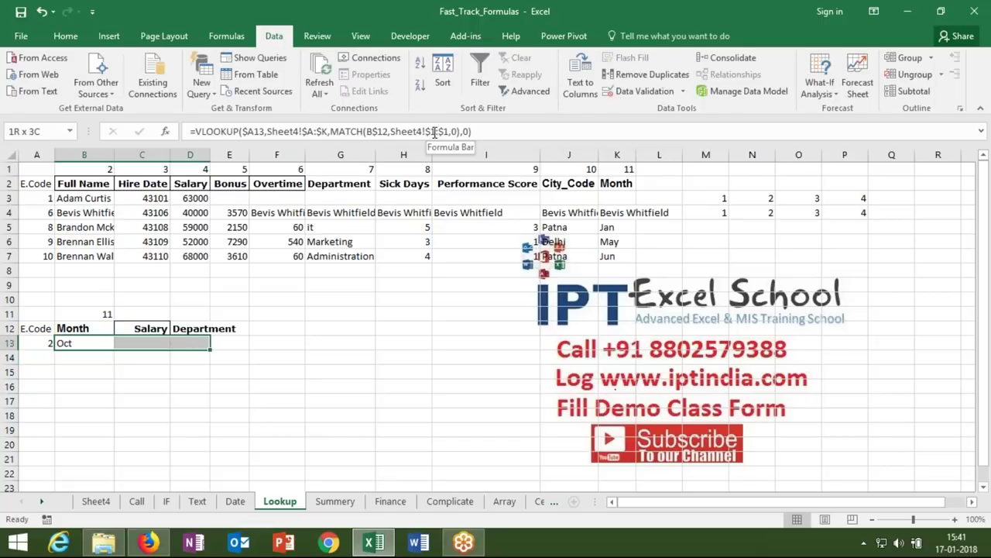
key("shift+Left")
key("ctrl+r")
key("ctrl+q")
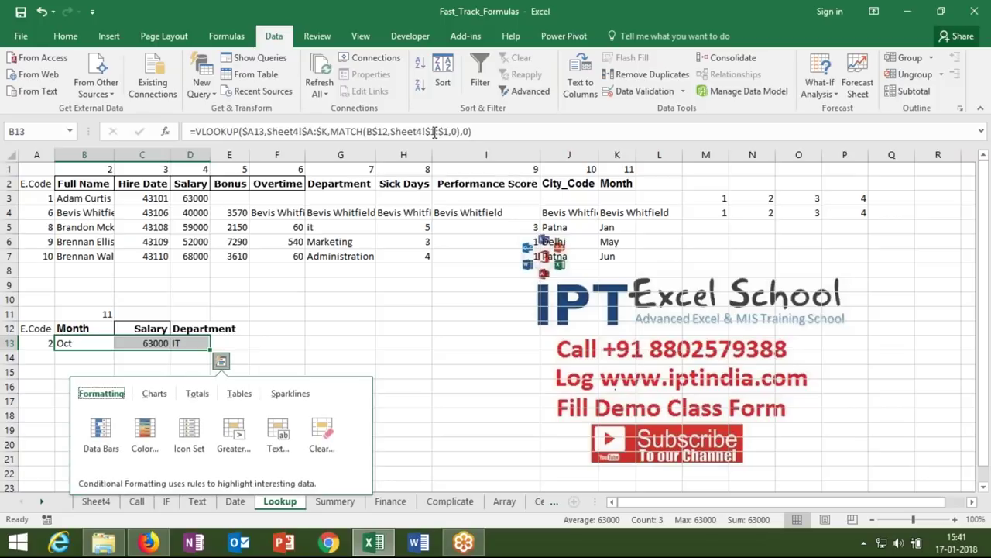
left_click(293, 347)
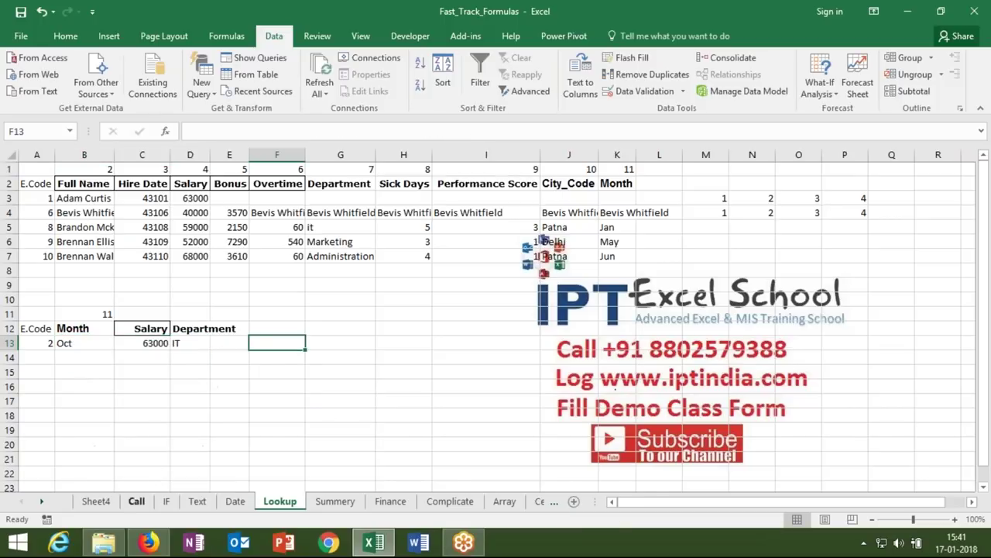
left_click(96, 502)
left_click_drag(38, 169, 443, 281)
key("ctrl+c")
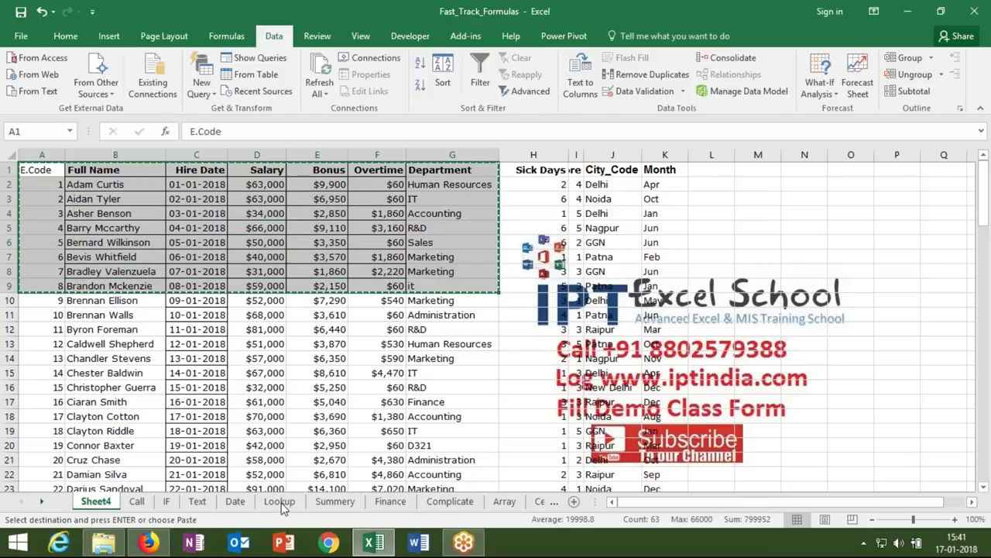
left_click(279, 502)
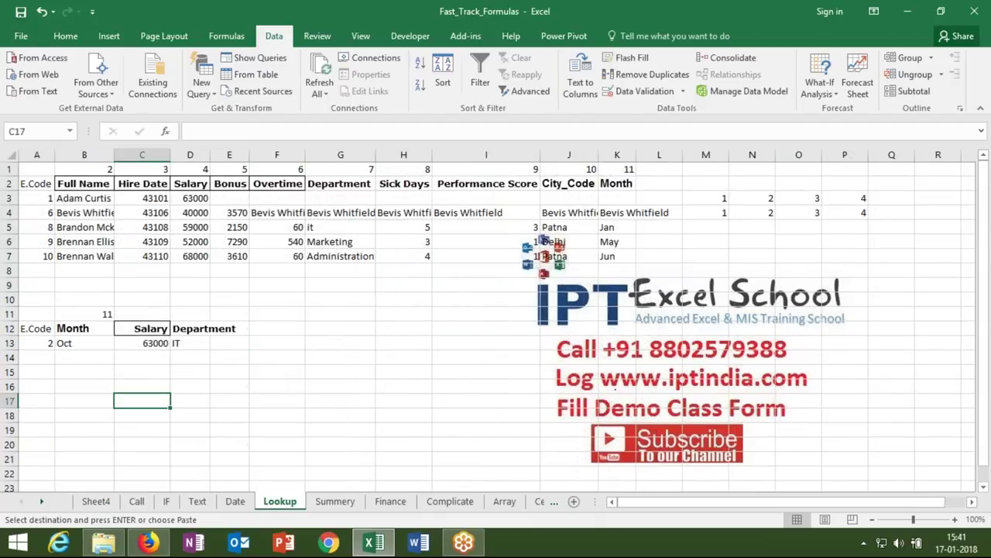
key("Down")
key("Down")
key("Down")
key("Down")
key("Down")
key("Down")
key("Down")
key("Down")
key("Down")
key("Down")
key("Down")
key("Down")
key("Down")
key("Down")
key("Down")
key("Down")
key("Down")
key("Down")
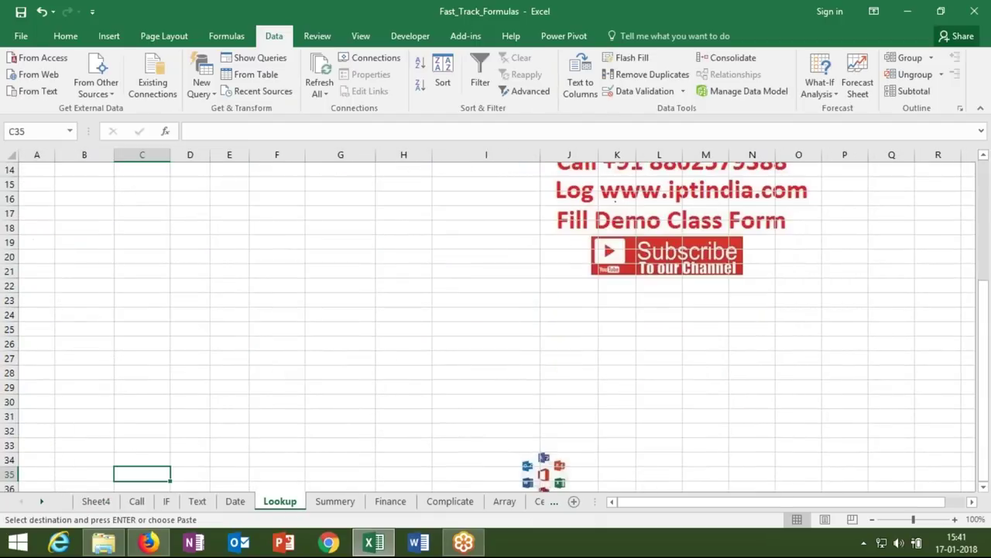
left_click(67, 212)
key("ctrl+v")
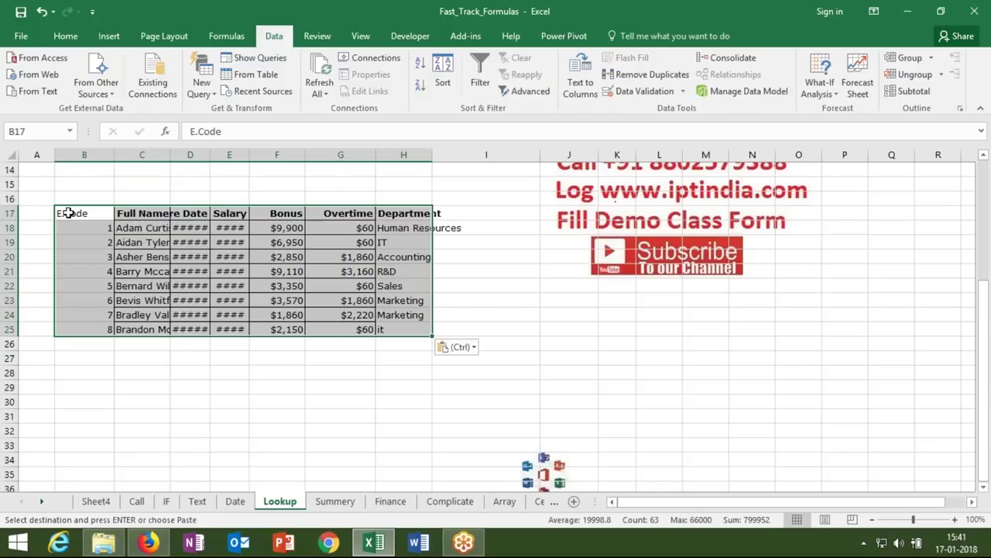
left_click_drag(69, 215, 86, 330)
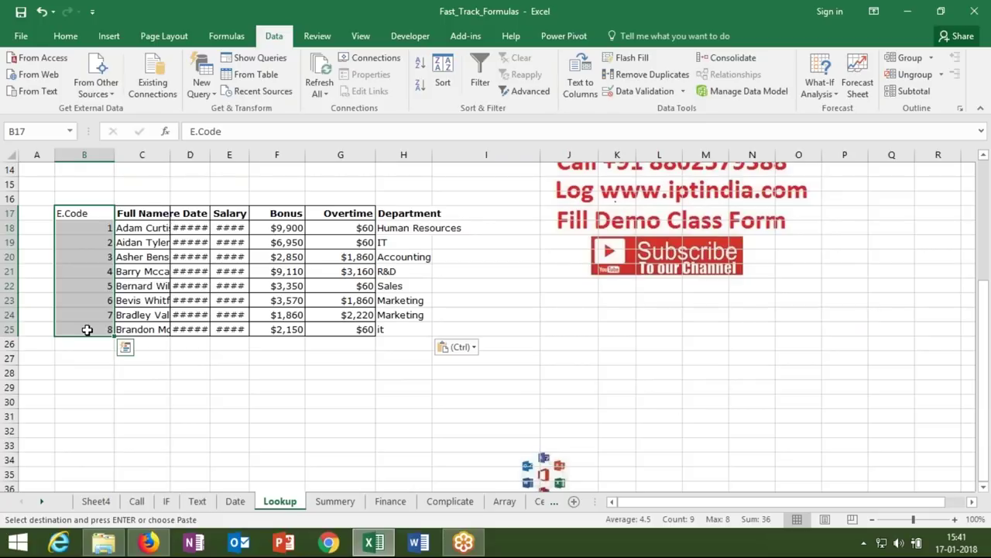
key("ctrl+c")
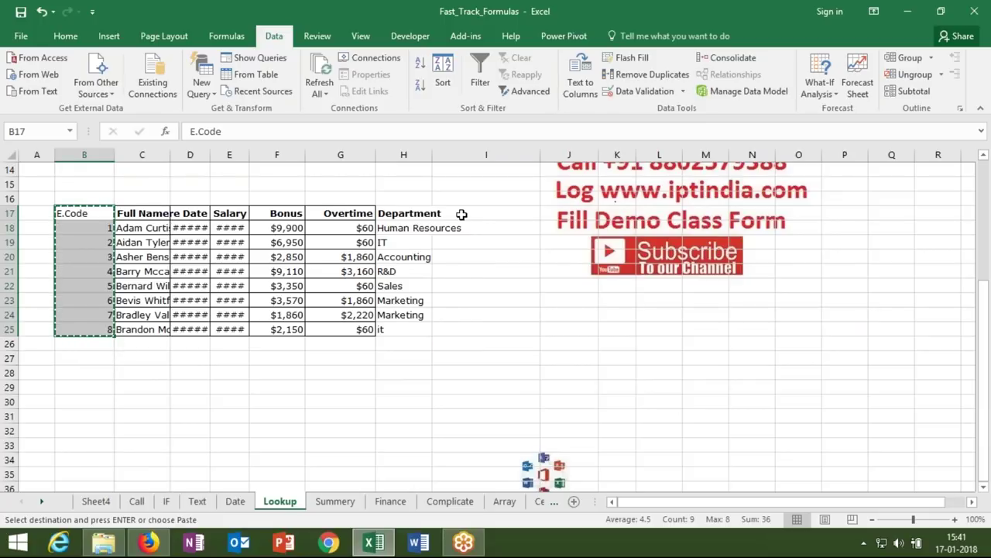
left_click(448, 214)
key("ctrl+v")
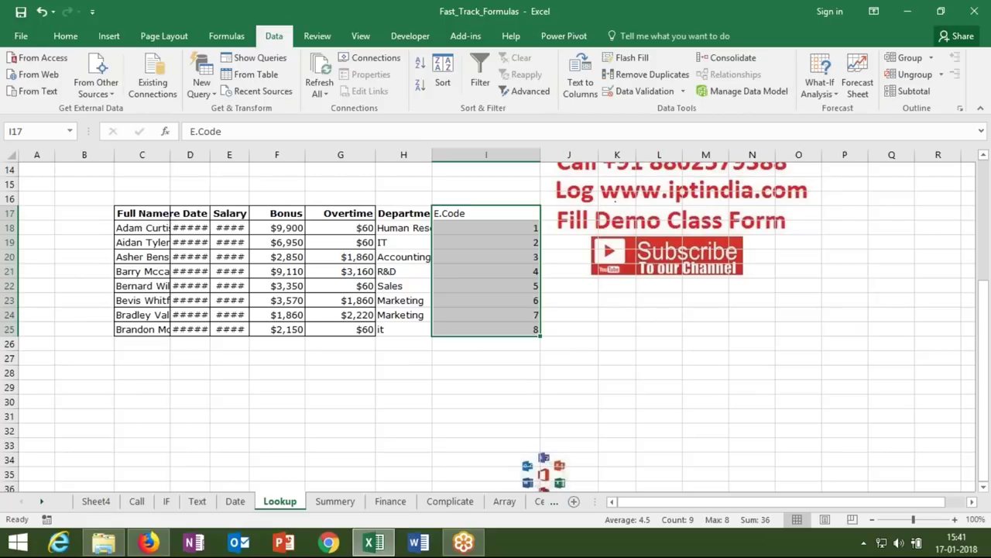
left_click(469, 238)
left_click_drag(476, 215, 823, 332)
left_click_drag(548, 359, 145, 322)
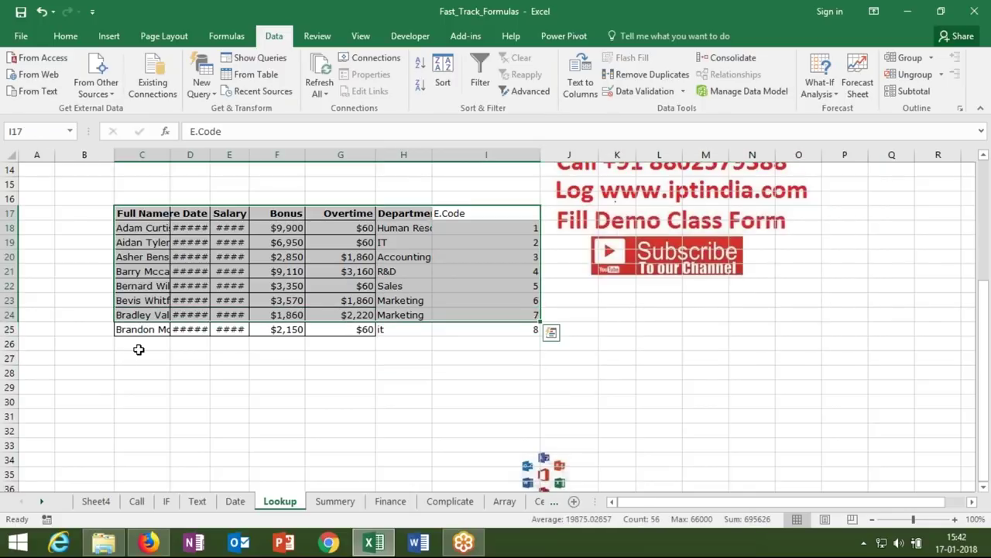
left_click(141, 368)
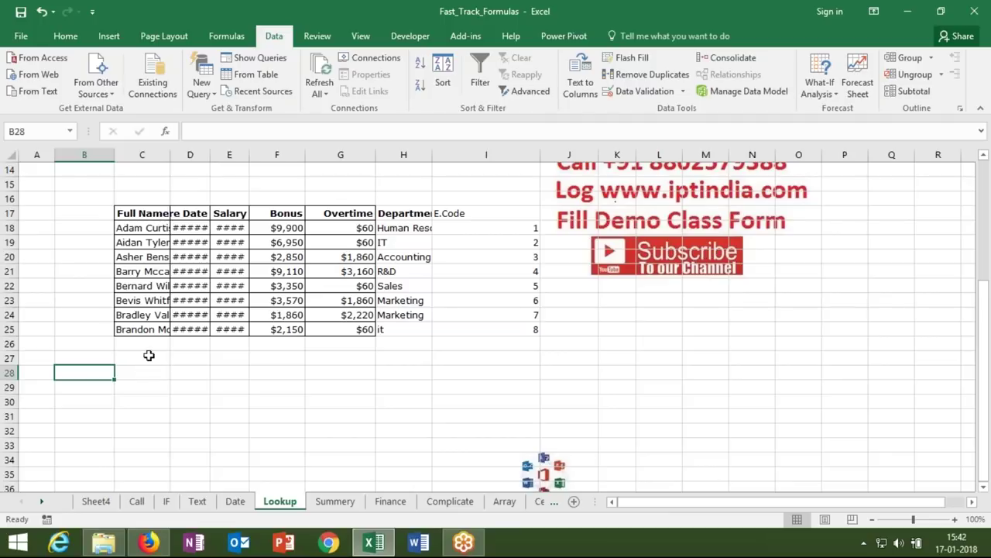
- Copy the Full Name and Department headers from row 17 into C28
left_click(391, 216)
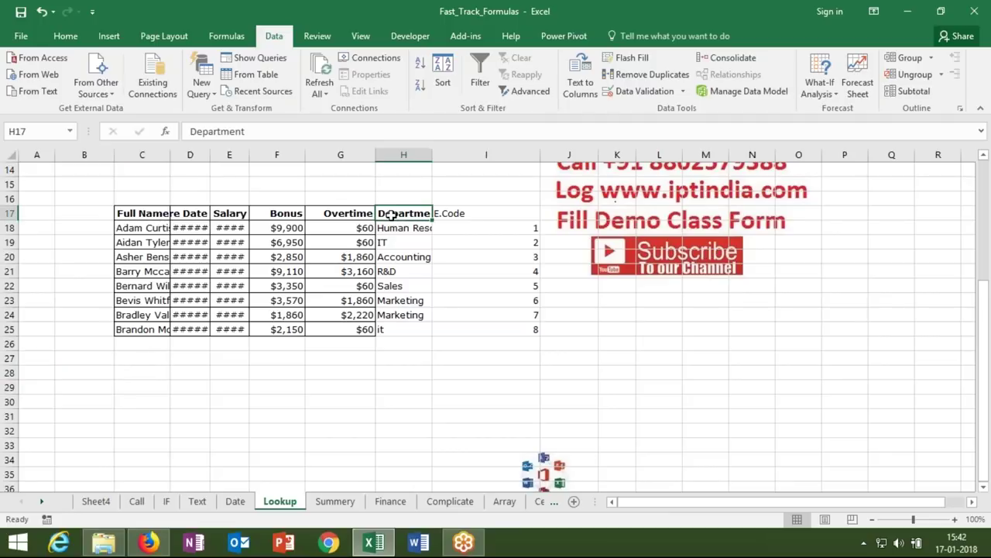
left_click(122, 215, "ctrl")
key("ctrl+c")
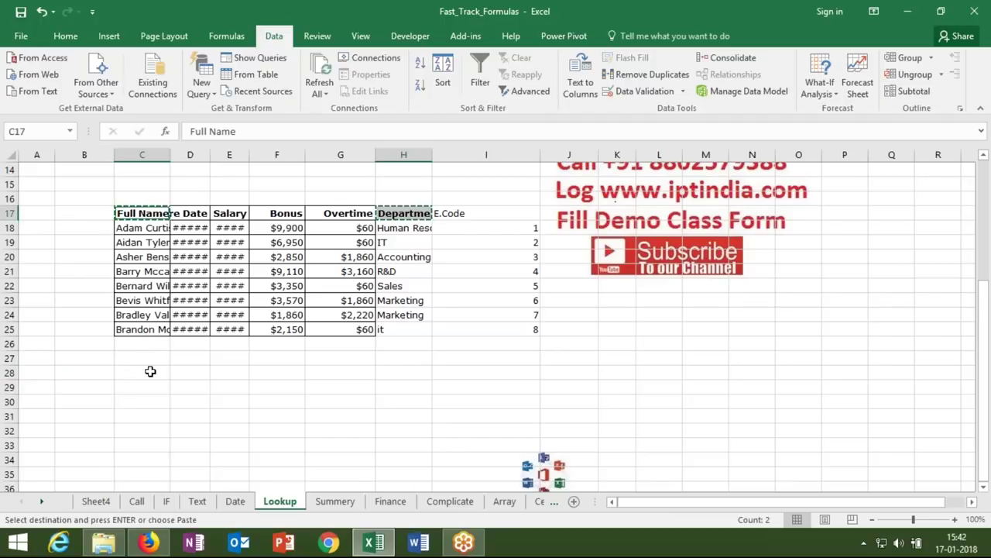
left_click(149, 371)
key("ctrl+v")
- Label B28 'E.Code' and enter code 5 in B29
left_click(85, 372)
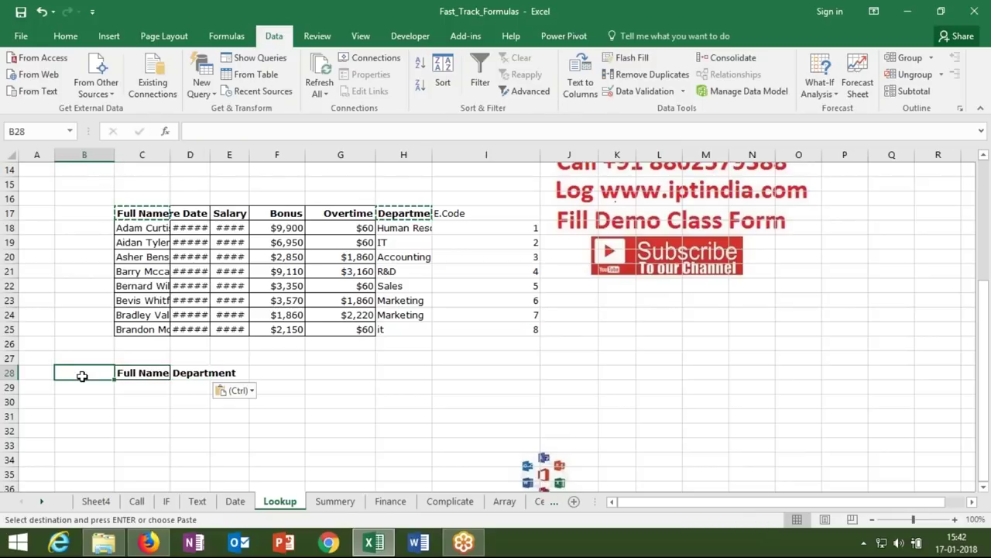
type("E.code")
key("BackSpace")
key("BackSpace")
key("BackSpace")
key("BackSpace")
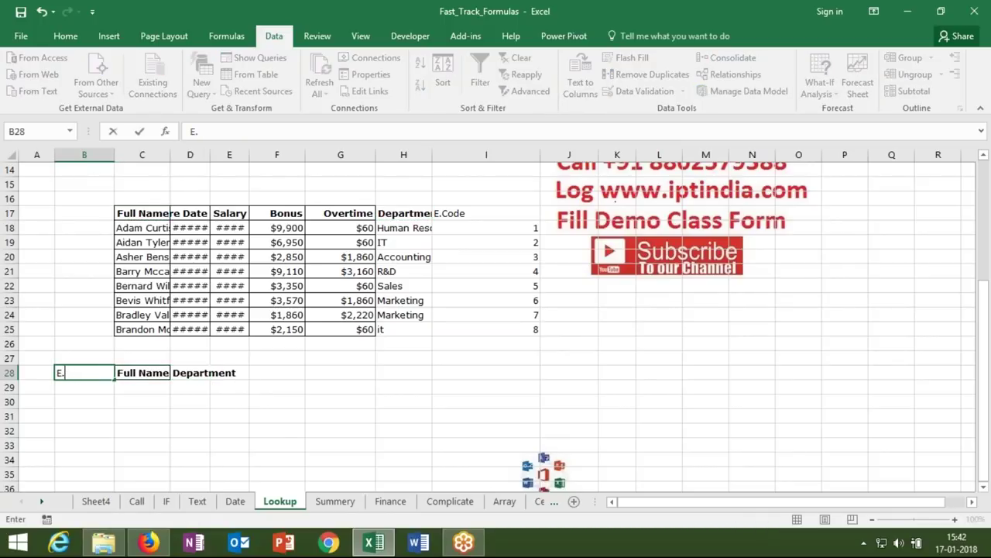
type("Code")
key("Return")
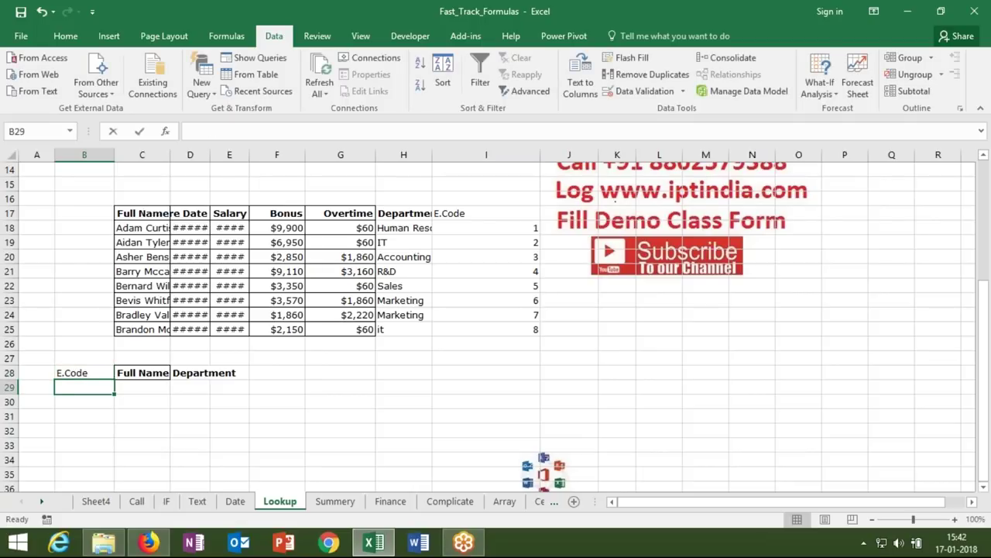
type("5")
left_click(124, 390)
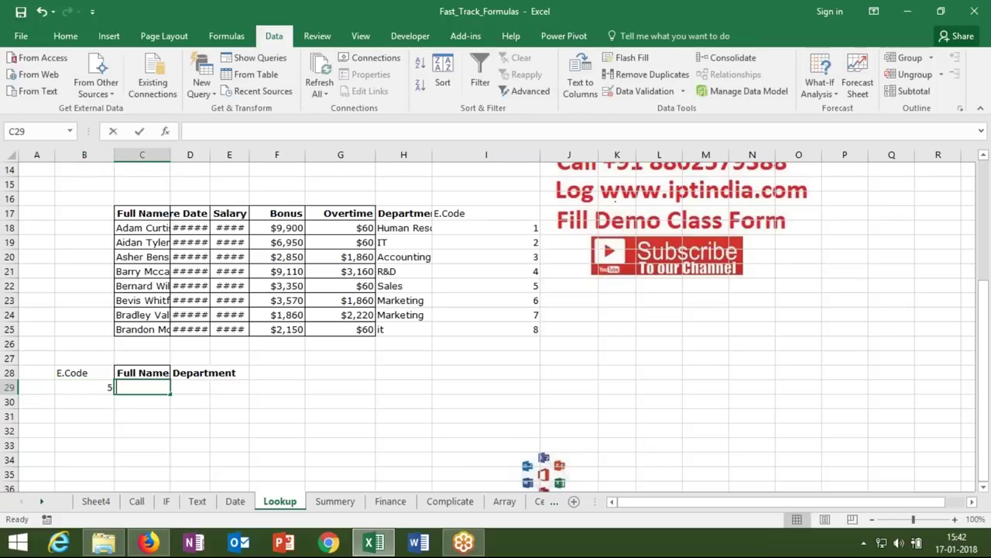
- Enter =MATCH(B29,I17:I25,0) in C29, returning position 6
type("=ma")
key("Tab")
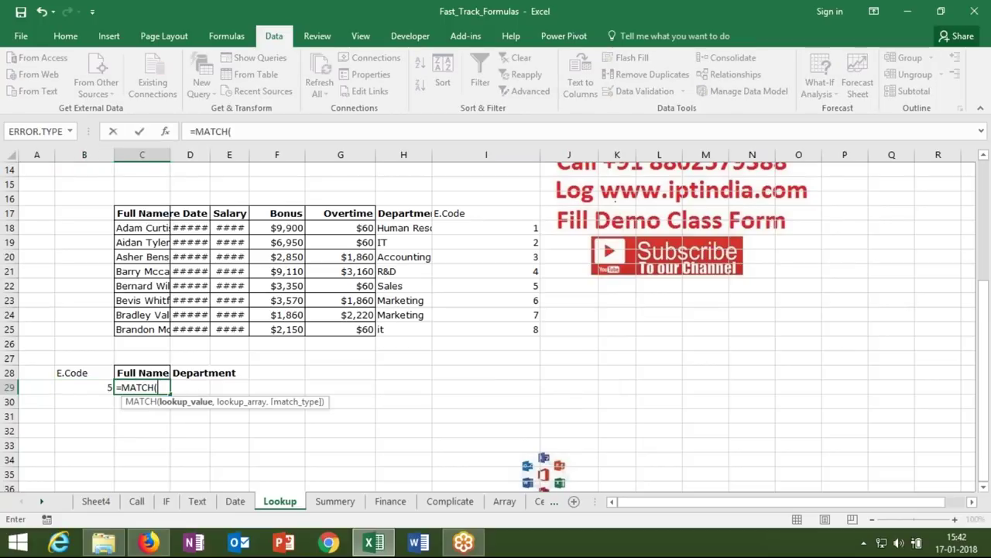
key("Left")
type(",")
left_click_drag(513, 226, 522, 323)
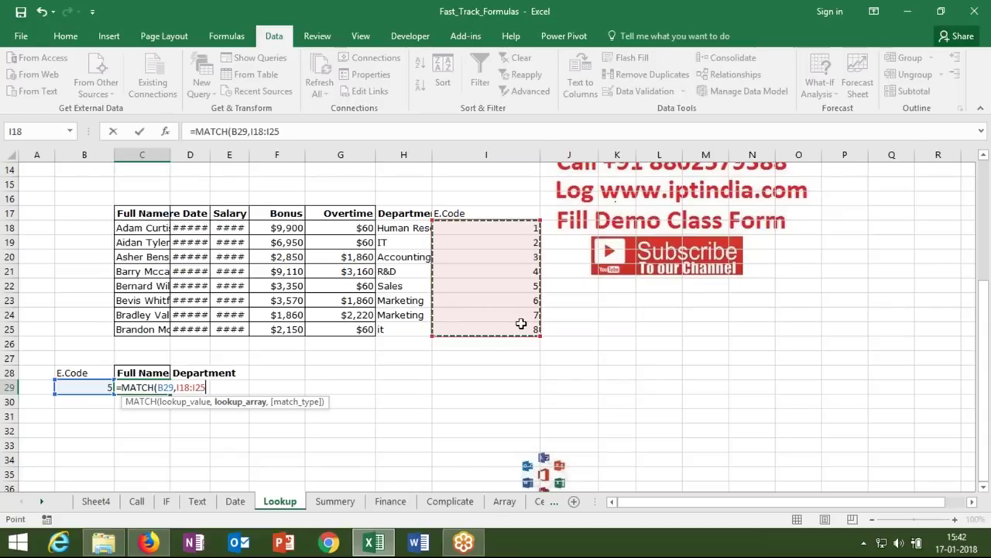
type(",0")
key("ctrl+Return")
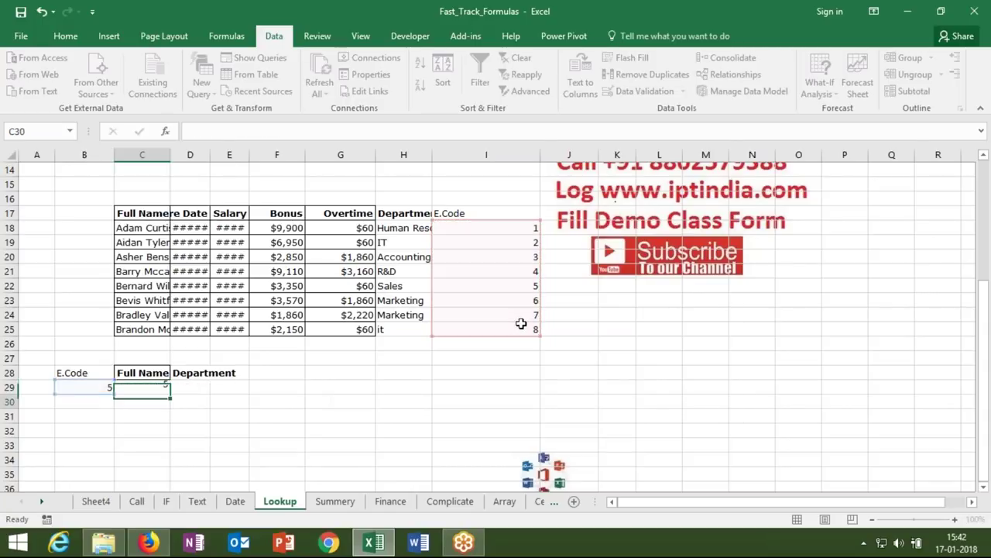
left_click(259, 132)
key("F4")
key("Return")
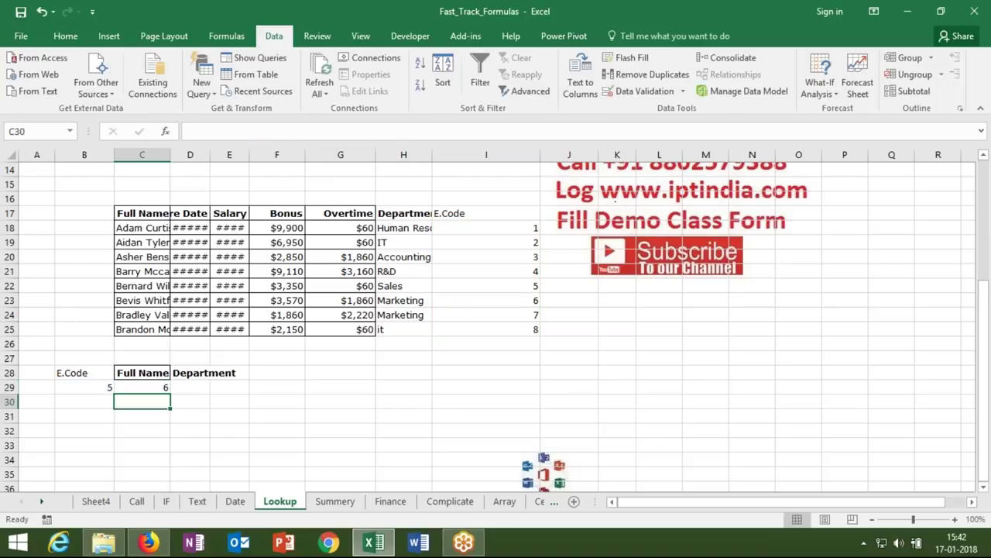
key("Up")
- Step down the E.Code column from I17 to confirm code 5 is the sixth row
left_click(525, 208)
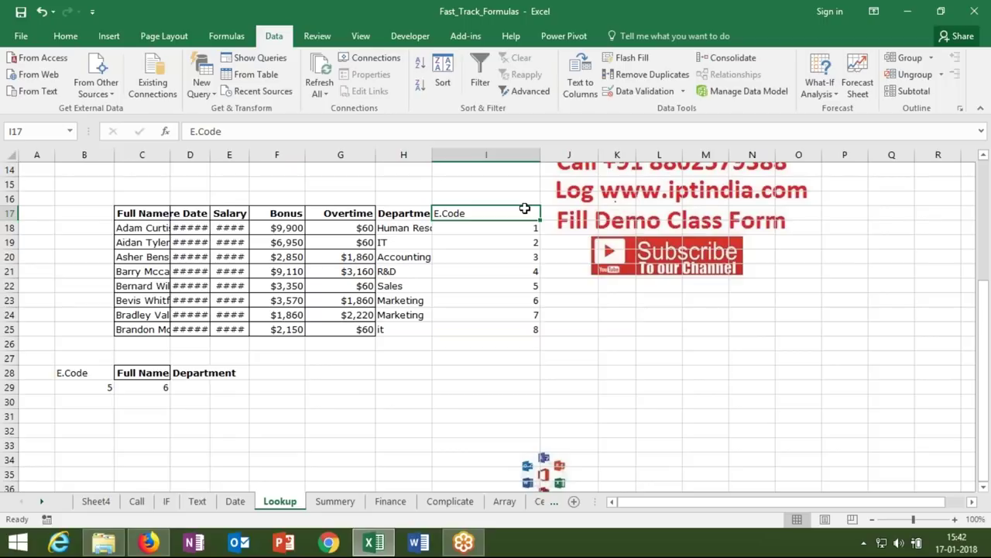
key("Down")
key("Down")
key("Down")
key("Down")
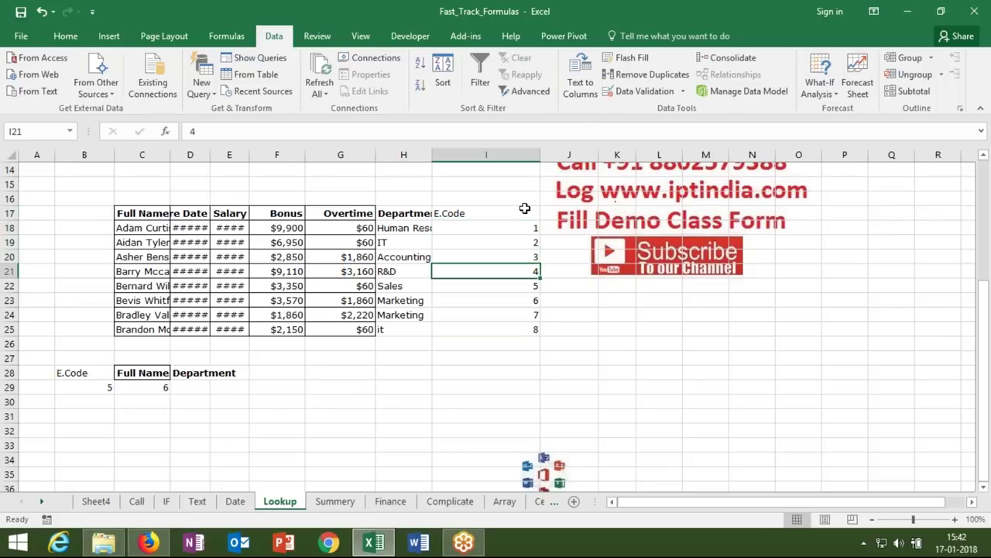
key("Down")
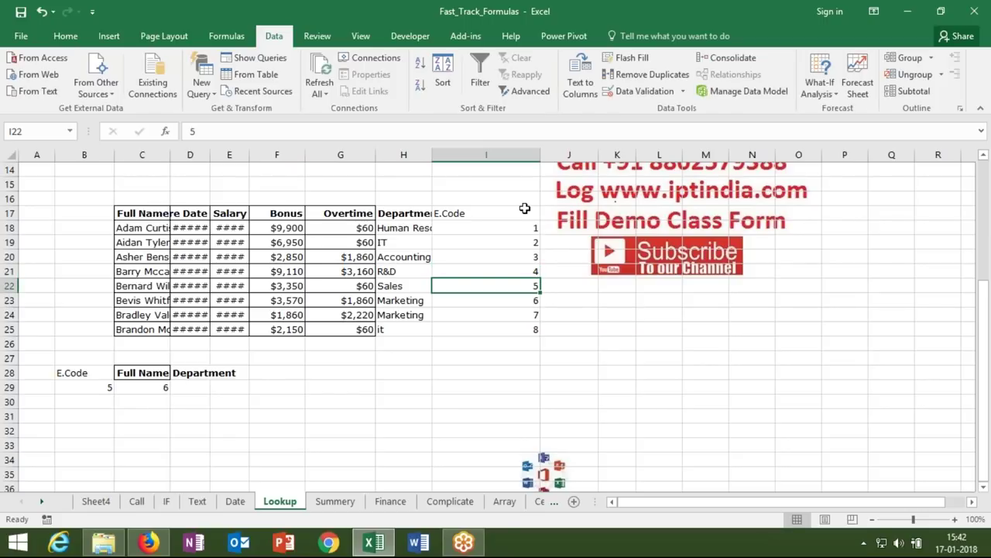
left_click(190, 389)
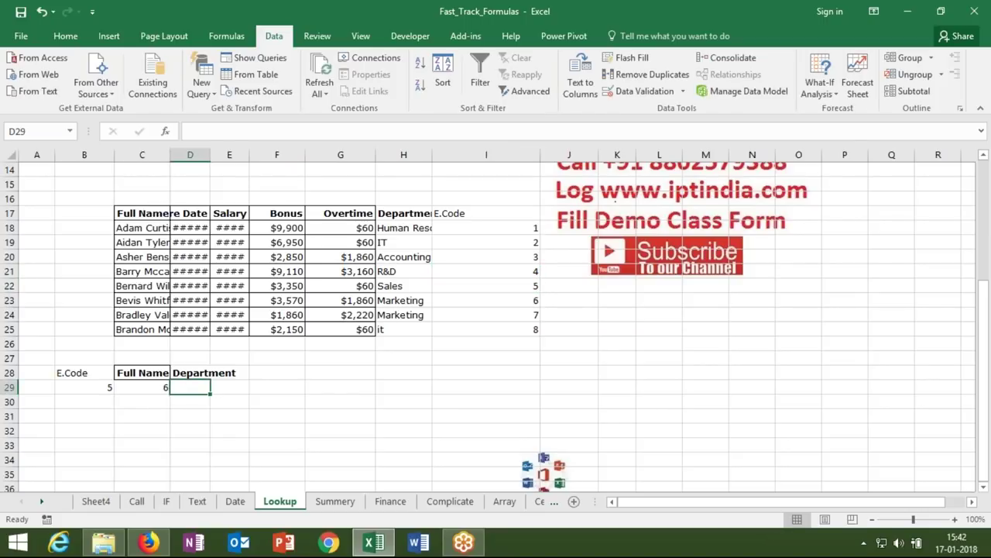
- Enter =INDEX(C17:I25,6,1) in D29 to return E.Code 5's full name
type("=i")
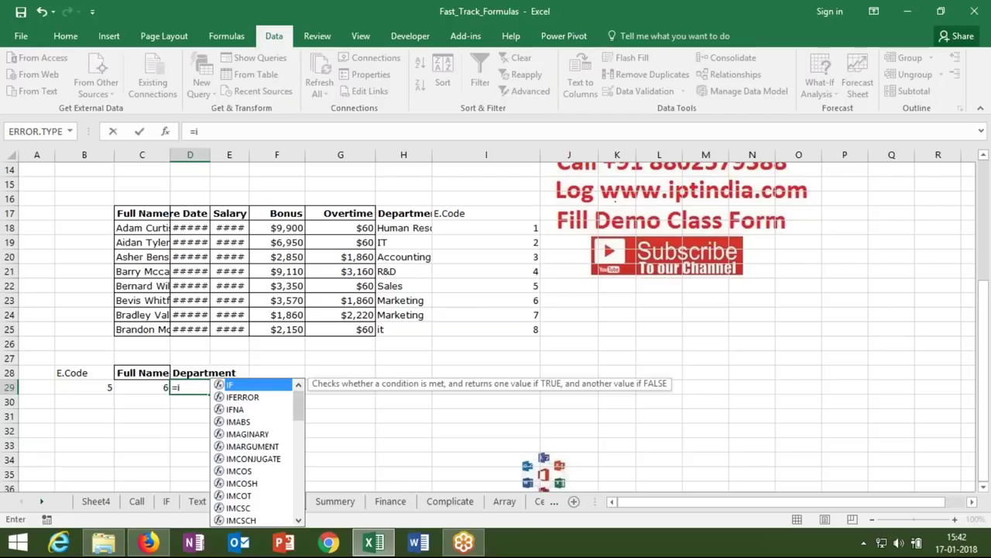
type("nd")
key("Tab")
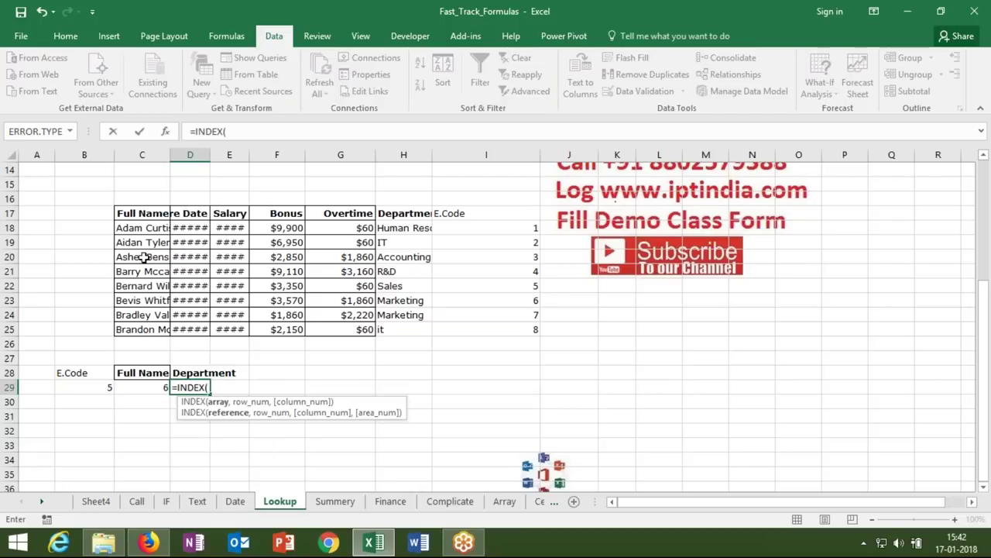
left_click_drag(144, 217, 520, 328)
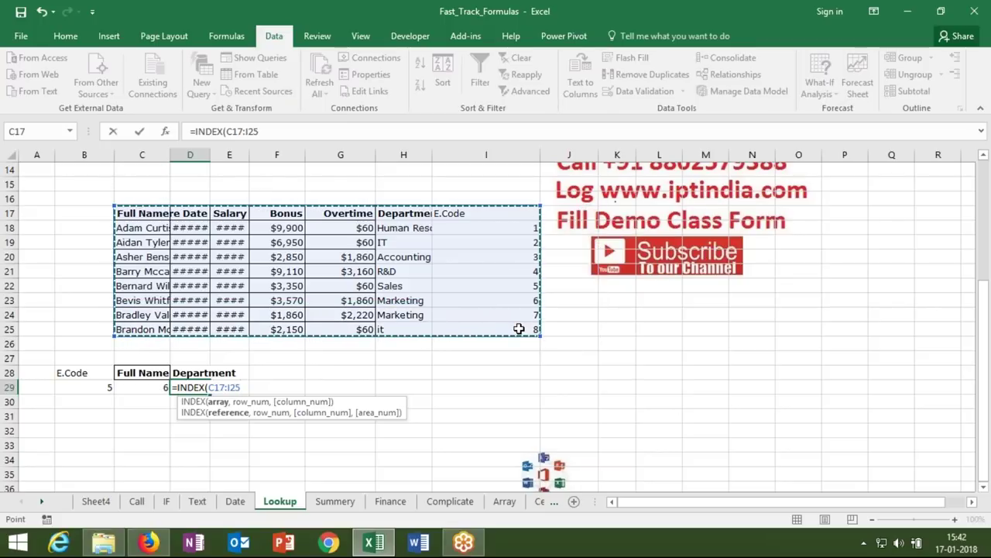
type(",")
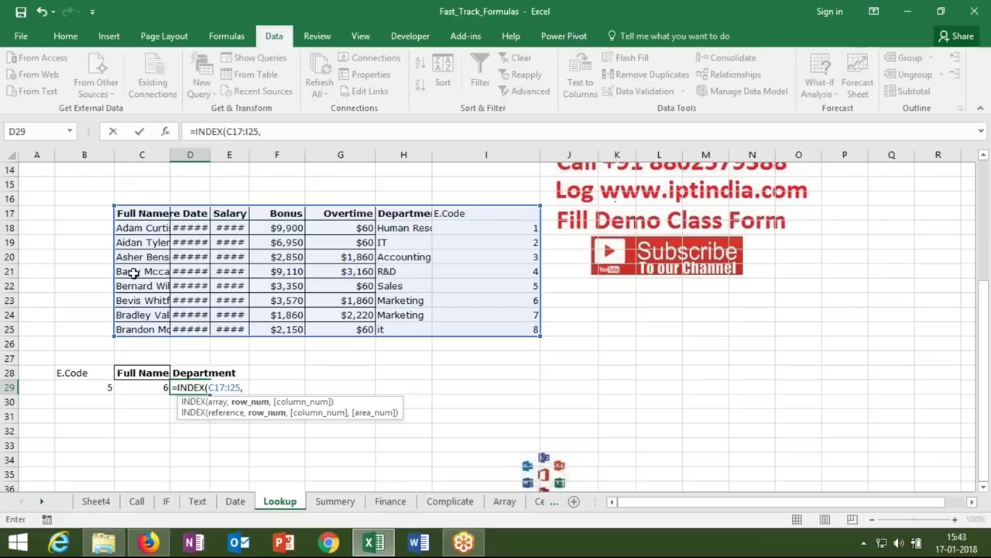
type("6,1")
key("Return")
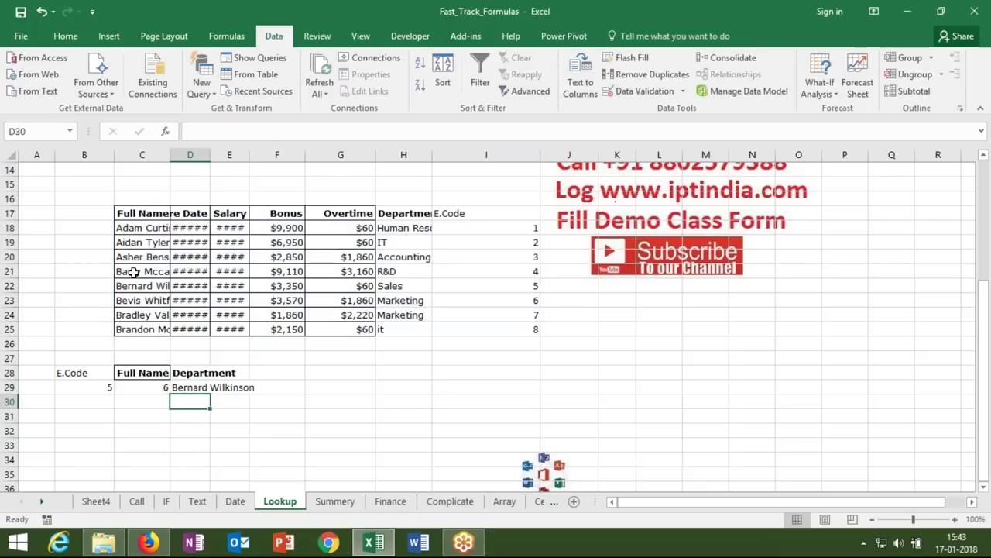
key("Up")
- Replace the fixed row 6 in D29's INDEX with the MATCH(B29,I17:I25,0) expression from C29
left_click(142, 386)
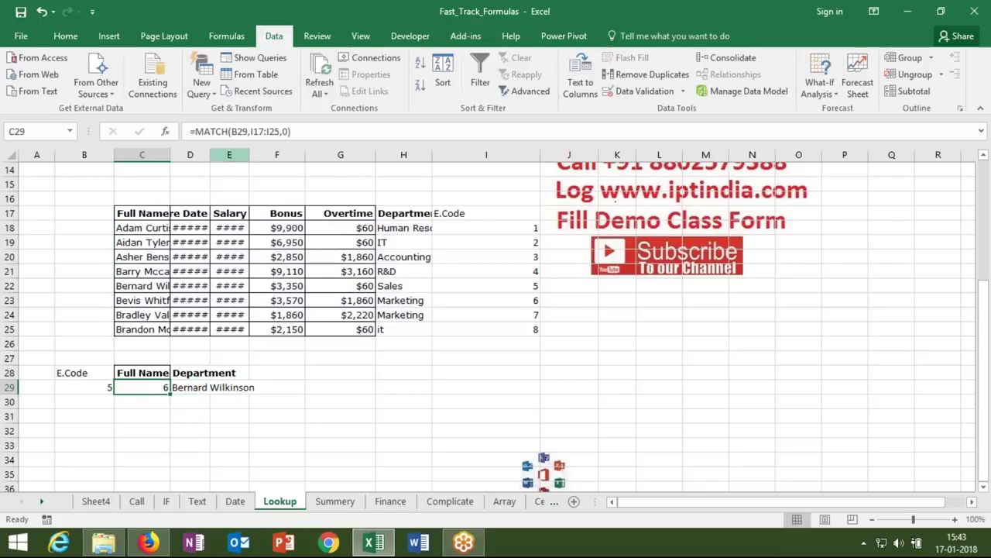
left_click_drag(195, 131, 299, 130)
key("ctrl+c")
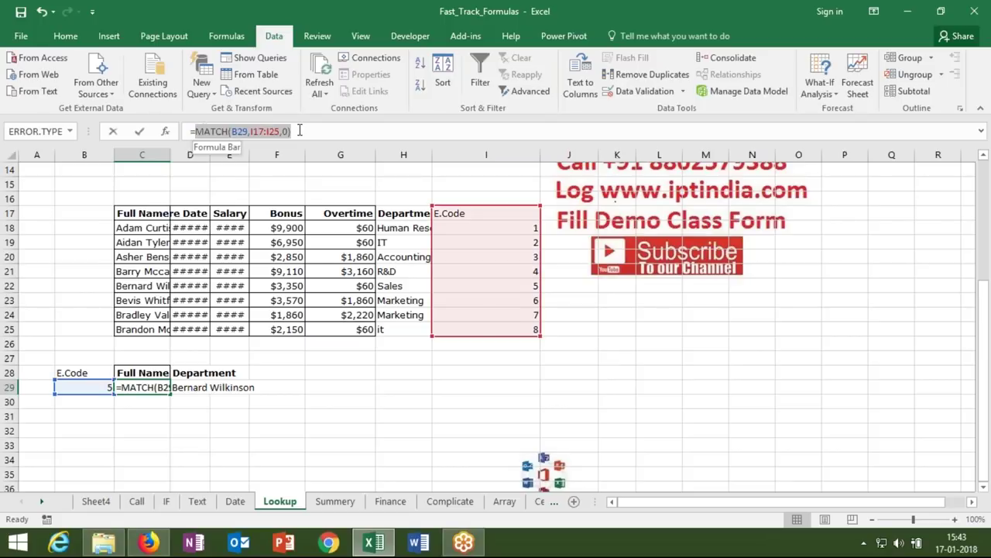
key("Escape")
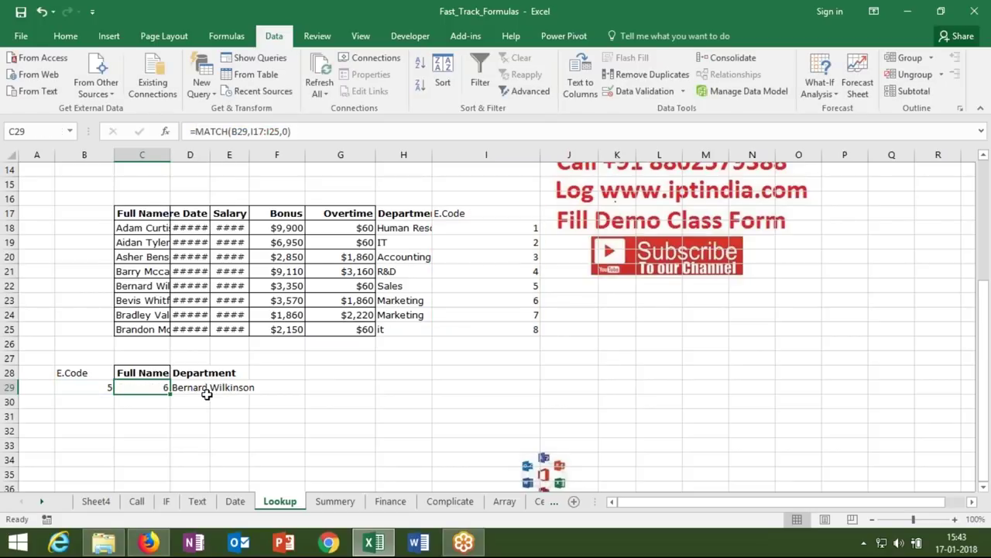
left_click(207, 397)
key("Up")
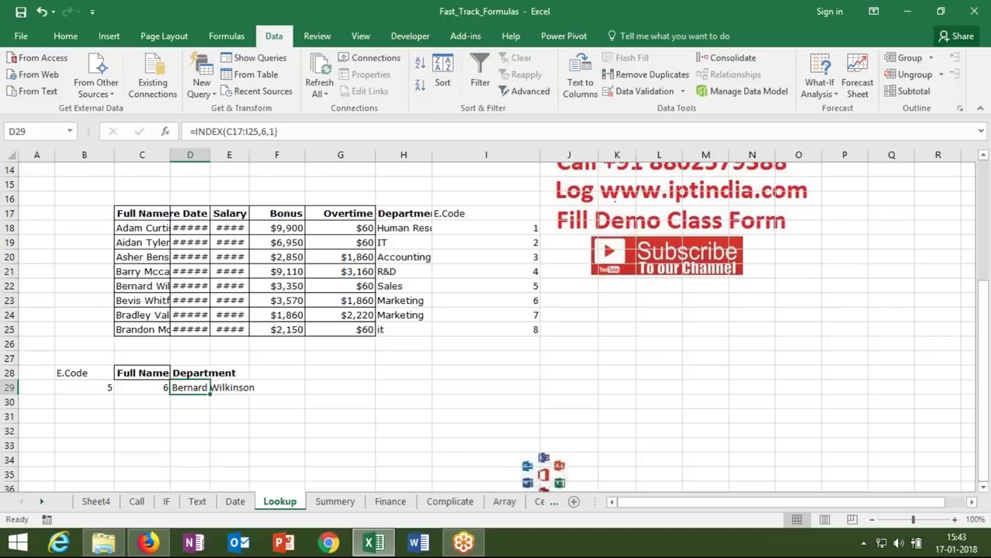
key("F2")
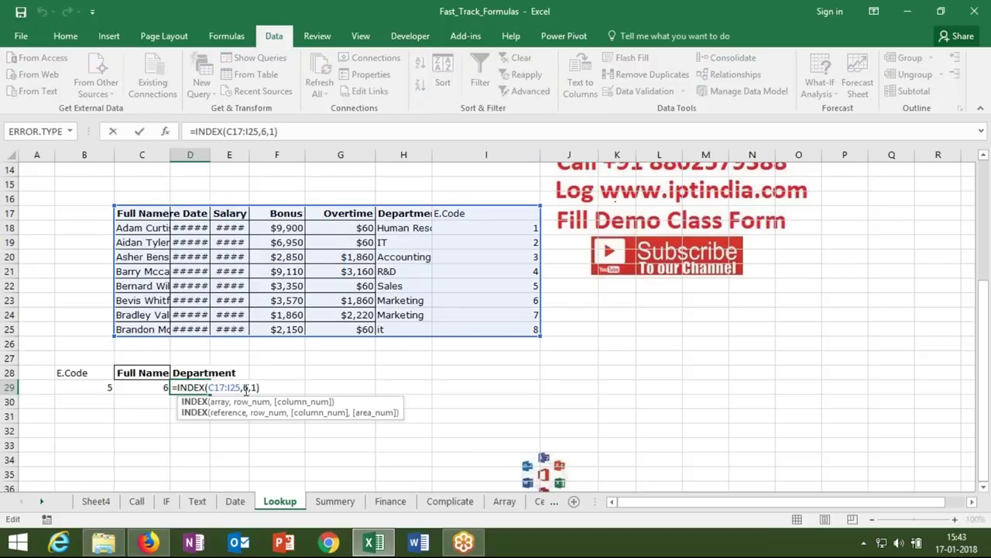
left_click(246, 387)
key("ctrl+v")
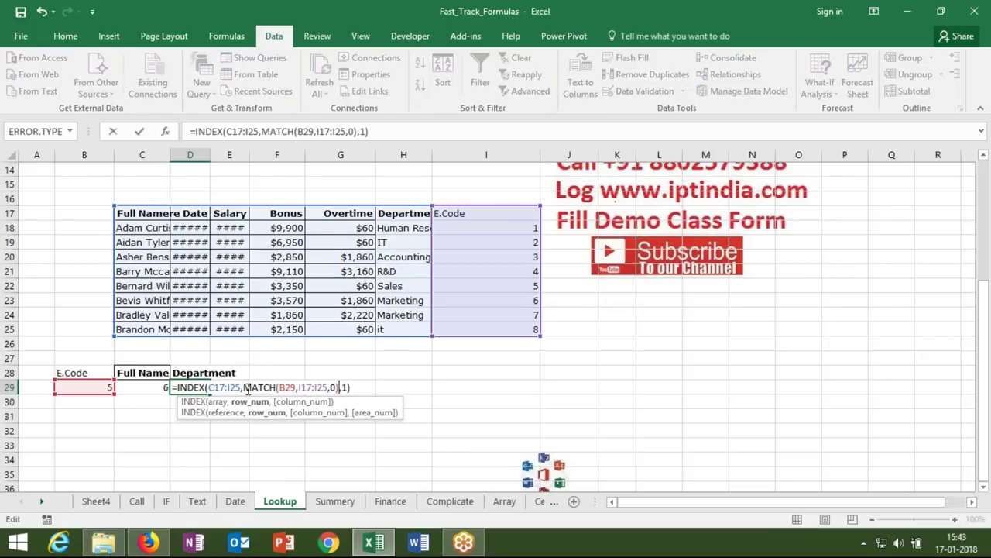
key("Return")
- Test the lookup by changing the E.Code in B29 to 4, then 3
left_click(142, 387)
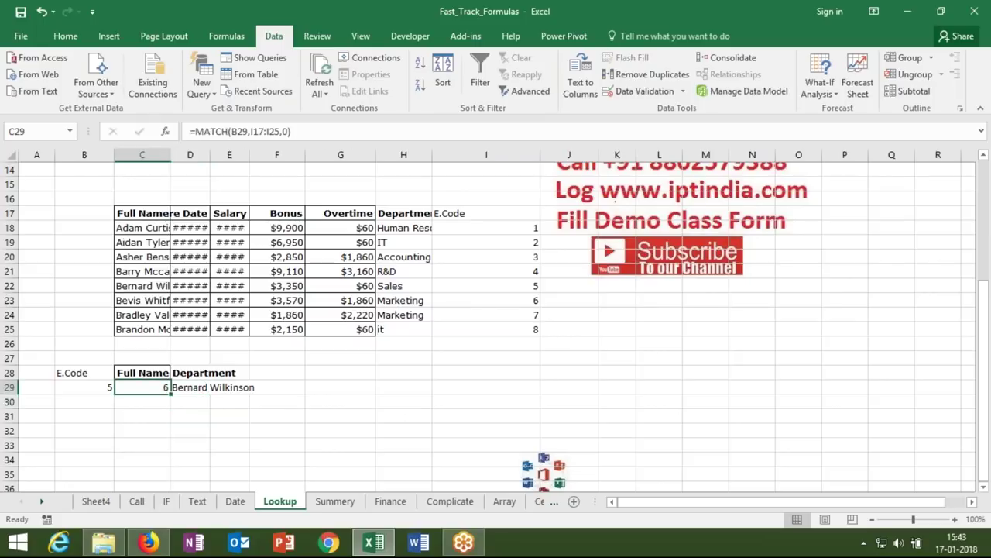
left_click(84, 387)
key("Return")
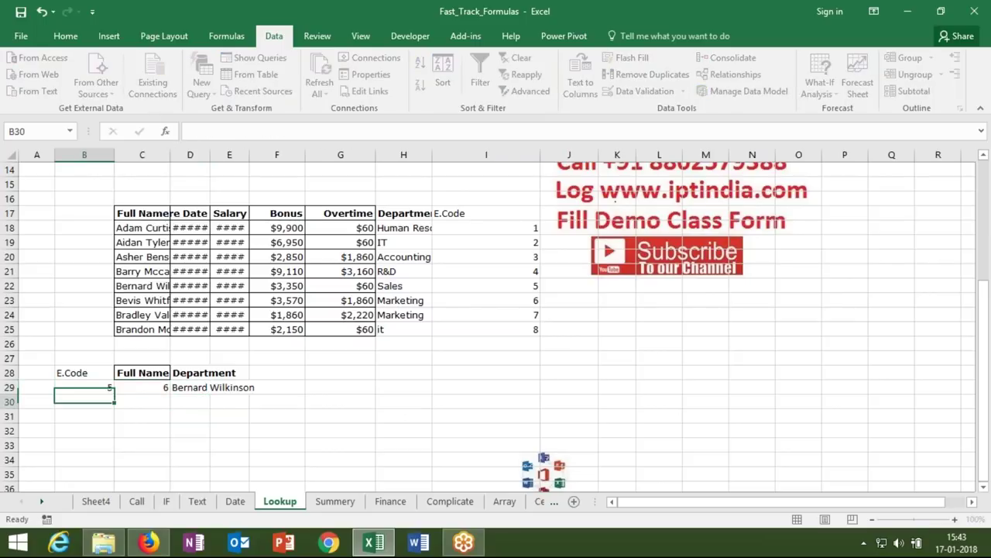
key("Up")
type("4")
key("Return")
key("Up")
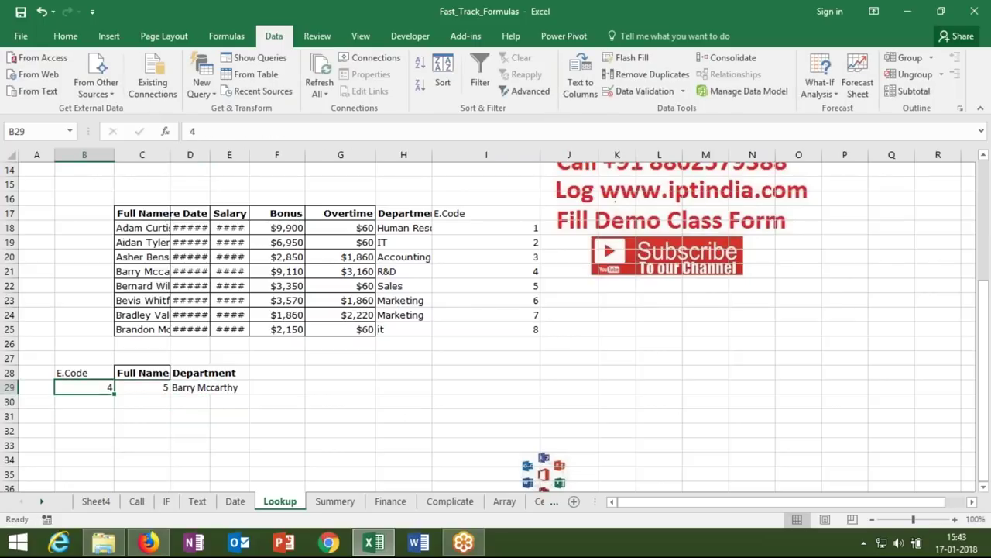
type("3")
key("Return")
key("Up")
- Review D29's INDEX formula, then begin an =OFFSET( formula in D30
left_click(199, 401)
double_click(195, 389)
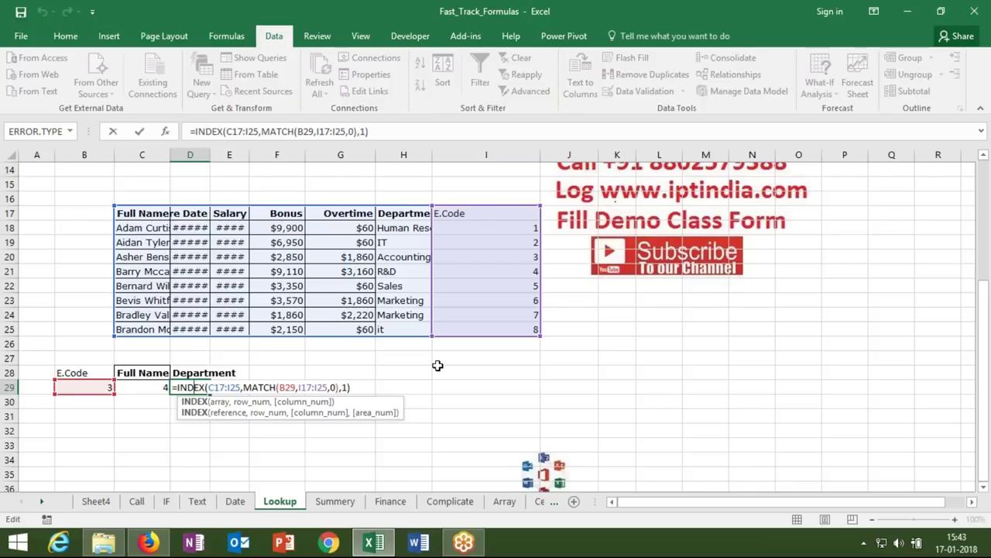
key("Return")
key("Up")
key("Down")
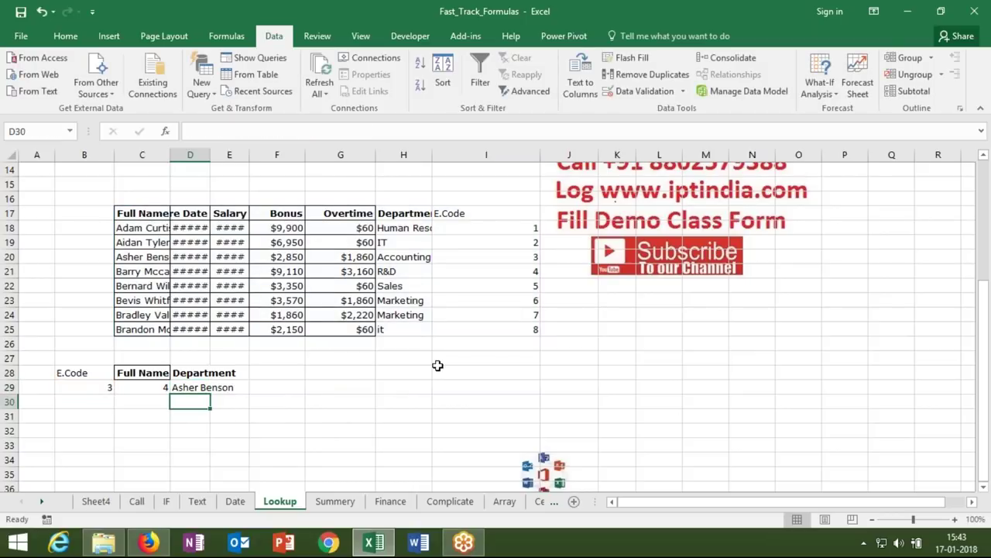
type("=")
key("Escape")
type("=offset(")
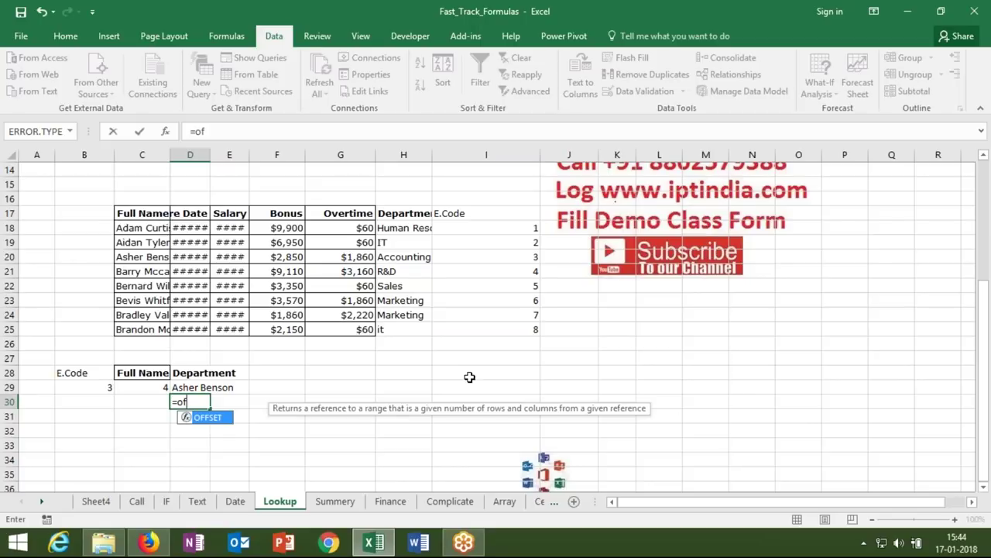
- Complete =OFFSET(C17,C29-1,0) in D30 so it returns the matched employee's name
left_click(147, 212)
type(",")
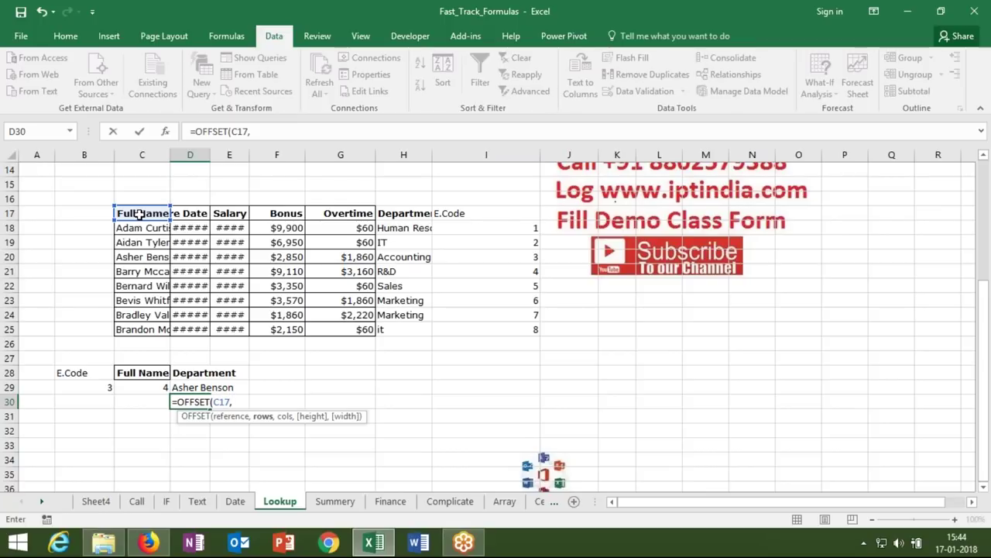
left_click(142, 390)
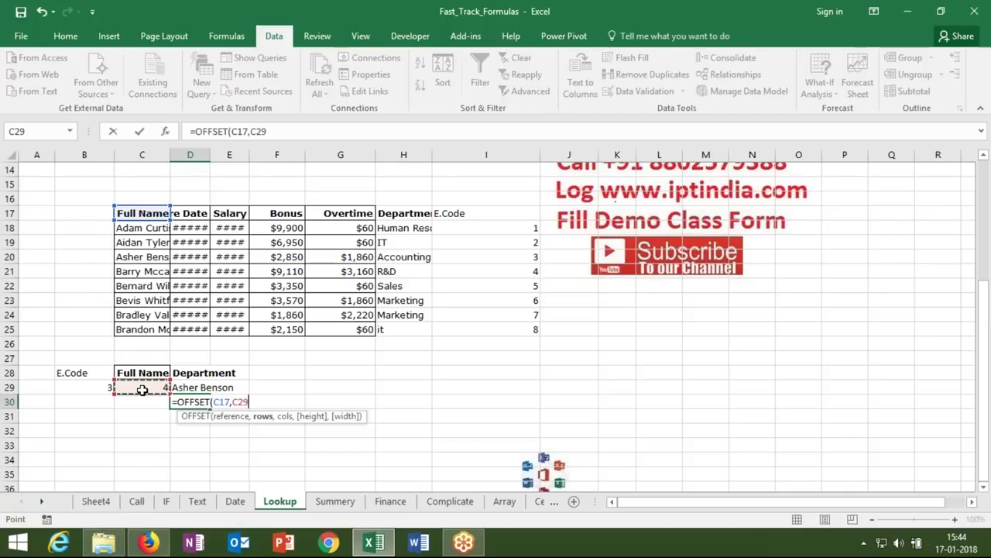
type("-1")
type(",0")
key("Return")
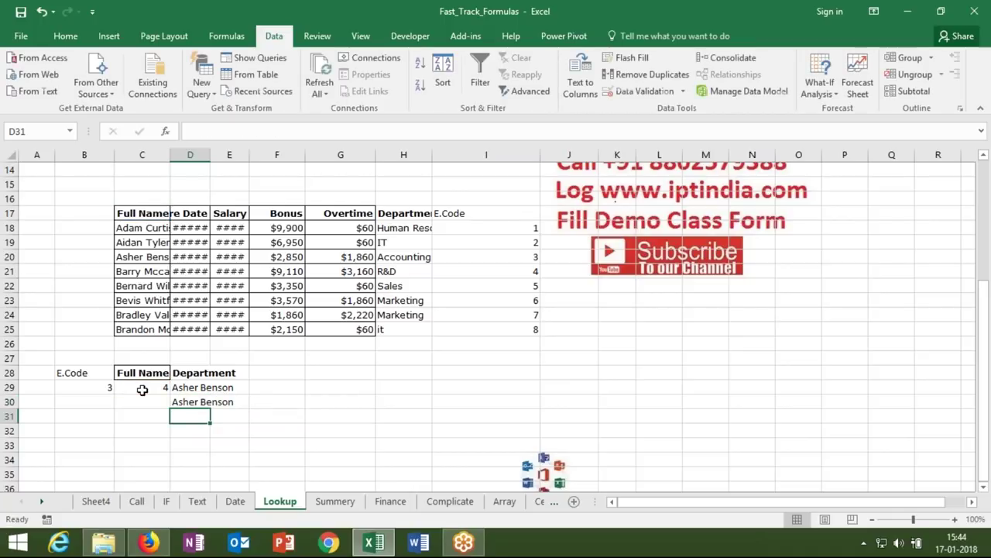
key("Up")
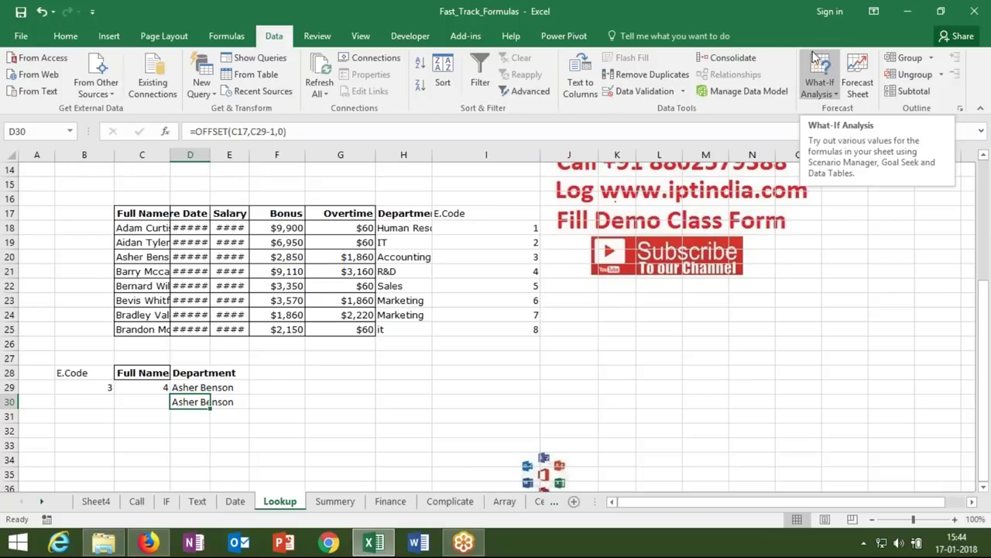
key("Down")
key("Down")
key("Down")
key("Down")
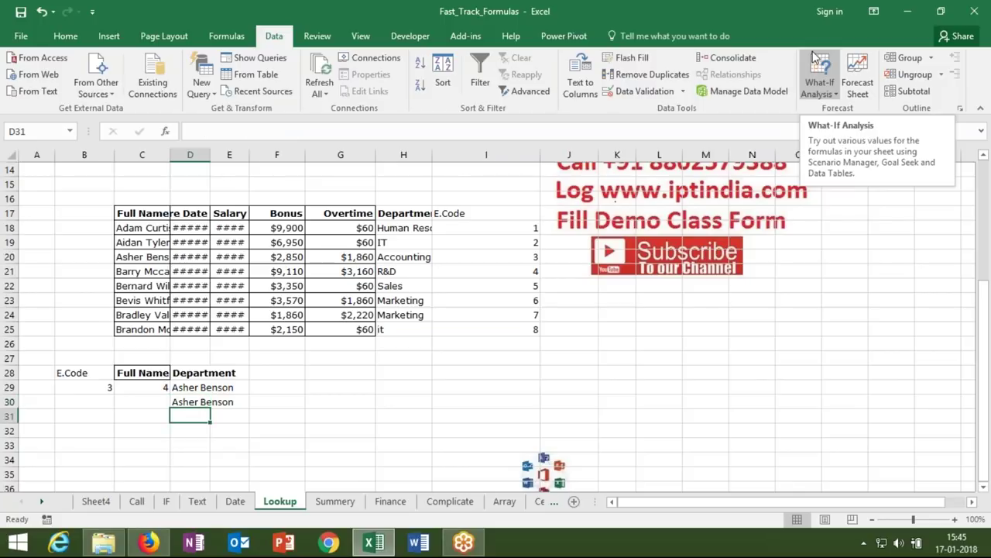
key("Down")
key("Down")
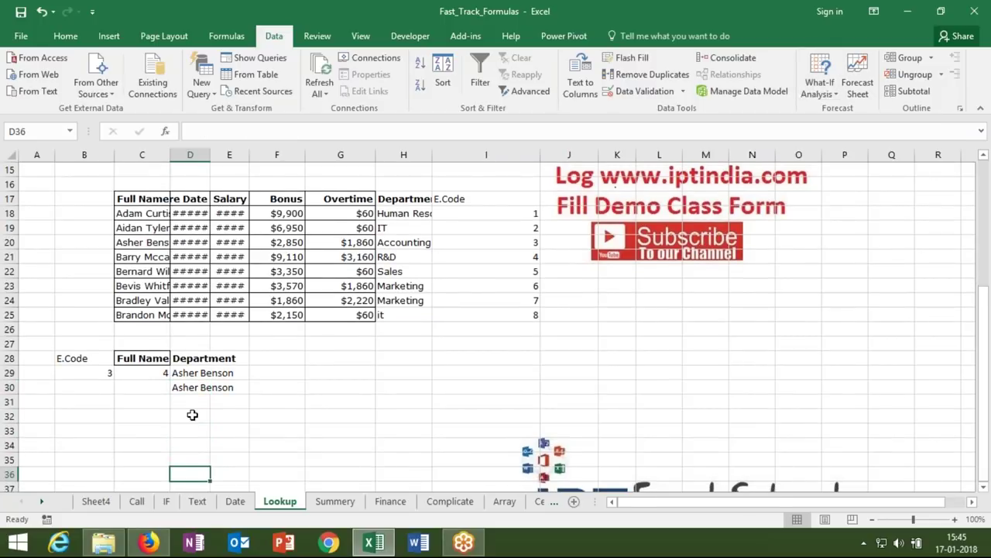
- Check Sheet4 and Finance, then open D29's INDEX/MATCH formula on the Lookup sheet for review
left_click(93, 500)
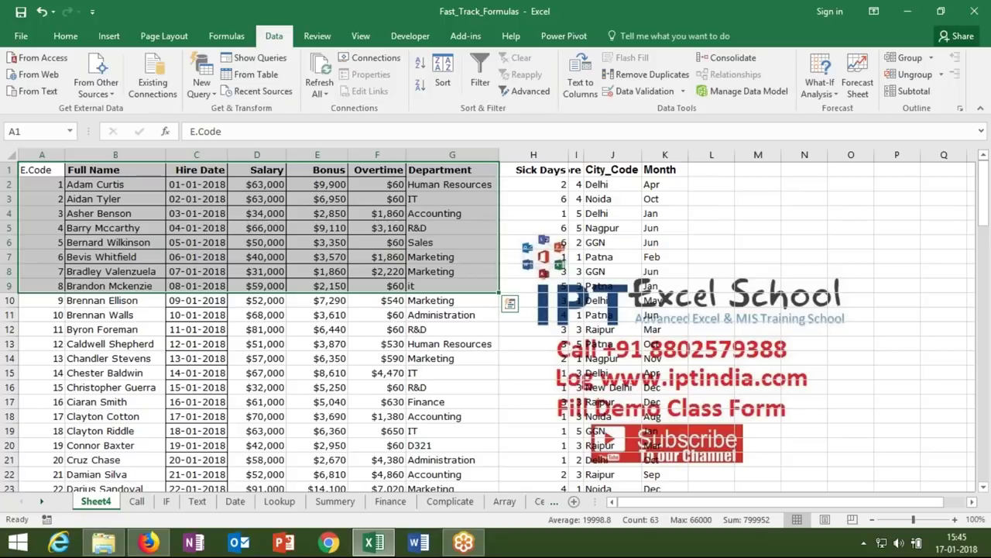
key("ctrl+q")
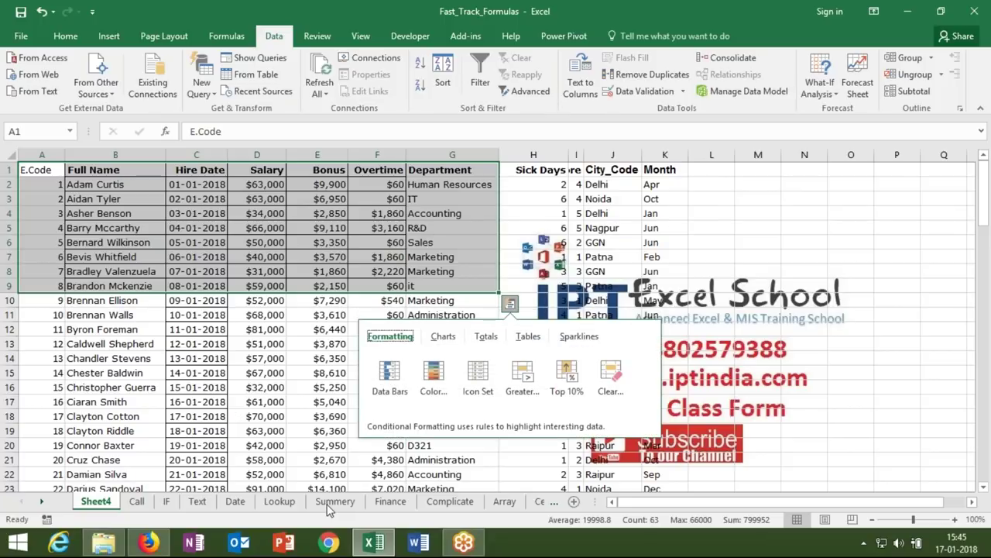
left_click(381, 504)
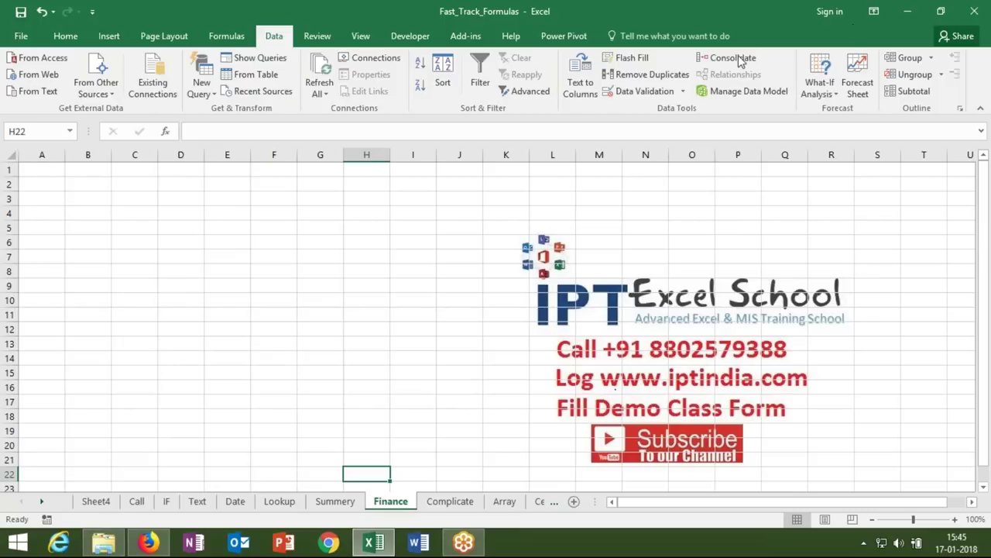
left_click(280, 502)
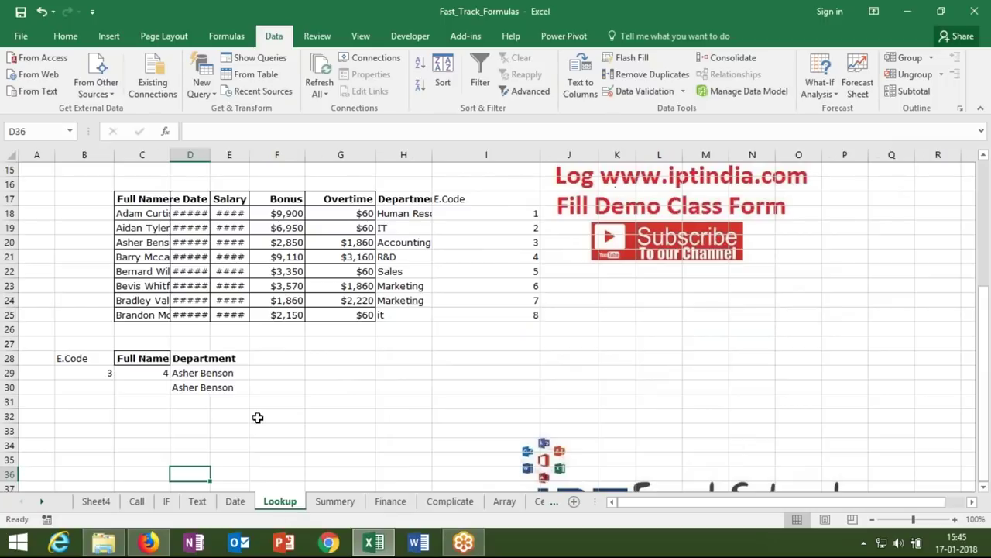
left_click(185, 375)
double_click(190, 375)
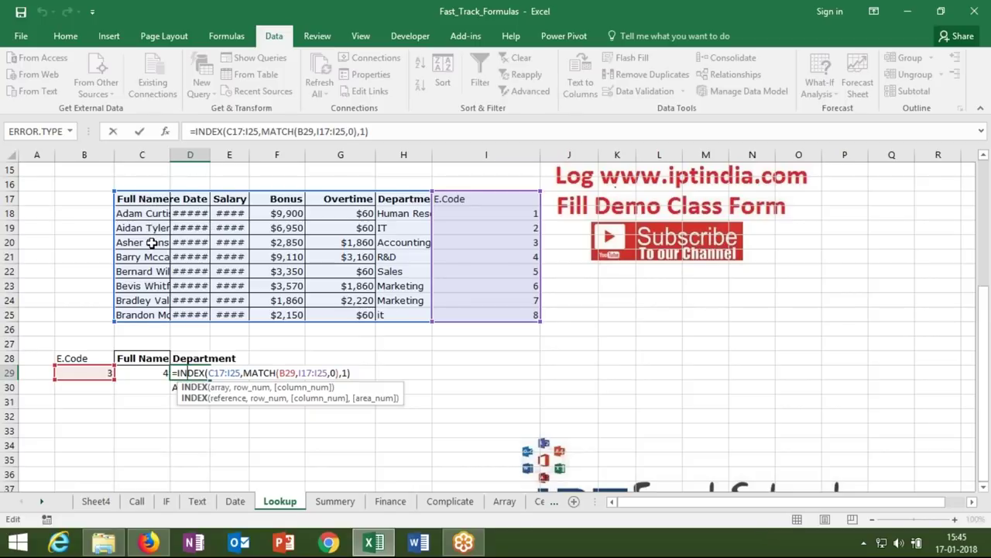
- Enter =INDEX(C17:I25,4,4) in E29, returning the bonus 2850
key("Tab")
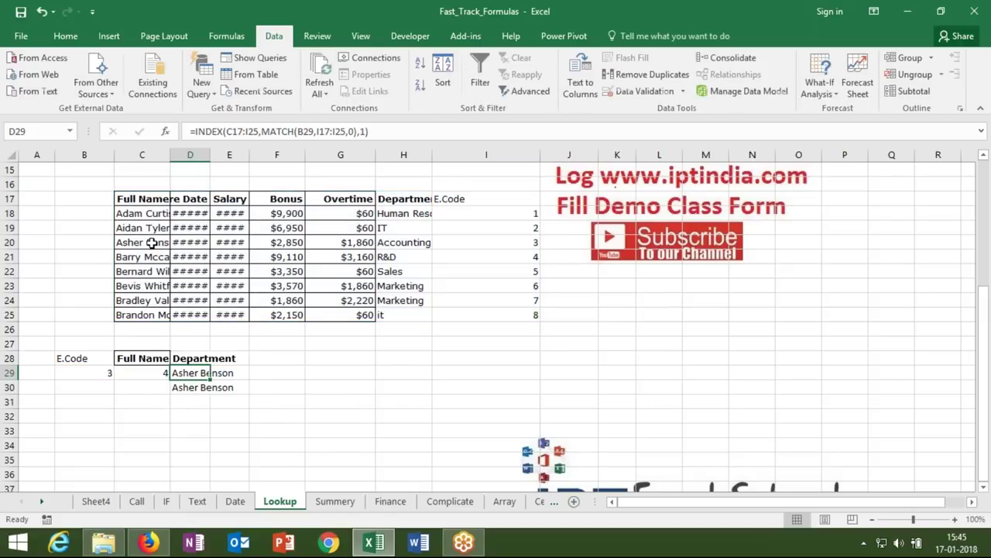
type("=")
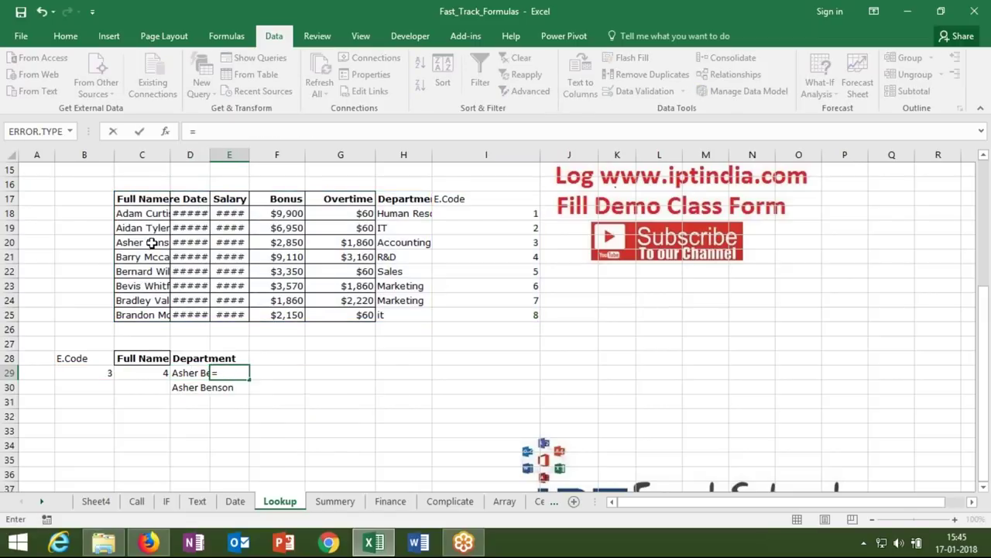
type("ind")
key("Tab")
left_click_drag(134, 193, 525, 319)
type(",")
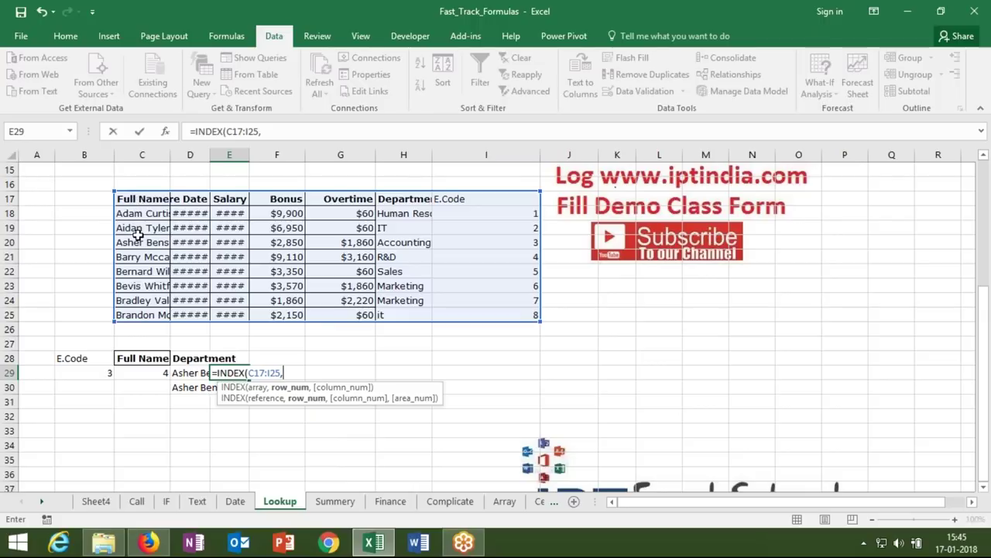
type("4,")
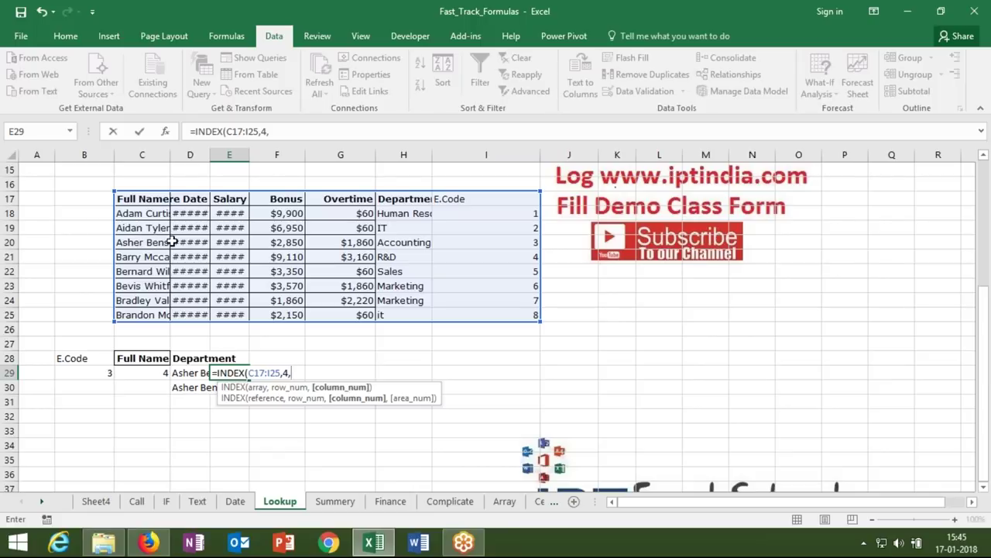
type("4")
key("ctrl+Return")
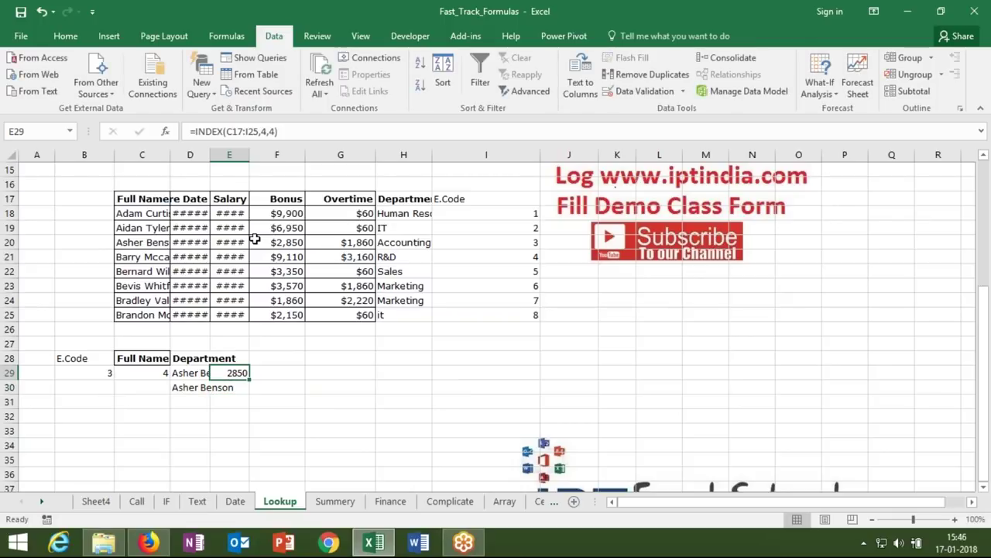
- Replace E29's row number 4 with MATCH(B29,I17:I25,0) copied from C29
left_click(518, 213)
left_click_drag(519, 224, 509, 312)
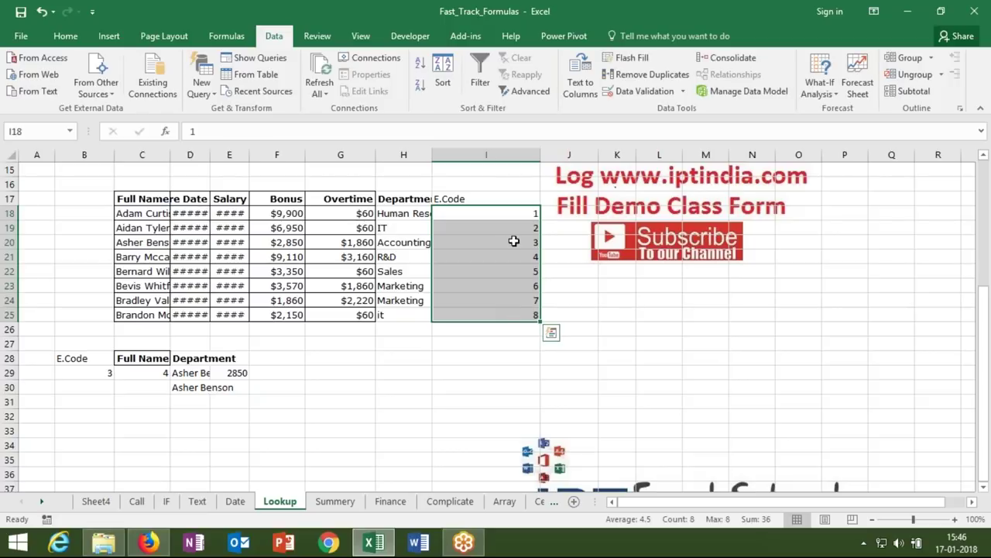
left_click(158, 373)
double_click(159, 372)
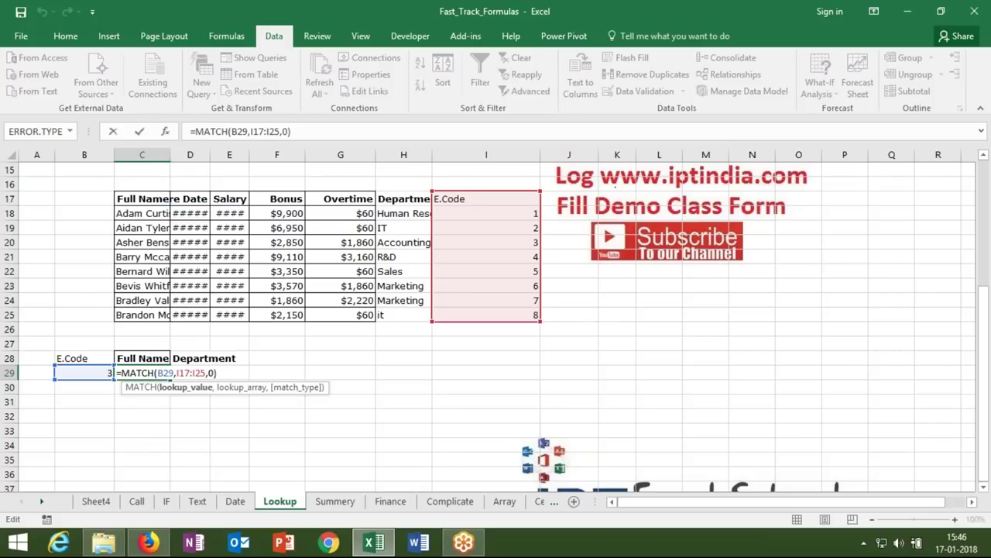
left_click_drag(198, 132, 303, 130)
key("ctrl+c")
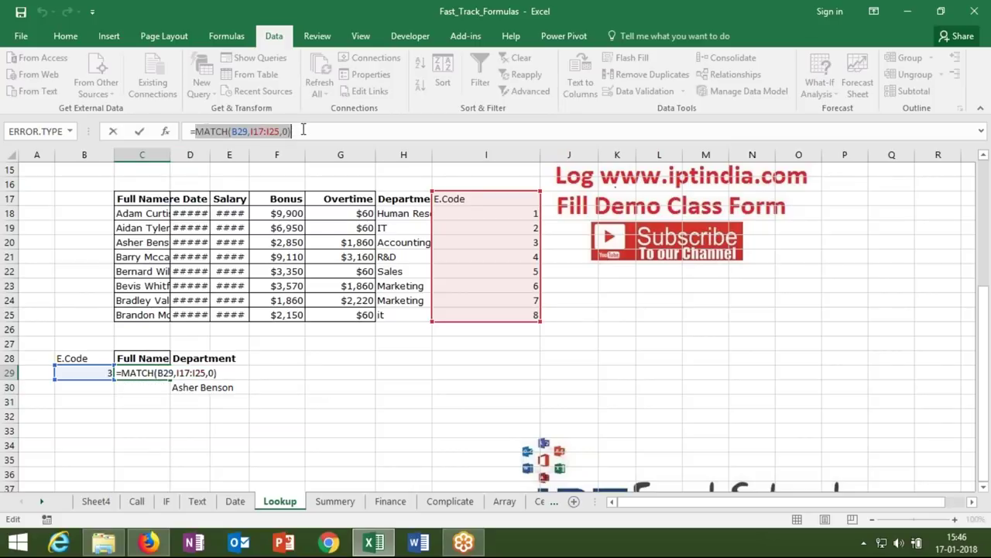
key("Escape")
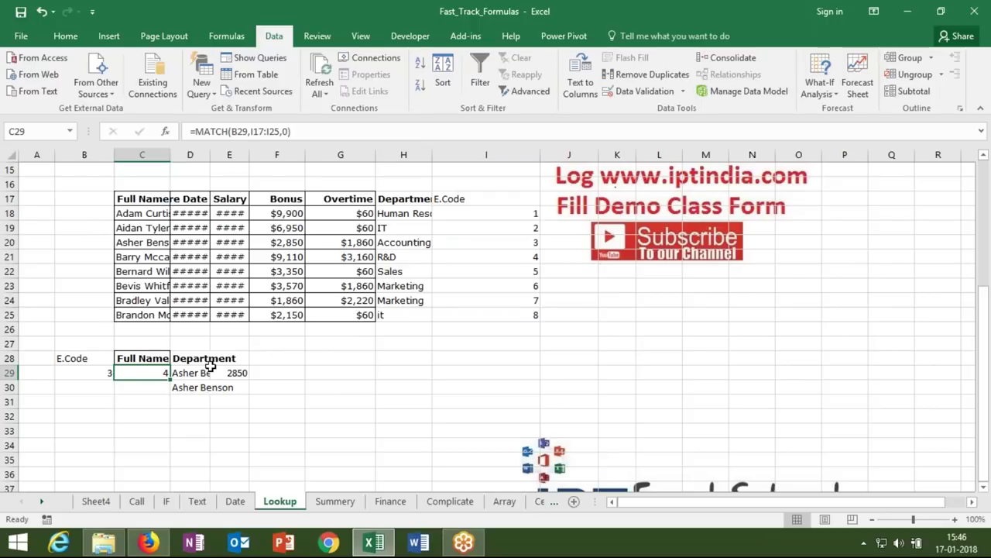
double_click(213, 372)
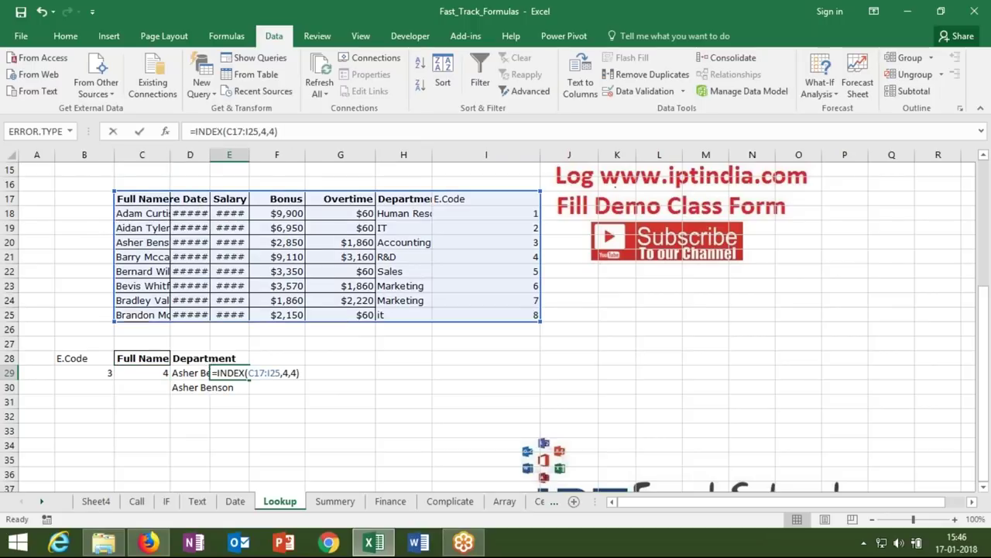
left_click(285, 372)
key("ctrl+v")
key("Return")
- Review the formulas in E29, C29, B29 and D30
key("Up")
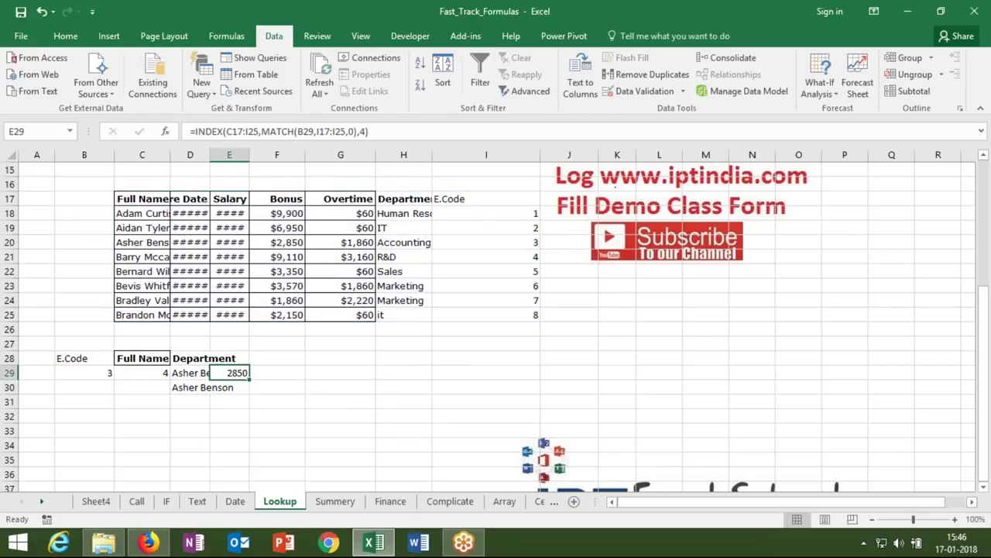
left_click(140, 375)
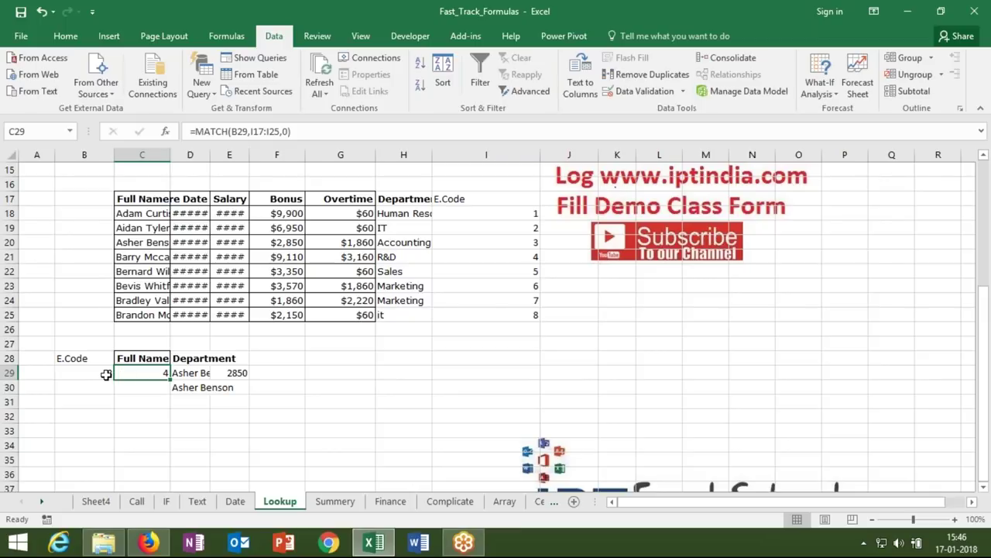
left_click(104, 373)
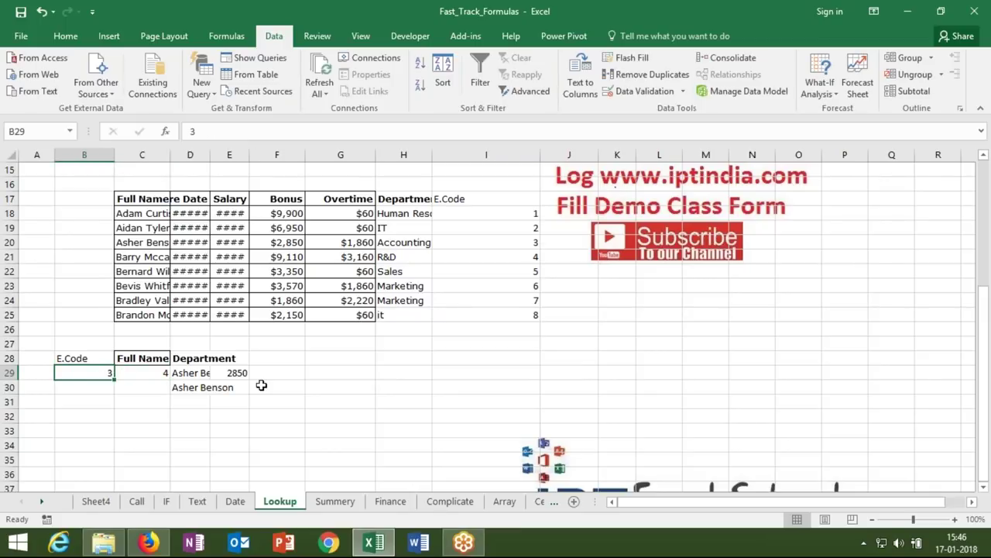
left_click(213, 386)
left_click(191, 386)
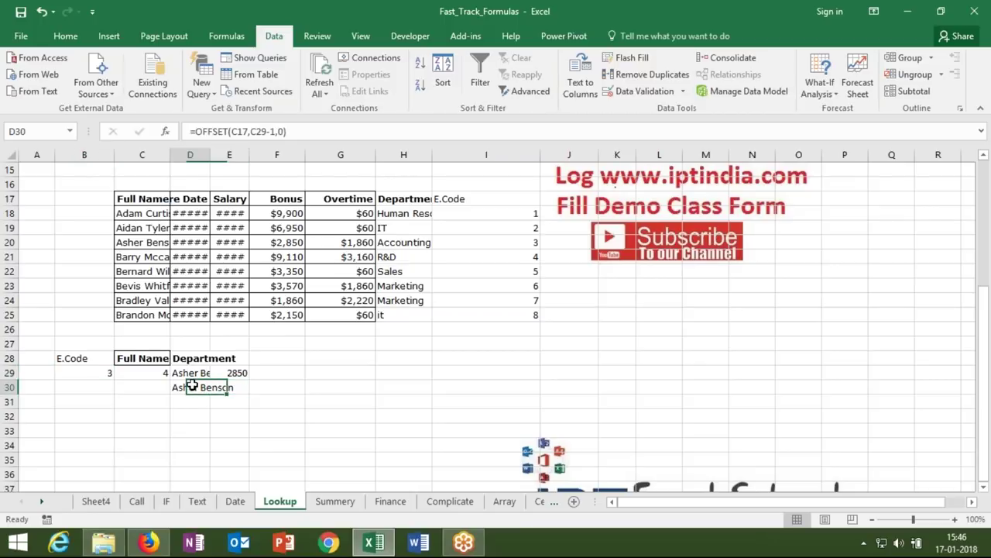
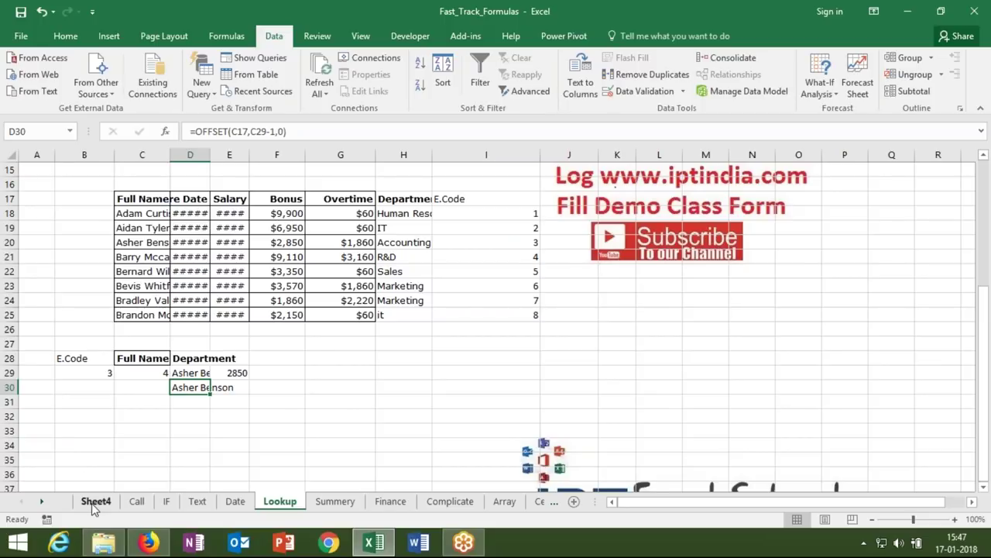
- Copy the employee table A1:G9 from Sheet4 and select C33 on the Lookup sheet
left_click(94, 501)
key("ctrl+c")
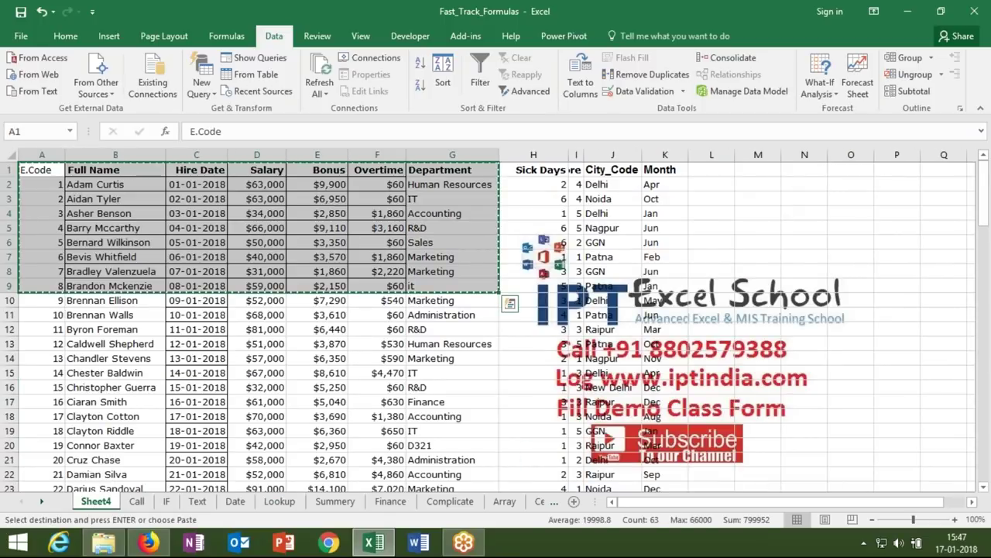
left_click(280, 502)
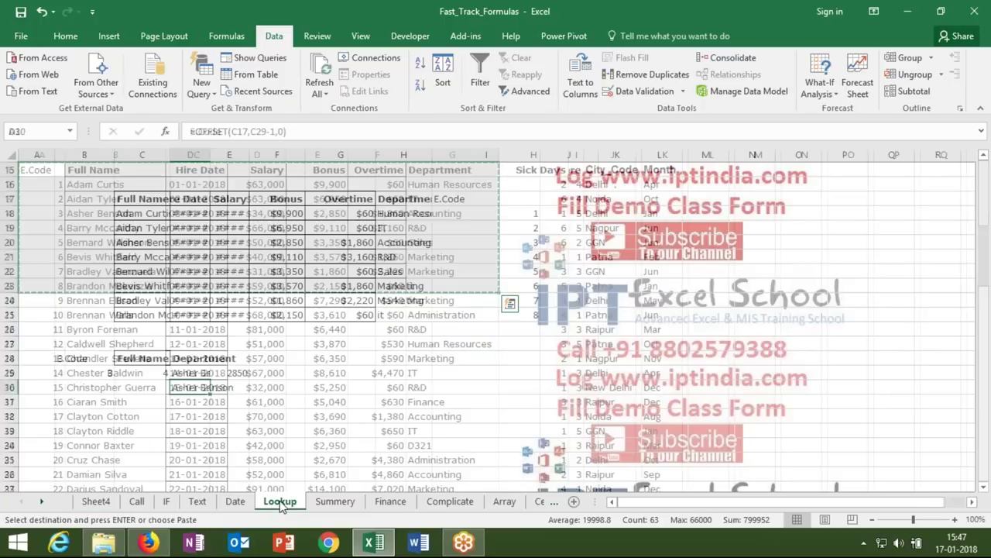
left_click(191, 442)
key("Down")
key("Down")
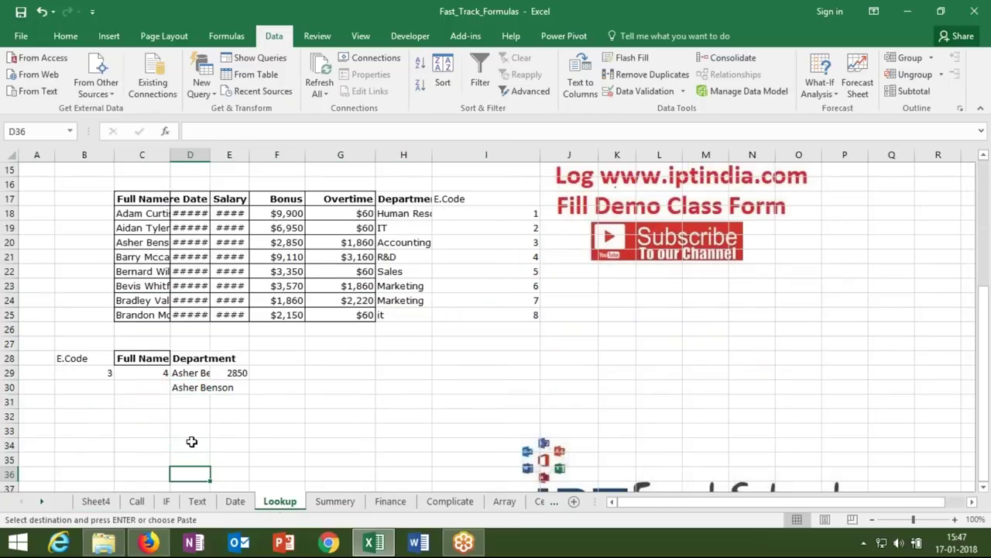
scroll(191, 442, "down", 2)
key("Up")
key("Up")
key("Up")
key("Up")
key("Down")
key("Left")
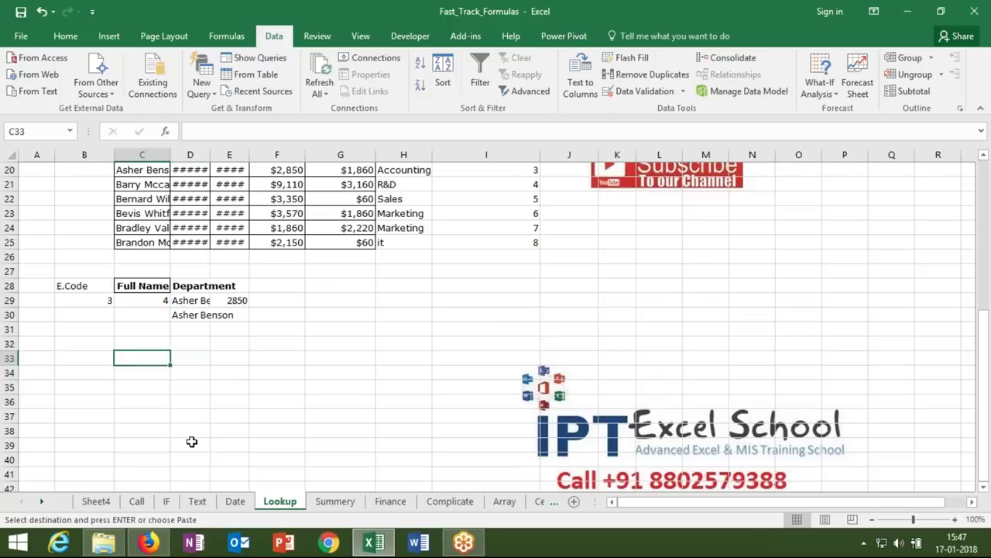
- Paste Special the employee table at C33 with Transpose, then check the salary in D36
right_click(152, 361)
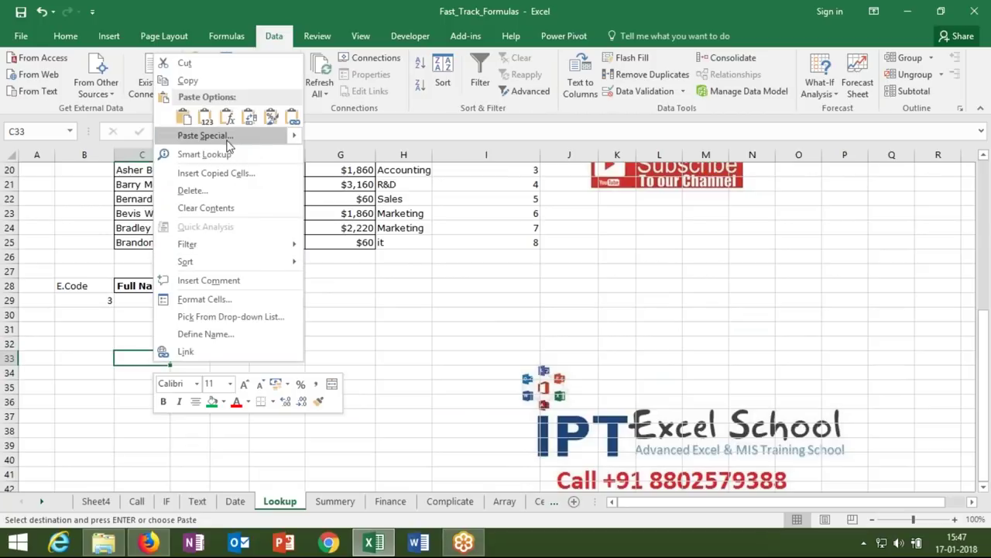
left_click(228, 141)
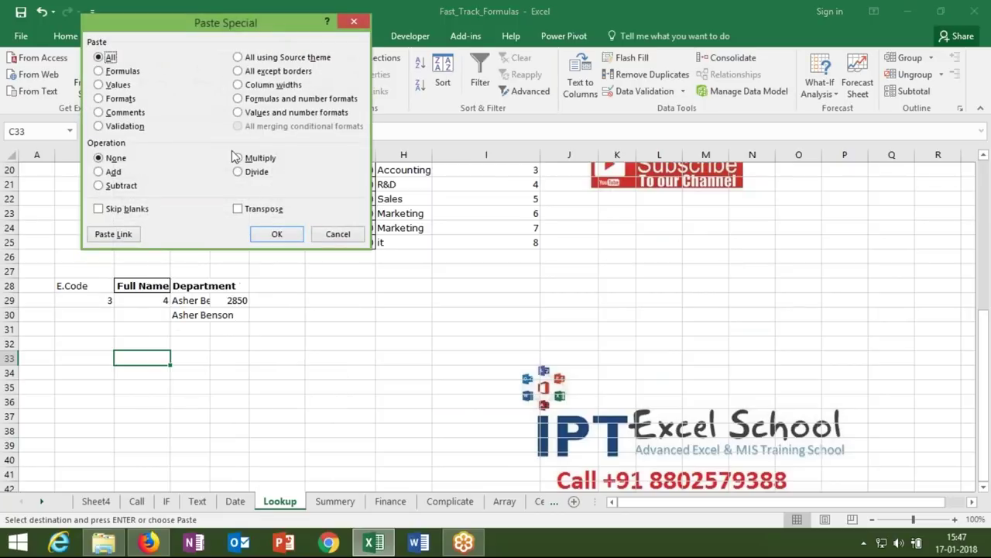
left_click(255, 210)
left_click(275, 235)
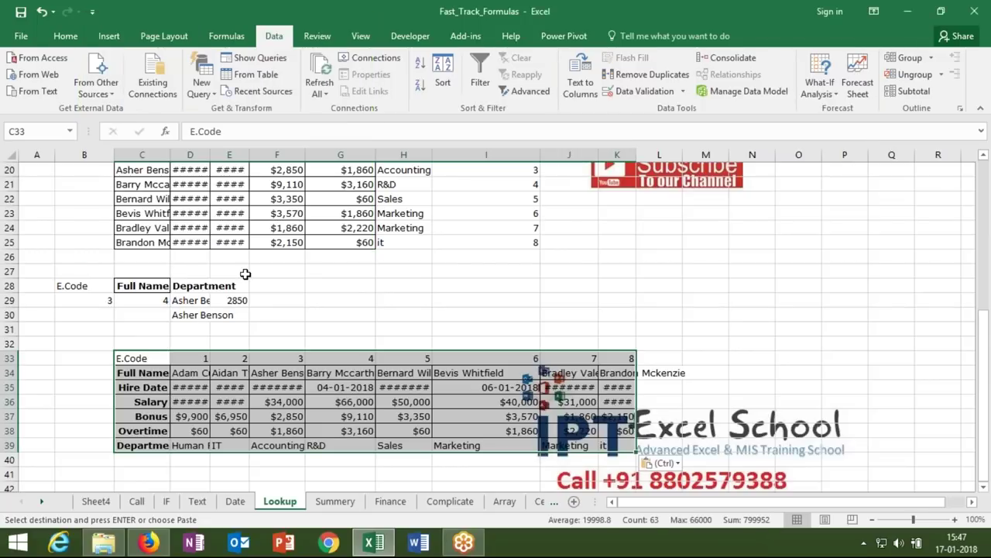
left_click(190, 400)
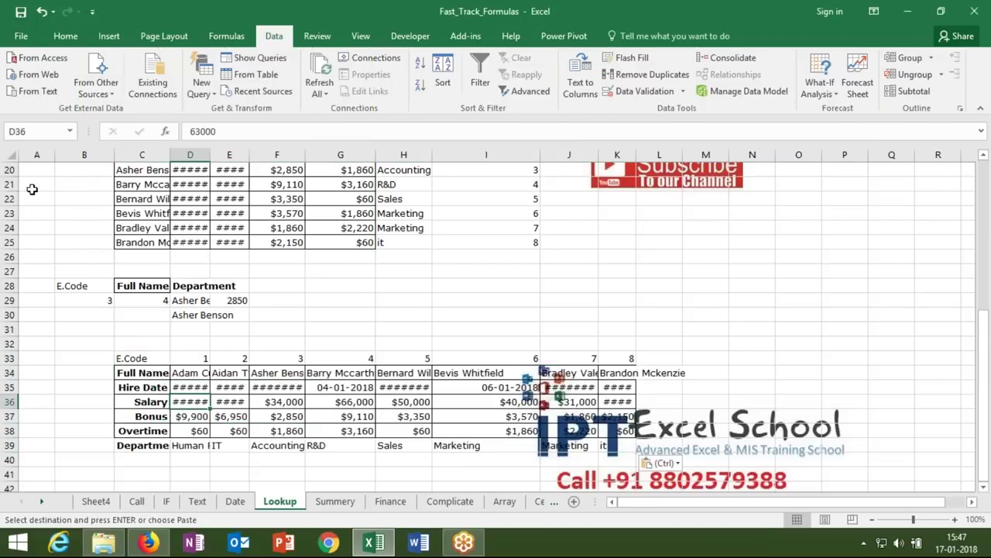
left_click(9, 155)
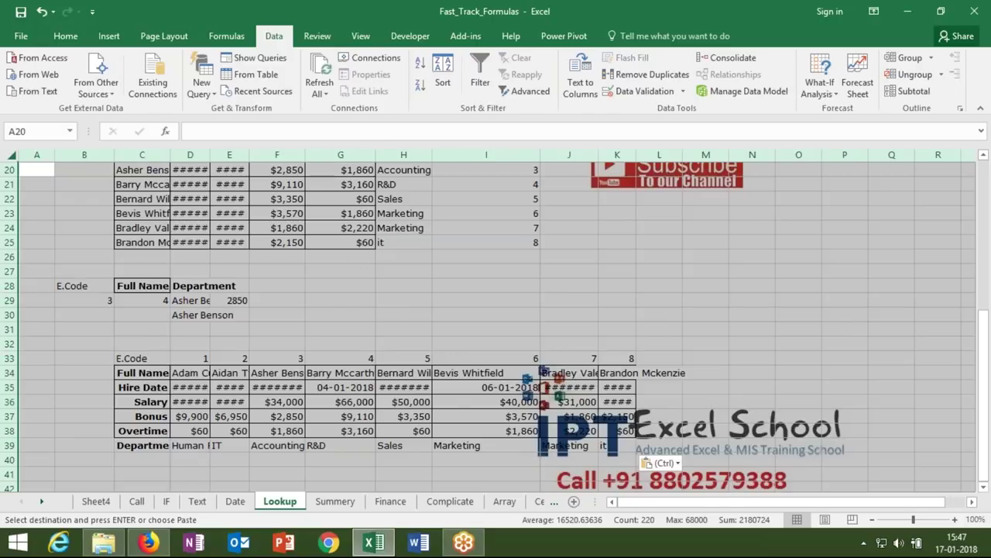
- AutoFit all column widths on the Lookup sheet to their contents
double_click(168, 154)
left_click(262, 341)
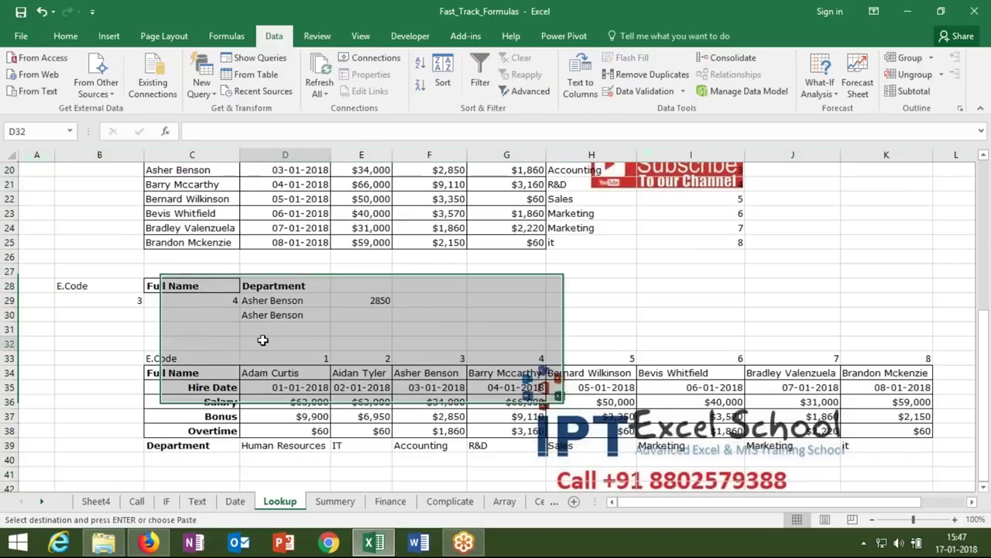
key("Down")
key("Down")
key("Up")
key("Up")
key("Up")
key("Up")
key("Up")
key("Up")
key("Up")
key("Up")
key("Up")
key("Up")
key("Up")
key("Up")
key("Up")
key("Up")
key("Up")
key("Up")
key("Up")
key("Up")
key("Down")
key("Down")
key("Down")
key("Down")
key("Down")
key("Down")
key("Down")
key("Down")
key("Down")
key("Down")
key("Down")
key("Down")
key("Down")
key("Down")
key("Down")
key("Down")
key("Down")
key("Down")
key("Down")
key("Down")
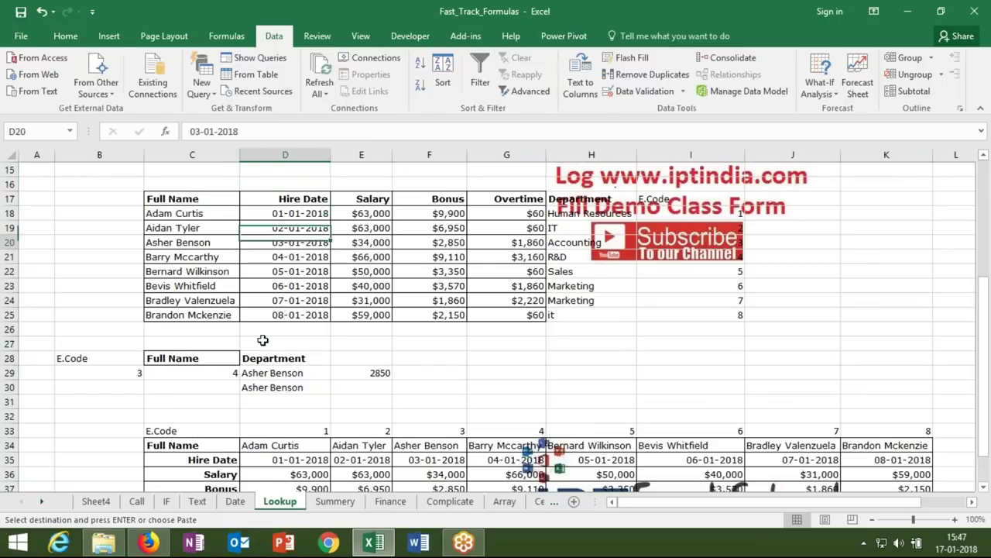
key("Down")
key("Down")
key("Down")
key("Down")
key("Down")
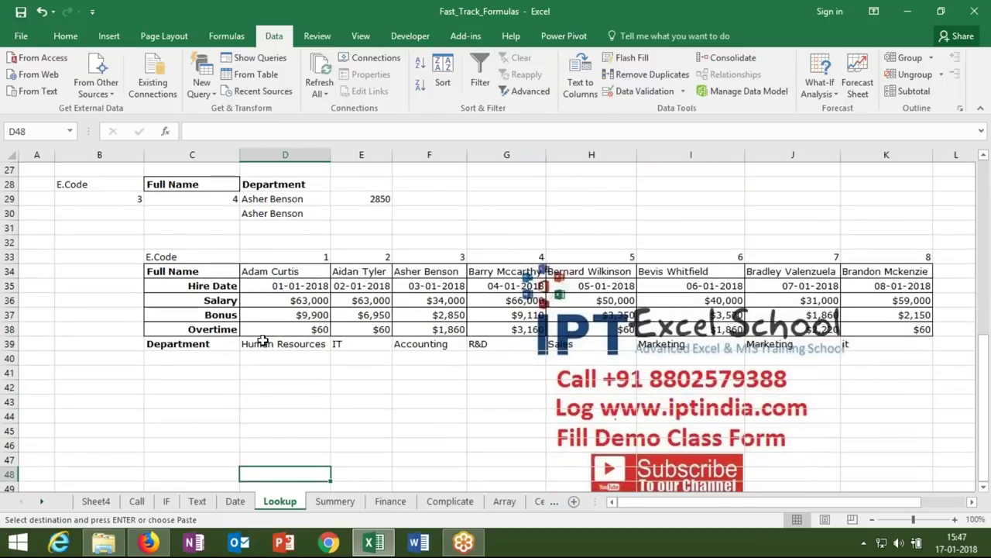
- Enter the employee code 6 in C43 below the transposed table
left_click(191, 395)
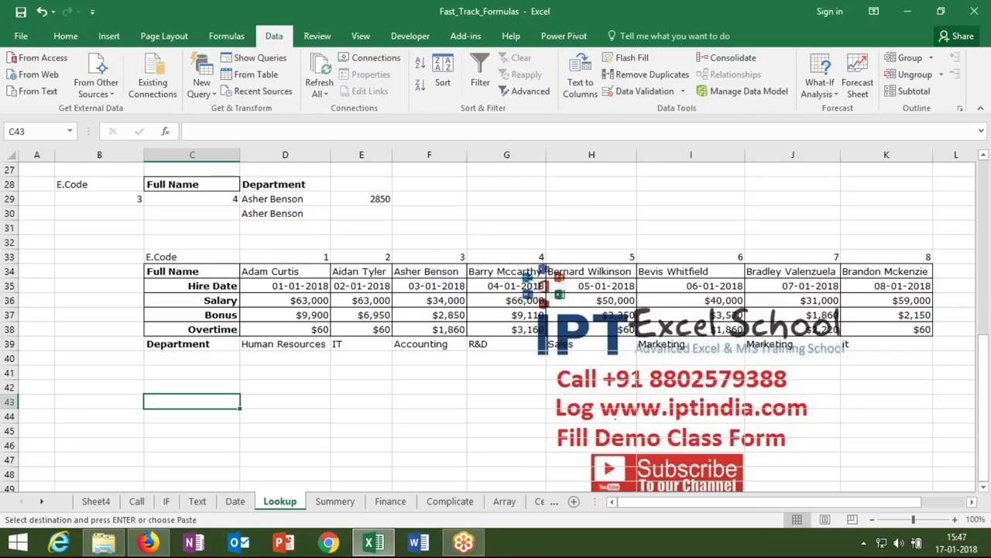
type("6")
key("Return")
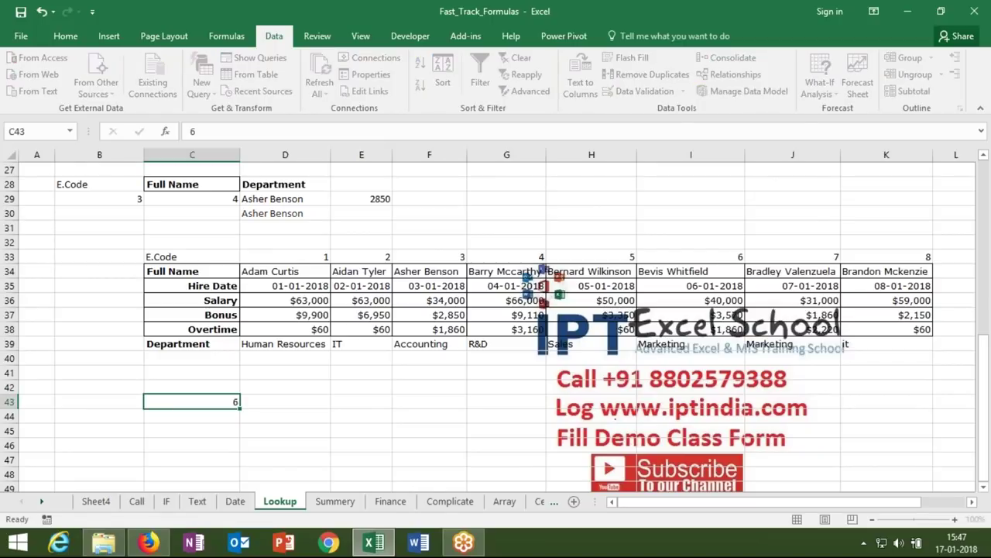
left_click(191, 401)
left_click(285, 401)
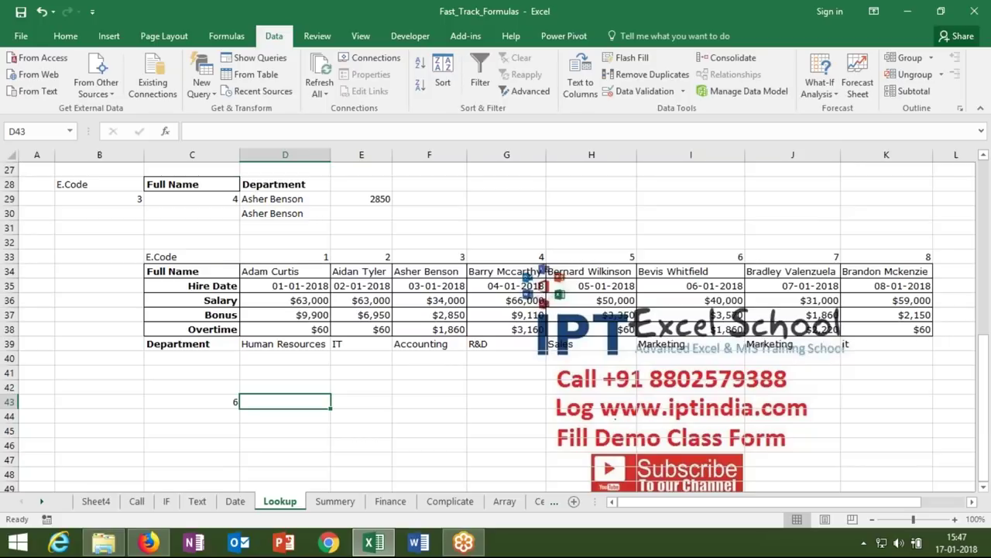
left_click_drag(203, 272, 416, 284)
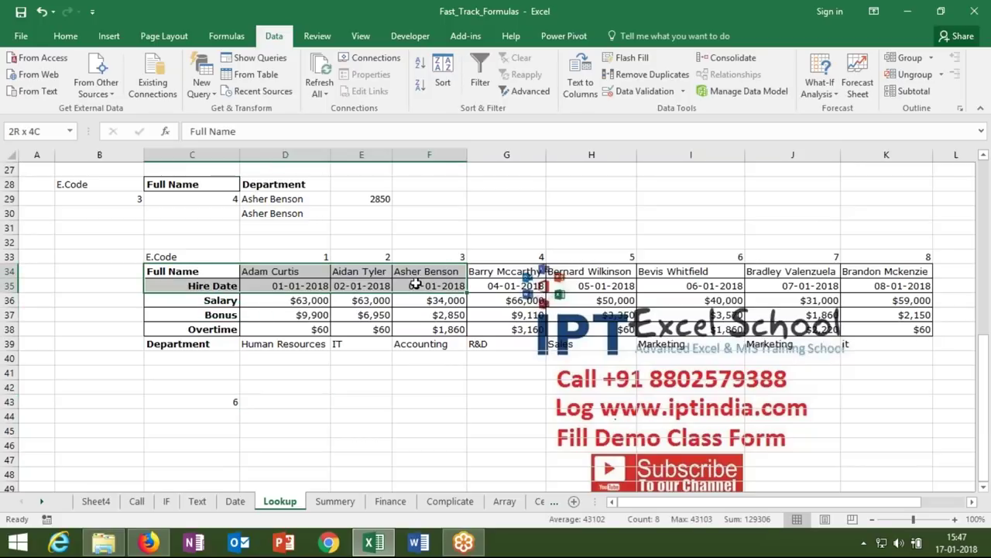
left_click(276, 399)
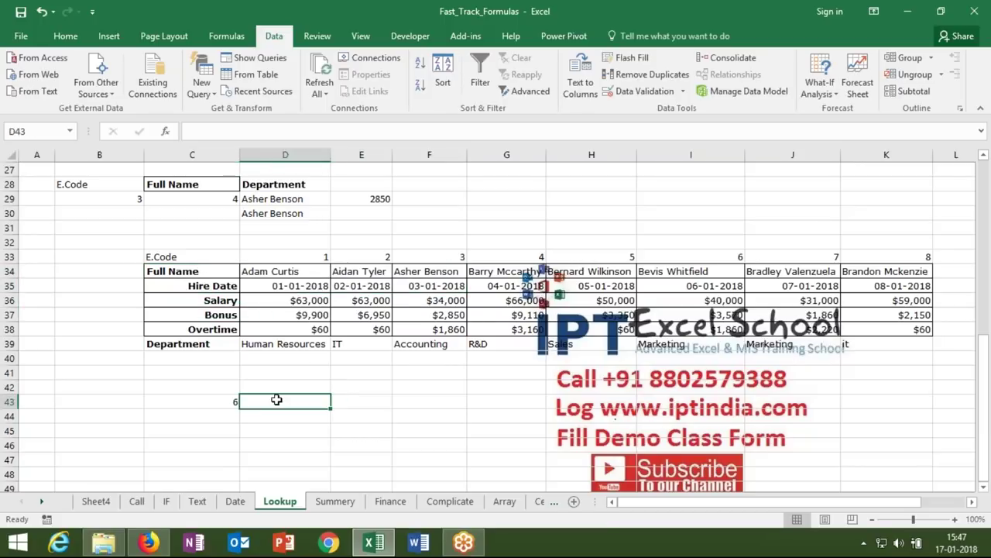
- Enter =HLOOKUP(C43,C33:K39,4,0) in D43 to return the salary 40000
type("=vl")
key("Tab")
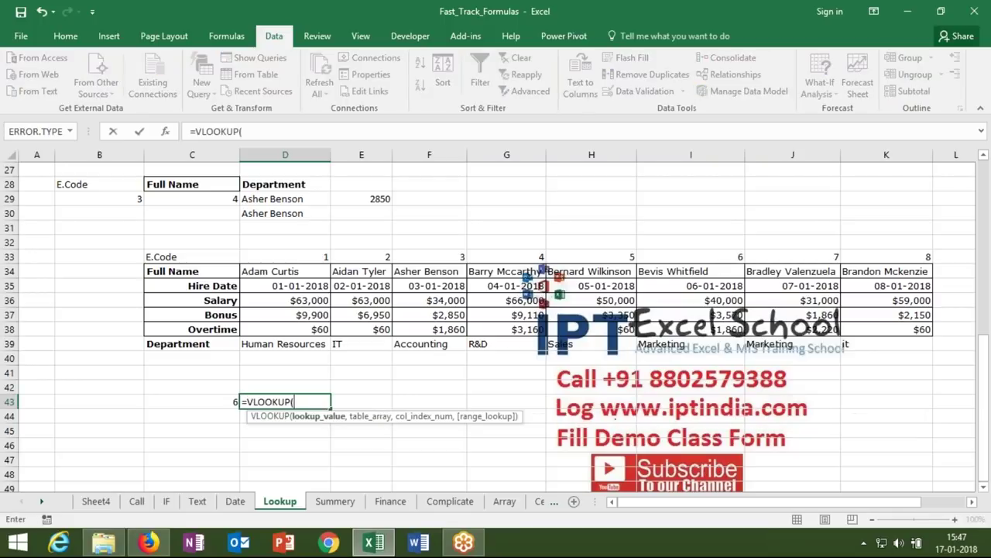
key("BackSpace")
key("BackSpace")
key("BackSpace")
key("BackSpace")
key("BackSpace")
key("BackSpace")
key("BackSpace")
key("BackSpace")
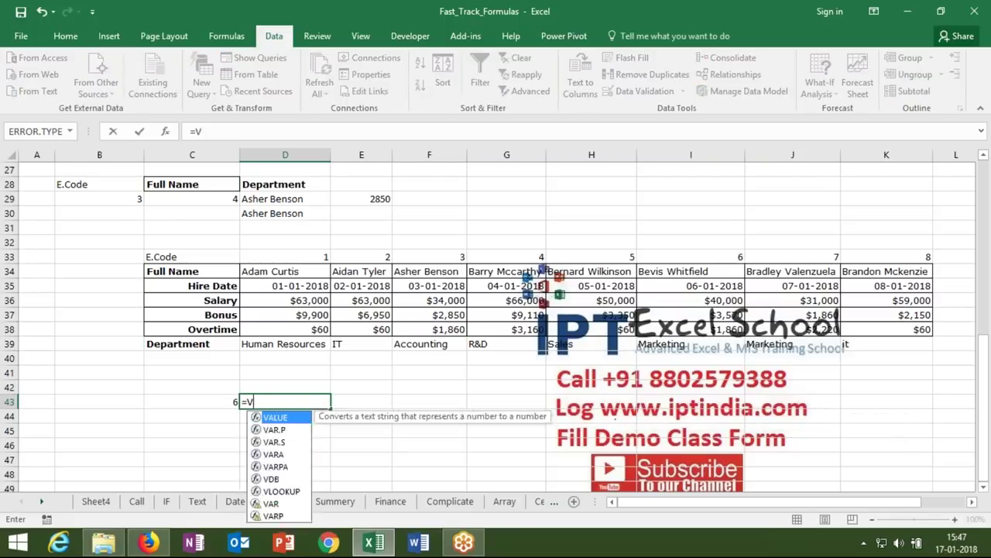
type("hl")
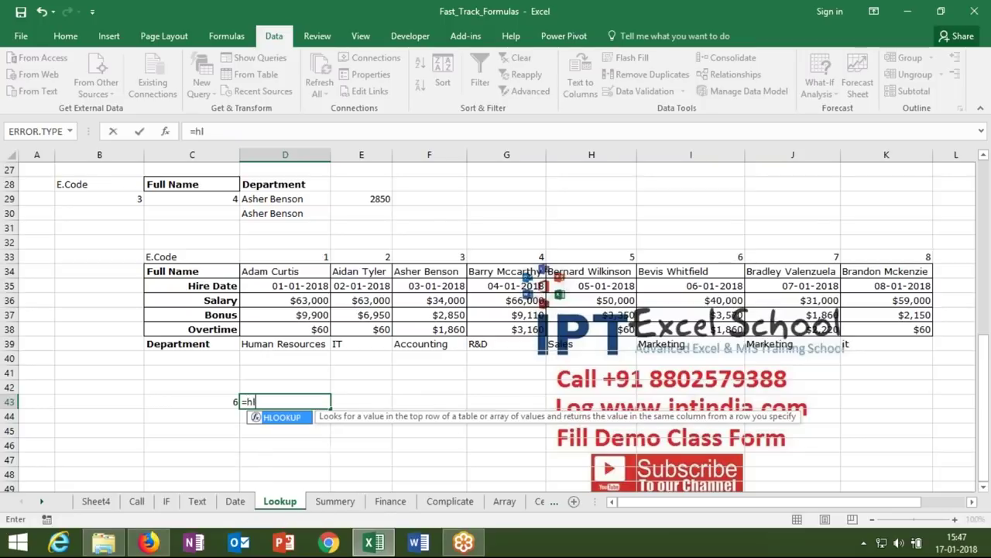
key("Tab")
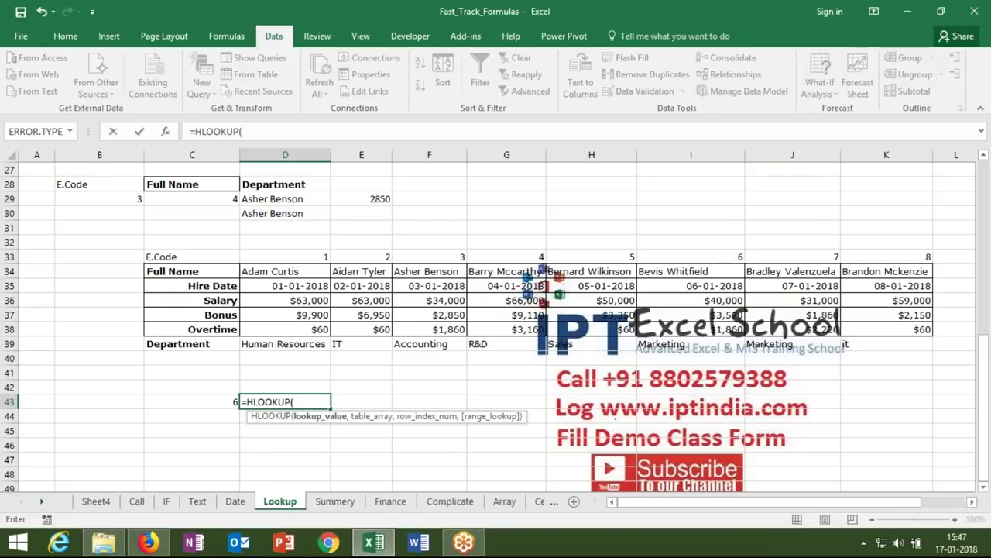
left_click(217, 399)
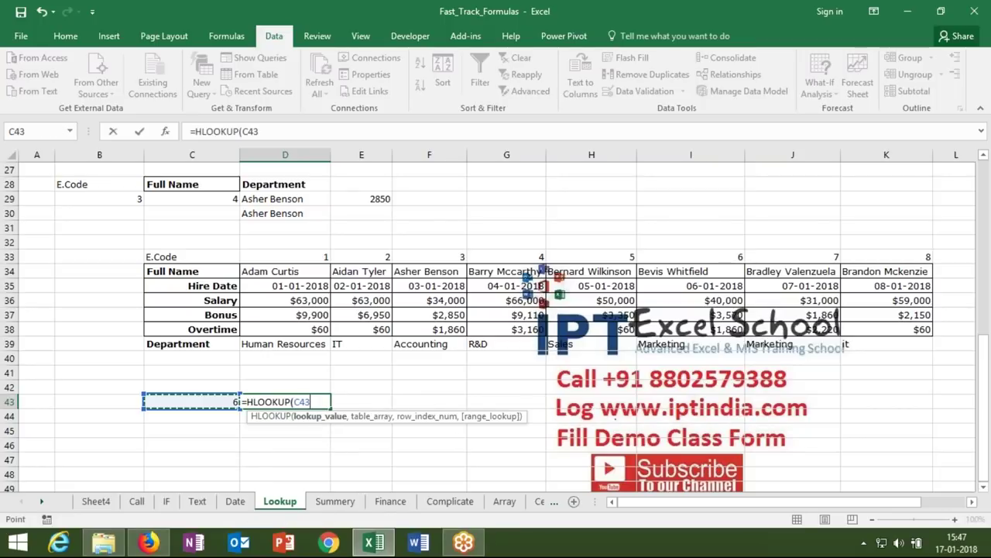
type(",")
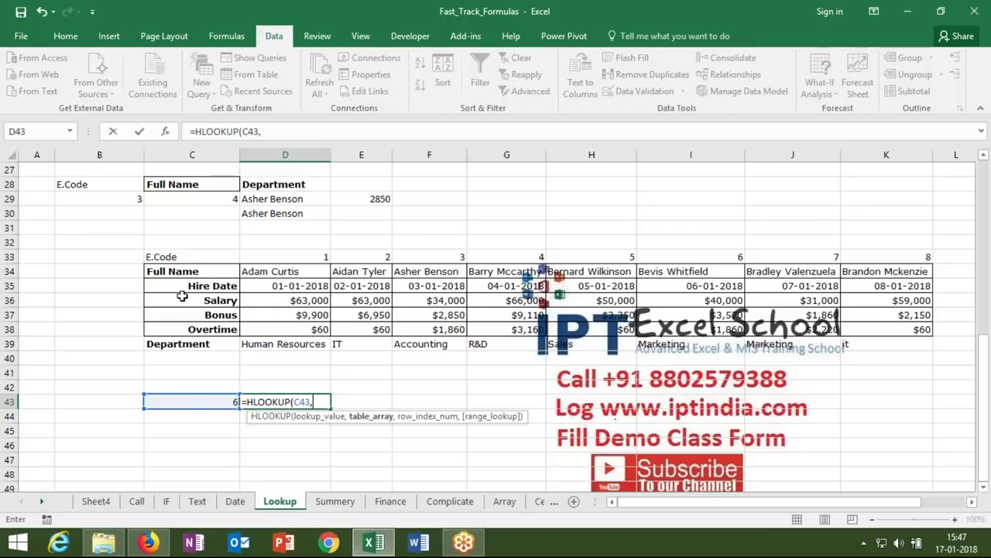
left_click_drag(177, 257, 880, 337)
type(",")
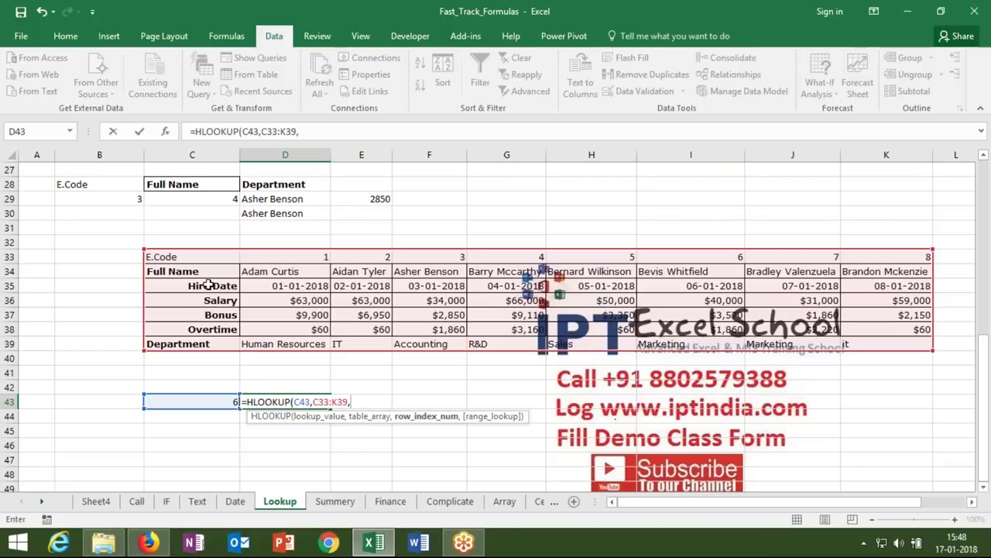
type("4,0")
key("Return")
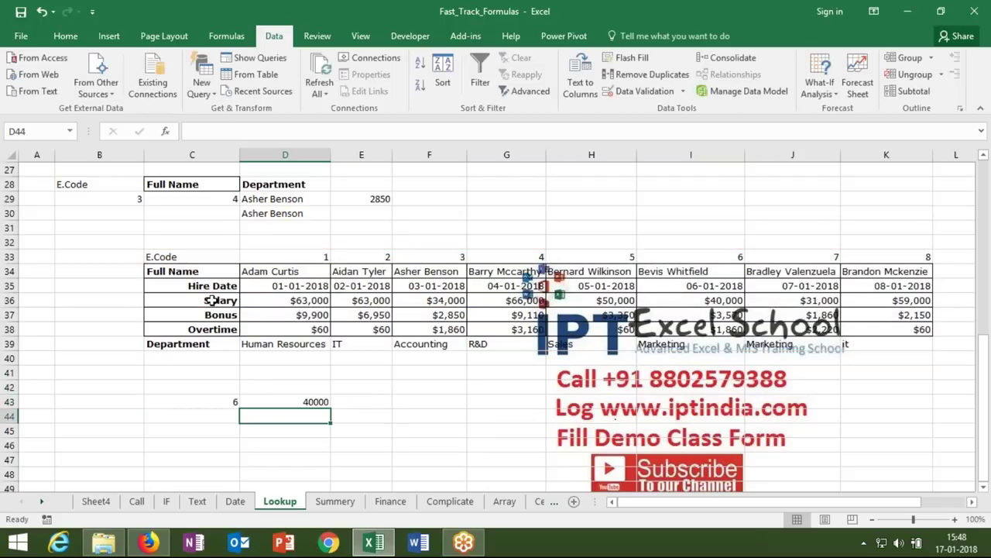
- Review D43's HLOOKUP formula without changing it
key("Up")
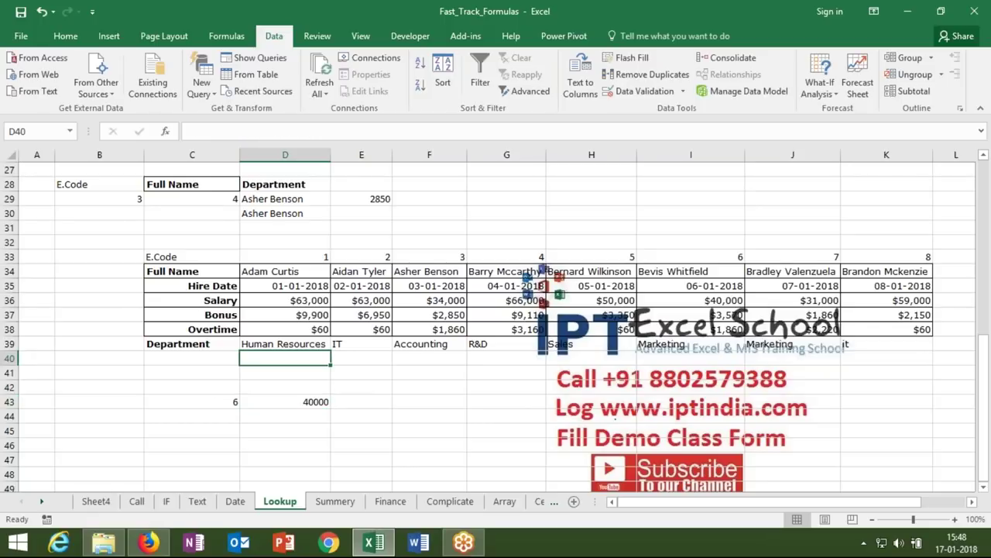
double_click(287, 401)
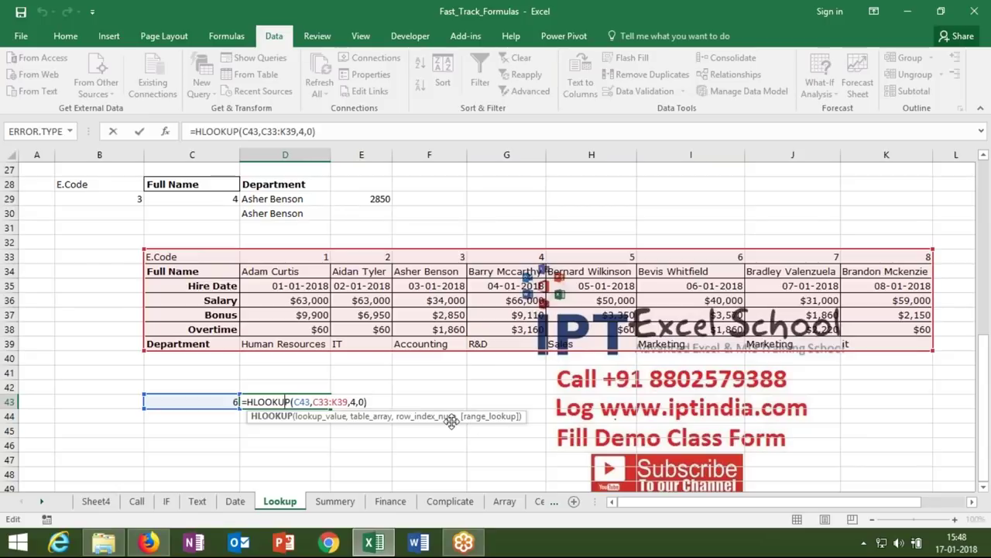
key("Escape")
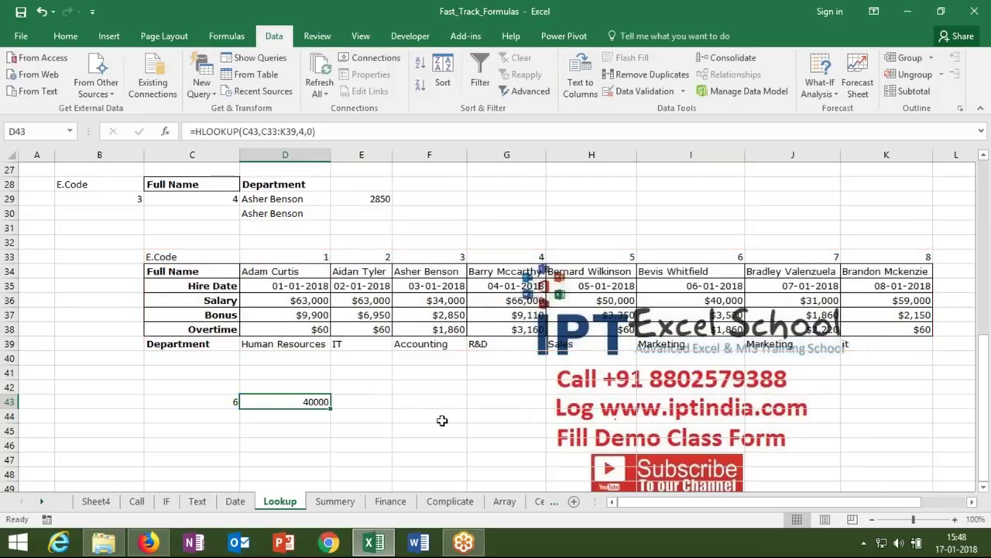
left_click(174, 506)
- Enter the lower bounds 0, 41, 81 and 101 into D29:D32 on the IF sheet
key("Left")
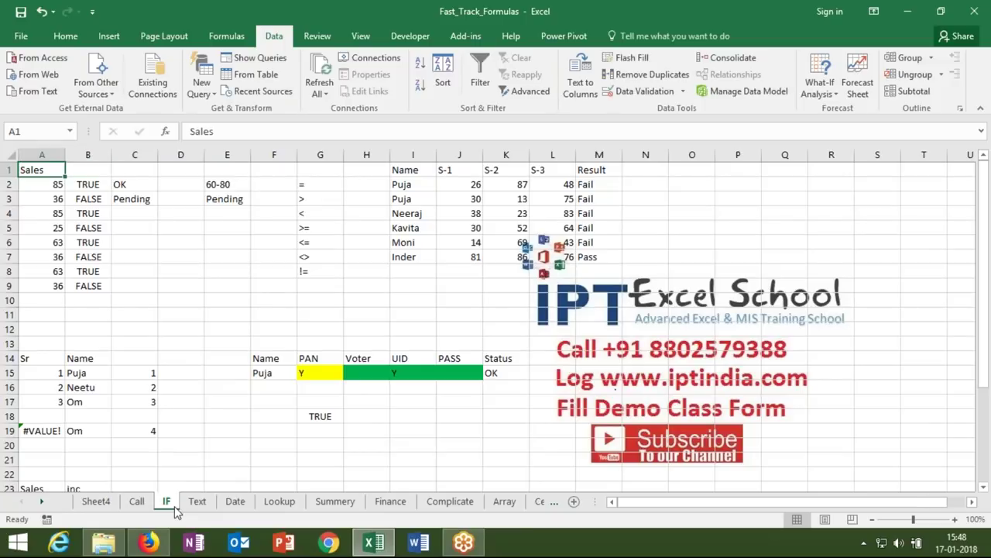
key("Down")
key("Down")
key("Down")
key("Down")
key("Down")
key("Down")
key("Down")
key("Down")
key("Down")
key("Down")
key("Down")
key("Down")
key("Down")
key("Down")
key("Down")
key("Down")
key("Down")
key("Down")
key("Down")
key("Down")
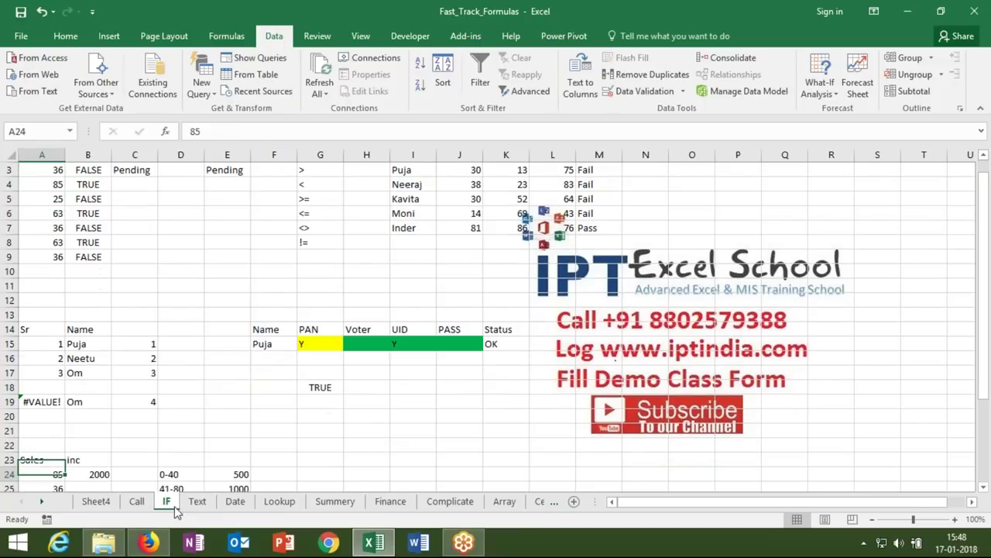
key("Up")
key("Up")
key("Up")
key("Up")
key("Up")
key("Up")
key("Up")
key("Up")
key("Up")
key("Up")
key("Up")
key("Up")
key("Up")
key("Up")
key("Up")
key("Up")
key("Up")
key("Up")
key("Up")
key("Up")
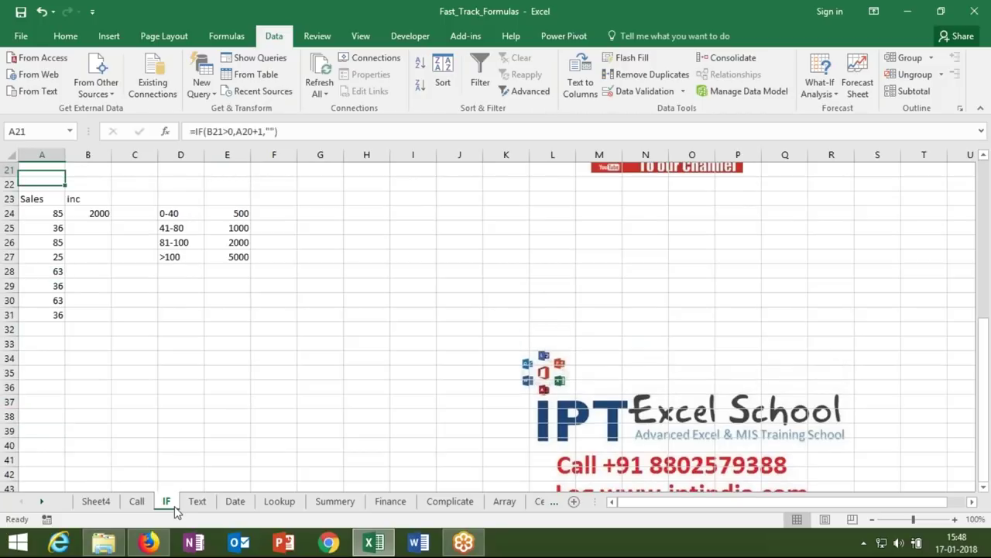
key("Down")
key("Down")
key("Down")
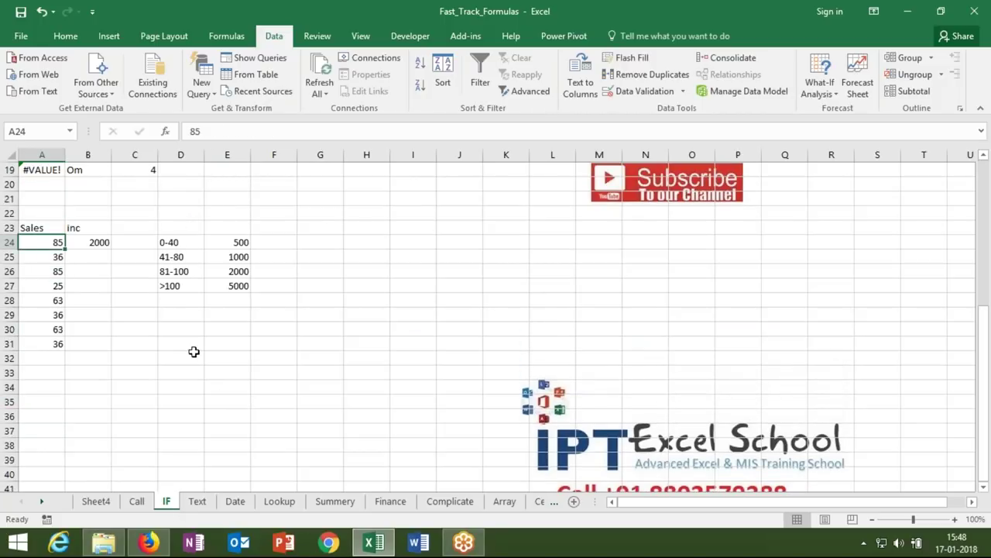
left_click(187, 313)
type("0")
key("Return")
type("41")
key("Return")
type("81")
key("Return")
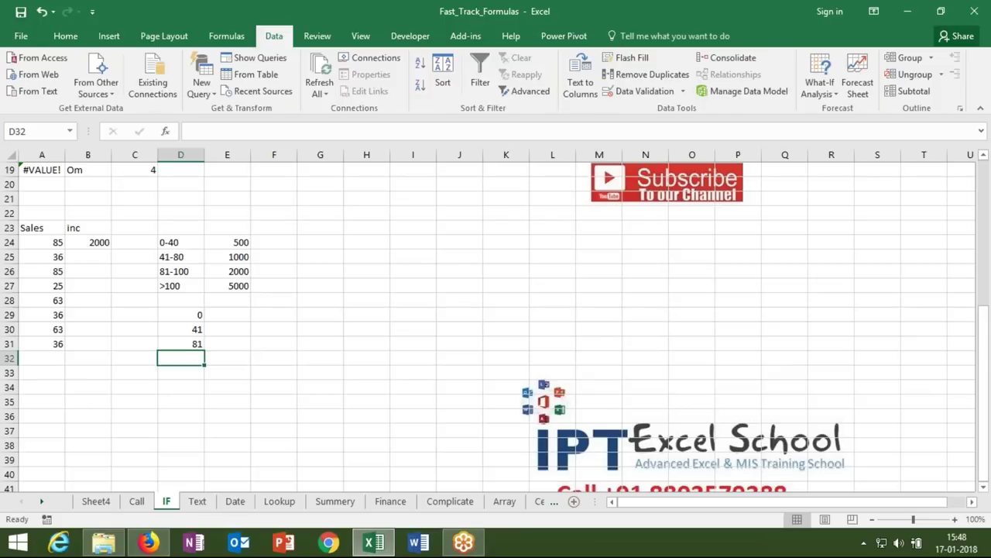
type("101")
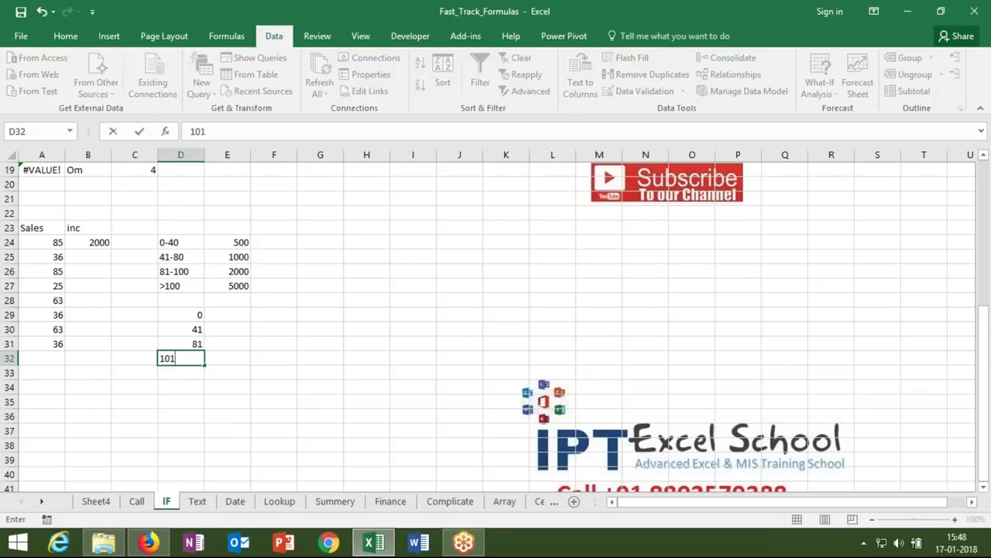
- Copy the incentives 500–5000 from E24:E27 into E29:E32
left_click(226, 257)
key("Up")
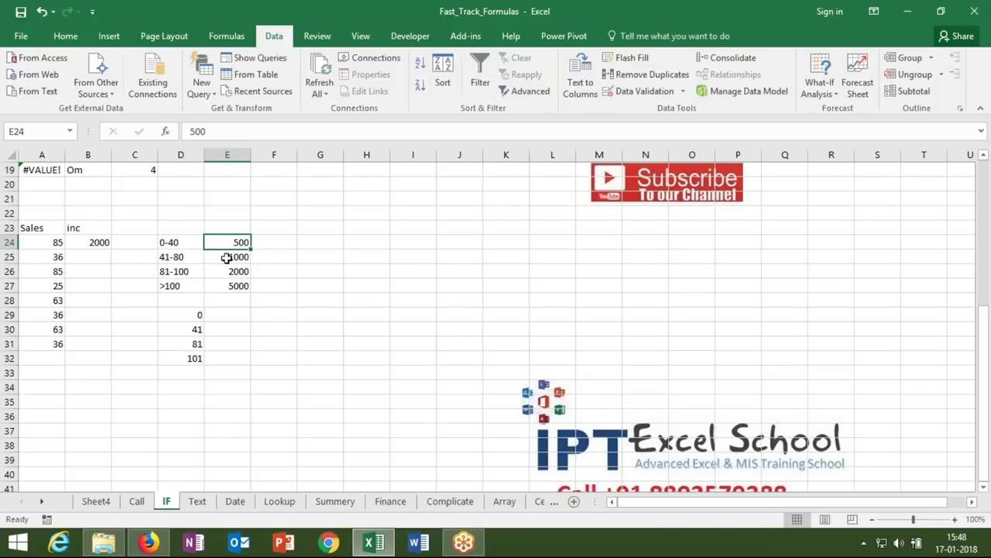
key("shift+Down")
key("shift+Down")
key("shift+Down")
key("ctrl+c")
key("Down")
key("Down")
key("Down")
key("Down")
key("Down")
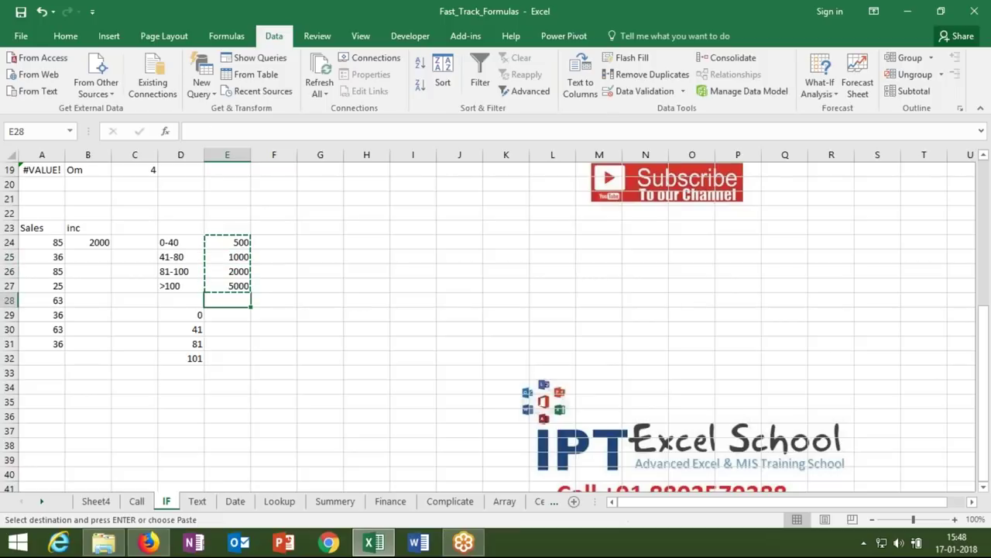
key("Return")
left_click(78, 254)
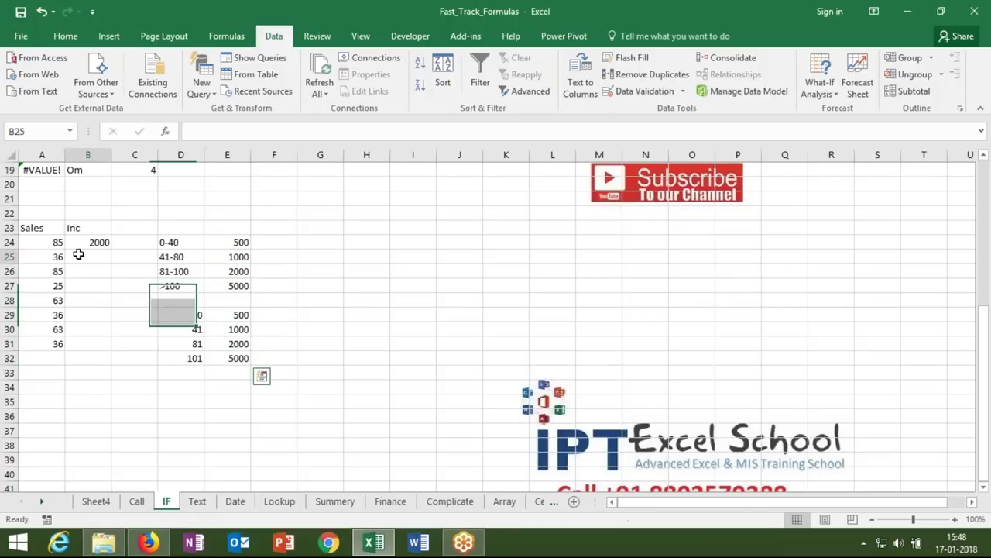
- Enter =VLOOKUP(A25,D29:E32,2,1) in B25, giving a 500 incentive for sales of 36
type("=")
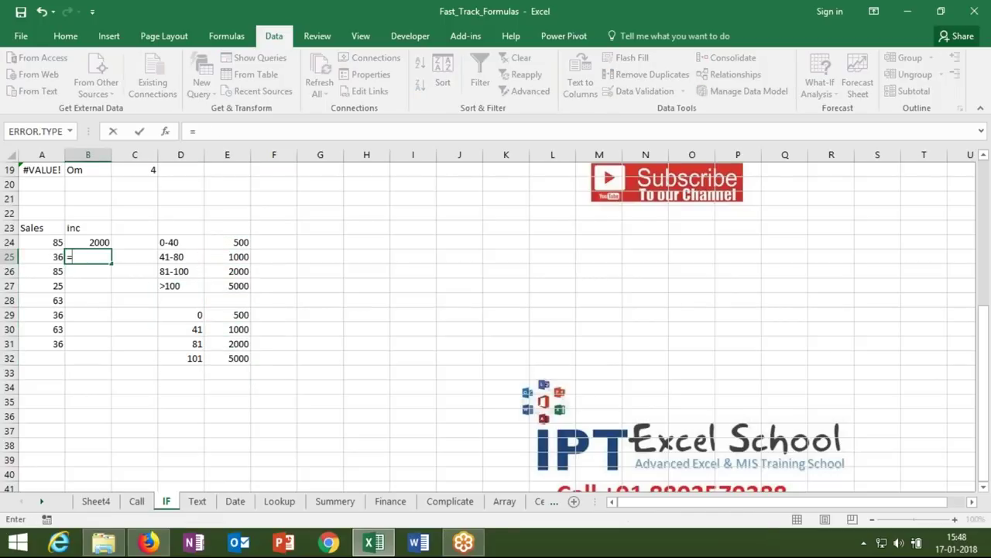
type("vl")
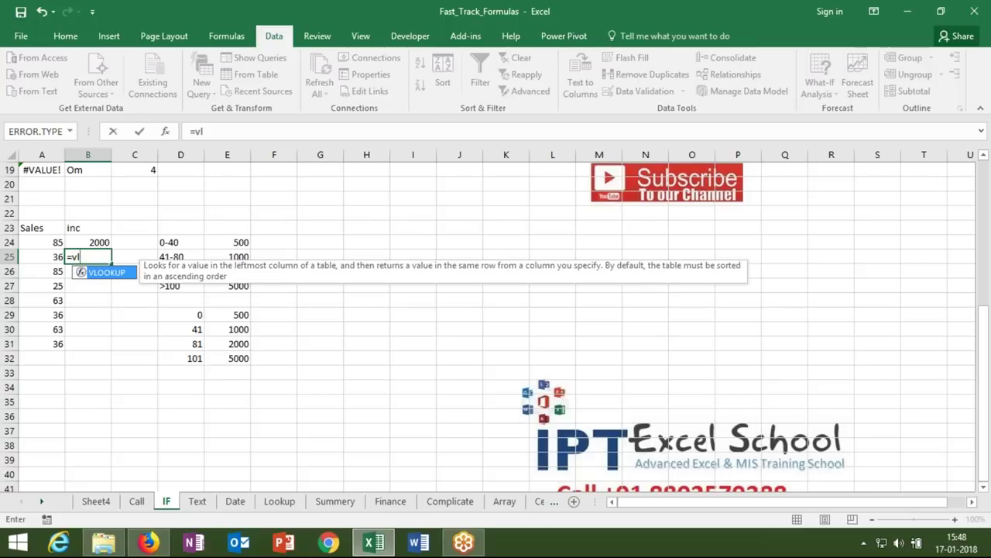
key("Tab")
left_click(49, 259)
type(",")
left_click_drag(191, 310, 246, 356)
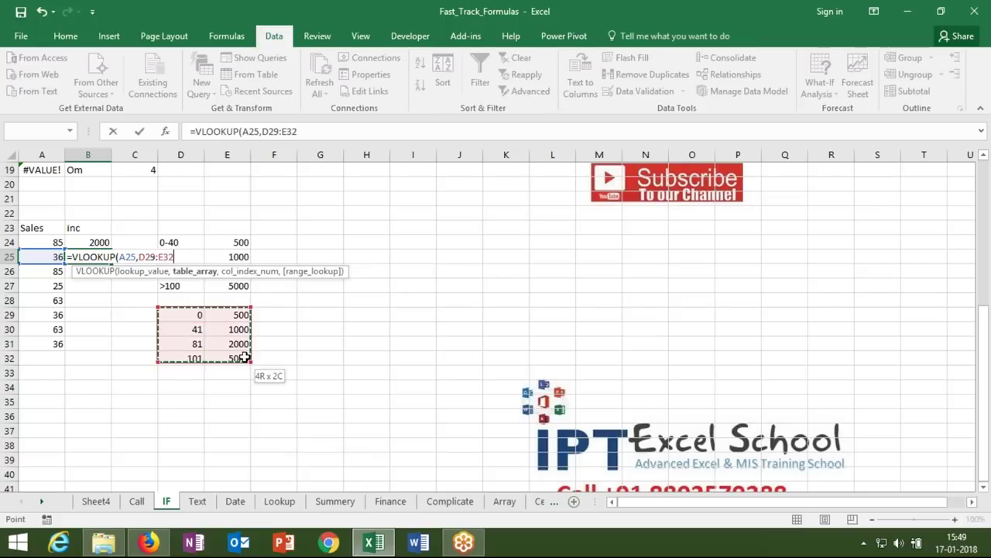
type(",")
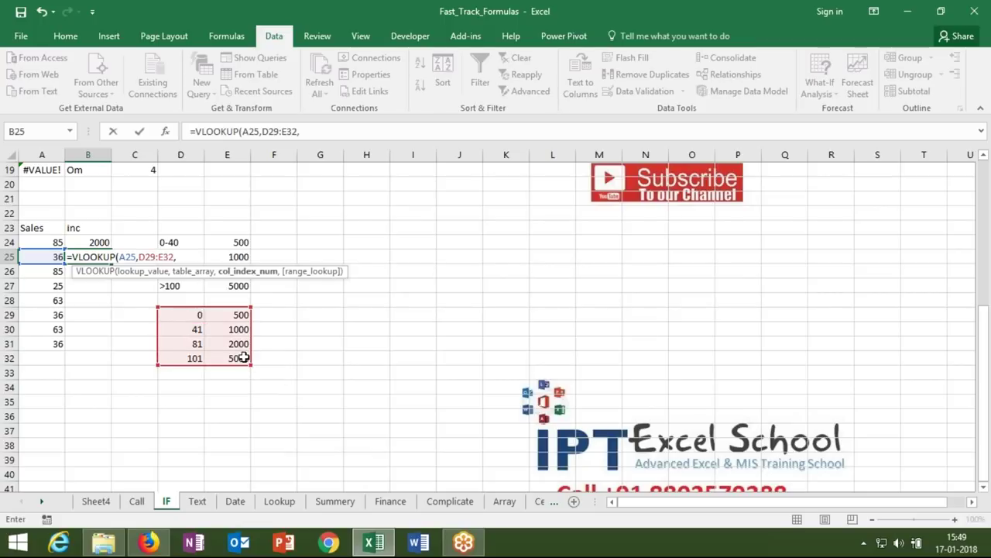
type("2,")
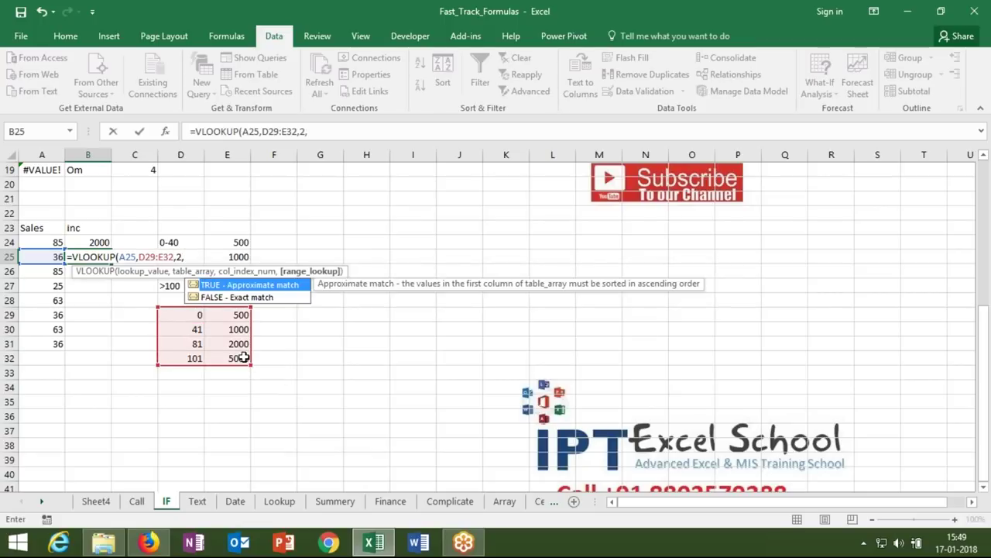
type("1)")
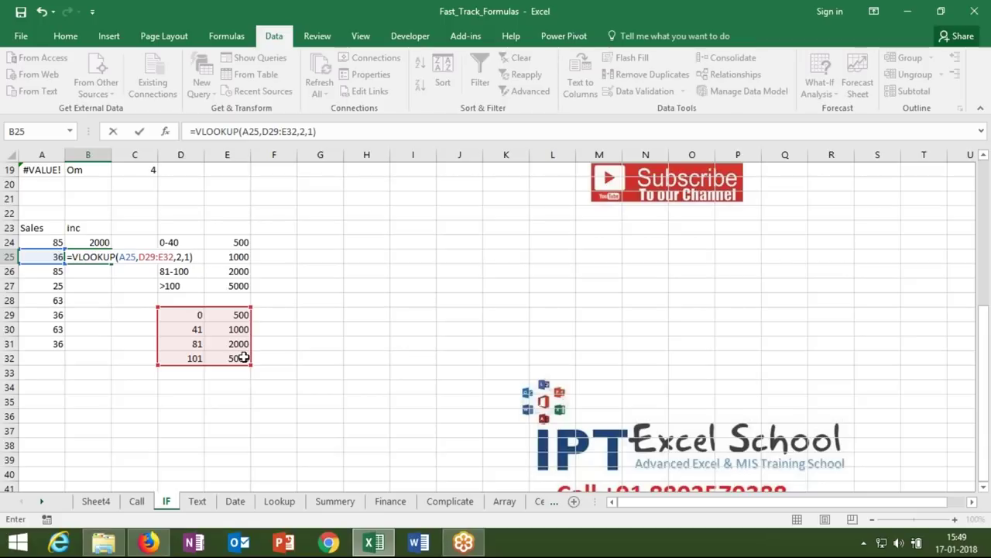
key("Return")
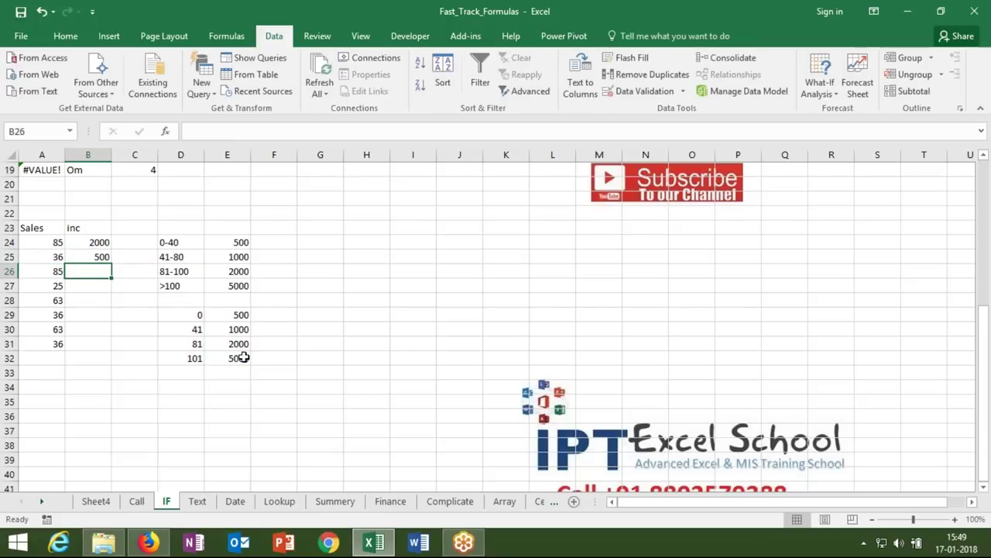
key("Up")
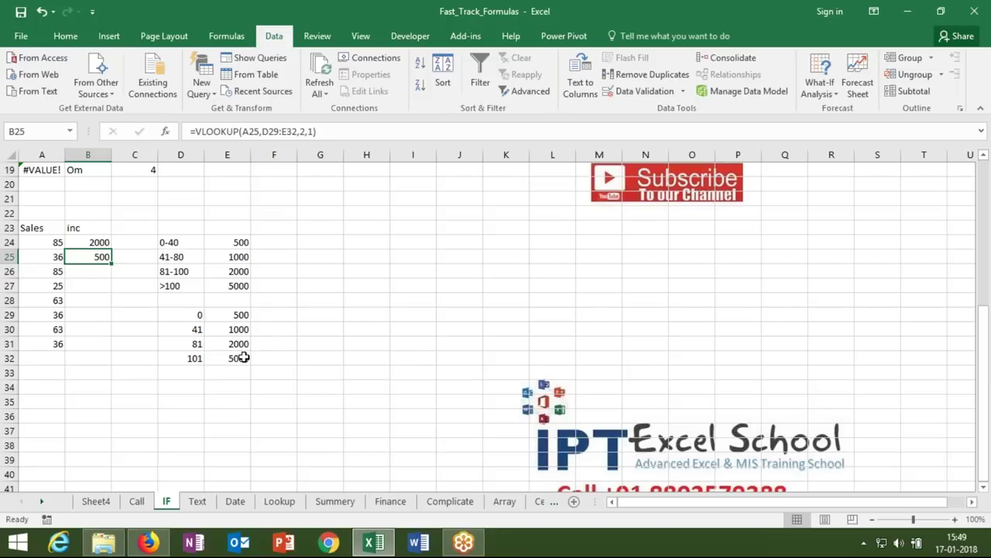
- Enter =LOOKUP(A26,D29:D32,E29:E32) in B26, returning 2000 for sales of 85
key("Down")
type("=loo")
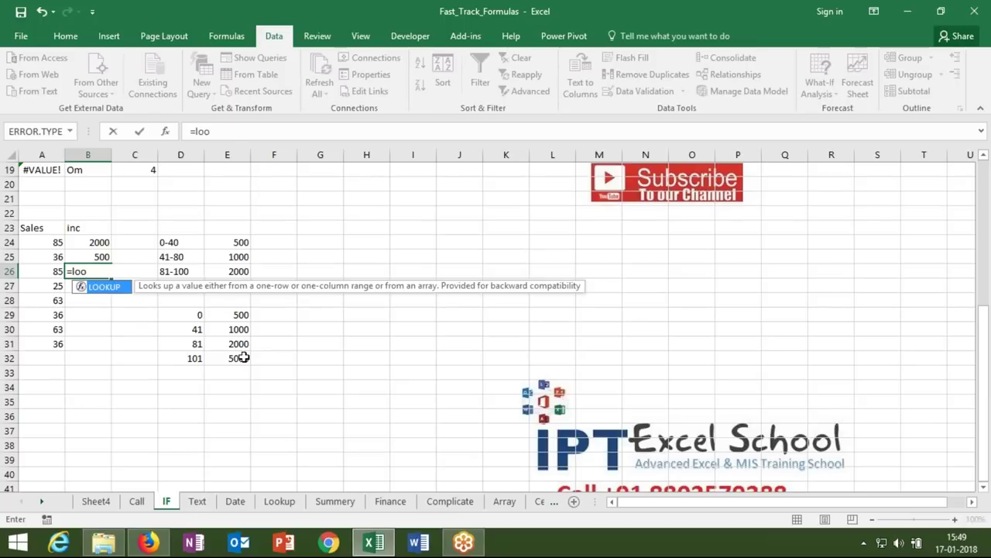
key("Tab")
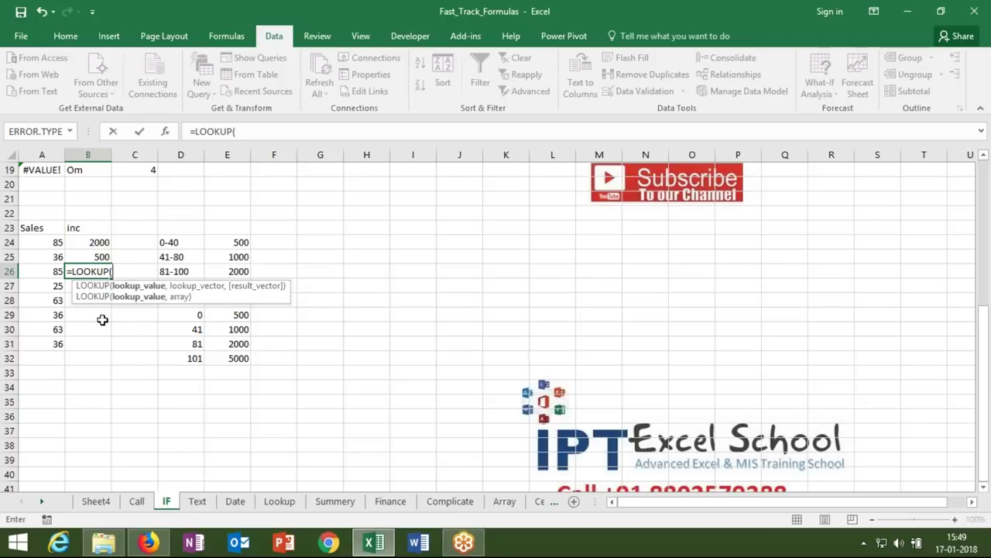
left_click(51, 273)
type(",")
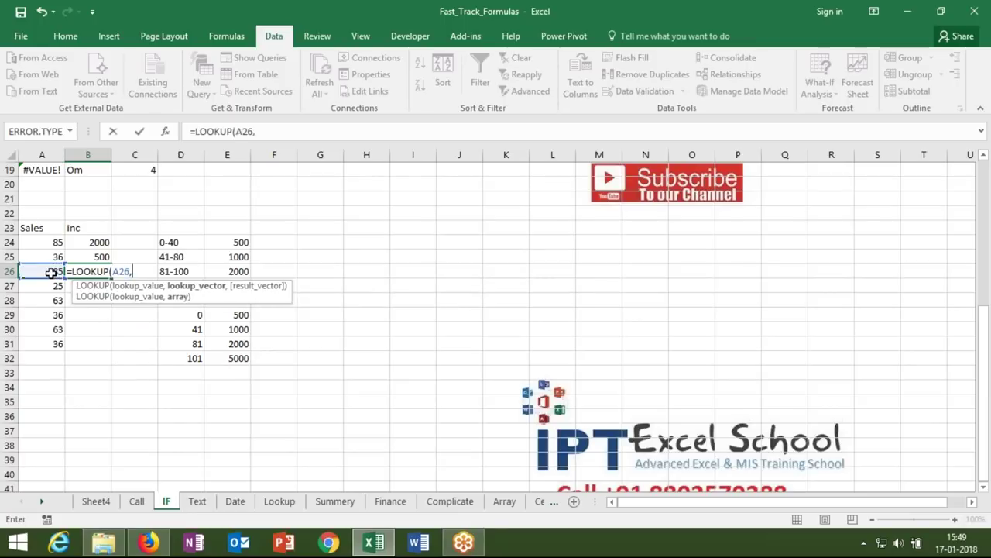
left_click(176, 315)
left_click_drag(176, 314, 178, 356)
type(",")
left_click_drag(237, 316, 238, 357)
key("Return")
key("Up")
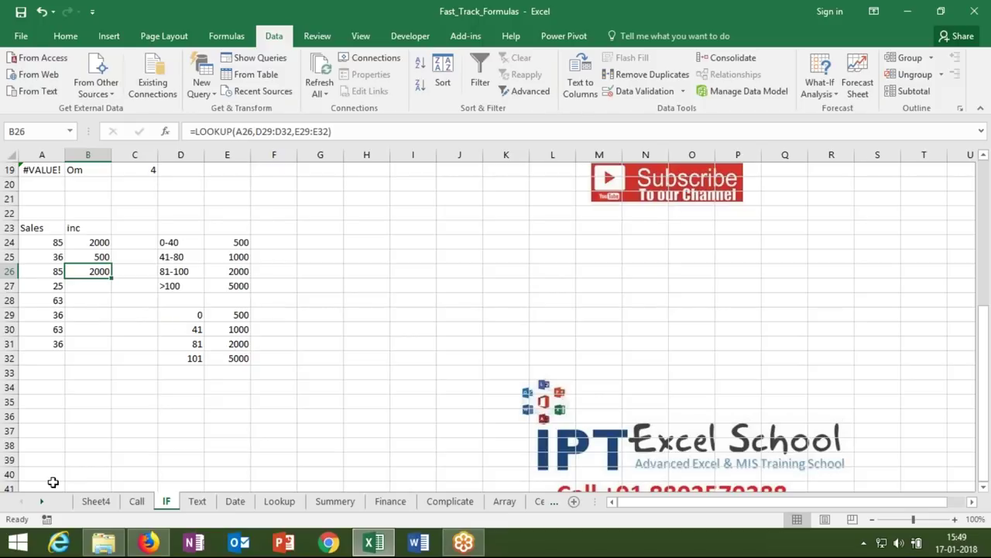
left_click(41, 501)
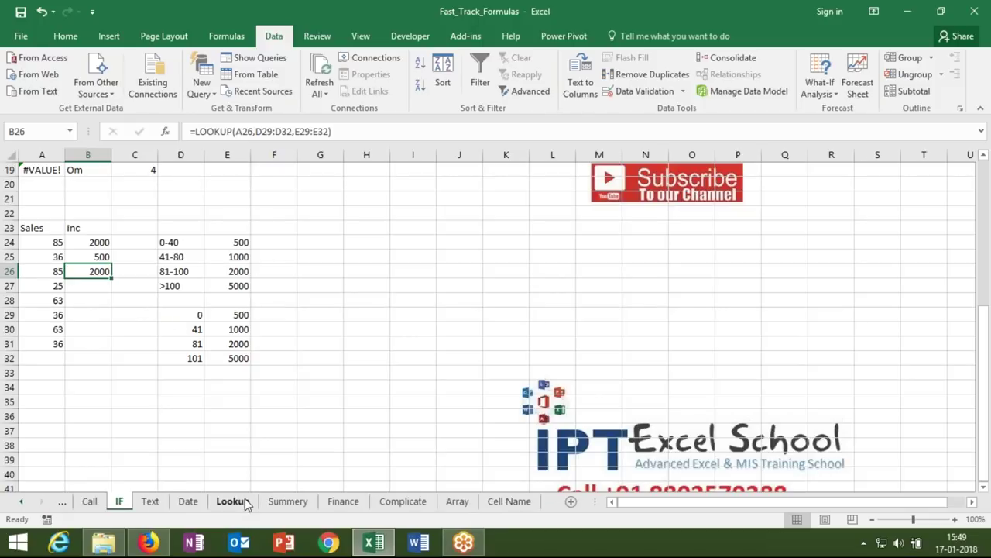
- Save the workbook and go to Sheet4
left_click(232, 501)
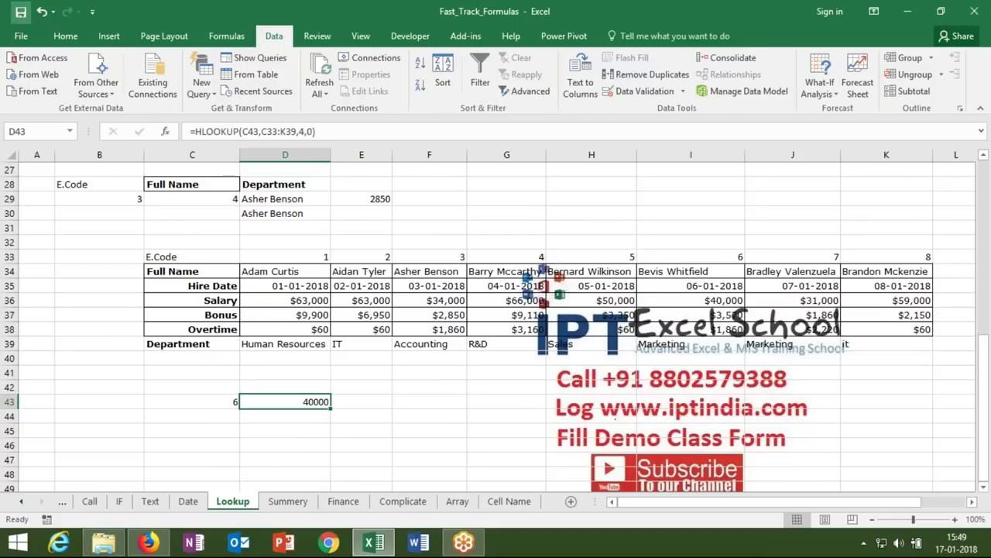
key("ctrl+s")
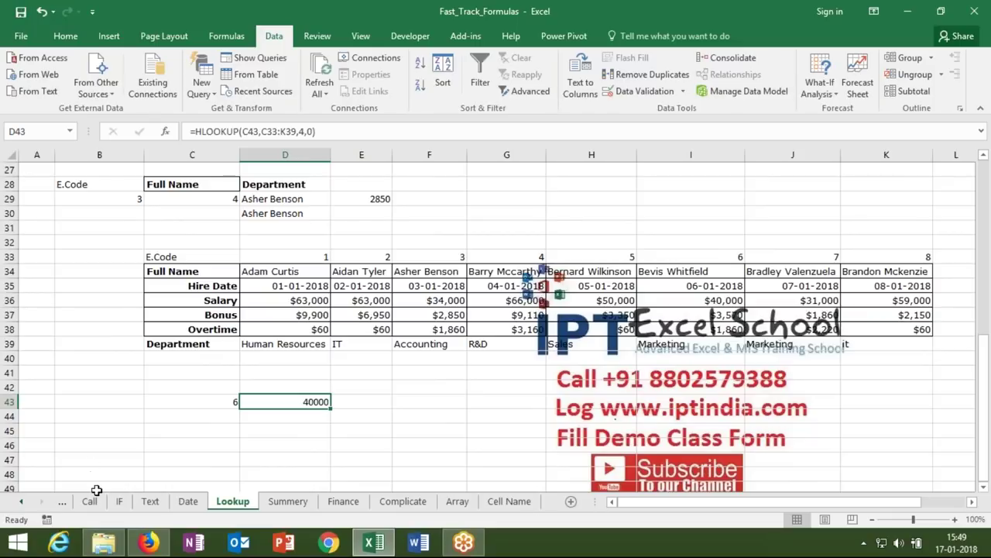
left_click(29, 502)
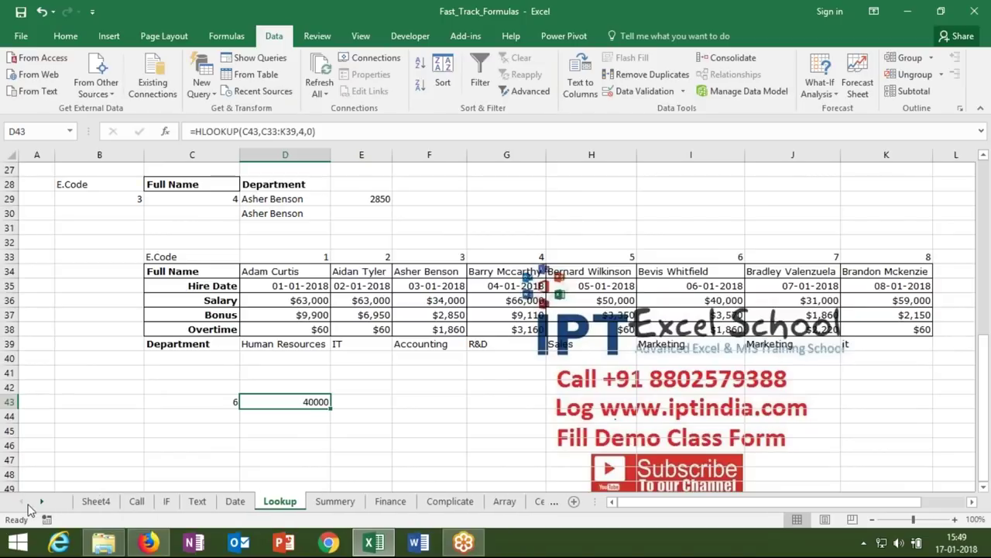
left_click(96, 502)
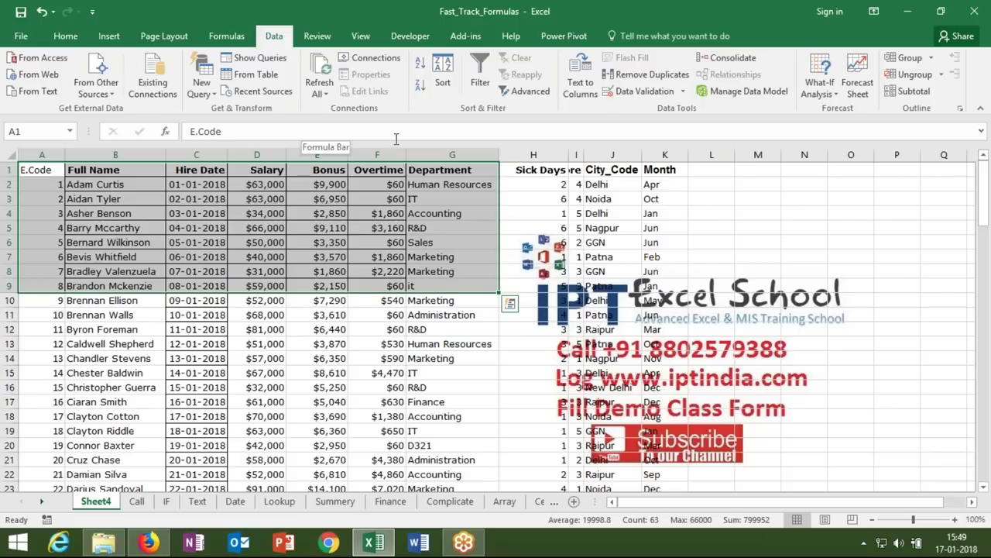
- Copy Sheet4 columns C through K and select A1 on the Summery sheet
left_click(426, 154)
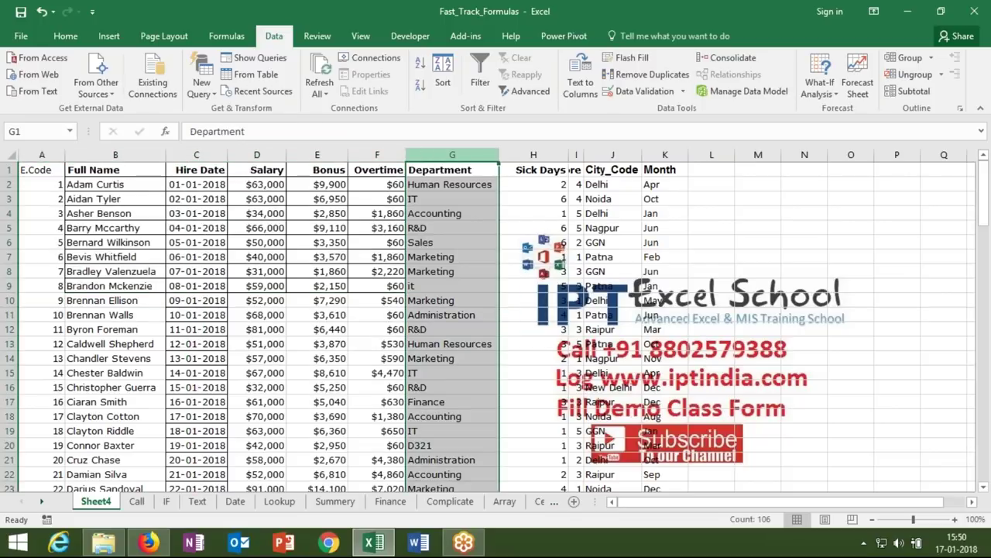
left_click(255, 154, "ctrl")
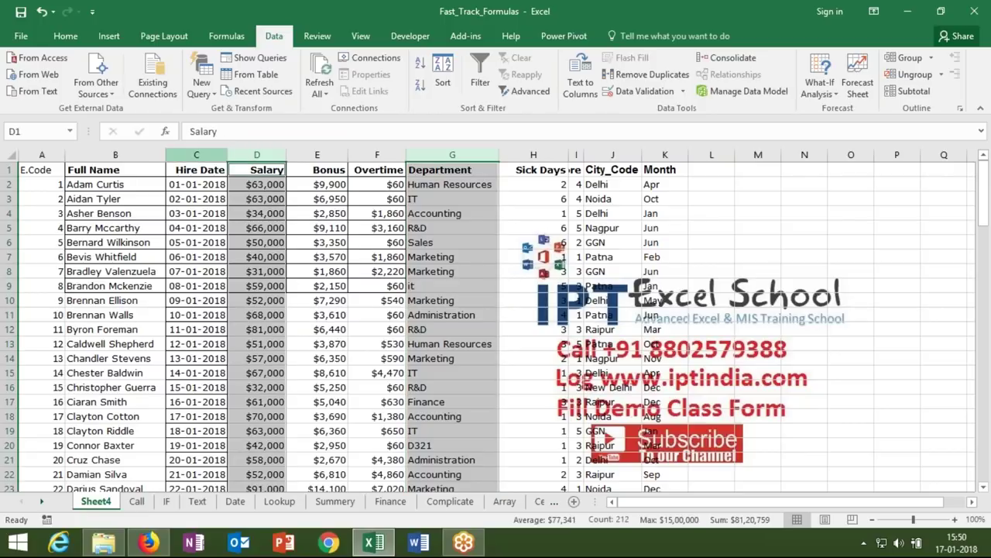
left_click(196, 154, "ctrl")
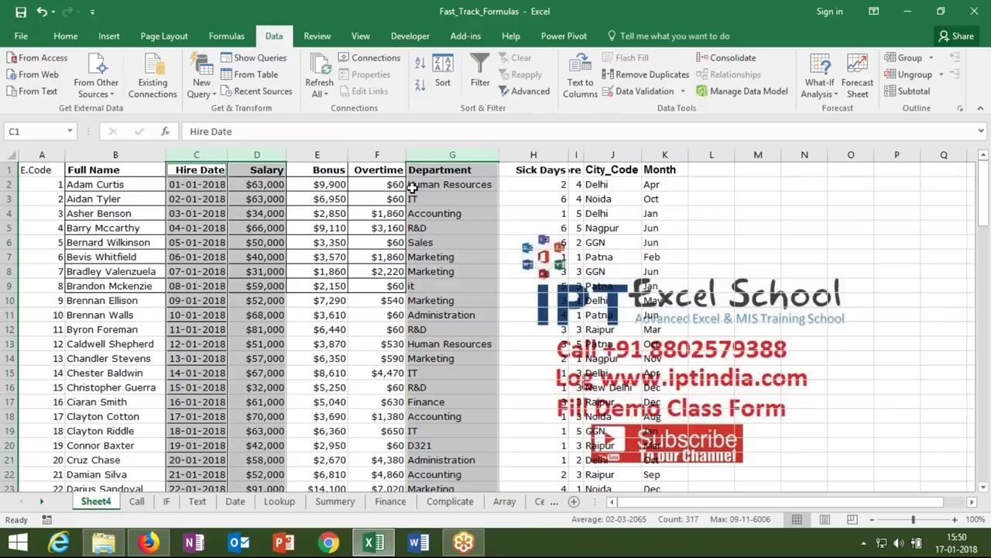
left_click(349, 197)
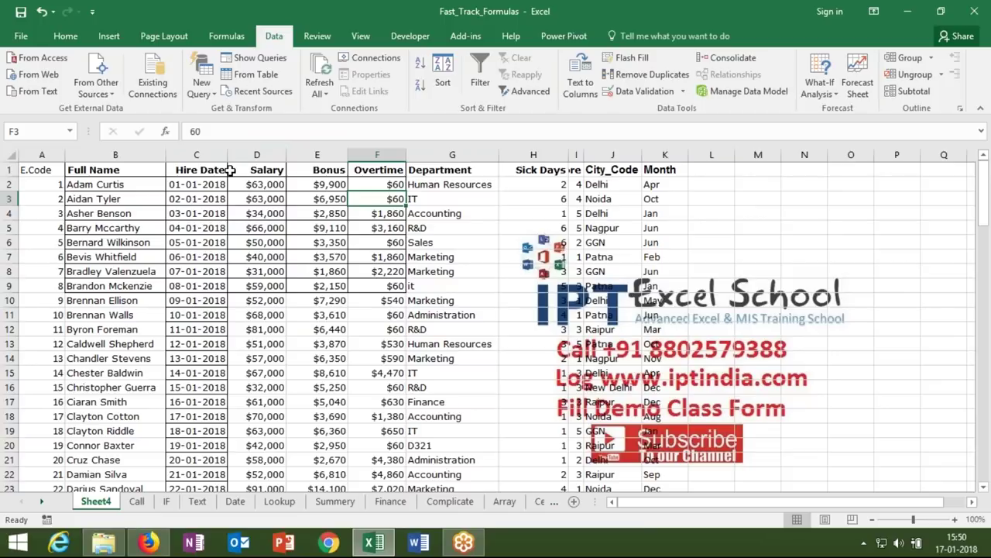
left_click_drag(196, 154, 667, 215)
key("ctrl+c")
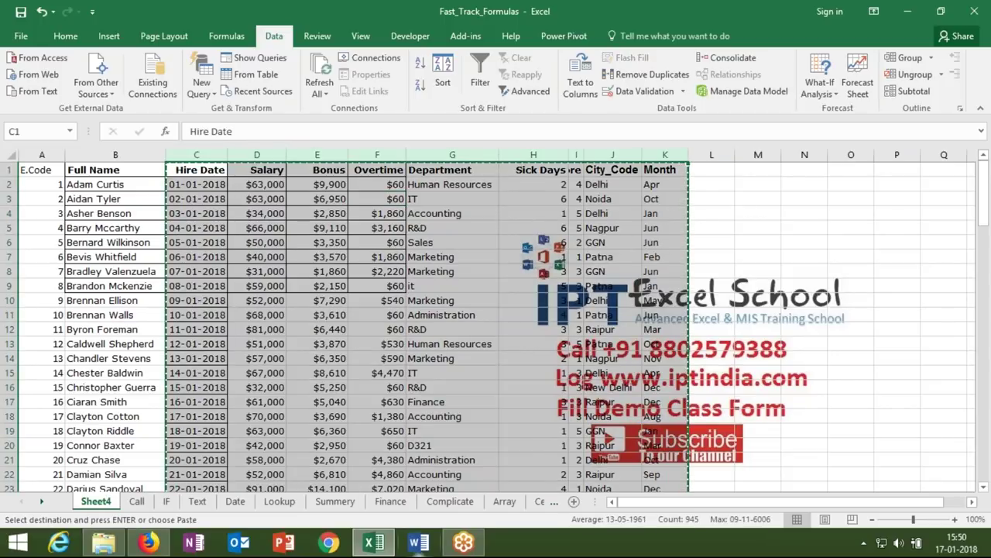
left_click(339, 502)
left_click(46, 174)
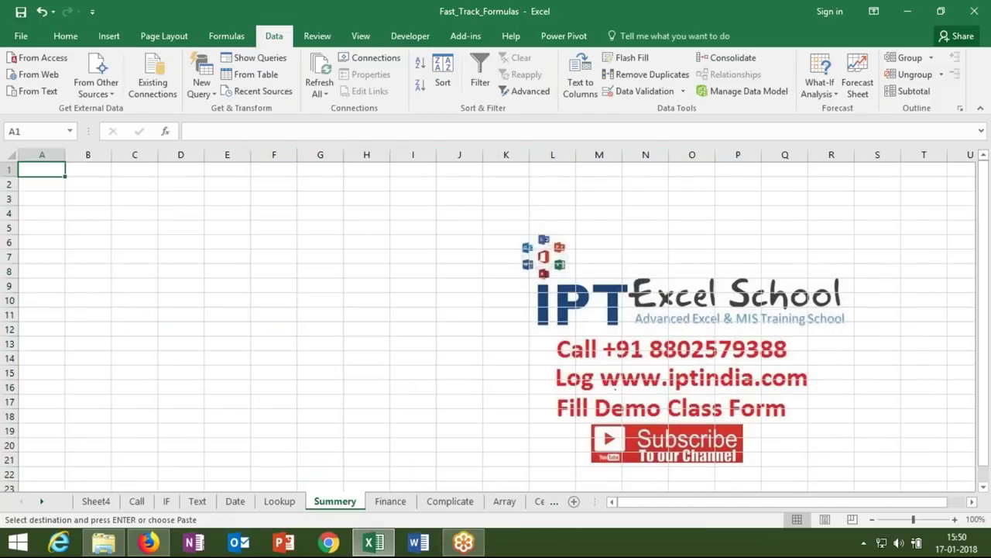
- Paste the copied columns at A1 and delete the Sick Days through City_Code columns
key("ctrl+v")
left_click(389, 155)
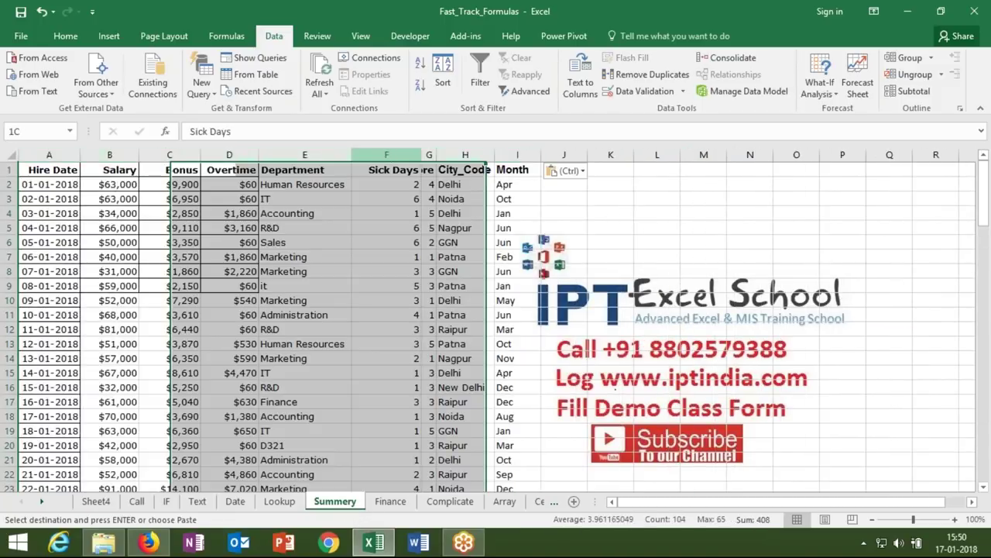
left_click_drag(413, 162, 465, 169)
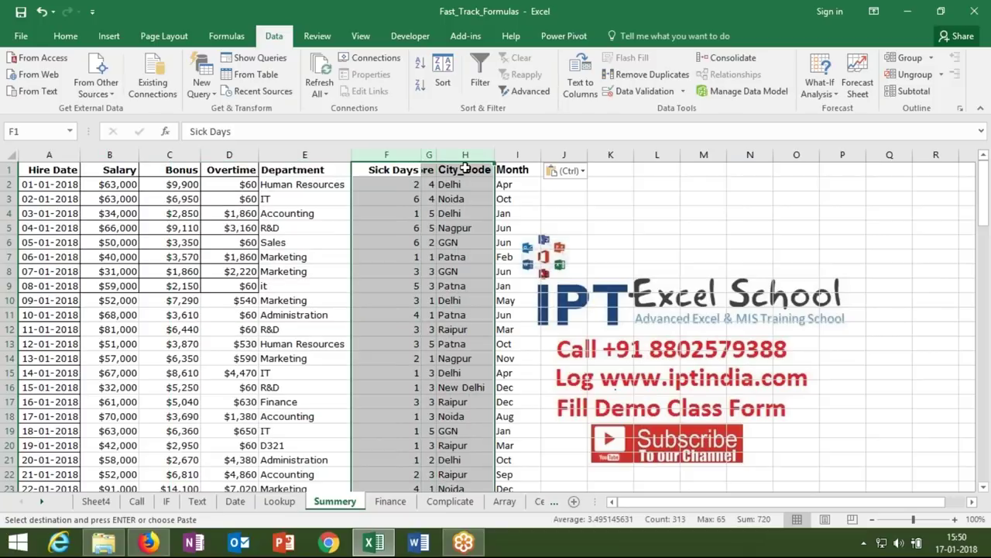
key("ctrl+minus")
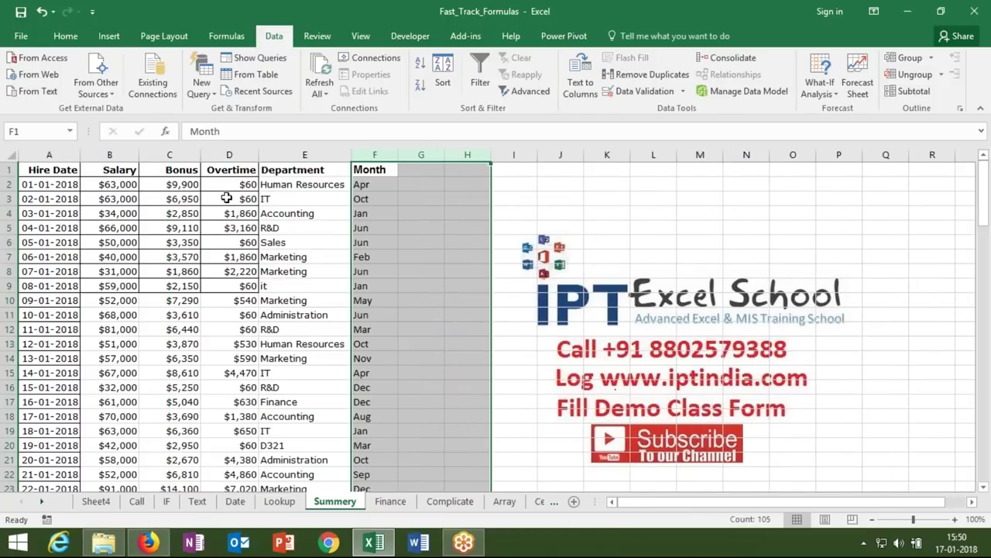
left_click(230, 197)
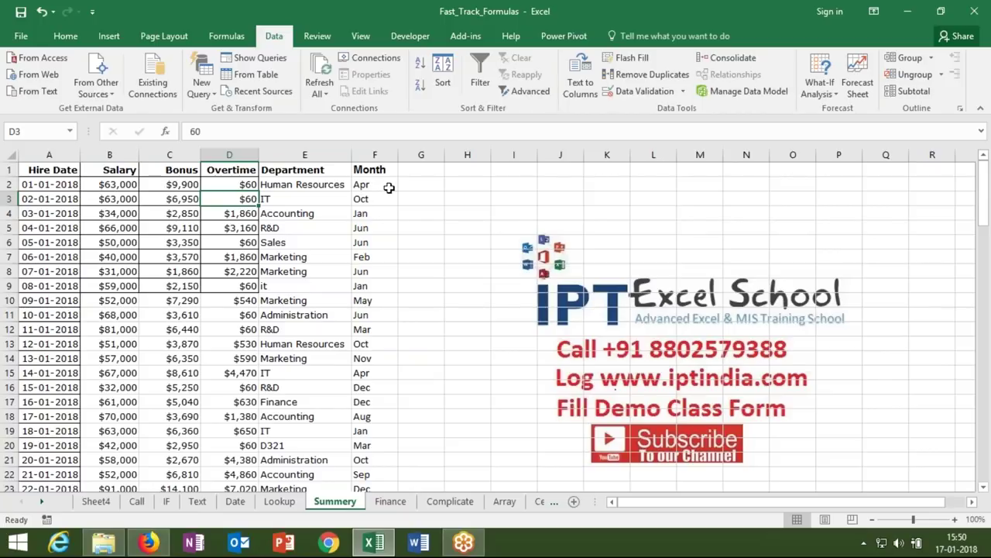
- Enter the month label Apr in cell I2
left_click(502, 185)
type("=")
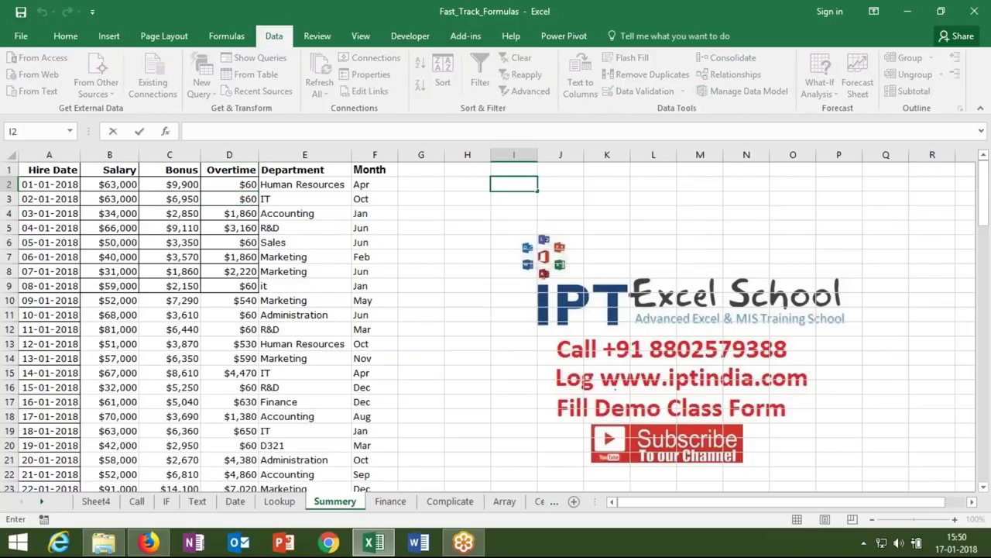
type("APr")
key("Return")
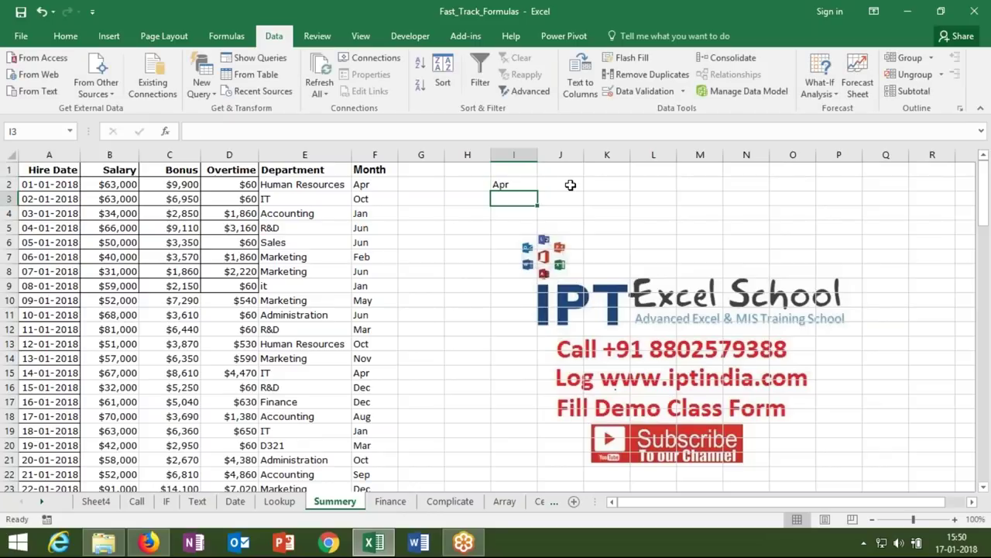
left_click(570, 186)
left_click(420, 202)
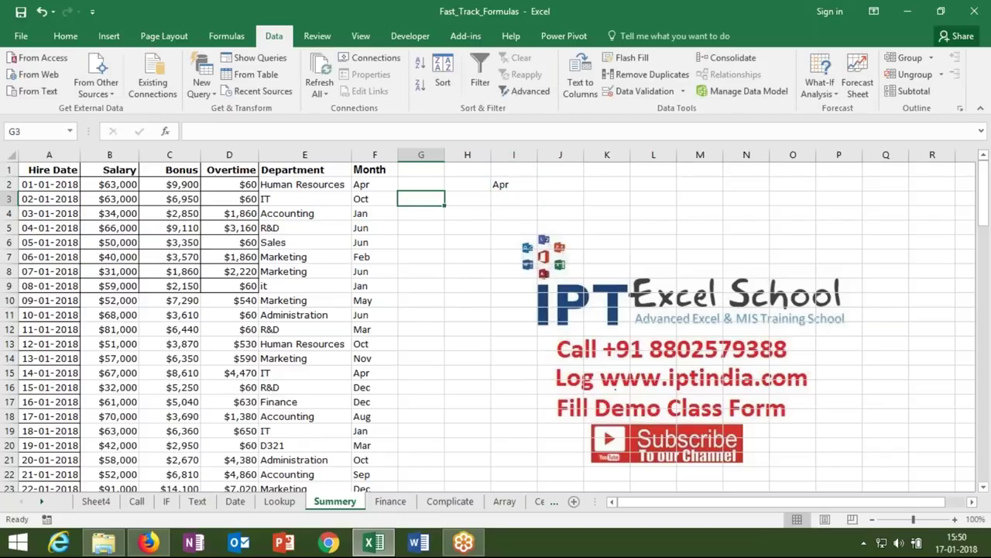
type("=SUM(")
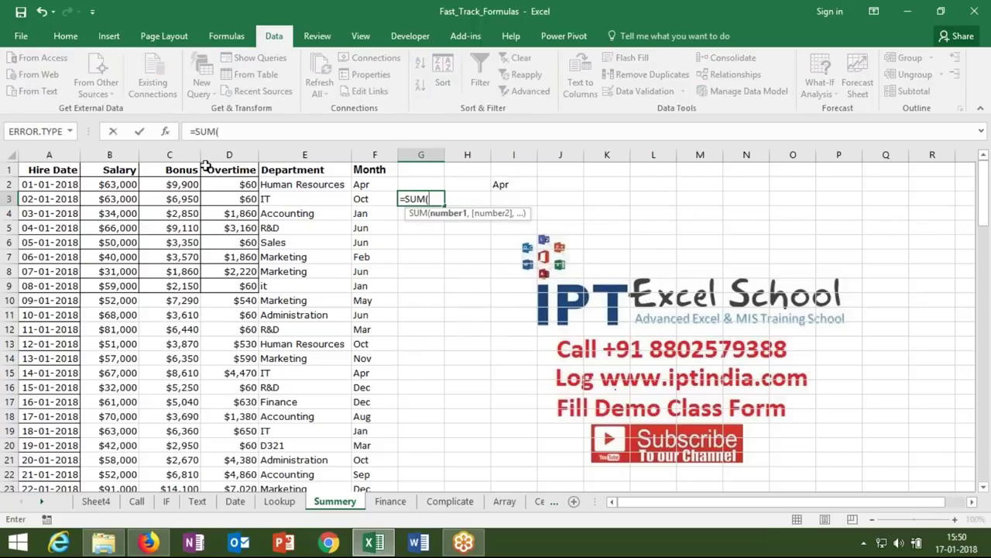
left_click(133, 152)
key("Return")
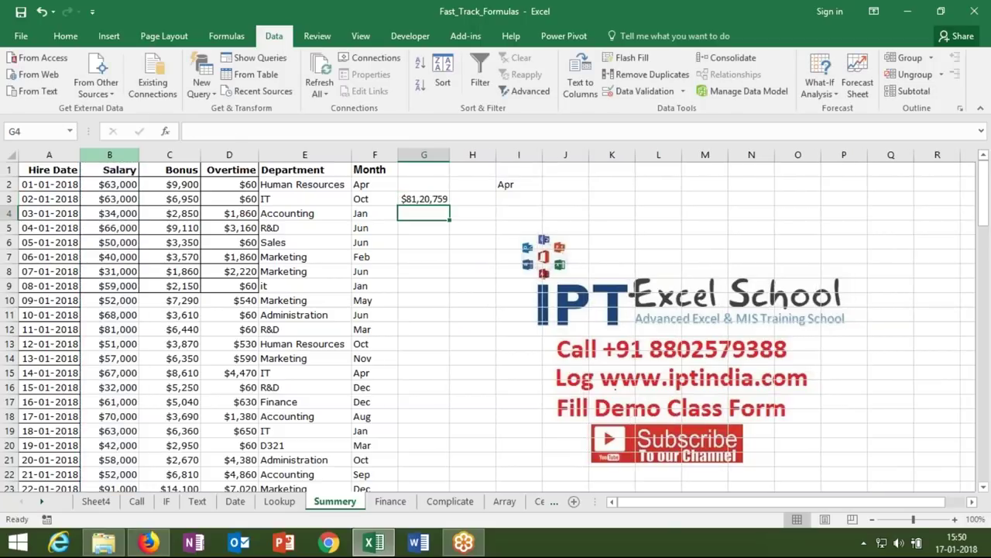
left_click(424, 198)
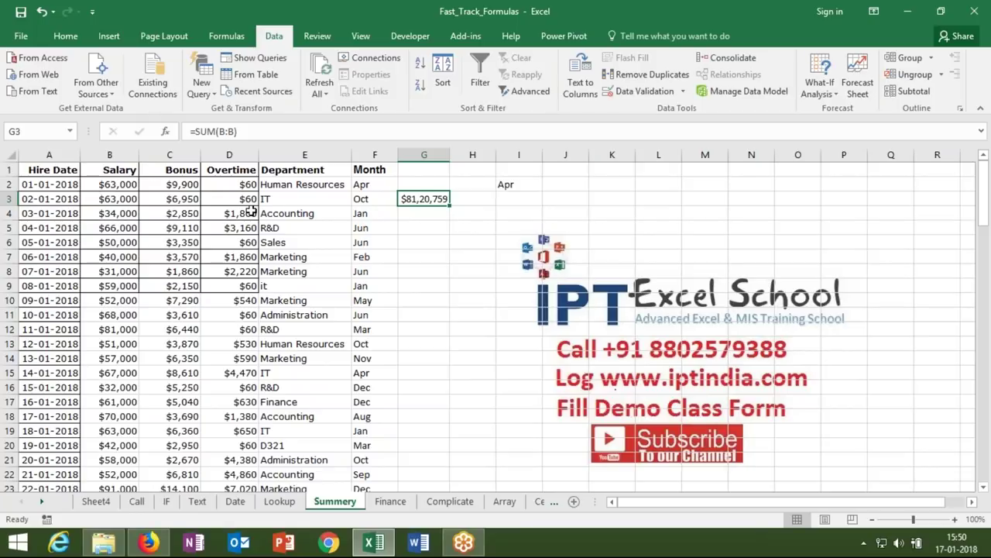
key("Delete")
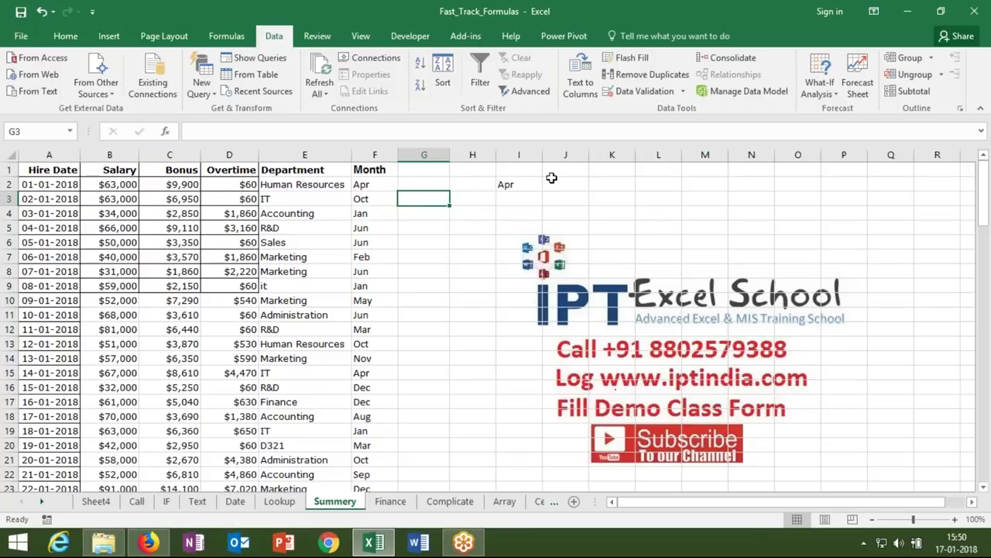
left_click(551, 180)
- Enter =SUMIF(F:F,I2,B:B) in J2 to total April salaries, 753214
type("=")
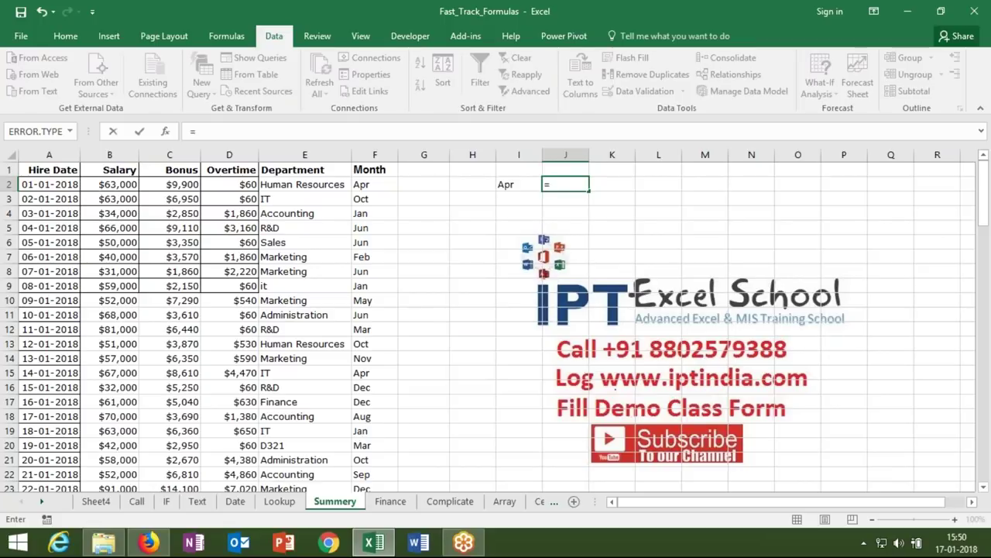
type("sum")
key("Down")
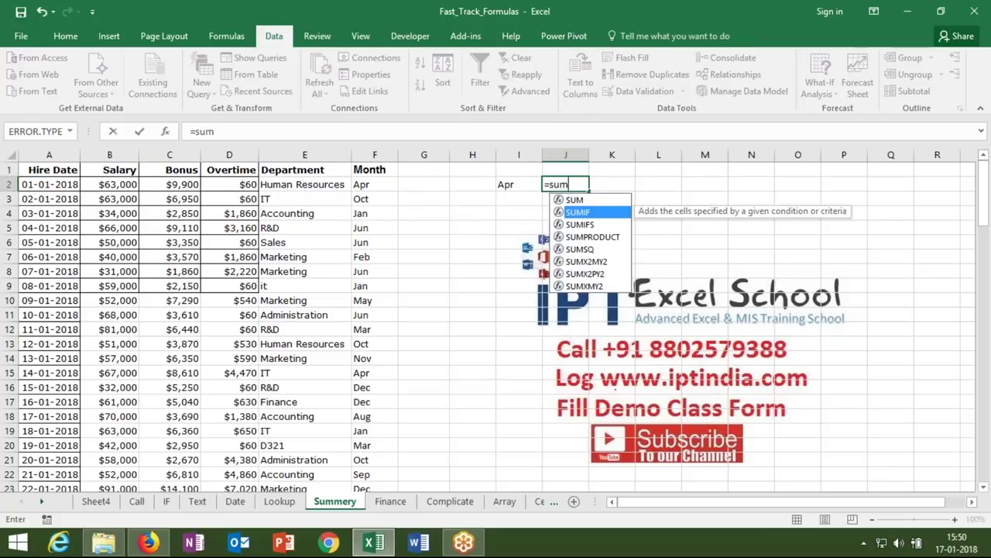
key("Tab")
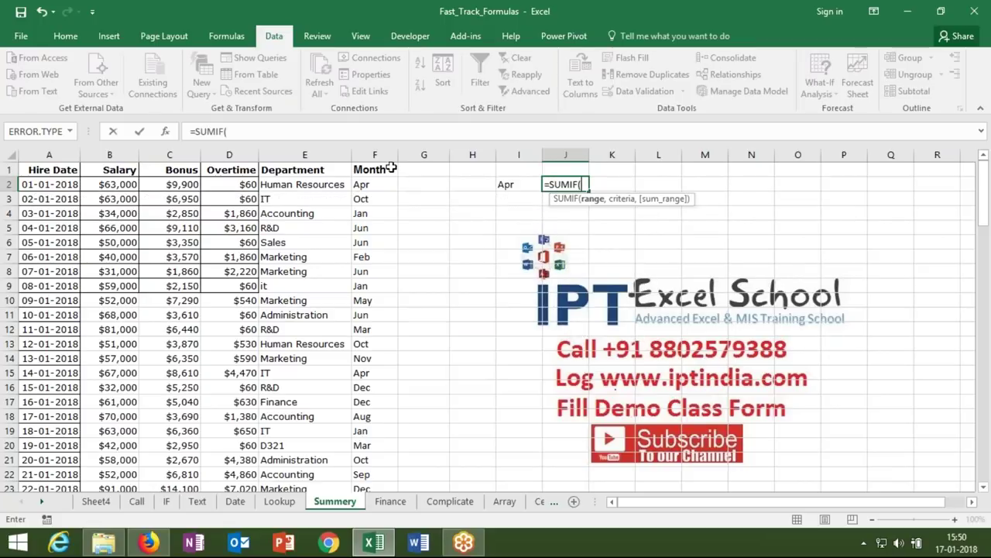
left_click(375, 155)
type(",")
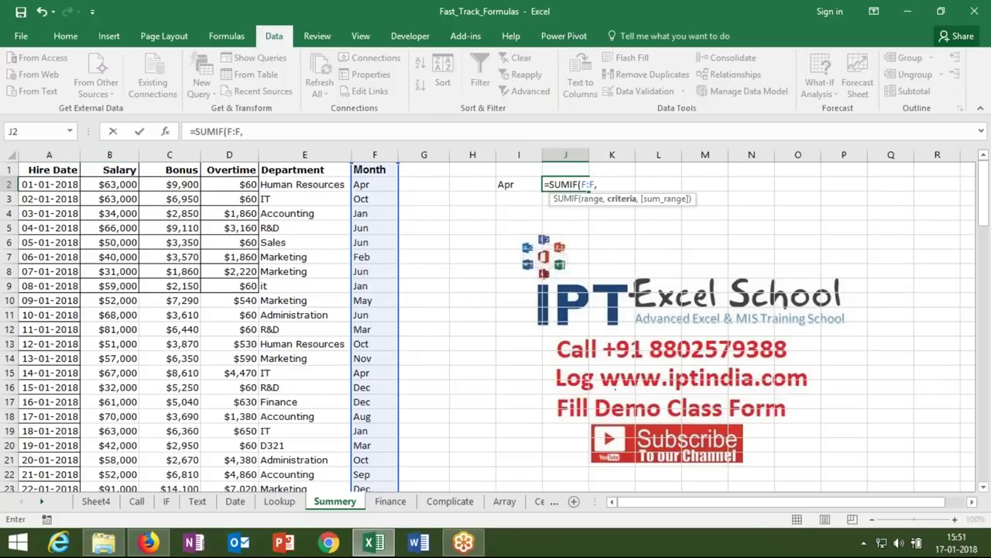
left_click(503, 182)
type(",")
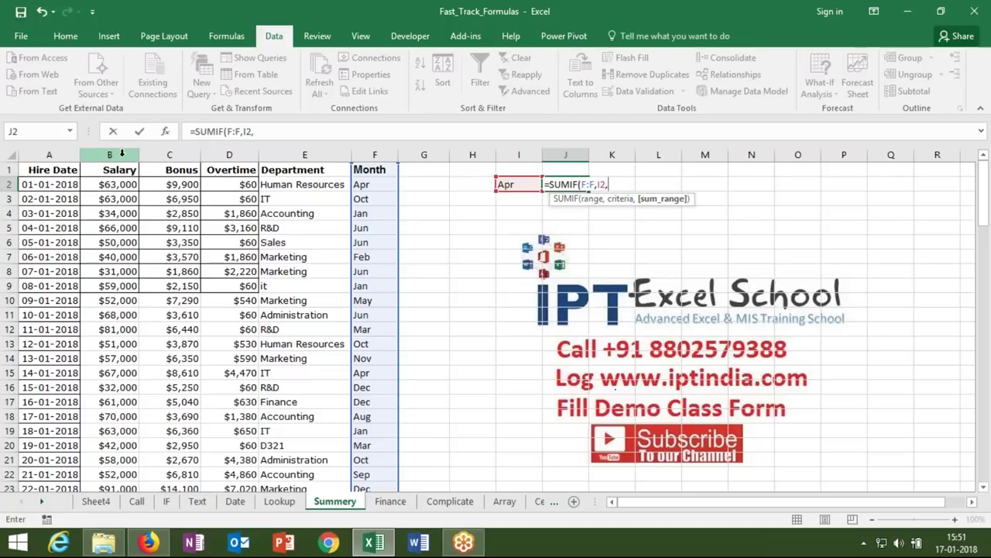
left_click(109, 155)
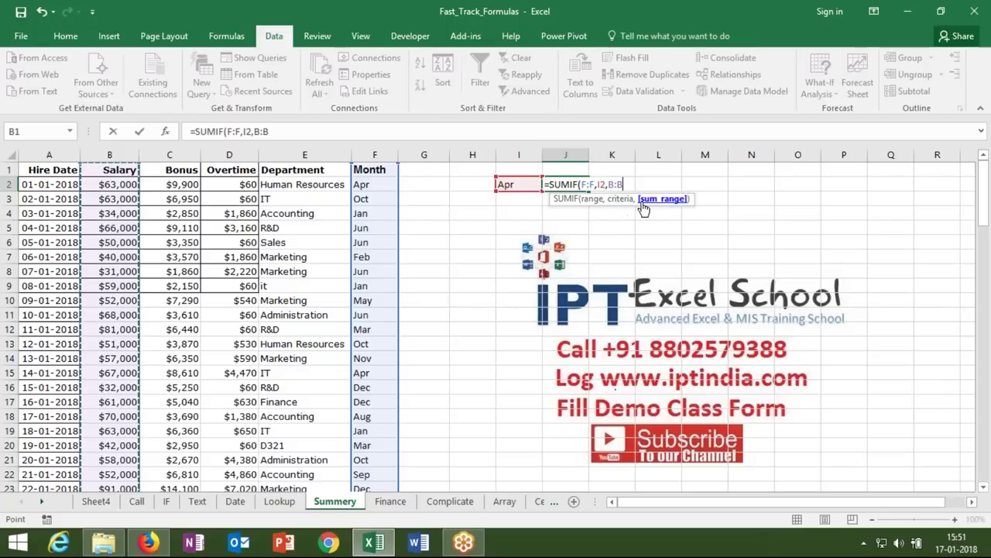
key("Return")
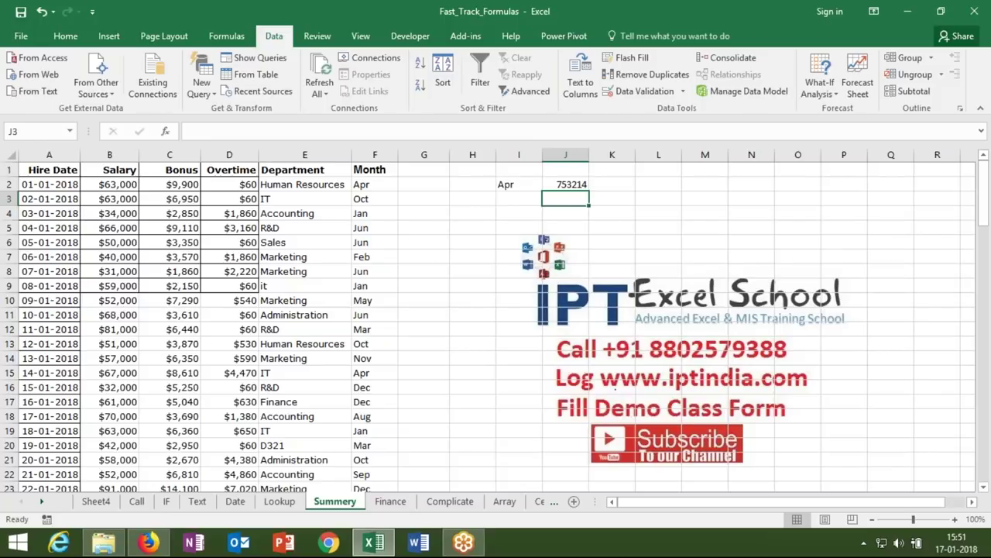
- Add the Jun label in I3 with its SUMIF salary total 541000 in J3
left_click(519, 199)
type("Jun")
key("Tab")
type("=")
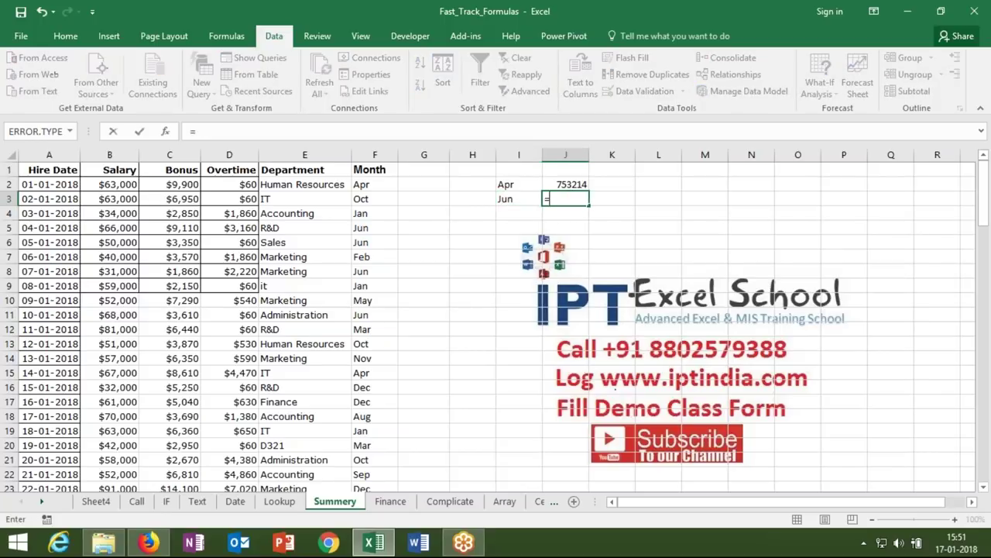
type("sum")
key("Down")
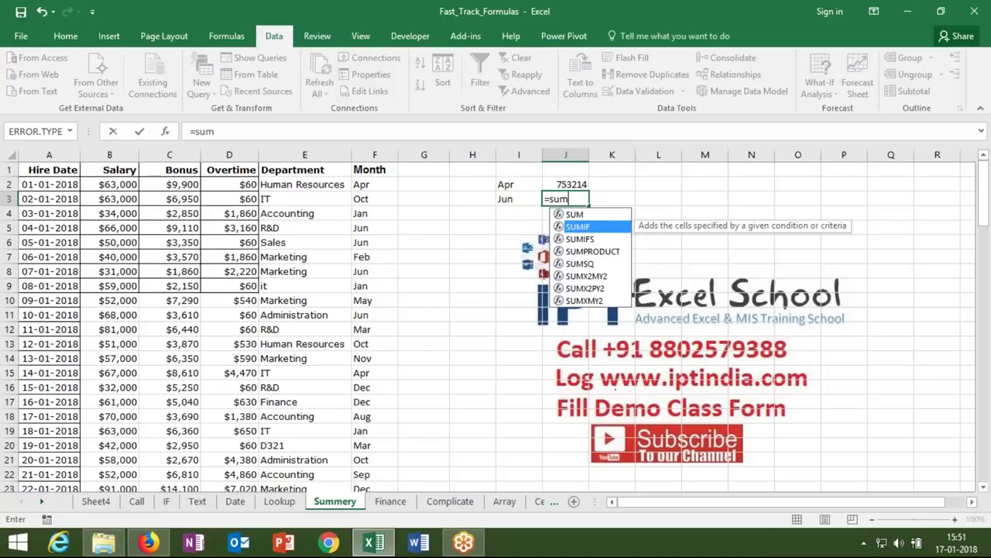
key("Tab")
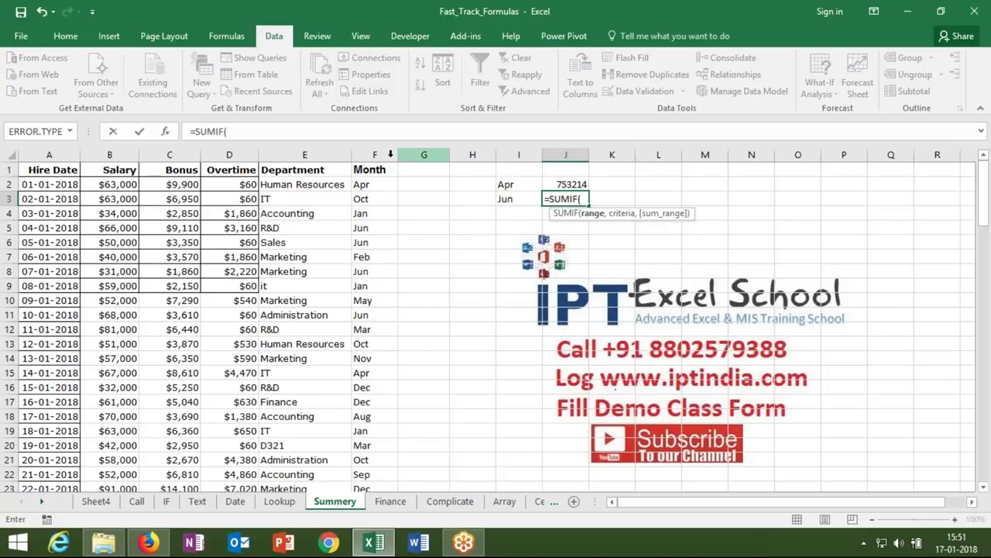
left_click(383, 154)
type(",")
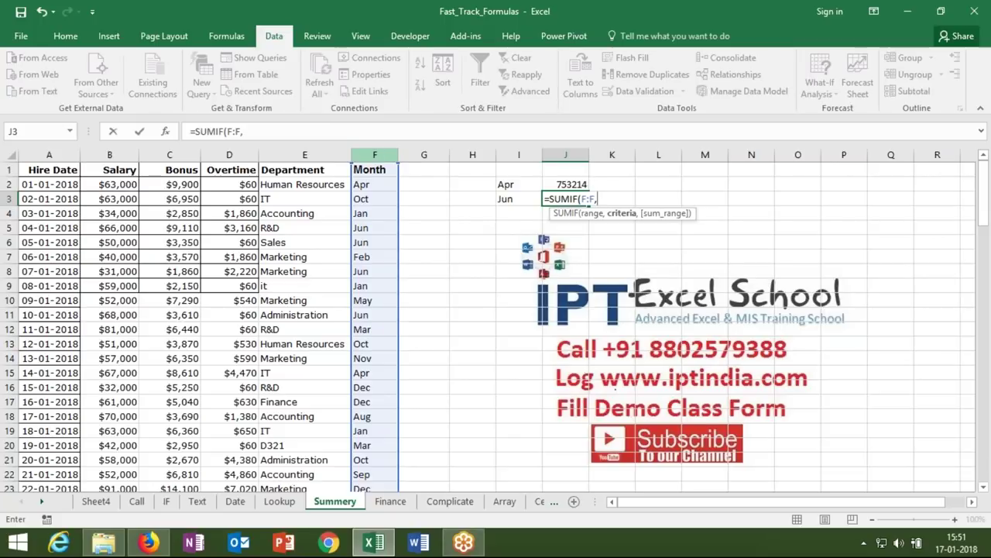
left_click(540, 200)
type(",")
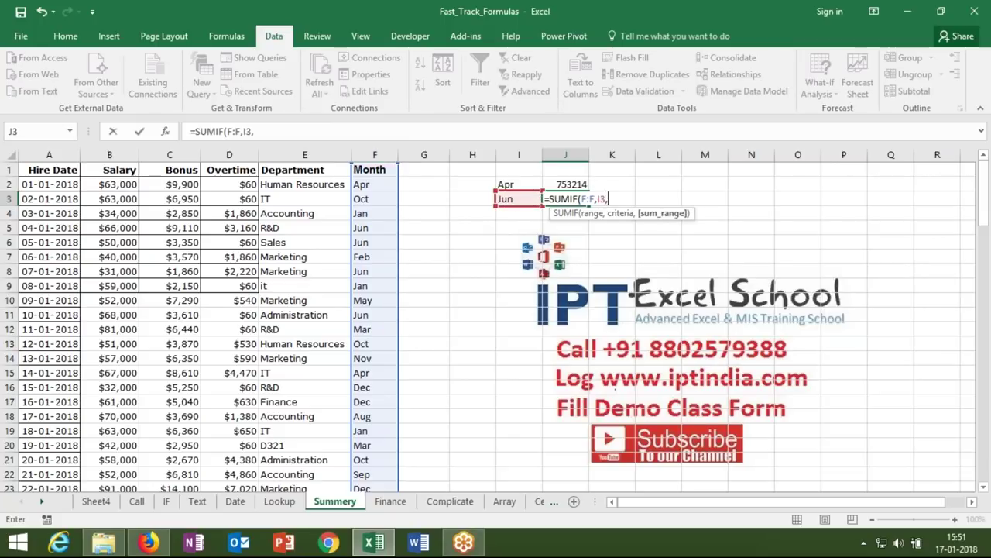
left_click(110, 154)
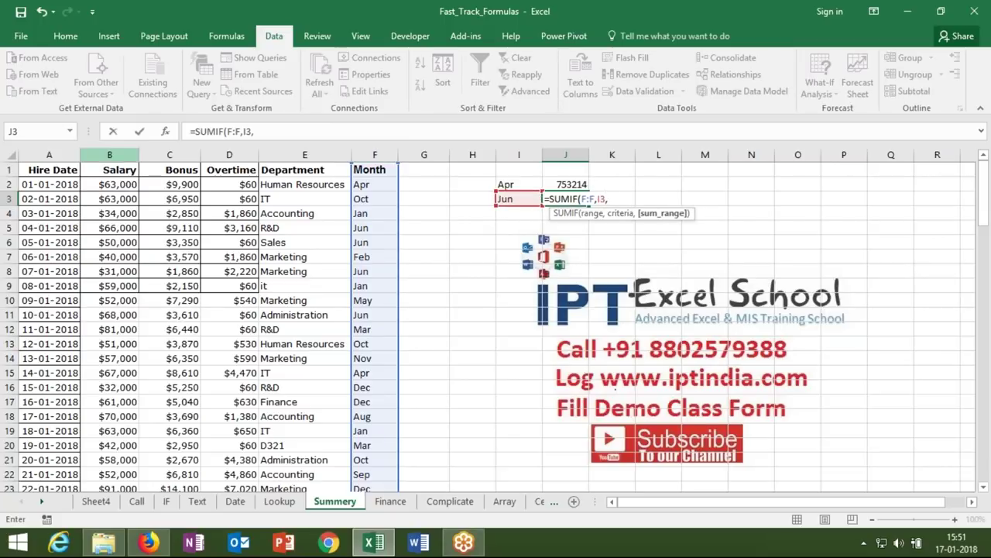
key("Return")
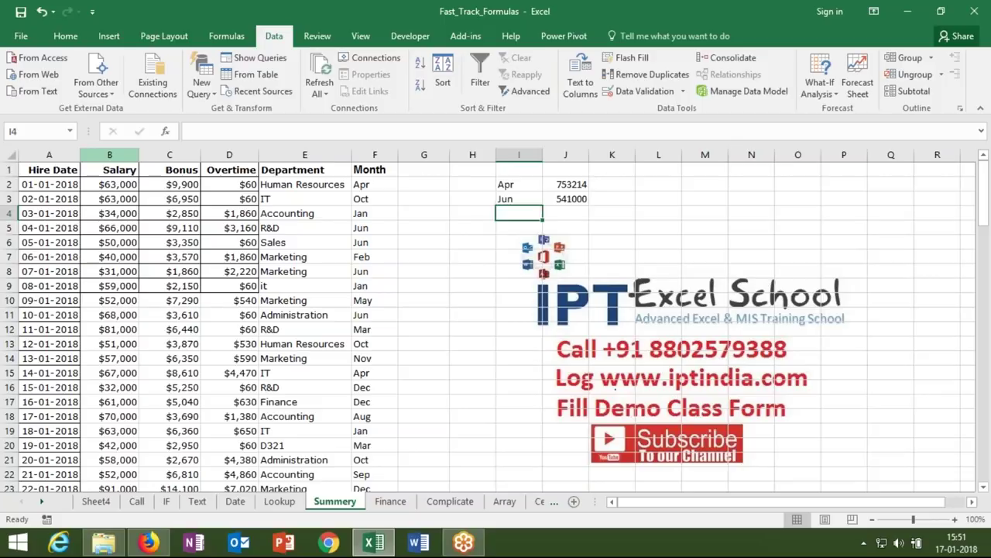
- Enter the salary condition >80000 in cell I5
left_click(519, 227)
type(">")
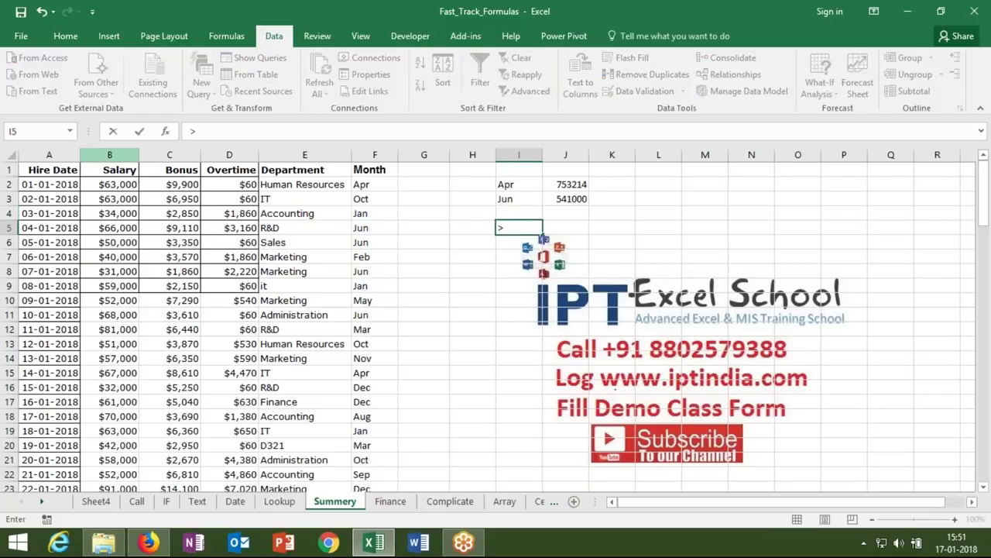
type("80000")
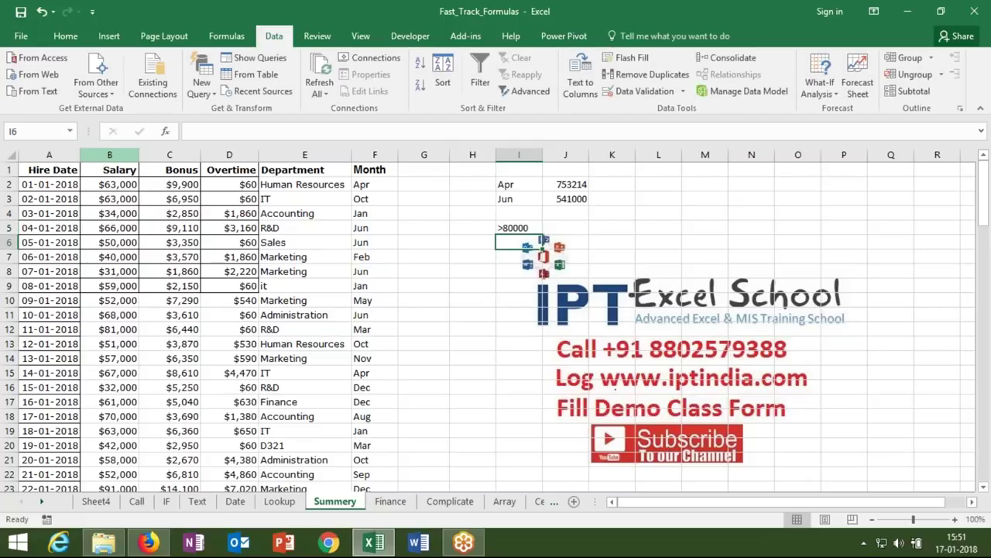
key("Tab")
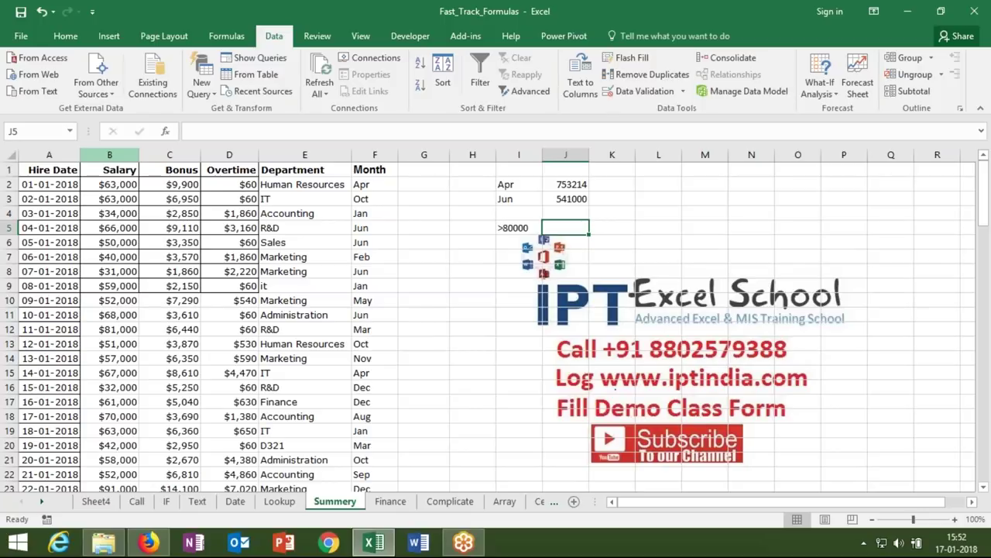
- Enter =SUMIF(B:B,I5) in J5 to total salaries above 80000, giving 4017214
type("=sumi")
key("Tab")
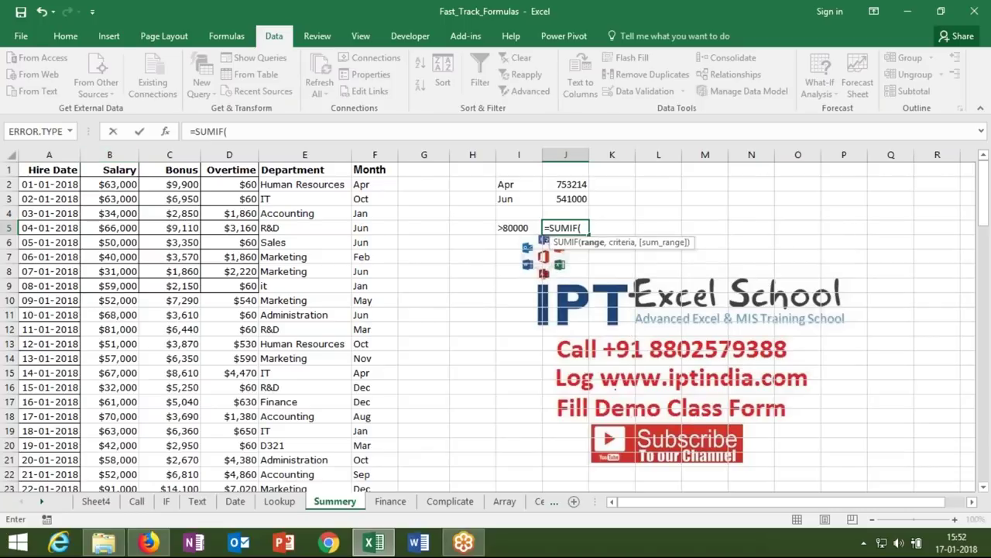
left_click(109, 155)
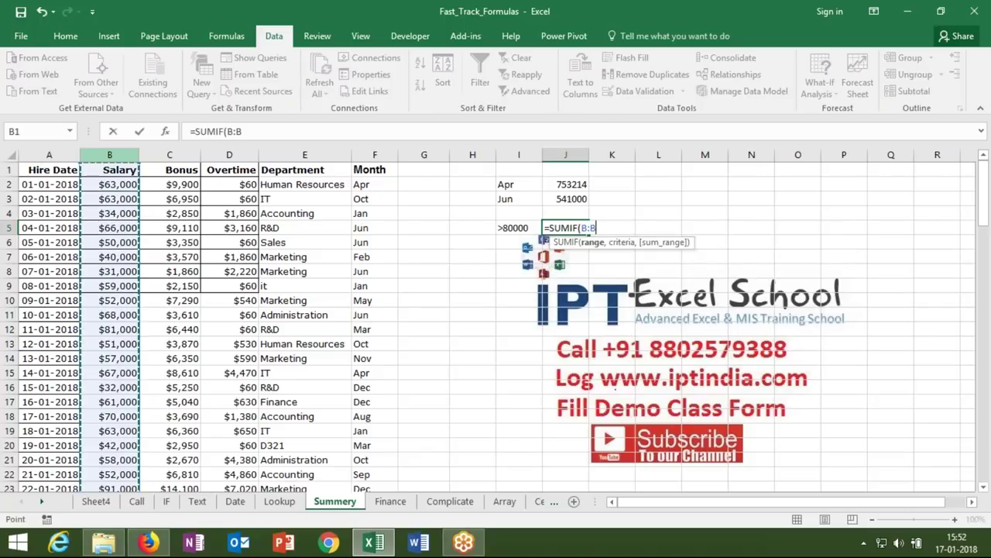
type(",")
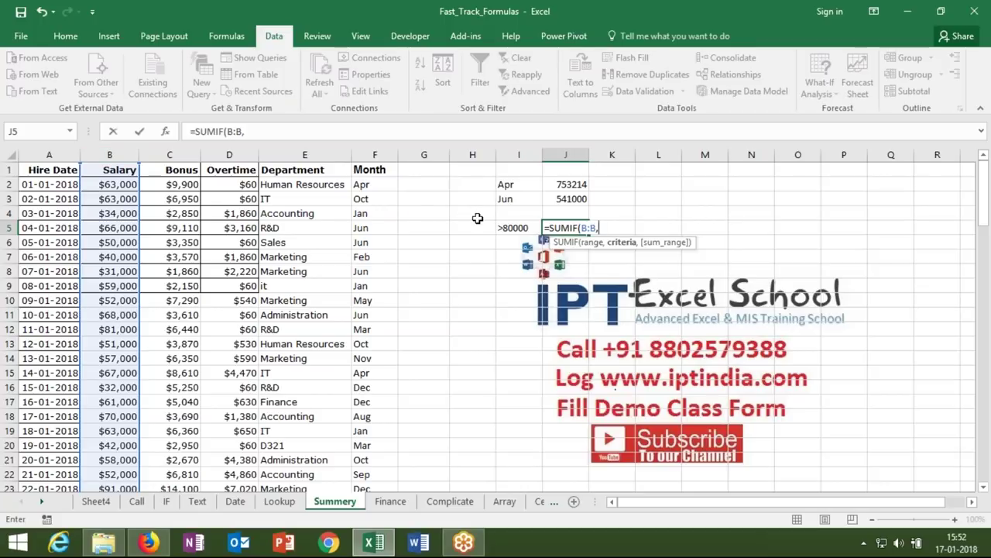
left_click(512, 228)
key("ctrl+Return")
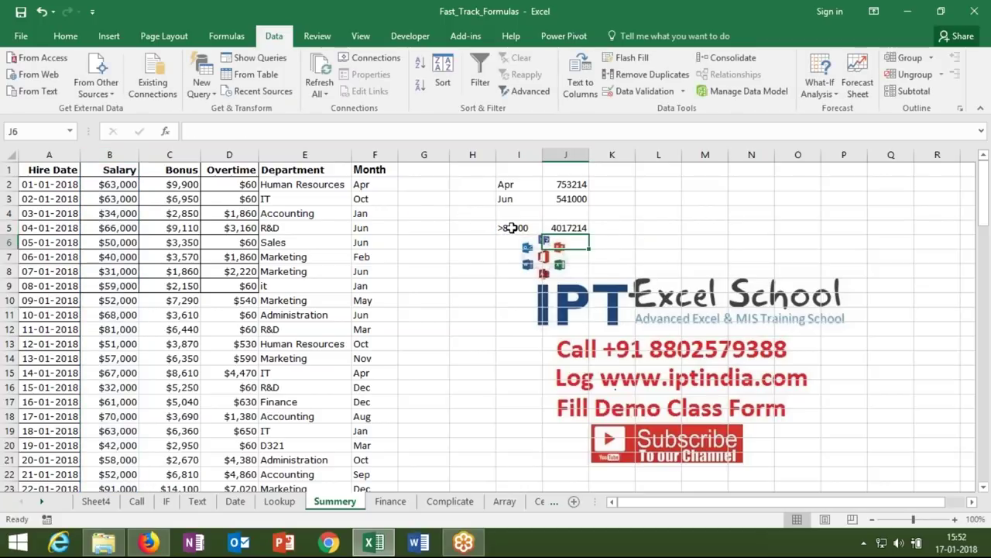
double_click(568, 198)
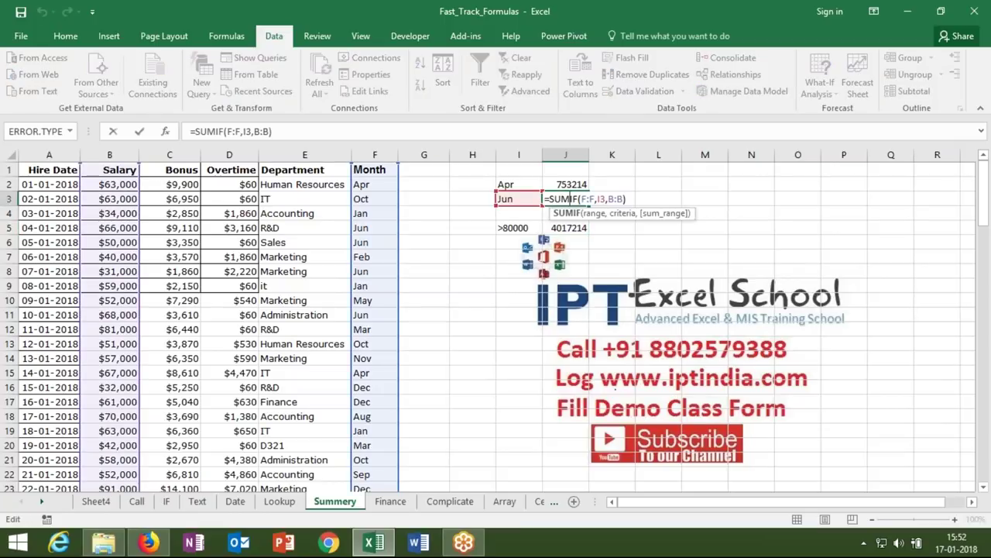
key("Return")
double_click(573, 228)
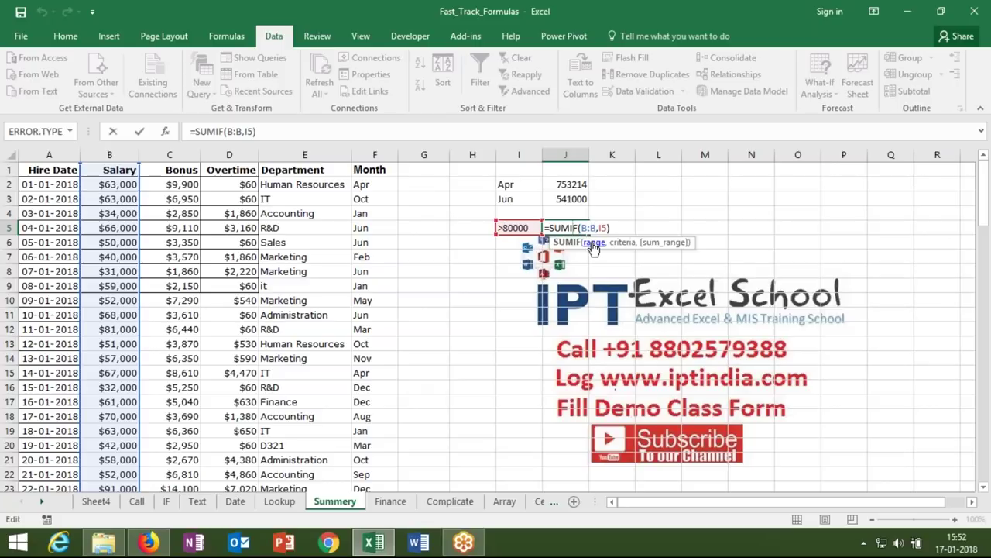
key("Return")
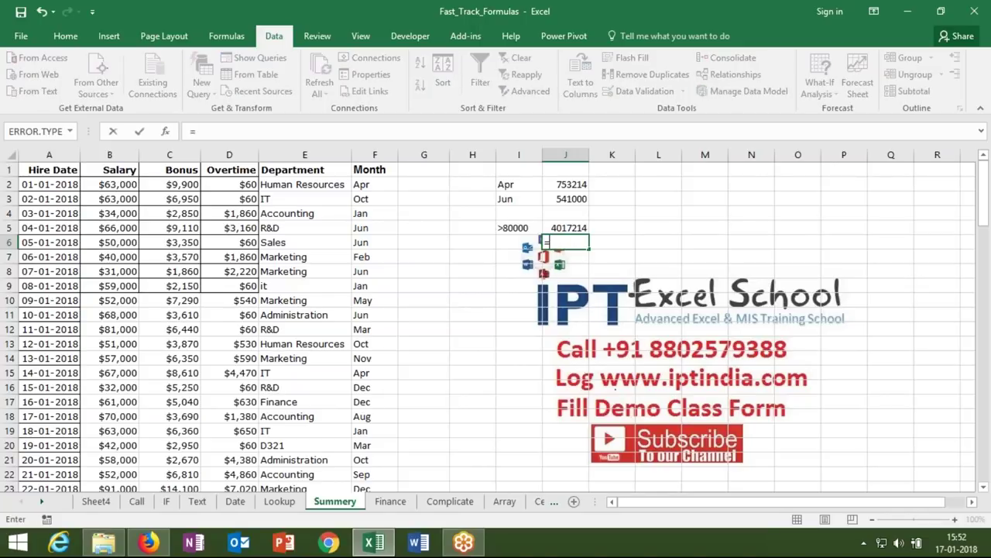
- Enter the criterion value 80000 in cell I6, correcting the mistyped 8000
left_click(541, 242)
type("8000")
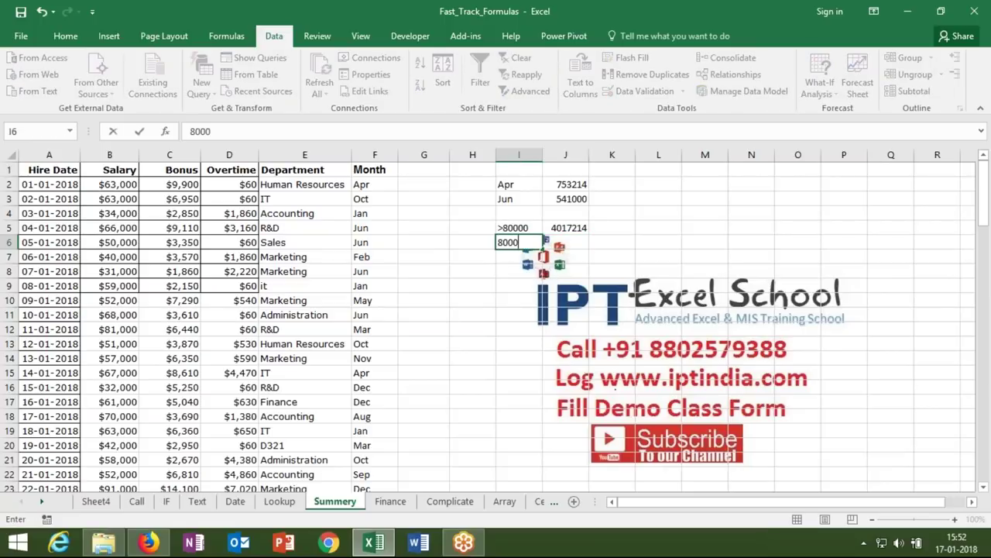
key("Return")
left_click(519, 242)
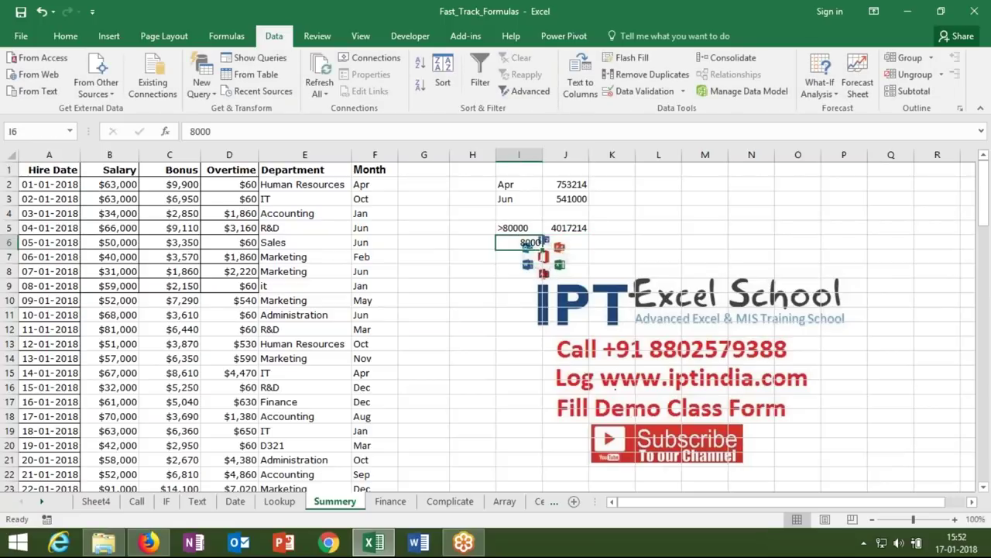
type("80000")
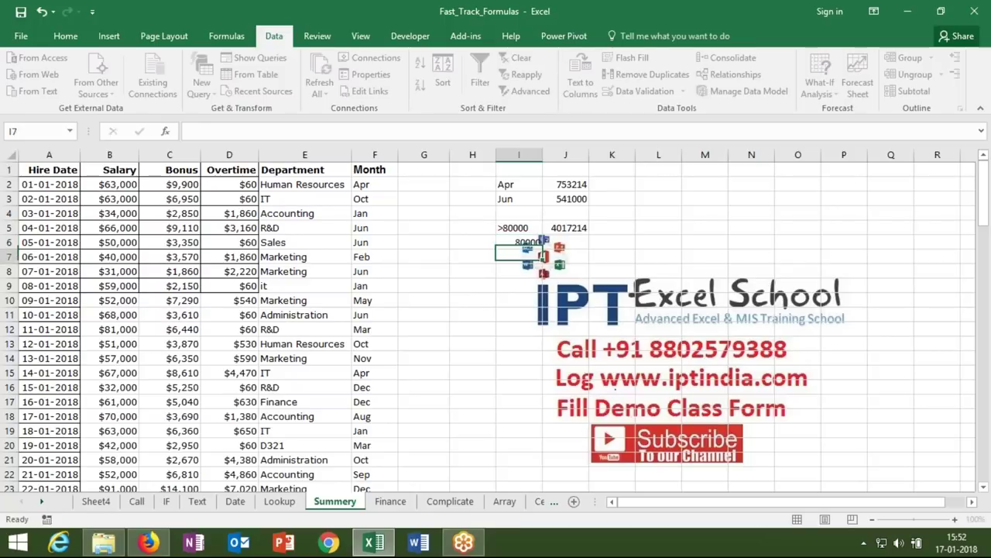
- In J6 enter =SUMIF(B:B,">="&I6) to total salaries of at least 80000
left_click(581, 242)
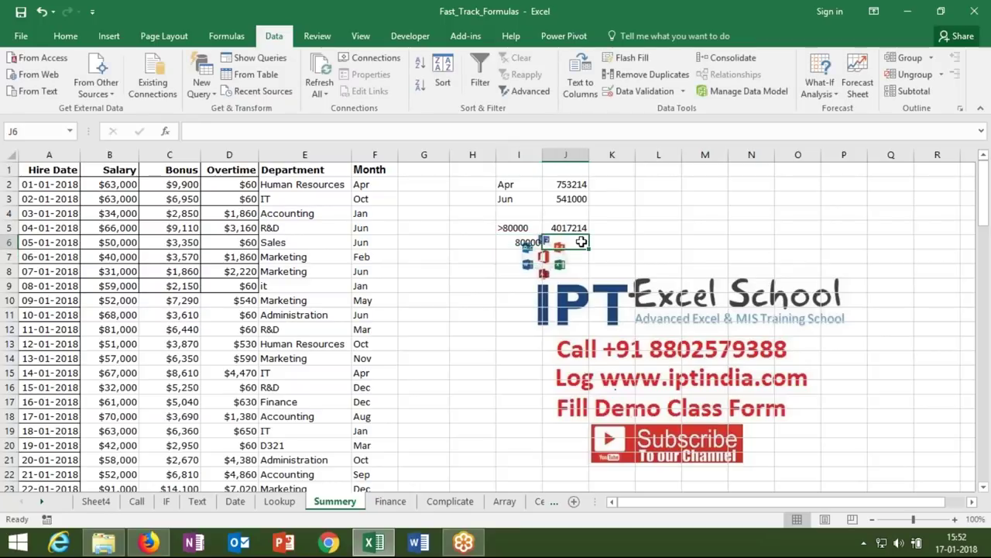
type("=SUM(")
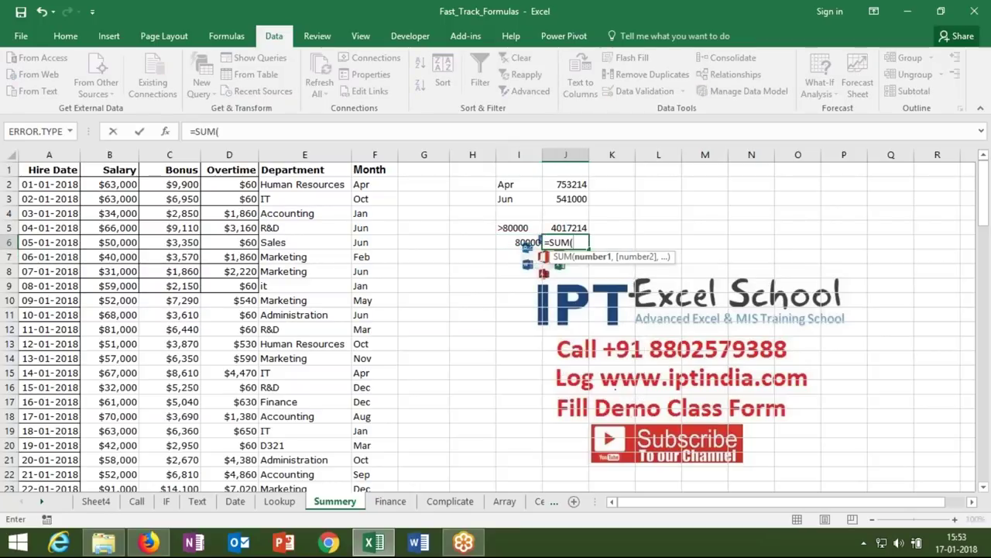
key("BackSpace")
key("Down")
key("Tab")
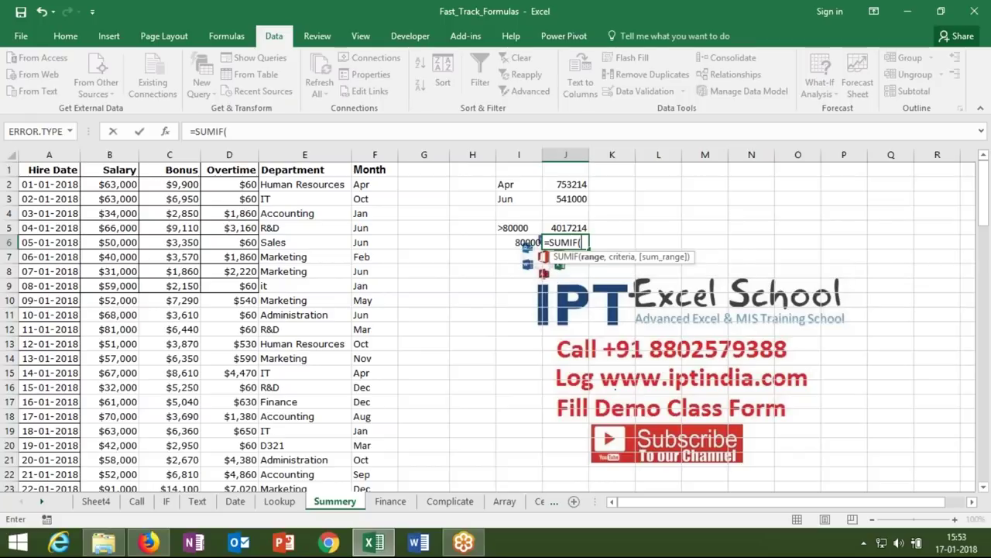
left_click(116, 155)
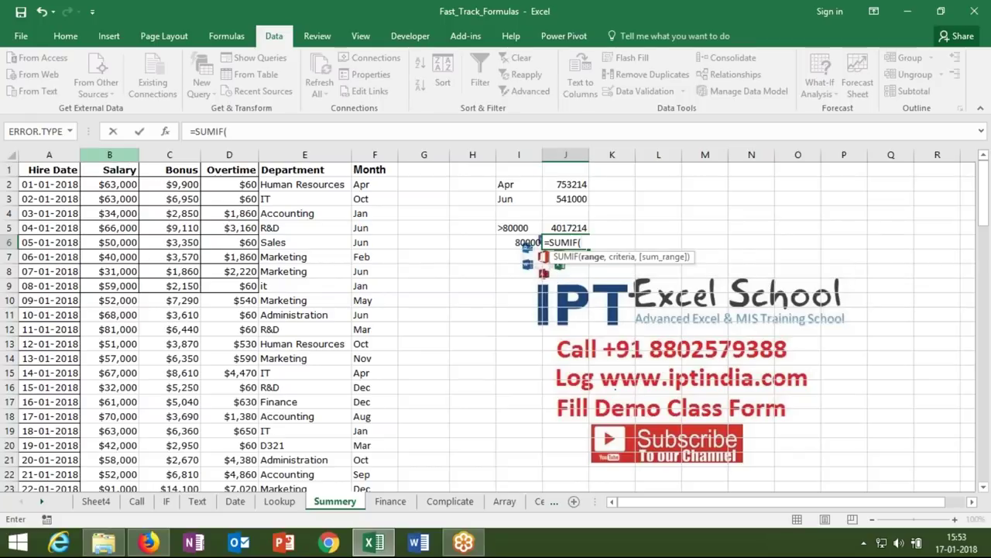
type(",\">=")
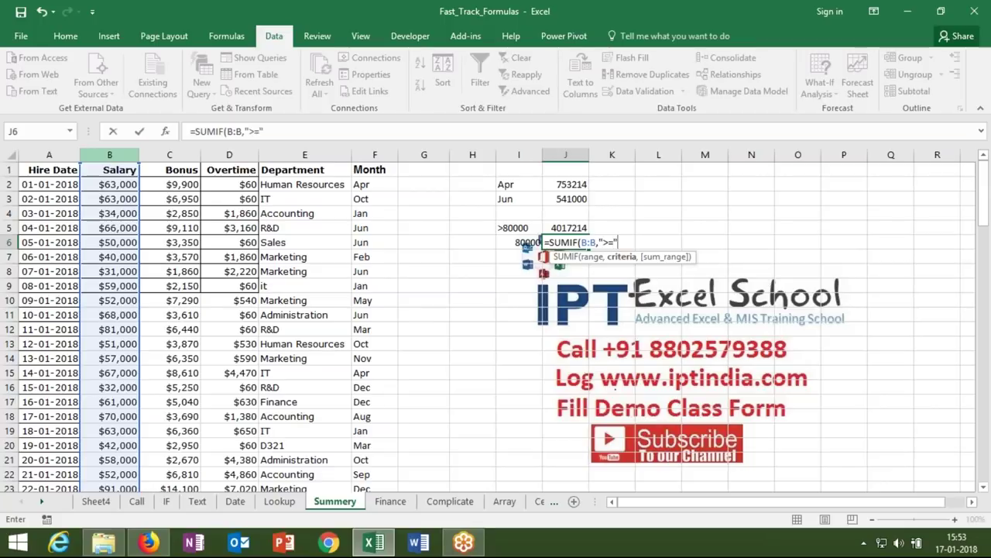
type("&")
left_click(512, 240)
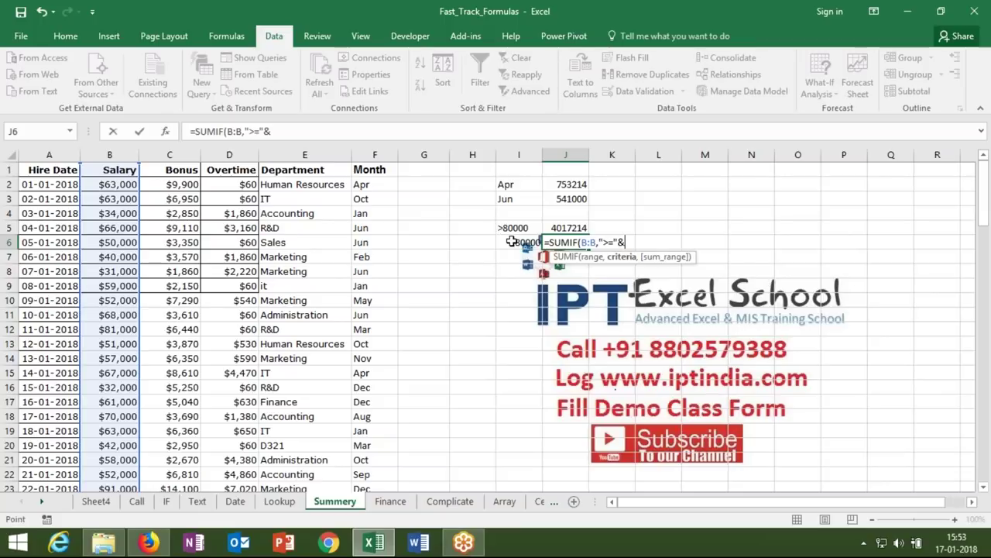
key("Return")
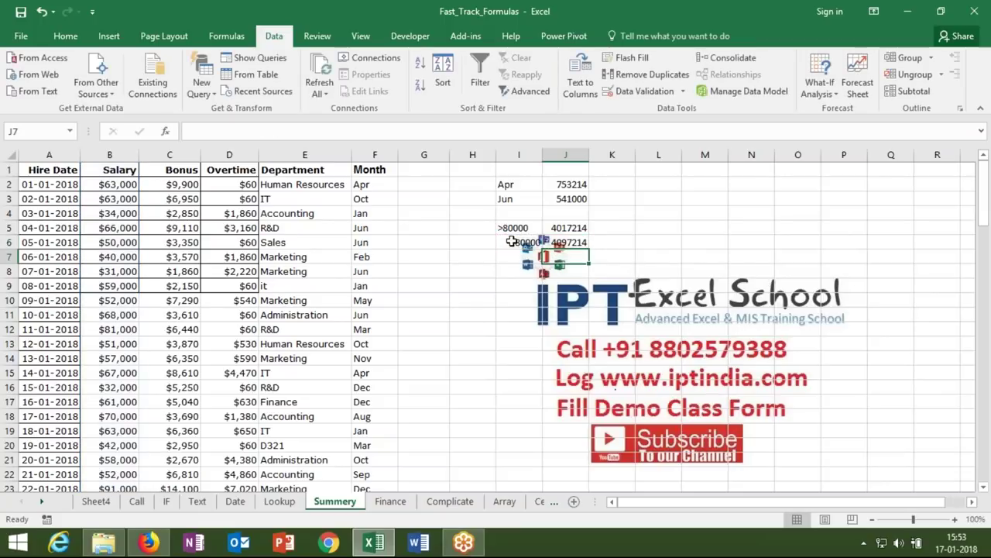
key("Left")
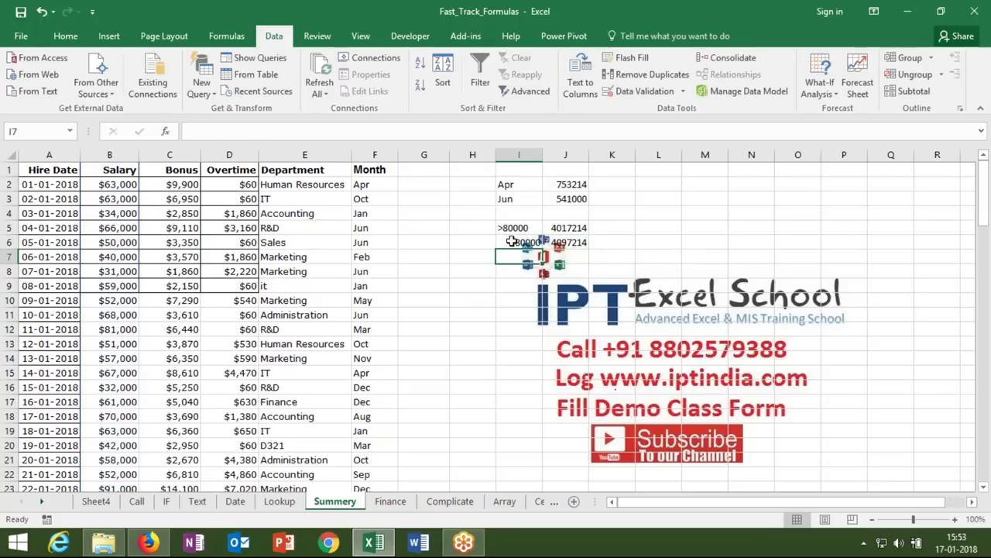
- List the operators >, <, >=, <= and <> in cells I7 through I11
type(">")
key("Return")
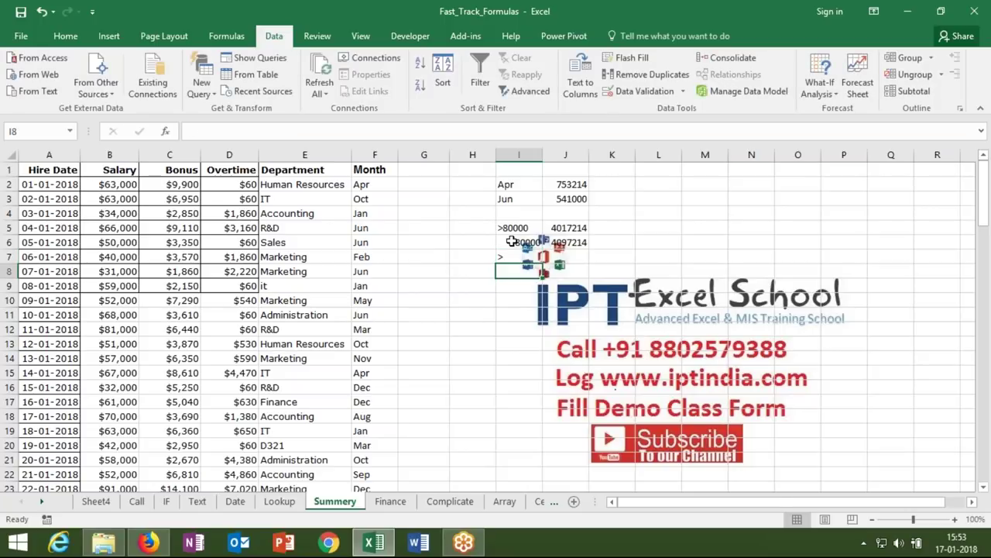
key("Up")
key("Down")
type("<")
key("Return")
type(">=")
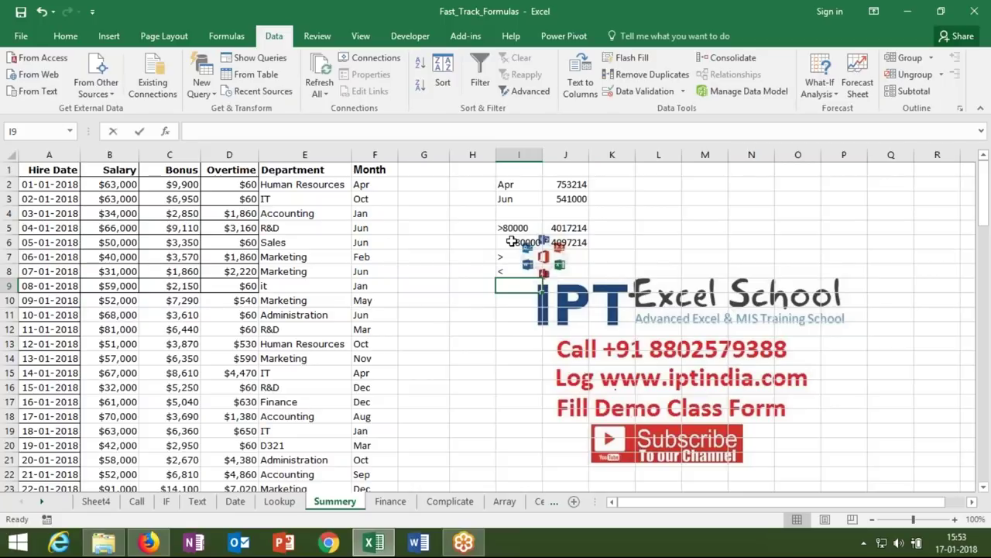
key("Return")
type("<=")
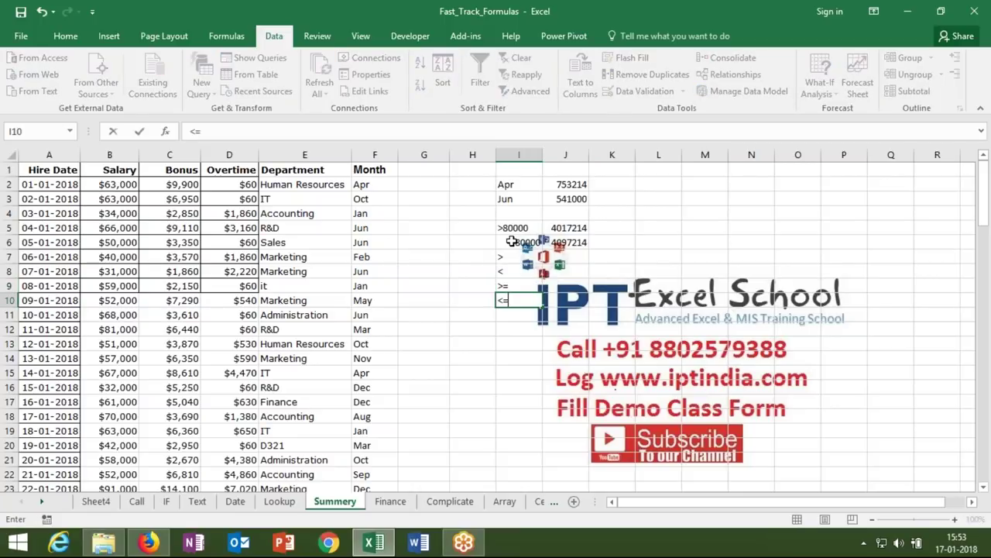
key("Return")
type("<>")
key("Return")
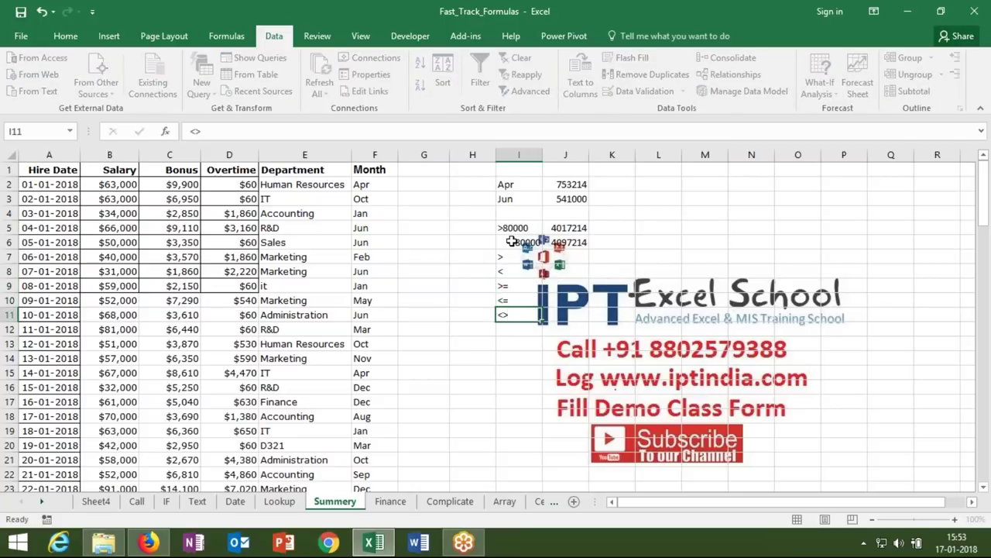
key("Down")
key("Left")
key("Left")
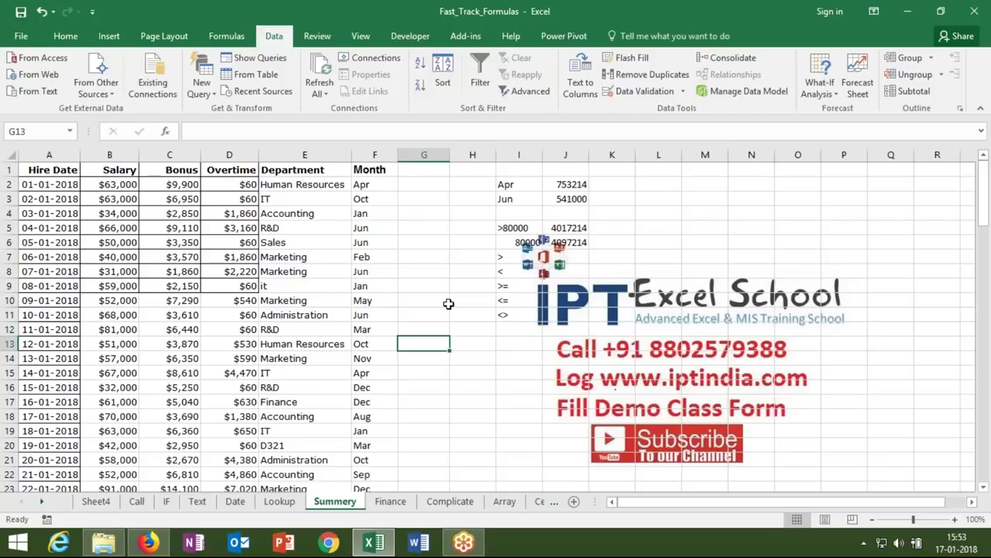
- Copy Sheet4's City_Code column and insert it as column E on the Summery sheet
left_click(96, 501)
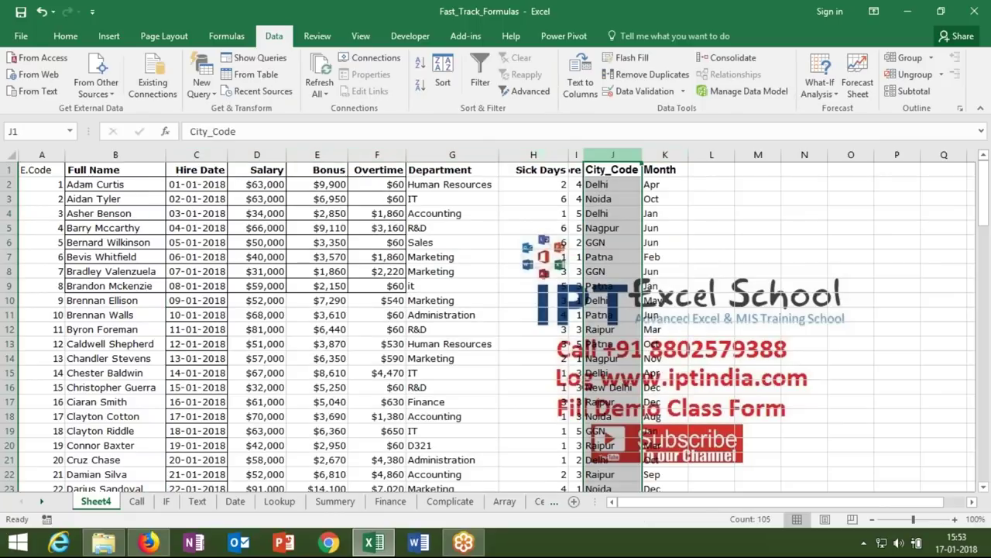
key("ctrl+c")
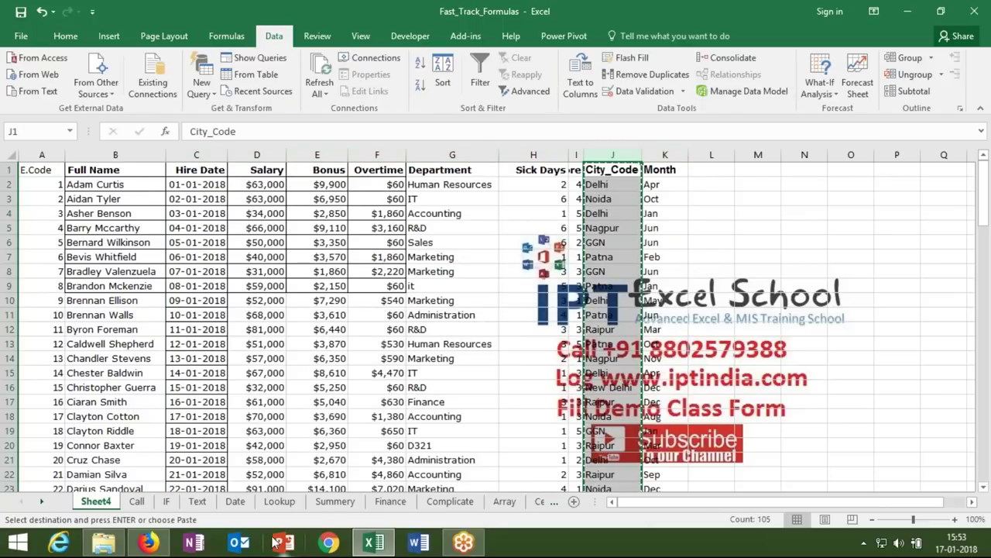
left_click(334, 501)
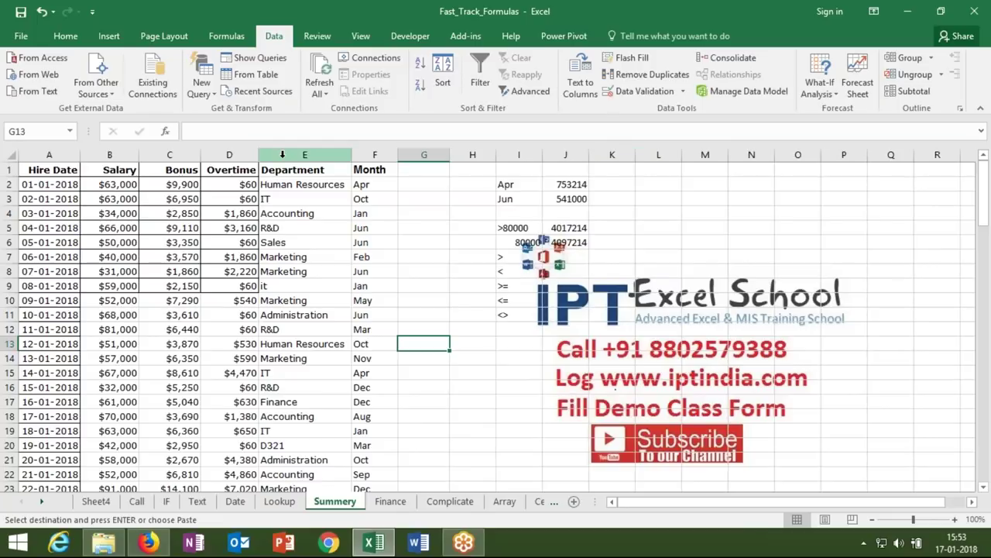
left_click(282, 155)
key("ctrl+shift+equal")
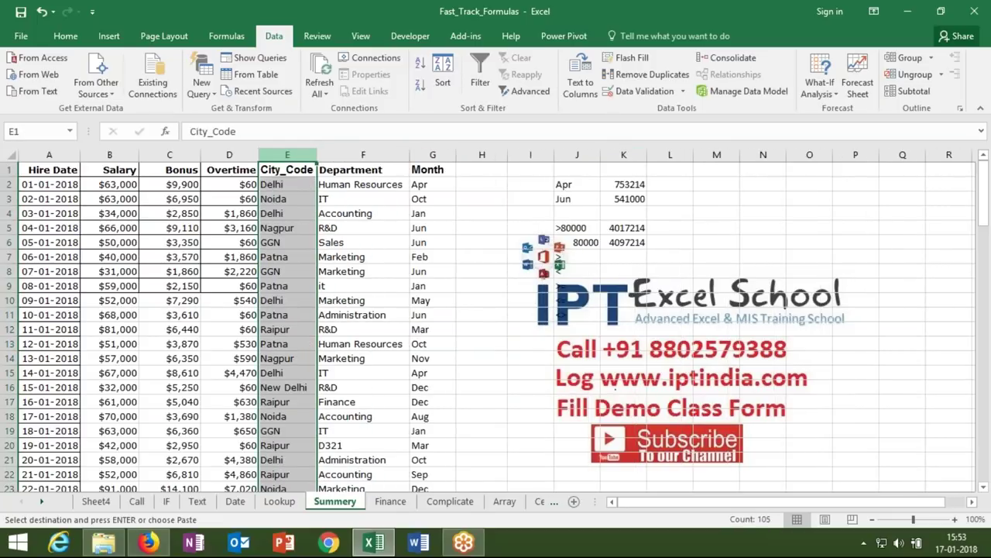
left_click(482, 300)
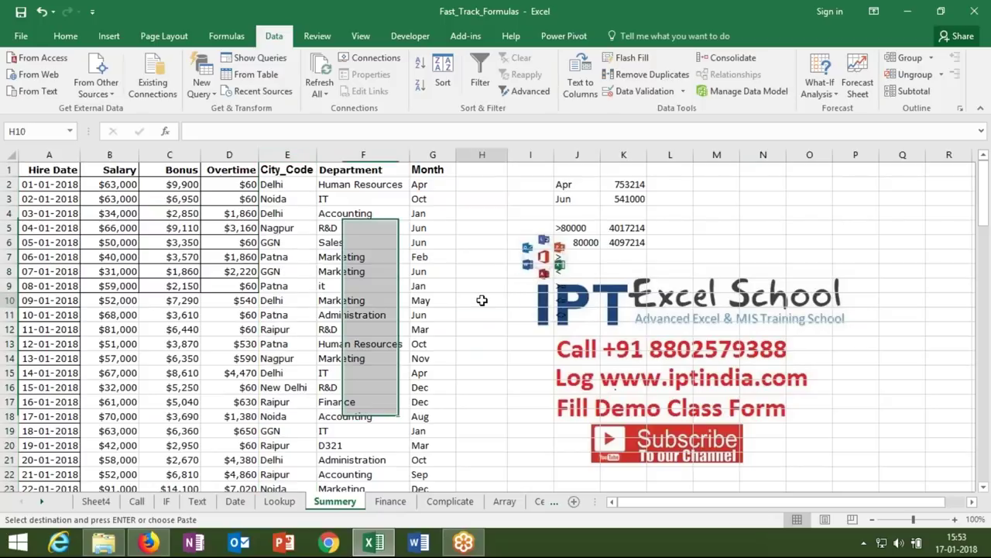
left_click(470, 330)
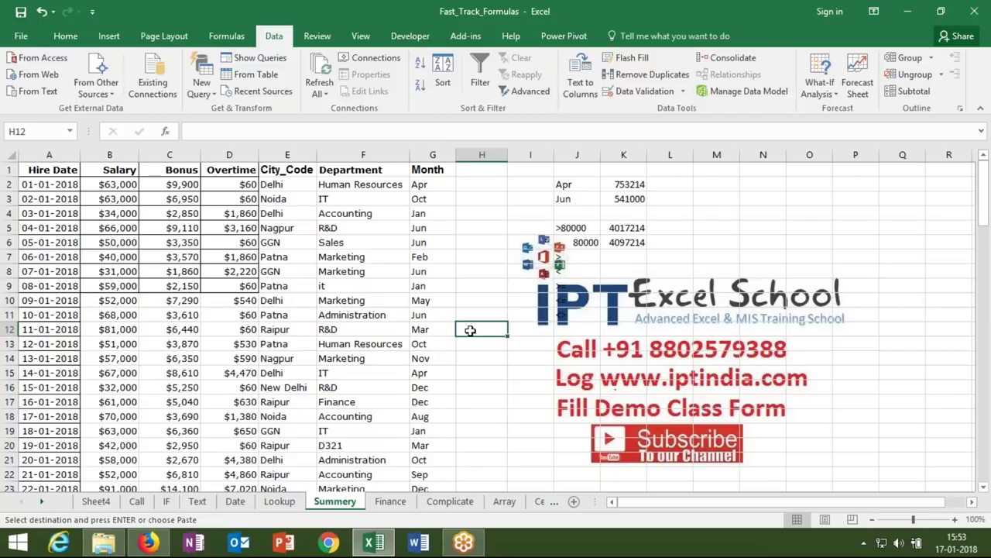
type("*")
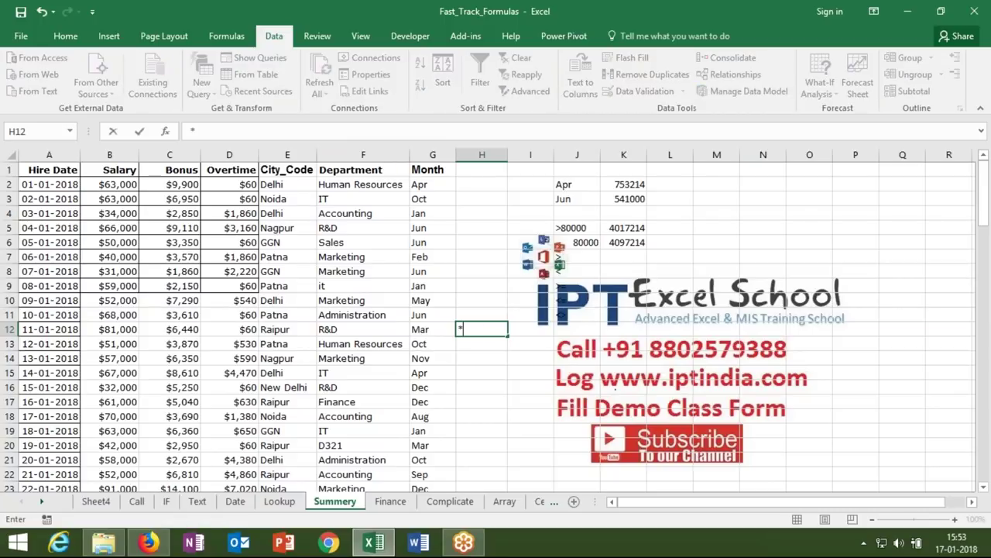
key("Escape")
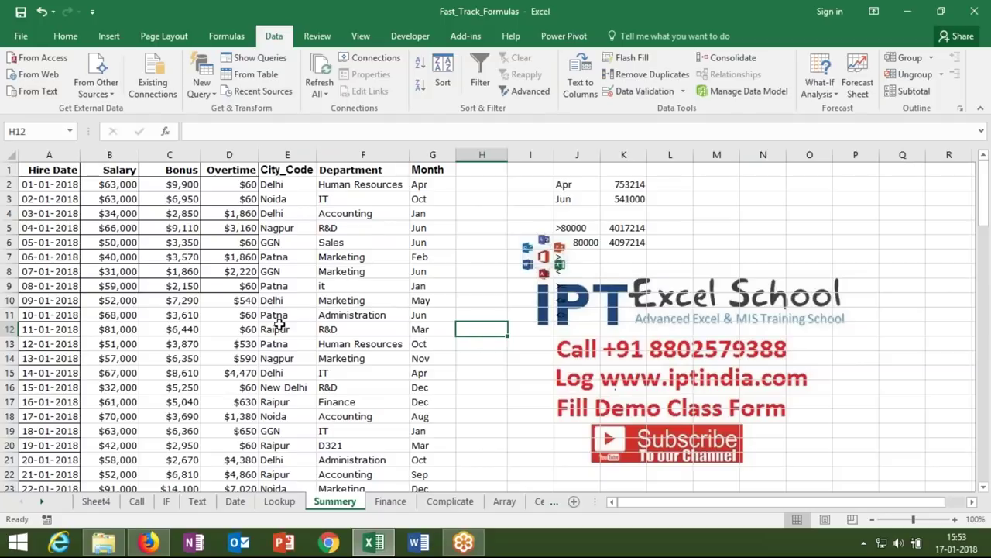
- Enter Delhi in H12 and =SUMIF(E:E,H12,B:B) in I12, returning 945545
type("Delhi")
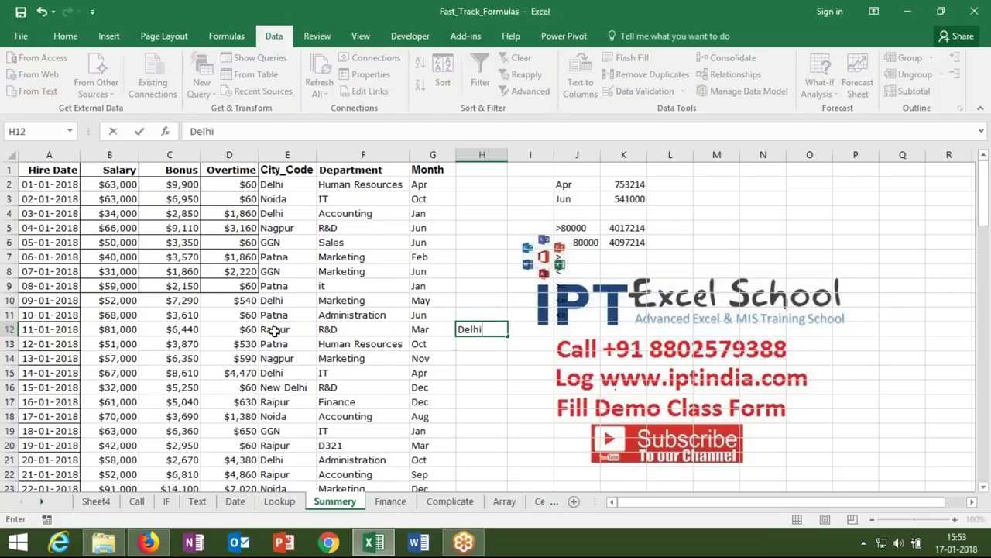
key("Tab")
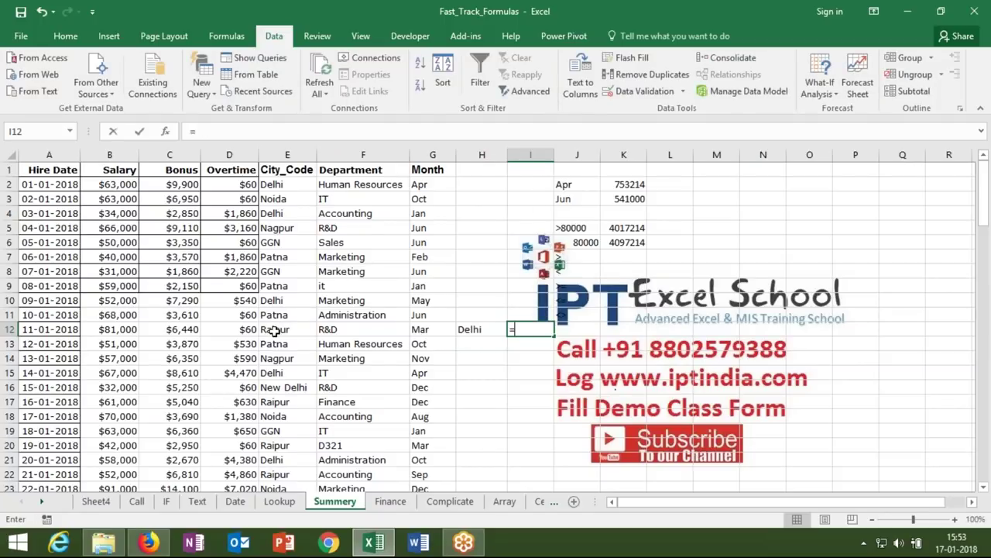
type("=sum")
key("Down")
key("Down")
key("Tab")
key("BackSpace")
key("BackSpace")
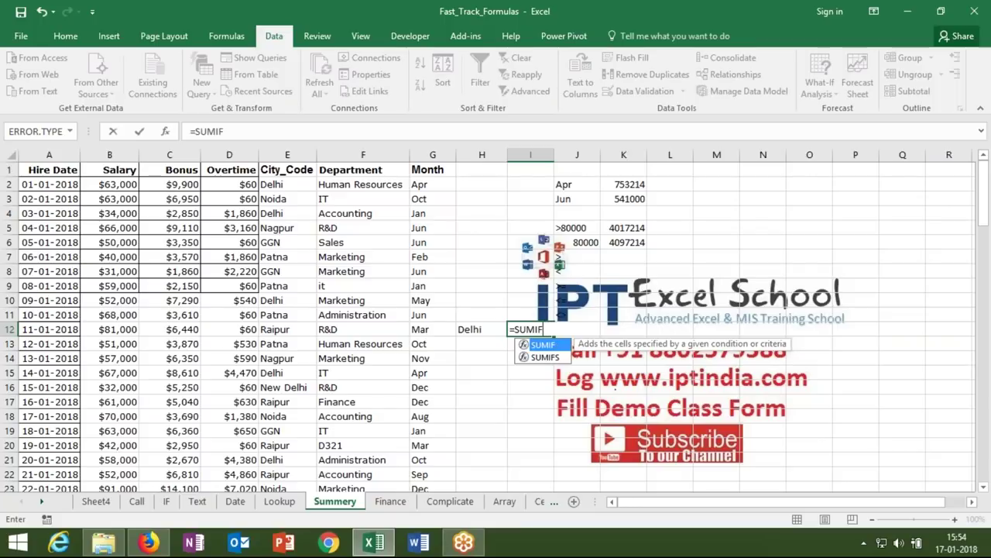
key("Tab")
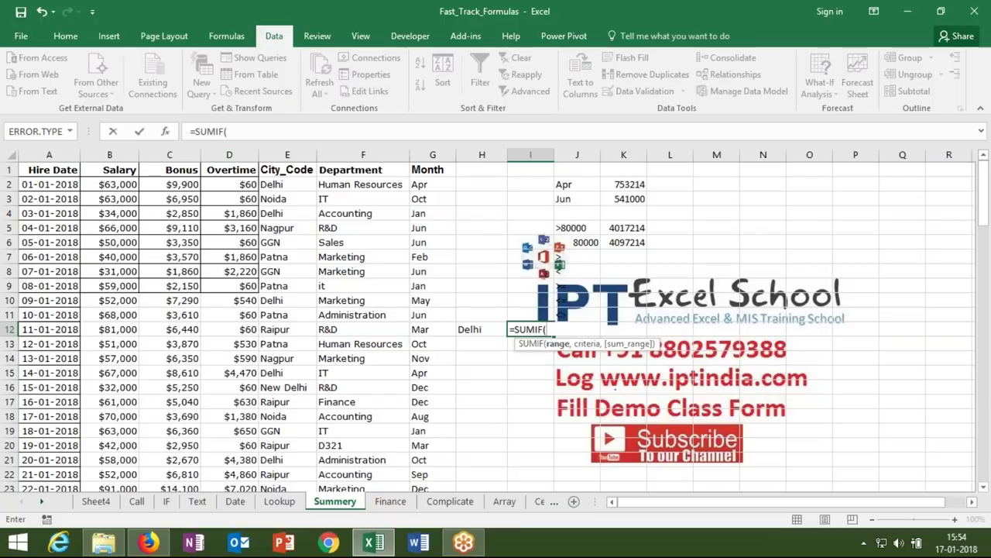
left_click(287, 155)
type(",")
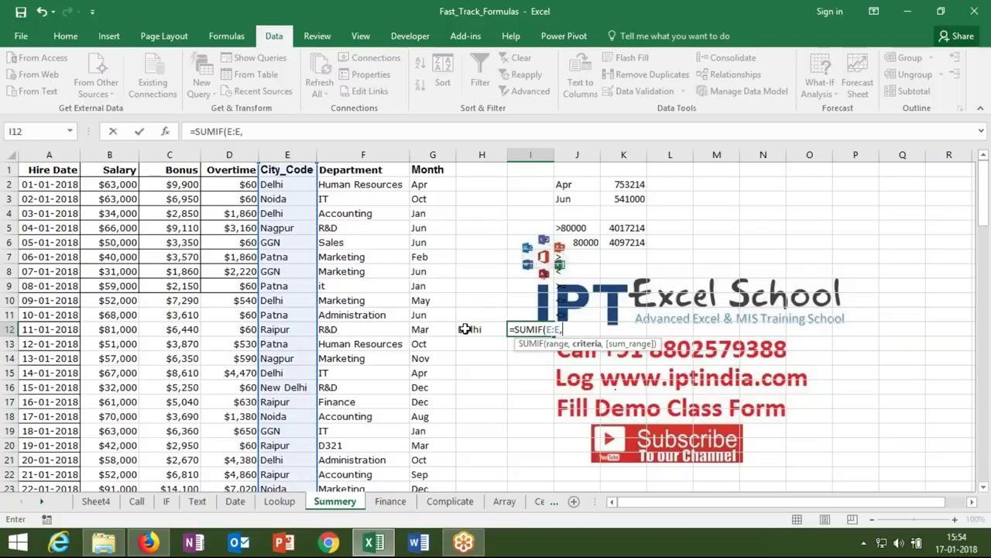
left_click(465, 329)
type(",")
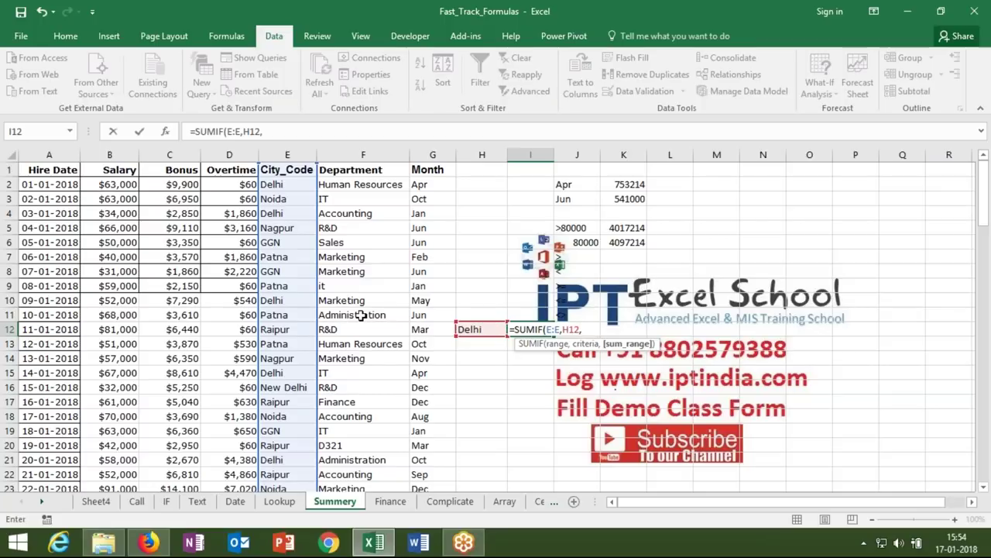
left_click(123, 155)
key("Return")
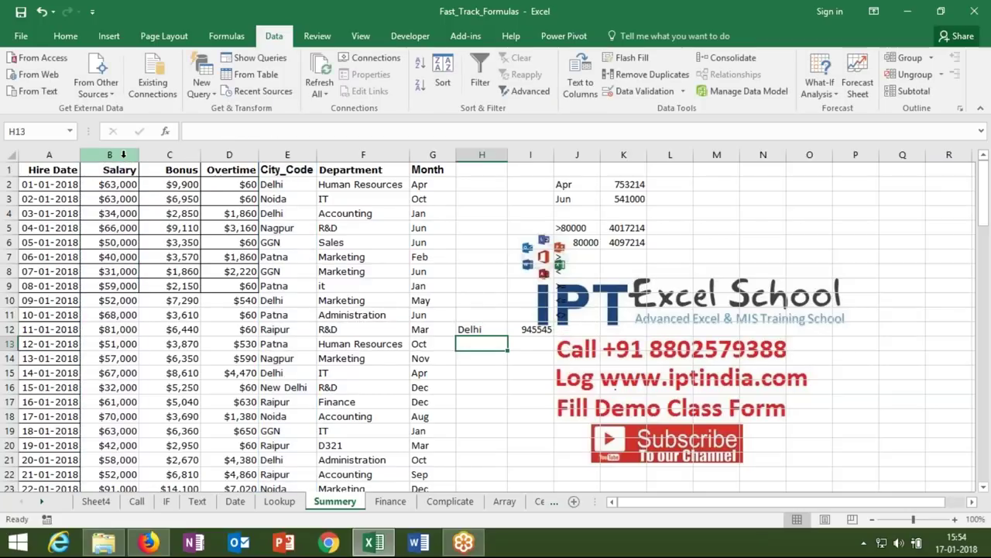
key("Up")
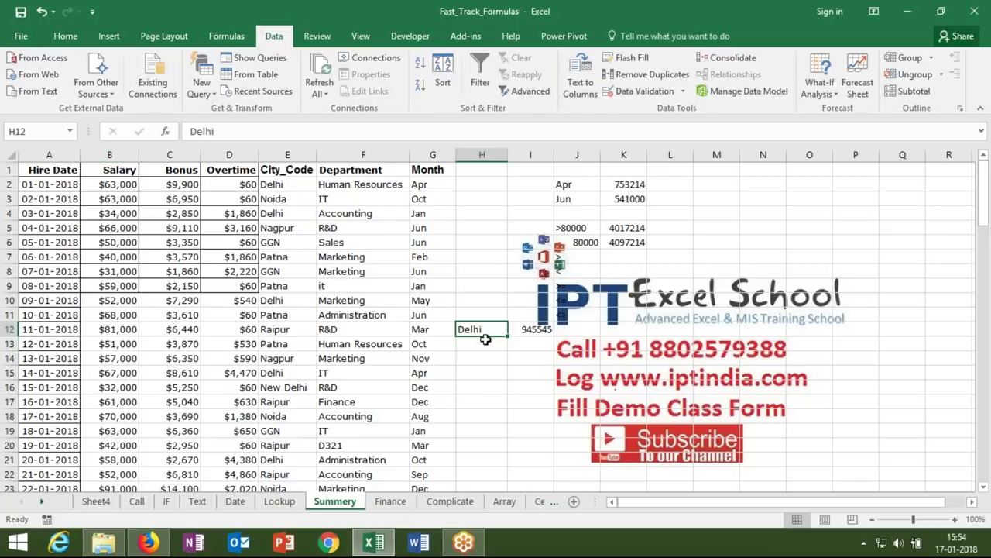
- Change the H12 criterion to the wildcard *Delhi*, raising I12 to 1188545
double_click(460, 329)
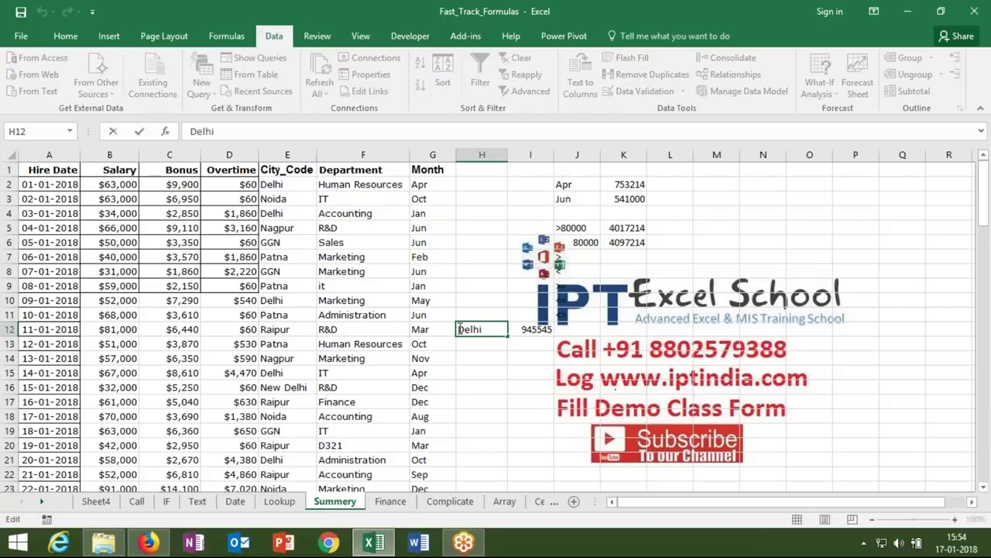
type("*")
type("*")
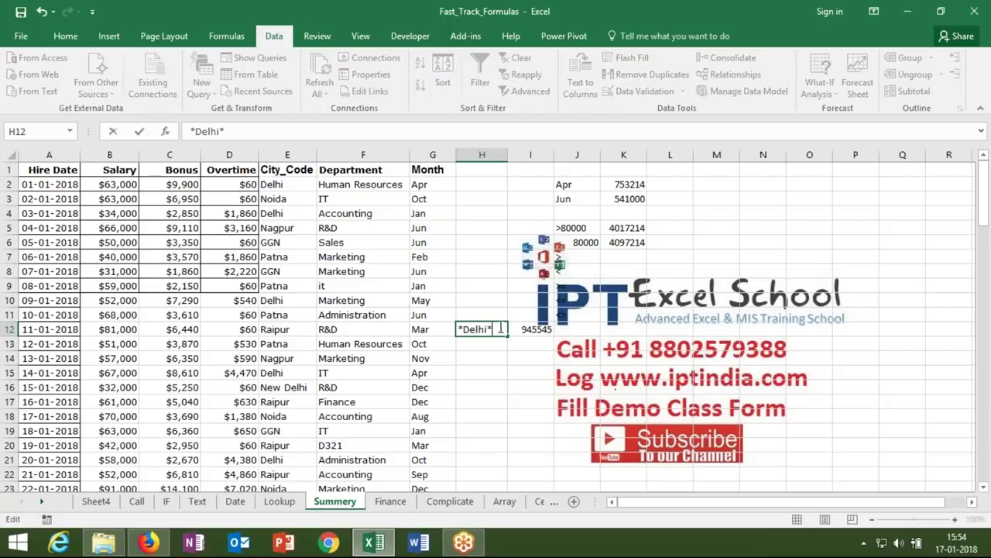
key("Return")
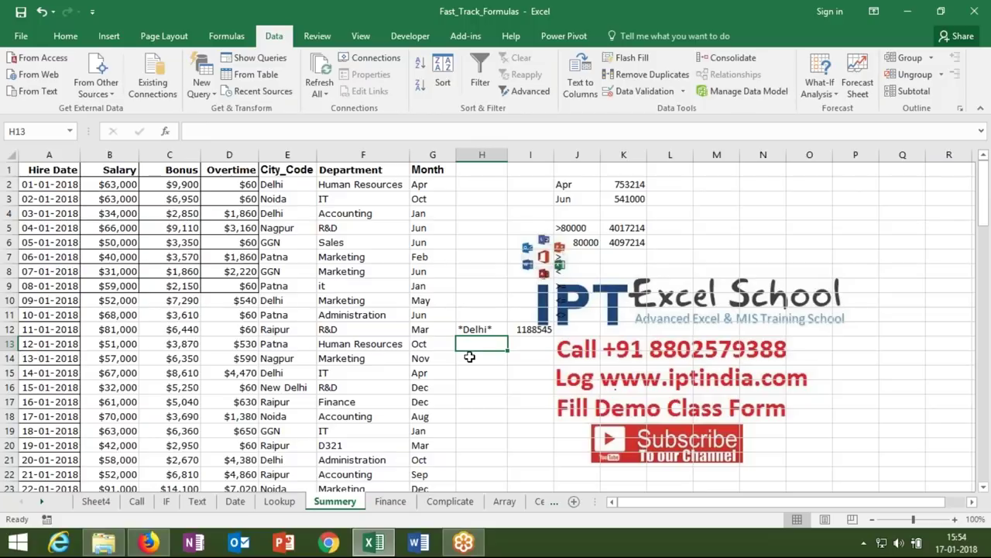
- Add the wildcard examples *Delhi in H13 and Delhi* in H14
type("*Delhi*")
key("BackSpace")
key("BackSpace")
key("BackSpace")
type("j")
key("BackSpace")
type("hi*")
key("BackSpace")
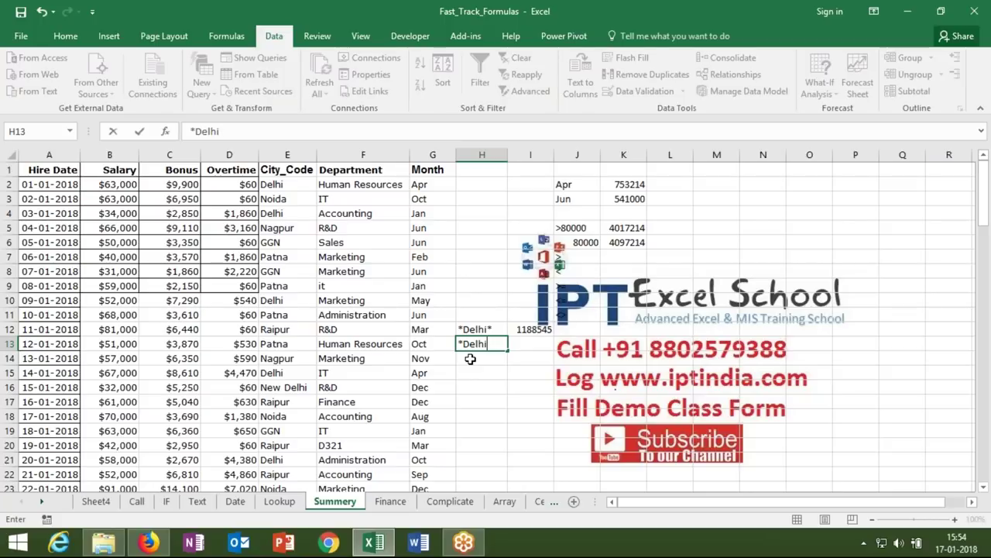
key("Return")
type("Delhi")
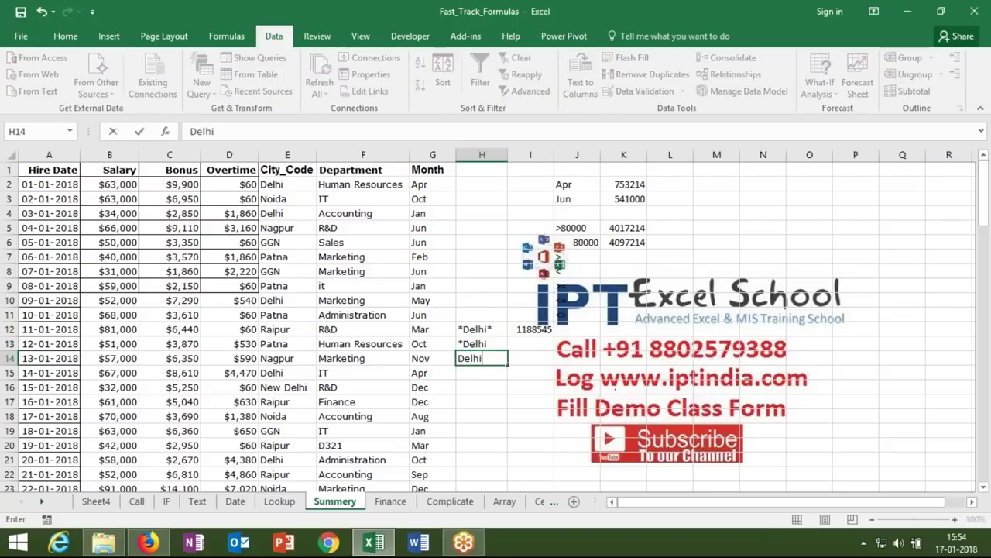
type("*")
key("Return")
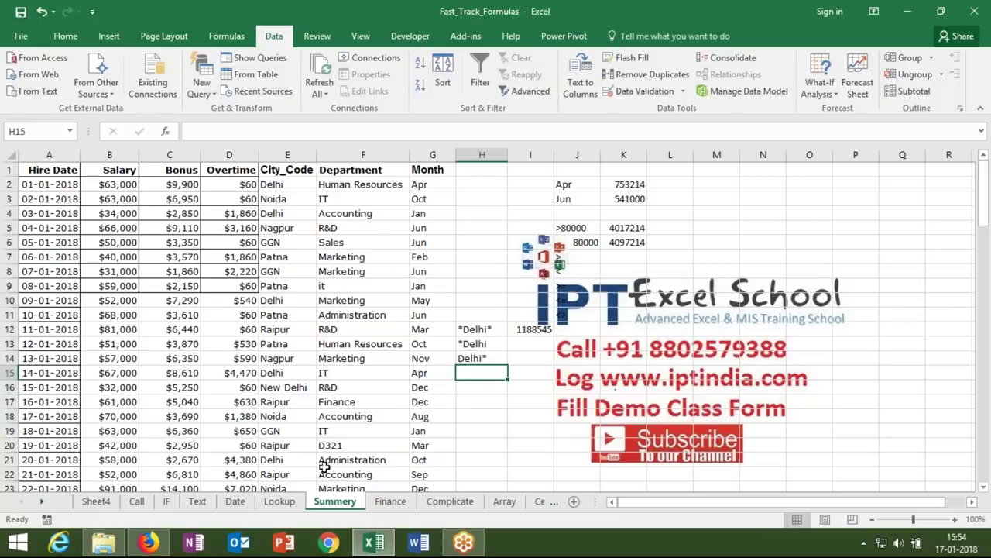
left_click(341, 447)
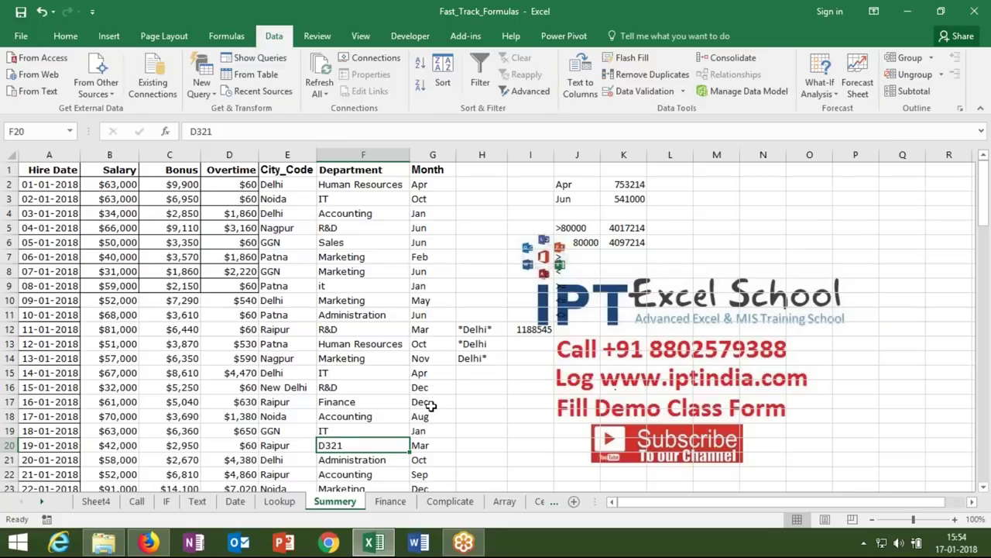
left_click(468, 386)
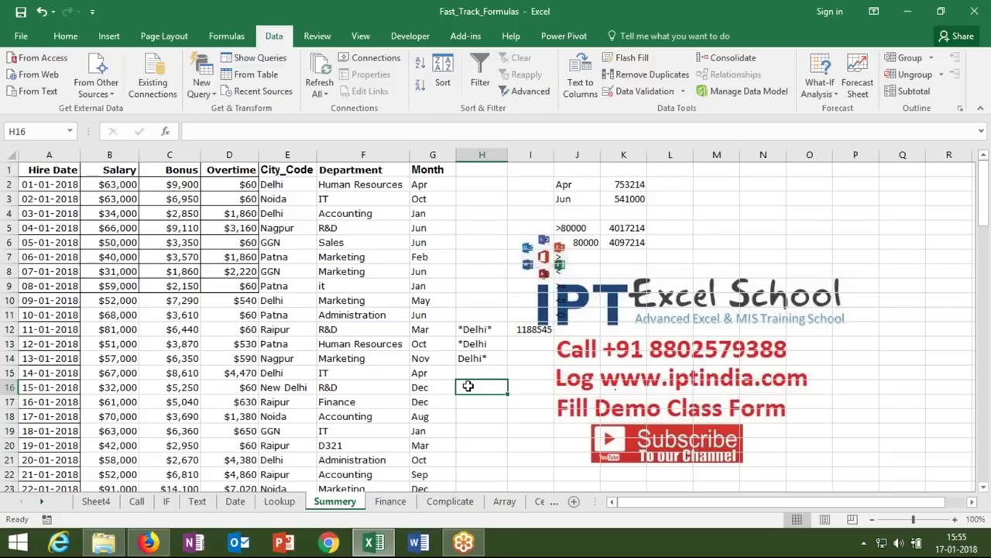
- Enter ???? in H16 and =SUMIF(F:F,H16,B:B) in I16, totalling 211214
type("???")
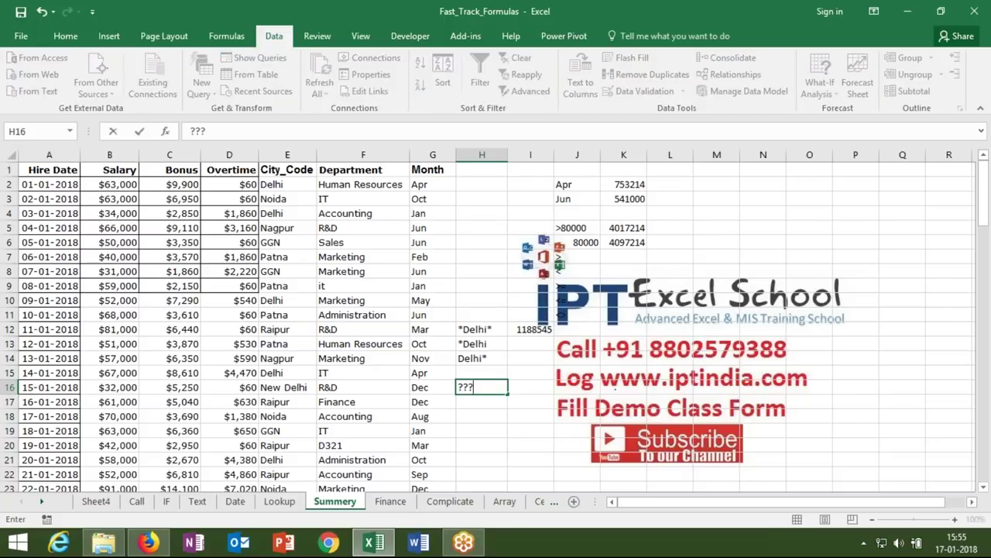
type("?")
left_click(527, 385)
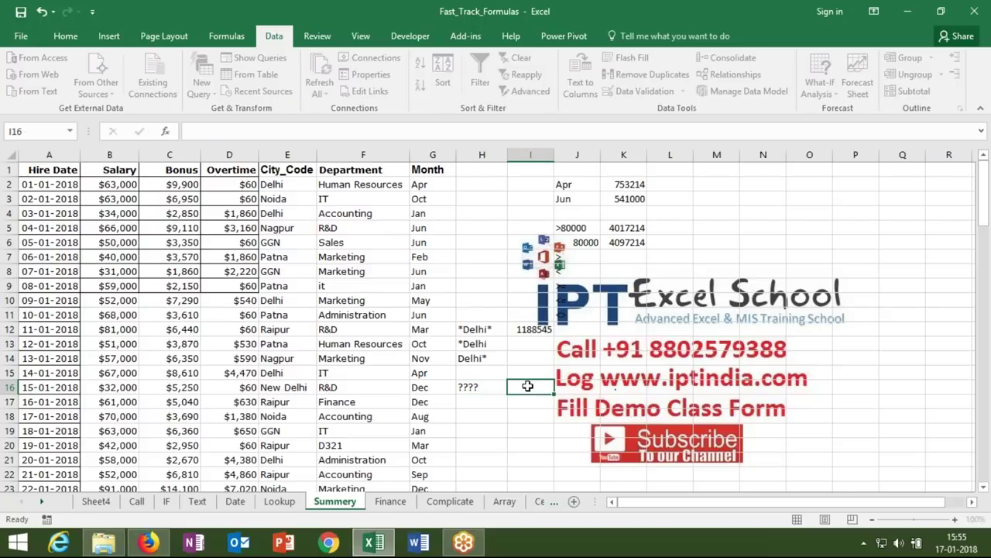
type("=sum")
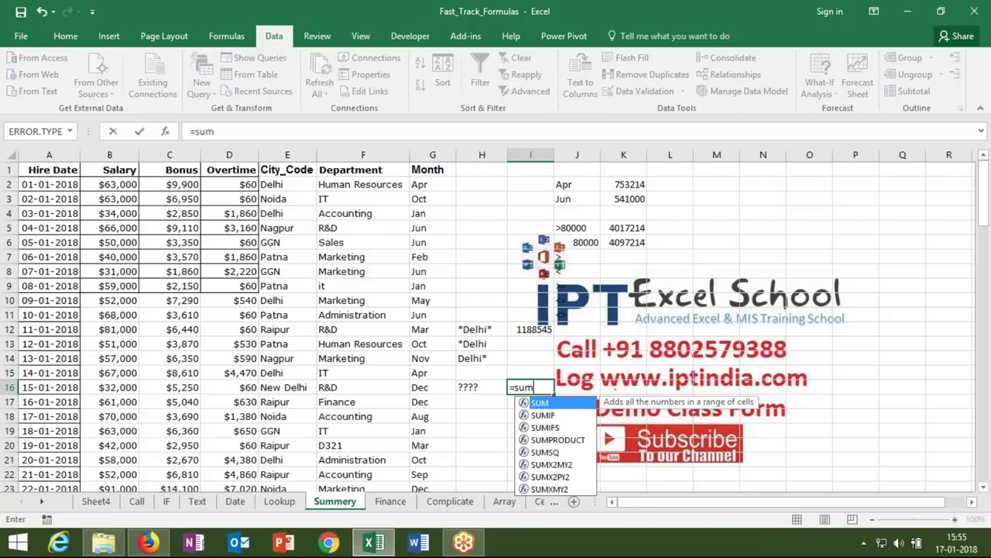
key("Down")
key("Tab")
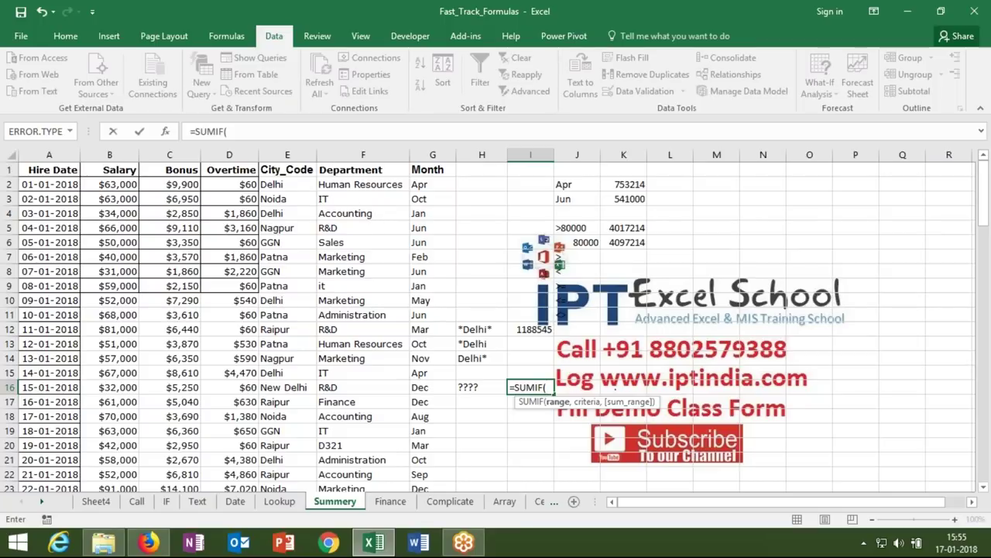
left_click(363, 155)
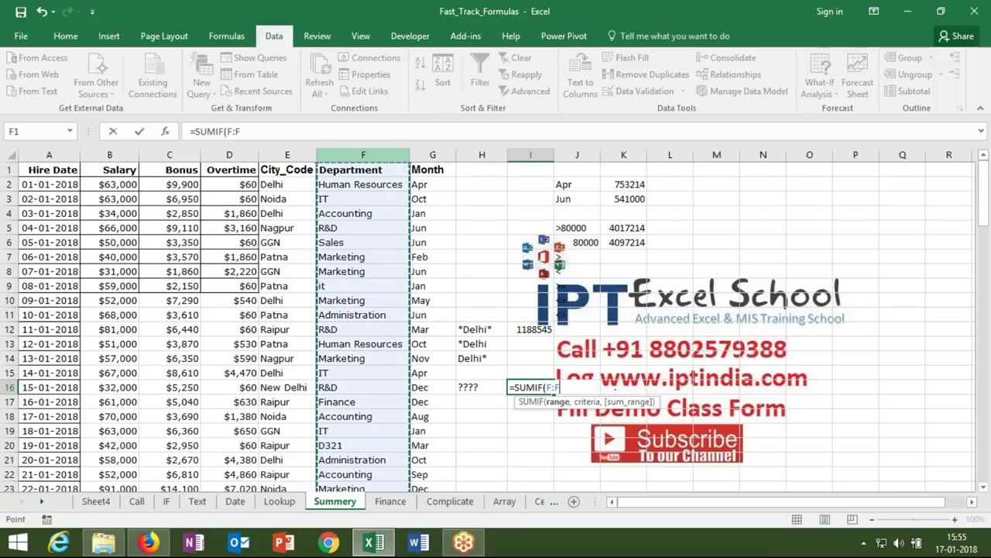
type(",")
left_click(478, 385)
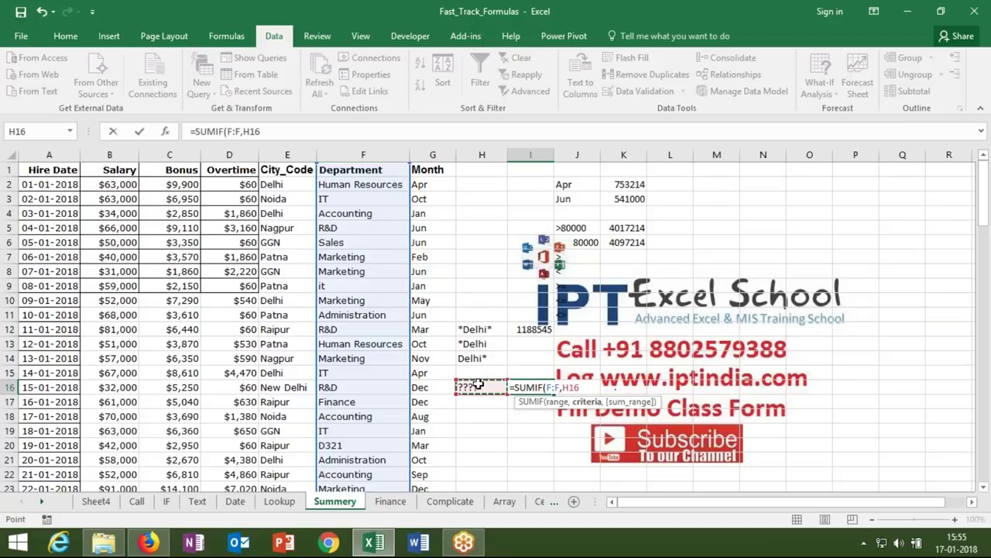
type(",")
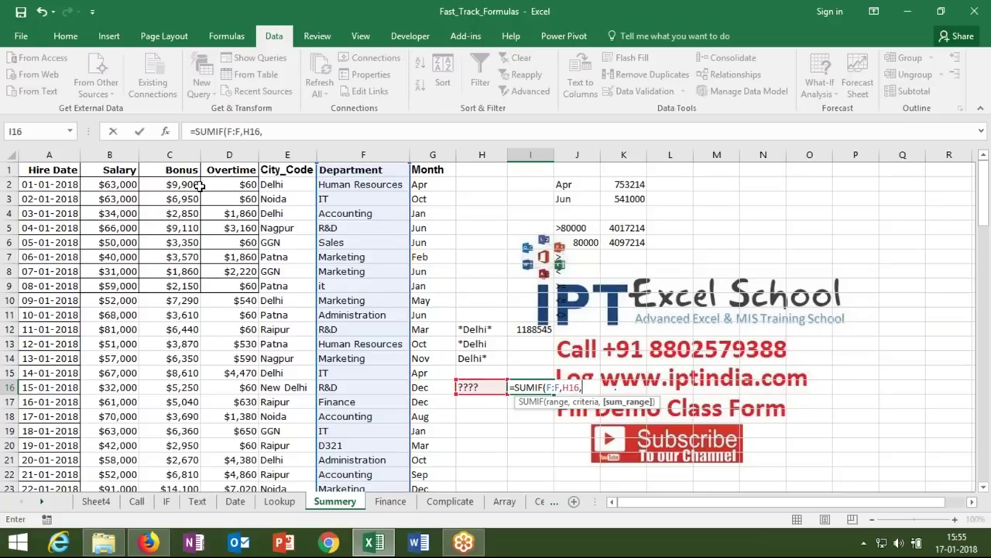
left_click(133, 158)
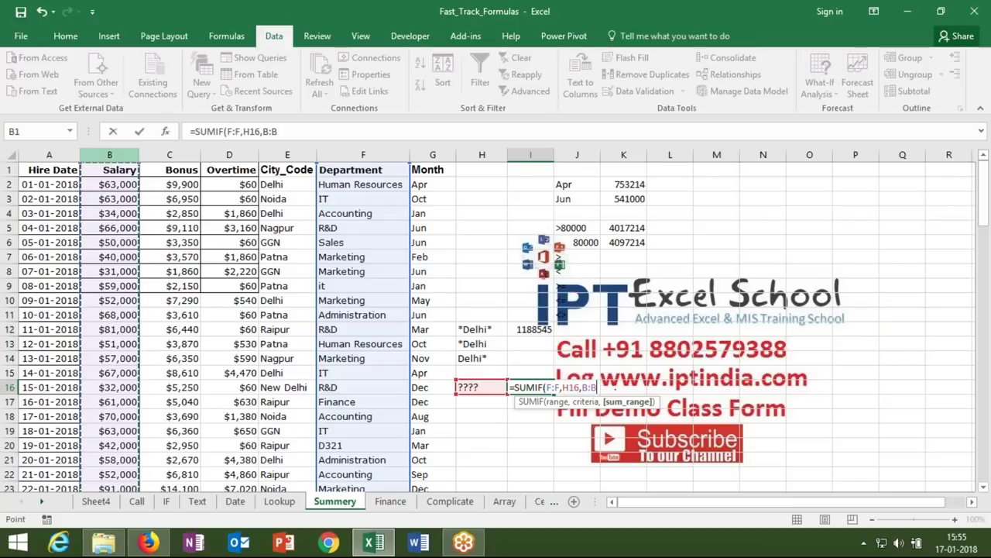
type(")")
key("Return")
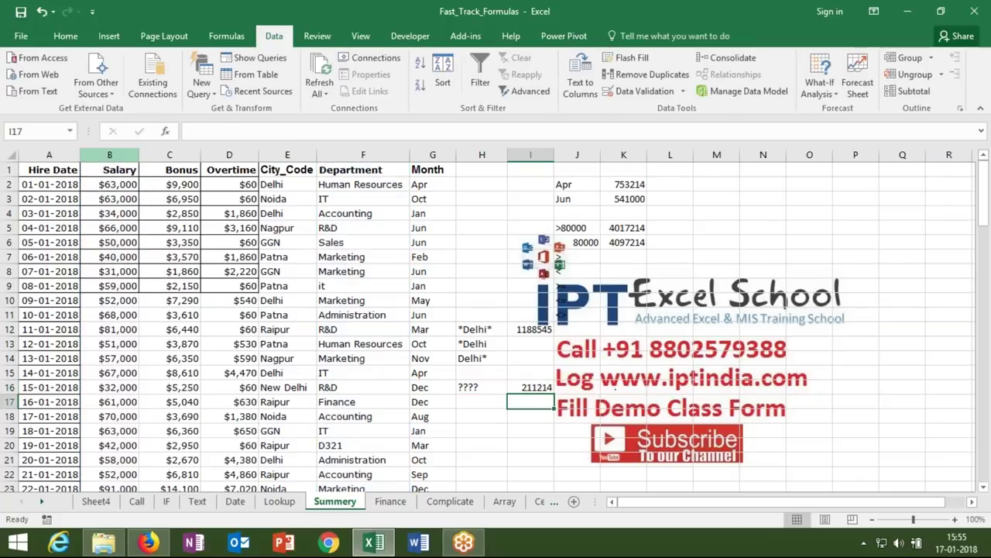
key("Down")
key("Down")
key("Down")
key("Down")
key("Down")
- Copy IT and Oct from F3:G3 and paste them into H20:I20
left_click_drag(356, 199, 412, 199)
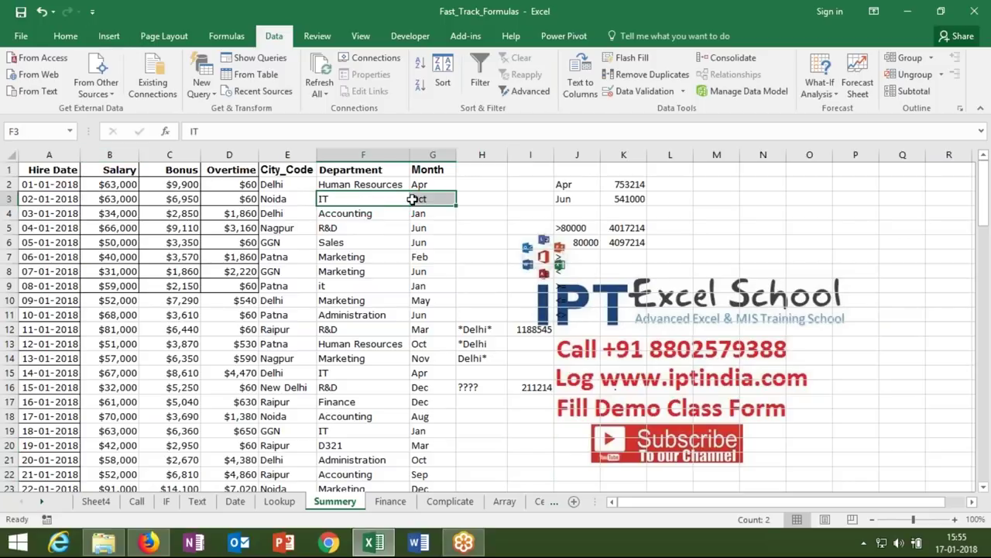
key("ctrl+c")
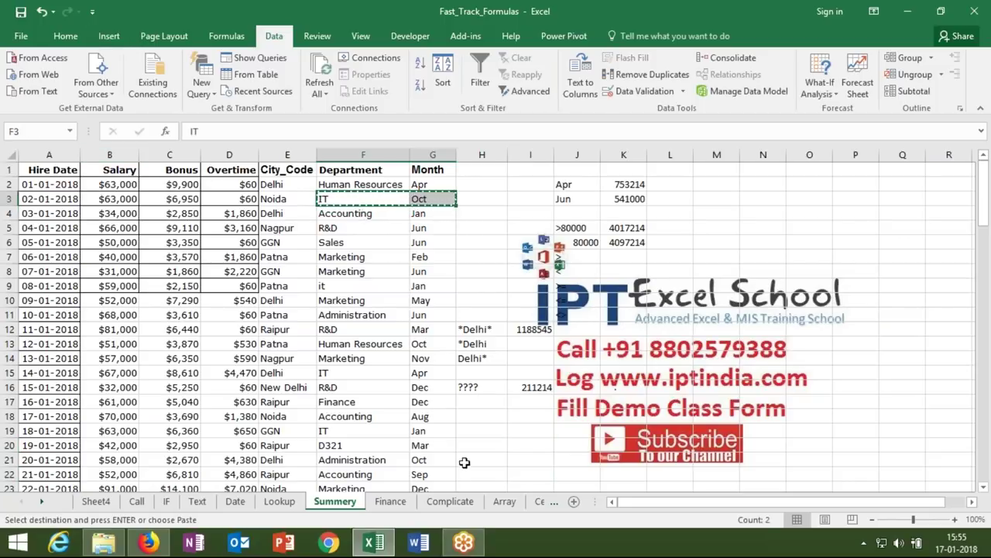
left_click(465, 443)
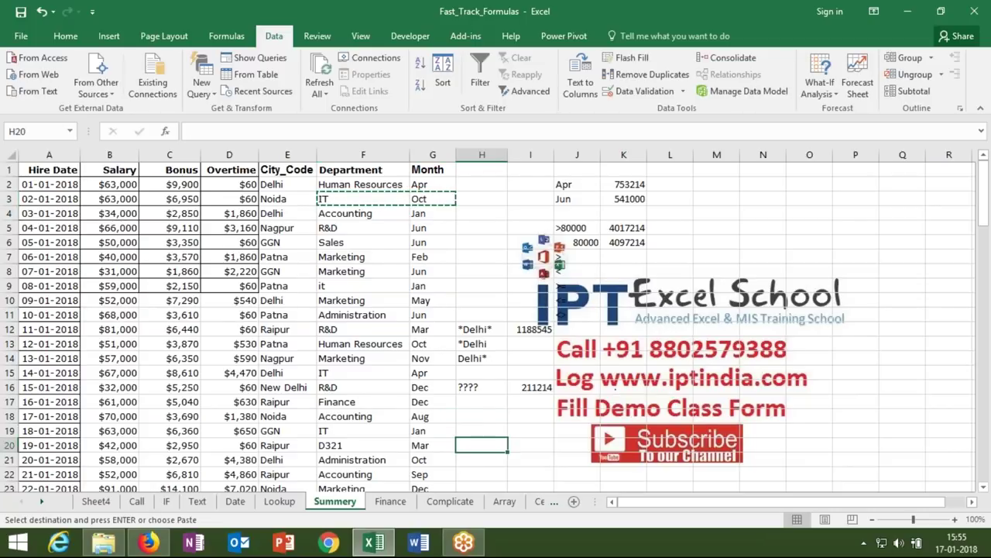
key("ctrl+v")
left_click(573, 446)
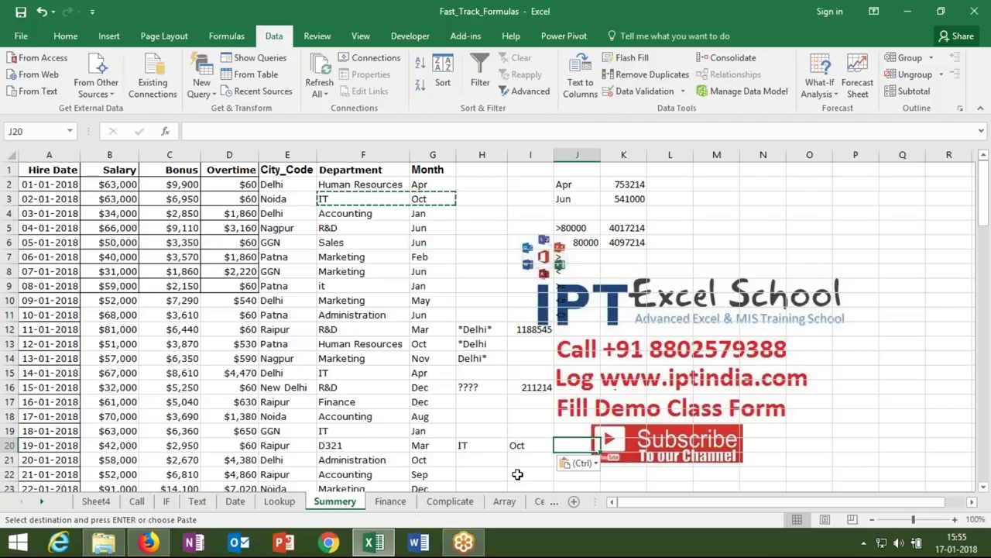
- Enter =SUMIFS(B:B,F:F,H20,G:G,I20) in J20, returning 63000 for IT in Oct
type("=s")
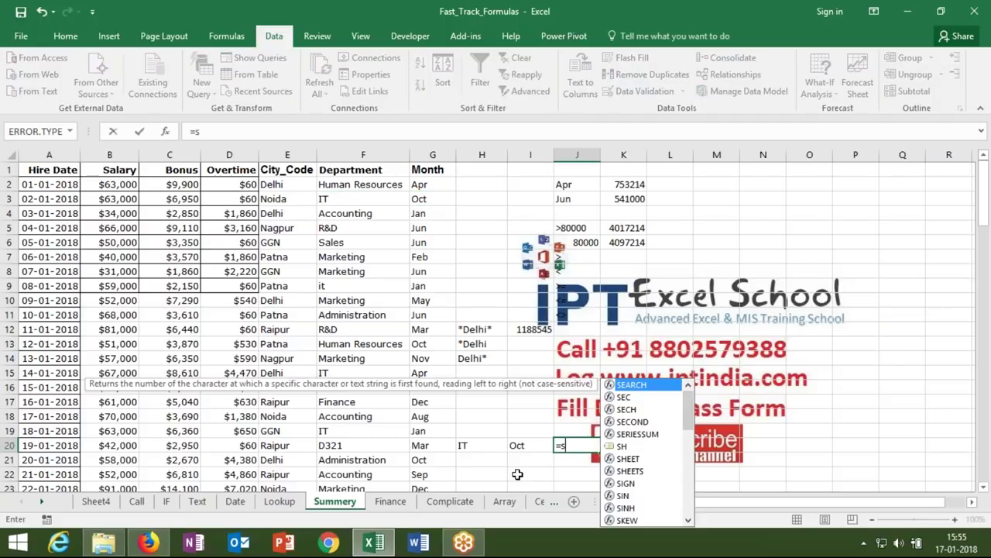
type("umifs")
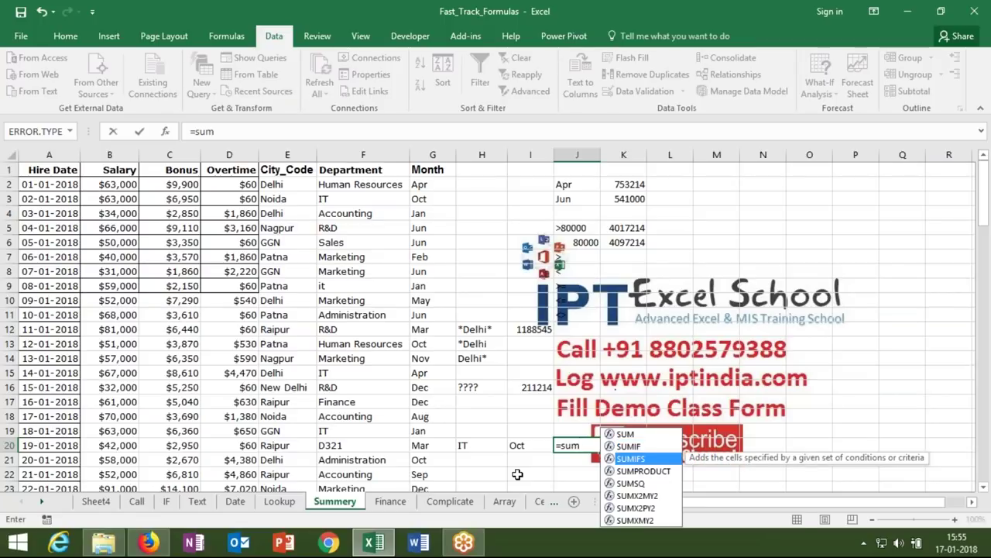
key("Tab")
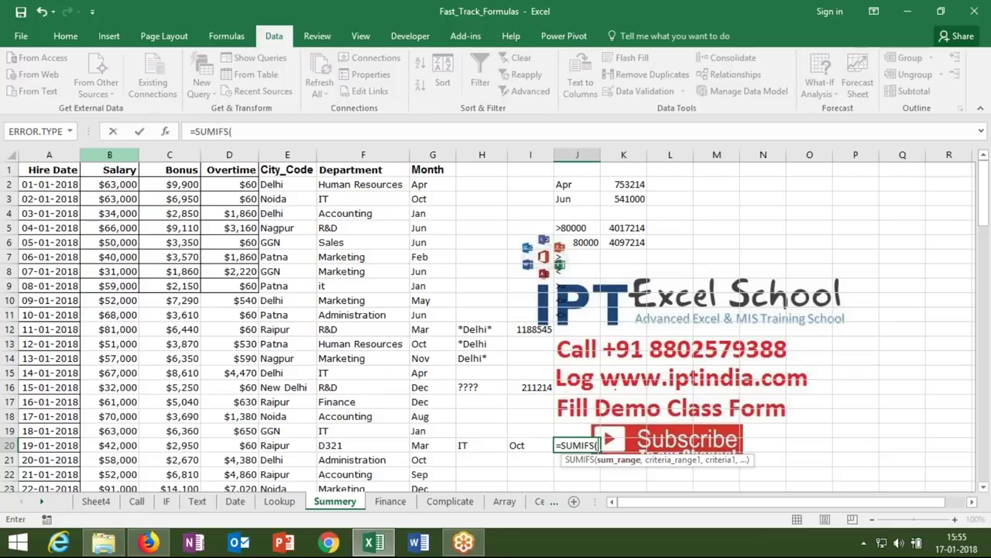
left_click(109, 155)
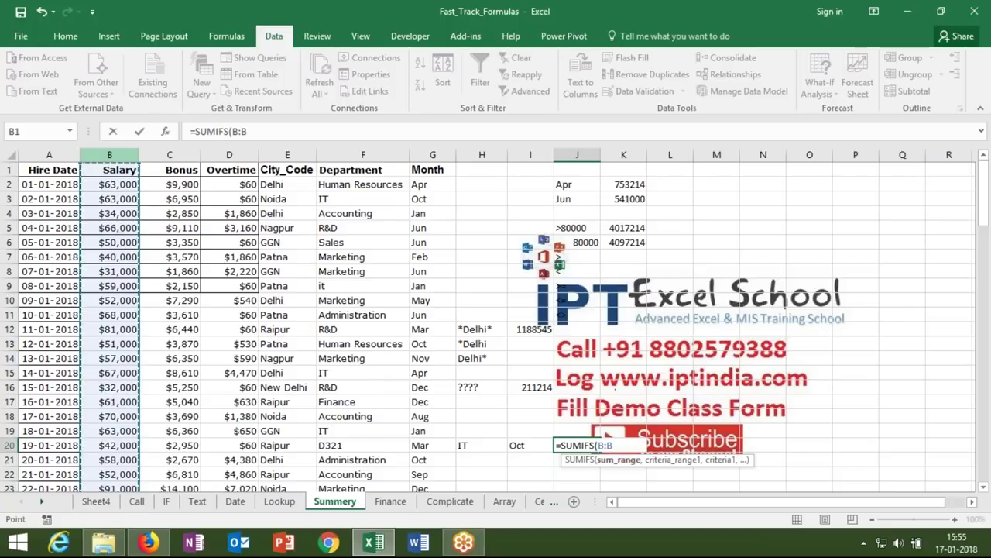
type(",")
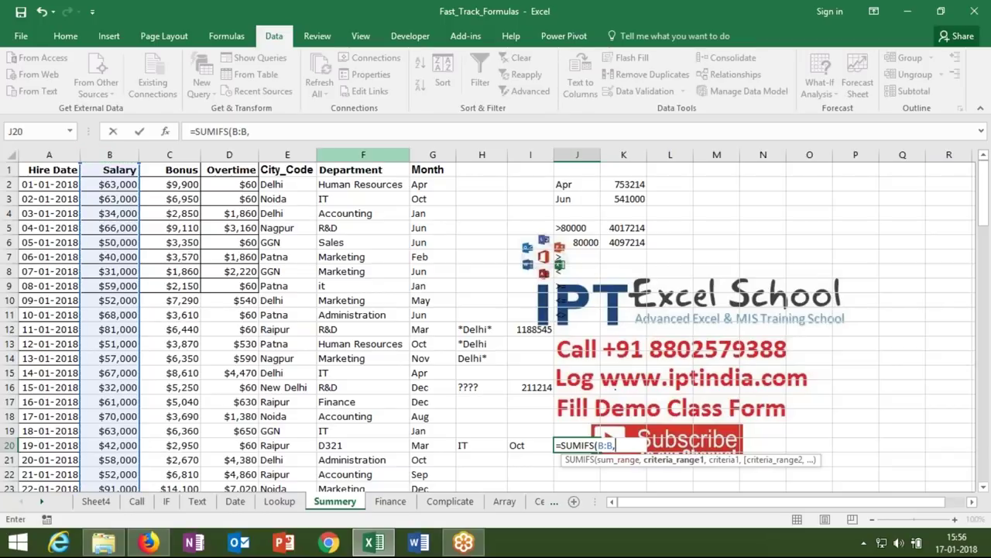
left_click(323, 147)
type(",")
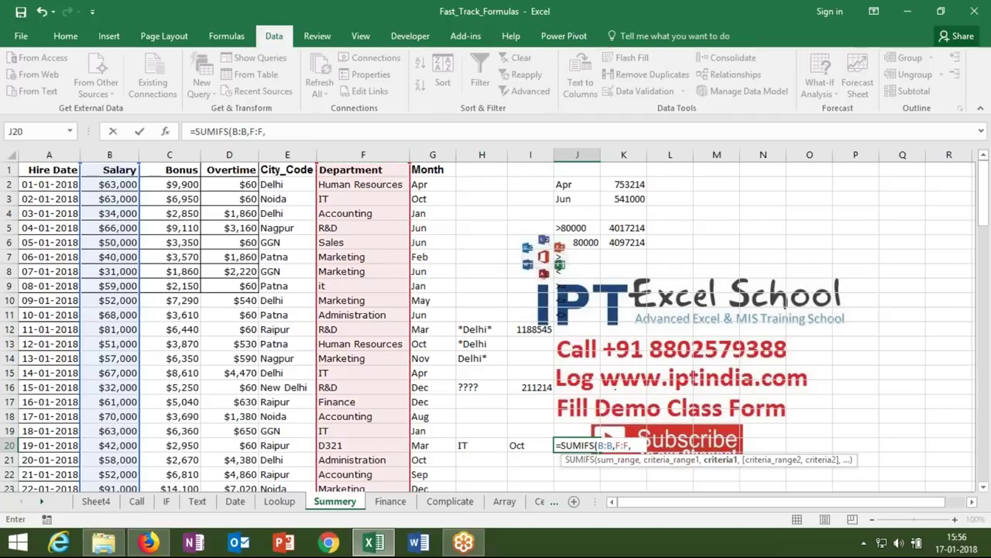
left_click(475, 445)
type(",")
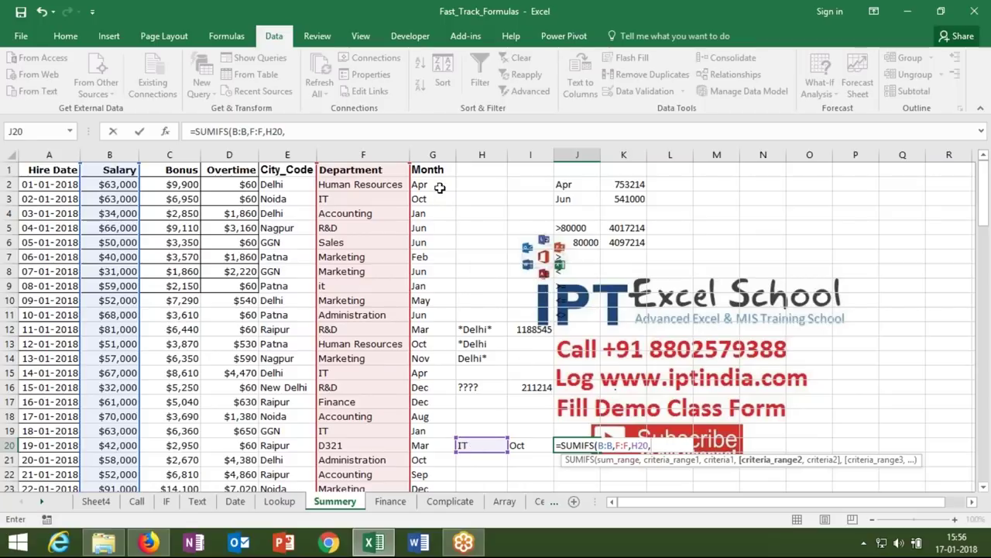
left_click(432, 154)
type(",")
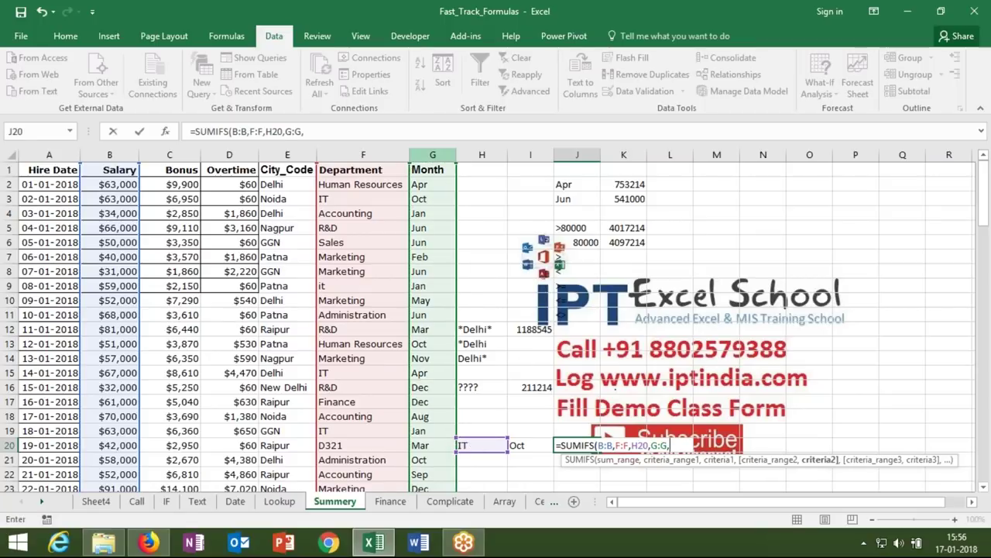
left_click(518, 444)
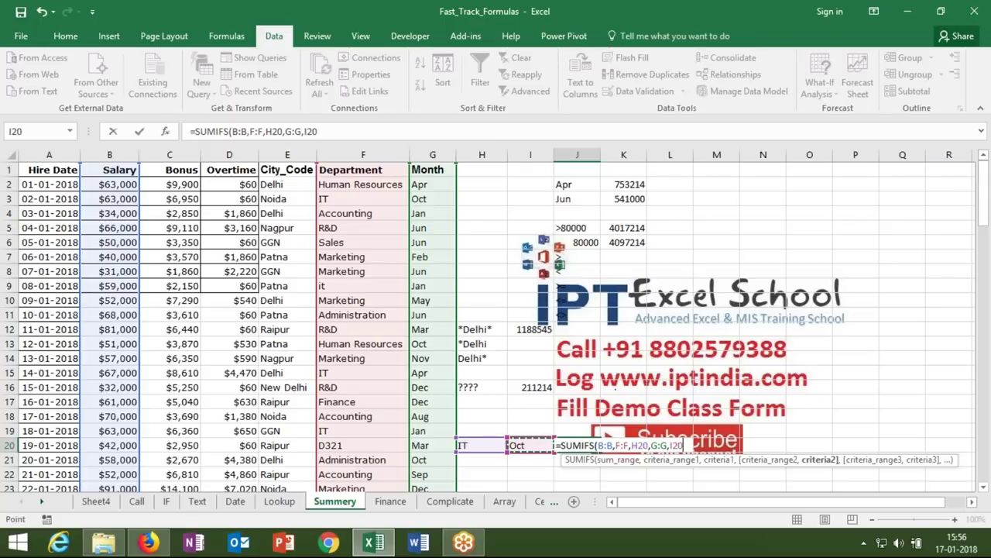
type(")")
key("ctrl+Return")
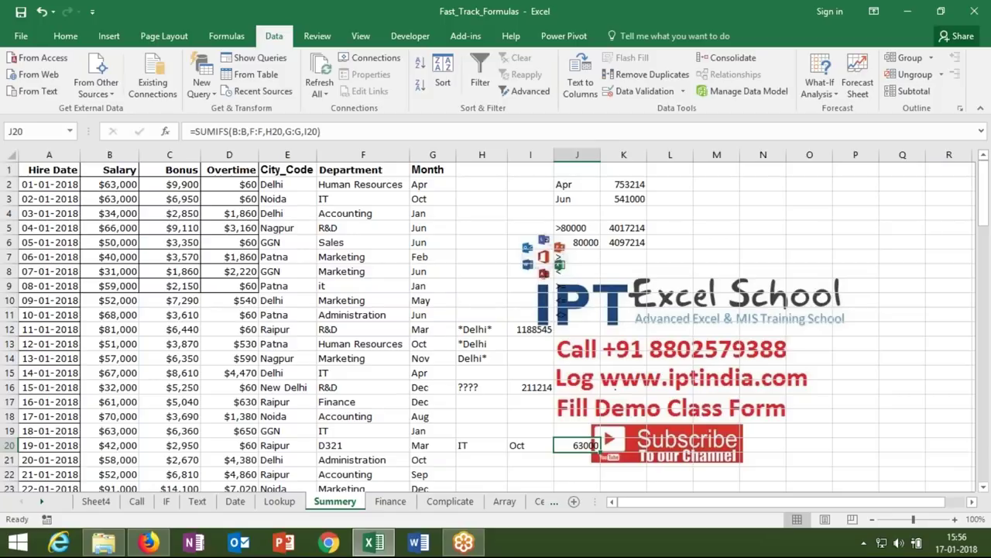
key("Down")
key("Down")
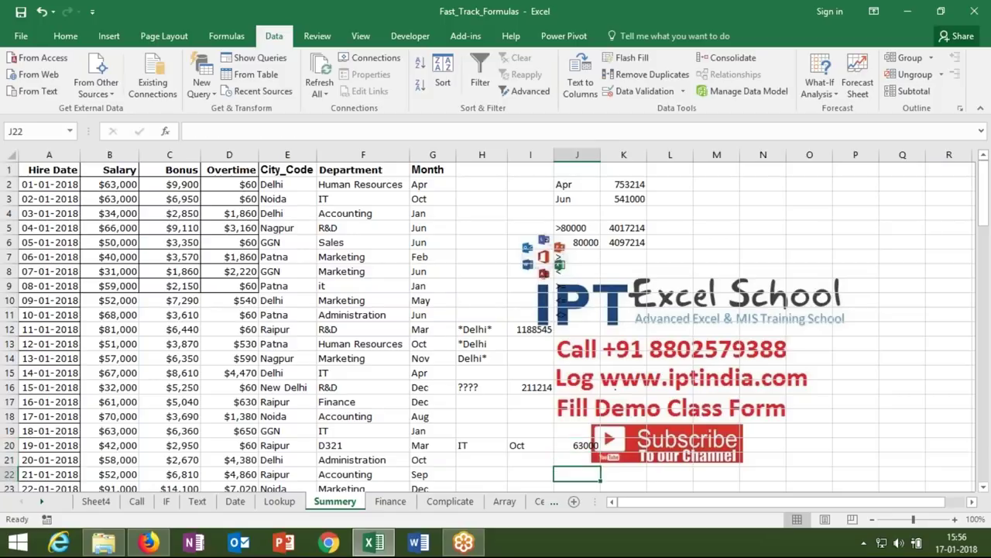
key("Up")
key("Up")
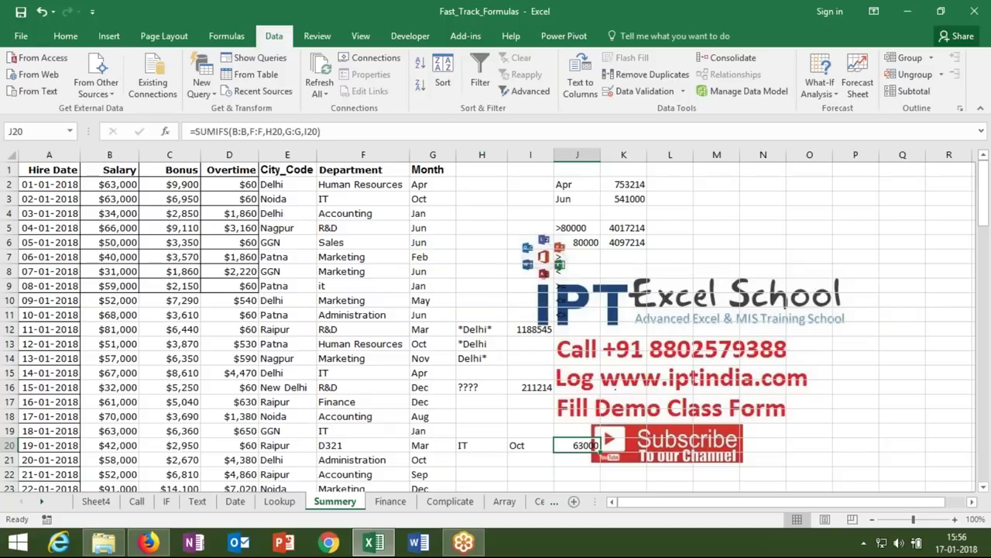
- Enter =COUNTIF(G:G,J2) in L2 to count Apr rows, giving 10
left_click_drag(476, 389, 476, 329)
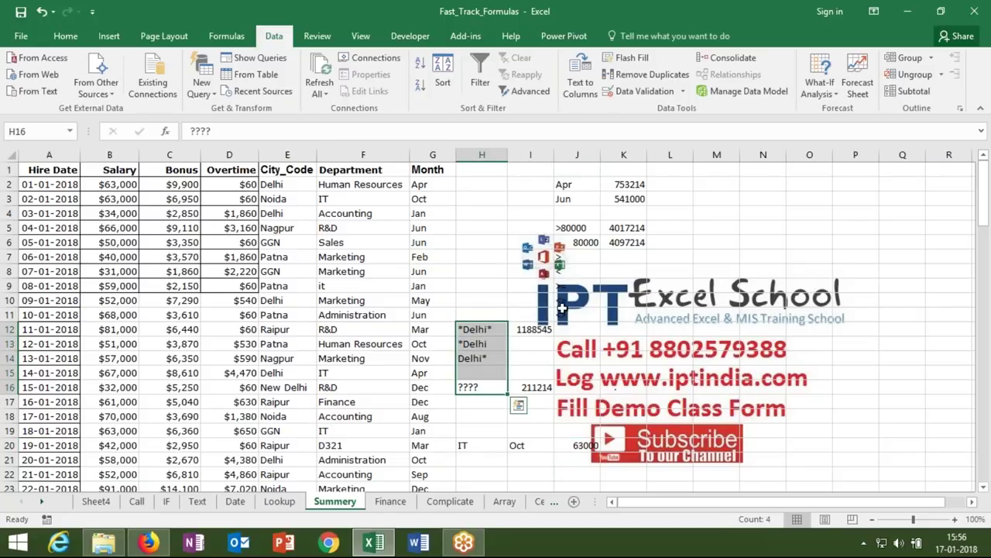
left_click_drag(569, 317, 567, 199)
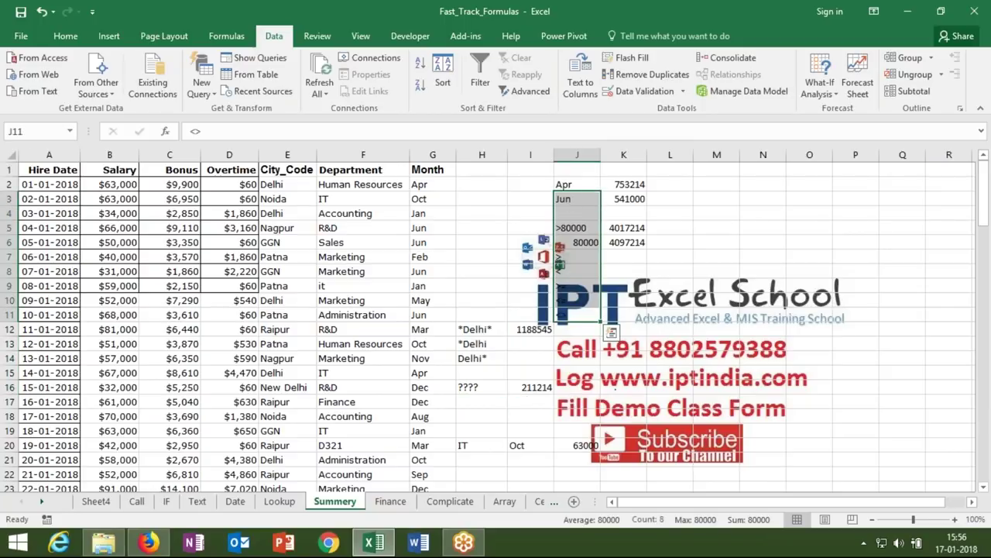
left_click(669, 186)
type("=cou")
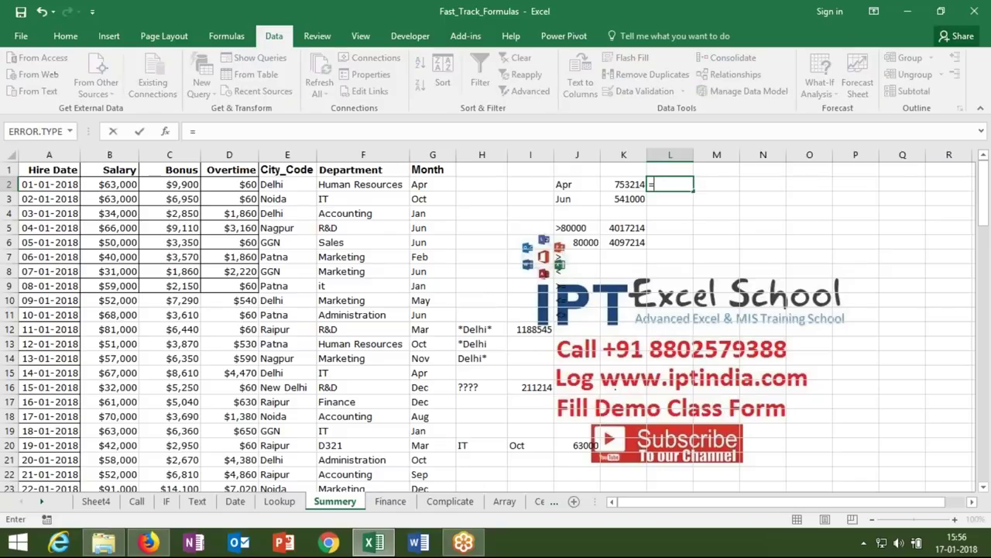
key("Down")
key("Down")
key("Down")
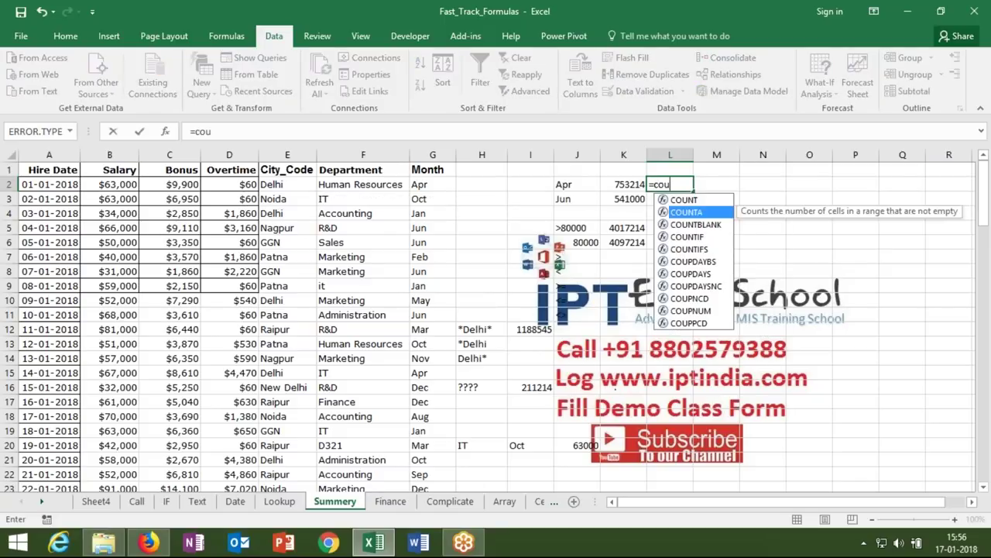
key("Tab")
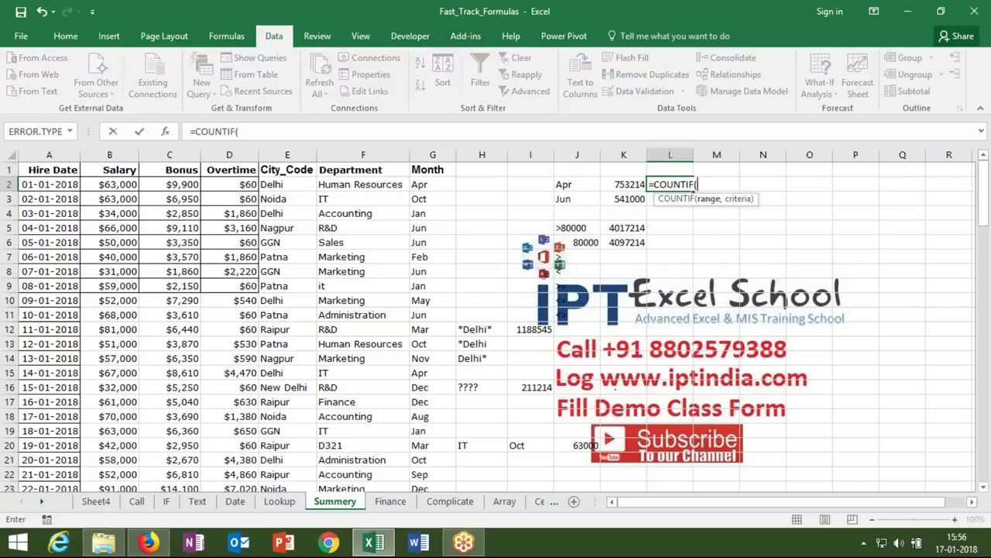
left_click(433, 155)
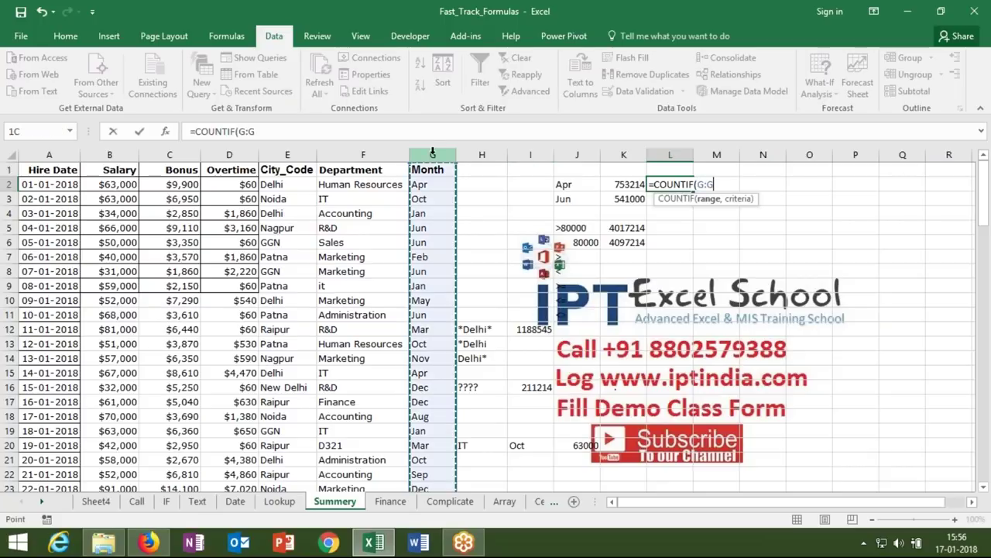
type(",")
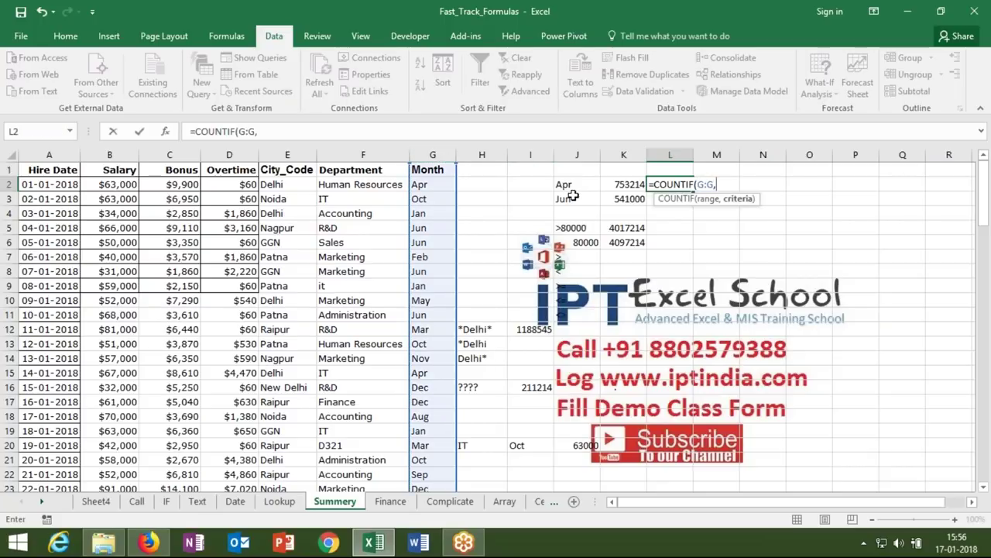
left_click(567, 184)
key("Return")
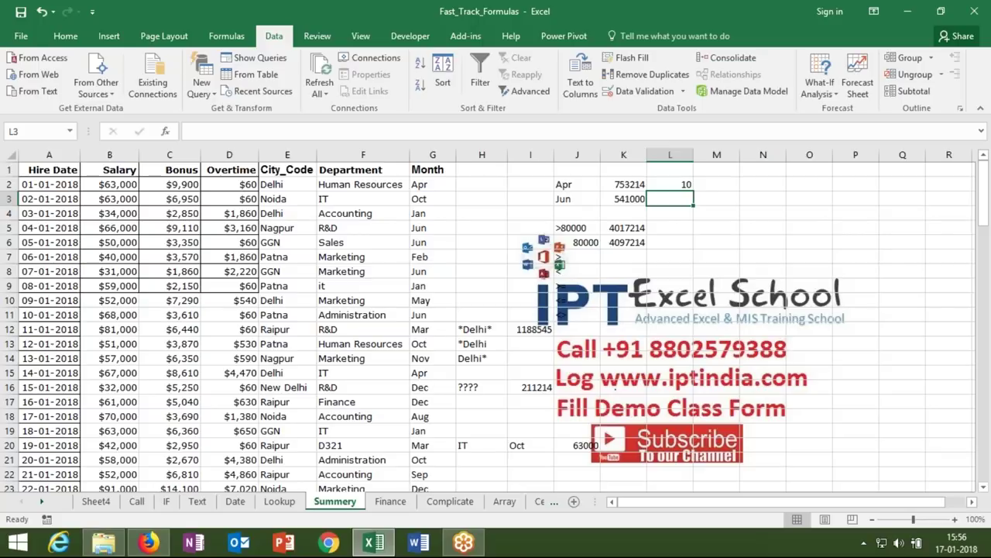
- Select the criteria cells in columns J and H, then select cell J21
left_click_drag(567, 187, 577, 317)
left_click_drag(482, 317, 481, 386)
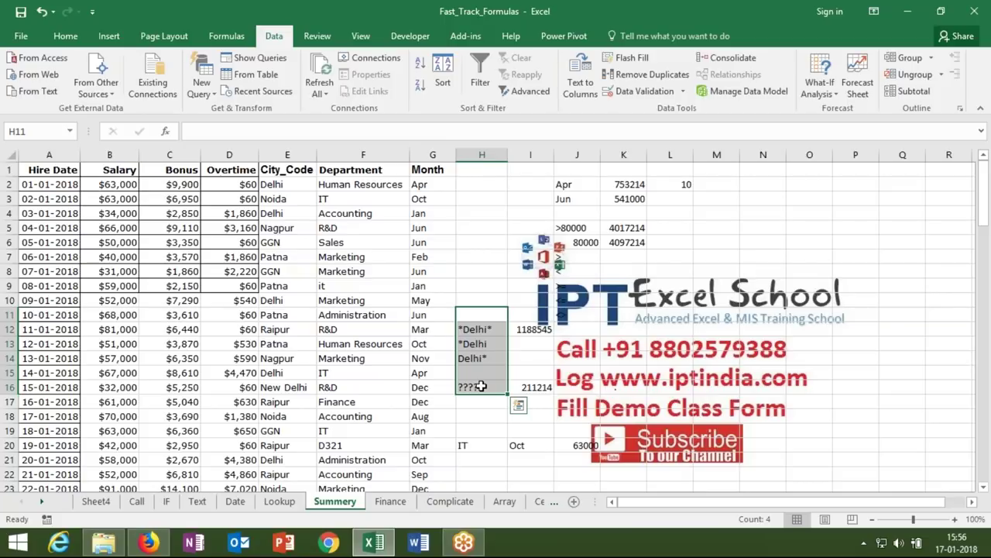
left_click(521, 459)
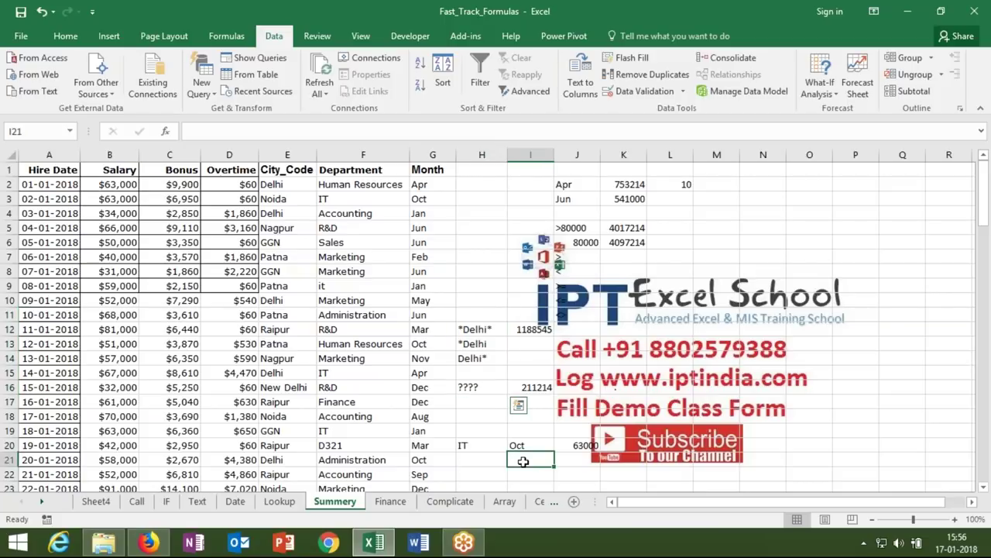
left_click(569, 462)
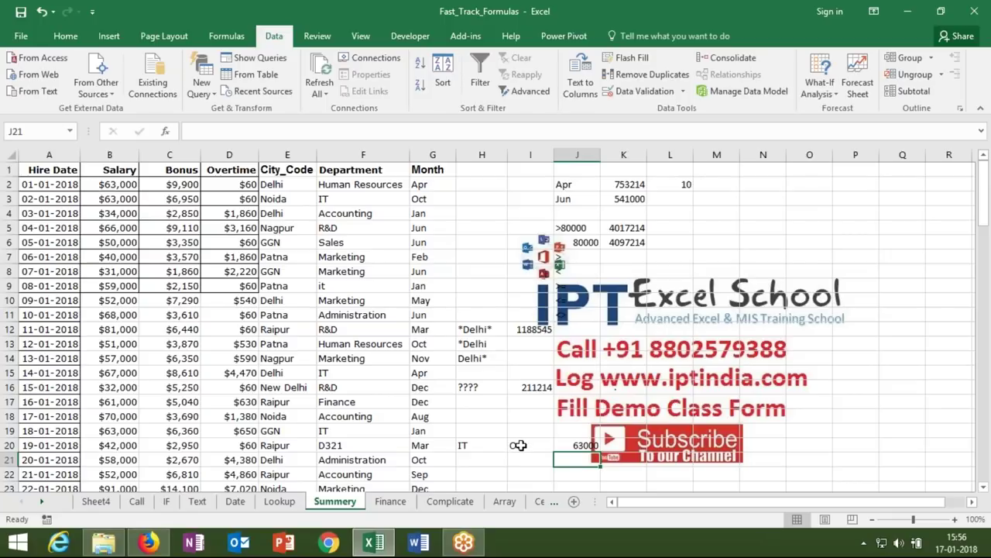
- Enter =COUNTIFS(F:F,H20,G:G,I20) in J21 to count IT rows in Oct
type("=cou")
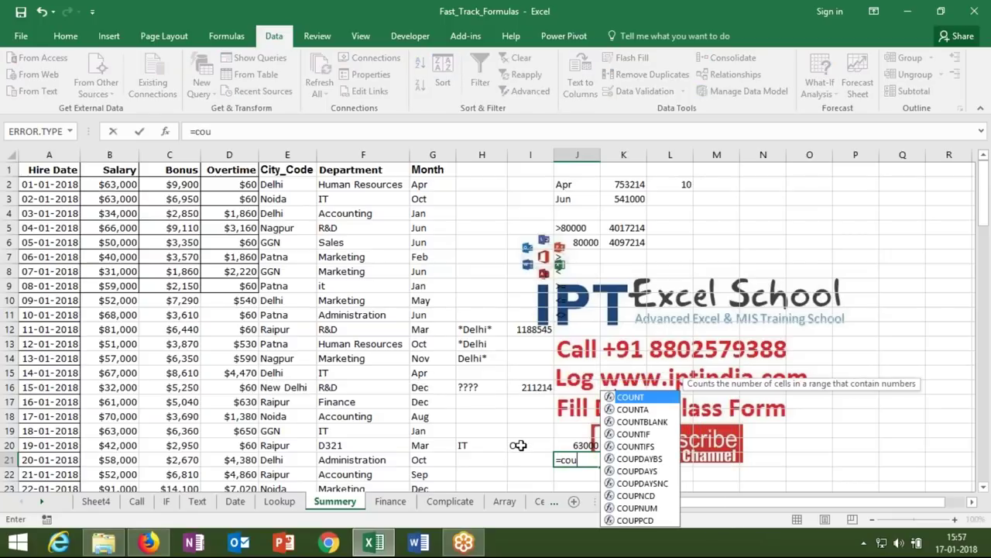
key("Down")
key("Down")
key("Down")
key("Down")
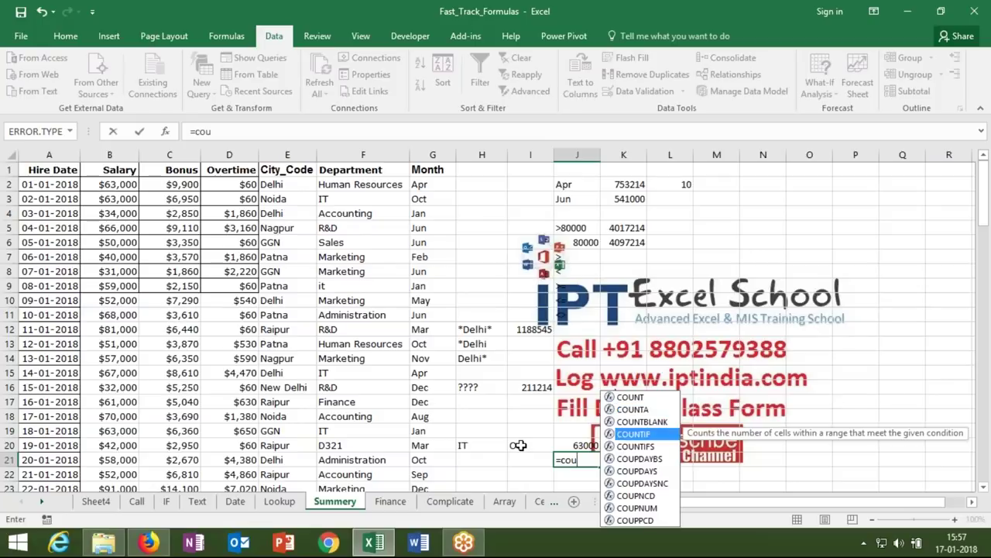
key("Tab")
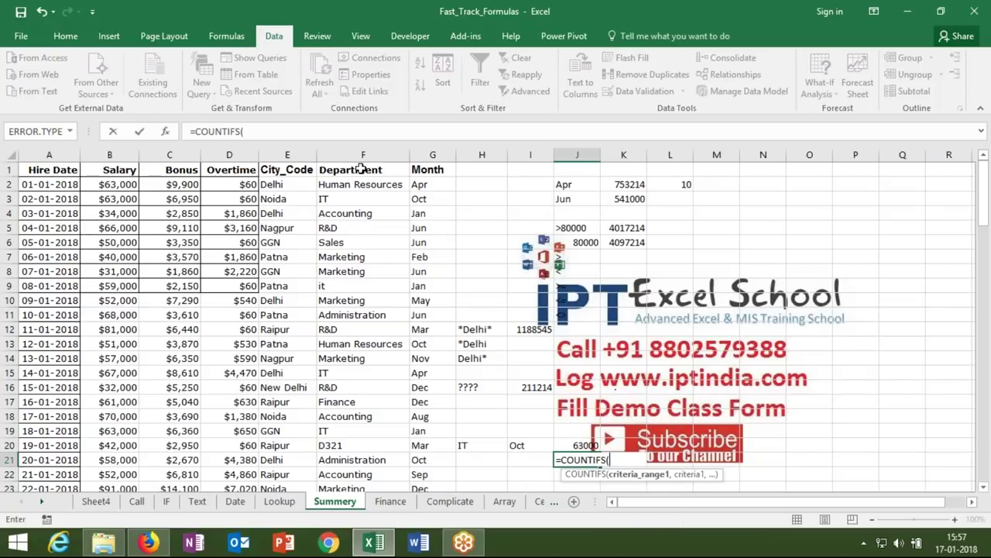
left_click(360, 154)
type(",")
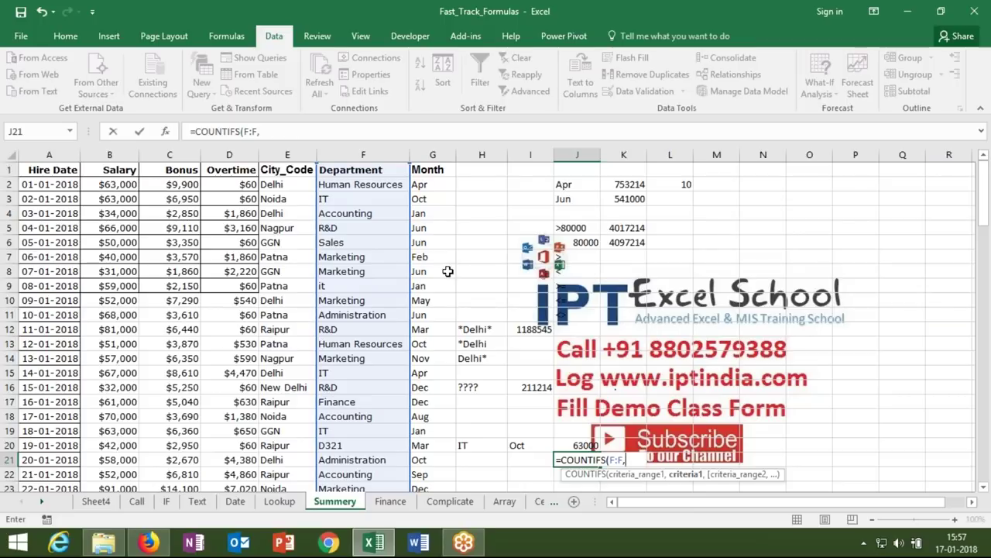
left_click(488, 447)
type(",")
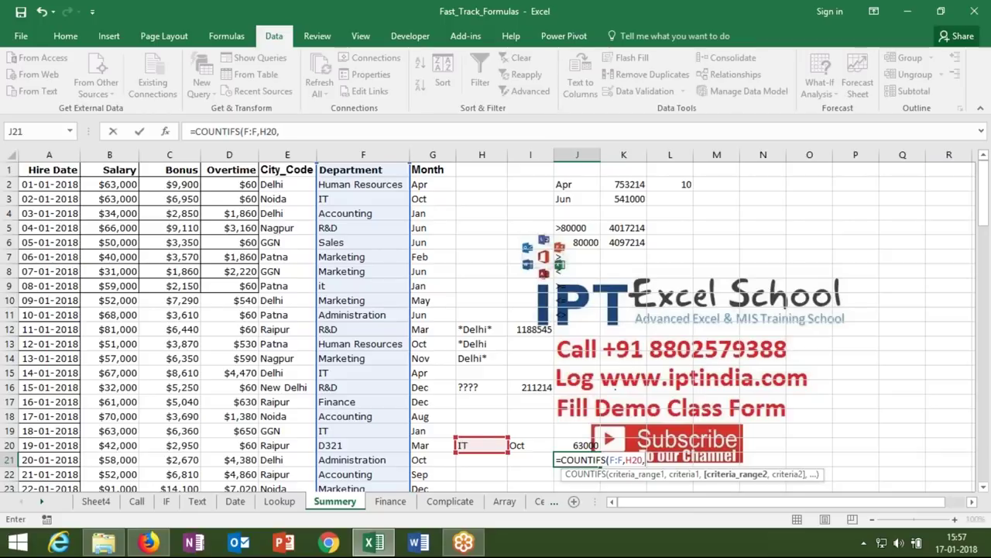
left_click(432, 154)
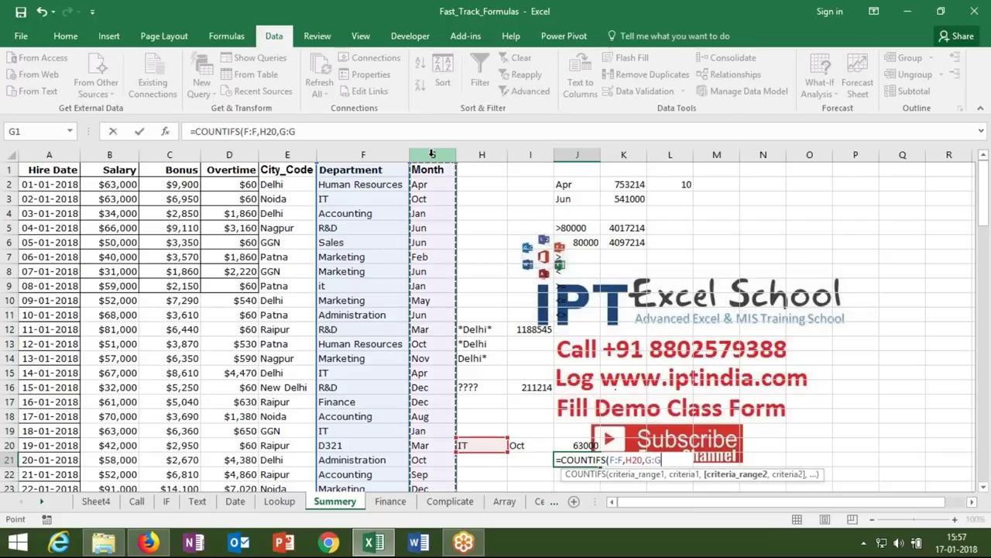
type(",")
left_click(537, 443)
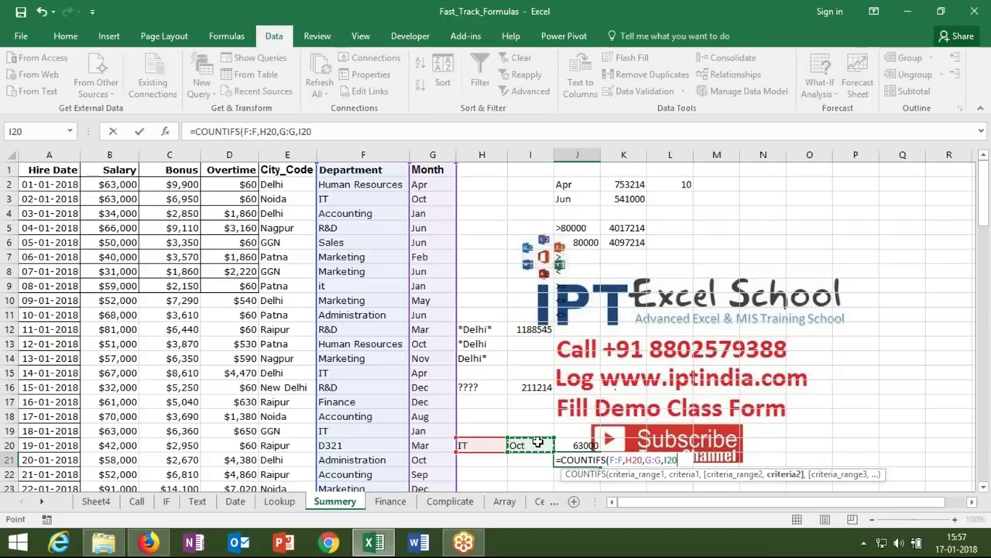
key("Return")
key("Up")
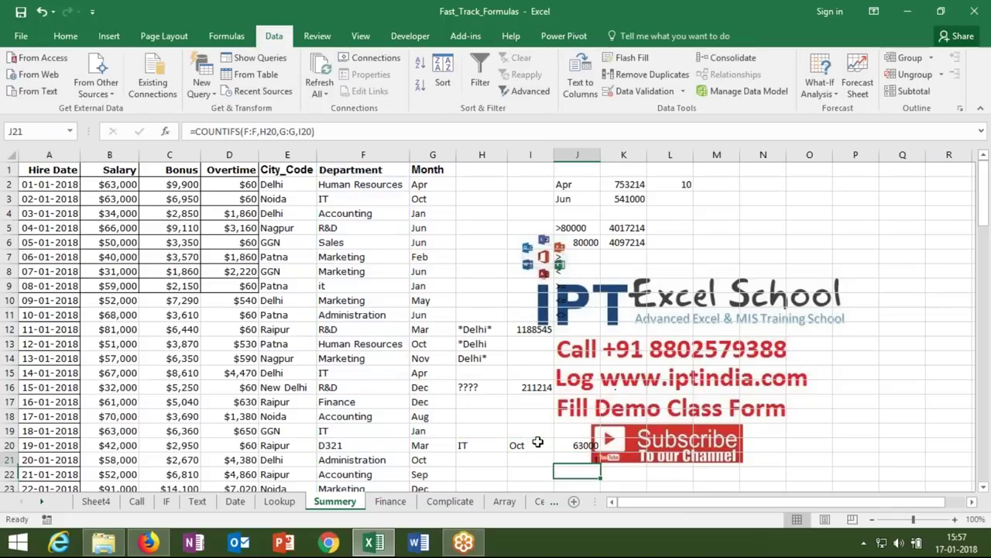
- Enter =AVERAGE(G:G,J2,B:B) in M2 so it shows $77,341
left_click(702, 182)
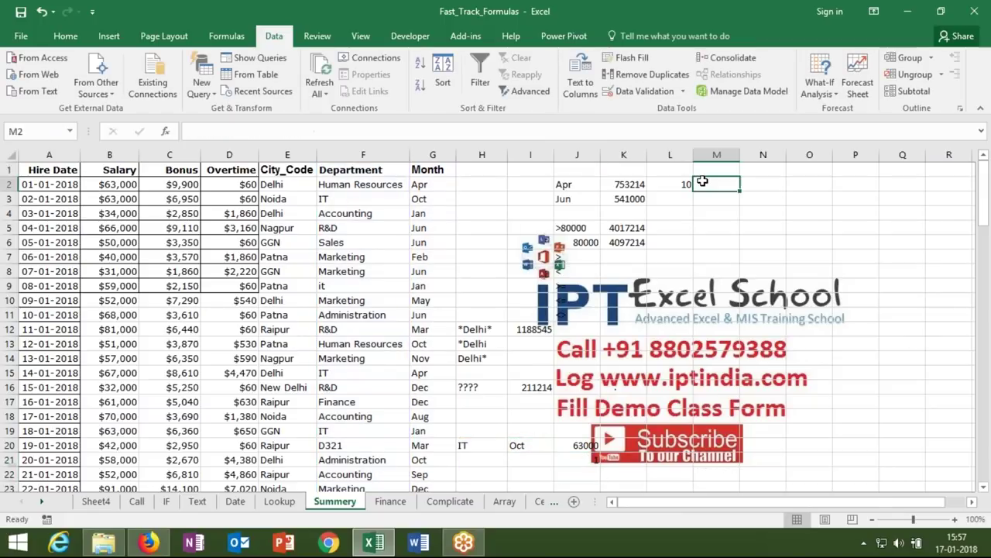
type("=av")
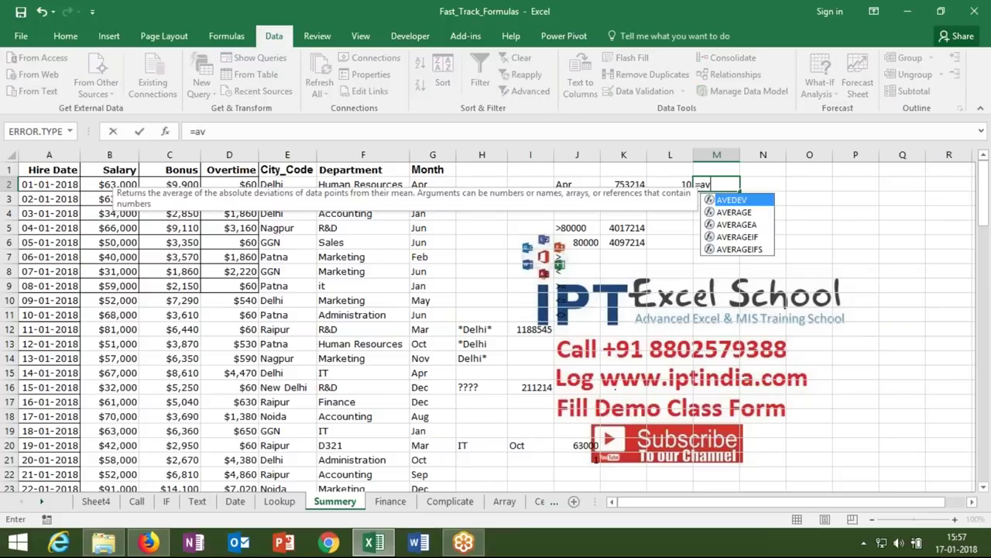
key("Down")
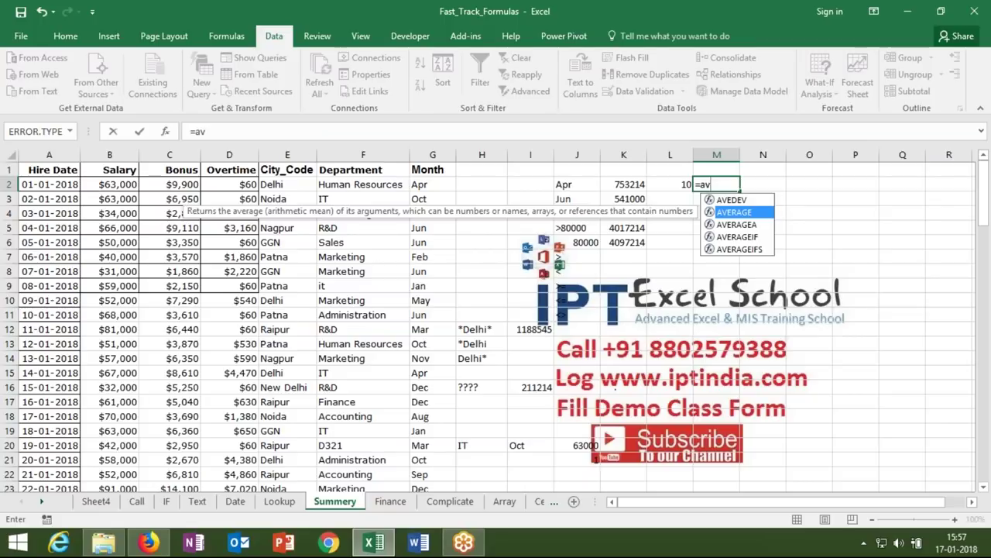
key("Tab")
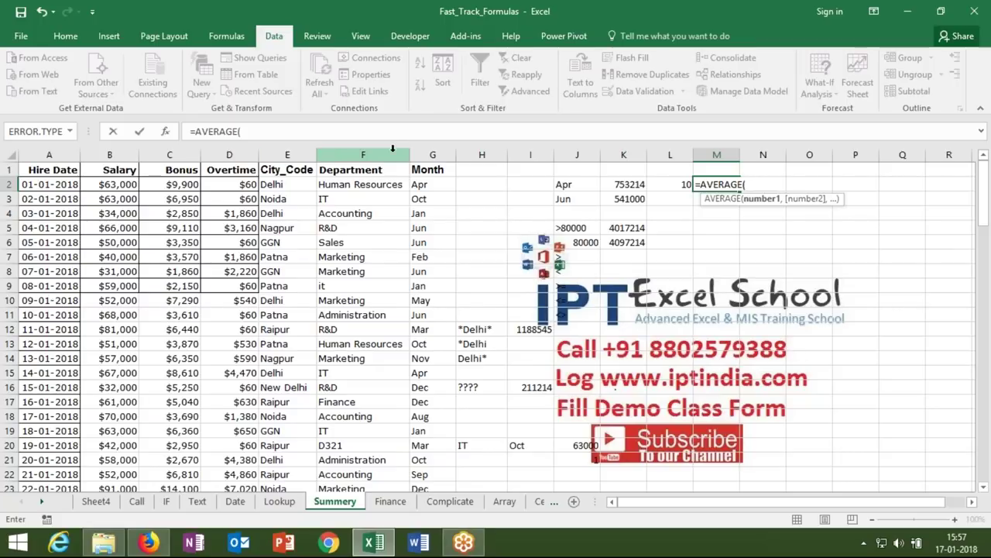
left_click(432, 154)
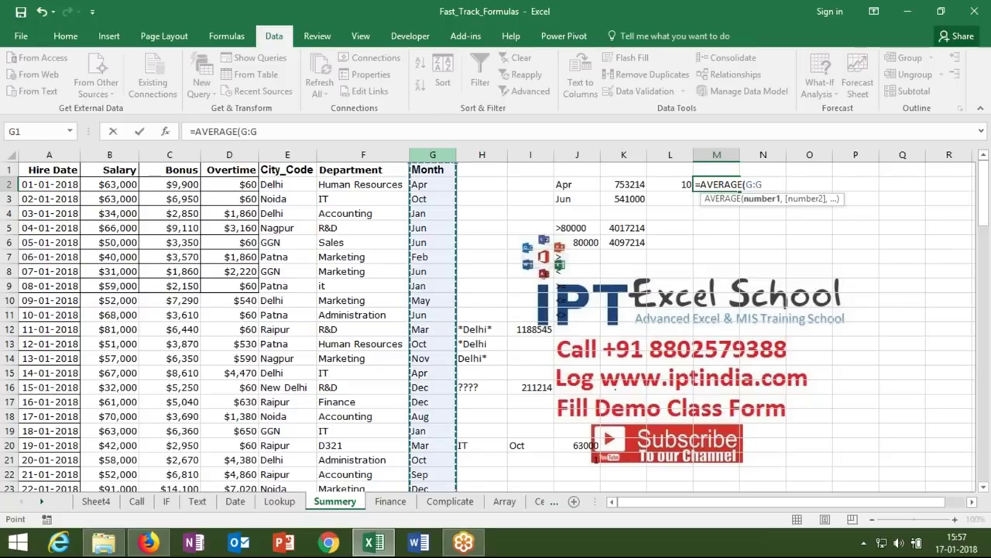
type(",")
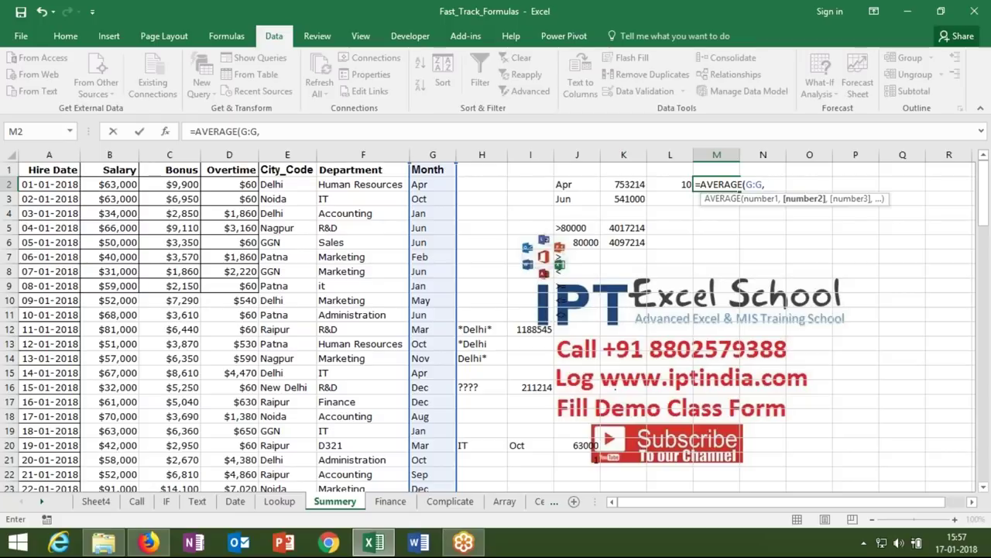
left_click(571, 184)
type(",")
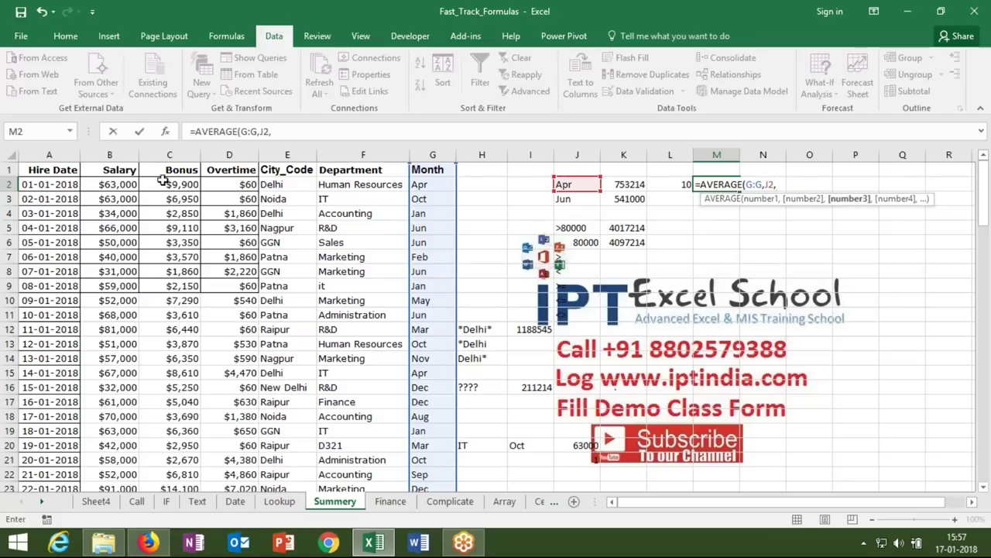
left_click(123, 154)
key("Return")
- Cancel the stray entry in M3, review M2's formula, and select J22
type(".")
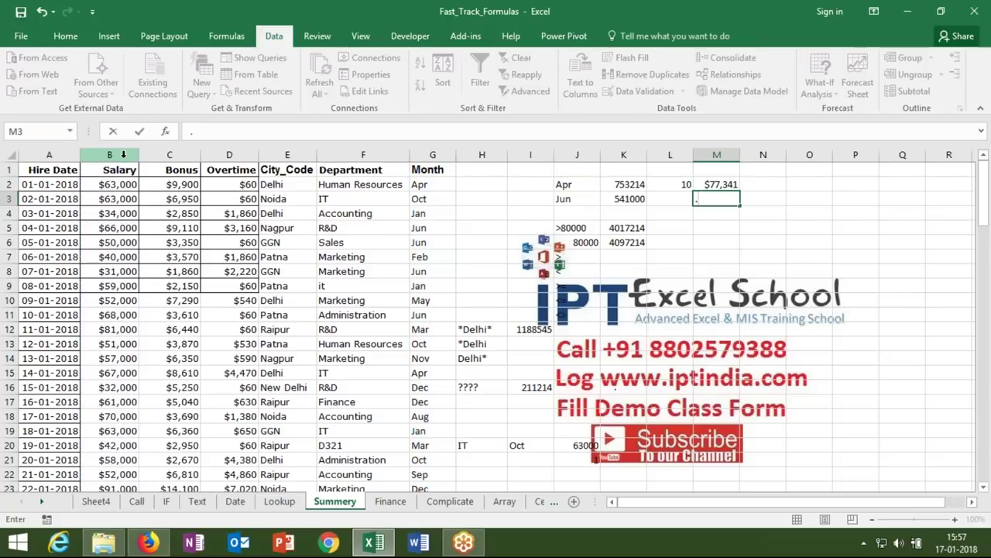
key("Escape")
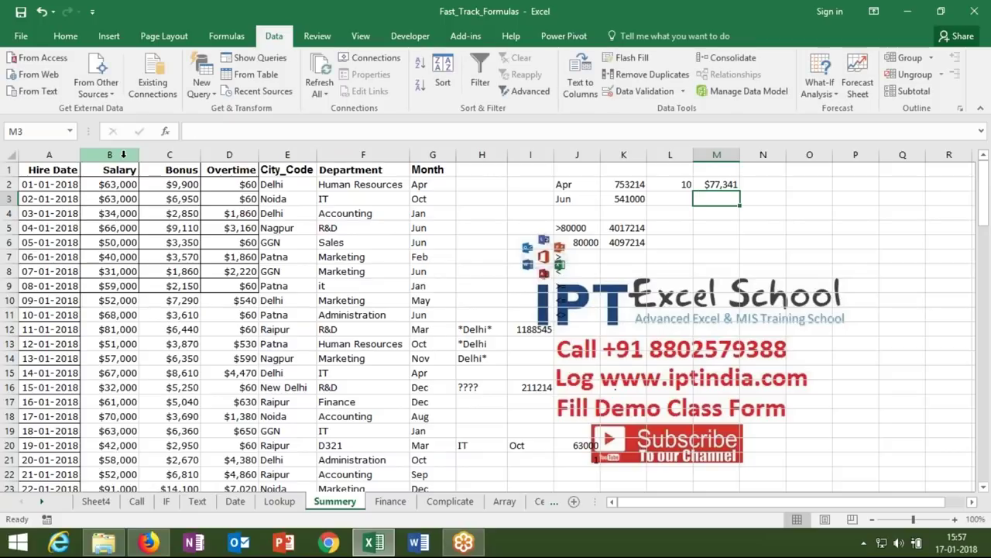
key("Up")
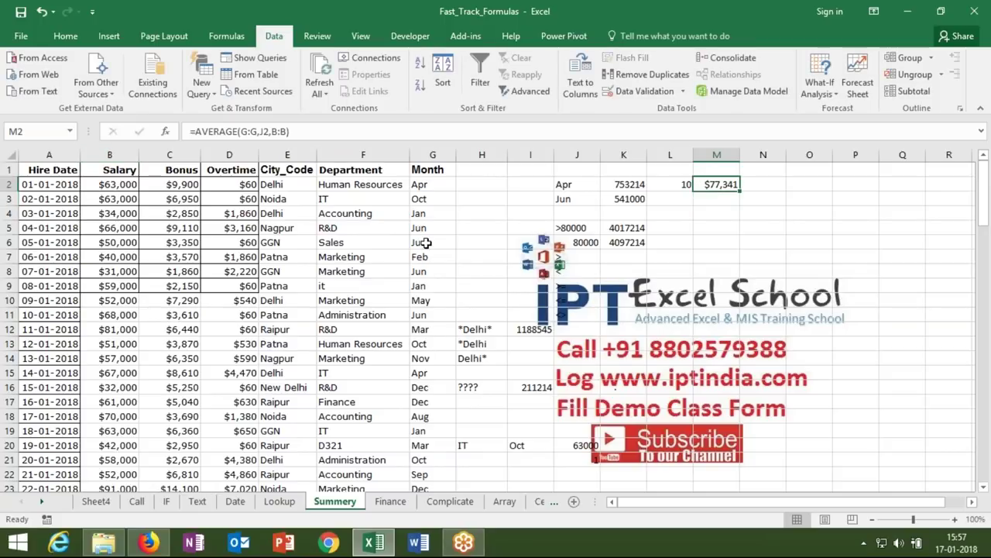
left_click_drag(571, 229, 481, 395)
left_click(571, 471)
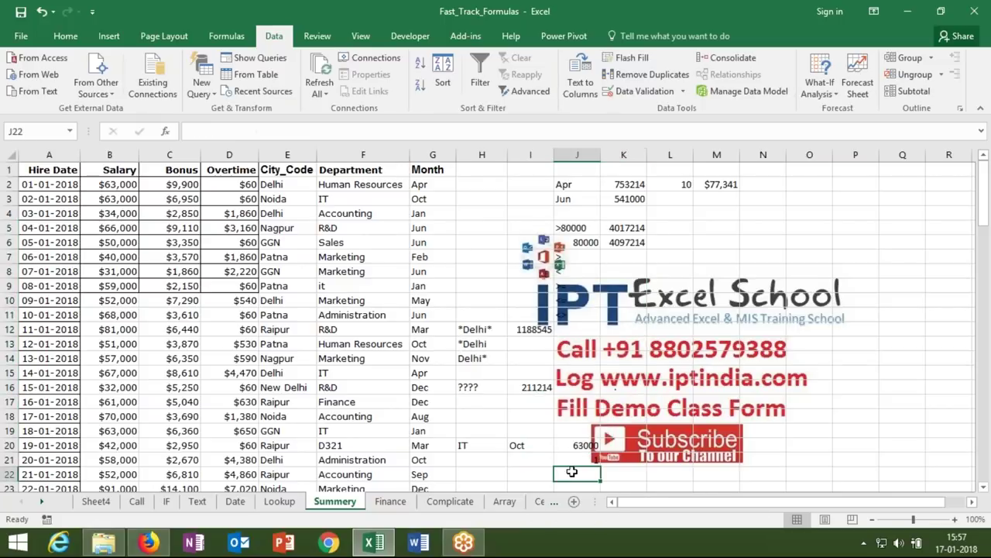
- Start an AVERAGEIFS formula in J22, removing a stray character after =av
type("=av")
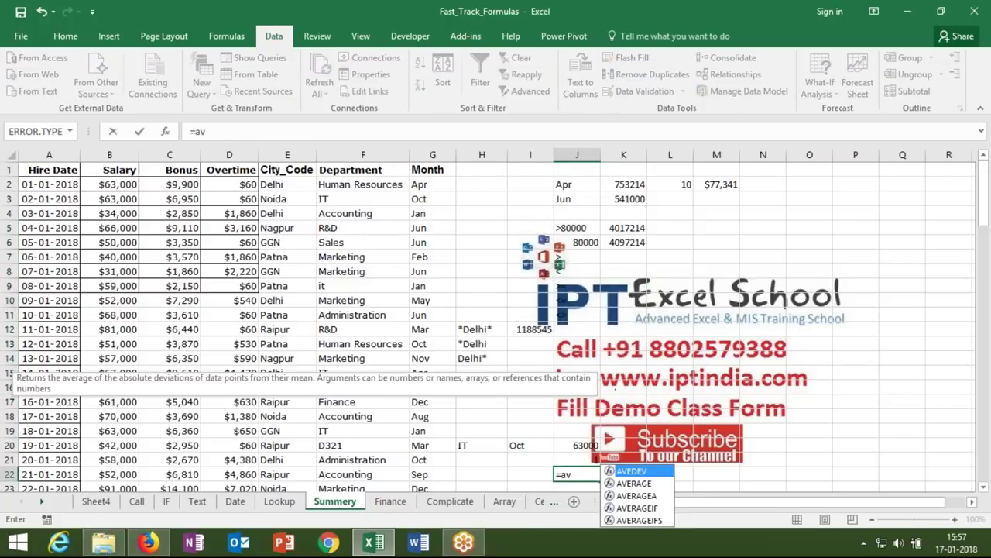
key("Down")
key("Down")
key("Down")
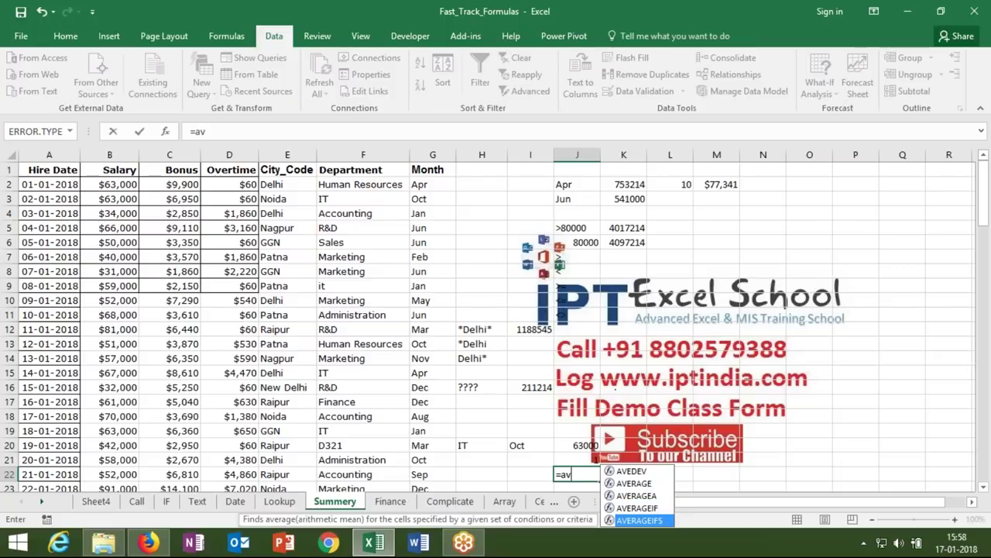
type("`")
key("BackSpace")
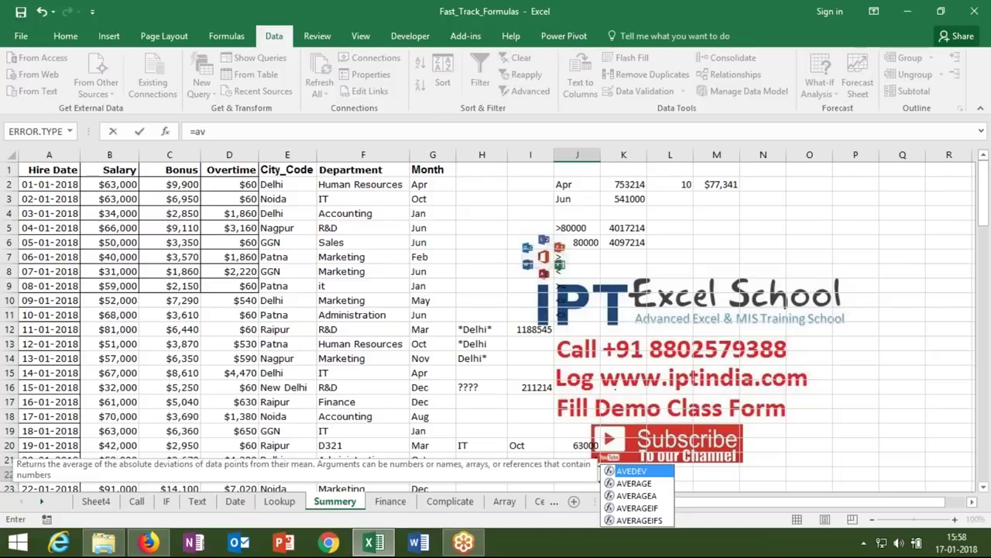
key("Down")
key("Down")
key("Down")
key("Down")
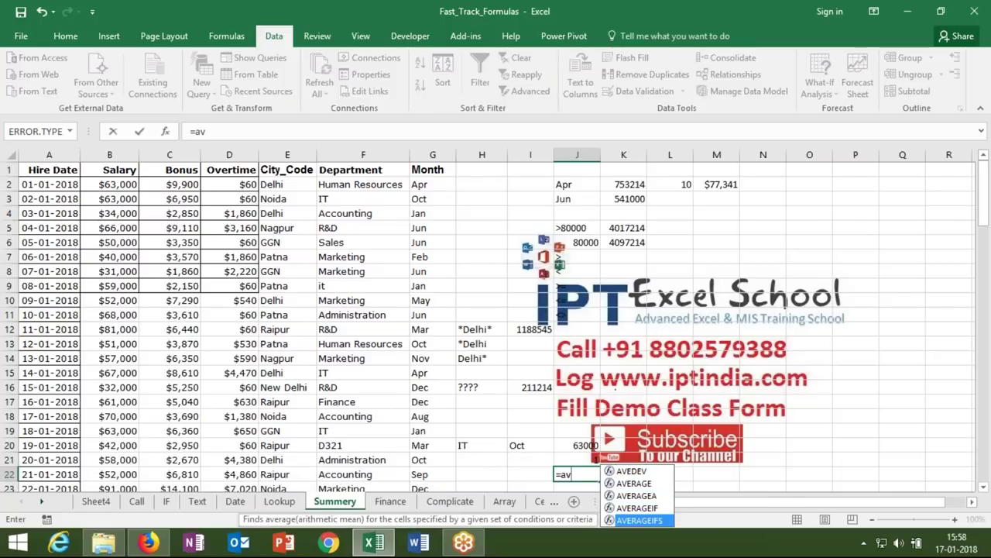
key("Tab")
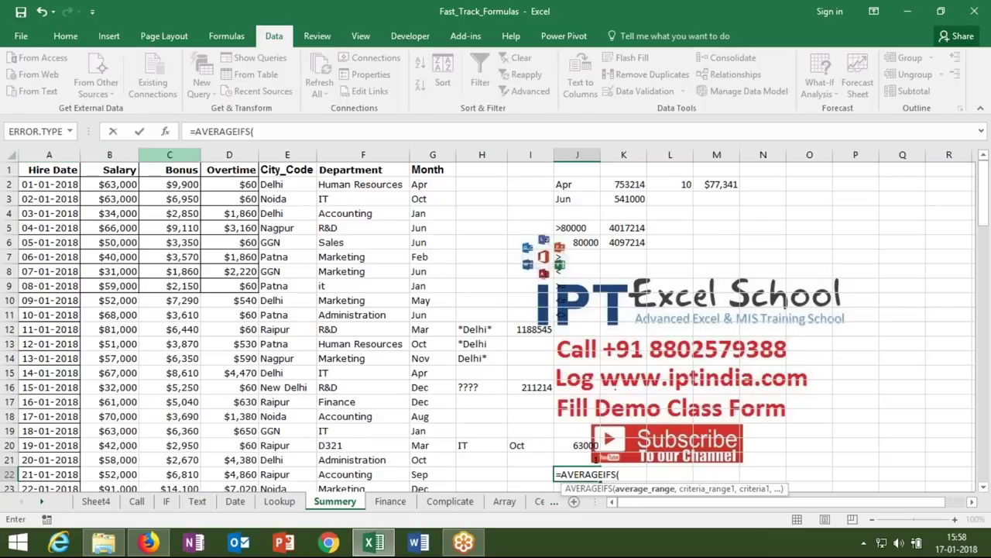
- Average the Salary column where Department matches H20 (IT) and Month matches I20 (Oct), giving 63000
left_click(122, 155)
type(",")
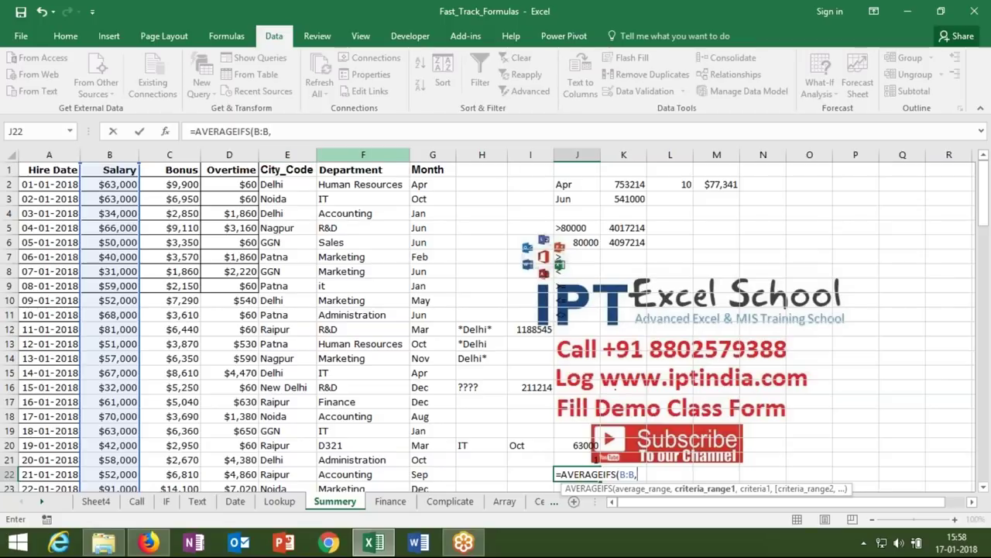
left_click(354, 155)
type(",")
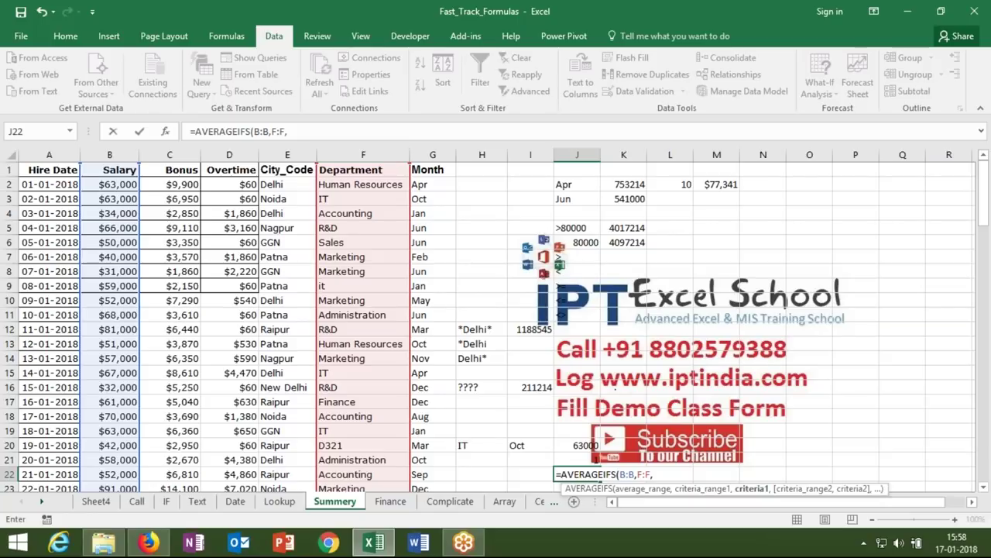
left_click(467, 444)
type(",")
left_click(432, 156)
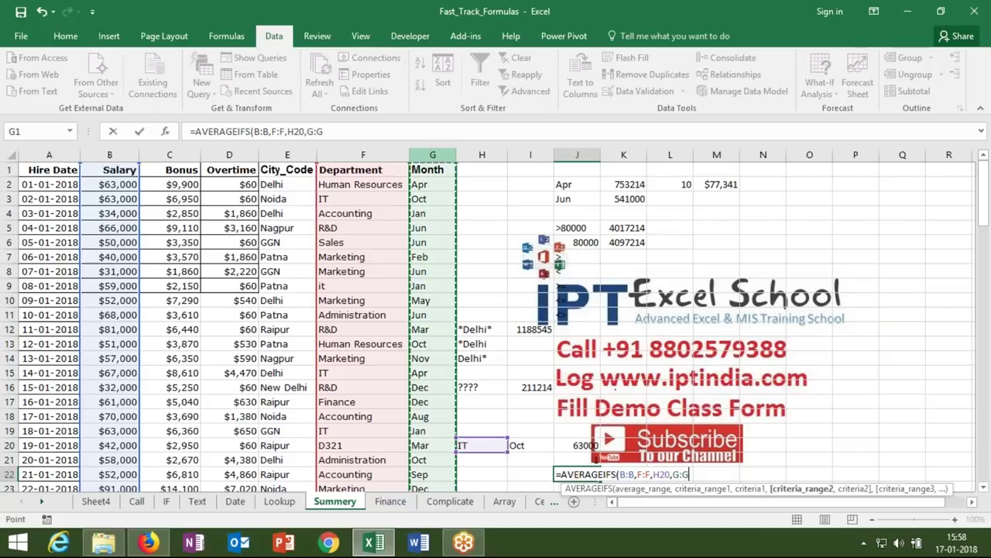
type(",")
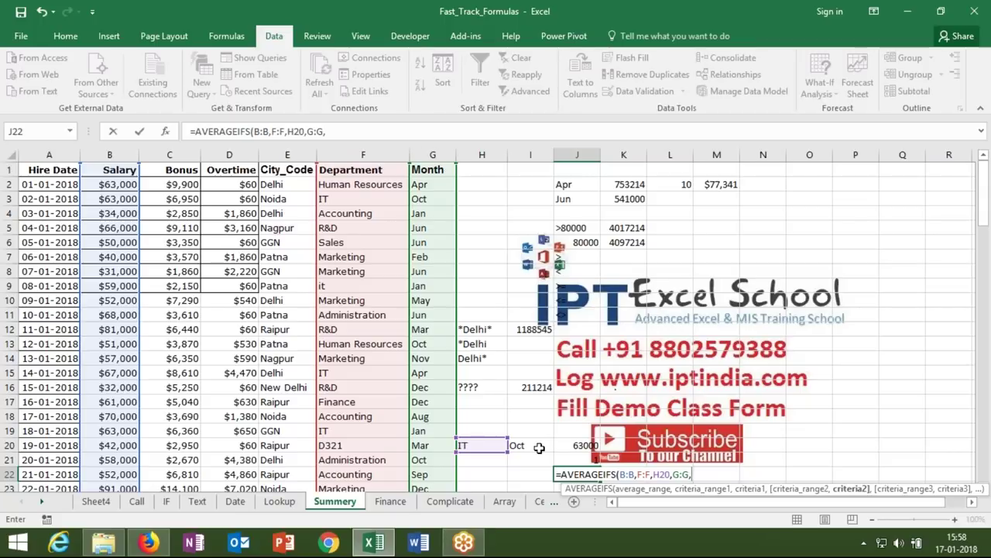
left_click(539, 446)
key("Return")
key("Up")
key("Up")
key("Up")
key("Up")
key("Up")
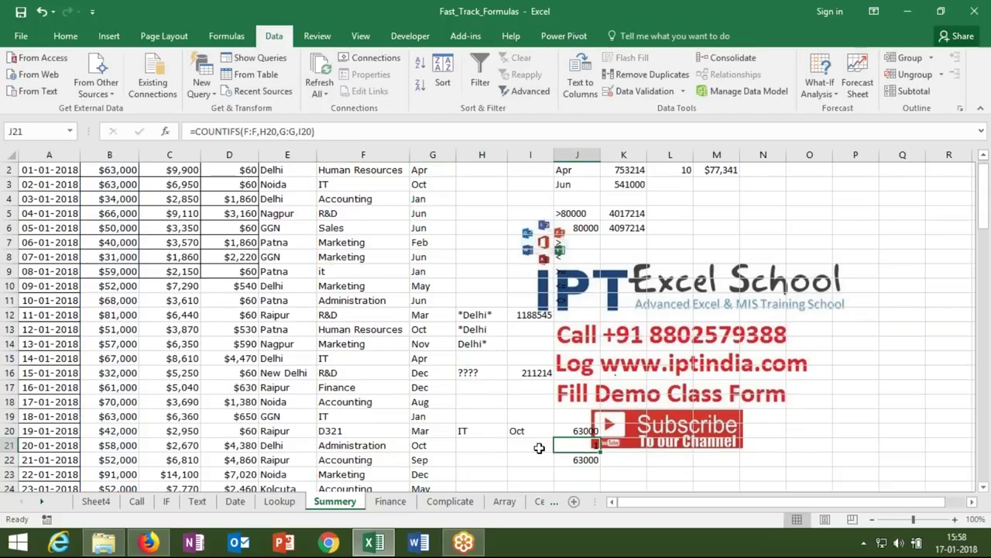
key("Down")
key("Down")
key("Down")
key("Down")
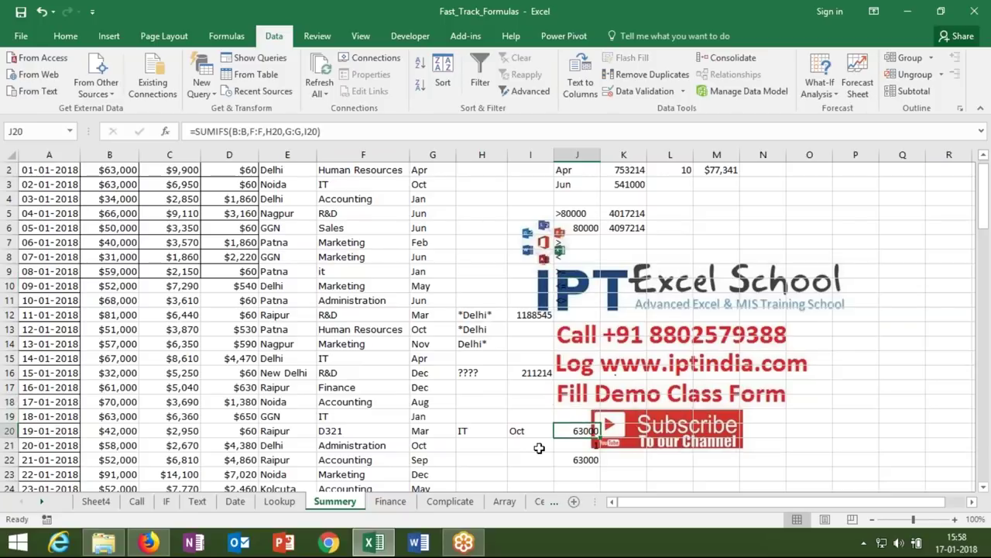
key("Up")
key("Up")
key("Up")
key("Up")
key("Up")
key("Up")
key("Up")
key("Up")
key("Up")
key("Up")
key("Up")
key("Up")
key("Up")
key("Up")
key("Up")
key("Up")
key("Up")
key("Up")
key("Up")
key("Up")
key("Up")
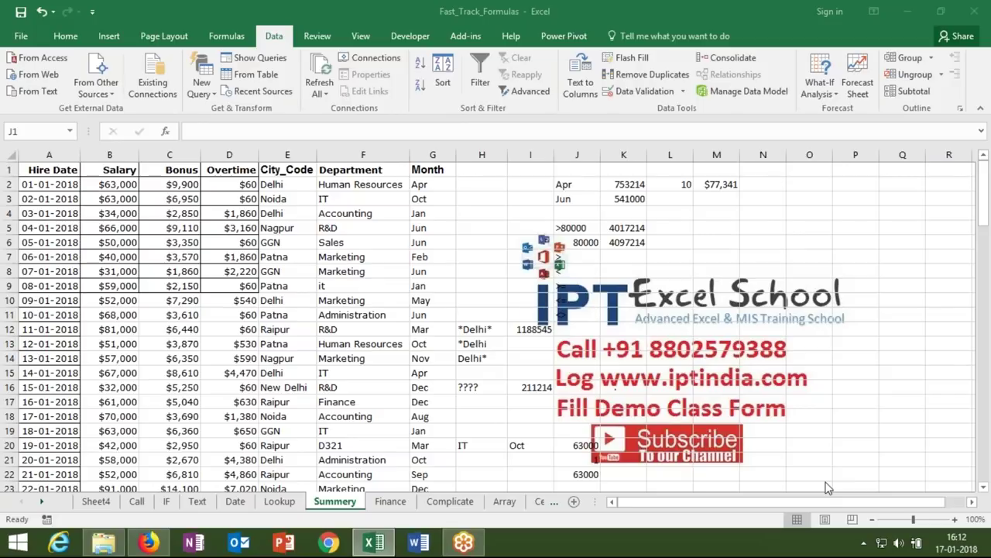
left_click(383, 515)
- Switch to the empty Finance sheet and select cell A3
left_click(388, 503)
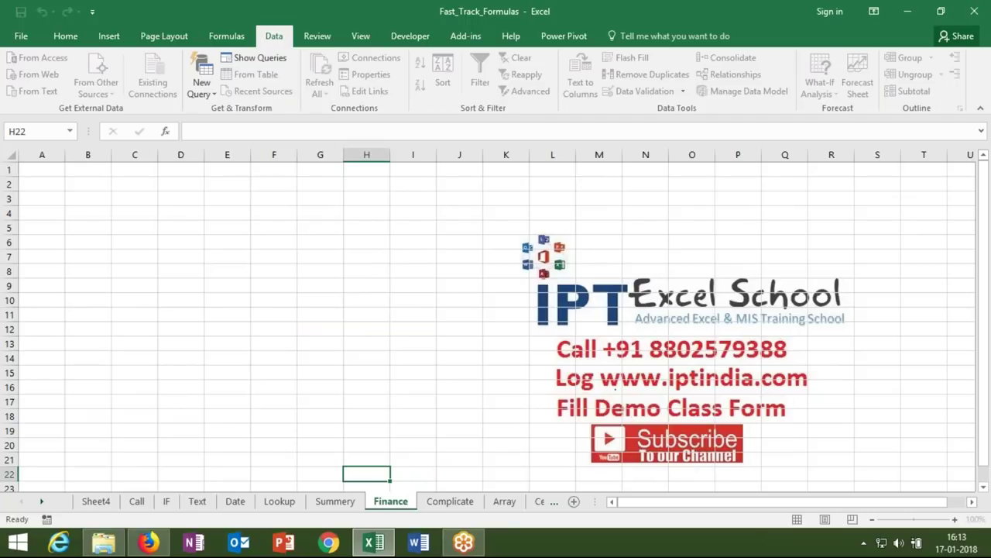
left_click(274, 329)
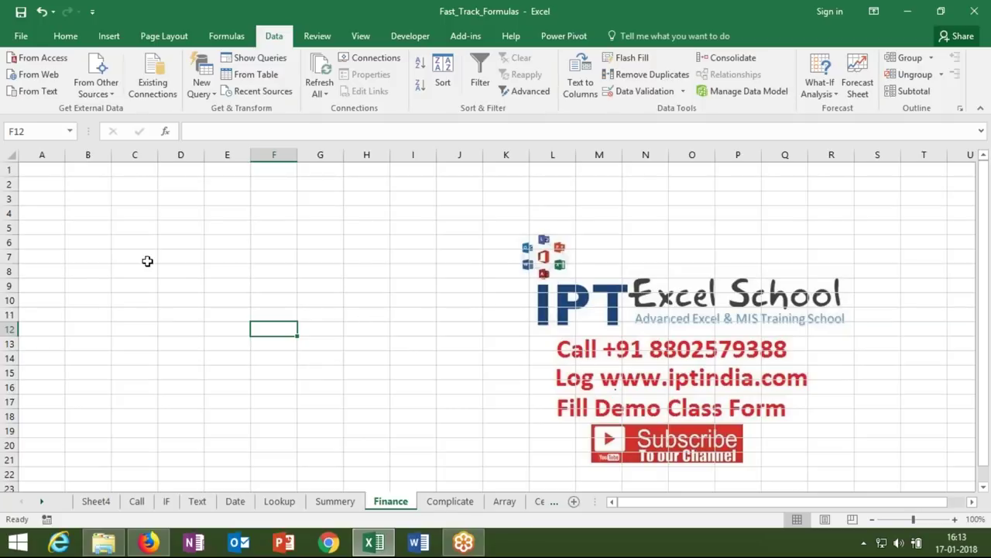
left_click(36, 197)
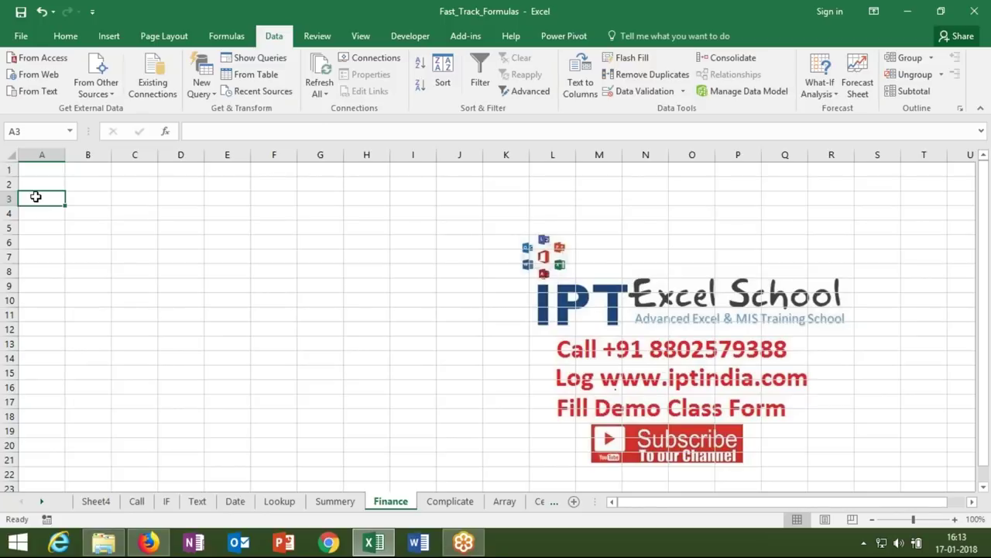
- Enter loan inputs P 50000, R 10% and T 5 in A3:B5
type("P")
key("Tab")
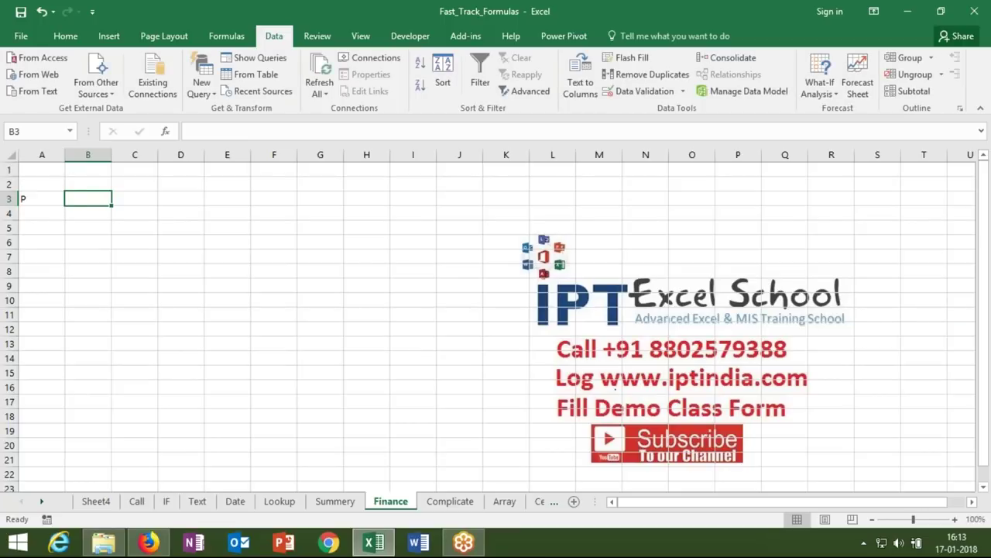
type("50000")
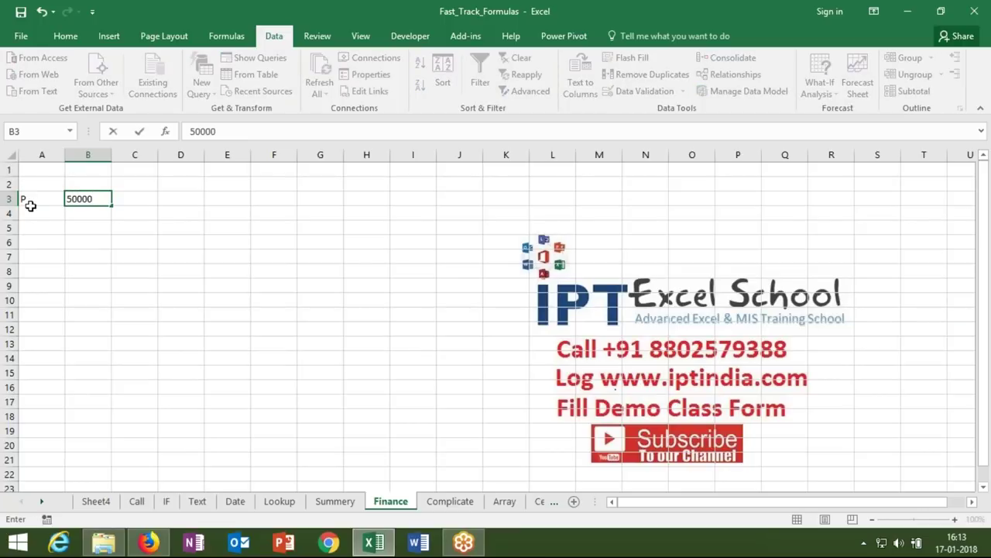
left_click(31, 215)
type("R")
key("Tab")
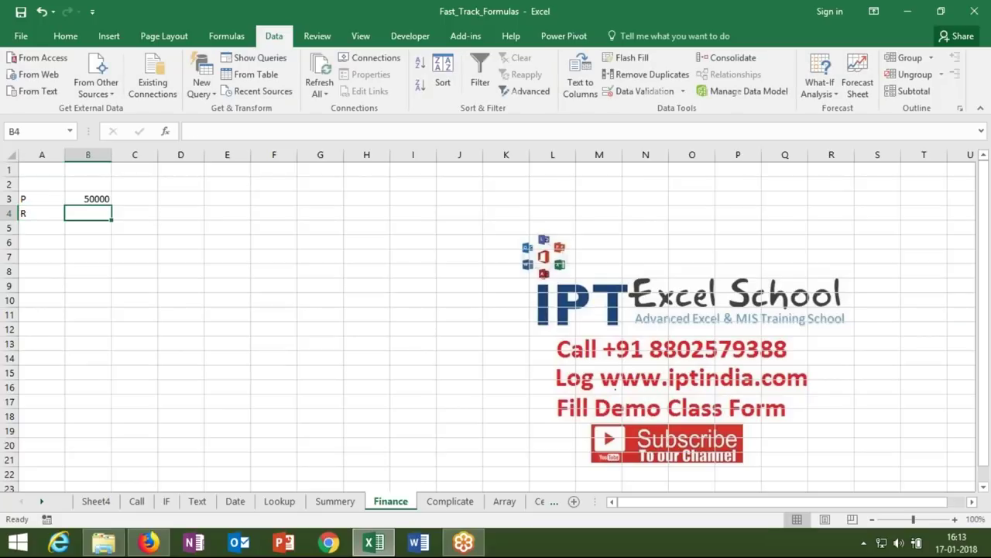
type("10%")
key("Return")
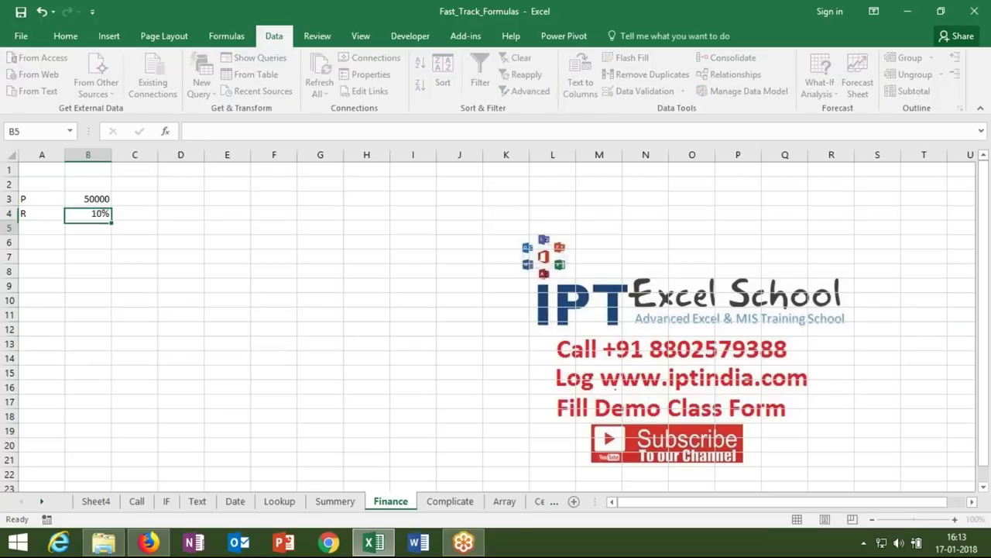
left_click(42, 228)
type("T")
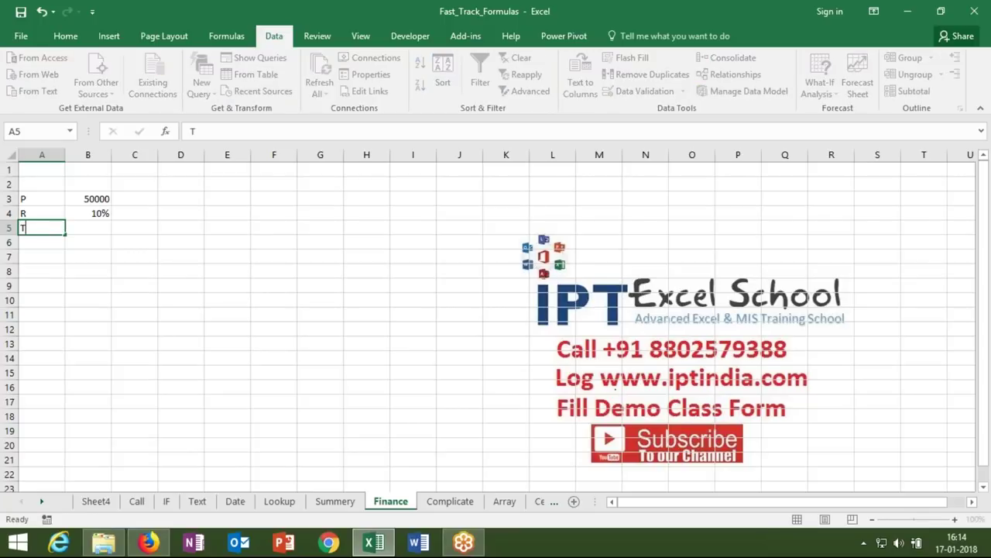
left_click(88, 228)
type("1")
type("1")
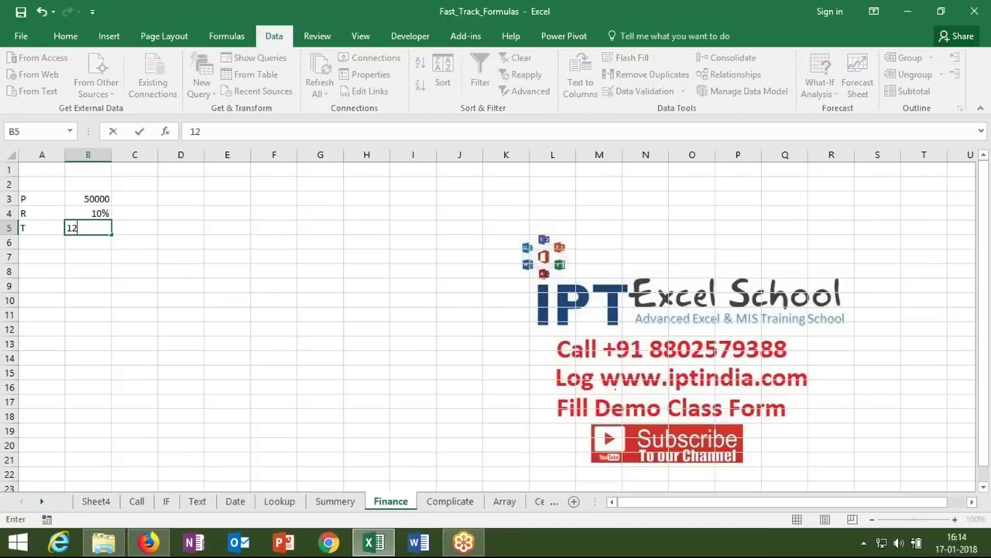
key("BackSpace")
key("BackSpace")
type("5")
key("Return")
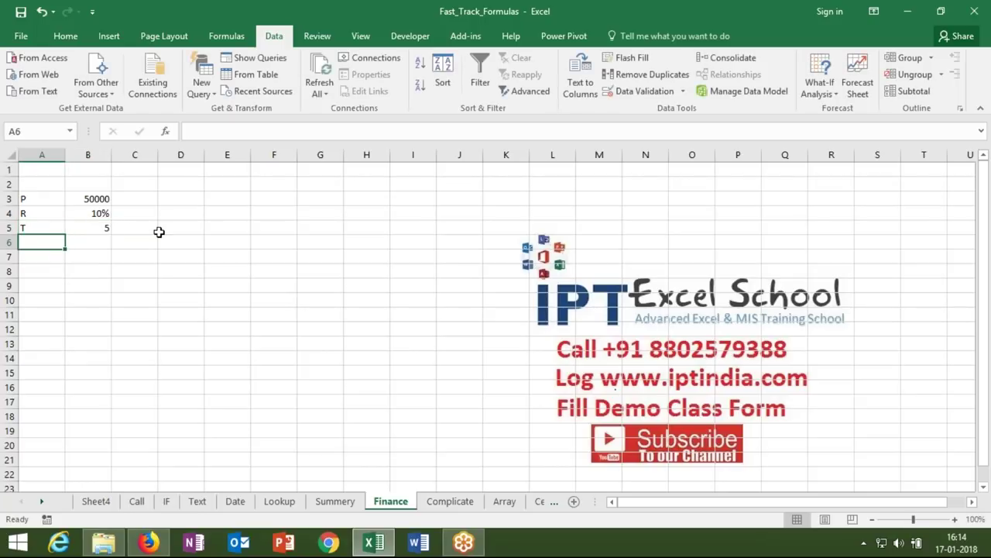
- Add the EMI label in A7
left_click(155, 243)
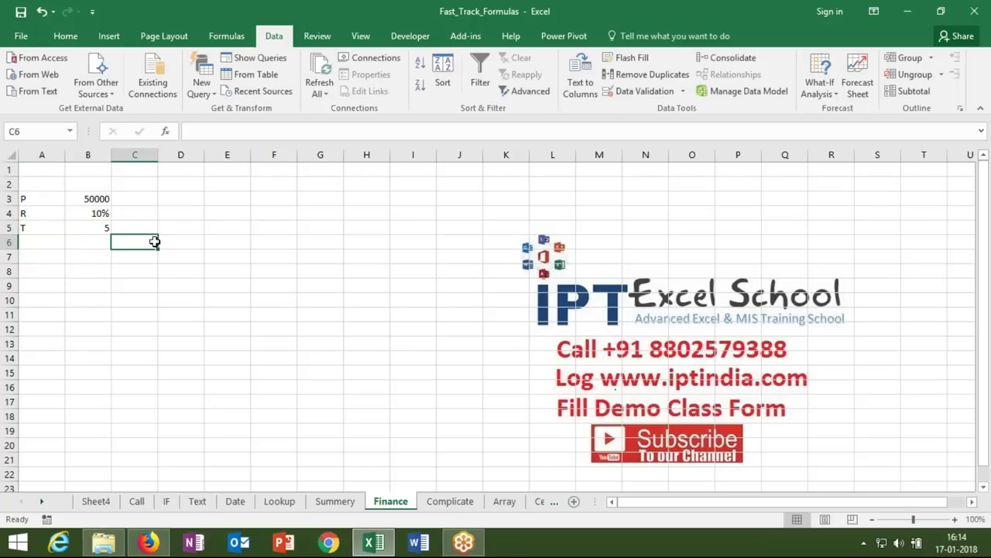
left_click(45, 259)
type("EMI")
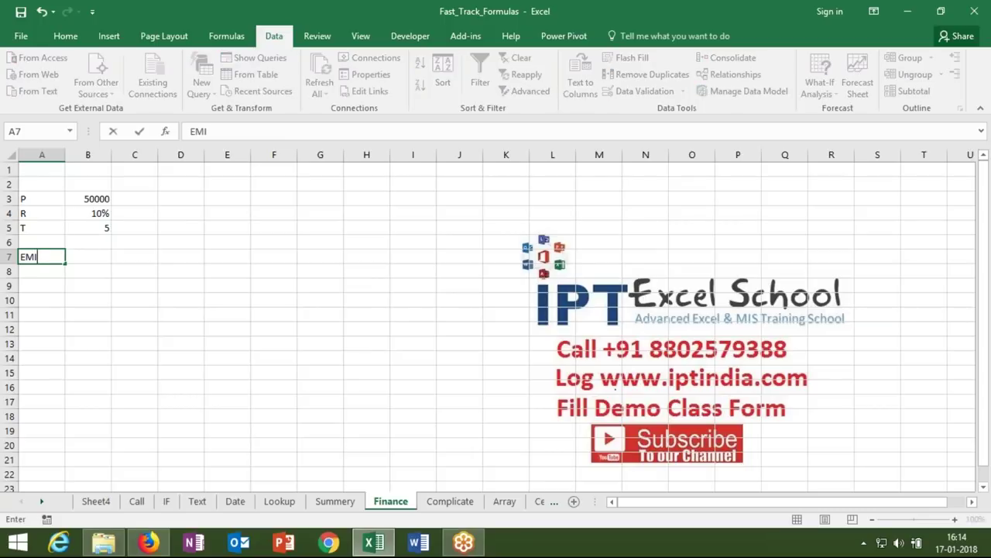
key("Tab")
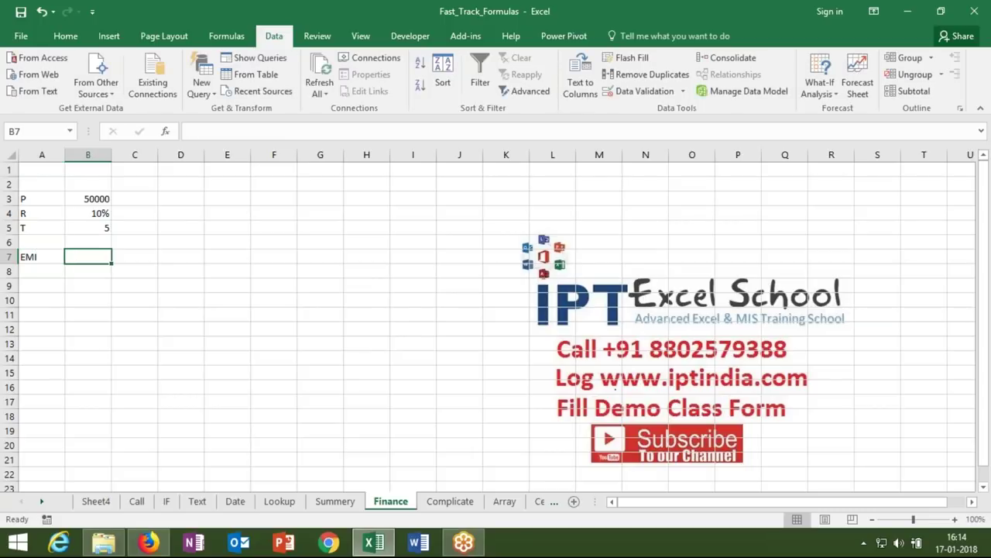
- Enter =PMT(B4/12,B5*12,B3) in B7, giving ₹ -1,062.35
type("=")
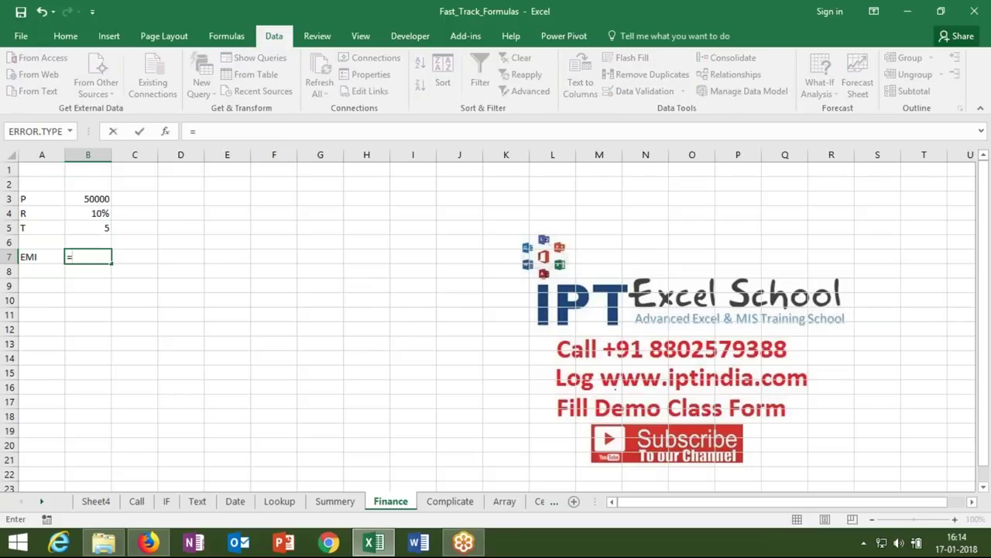
type("pmt")
key("Tab")
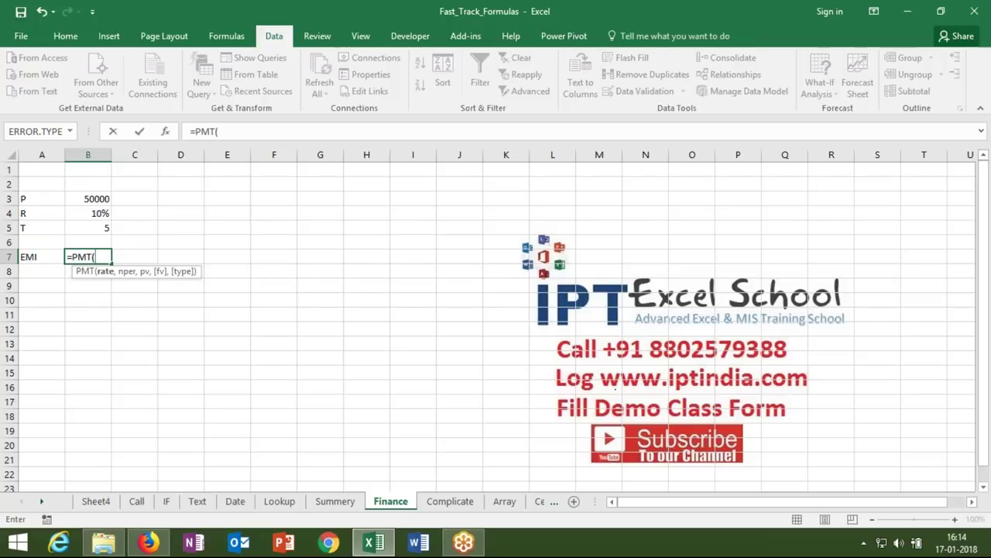
left_click(87, 218)
type("/")
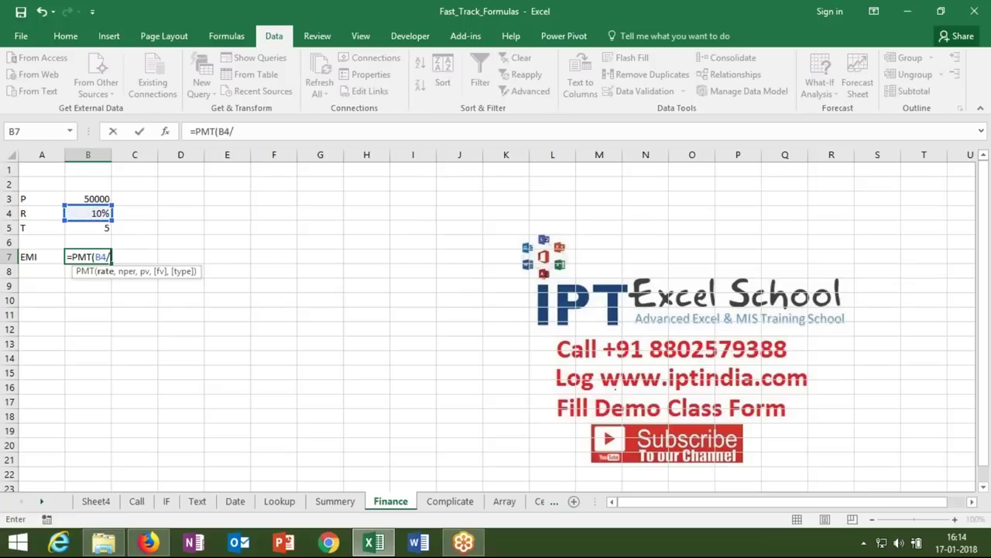
type("12,")
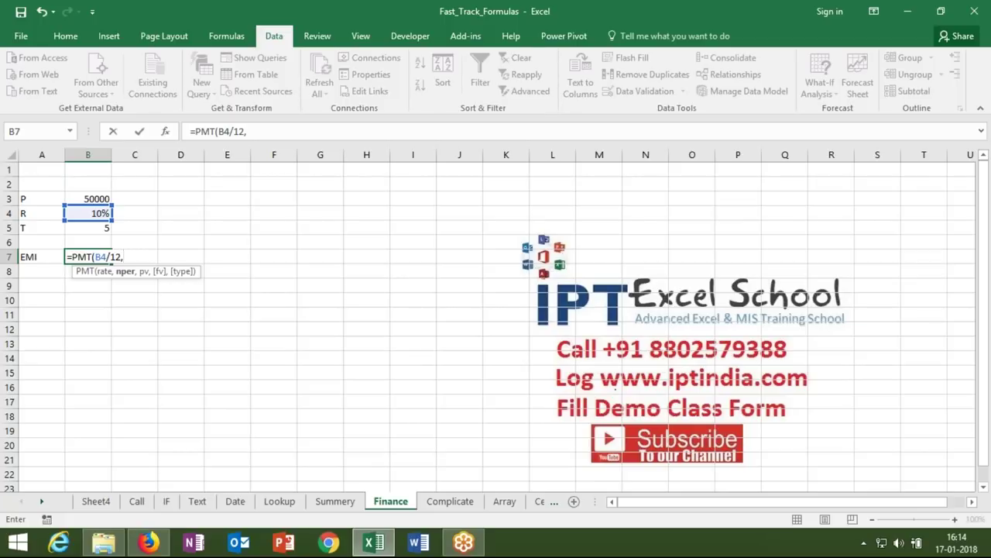
left_click(90, 227)
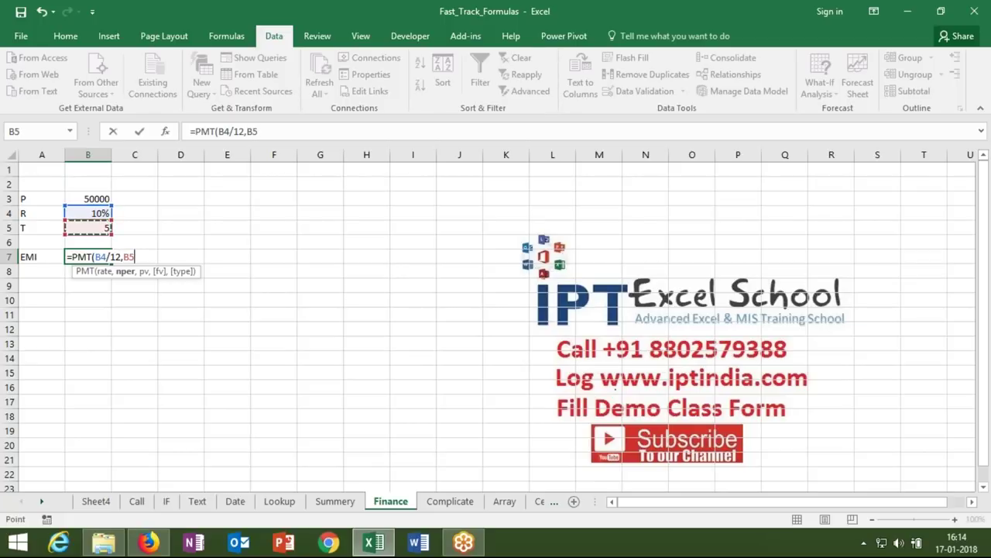
type("*12,")
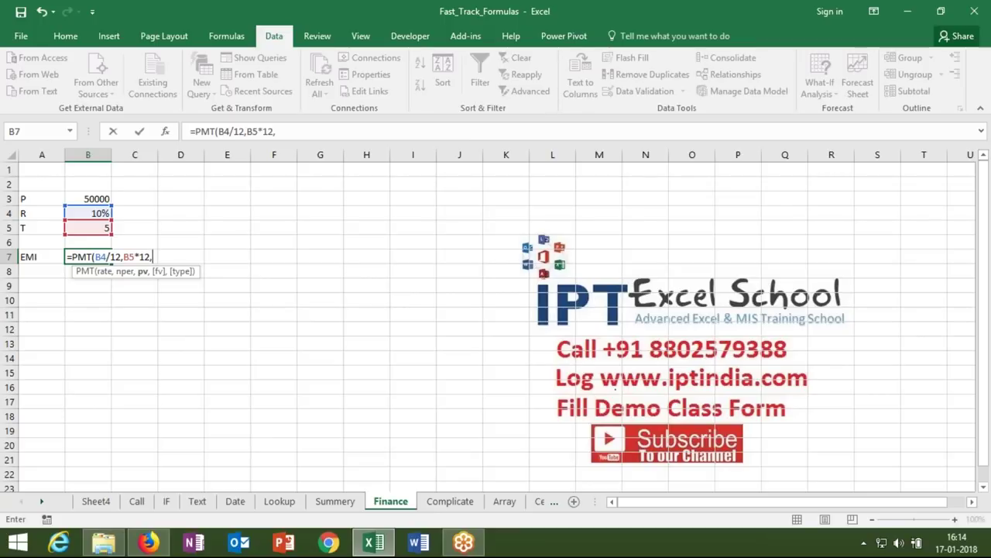
left_click(94, 199)
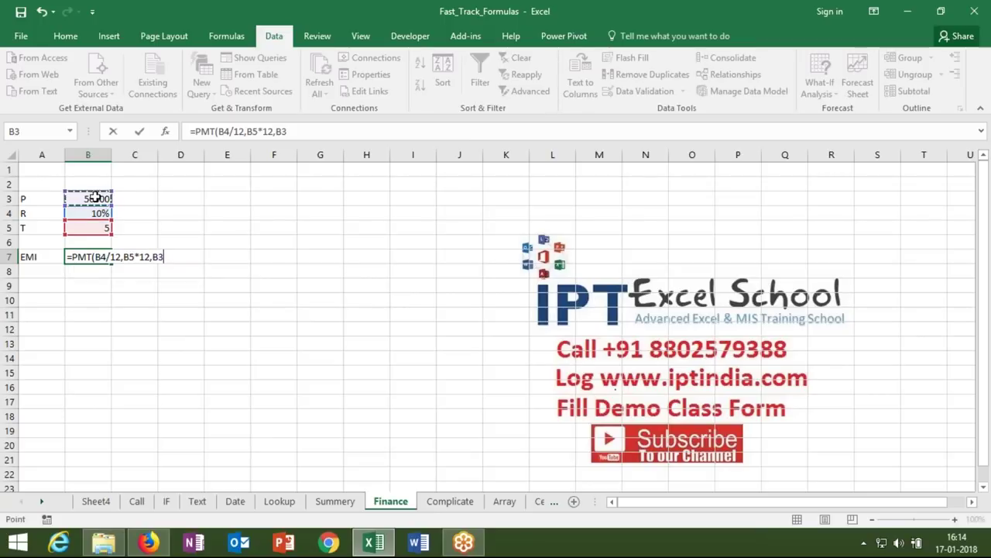
key("Return")
- Review the EMI result and the principal in B3, then select A10
key("Up")
key("Left")
key("Right")
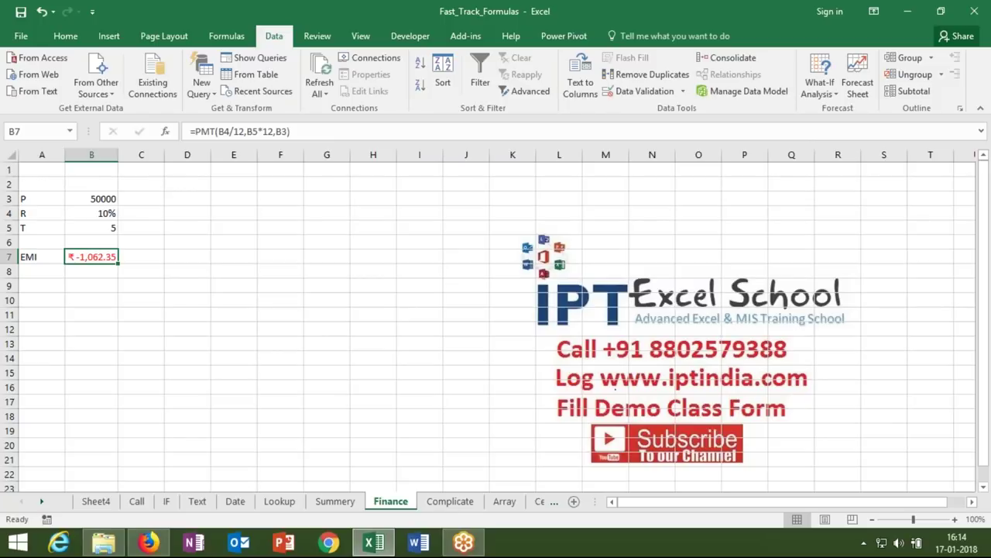
left_click(109, 202)
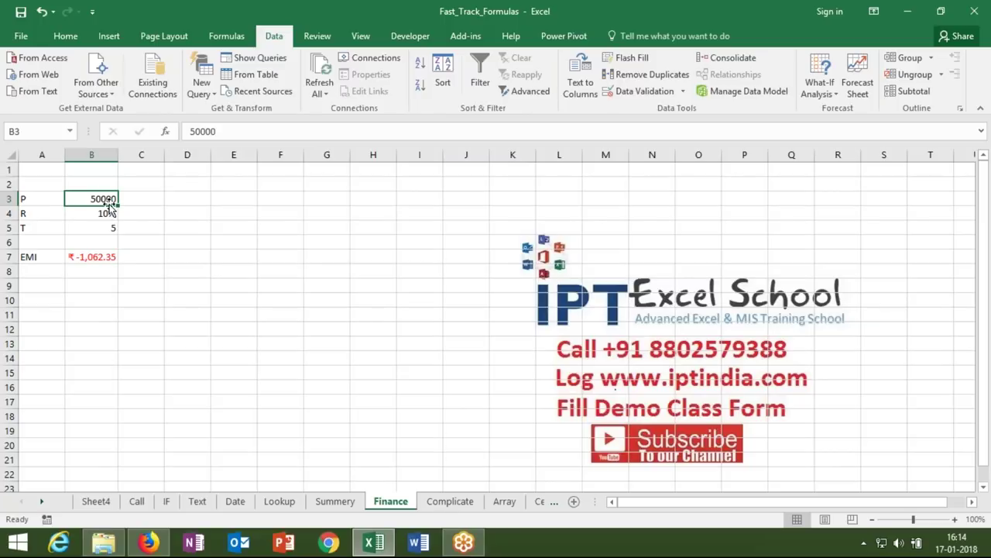
left_click(48, 297)
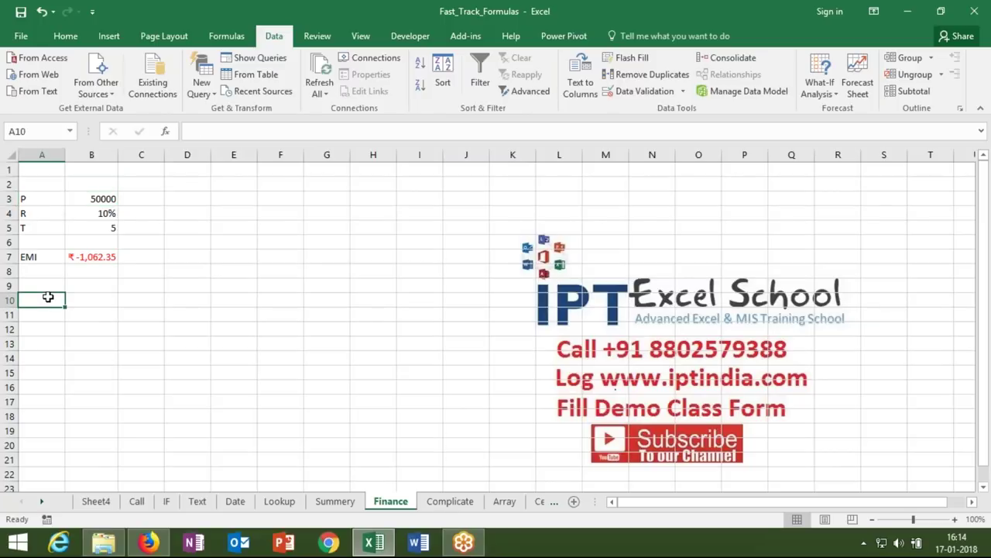
- Enter P 60000 and r 7% in A10:B11, correcting the rate from 5
type("P")
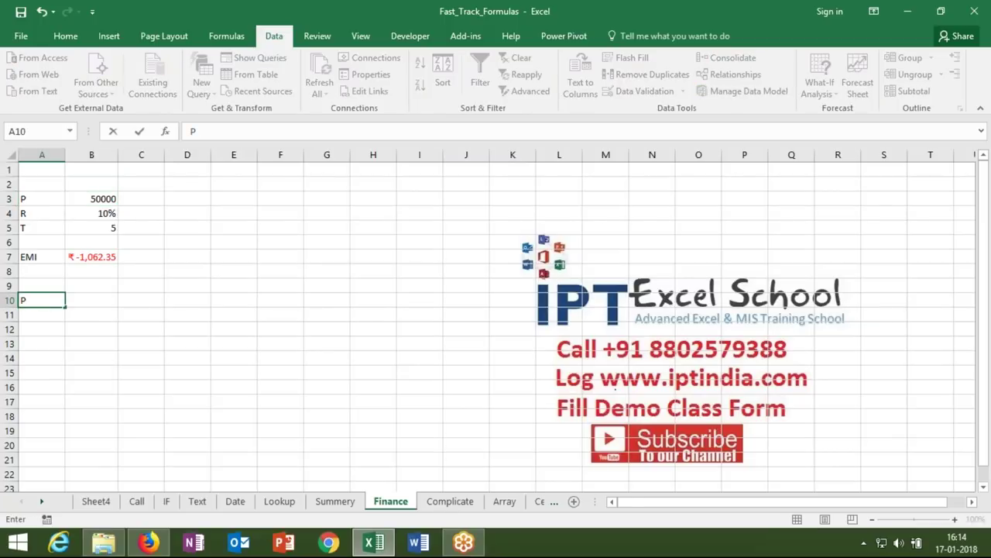
left_click(92, 300)
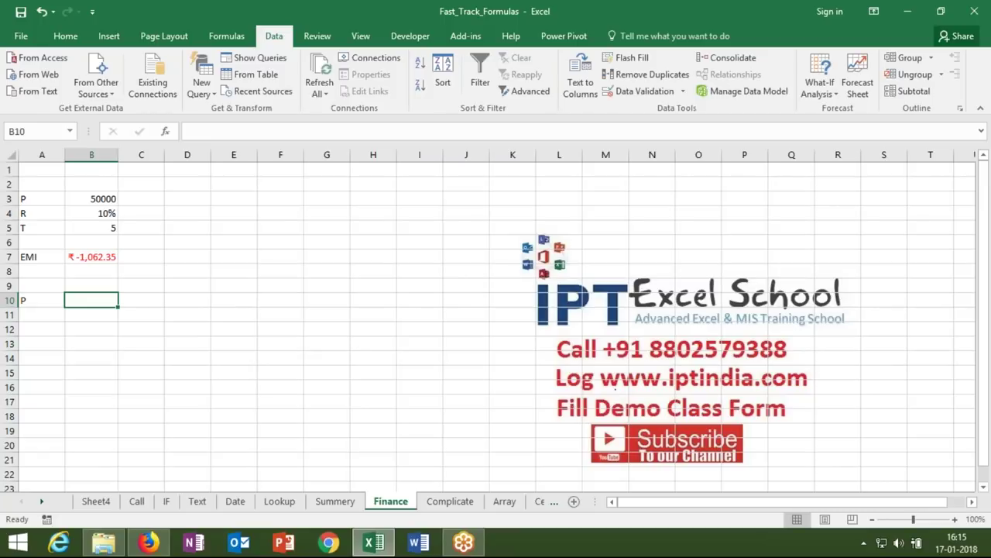
type("60000")
key("Return")
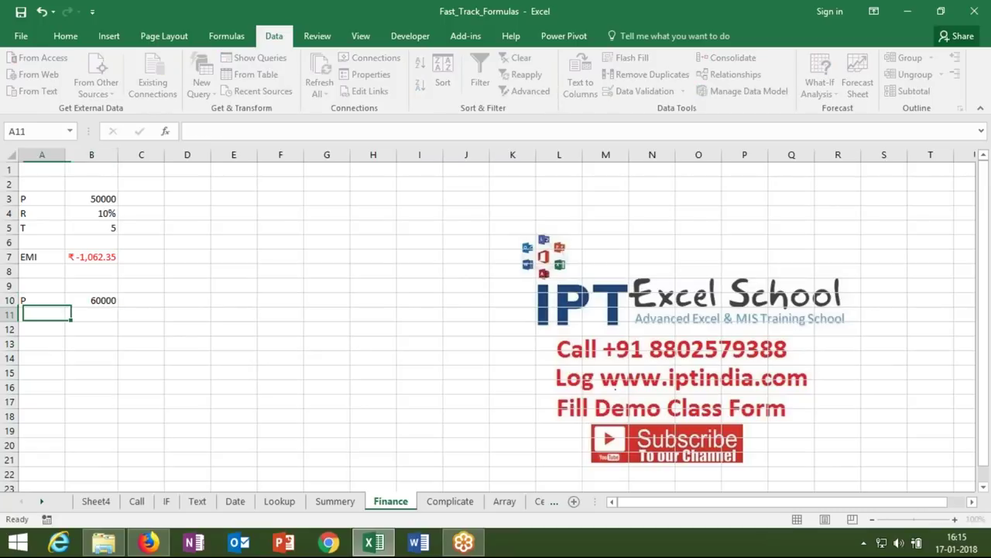
type("r")
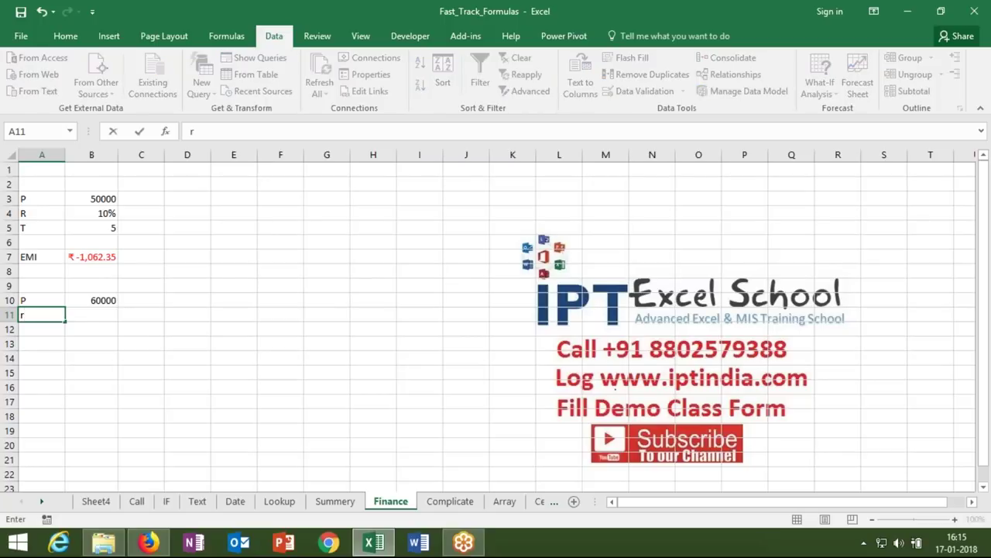
key("Tab")
type("5")
key("Tab")
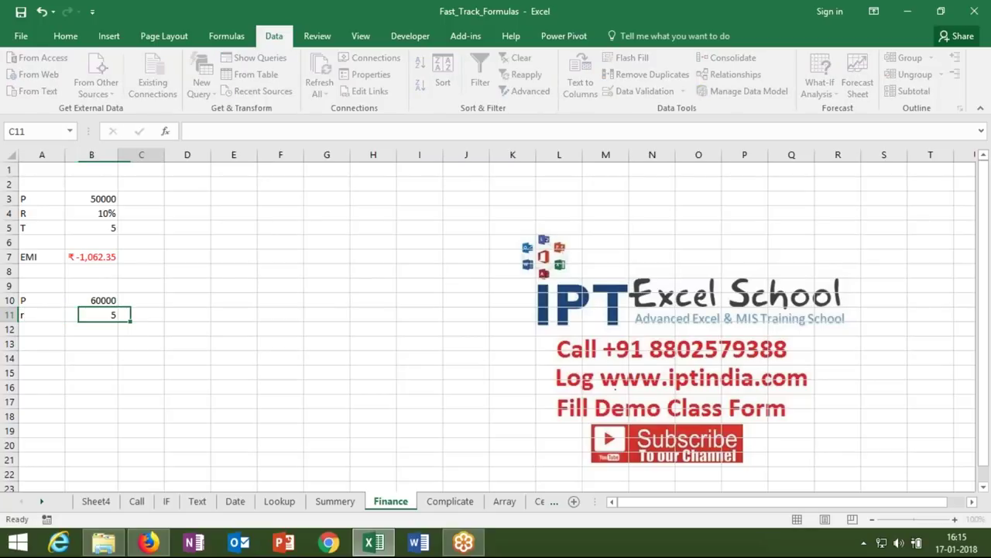
left_click(92, 314)
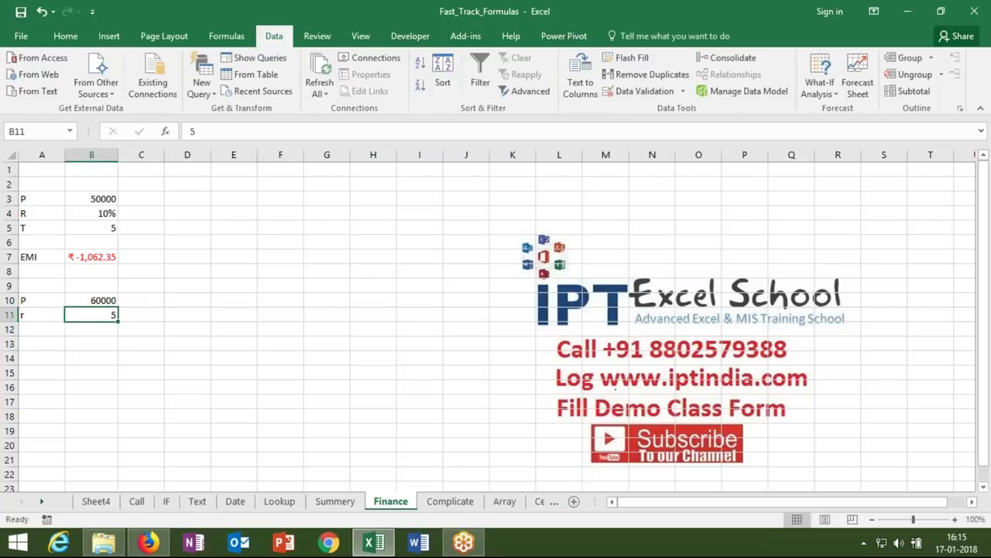
type("7%")
key("Return")
- Enter t 4 in A12:B12 and the EMI label in A14
left_click(42, 328)
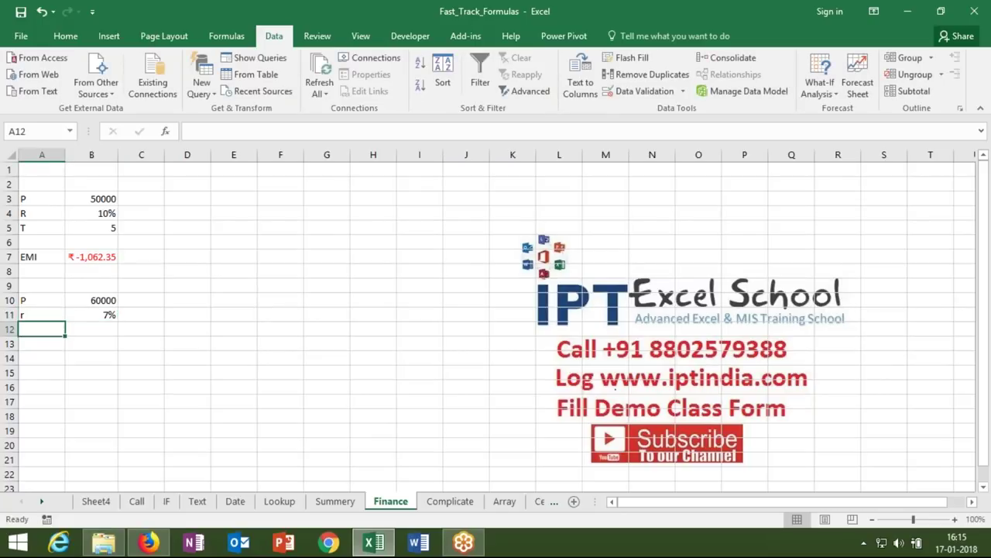
type("4")
key("BackSpace")
type("t")
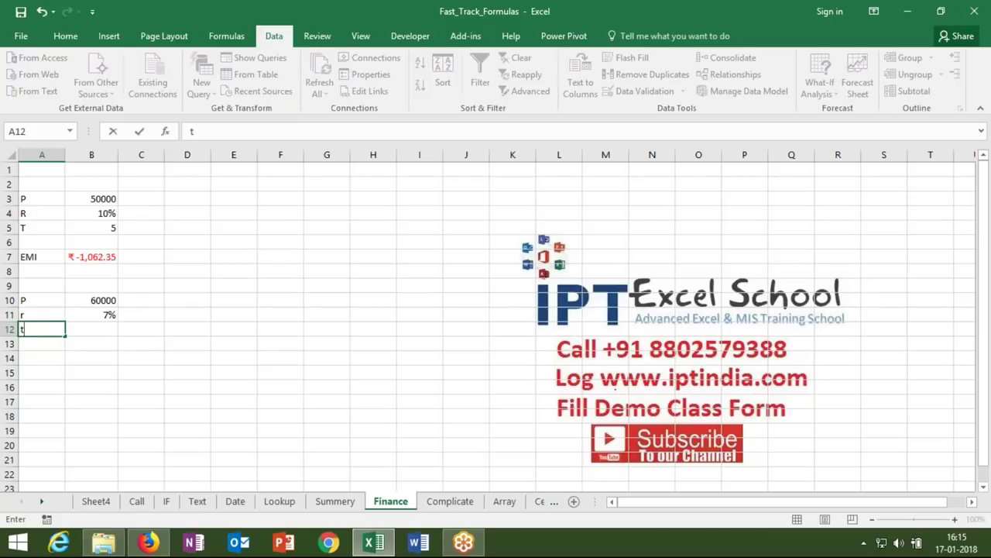
key("Right")
type("4")
key("Return")
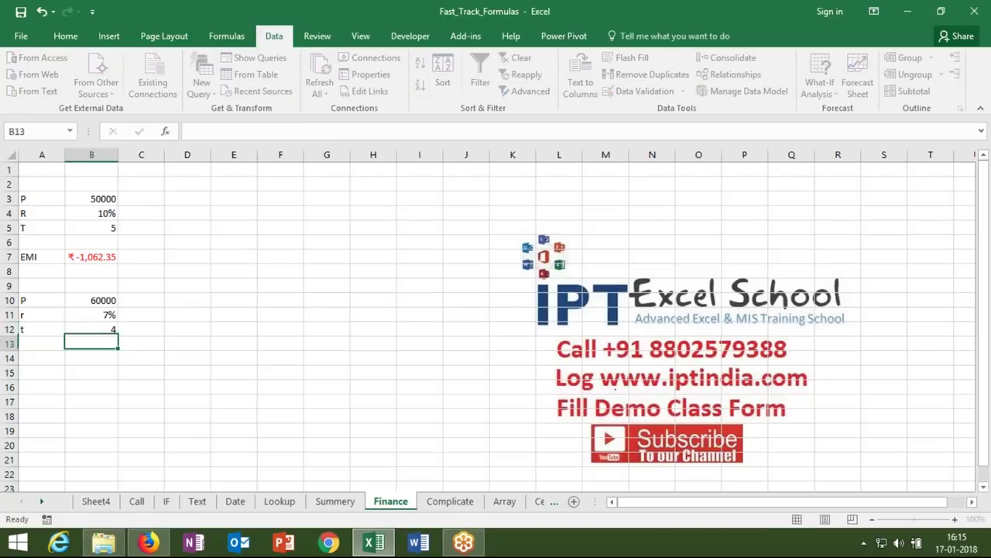
left_click(92, 358)
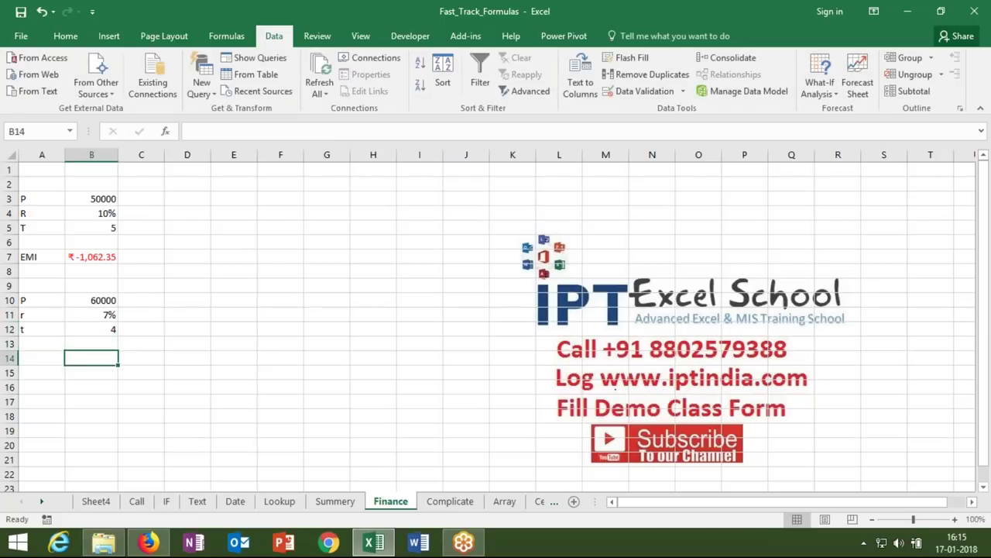
left_click(42, 358)
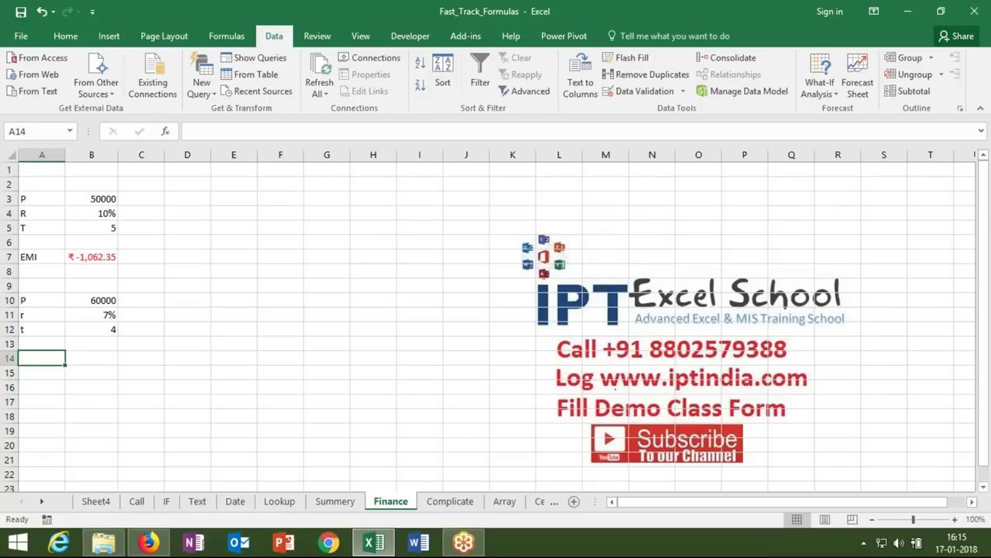
type("EMI")
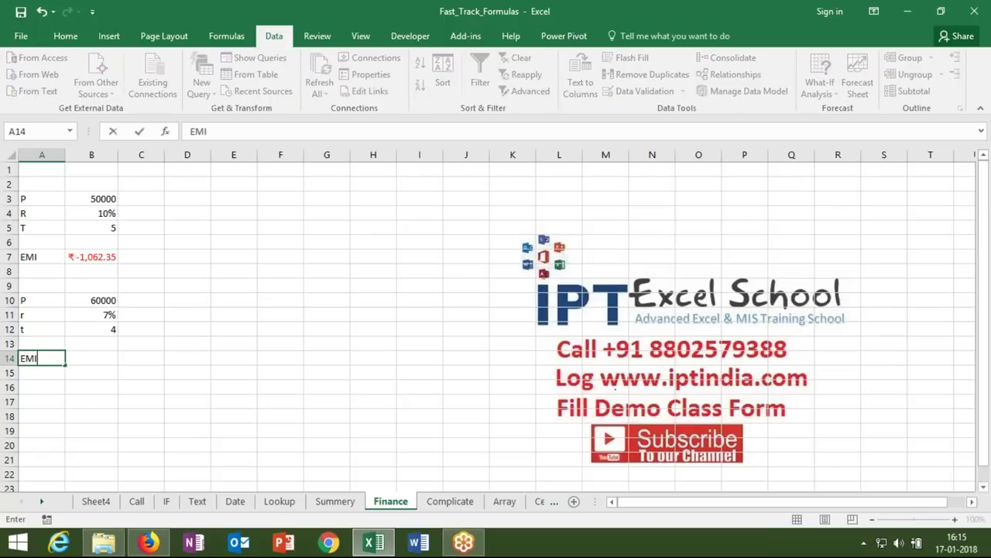
key("Tab")
- Begin =PMT(B11/12 in B14, using the 7% rate as a monthly rate
type("=")
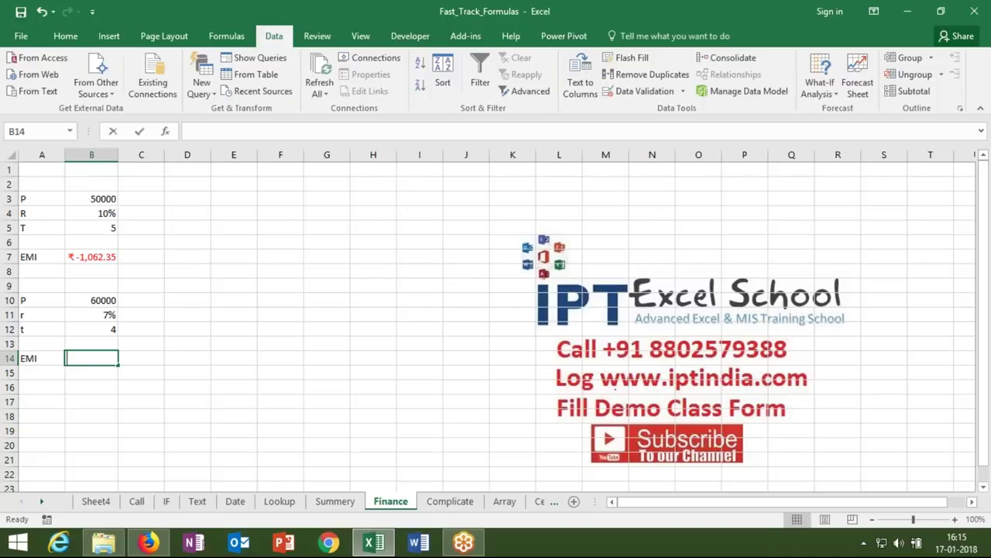
type("pmt")
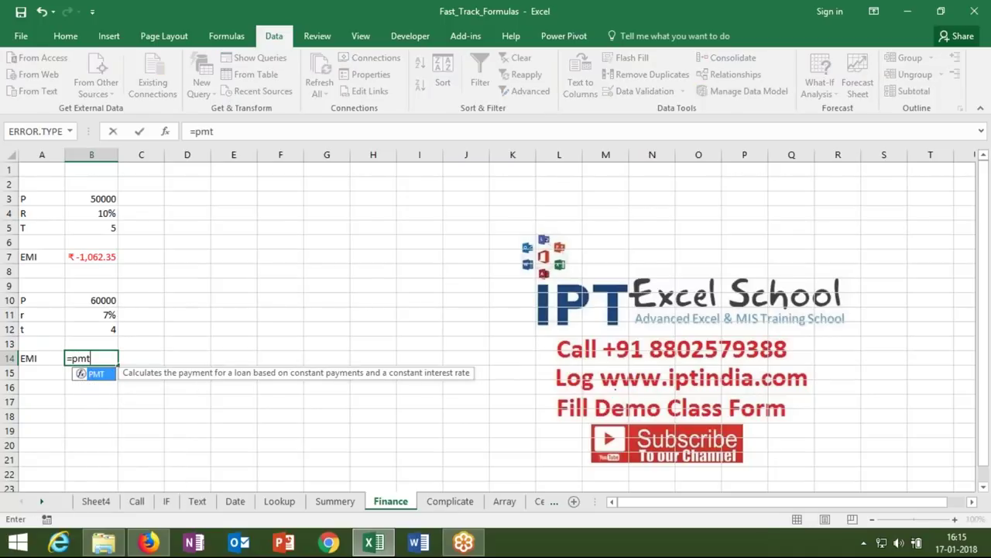
key("Tab")
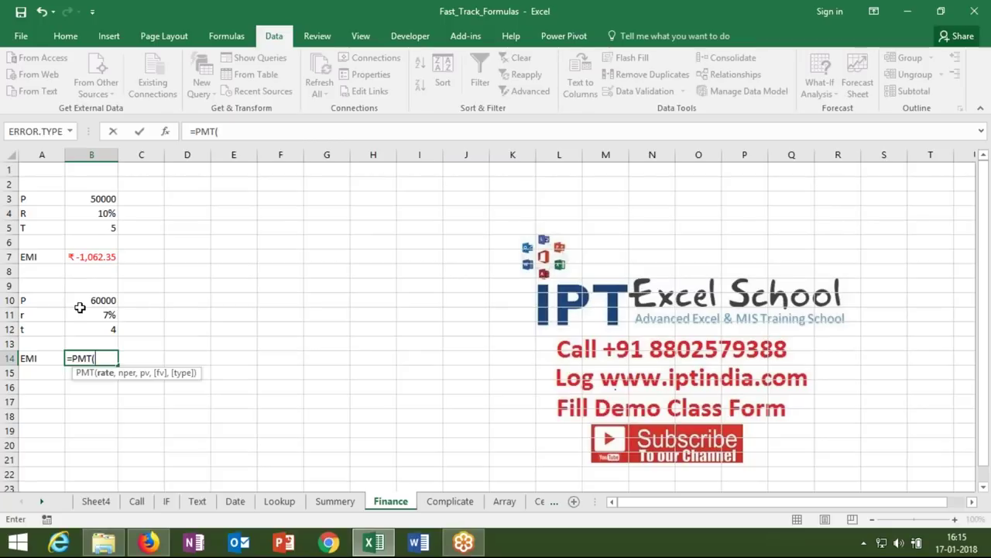
left_click(88, 317)
type("/12,")
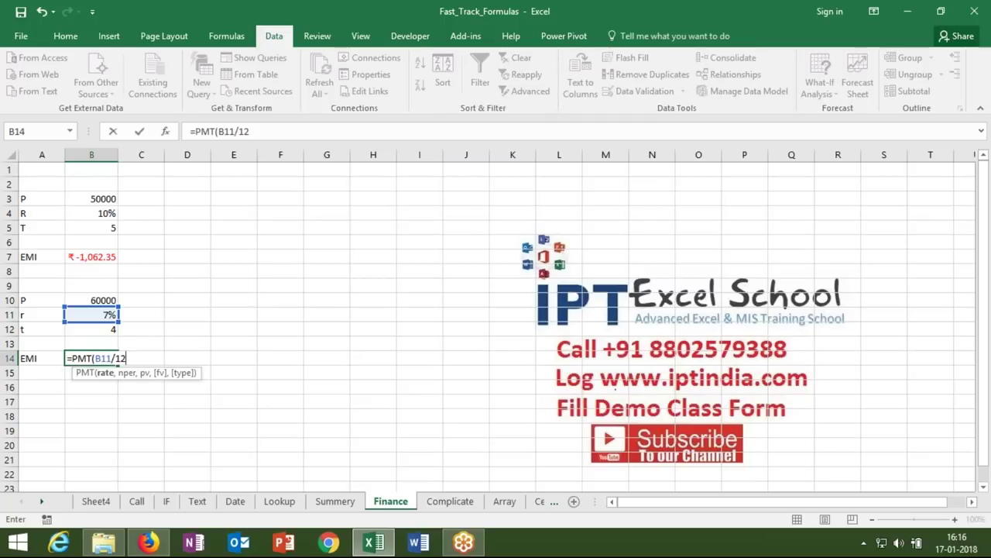
- Complete B14's PMT formula with rate B11/12, periods B12 and future value B3
type(",")
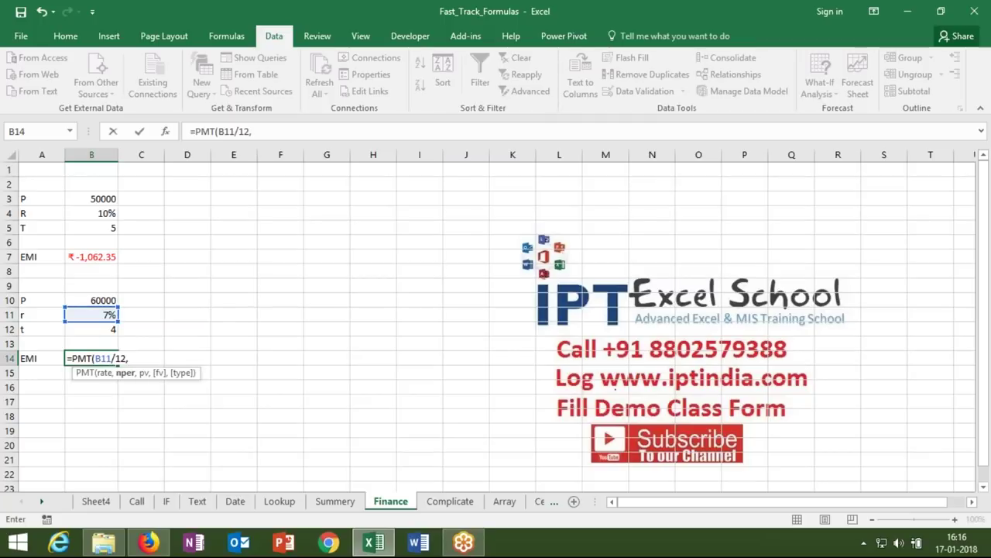
left_click(92, 329)
type("12,")
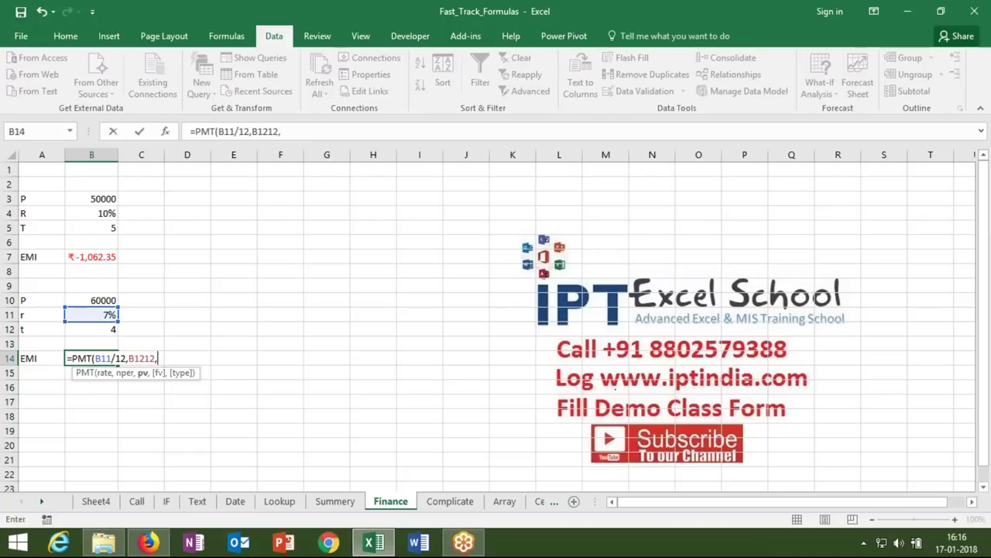
type(",")
left_click(98, 200)
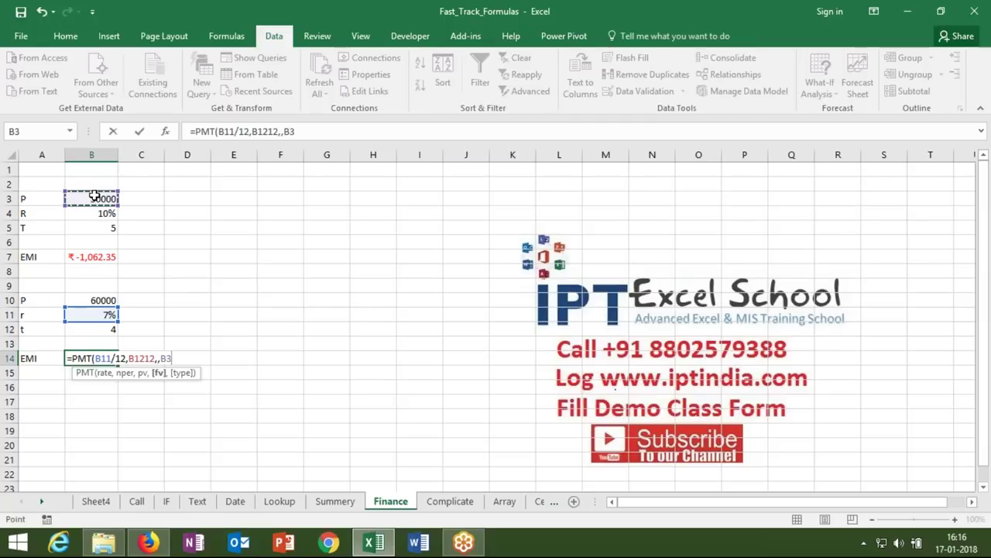
key("Return")
- Correct B14's periods to B12*12 so the EMI shows ₹-905.65
key("Up")
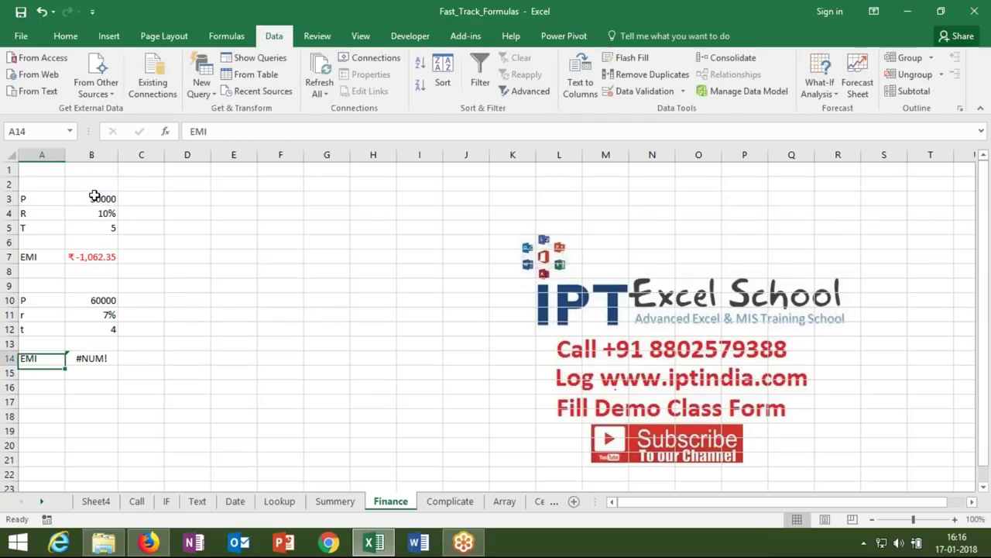
key("Right")
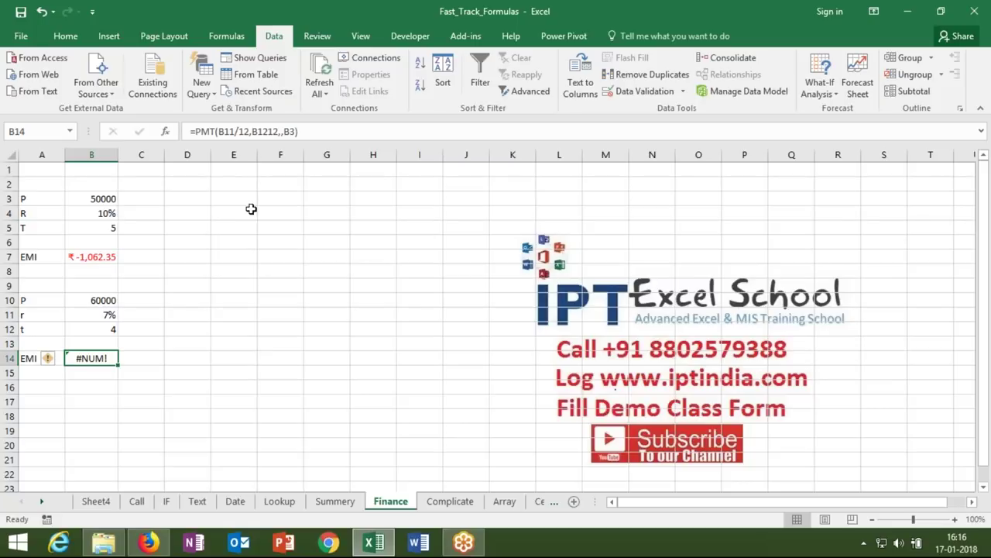
left_click(269, 132)
type("*")
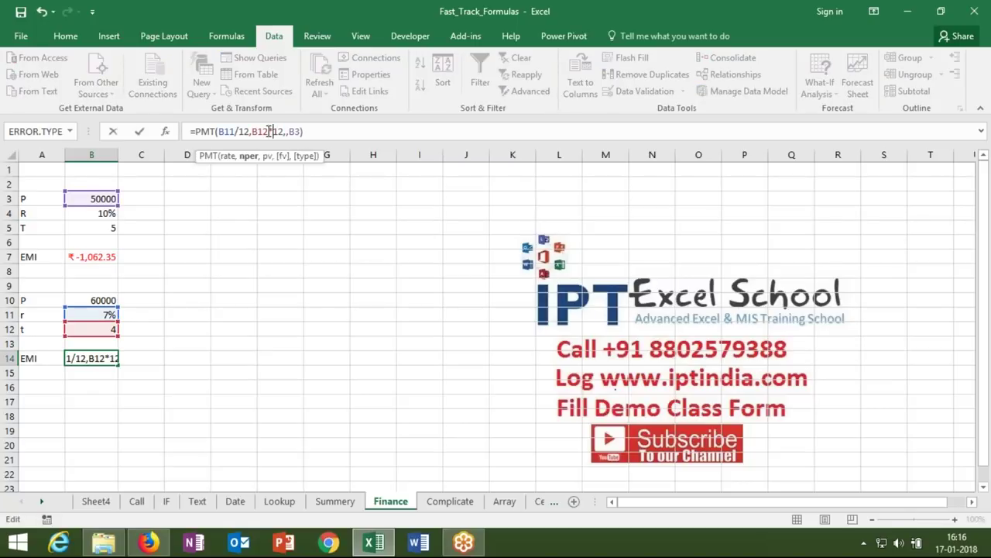
key("Return")
key("Up")
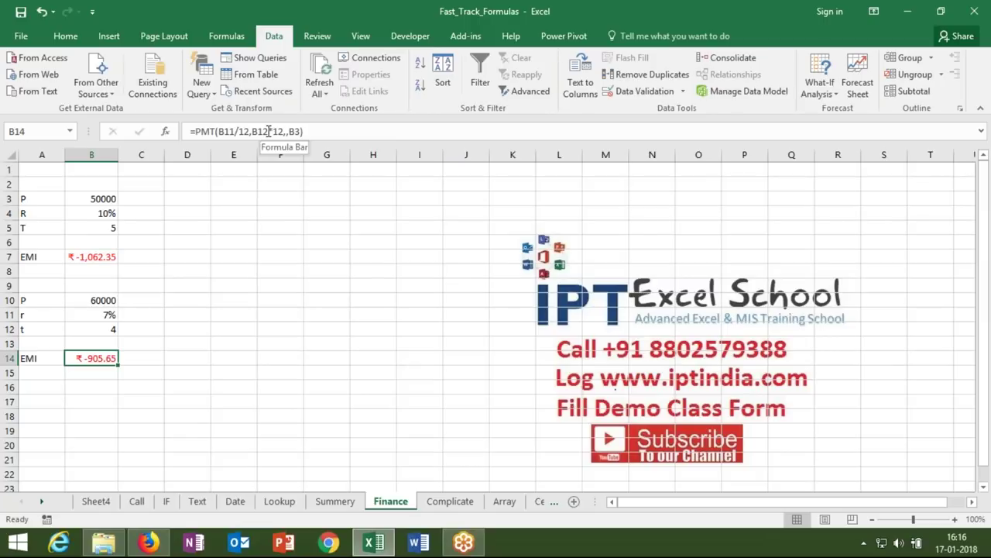
key("Down")
key("Down")
key("Down")
key("Down")
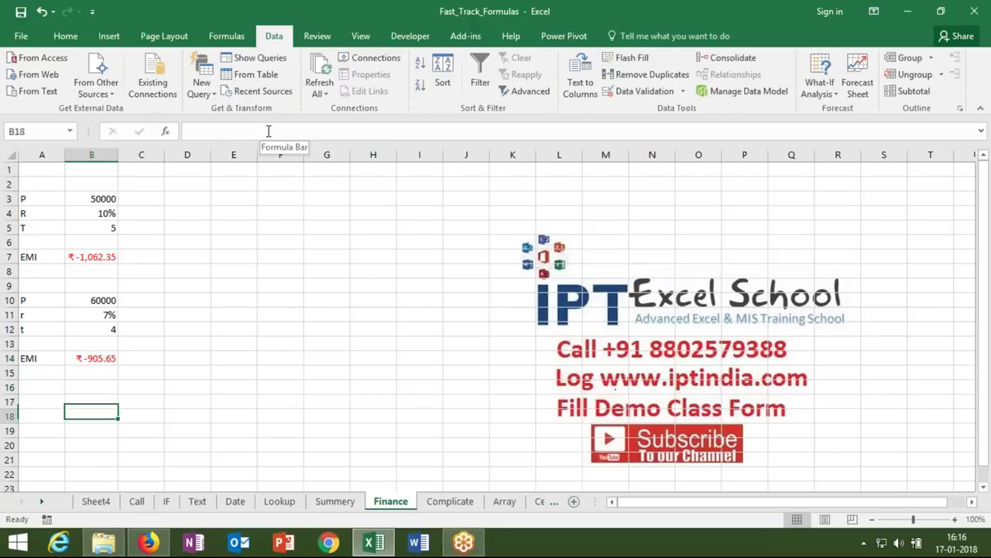
- Enter the FV label with value 50000 in row 18
type("50")
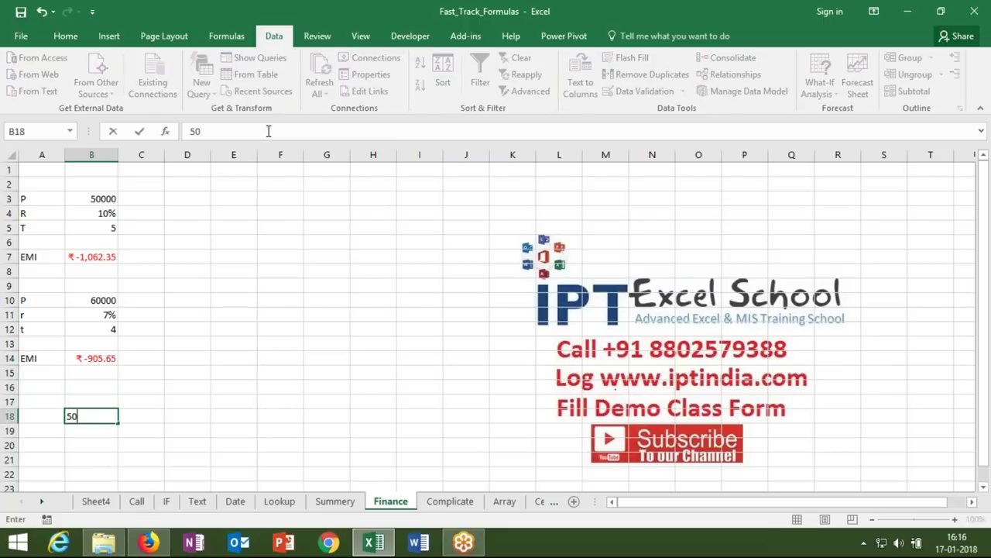
type("0000")
key("BackSpace")
key("Return")
type("P")
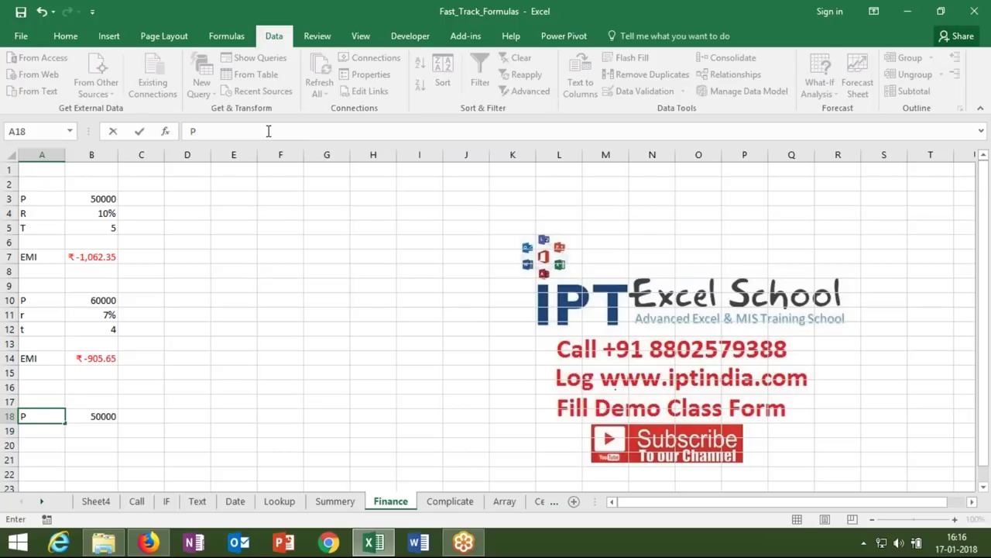
key("BackSpace")
type("FV")
key("Return")
key("Return")
- Add rate R of 9% in row 19 and term T of 8 in row 20
key("Up")
type("R")
key("Tab")
type("9")
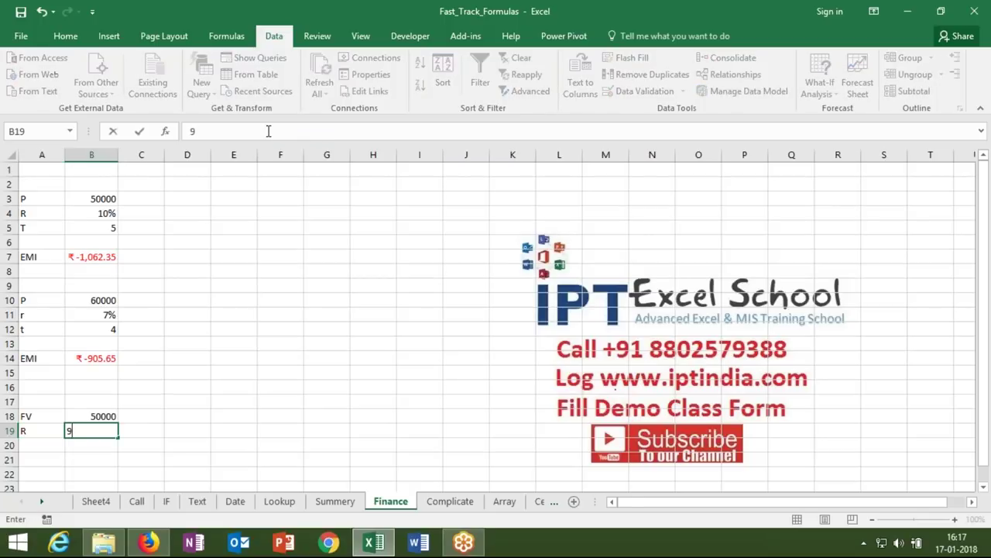
type("%")
key("Return")
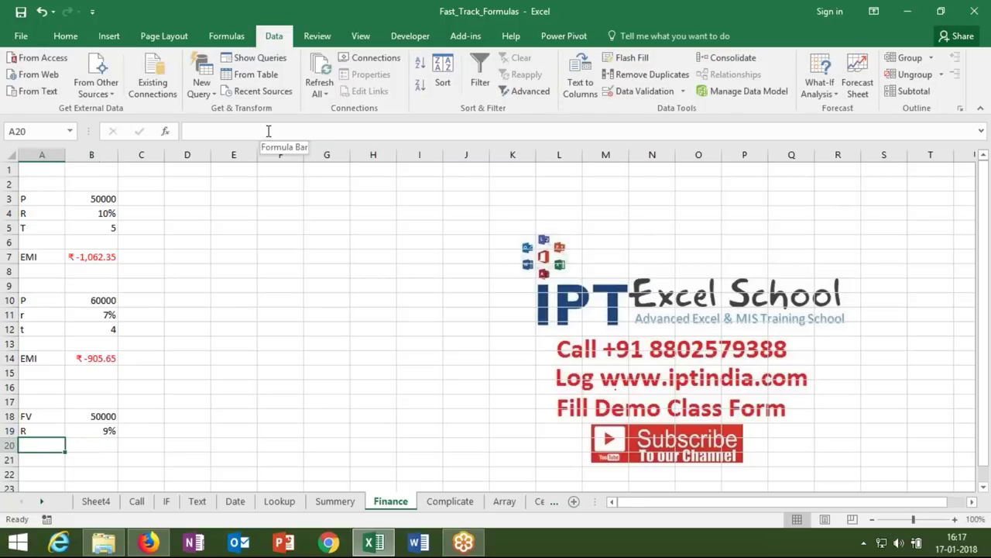
type("T")
key("Tab")
type("8")
key("Down")
key("Down")
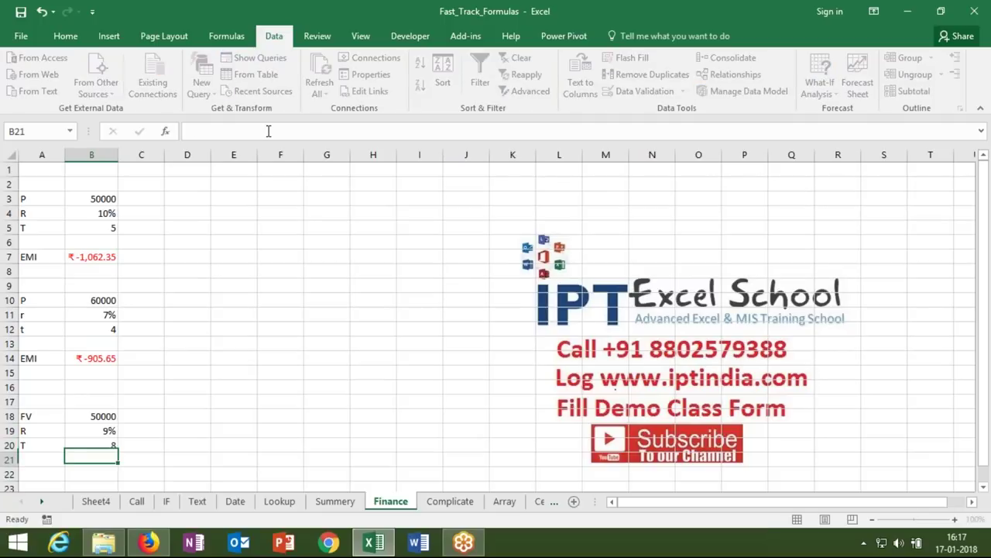
- Label A22 as PV and begin a PV formula in B22
scroll(268, 131, "down", 1)
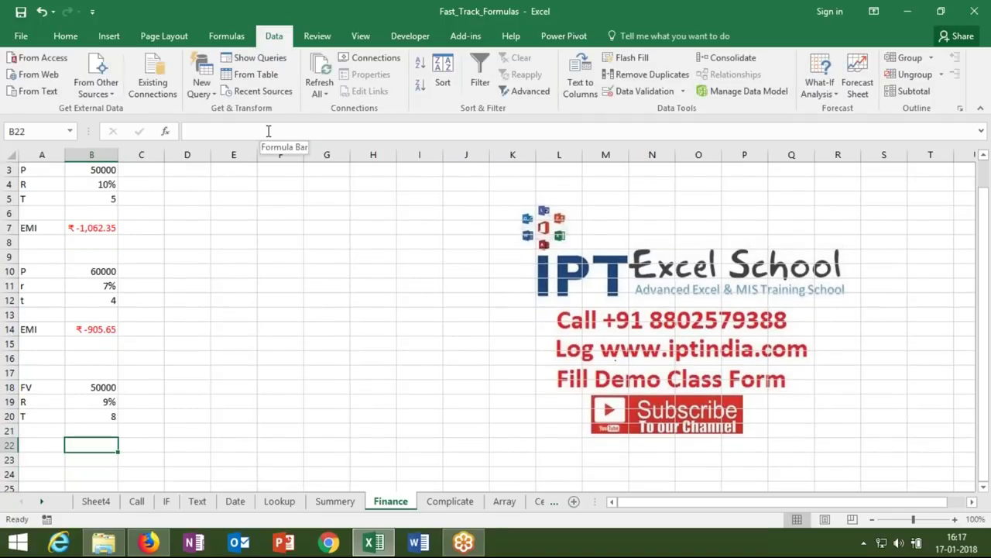
key("Left")
type("PV")
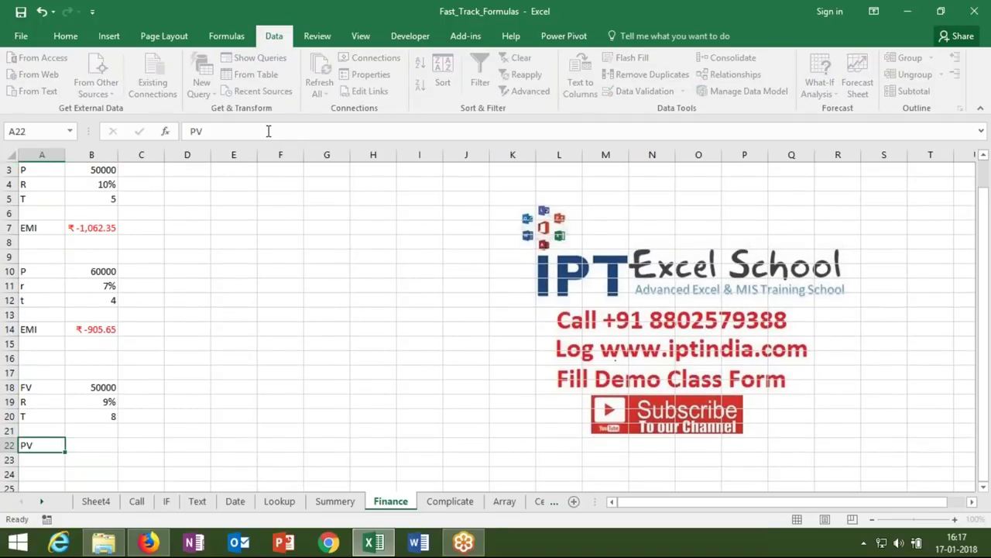
key("Tab")
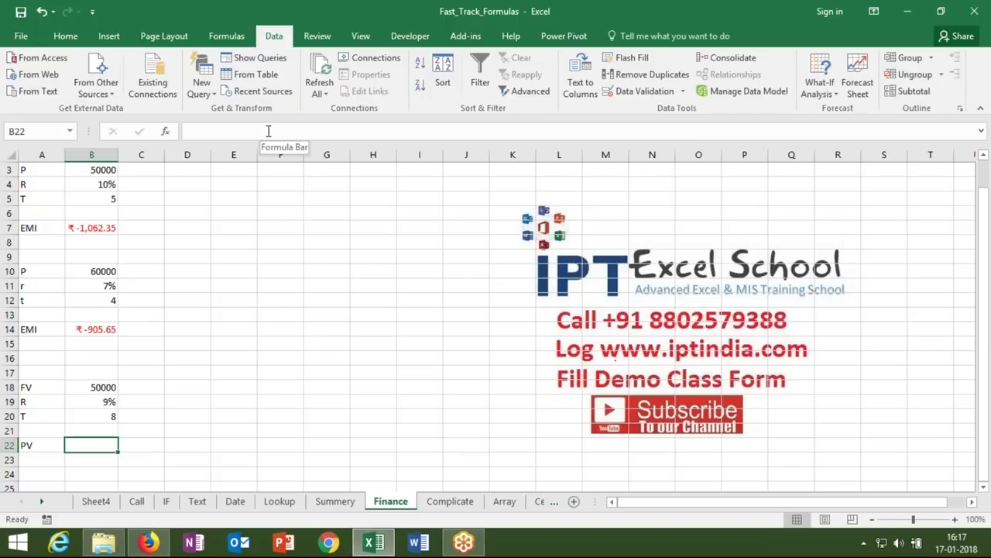
type("=")
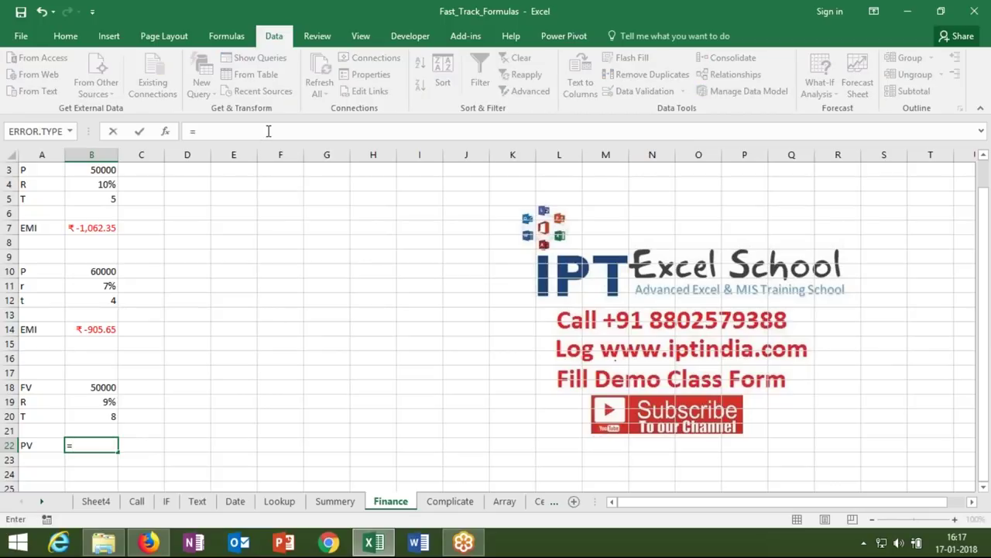
type("pv")
- Enter =PV(B19/12,B20*12,,B18) in B22, returning ₹-24,403.09
key("Tab")
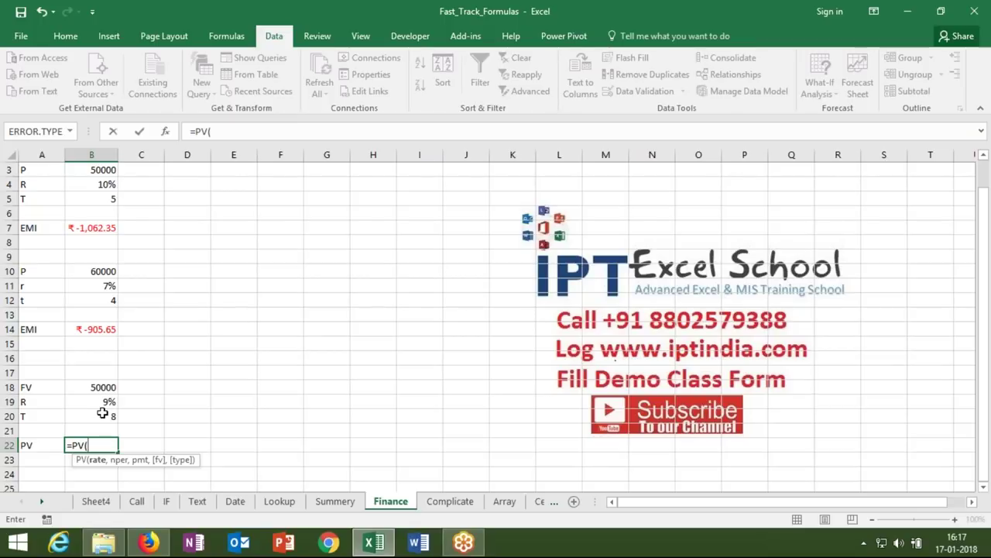
left_click(103, 403)
type("/12")
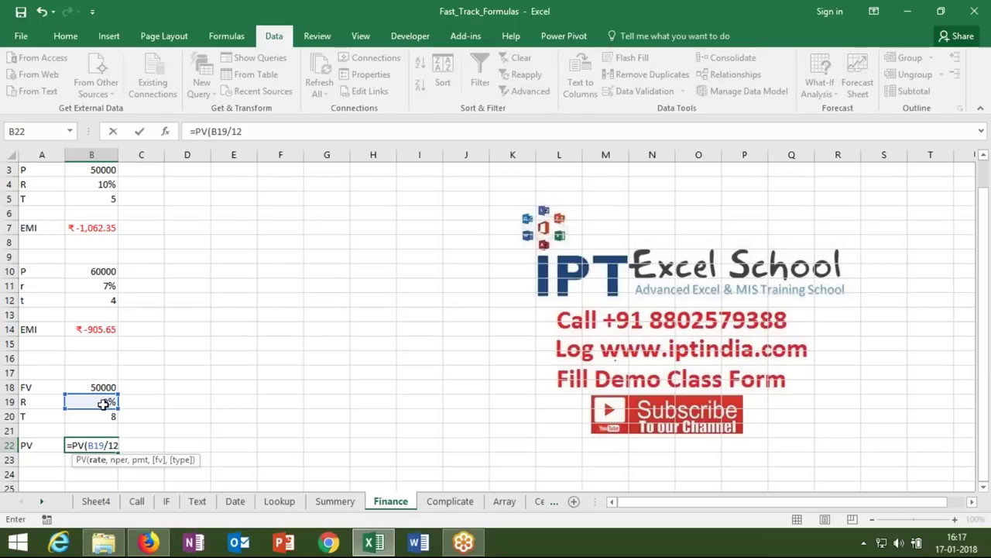
type(",")
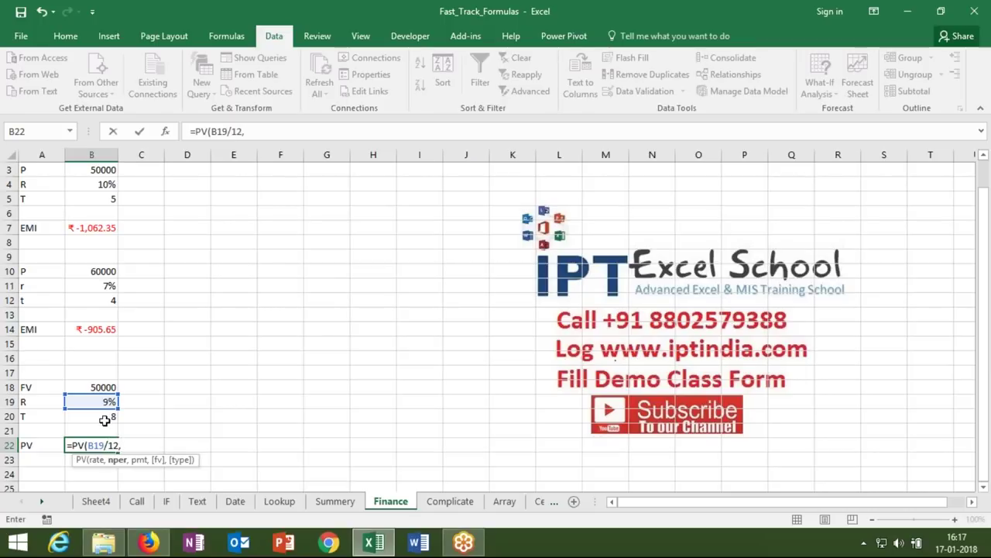
left_click(106, 419)
type("*12,")
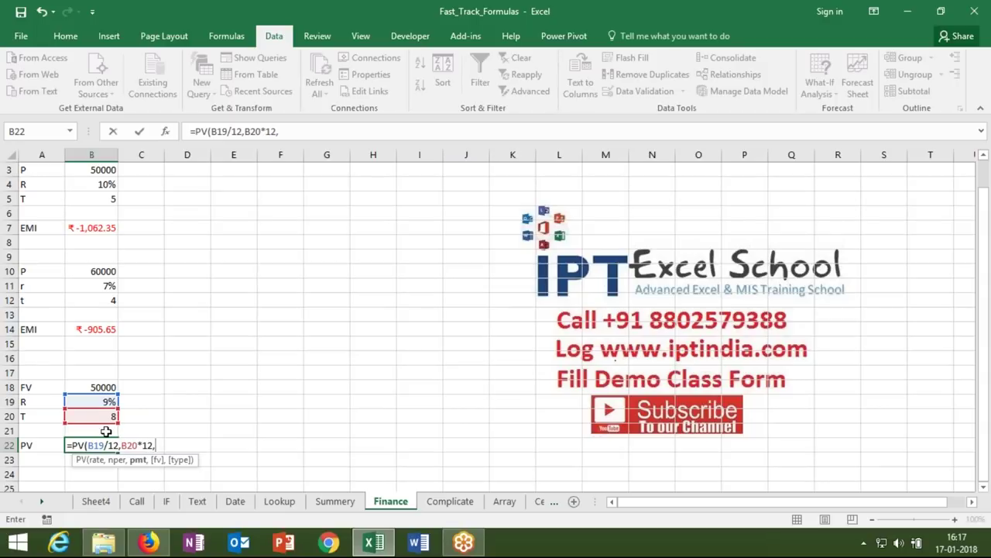
type(",")
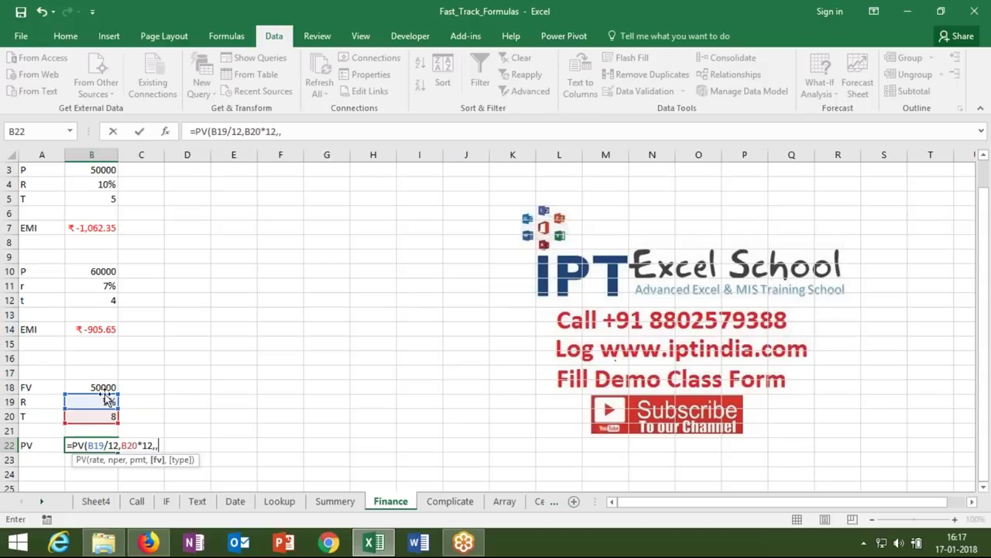
left_click(101, 387)
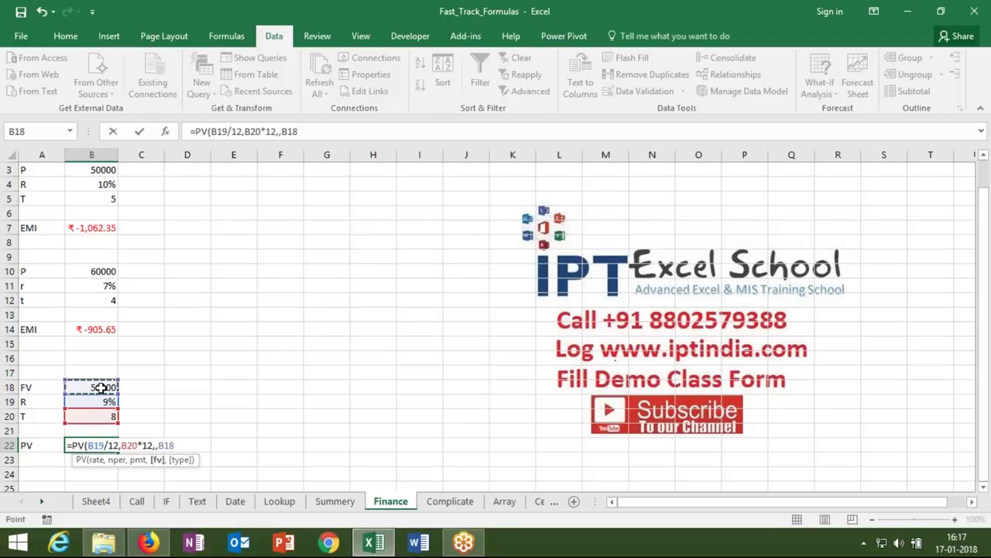
key("Return")
key("Down")
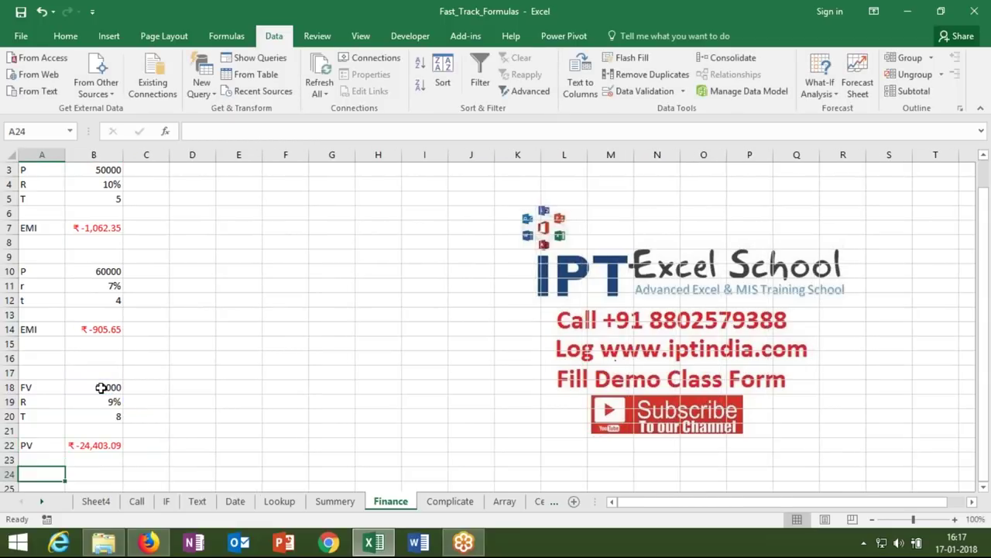
key("Down")
key("Down")
key("Down")
key("Down")
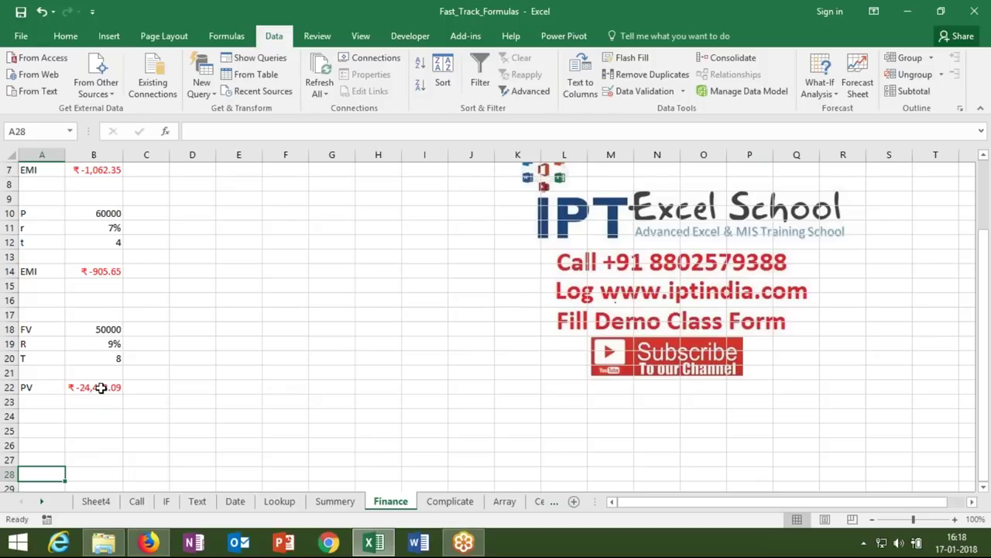
left_click(101, 387)
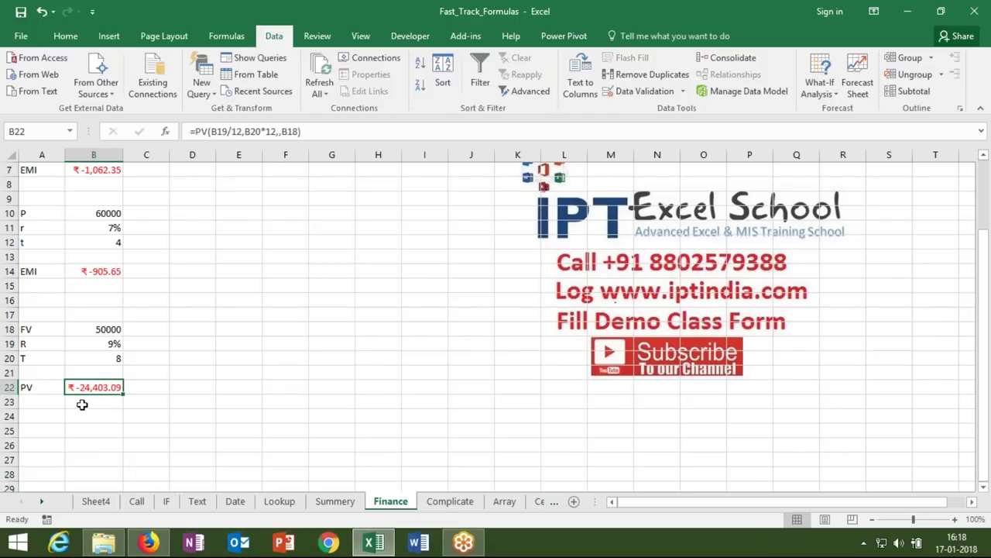
left_click(53, 415)
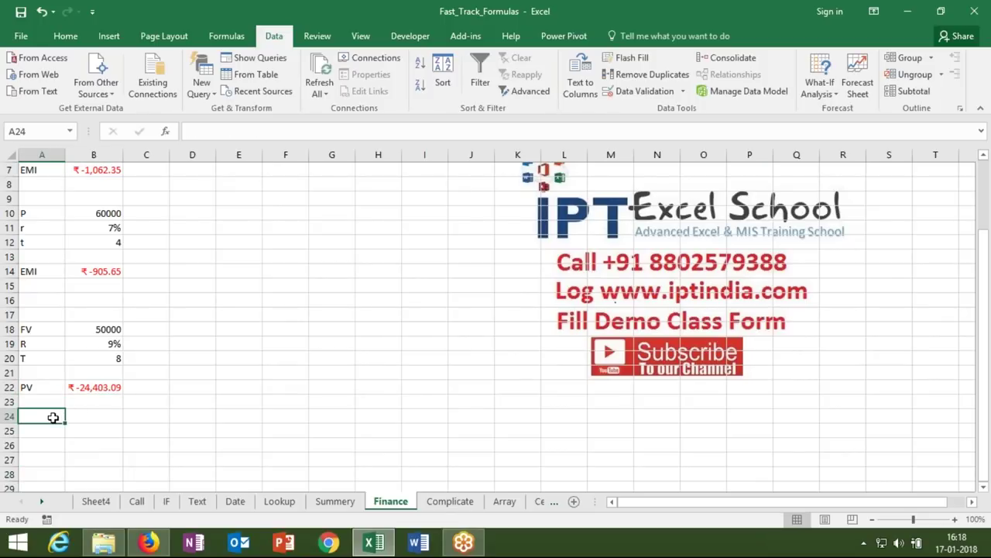
- Enter an EMI label in A24 with 2000, 7% and 3 in B24:B26
type("EMI")
key("Tab")
type("2000")
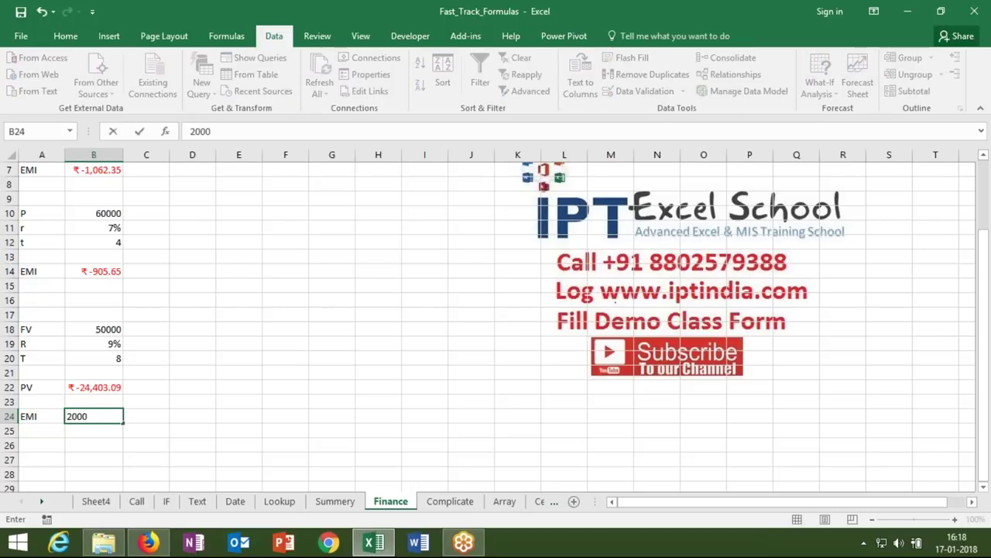
key("Return")
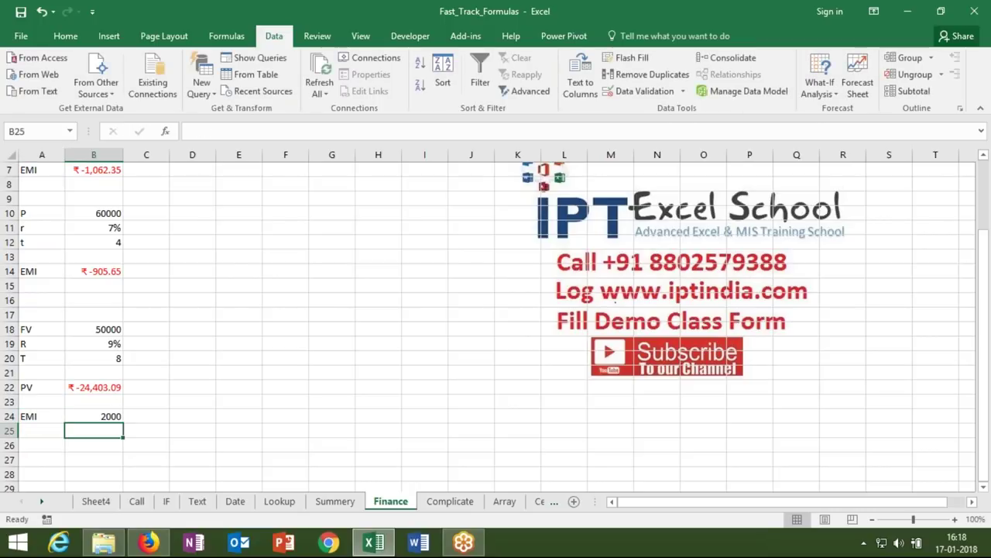
type("7%")
key("Return")
type("3")
key("Tab")
key("Return")
key("Return")
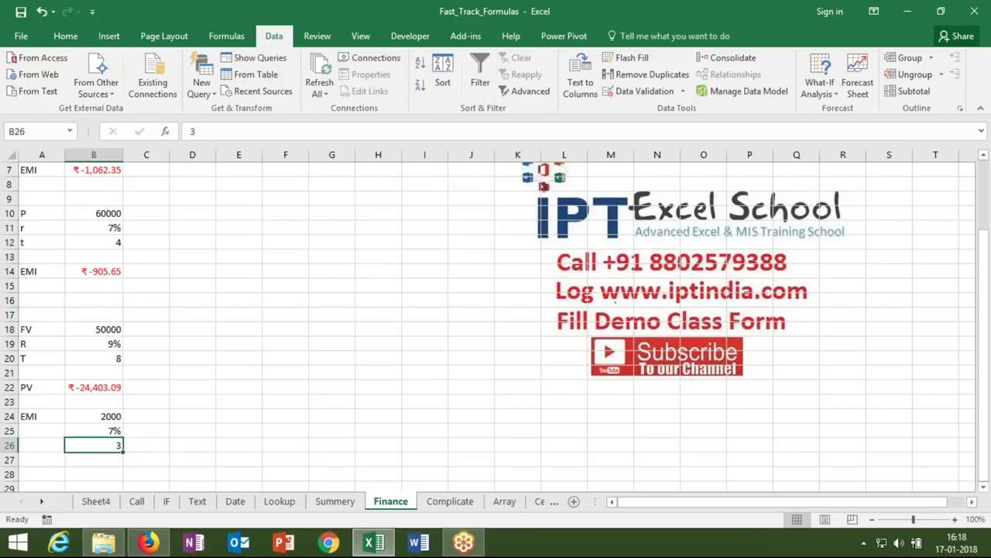
key("Up")
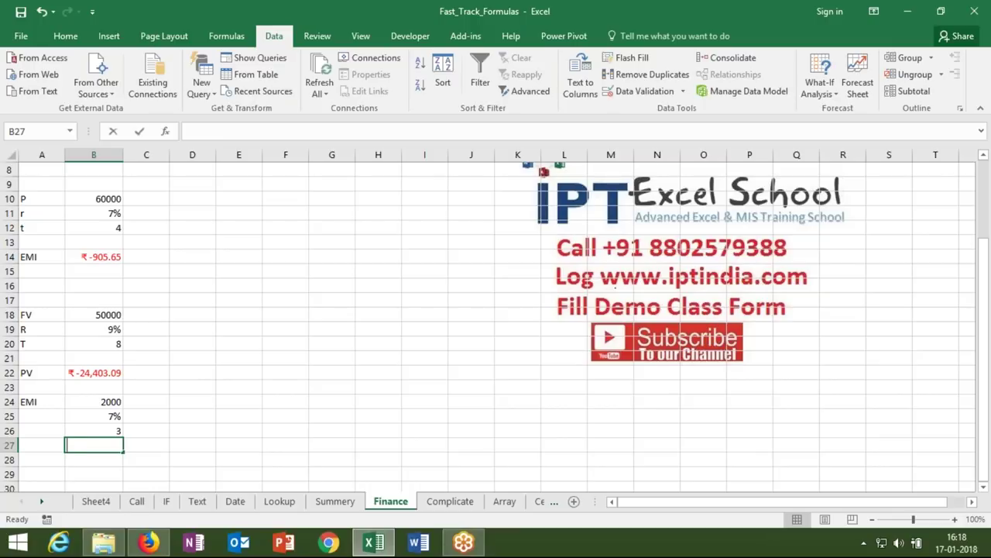
- Enter =FV(B25/12,B26*12,B24) in B27, returning ₹-79,860.20
type("=fv")
key("Tab")
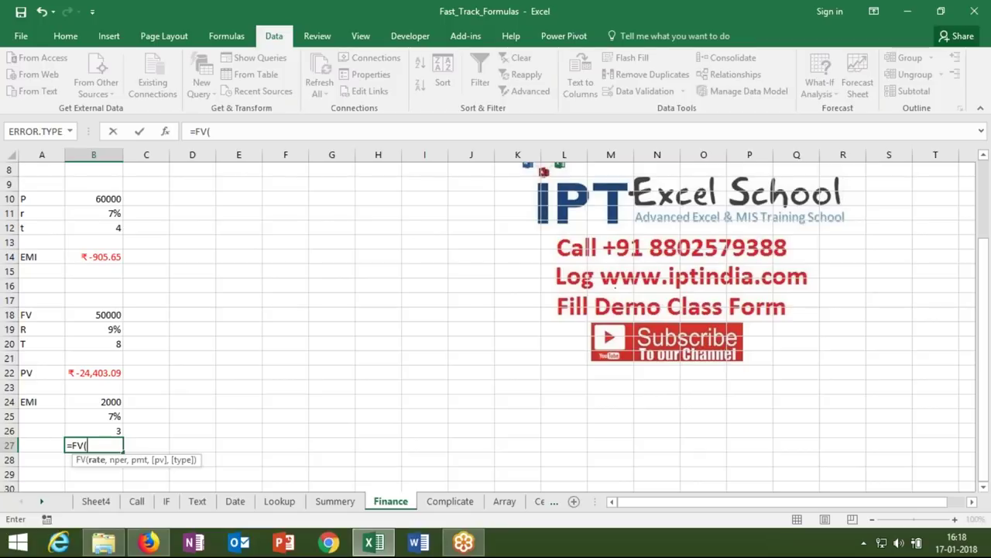
left_click(97, 414)
type("/12,")
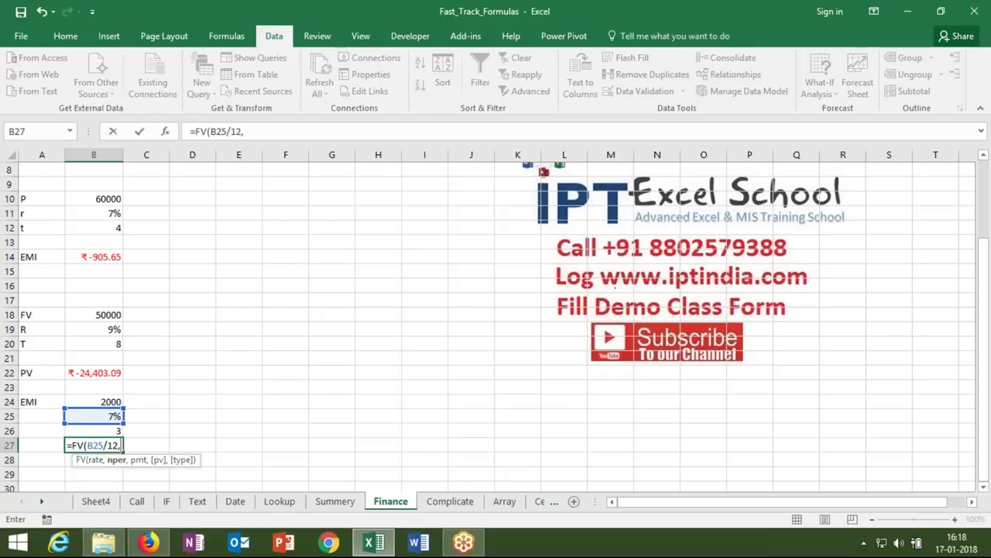
left_click(108, 431)
type("*12,")
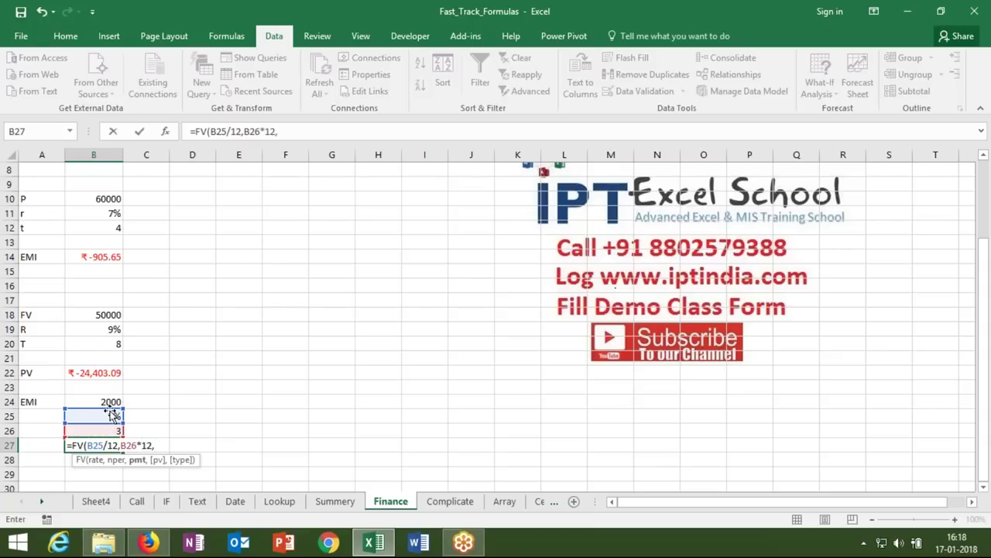
left_click(111, 402)
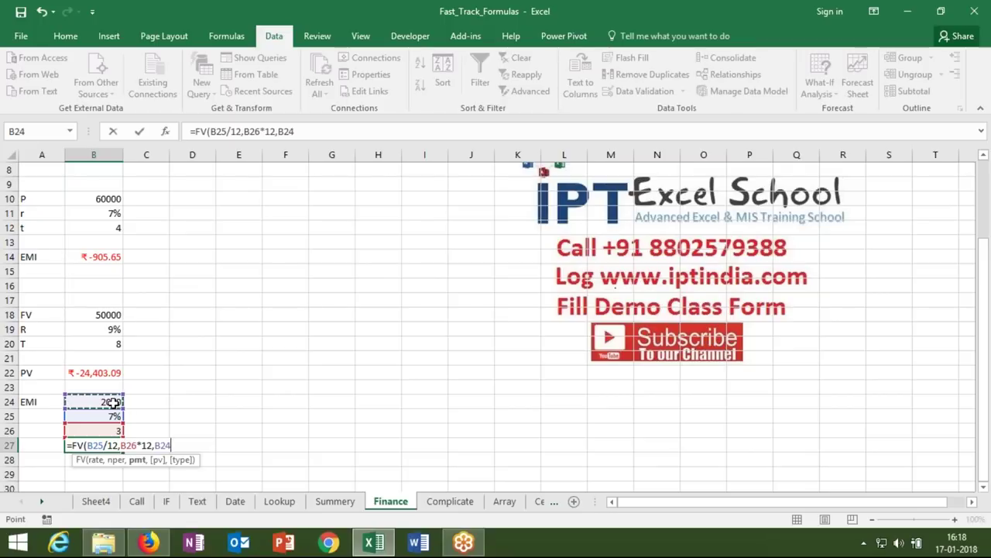
key("Return")
key("Up")
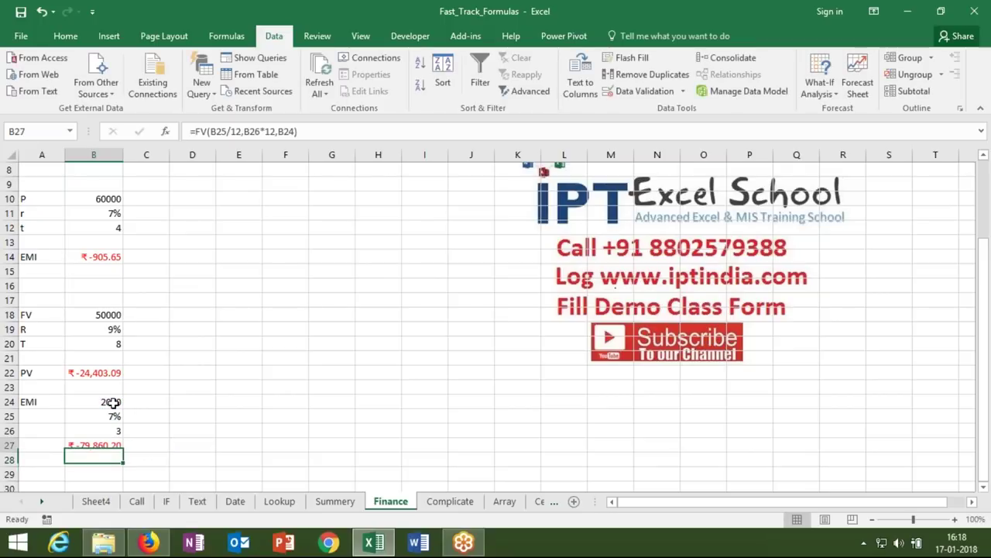
key("Up")
key("Up")
key("Up")
key("Up")
key("Up")
key("Up")
key("Up")
key("Up")
key("Up")
key("Up")
key("Up")
key("Up")
key("Up")
key("Up")
key("Up")
key("Up")
key("Up")
key("Up")
key("Up")
key("Up")
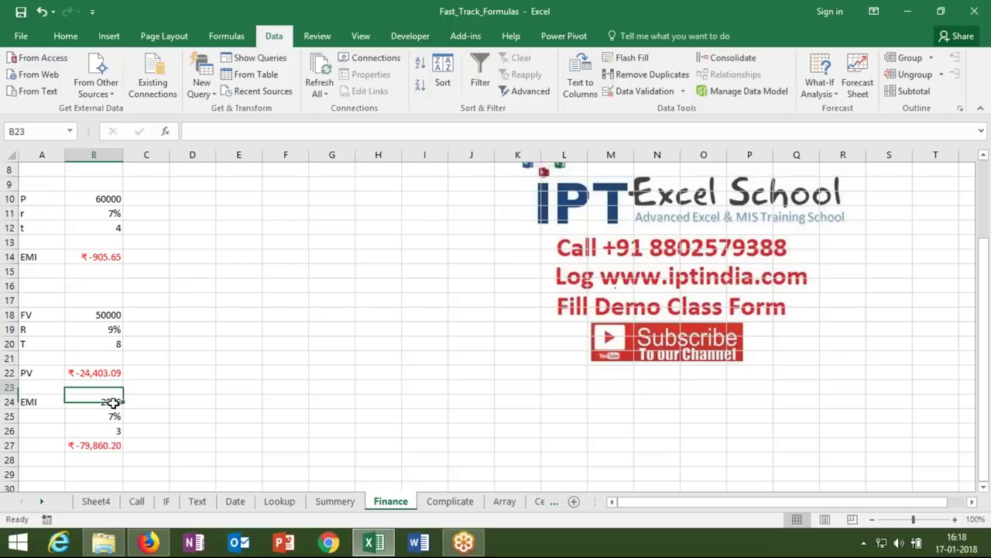
- Copy the A3:B7 EMI block from Finance and paste it at A2 on the Array sheet
key("Down")
key("Down")
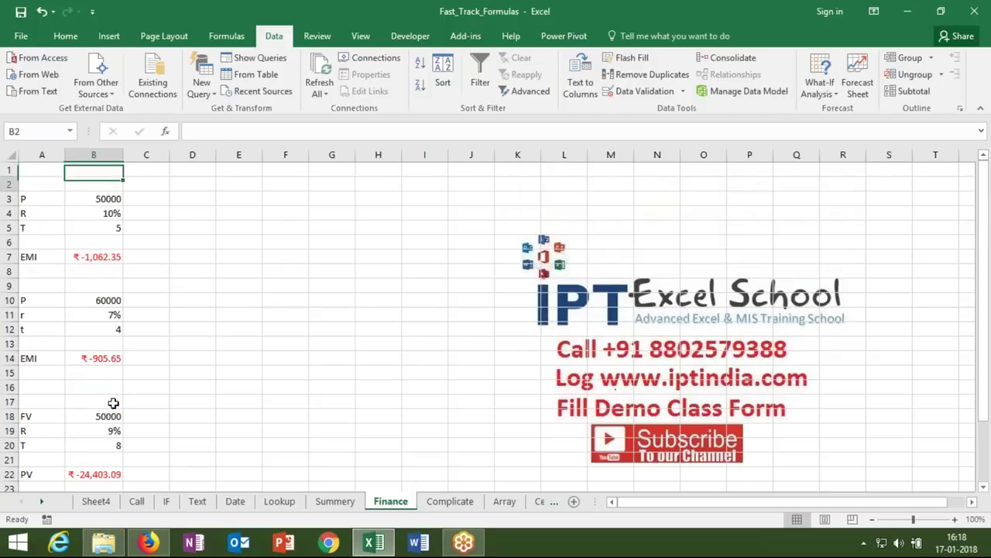
key("Left")
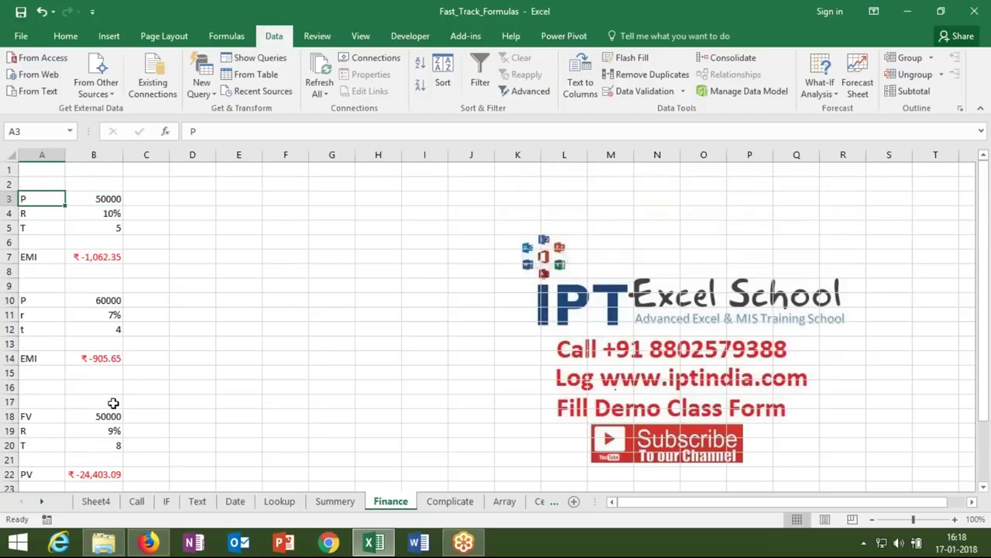
key("shift+Right")
key("shift+Down")
key("shift+Down")
key("shift+Down")
key("shift+Down")
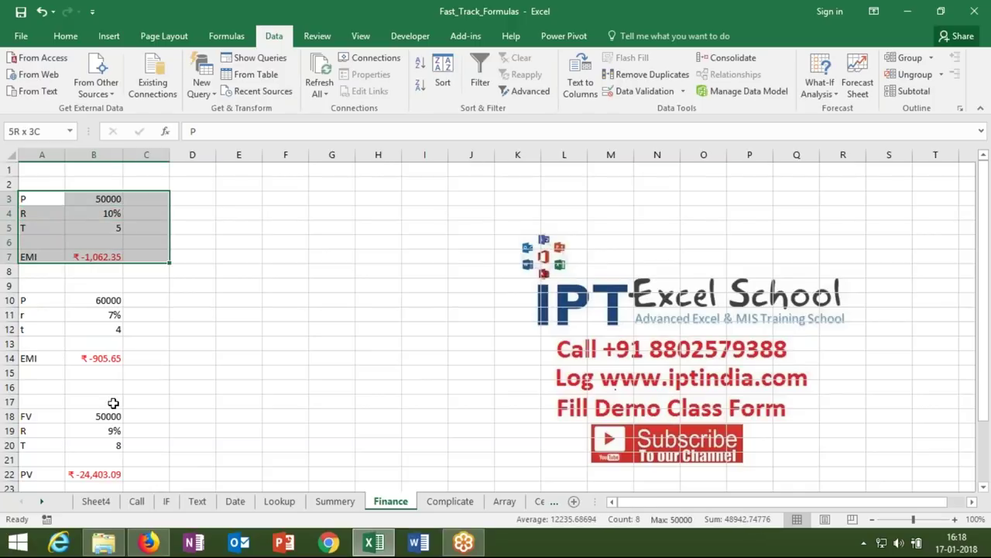
key("ctrl+c")
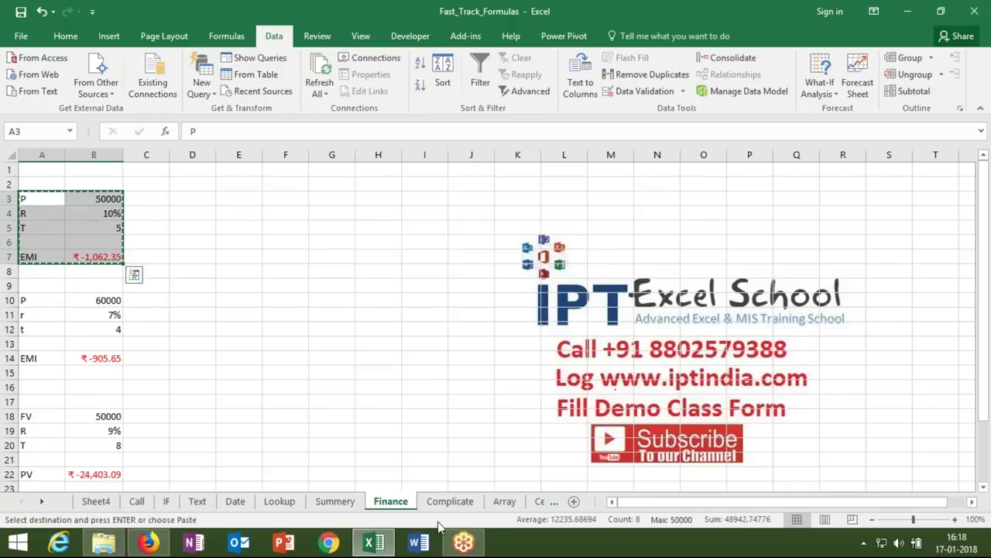
left_click(504, 501)
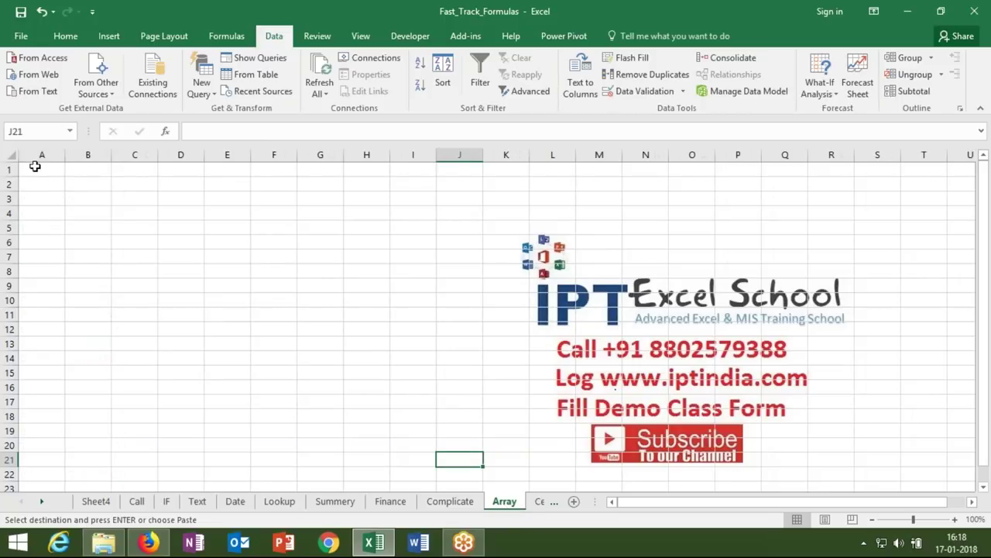
left_click(46, 187)
key("ctrl+v")
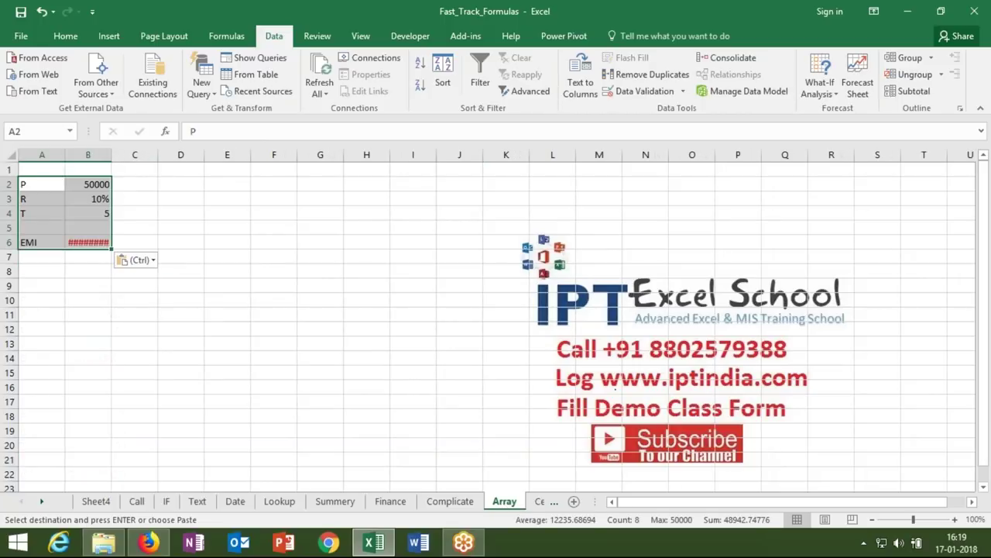
- Widen column B to show ₹-1,062.35 and review the pasted PMT formula in B6
left_click_drag(112, 155, 117, 155)
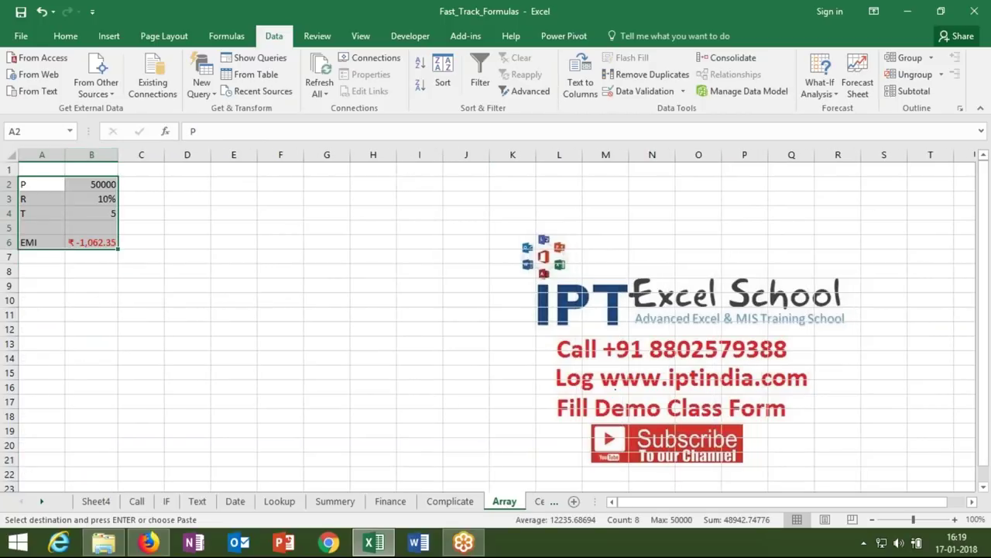
left_click(79, 285)
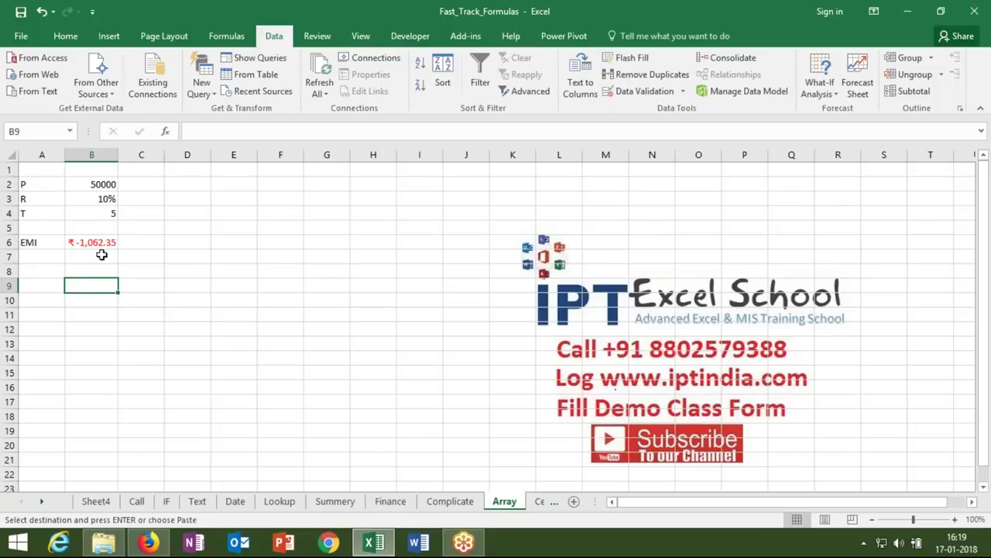
left_click(100, 243)
left_click(106, 187)
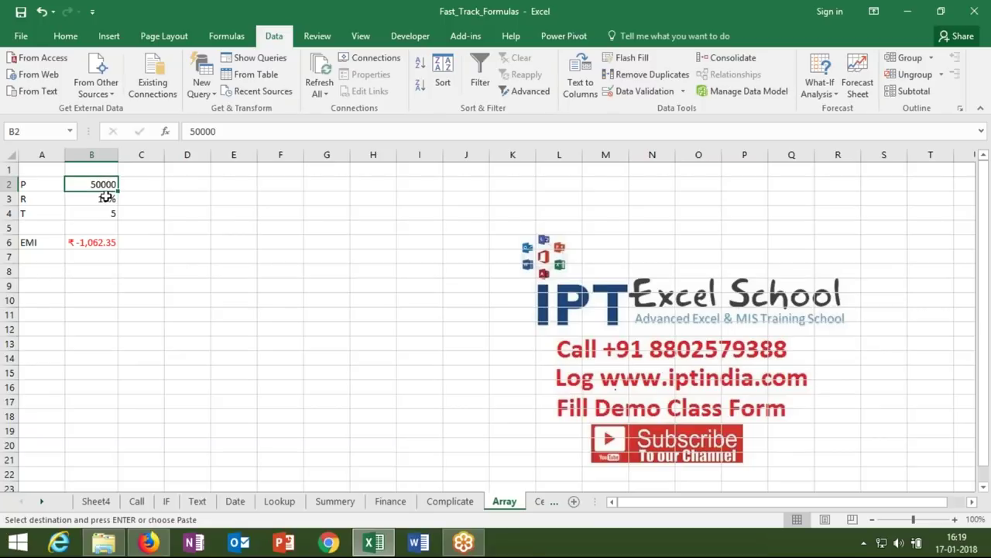
left_click(104, 197)
left_click(96, 243)
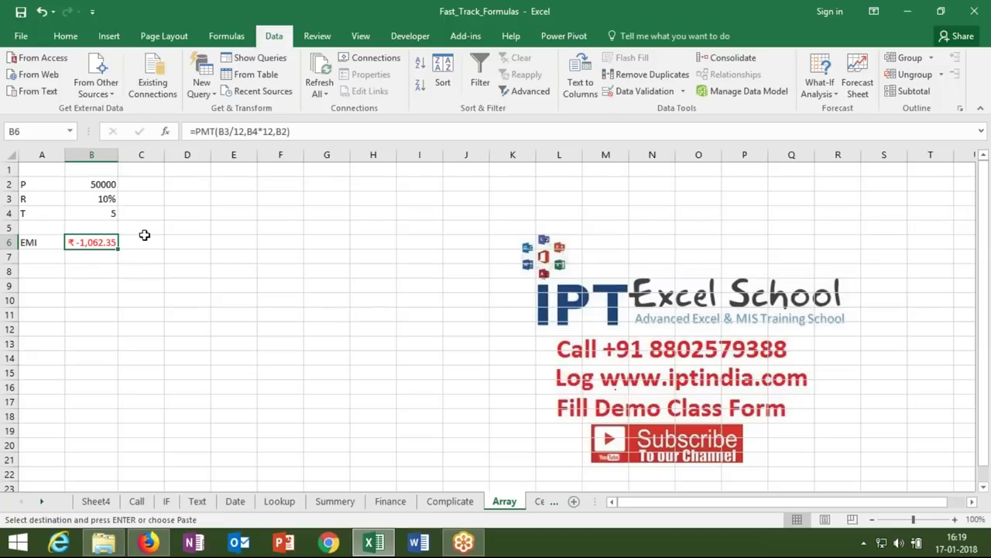
- Enter 40 in D4 and the formula =D4*B6 in E4
left_click(184, 223)
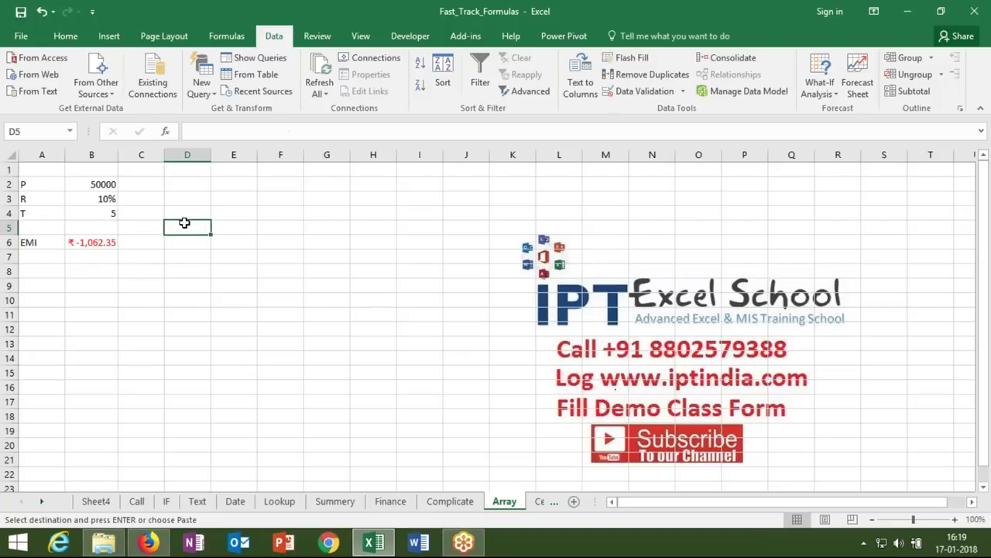
key("Up")
type("40")
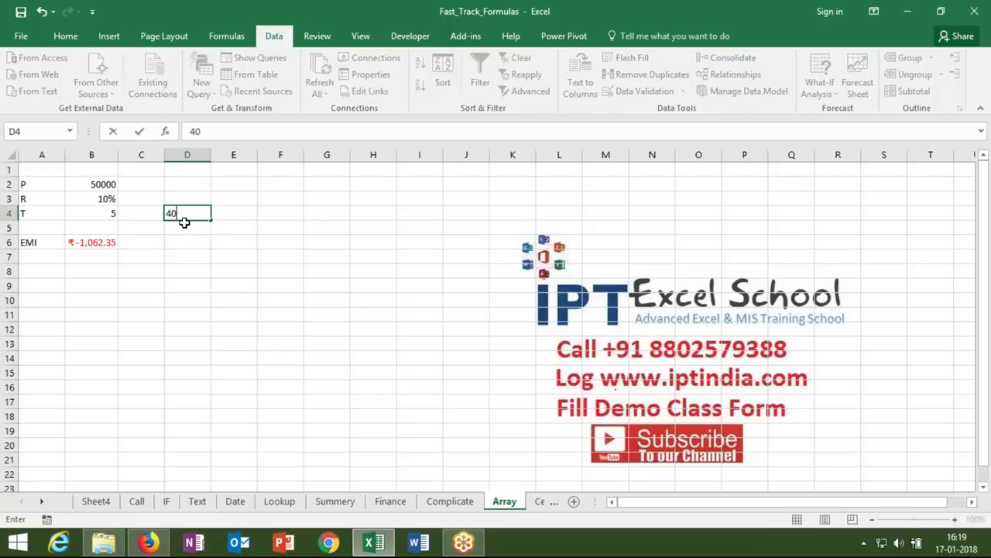
key("Tab")
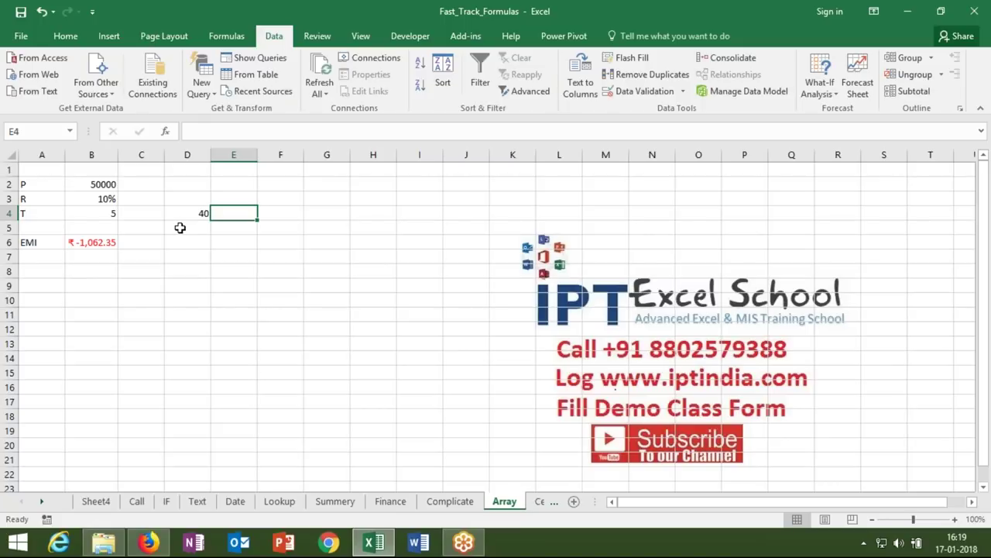
left_click(42, 502)
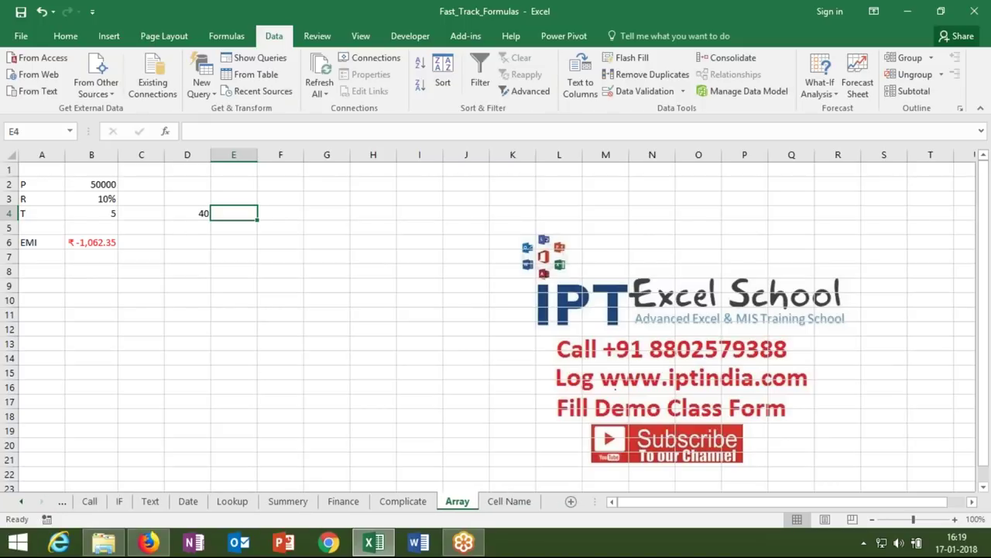
type("=")
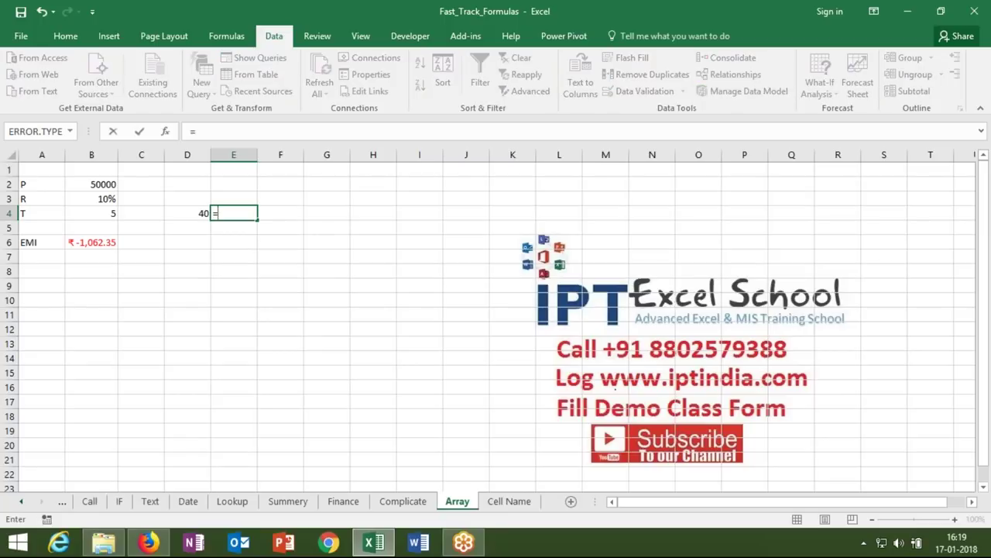
key("Left")
type("*")
left_click(85, 244)
key("Return")
- Check E4's ₹-42,494.09 result against the EMI formula in B6
key("Up")
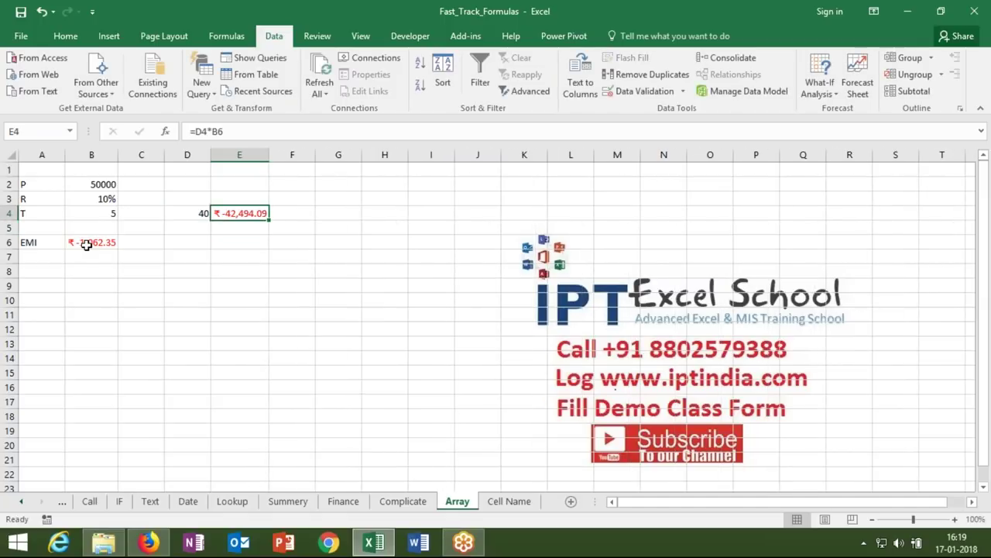
left_click(85, 243)
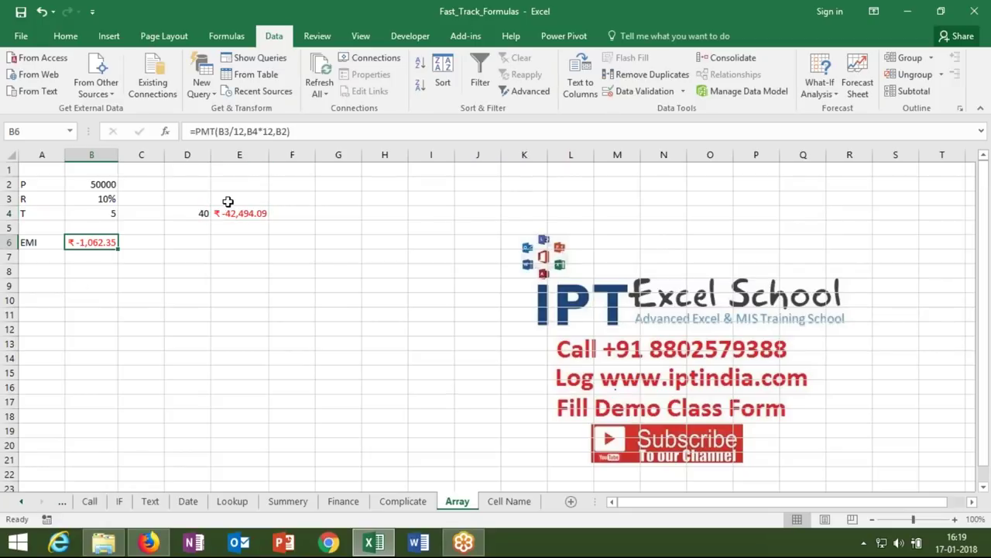
left_click(234, 223)
key("Up")
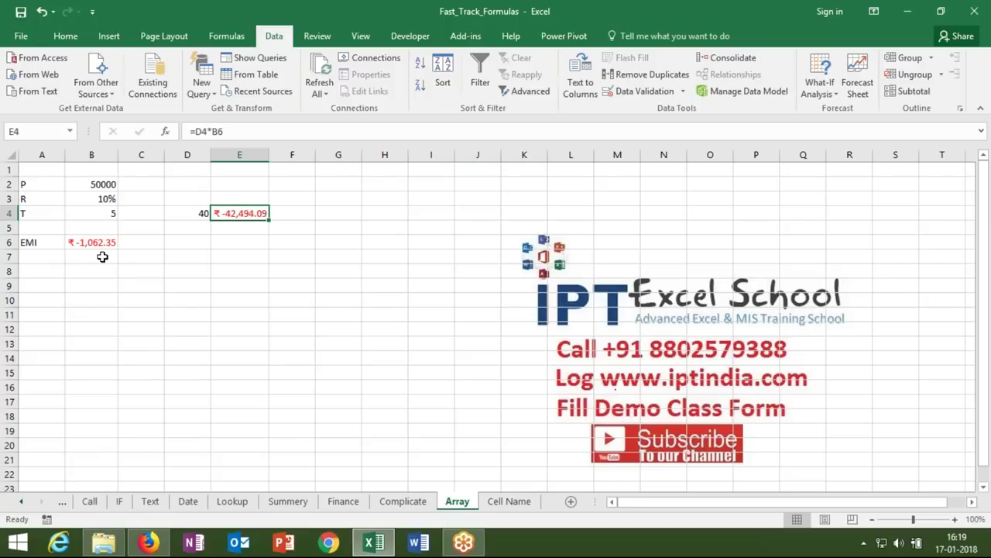
left_click(101, 246)
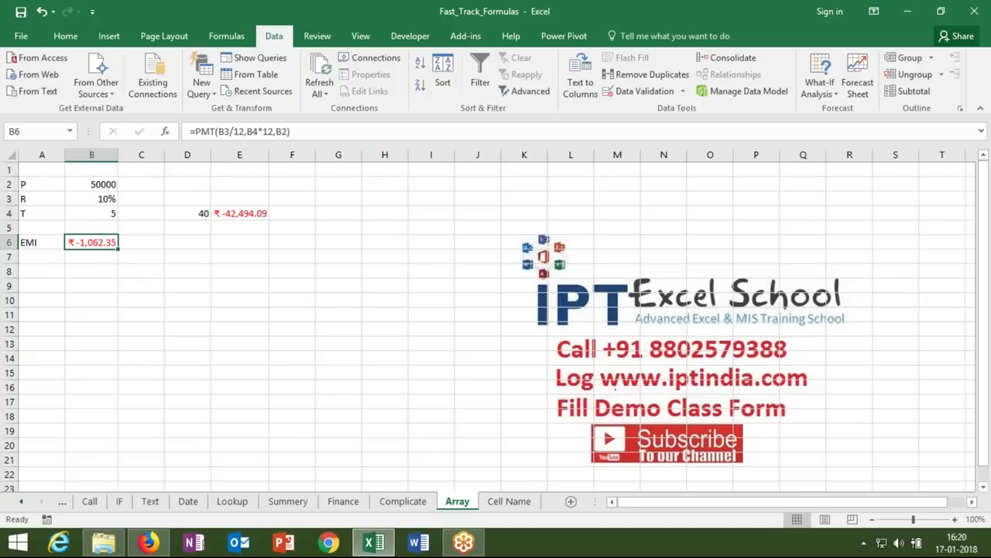
left_click(125, 244)
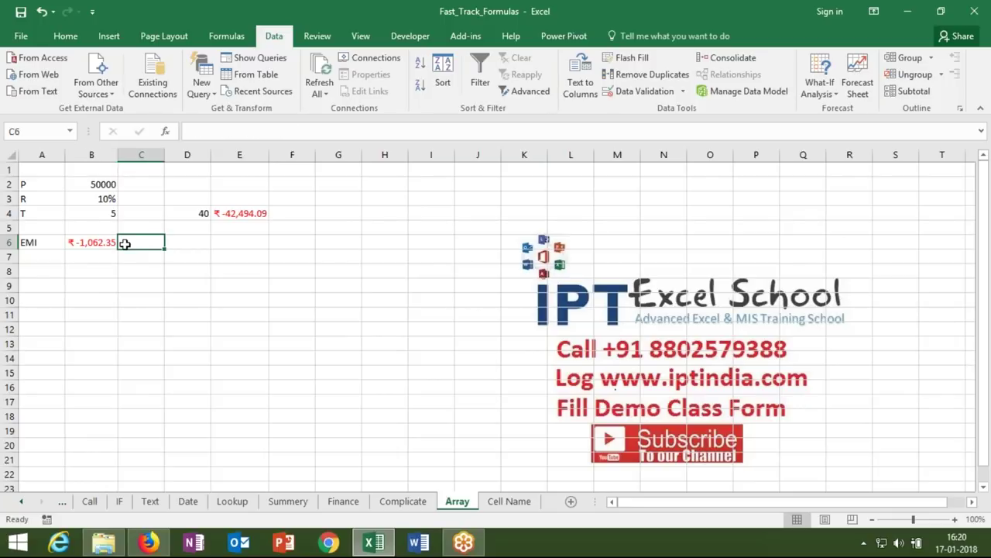
- Add Month, P and I headings in D7:F7 and month 1 in D8
key("Down")
key("Right")
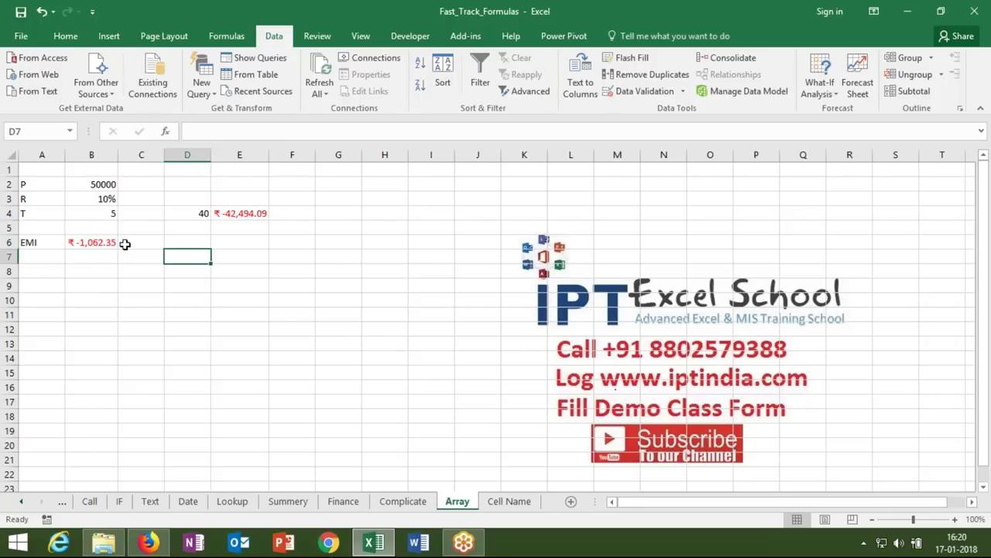
type("Month")
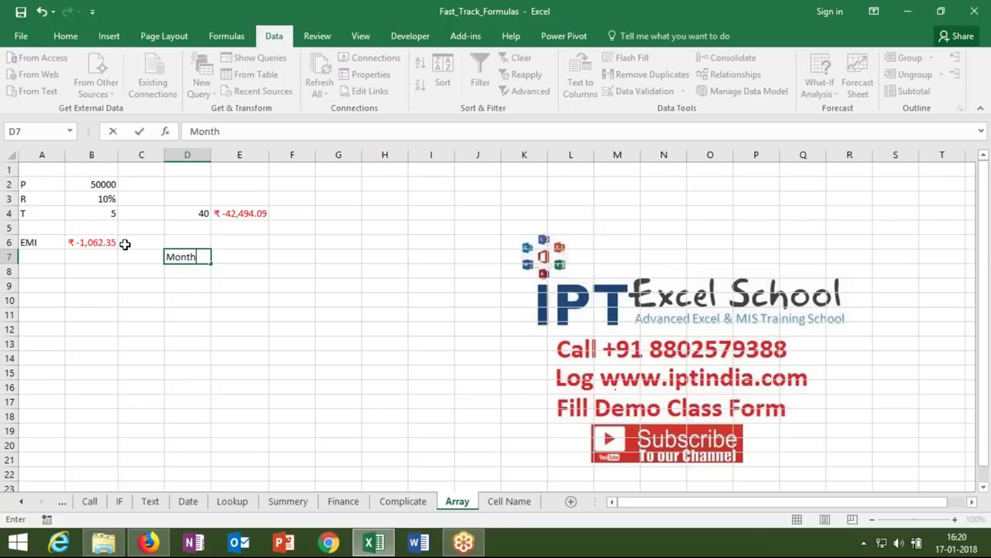
key("Tab")
type("1")
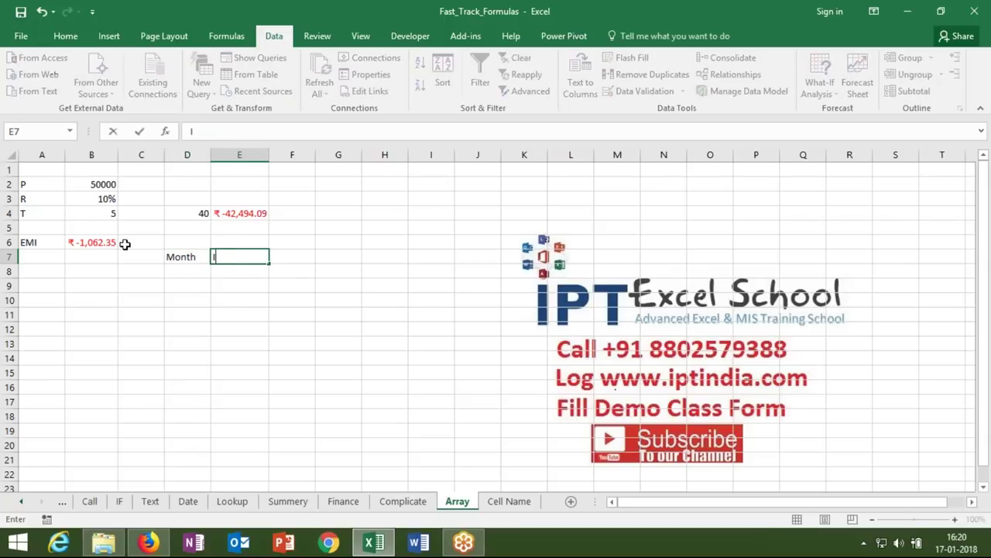
key("BackSpace")
type("P")
key("Tab")
type("I")
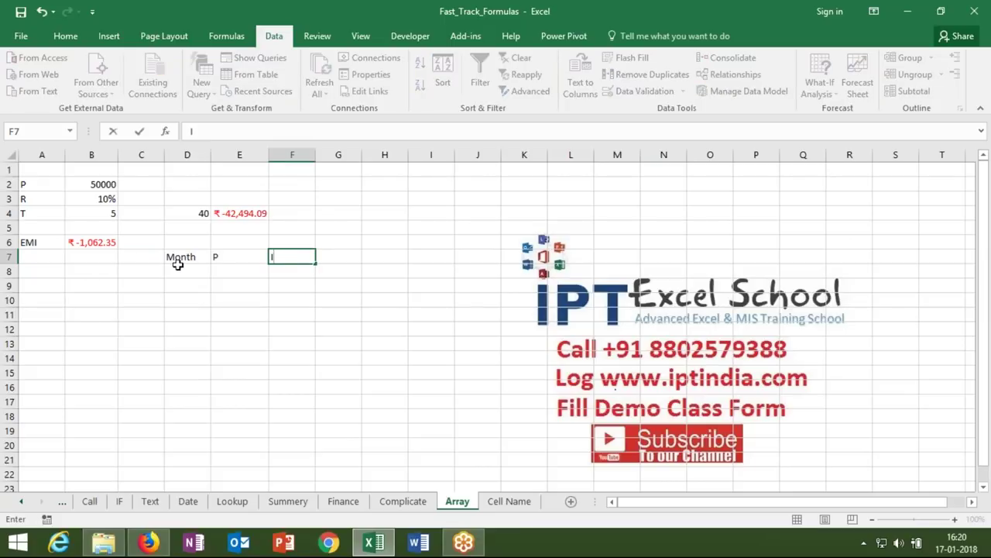
left_click(174, 270)
type("1")
key("Tab")
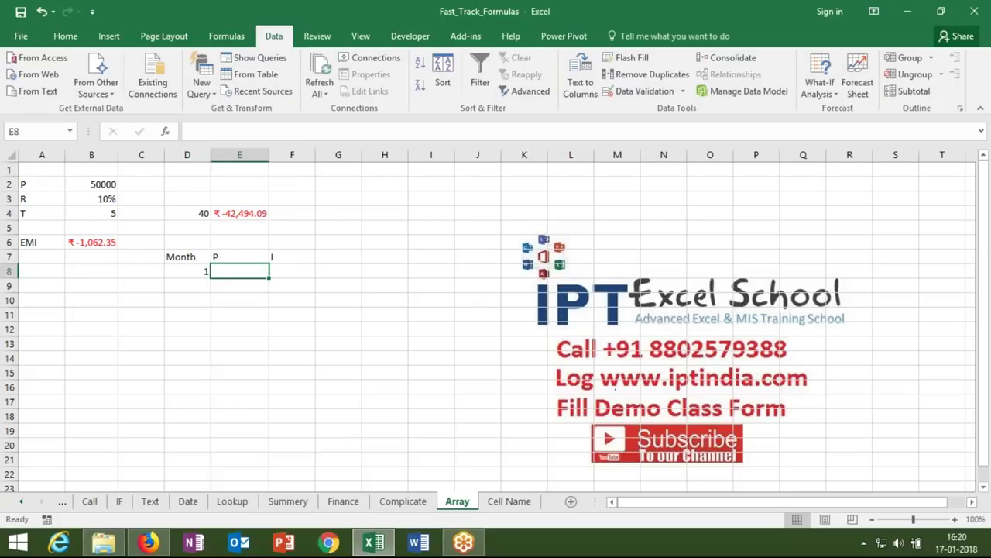
- Enter =PPMT(B3/12,D8,B4*12,B2) in E8 for month 1's principal, ₹-645.69
type("=")
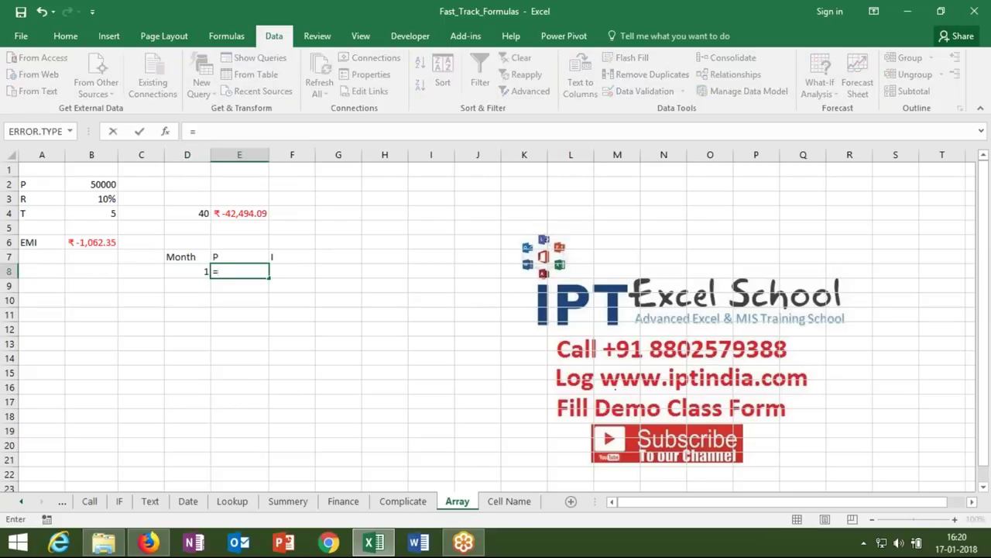
type("ppm")
key("Tab")
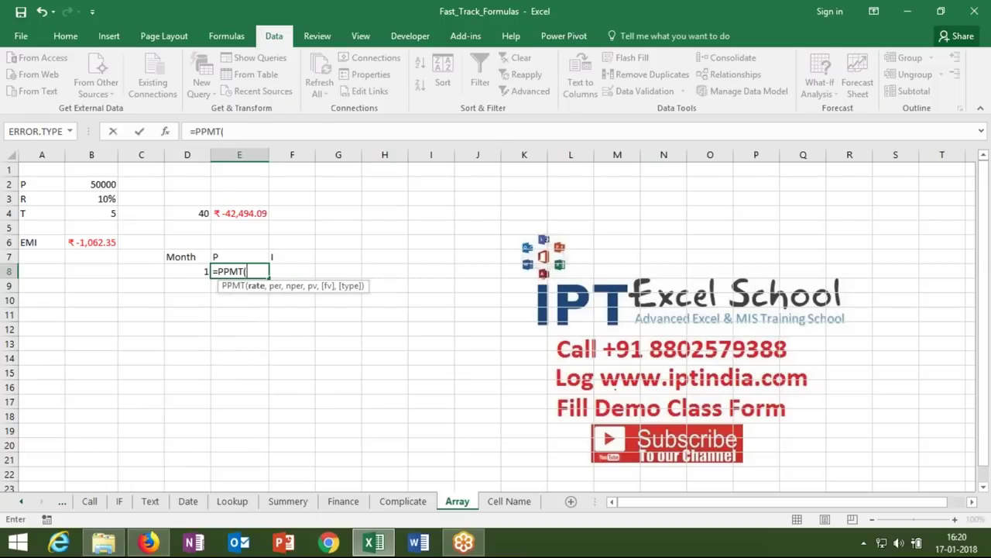
left_click(99, 200)
type("/1")
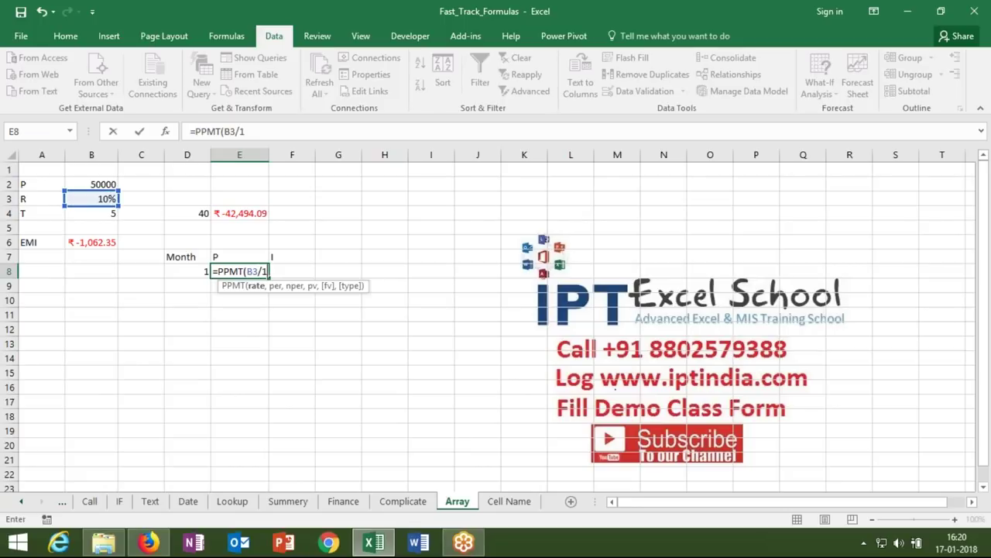
type("2,")
left_click(73, 212)
type("*12,")
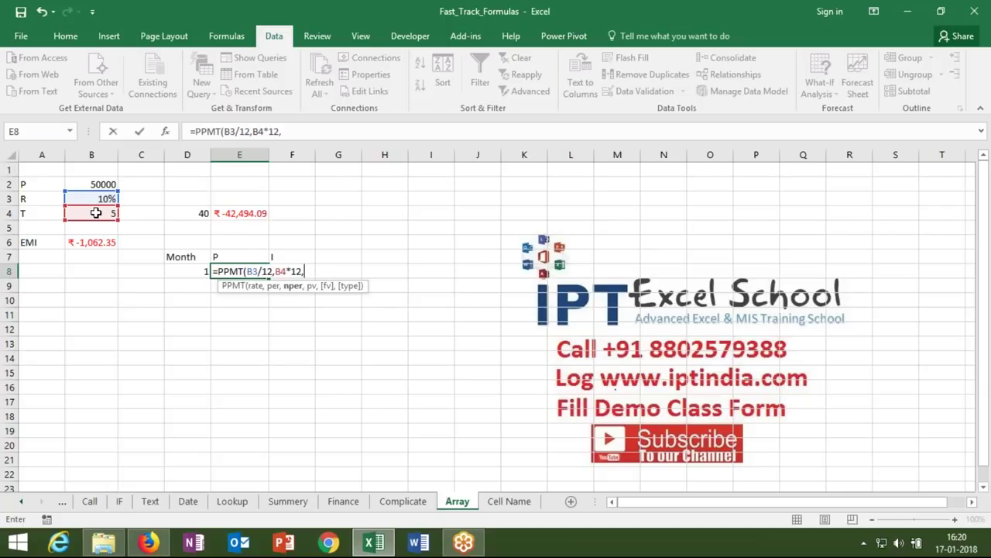
key("BackSpace")
key("BackSpace")
key("BackSpace")
key("BackSpace")
key("BackSpace")
key("BackSpace")
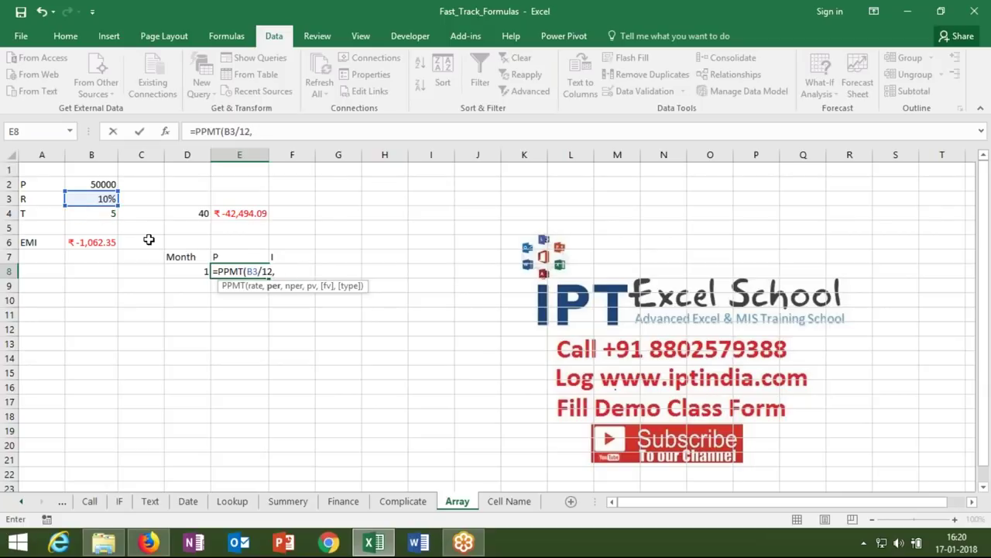
left_click(184, 271)
type(",")
left_click(116, 214)
type("*1")
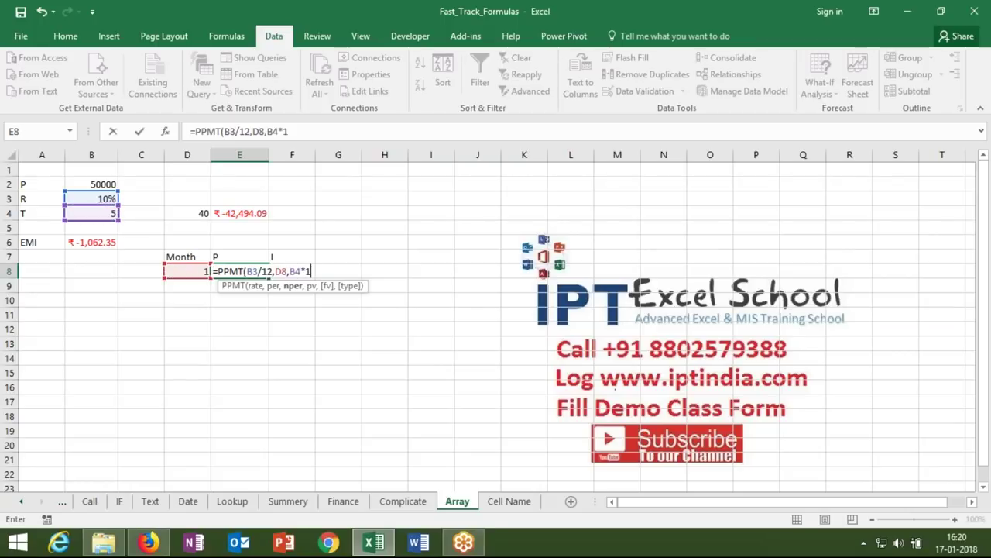
type("2,")
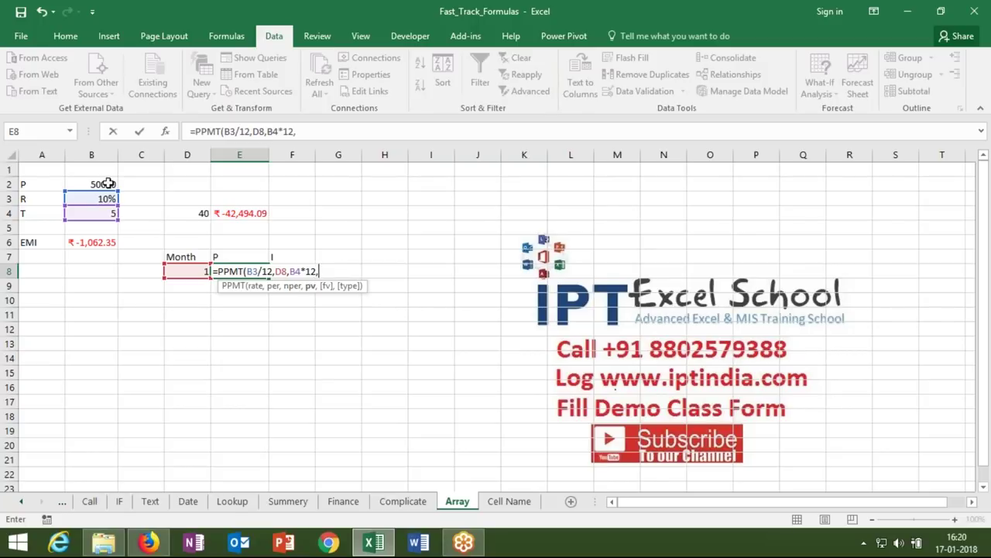
left_click(106, 183)
key("Return")
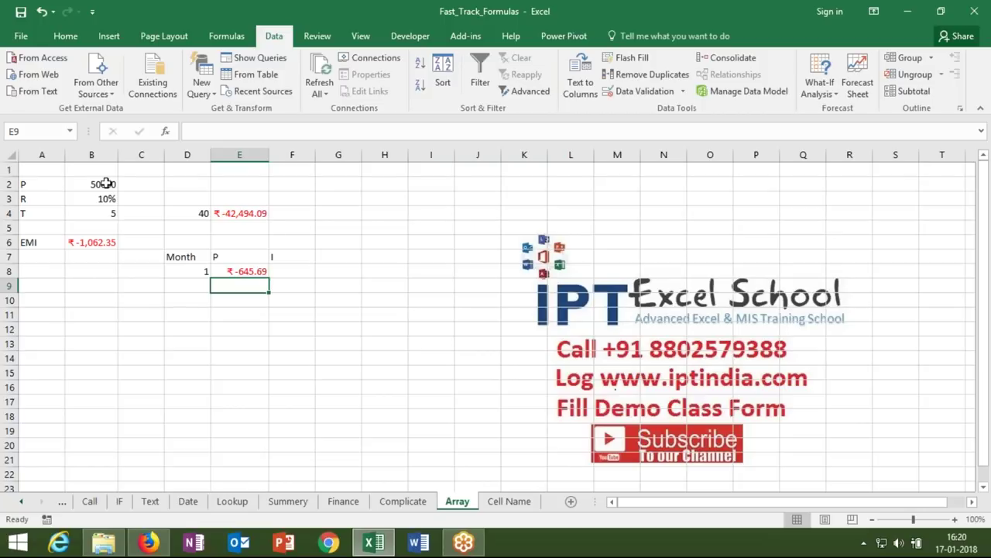
key("Up")
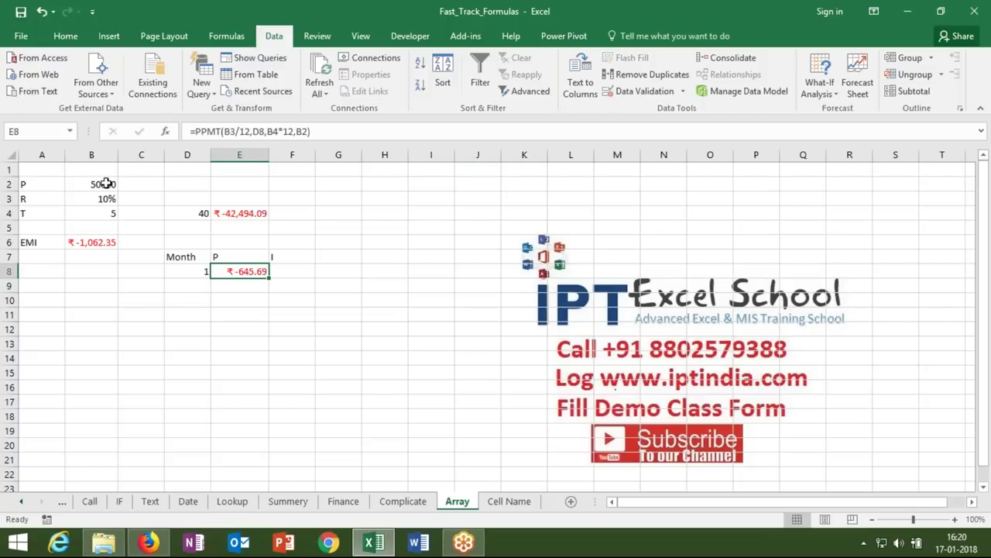
key("Right")
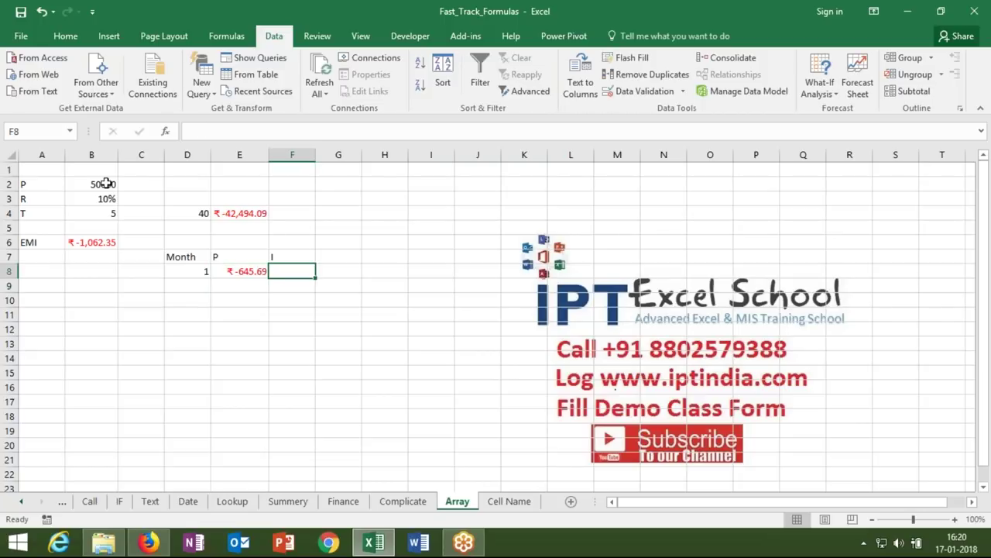
- Enter =IPMT(B3/12,D8,B4*12,B2) in F8 for month 1's interest, ₹-416.67
type("=ip")
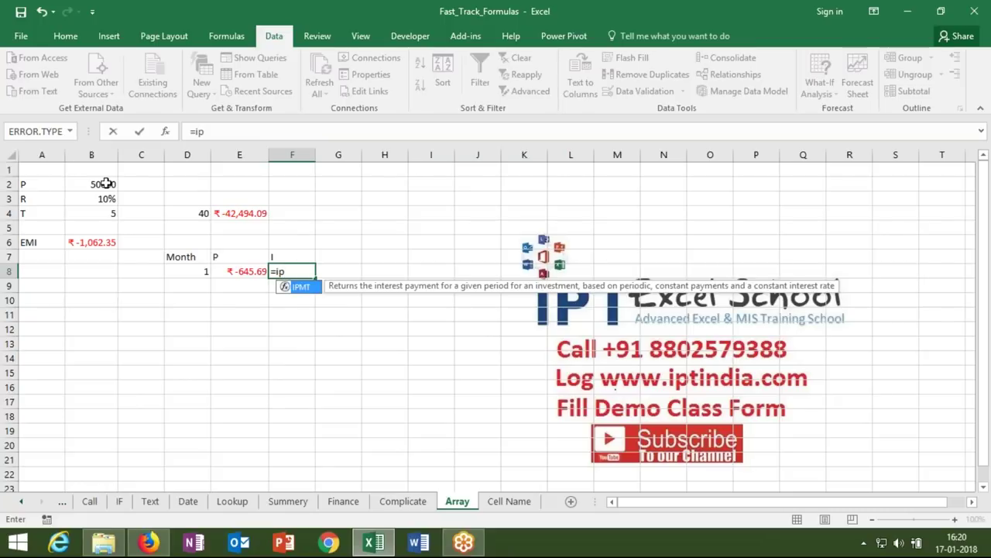
key("Tab")
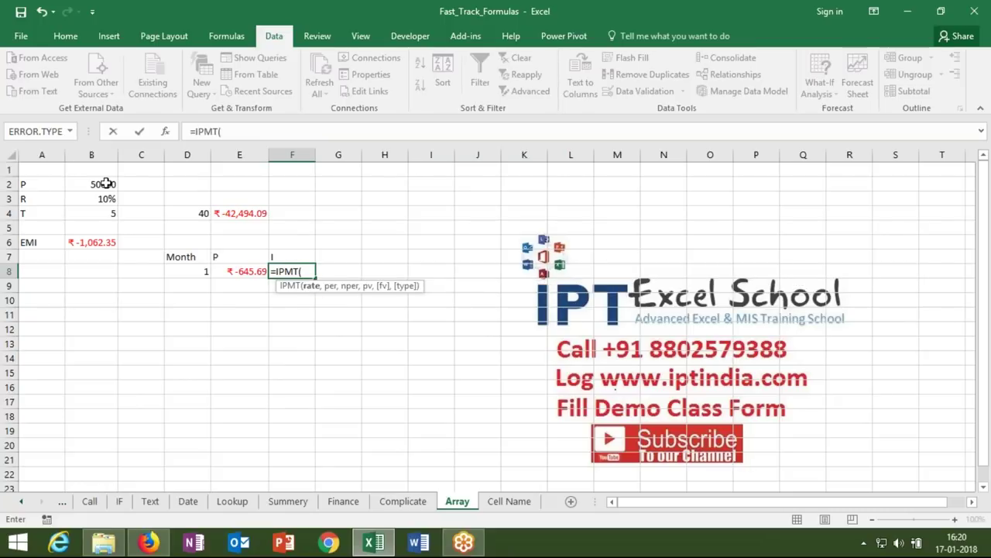
left_click(54, 198)
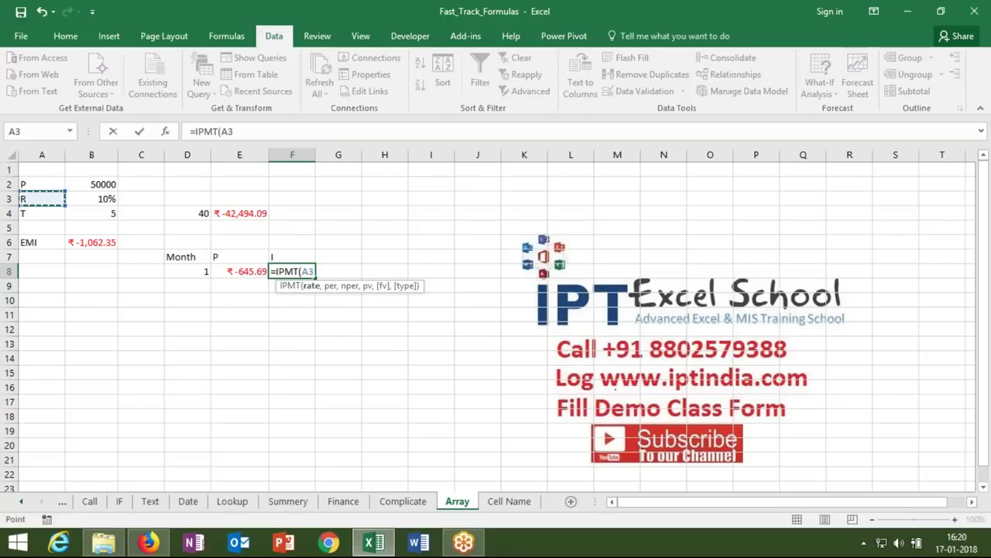
left_click(91, 198)
type("/12,")
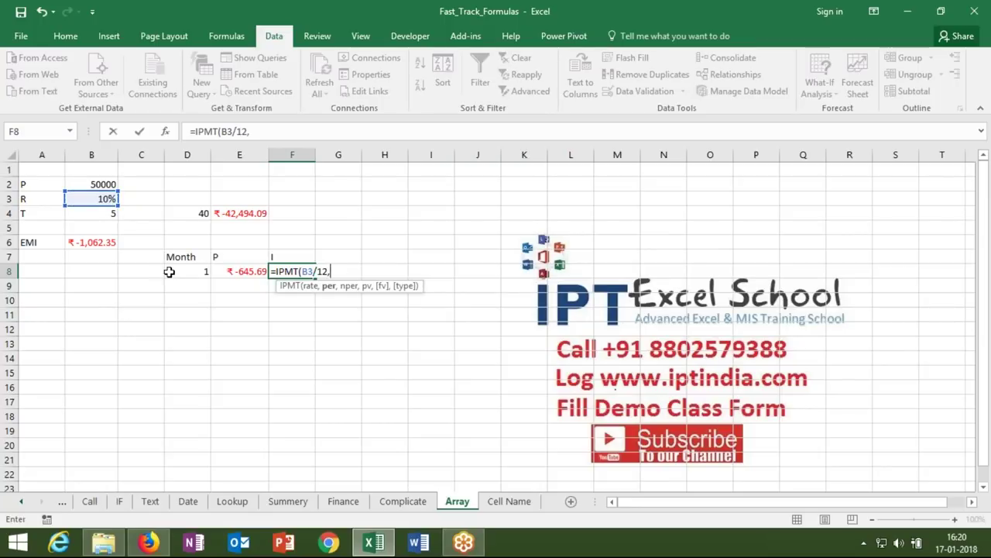
left_click(169, 271)
type(",")
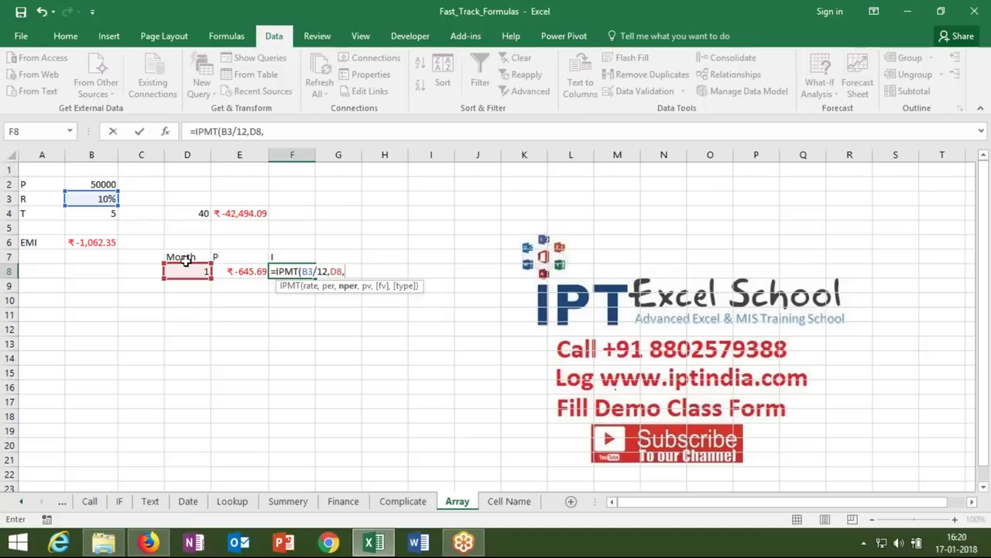
left_click(108, 213)
type("*12,")
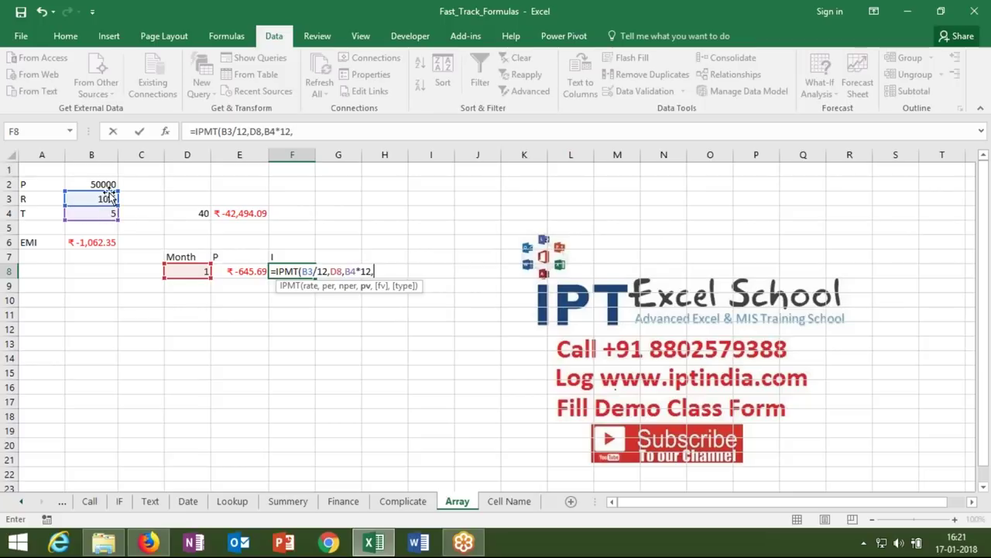
left_click(106, 183)
key("Return")
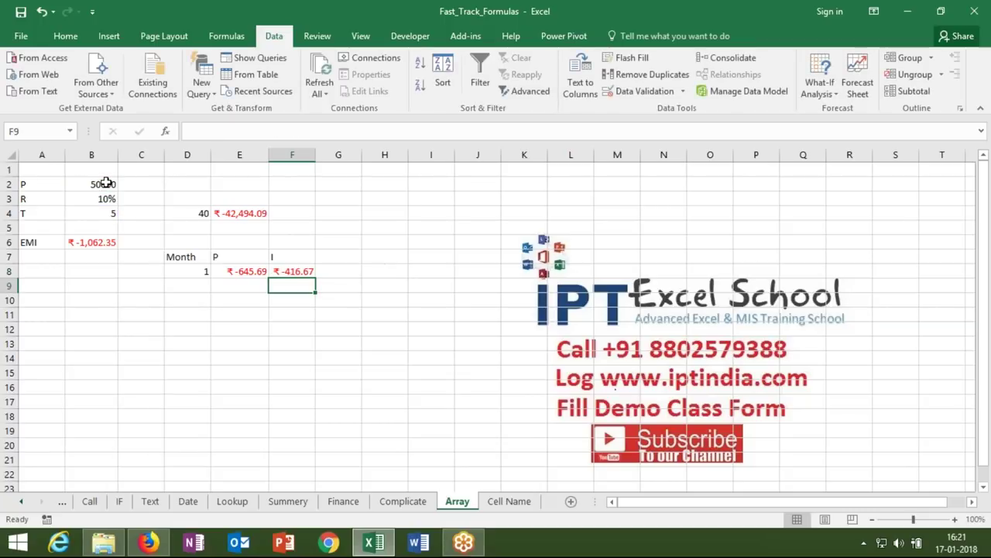
left_click(96, 241)
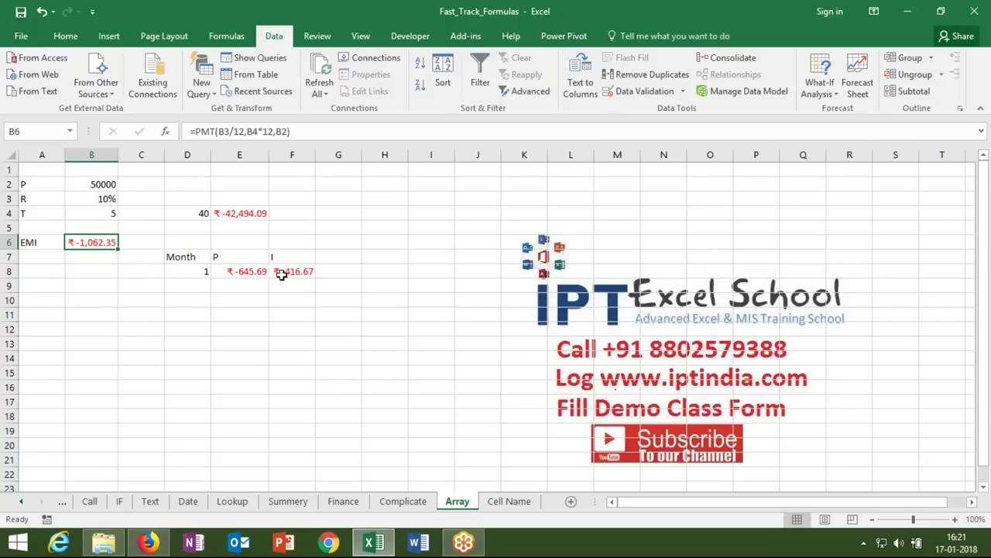
- Enter months 2 through 7 down D9:D14
left_click(199, 284)
type("2")
key("Return")
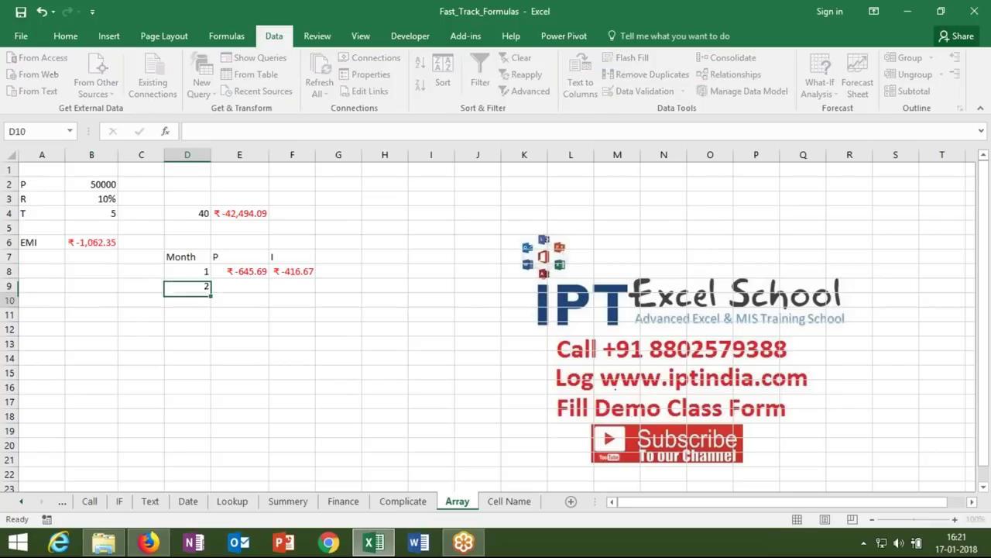
type("3")
key("Return")
type("4")
key("Return")
type("5")
key("Return")
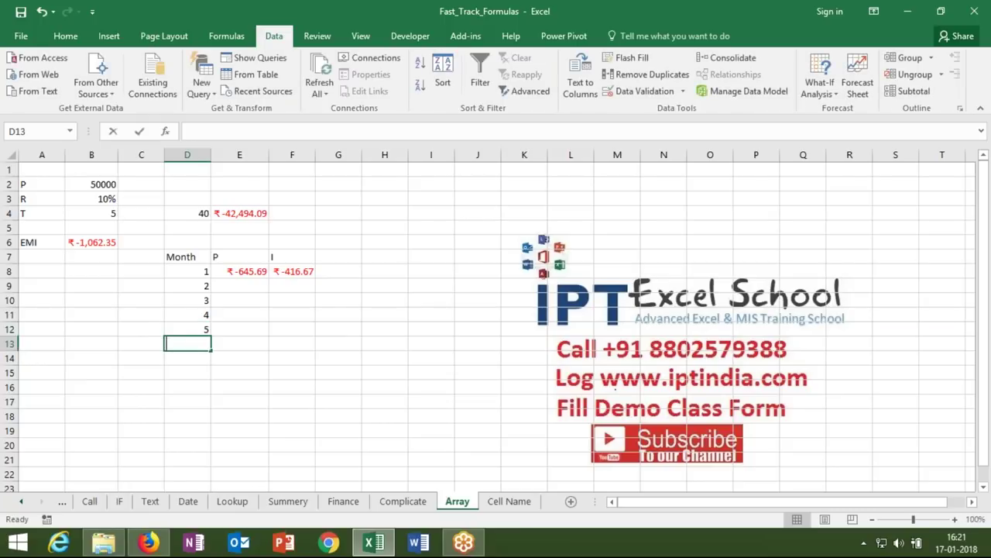
type("6")
key("Return")
type("7")
key("Return")
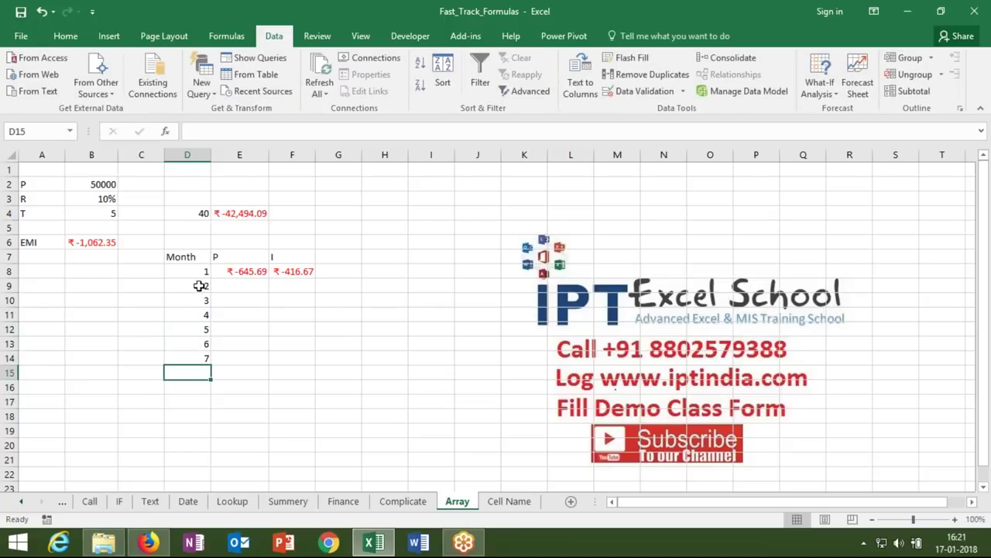
- Lock the E8 principal formula's references as $B$3, $D8, $B$4 and $B$2
left_click(256, 270)
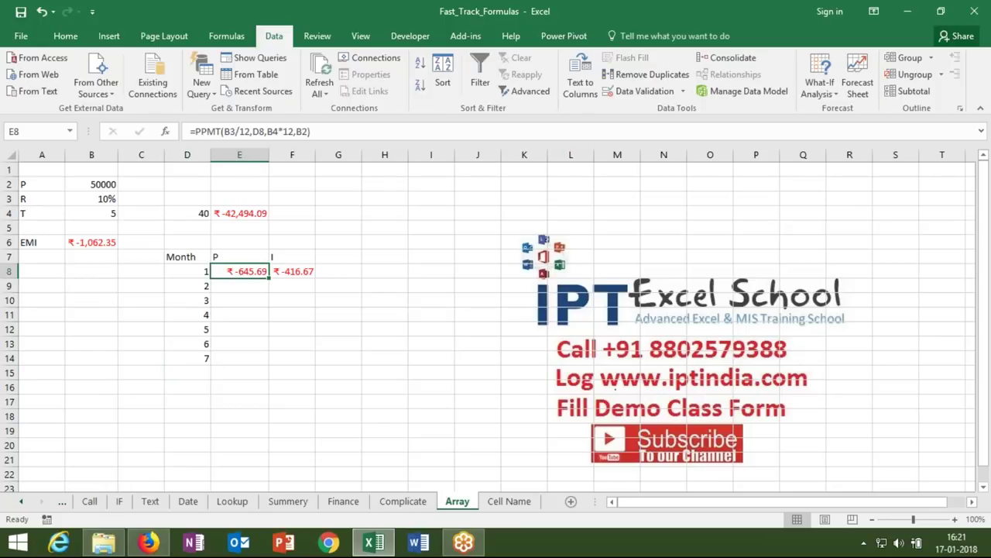
left_click(227, 132)
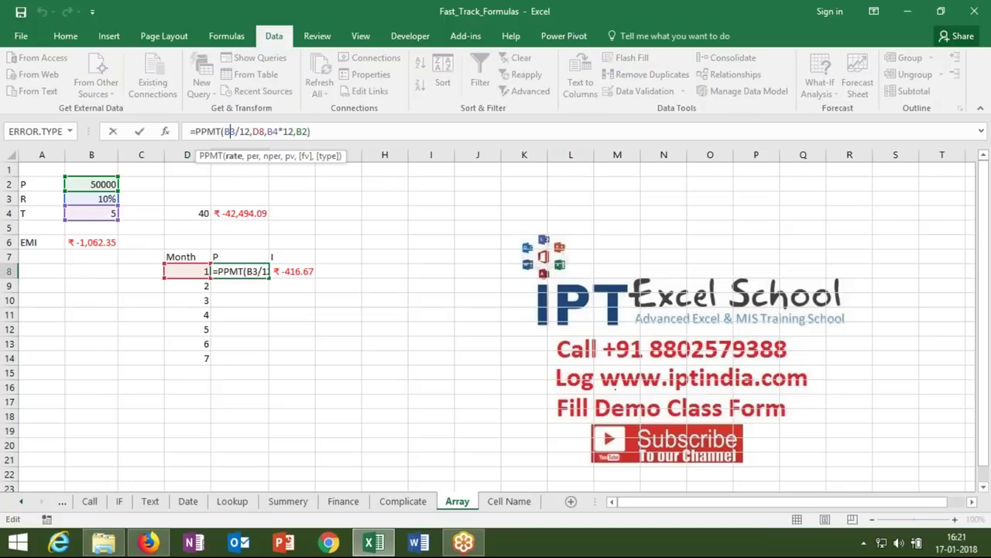
key("F4")
left_click(270, 132)
key("F4")
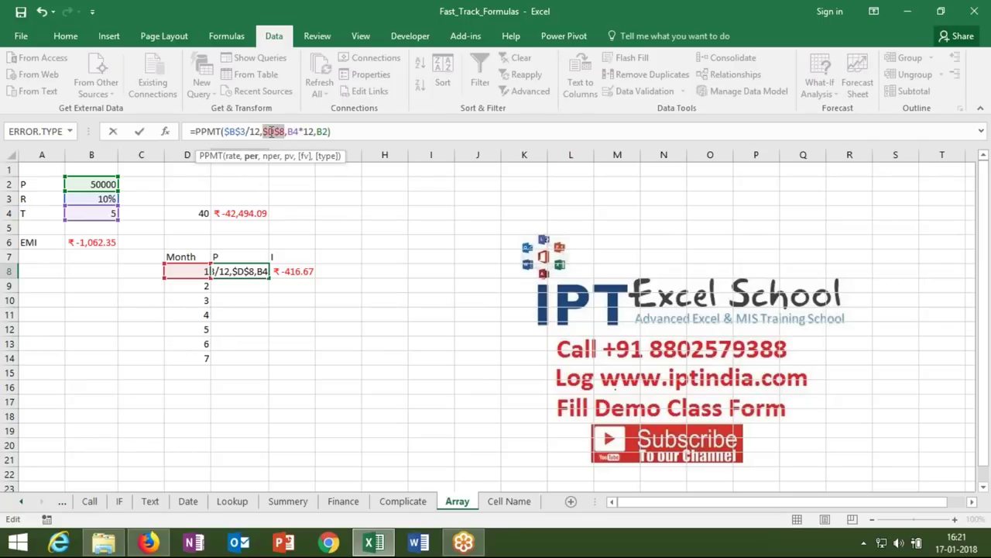
left_click(281, 131)
key("BackSpace")
left_click(289, 132)
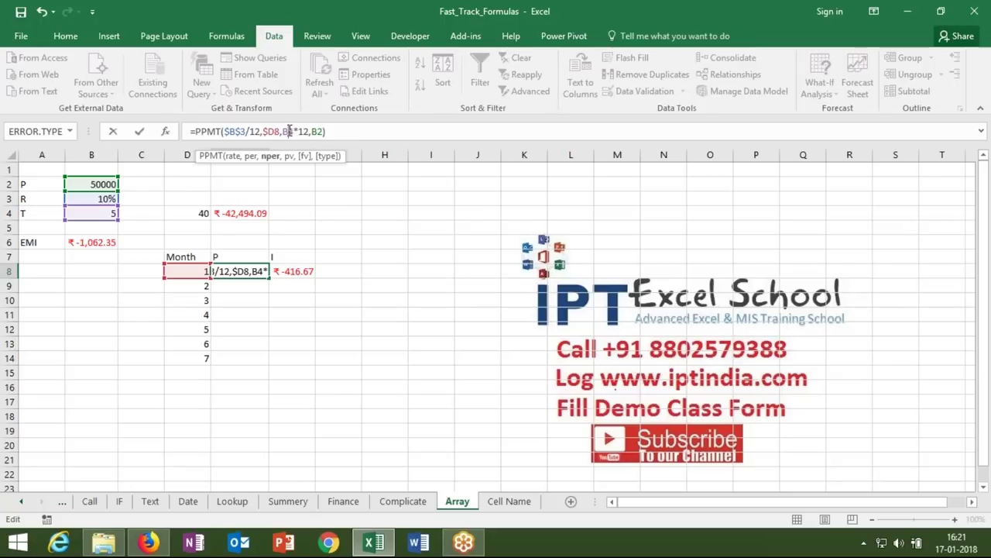
key("F4")
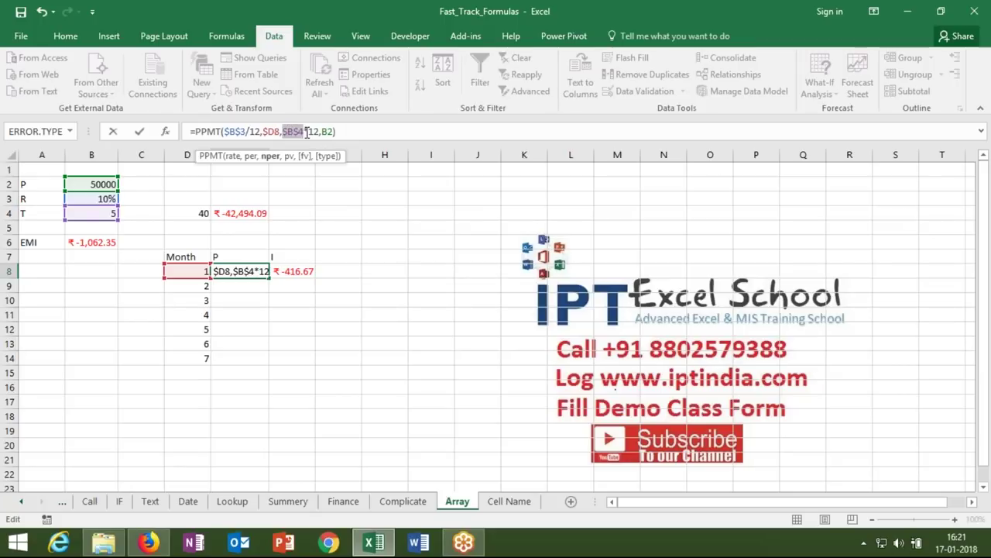
left_click(327, 131)
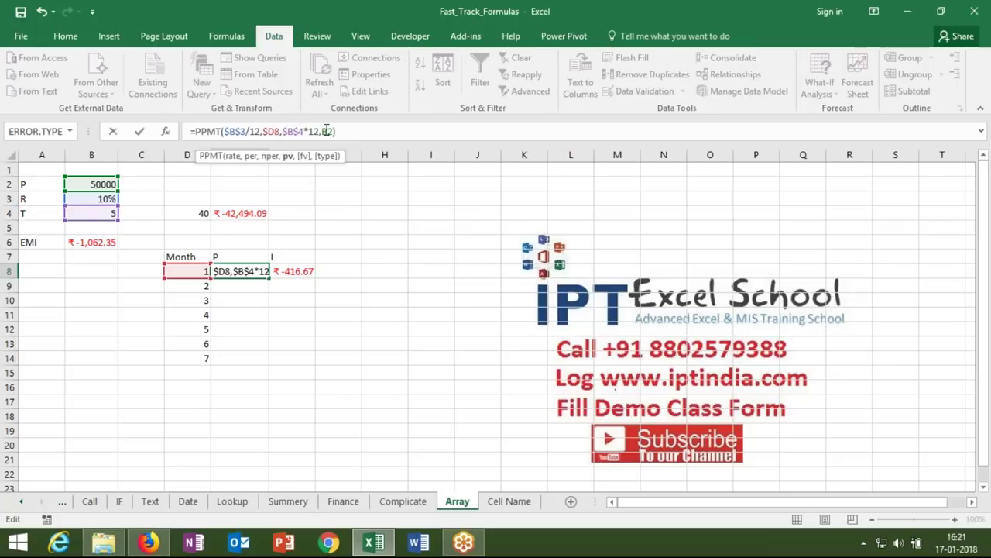
key("F4")
key("Return")
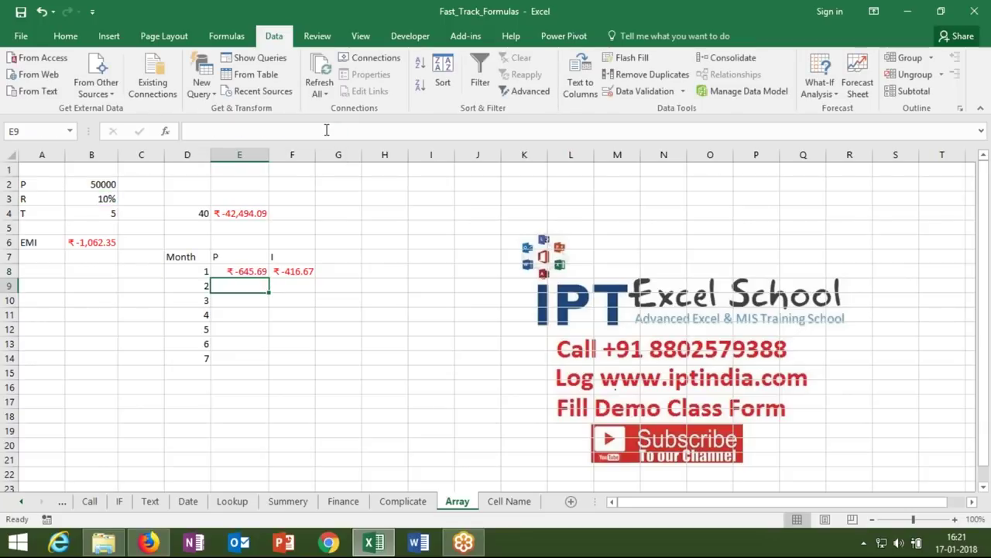
key("Up")
key("Right")
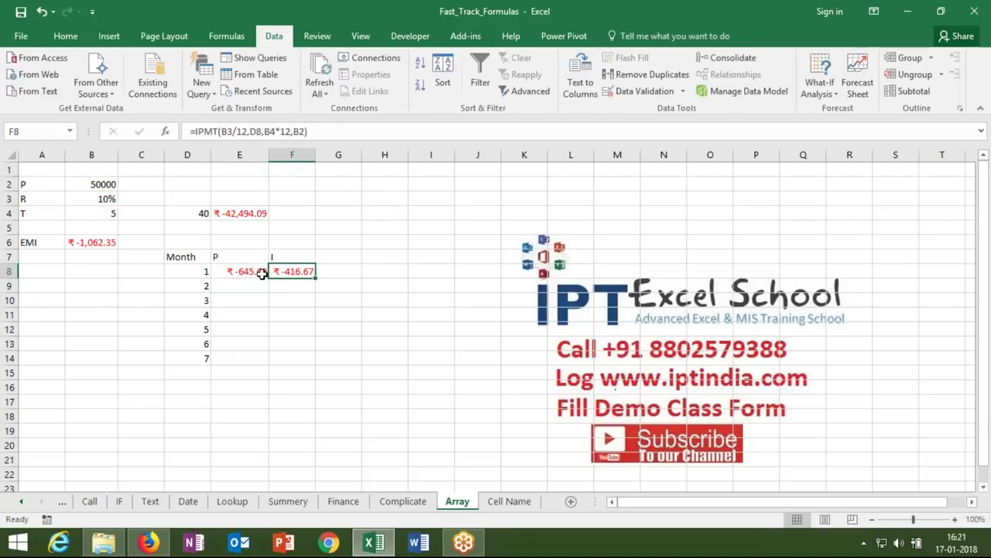
- Fill the principal formula to E14, extend months to D20, then fill to E20
left_click(261, 271)
left_click_drag(269, 276, 269, 361)
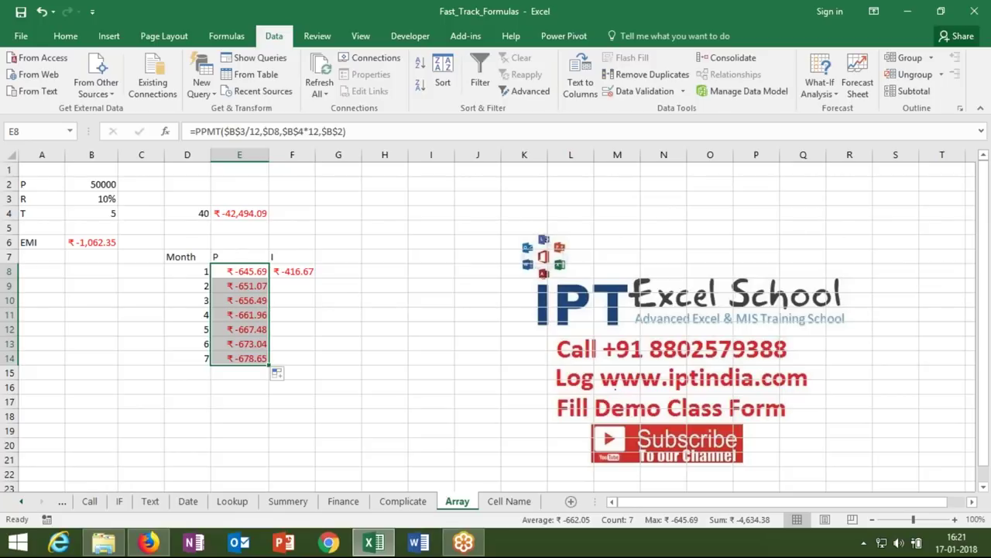
left_click_drag(204, 361, 218, 448)
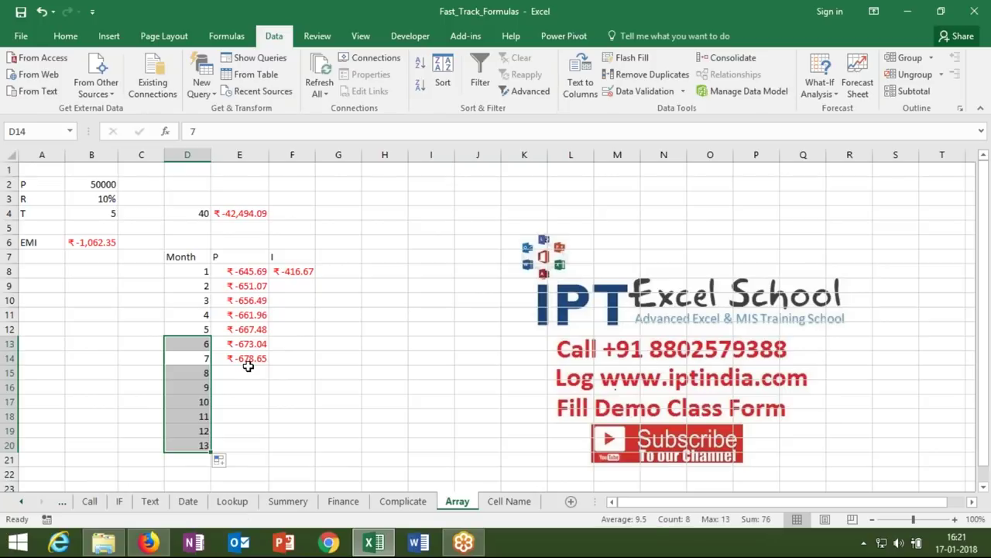
left_click(249, 361)
left_click_drag(268, 365, 270, 449)
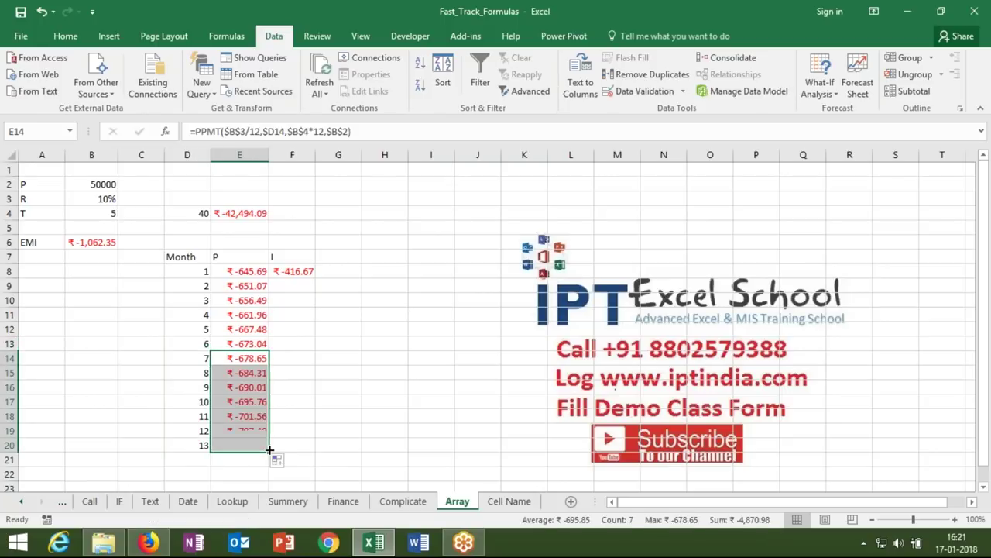
- Clear F4 for a new total and select the month count cell D4
left_click(282, 213)
key("BackSpace")
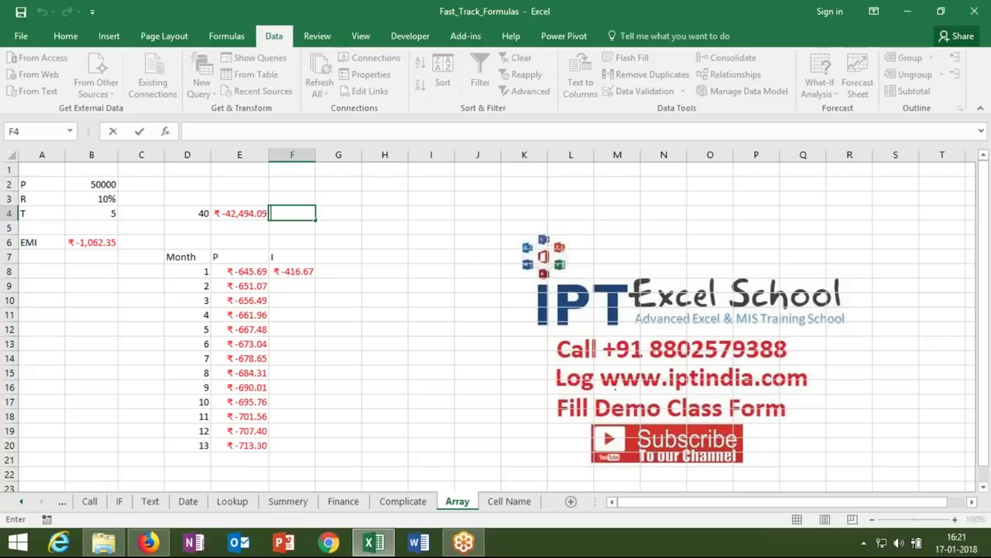
left_click(202, 213)
- Set D4 to 5 and begin a SUM of PPMT formula in F4
type("5")
key("Return")
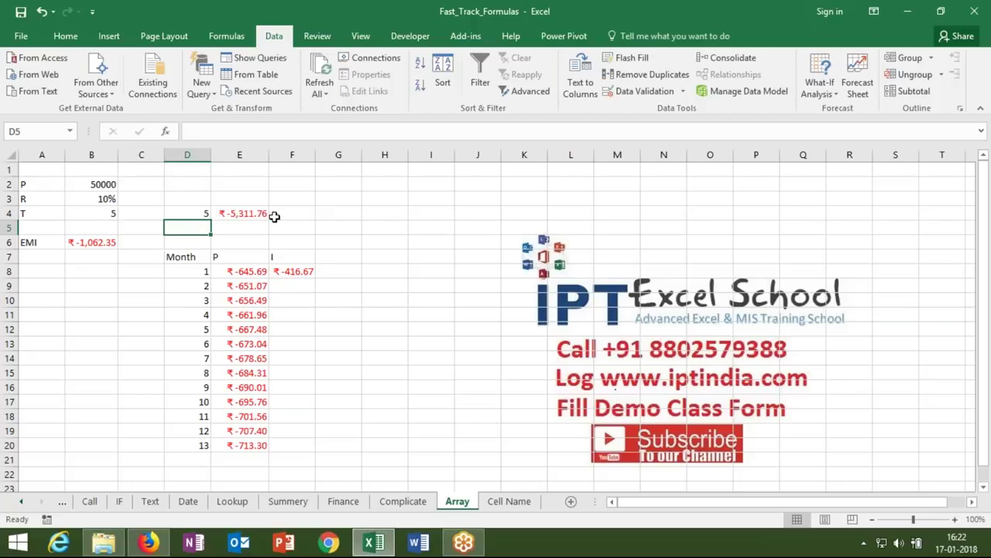
double_click(272, 216)
type("=sum")
key("Tab")
type("ppmt")
key("Tab")
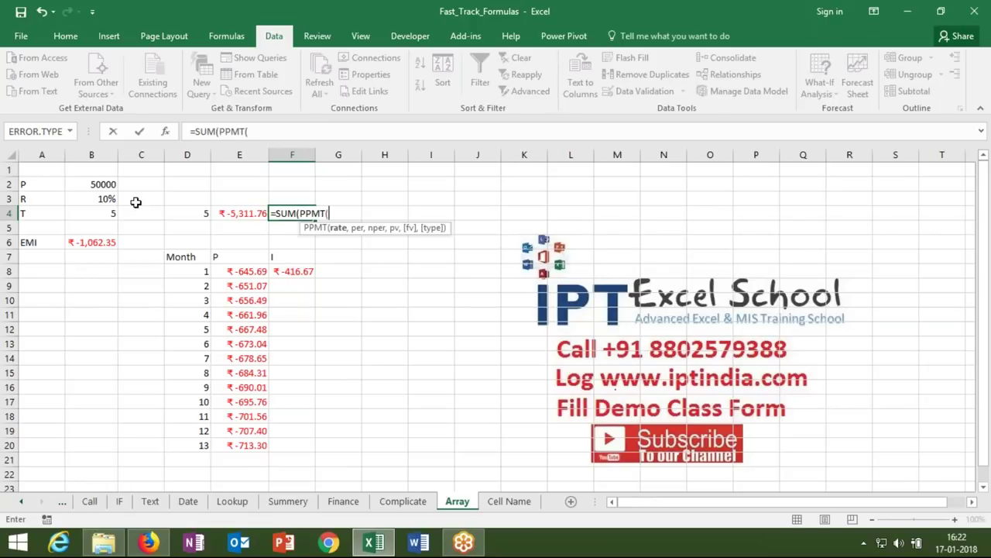
- Complete F4 as array formula =SUM(PPMT(B3/12,{1,2,3,4,5},B4*12,B2)), giving -3282.69
left_click(109, 196)
type("/")
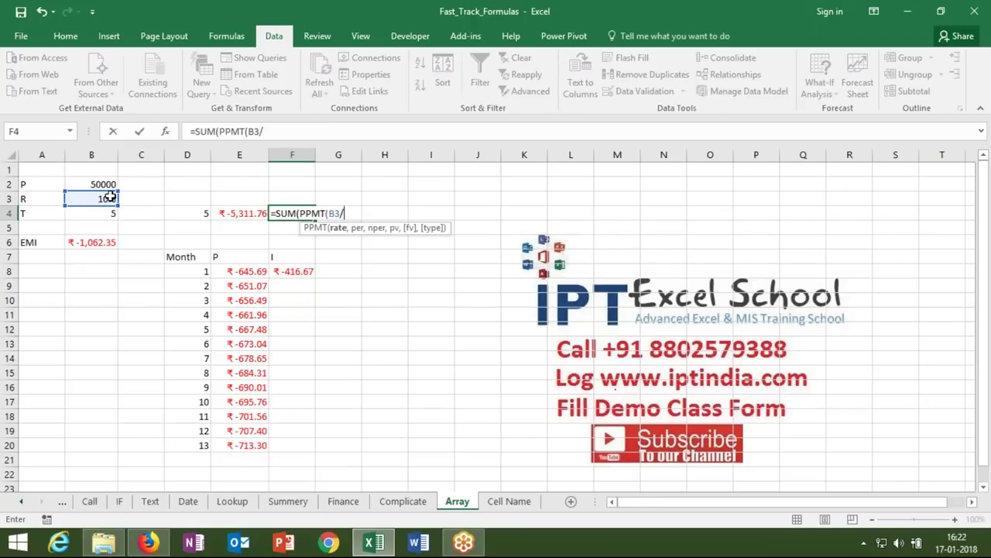
type("12,")
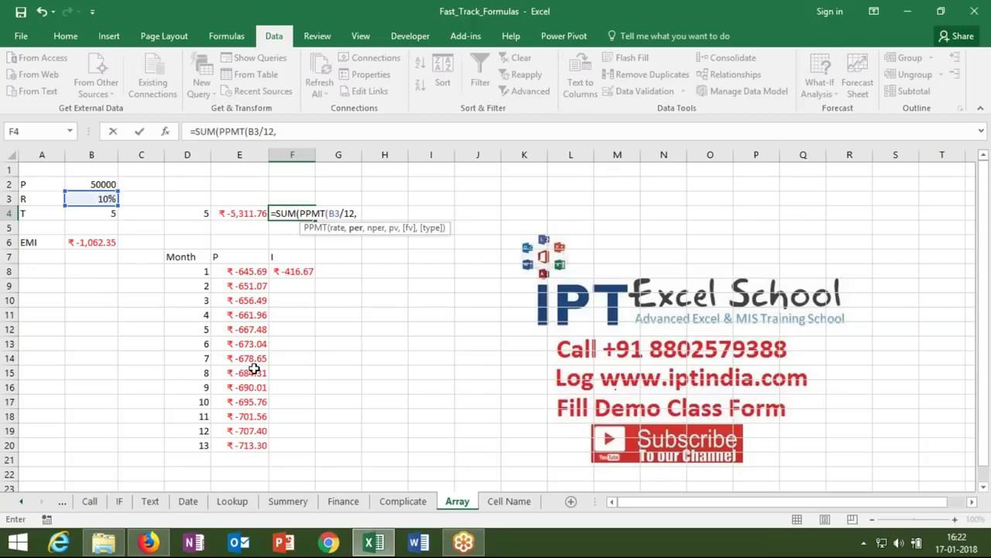
type("{1,2,3,4,5")
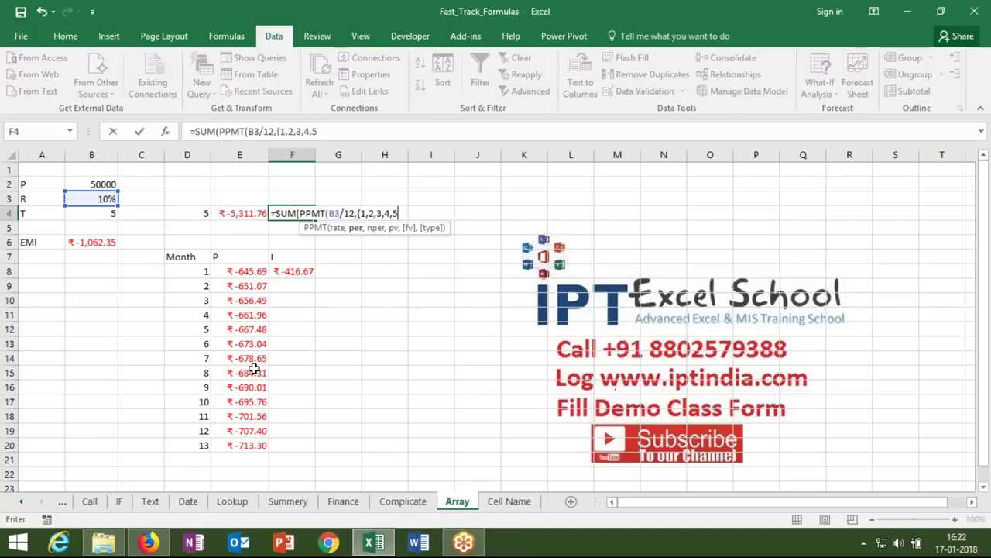
type("},")
left_click(106, 215)
type("*12,")
left_click(101, 186)
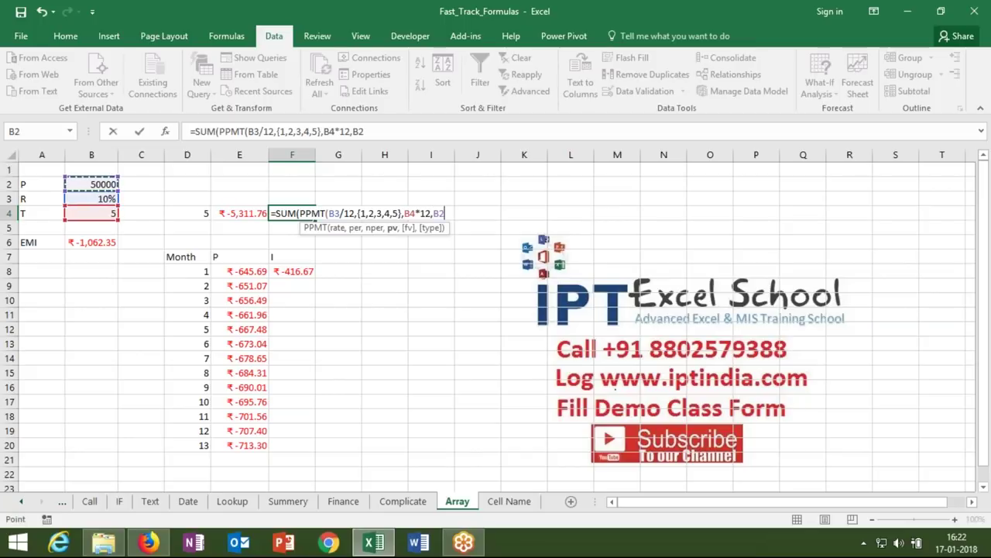
key("ctrl+shift+Return")
key("Return")
type("))")
key("ctrl+shift+Return")
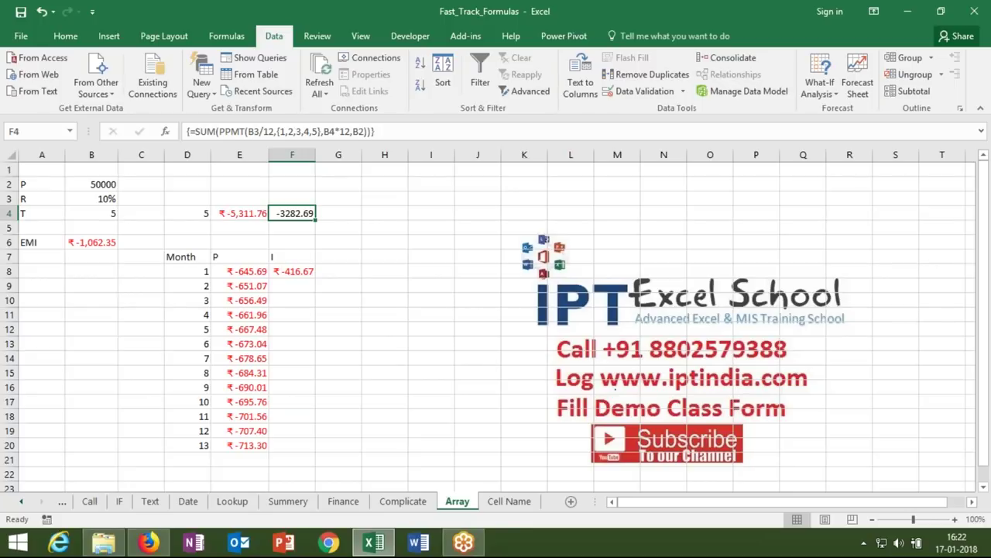
- Evaluate F4's array formula step by step to the -3282.685239 total, then close the evaluation
left_click(225, 36)
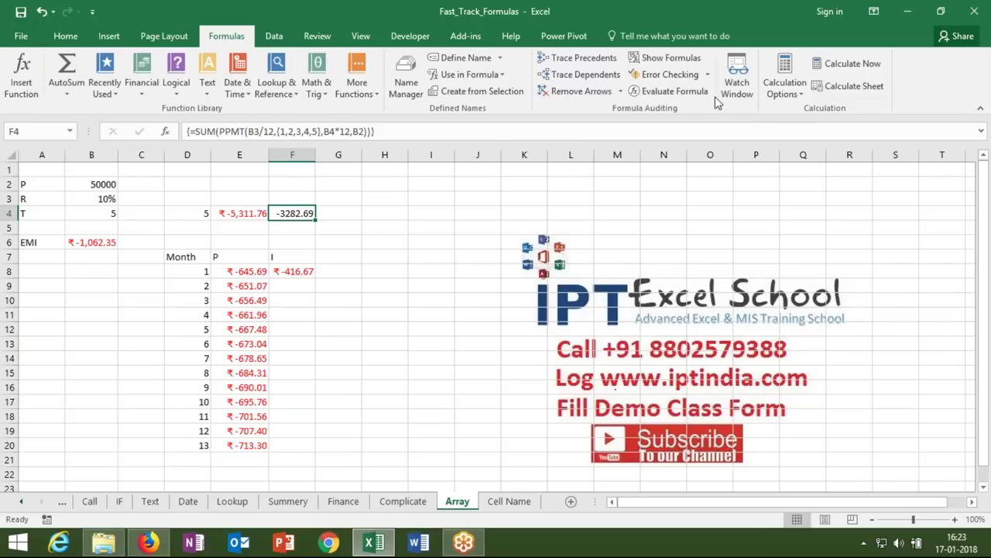
left_click(674, 91)
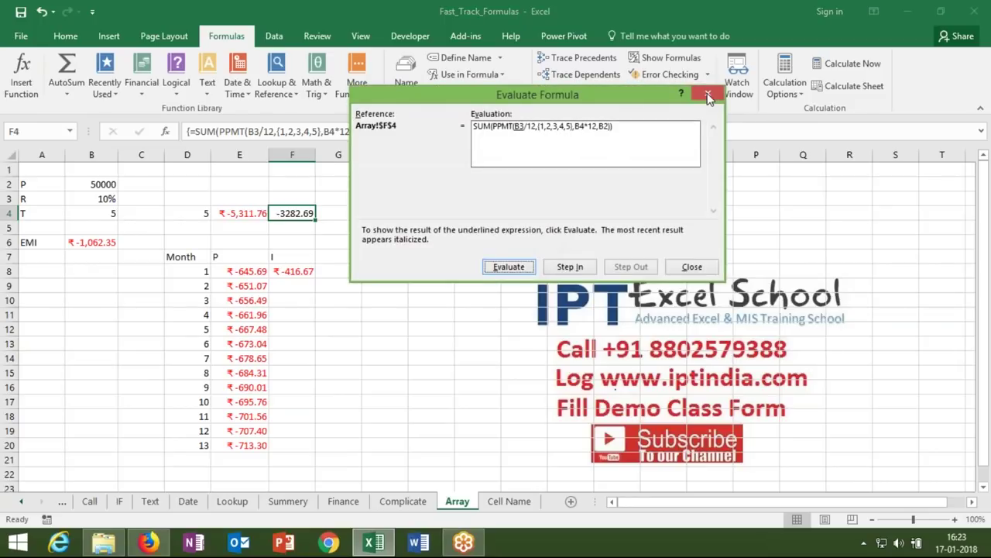
left_click(510, 267)
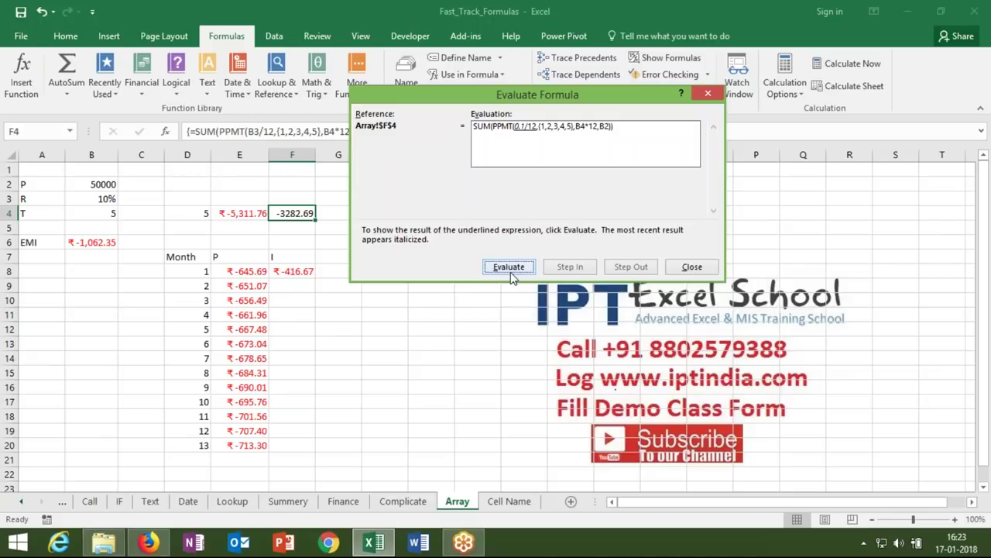
left_click(511, 273)
left_click(510, 267)
left_click(509, 267)
left_click(509, 267)
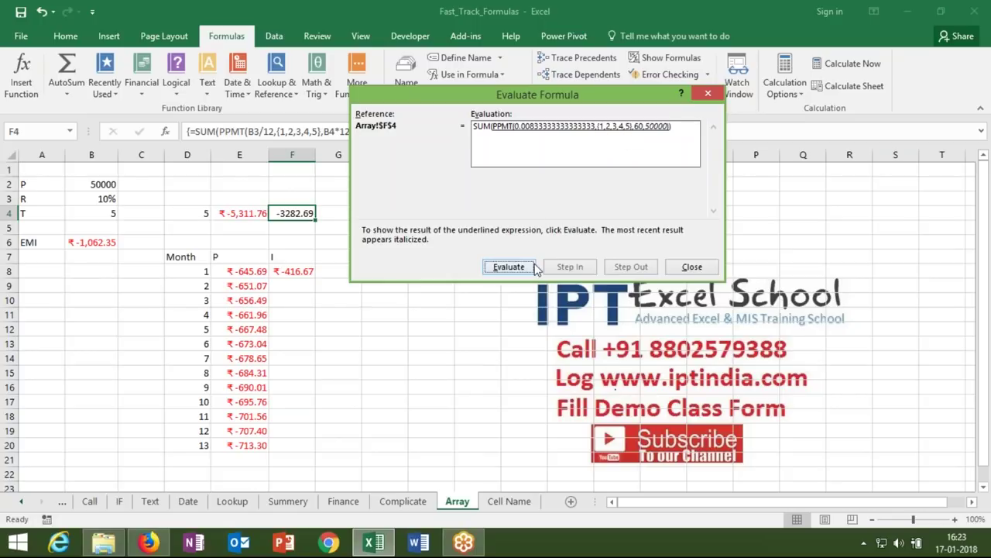
left_click(513, 269)
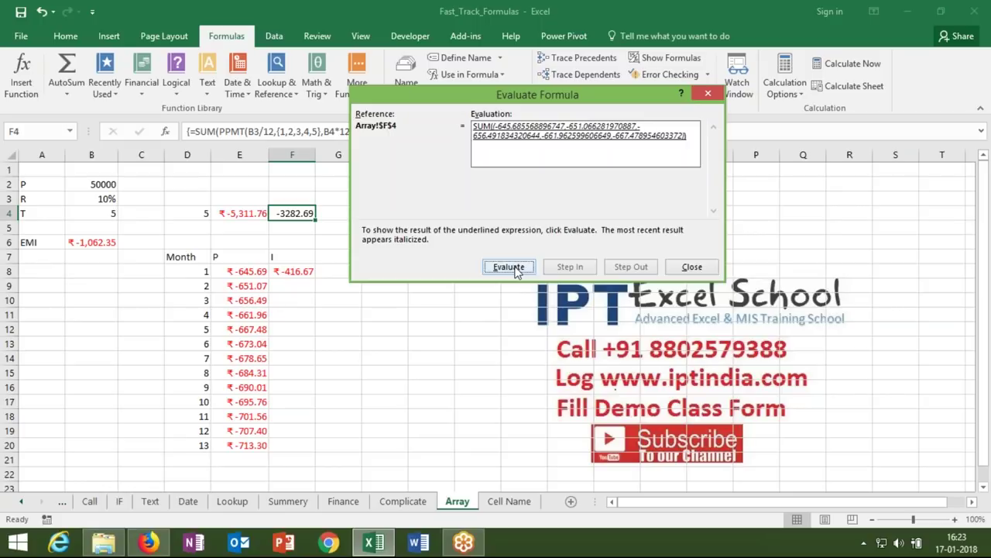
left_click(516, 268)
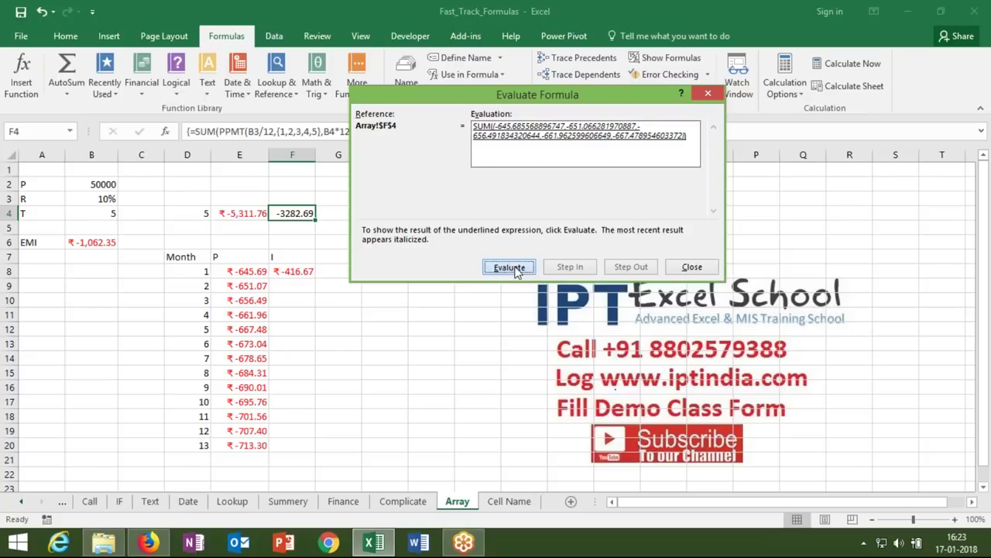
left_click(692, 267)
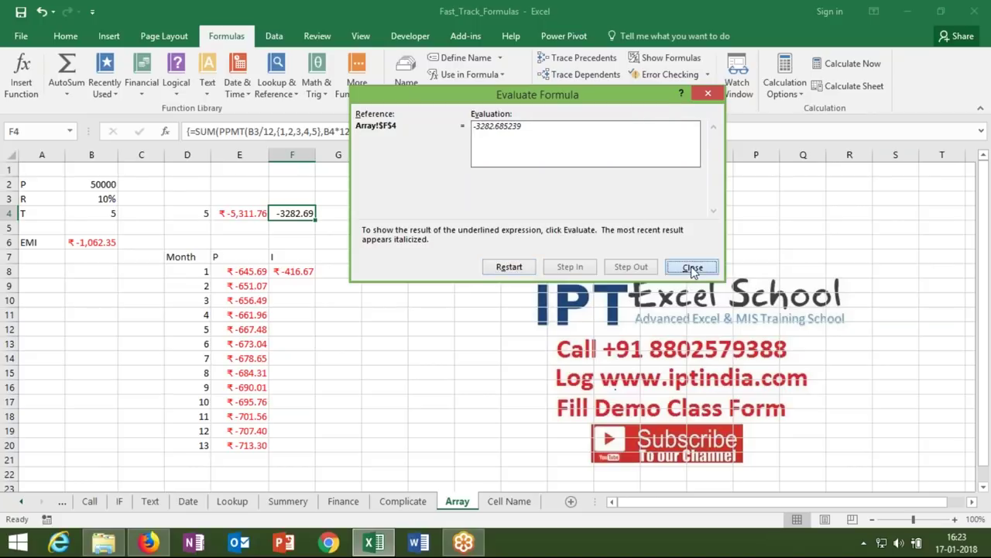
left_click(202, 212)
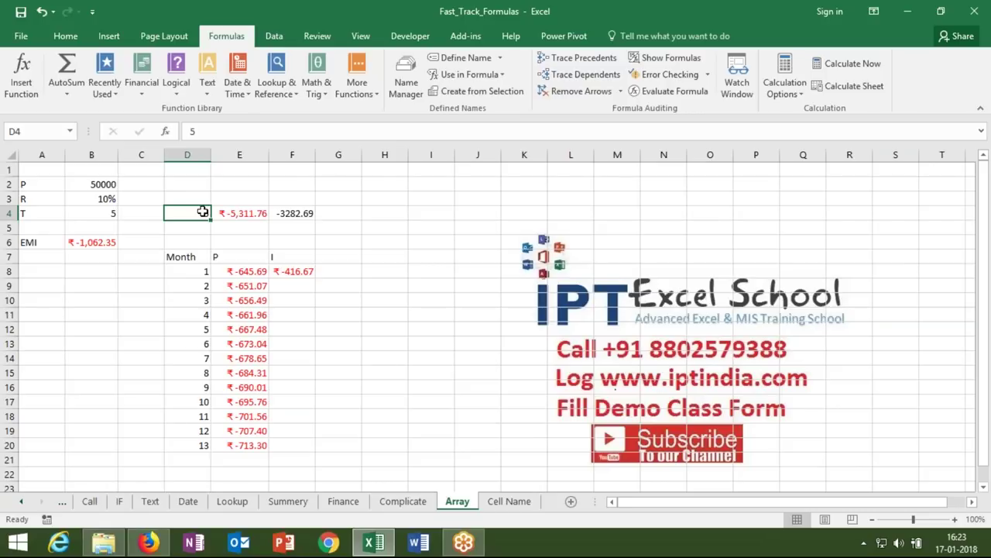
- Set the month count in D4 to 40 and select F4
type("40")
key("Return")
left_click(240, 213)
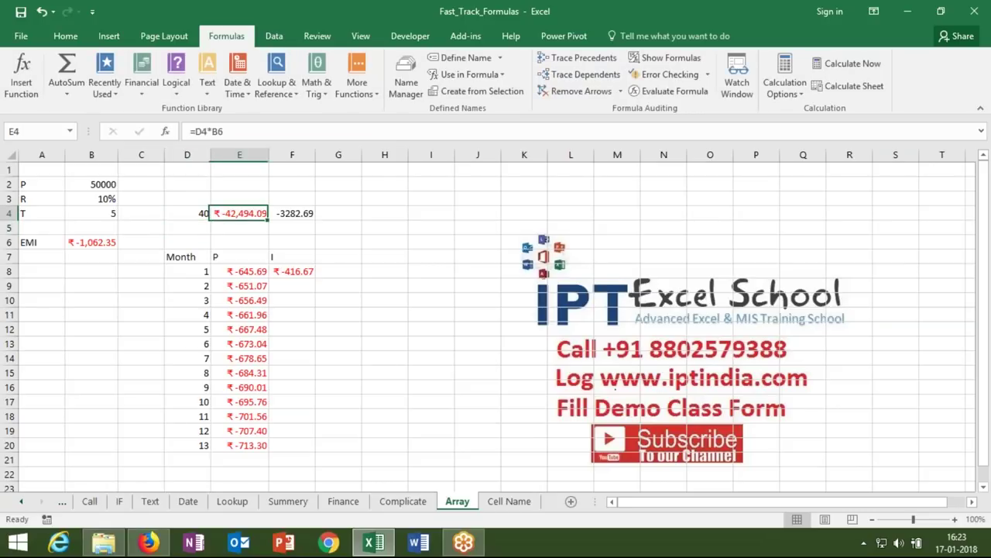
key("Right")
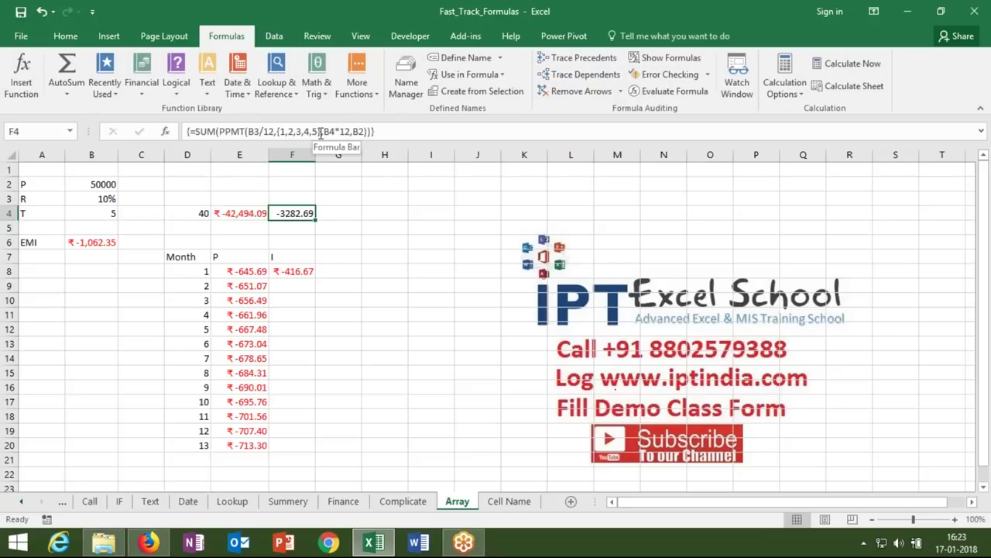
- Replace {1,2,3,4,5} with ROW(1:40) in F4's array formula, totalling -30503.7
left_click(319, 132)
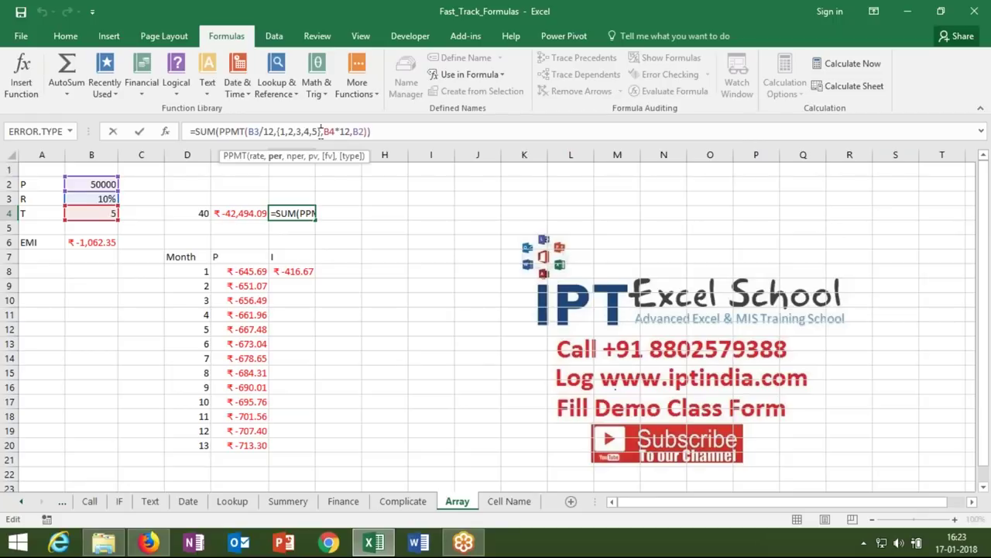
left_click(321, 131)
key("BackSpace")
key("BackSpace")
key("BackSpace")
key("BackSpace")
key("BackSpace")
key("BackSpace")
key("BackSpace")
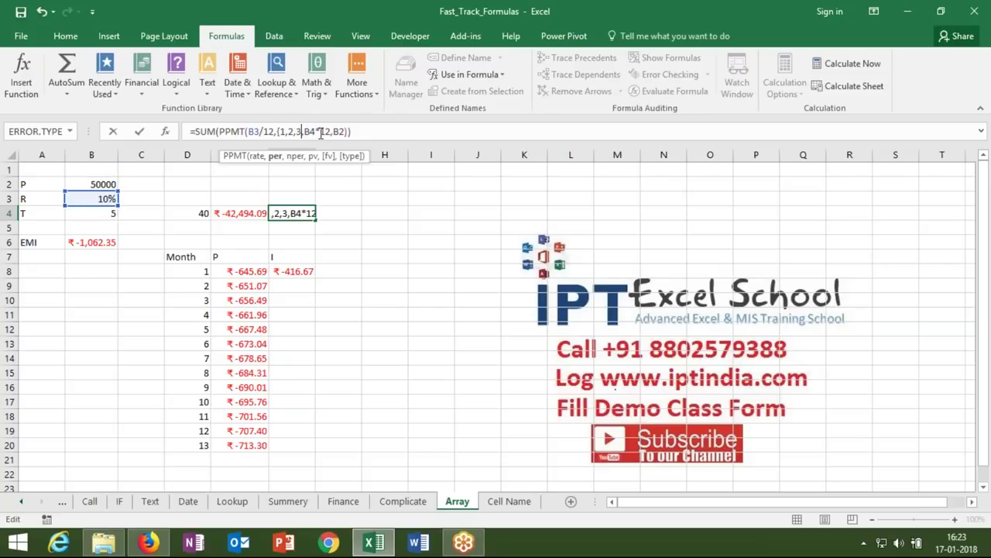
key("BackSpace")
key("BackSpace")
key("BackSpace")
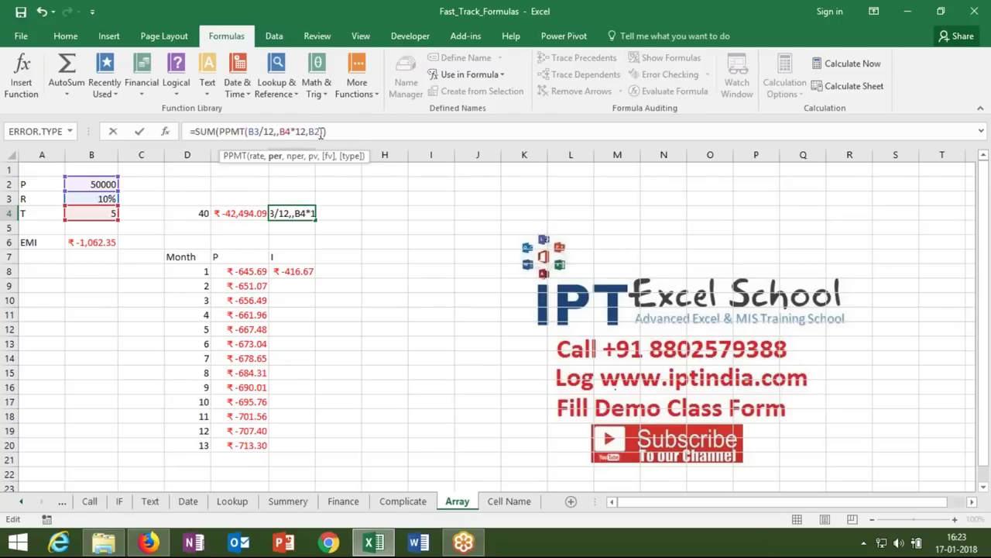
type("ROW(")
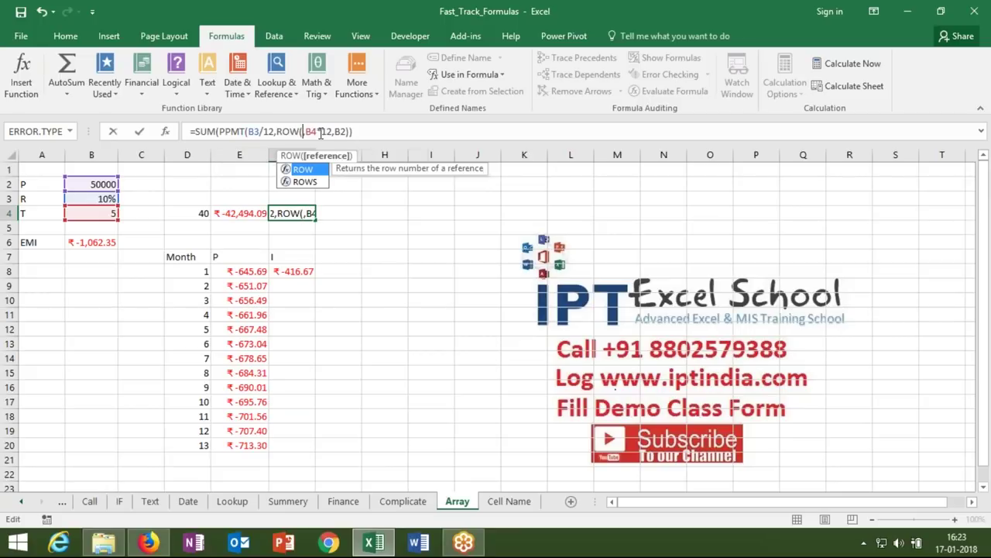
type("1:")
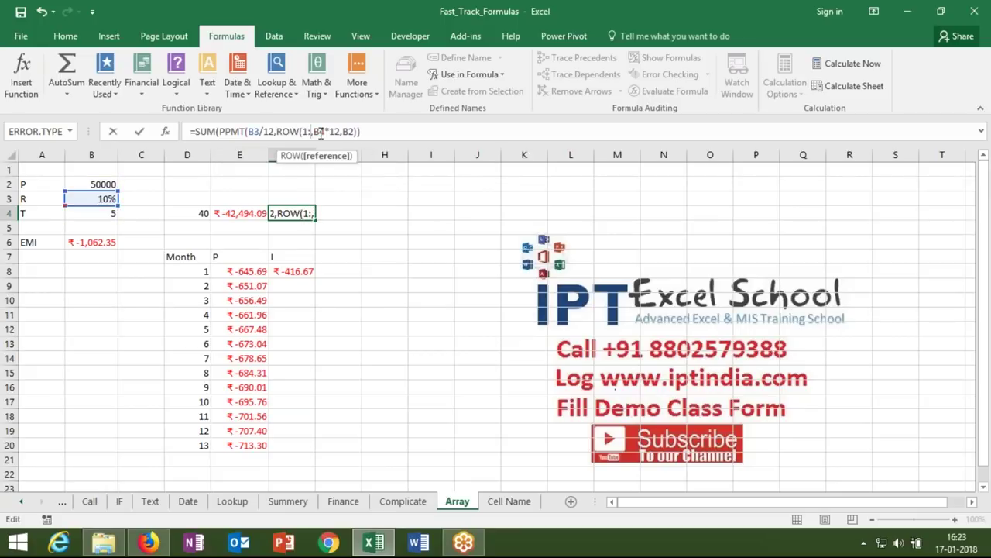
type("40)")
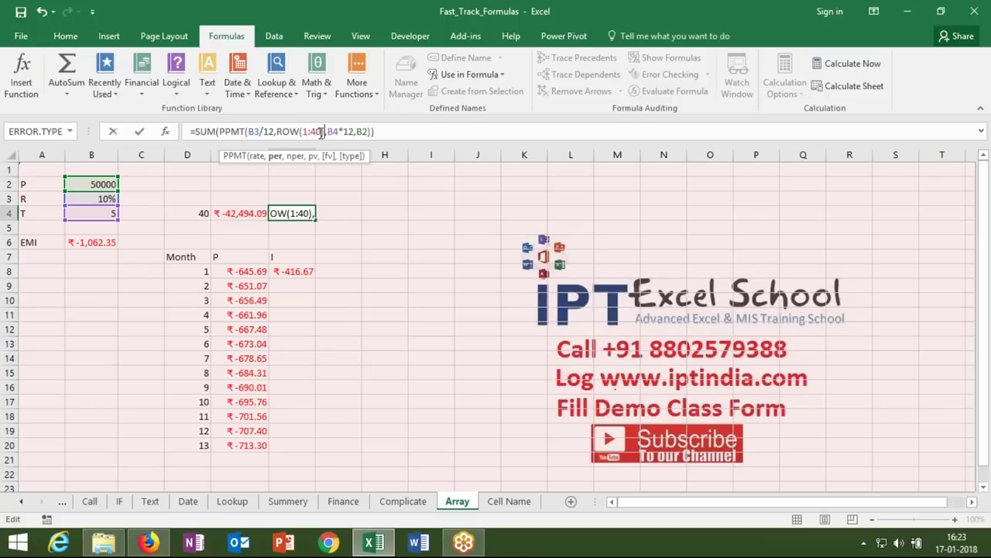
key("ctrl+shift+Return")
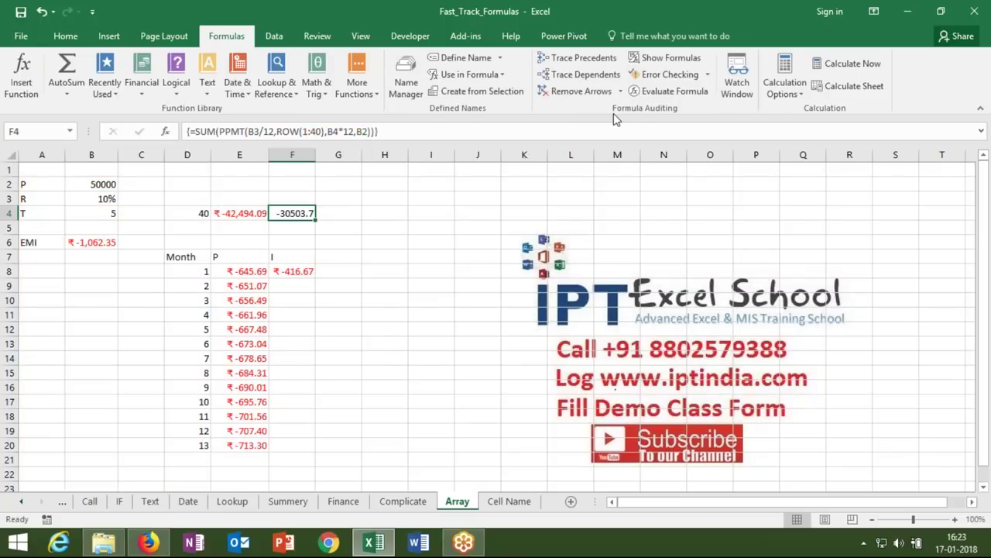
- Evaluate F4's ROW(1:40) array formula through to the PPMT values, then close
left_click(659, 91)
left_click(509, 272)
left_click(509, 275)
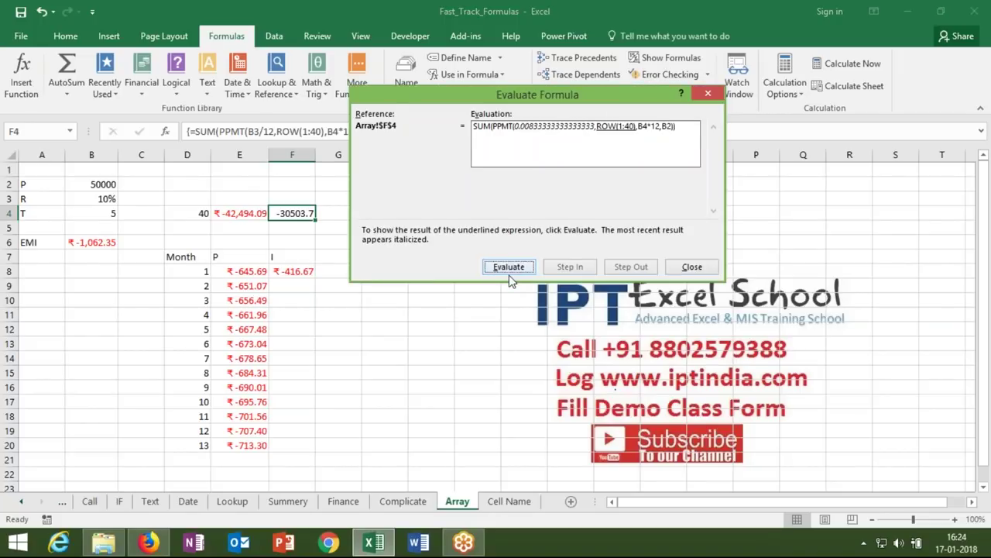
left_click(510, 275)
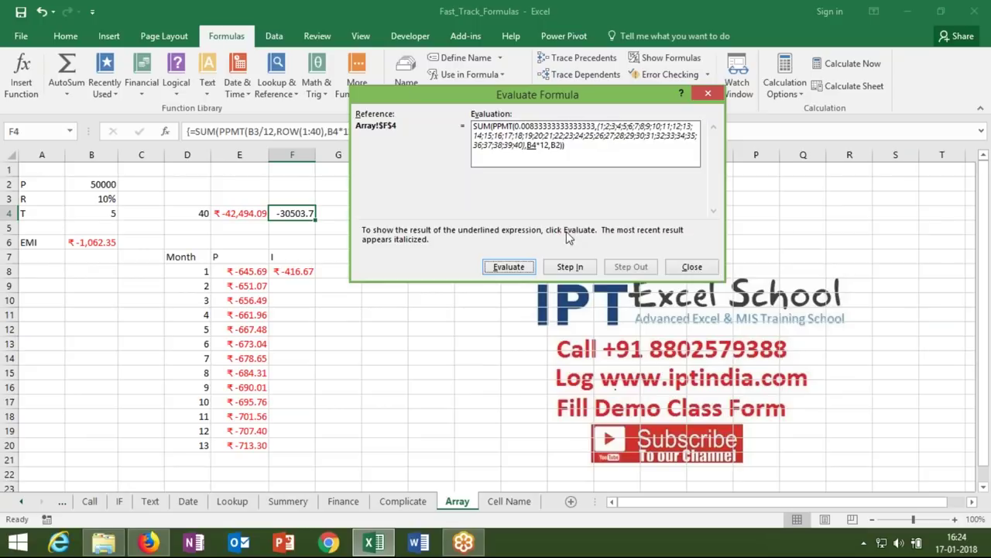
left_click(517, 267)
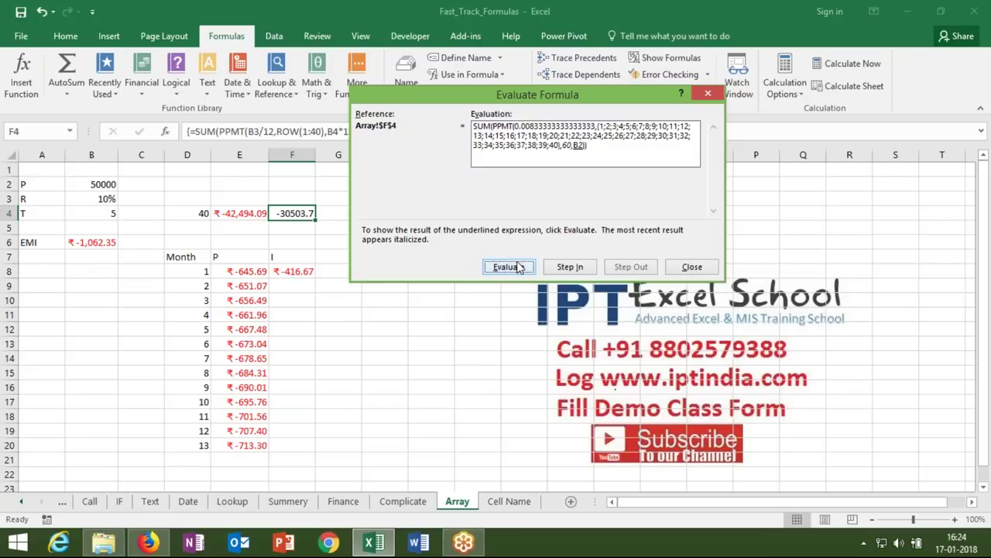
left_click(518, 268)
left_click(519, 267)
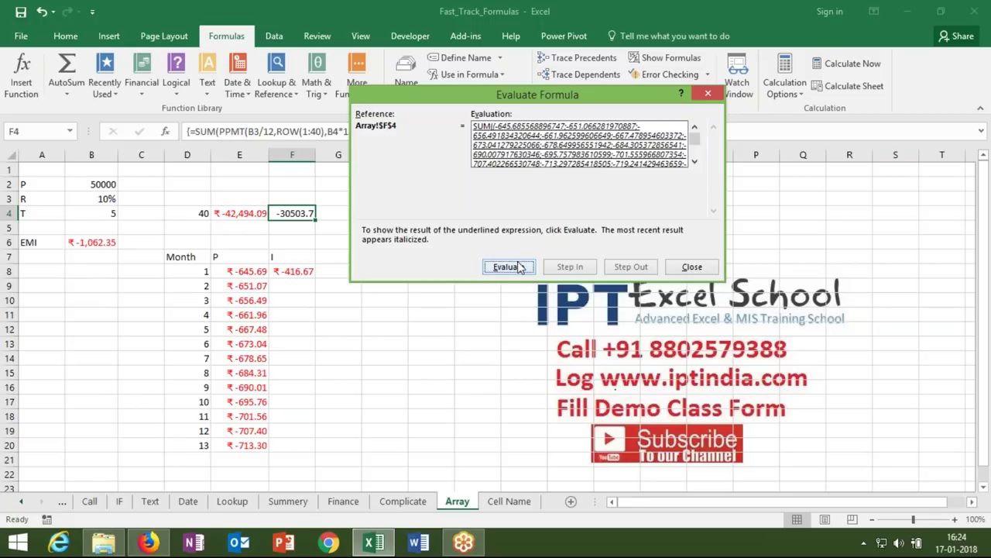
left_click(692, 267)
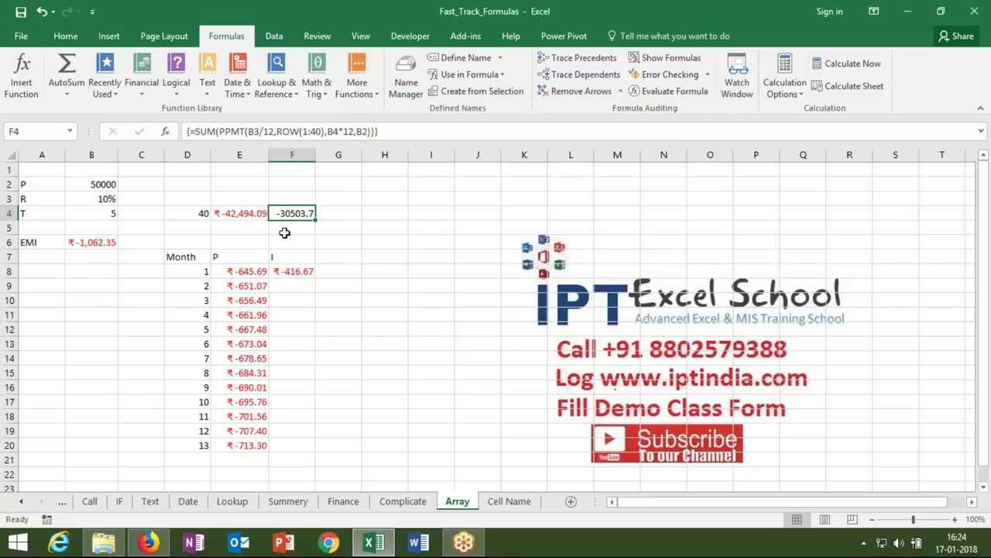
- Change D4 from 40 to 45 and select F4
left_click(202, 213)
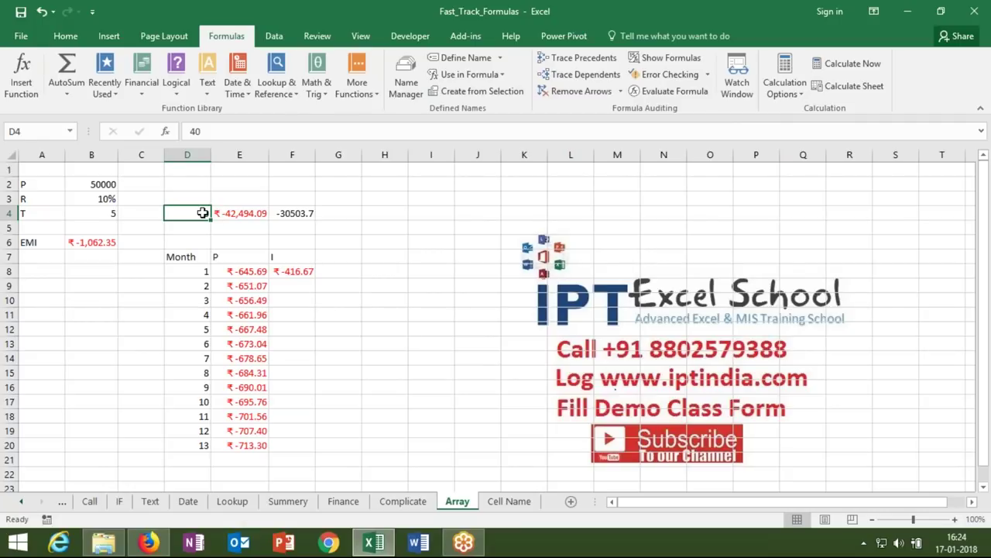
type("45")
key("Return")
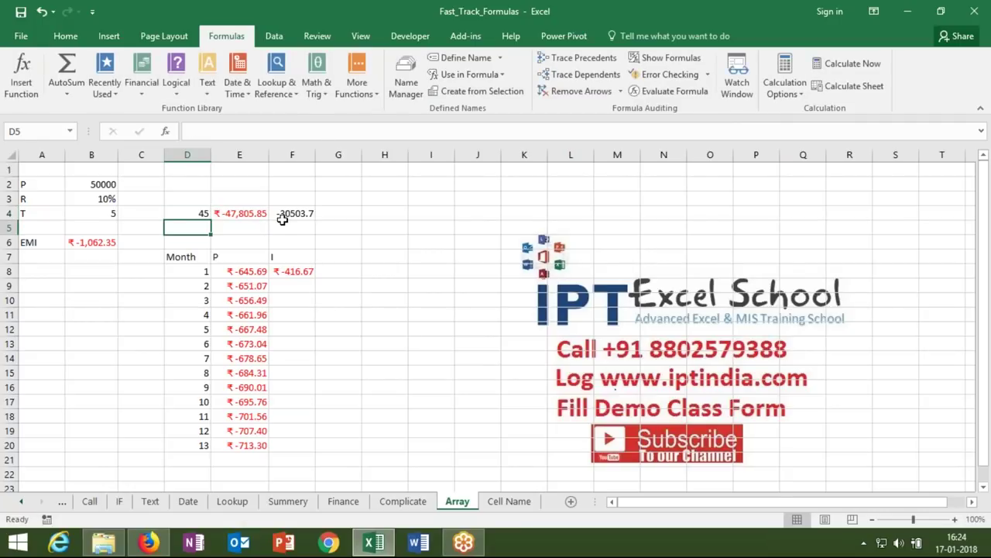
left_click(285, 215)
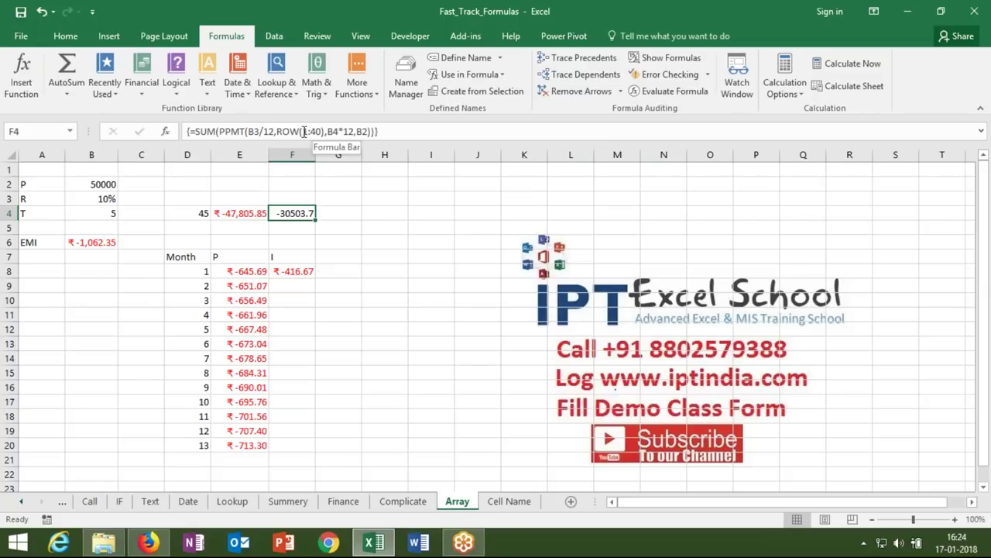
- Replace the fixed 40 in F4's row range with "1:"&D4, which Excel rejects
left_click(303, 131)
type("\"1:")
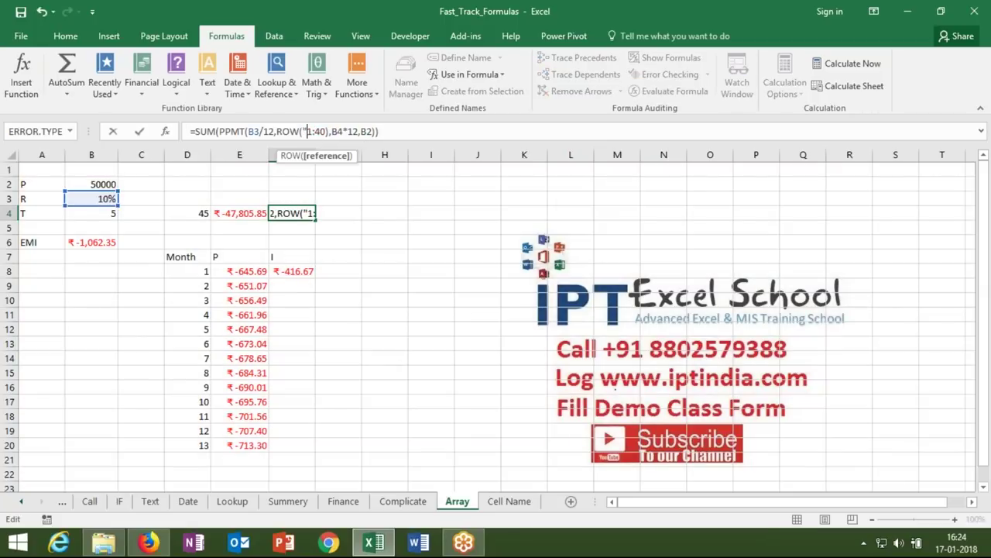
type("\"&")
key("Delete")
key("Delete")
key("Delete")
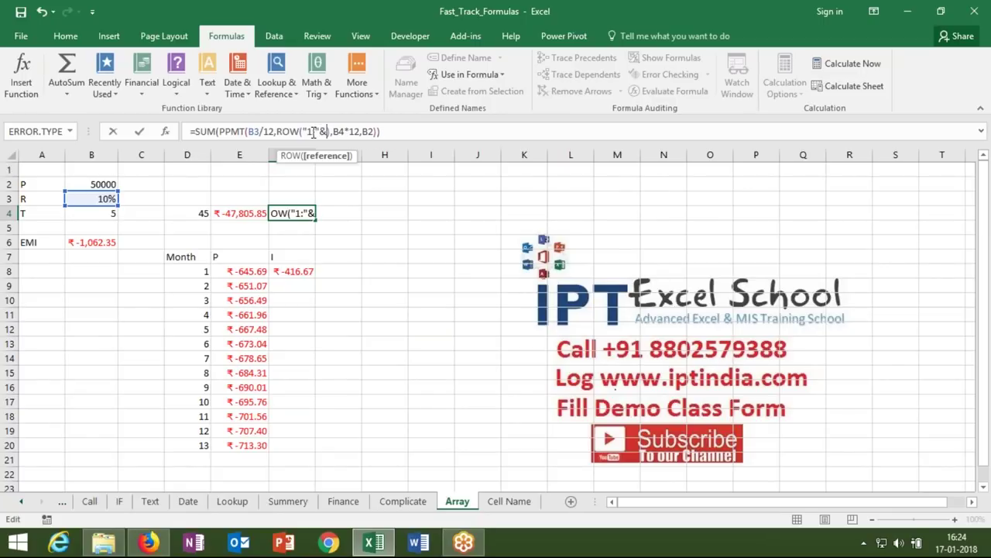
left_click(200, 212)
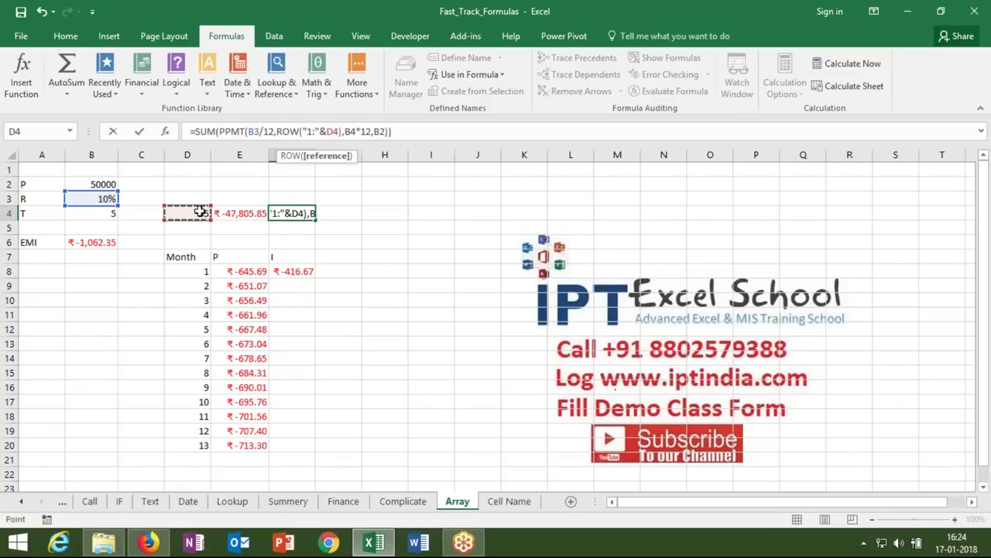
key("ctrl+shift+Return")
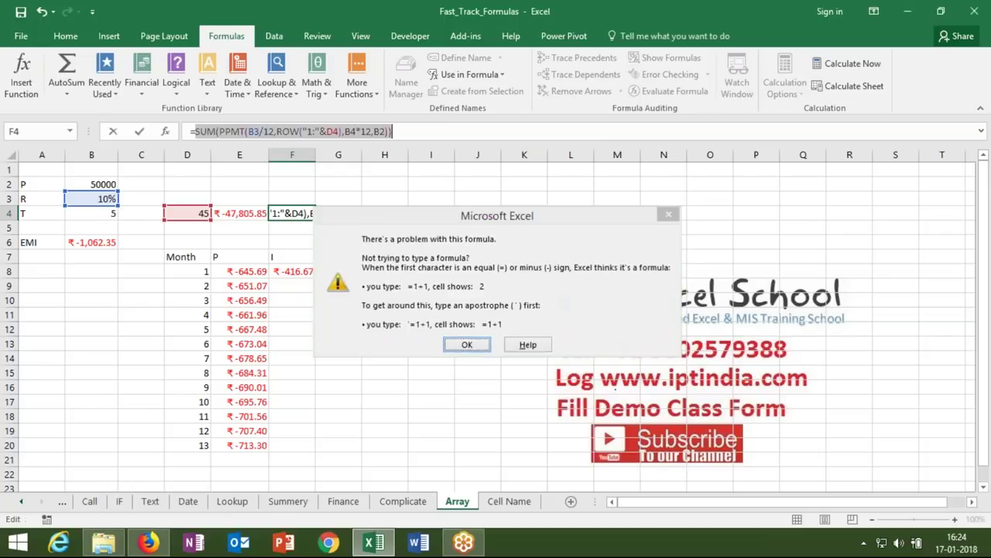
key("Return")
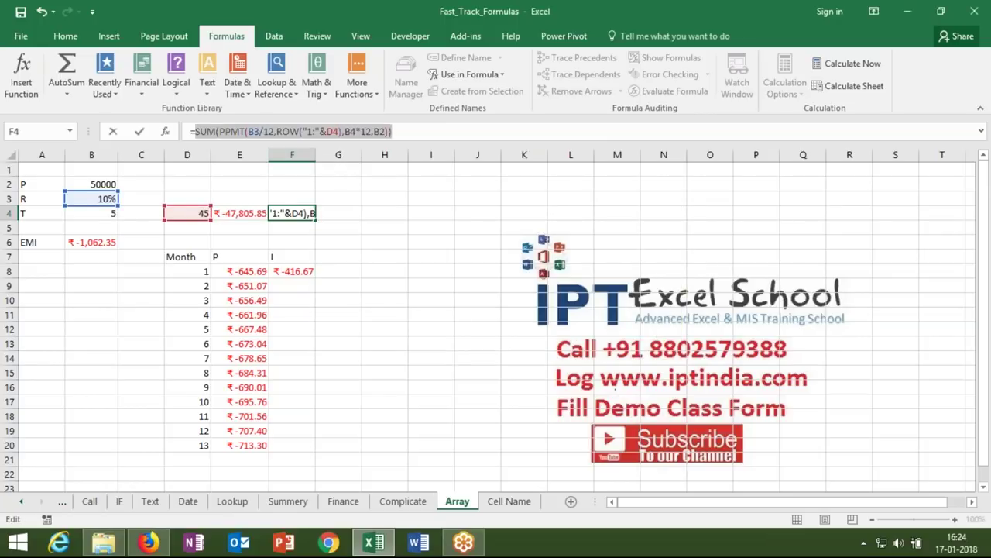
left_click(309, 131)
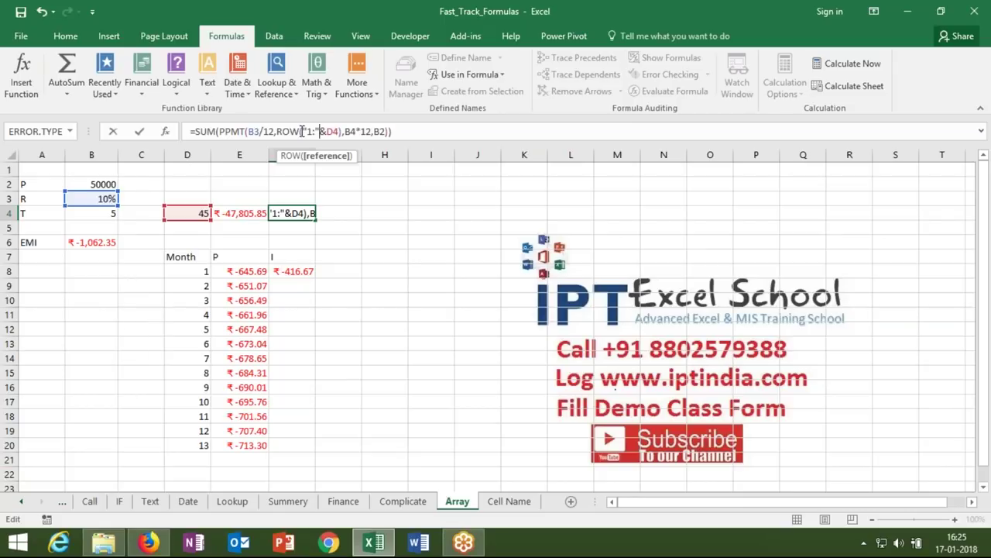
- Wrap the range as ROW(INDIRECT("1:"&D4)) and commit F4 as an array formula
left_click(303, 131)
type("ind")
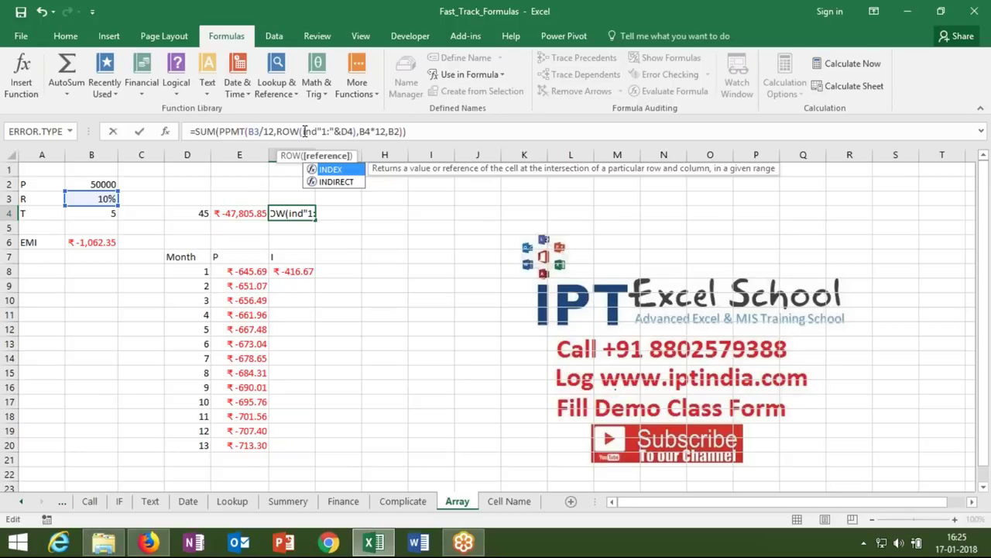
key("Down")
key("Tab")
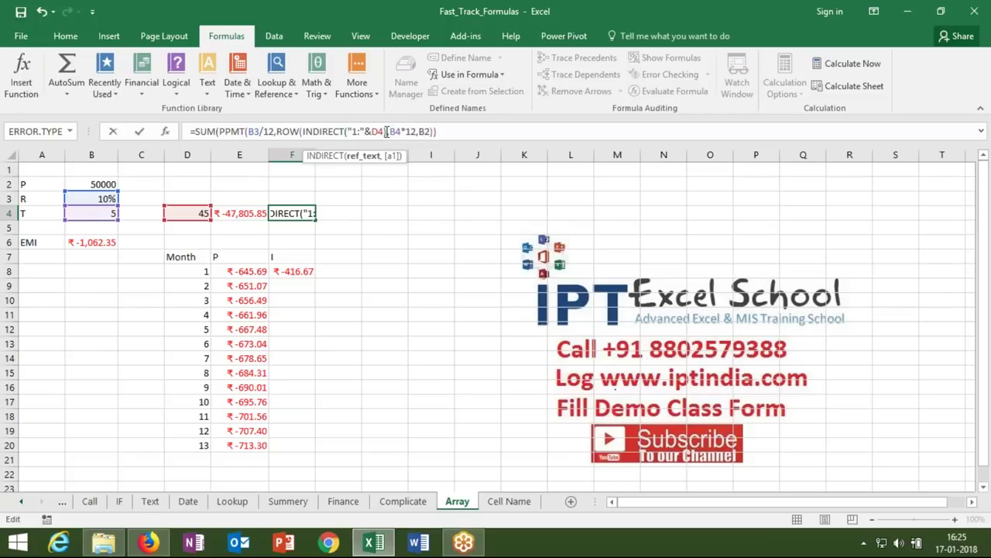
left_click(386, 131)
type(")")
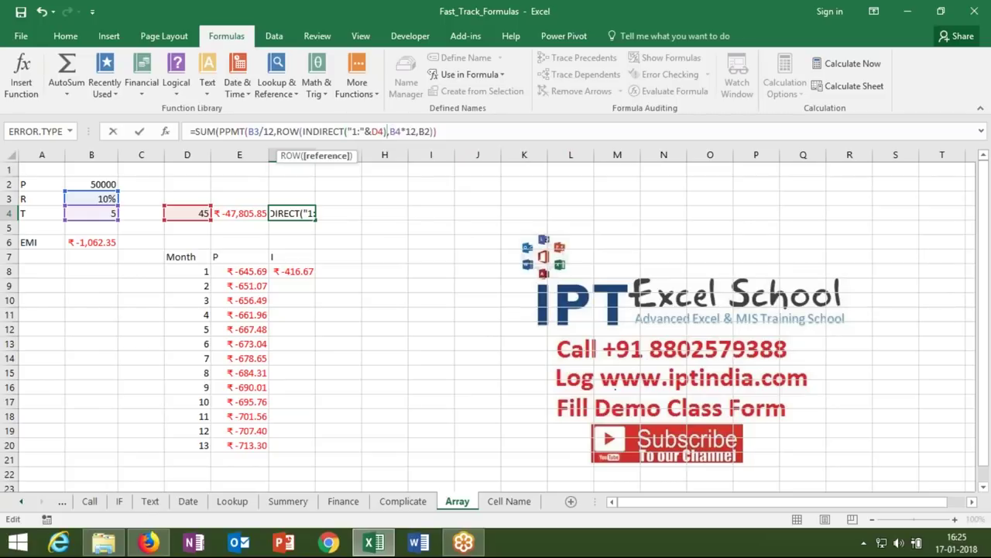
type(")")
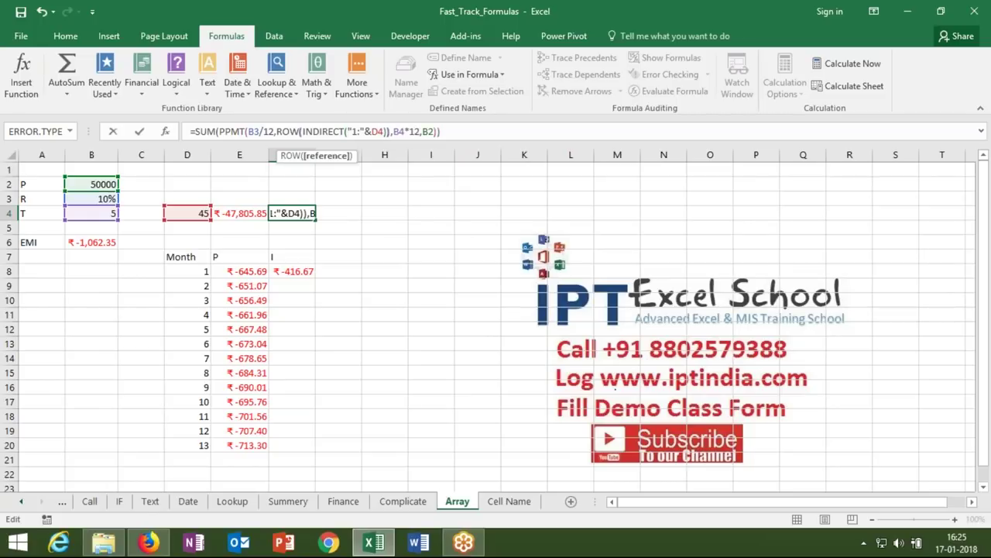
key("ctrl+shift+Return")
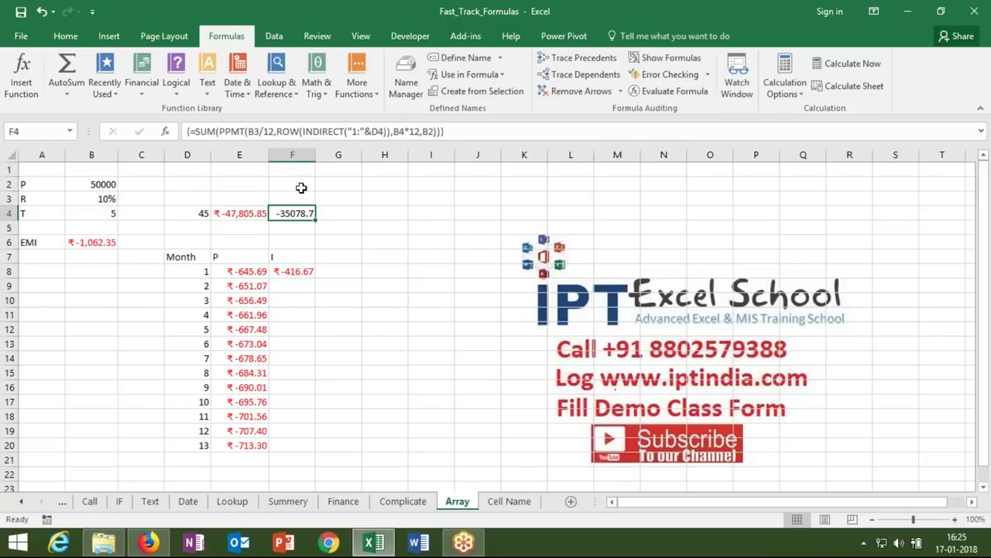
- Re-enter F4 as an ordinary formula, then again as an array formula
double_click(295, 213)
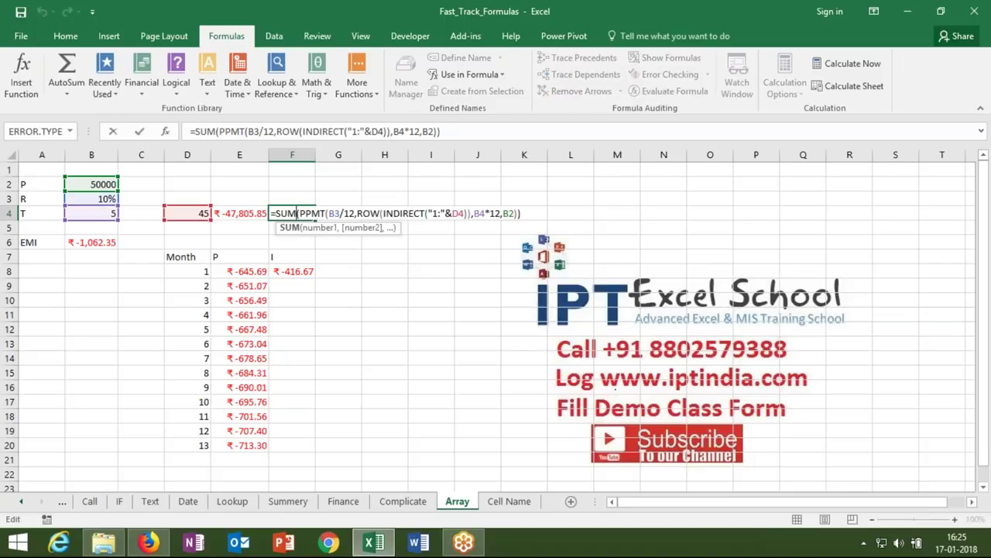
key("ctrl+Return")
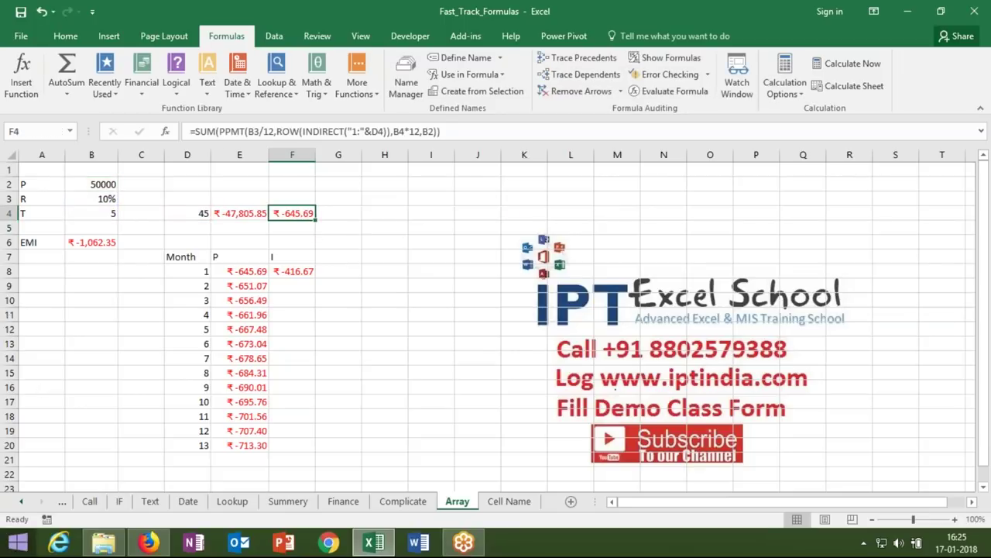
double_click(279, 213)
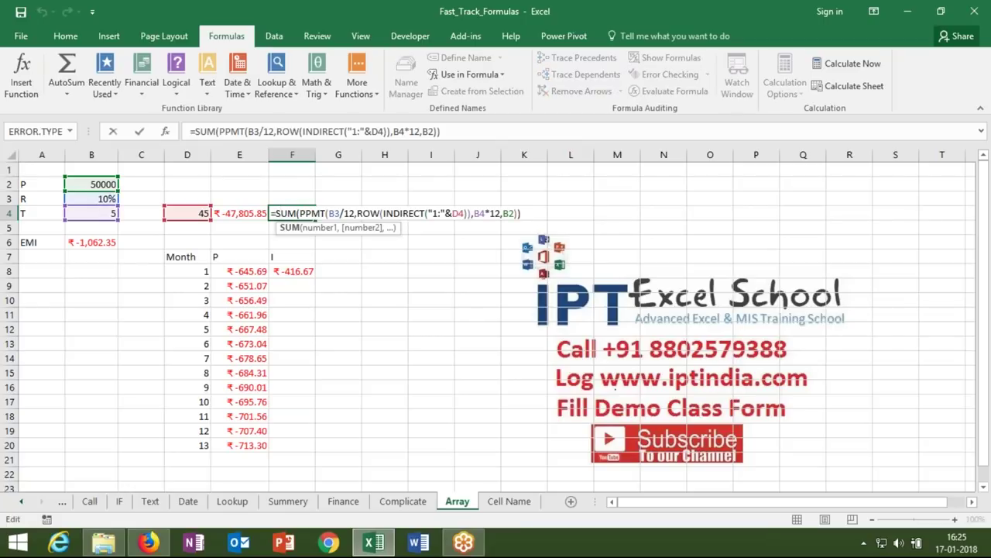
key("ctrl+shift+Return")
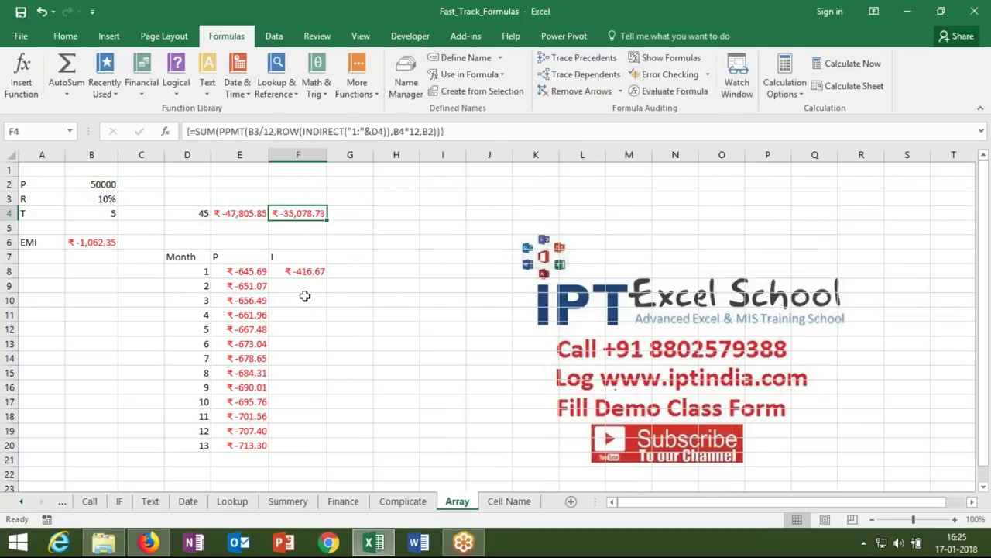
- Set the month count in D4 to 20 so F4 and E4 recalculate
left_click(203, 214)
type("20")
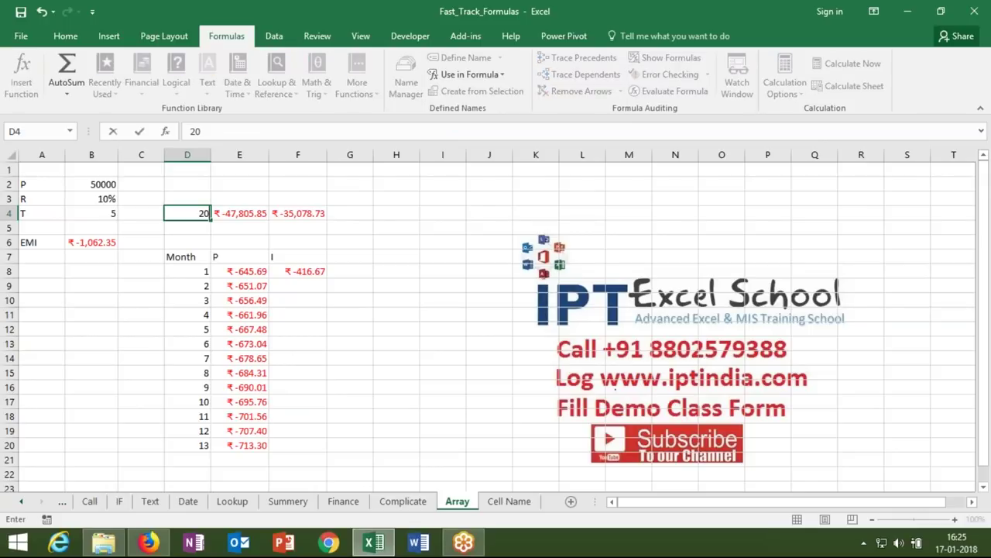
key("Return")
left_click(187, 213)
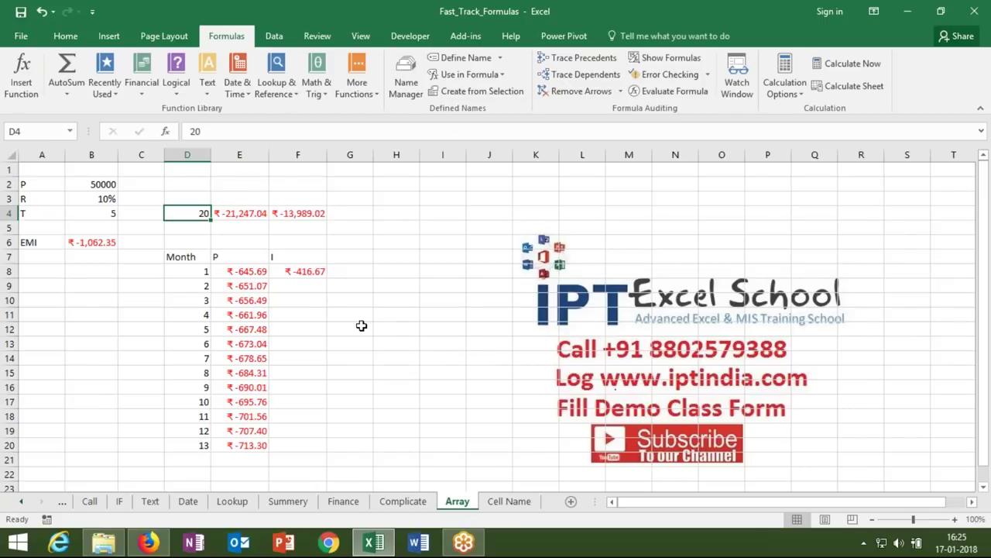
- Copy Sheet4's Salary and Month columns and paste them at I1 on the Array sheet
left_click(21, 501)
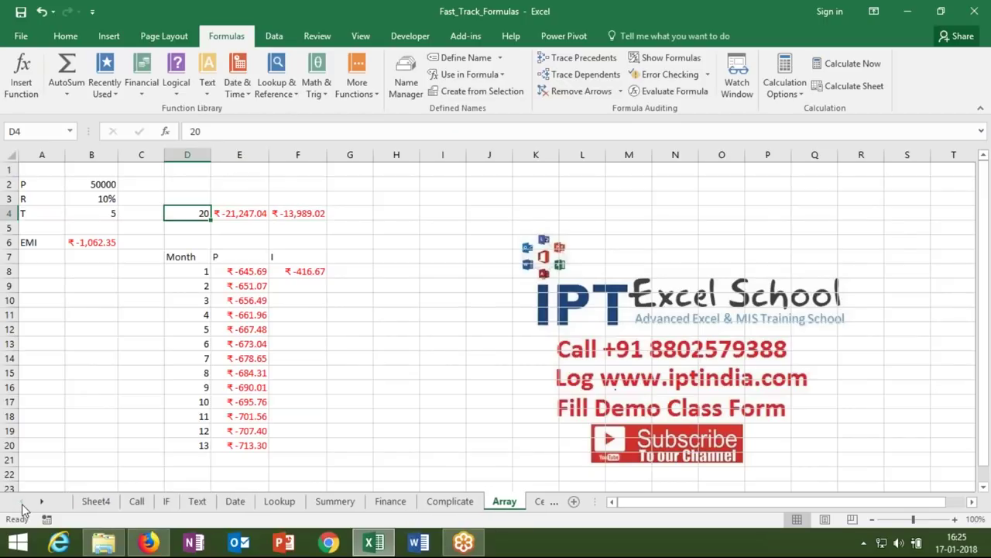
left_click(94, 503)
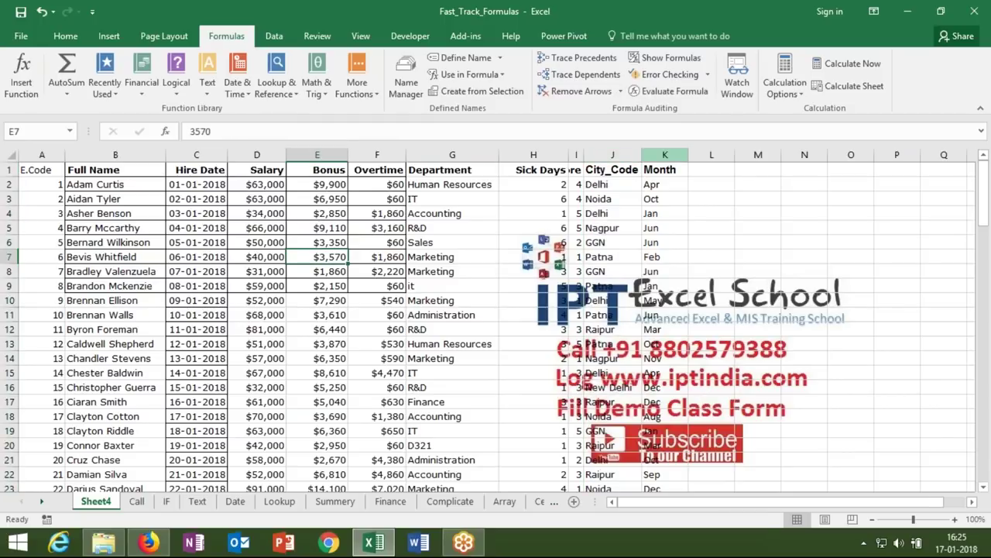
left_click(665, 155)
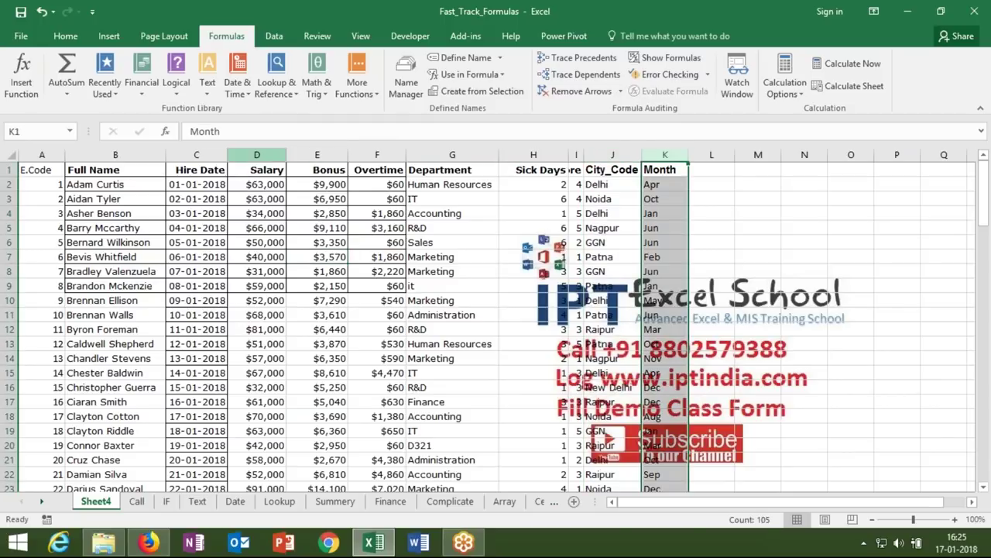
left_click(256, 155)
key("ctrl+c")
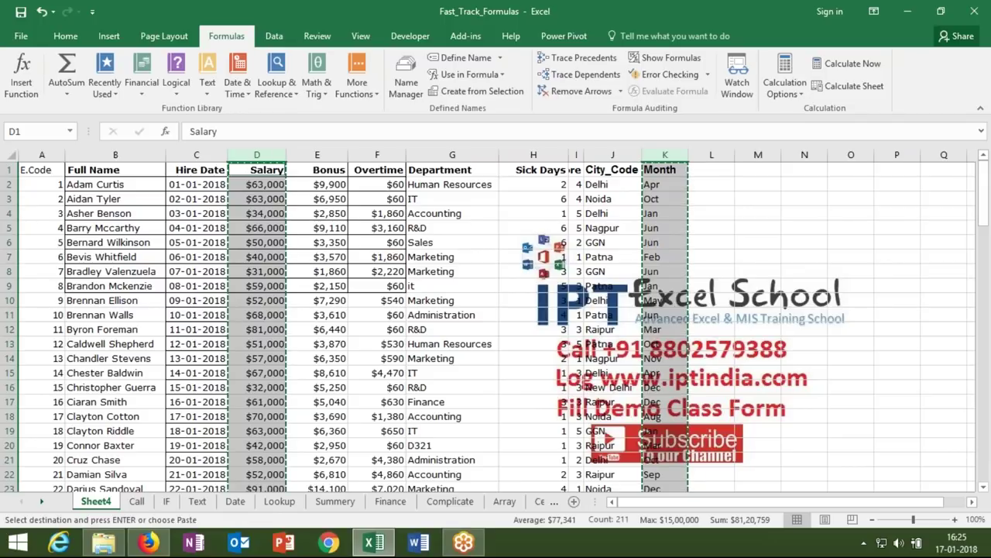
left_click(504, 501)
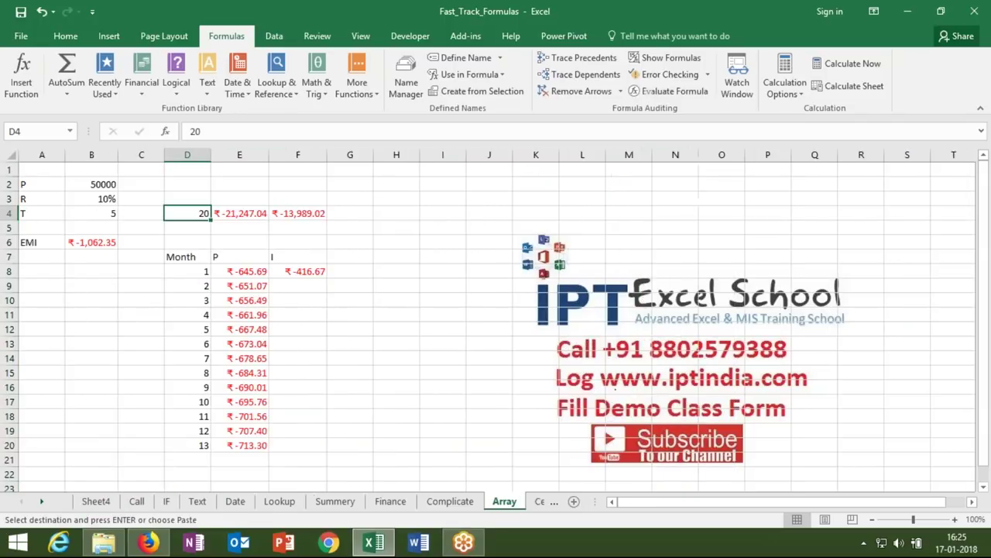
left_click(436, 170)
key("ctrl+v")
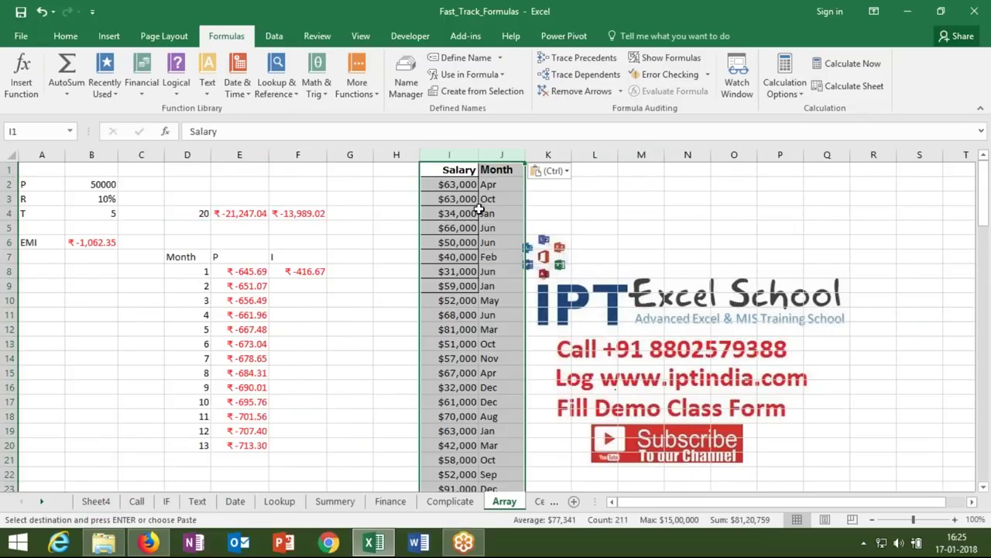
left_click(502, 213)
- Enter =MAX(I:I) in L3 to show the highest salary, $15,00,000
left_click(612, 197)
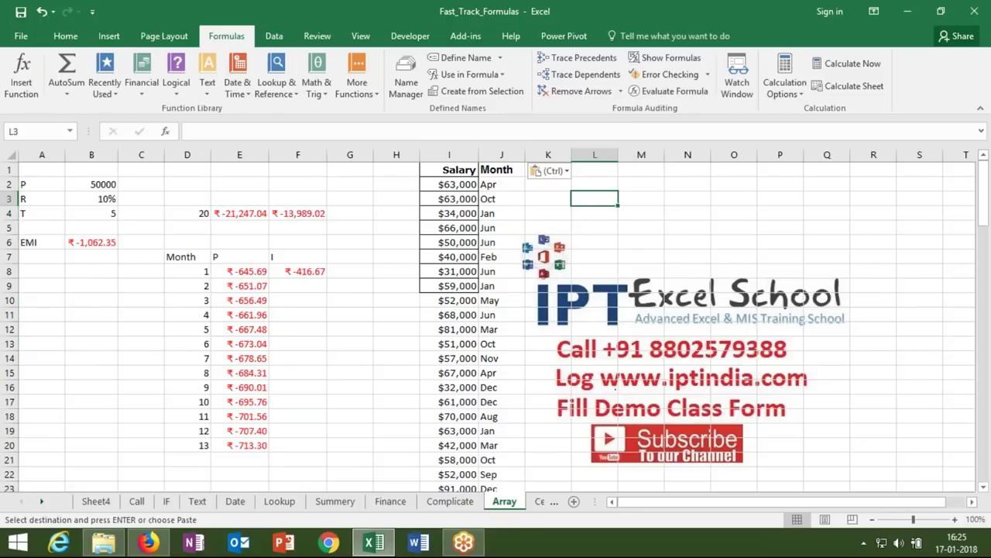
type("Ma")
key("BackSpace")
key("BackSpace")
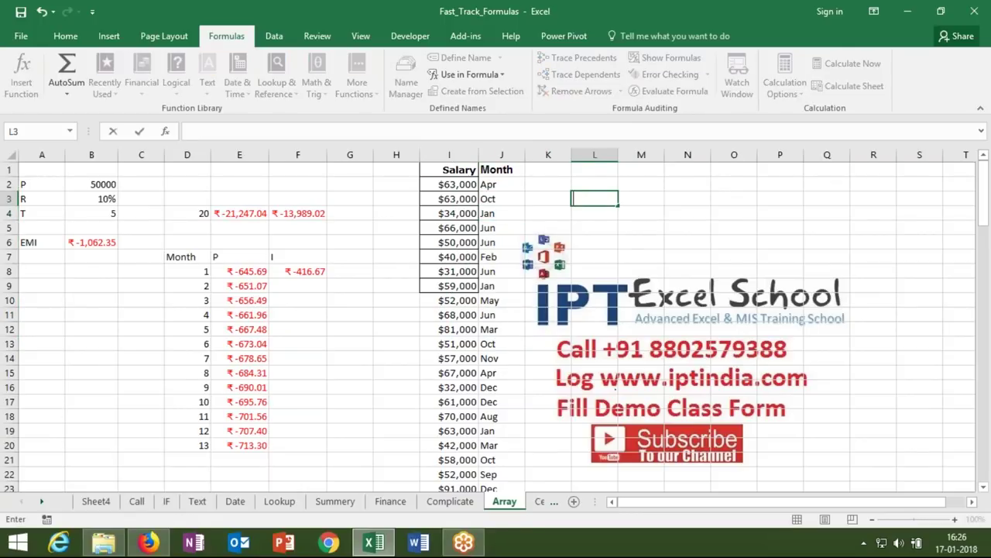
type("=max")
key("Tab")
left_click(447, 151)
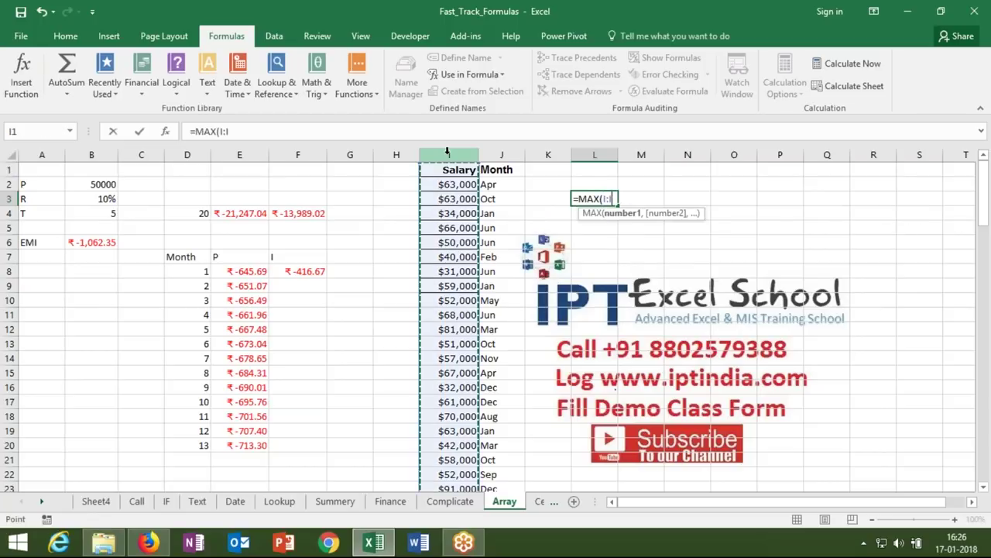
key("Return")
- Enter =MIN(I:I) in M3 for the lowest salary, $8,545, and select K2:L5
key("Up")
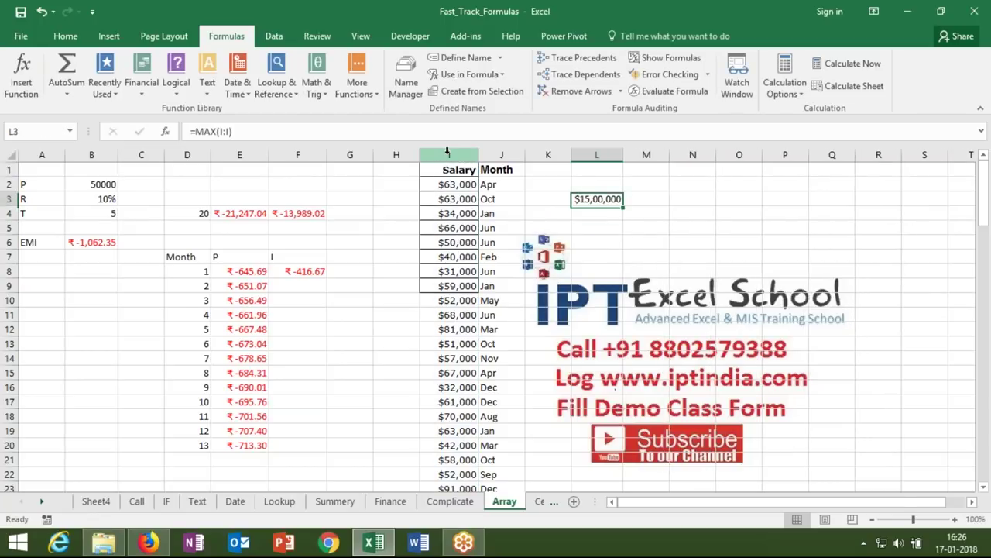
key("Right")
type("=min")
key("Tab")
left_click(449, 154)
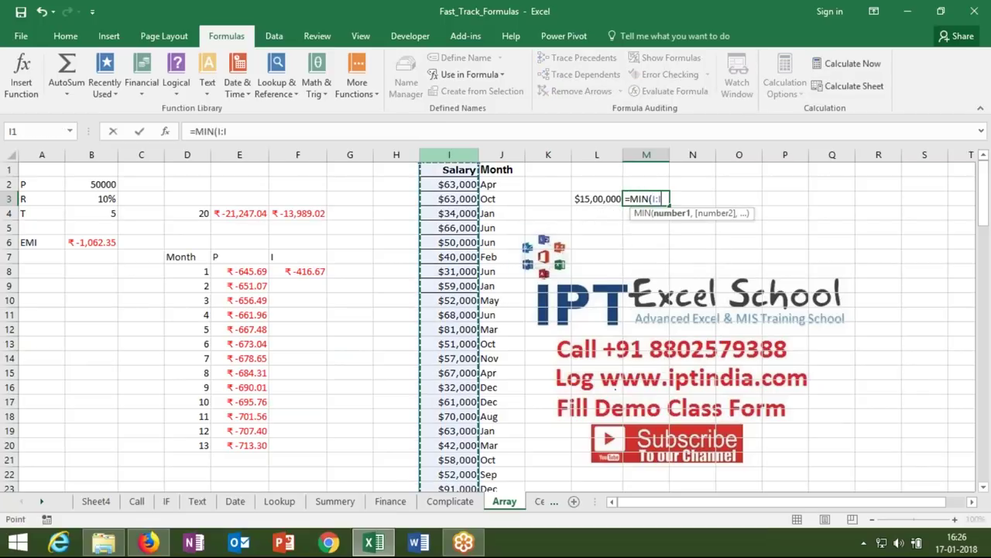
key("Return")
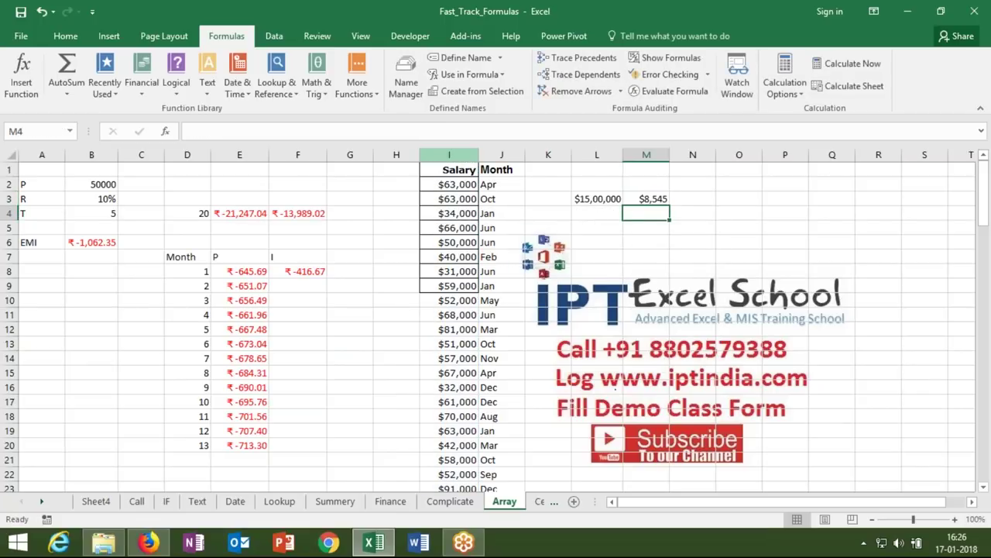
left_click_drag(548, 184, 594, 229)
- Enter the criterion label JAN in L5 and the heading MAX in M4
left_click(594, 229)
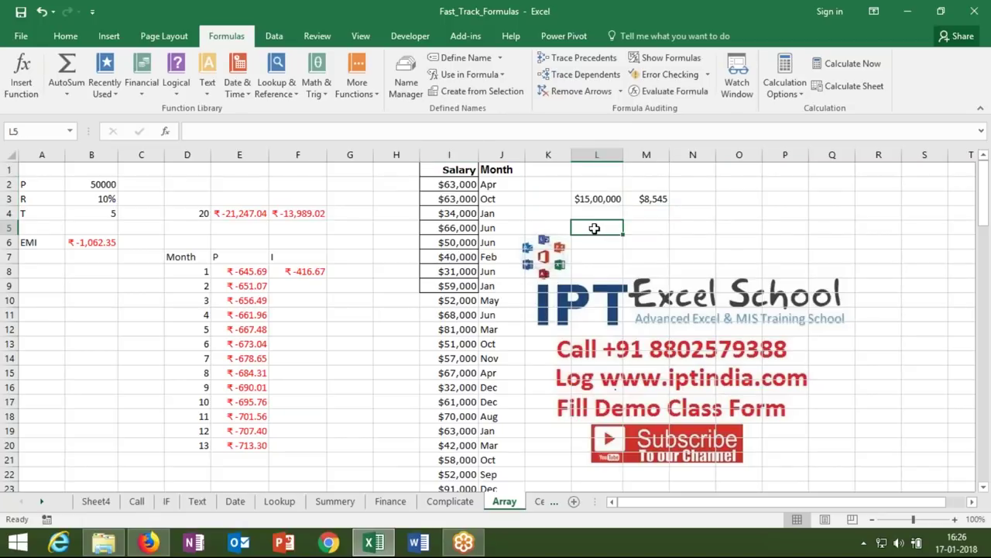
type("JAN")
key("Tab")
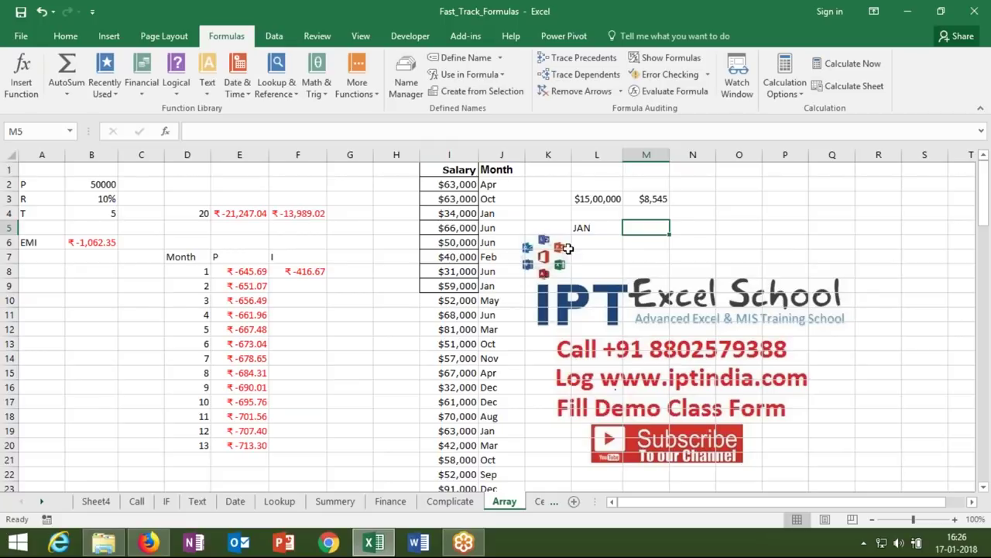
key("Up")
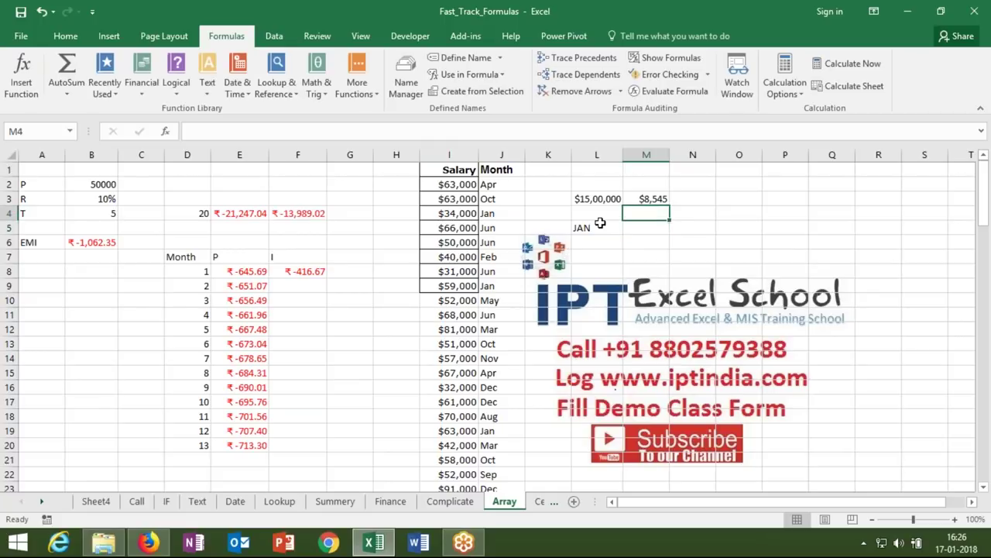
type("MAX")
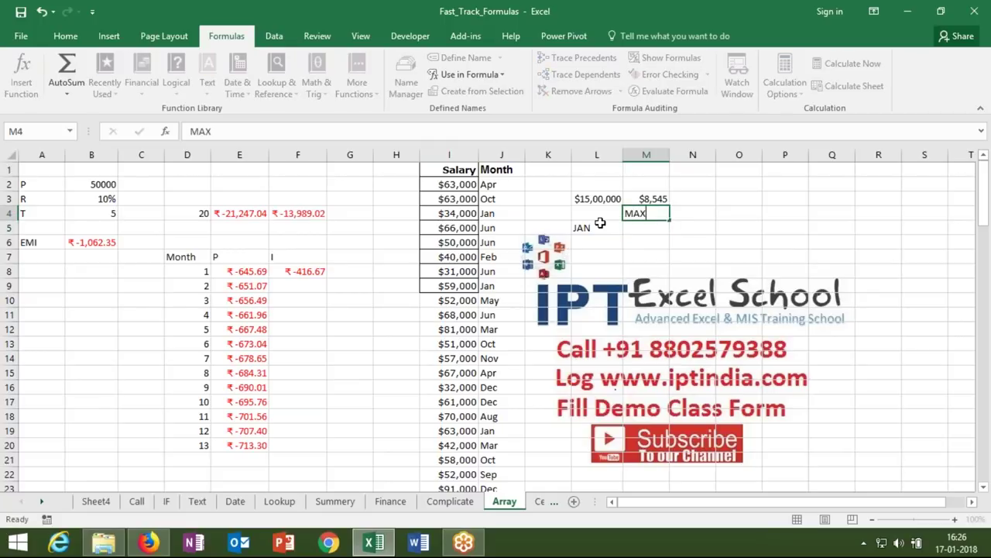
key("Return")
- Begin M5's formula as =MAX(IF(J2:J105=L5, comparing months against JAN
type("=ma")
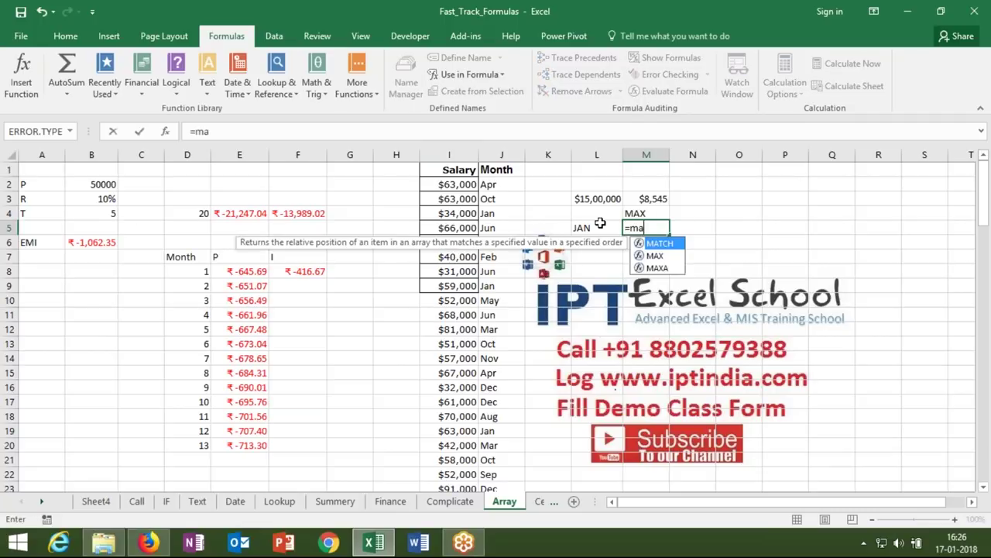
type("xif")
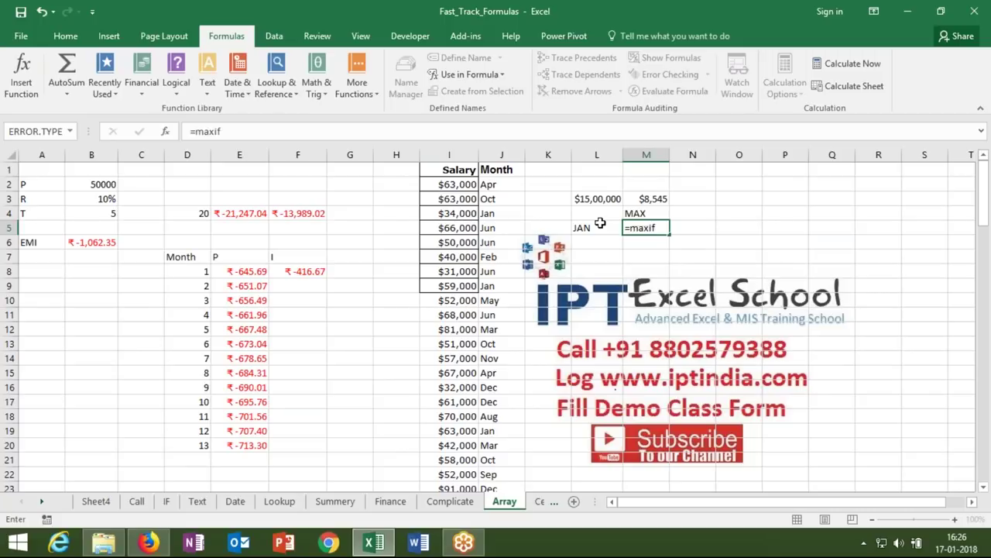
key("Escape")
type("=")
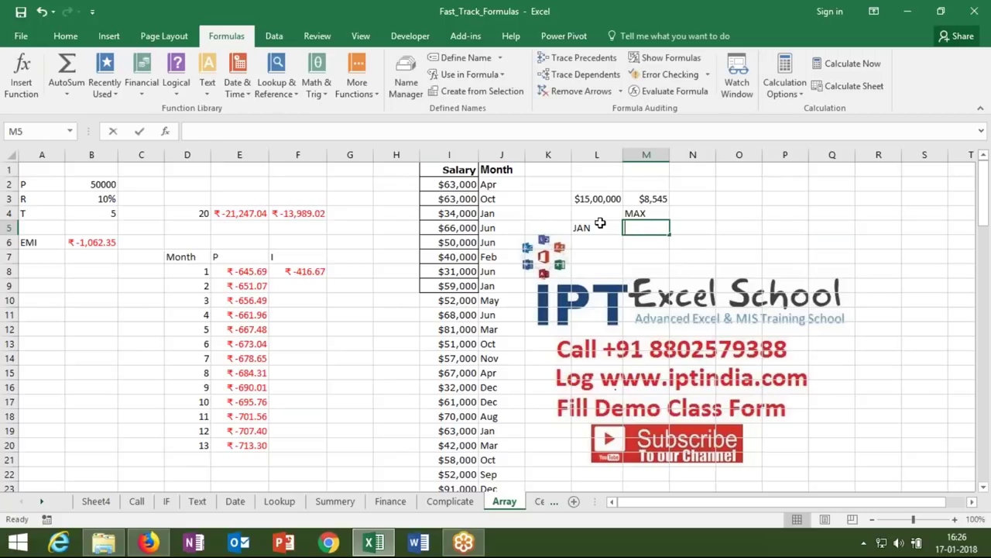
type("max")
key("Tab")
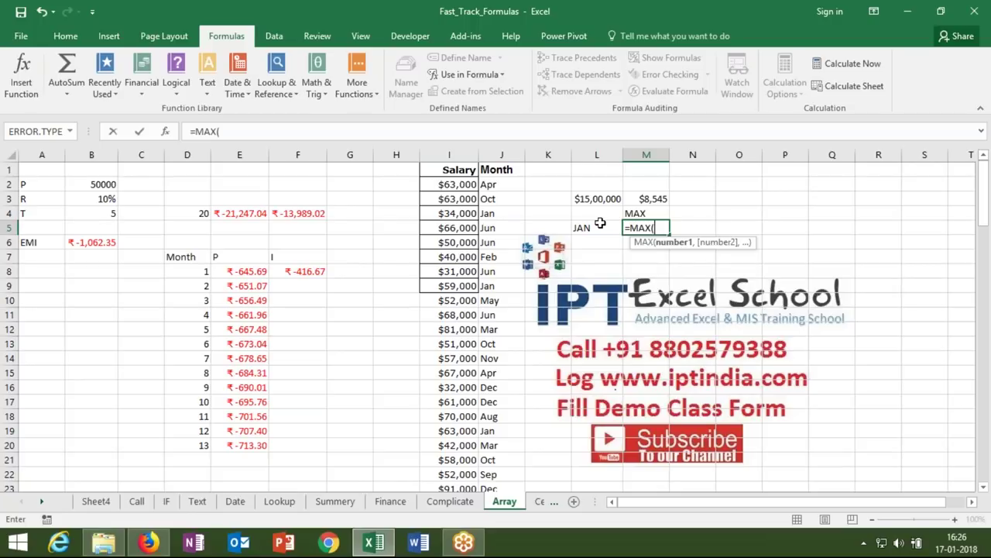
type("if")
key("Tab")
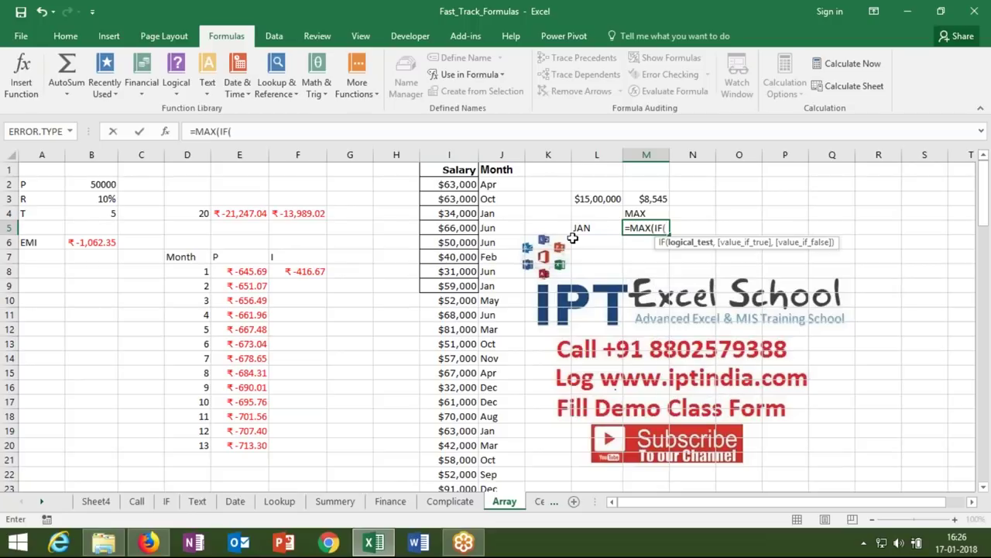
left_click(492, 186)
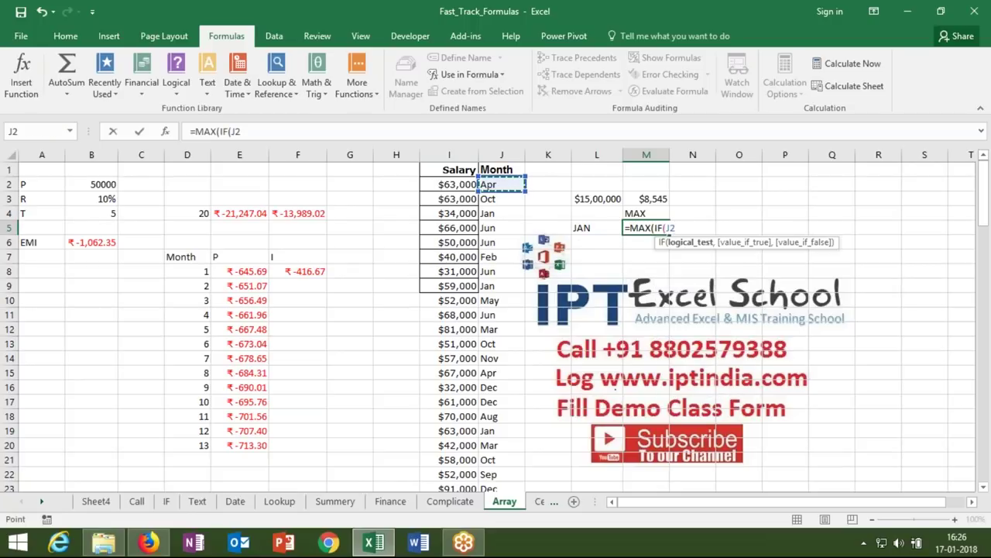
key("ctrl+shift+Down")
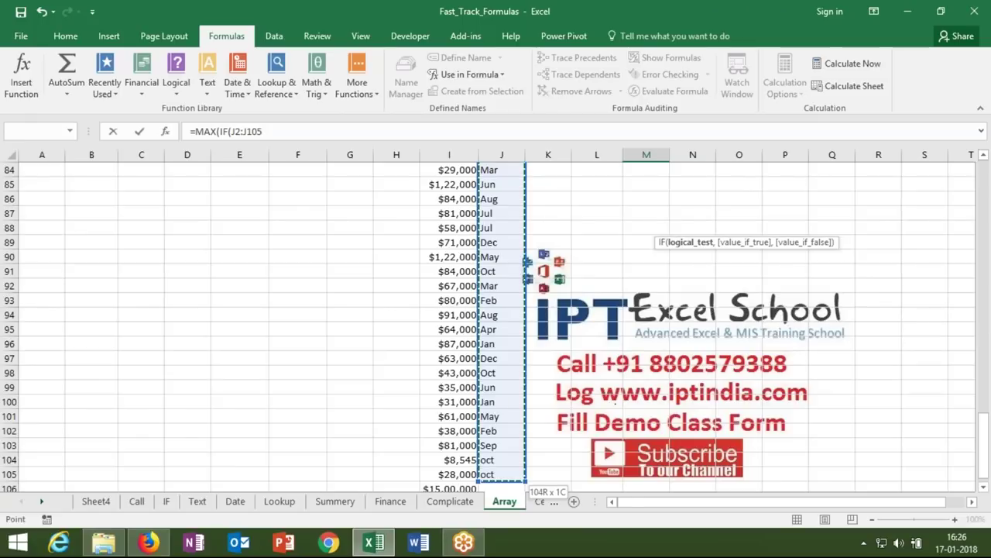
type("=")
key("Left")
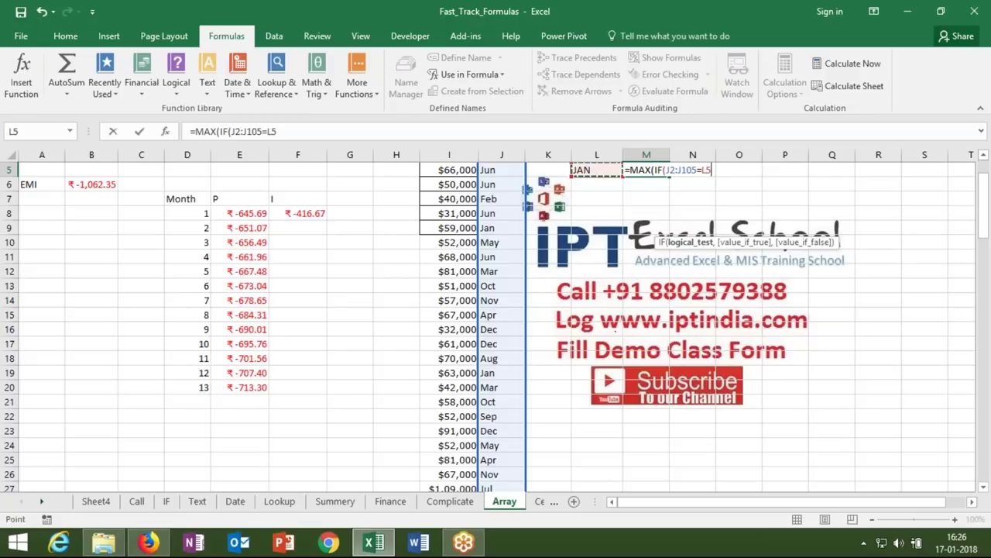
type(",")
- Complete it with salary range I2:I105 and confirm as an array formula via Ctrl+Shift+Enter
left_click(436, 203)
key("ctrl+Up")
key("Down")
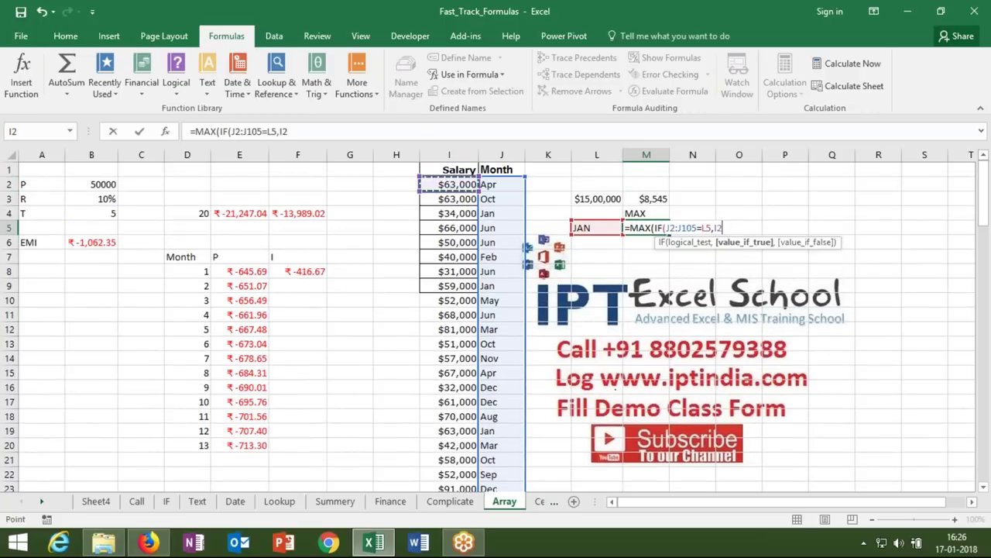
key("ctrl+shift+Down")
key("shift+Up")
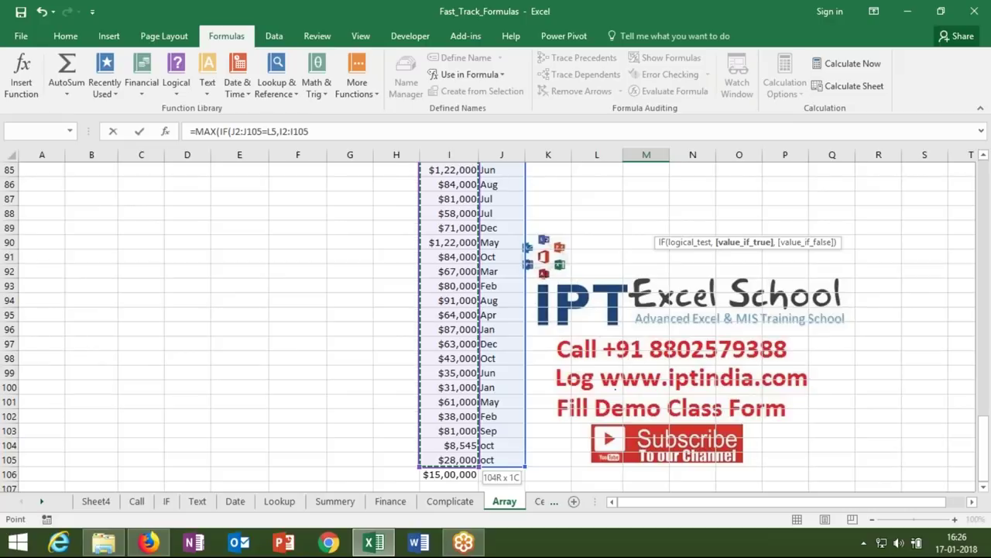
key("Return")
key("Return")
scroll(636, 186, "up", 1)
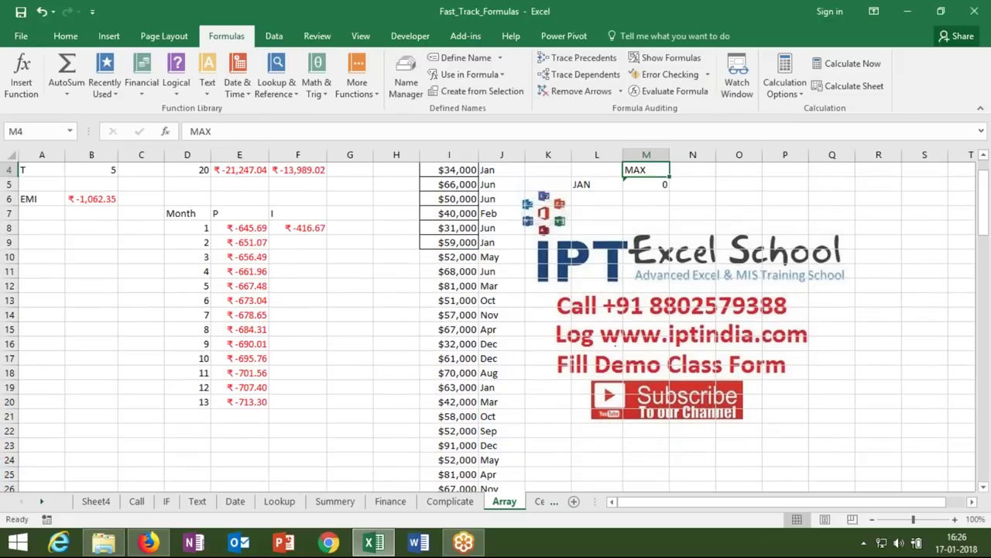
double_click(636, 186)
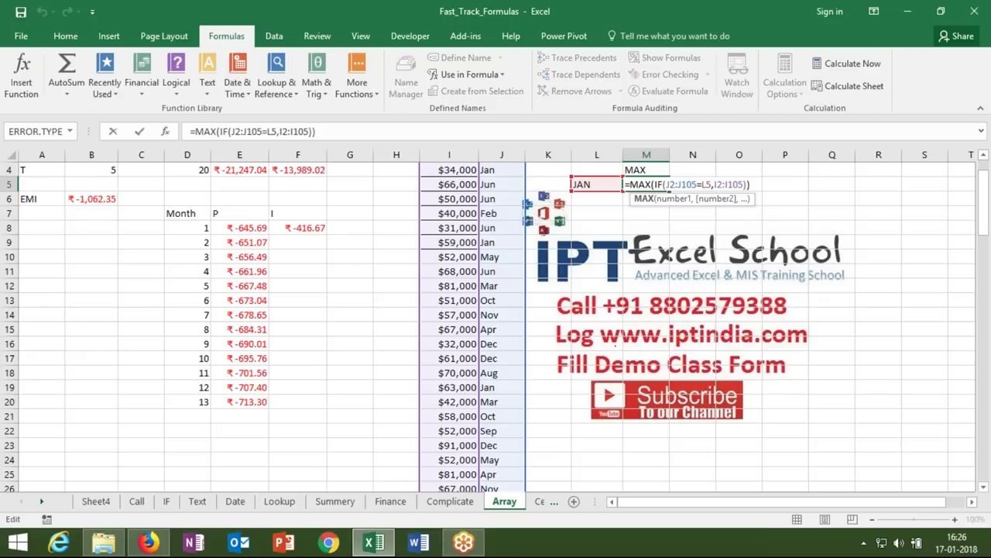
key("ctrl+shift+Return")
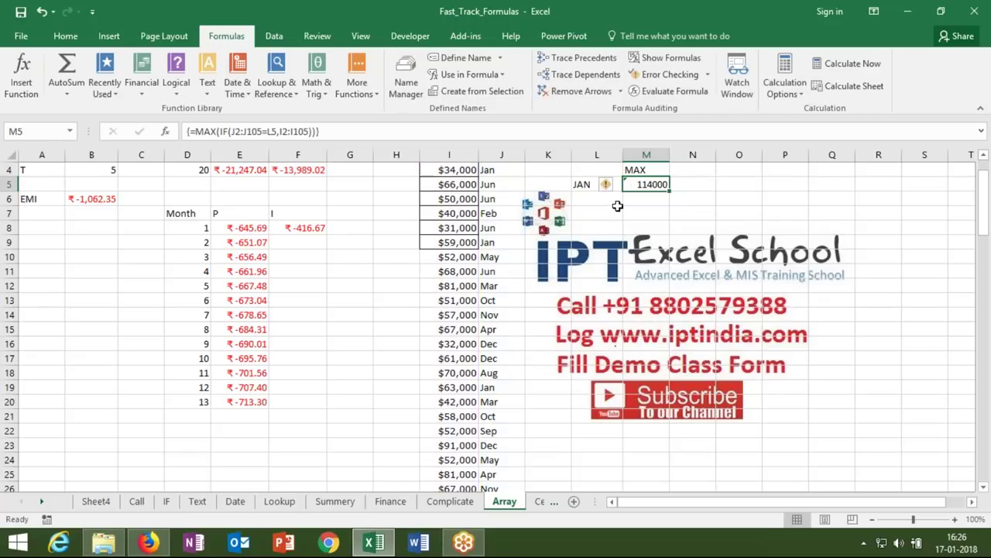
- Evaluate M5's MAX(IF) formula step by step to confirm January's maximum of 114000
left_click(667, 96)
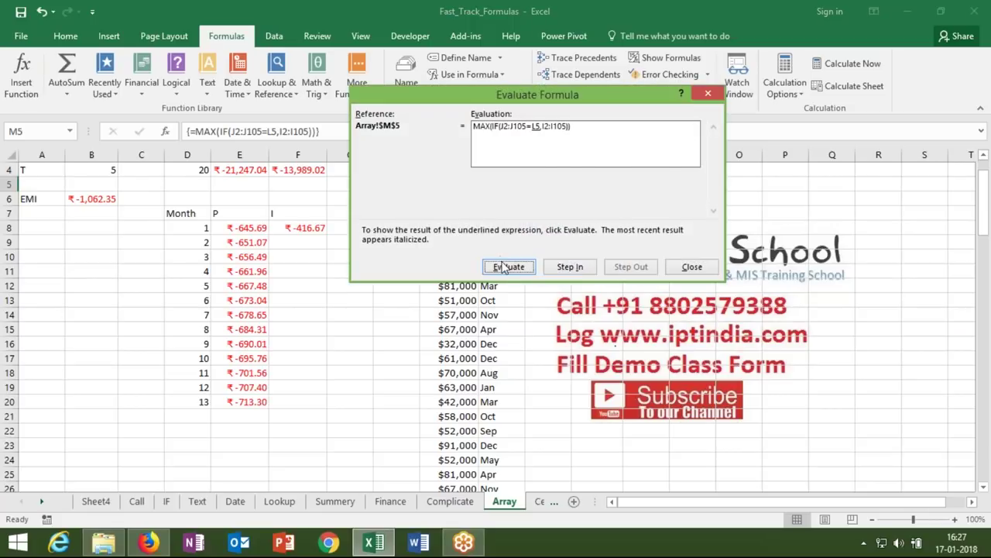
left_click(508, 266)
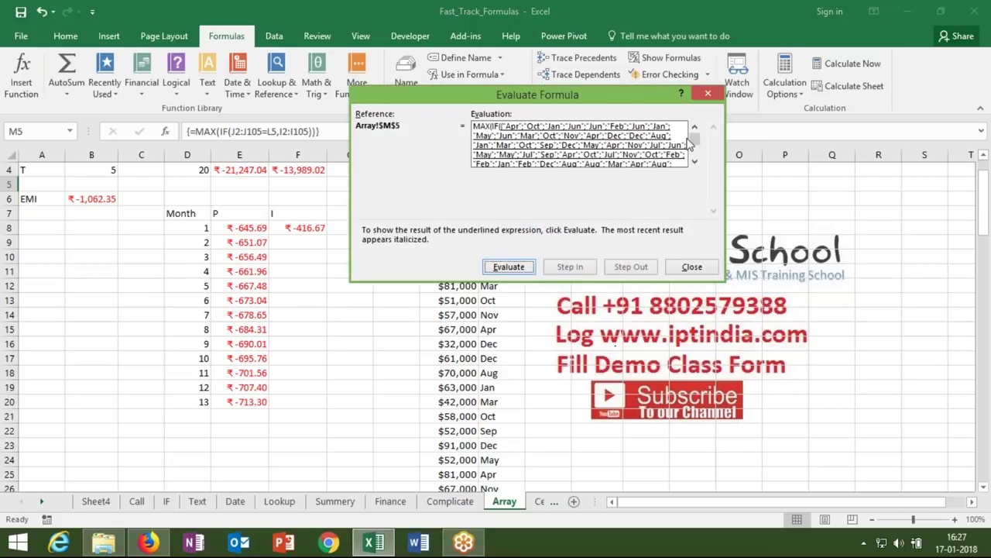
left_click_drag(695, 141, 696, 160)
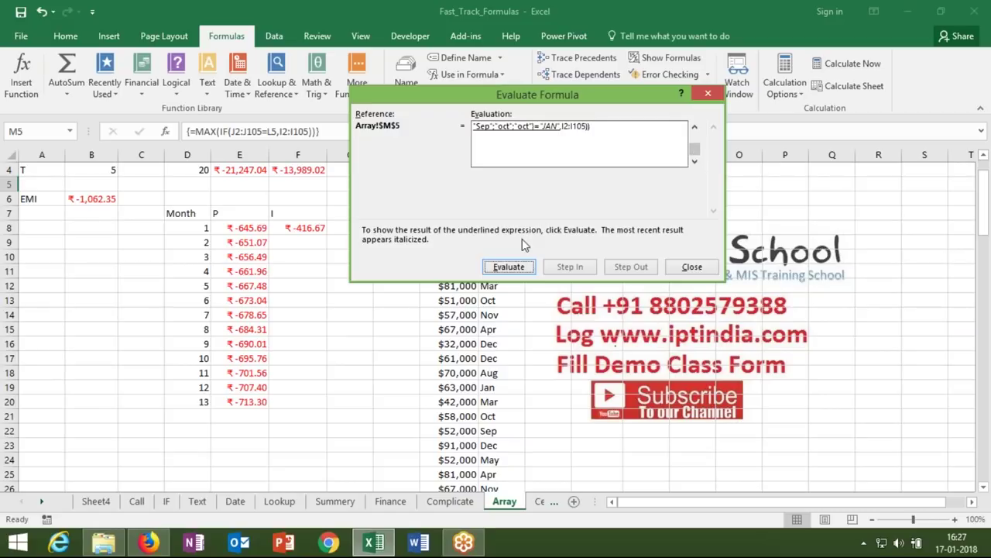
left_click(510, 268)
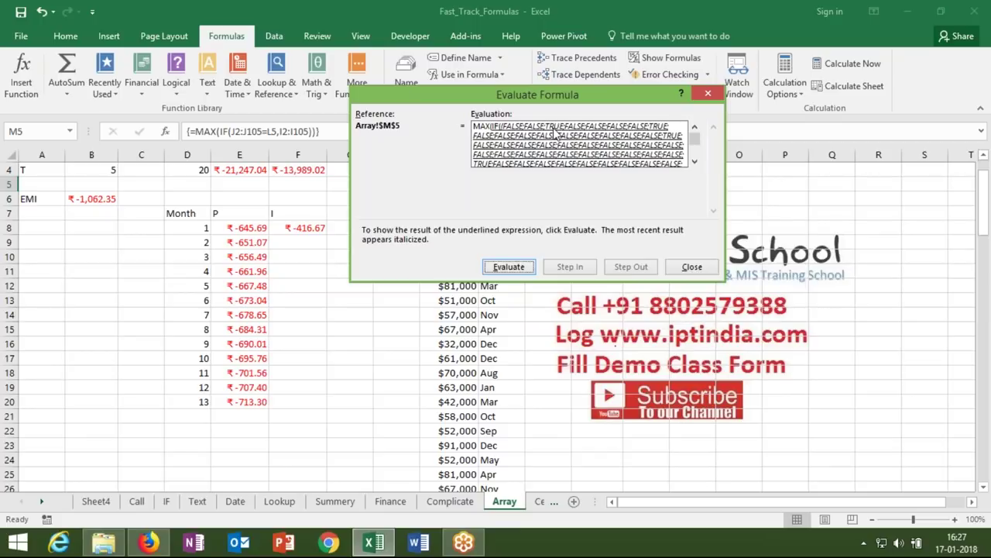
left_click(520, 270)
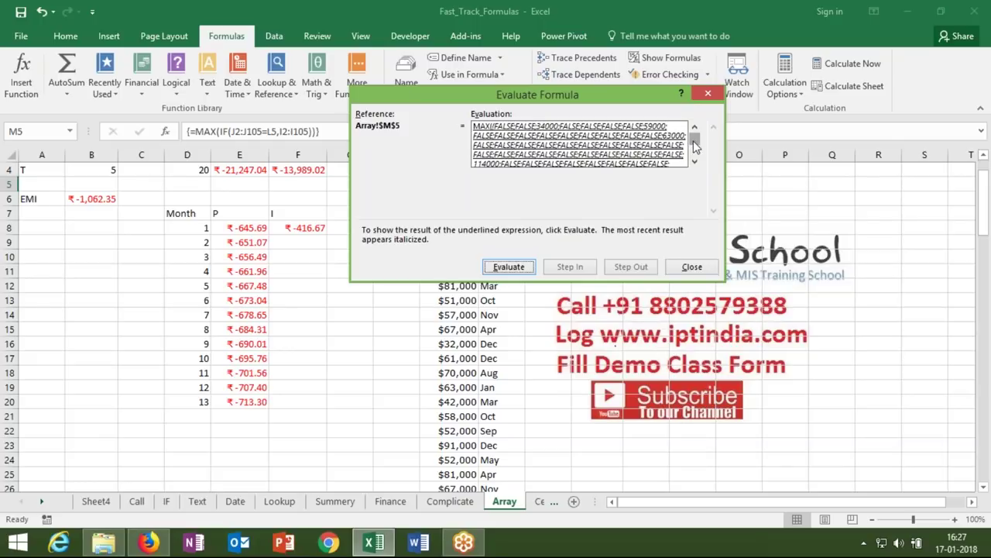
left_click_drag(695, 146, 697, 163)
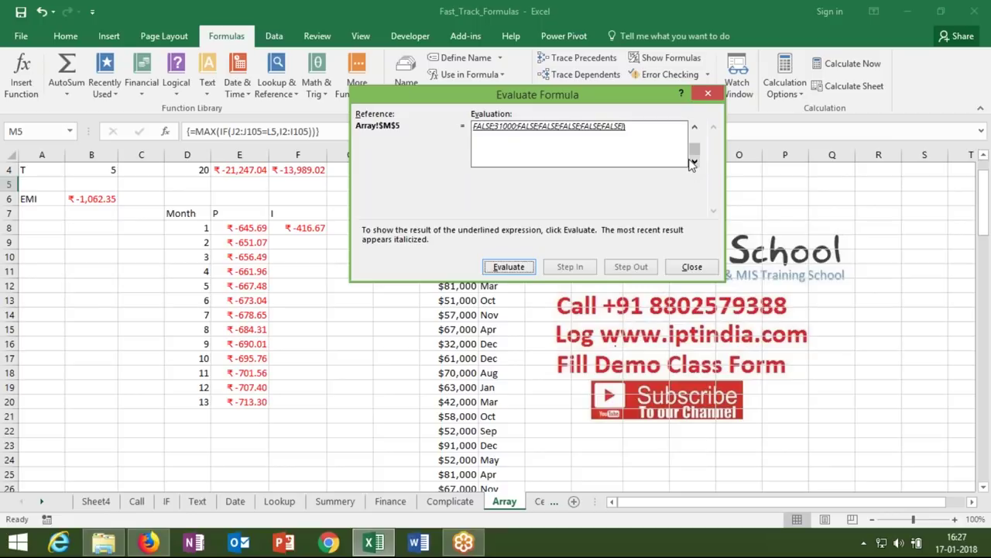
left_click(527, 270)
left_click(691, 266)
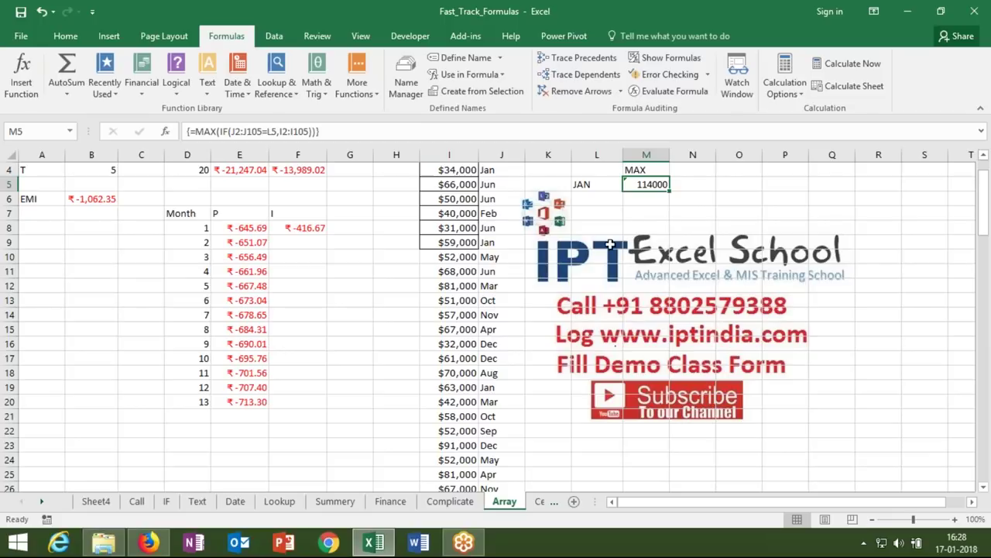
- Check F4's PPMT formula, then move to the empty Cell Name sheet
left_click(301, 172)
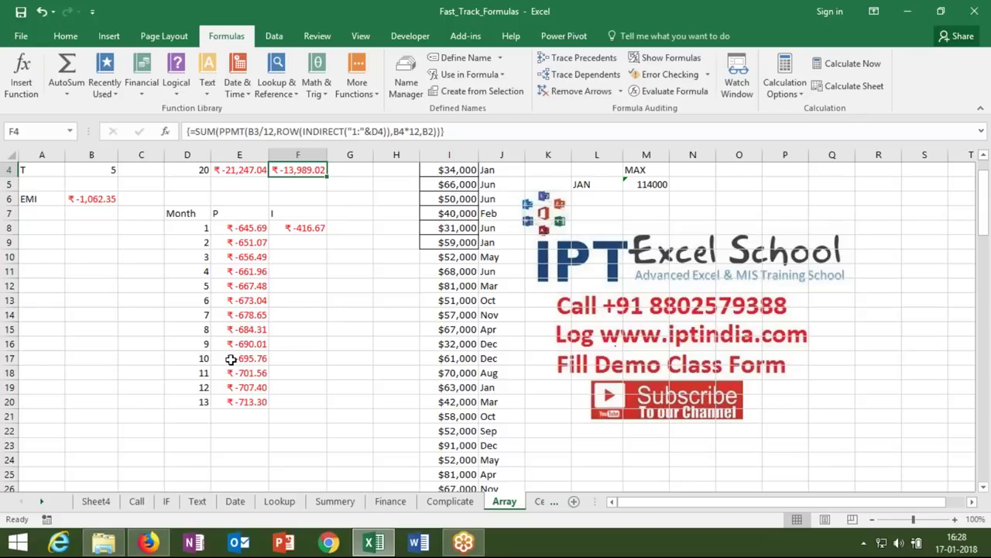
left_click(43, 502)
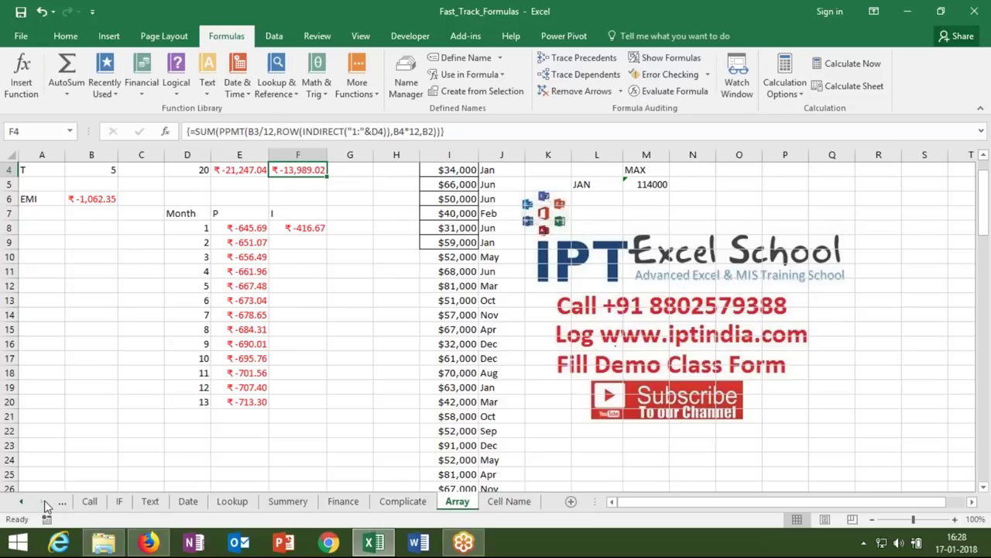
left_click(511, 502)
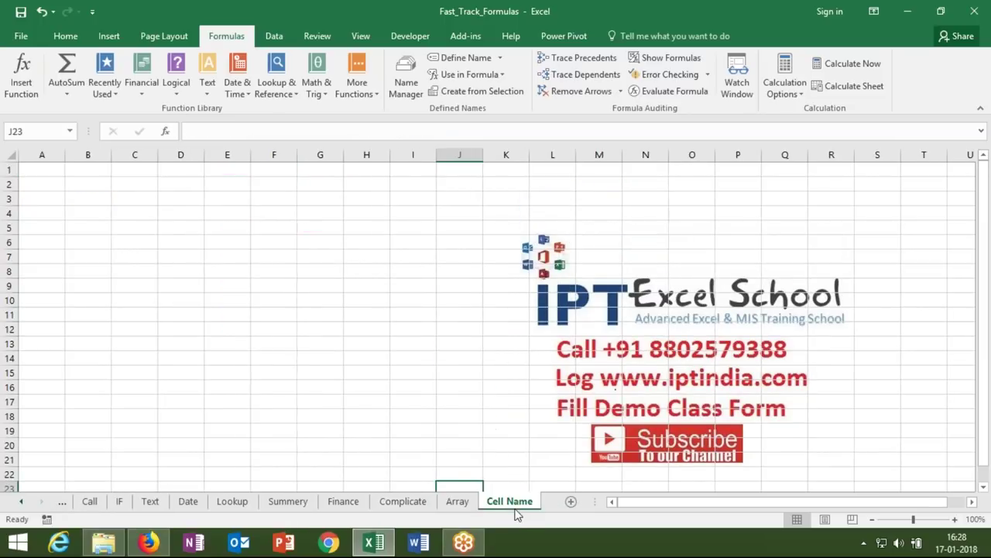
left_click(381, 330)
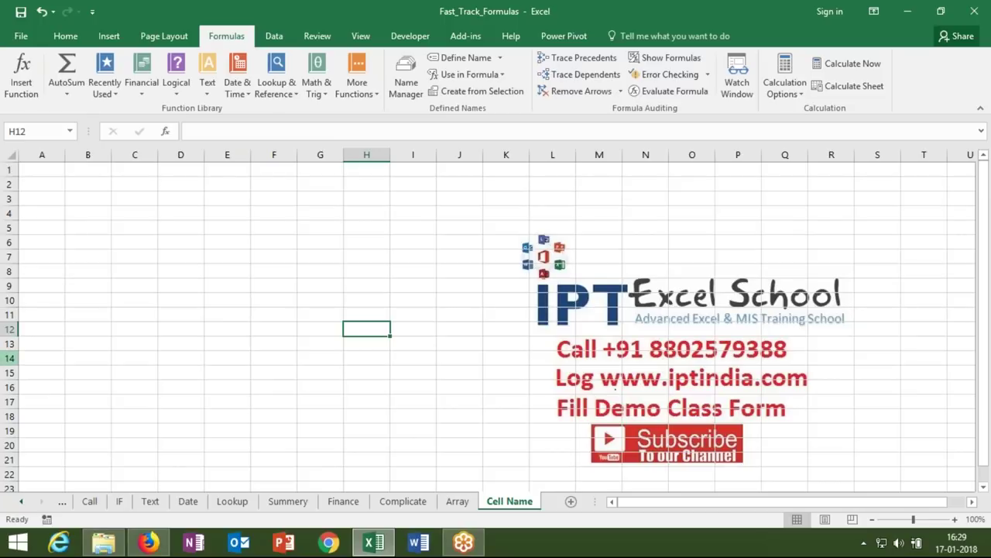
left_click(21, 501)
left_click(21, 502)
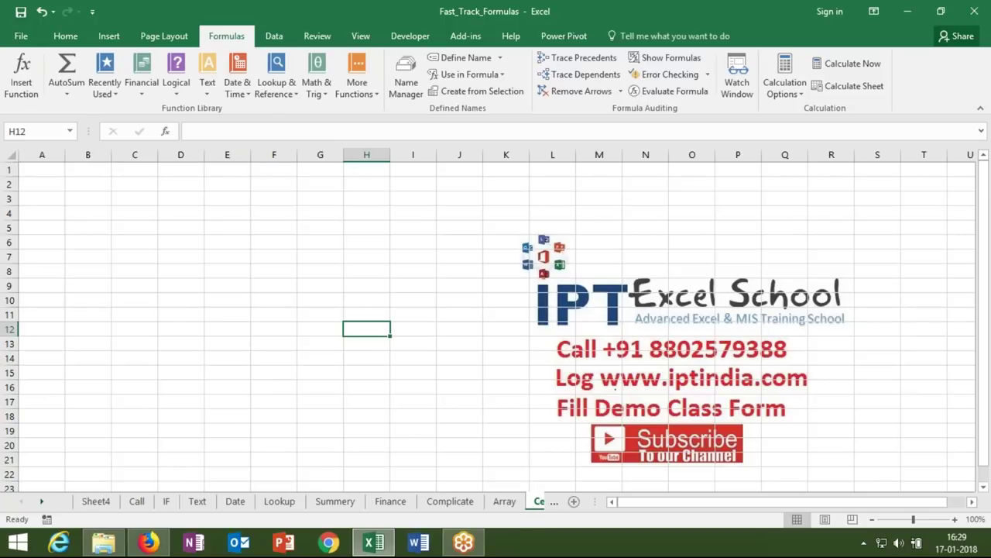
left_click(133, 504)
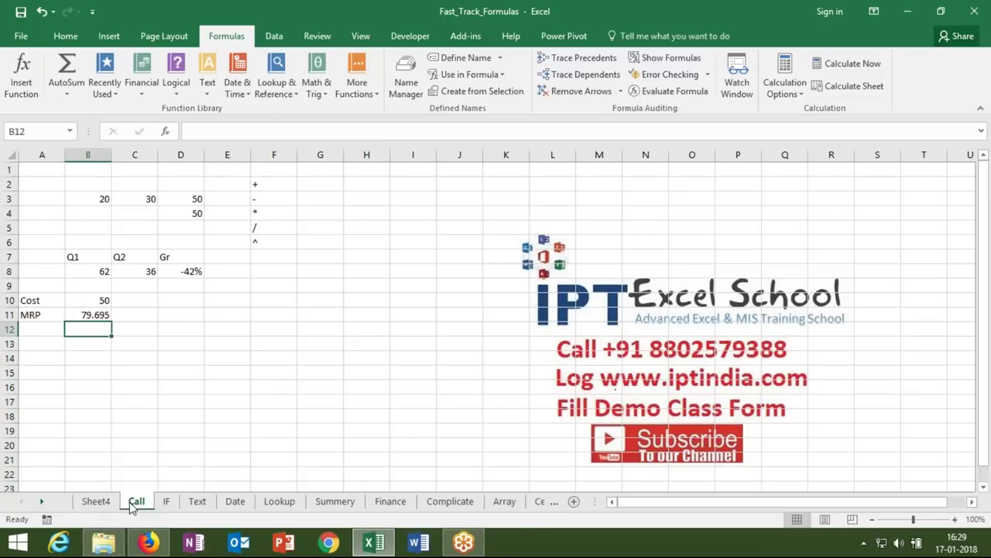
left_click(104, 301)
left_click(101, 314)
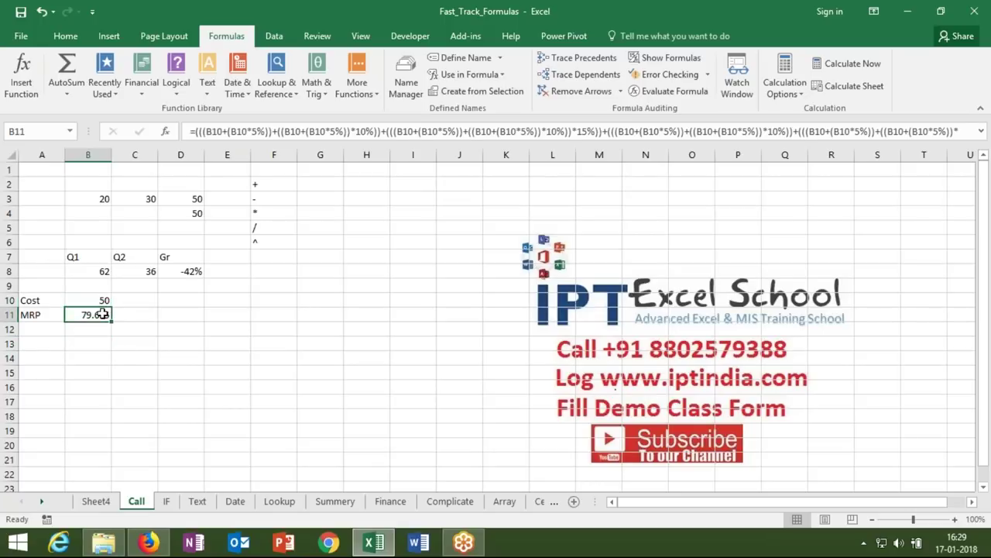
double_click(100, 314)
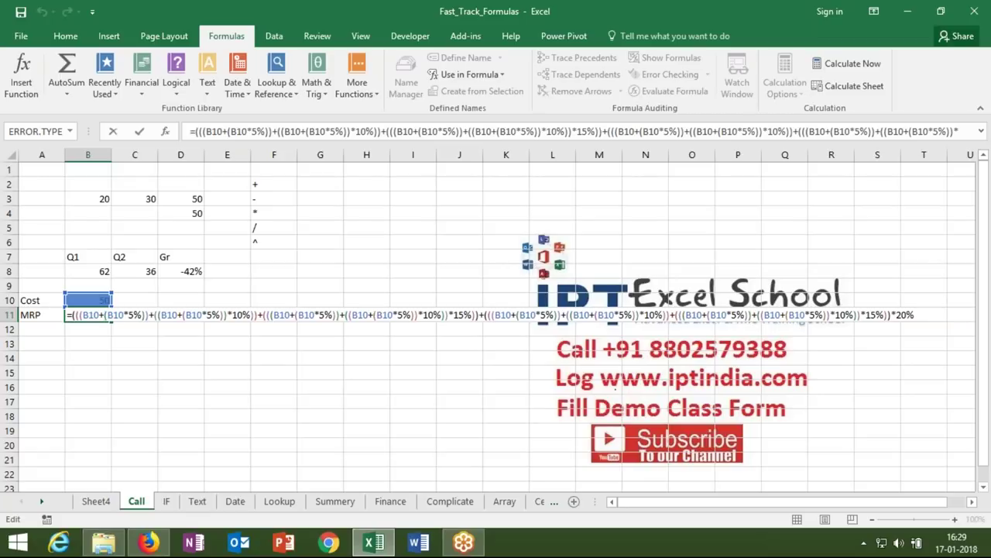
key("ctrl+Return")
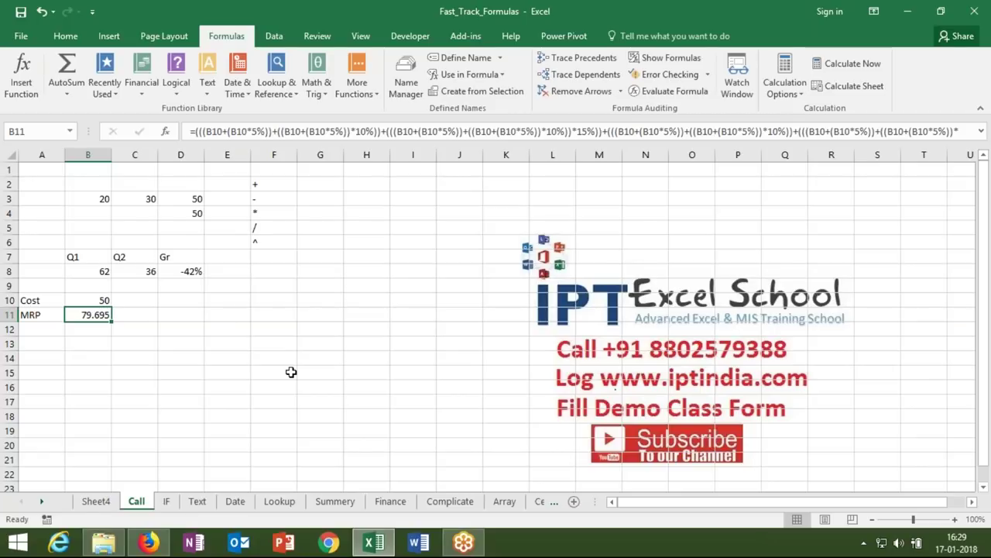
left_click(44, 502)
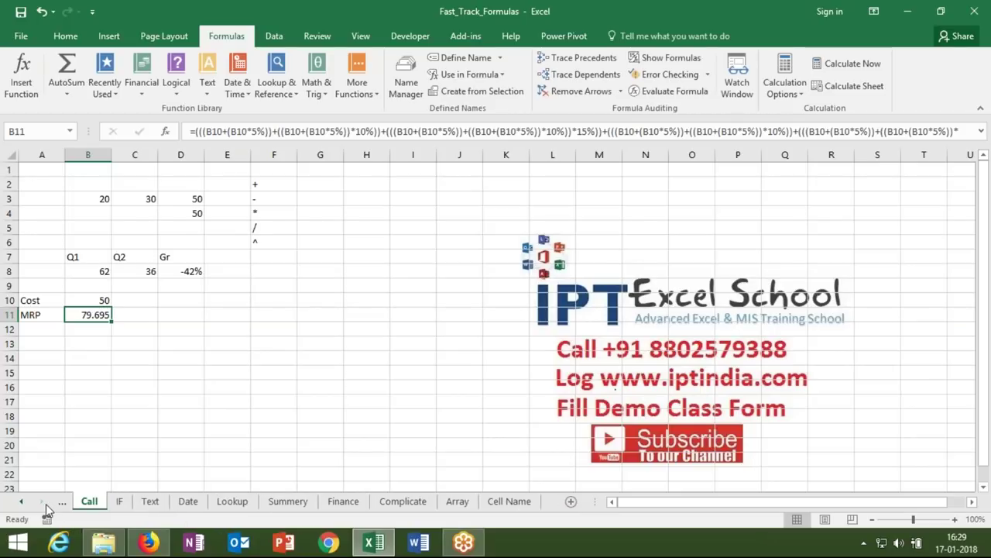
left_click(520, 503)
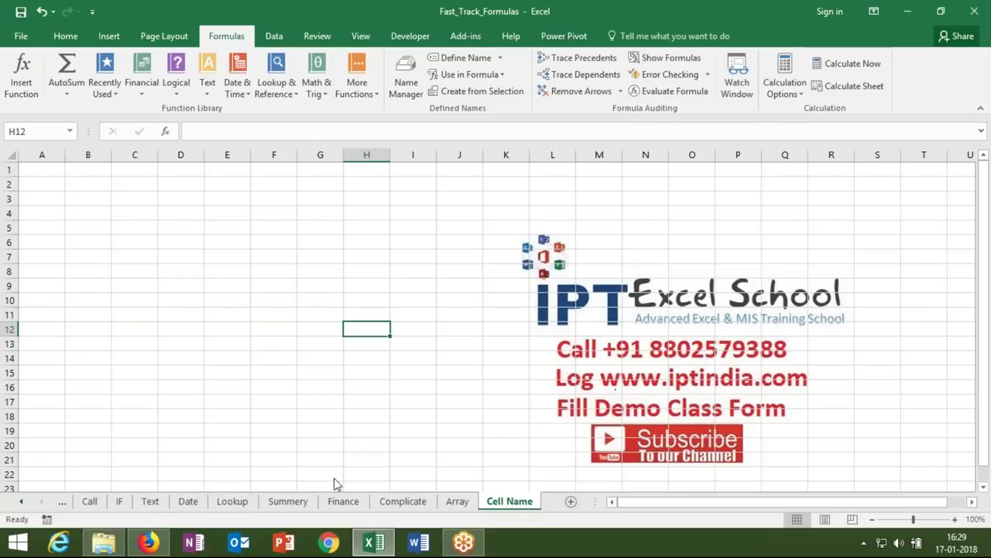
left_click(47, 198)
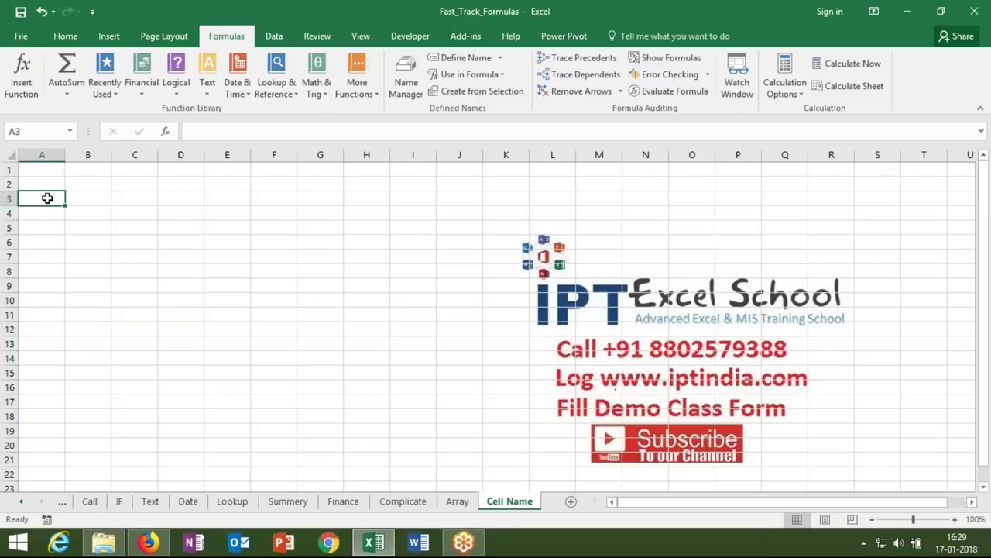
- Enter the label MRP in A3, Cost in A2, and the value 50 in B2
type("MRP")
key("Tab")
key("Up")
key("Left")
type("Cost")
key("Tab")
type("5")
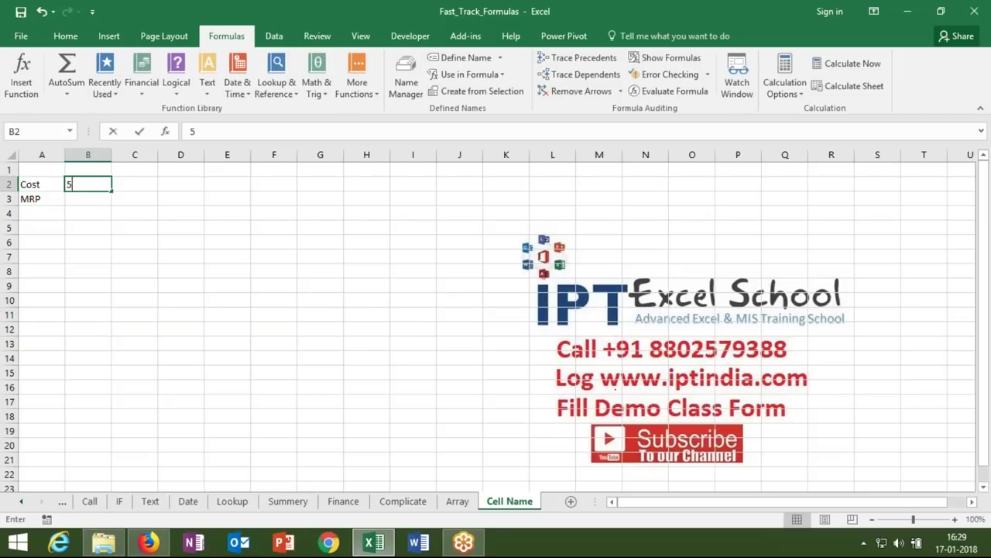
type("0")
key("Return")
key("Right")
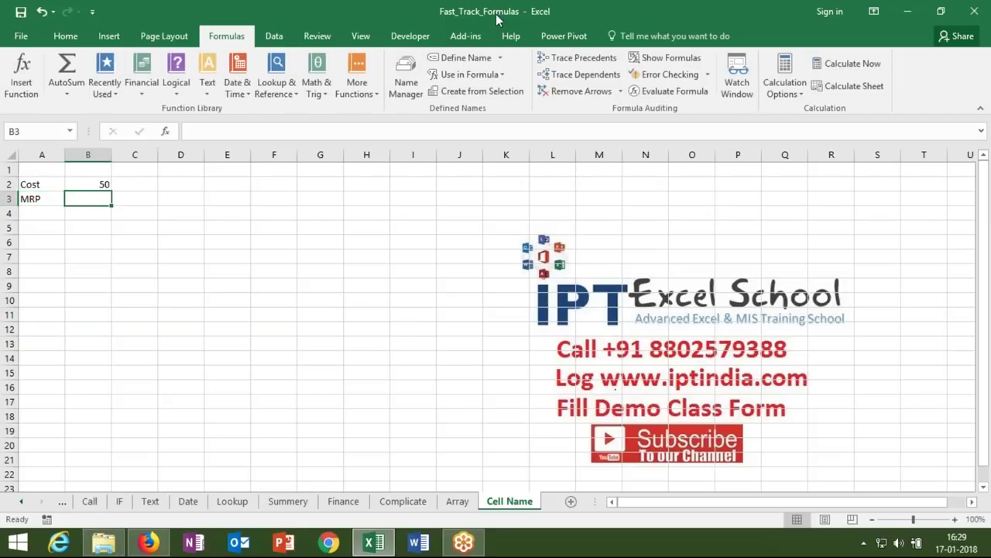
- Delete the broken Month, SH and SO defined names in Name Manager
left_click(457, 58)
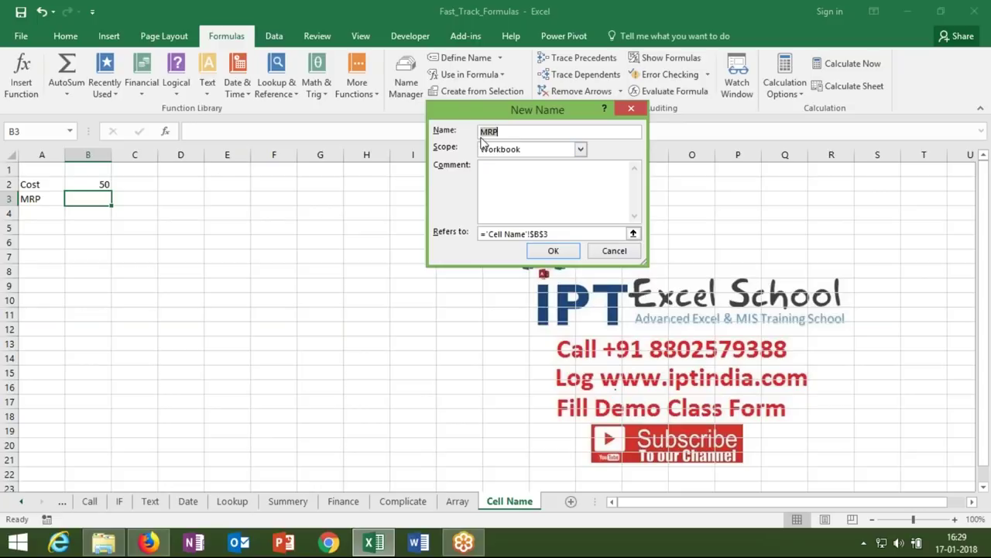
left_click(614, 250)
left_click(406, 84)
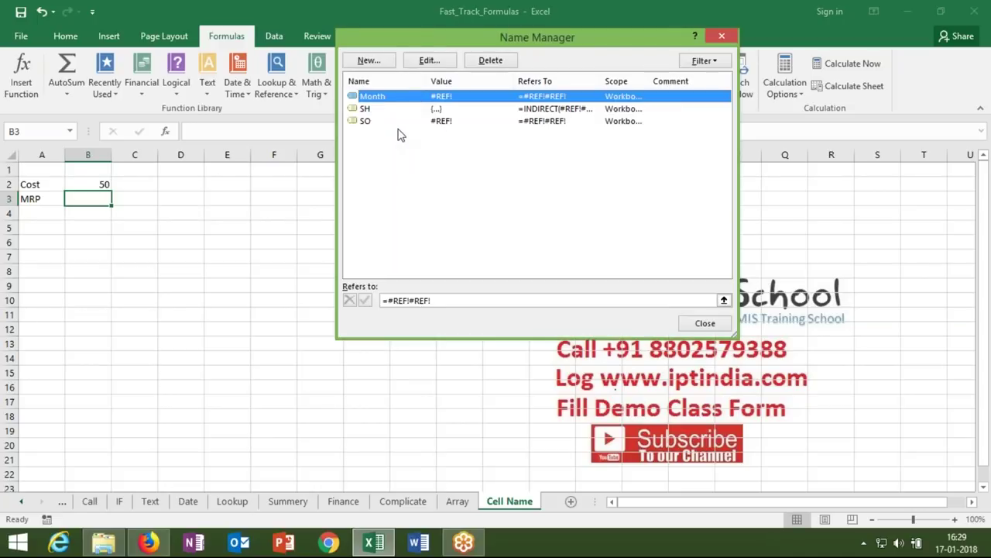
left_click(397, 124, "shift")
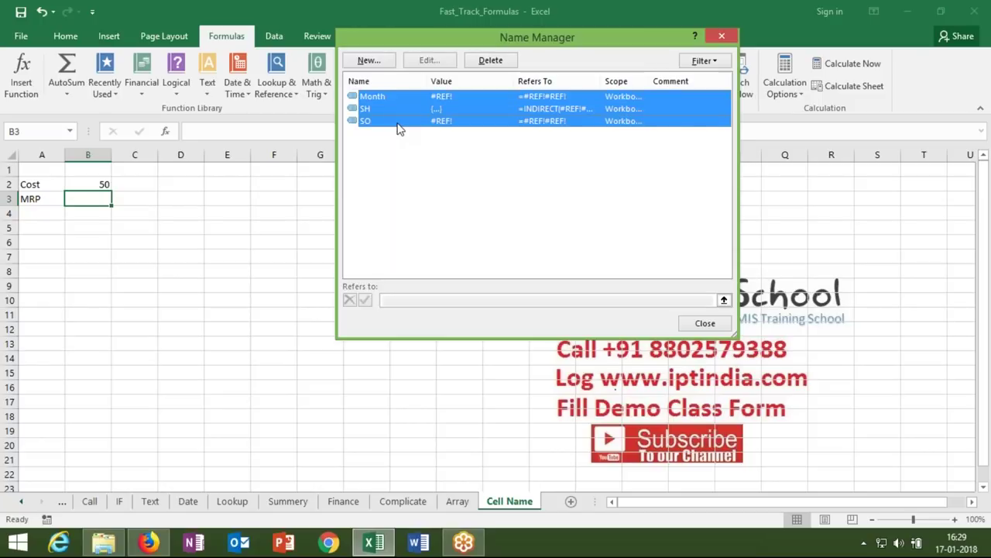
left_click(490, 60)
left_click(470, 307)
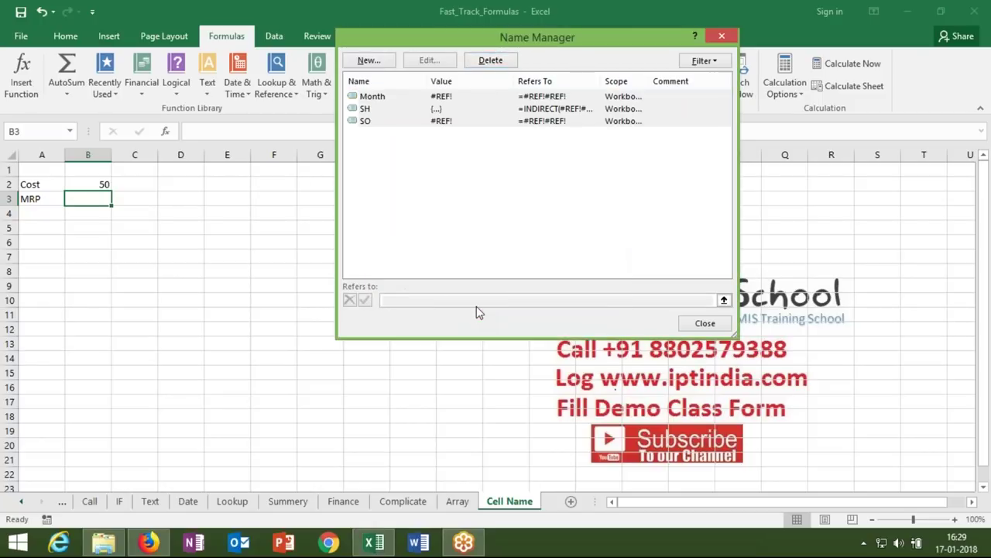
left_click(368, 61)
- Define the name M_C as ='Cell Name'!$B$2+('Cell Name'!$B$2*5%)
left_click_drag(549, 234, 486, 234)
key("BackSpace")
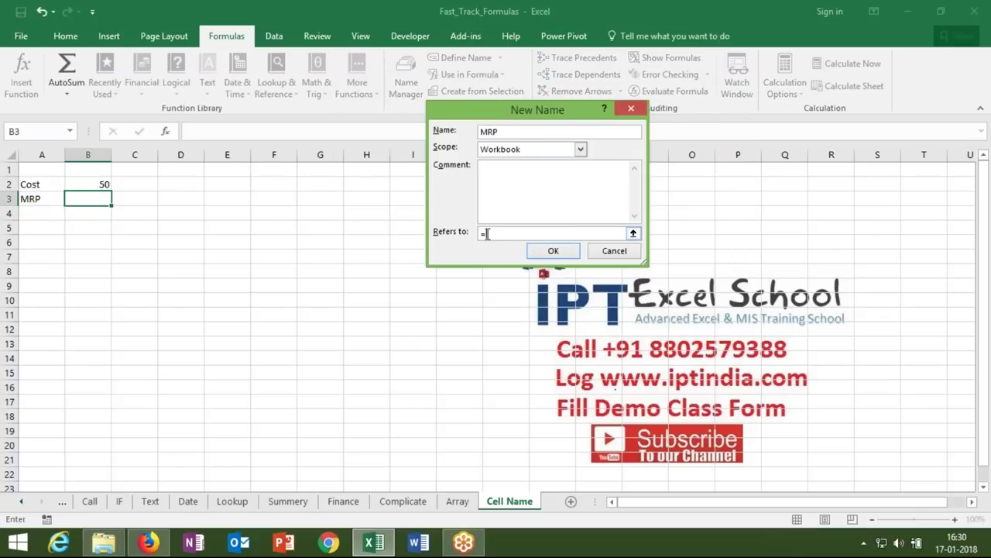
left_click(96, 183)
type("+(")
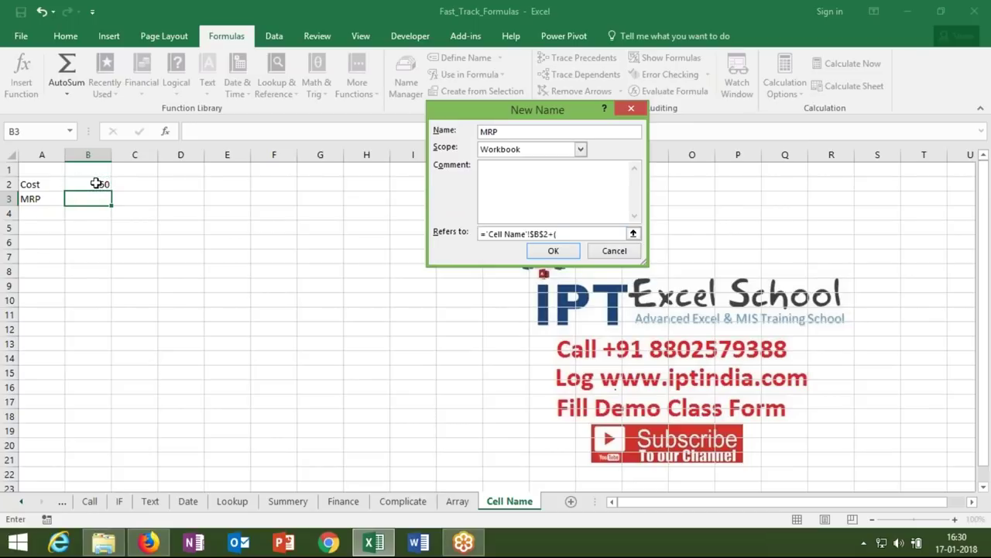
left_click(96, 184)
type("*5")
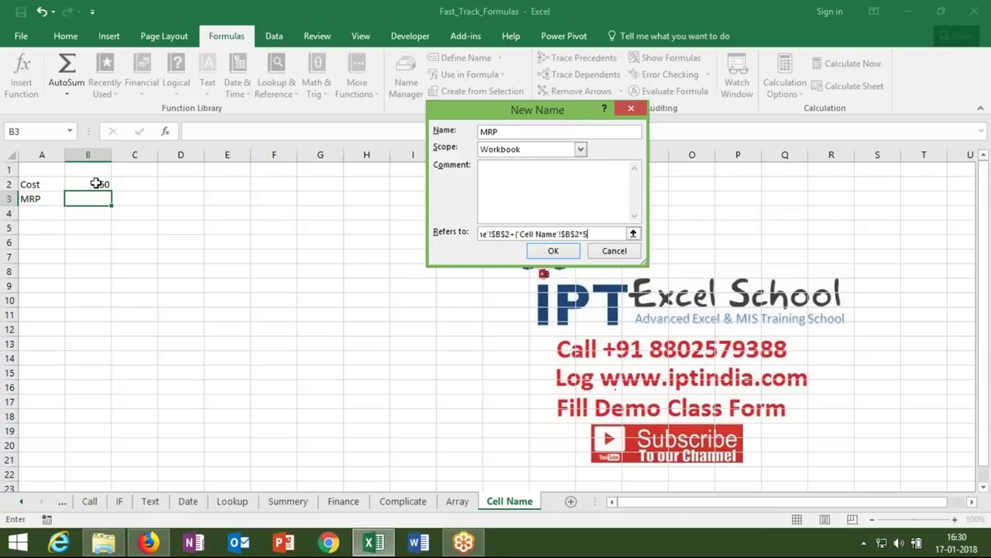
type("%)")
key("alt+n")
type("M_C")
left_click(553, 250)
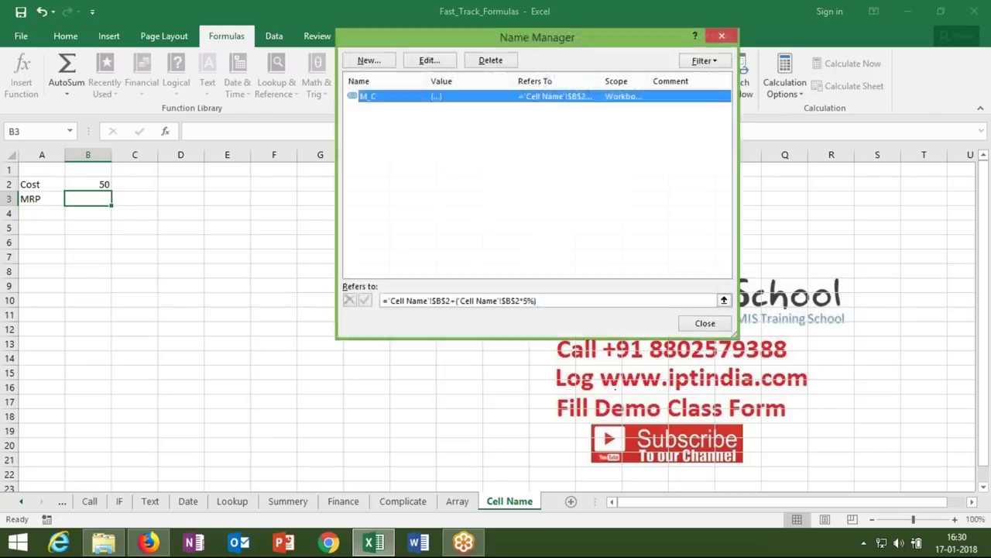
- Define the name H_C as =M_C+(M_C*10%)
left_click(368, 61)
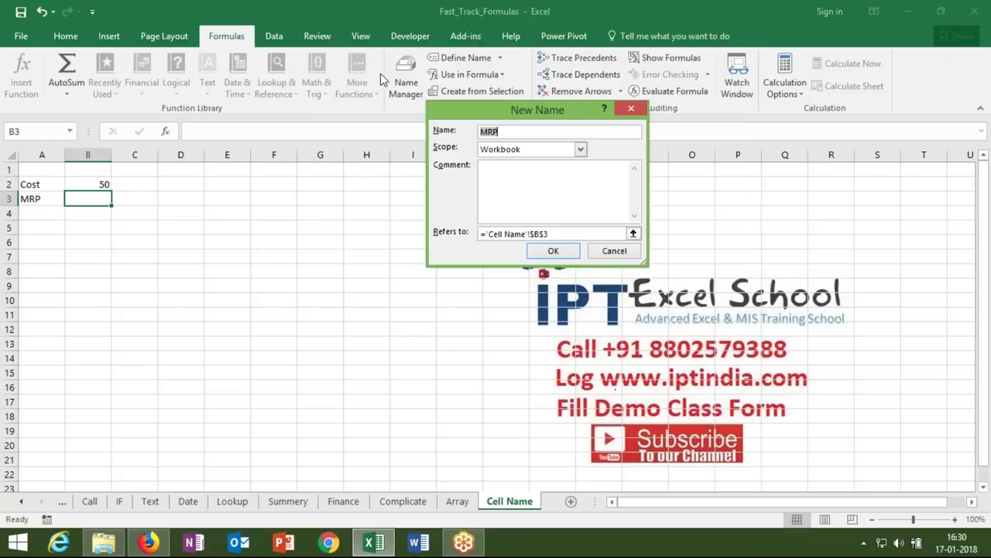
type("H_C")
left_click(565, 233)
left_click_drag(548, 234, 489, 235)
key("BackSpace")
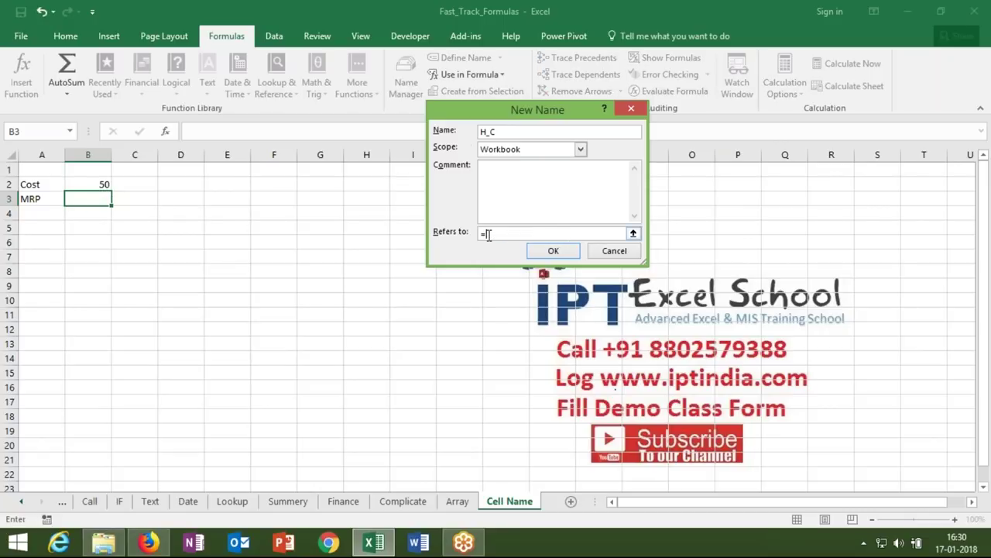
type("10")
type("0")
type("C")
type("+")
type("(M")
type("_C*10")
type("%")
type(")")
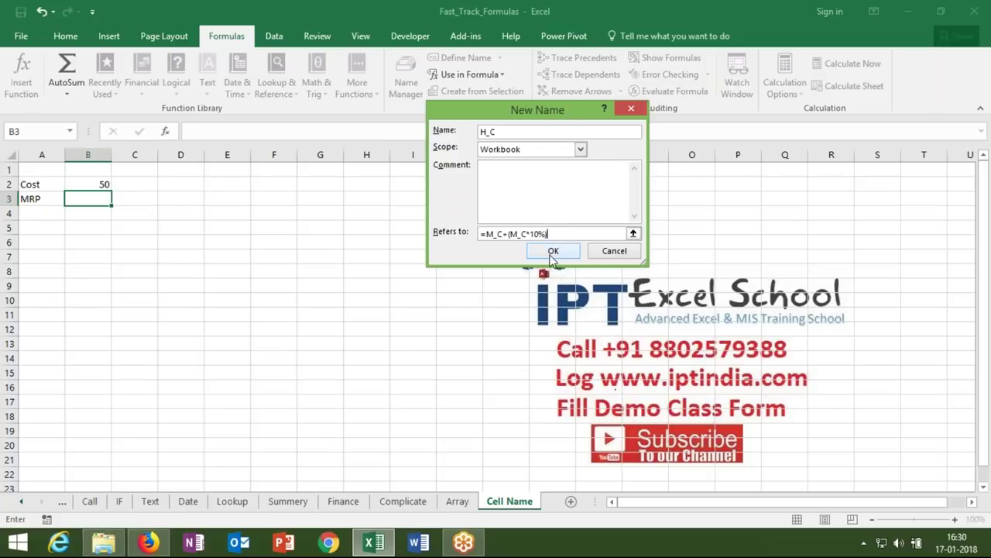
left_click(553, 255)
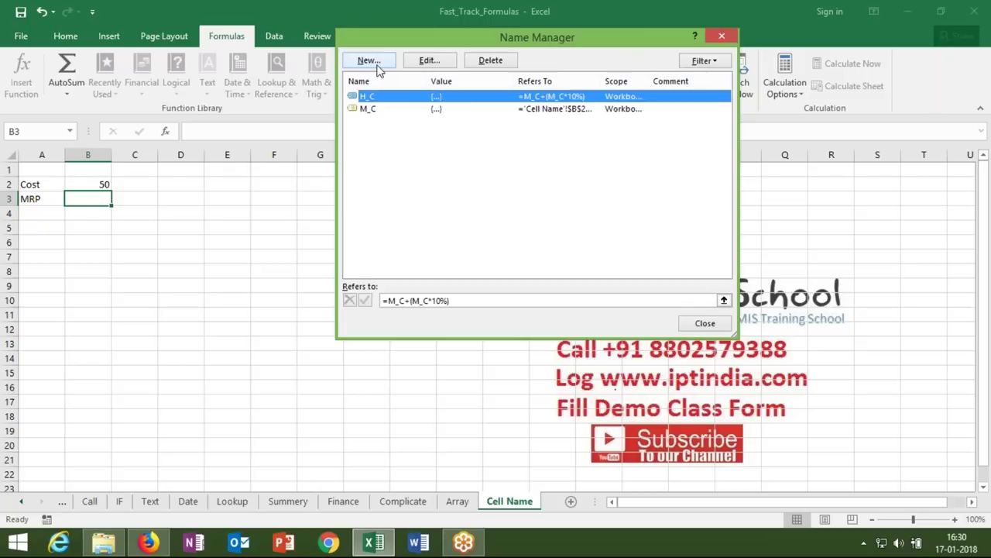
- Define the name R_C as =H_C+(H_C*15%)
left_click(378, 66)
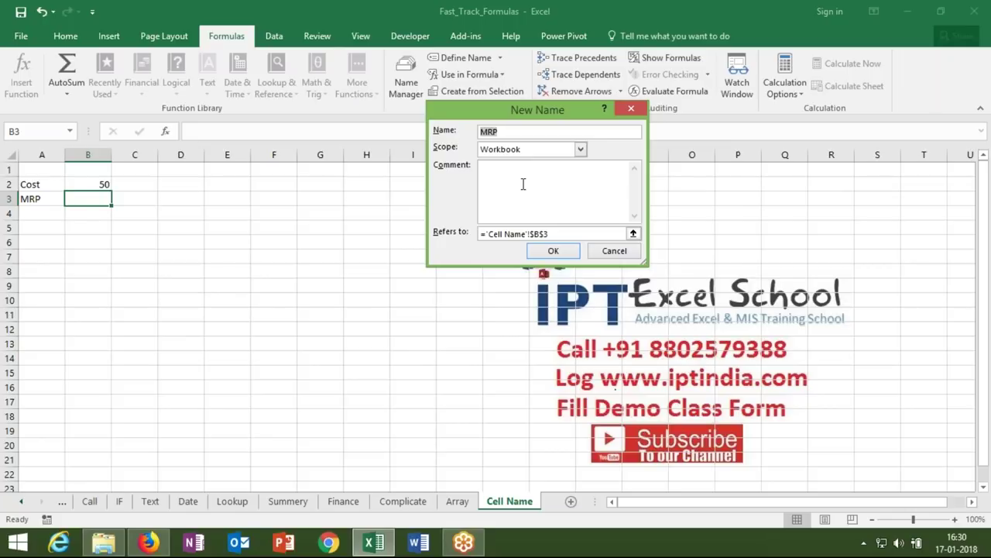
type("R_C")
left_click(488, 235)
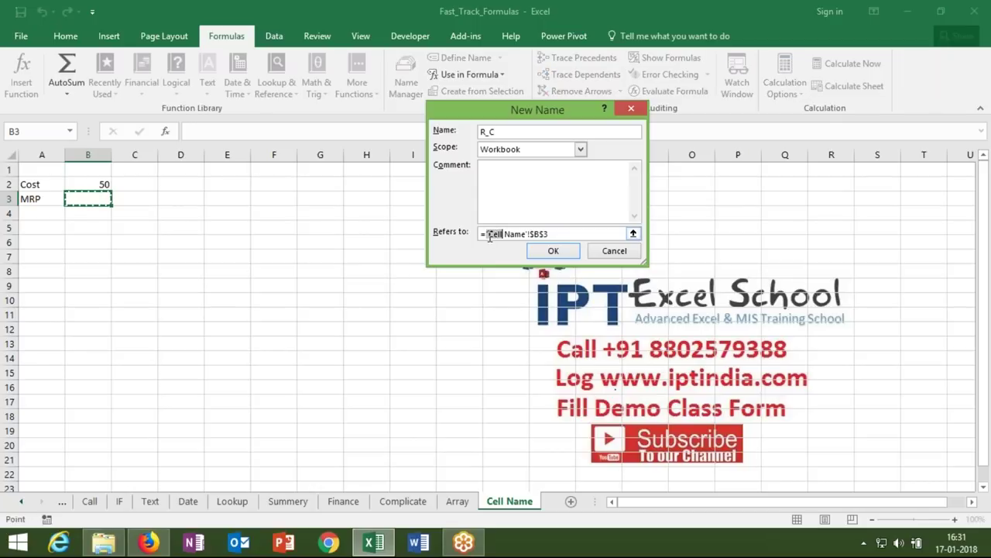
key("Delete")
key("Delete")
key("Delete")
key("Delete")
key("Delete")
key("Delete")
key("Delete")
key("Delete")
key("Delete")
key("Delete")
key("Delete")
key("Delete")
key("Delete")
key("Delete")
key("Delete")
key("Delete")
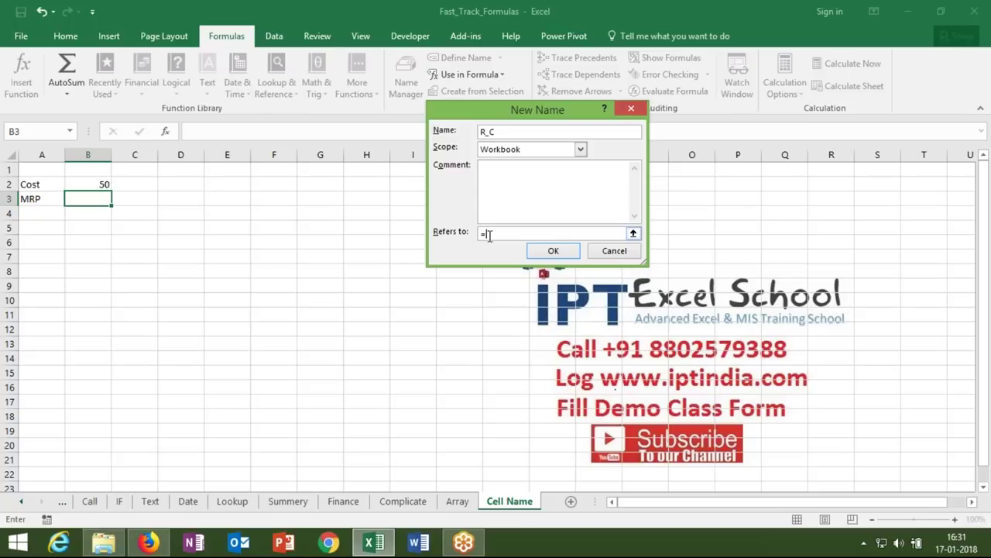
type("R")
type("[")
type("C")
type("+")
type("(H_")
type("C")
type("*15")
type("%")
type(")")
left_click(553, 250)
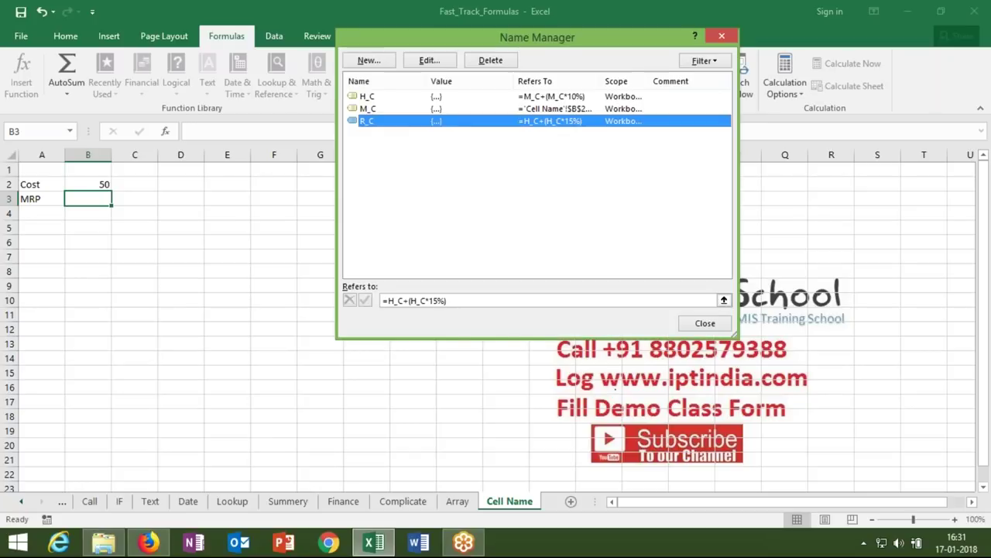
- Define the name MRP as =R_C+(R_C*20%) and close Name Manager
left_click(368, 61)
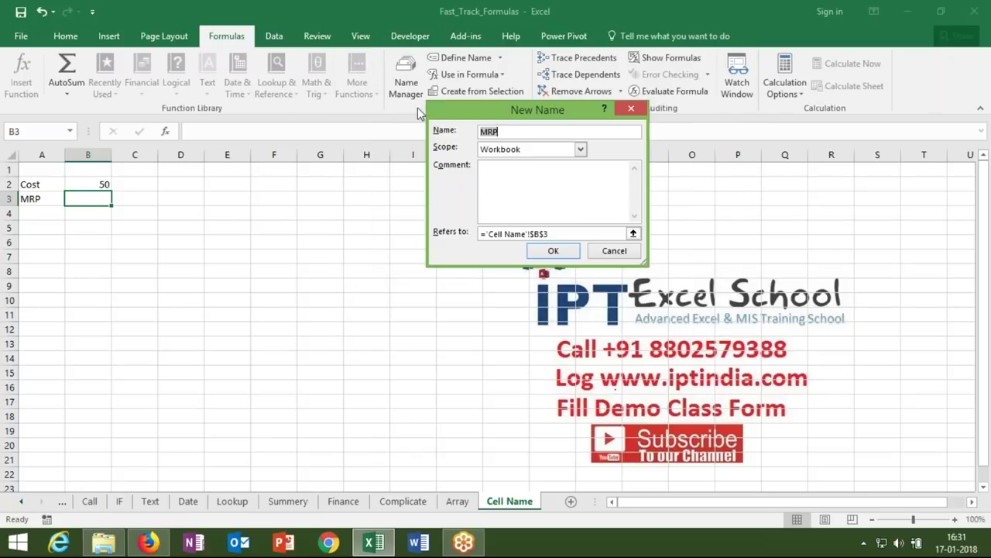
left_click_drag(549, 234, 485, 237)
key("BackSpace")
type("R_C+")
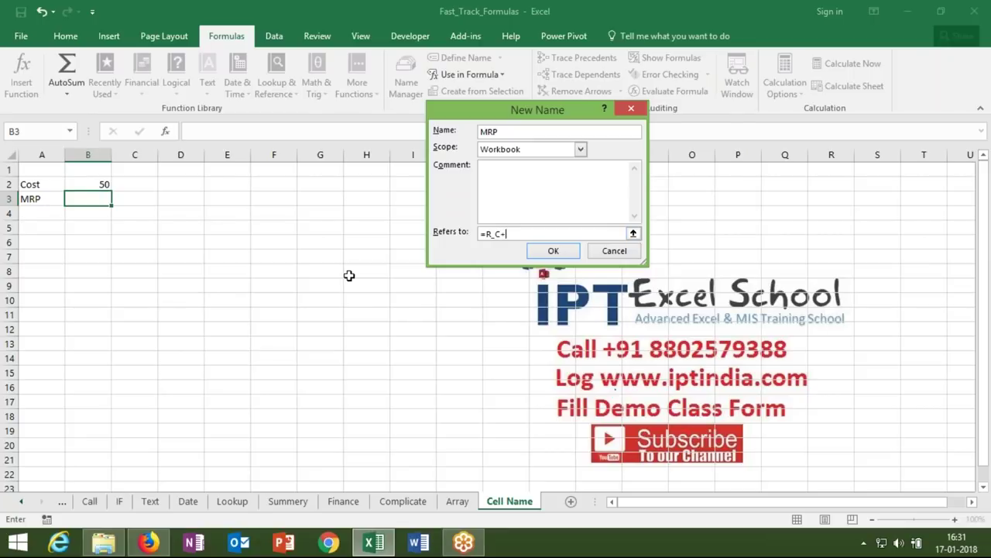
type("(R_C*20%)")
left_click(542, 255)
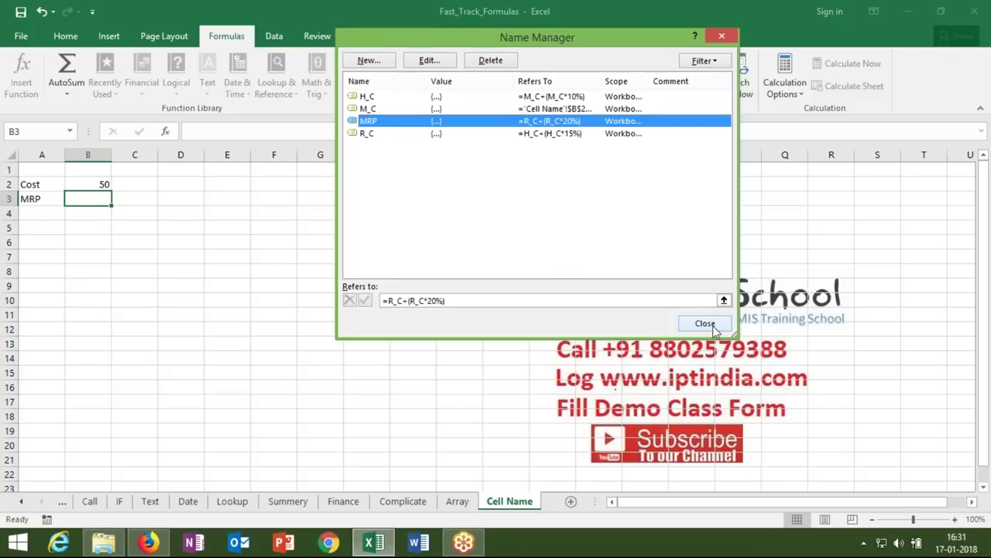
left_click(713, 326)
- Enter =MRP in B3 so it returns 79.695
type("=")
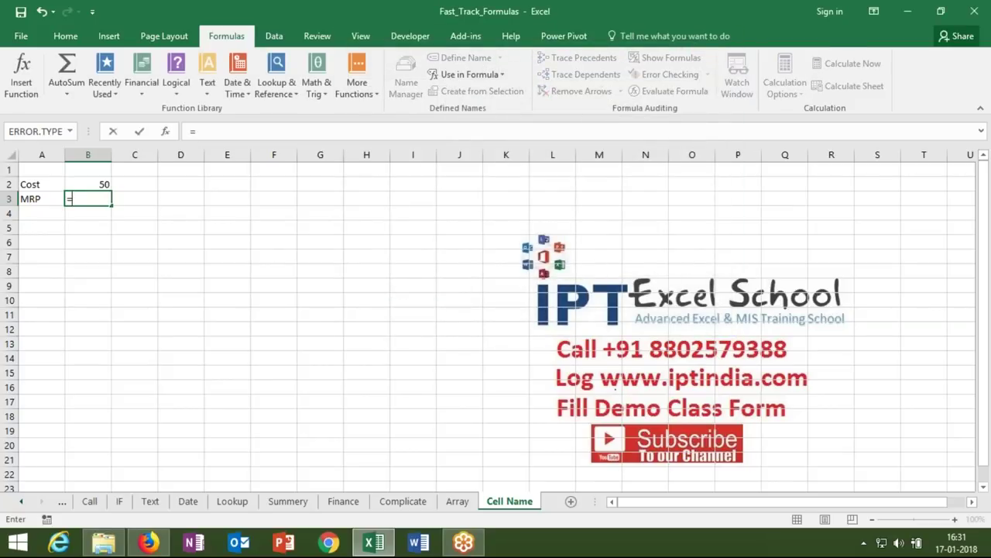
type("mrp")
key("Tab")
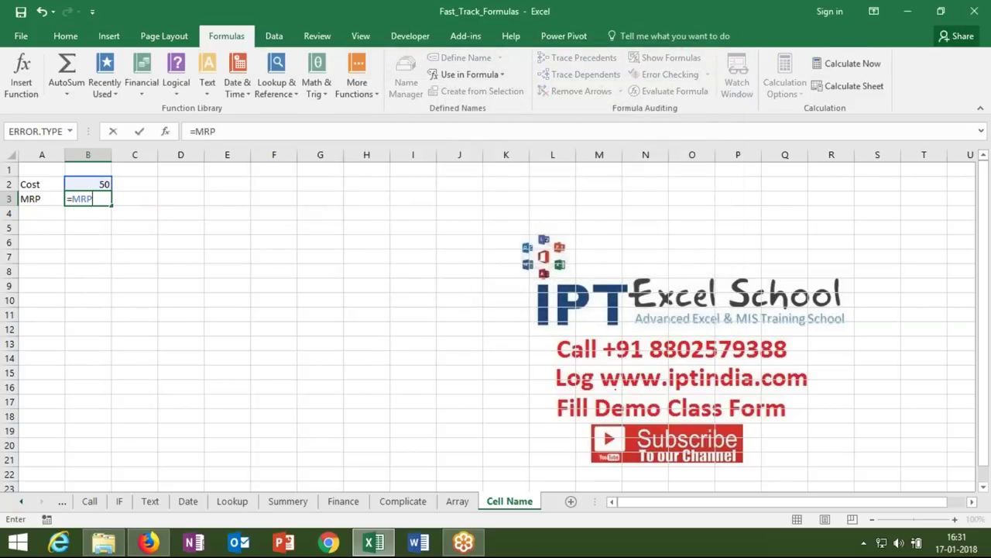
key("Return")
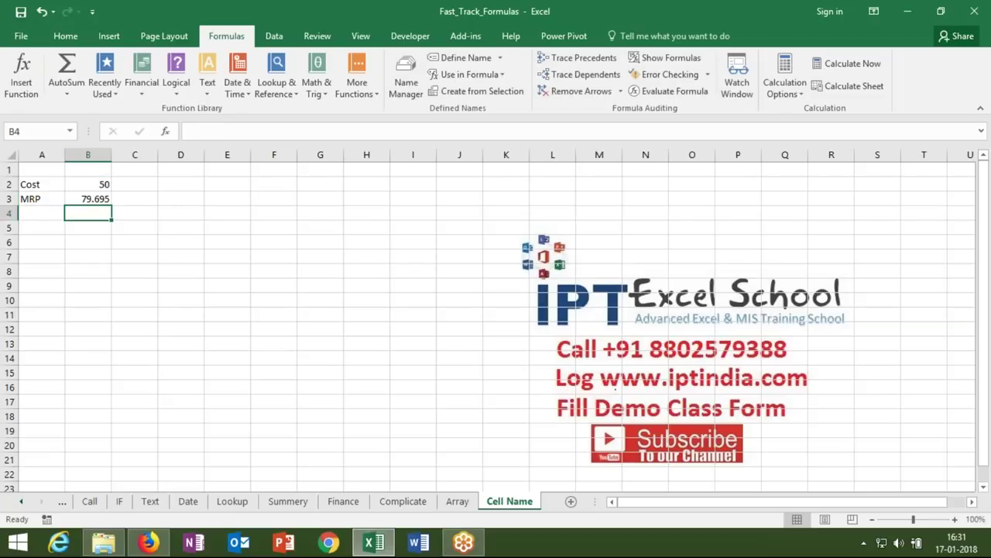
left_click(87, 198)
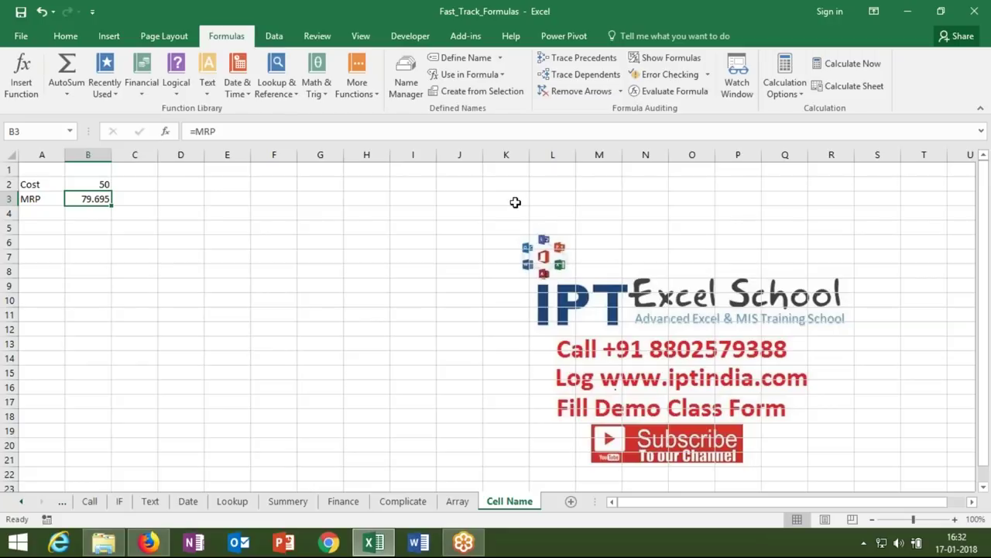
- Review the R_C definition in Name Manager without changing anything
left_click(407, 85)
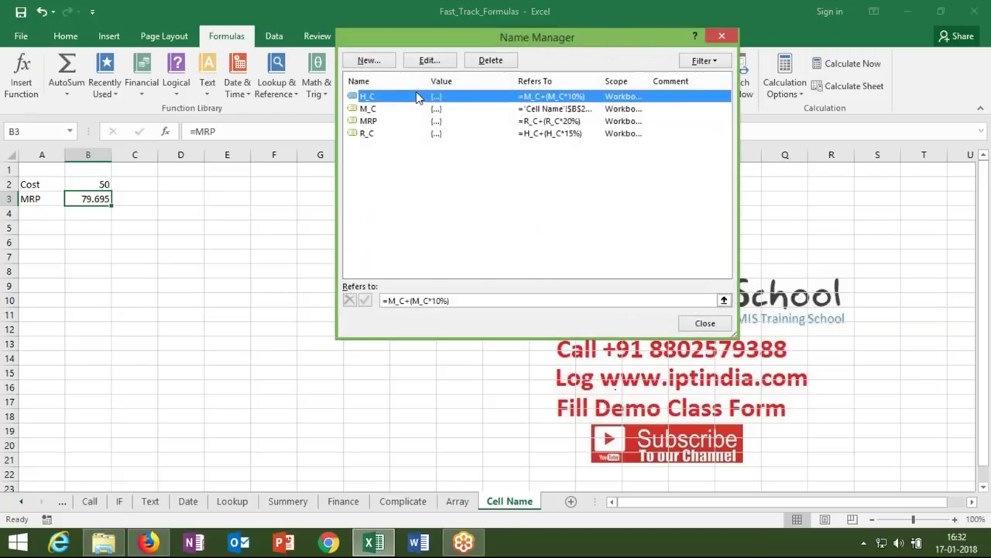
left_click(401, 134)
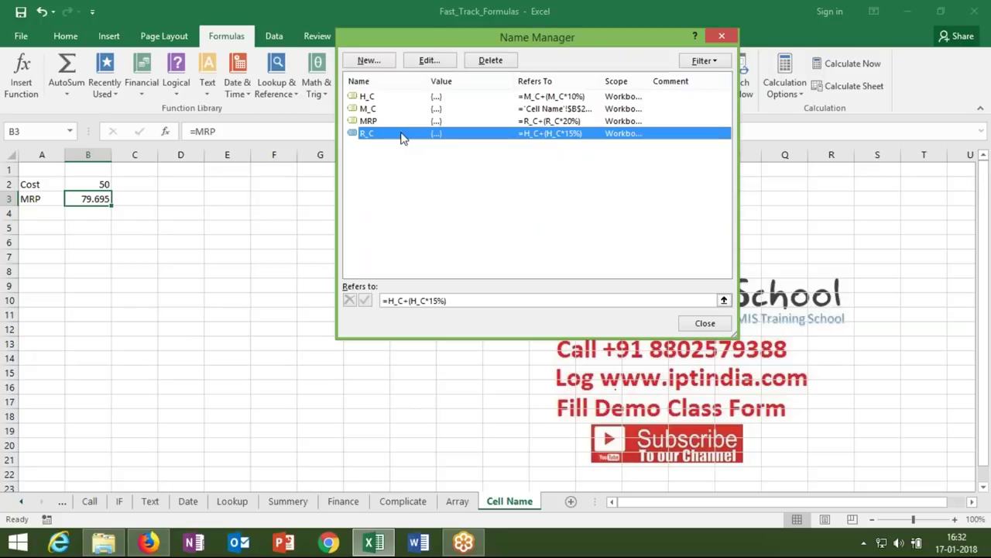
left_click(438, 301)
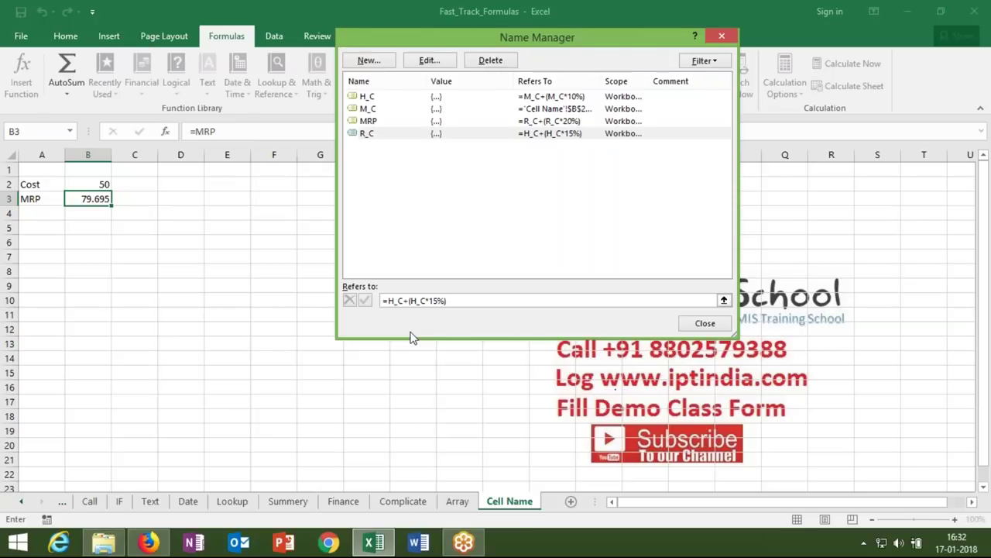
key("Return")
key("Escape")
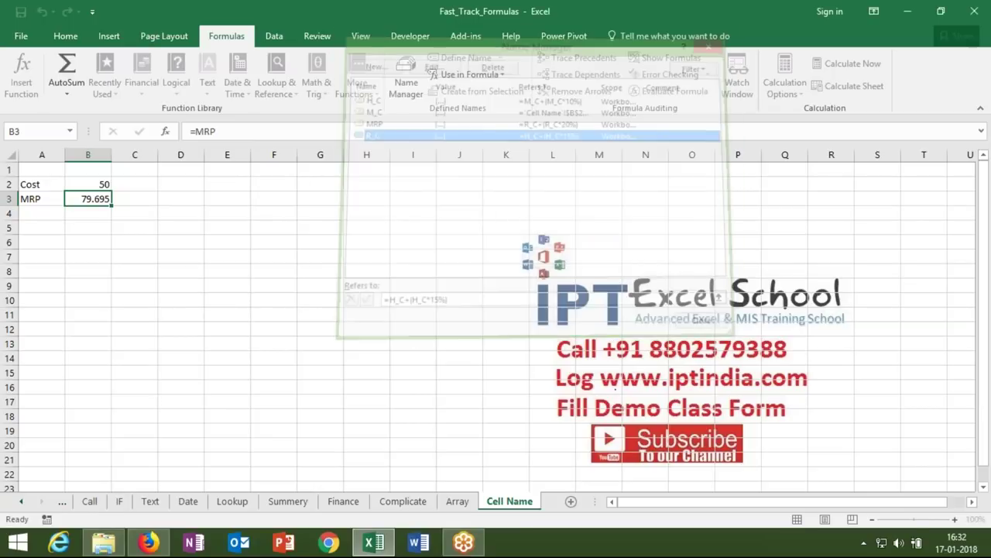
- On the IF sheet, copy the Sales column A23:A31
left_click(22, 502)
left_click(22, 502)
left_click(88, 504)
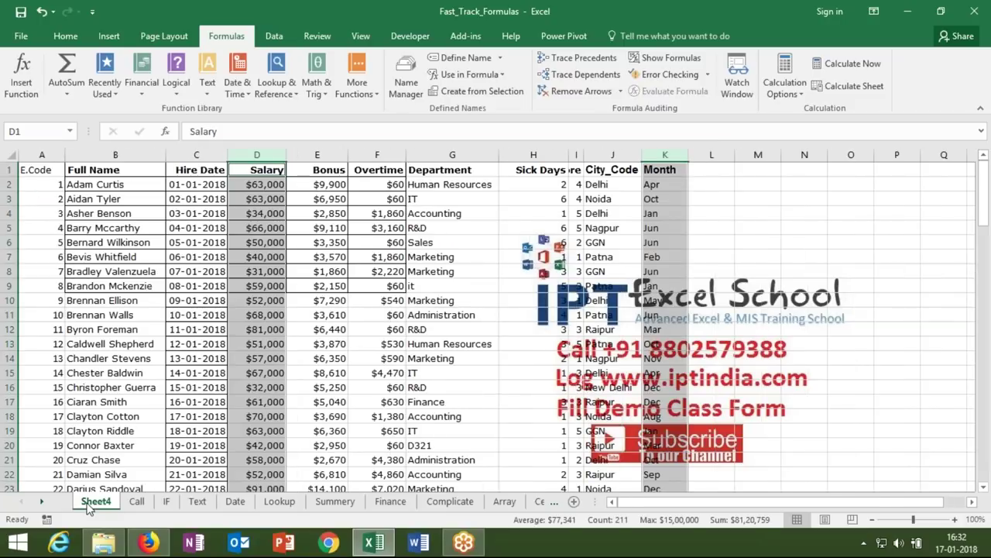
left_click(135, 502)
left_click(165, 502)
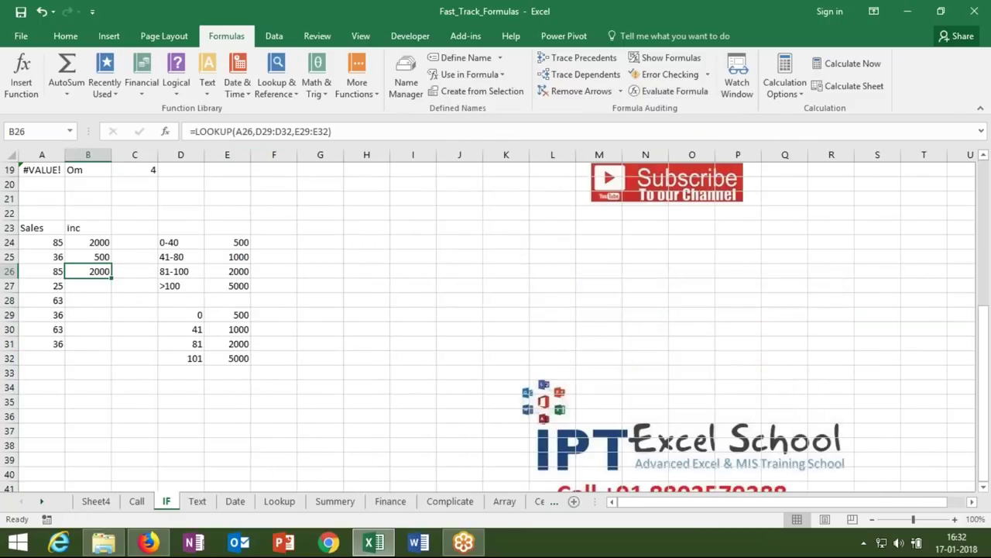
left_click(48, 227)
left_click_drag(48, 227, 60, 341)
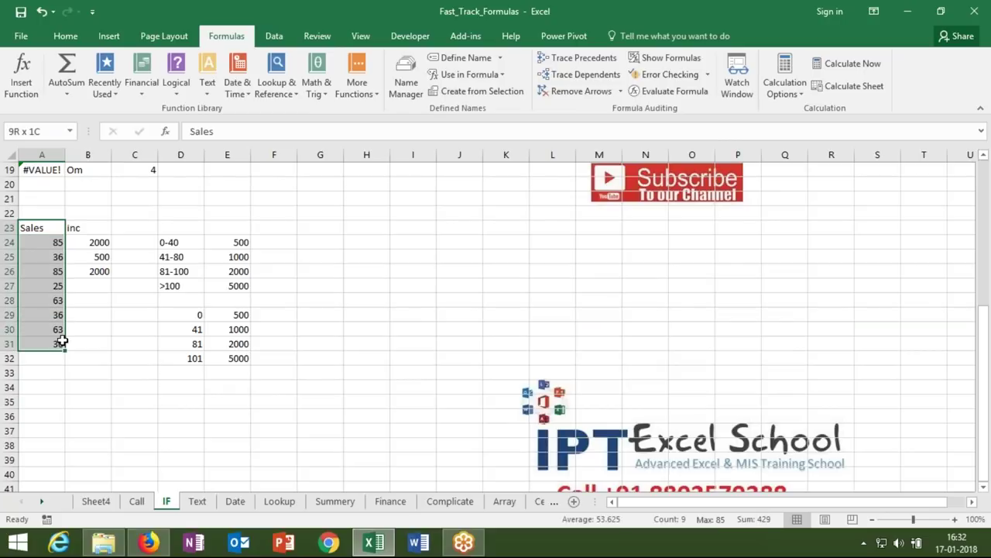
key("ctrl+c")
key("Escape")
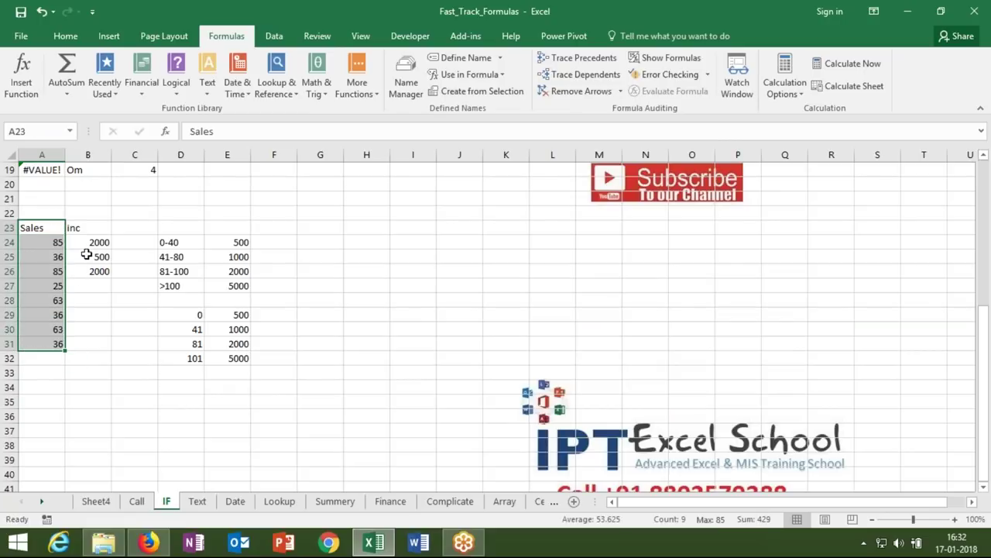
double_click(90, 243)
key("Escape")
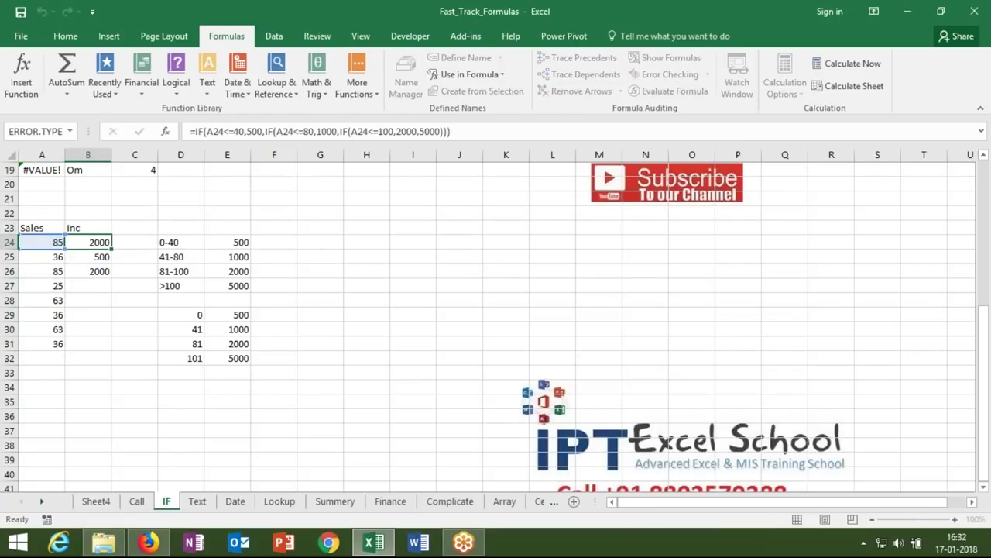
left_click_drag(50, 232, 56, 342)
key("ctrl+c")
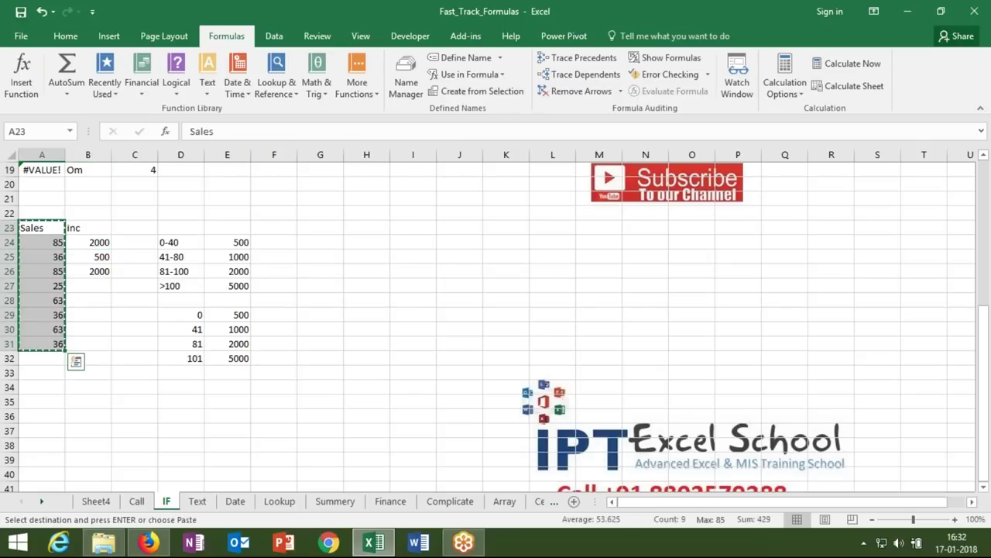
- Paste the Sales column at E1 on Cell Name and add the heading INC in F1
left_click(45, 499)
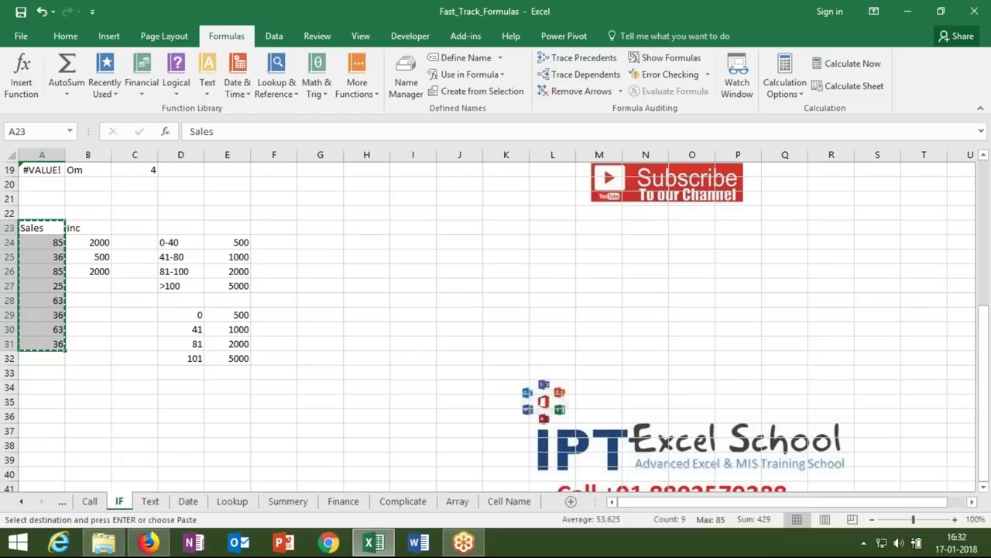
left_click(509, 501)
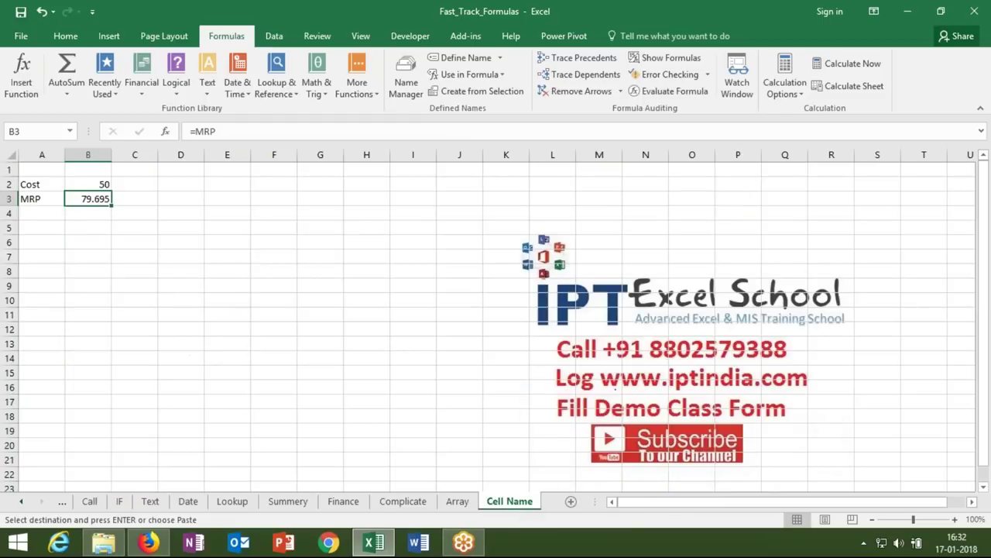
left_click(231, 171)
key("ctrl+v")
left_click(268, 170)
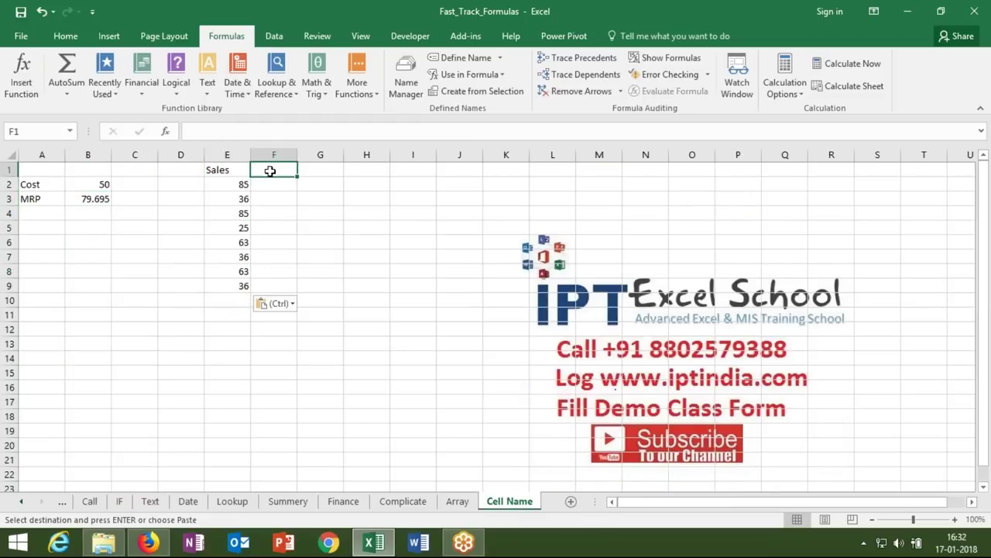
type("INC")
key("Return")
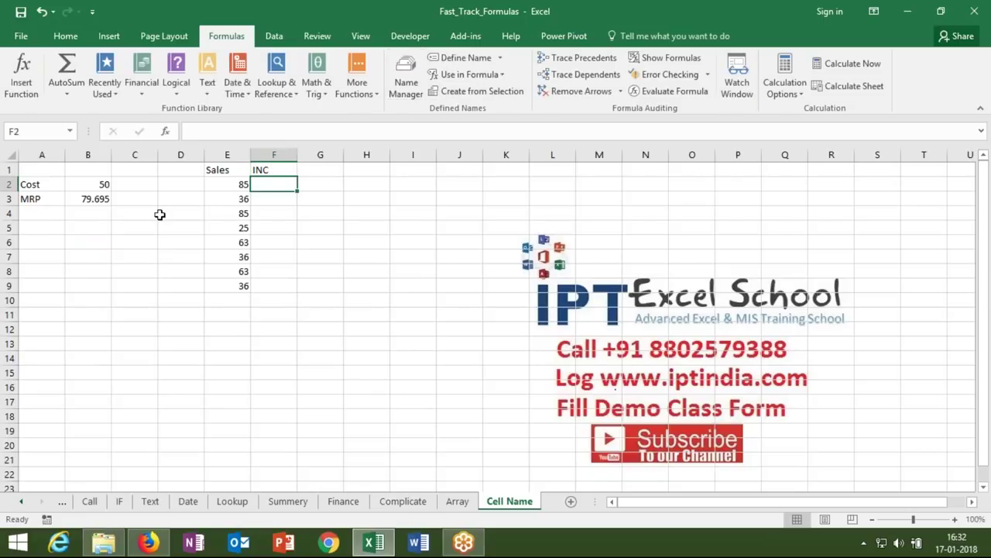
- Compare B3's =MRP with the long nested MRP formula in B11 on the Call sheet
left_click(91, 200)
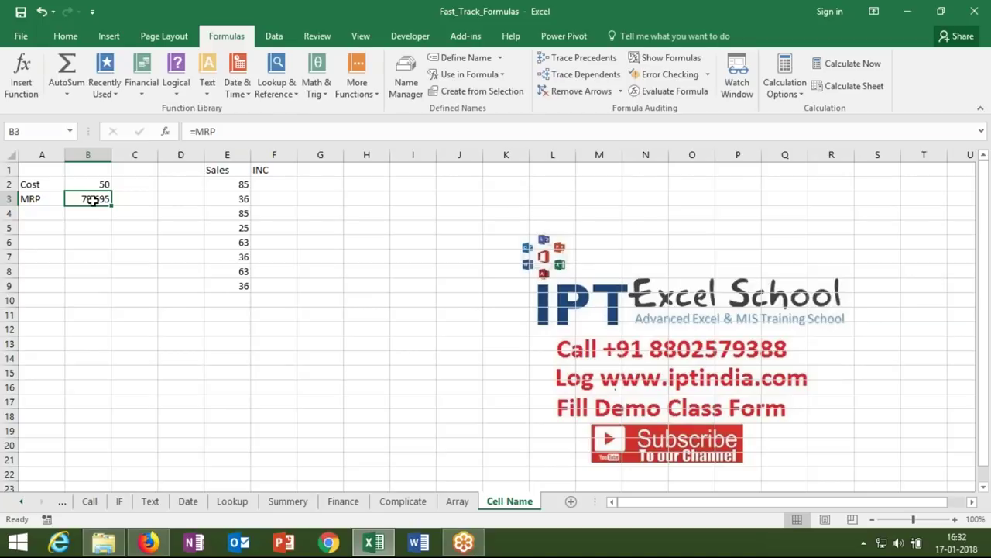
left_click(90, 502)
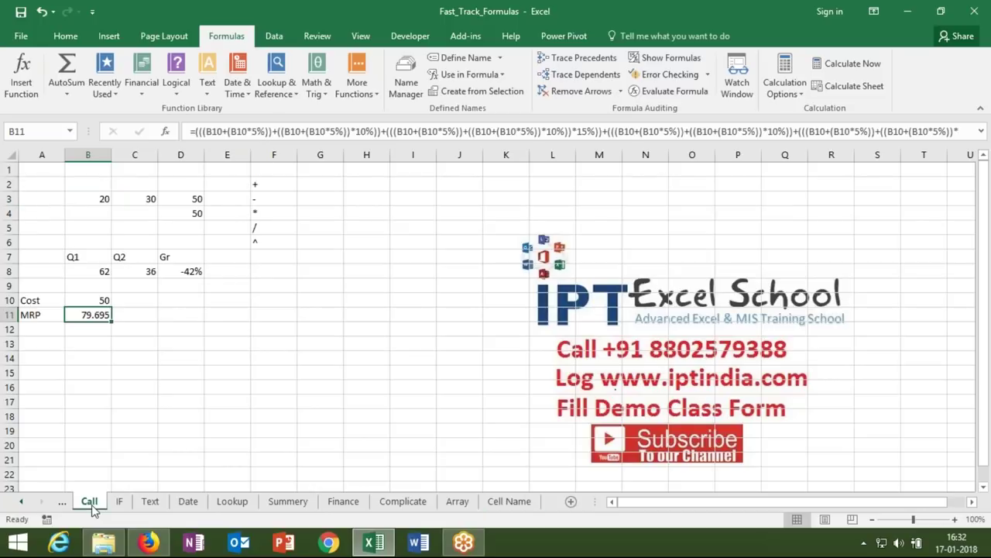
double_click(90, 316)
double_click(90, 317)
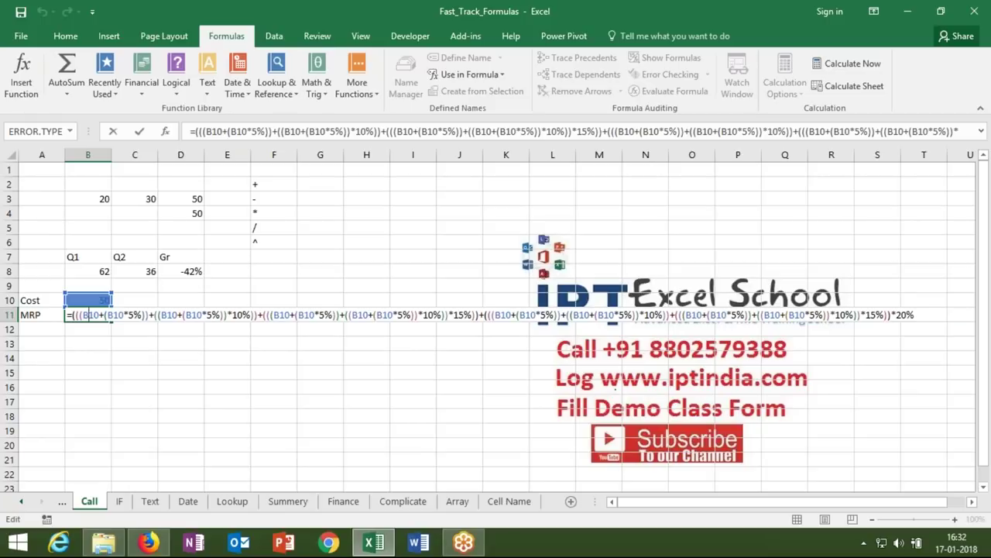
key("Escape")
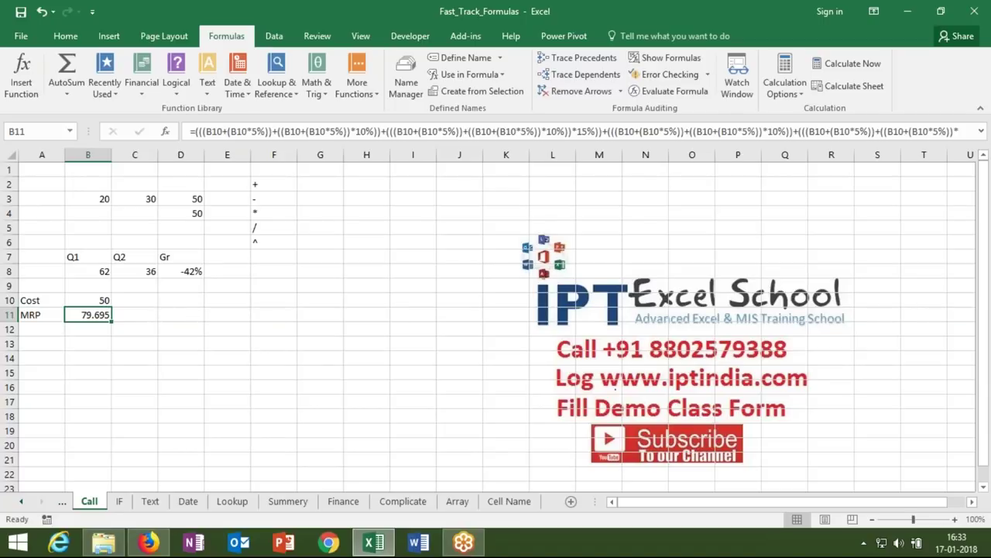
- On the Cell Name sheet, start F2's nested IF: 500 for sales ≤40, 1000 for ≤80
left_click(493, 504)
left_click(285, 184)
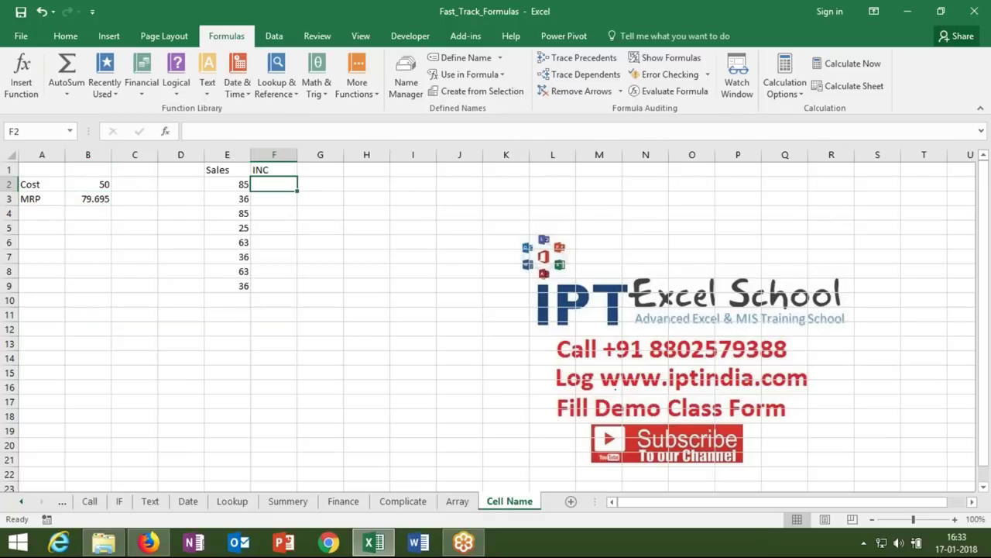
type("=if")
key("Tab")
left_click(239, 184)
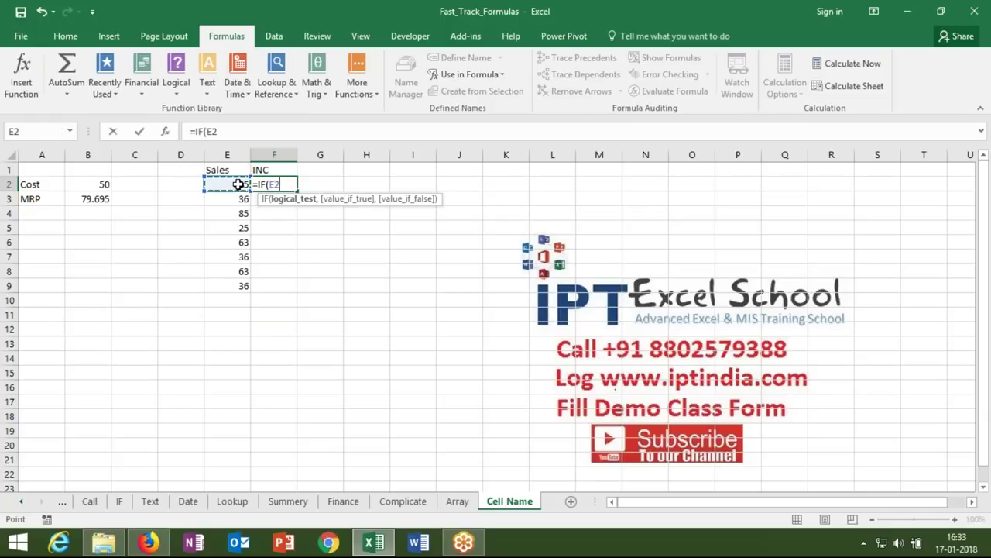
type("<=40,5000")
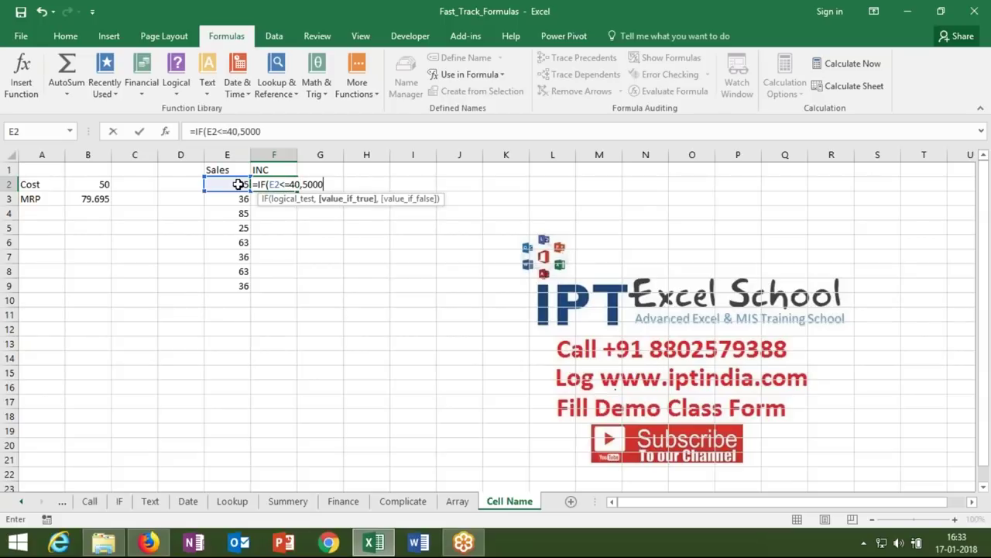
key("BackSpace")
type(",IF(")
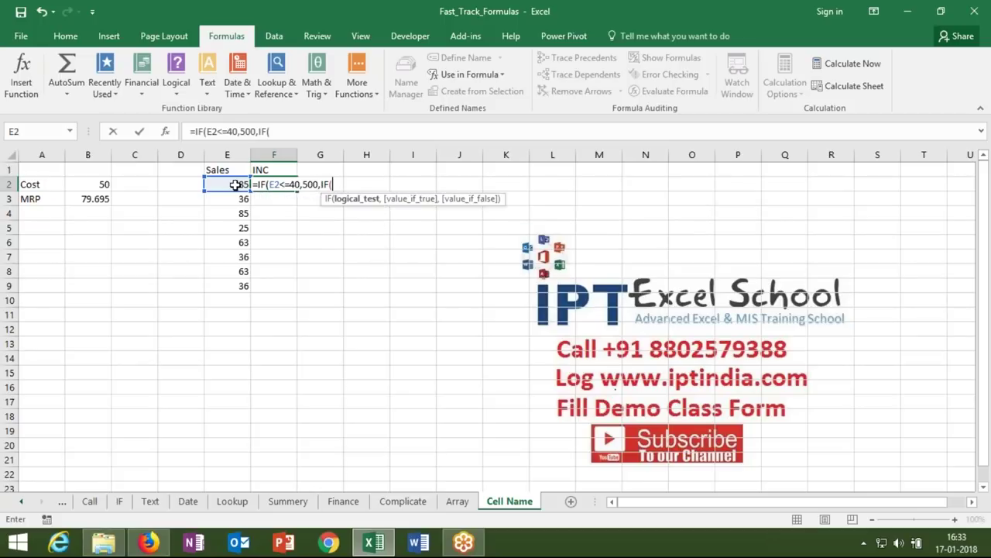
left_click(234, 184)
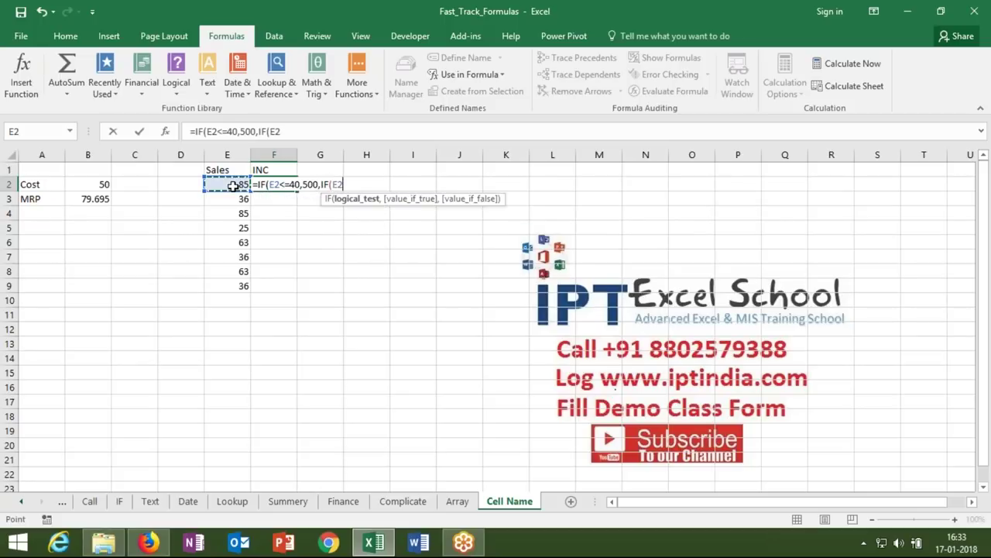
type("<=80,")
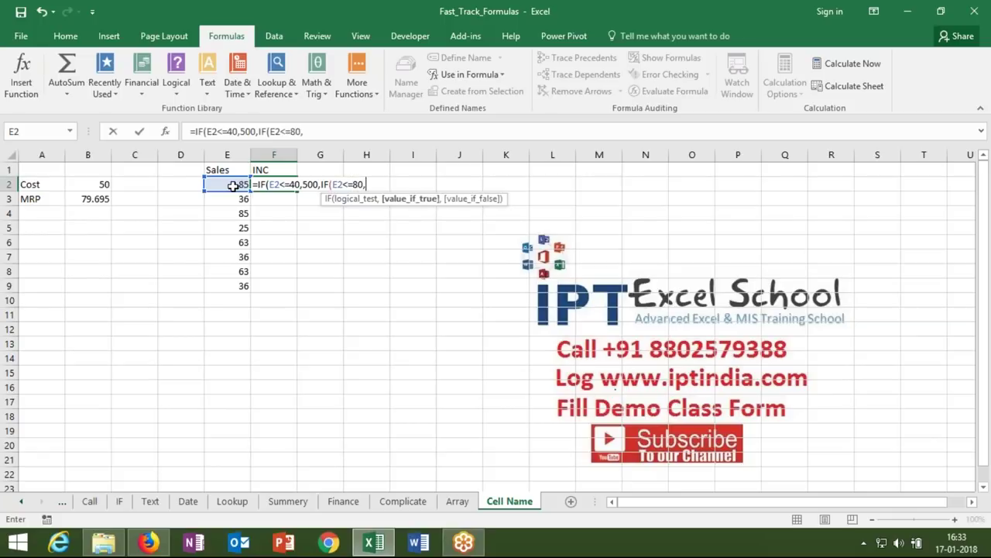
type("1000,IF(")
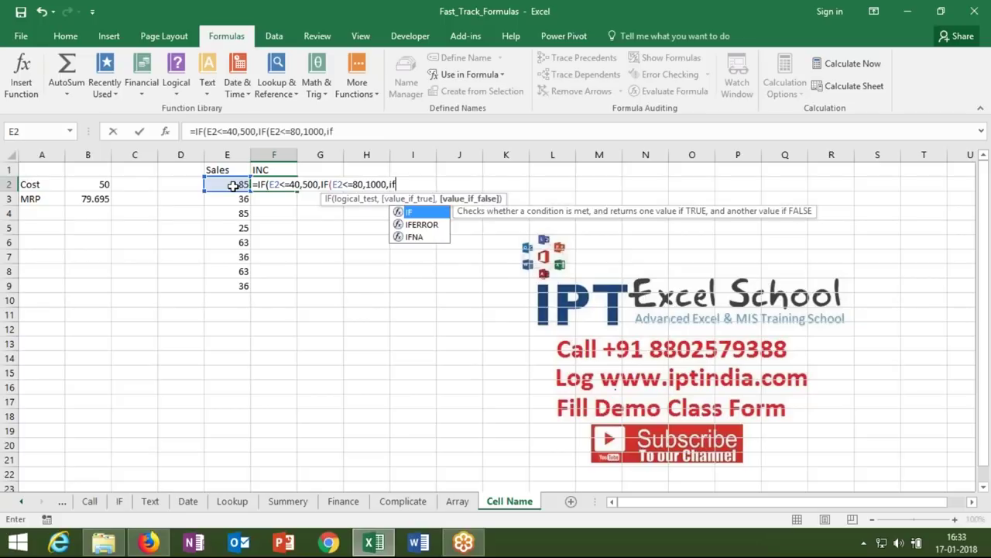
- Finish the formula with 2000 for ≤100, otherwise 5000, accepting Excel's bracket correction
left_click(231, 186)
type("<=")
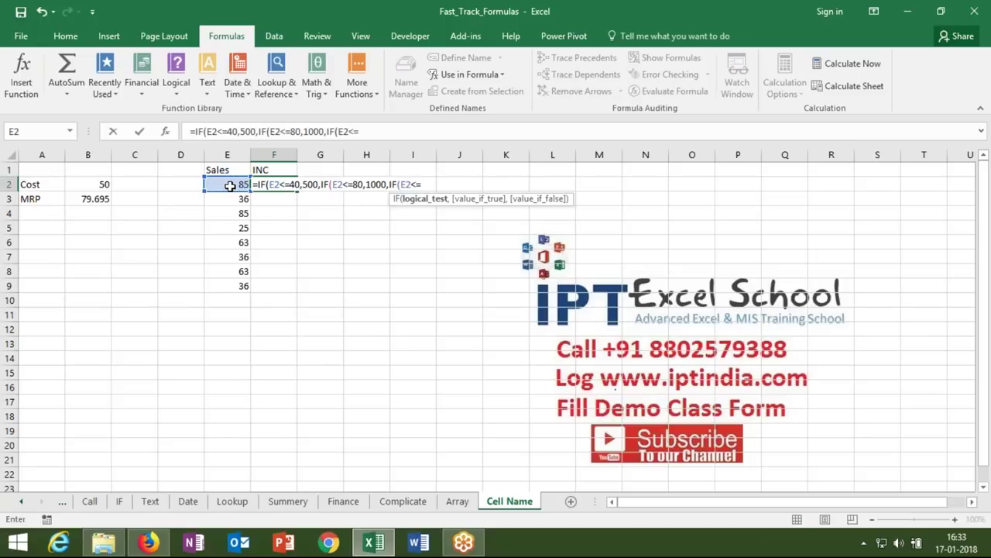
type("100,2000,5000")
key("Return")
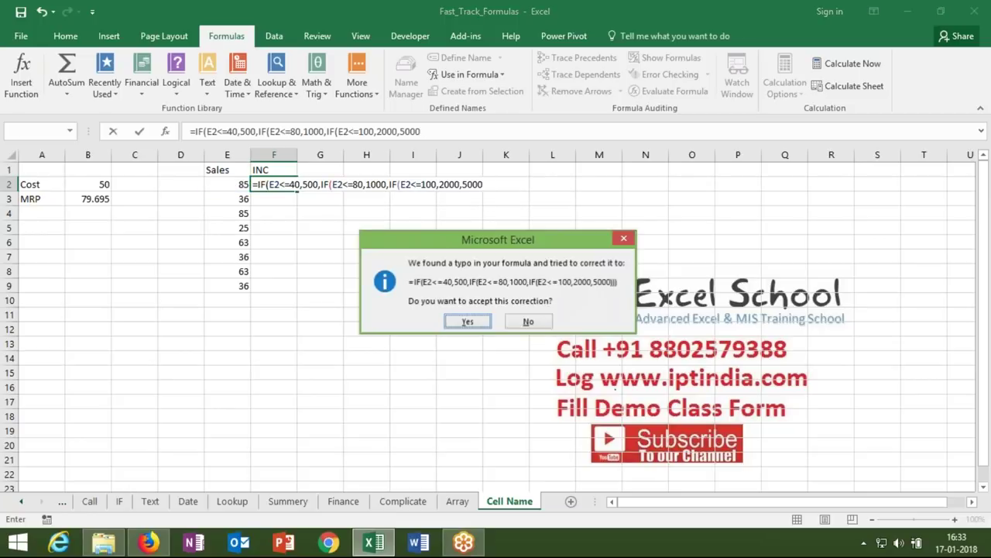
left_click(467, 321)
key("Down")
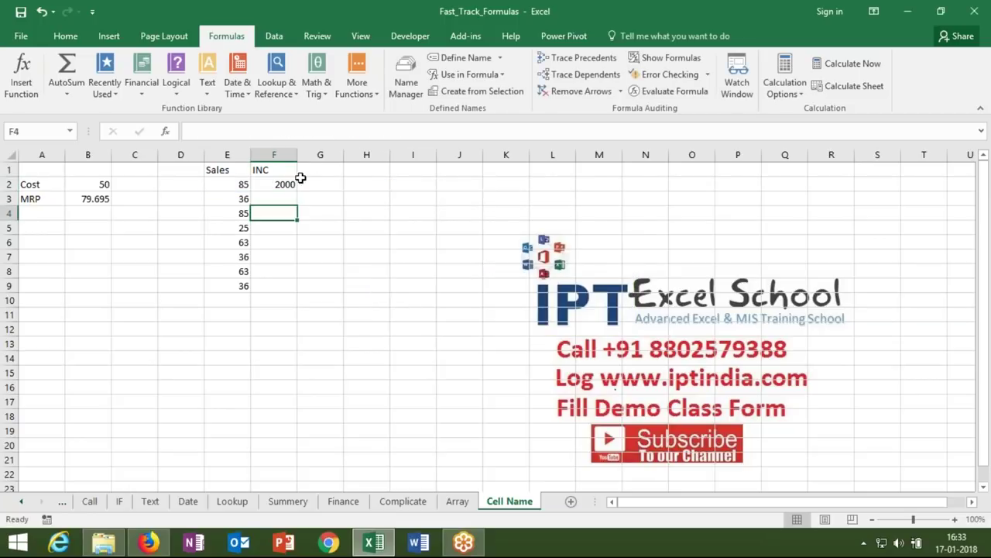
double_click(283, 183)
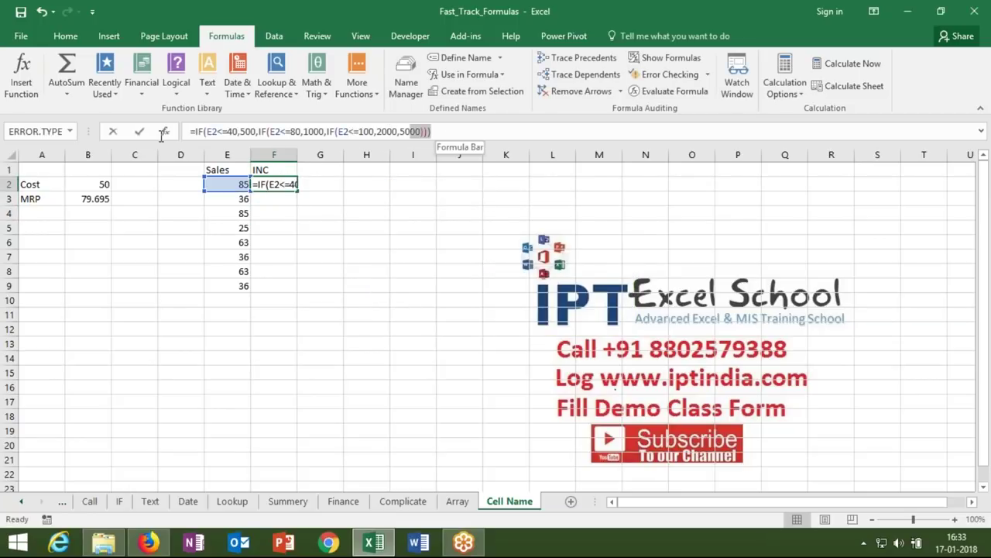
key("ctrl+Return")
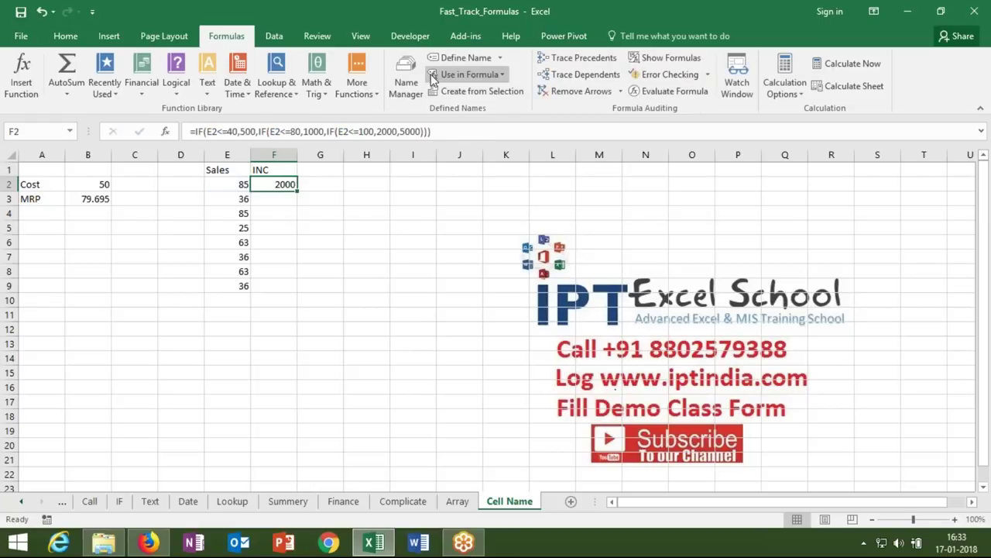
- In Name Manager, change M_C's $B$2 references to relative B2, then begin a new name
left_click(416, 85)
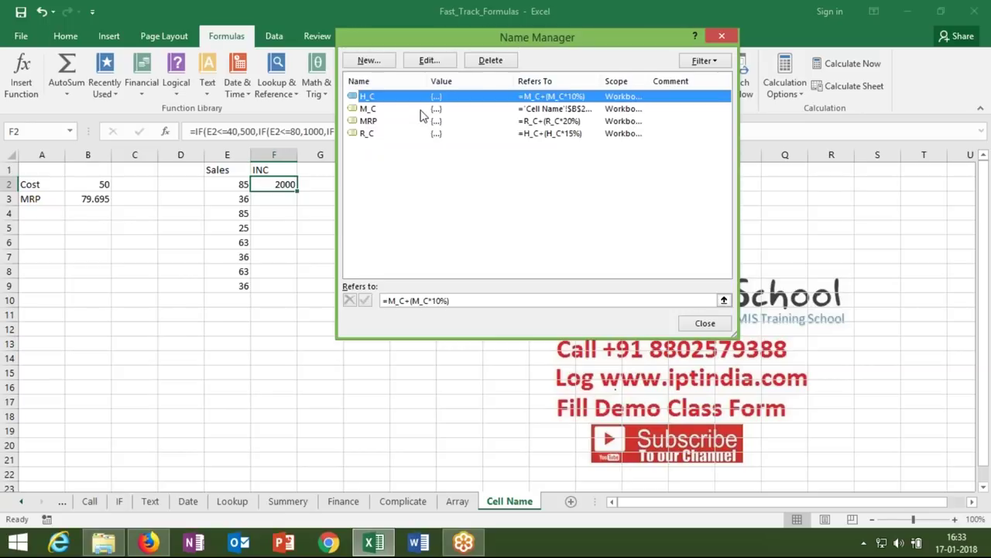
left_click(420, 111)
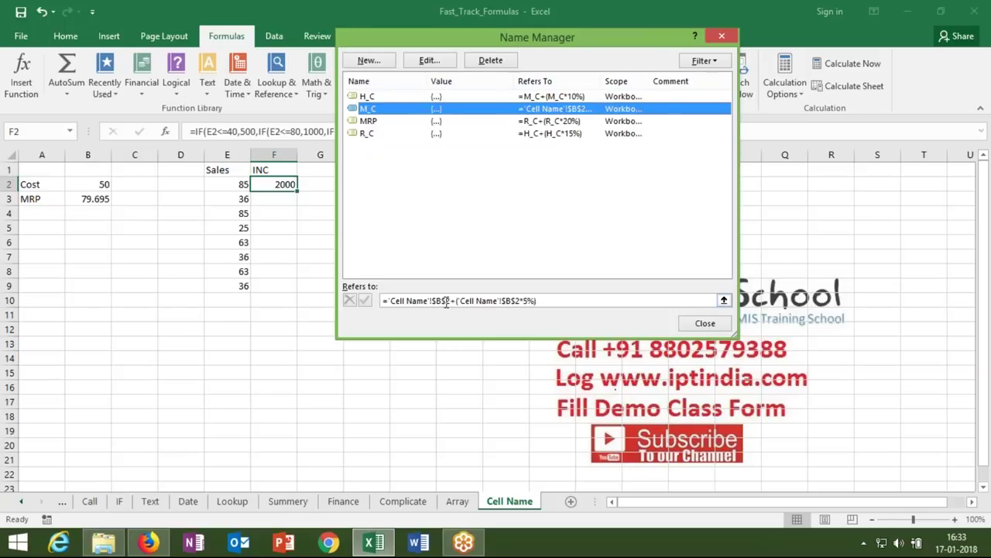
left_click(446, 301)
key("BackSpace")
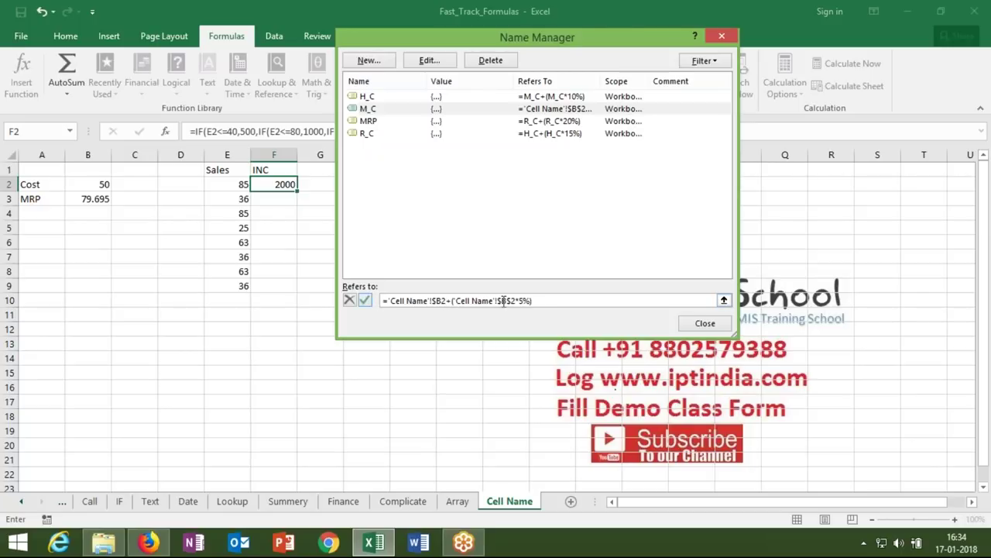
left_click(511, 301)
key("BackSpace")
left_click(435, 300)
key("BackSpace")
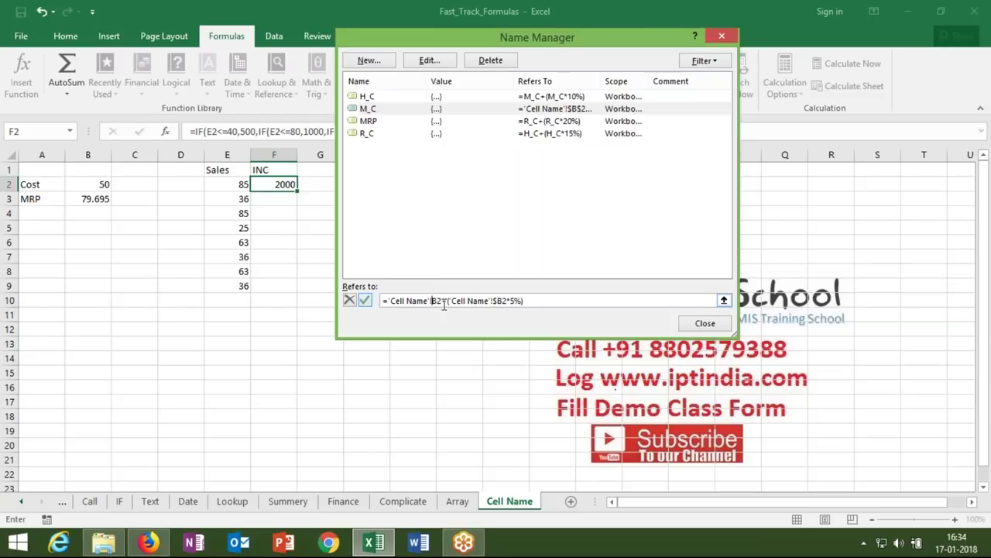
left_click(496, 301)
key("BackSpace")
left_click(365, 301)
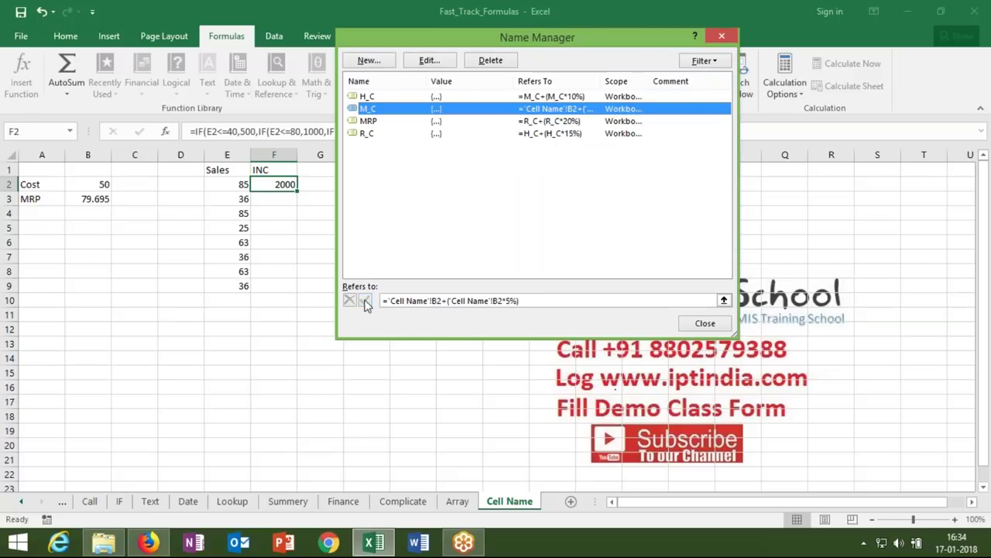
left_click(370, 61)
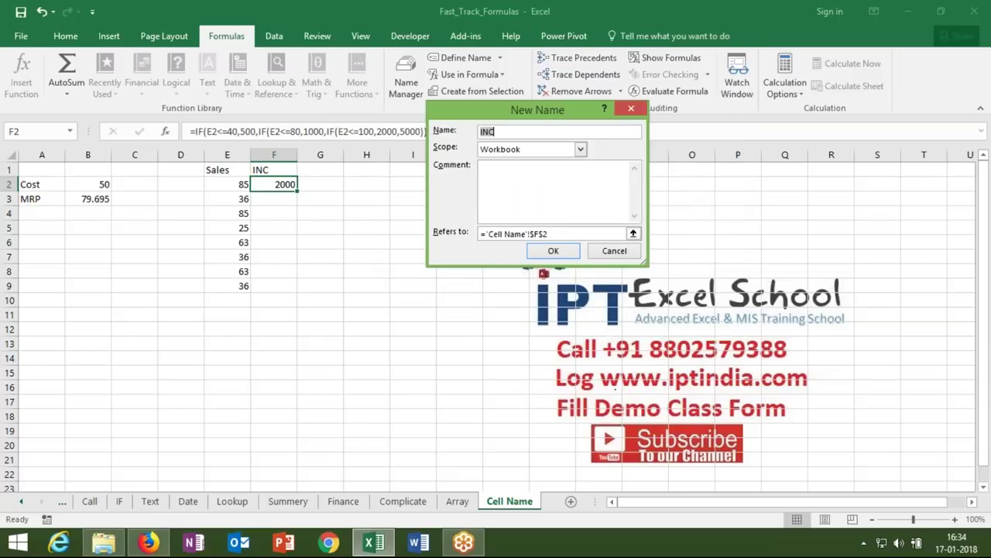
- Define INC as the pasted nested IF incentive formula instead of $F$2
left_click(549, 233)
key("BackSpace")
key("BackSpace")
key("BackSpace")
key("BackSpace")
key("BackSpace")
key("BackSpace")
key("BackSpace")
key("BackSpace")
key("BackSpace")
key("BackSpace")
key("BackSpace")
key("BackSpace")
key("BackSpace")
key("BackSpace")
key("BackSpace")
key("BackSpace")
key("BackSpace")
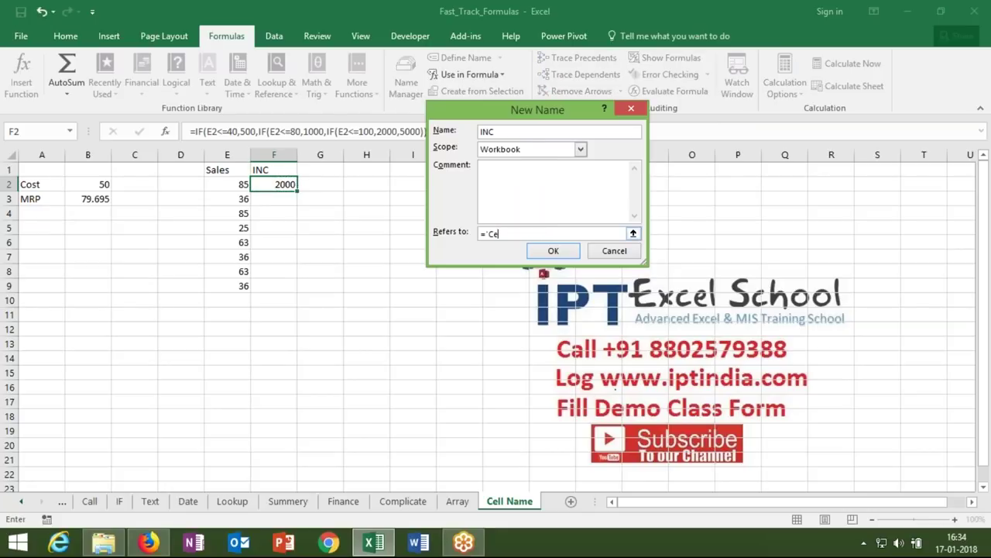
type("=IF(E2<=40,500,IF(E2<=80,1000,IF(E2<=100,2000,5000)))")
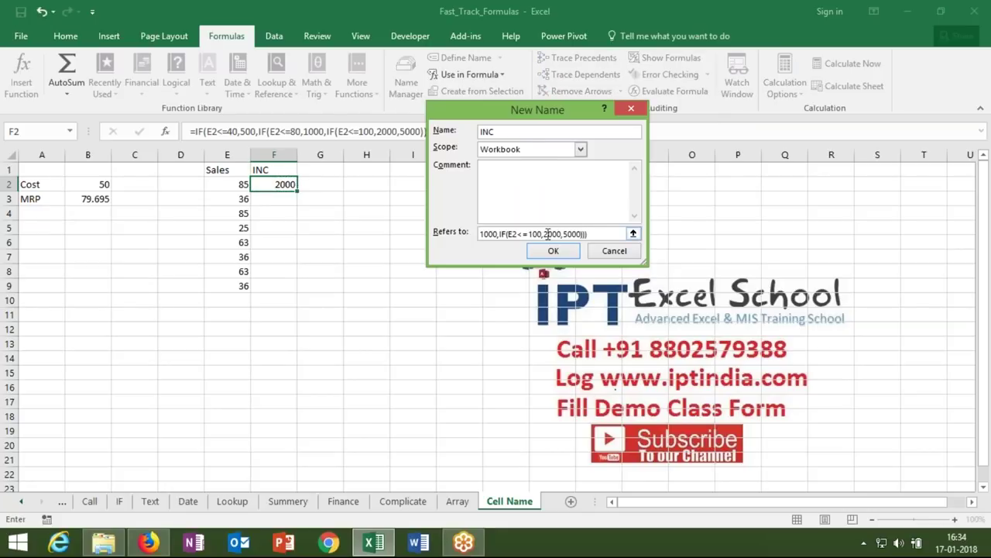
left_click(567, 251)
left_click(707, 324)
- Enter =INC in F3, which returns 500
left_click(273, 198)
type("=in")
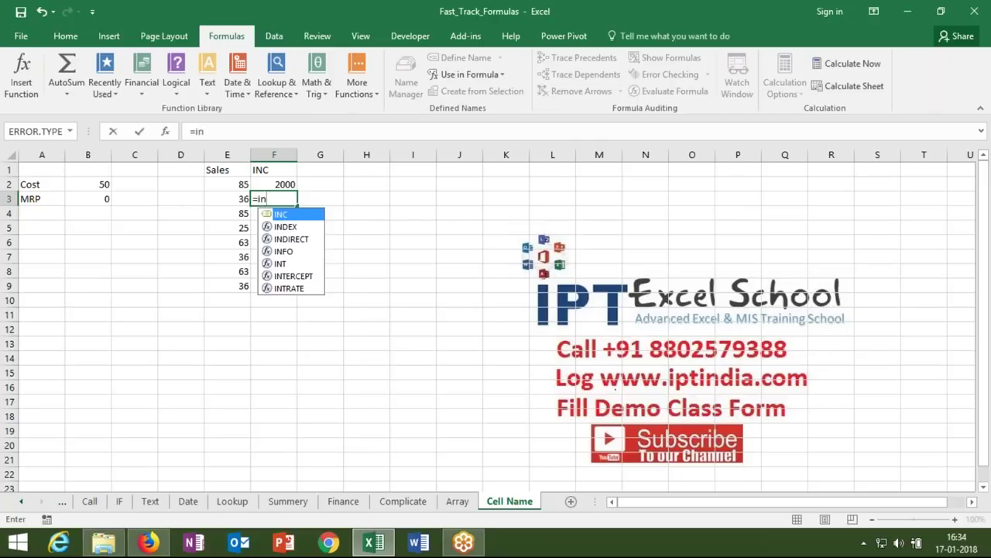
type("c")
key("Return")
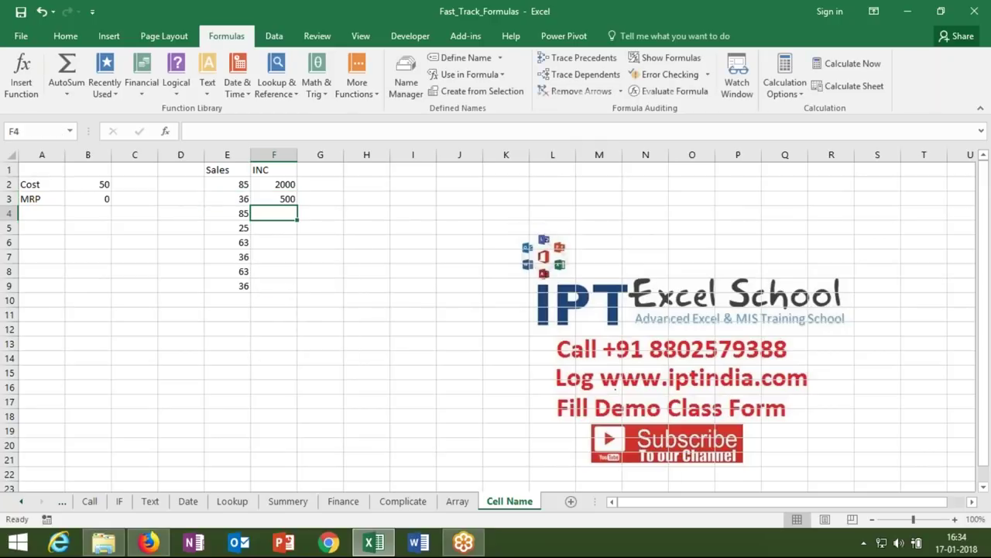
key("Up")
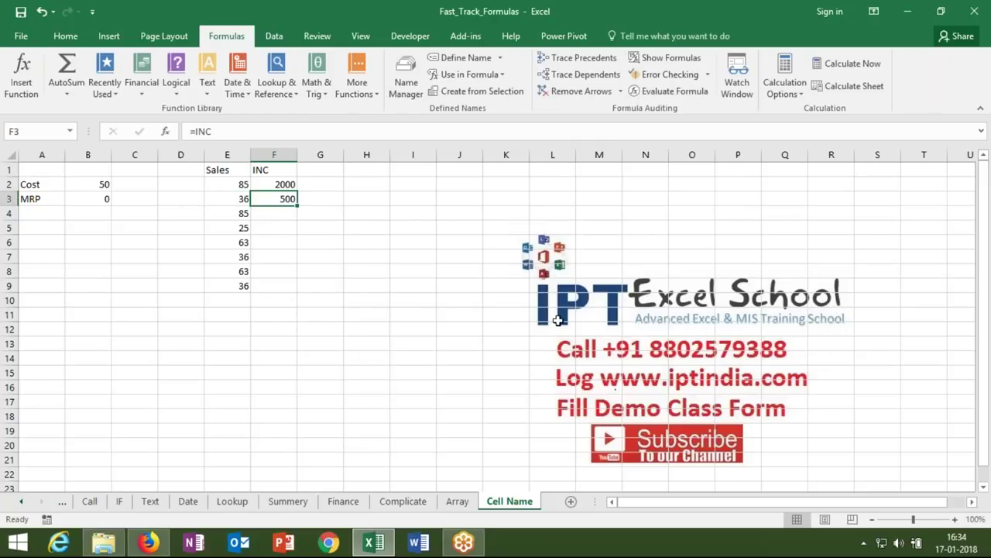
- Re-enter B3's =MRP formula and check its result
left_click(94, 198)
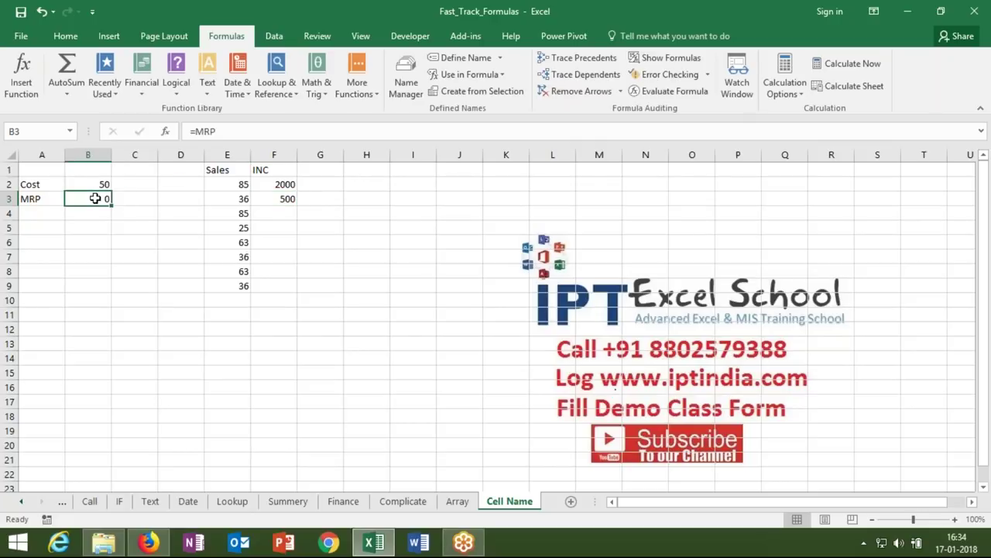
double_click(90, 198)
key("Return")
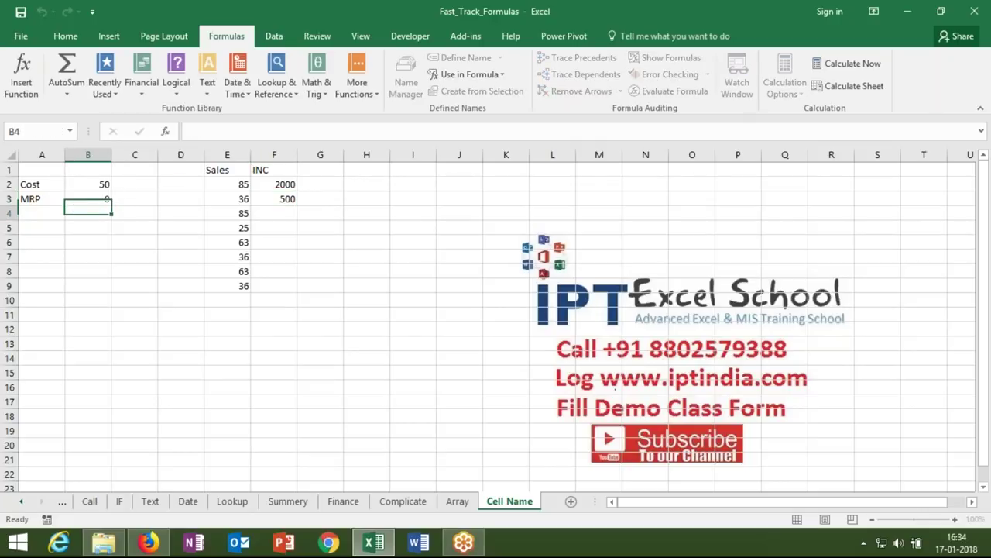
key("Up")
- Change M_C's XFB3 references to B3 and dismiss the circular reference warning
left_click(406, 77)
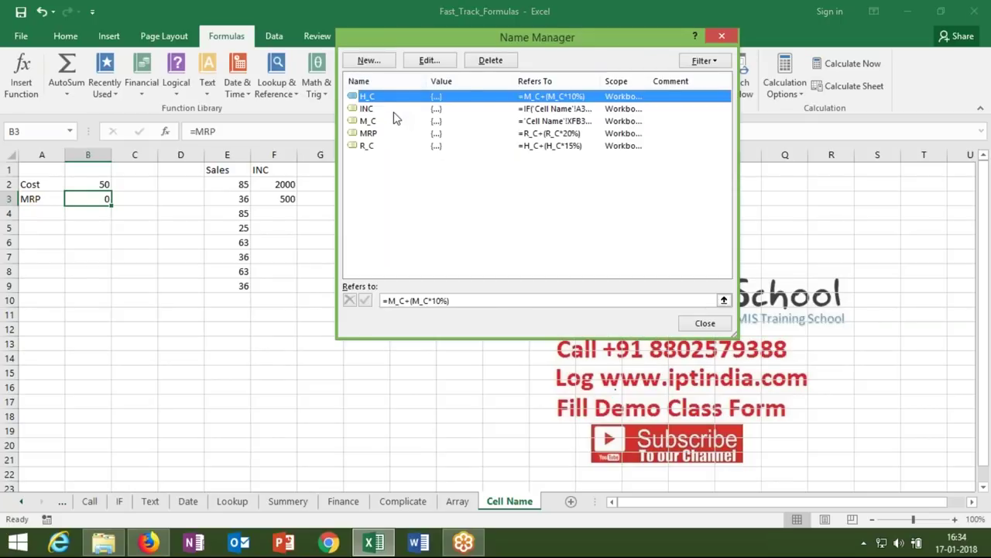
left_click(370, 122)
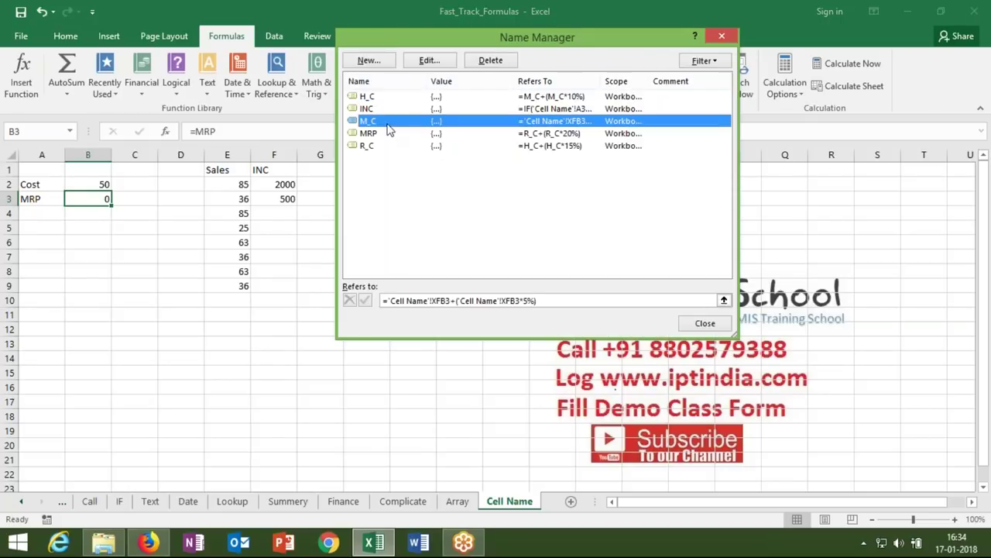
left_click(448, 300)
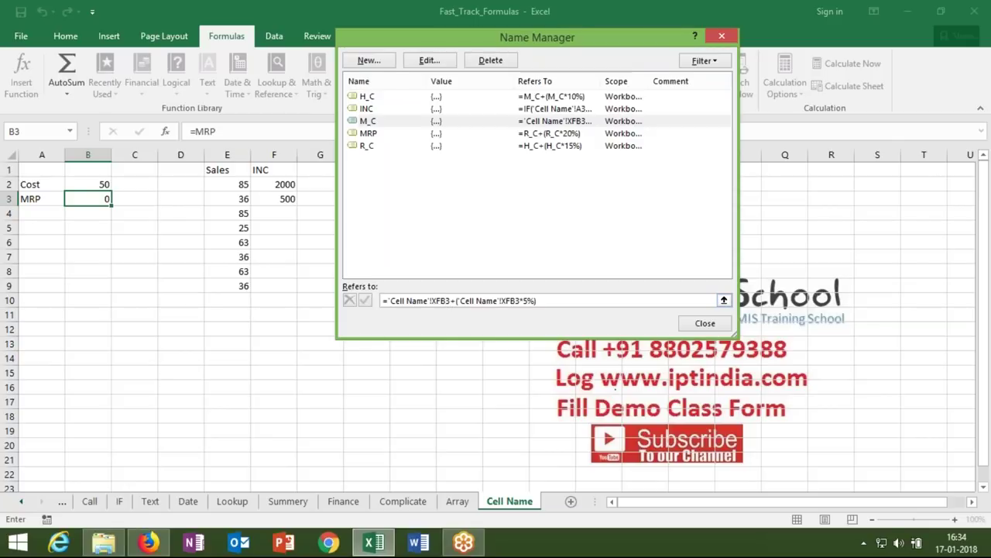
left_click(441, 301)
key("BackSpace")
key("BackSpace")
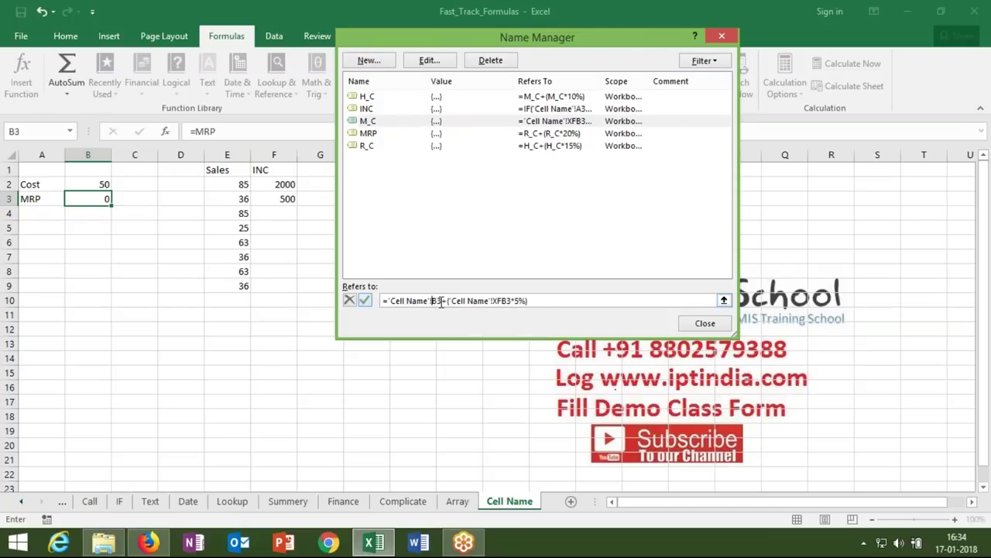
left_click(503, 301)
key("BackSpace")
key("BackSpace")
left_click(366, 301)
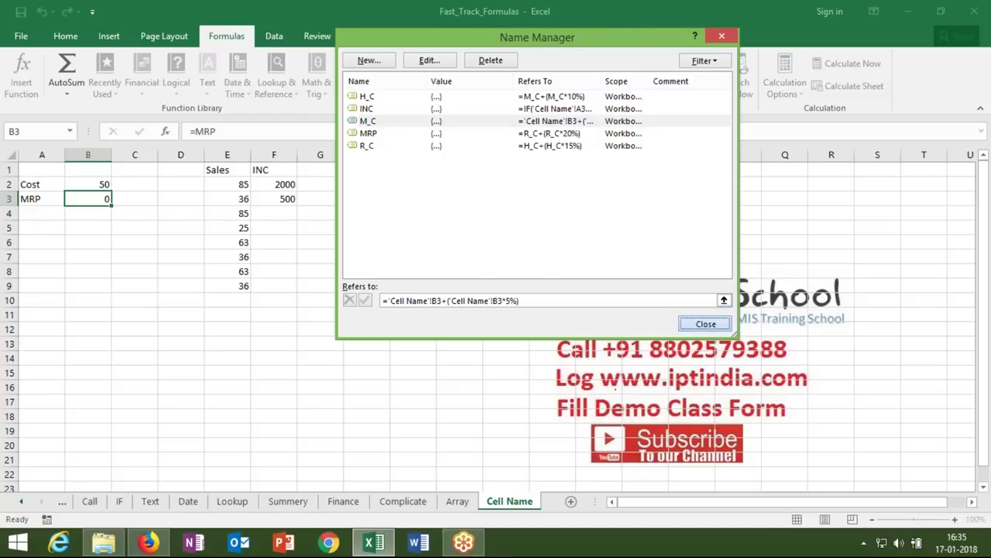
left_click(706, 324)
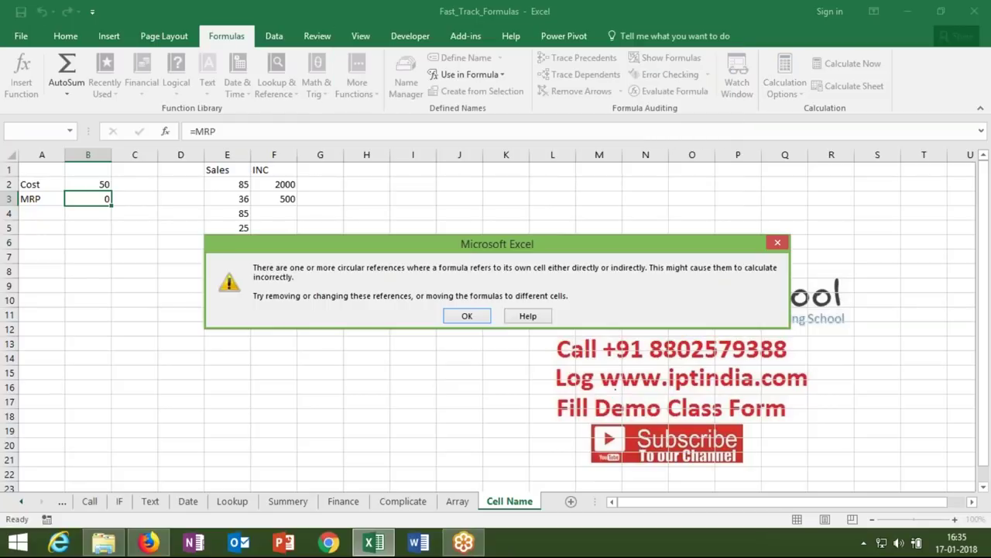
left_click(467, 314)
left_click(464, 314)
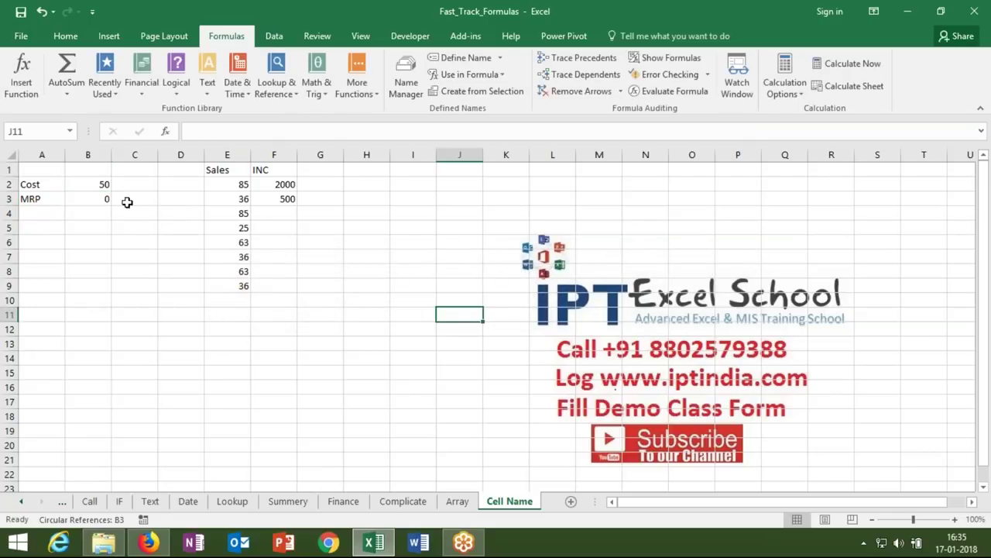
- Change both B3 references in M_C to B2 so B3's MRP shows 79.695
left_click(98, 199)
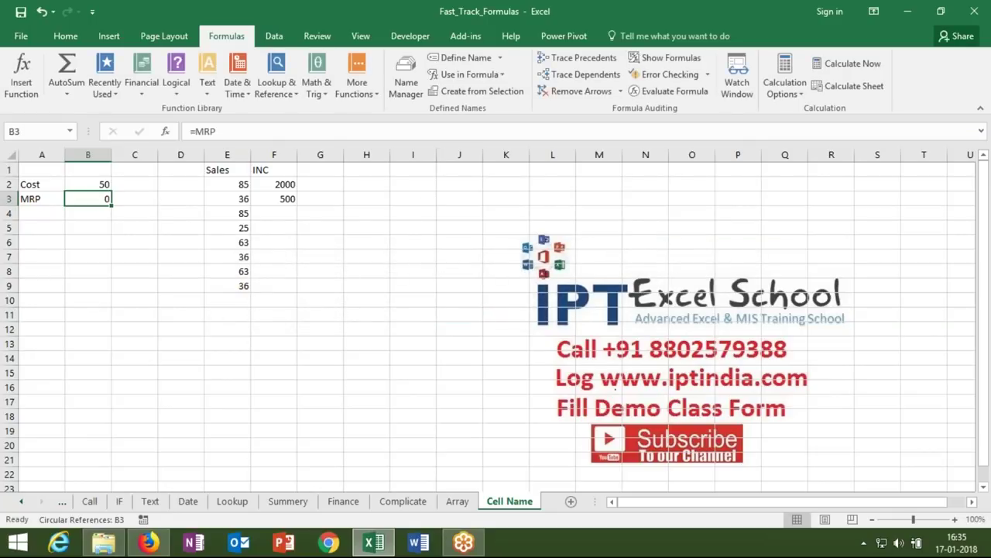
left_click(406, 85)
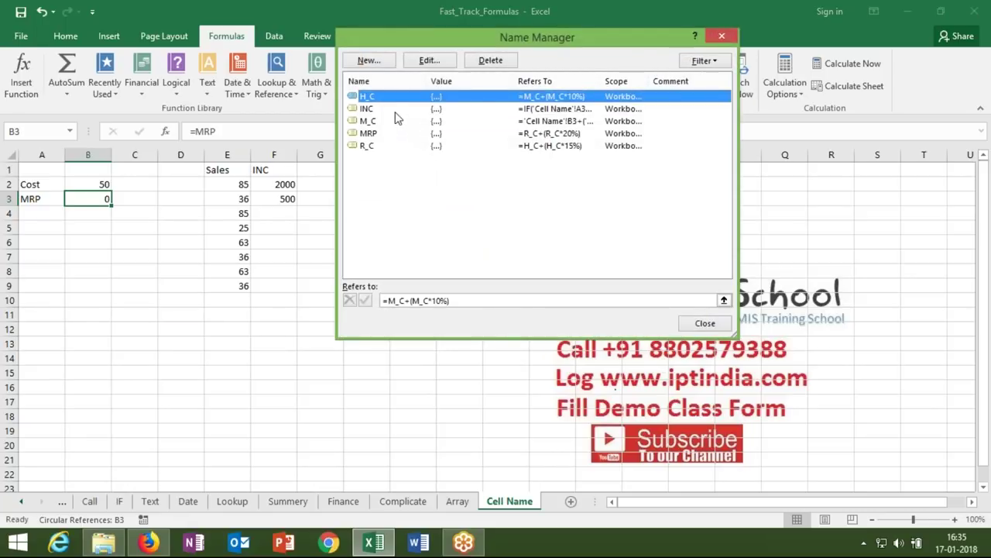
left_click(395, 121)
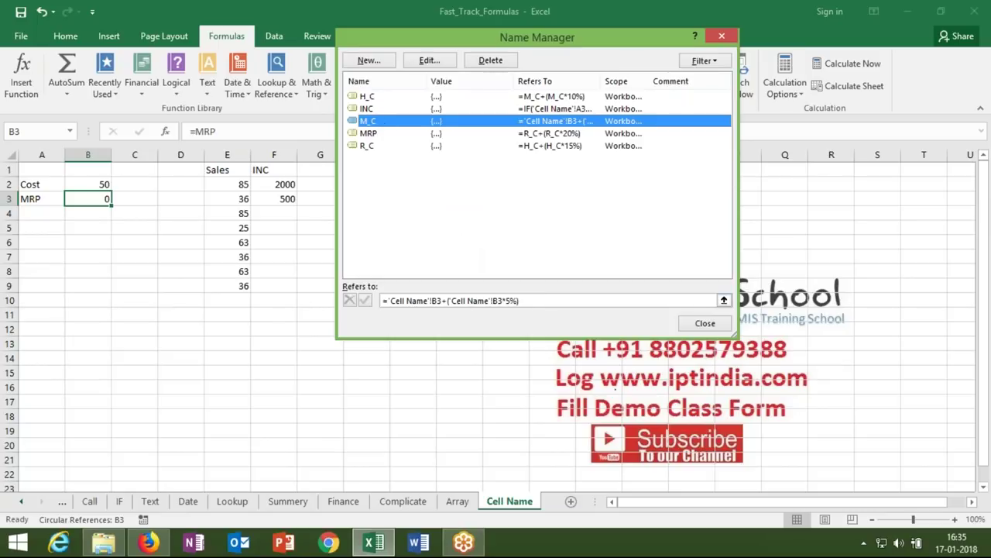
left_click(443, 301)
key("BackSpace")
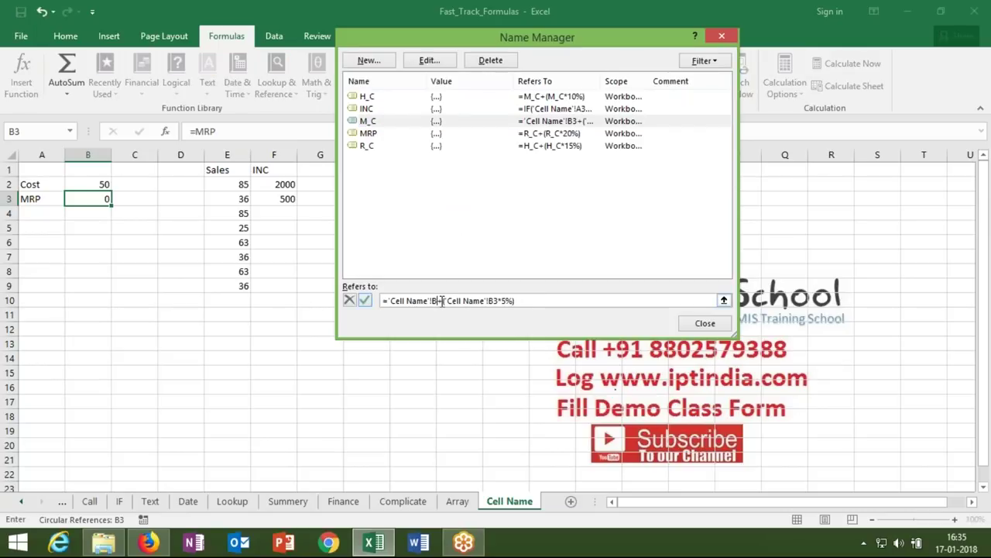
type("2")
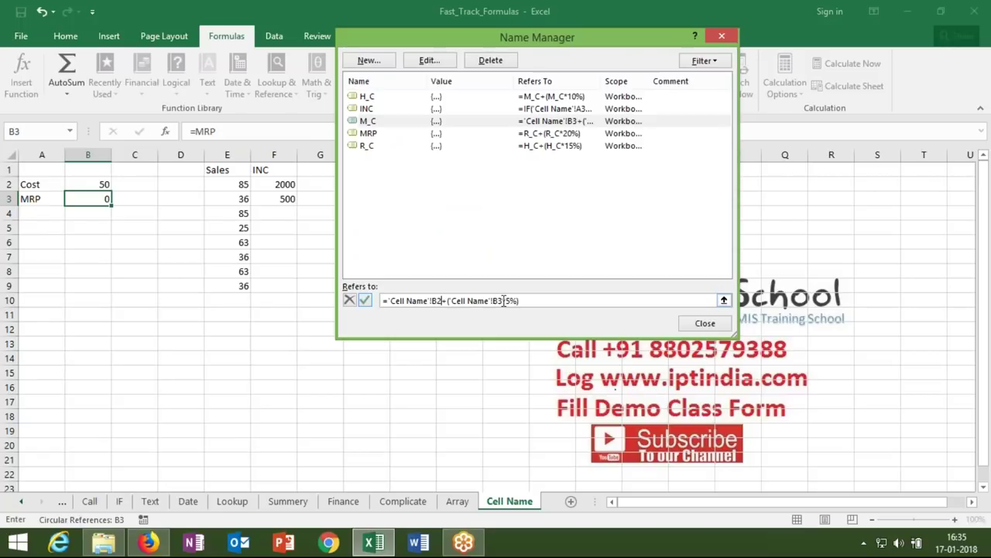
left_click(504, 300)
key("BackSpace")
type("2")
left_click(365, 301)
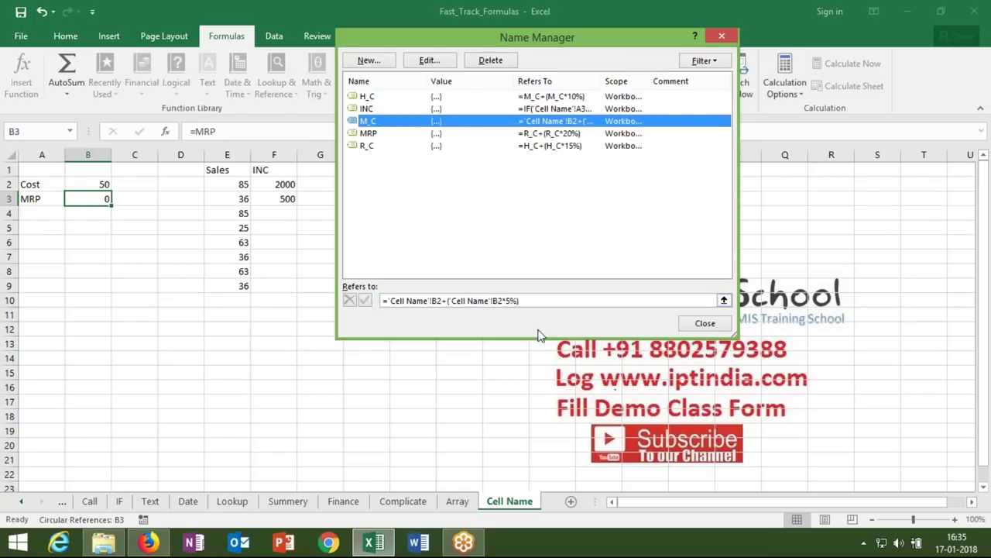
left_click(701, 323)
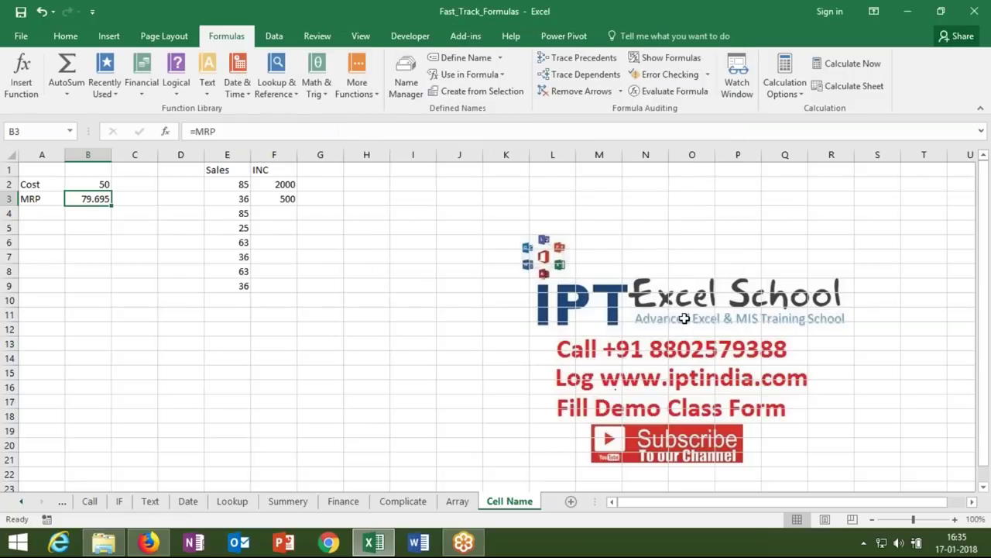
left_click(261, 198)
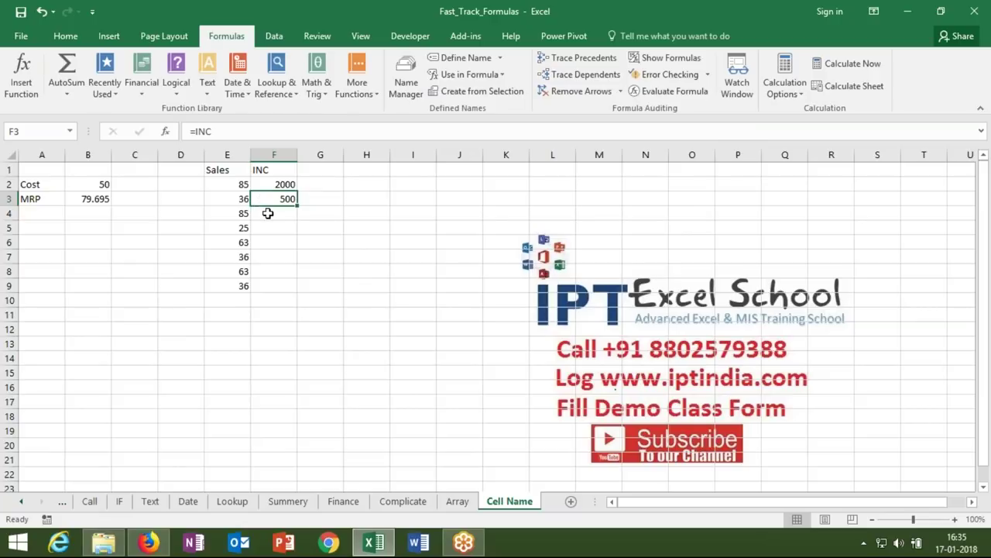
- Fill F3's =INC formula down through F9, giving incentives 500, 2000, 500, 1000, 500, 1000, 500
left_click(265, 213)
left_click(283, 196)
left_click_drag(296, 205, 297, 290)
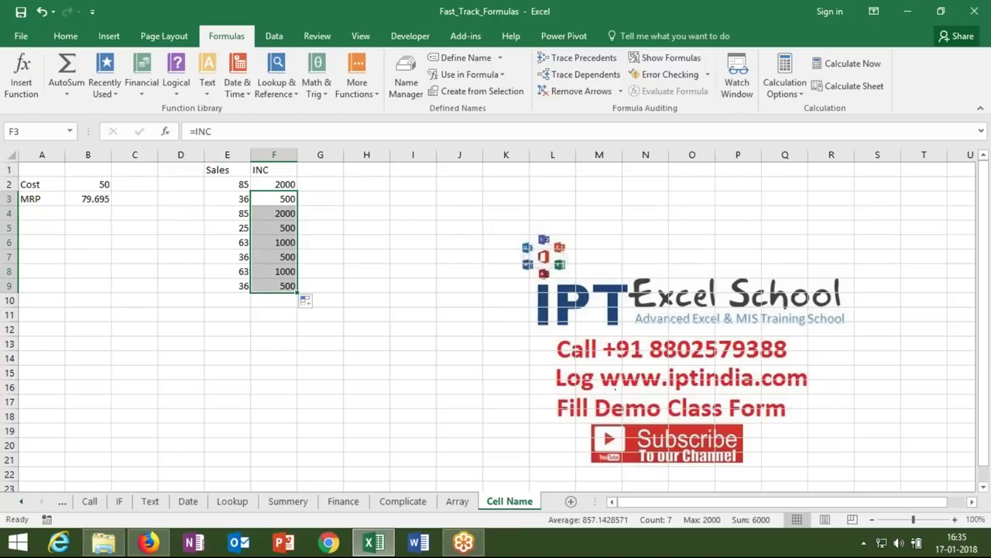
- On the Complicate sheet, enter a Name header with Puja and fill names down to row 5
left_click(401, 501)
left_click(30, 168)
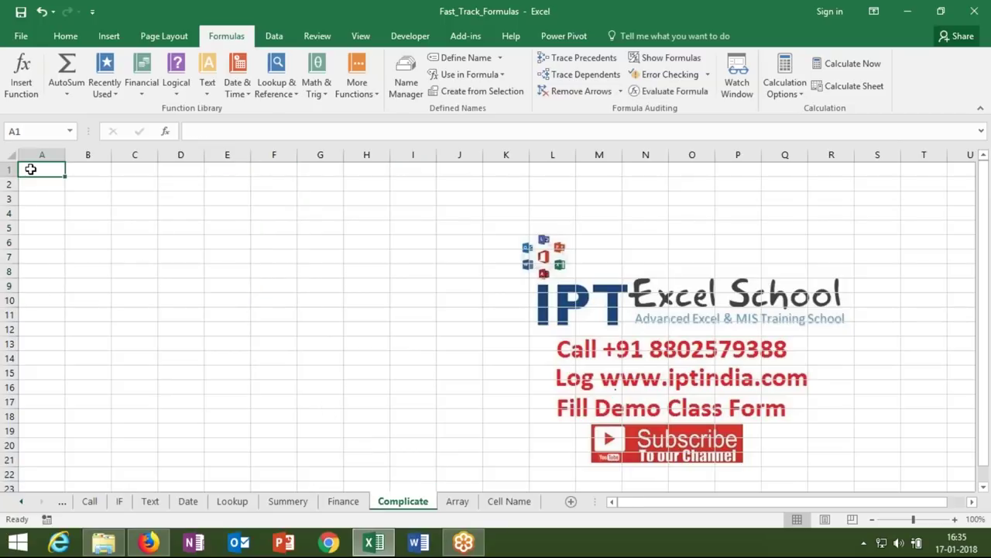
type("Name")
key("Return")
type("Puja")
key("Return")
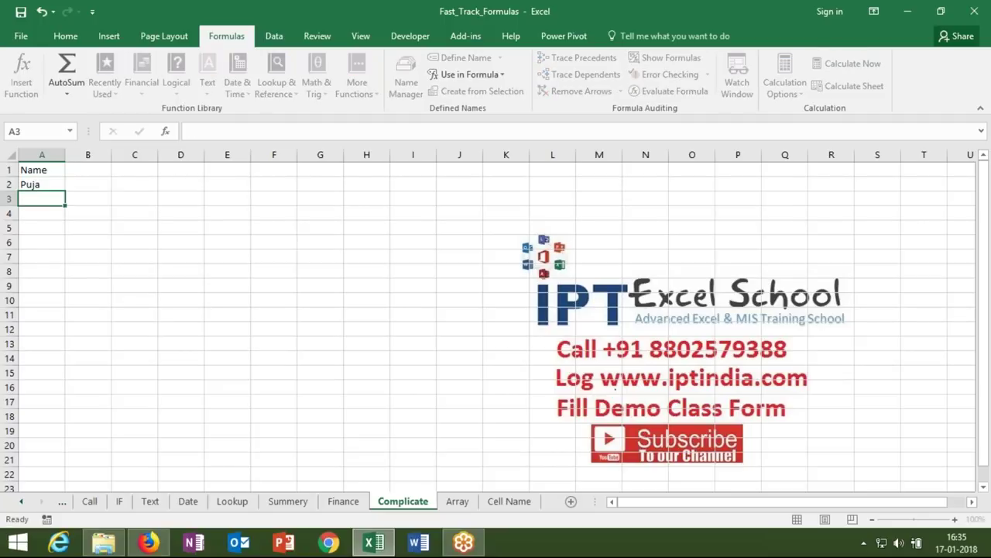
left_click(42, 184)
left_click_drag(65, 190, 68, 235)
- Fill month headings Jan through Dec across B1:M1
left_click(84, 169)
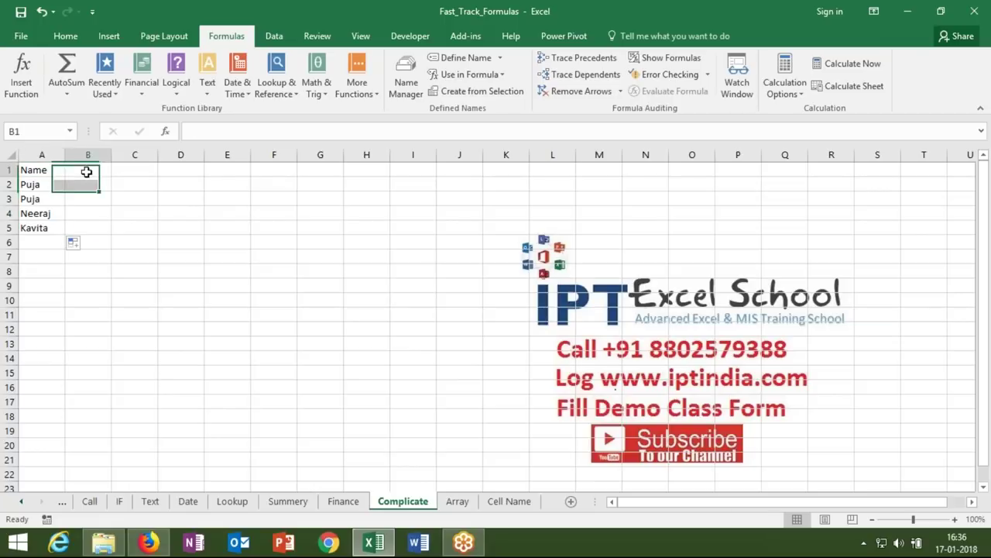
type("Jan")
key("ctrl+Return")
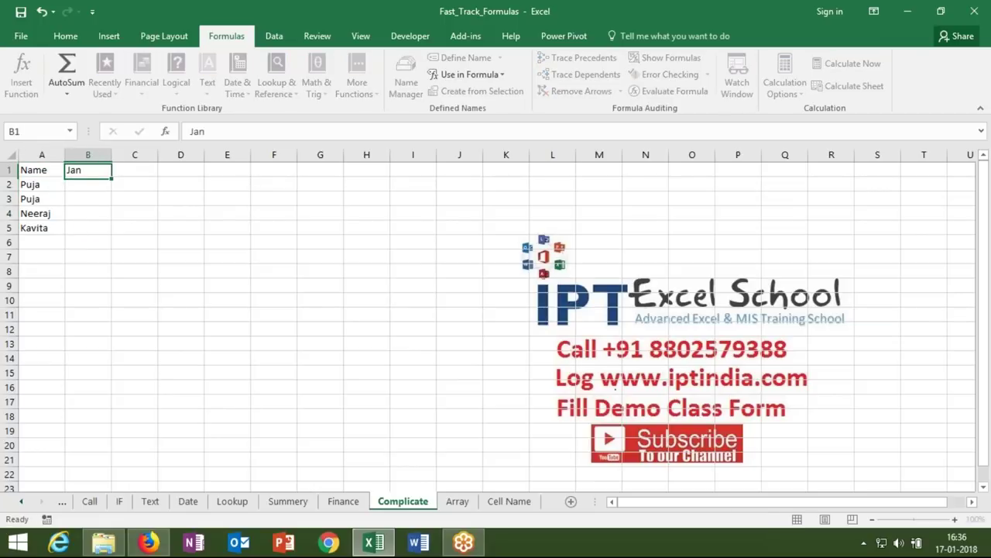
left_click_drag(113, 177, 616, 172)
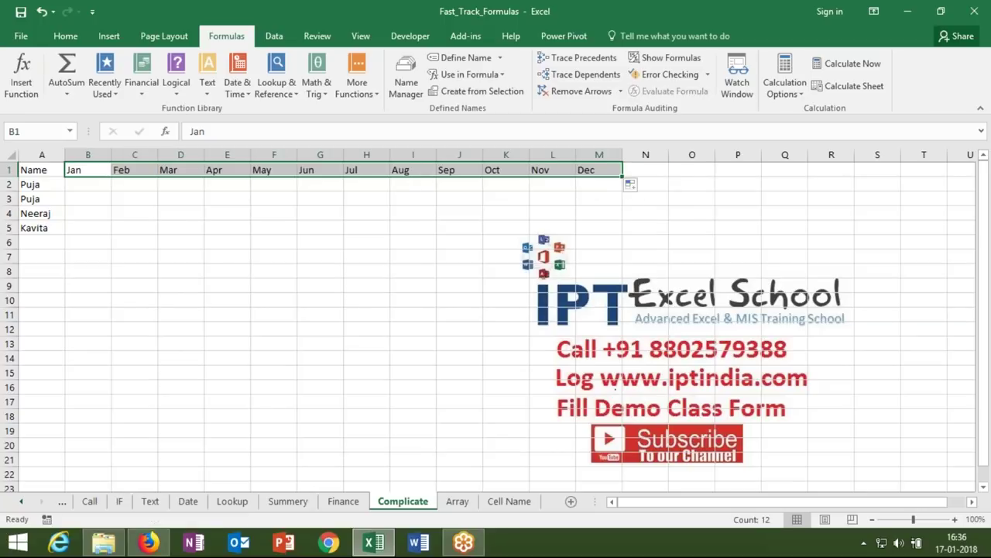
left_click(85, 194)
key("Up")
- Fill B2:M5 with a RANDBETWEEN random-number formula
type("=r")
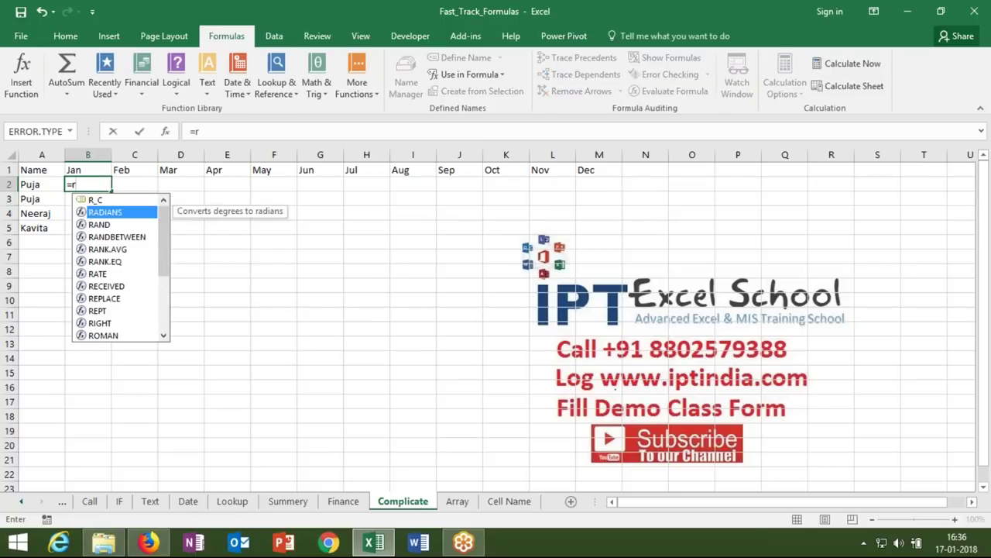
key("BackSpace")
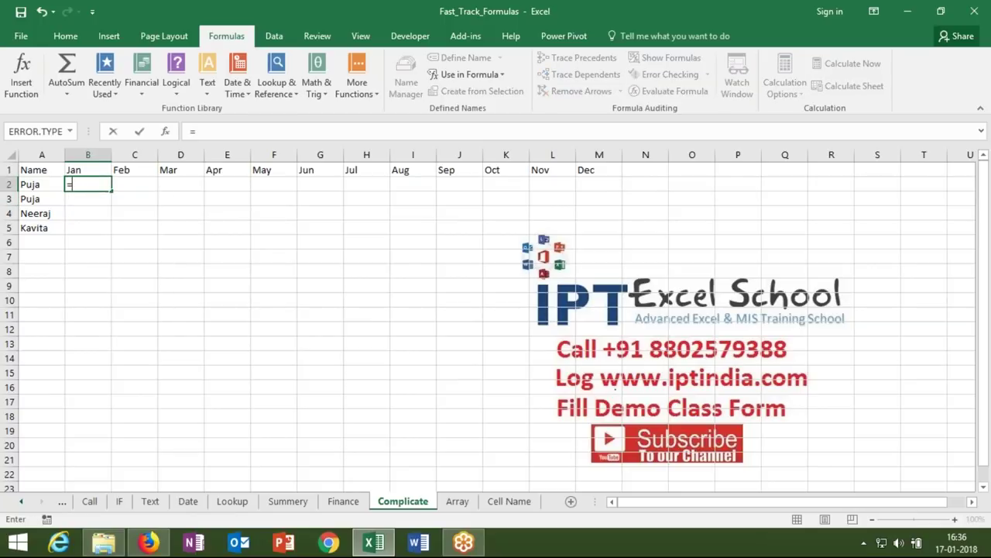
type("ra")
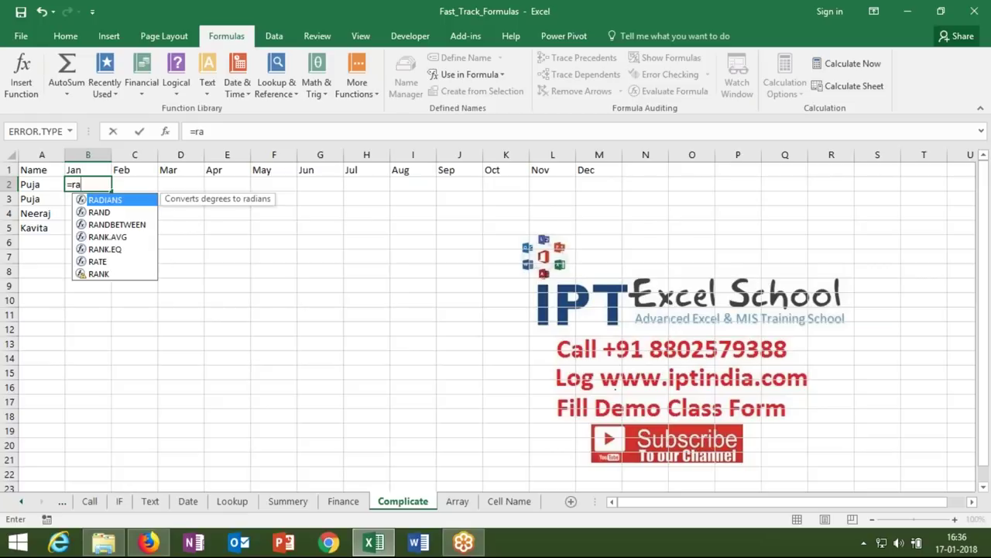
key("Down")
key("Down")
key("Tab")
type("10")
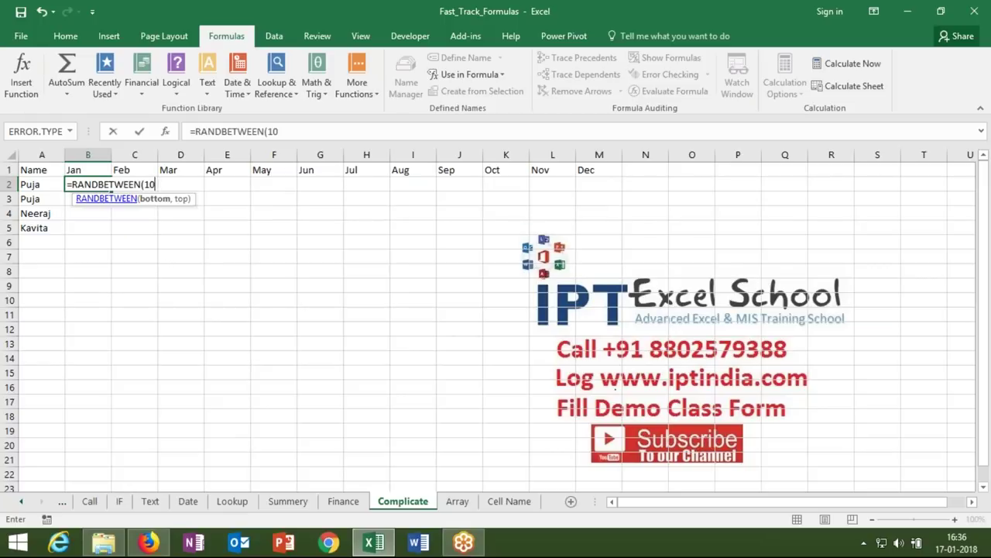
type(",99")
key("Return")
left_click_drag(87, 184, 612, 229)
key("ctrl+r")
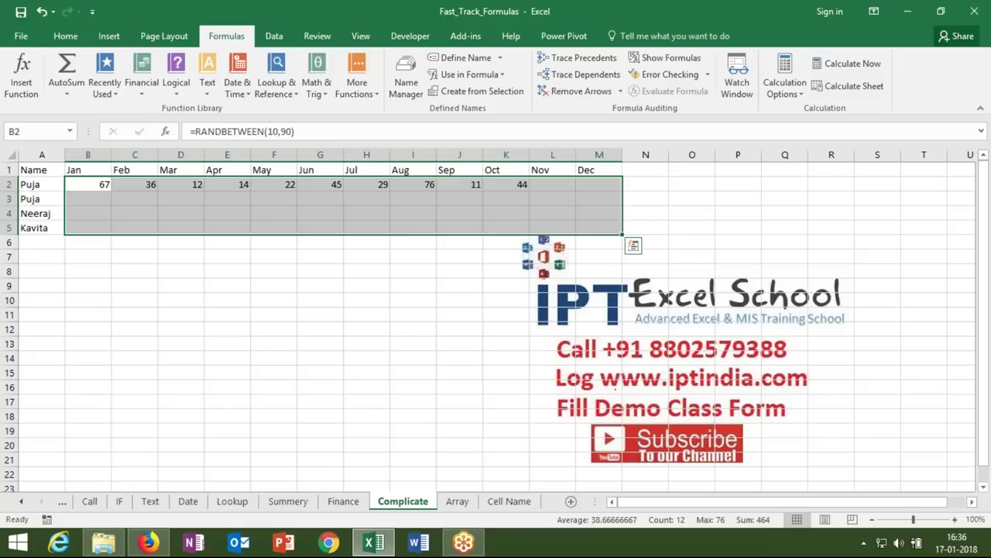
key("ctrl+d")
- Copy B2:M5 and paste it back as fixed values
key("ctrl+c")
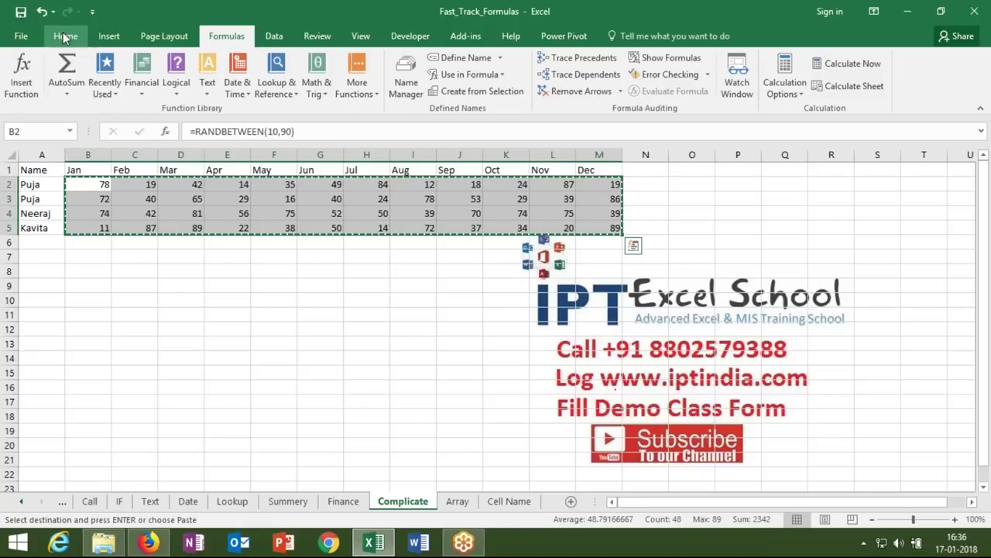
left_click(66, 36)
left_click(23, 92)
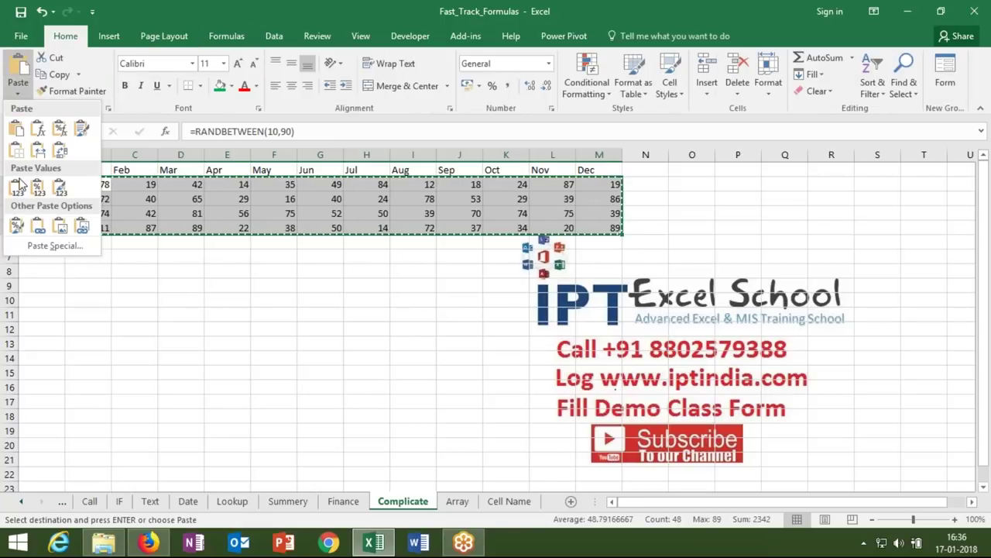
key("Escape")
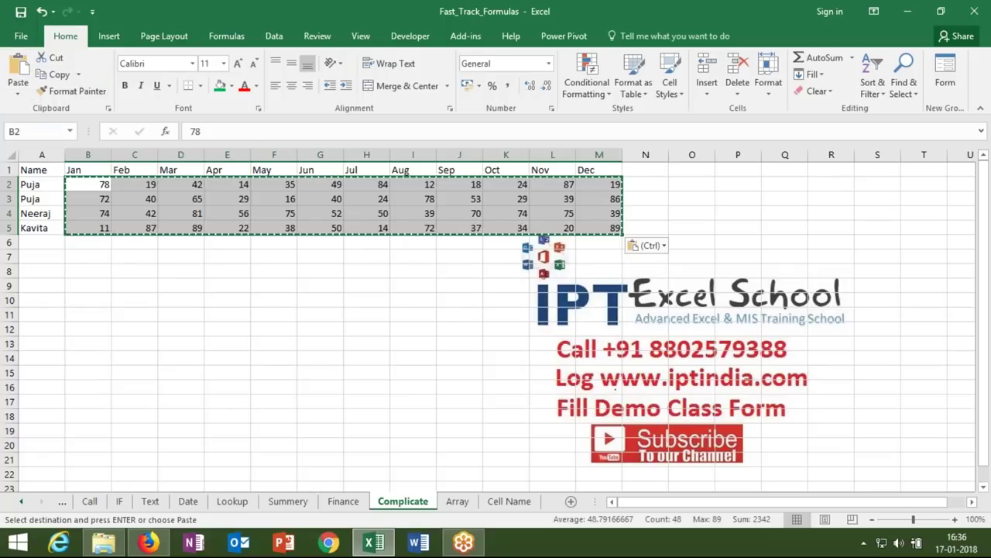
key("Escape")
- Rename the duplicate Puja in A3 to Puneet and enter Puneet in A8 as the chosen person
left_click(92, 207)
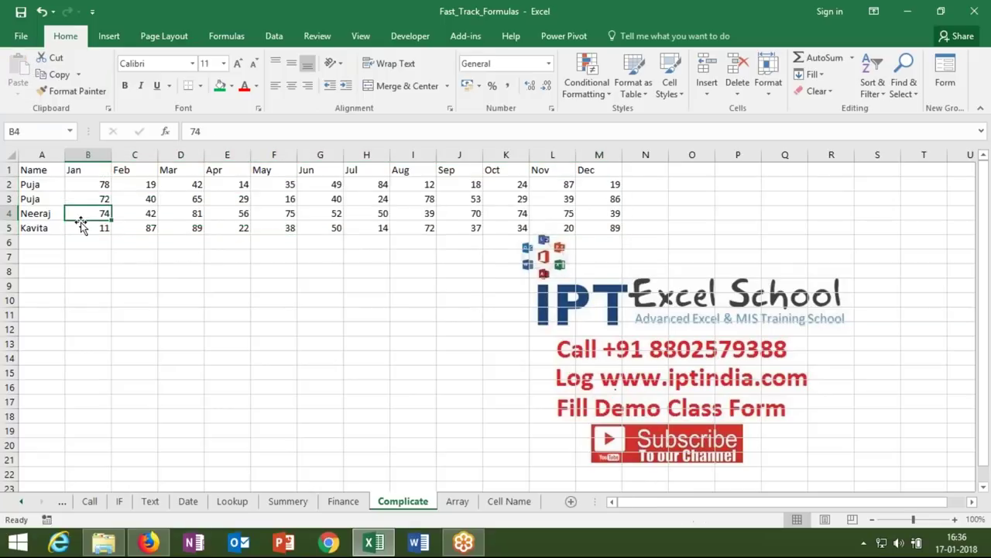
left_click(37, 200)
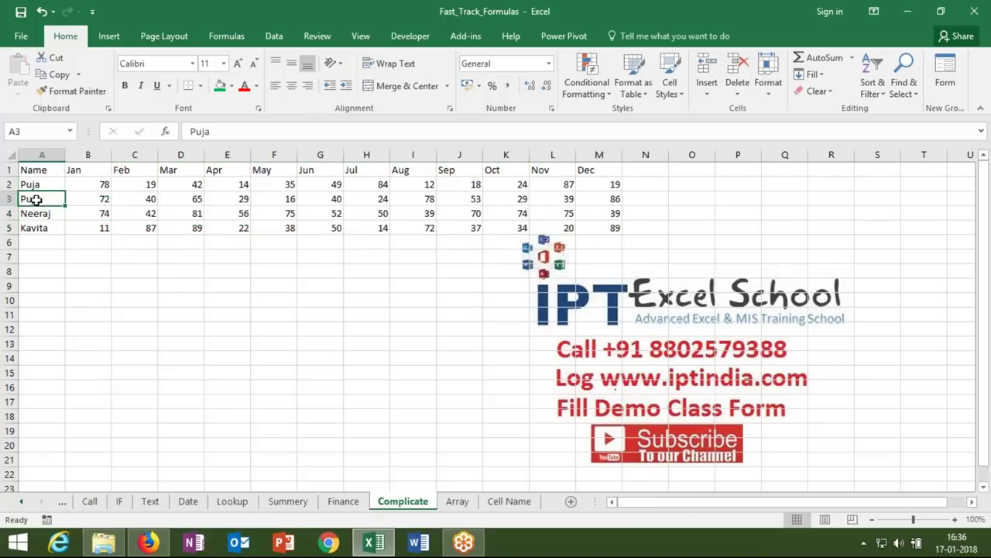
type("Pu")
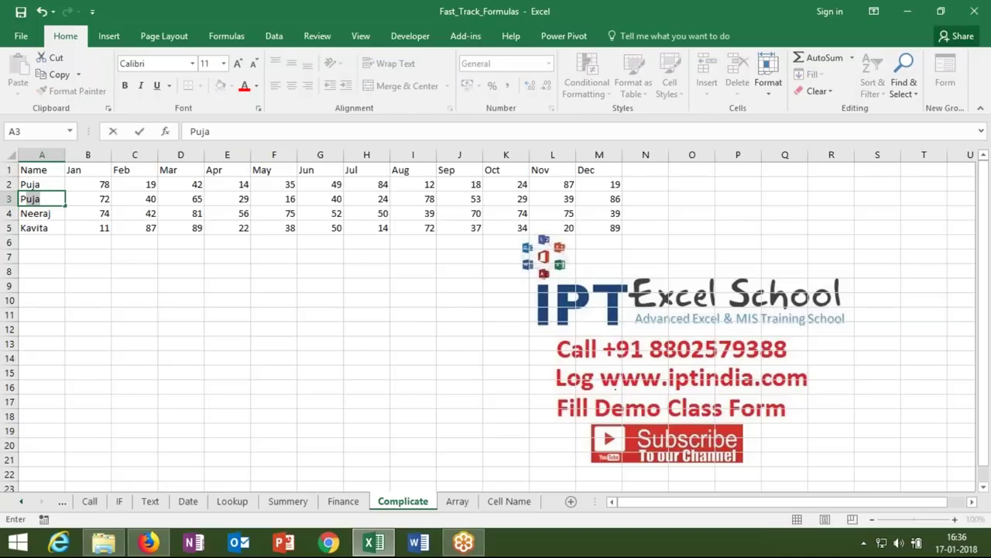
type("neet")
key("Return")
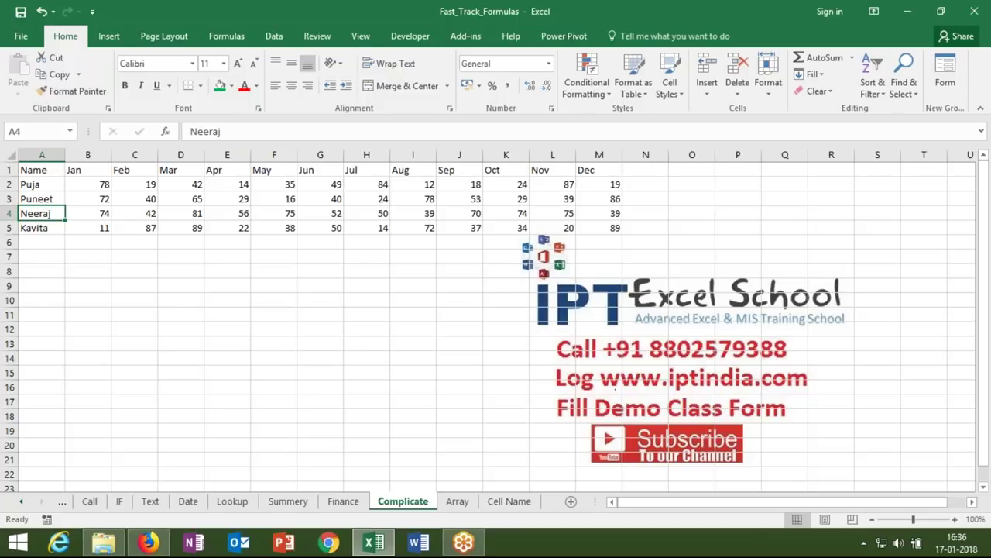
left_click(44, 270)
type("P")
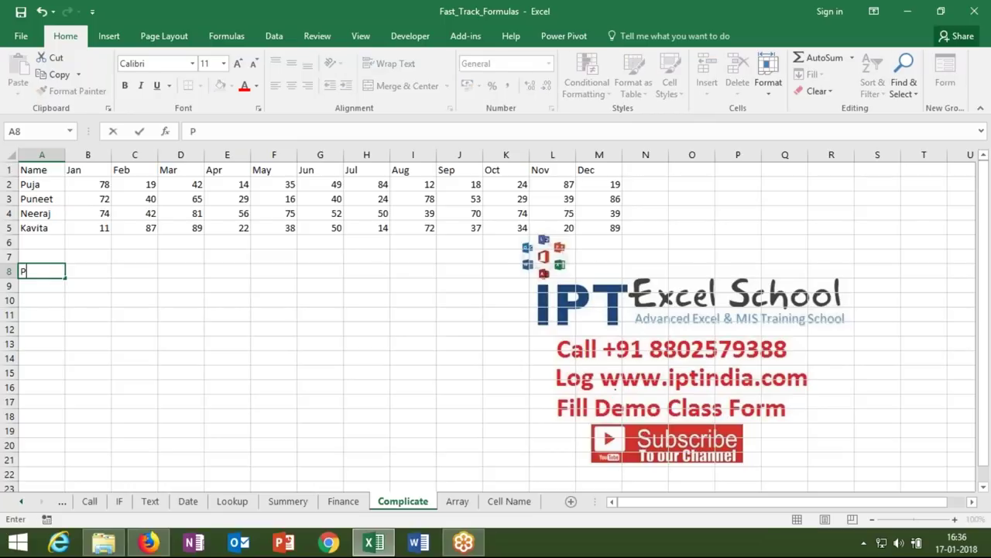
type("uneet")
key("Tab")
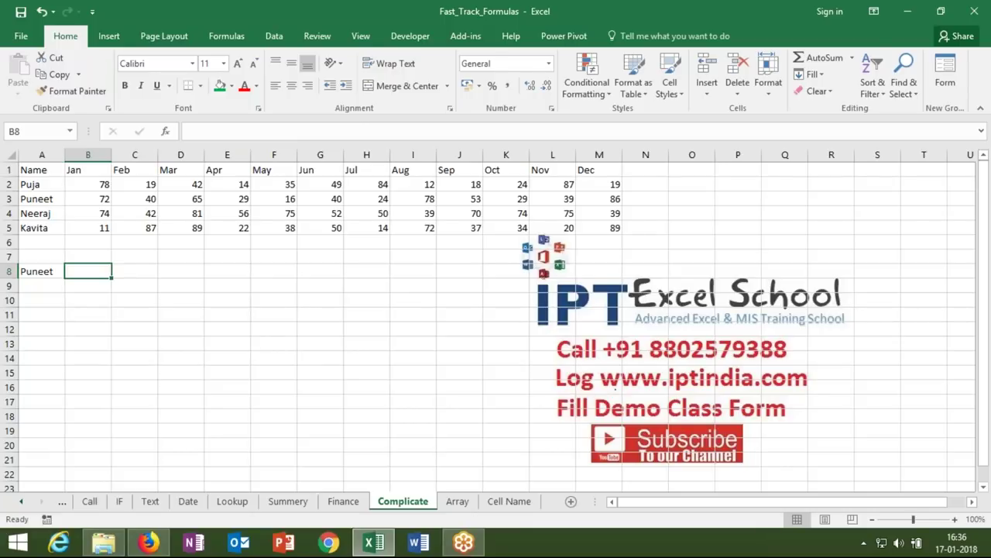
- Label A7 as Q and set quarter number 1 in B7
left_click(87, 256)
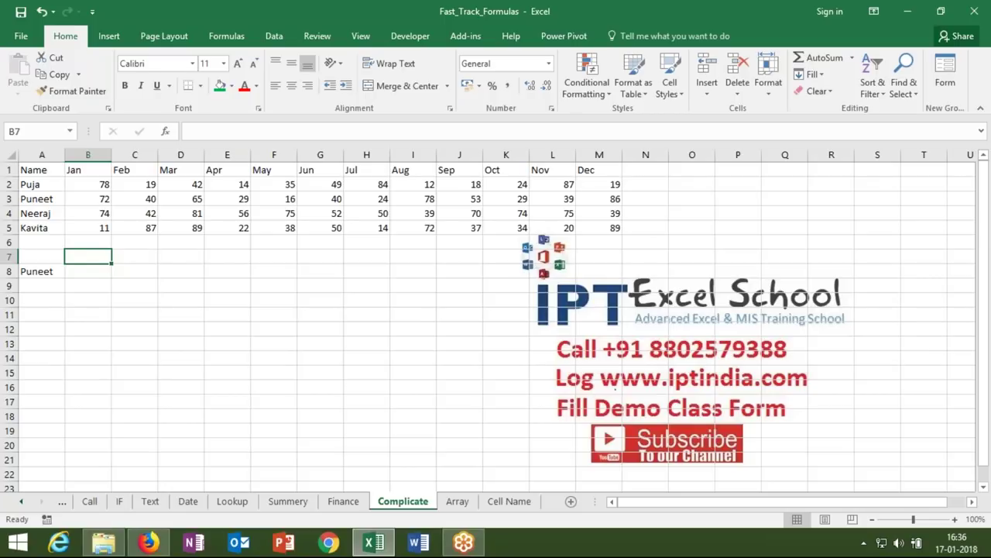
type("Q1")
key("Return")
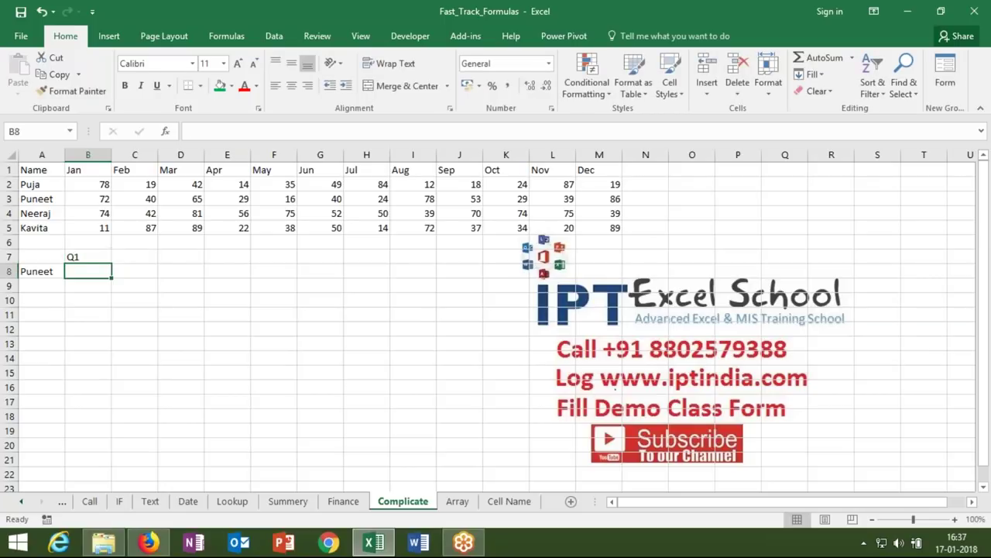
left_click(42, 256)
type("Q")
key("Tab")
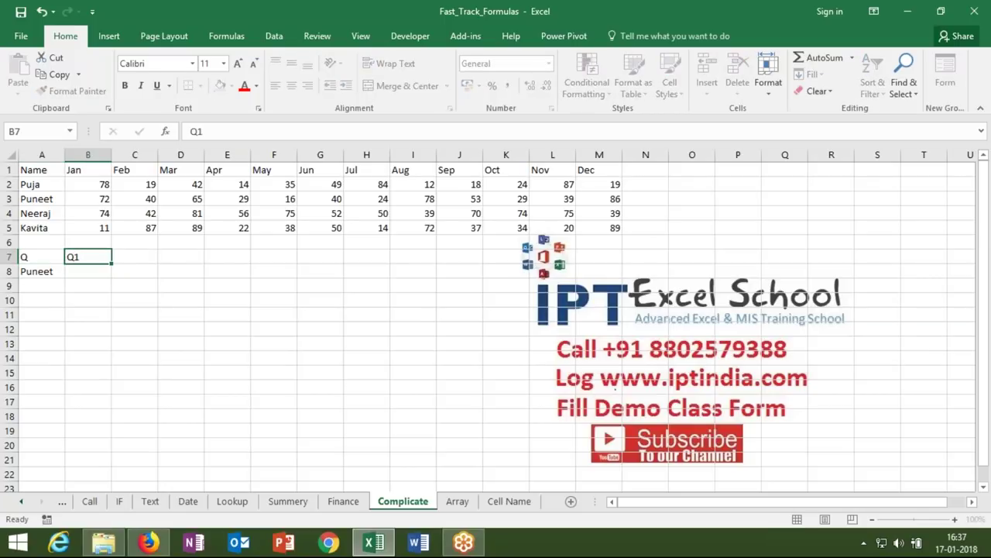
type("1")
key("Return")
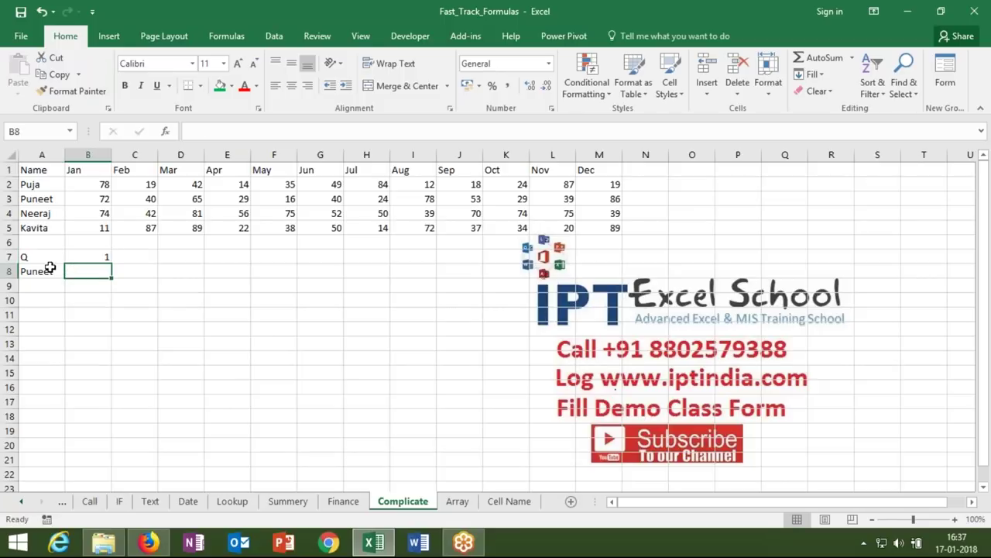
- Change B7's quarter number to 2, then 3
left_click(87, 183)
left_click_drag(88, 183, 182, 183)
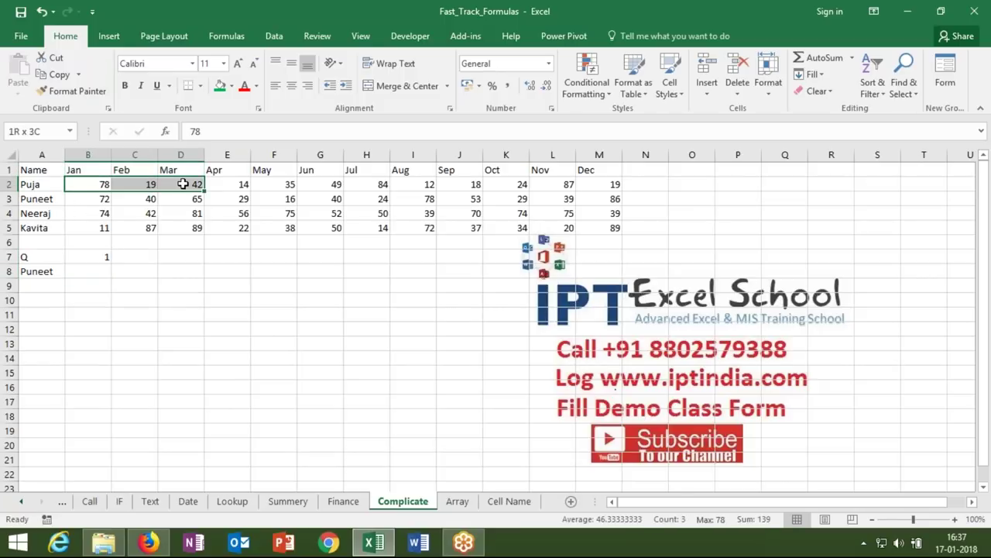
left_click(86, 254)
type("2")
key("Return")
left_click(89, 254)
type("3")
key("Return")
left_click(87, 257)
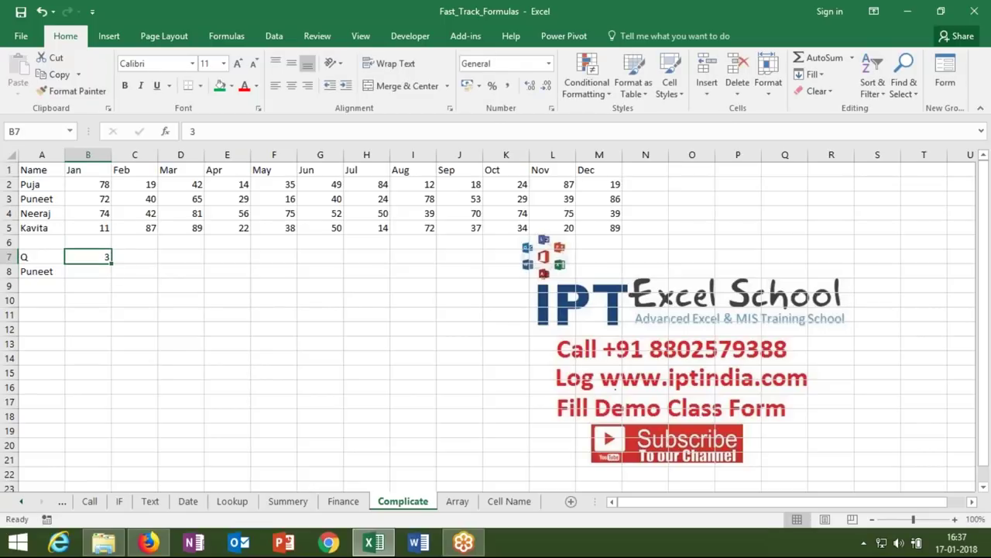
left_click(134, 256)
- Enter =CHAR(B7,"JAN","Apr","JUL","OCT") in C7 and dismiss the too-many-arguments error
type("=c")
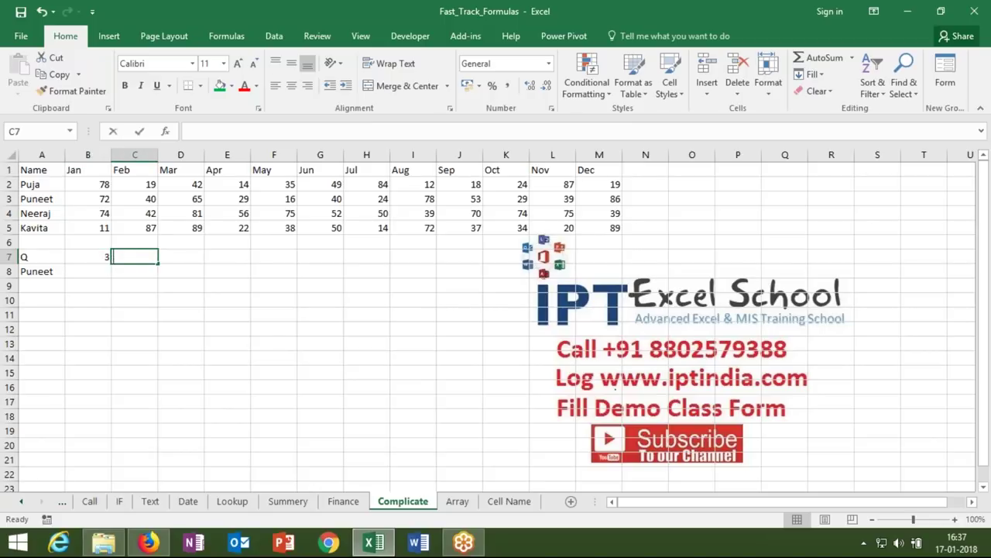
type("har(")
left_click(85, 255)
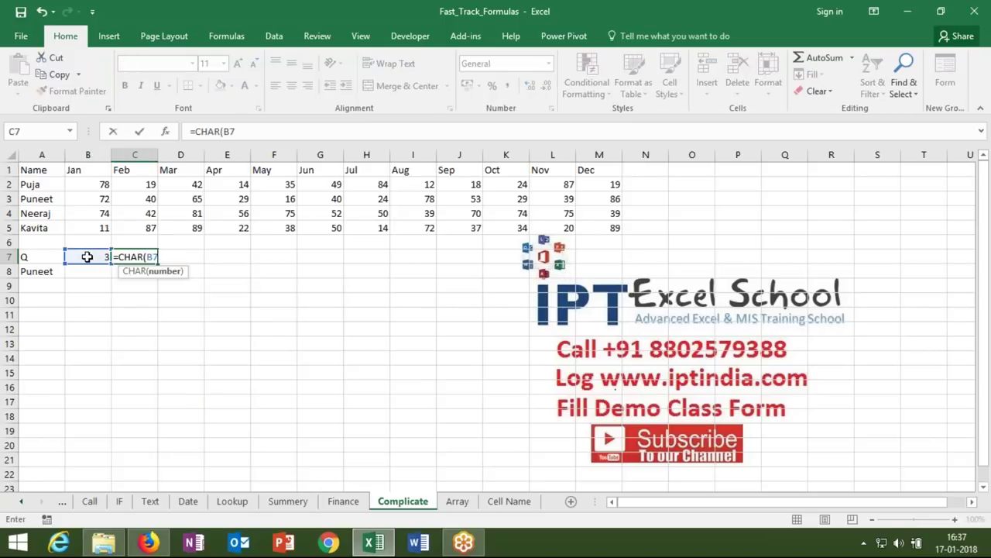
type(",\"JAN\",\"Apr\"")
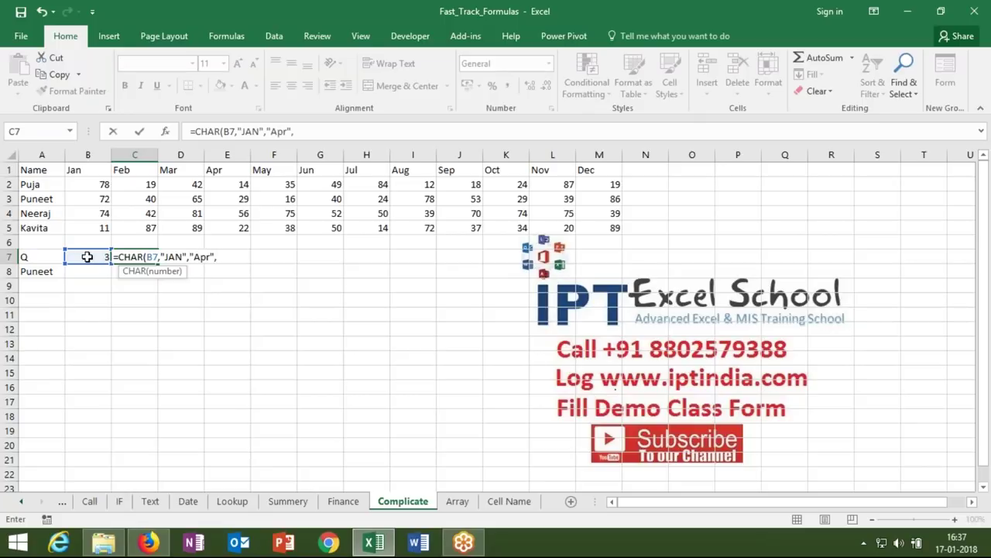
type(",JUL\",\"O")
key("BackSpace")
left_click(218, 258)
type("\"OCT")
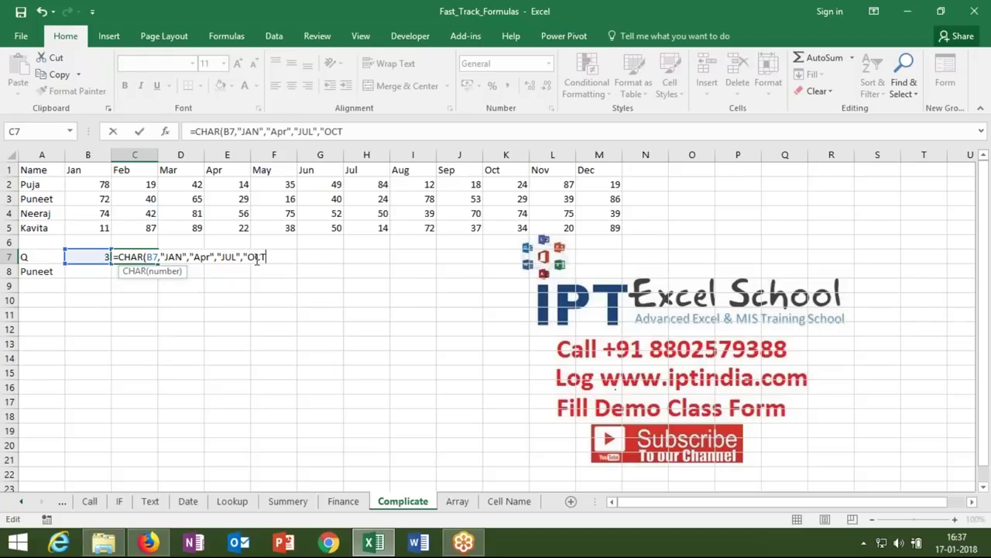
type("\"")
key("Return")
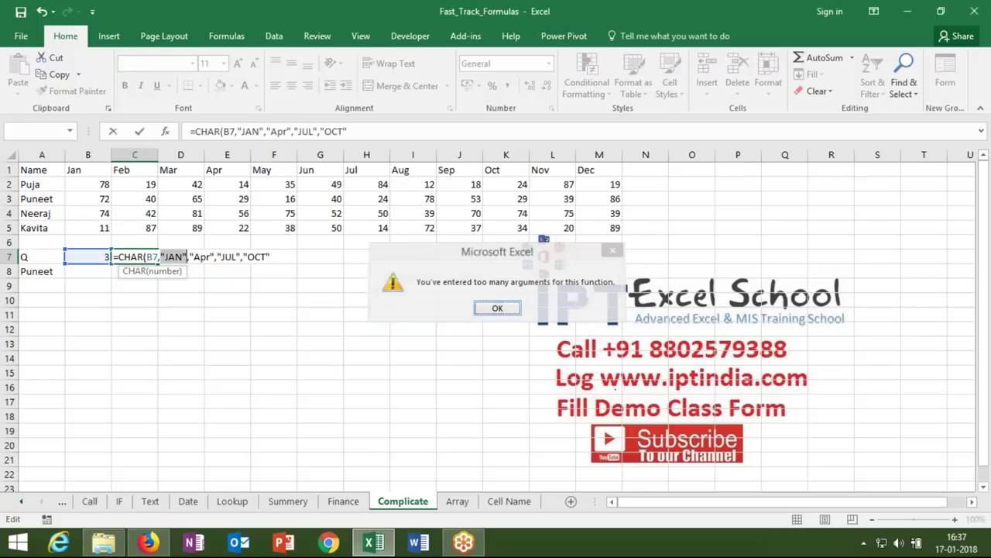
key("Return")
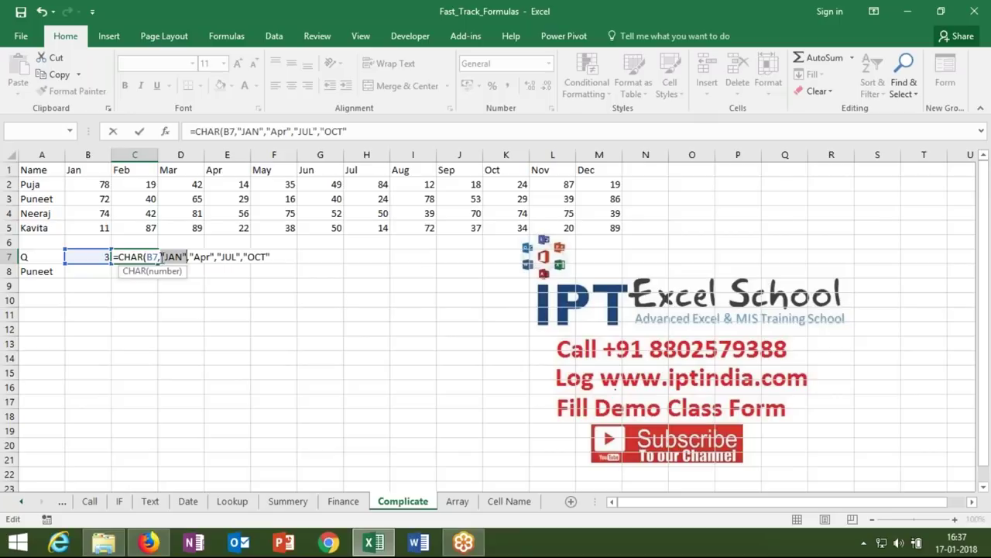
- Change CHAR to CHOOSE so C7 shows JUL, then try quarter 1 in B7
left_click(144, 257)
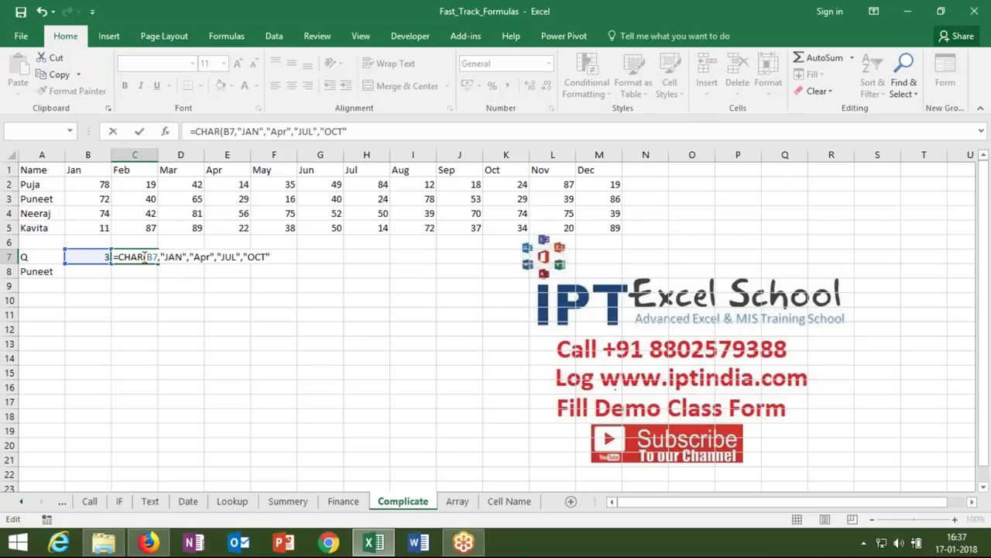
key("BackSpace")
key("BackSpace")
type("OOSE")
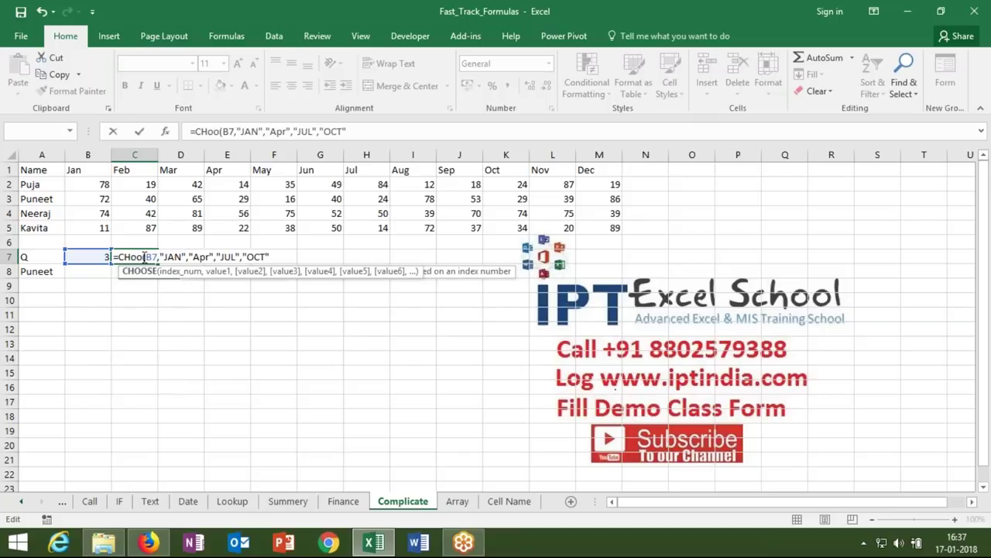
key("Return")
left_click(134, 257)
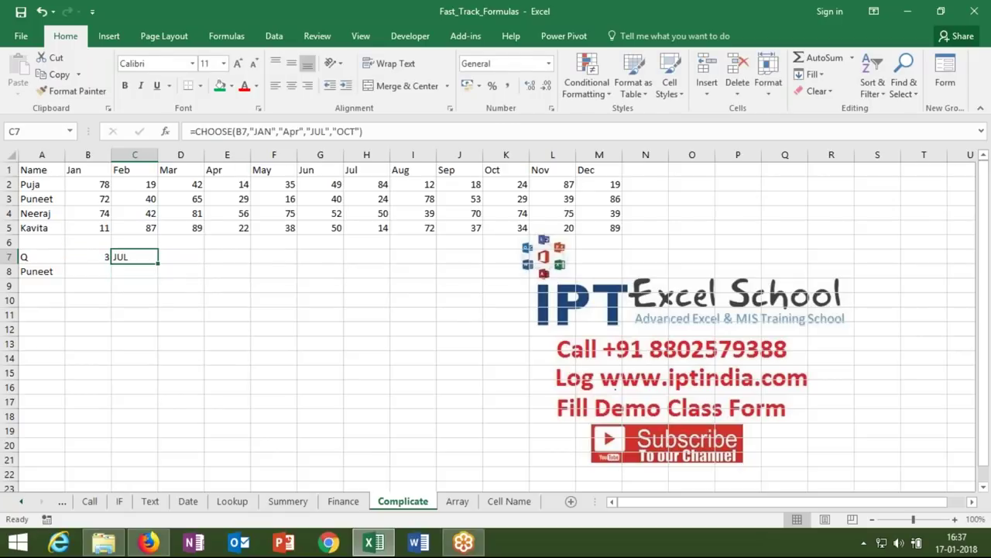
left_click(100, 256)
type("1")
key("Return")
left_click(100, 256)
type("2")
key("ctrl+Return")
type("3")
key("Return")
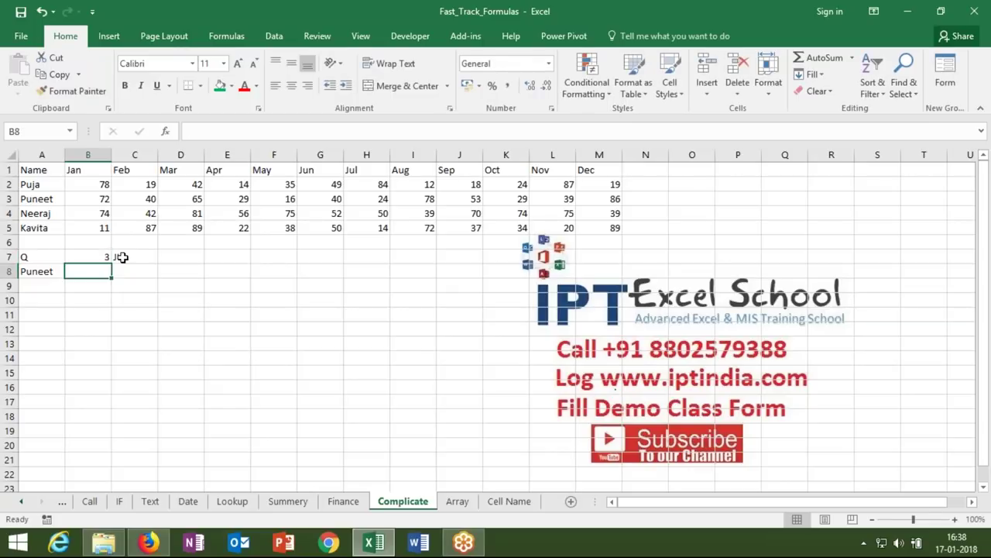
double_click(124, 257)
left_click(164, 261)
left_click(187, 259)
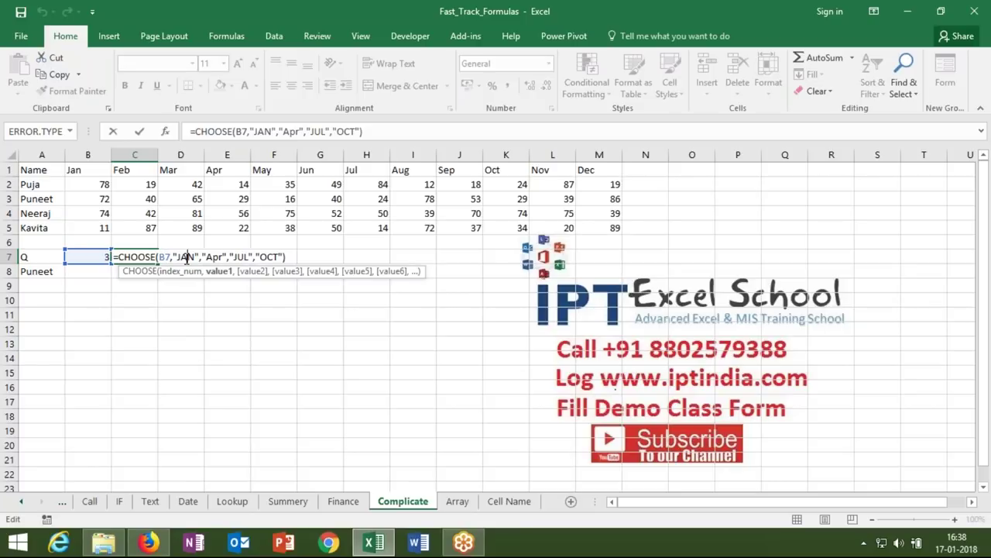
left_click(212, 258)
left_click(239, 258)
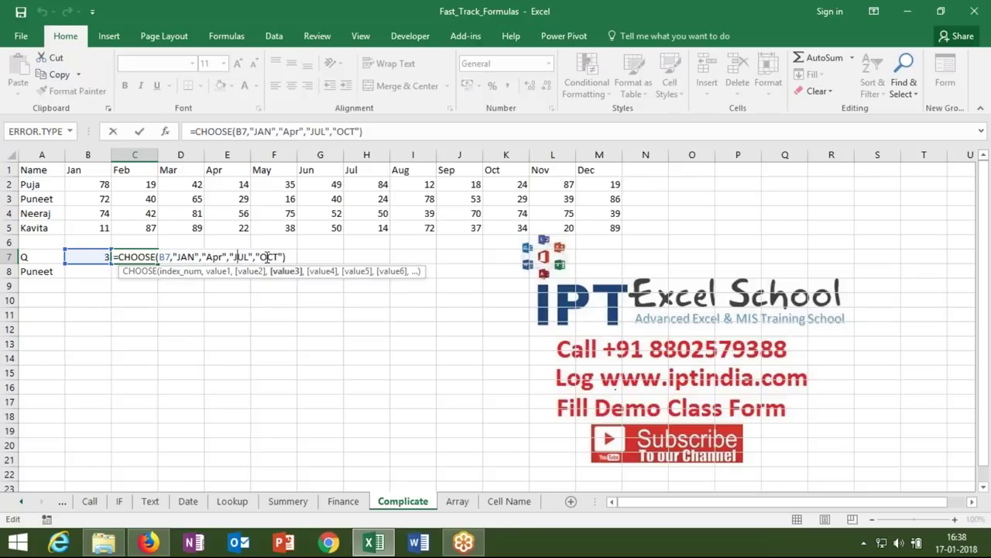
left_click(268, 257)
double_click(166, 257)
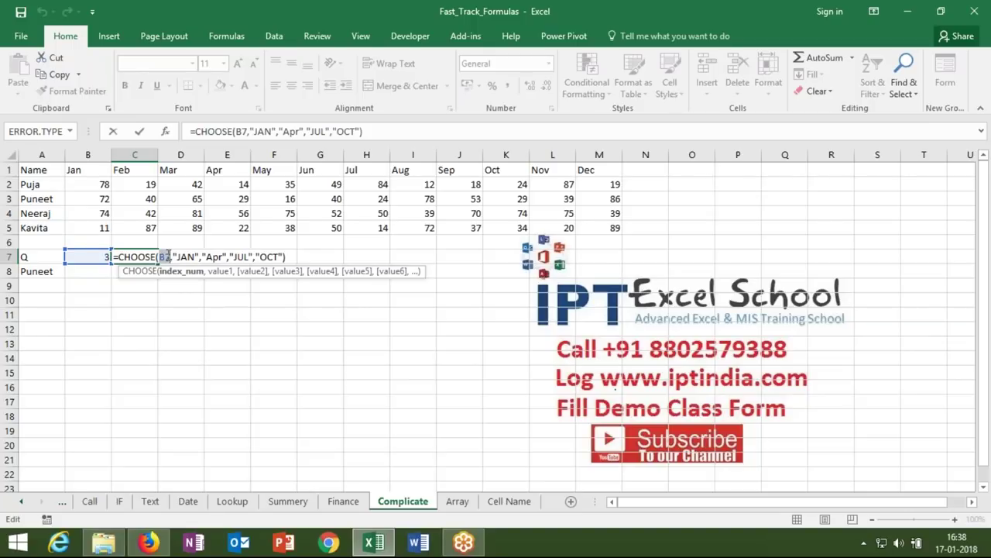
key("Return")
left_click(89, 272)
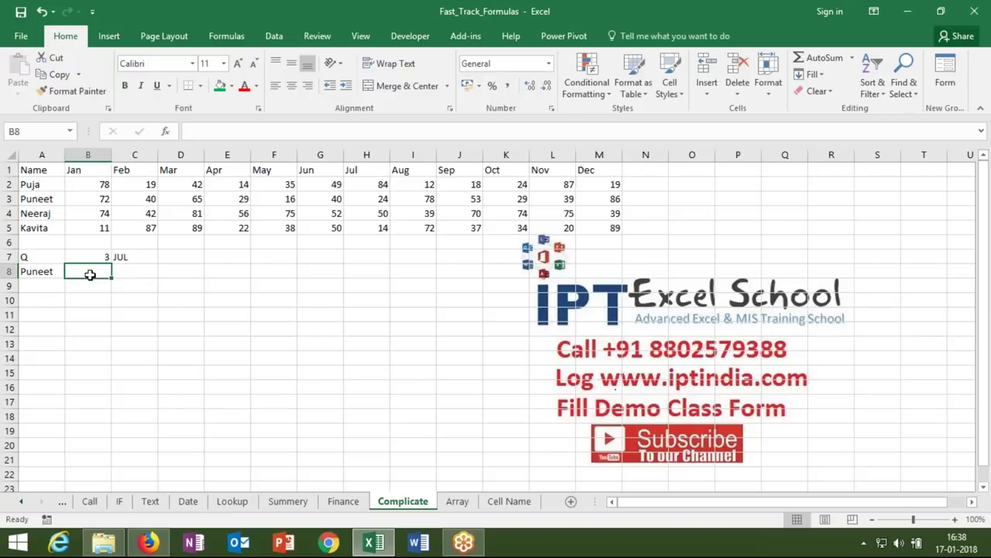
- Enter =MATCH(A8,A1:A5,0) in B8 so it returns Puneet's position, 3
type("=")
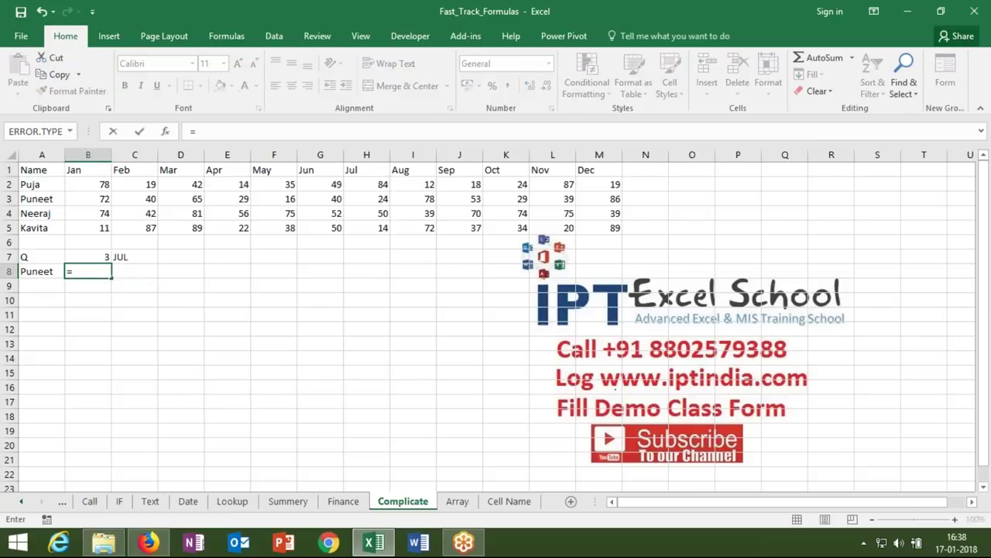
type("ma")
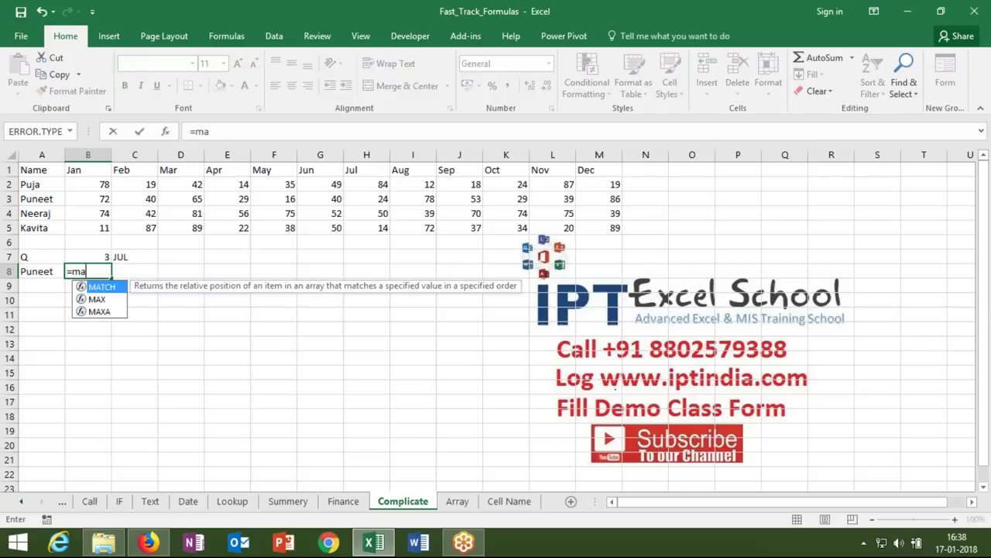
key("Tab")
left_click(37, 271)
type(",")
left_click_drag(54, 231, 42, 171)
type(",0)")
key("Return")
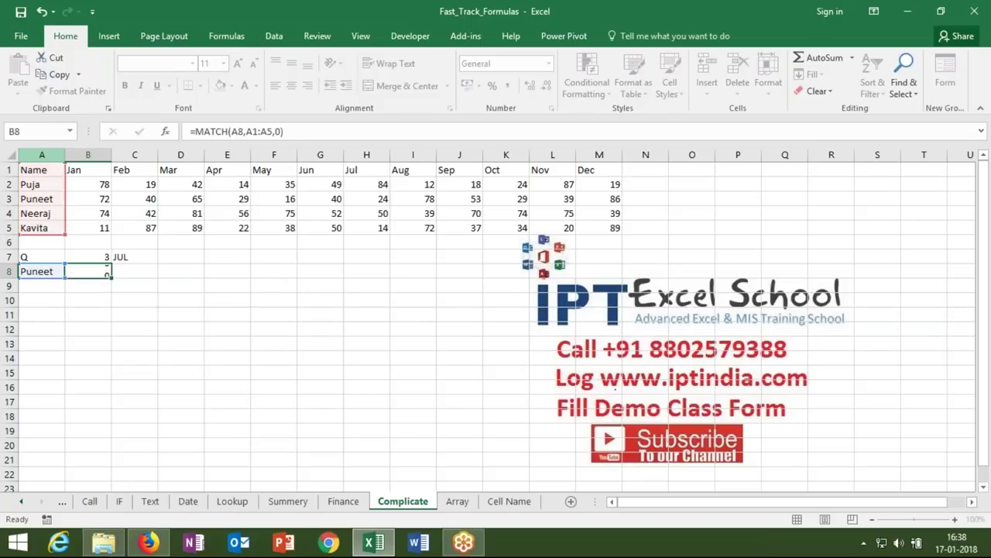
left_click(87, 271)
- Enter =MATCH(C7,1:1) in C8 to find JUL's column number, 8
left_click(134, 271)
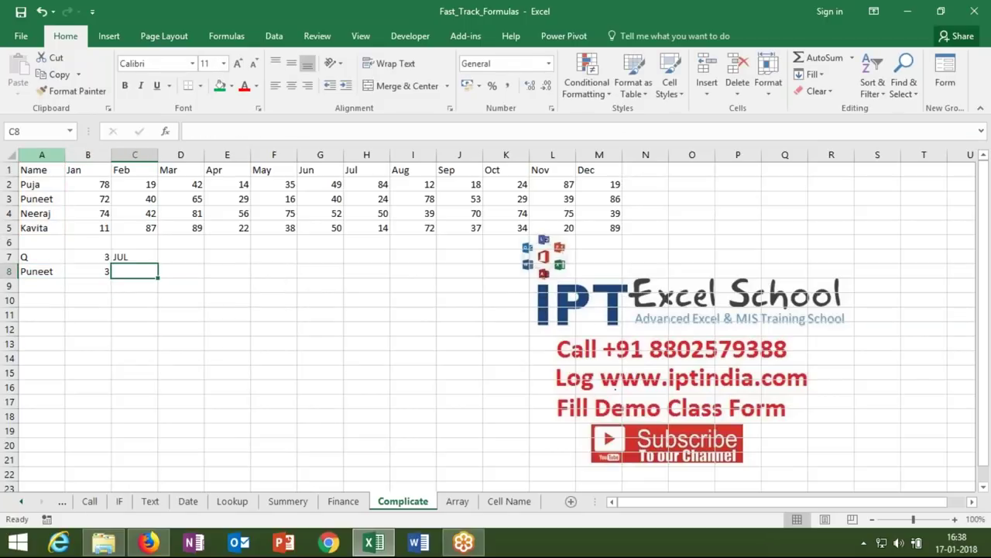
type("=mat")
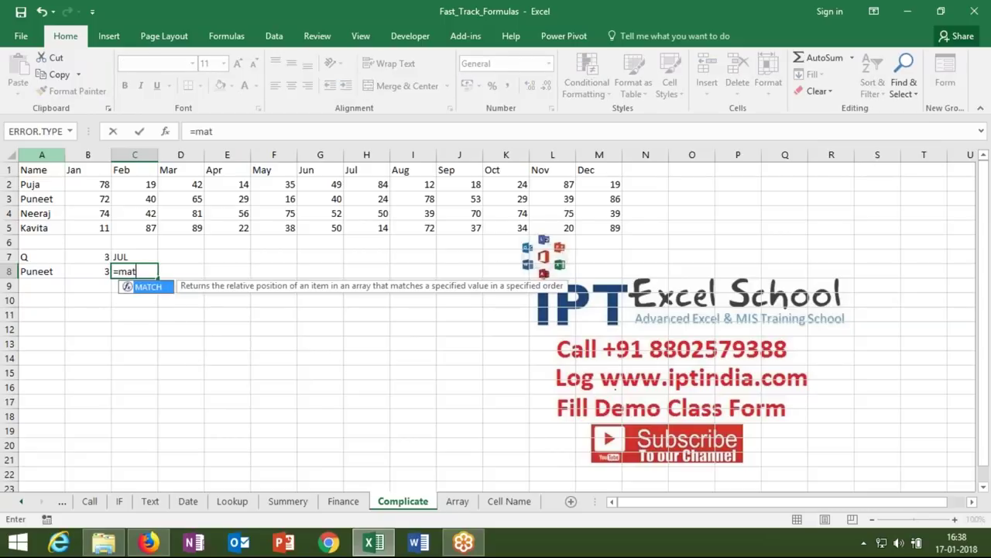
key("Tab")
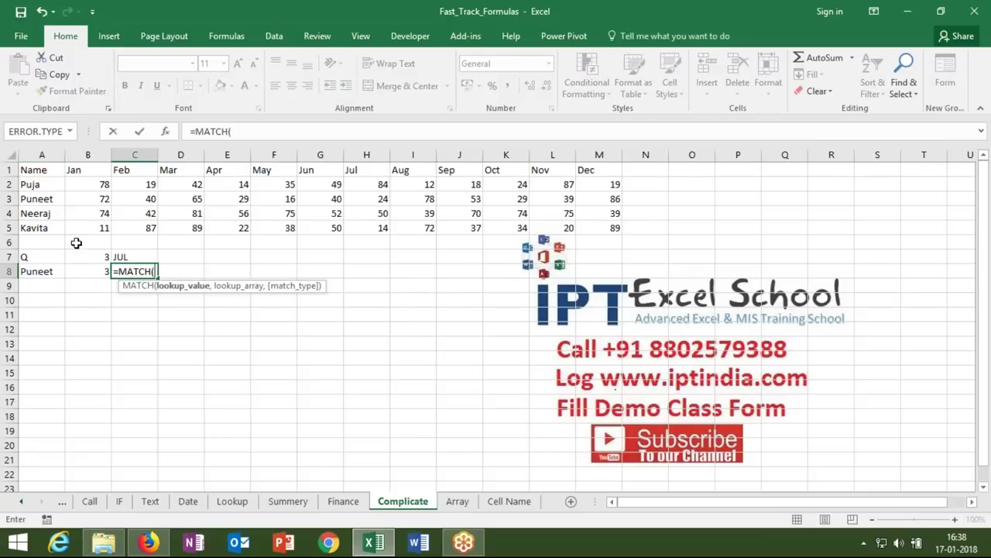
left_click(124, 256)
type(",")
left_click(10, 170)
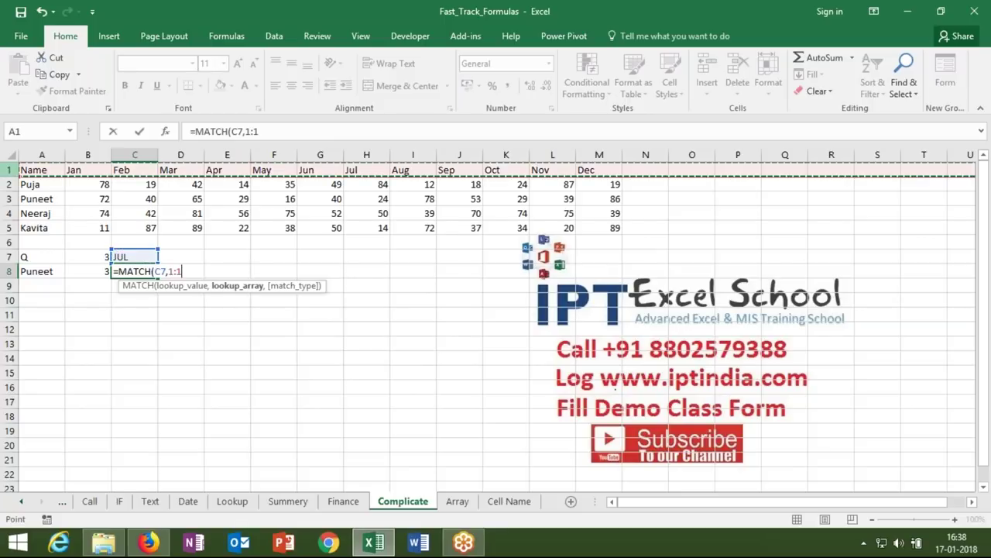
key("Return")
- Enter =ADDRESS(B8,C8) in D8 to return $H$3, then select H2:J2
key("Up")
key("Right")
type("=adr")
key("BackSpace")
type("dr")
key("Tab")
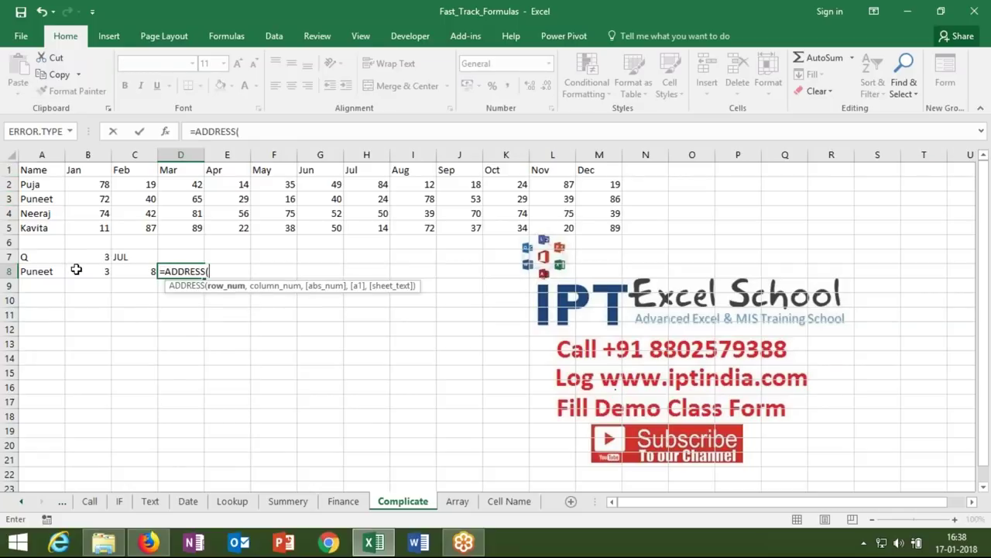
left_click(76, 269)
type(",")
left_click(144, 271)
type(")")
key("Return")
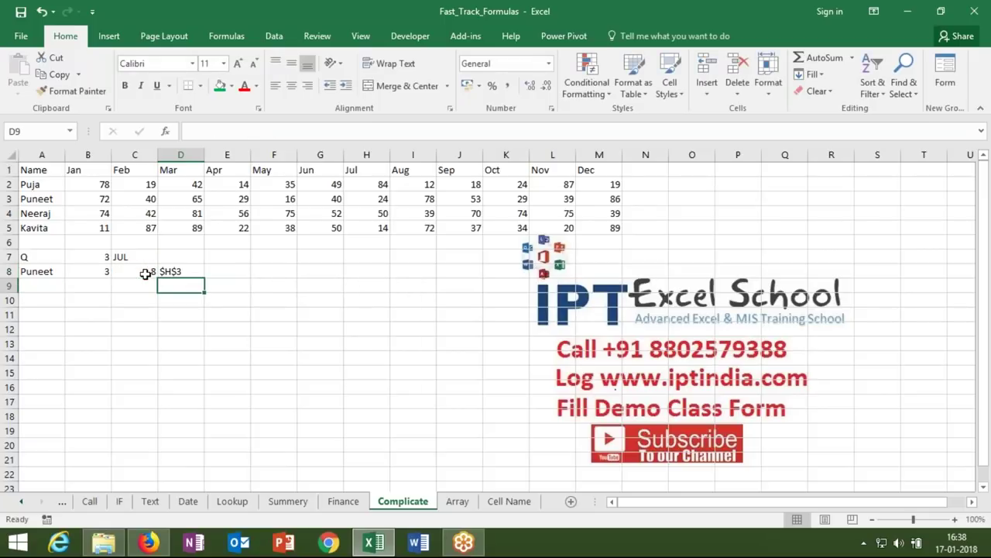
key("Up")
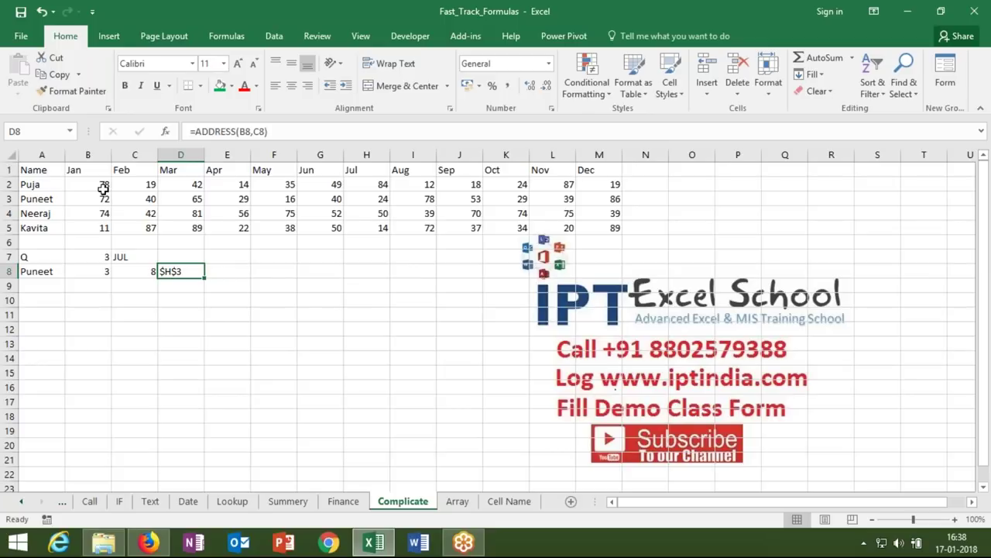
left_click(362, 182)
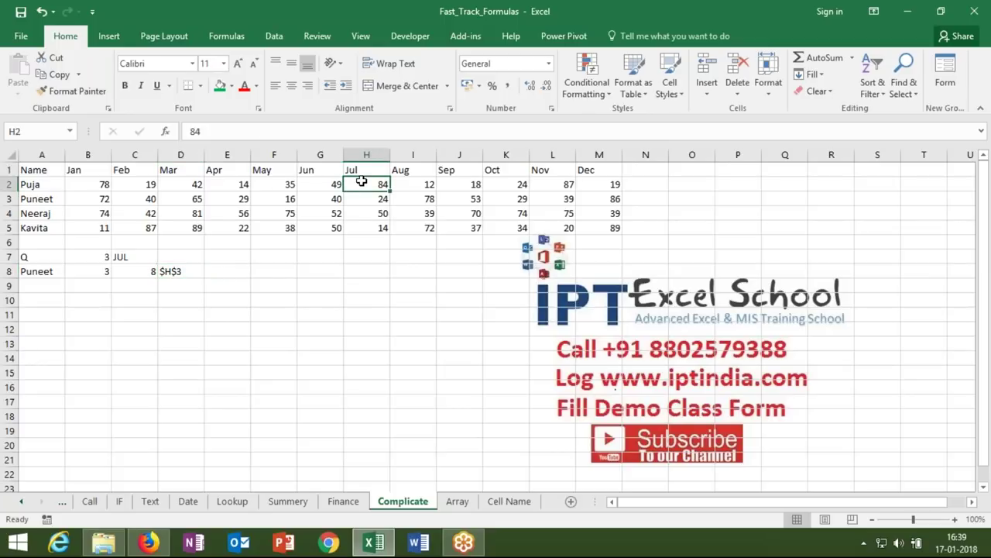
left_click_drag(362, 181, 441, 182)
- Enter =ADDRESS(B8,C8+2) in E8 to return the quarter-end address $J$3
double_click(237, 268)
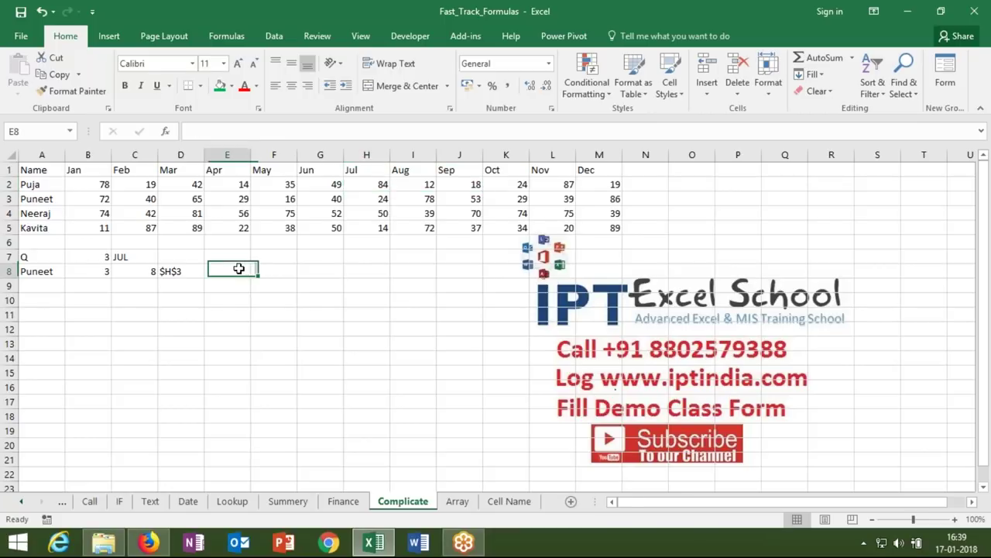
type("=add")
key("Tab")
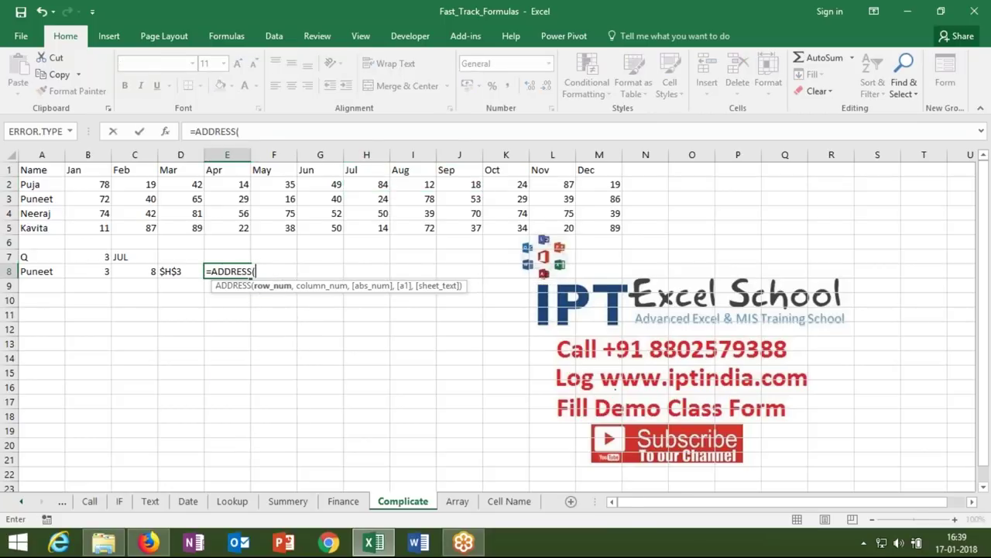
left_click(101, 271)
type(",")
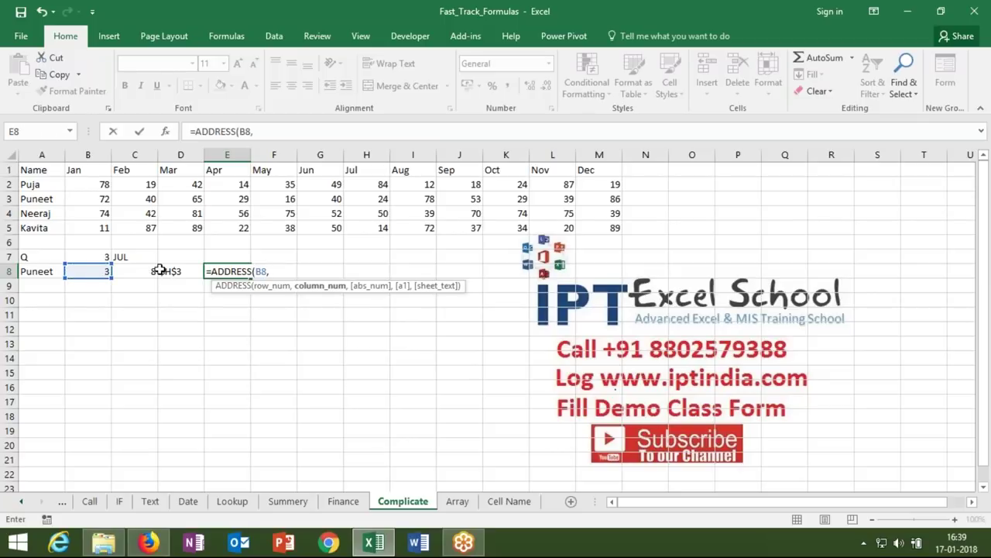
left_click(148, 271)
type("+2")
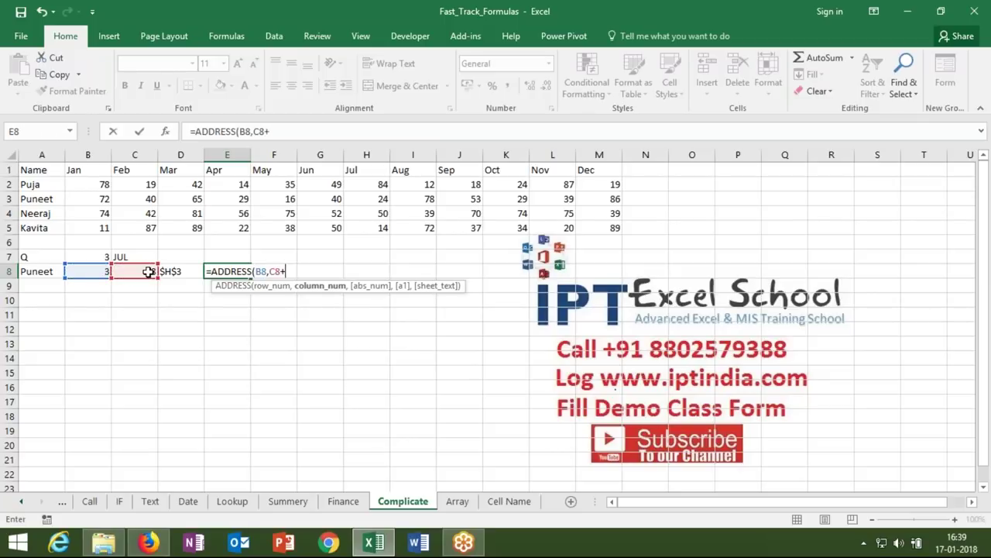
key("Return")
- Review the D8 and E8 address formulas and begin =SUM( in F8
left_click(173, 273)
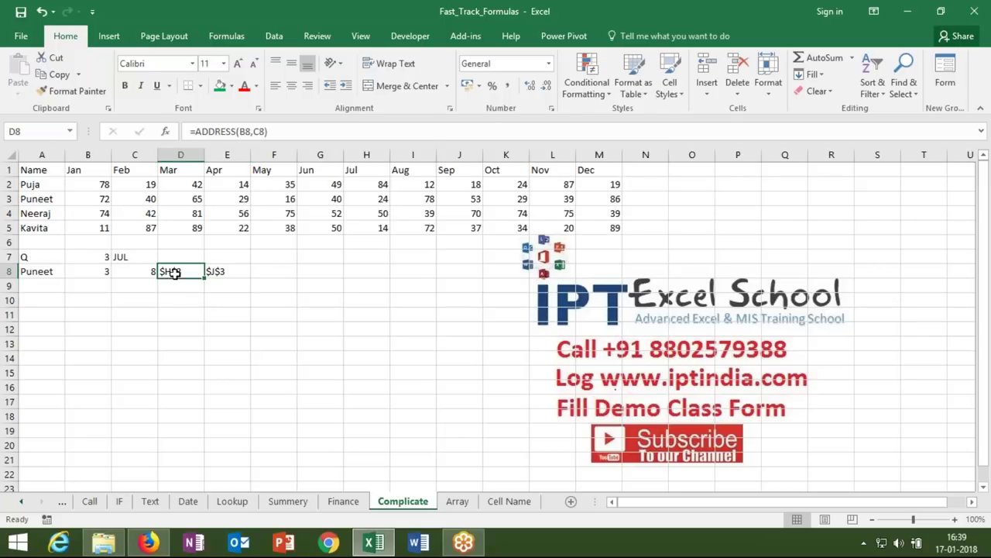
left_click(219, 273)
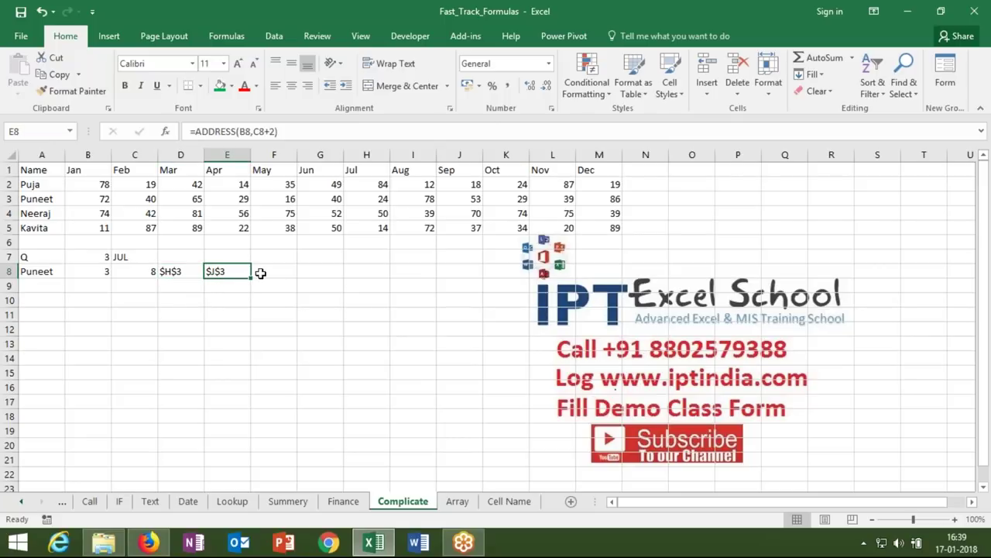
left_click(263, 272)
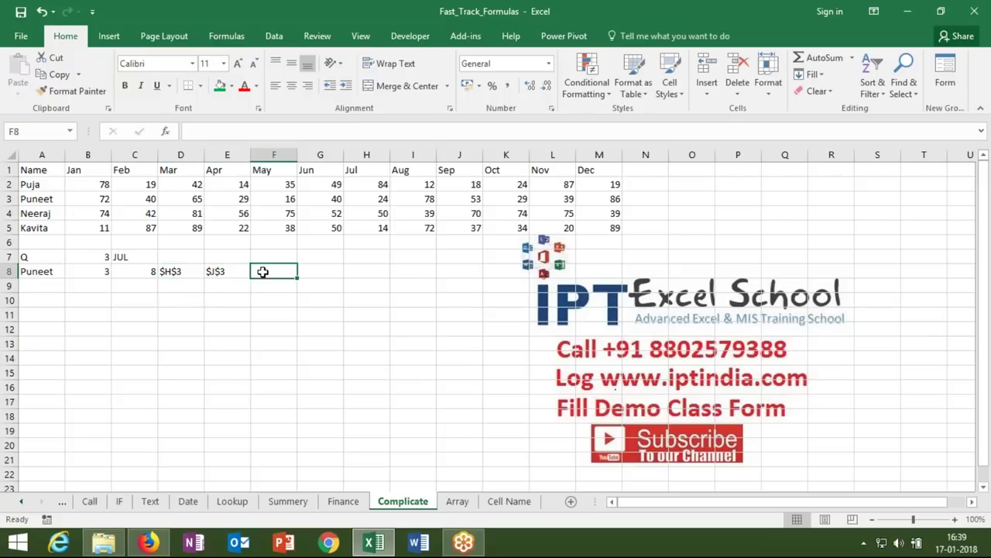
type("=sum(")
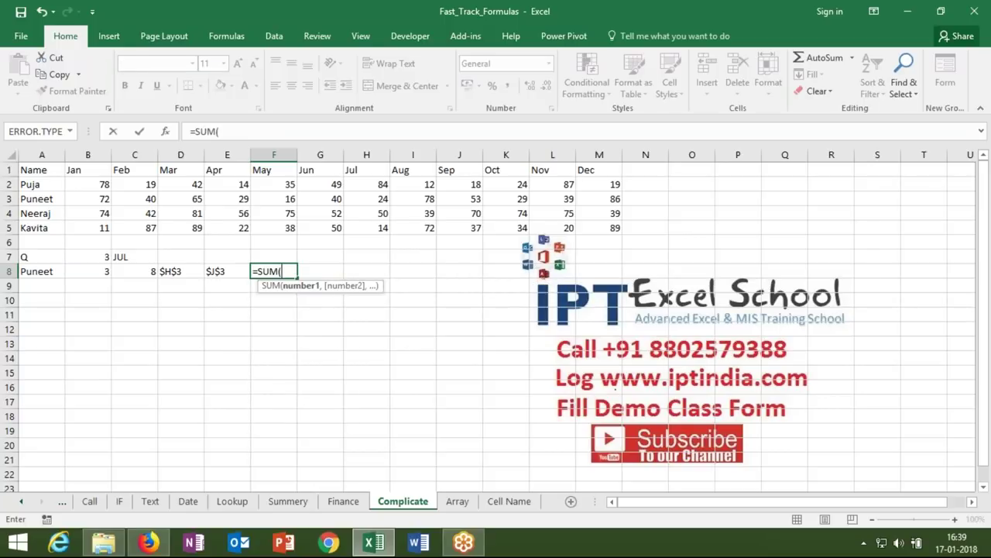
- Keep the sample =SUM(H2:J2 as apostrophe-prefixed text, moved from F8 to F7
left_click(341, 183)
left_click_drag(341, 183, 477, 181)
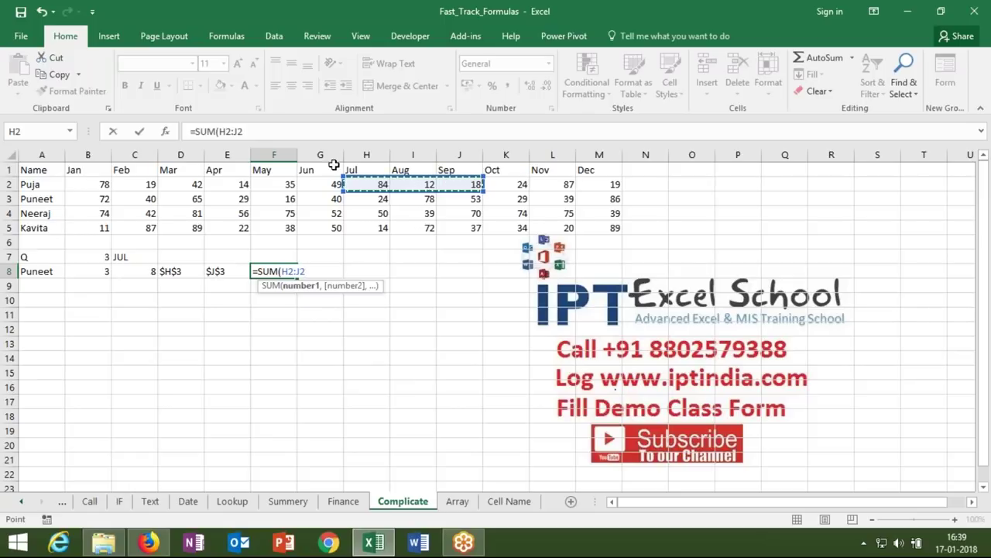
left_click(192, 132)
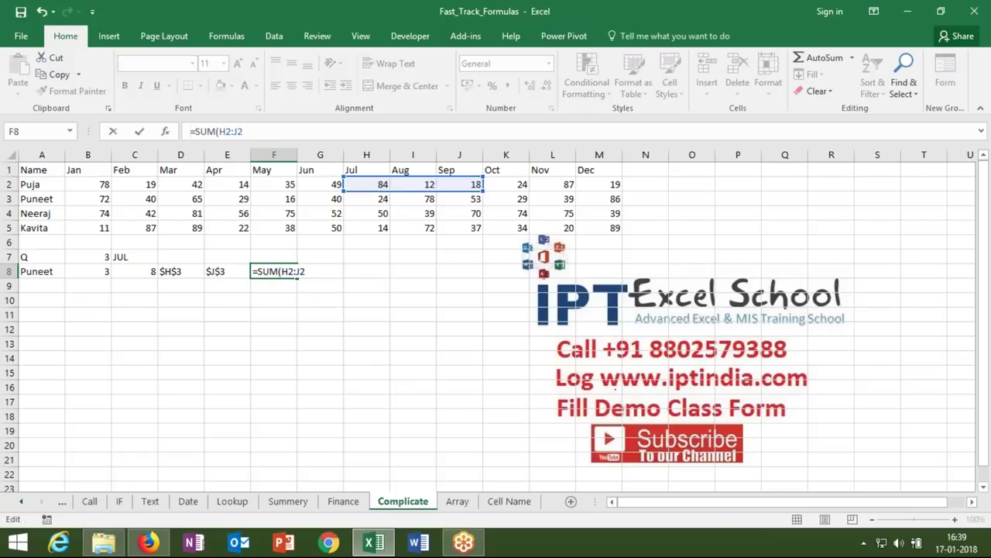
type("'")
key("Return")
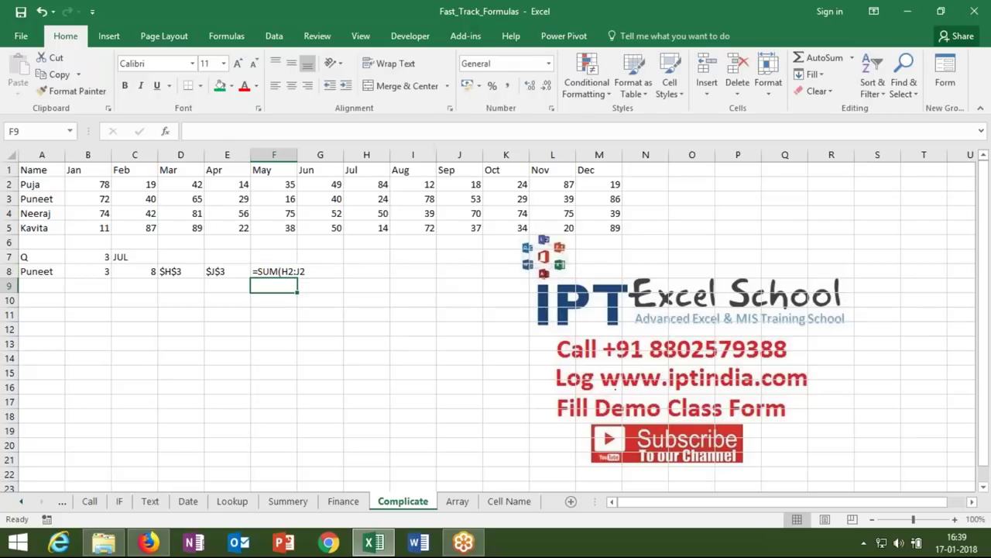
key("Up")
key("ctrl+x")
key("Up")
key("ctrl+v")
key("Down")
- Enter =D8&":"&E8 in F8 to show the range text $H$3:$J$3
type("=")
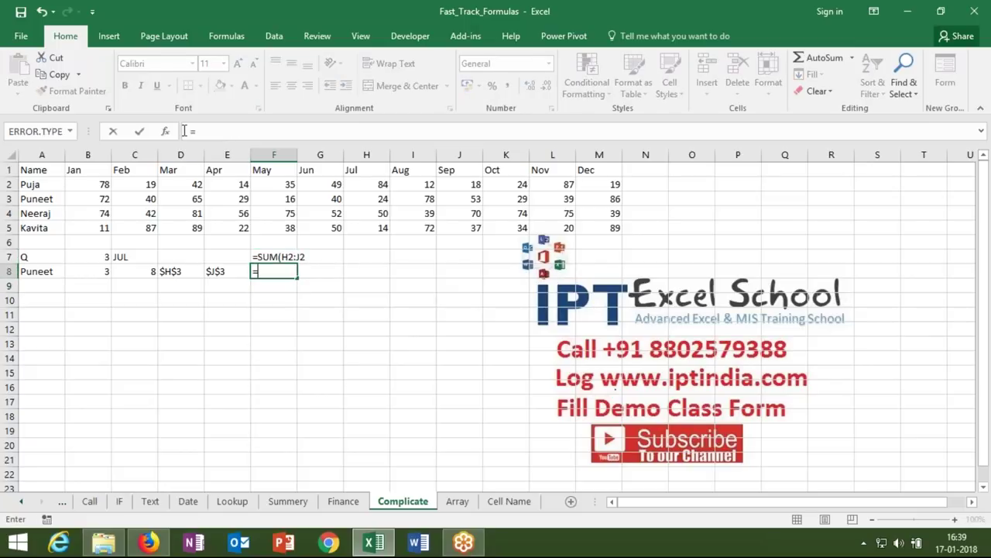
left_click(171, 270)
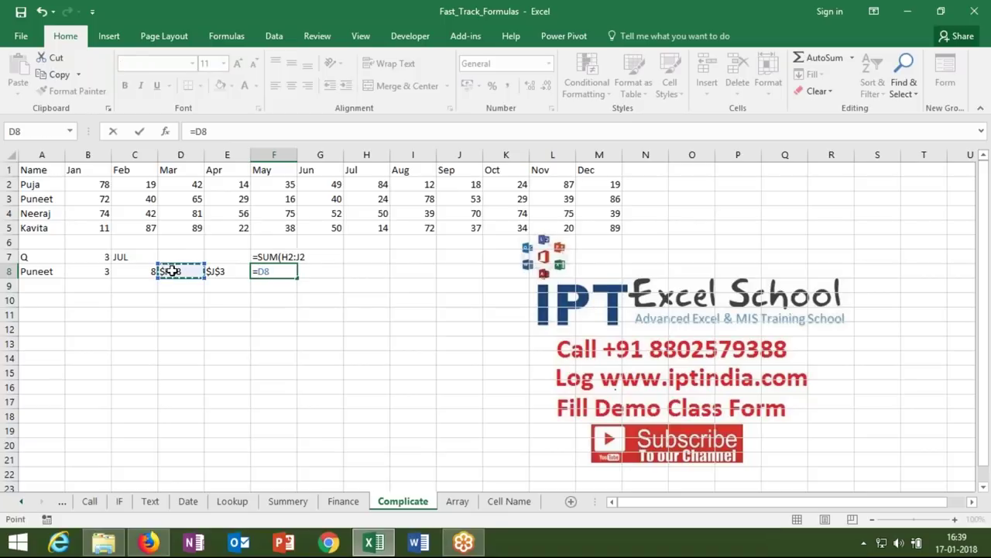
type("&\":\"&")
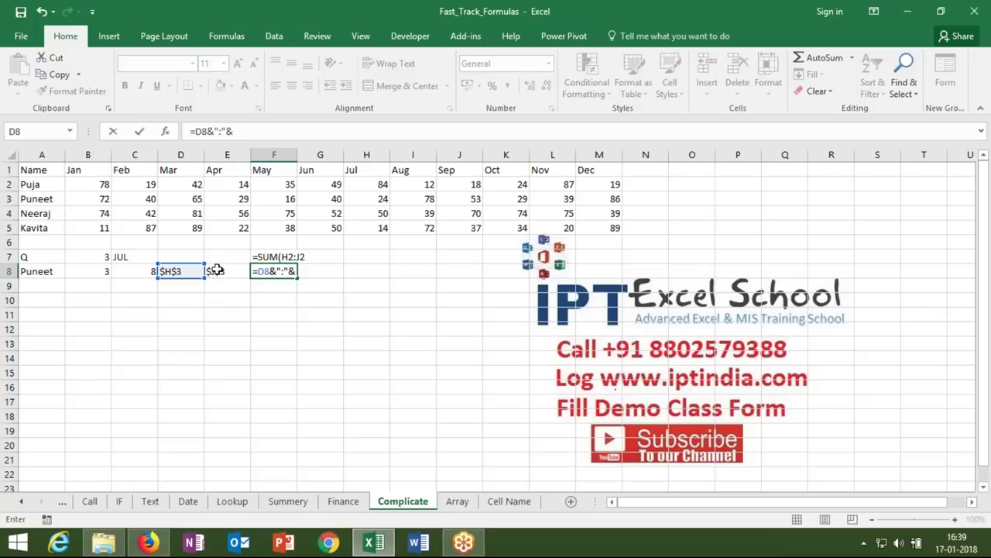
left_click(213, 271)
key("Return")
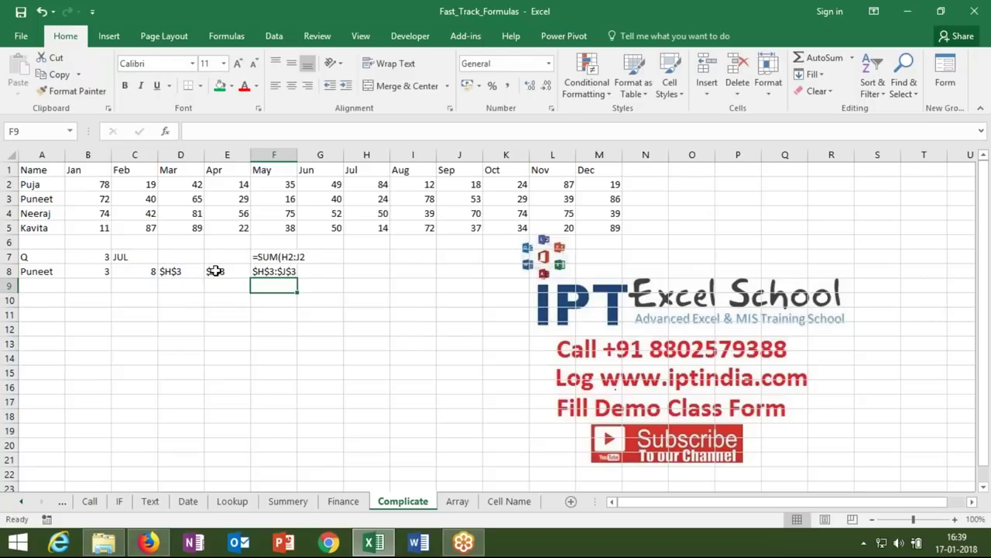
key("Up")
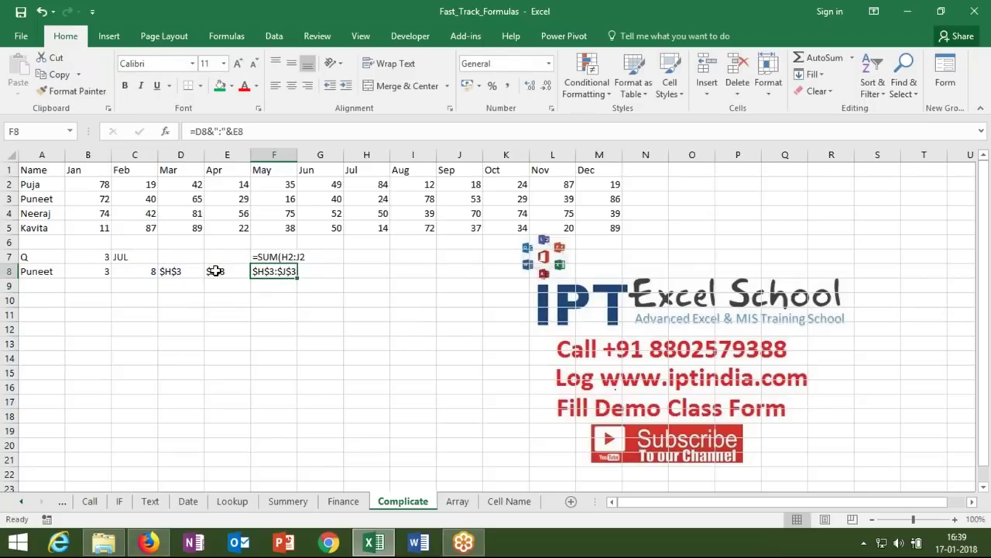
key("Right")
type("=sum(")
- Turn G8's =SUM(F8) into =SUM(INDIRECT(F8)), totalling Puneet's third quarter as 155
left_click(256, 270)
key("Return")
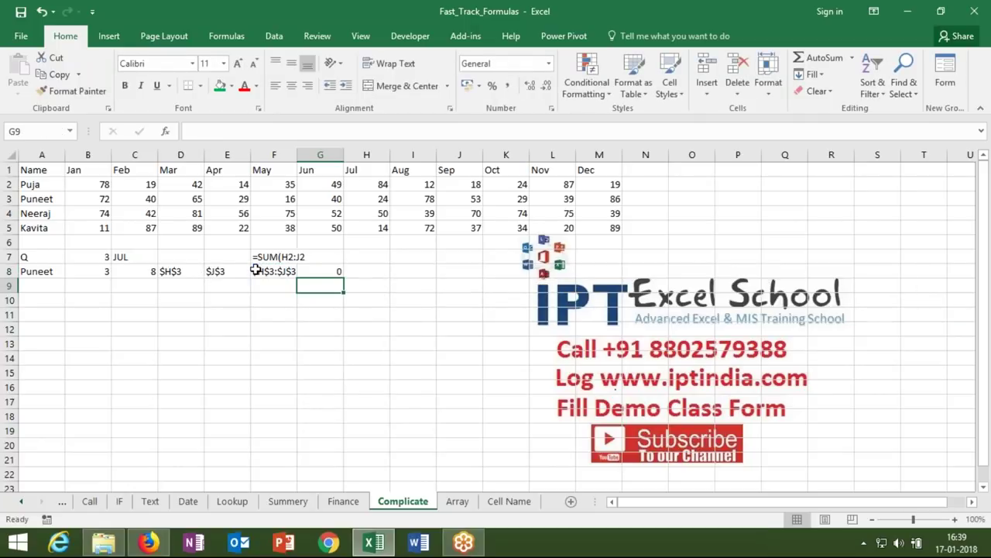
key("Up")
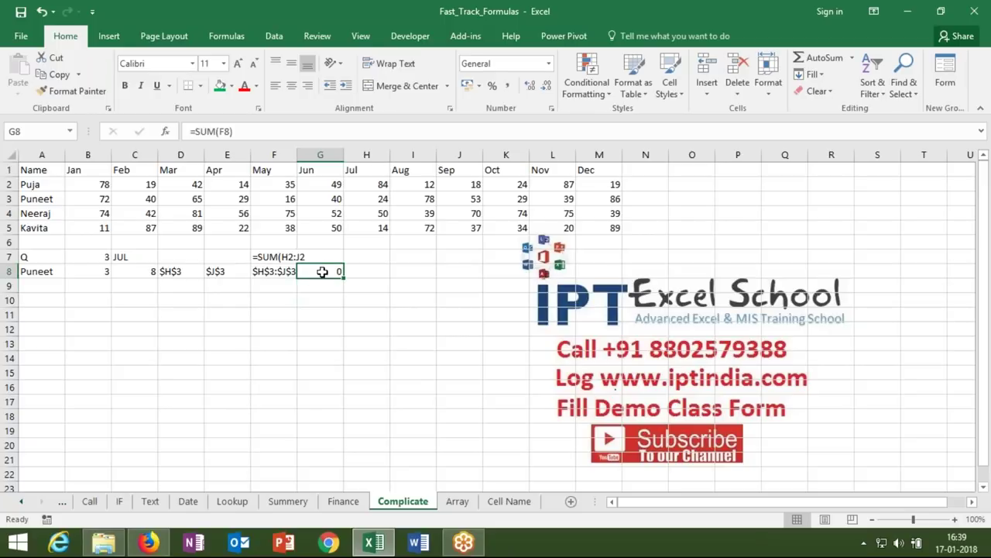
double_click(322, 271)
double_click(334, 271)
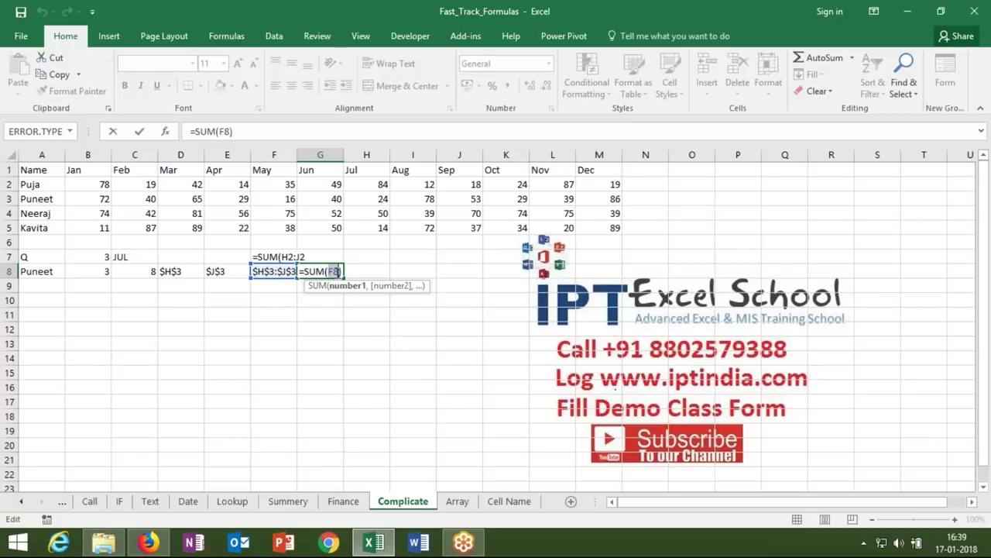
type("ind")
key("Down")
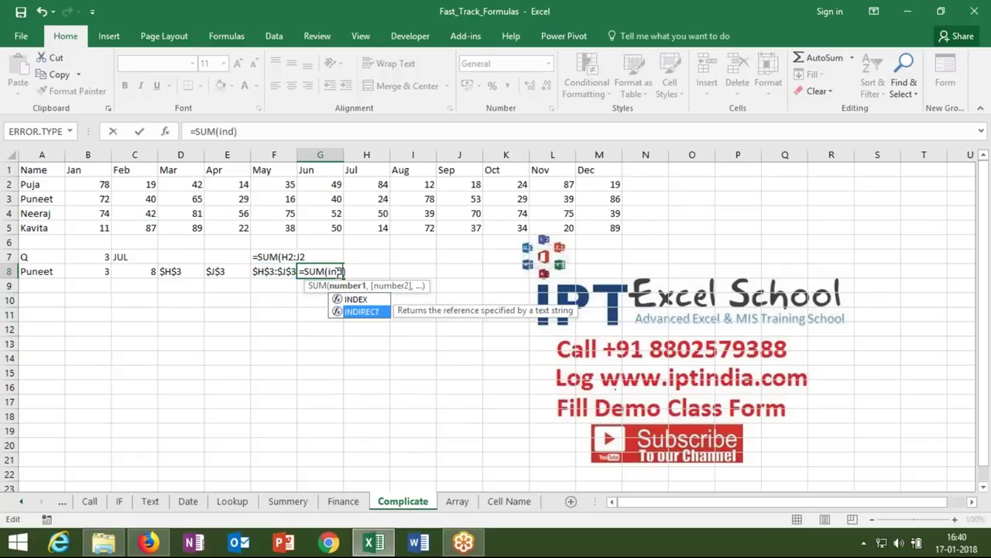
key("Tab")
left_click(286, 271)
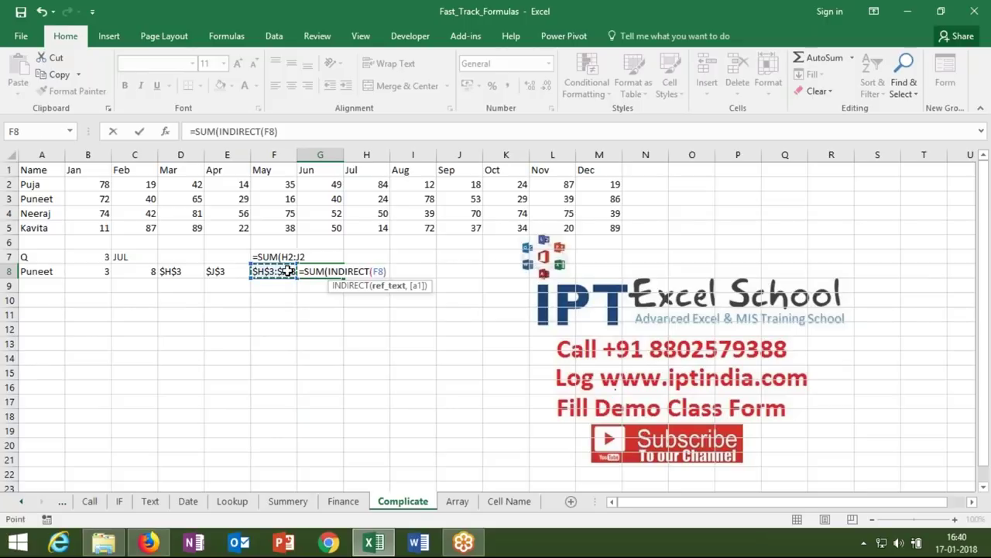
type("))")
key("Return")
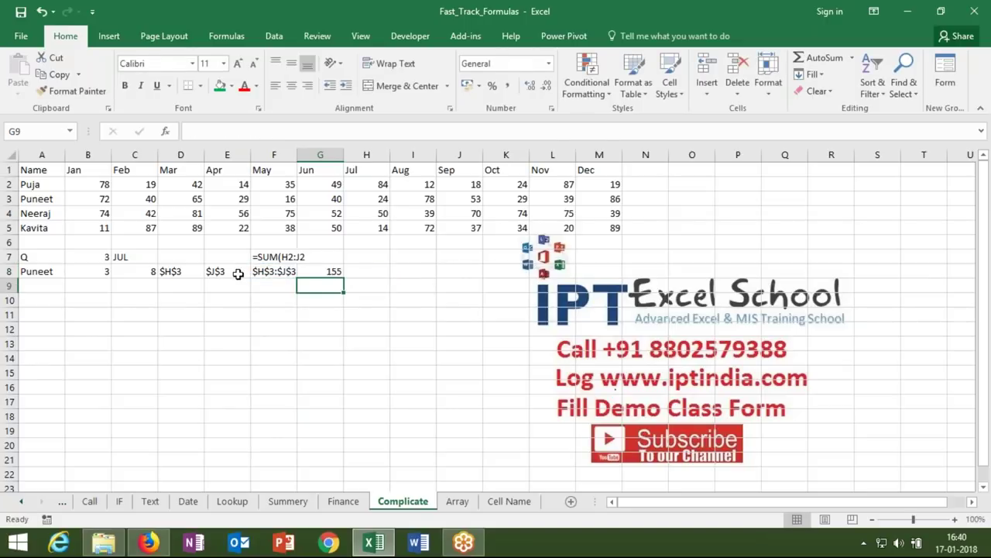
- Change the quarter number in B7 to 1, then to 2
left_click(88, 257)
key("F2")
key("BackSpace")
type("1")
key("Return")
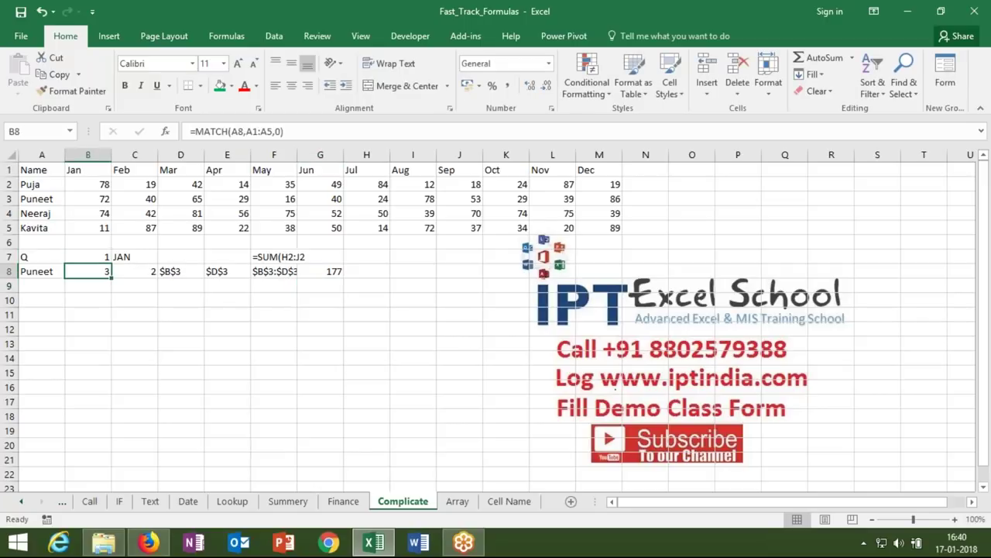
key("Up")
key("F2")
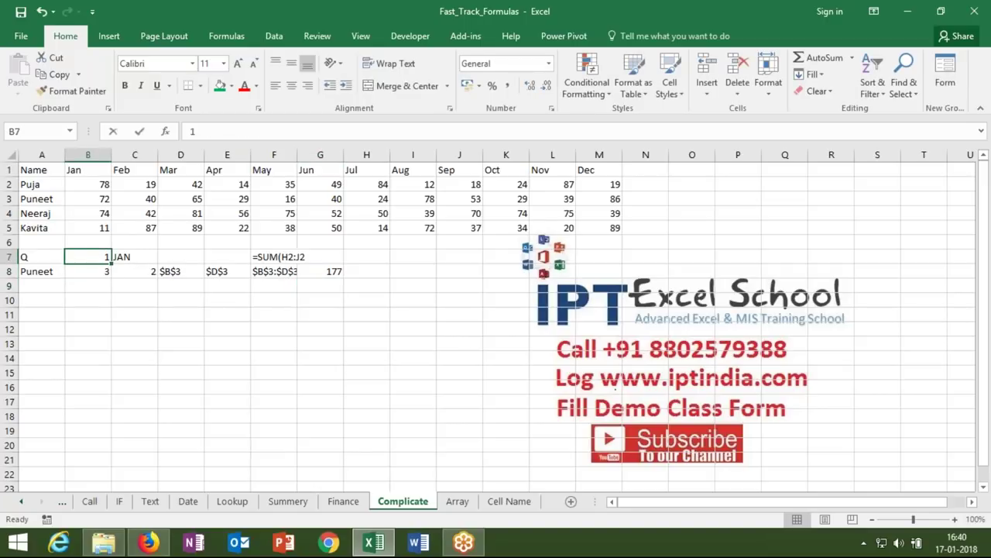
key("BackSpace")
type("2")
key("Return")
key("Up")
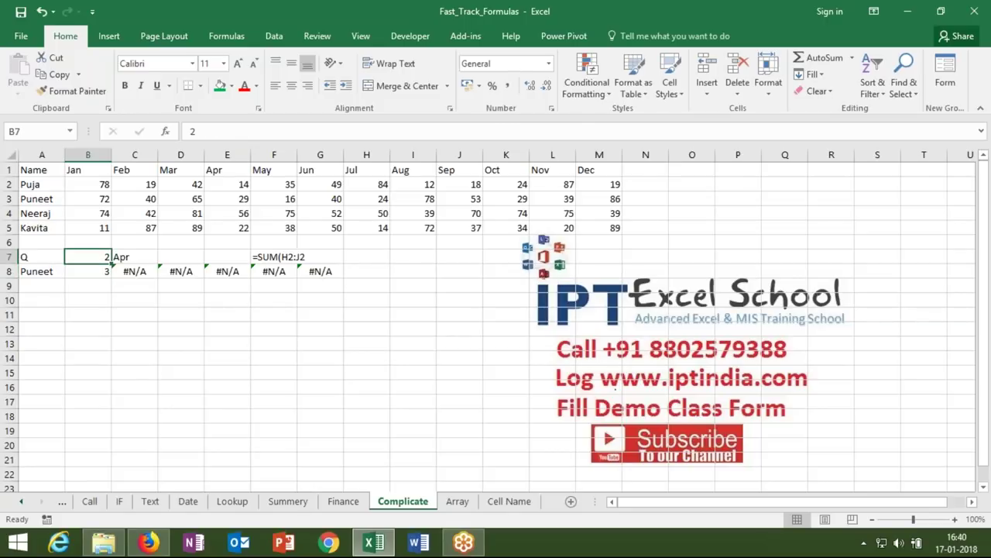
- Make C8 an exact match, =MATCH(C7,1:1,0), so the total reads 85
left_click(135, 256)
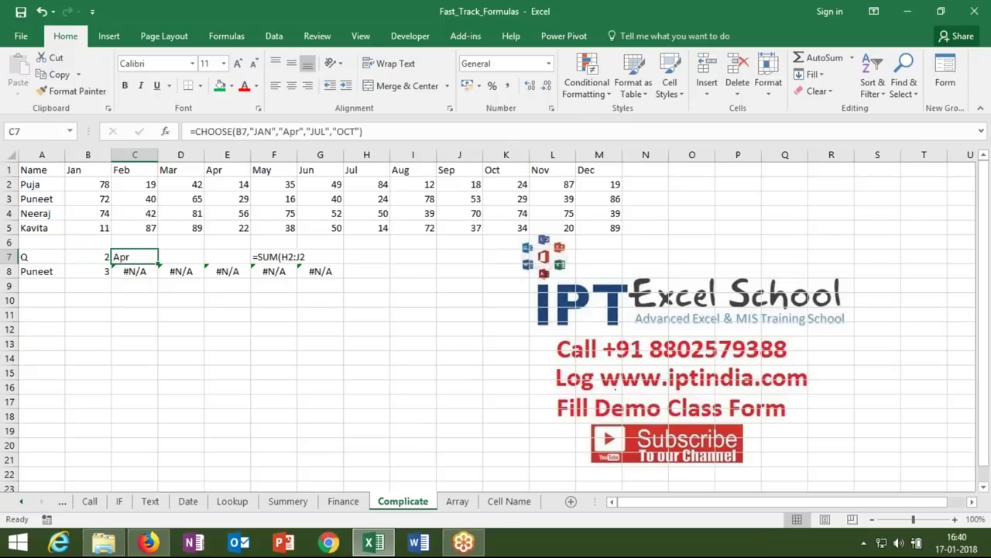
left_click(135, 272)
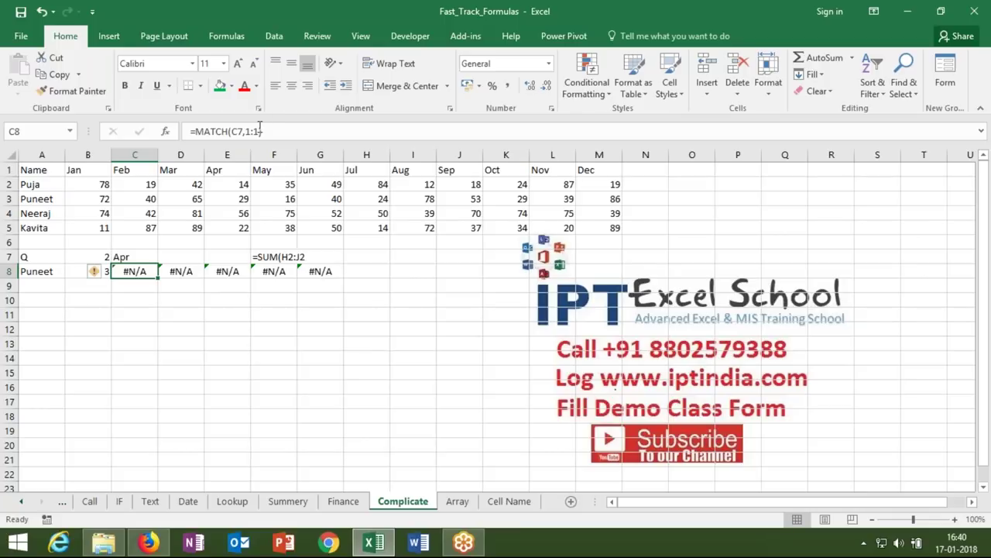
left_click(260, 131)
type(",0")
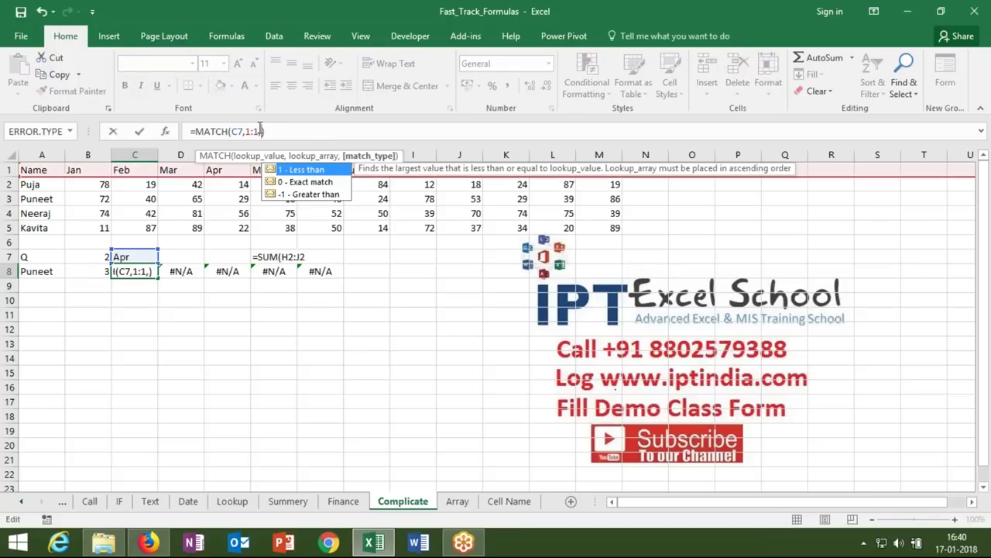
key("Return")
key("Up")
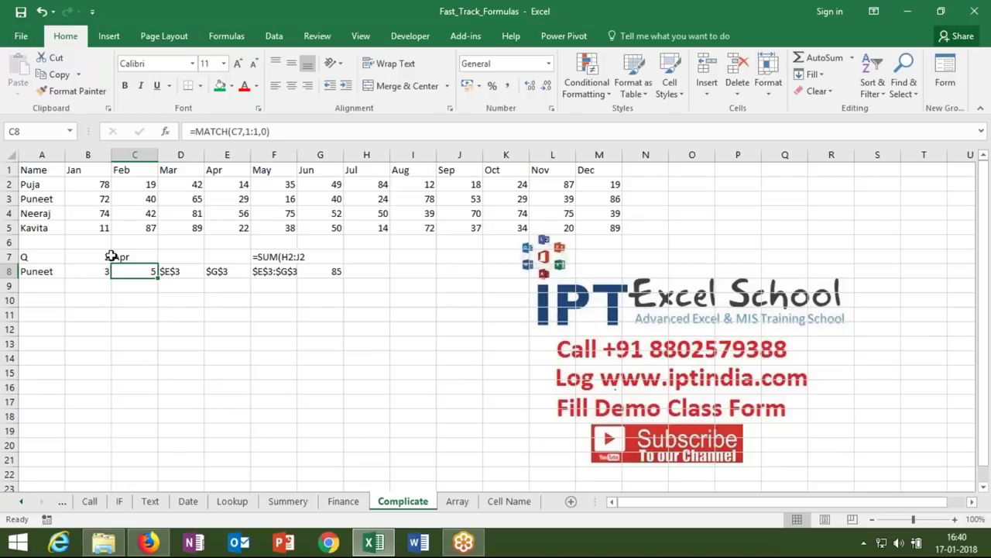
- Review cells D4 and E8, then close Excel
left_click(125, 306)
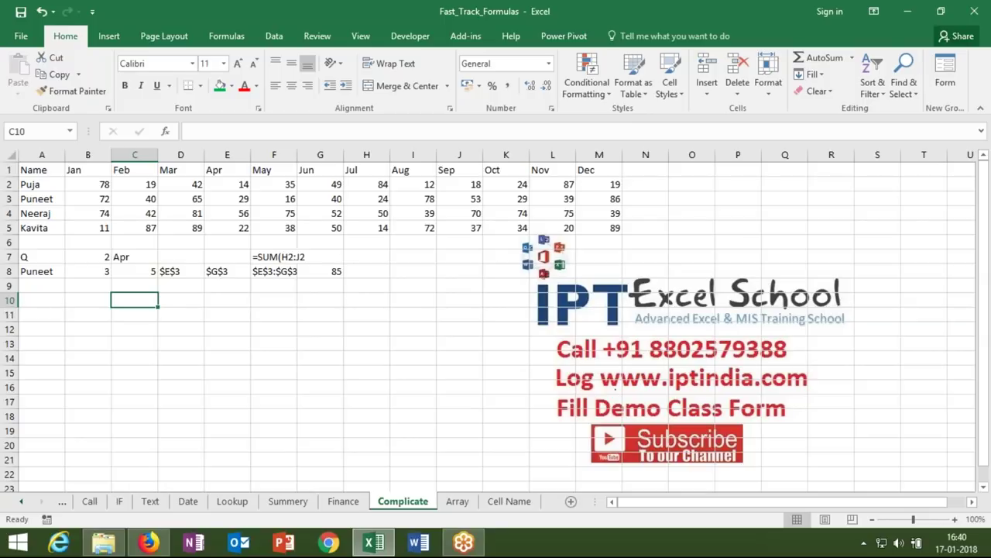
left_click(59, 57)
left_click(200, 213)
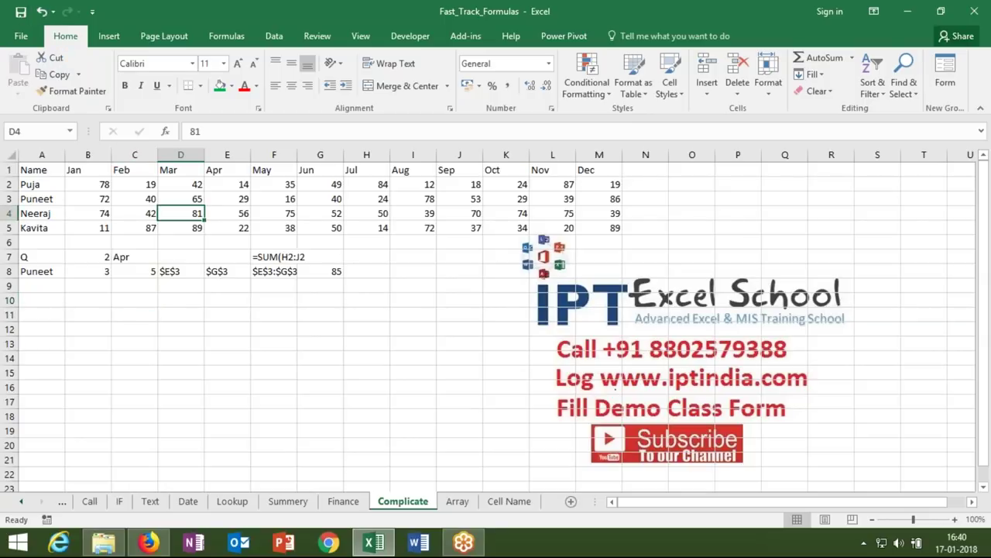
left_click(207, 272)
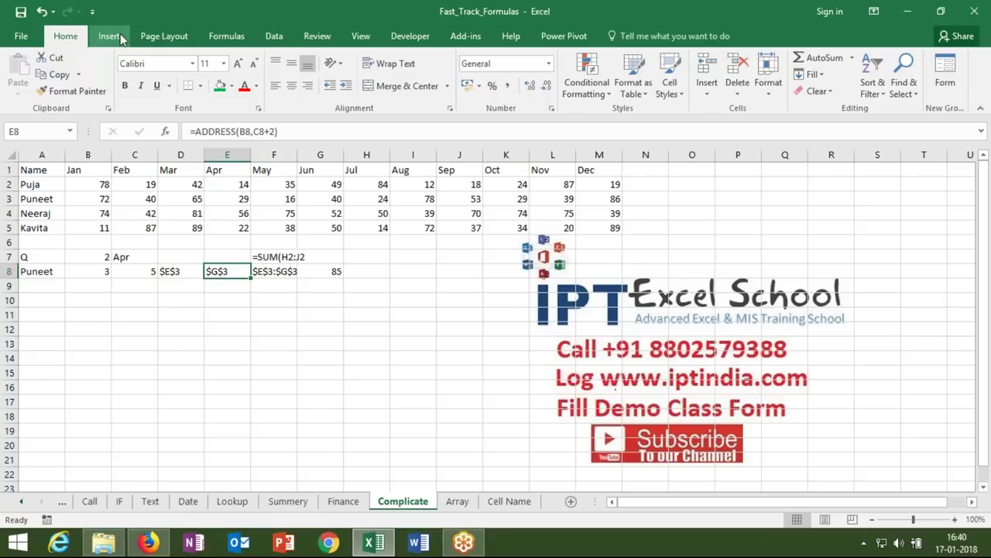
left_click(973, 16)
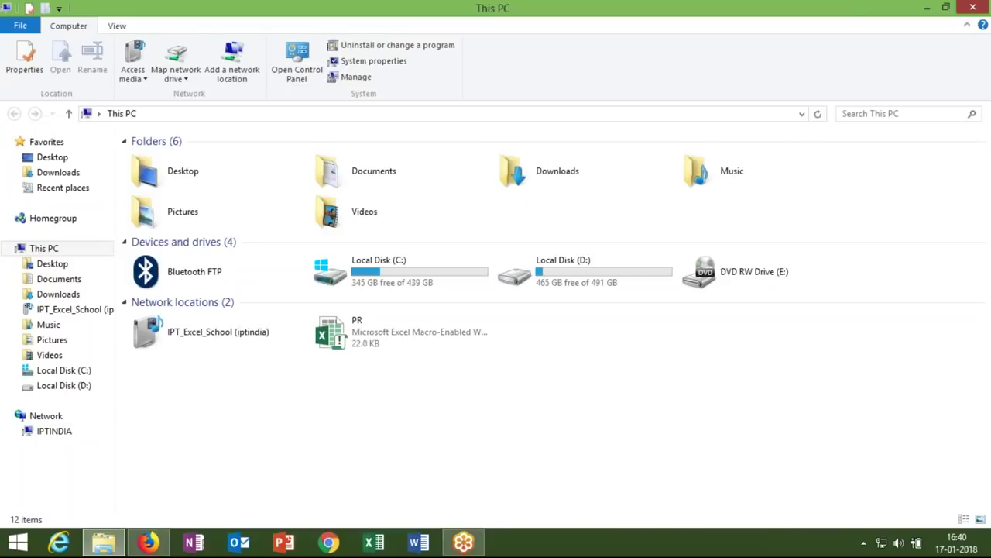